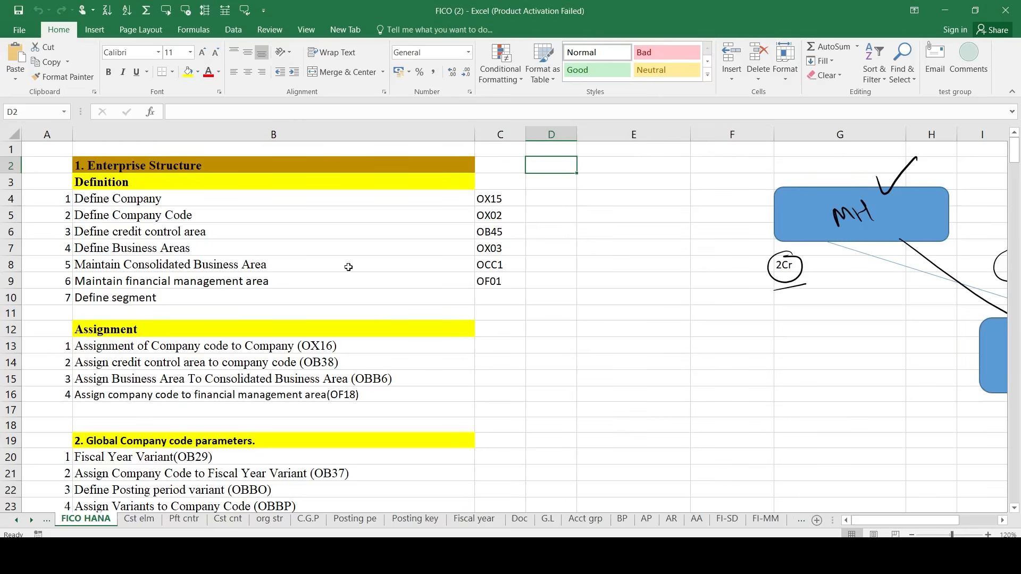
- Select the Enterprise Structure steps down through General Ledger Accounting to the Profit center rows
click(75, 161)
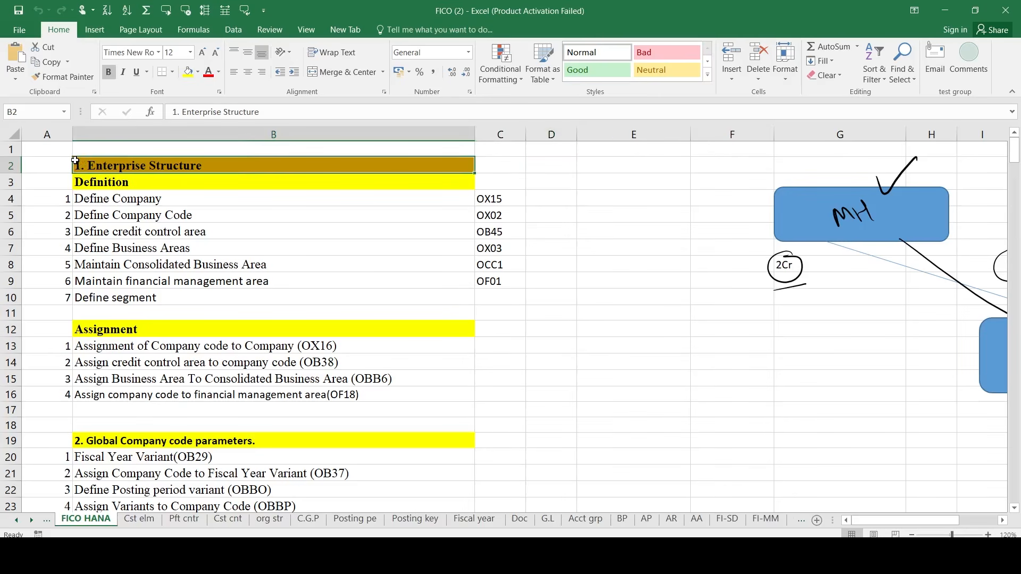
key(Left)
key(shift+Right)
key(shift+Right)
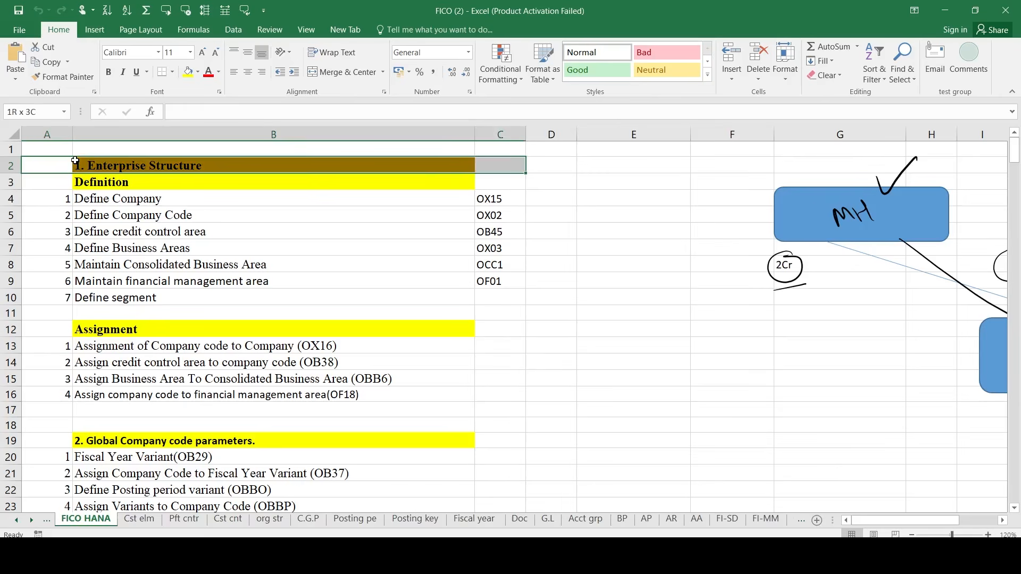
key(shift+Down)
key(shift+Down)
key(shift+Down)
key(shift+Down)
key(shift+Down)
key(shift+Down)
key(shift+Down)
key(shift+Down)
key(shift+Down)
key(shift+Down)
key(shift+Down)
key(shift+Down)
key(shift+Down)
key(shift+Down)
key(shift+Down)
key(shift+Down)
key(shift+Down)
key(shift+Down)
key(shift+Down)
key(shift+Down)
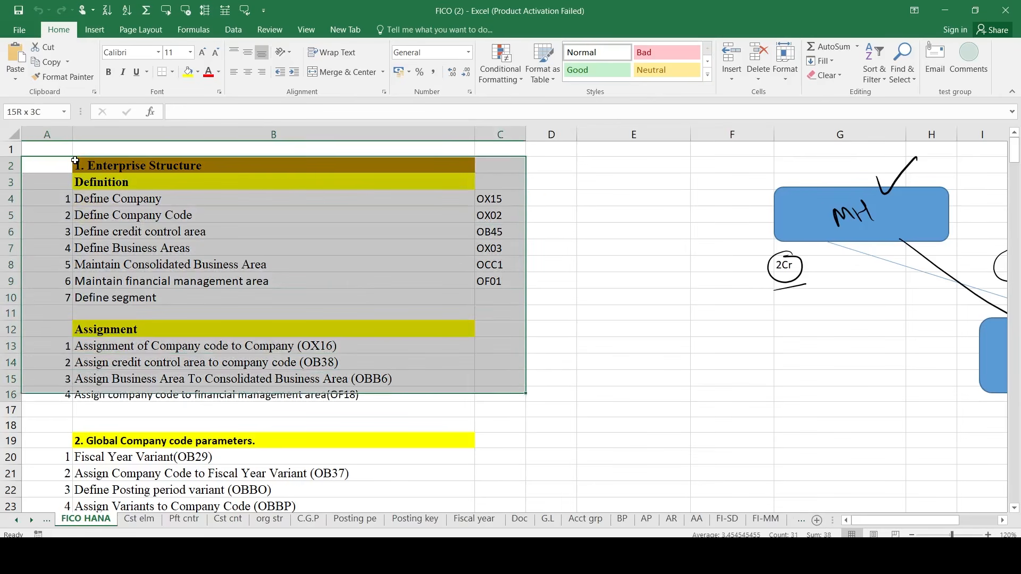
key(shift+Down)
key(shift+Down)
key(shift+Down)
key(shift+Down)
key(shift+Down)
key(shift+Down)
key(shift+Down)
key(shift+Down)
key(shift+Down)
key(shift+Down)
key(shift+Down)
key(shift+Down)
key(shift+Down)
key(shift+Down)
key(shift+Down)
key(shift+Down)
key(shift+Down)
key(shift+Down)
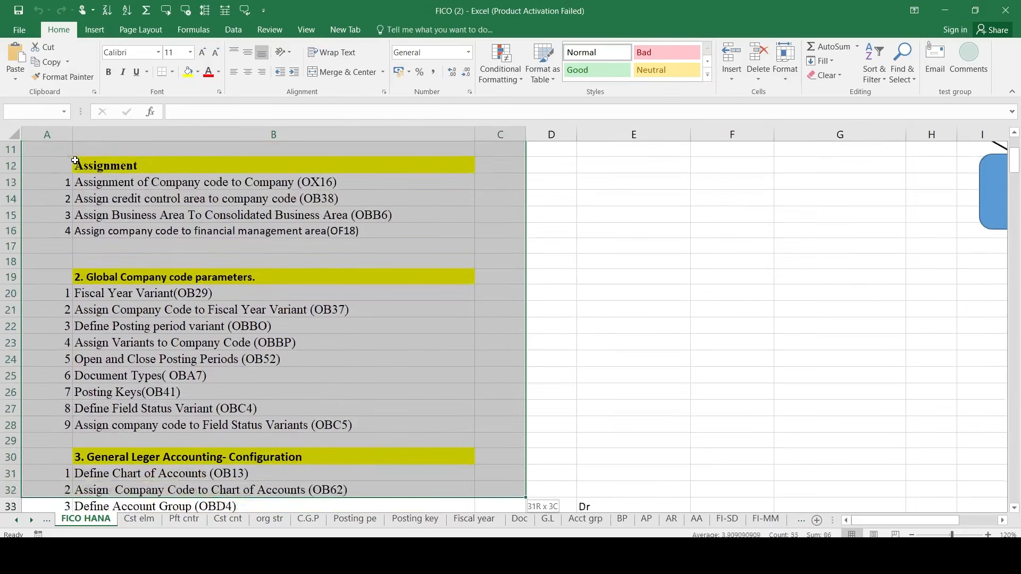
key(shift+Down)
key(shift+Down)
key(shift+Down)
key(shift+Down)
key(shift+Down)
key(shift+Down)
key(shift+Down)
key(shift+Down)
key(shift+Down)
key(shift+Down)
key(shift+Down)
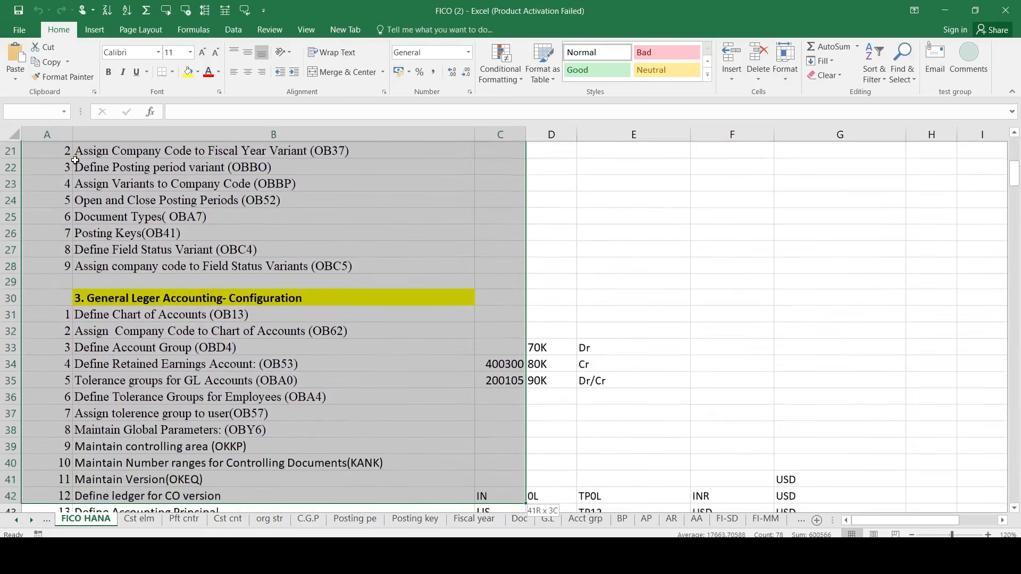
key(shift+Down)
key(shift+Down)
key(shift+Down)
key(shift+Down)
key(shift+Down)
key(shift+Down)
key(shift+Down)
key(shift+Down)
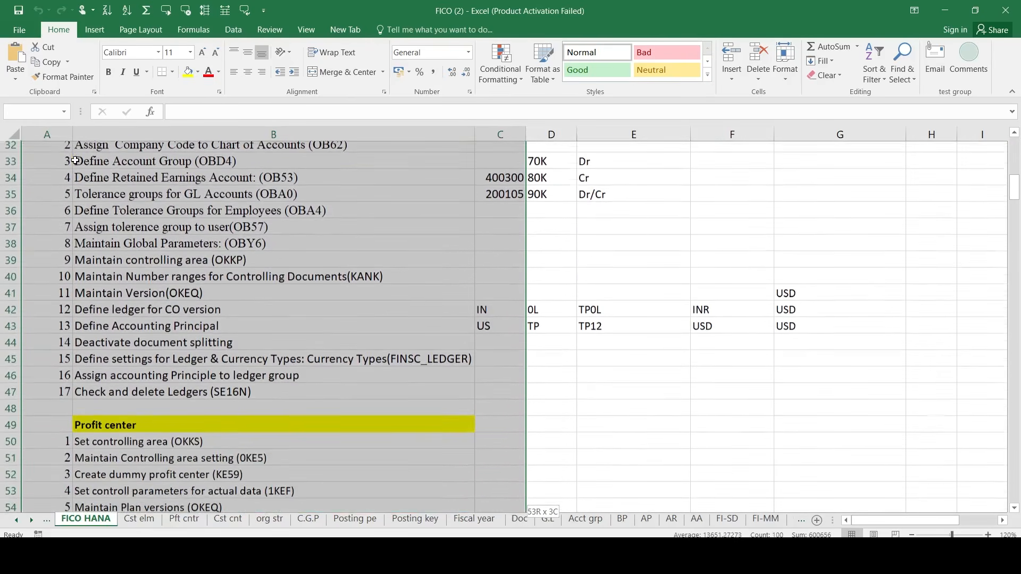
key(shift+Down)
key(shift+Down)
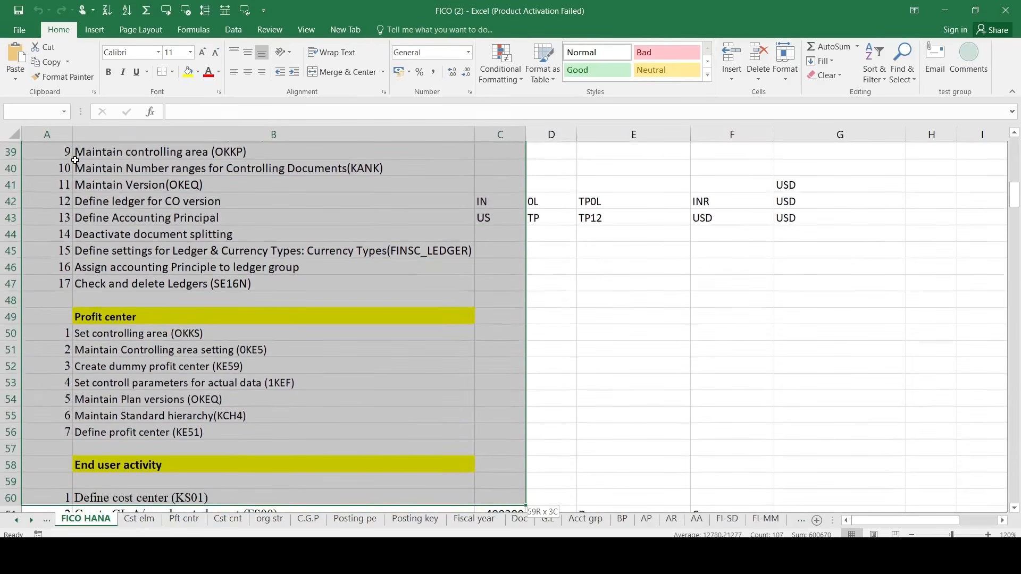
key(shift+Up)
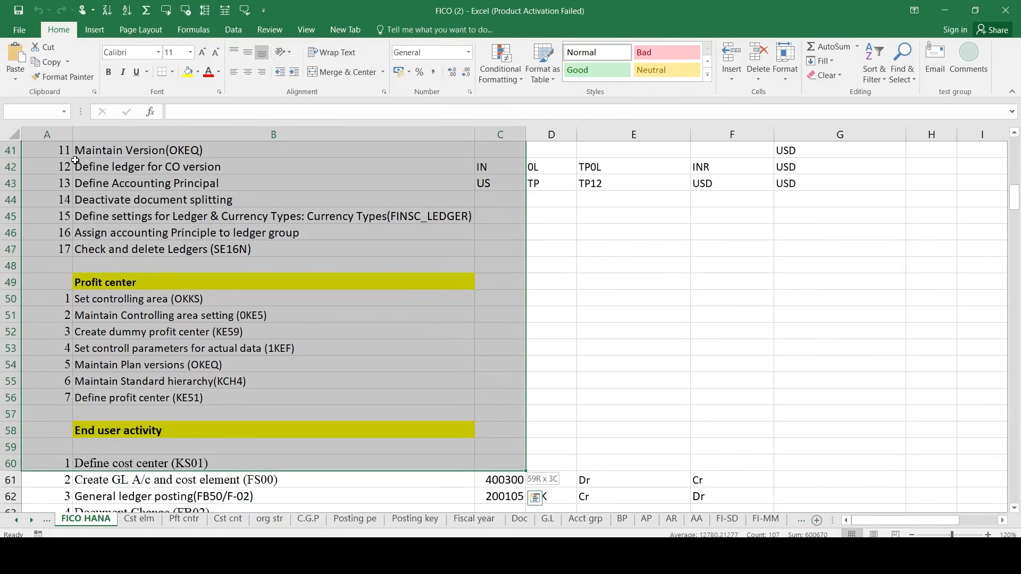
key(shift+Up)
key(shift+Down)
key(shift+Down)
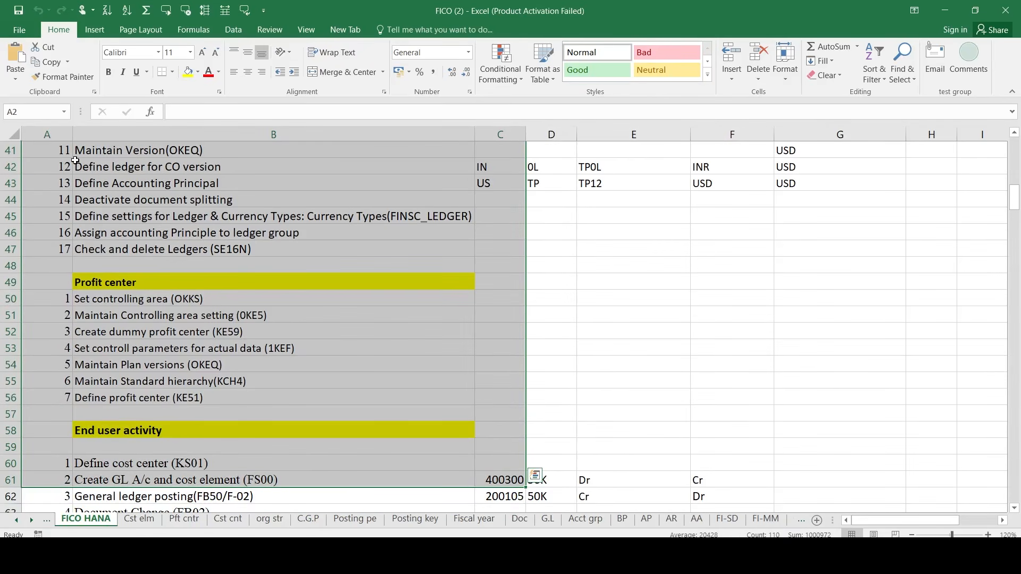
- Step down the checklist past Check and delete Ledgers to the GL account creation step
key(Down)
key(Down)
key(Down)
key(Down)
key(Down)
key(Down)
key(Down)
key(Down)
key(Down)
key(Down)
key(Down)
key(Down)
key(Down)
key(Down)
key(Down)
key(Down)
key(Down)
key(Down)
key(Down)
key(Down)
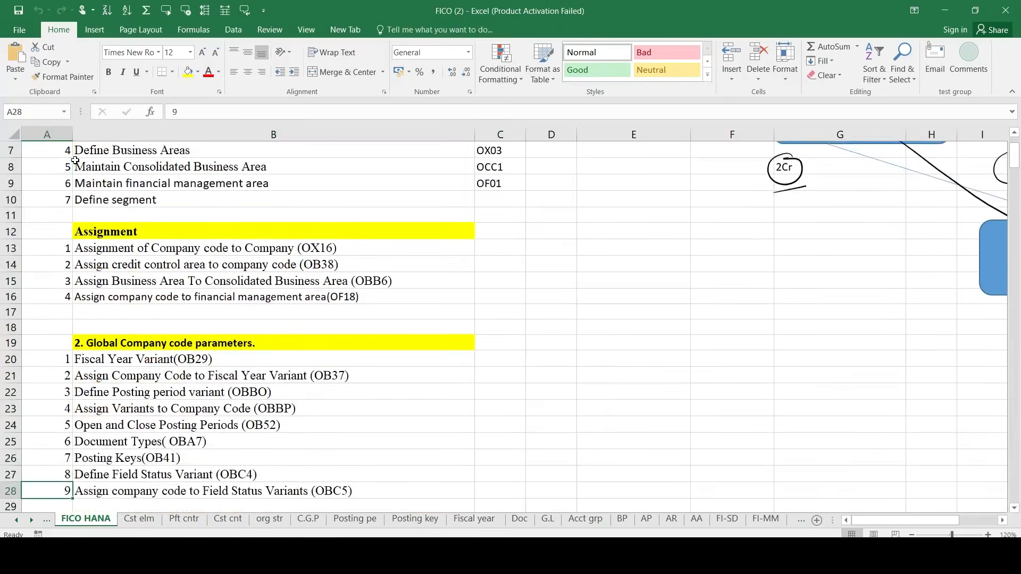
key(Down)
key(Down)
key(Down)
key(Down)
key(Down)
key(Down)
key(Down)
key(Down)
key(Down)
key(Down)
key(Down)
key(Down)
key(Down)
key(Down)
key(Down)
key(Down)
key(Down)
key(Down)
key(Down)
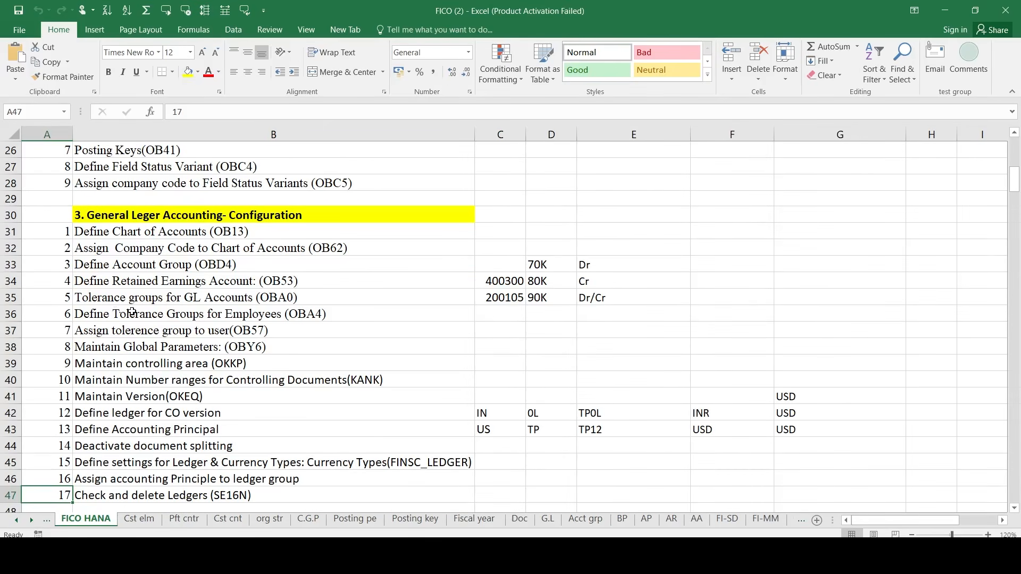
scroll(131, 312, down, 1)
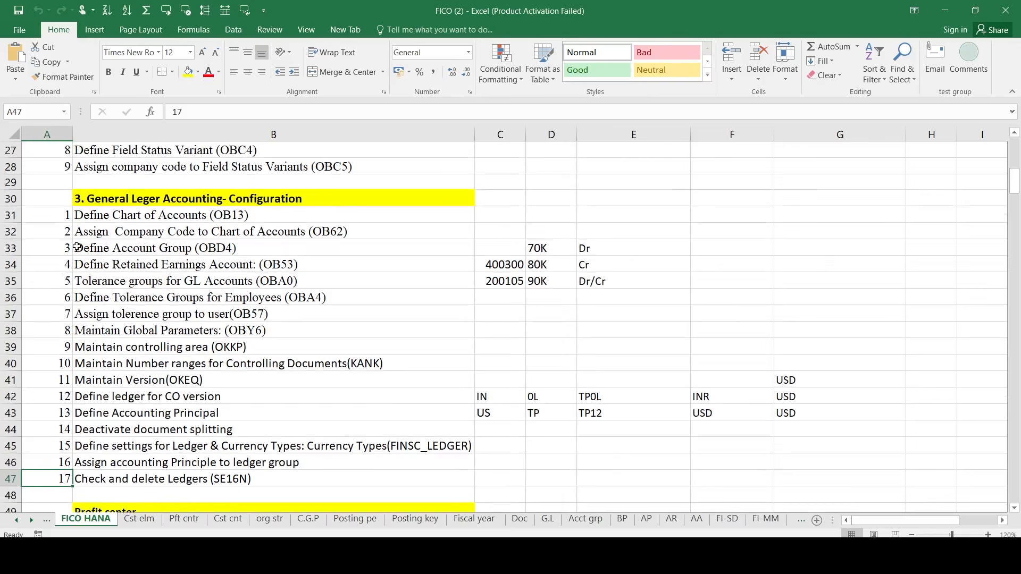
scroll(138, 479, down, 2)
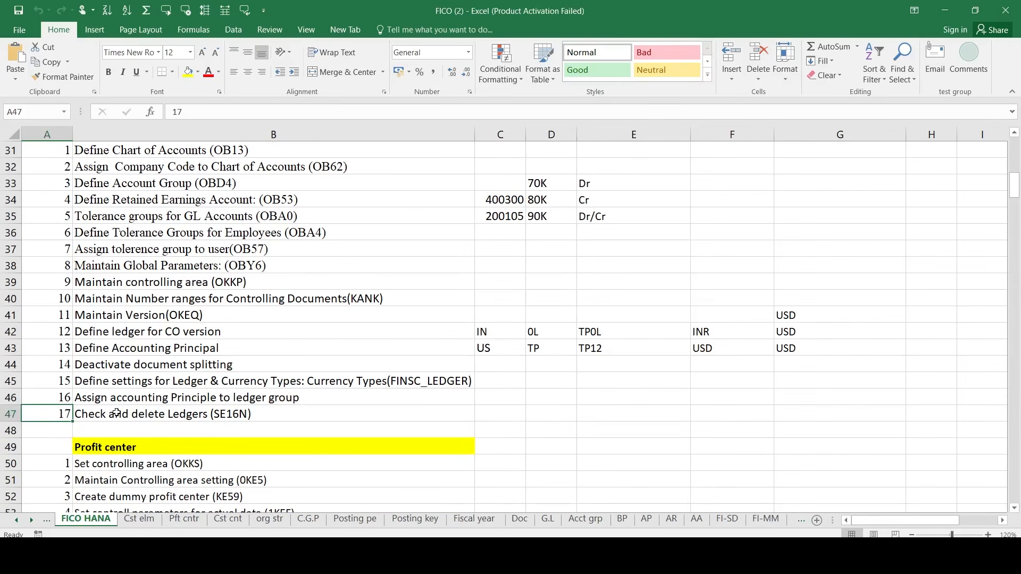
key(Down)
key(Down)
key(Down)
key(Down)
key(Down)
key(Down)
key(Down)
key(Down)
key(Down)
key(Down)
key(Down)
key(Down)
key(Down)
key(Down)
key(Down)
key(Down)
key(Down)
key(Down)
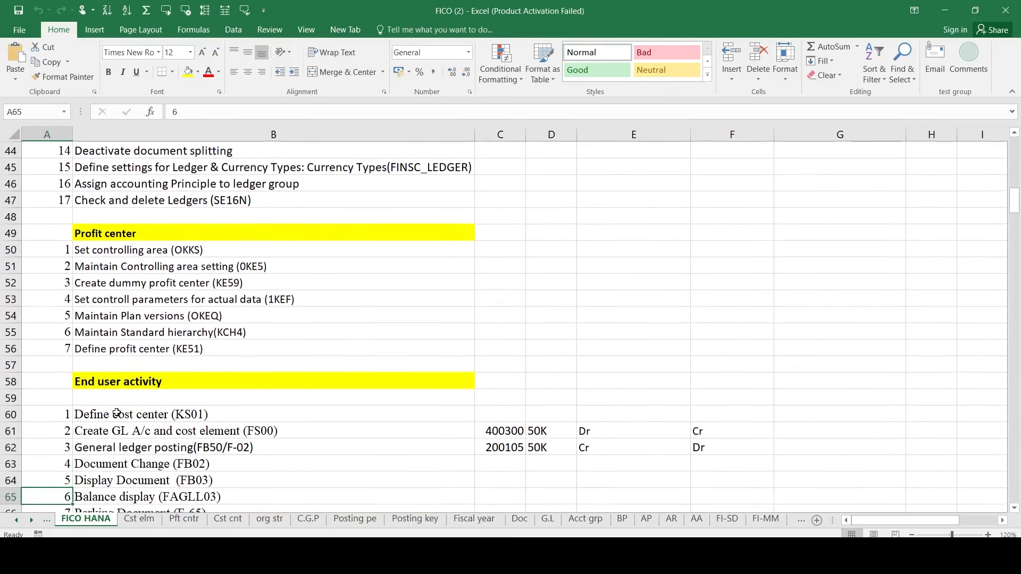
key(Up)
key(Up)
key(Up)
key(Up)
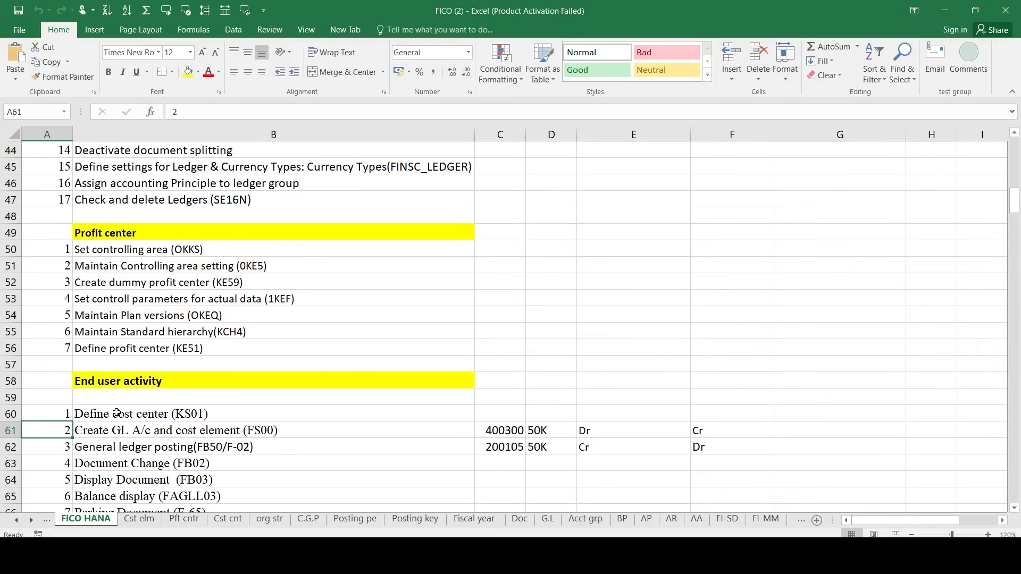
- Highlight the Create GL A/c and cost element row, then span it together with Define cost center
key(shift+Right)
key(shift+Right)
key(shift+Left)
key(shift+Left)
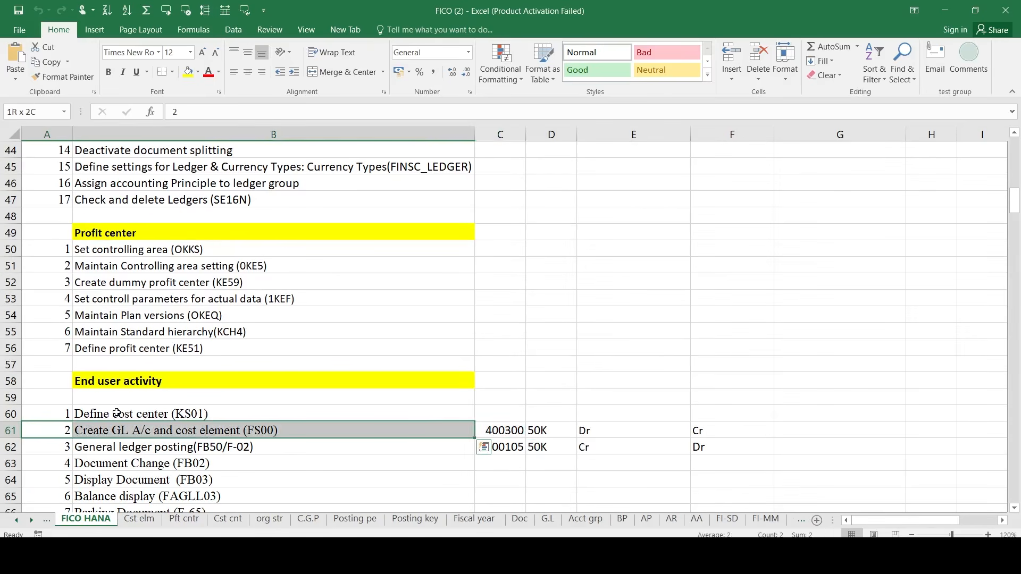
key(shift+Right)
key(Up)
key(Up)
key(Up)
key(Up)
key(Up)
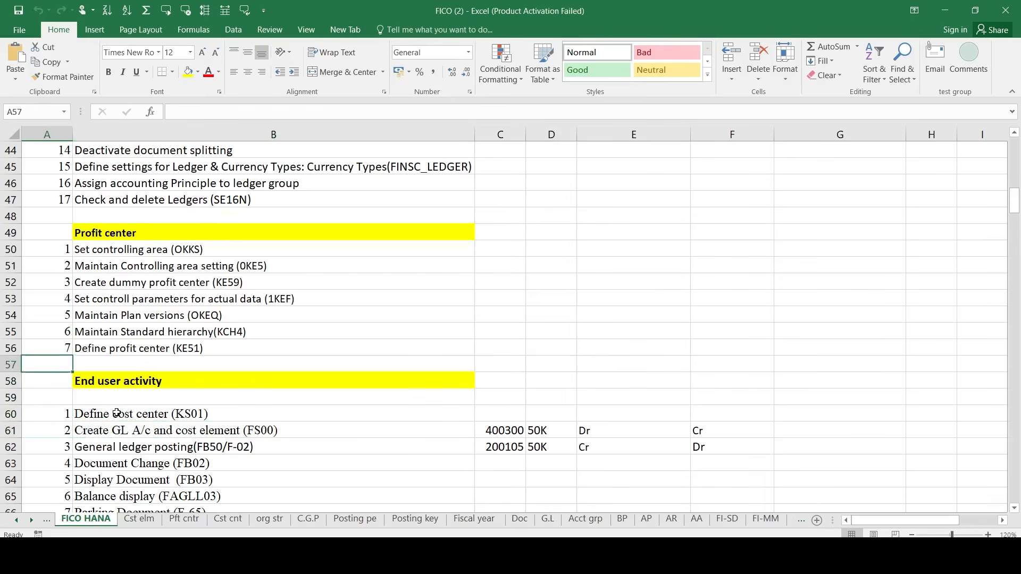
key(Down)
key(Down)
key(Down)
key(Down)
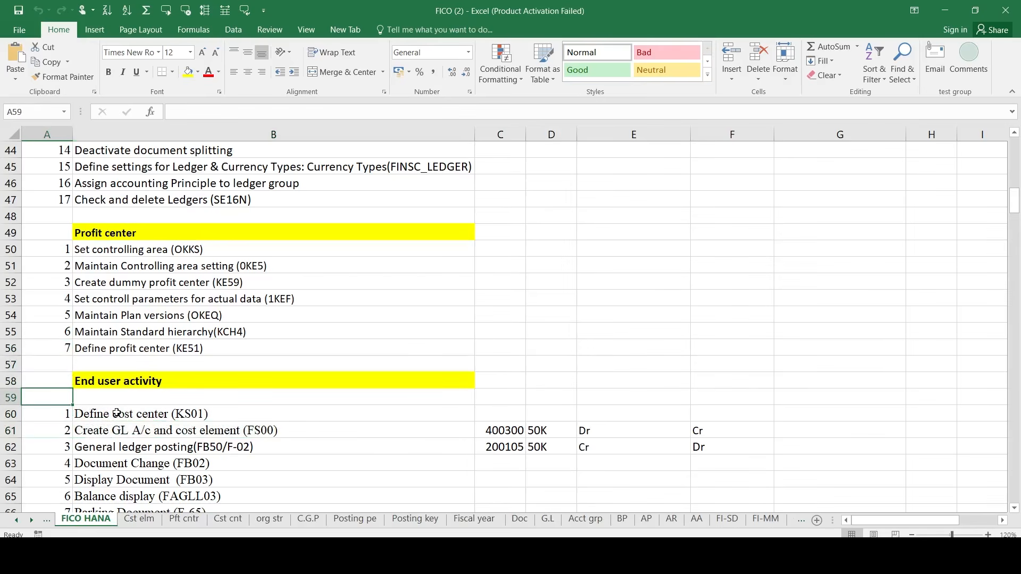
key(shift+Right)
key(shift+Right)
key(shift+Left)
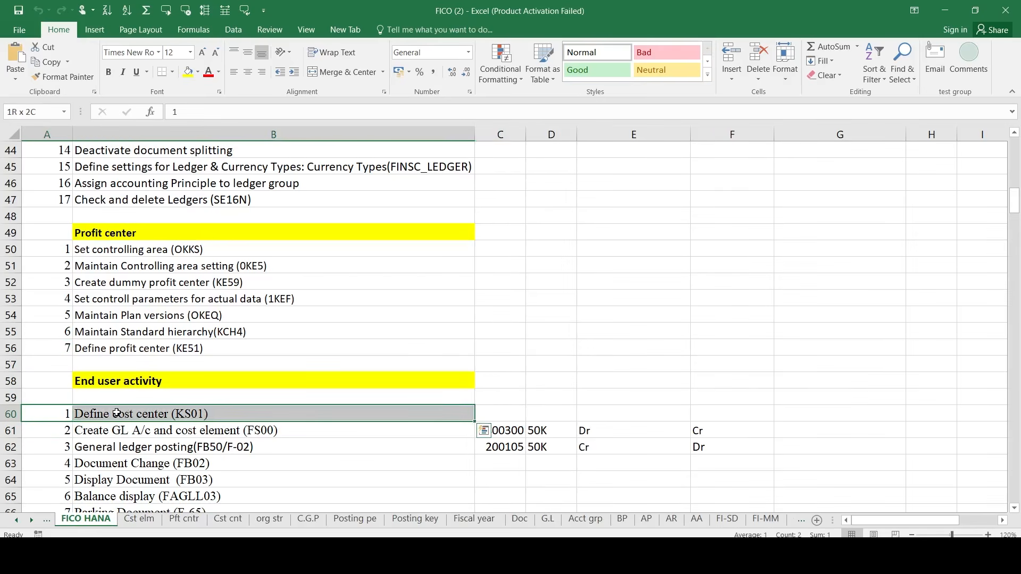
key(shift+Down)
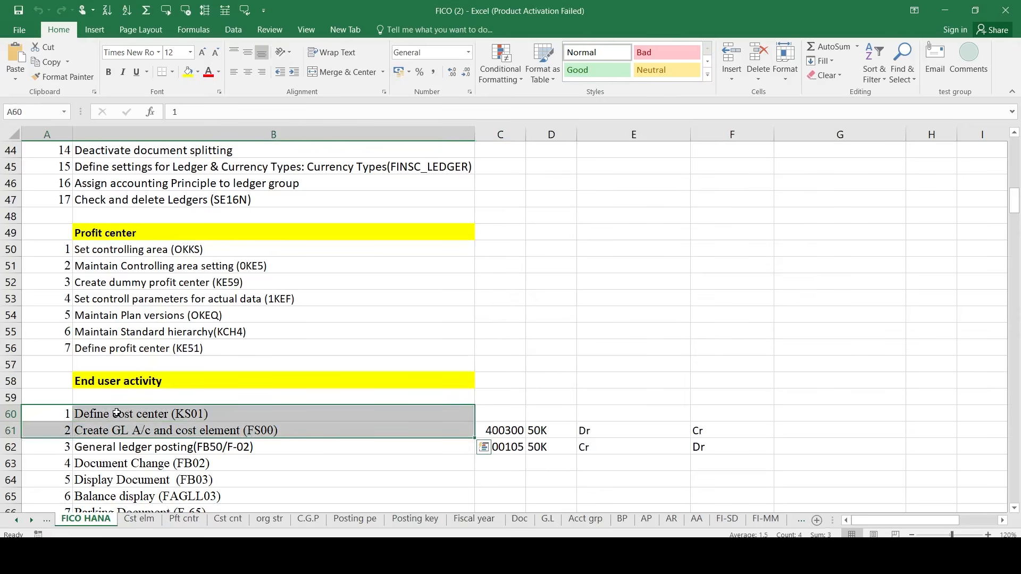
- Mark the Define cost center row, then the Create GL A/c step below it
key(Up)
key(Down)
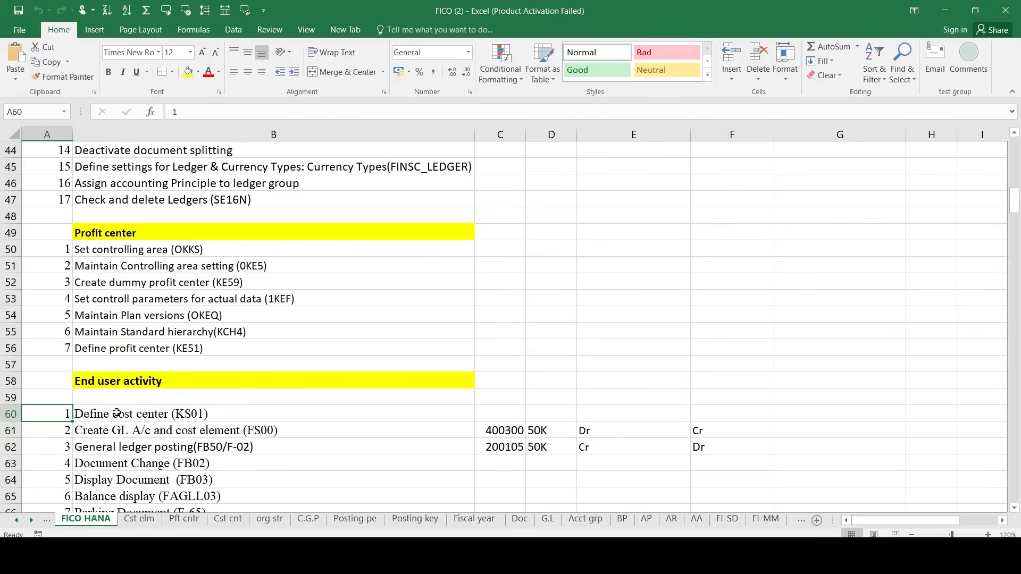
key(shift+Right)
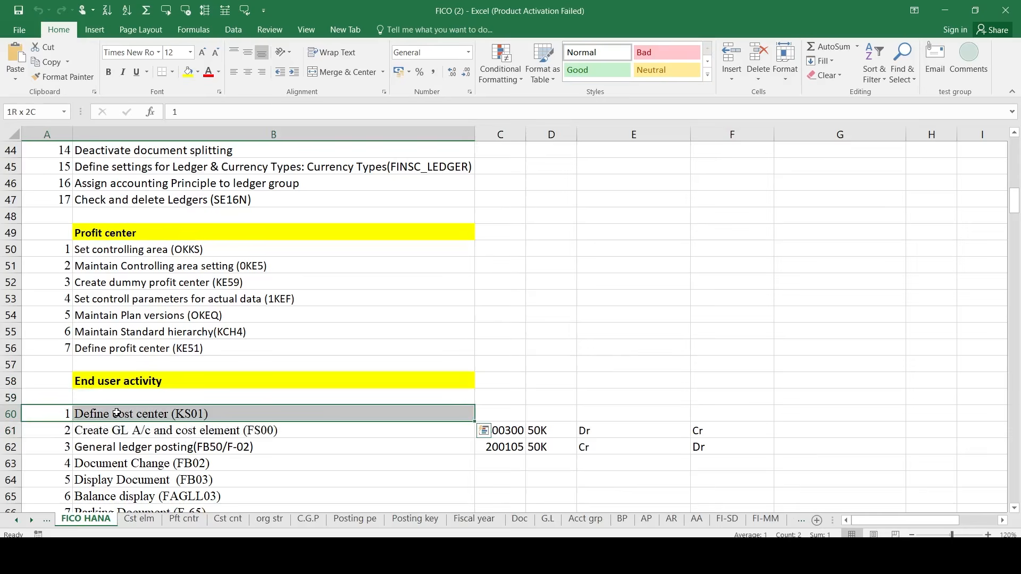
key(Down)
key(shift+Right)
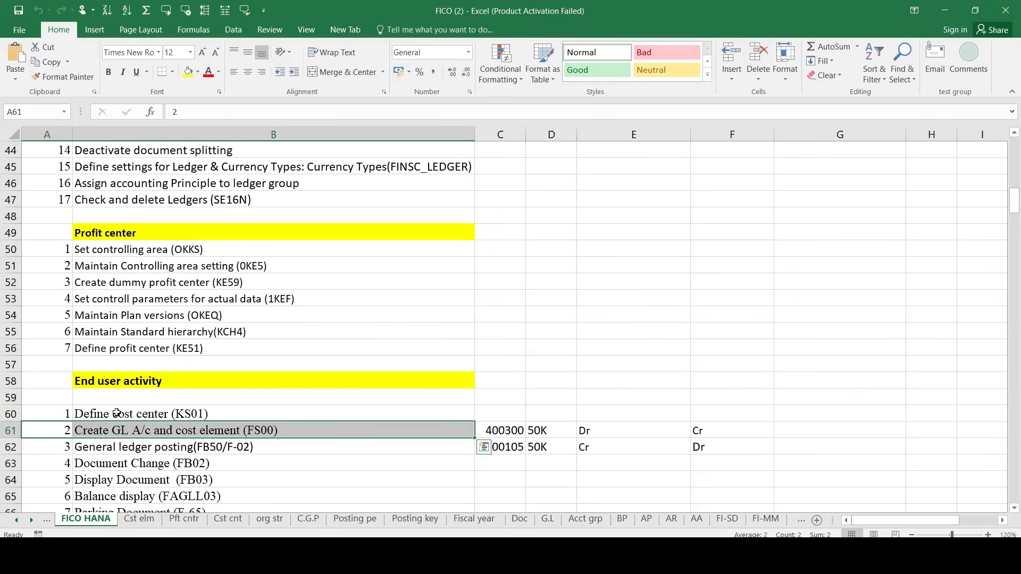
- Extend the selection to the checklist top, then step down into the Business partner section
key(shift+Up)
key(shift+Up)
key(shift+Up)
key(shift+Up)
key(shift+Up)
key(shift+Up)
key(shift+Up)
key(shift+Up)
key(shift+Up)
key(shift+Up)
key(shift+Up)
key(shift+Up)
key(shift+Up)
key(shift+Up)
key(shift+Up)
key(shift+Up)
key(shift+Up)
key(shift+Up)
key(shift+Up)
key(shift+Up)
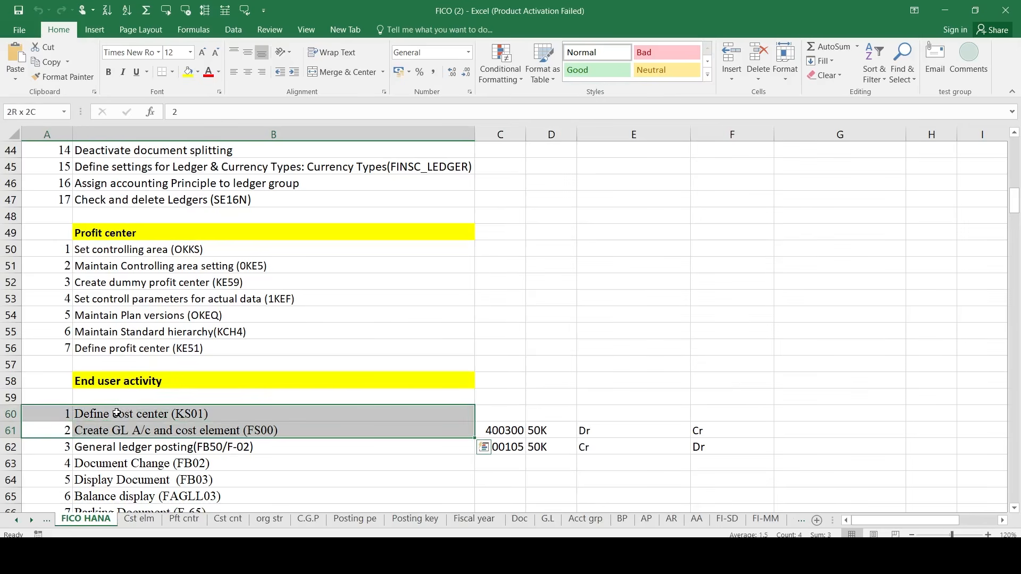
key(shift+Up)
key(shift+Up)
key(shift+Up)
key(shift+Up)
key(shift+Up)
key(shift+Up)
key(shift+Up)
key(shift+Up)
key(shift+Up)
key(shift+Up)
key(shift+Up)
key(shift+Up)
key(shift+Up)
key(shift+Up)
key(shift+Up)
key(shift+Up)
key(shift+Up)
key(shift+Up)
key(shift+Up)
key(shift+Up)
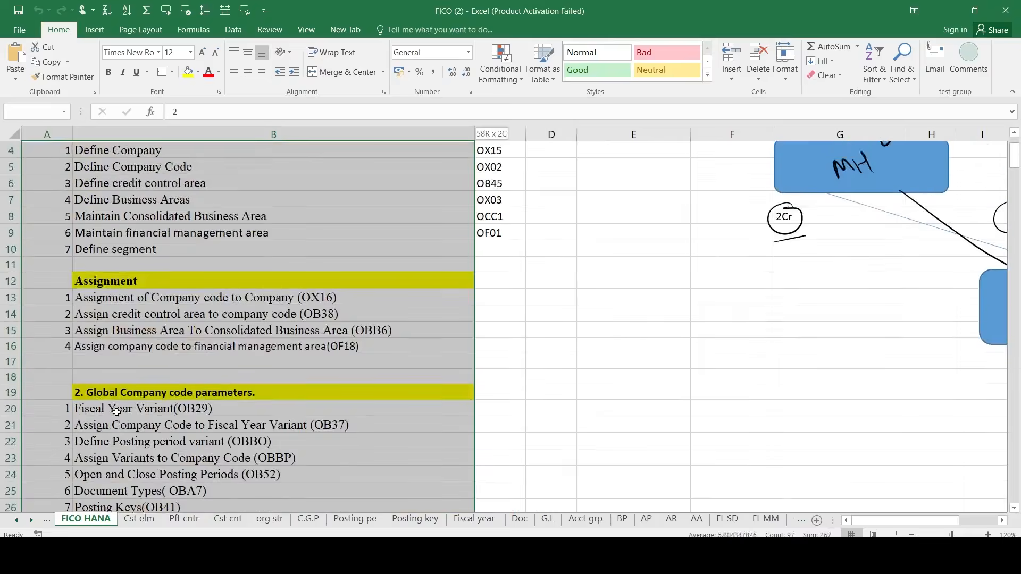
key(Down)
key(Down)
key(Down)
key(Down)
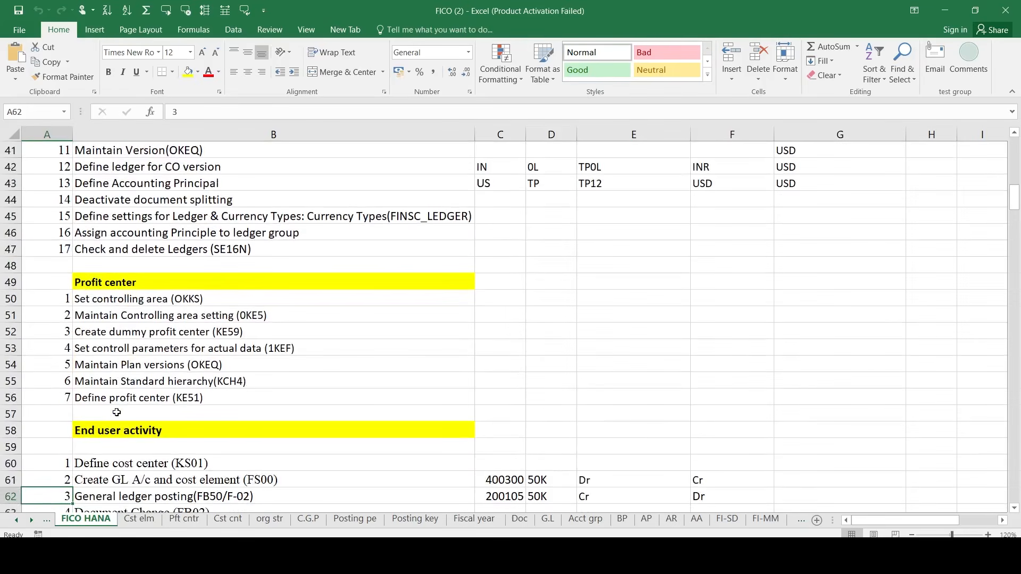
key(Down)
key(Down)
key(Down)
key(Down)
key(Down)
key(Down)
key(Down)
key(Down)
key(Down)
key(Down)
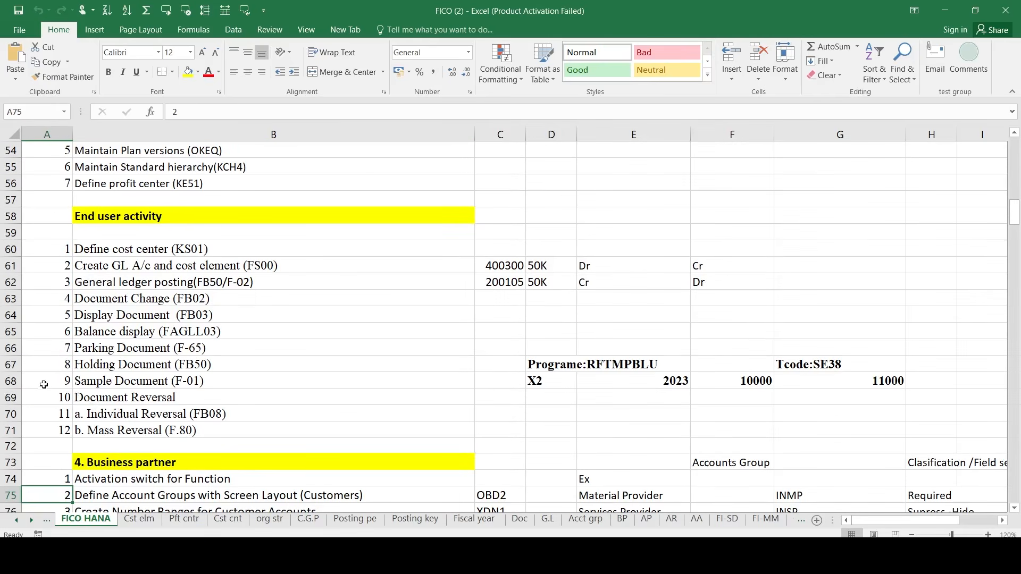
- Review the General ledger posting and reversal steps, then select the whole Business partner list
click(46, 255)
key(Down)
key(Down)
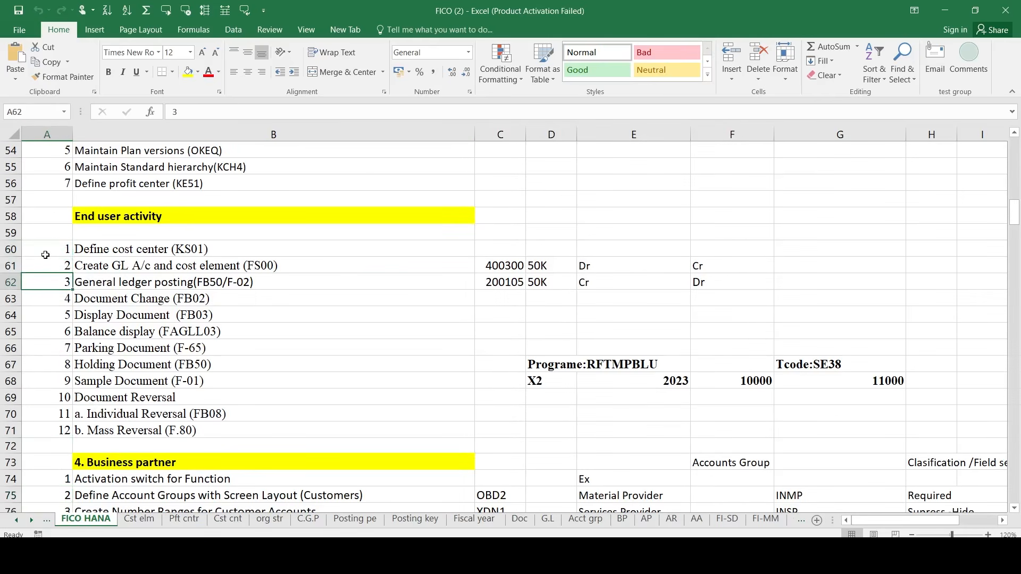
key(shift+Right)
key(shift+Down)
key(shift+Down)
key(shift+Down)
key(shift+Down)
key(shift+Down)
key(shift+Down)
key(shift+Down)
key(shift+Down)
key(shift+Down)
key(shift+Down)
key(shift+Down)
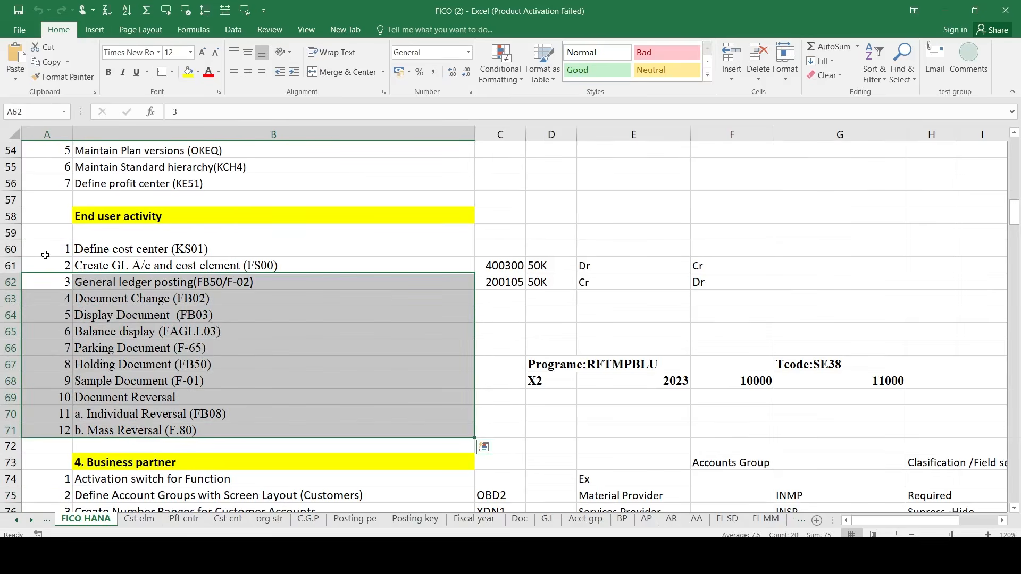
key(Down)
key(Down)
key(Down)
key(Down)
key(Down)
key(Down)
key(Down)
key(Down)
key(Down)
key(Down)
key(Down)
key(Down)
key(Up)
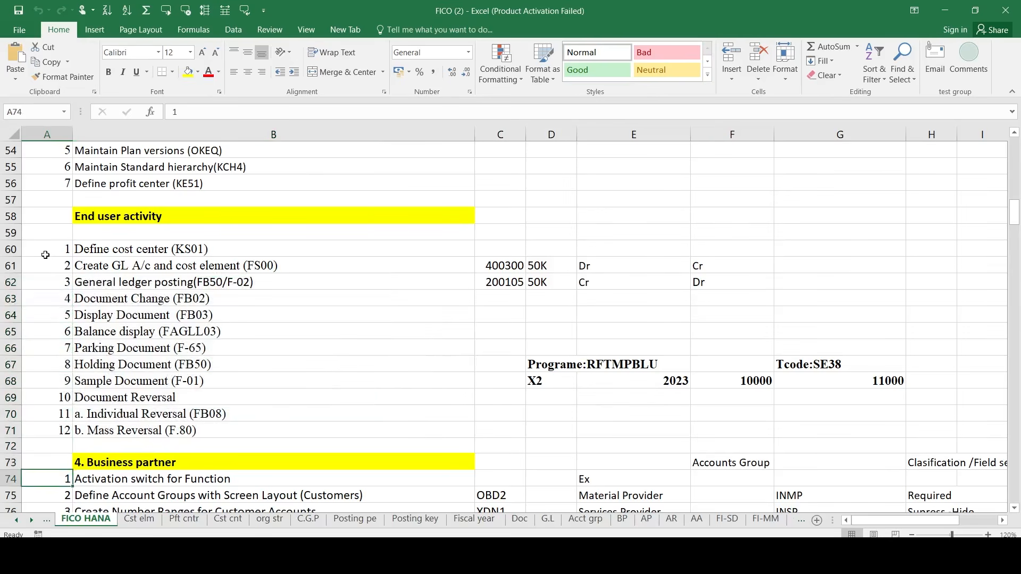
key(shift+Right)
key(shift+Down)
key(shift+Down)
key(shift+Down)
key(shift+Down)
key(shift+Down)
key(shift+Down)
key(shift+Down)
key(shift+Down)
key(shift+Down)
key(shift+Down)
key(shift+Down)
key(shift+Down)
key(shift+Down)
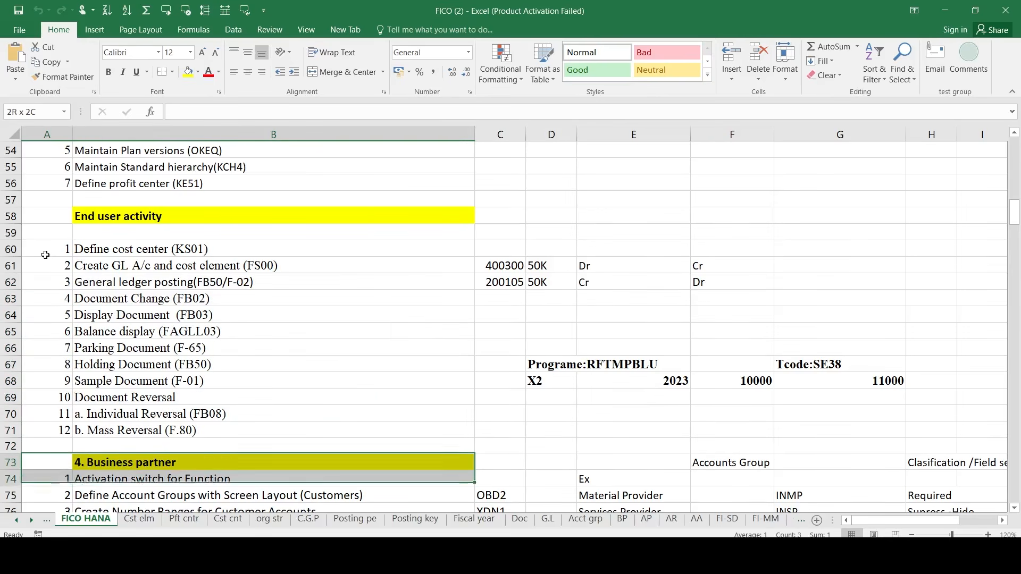
key(shift+Down)
key(shift+Down)
key(shift+Down)
key(shift+Down)
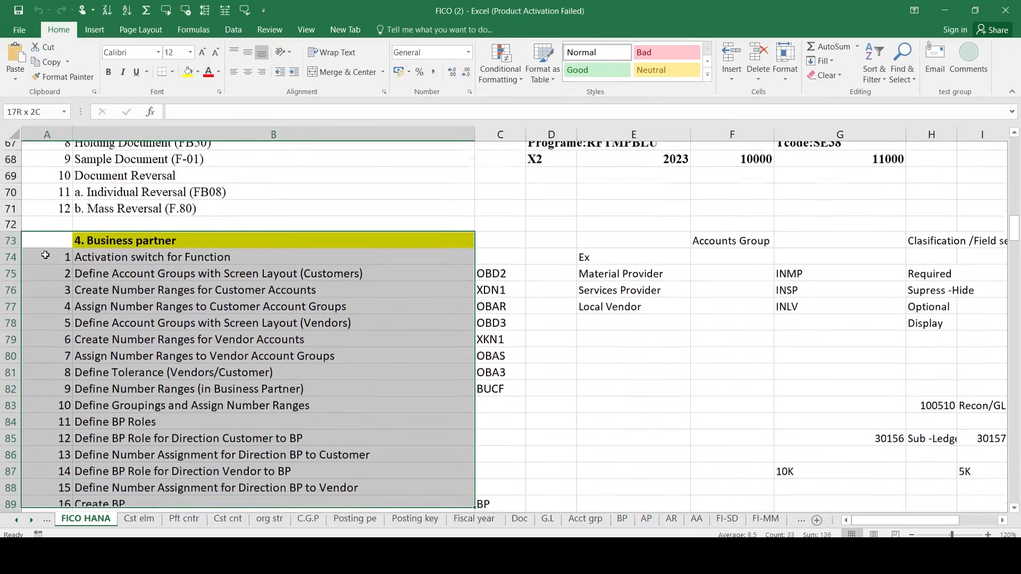
- Enter '0001 in cell D89 beside BP on the Create BP row
key(Right)
key(Right)
key(Down)
key(Down)
key(Down)
key(Down)
key(Down)
key(Down)
key(Down)
key(Down)
key(Down)
key(Down)
key(Down)
key(Down)
key(Down)
key(Down)
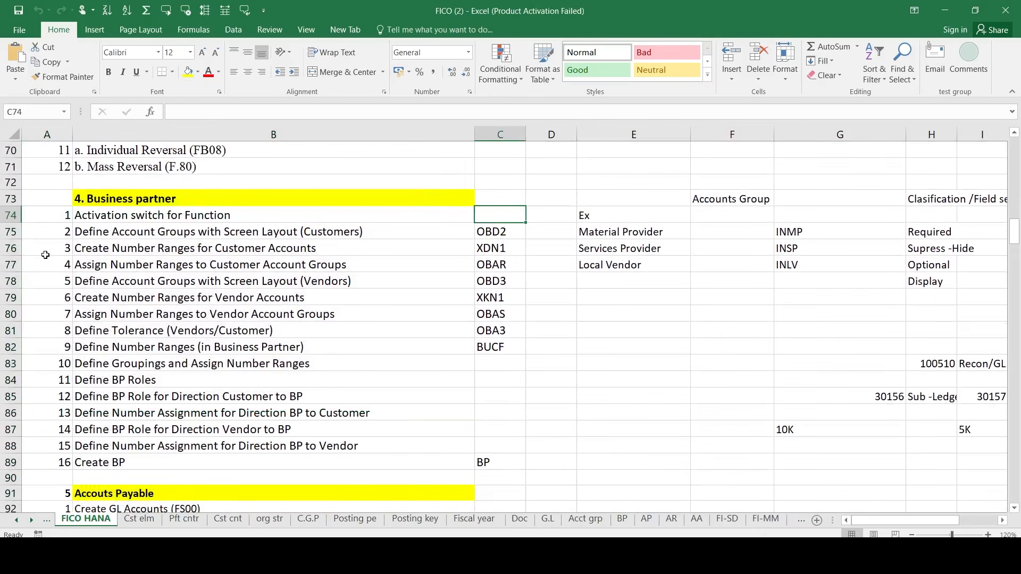
key(Down)
key(Down)
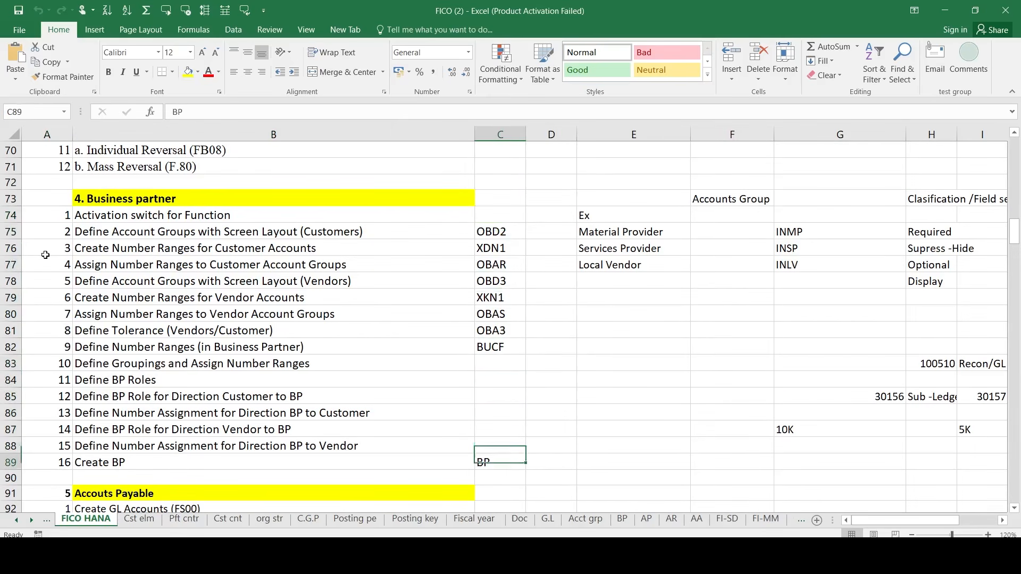
key(Right)
text('0001)
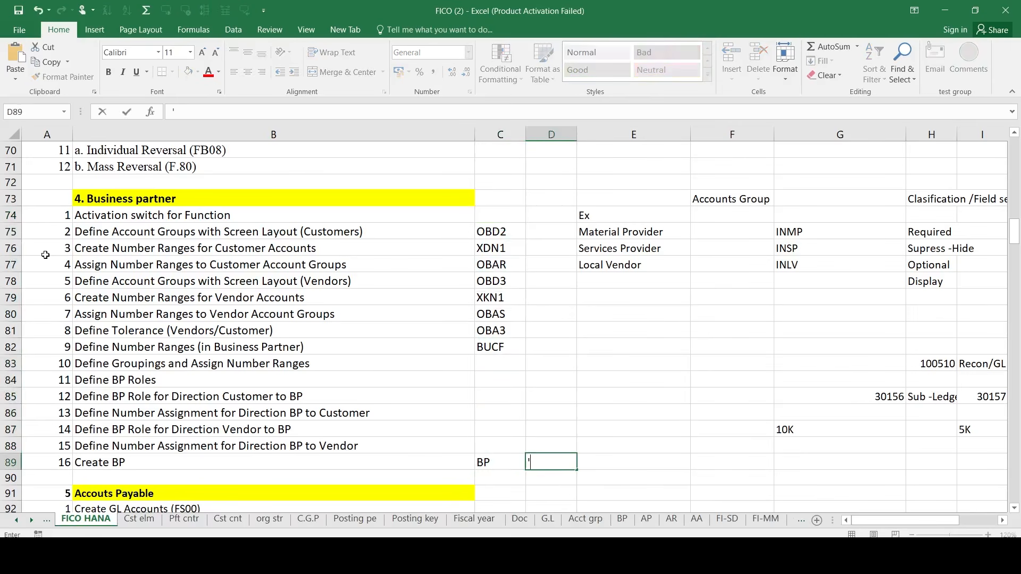
key(Return)
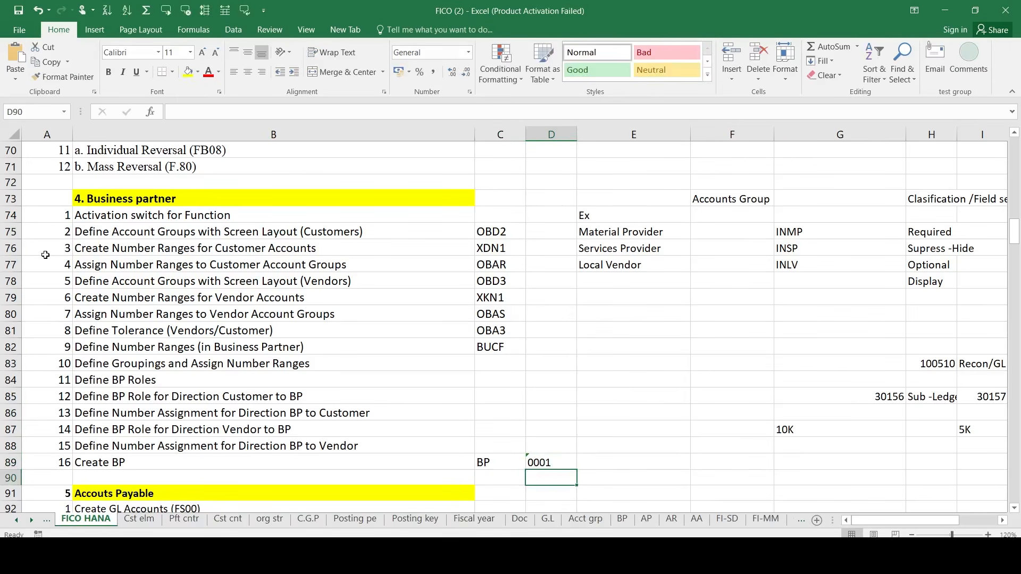
- Move to cell A91, the Accounts Payable section number
key(Down)
key(Down)
key(Down)
key(Down)
key(Up)
key(Up)
key(Up)
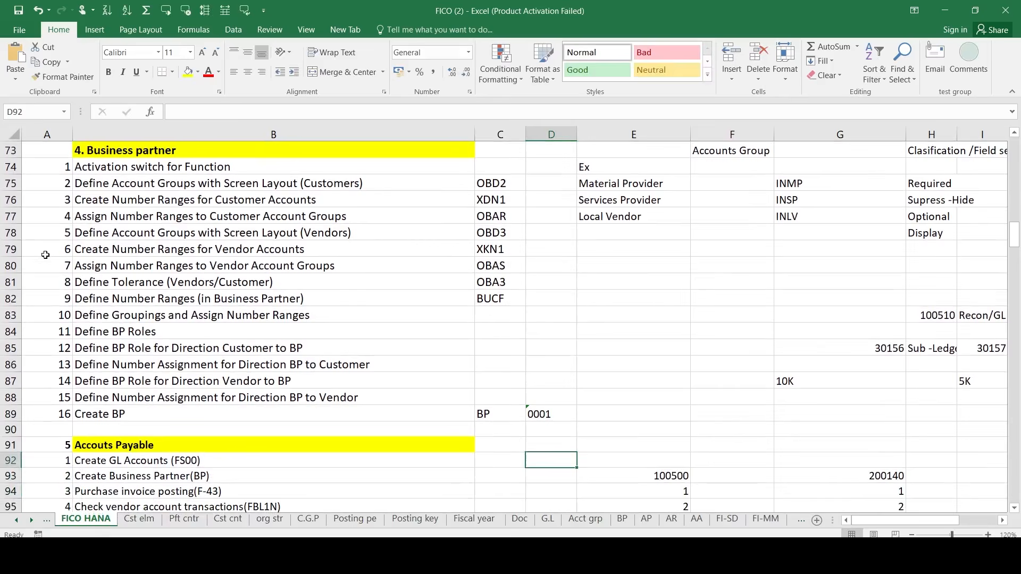
key(Left)
key(Left)
key(Left)
key(Down)
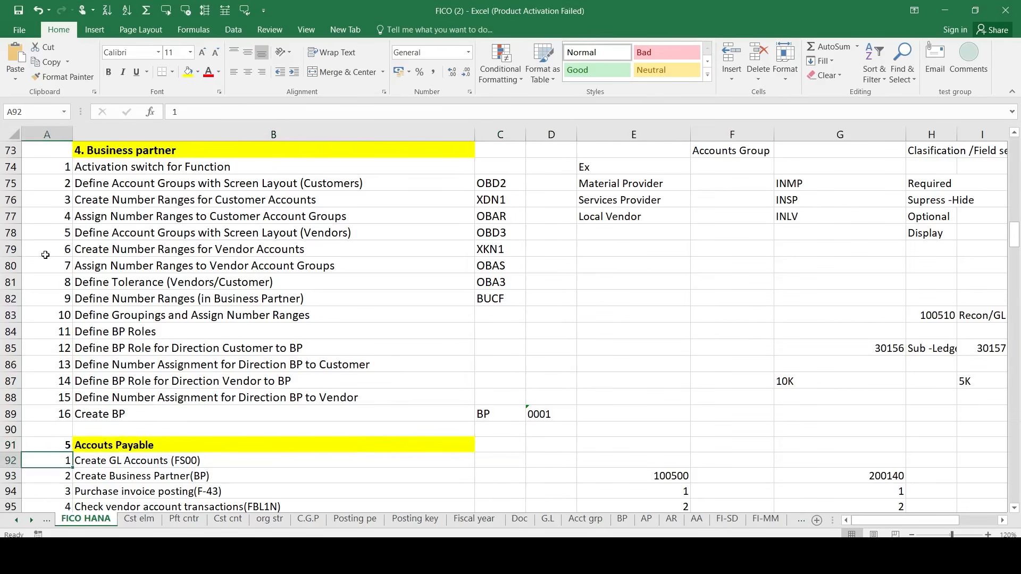
key(Up)
- Select the Accounts Payable heading and the Business partner steps with their transaction codes
key(shift+Right)
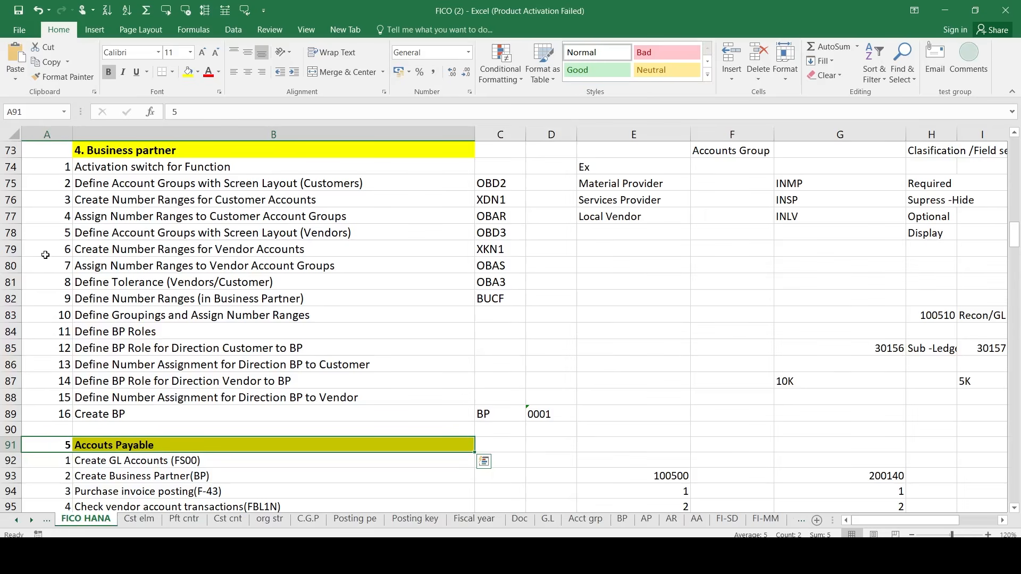
key(shift+Down)
key(shift+Down)
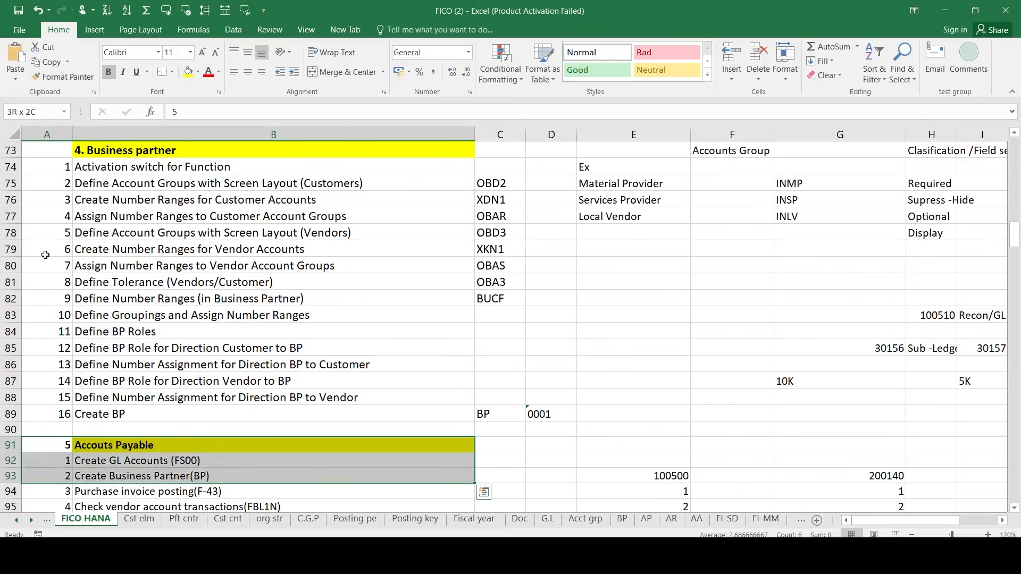
key(Up)
key(Up)
key(shift+Up)
key(shift+Up)
key(shift+Up)
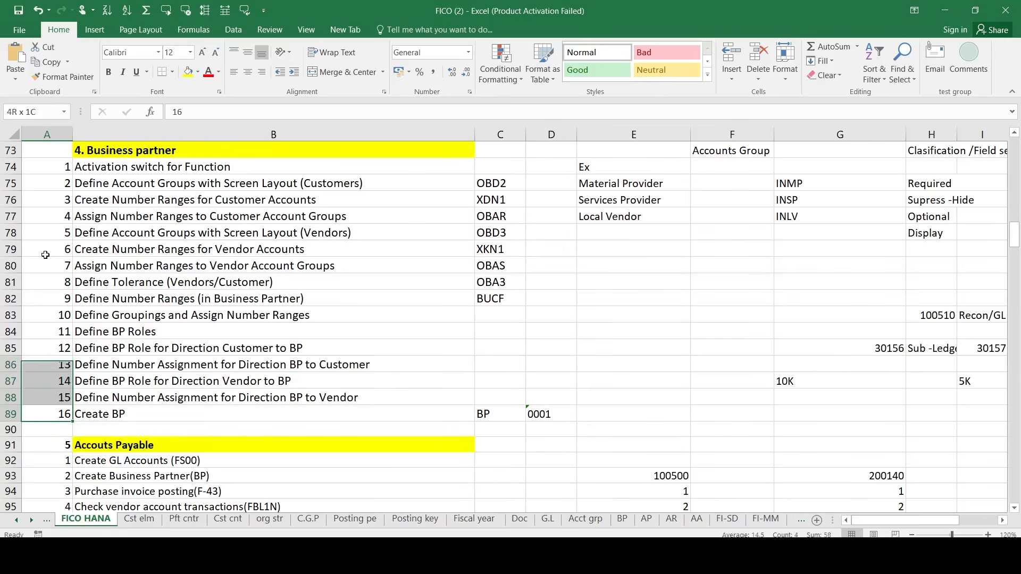
key(shift+Up)
key(shift+Up)
key(shift+Up)
key(shift+Up)
key(shift+Up)
key(shift+Up)
key(shift+Up)
key(shift+Up)
key(shift+Up)
key(shift+Up)
key(shift+Up)
key(shift+Up)
key(shift+Right)
key(shift+Right)
key(Down)
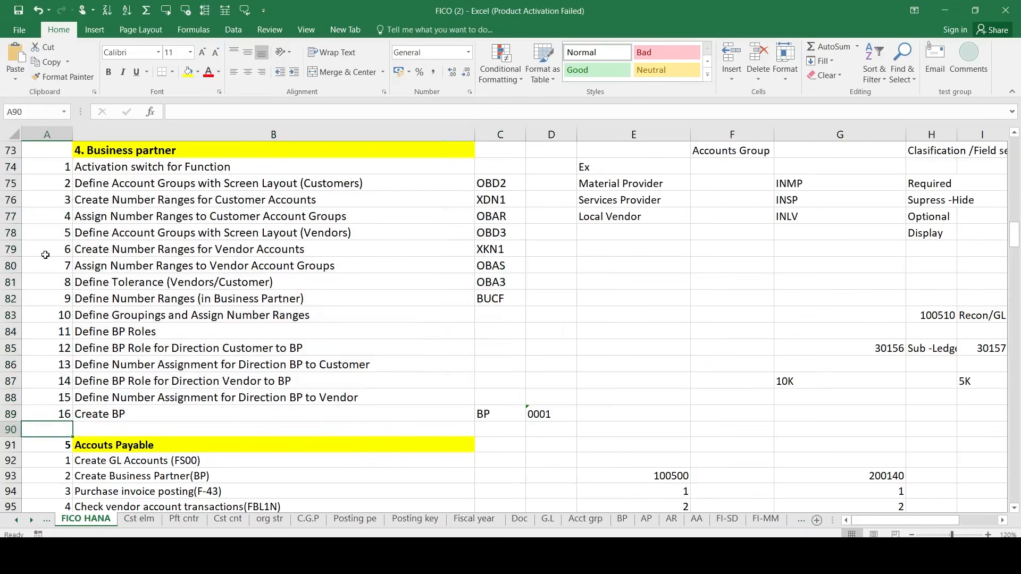
key(Down)
key(Down)
key(shift+Right)
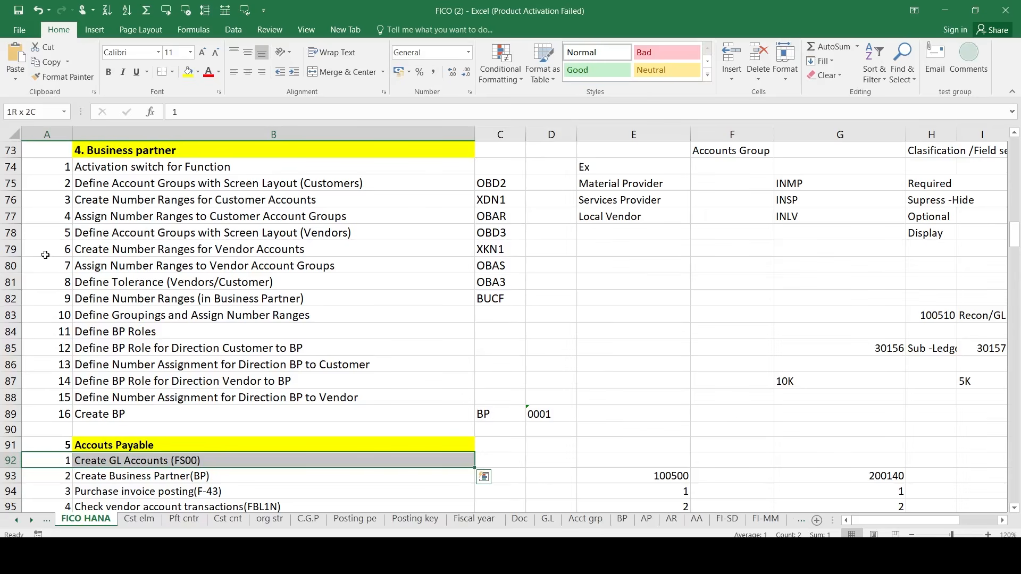
key(shift+Down)
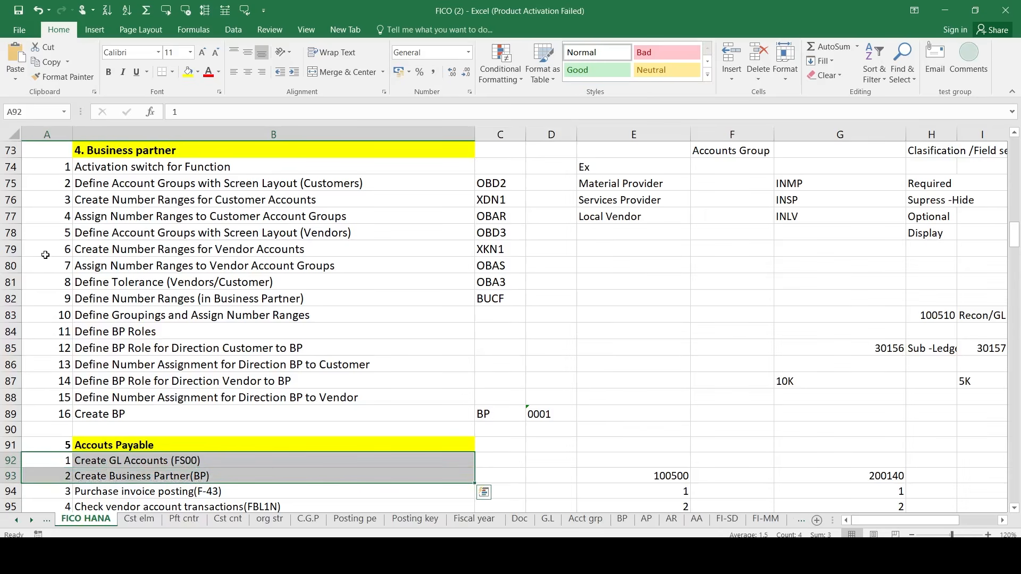
- Move down to the down payment steps and select the advance payments heading
key(Down)
key(Down)
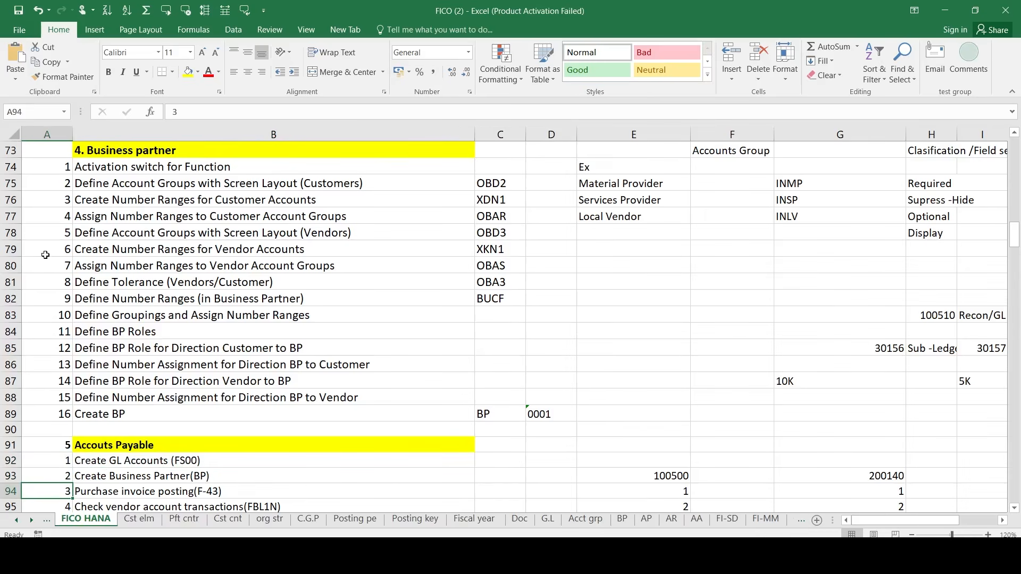
key(Down)
key(Down)
key(Down)
key(Down)
key(Down)
key(Down)
key(Down)
key(Down)
key(Down)
key(Down)
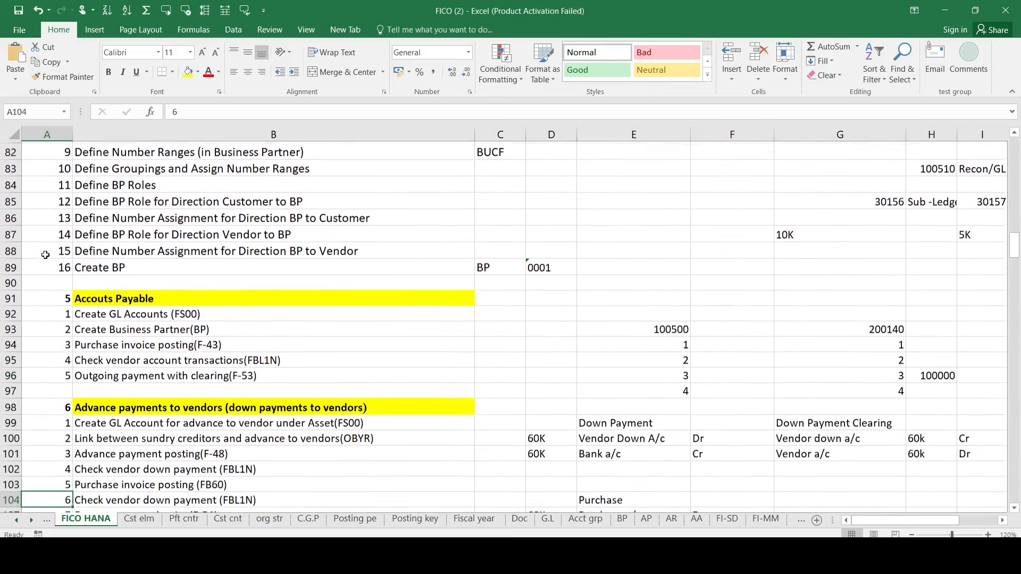
key(Down)
key(Down)
key(Down)
key(Up)
key(Up)
key(Up)
key(Up)
key(Up)
key(Up)
key(Up)
key(Up)
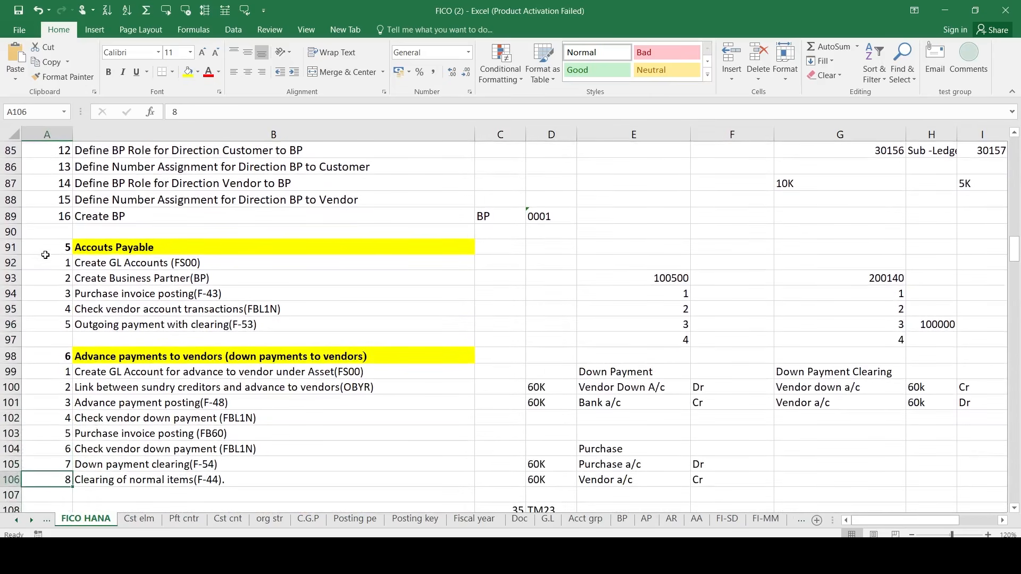
key(shift+Up)
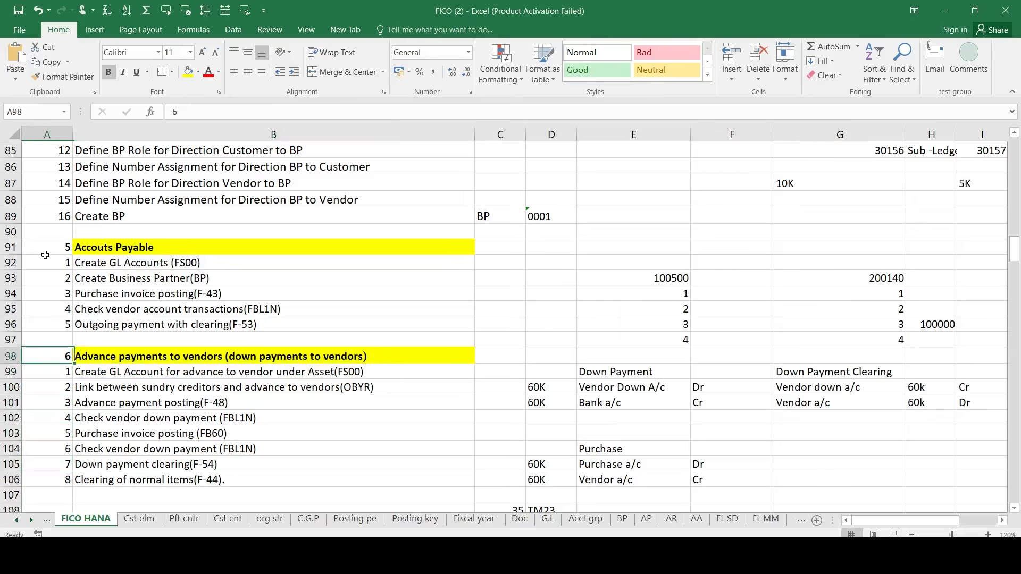
key(shift+Right)
- Select the Terms of payments heading row and its first step in columns A and B
key(Down)
key(Down)
key(Down)
key(Down)
key(Down)
key(Down)
key(Down)
key(Down)
key(Down)
key(Down)
key(Down)
key(Down)
key(Down)
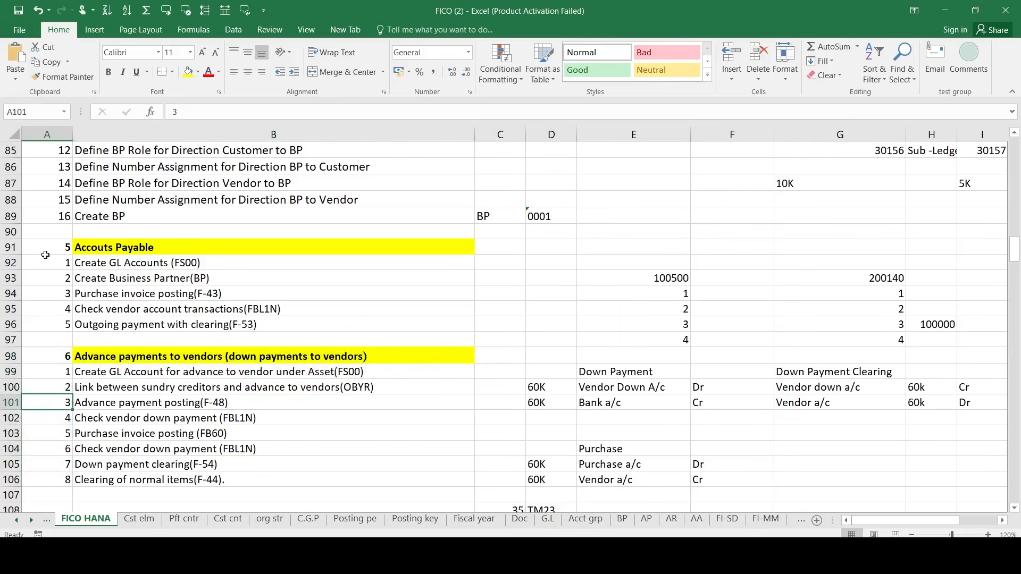
key(Up)
key(Up)
key(Up)
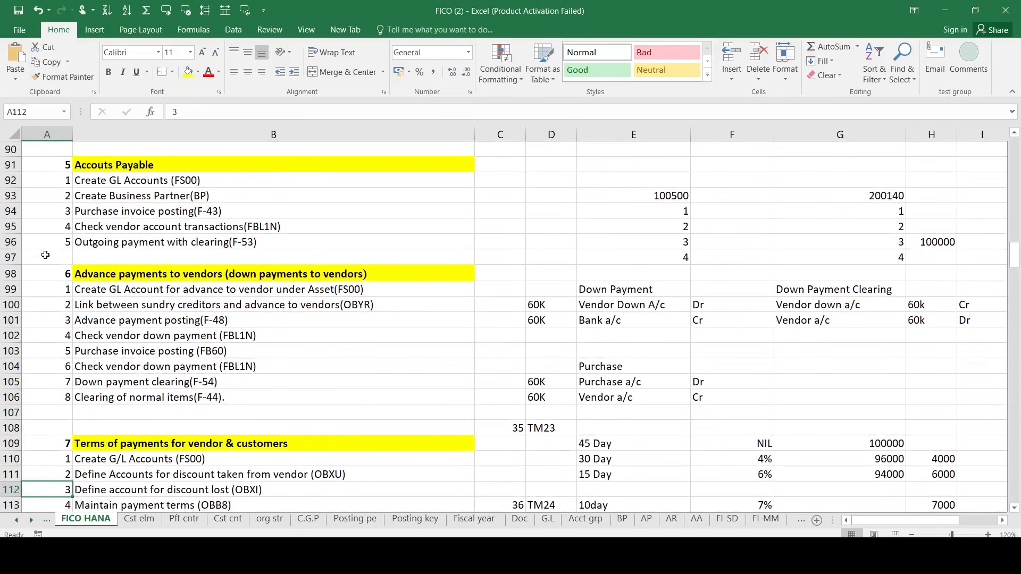
key(shift+Right)
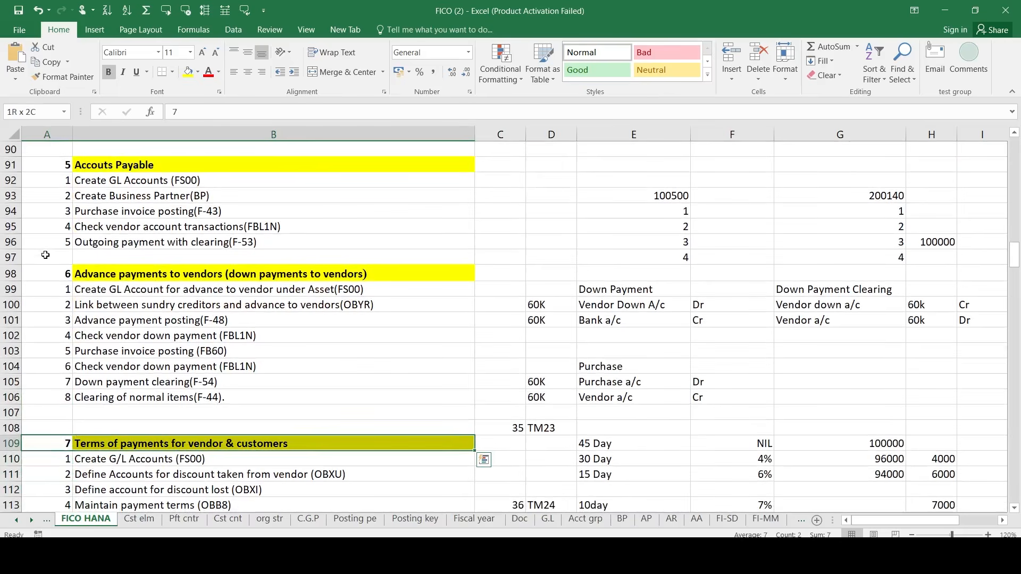
key(shift+Down)
key(shift+Down)
key(shift+Down)
key(Up)
key(Down)
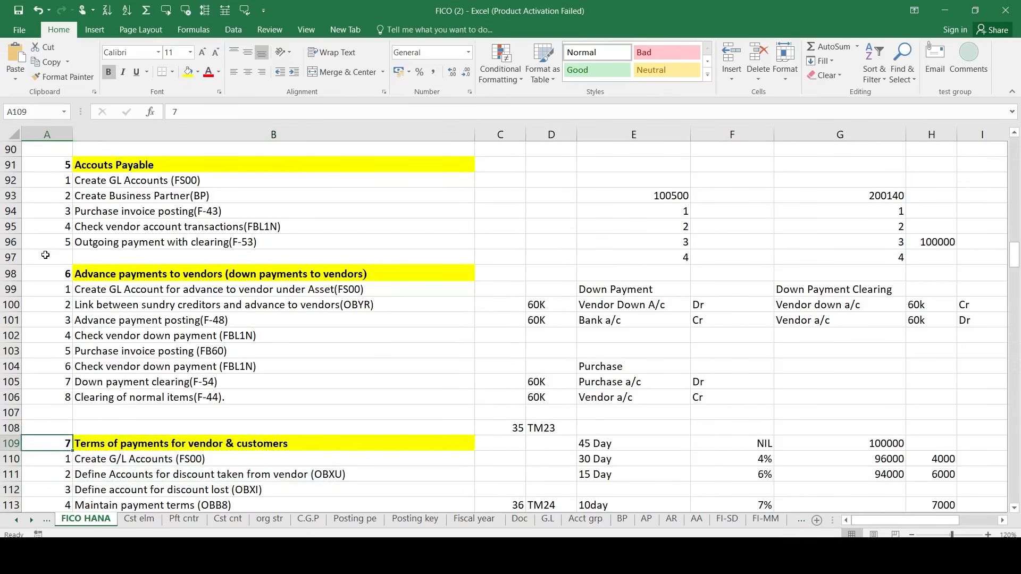
key(shift+Right)
key(shift+Right)
key(shift+Down)
key(shift+Left)
- Select the down payment steps upward from Clearing of normal items to the advance payments heading
key(Up)
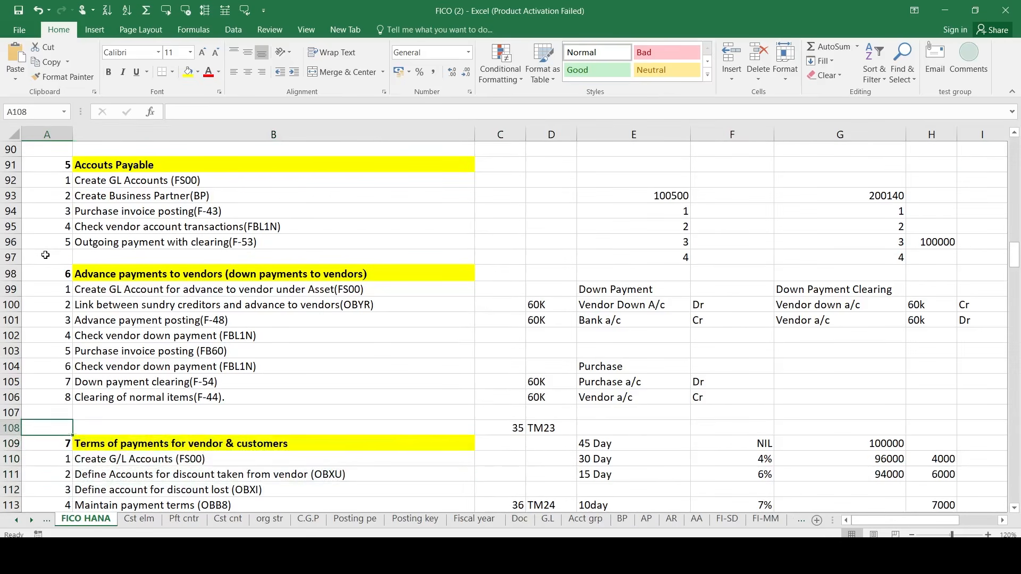
key(Up)
key(Up)
key(Right)
key(shift+Up)
key(shift+Up)
key(shift+Up)
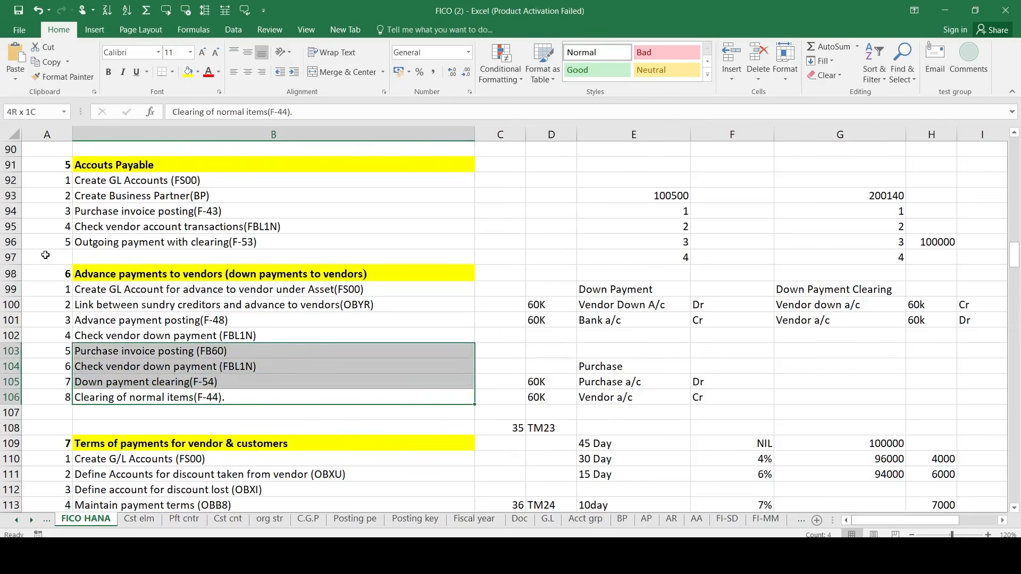
key(shift+Up)
key(shift+Up)
key(shift+Up)
key(shift+Up)
key(shift+Up)
key(shift+Up)
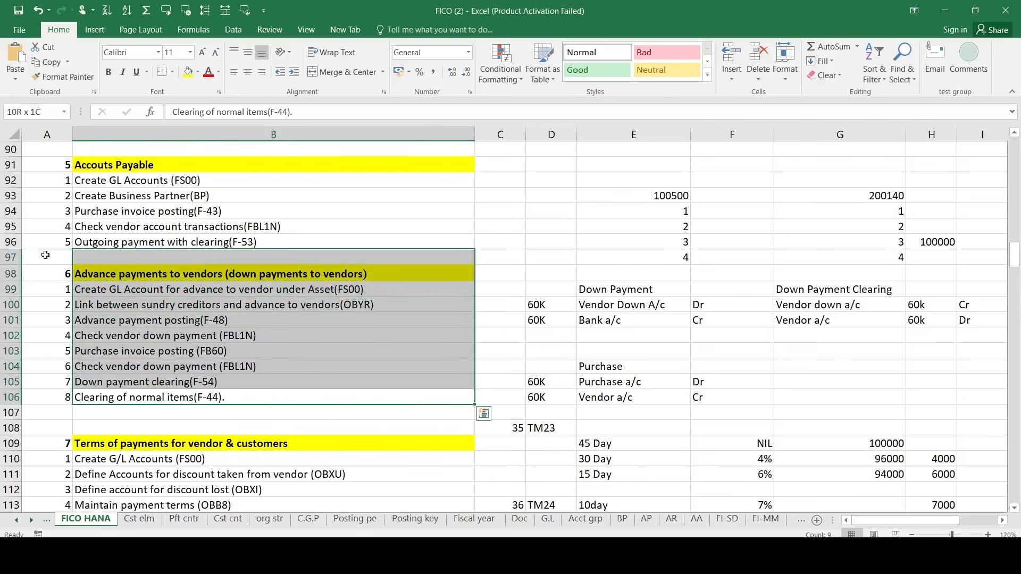
key(shift+Up)
key(shift+Up)
key(shift+Up)
key(shift+Up)
key(shift+Up)
key(shift+Up)
key(shift+Up)
key(shift+Up)
key(shift+Up)
key(shift+Up)
key(shift+Up)
key(shift+Up)
key(shift+Up)
key(shift+Up)
key(shift+Up)
key(shift+Up)
key(shift+Up)
key(shift+Up)
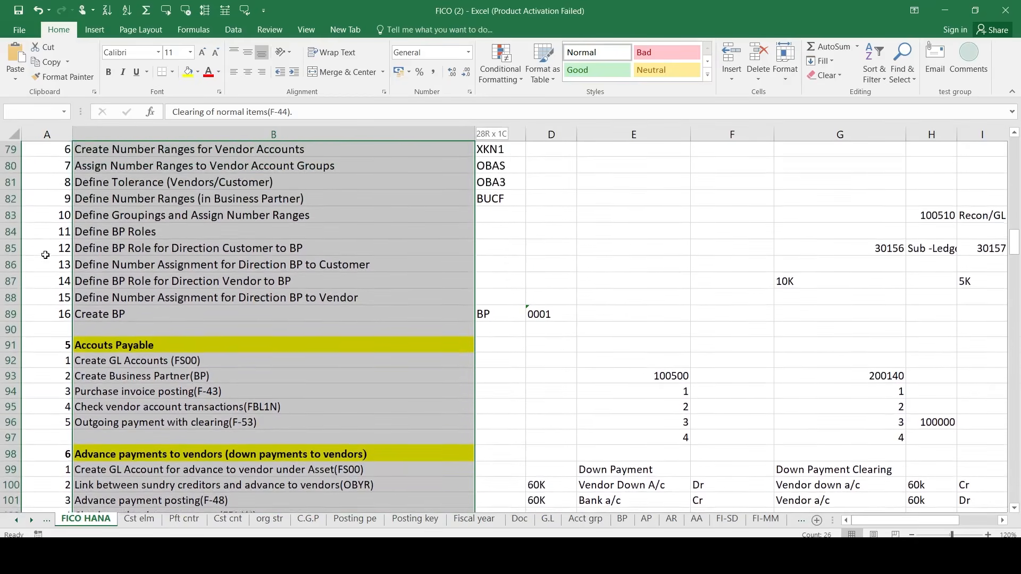
key(Down)
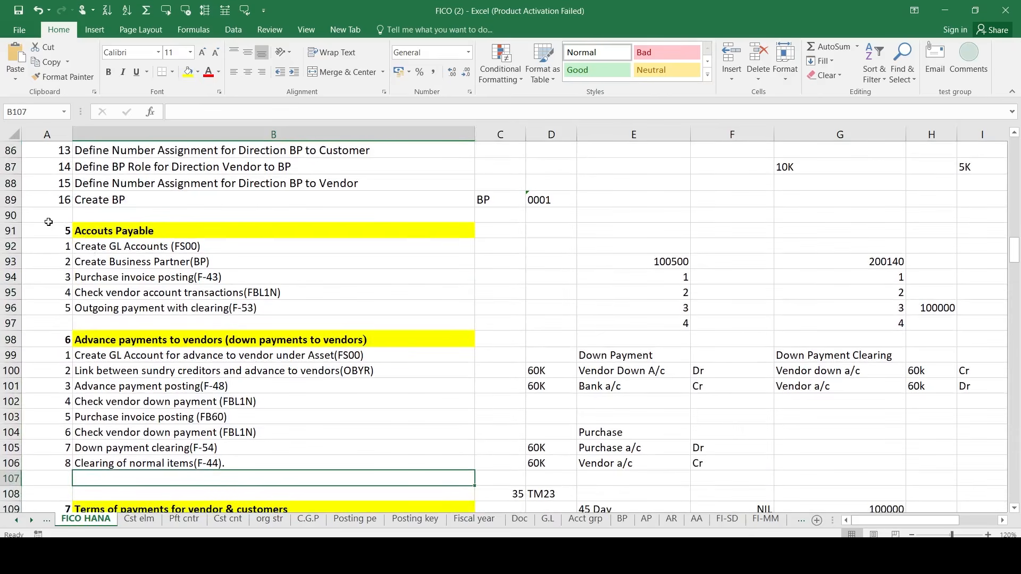
- Select the Accounts Payable heading together with its first few steps
click(49, 223)
key(shift+Right)
key(shift+Down)
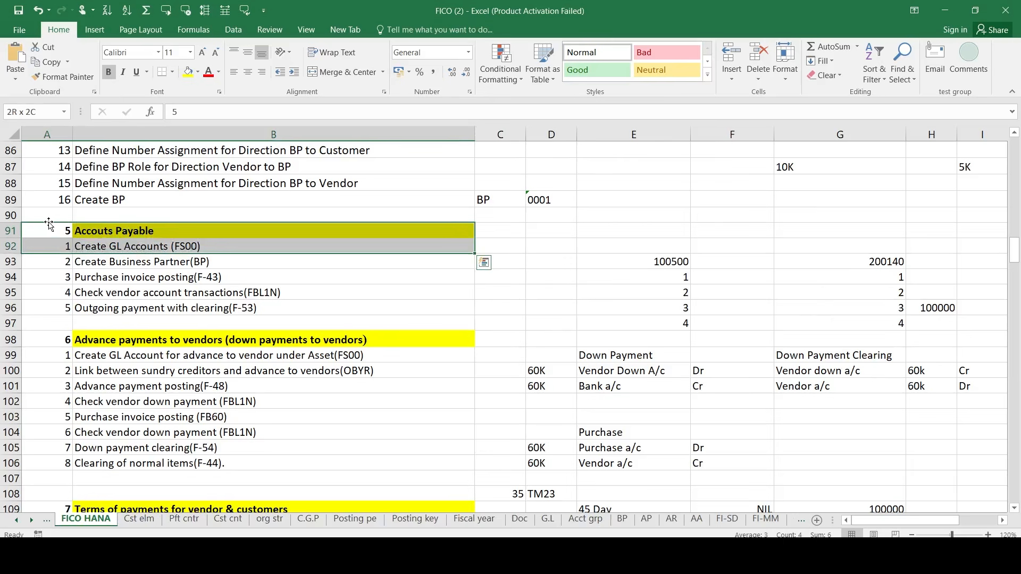
key(shift+Down)
key(shift+Down)
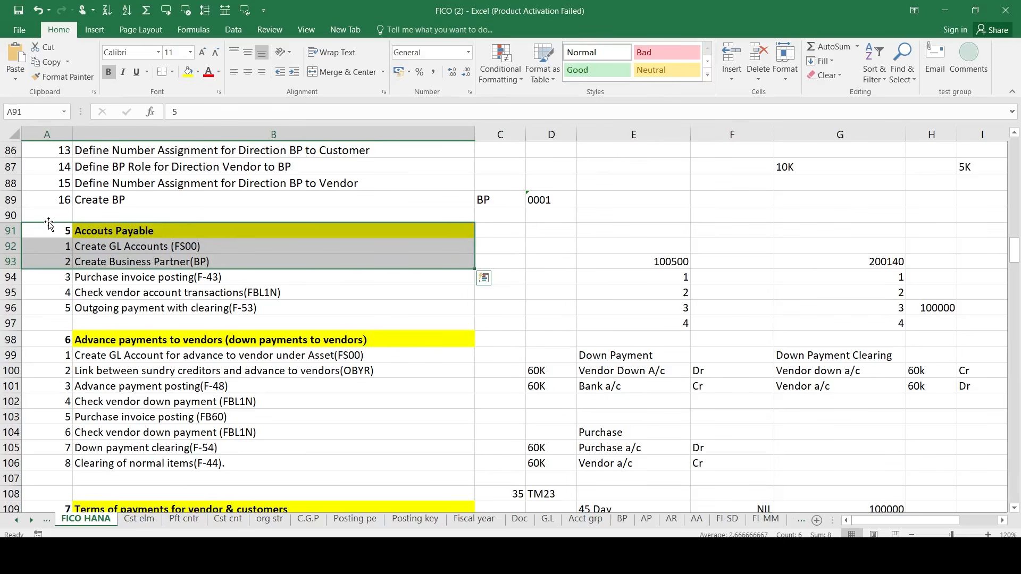
key(Down)
key(Down)
key(Down)
key(Down)
key(Down)
key(Down)
key(Down)
key(Down)
key(Down)
key(Down)
key(Down)
key(Down)
key(Down)
key(Down)
key(Down)
key(Down)
key(Down)
key(Down)
key(Down)
key(Down)
key(Down)
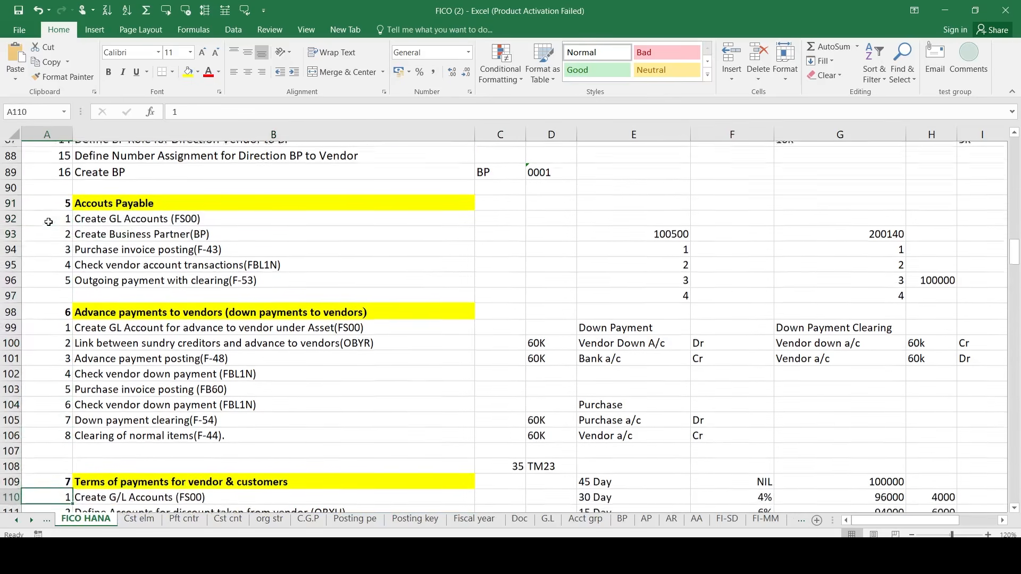
- Select the Terms of payments heading and first item, showing the 30 Day 4% and 15 Day 6% terms
key(Up)
key(Up)
key(Up)
key(shift+Right)
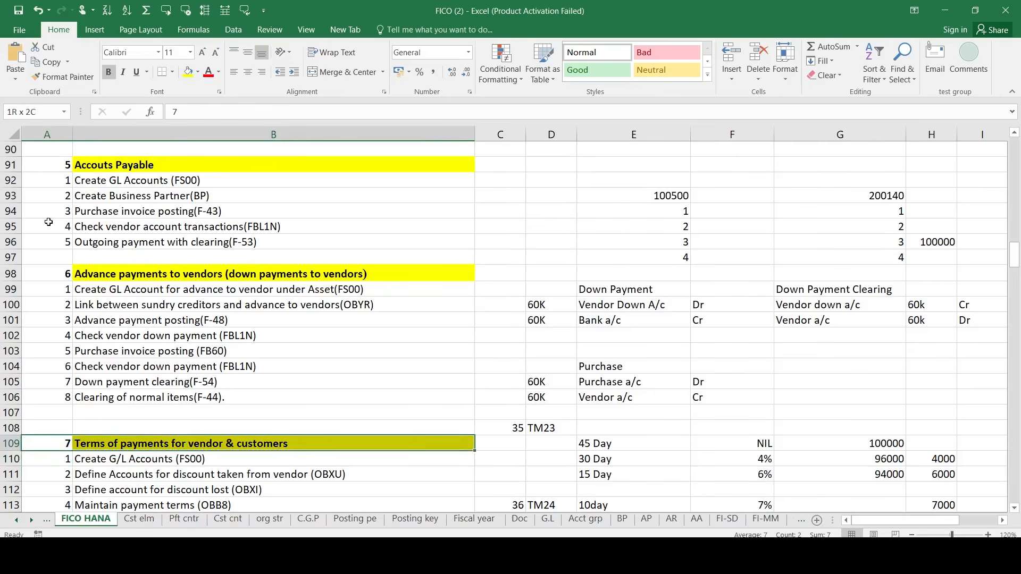
key(shift+Down)
key(Down)
key(Down)
key(Down)
key(Down)
key(Down)
key(Down)
key(Down)
key(Down)
key(Down)
key(Down)
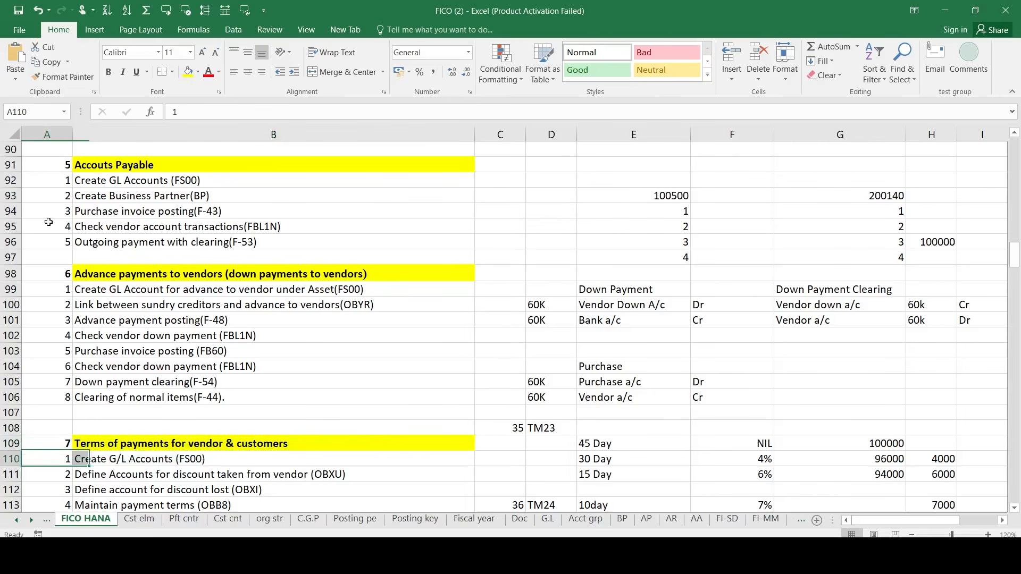
key(Down)
key(Down)
key(Down)
key(Down)
key(Down)
key(Down)
key(Down)
key(Down)
key(Down)
key(Down)
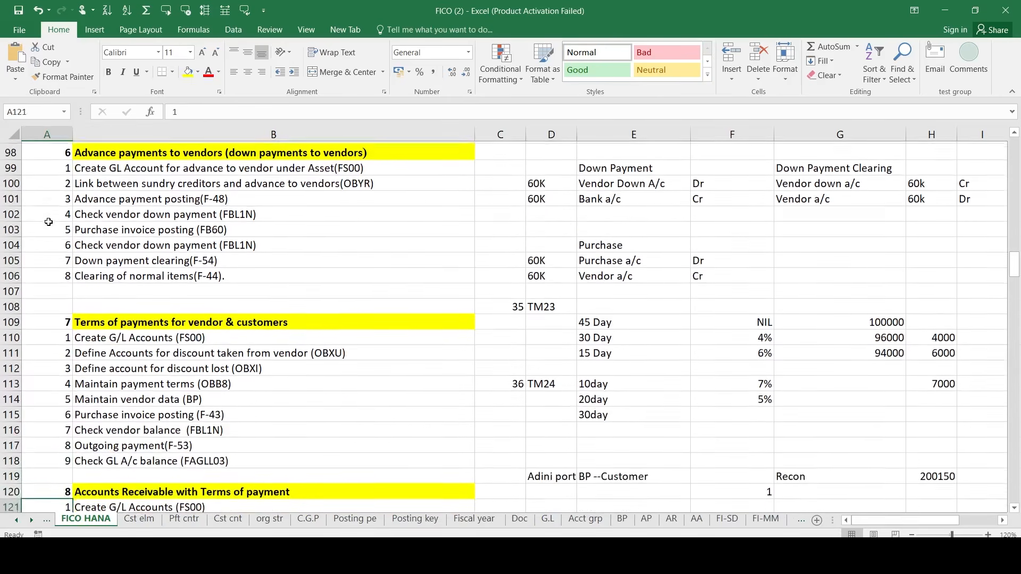
key(Down)
key(Down)
key(Down)
key(Down)
key(Down)
key(Down)
key(Down)
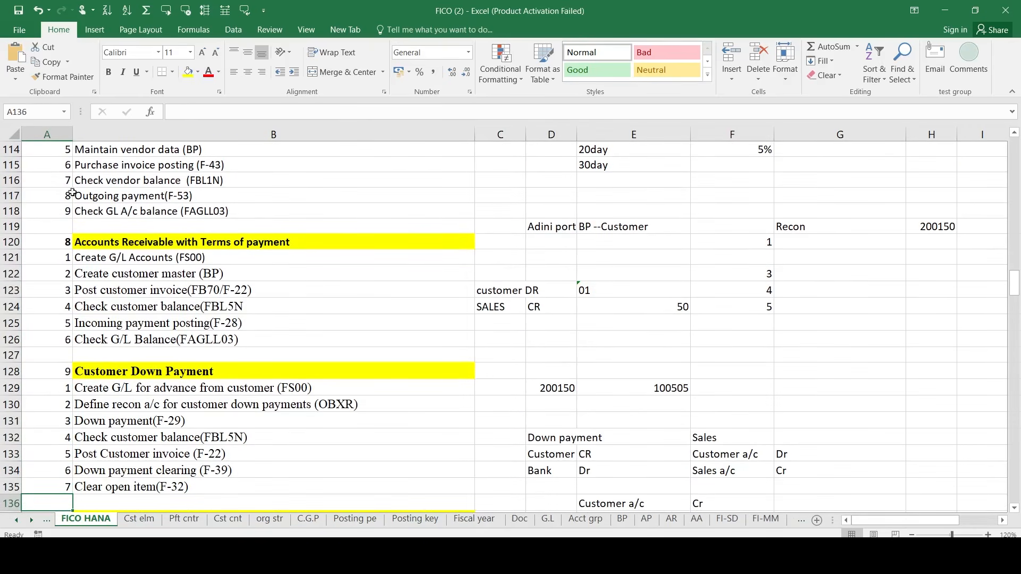
click(45, 262)
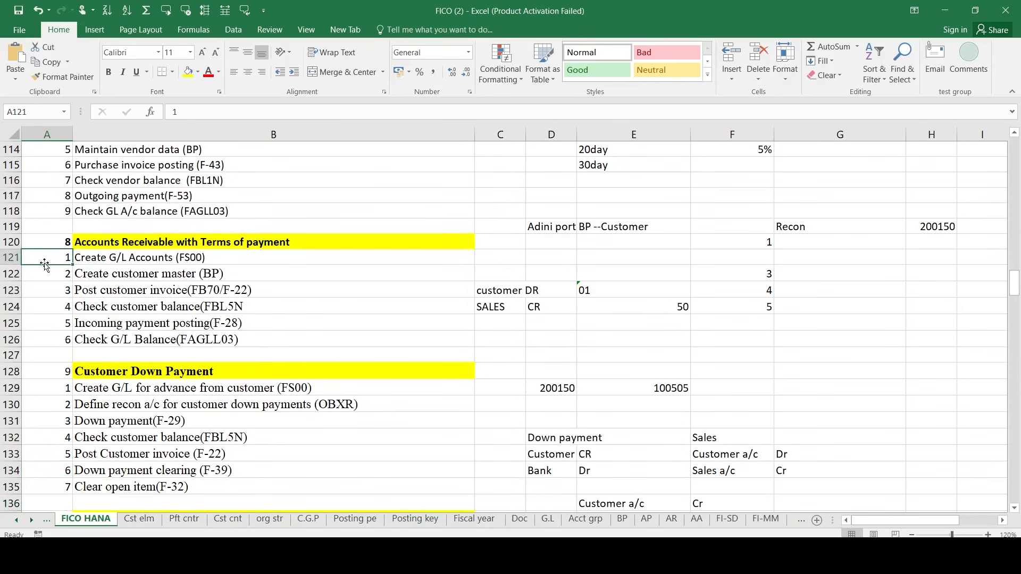
drag(45, 264, 231, 258)
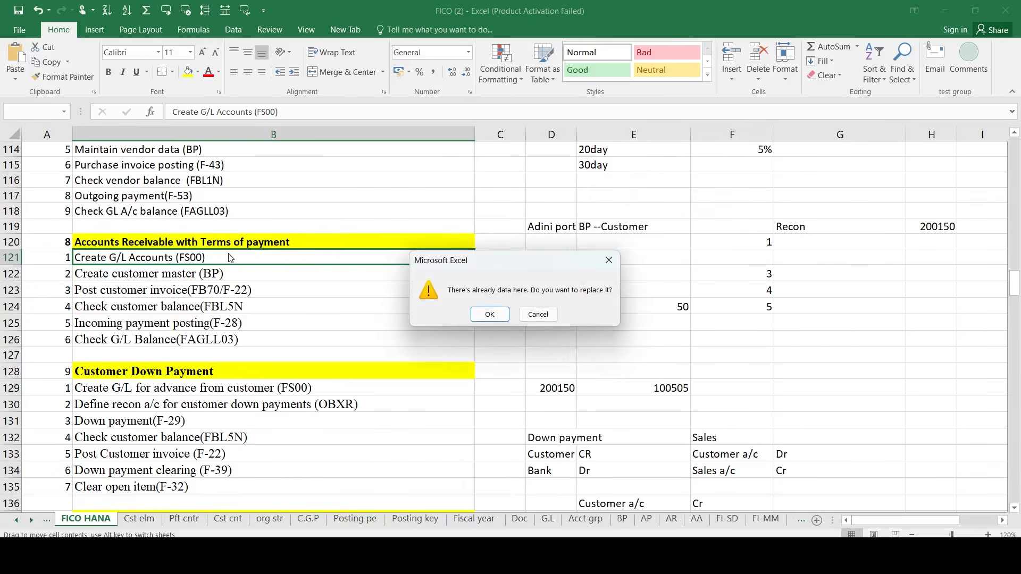
click(537, 315)
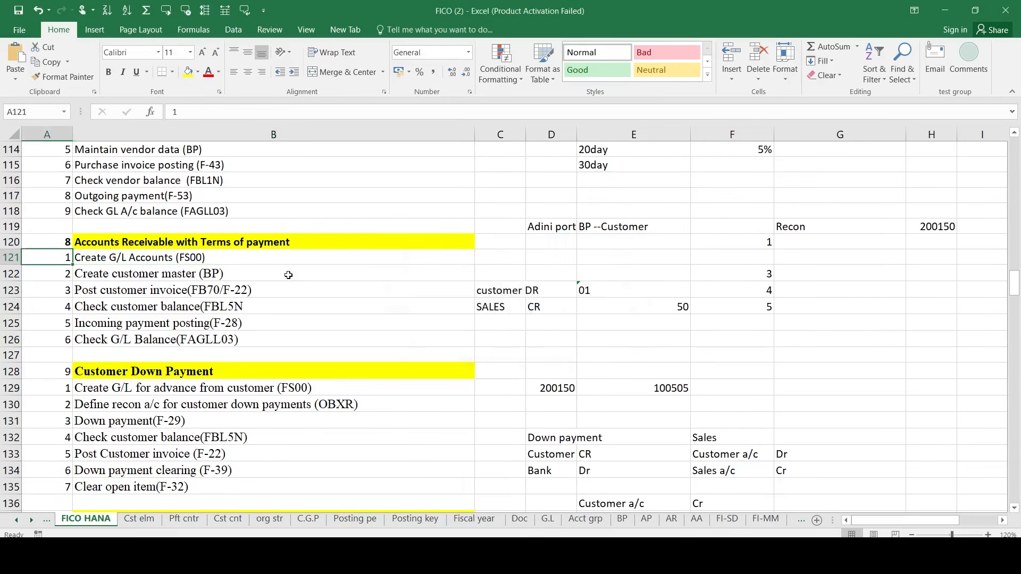
key(shift+Right)
key(shift+Down)
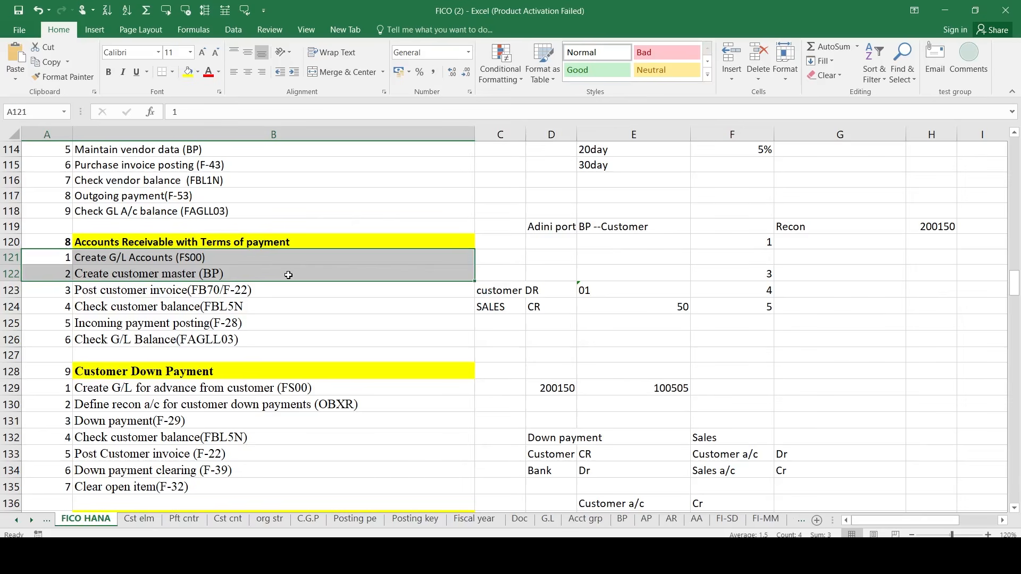
- Reselect the first two Accounts Receivable steps and the Customer Down Payment heading row
key(Left)
key(shift+Right)
key(shift+Down)
key(Down)
key(Down)
key(Down)
key(Down)
key(Down)
key(Down)
key(Down)
key(Down)
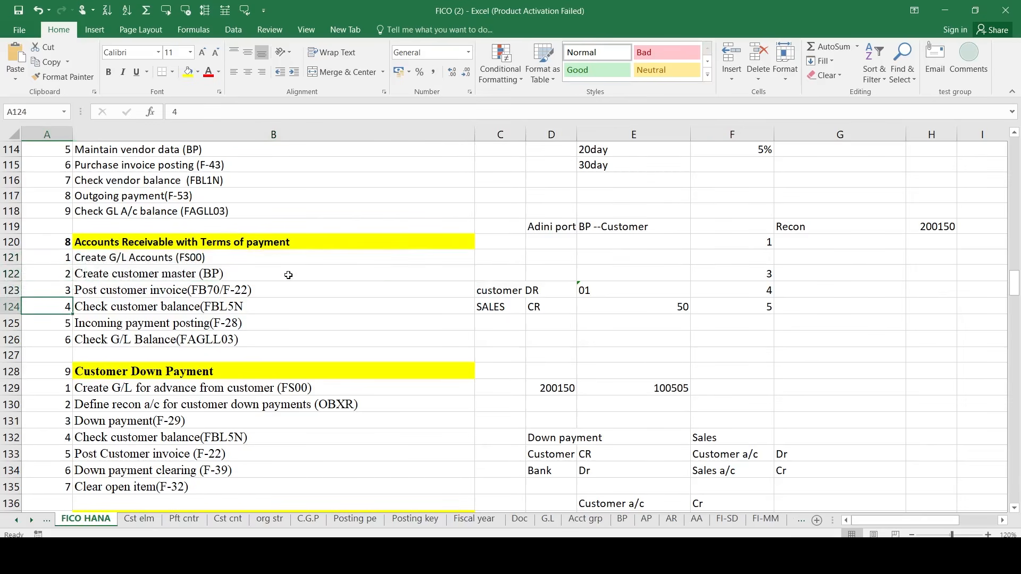
key(Down)
key(Down)
key(Up)
key(Up)
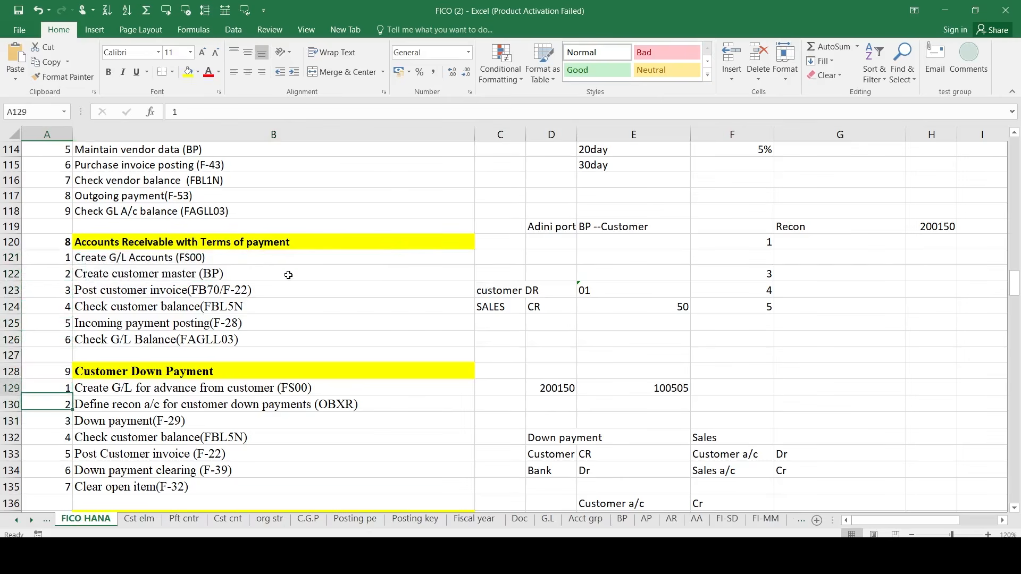
key(Up)
key(shift+Right)
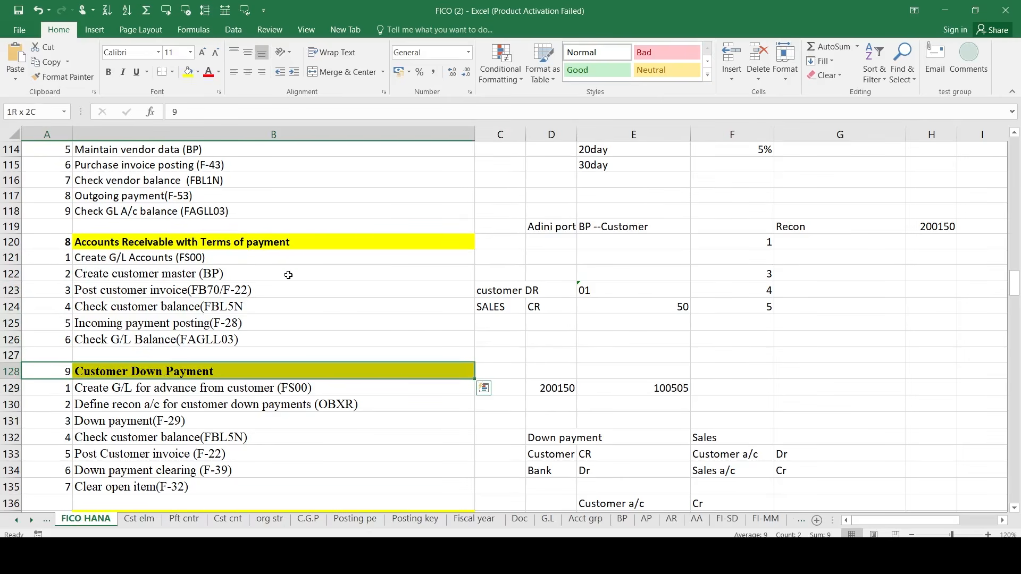
- Move through Dunning Procedure into the House Bank steps, then jump back up to row 61
key(shift+Down)
key(shift+Down)
key(Down)
key(Down)
key(Down)
key(Down)
key(Down)
key(Down)
key(Down)
key(Down)
key(Down)
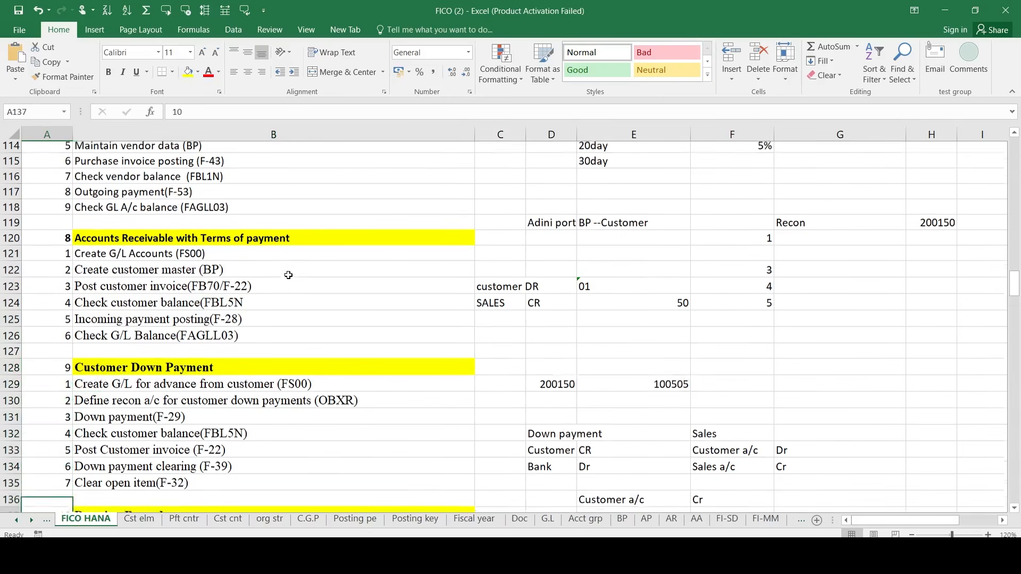
key(Down)
key(Down)
key(Down)
key(Down)
key(Down)
key(Down)
key(Down)
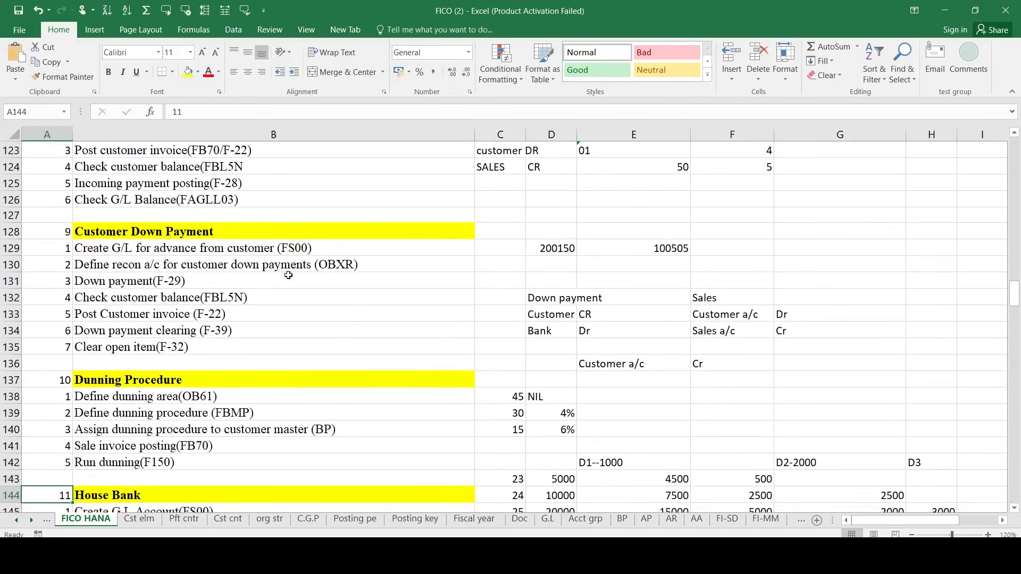
key(Down)
key(Down)
key(Down)
key(Down)
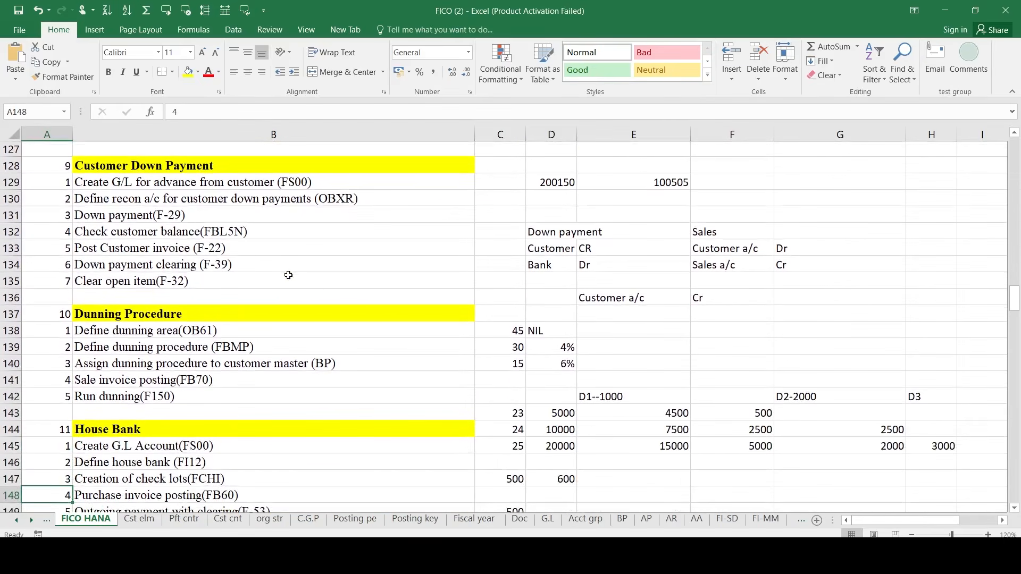
key(Up)
key(Up)
key(Up)
key(Up)
key(Up)
key(Up)
key(Up)
key(Up)
key(Up)
key(Up)
key(Up)
key(Up)
key(Up)
key(Up)
key(Up)
key(Up)
key(Up)
key(Up)
key(Up)
key(Up)
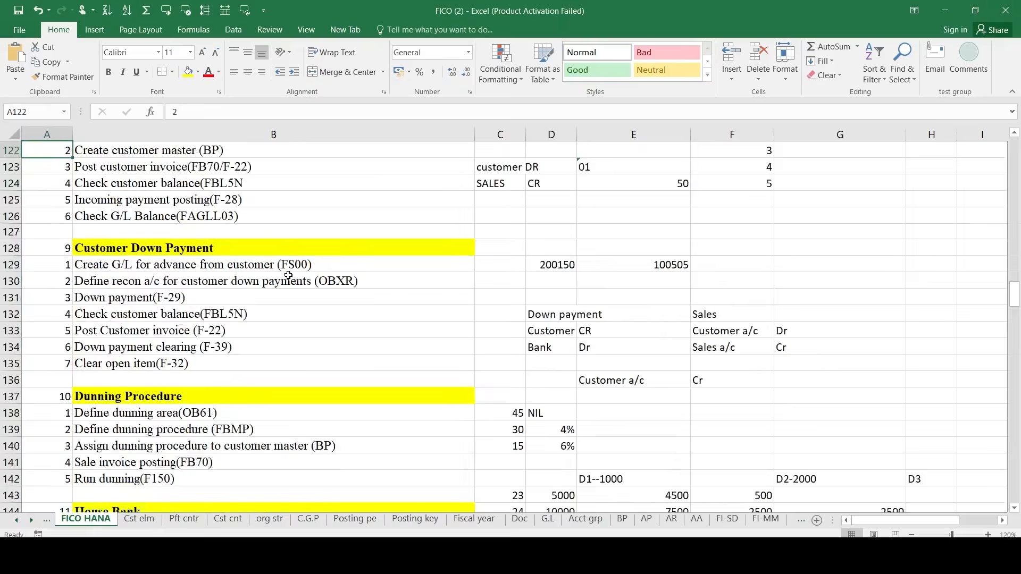
key(Up)
key(Up)
key(Up)
key(Up)
key(Up)
key(Up)
key(Up)
key(Up)
key(Up)
key(Up)
key(Up)
key(Up)
key(Up)
key(Up)
key(Up)
key(Up)
key(Up)
key(Up)
key(Up)
key(Up)
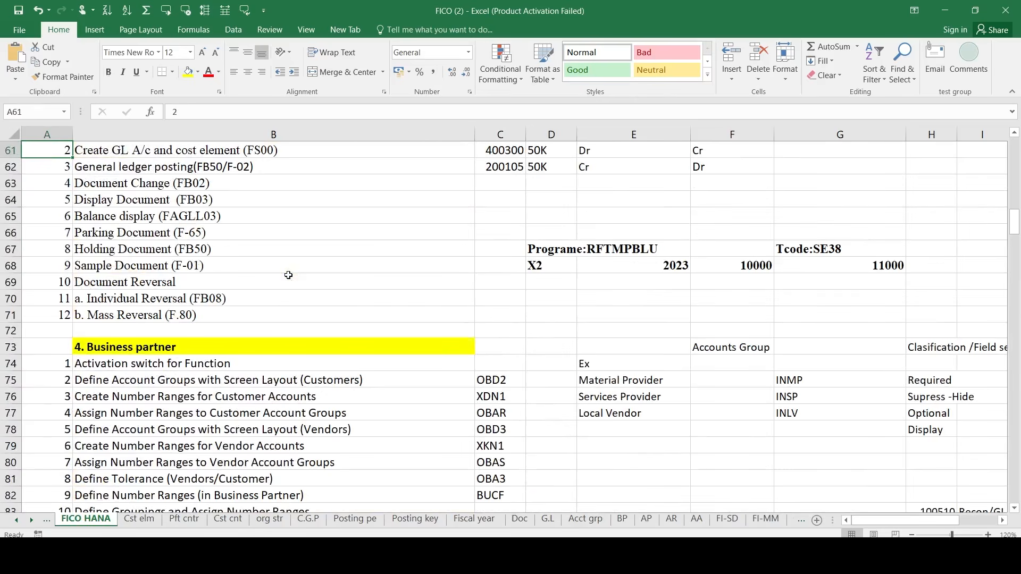
- Select A60:B61, then jump down section by section through House Bank and Cash Journal to GST
scroll(288, 275, up, 6)
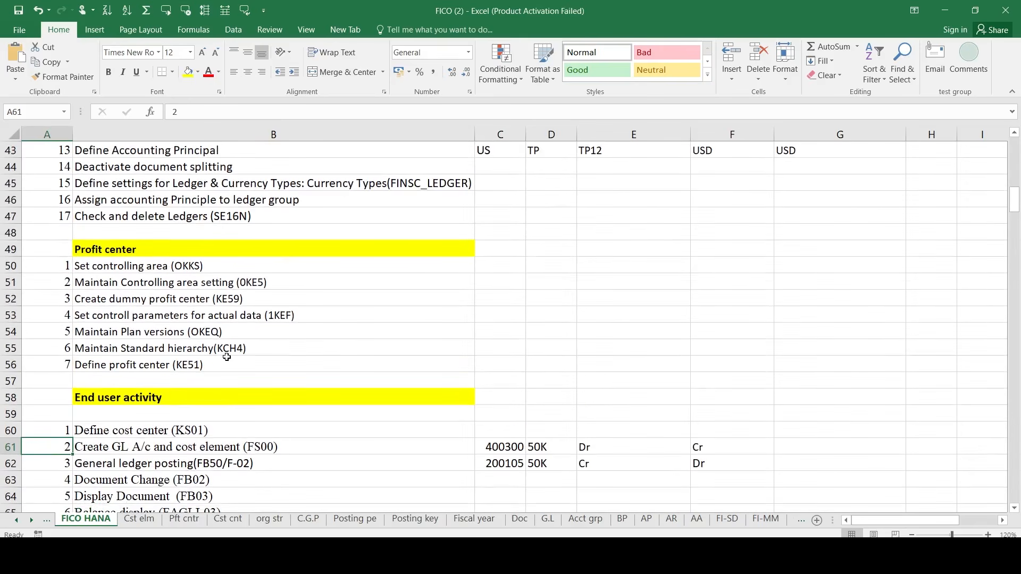
key(shift+Right)
key(shift+Up)
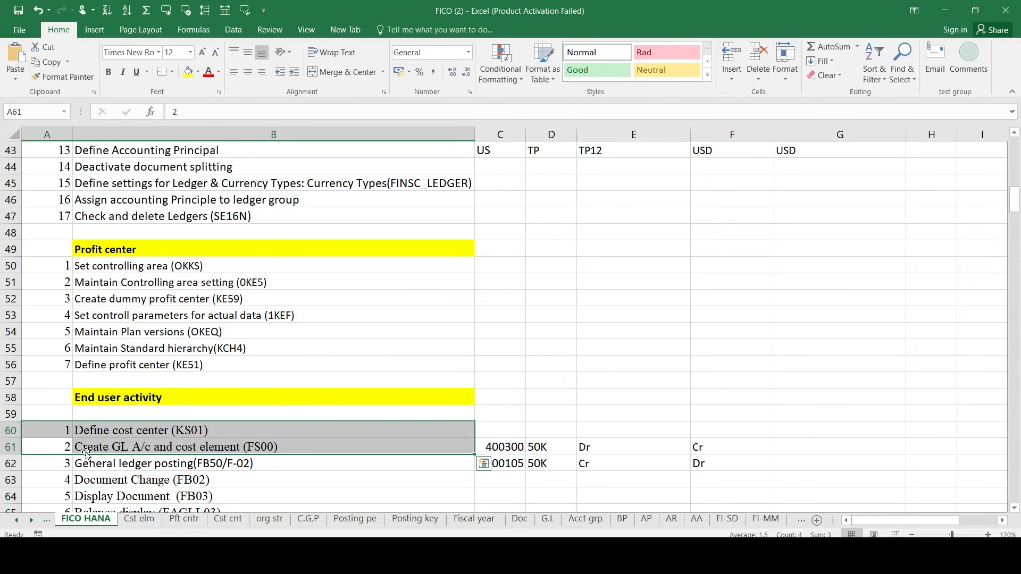
key(Down)
key(Down)
key(Down)
key(Down)
key(Down)
key(Down)
key(Down)
key(Down)
key(Down)
key(Down)
key(Down)
key(Down)
key(Down)
key(Down)
key(Down)
key(Down)
key(Down)
key(Down)
key(Down)
key(Down)
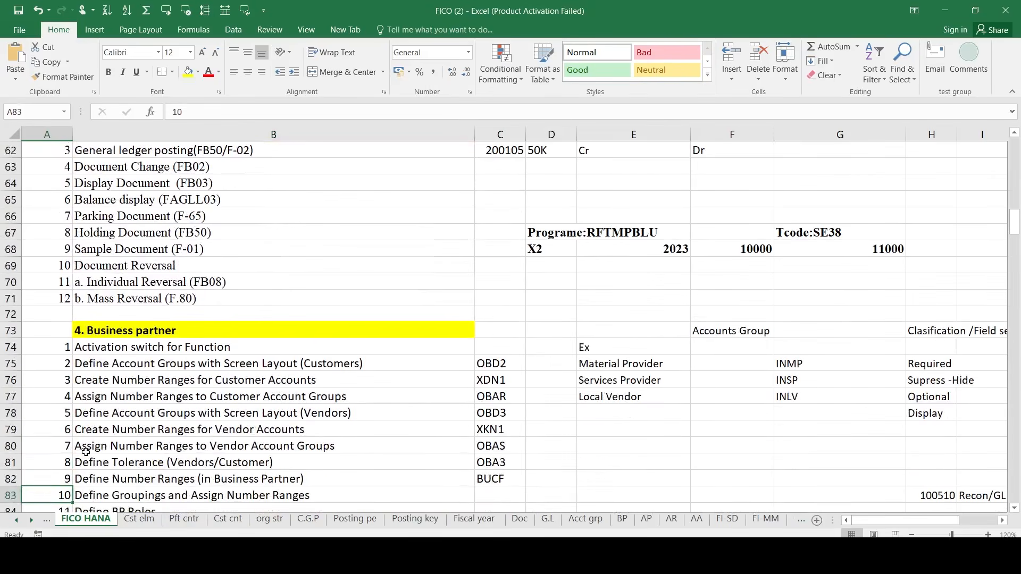
key(Down)
key(Down)
key(Down)
key(Down)
key(Down)
key(Down)
key(Down)
key(Down)
key(Down)
key(Down)
key(Down)
key(Down)
key(Down)
key(Down)
key(Down)
key(Down)
key(Down)
key(Down)
key(Down)
key(Down)
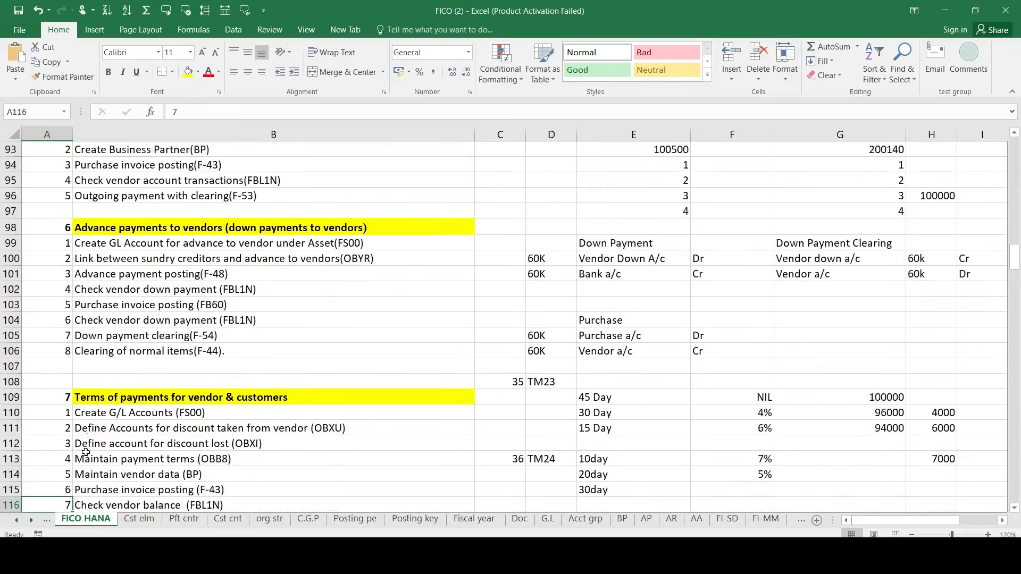
key(Down)
key(Down)
key(Down)
key(Down)
key(Down)
key(Down)
key(Down)
key(Down)
key(Down)
key(Down)
key(Down)
key(Down)
key(Down)
key(Down)
key(Down)
key(Down)
key(Down)
key(Down)
key(Down)
key(Down)
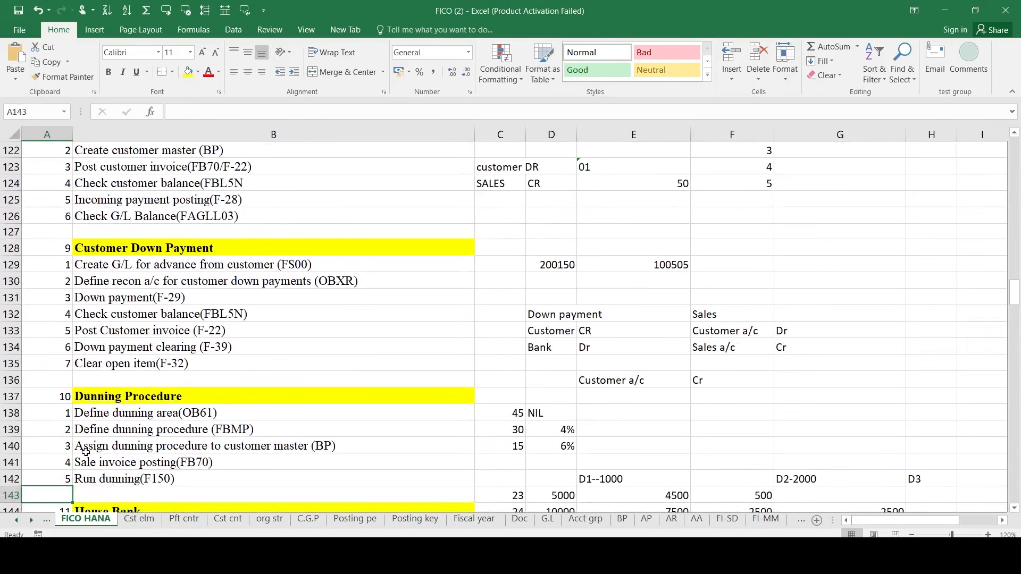
key(Down)
key(Down)
key(Down)
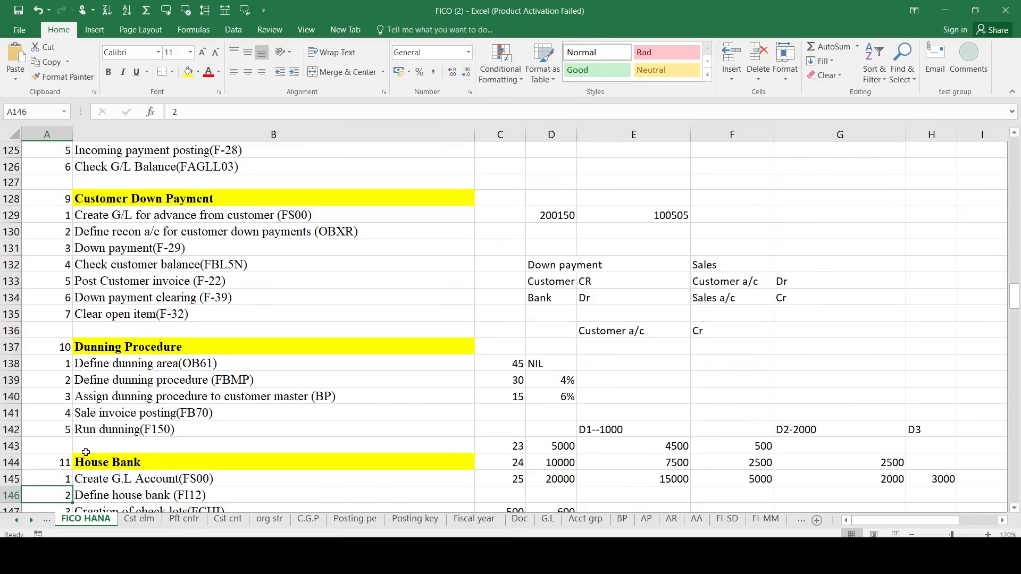
key(Down)
key(Down)
key(Down)
key(Down)
key(Down)
key(Down)
key(Down)
key(Down)
key(Down)
key(Down)
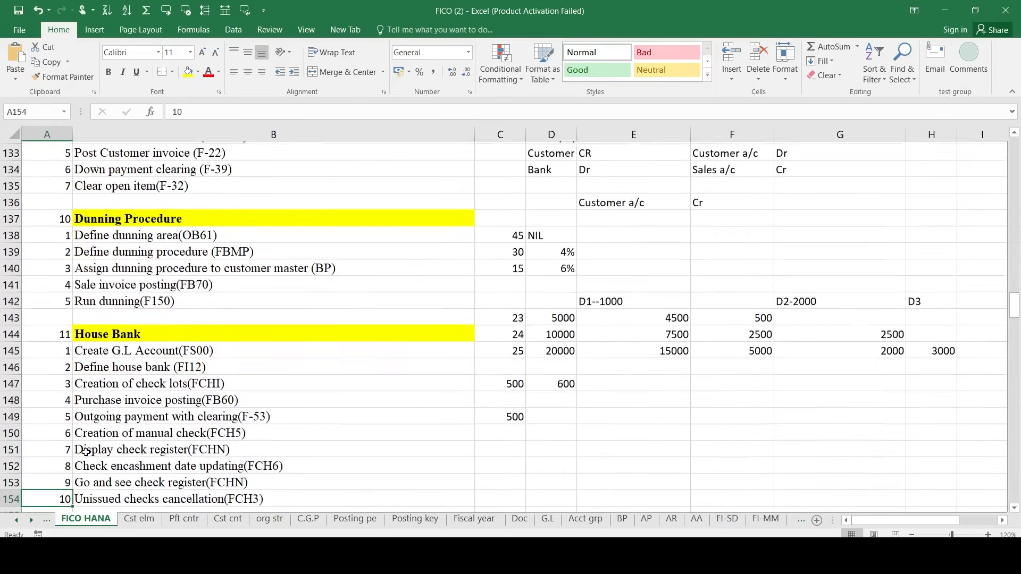
key(Down)
key(Down)
key(Down)
key(Down)
key(Down)
key(Down)
key(Down)
key(Down)
key(Down)
key(Down)
key(Down)
key(Down)
key(Down)
key(Down)
key(Down)
key(Down)
key(Down)
key(Down)
key(Down)
key(Down)
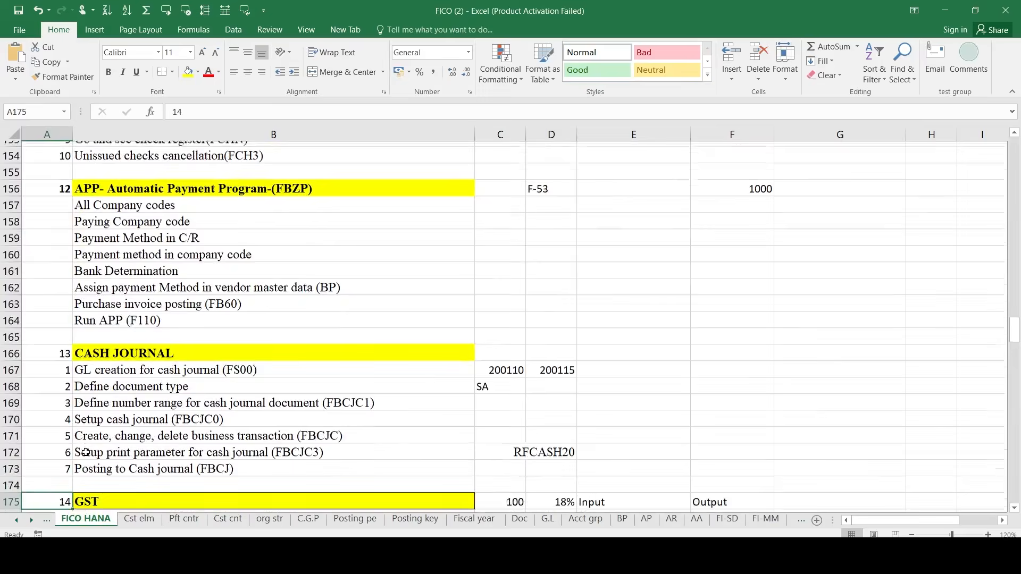
- Scroll up to select the Create GL A/c and cost element step, then scroll back through the sheet
key(Down)
key(Down)
key(Down)
key(Down)
key(Down)
key(Down)
scroll(86, 452, up, 11)
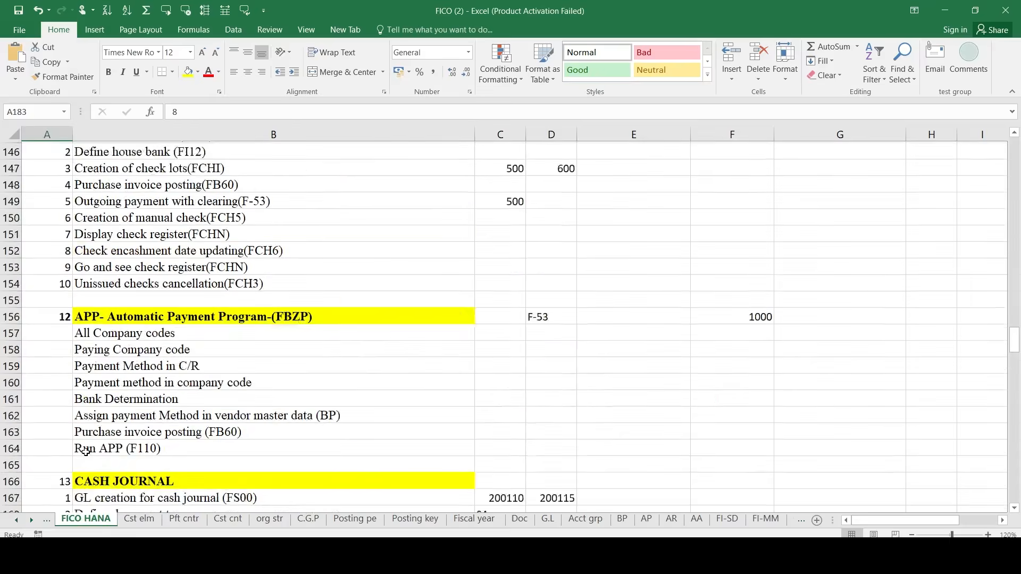
scroll(86, 452, up, 3)
scroll(158, 369, up, 7)
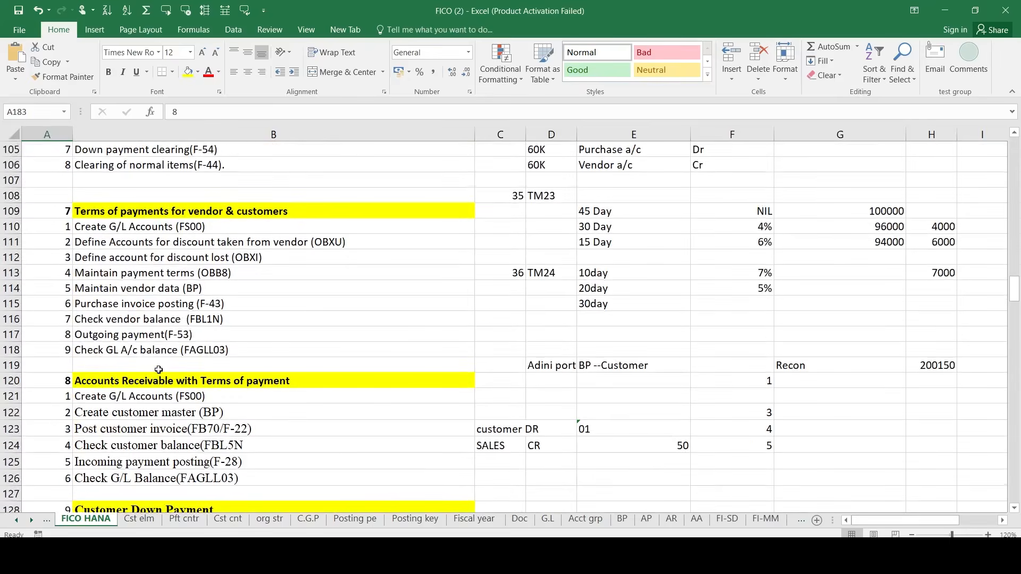
scroll(158, 368, up, 1)
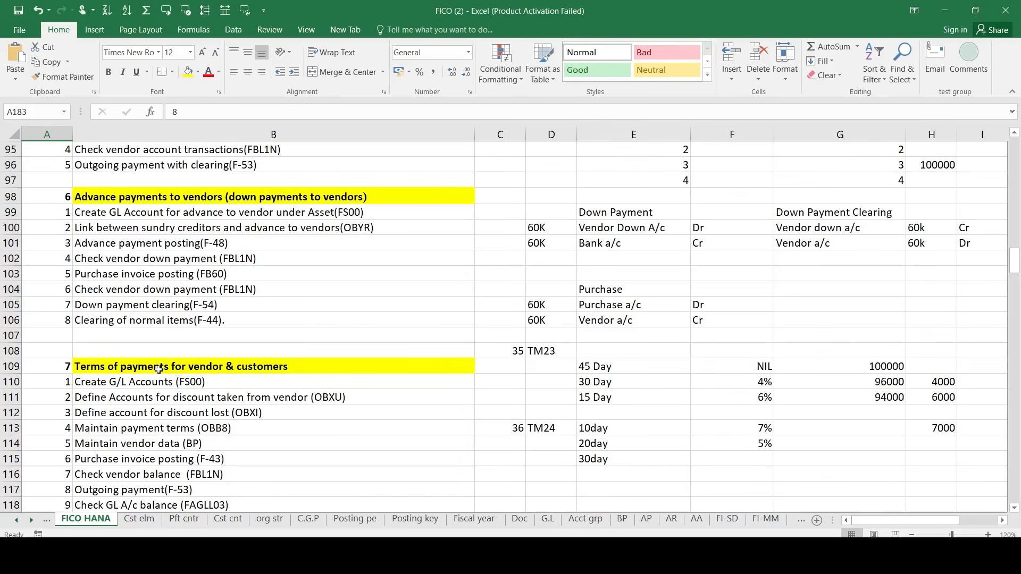
scroll(159, 368, up, 14)
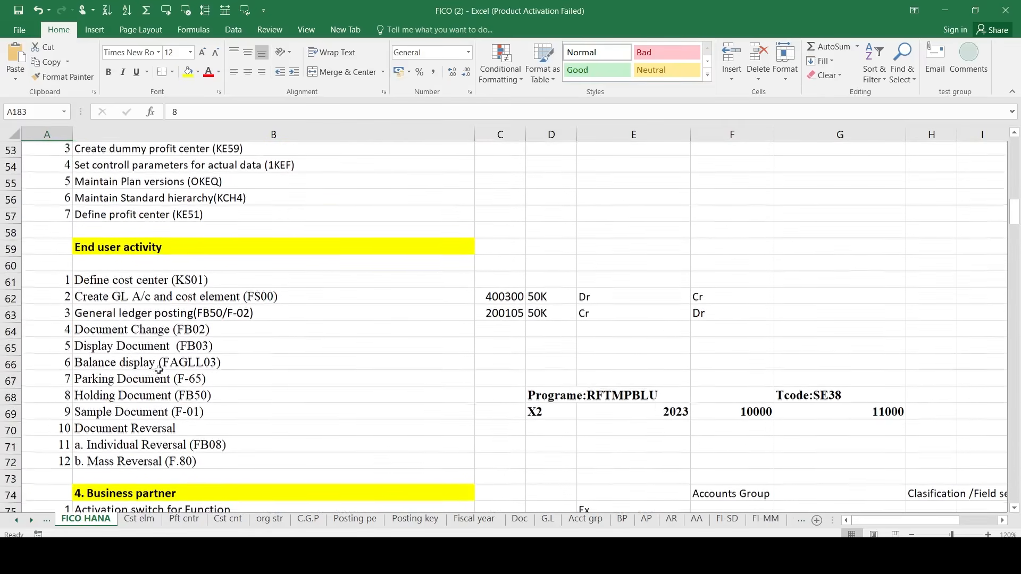
drag(47, 297, 46, 297)
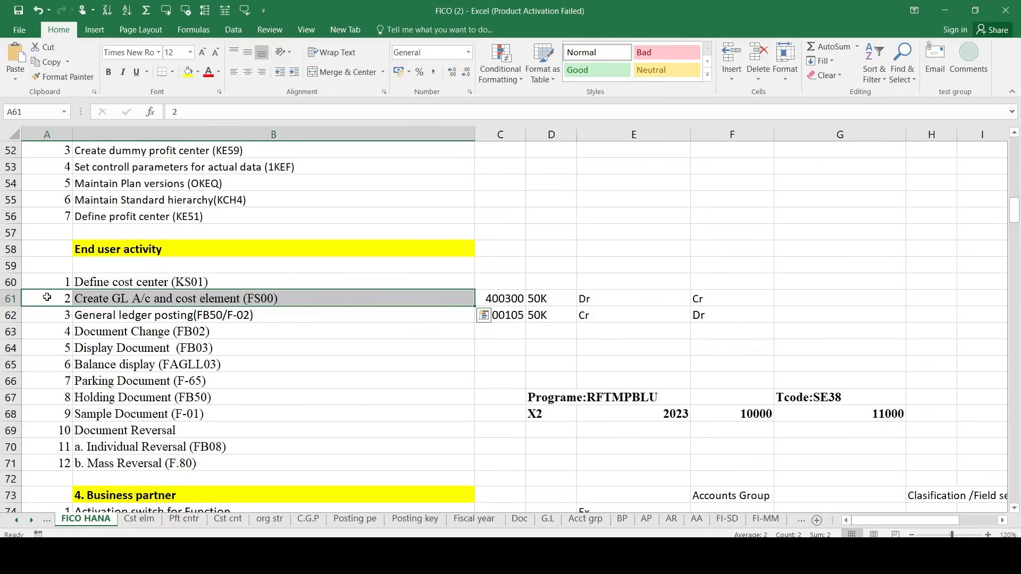
scroll(46, 297, down, 9)
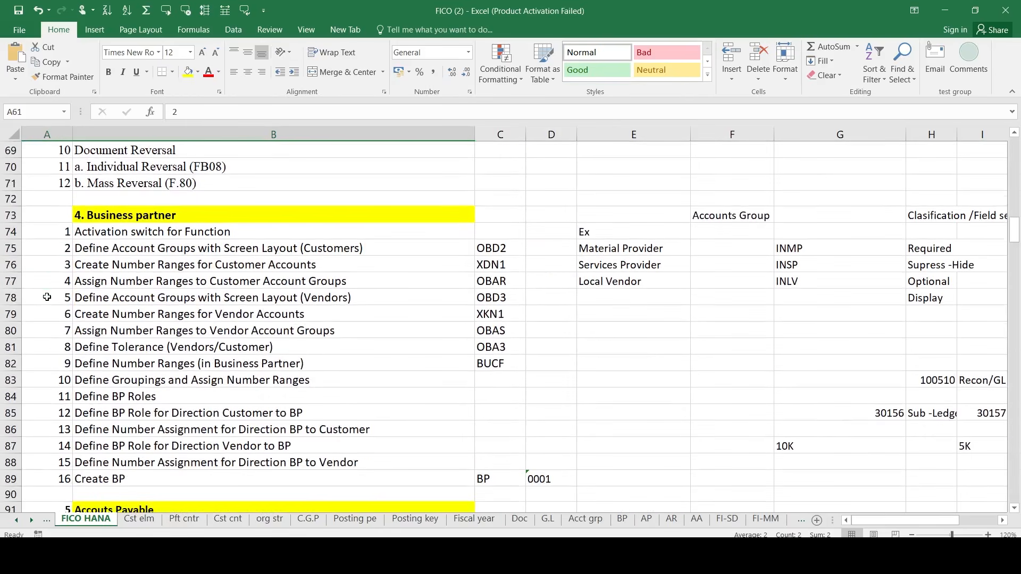
scroll(47, 297, down, 20)
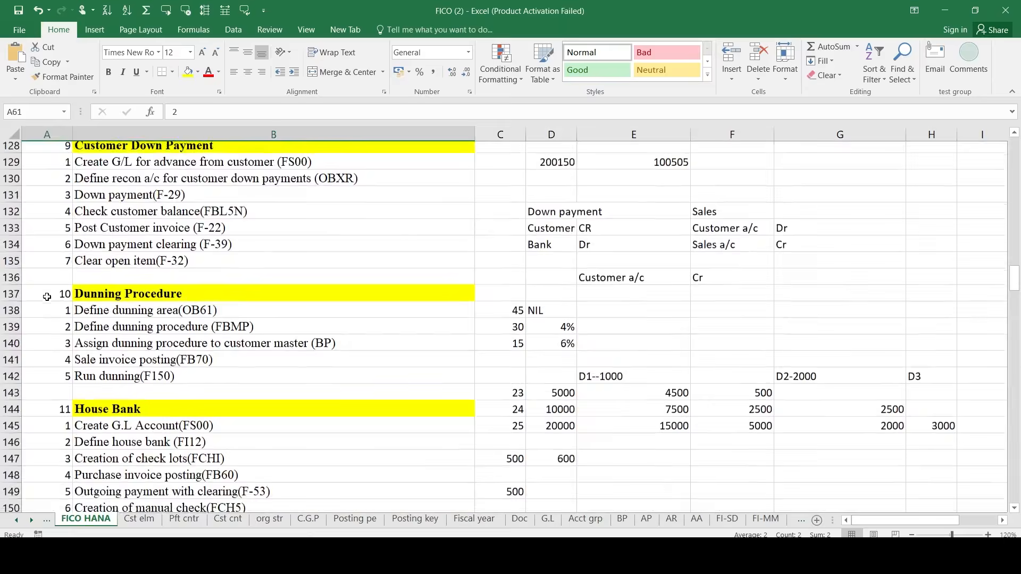
scroll(47, 297, down, 2)
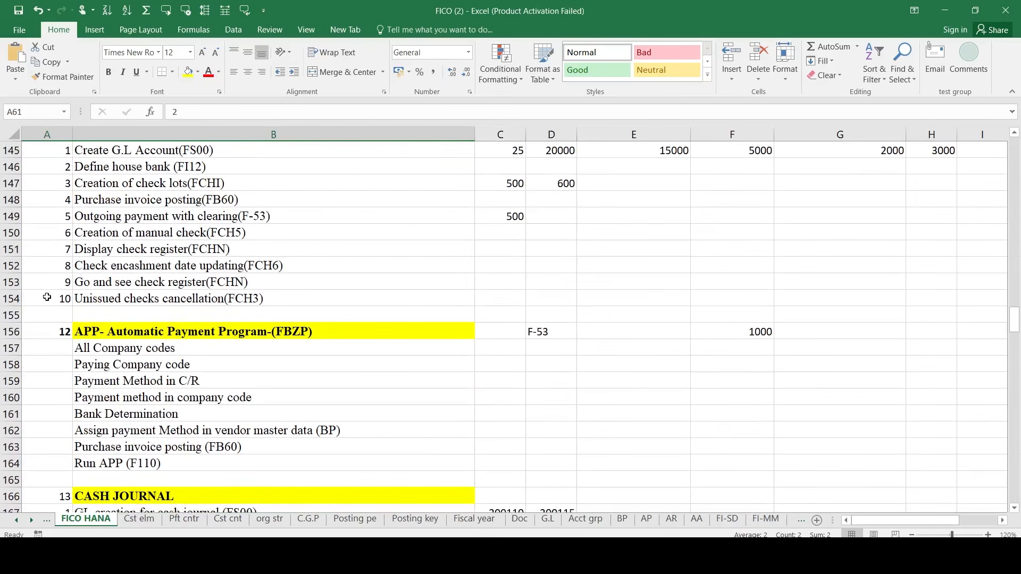
scroll(47, 296, down, 1)
scroll(47, 297, down, 2)
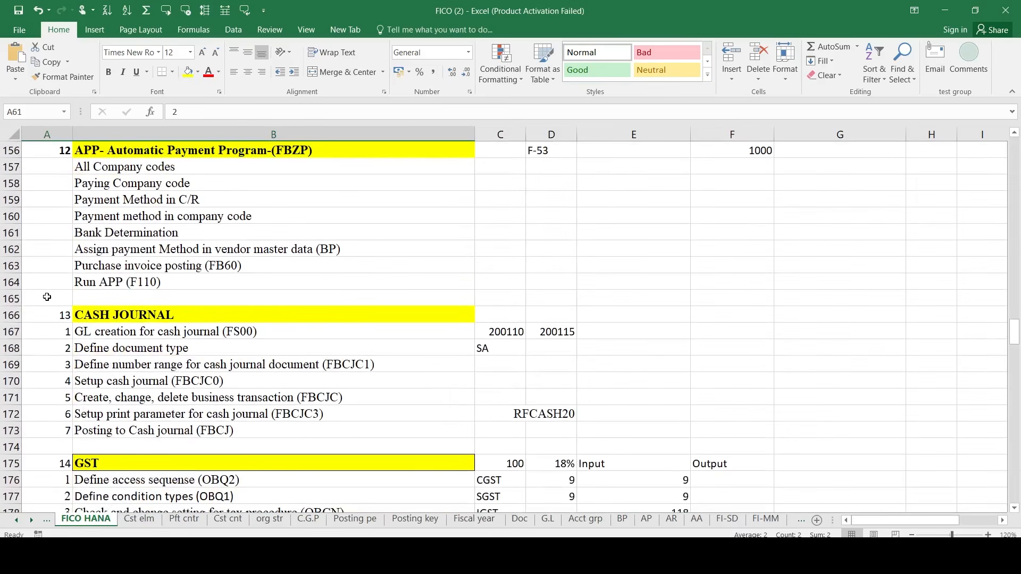
scroll(47, 296, down, 3)
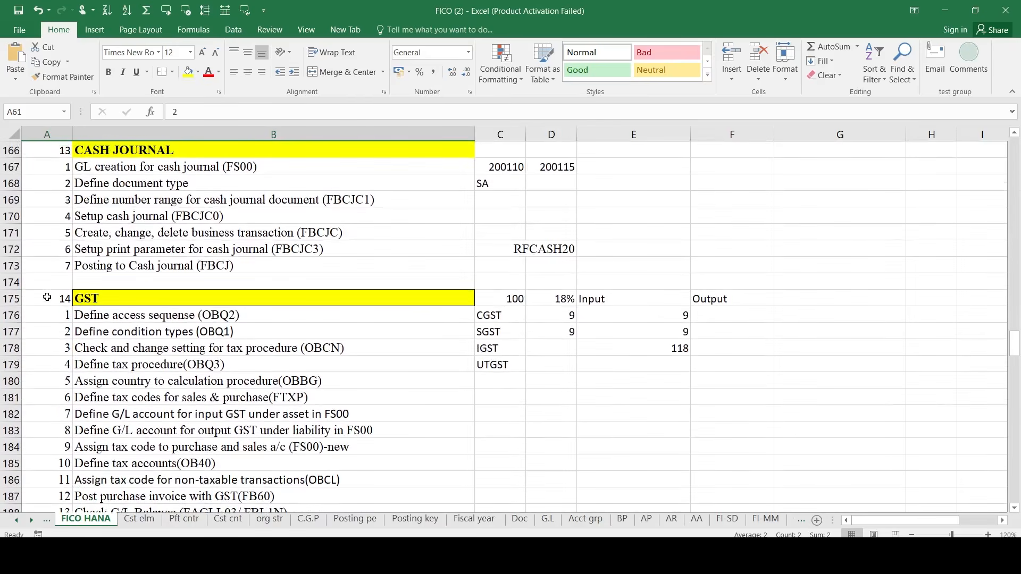
scroll(47, 297, down, 12)
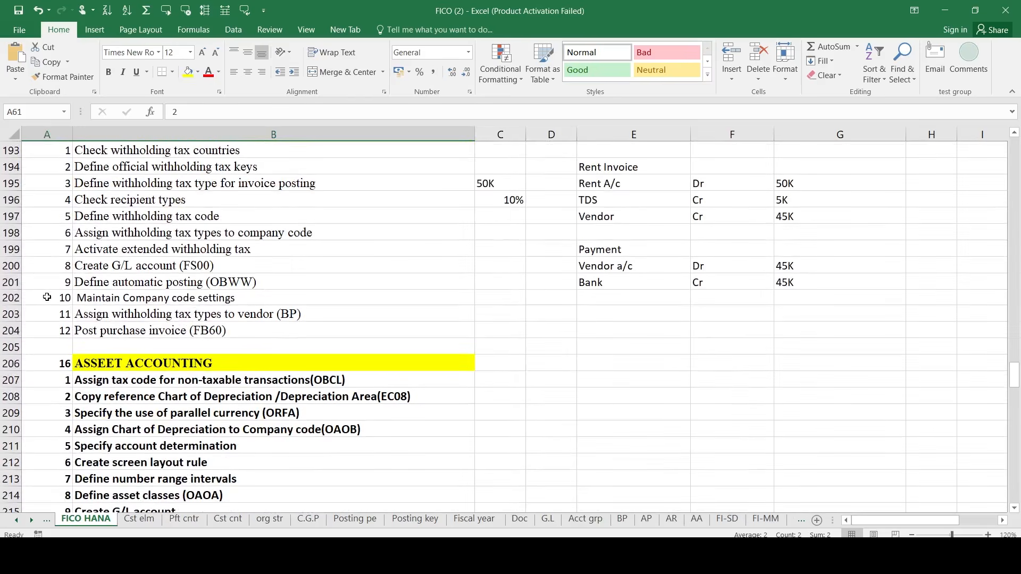
scroll(47, 297, down, 7)
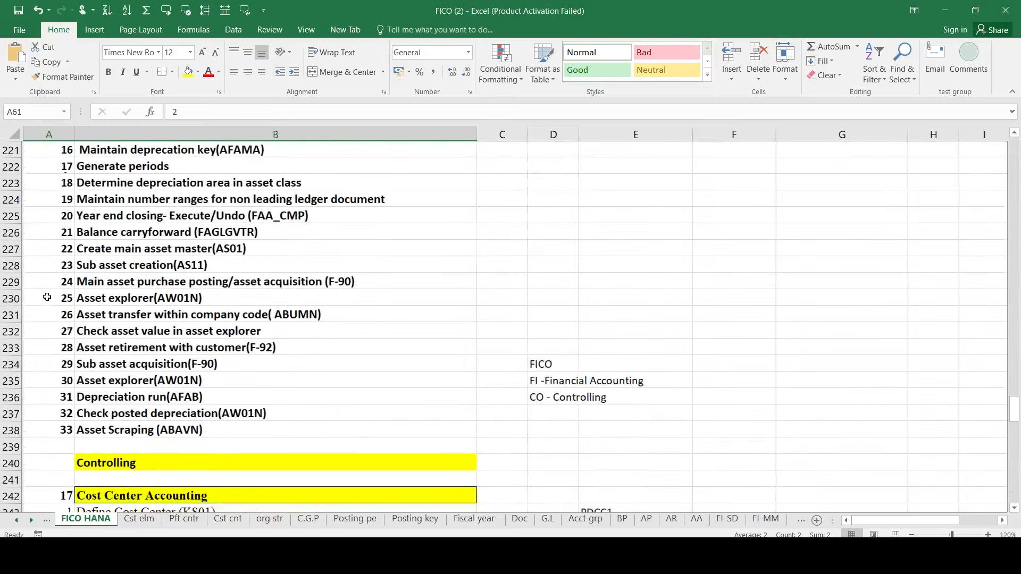
scroll(47, 297, up, 20)
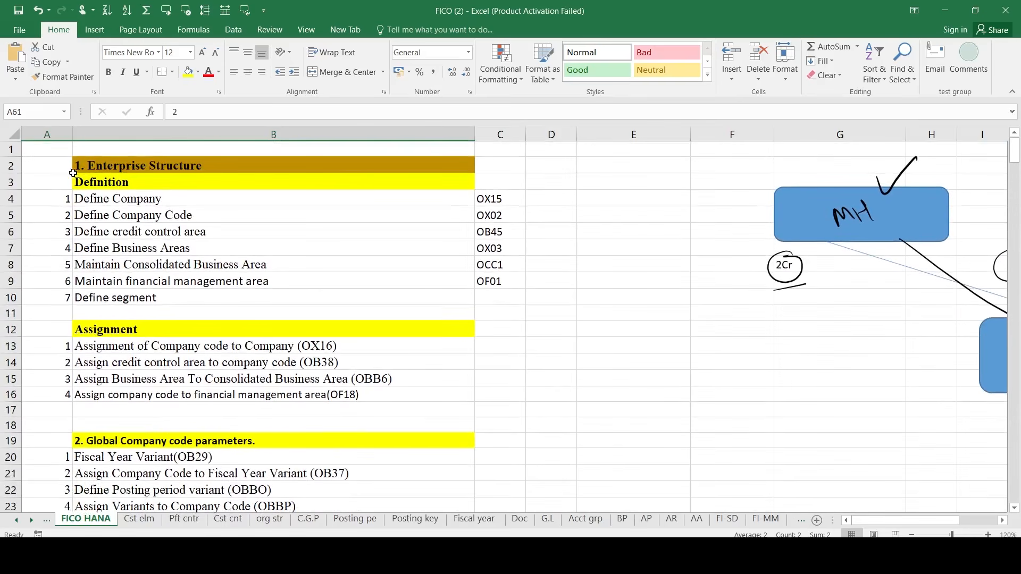
- Select A4:C4 (Define Company, OX15), then switch to the SAP Logon window
click(49, 183)
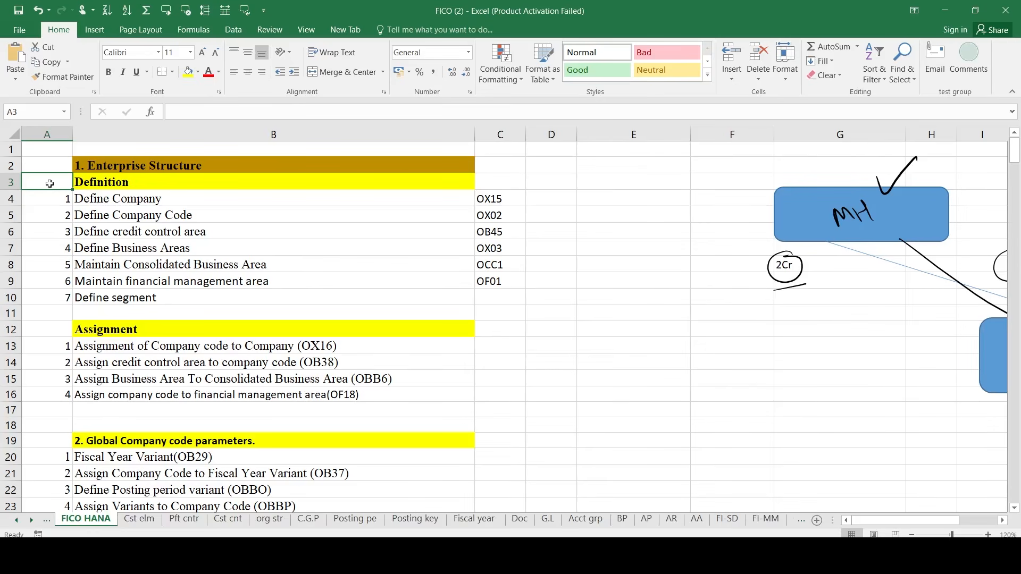
key(Down)
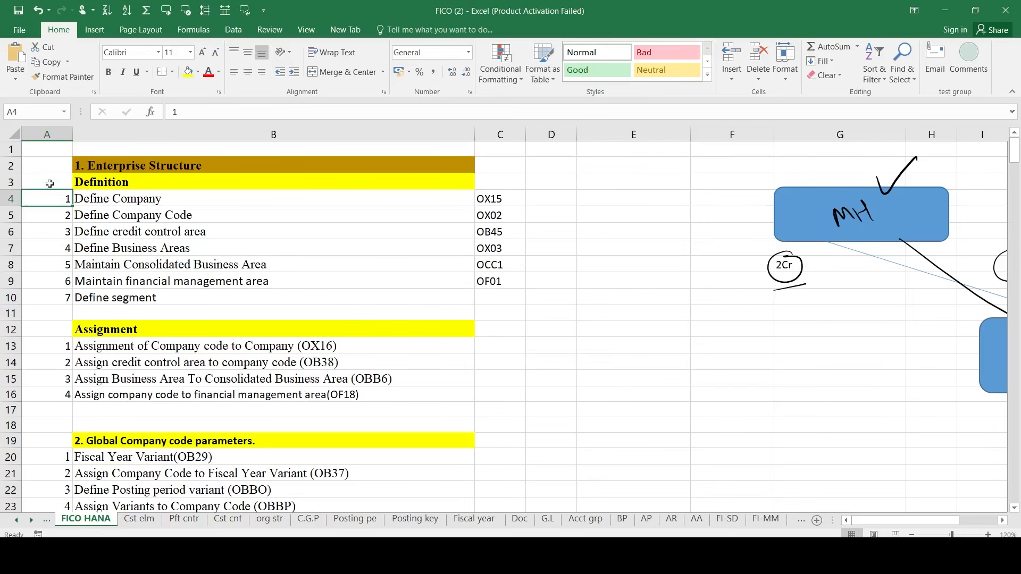
key(shift+Right)
key(shift+Right)
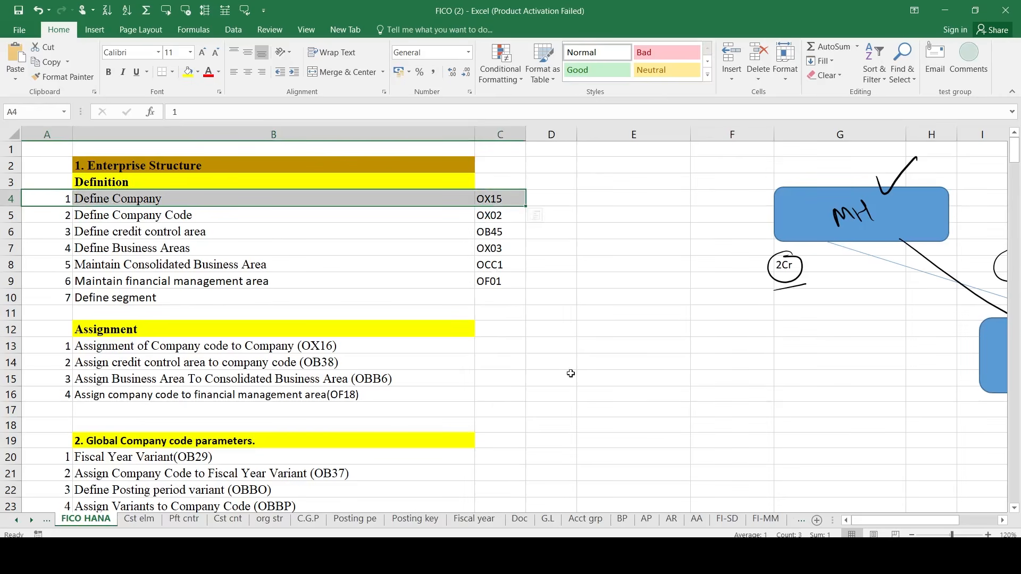
click(765, 555)
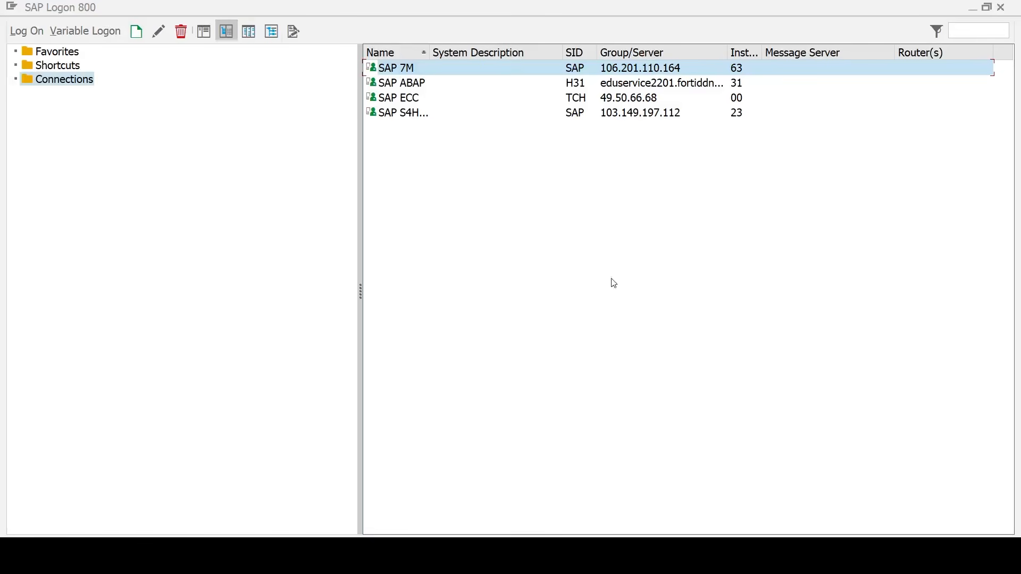
- Log on to SAP 7M in client 200 with the saved user name and the account password
double_click(583, 73)
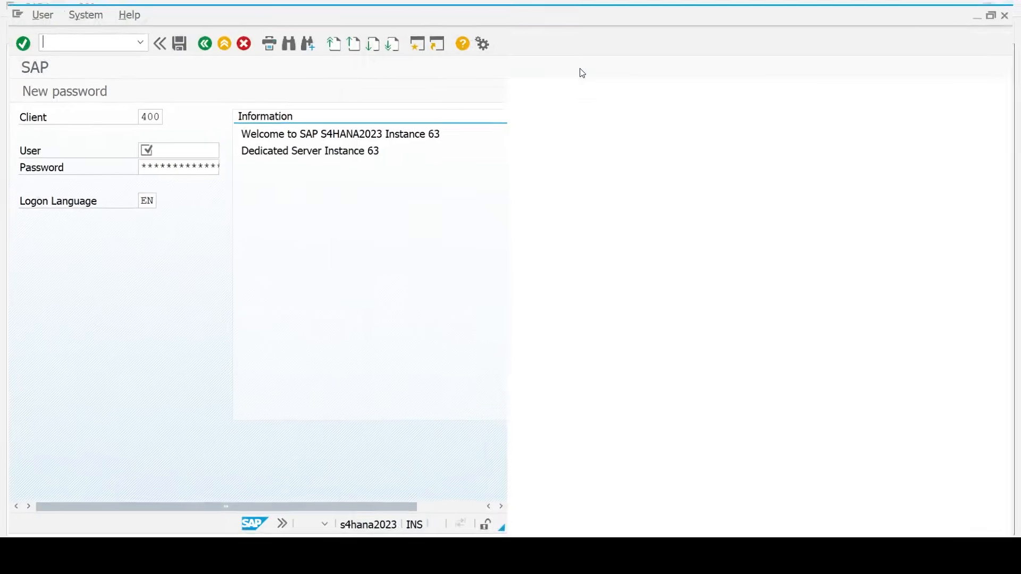
key(shift+Tab)
key(Delete)
text(3)
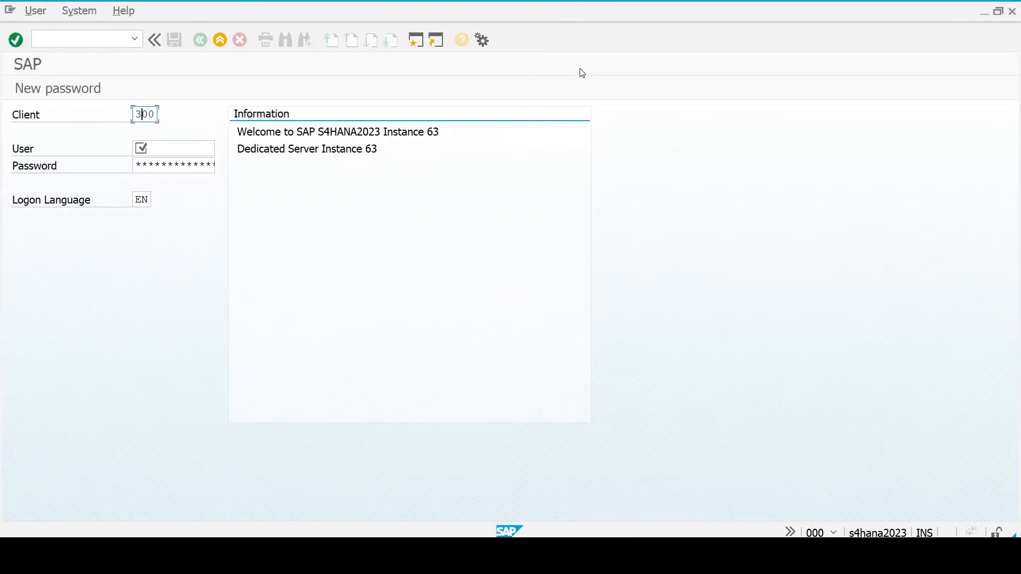
text(2)
key(Tab)
key(Down)
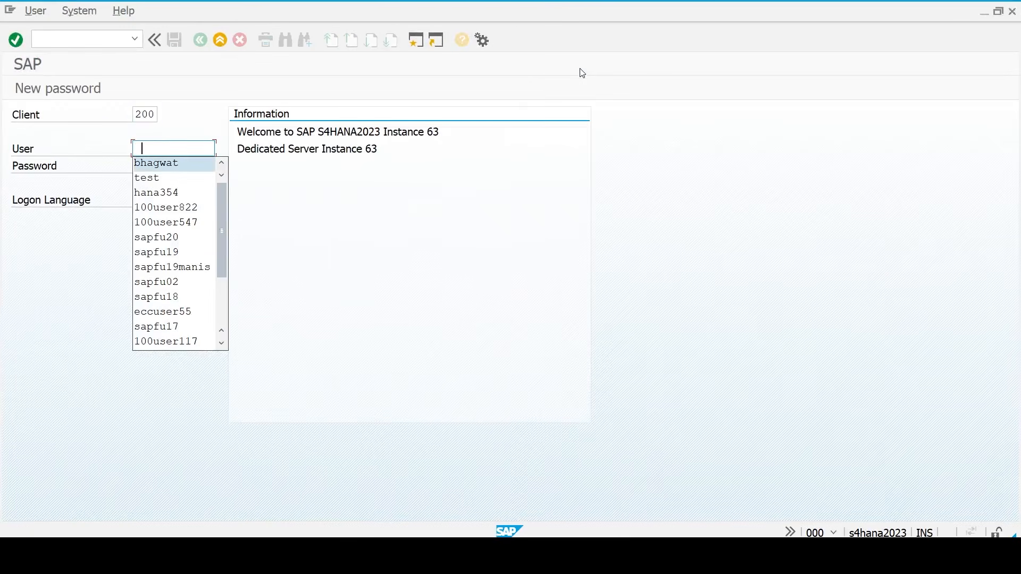
key(Return)
key(Tab)
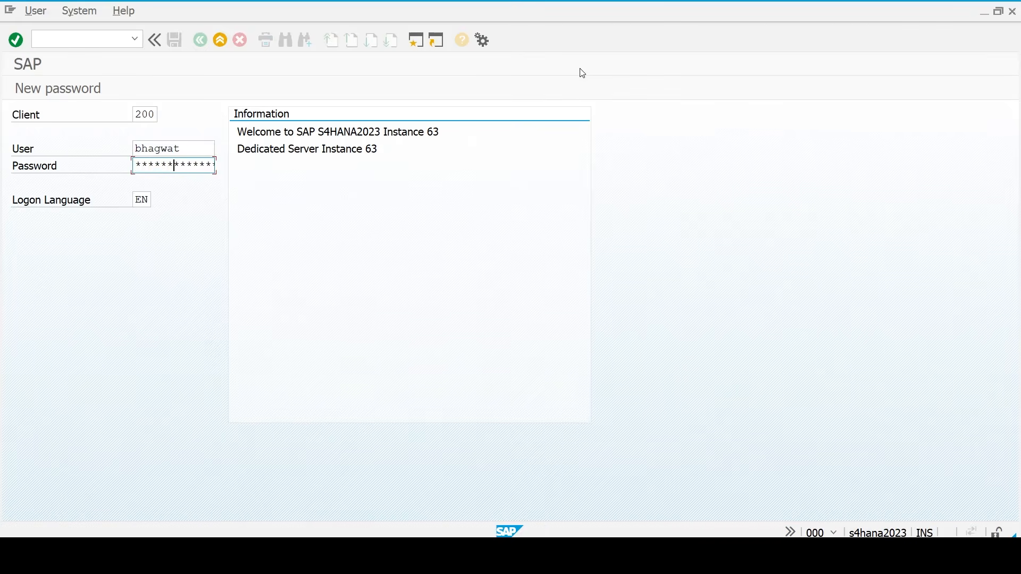
key(Return)
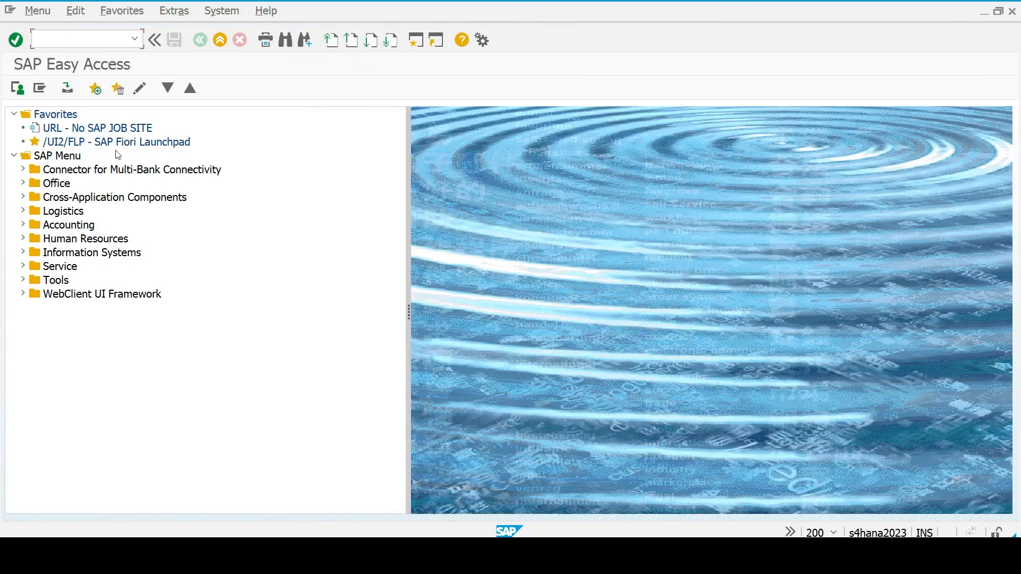
- Add transaction SPRO to the Favorites folder
click(56, 117)
right_click(56, 117)
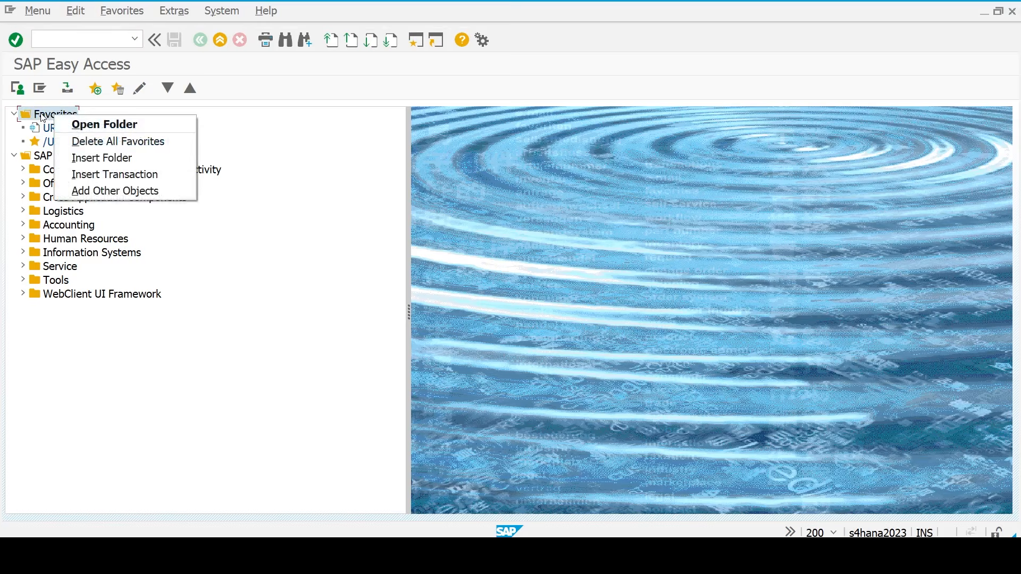
click(102, 174)
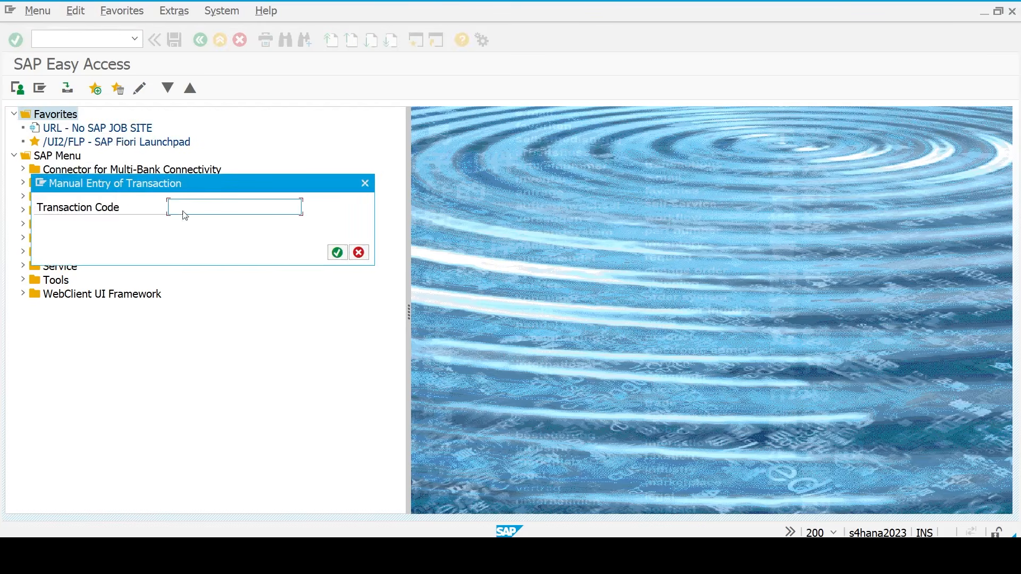
text(spro)
key(Return)
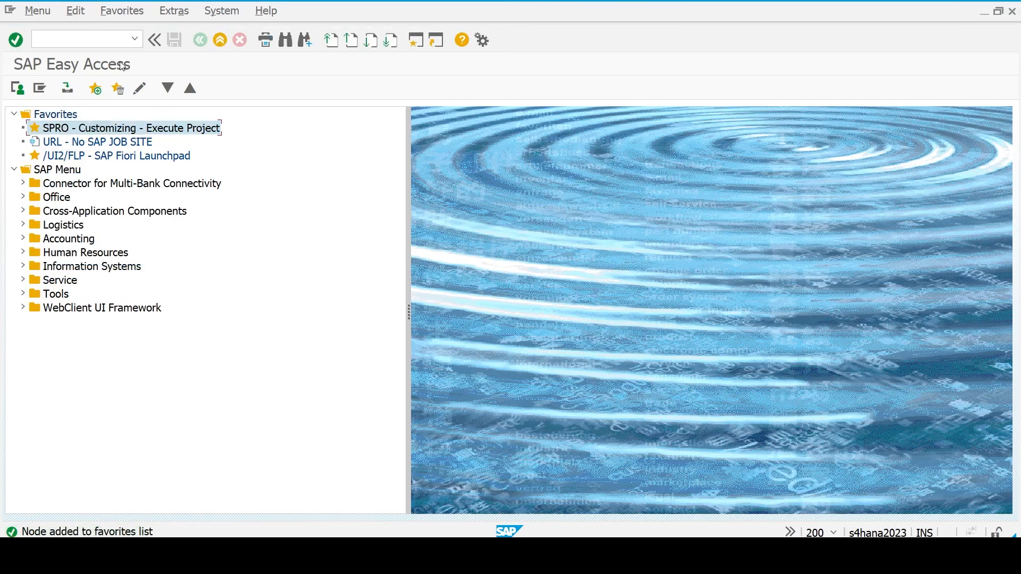
- Turn on Do Not Display Picture in the Easy Access settings
click(182, 12)
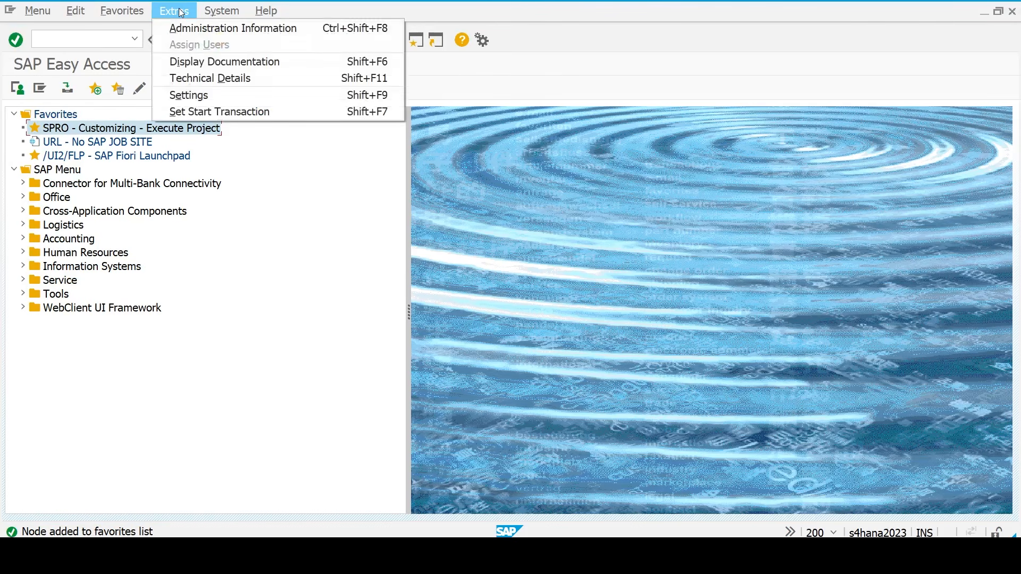
click(189, 96)
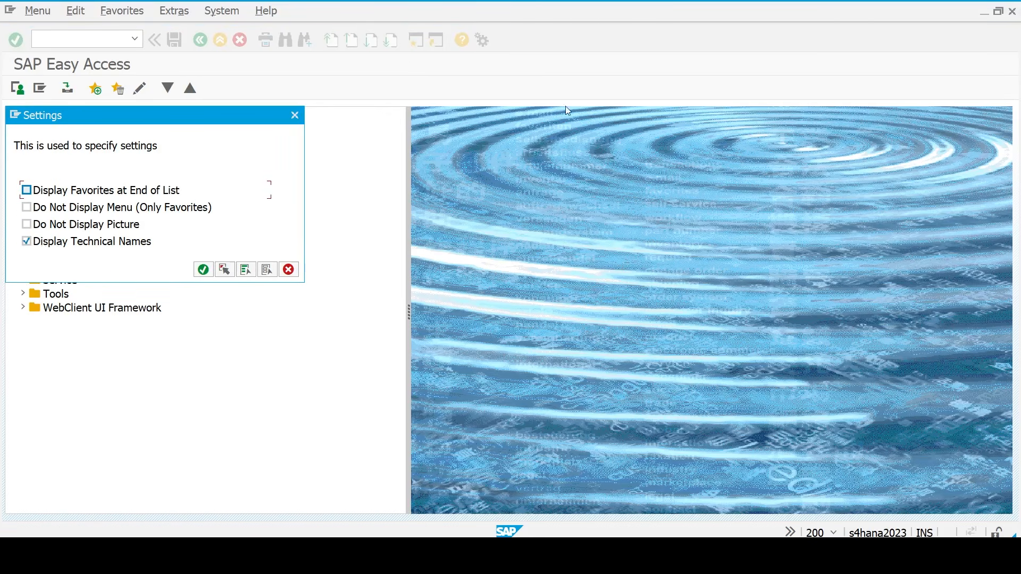
click(27, 225)
click(203, 271)
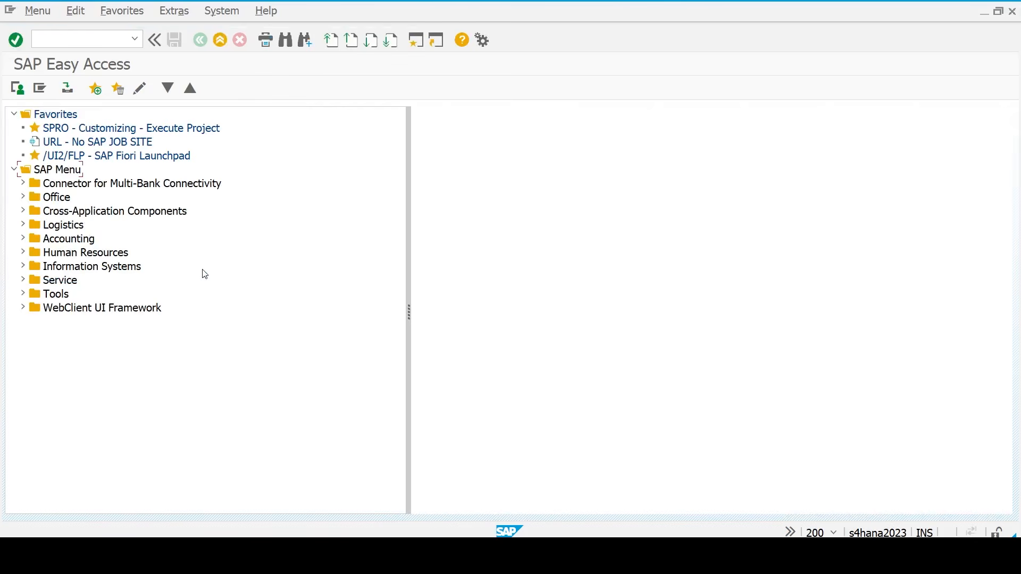
- Delete the URL - No SAP JOB SITE favorite and launch SPRO from Favorites
click(92, 144)
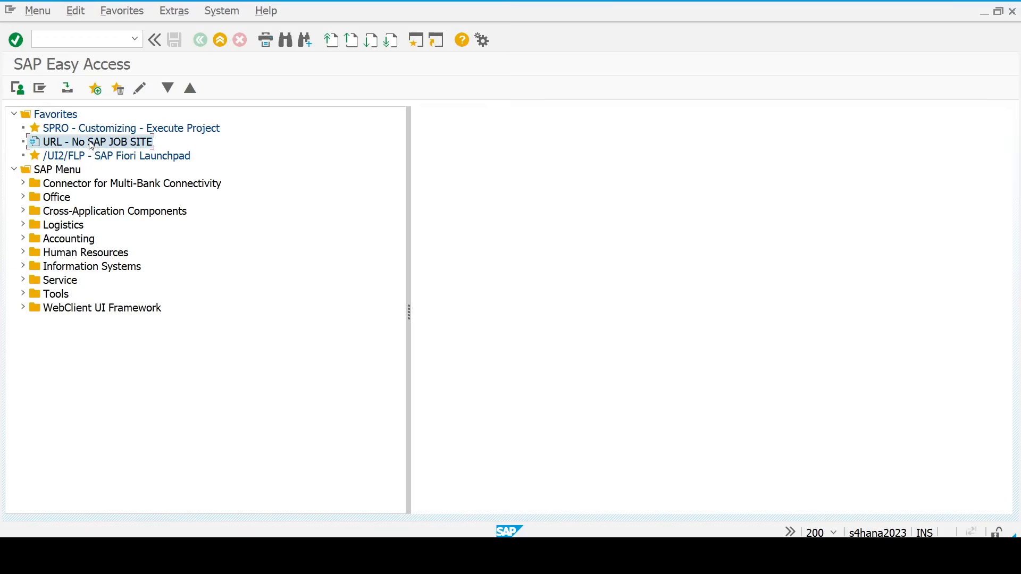
click(118, 89)
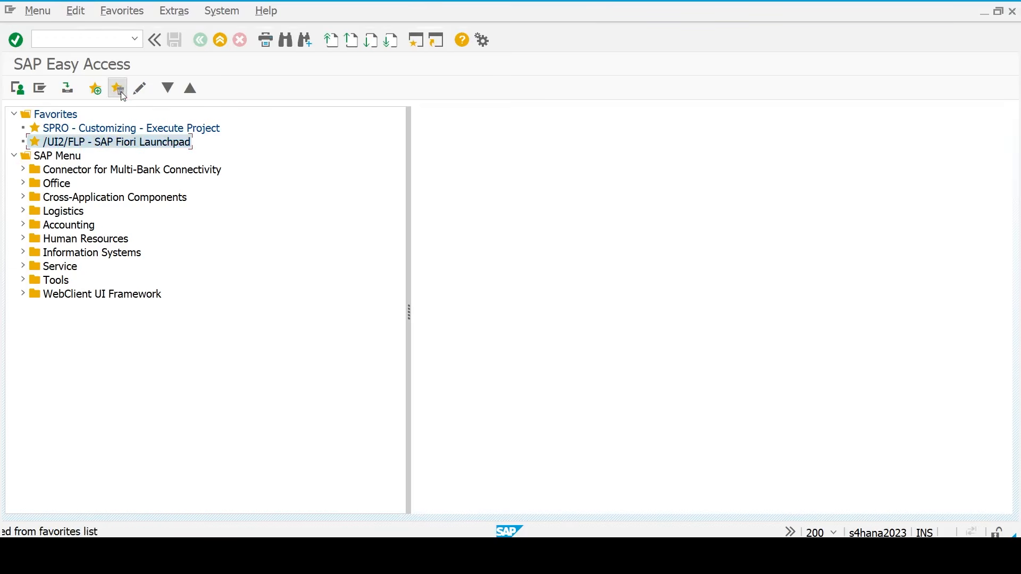
click(94, 129)
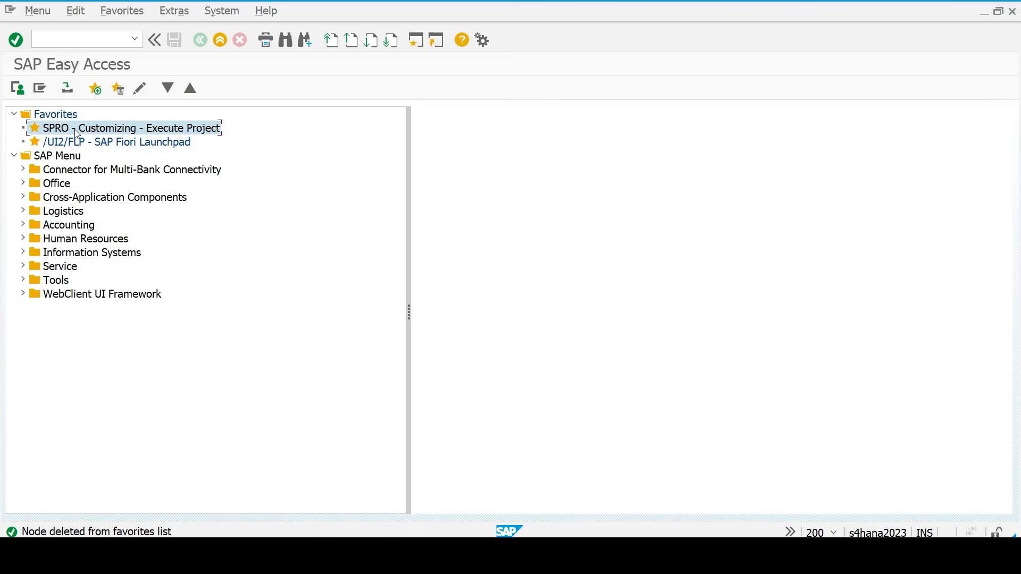
double_click(77, 130)
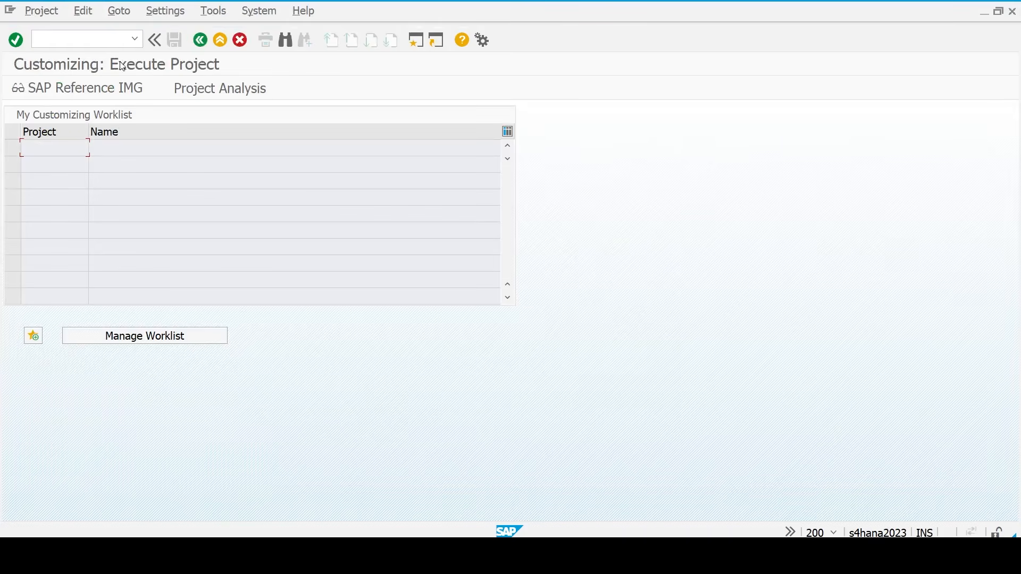
- In the IMG, execute Enterprise Structure > Definition > Financial Accounting > Define company
click(75, 86)
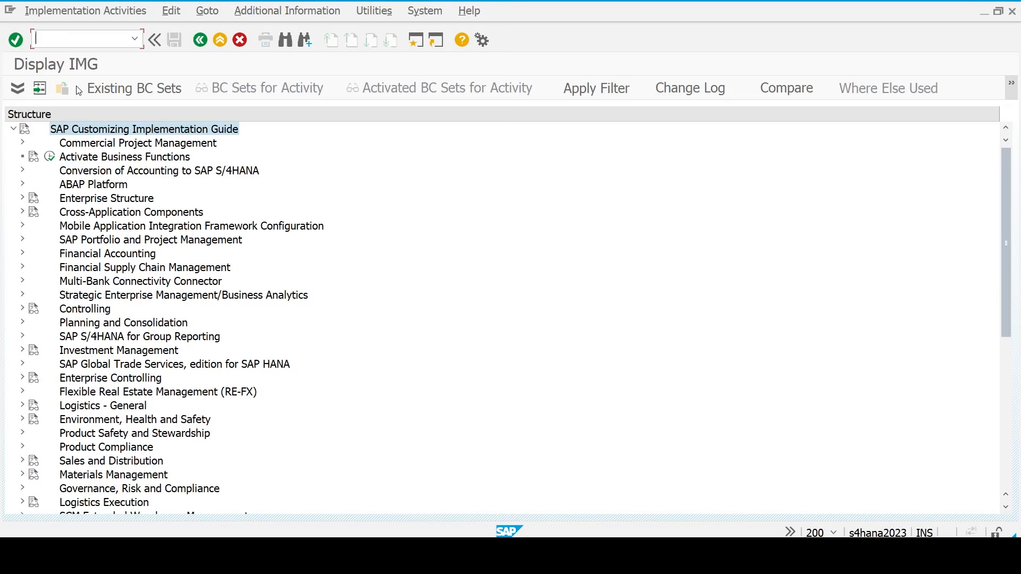
click(87, 200)
key(Right)
key(Right)
key(Right)
key(Right)
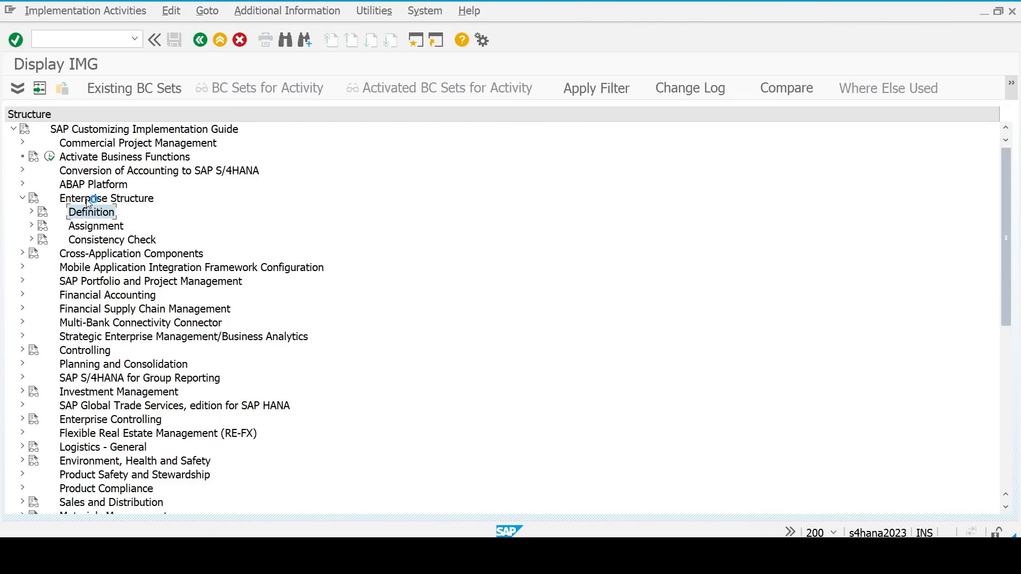
key(Right)
key(Right)
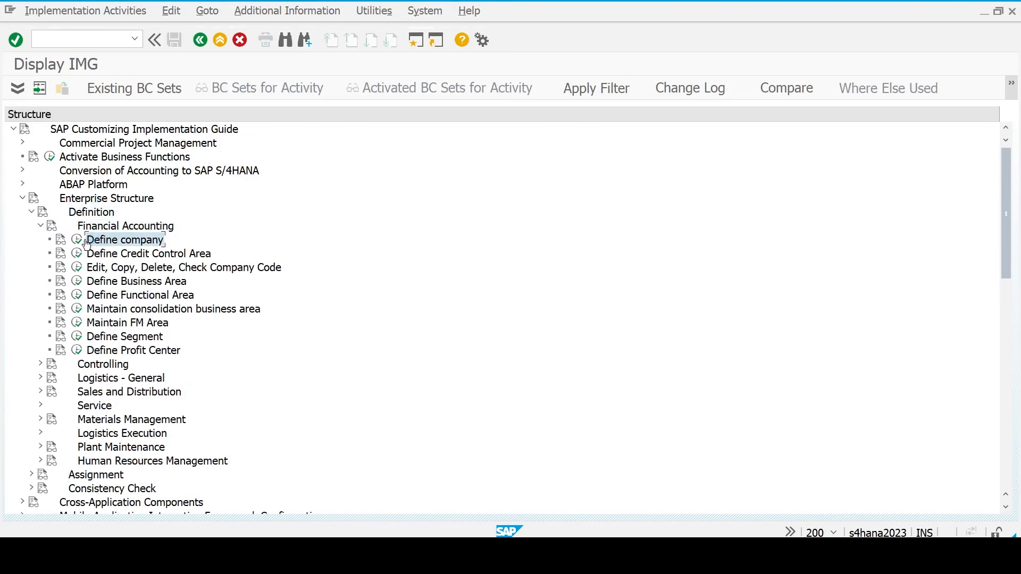
click(79, 241)
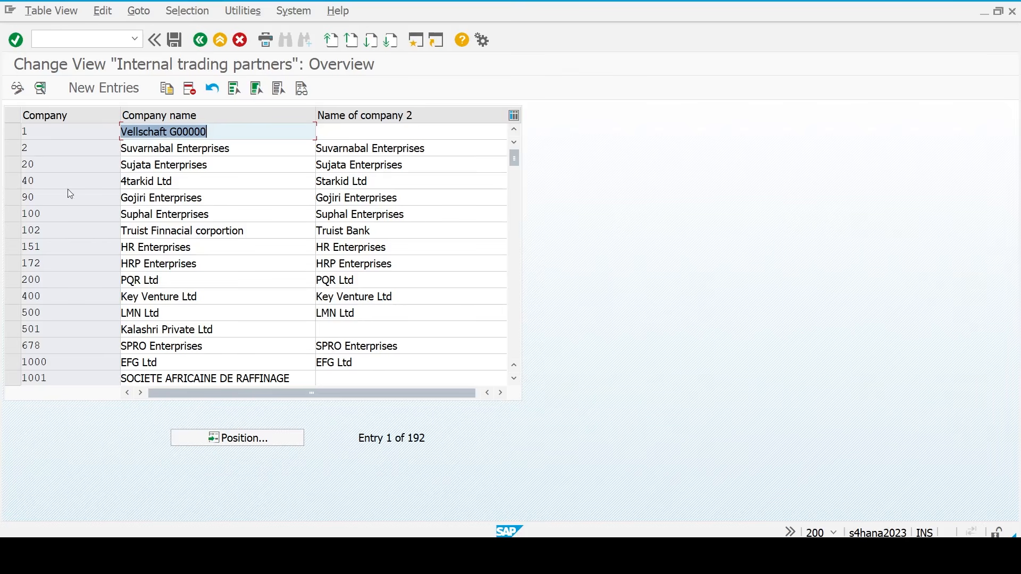
- Add a new company entry TM23 named Tata Motors
click(107, 88)
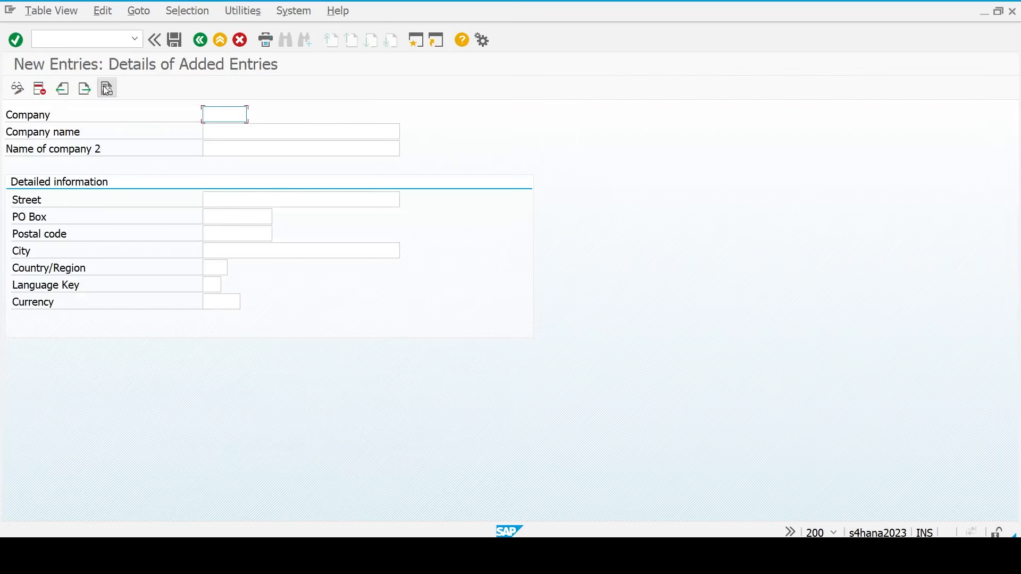
text(tm23)
key(Tab)
text(tata)
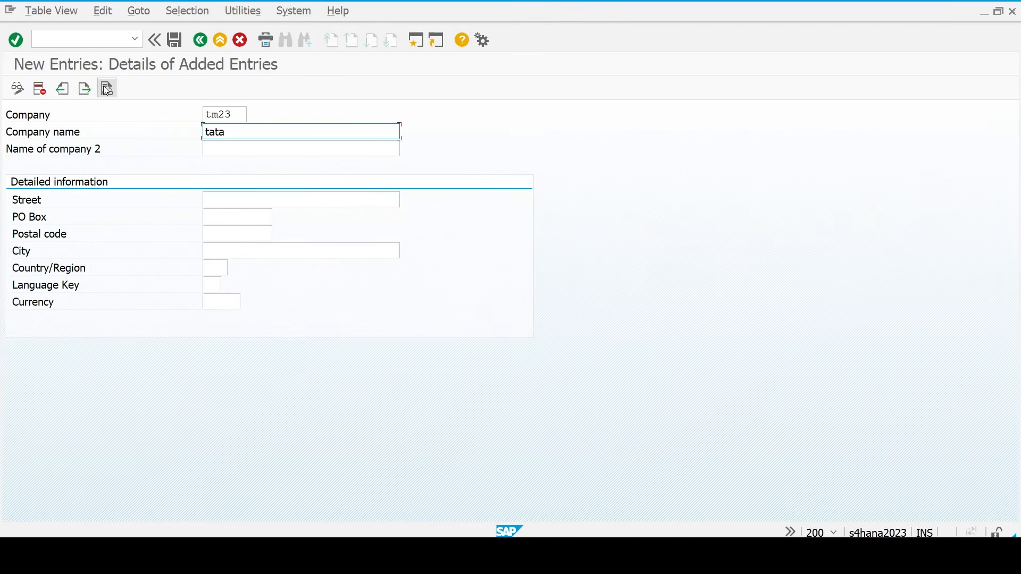
key(Delete)
key(Delete)
text(Tata)
key(BackSpace)
key(BackSpace)
key(BackSpace)
text(ata Motors)
key(Tab)
- Enter Pune as street and city with postal code 411053
key(Tab)
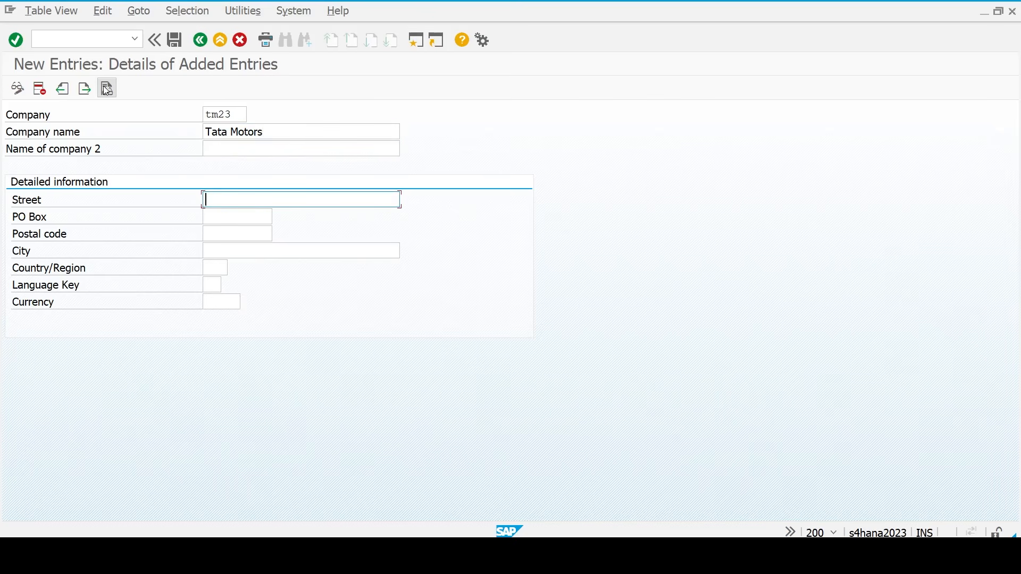
text(Pune)
key(Tab)
key(Tab)
key(shift+Tab)
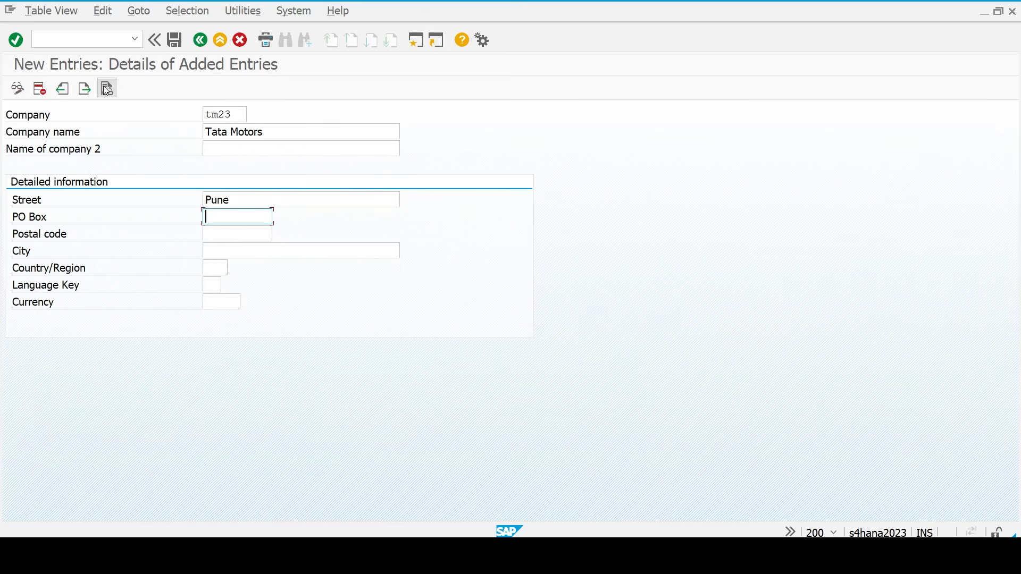
key(Tab)
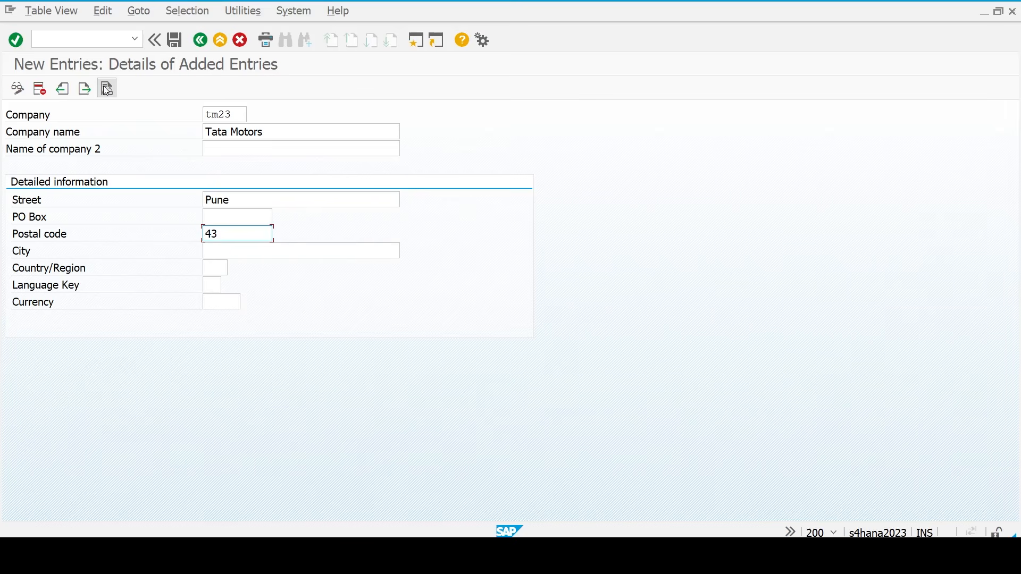
key(BackSpace)
key(BackSpace)
text(11053)
key(Tab)
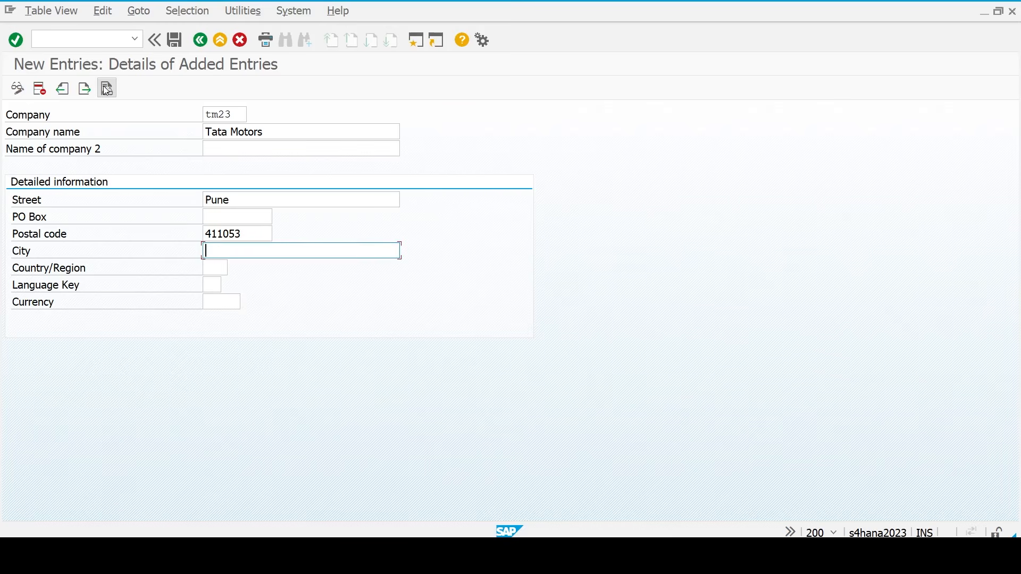
text(Pune)
key(BackSpace)
key(BackSpace)
text(ne)
- Set country IN, language EN and currency INR, then save the entry
key(Tab)
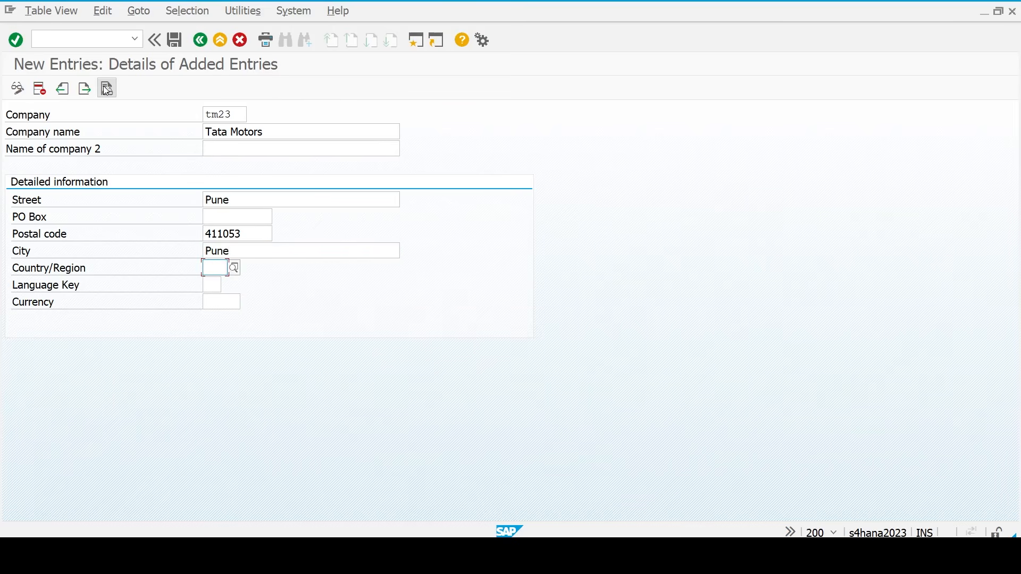
text(in)
key(Tab)
text(en)
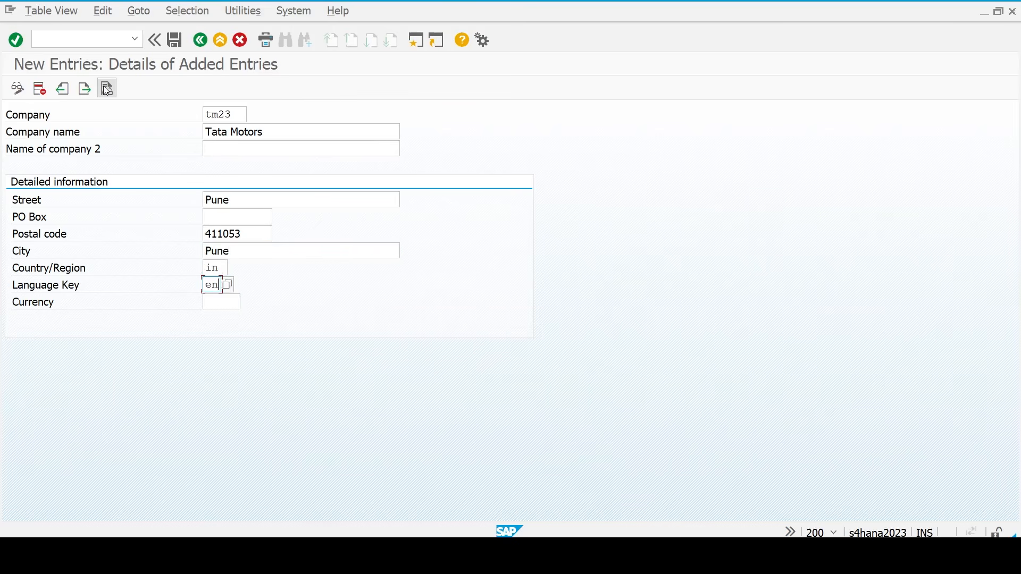
key(Tab)
text(inr)
key(Tab)
key(Return)
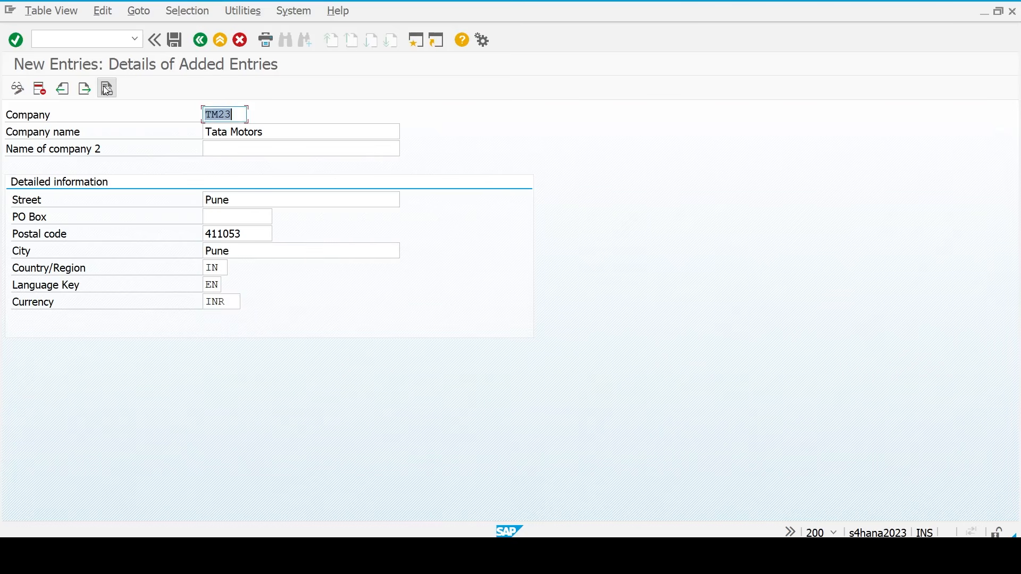
click(106, 89)
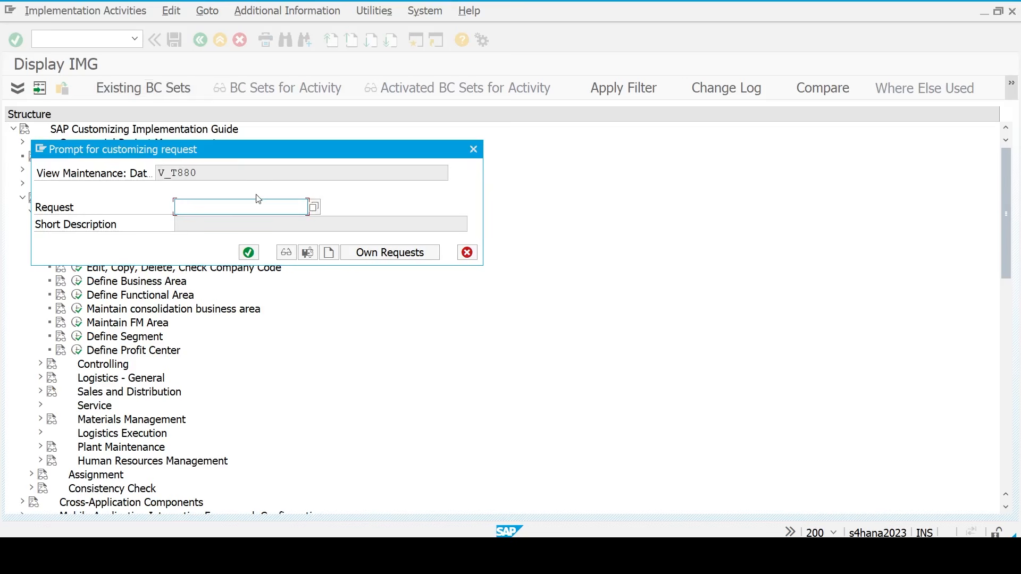
- Save company TM23 under a new 'Tata Motors' customizing request and return to the IMG tree
click(329, 254)
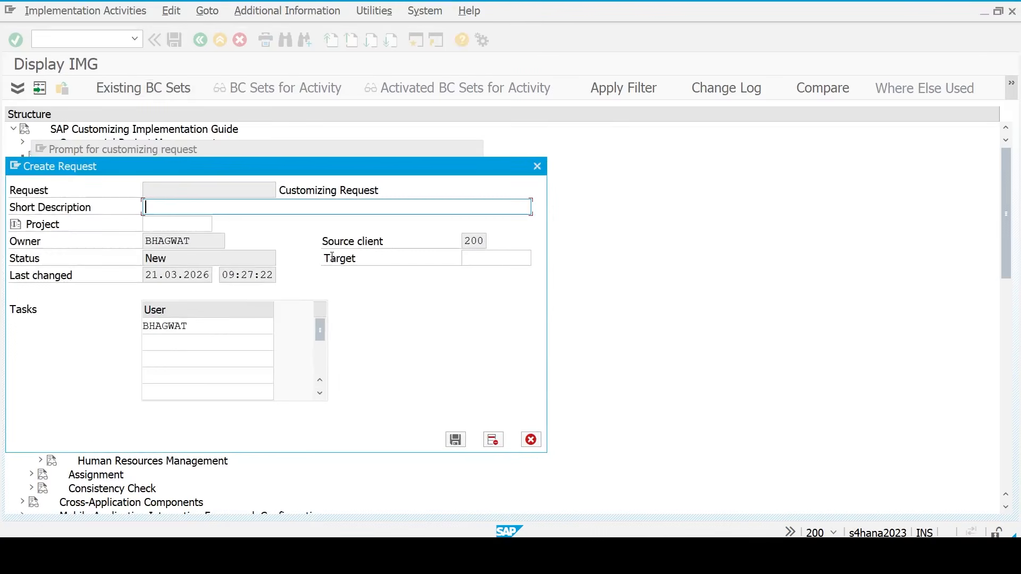
text(Tata Motors)
click(459, 444)
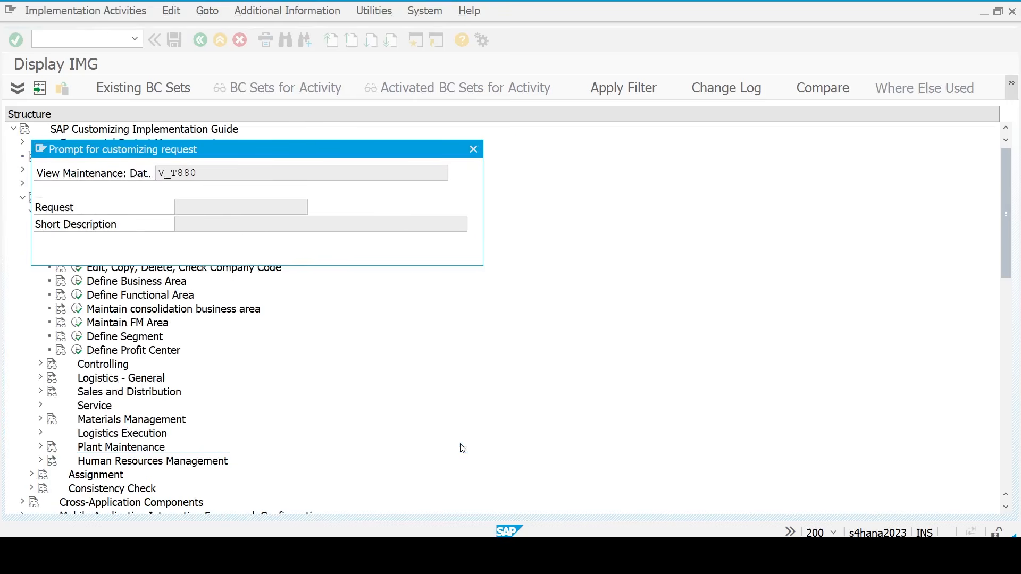
click(249, 253)
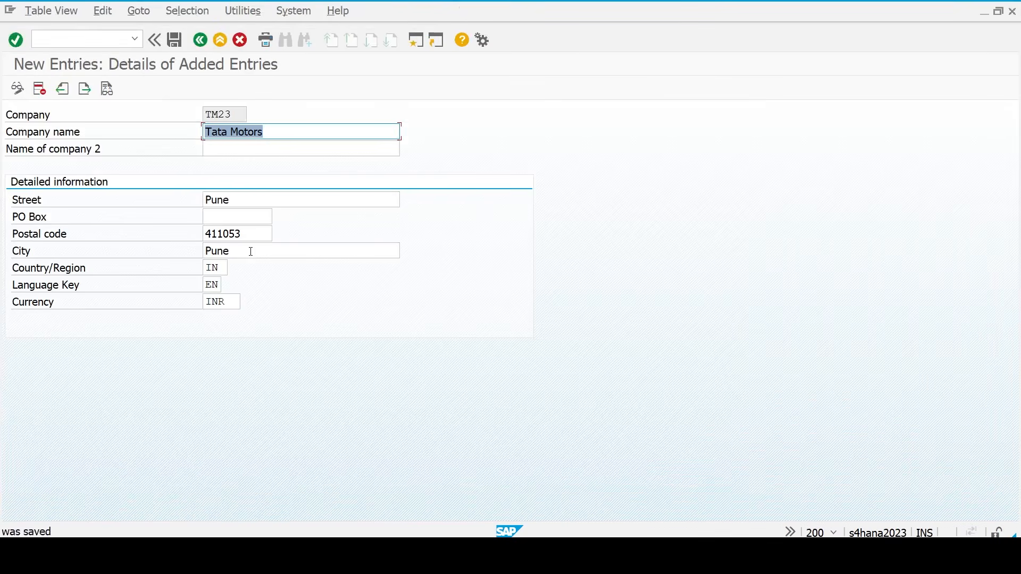
click(199, 41)
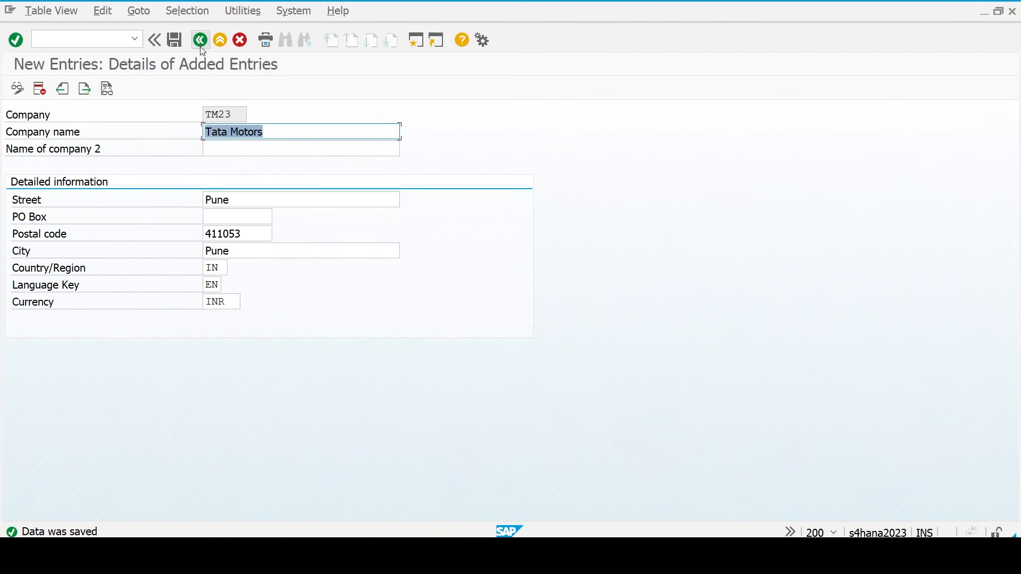
click(200, 41)
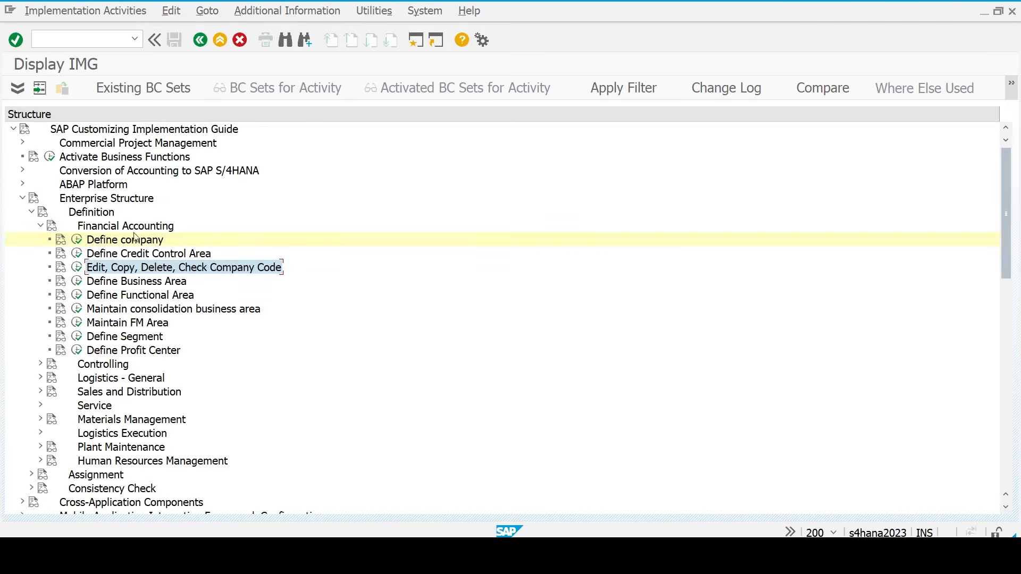
- Open Edit Company Code Data and start new company code TM23 named Tata Motors
click(77, 269)
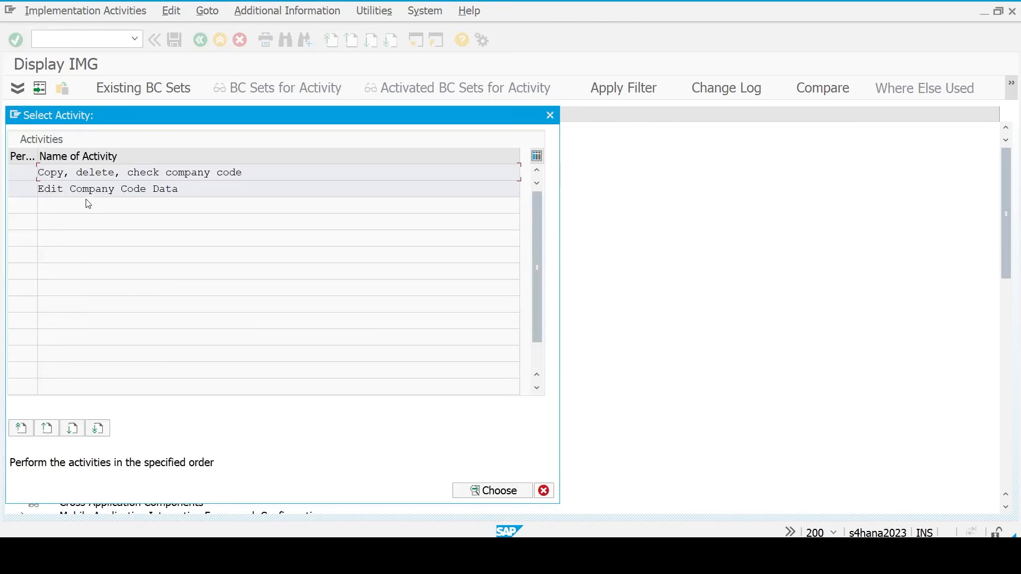
double_click(91, 191)
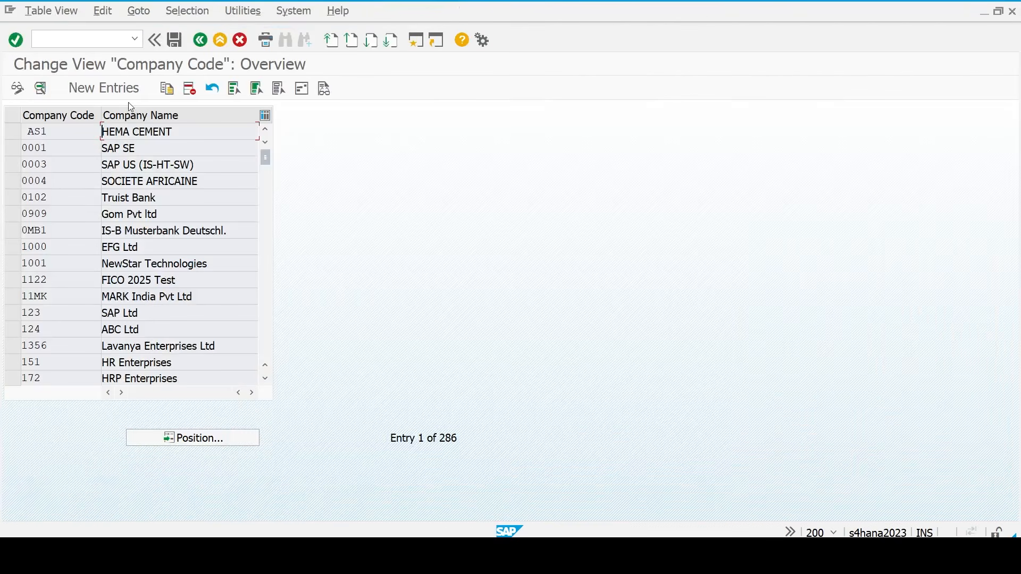
click(113, 95)
text(tm0)
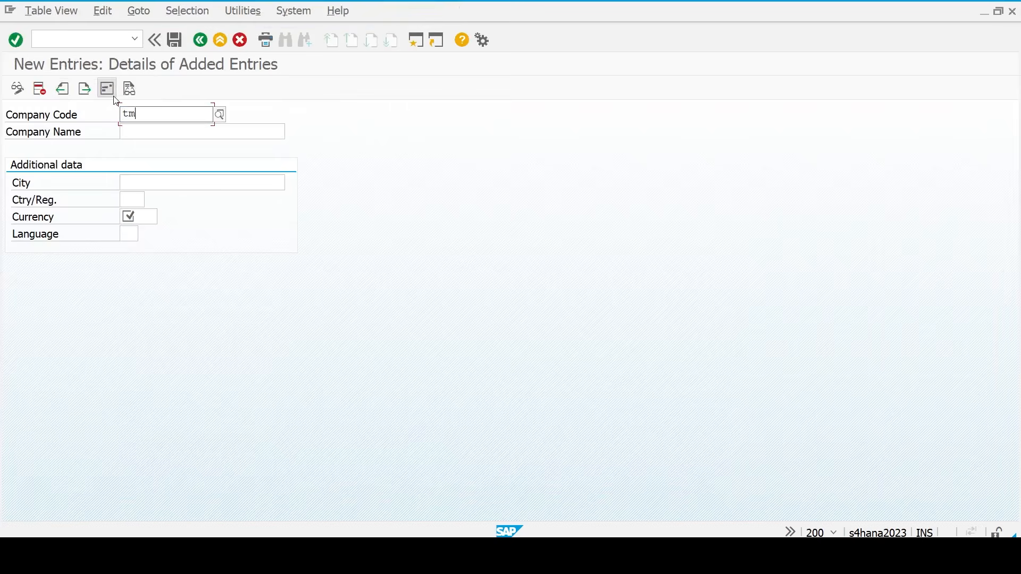
key(BackSpace)
text(23)
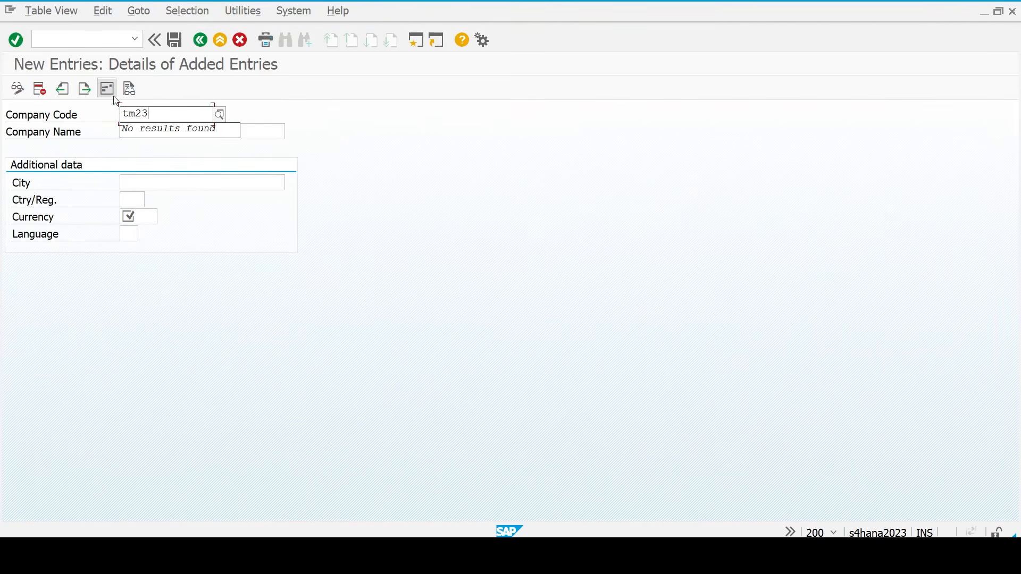
key(Tab)
text(Tata Motors)
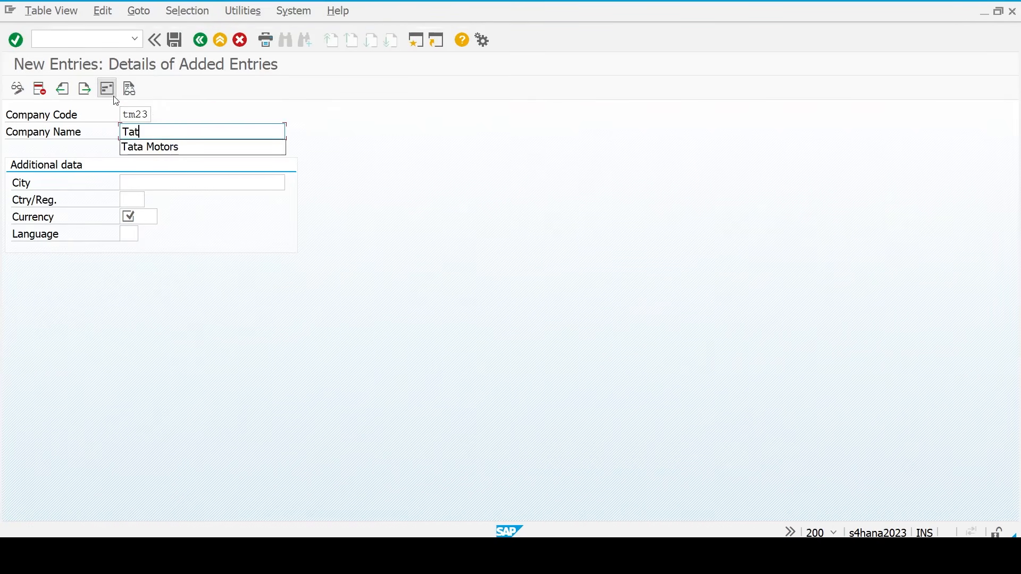
key(Tab)
key(Tab)
key(Tab)
key(Tab)
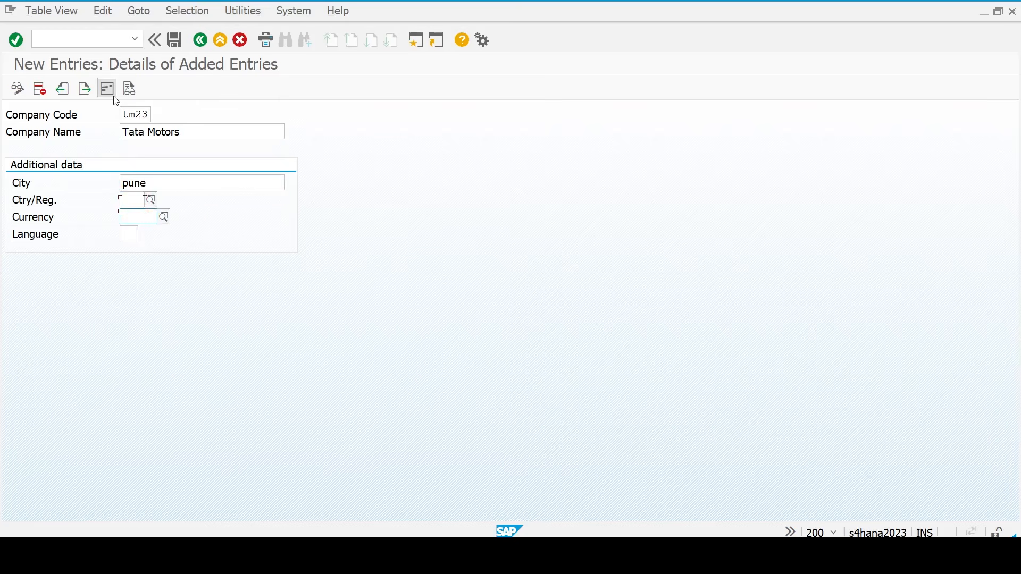
- Set city Pune, country IN, currency INR and language EN, then open the address details
key(shift+Tab)
key(shift+Tab)
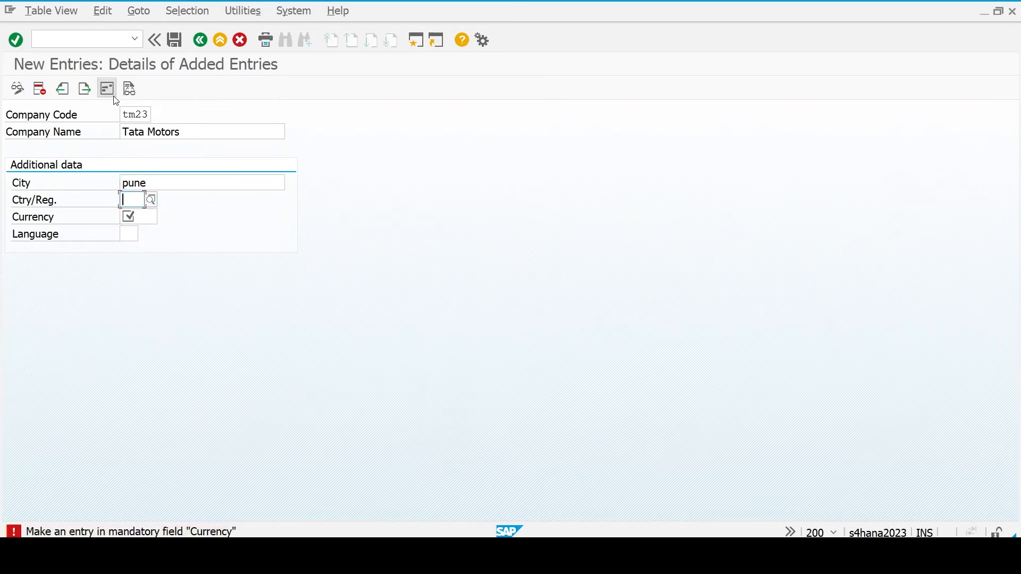
text(IN)
key(Tab)
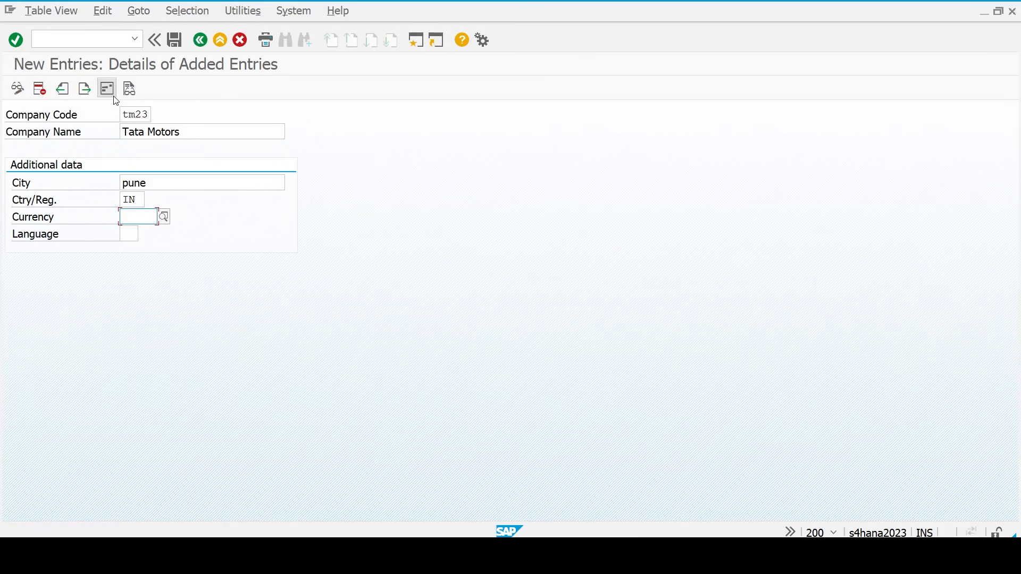
text(inr)
key(Down)
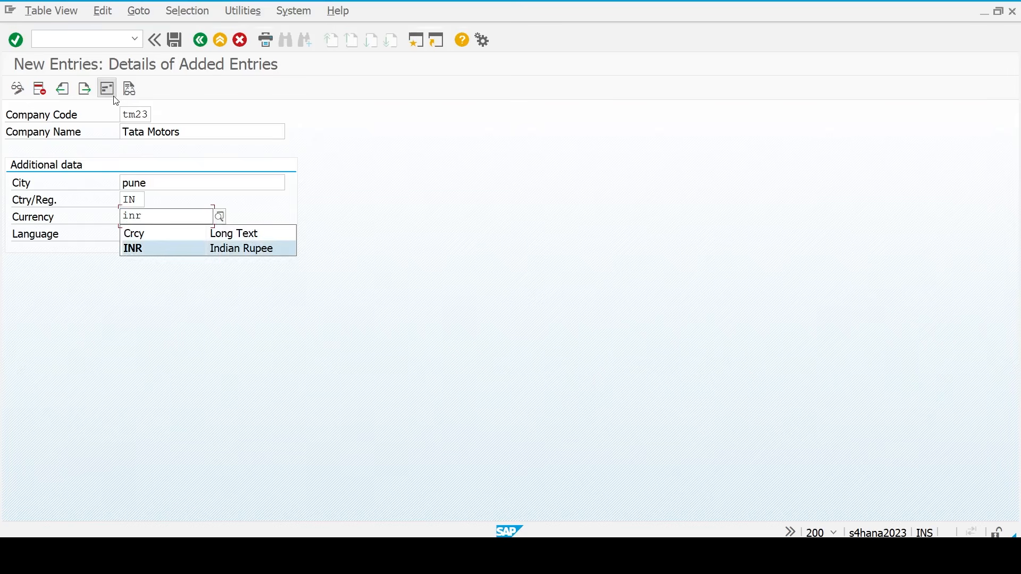
key(Return)
text(en)
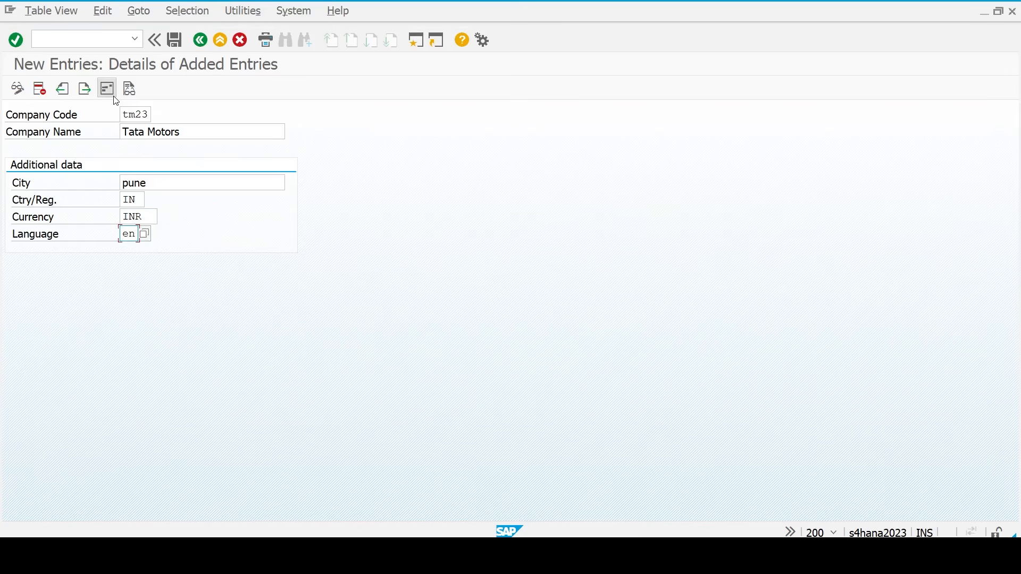
key(Return)
click(114, 97)
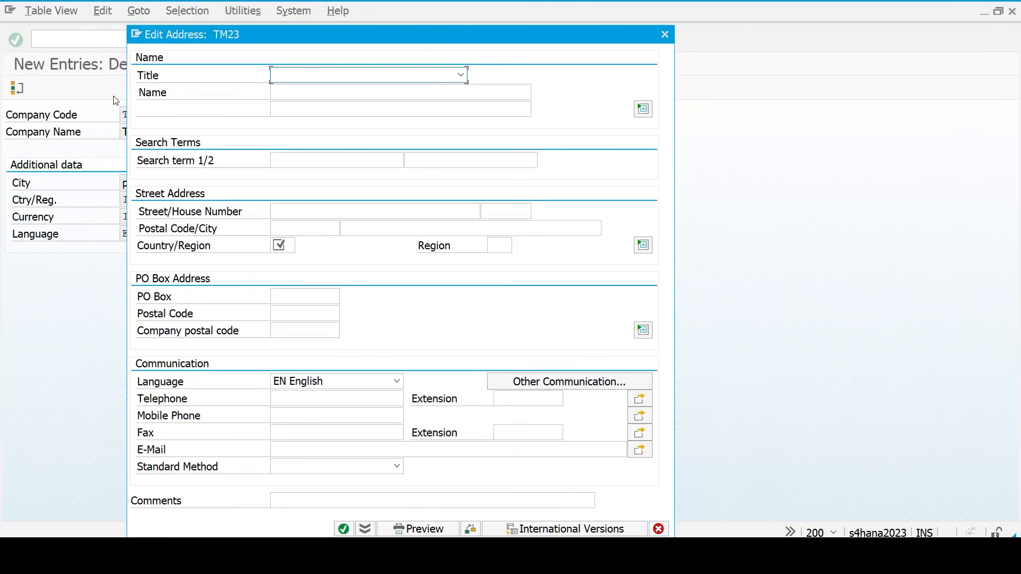
- Enter title Company, name Tata Motors, street Pune and postal code 411053
text(Company)
key(Tab)
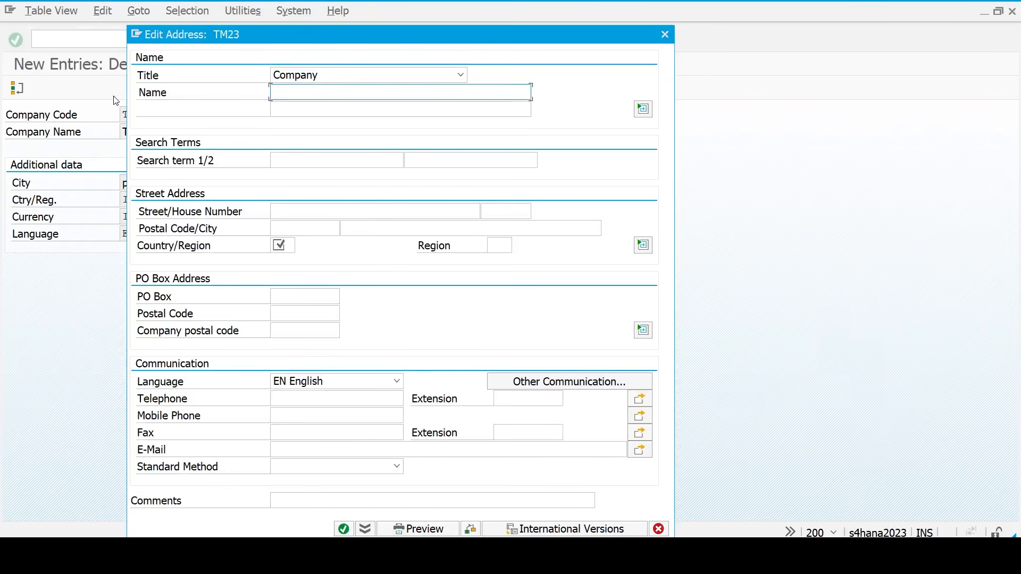
text(Tata Motors)
key(Down)
key(Down)
key(Down)
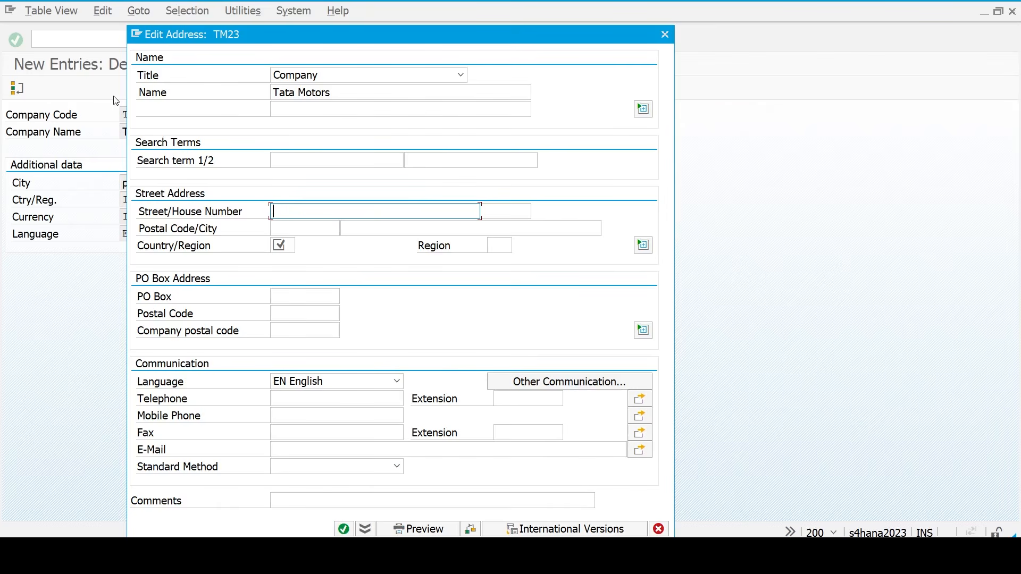
text(Pune)
key(Down)
key(Down)
key(Up)
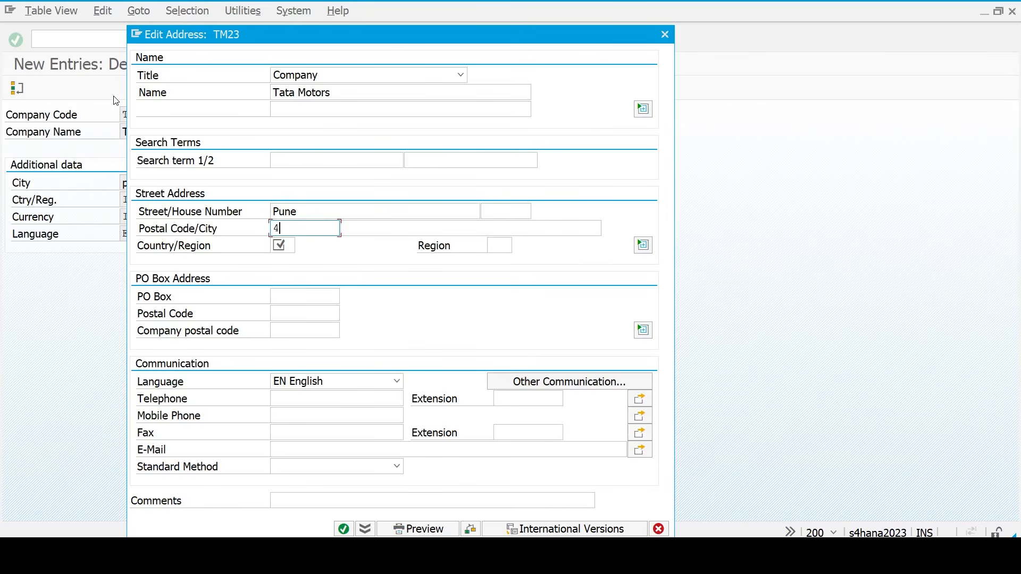
text(411053)
key(Tab)
key(Tab)
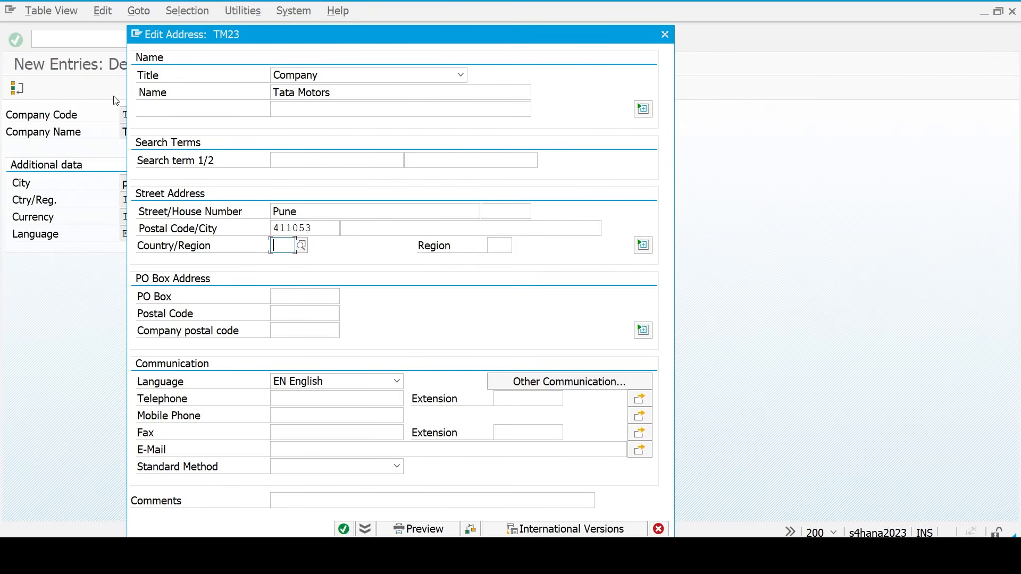
- Set city pune, country IN and region 13, then save the company code
click(402, 226)
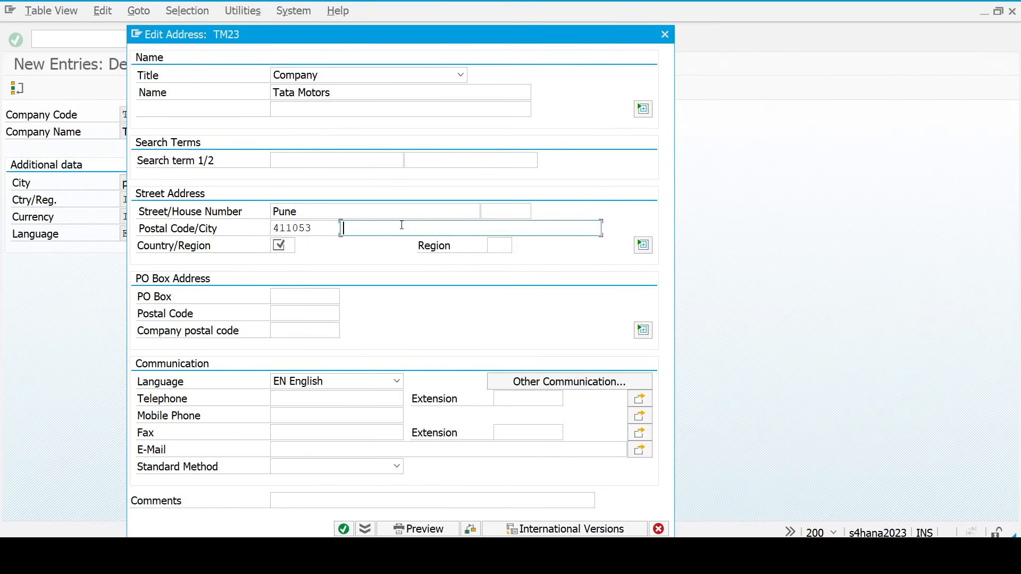
text(punbee)
key(Tab)
key(Down)
key(Up)
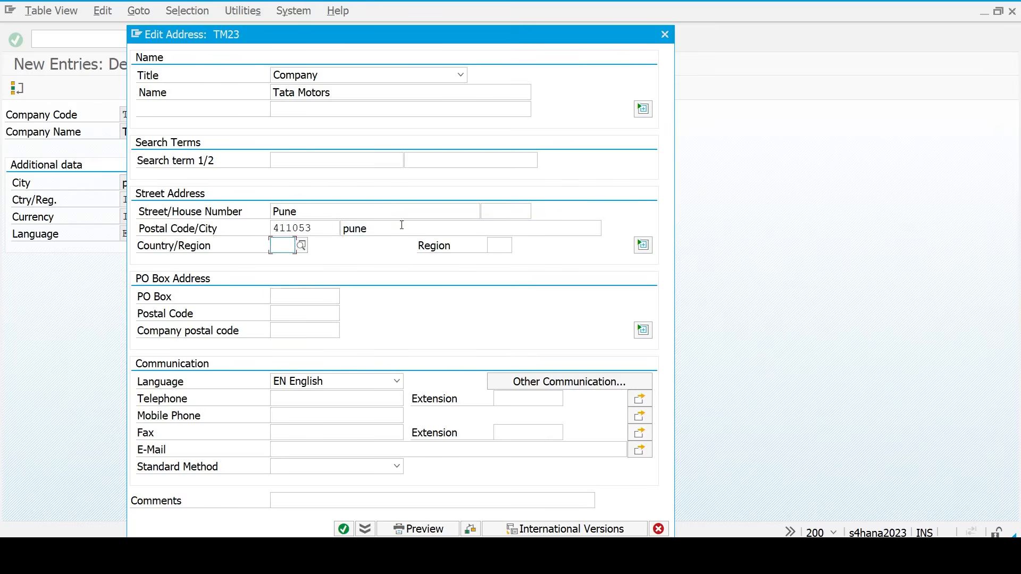
text(in)
key(Down)
key(Up)
key(Tab)
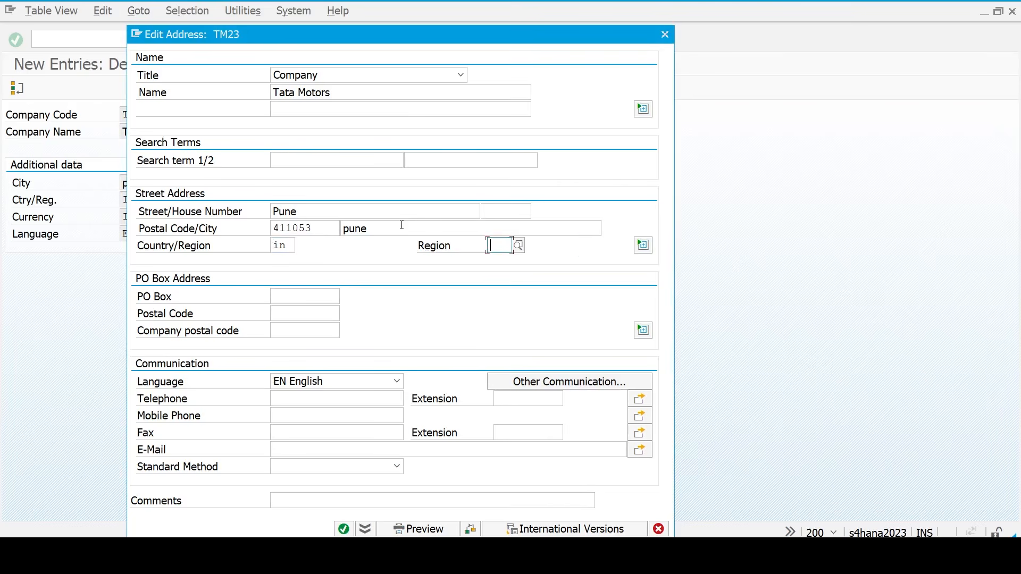
text(13)
key(Return)
key(Return)
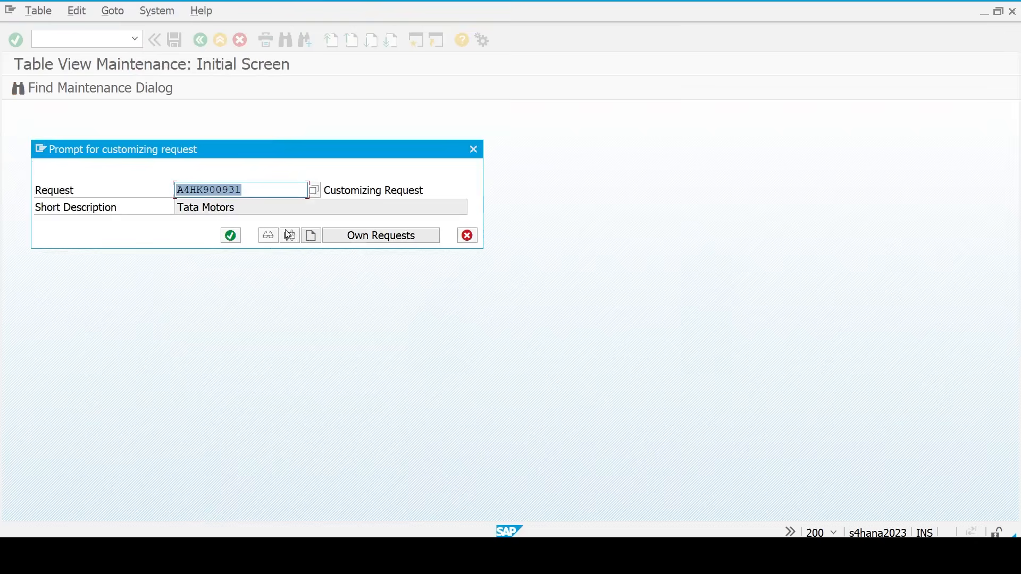
- Confirm the customizing request for TM23 and return to the customizing tree
click(231, 235)
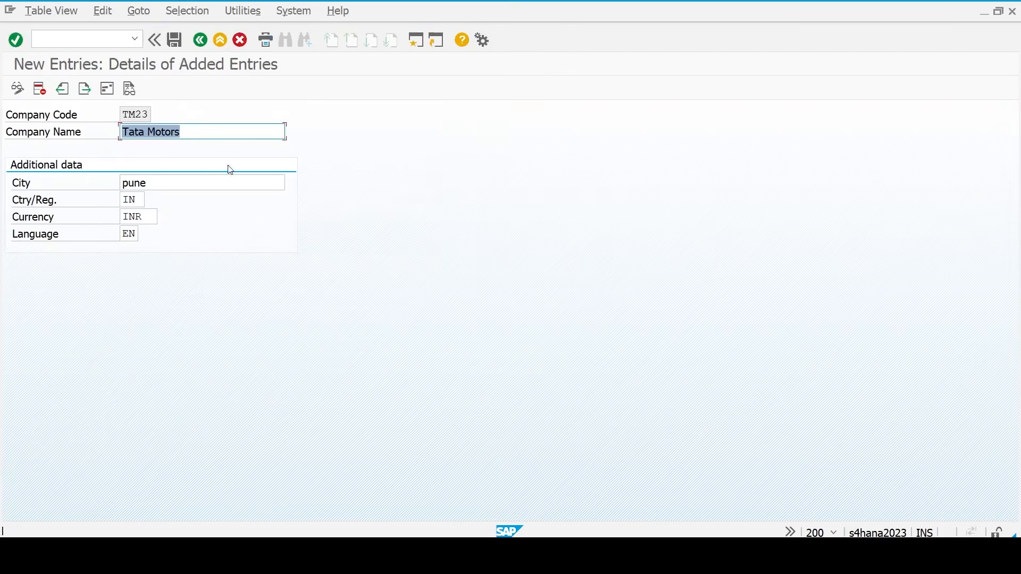
click(200, 42)
click(200, 47)
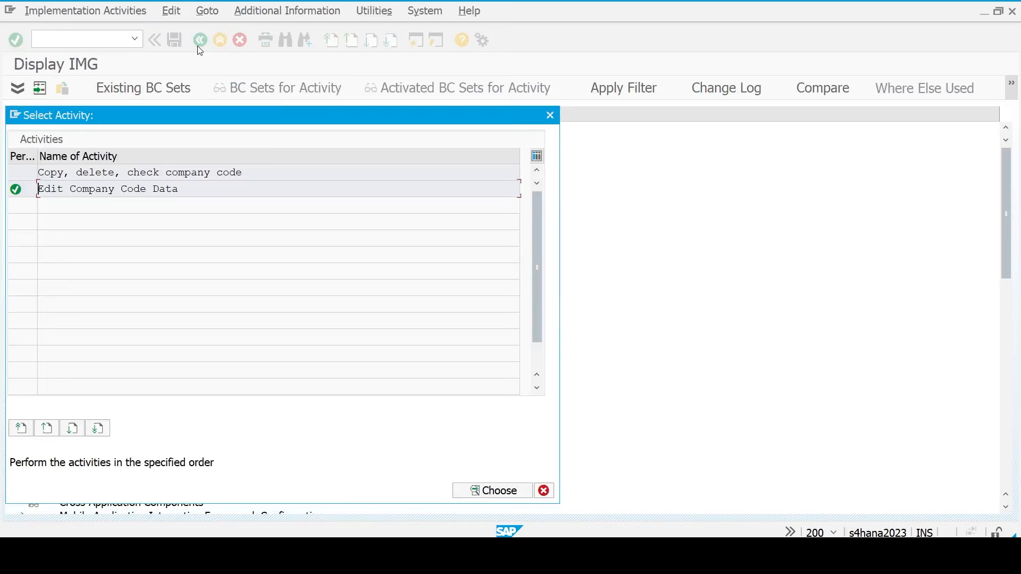
click(550, 115)
click(162, 287)
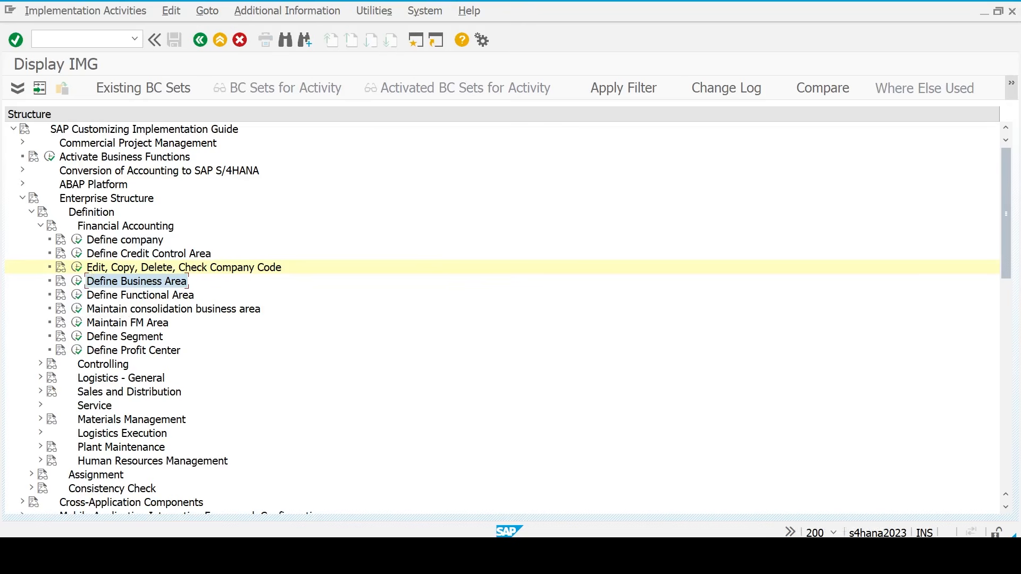
- Review the Define credit control area step in the FICO checklist workbook
click(735, 555)
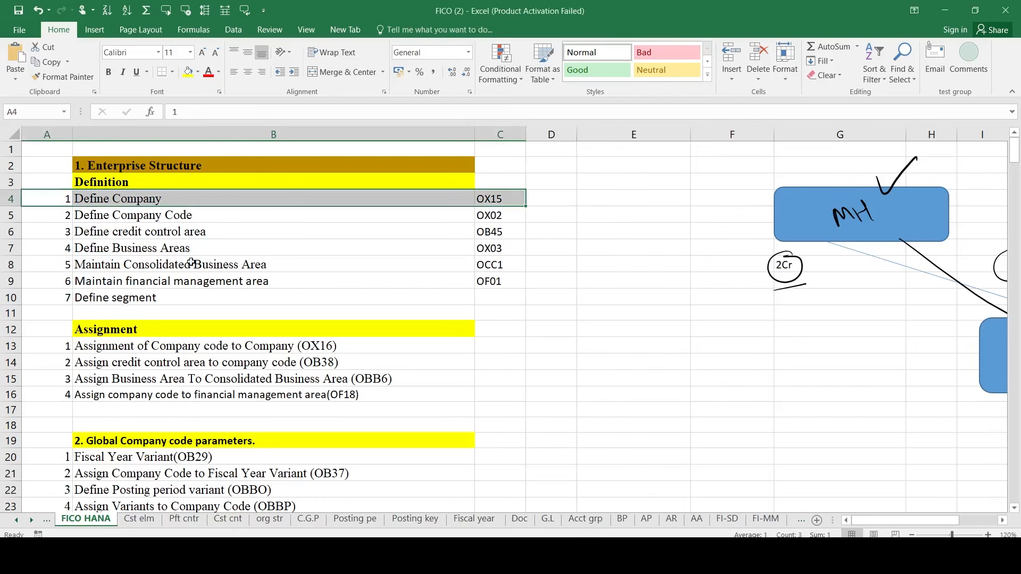
click(120, 227)
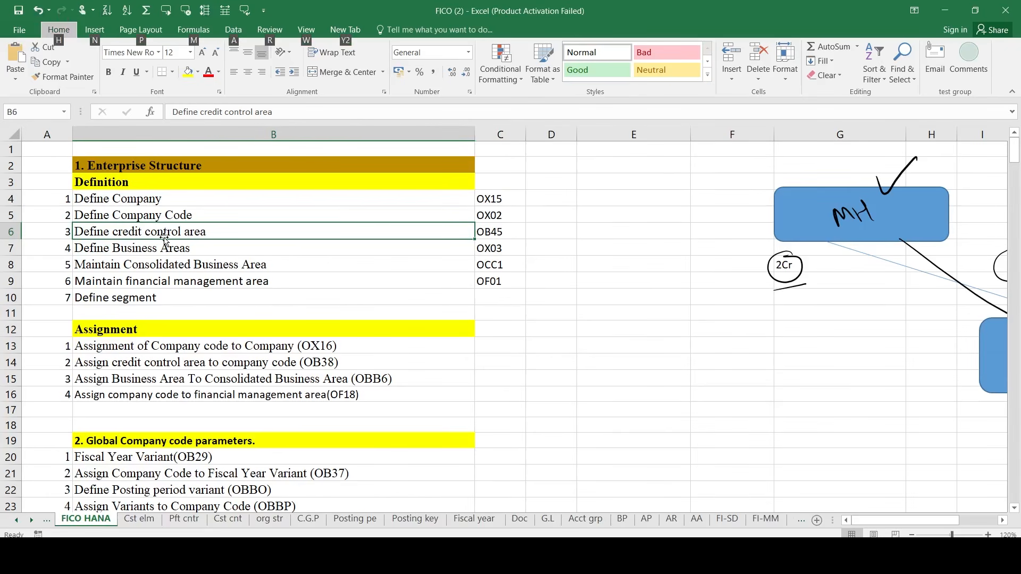
key(alt+Tab)
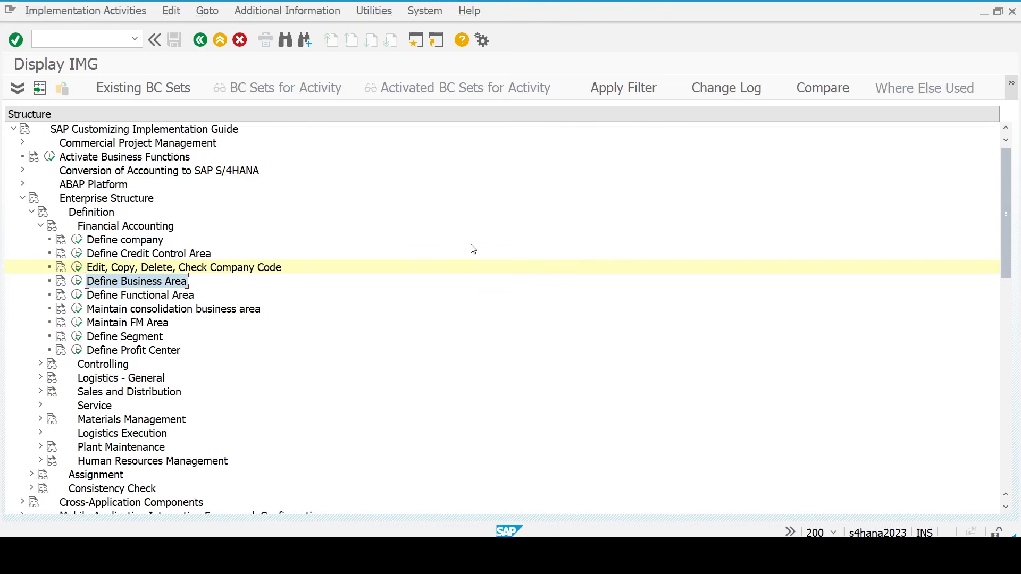
- Start a new credit control area TM23 with currency INR
click(78, 255)
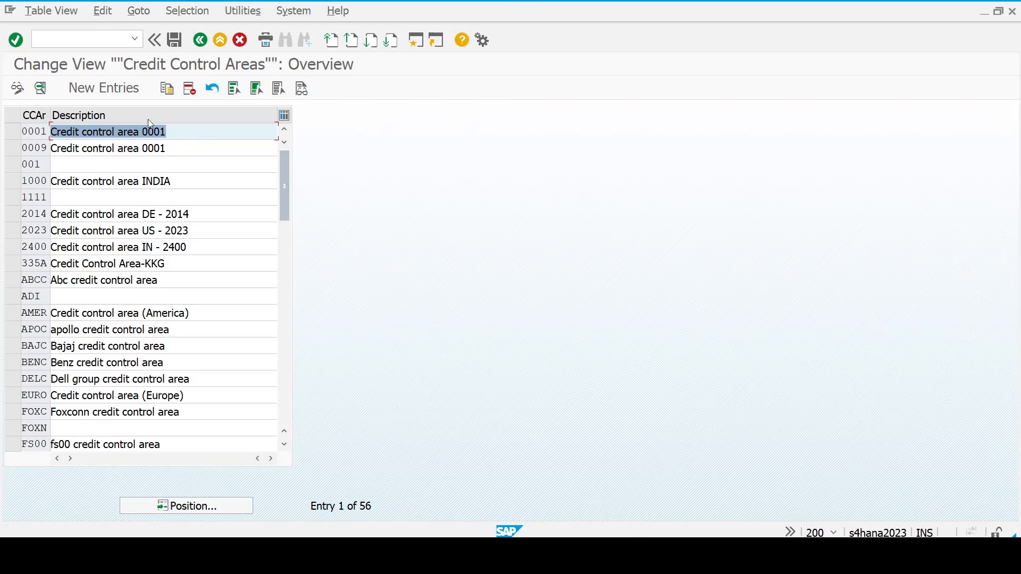
click(118, 87)
text(tmca)
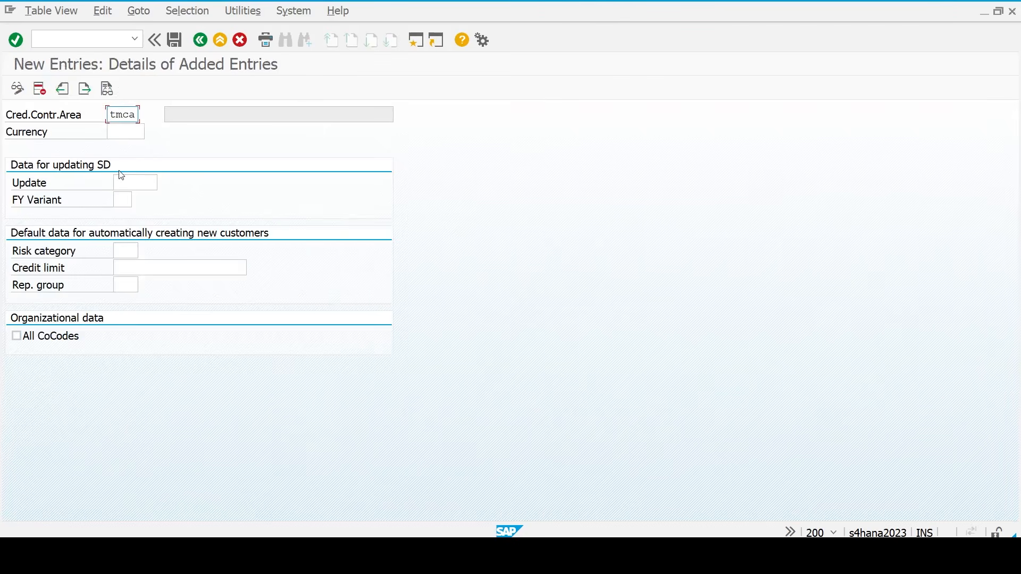
key(Tab)
key(shift+Tab)
key(Right)
key(Right)
key(Delete)
key(Delete)
text(23)
key(Tab)
text(IN)
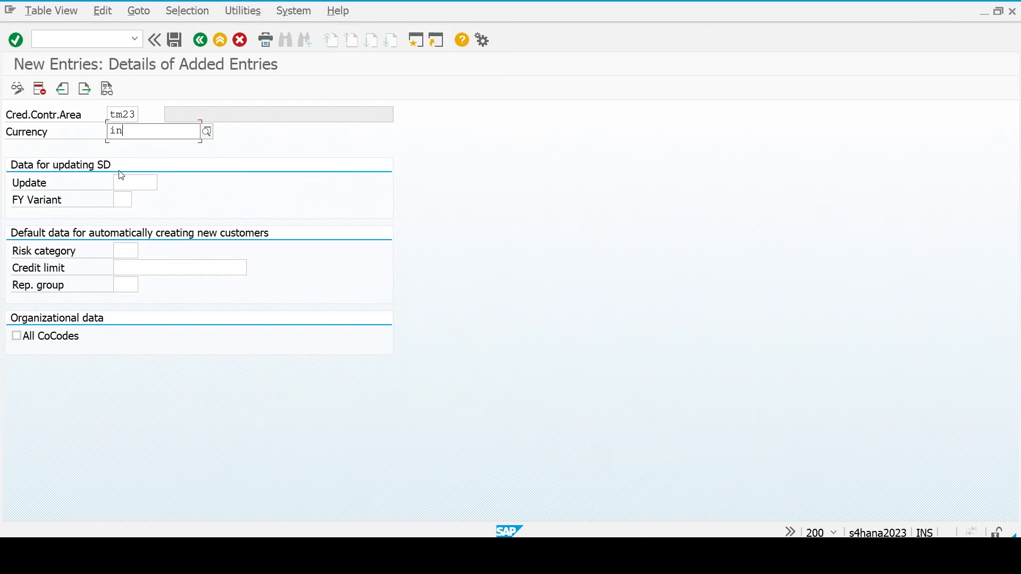
key(Down)
key(Return)
- Set default credit limit 500000, save under the customizing request, and go back
key(Tab)
key(Tab)
key(Tab)
key(Tab)
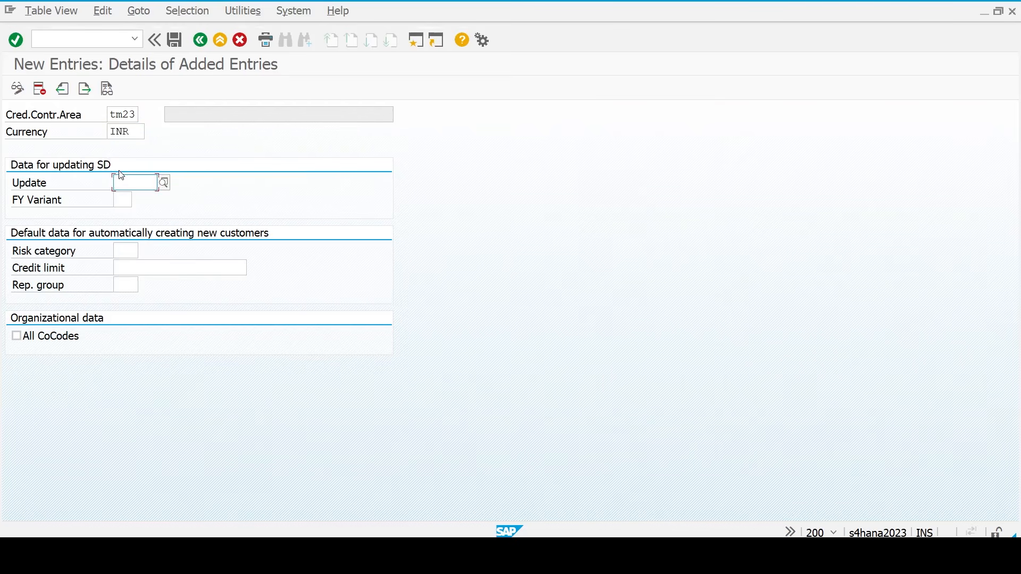
text(50000)
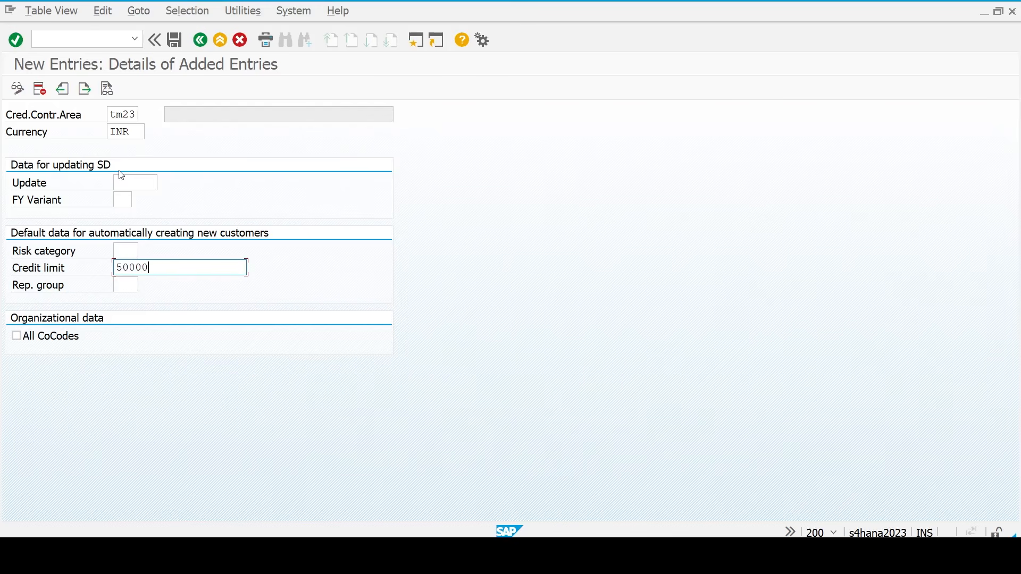
text(0)
key(Return)
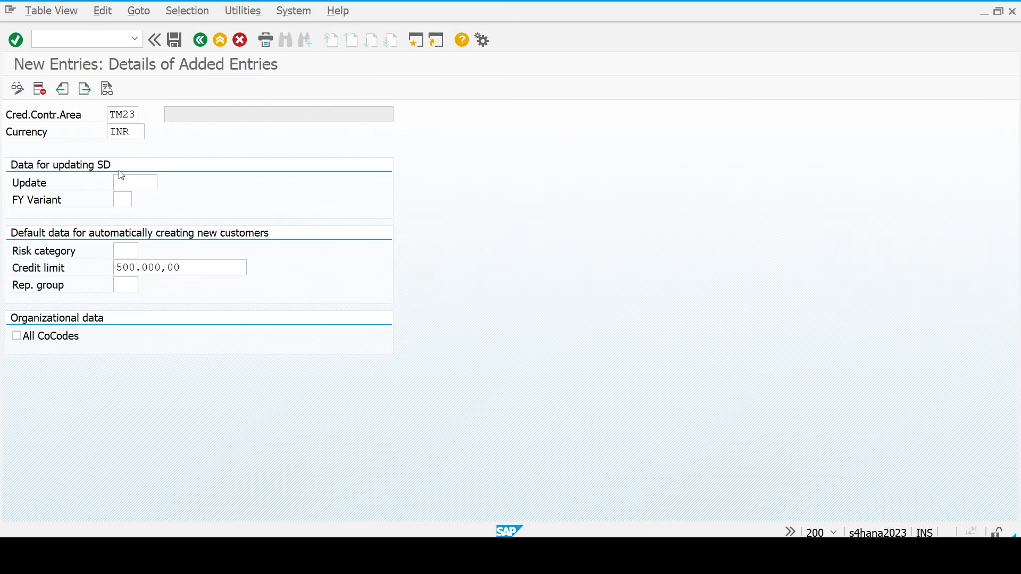
key(ctrl+s)
key(Return)
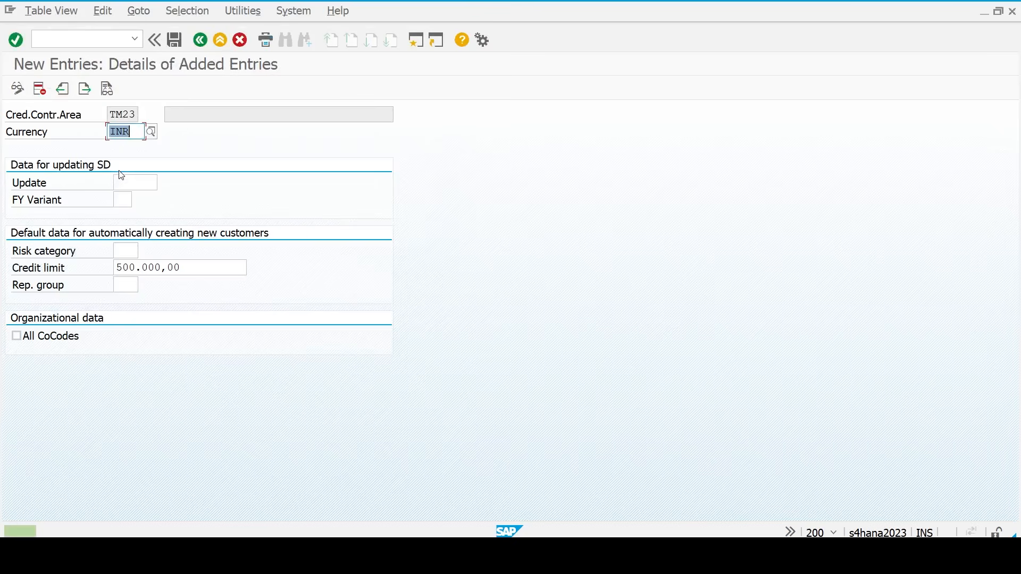
key(F3)
key(F3)
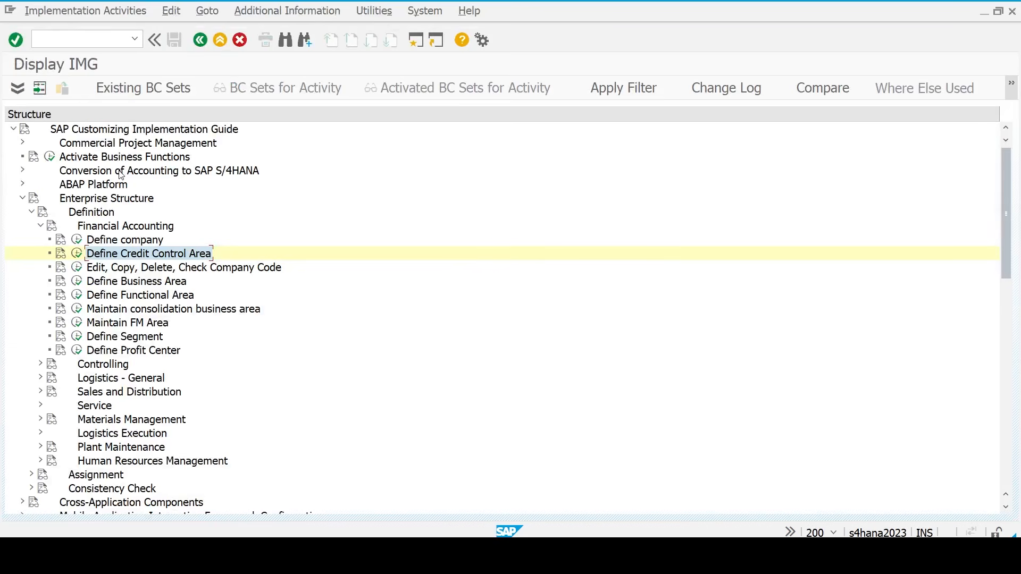
- Open Define Business Area, start a new entry, then cancel it
click(77, 281)
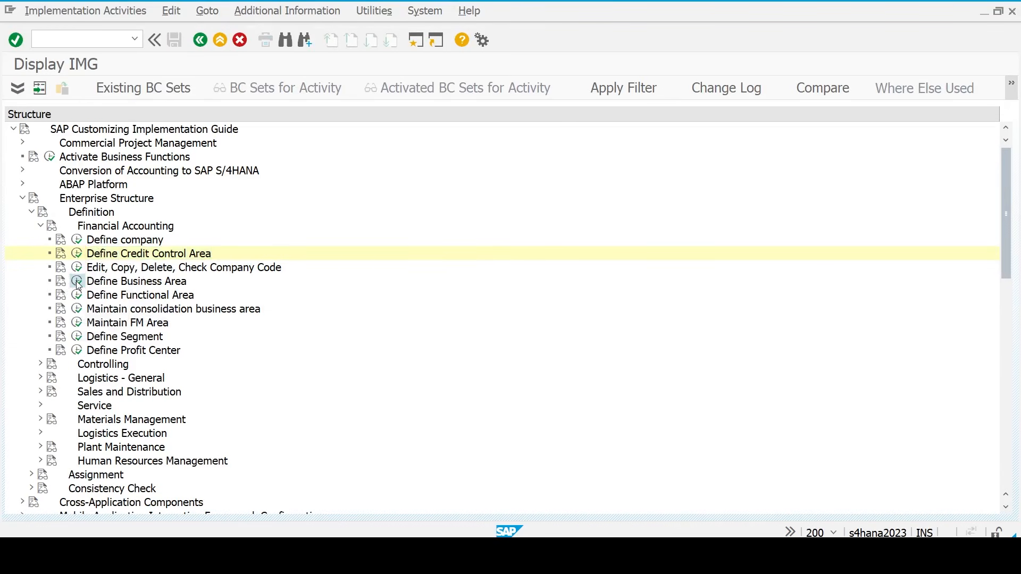
click(97, 88)
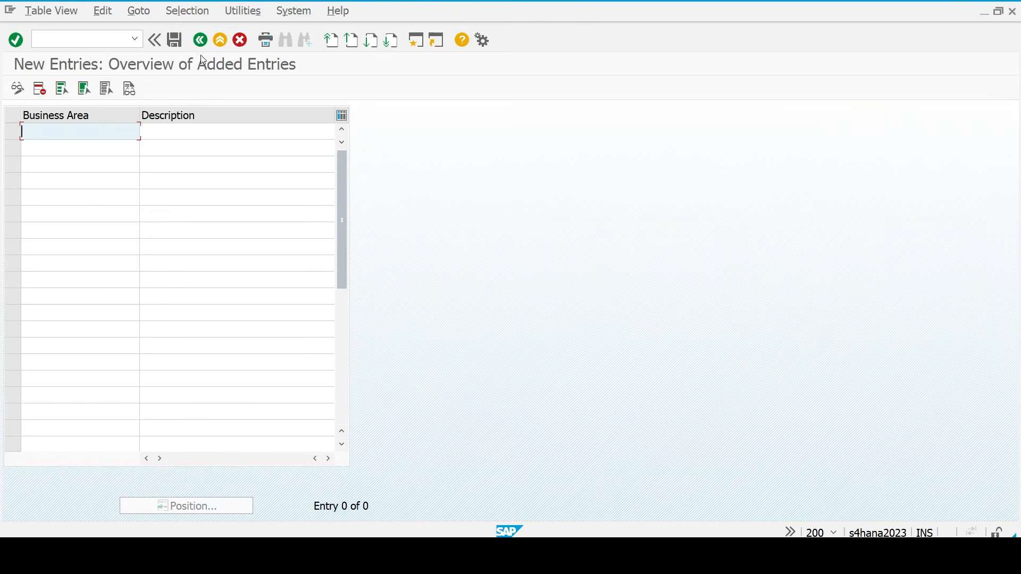
click(240, 47)
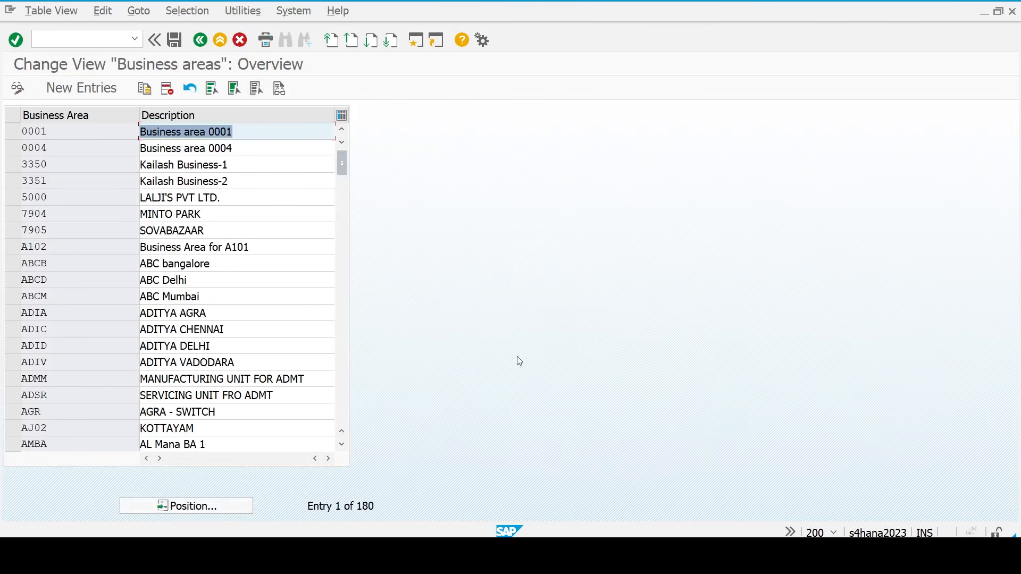
- Switch to the FICO checklist workbook in Excel
click(765, 556)
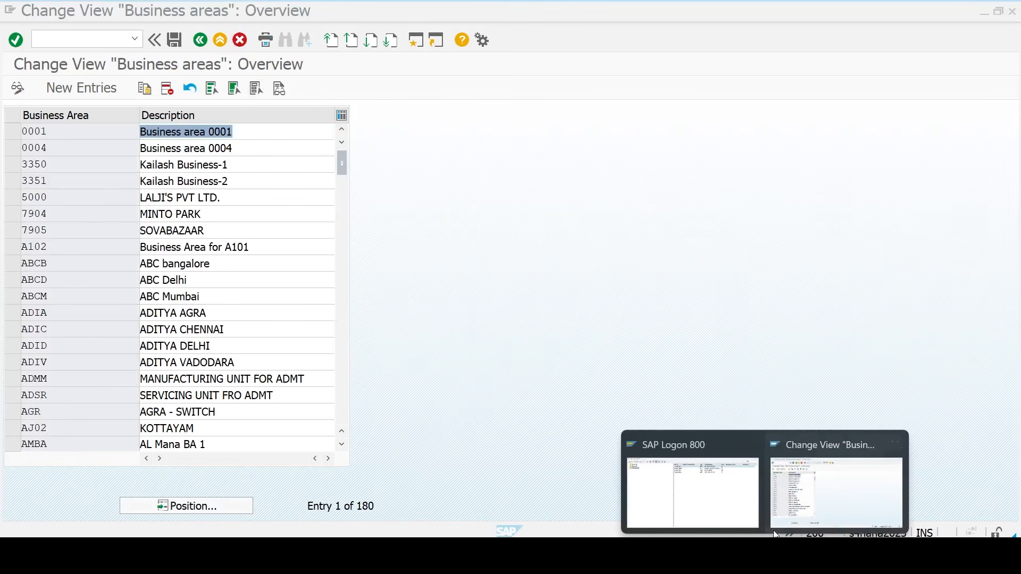
click(813, 512)
mouse_move(747, 555)
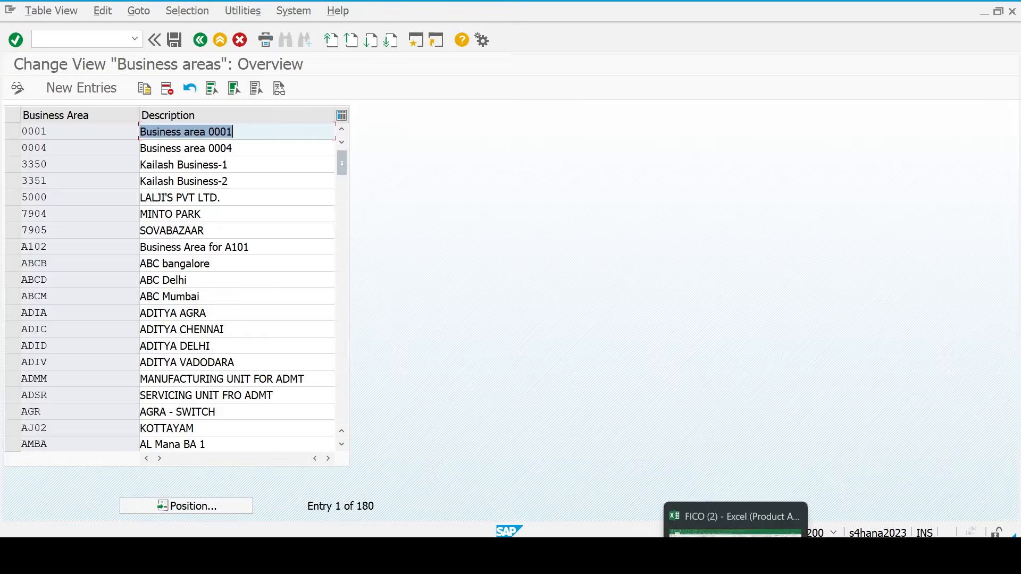
click(744, 518)
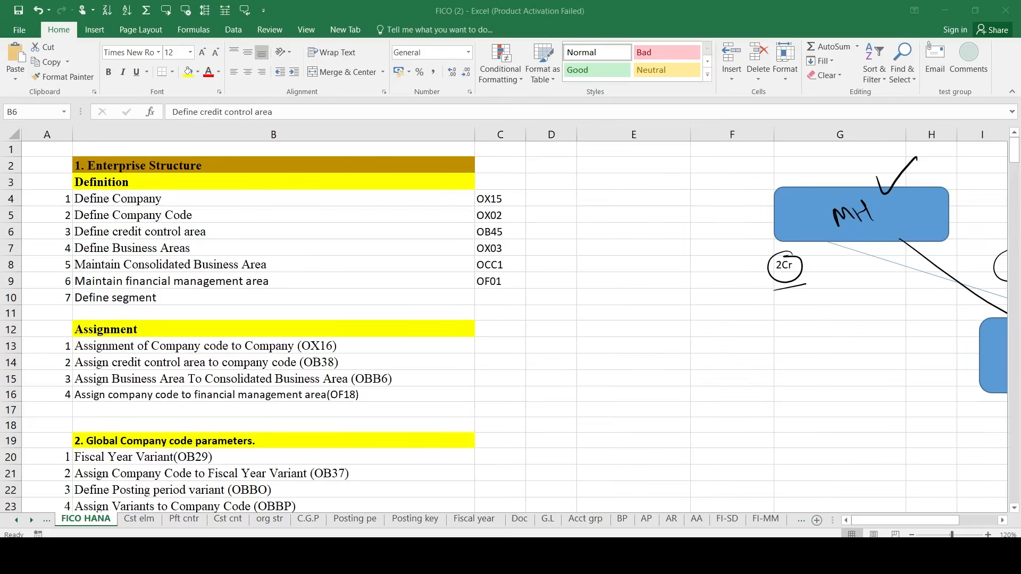
- Highlight the remaining definition steps in B7:C10 of the checklist, then return to the SAP Business areas list
click(147, 247)
key(shift+Right)
key(shift+Right)
key(shift+Left)
key(shift+Down)
key(shift+Down)
key(shift+Down)
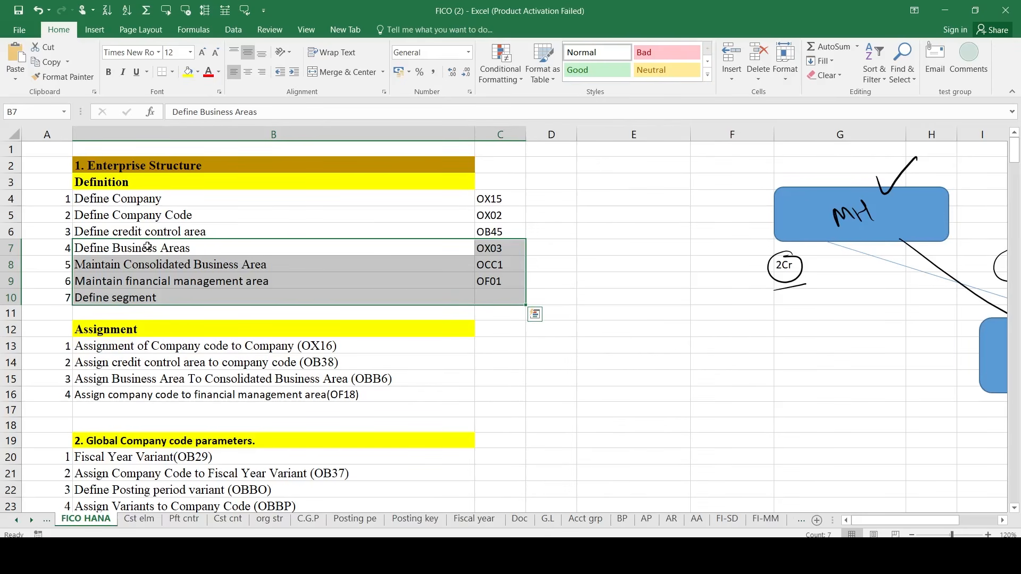
key(alt+Tab)
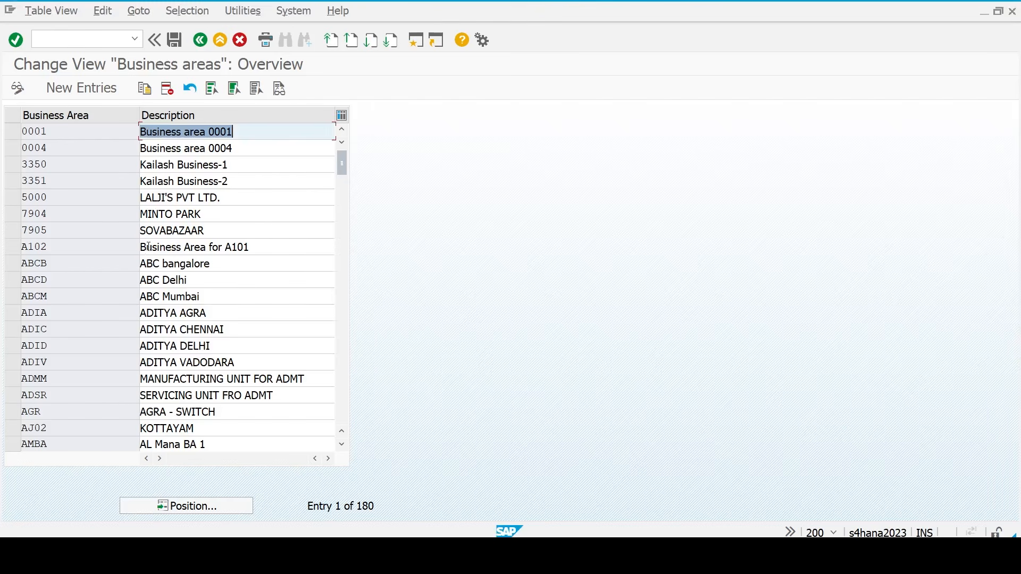
- Start a new business-area entry, then cancel it without saving
click(81, 93)
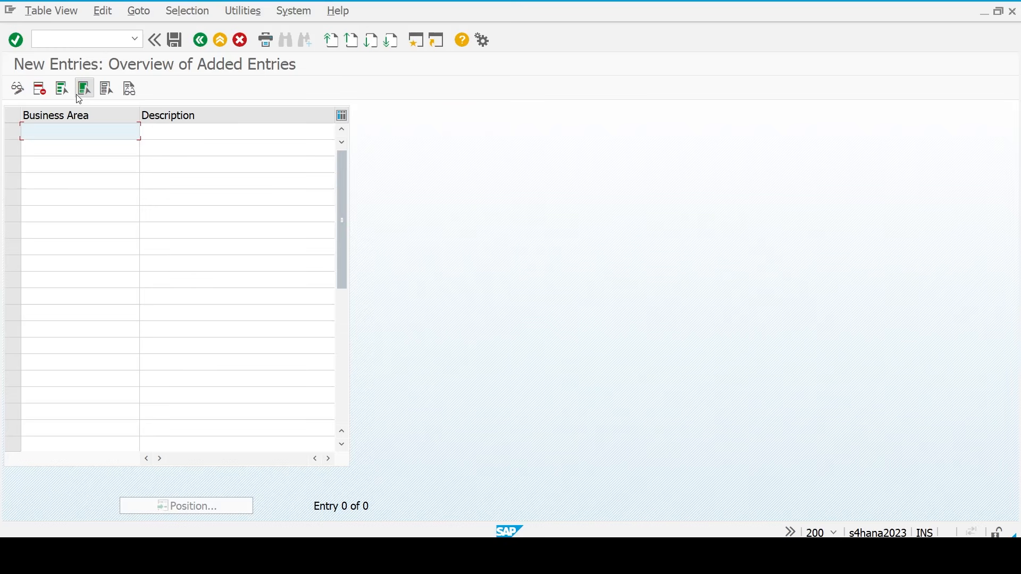
click(241, 40)
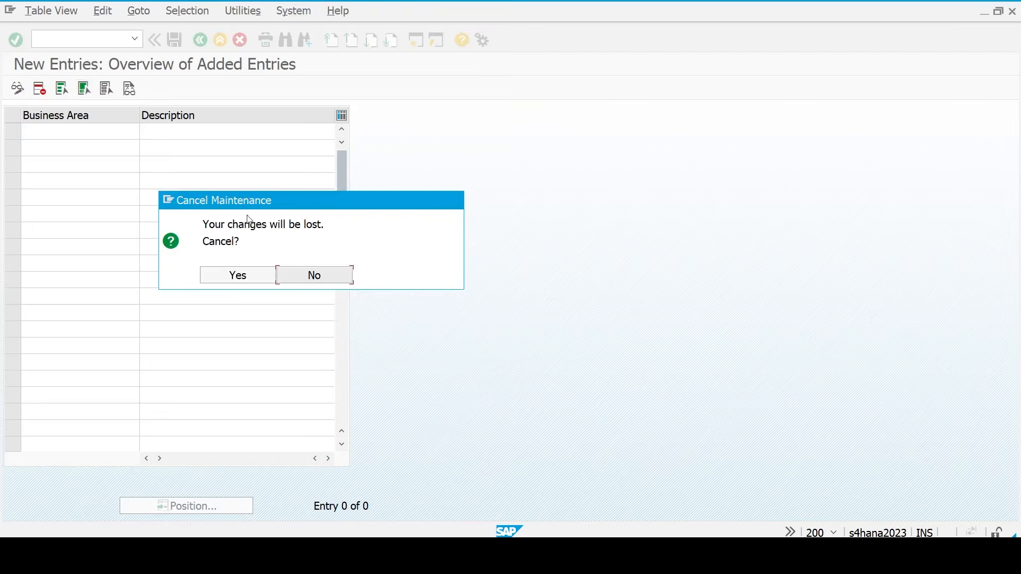
click(252, 277)
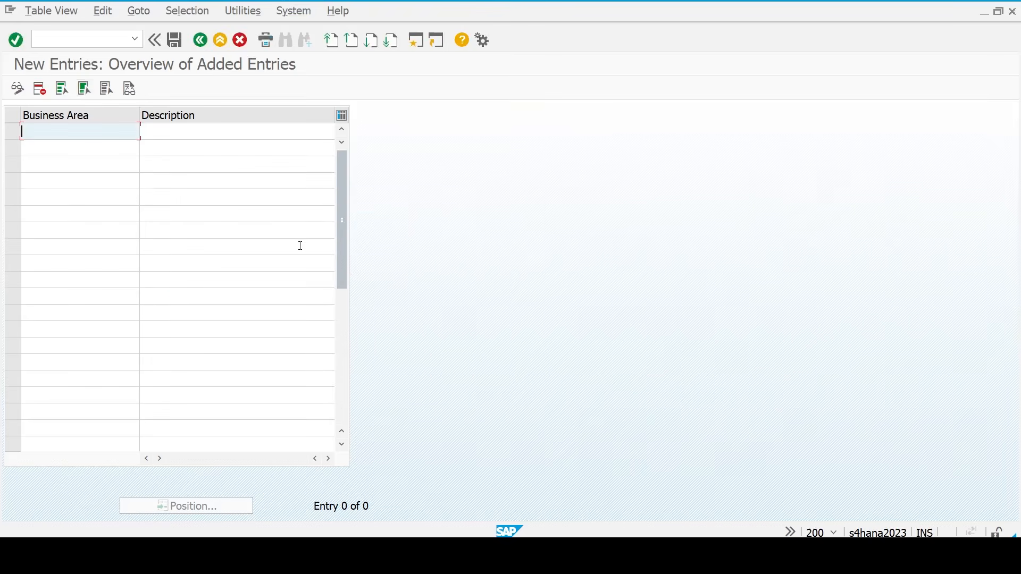
- Go back to the Display IMG tree and bring the FICO checklist workbook forward
click(201, 47)
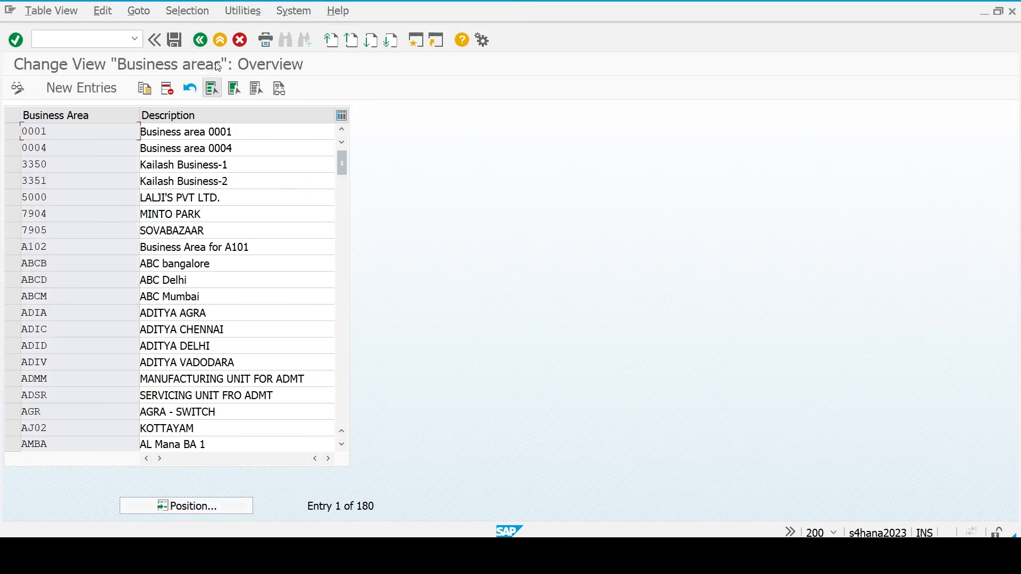
click(200, 41)
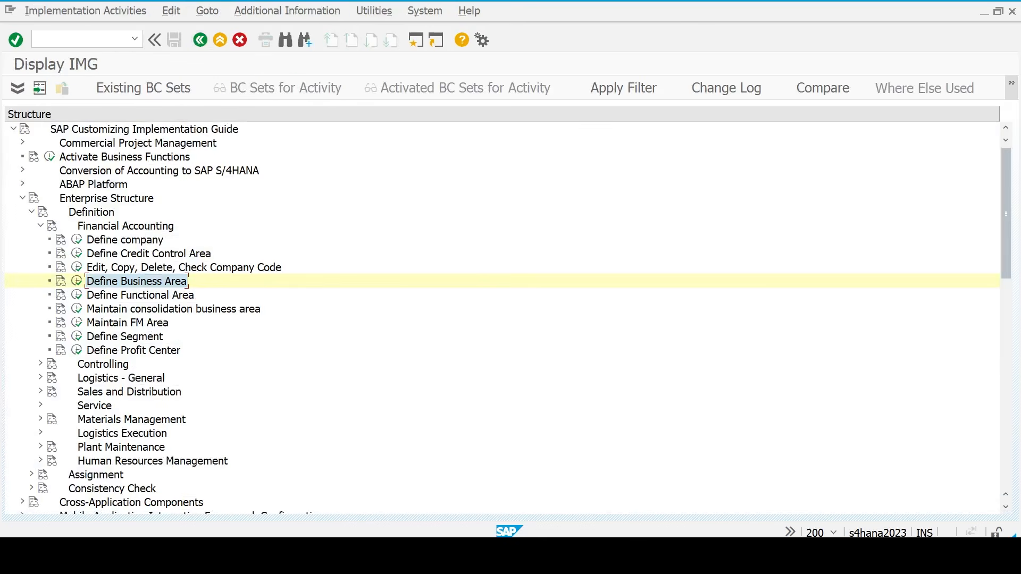
mouse_move(736, 552)
click(735, 495)
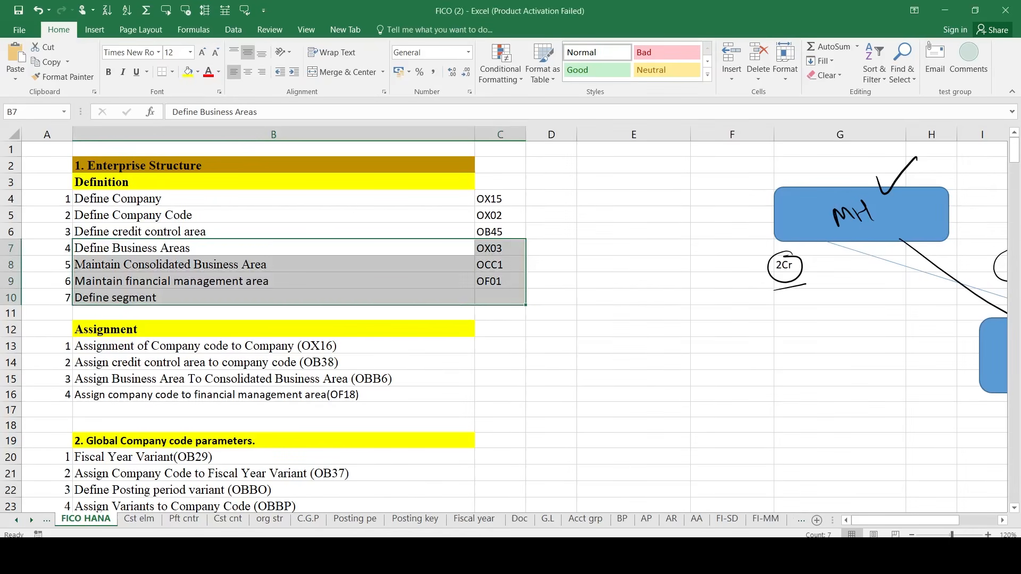
- Highlight the Definition steps for company, company code, credit control area and business areas, with their transaction codes
click(303, 206)
key(shift+Down)
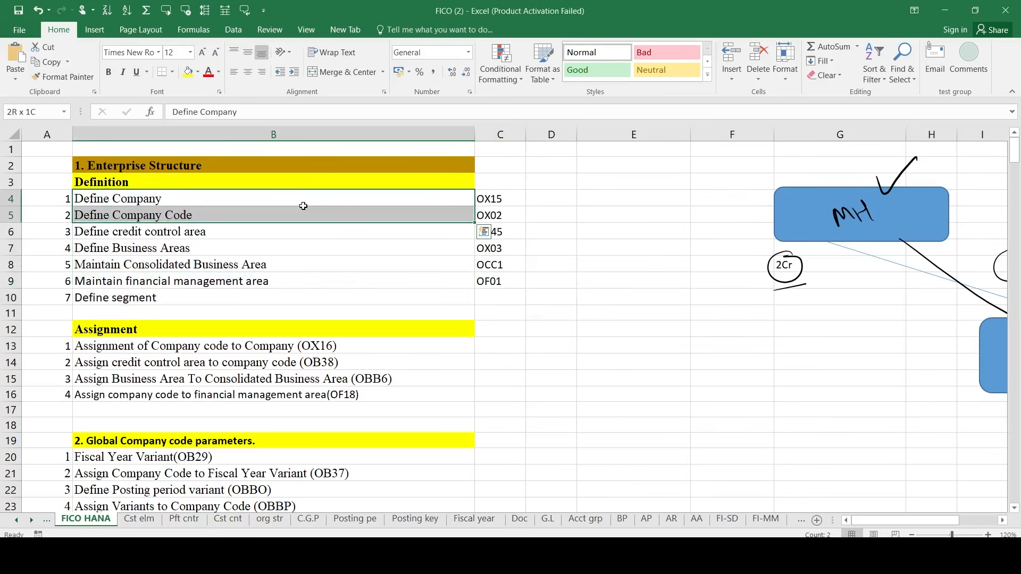
key(shift+Down)
key(shift+Right)
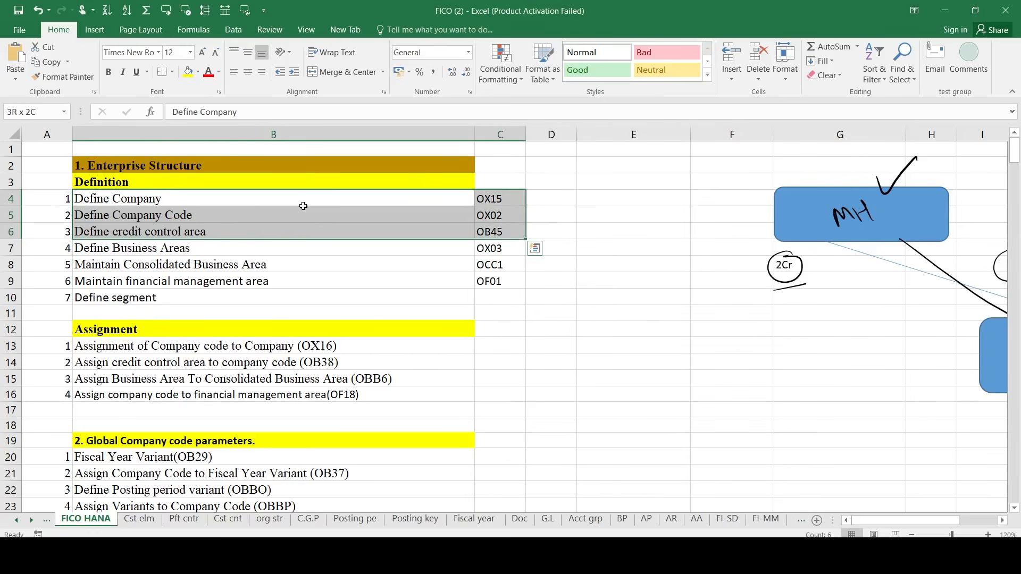
key(Down)
key(Down)
key(Down)
key(shift+Right)
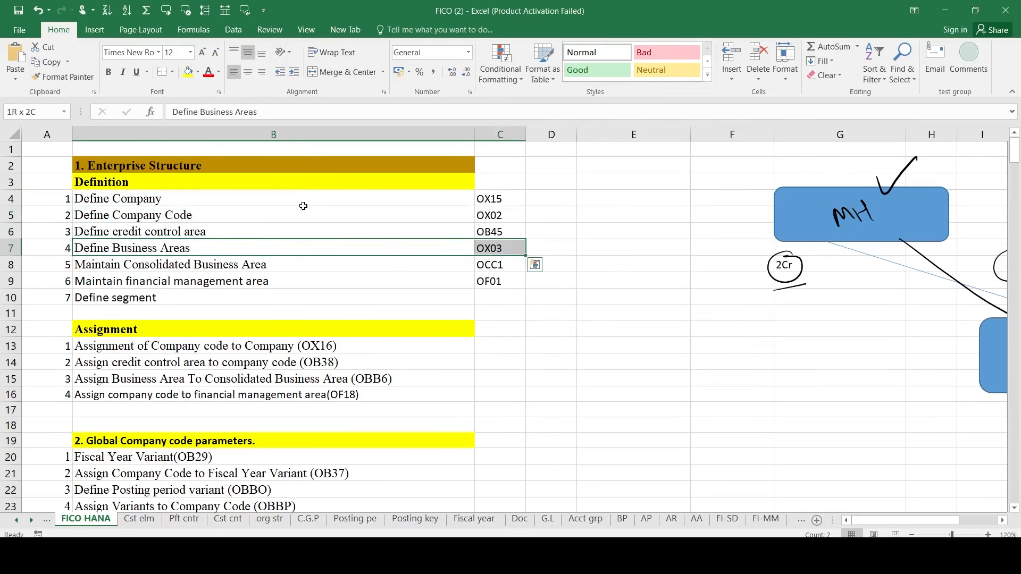
key(shift+Left)
key(Left)
key(shift+Right)
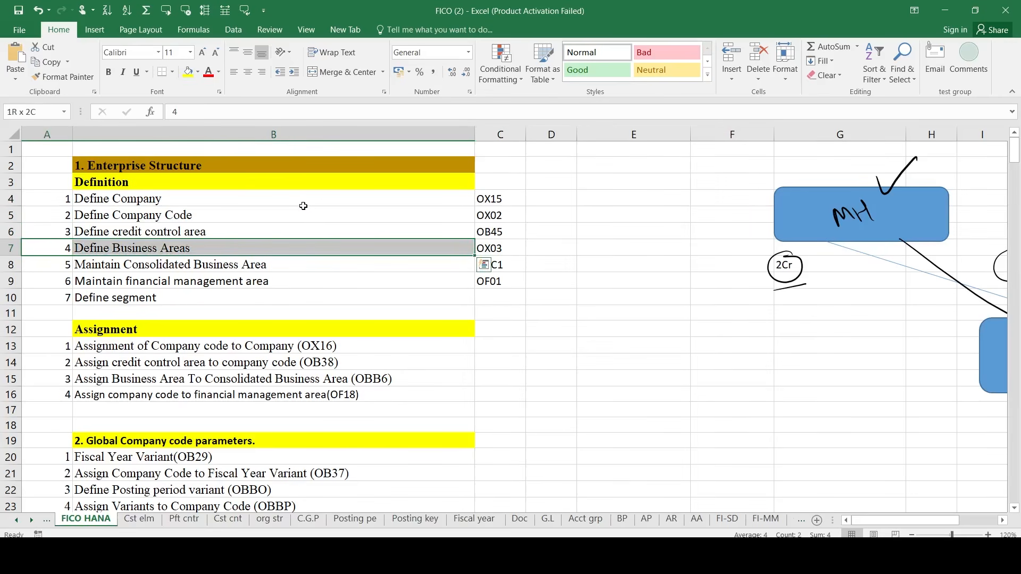
key(shift+Right)
key(shift+Down)
key(shift+Down)
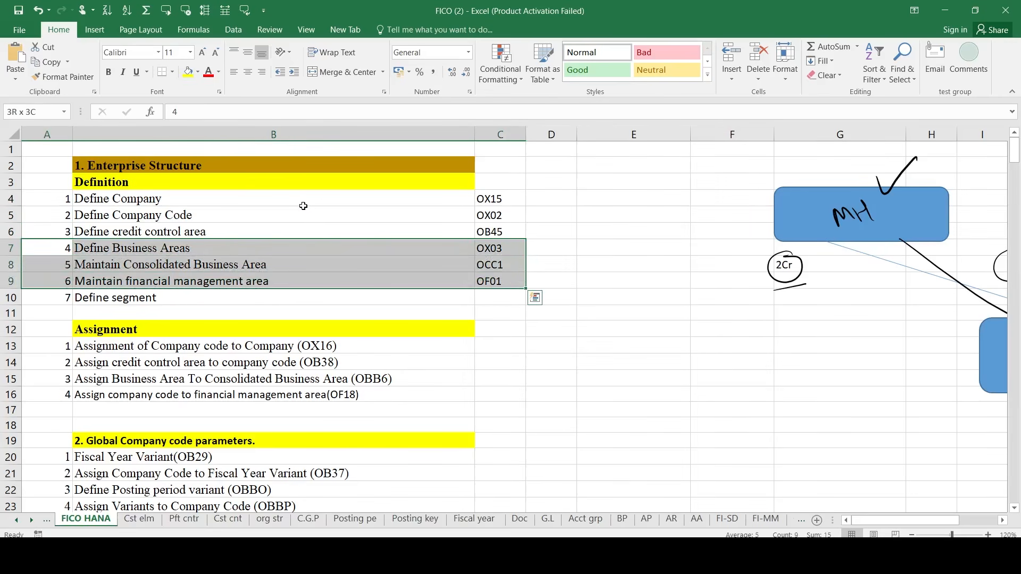
key(shift+Down)
- Highlight the first two Assignment steps in rows 13–14, then switch back to SAP
key(Down)
key(Down)
key(Down)
key(Down)
key(Down)
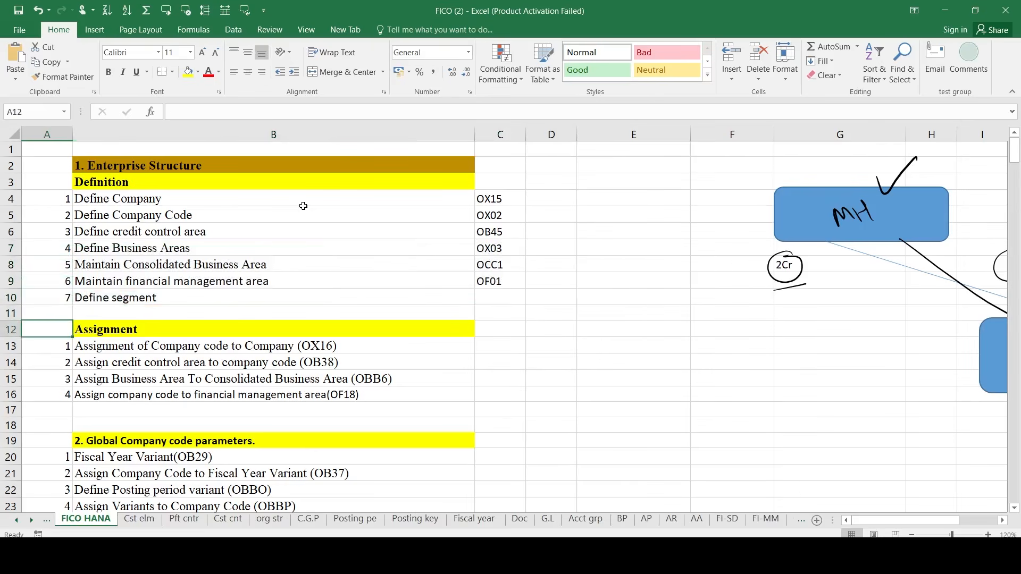
key(Down)
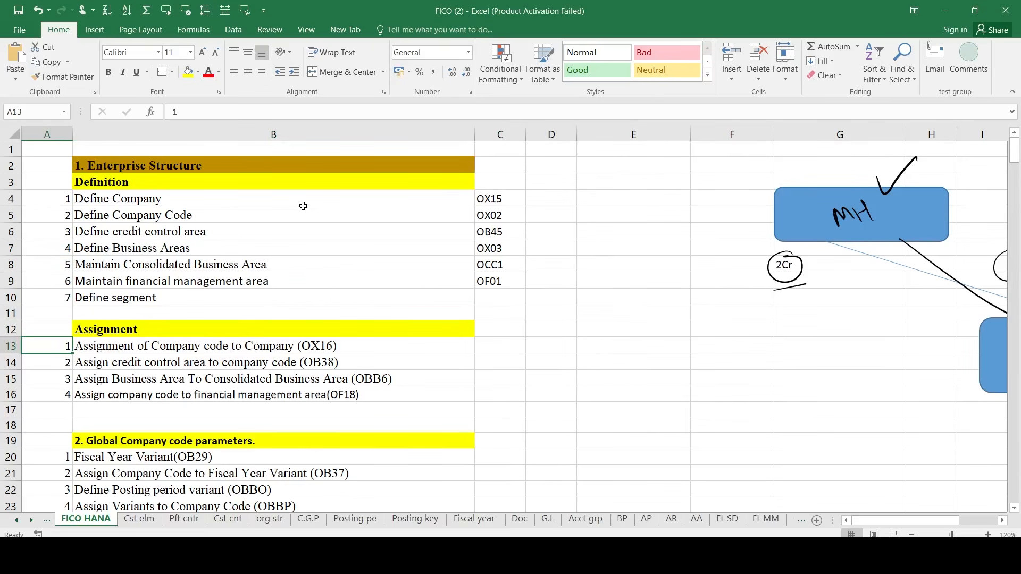
key(shift+Right)
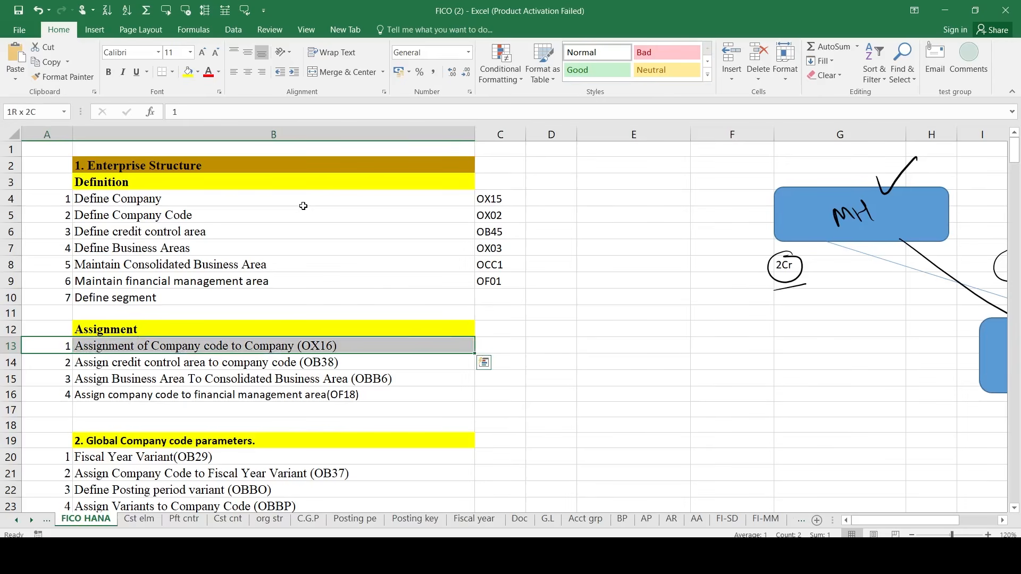
key(shift+Down)
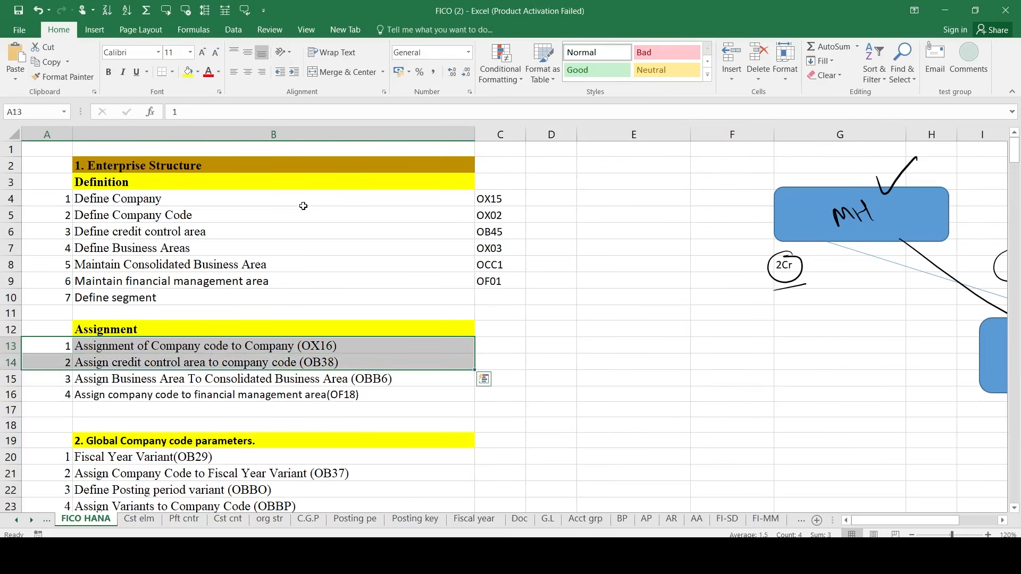
key(alt+Tab)
- Run Assignment > Financial Accounting > Assign company code to company from the IMG tree
double_click(138, 225)
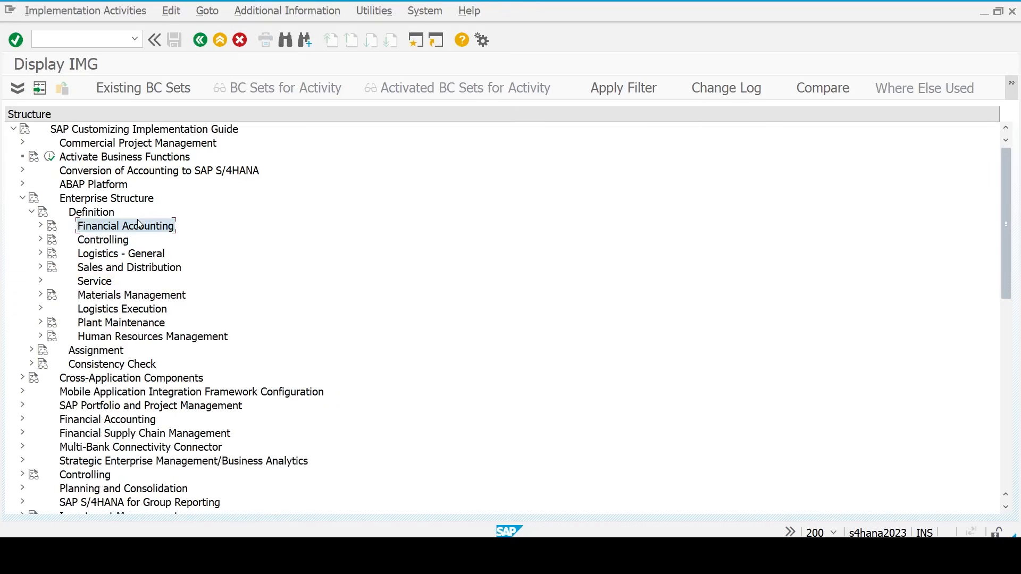
key(Left)
key(Left)
key(Down)
key(Right)
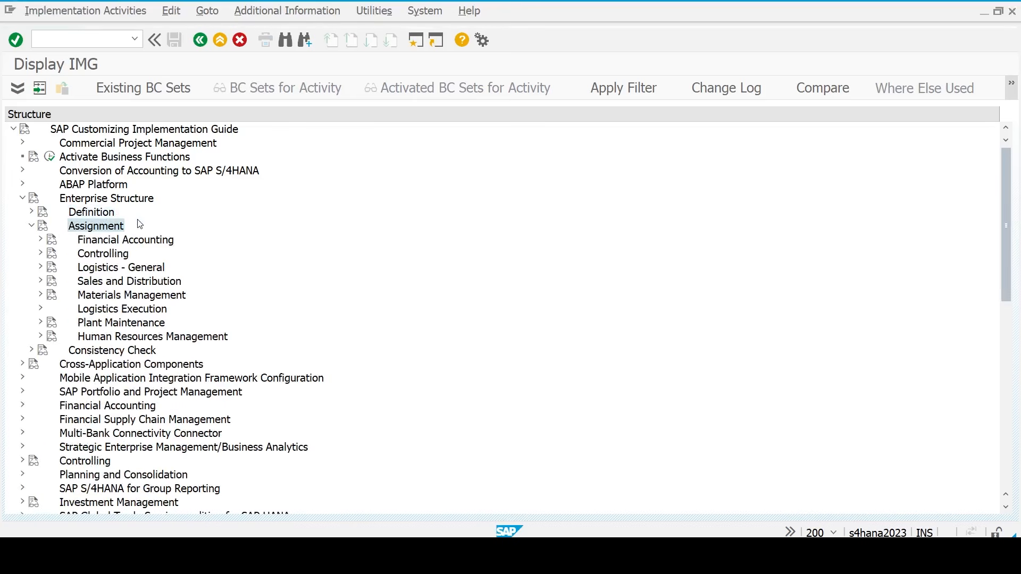
key(Down)
key(Right)
key(Down)
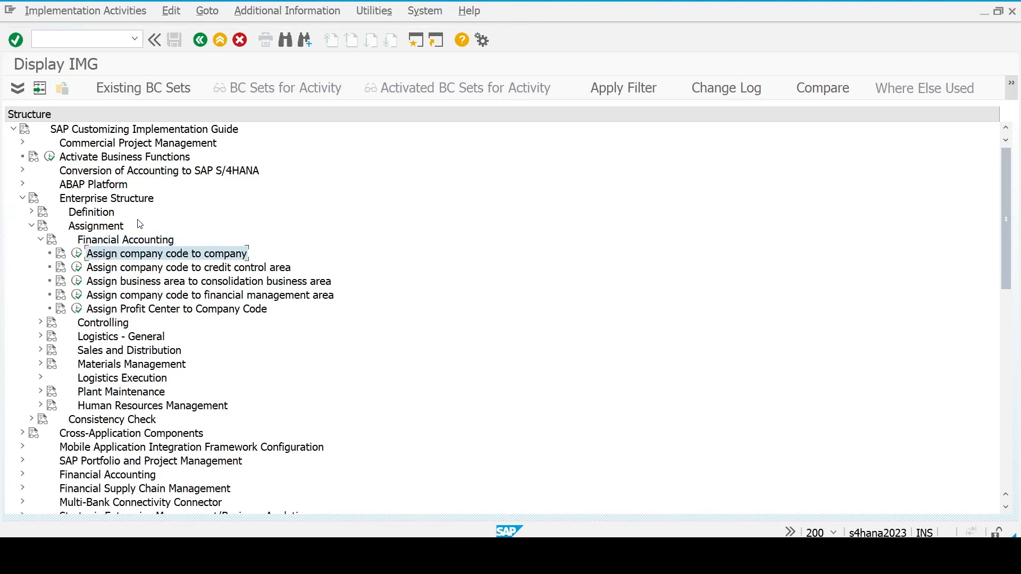
click(78, 254)
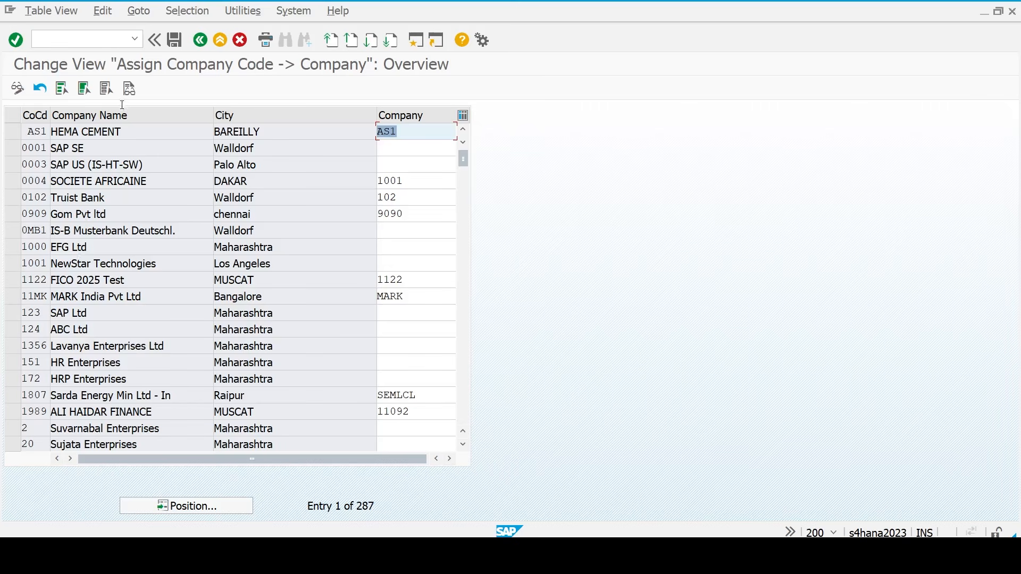
- Position to company code TM23, assign it to company TM23, save and go back
click(191, 507)
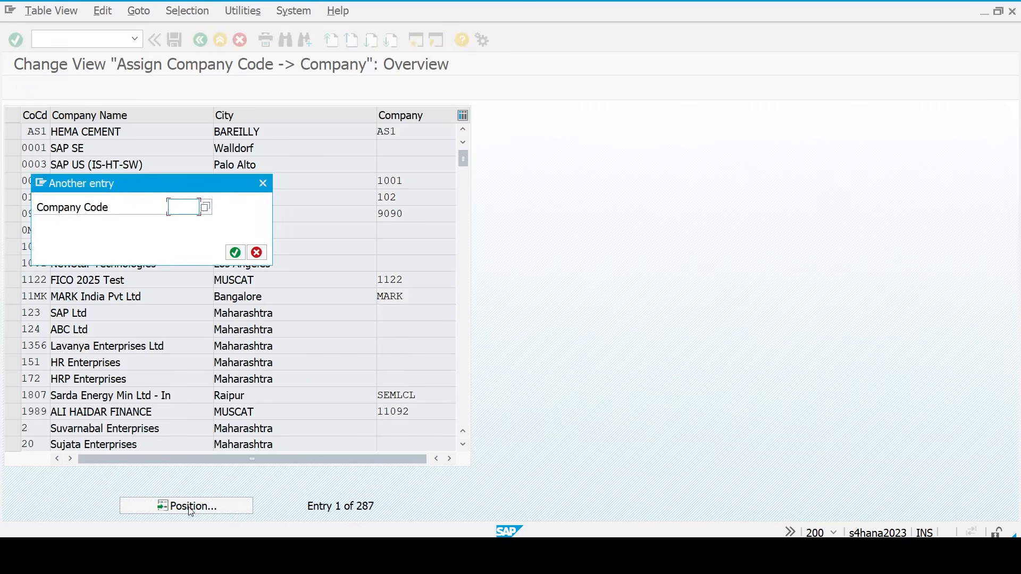
text(tm23)
key(Return)
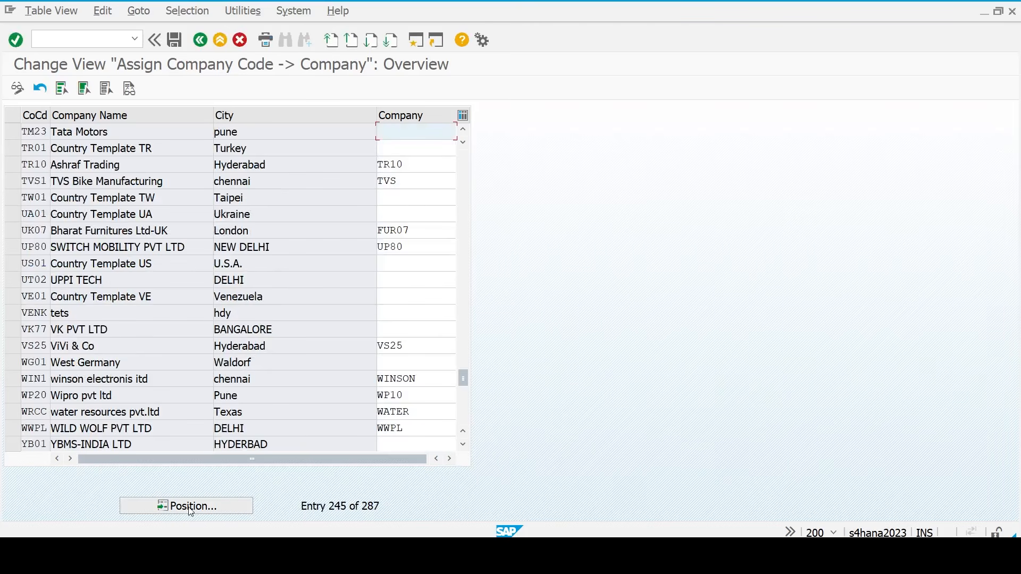
text(tm23)
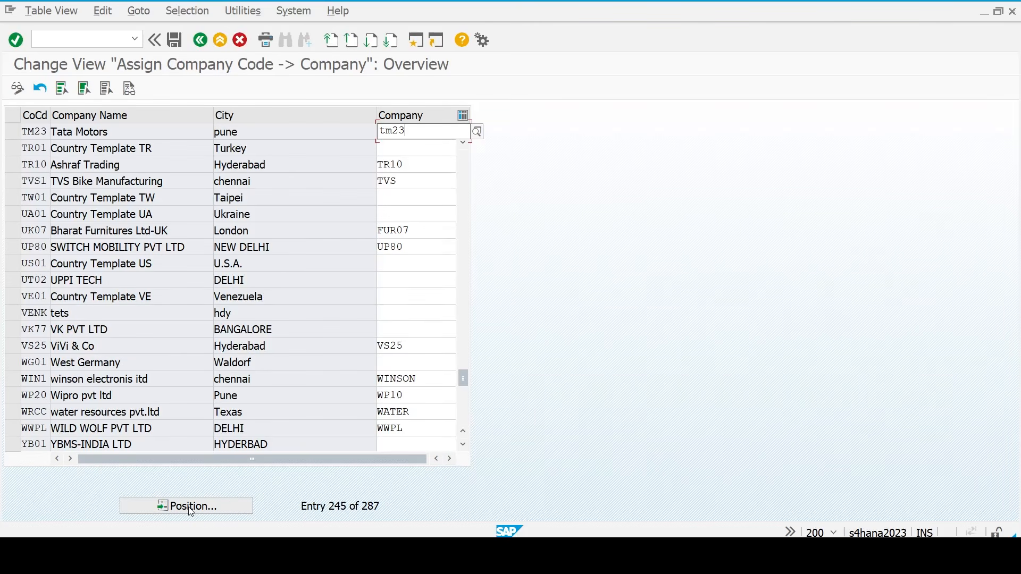
key(Return)
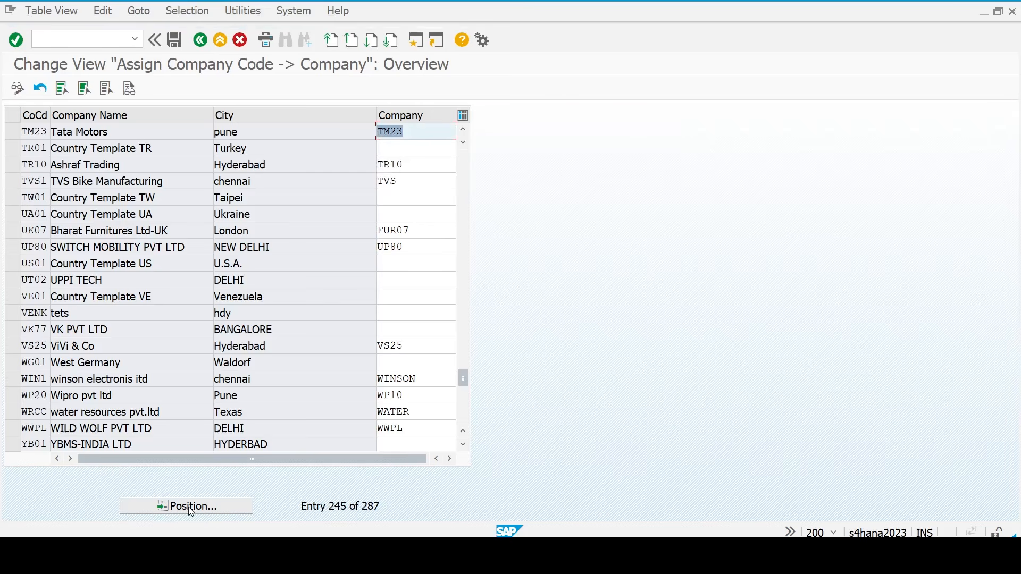
key(Return)
key(F3)
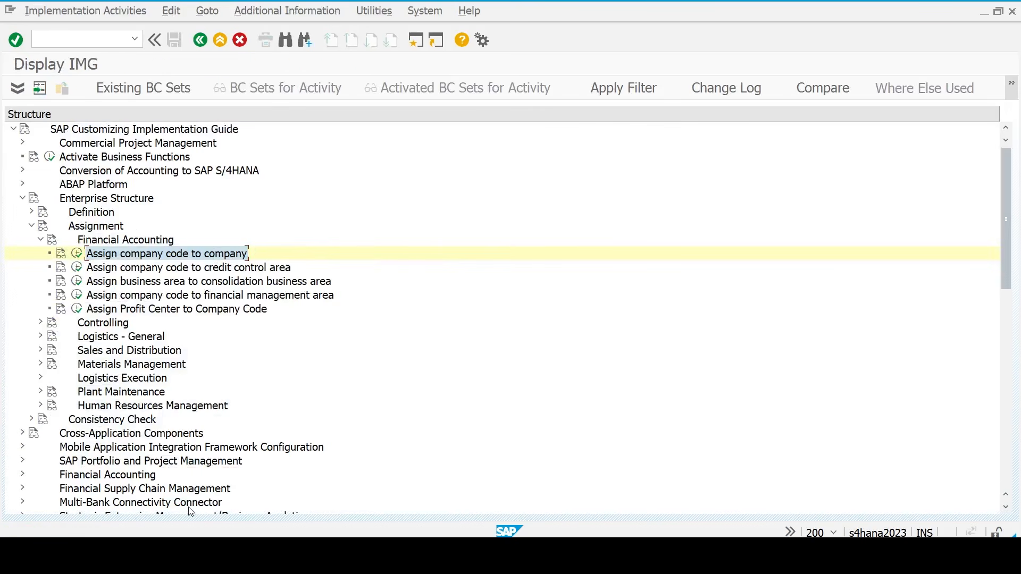
- In Assign company code to credit control area, give TM23 credit control area TM23 and save under the request
click(77, 267)
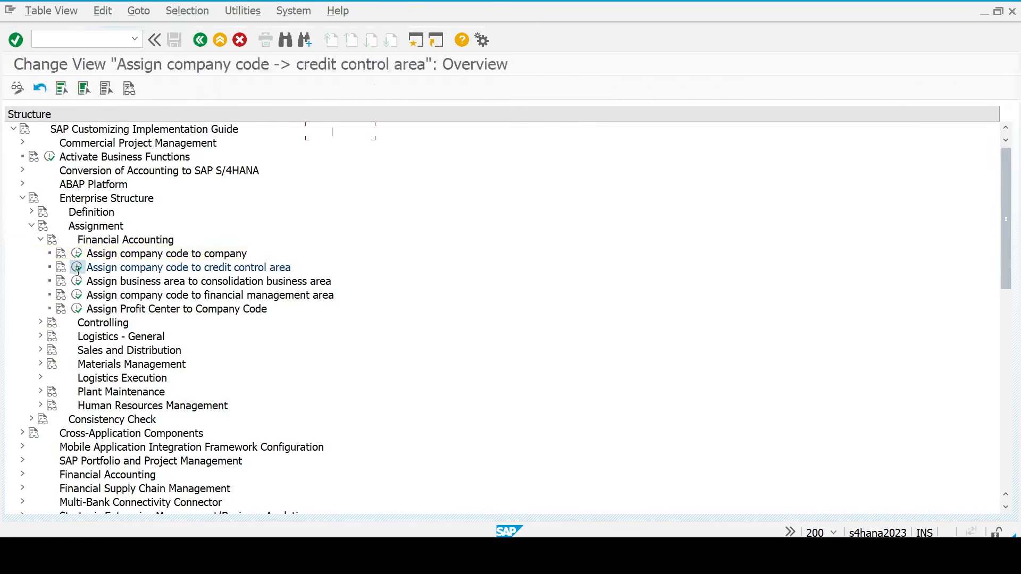
click(181, 508)
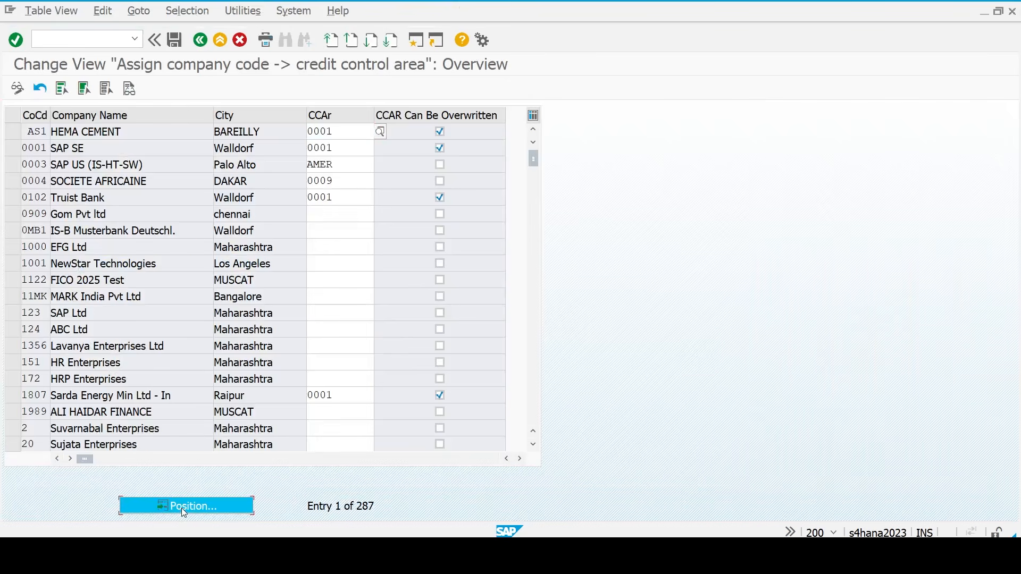
text(tm23)
key(Return)
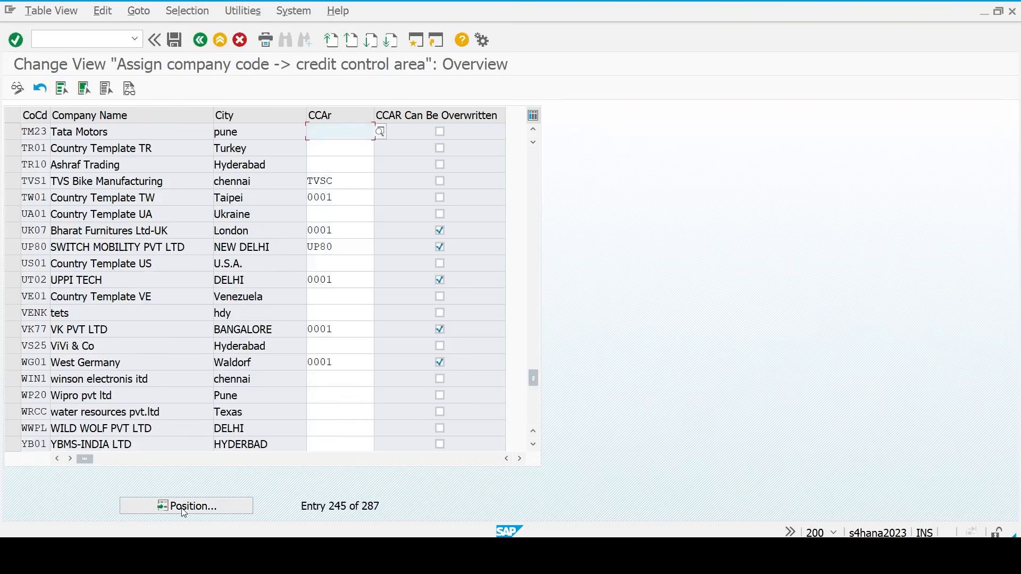
text(tm23)
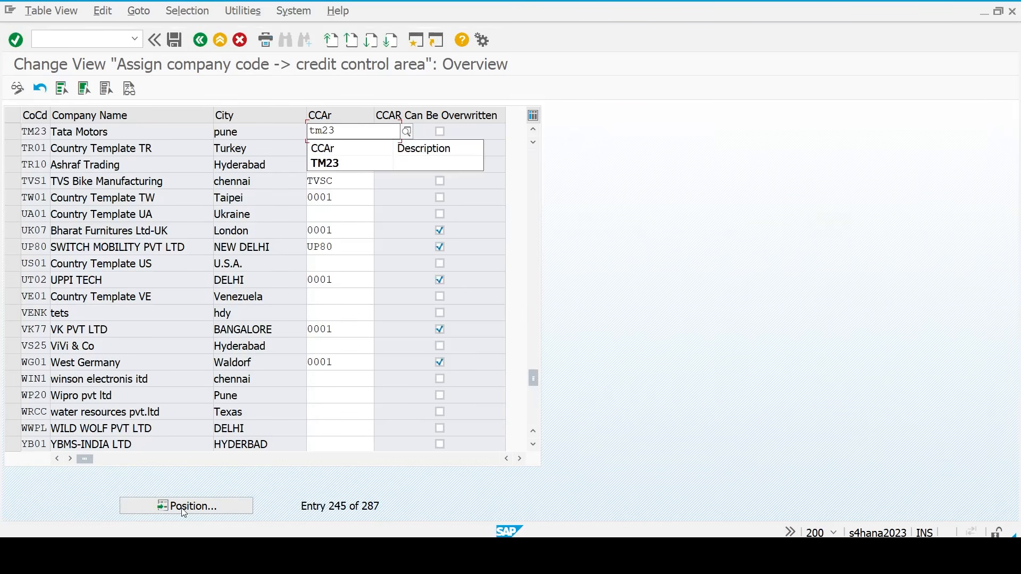
key(Return)
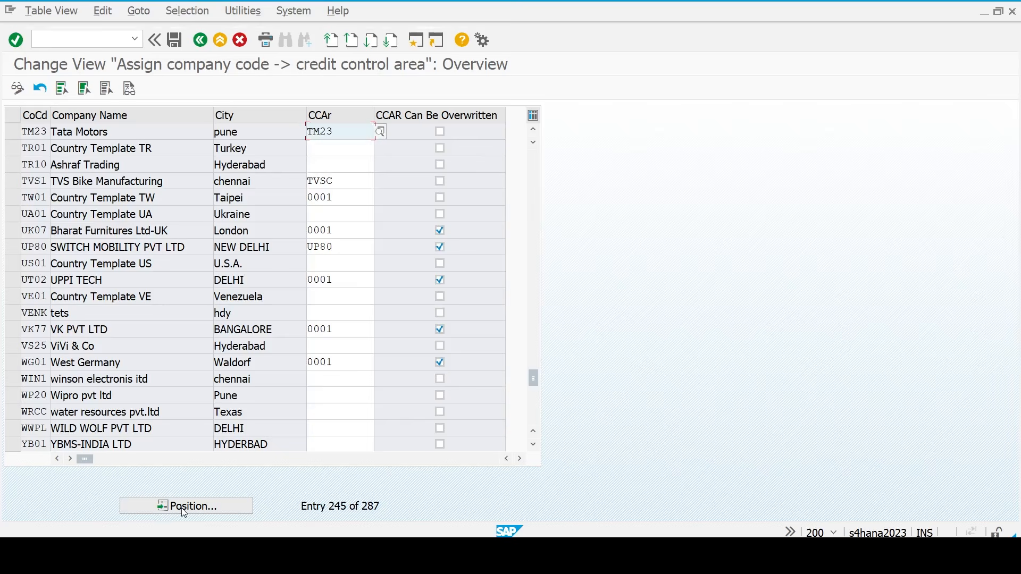
key(ctrl+s)
key(Return)
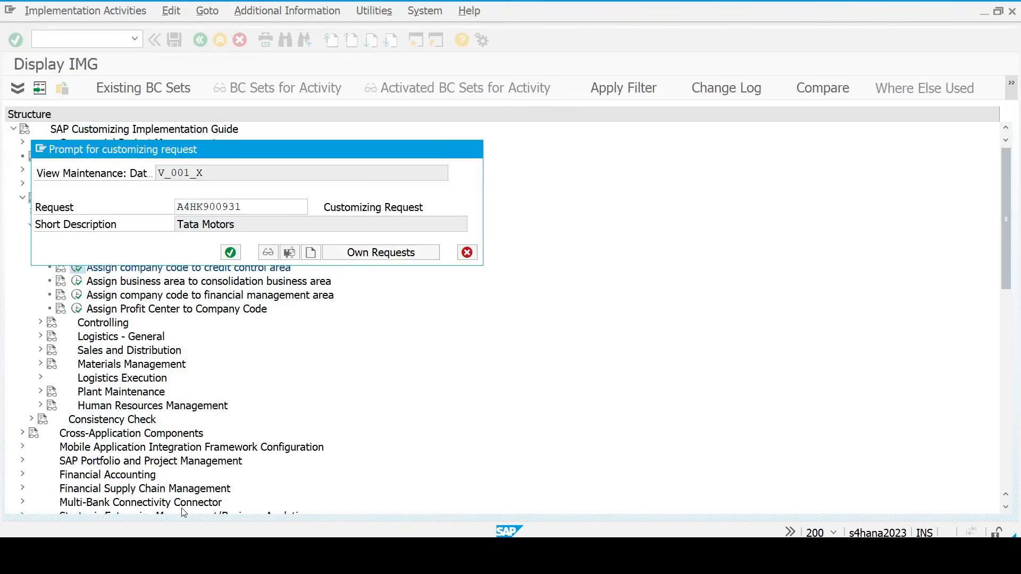
key(F3)
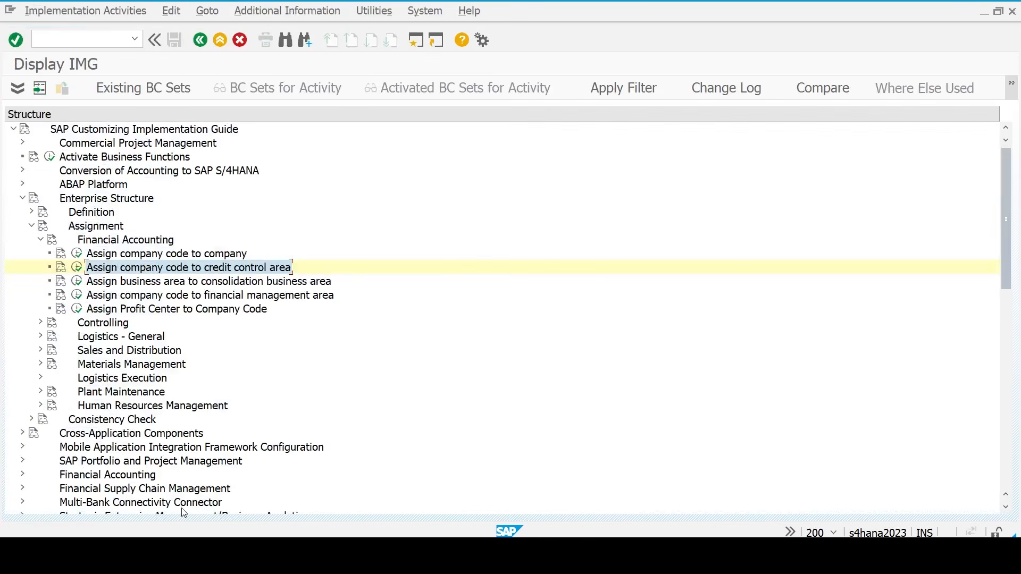
key(alt+Tab)
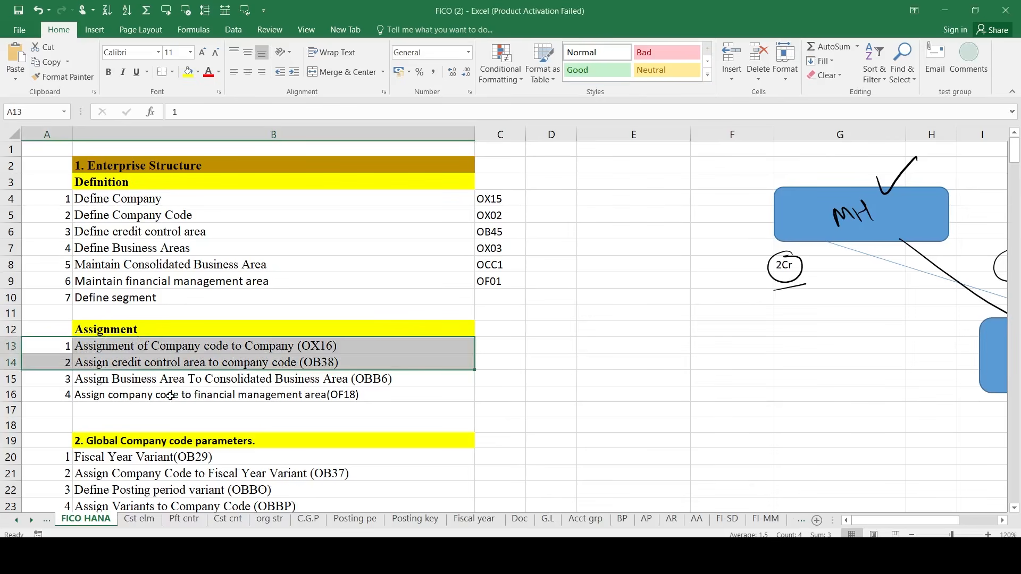
- Highlight the financial management area assignment and the Fiscal Year Variant steps in the checklist
click(198, 396)
scroll(207, 186, down, 2)
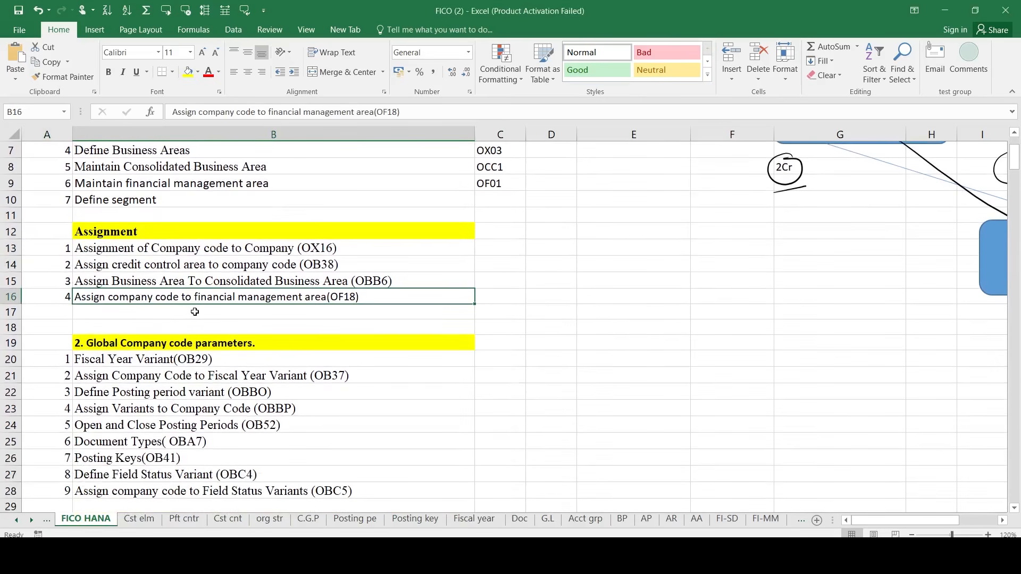
scroll(206, 186, down, 2)
click(56, 294)
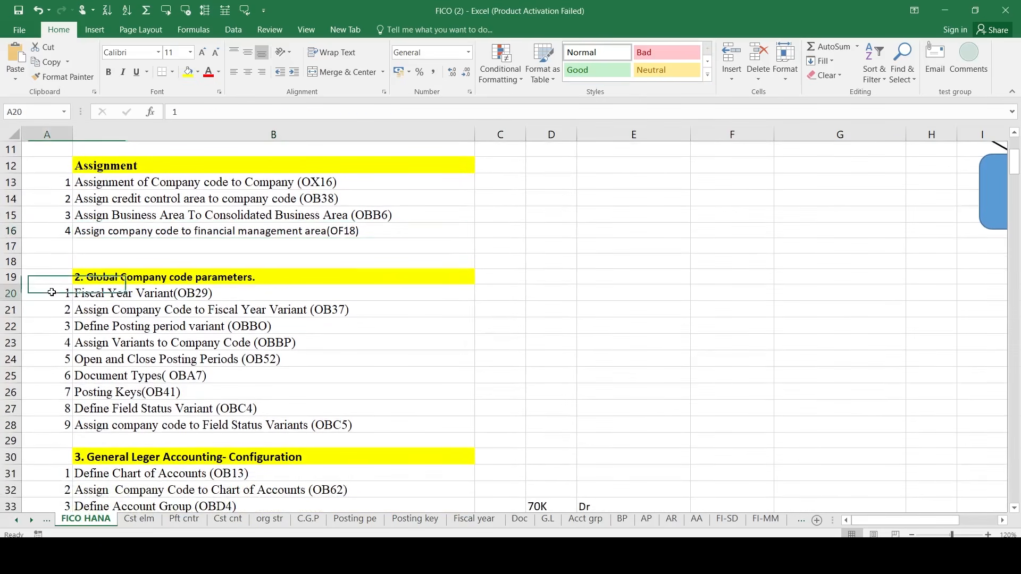
key(shift+Right)
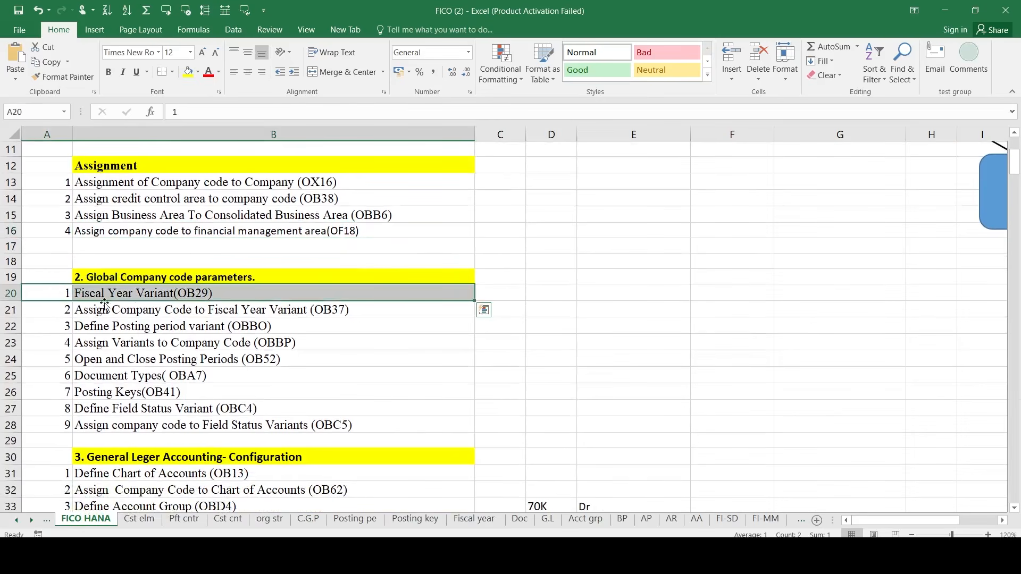
- On the Fiscal year sheet, delete the -01 ink note and the stroke near Year Shift
click(475, 519)
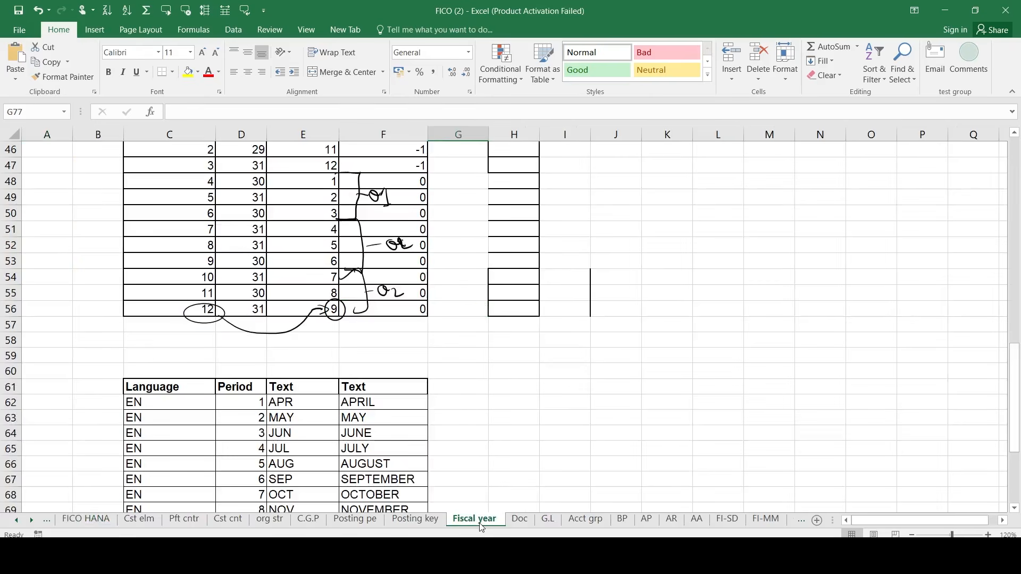
scroll(448, 294, up, 2)
click(373, 288)
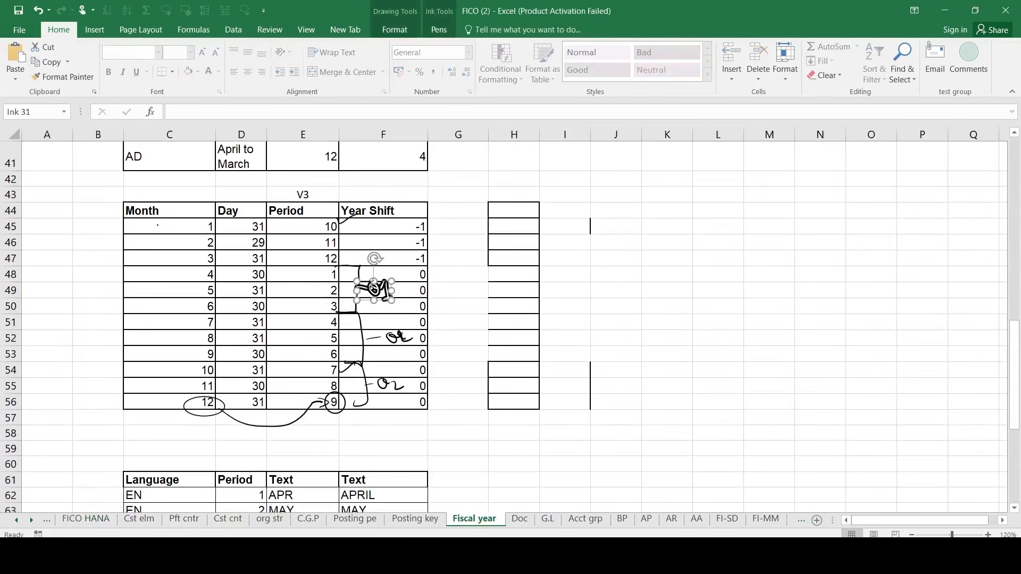
key(Delete)
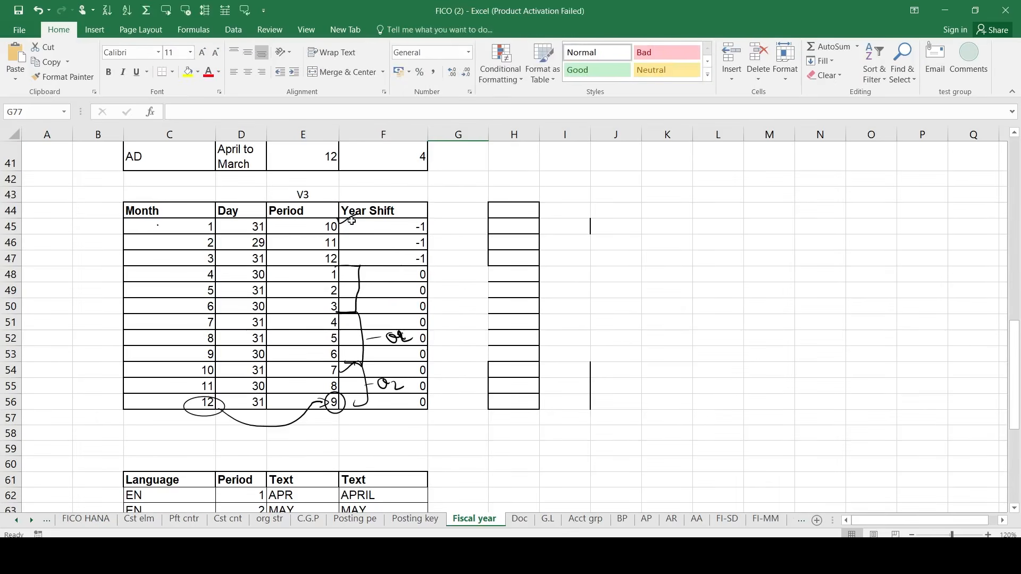
click(349, 220)
key(Delete)
click(356, 280)
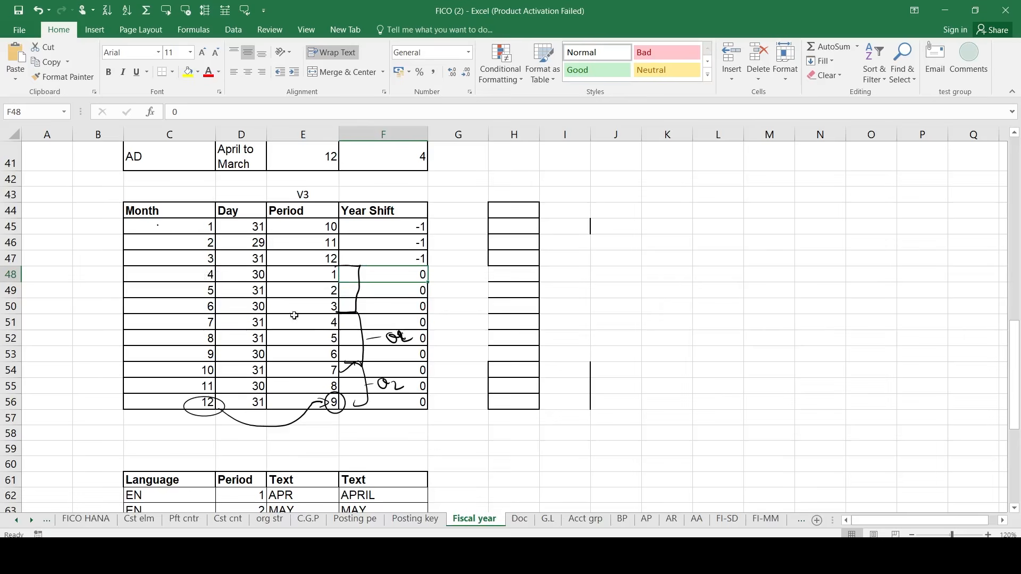
key(alt+Tab)
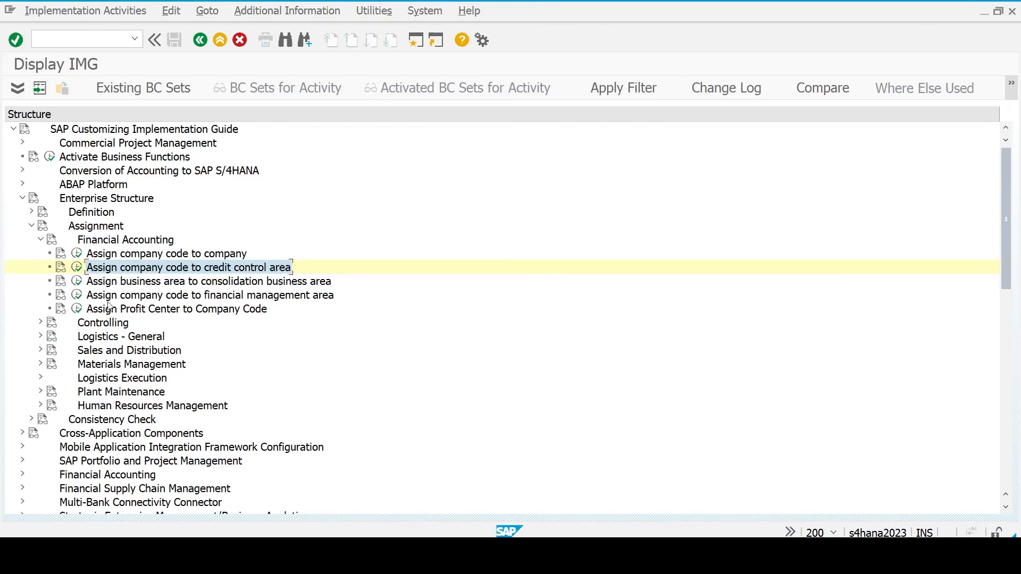
- Clear the saplogon.exe crash and Outlook dialogs without killing SAP, then bring Excel back
key(Left)
key(Left)
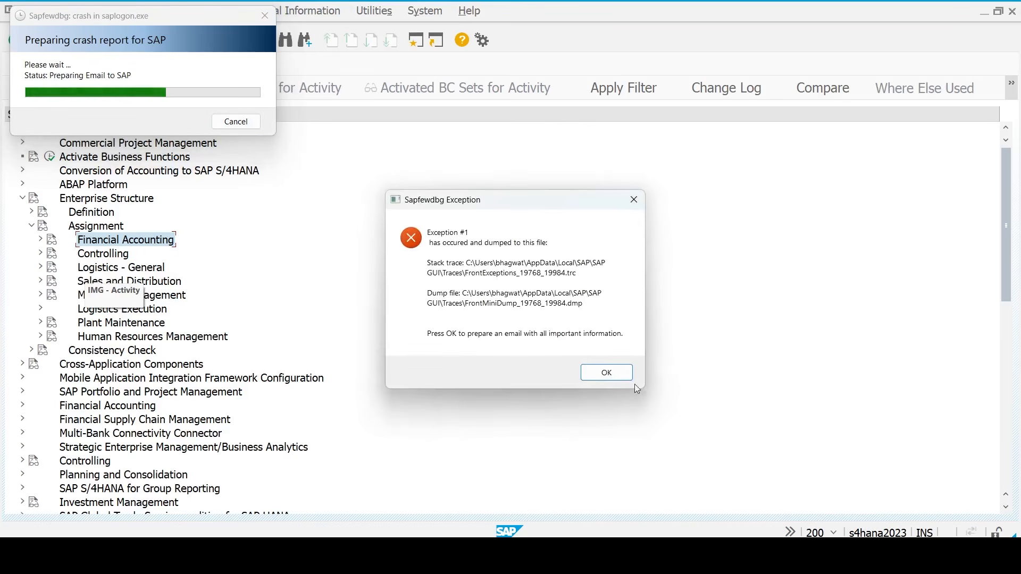
click(606, 369)
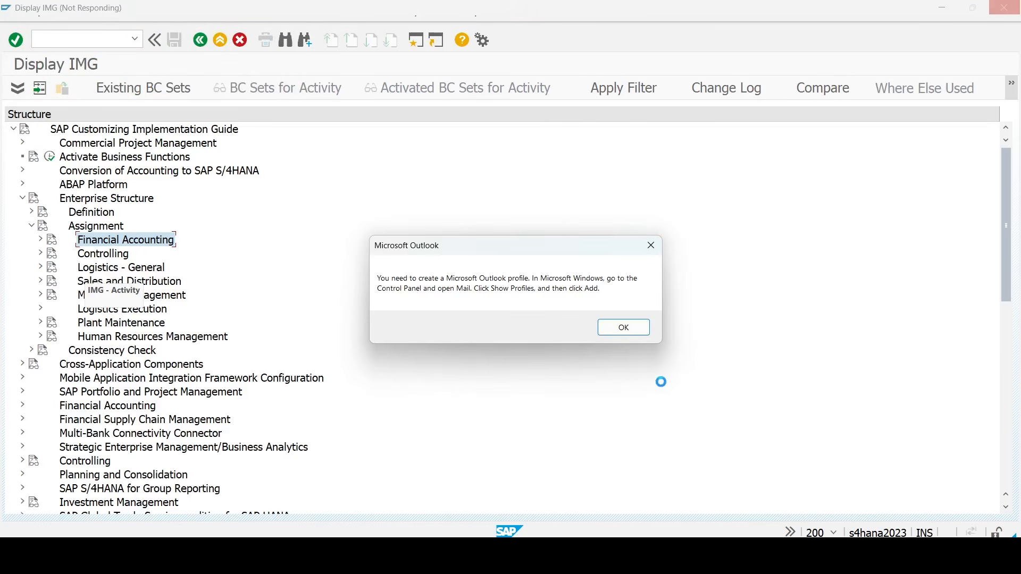
click(634, 334)
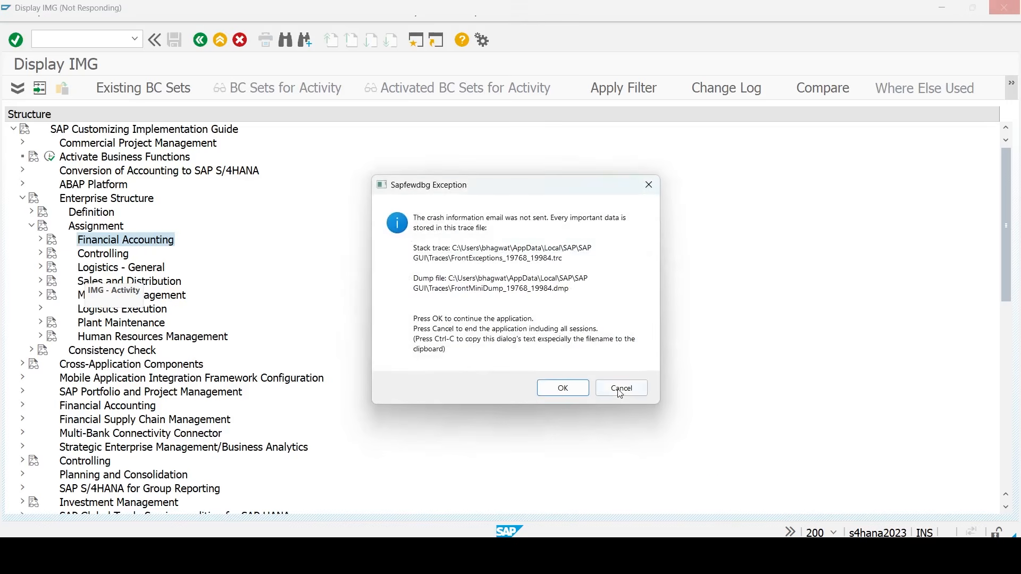
click(619, 388)
click(611, 333)
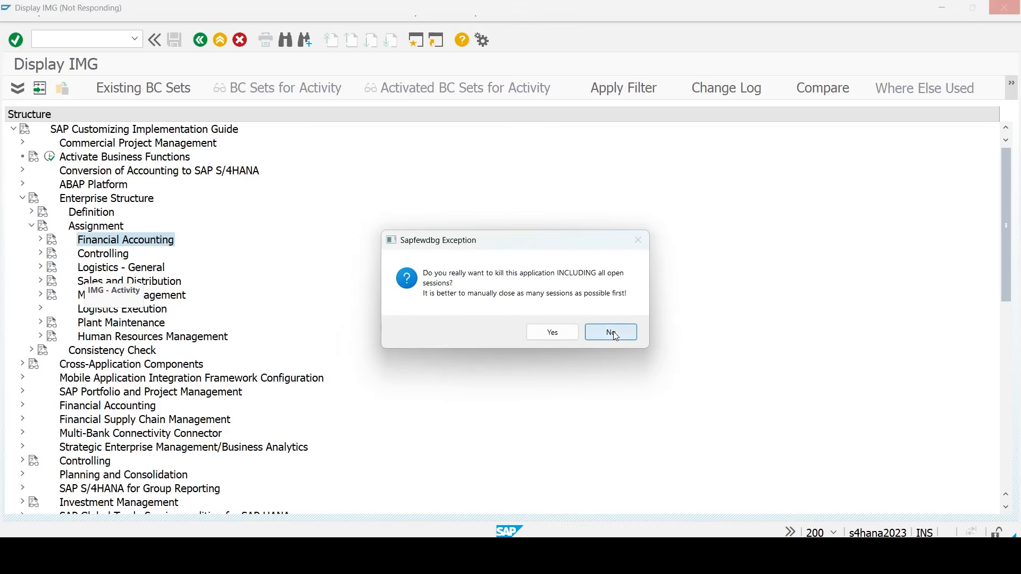
click(735, 556)
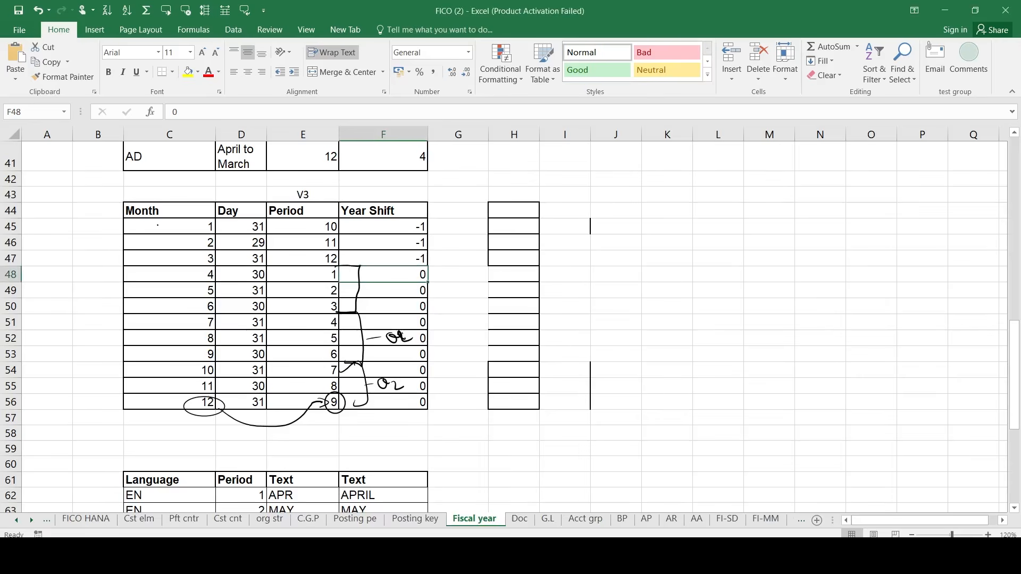
- Select the V3 = April to March fiscal year variant entry at C33 on the Fiscal year sheet
scroll(406, 320, up, 1)
scroll(405, 320, up, 4)
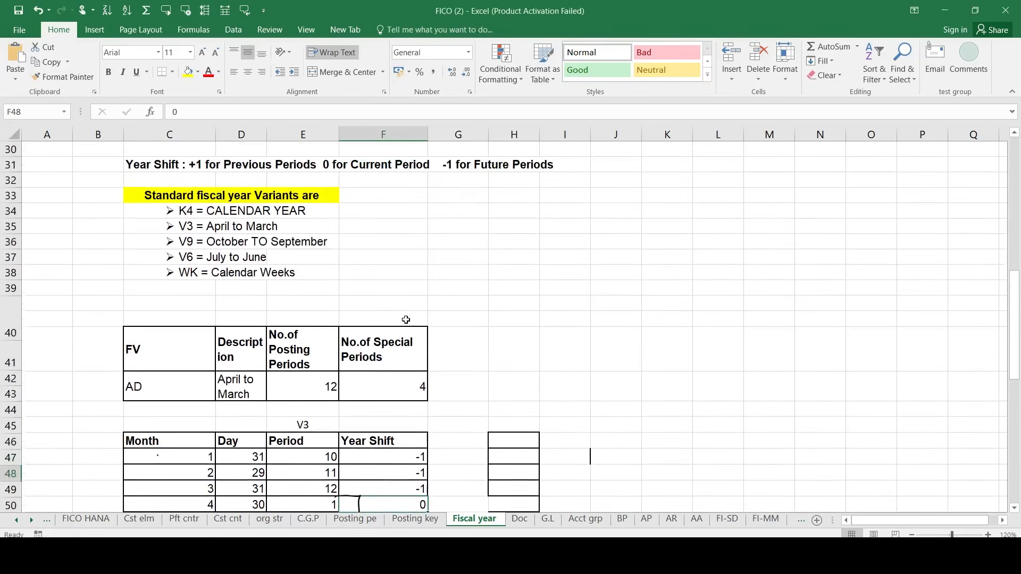
click(184, 226)
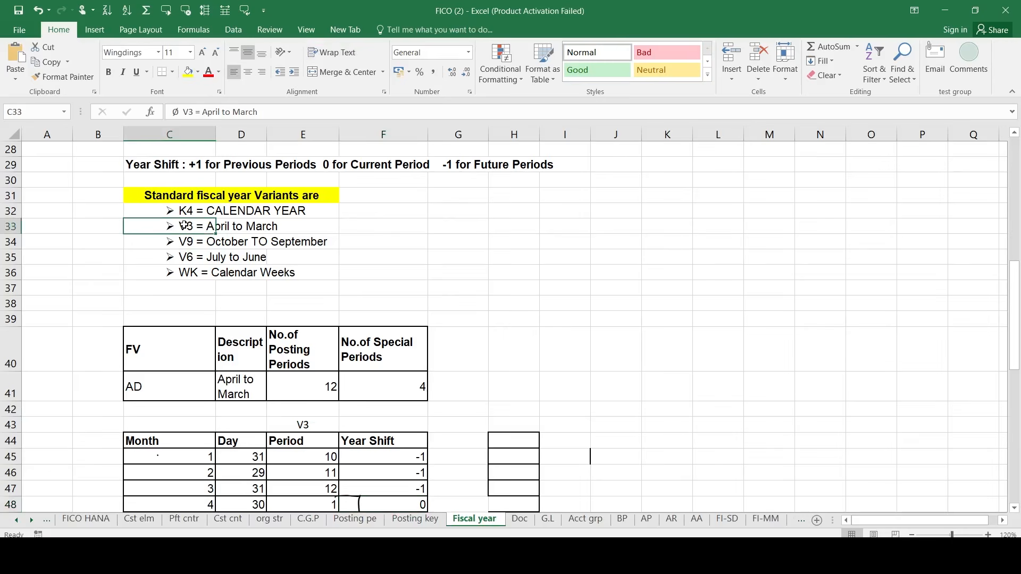
key(shift+Right)
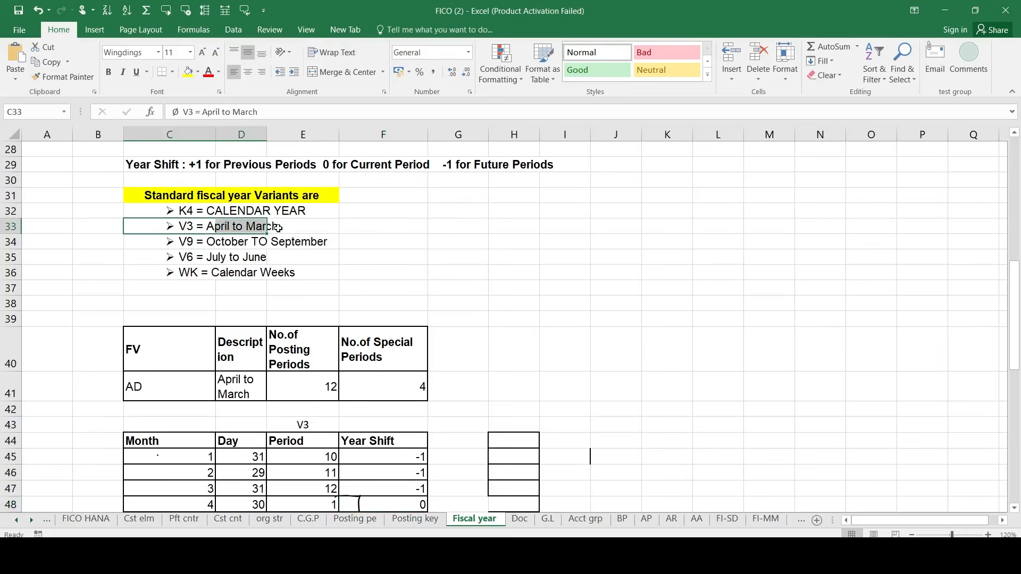
click(183, 231)
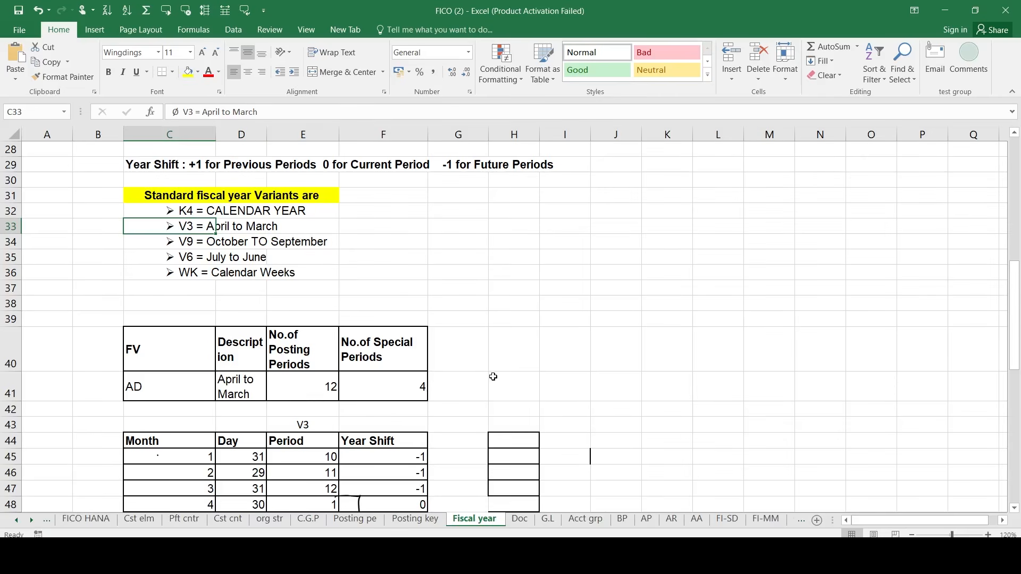
scroll(493, 377, down, 2)
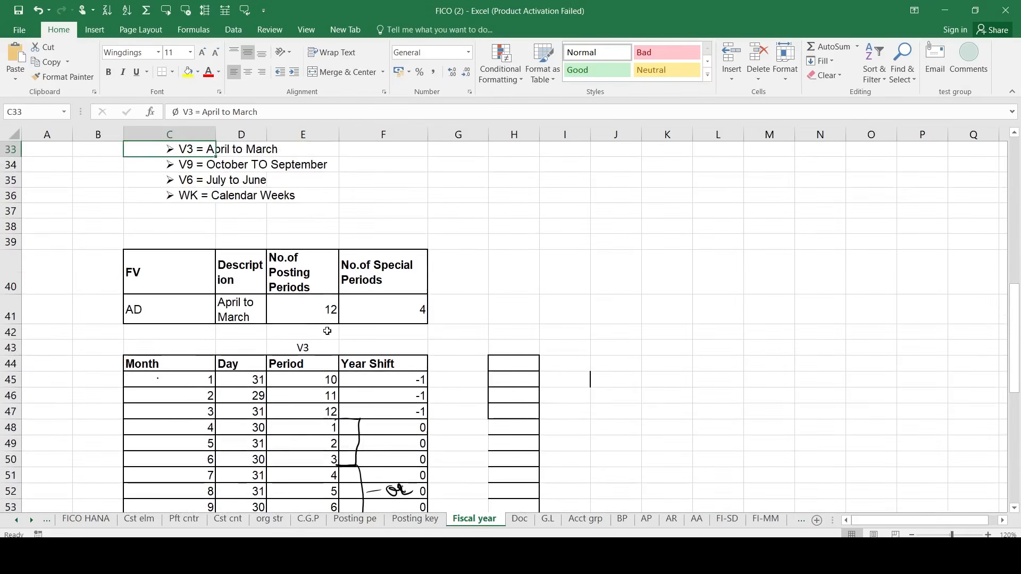
scroll(437, 428, down, 1)
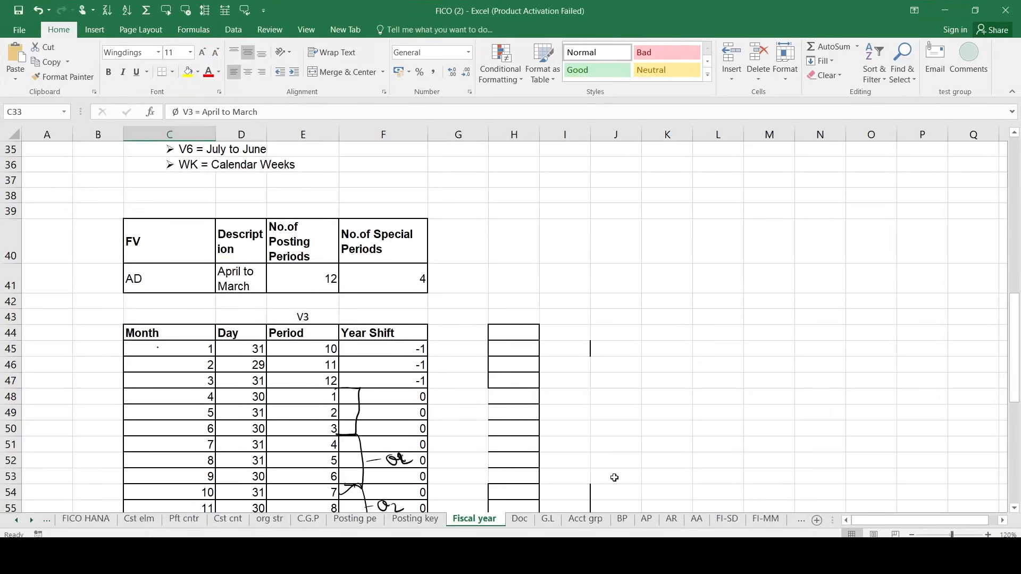
- Bring the Display IMG window forward and collapse the Assignment and Enterprise Structure branches
click(765, 556)
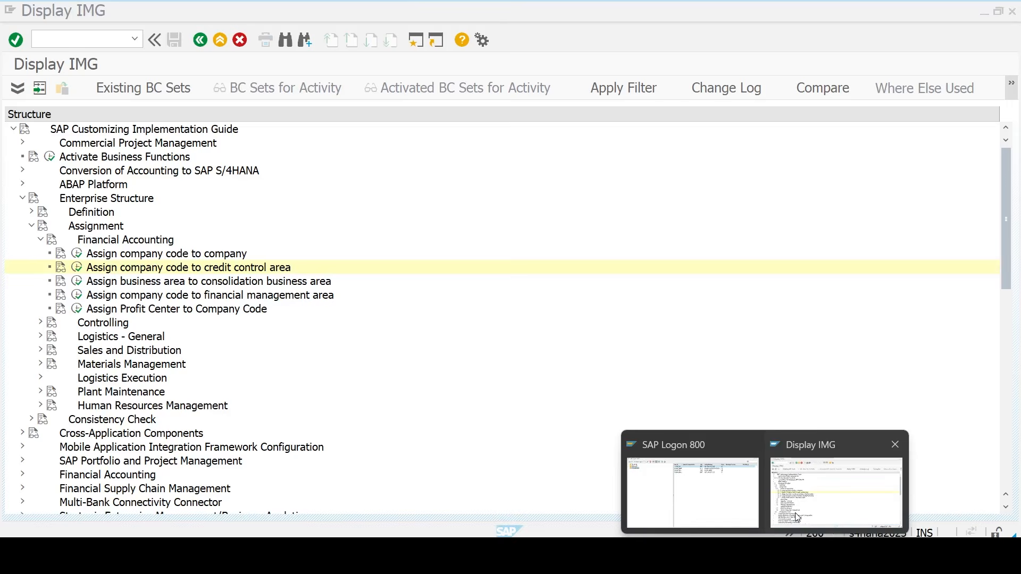
click(821, 489)
key(Left)
key(Left)
key(Left)
key(Left)
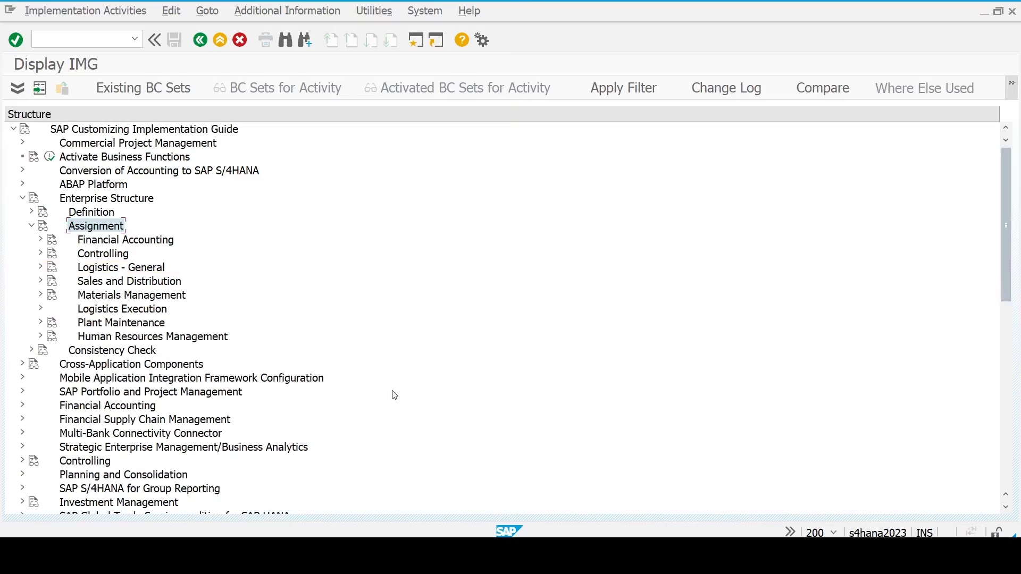
key(Left)
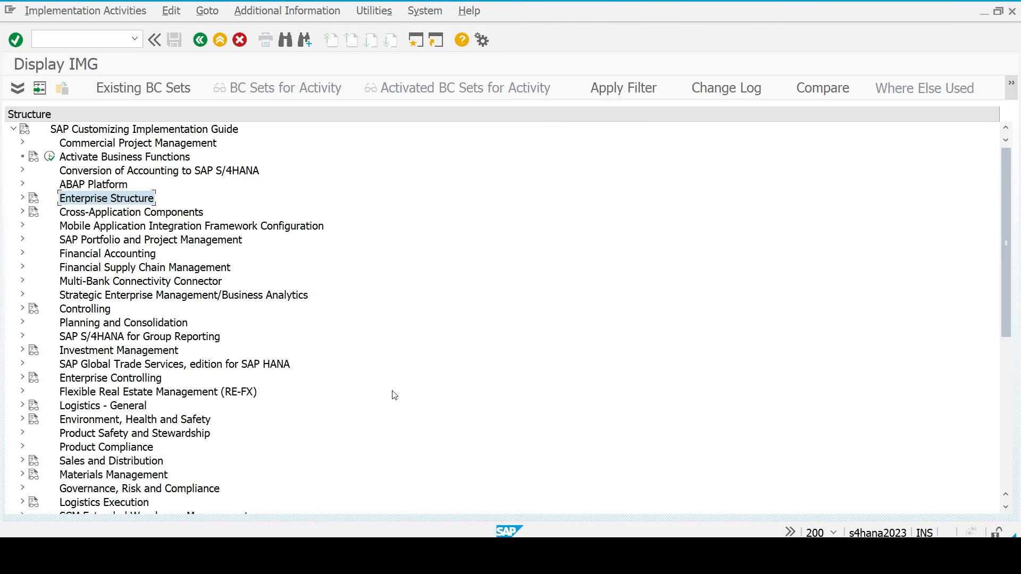
- Expand Financial Accounting Global Settings to Fiscal Year and Posting Periods and run Maintain Fiscal Year Variant
key(Down)
key(Down)
key(Down)
key(Down)
key(Down)
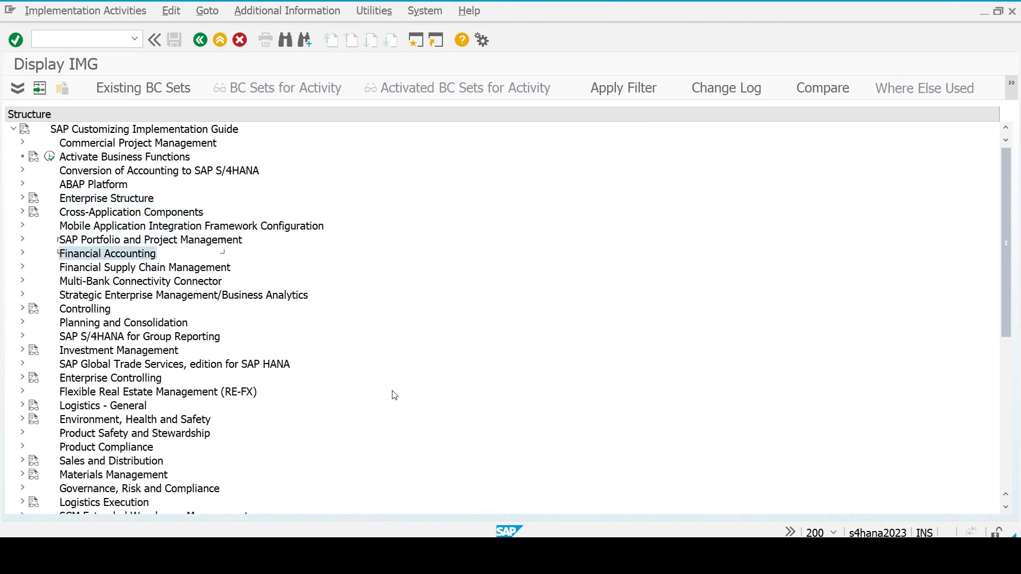
key(Up)
key(Down)
key(Right)
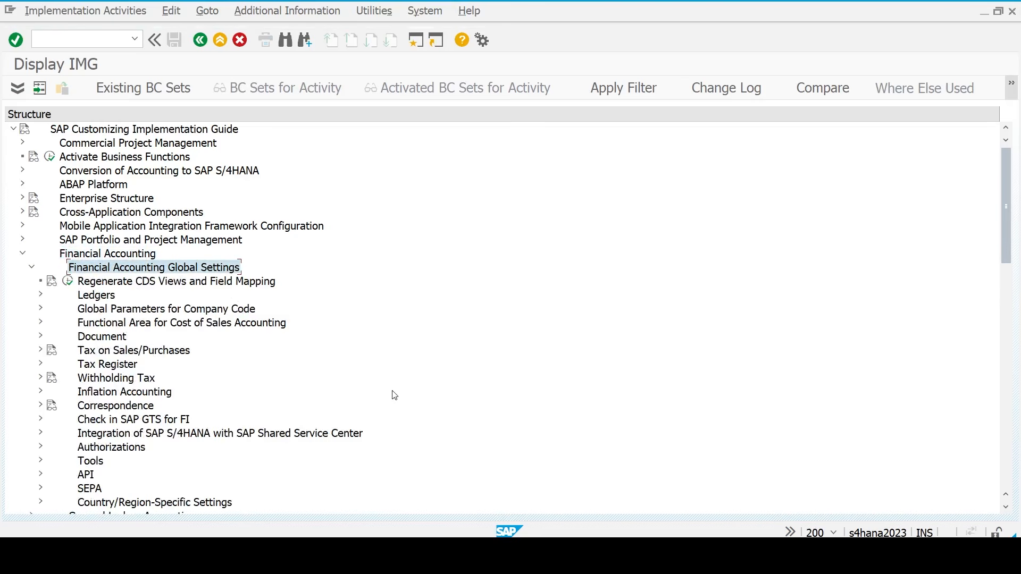
key(Down)
key(Down)
key(Right)
key(Down)
key(Down)
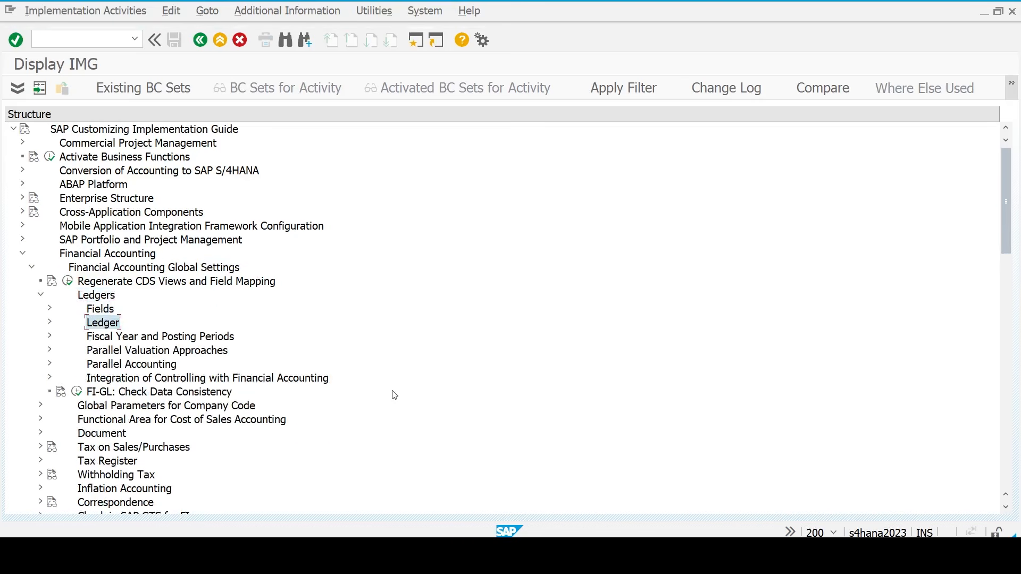
key(Down)
key(Right)
key(Down)
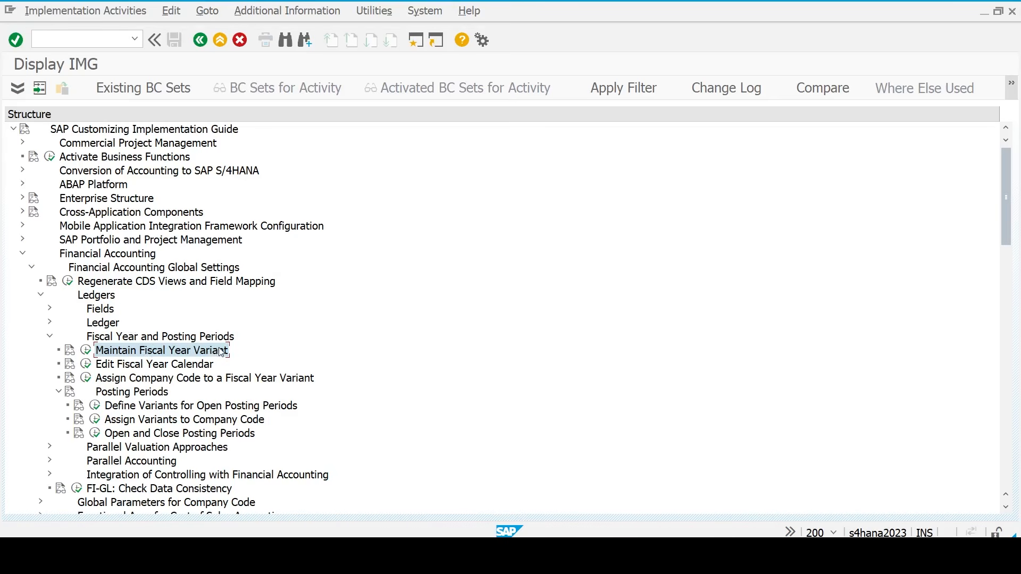
click(85, 353)
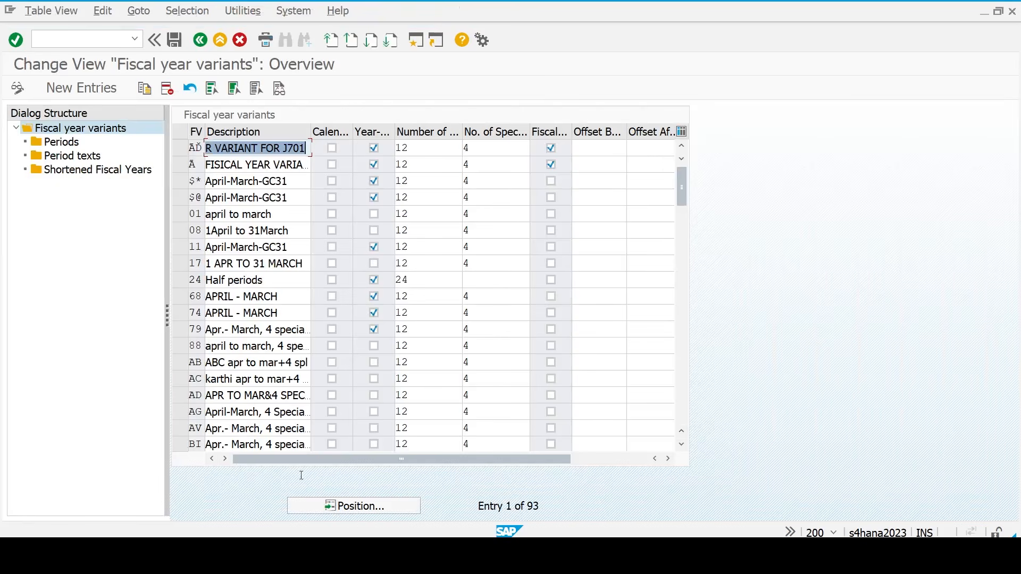
- Position the fiscal year variants table on variant V3
click(357, 506)
text(v3)
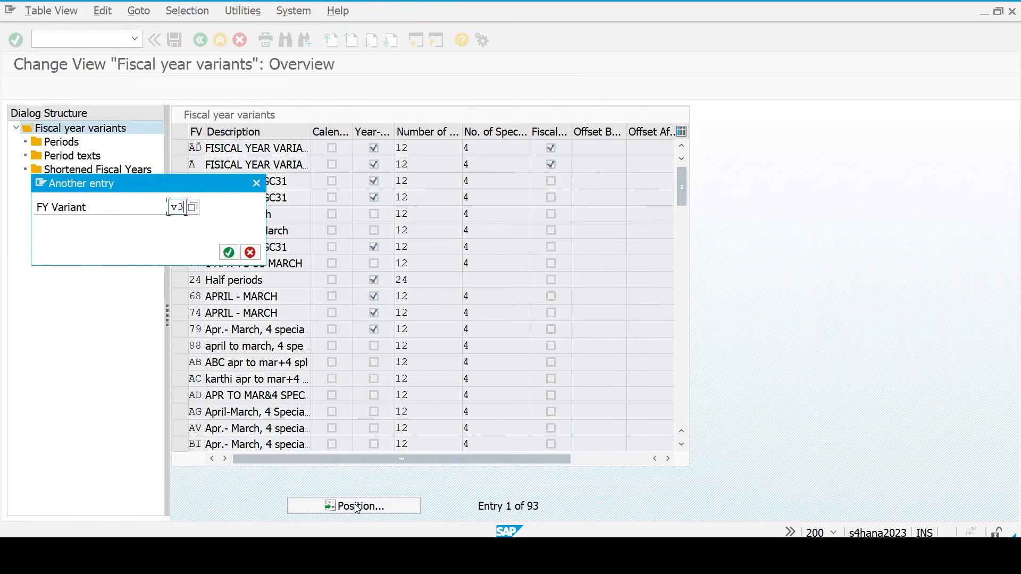
key(Return)
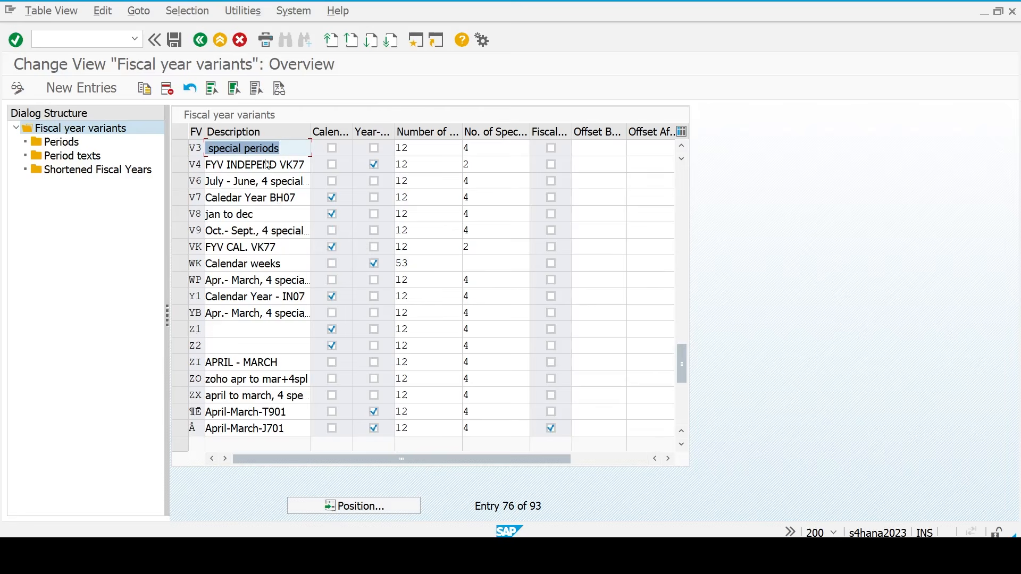
click(281, 148)
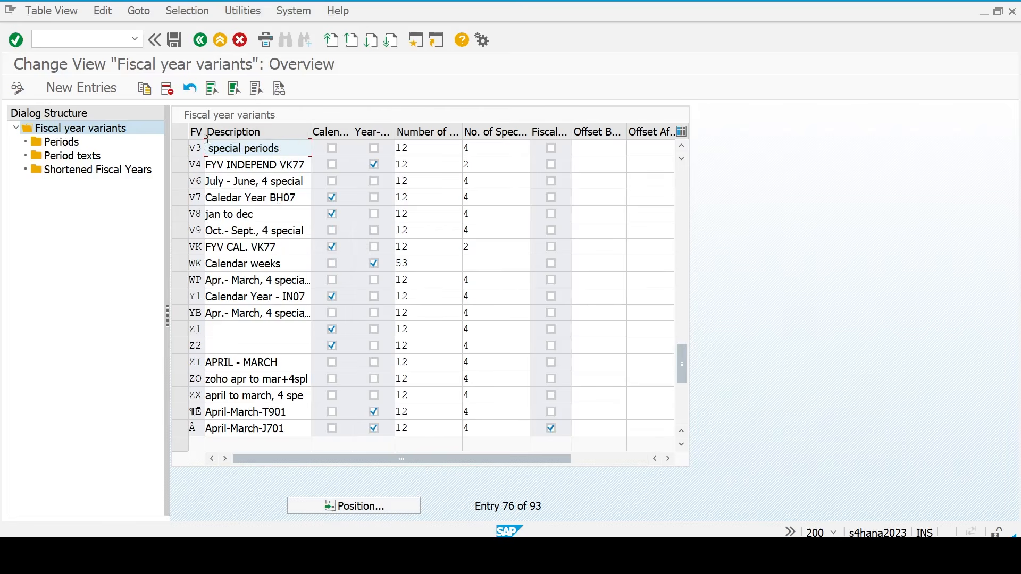
- Copy variant V3 to new key TX with all 44 dependent entries, then open TX's periods
click(188, 149)
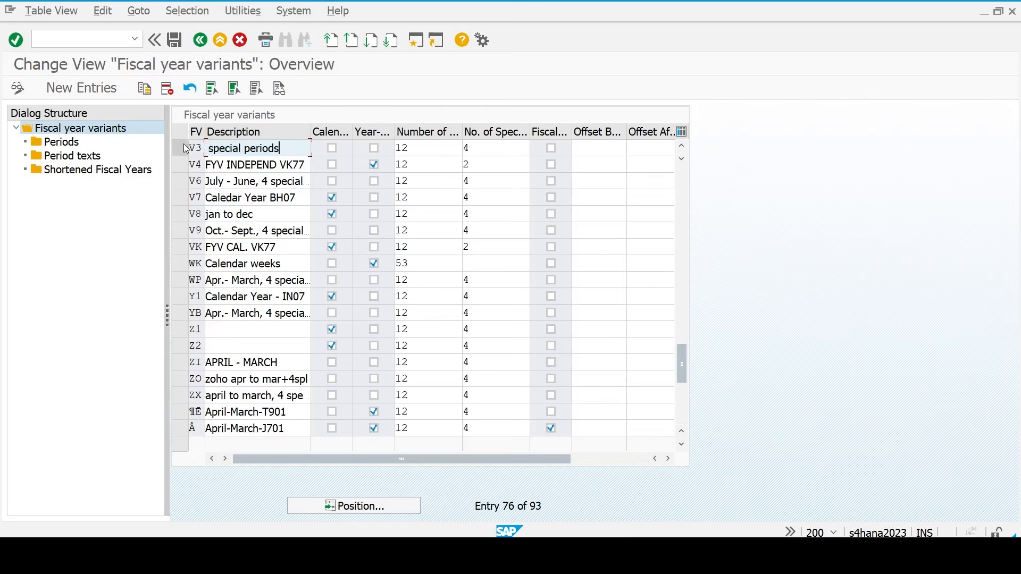
click(146, 90)
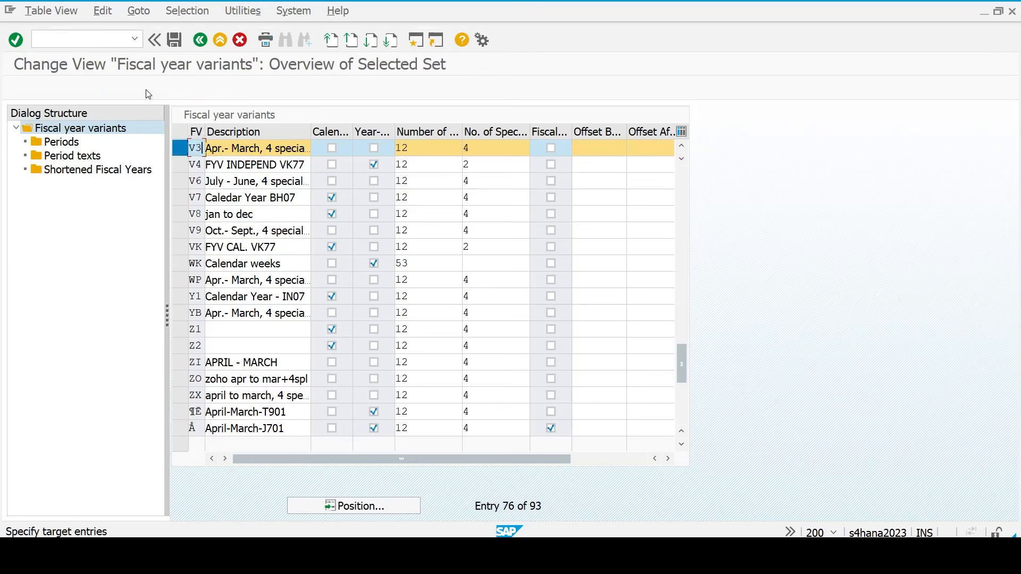
text(tv)
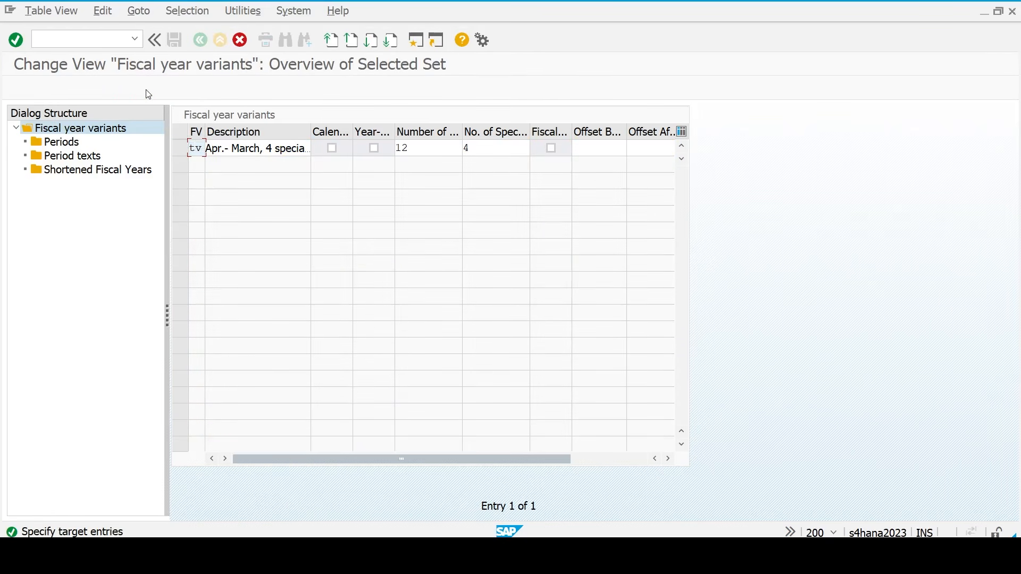
key(Return)
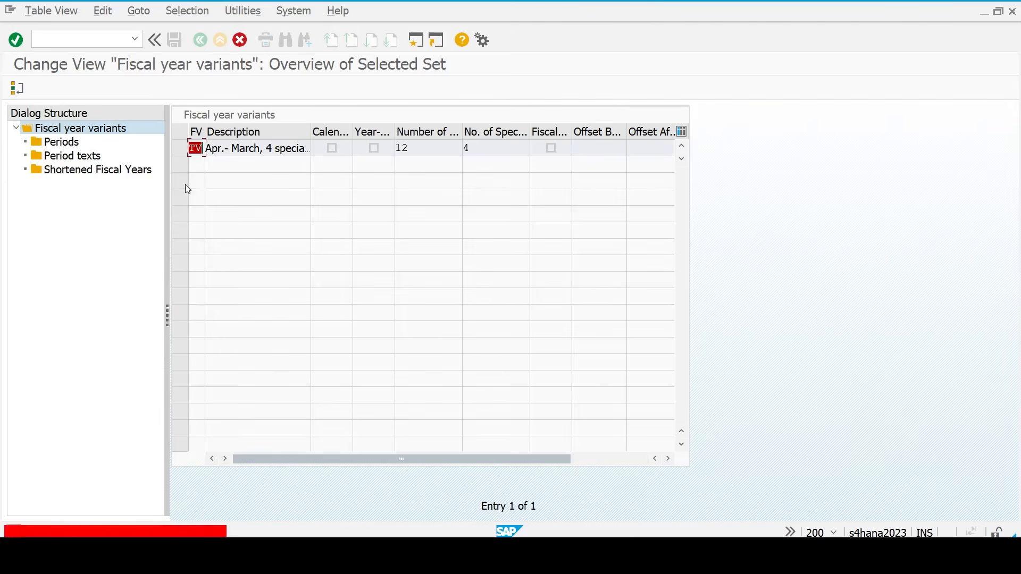
key(Right)
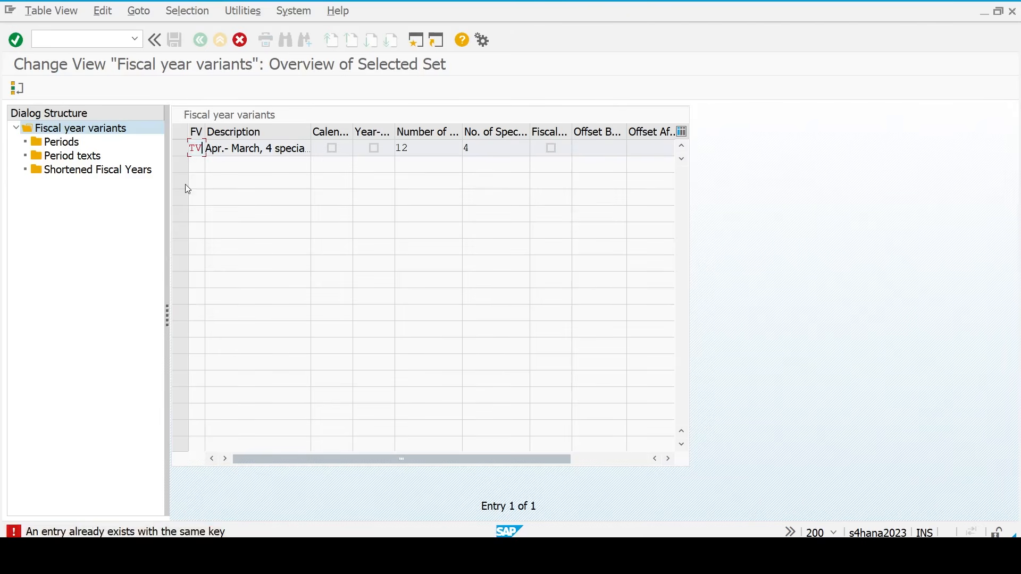
key(BackSpace)
text(x)
key(Return)
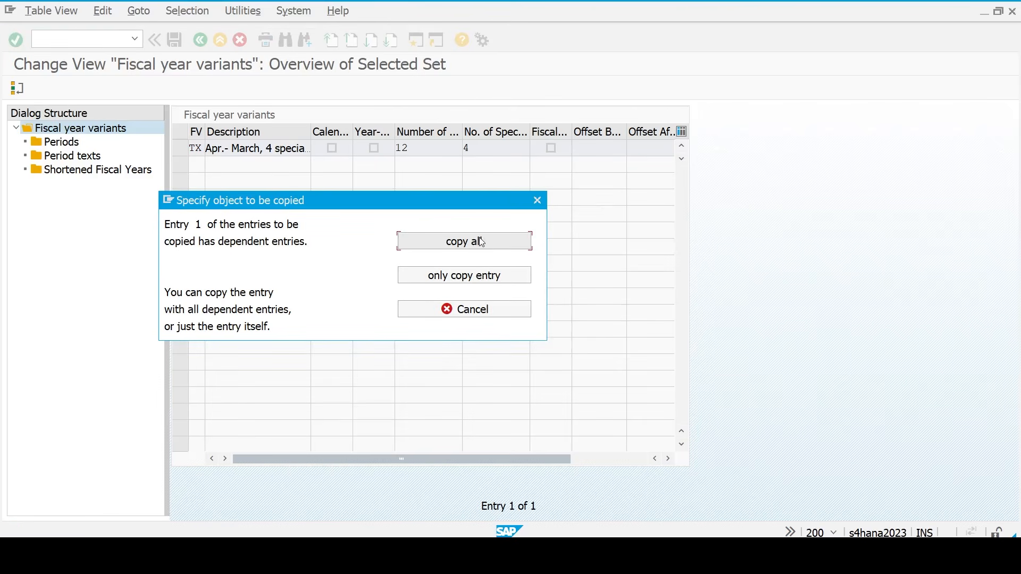
click(481, 242)
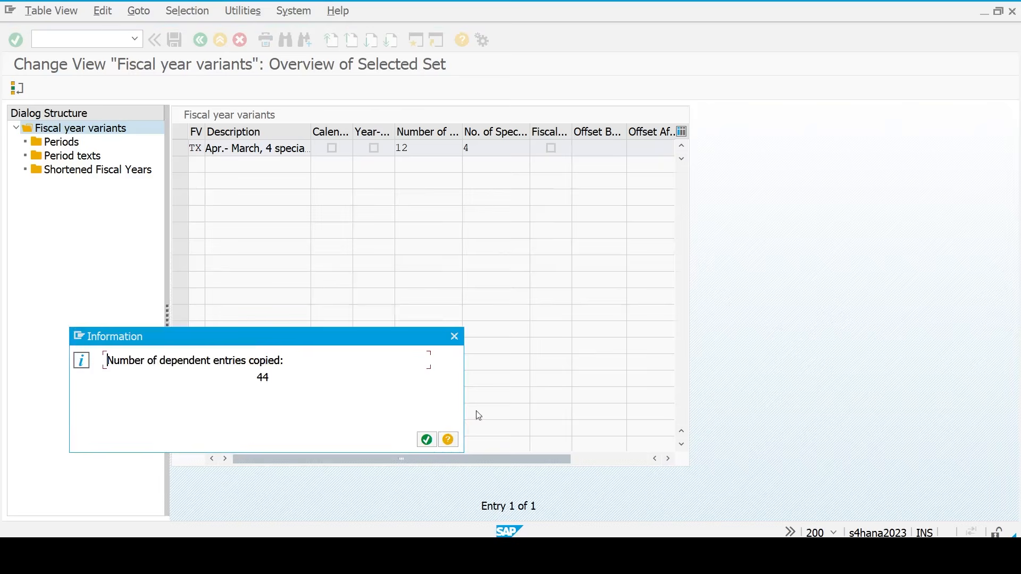
click(429, 445)
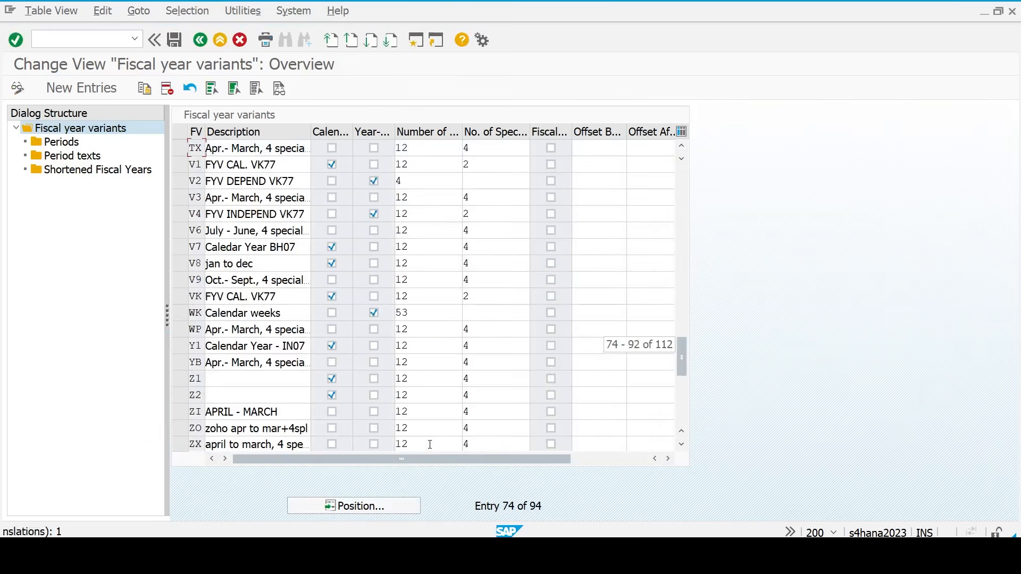
click(180, 150)
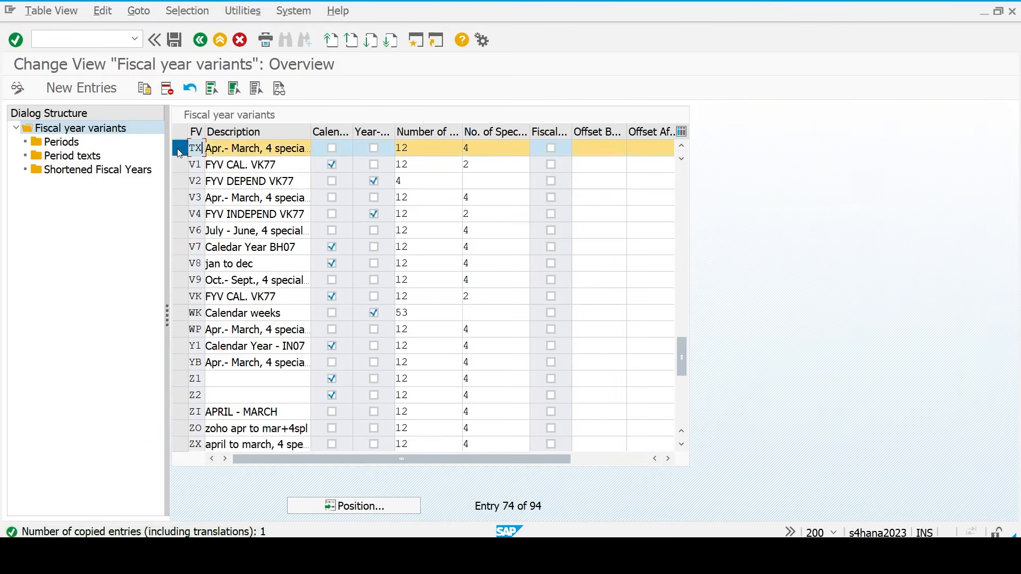
double_click(59, 144)
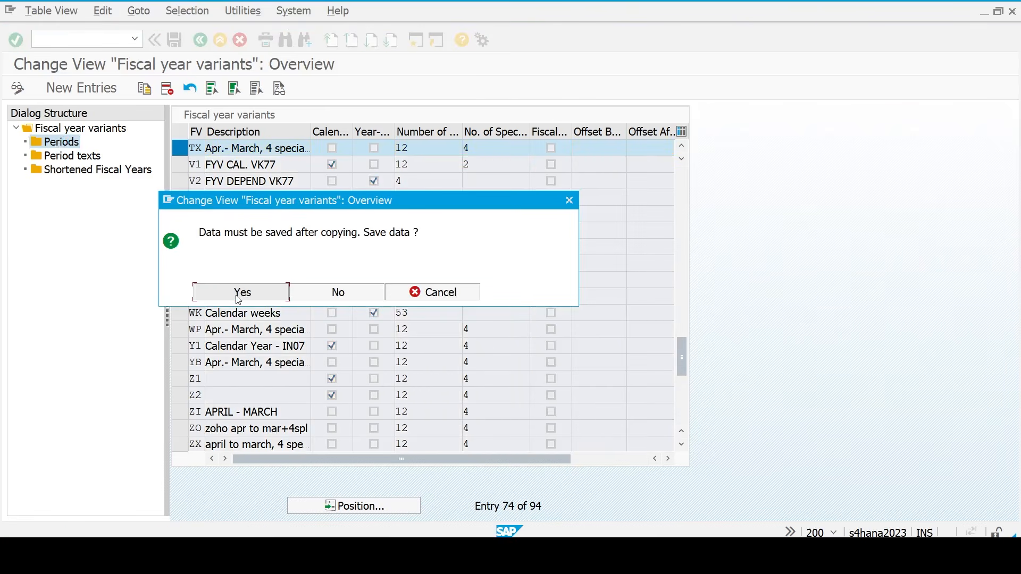
- Save variant TX under a customizing request and review its 12 periods and 32 period texts
click(238, 293)
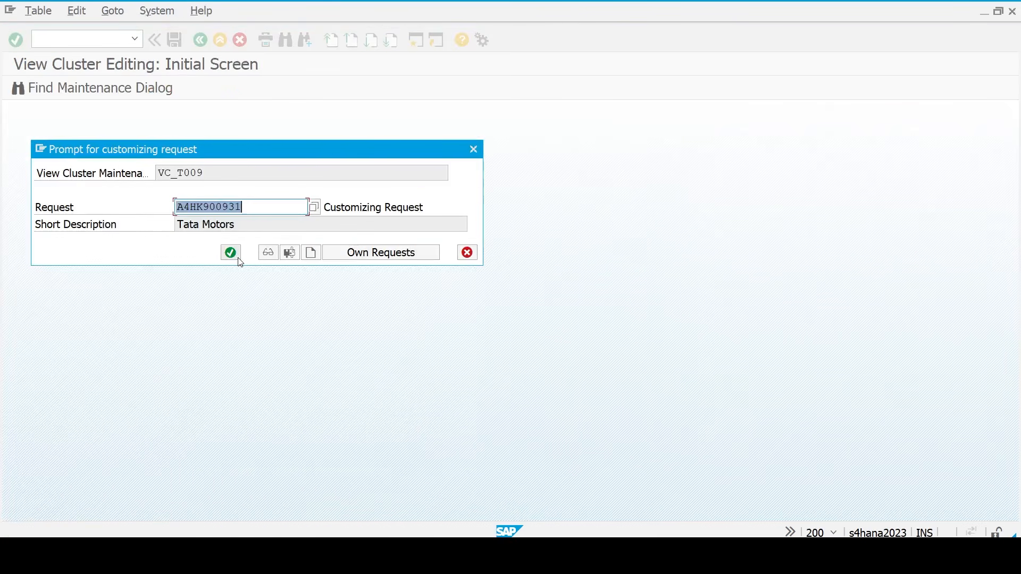
click(238, 257)
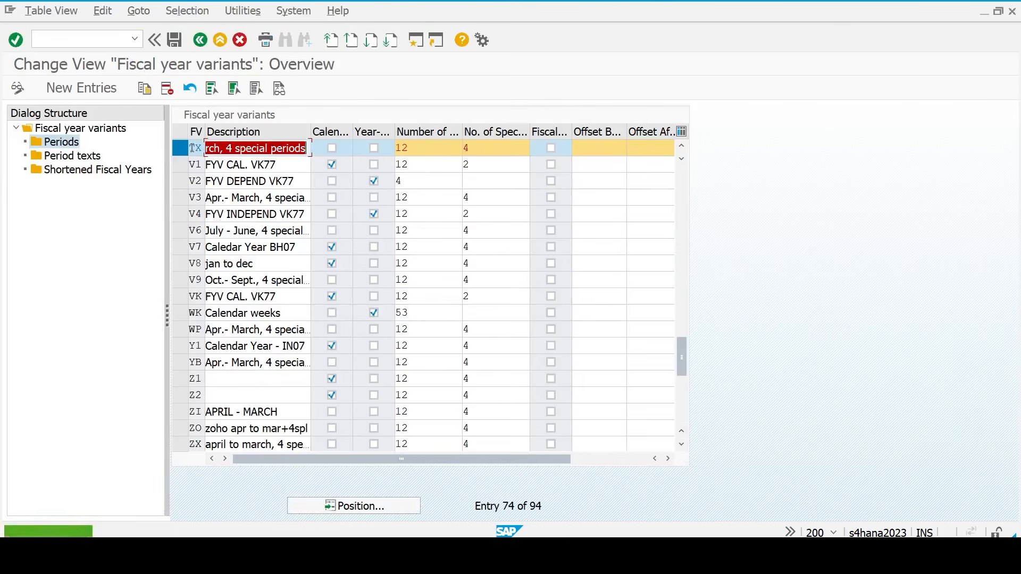
double_click(60, 145)
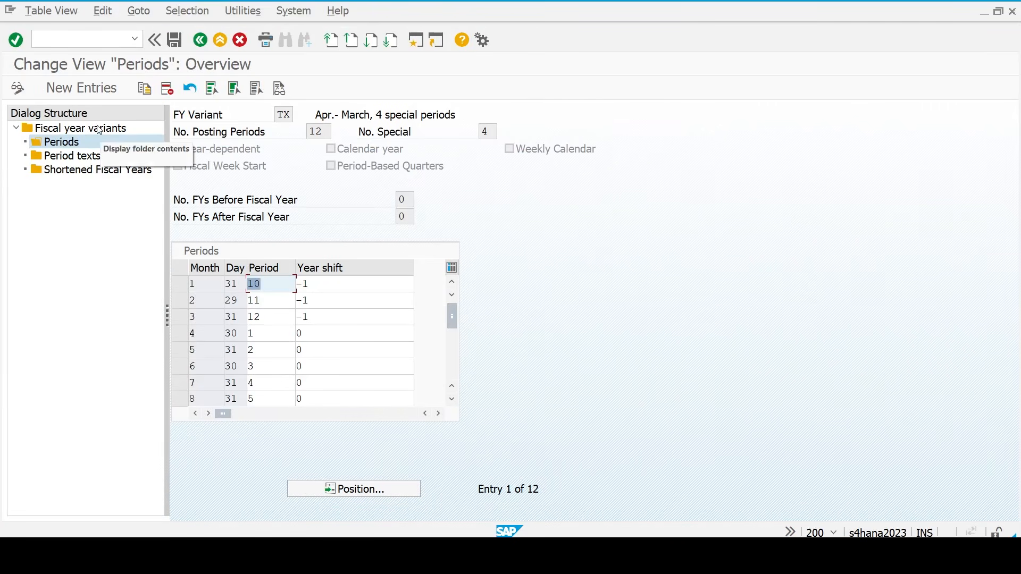
click(67, 155)
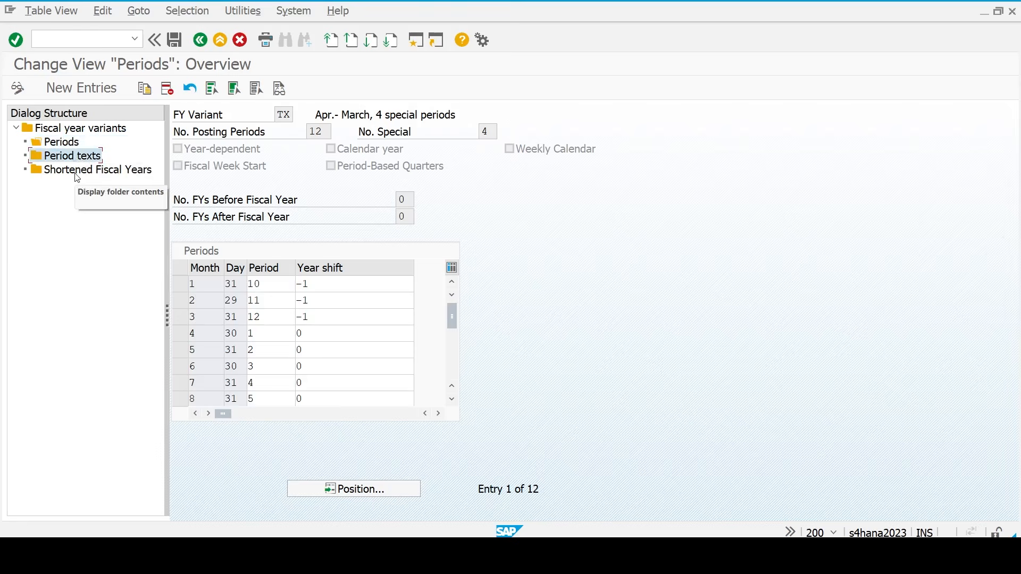
double_click(66, 155)
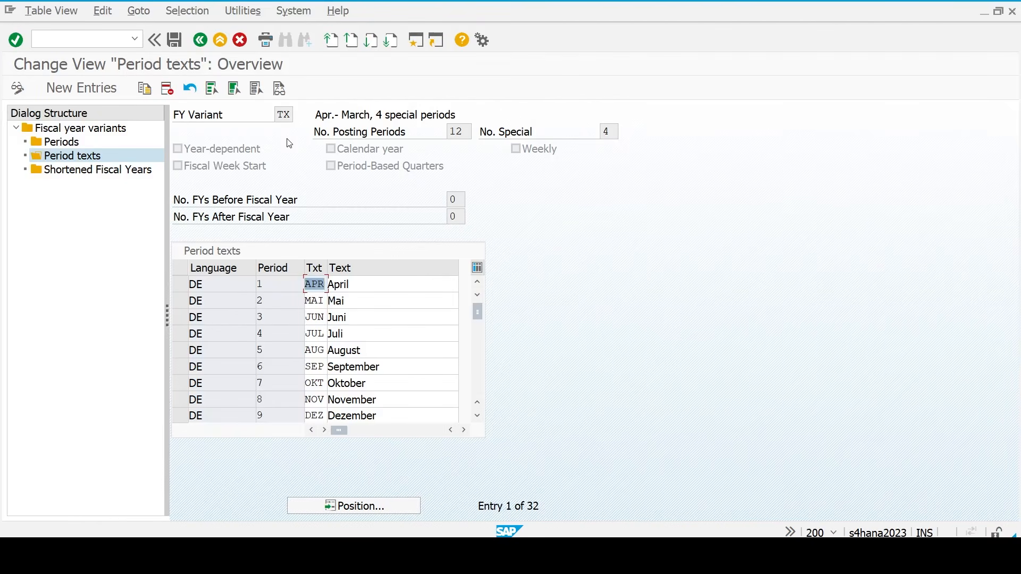
key(F3)
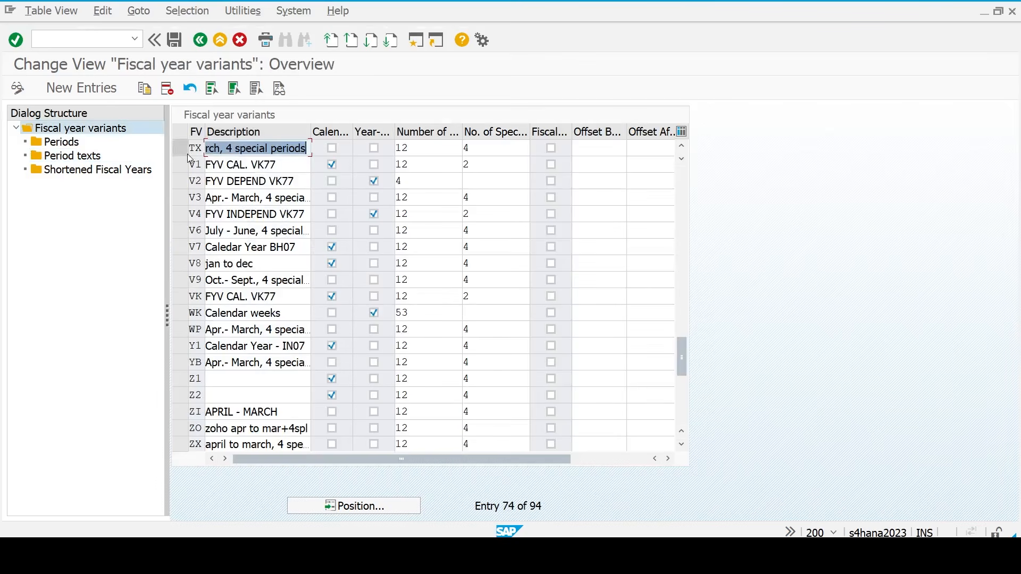
key(F3)
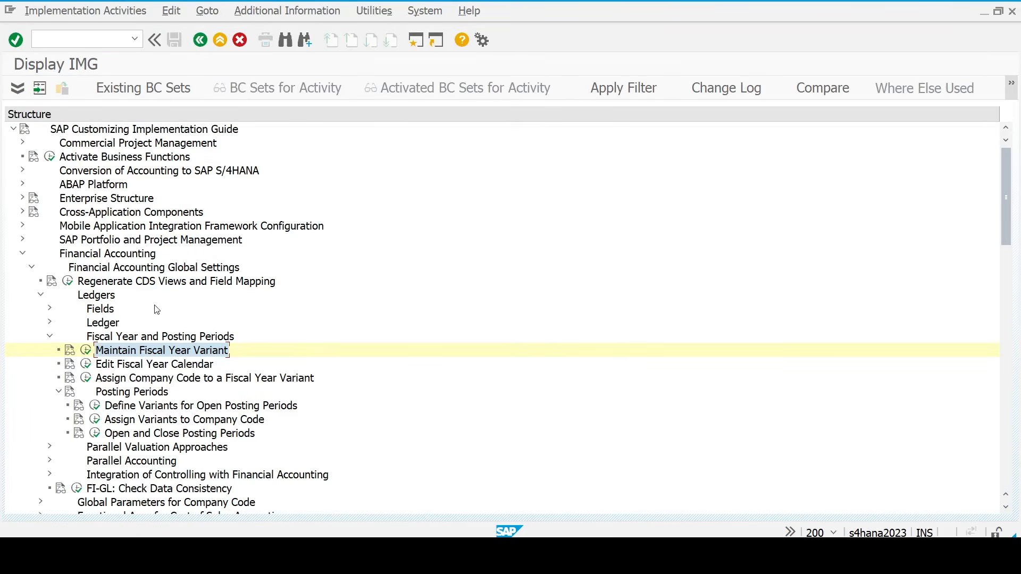
- Assign fiscal year variant TX to company code TM23 and save under a customizing request
click(87, 381)
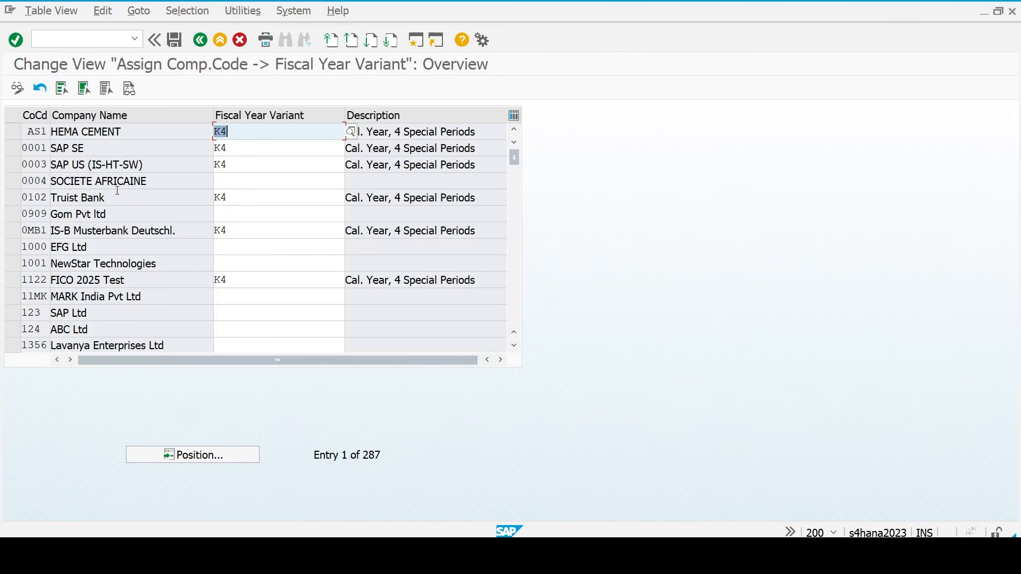
click(196, 453)
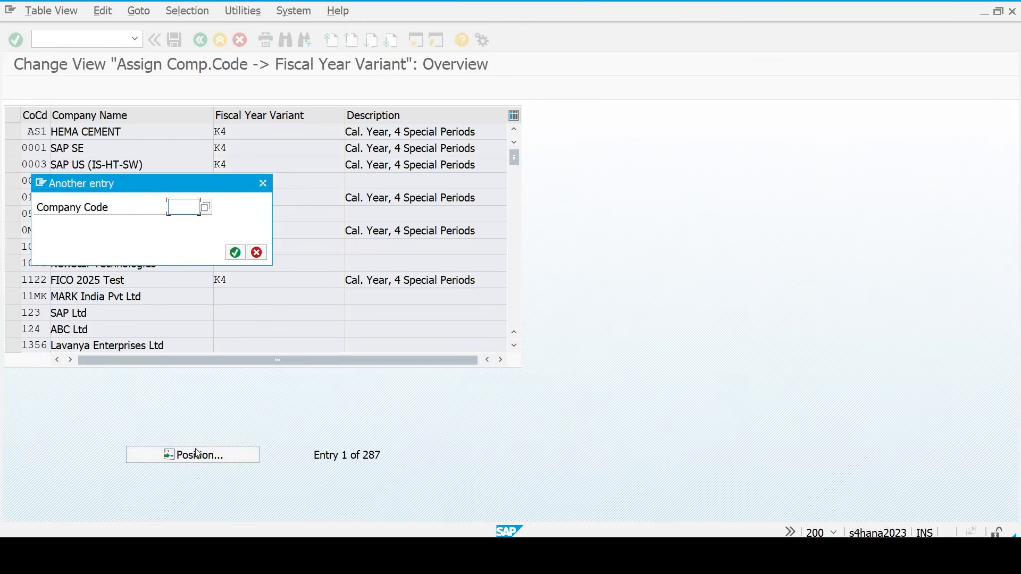
text(tm23)
key(Return)
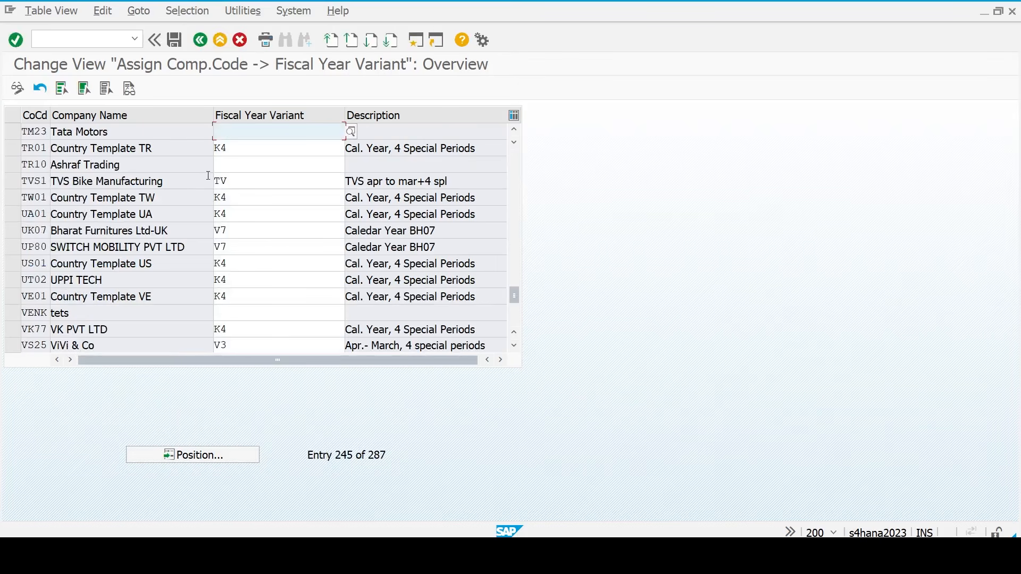
text(tx)
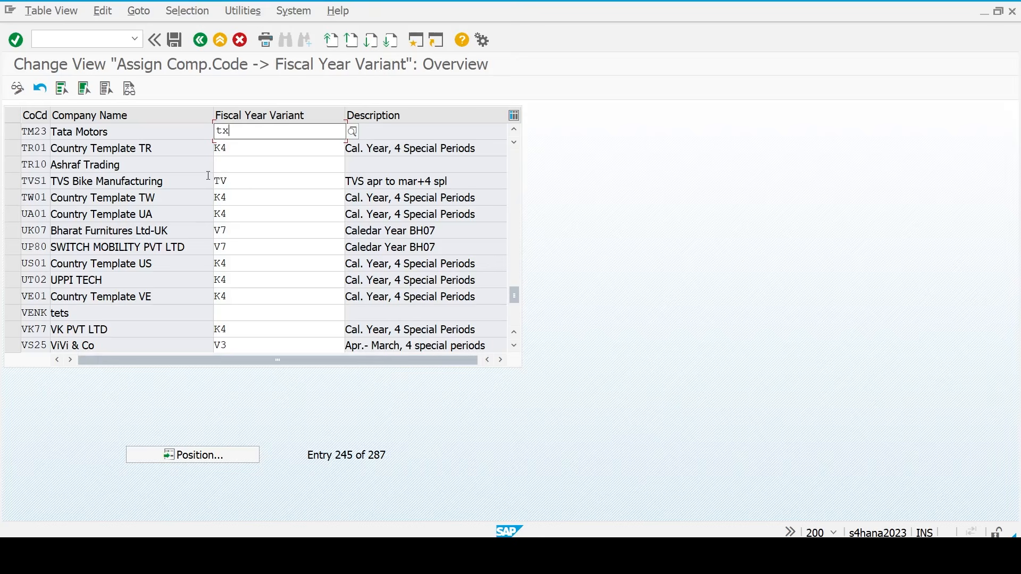
key(Return)
key(ctrl+s)
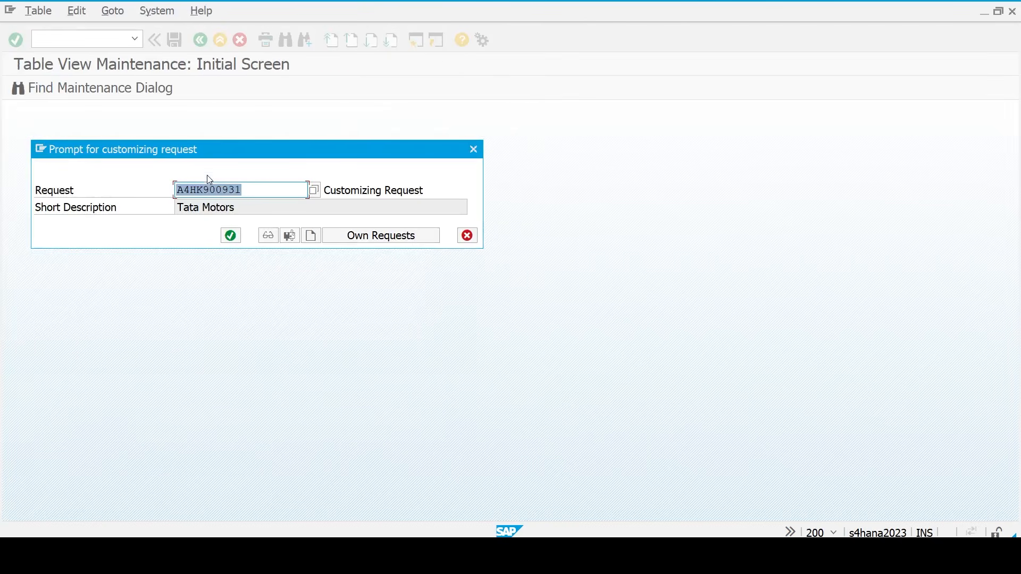
key(Return)
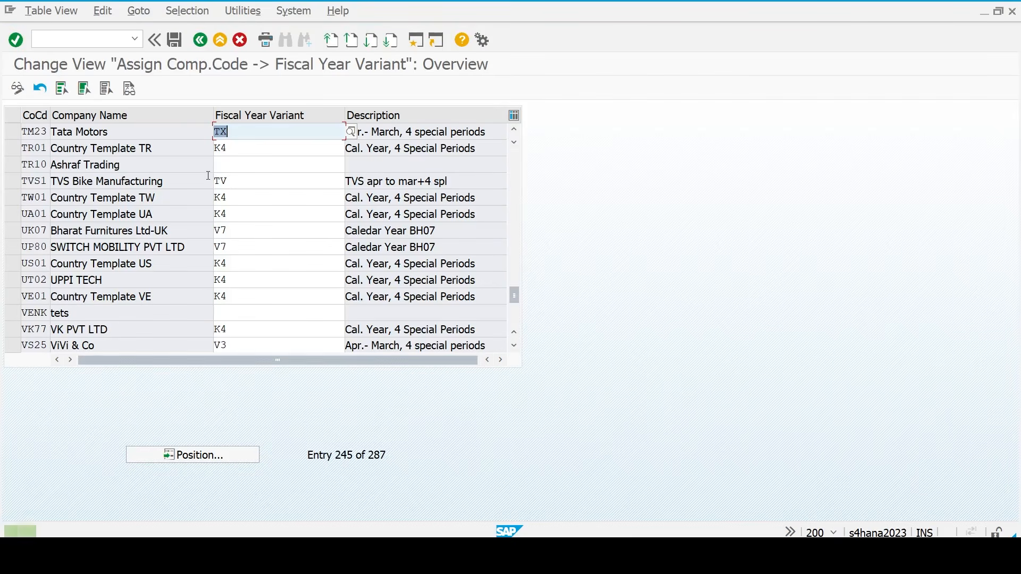
- Check the Define Posting period variant step on Excel's FICO HANA checklist
key(alt+Tab)
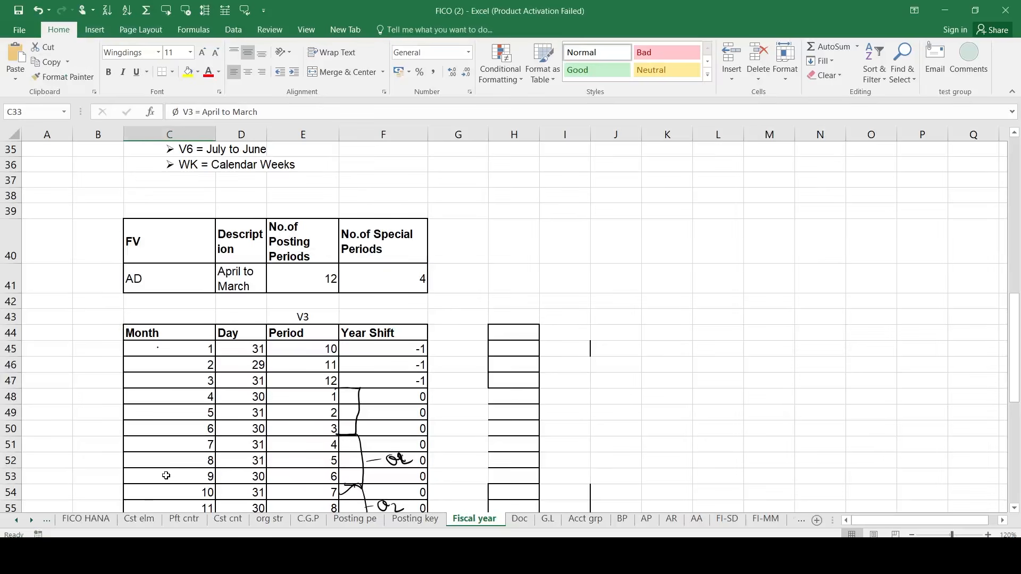
click(96, 519)
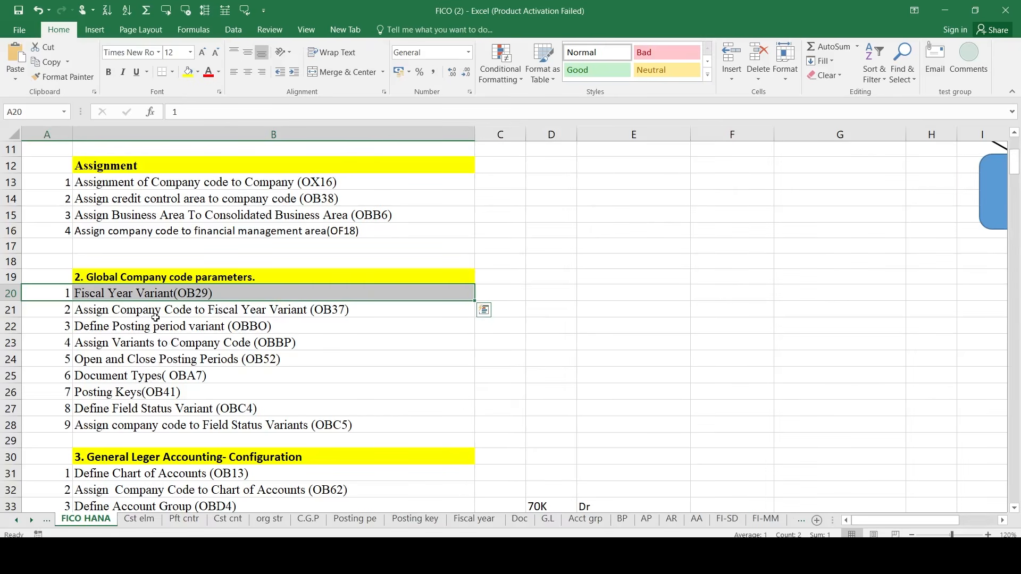
click(108, 326)
key(alt+Tab)
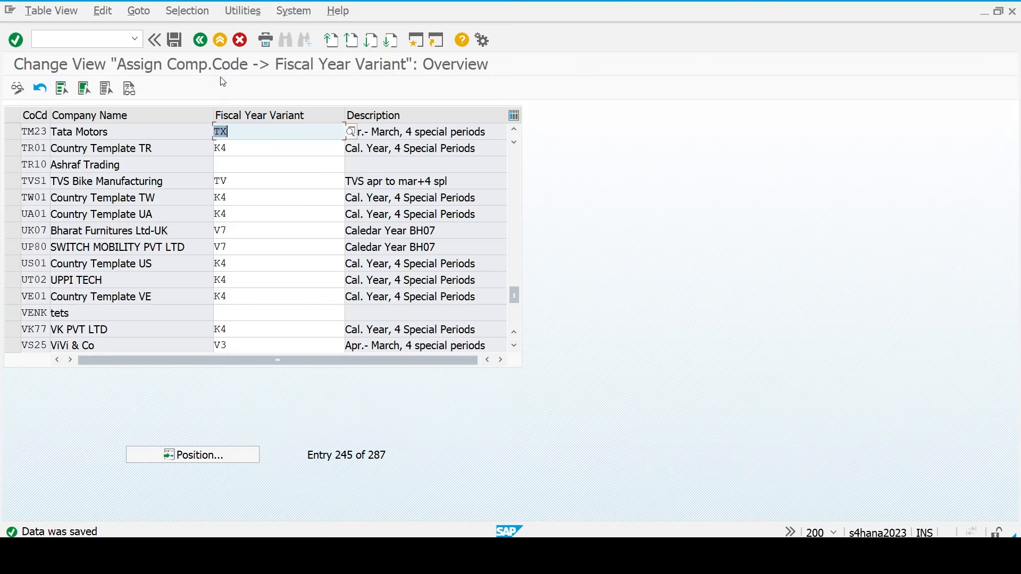
- Under Define Variants for Open Posting Periods, enter new variant TP00 named 'Posting Period variant for TM23'
click(204, 39)
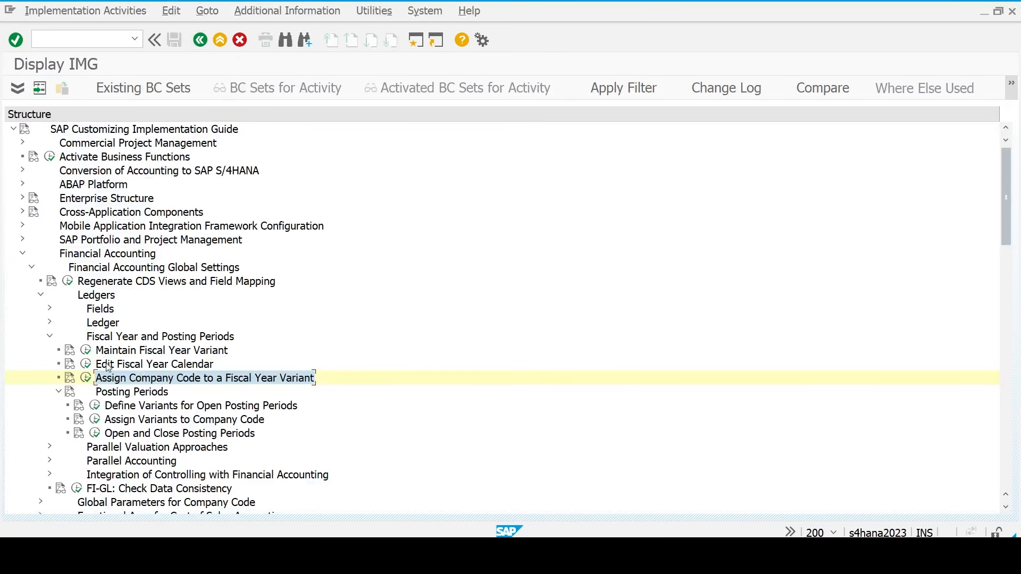
key(Down)
click(131, 405)
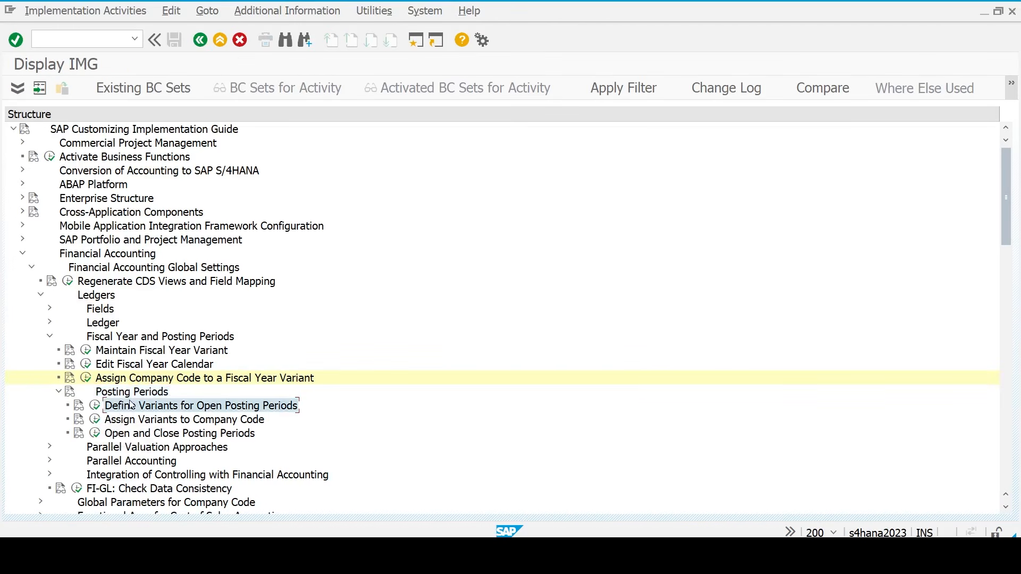
click(95, 407)
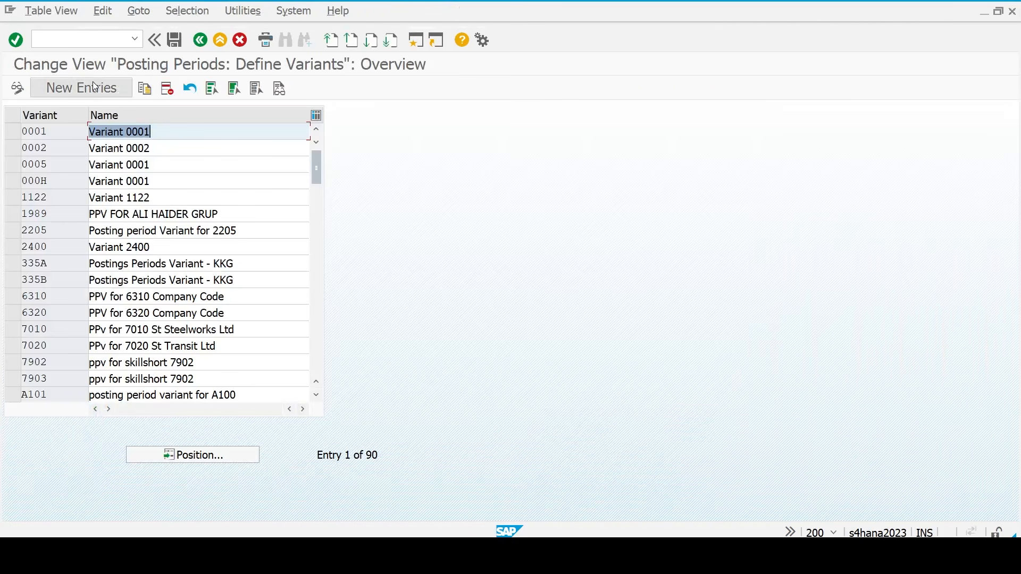
click(91, 88)
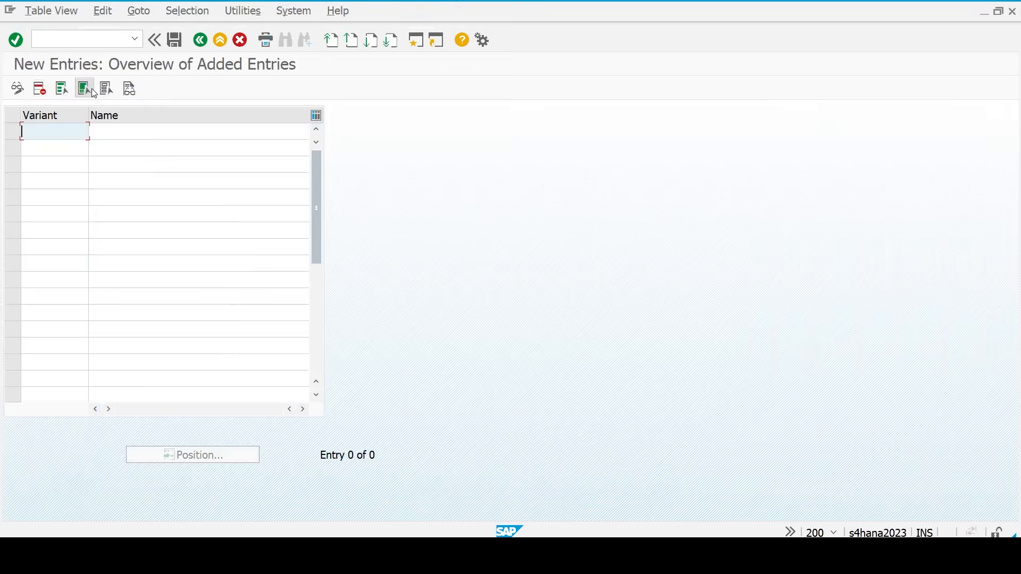
text(t)
text(x)
text(00)
key(BackSpace)
key(BackSpace)
key(BackSpace)
text(p0)
key(Tab)
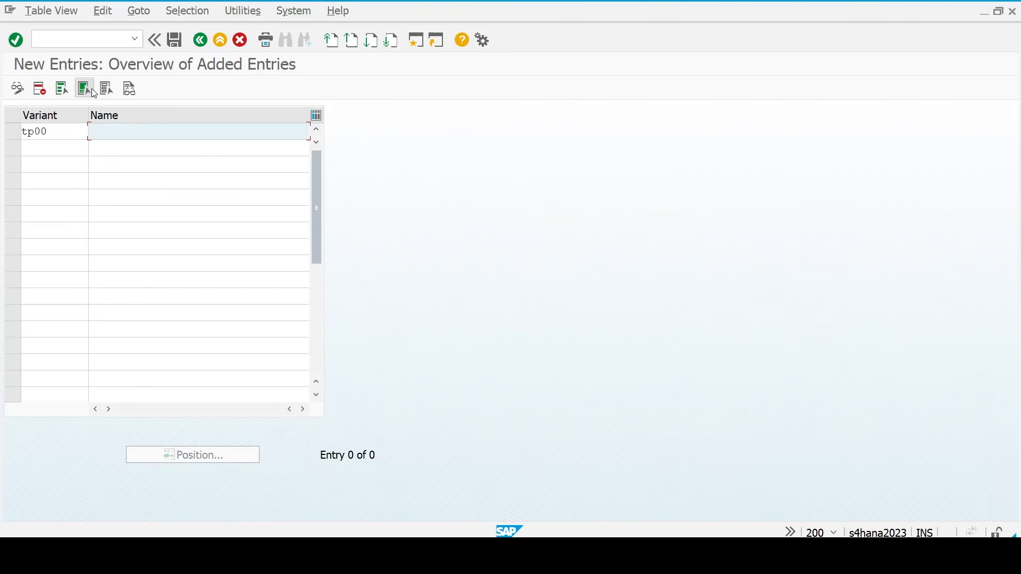
text(Posting Period varian)
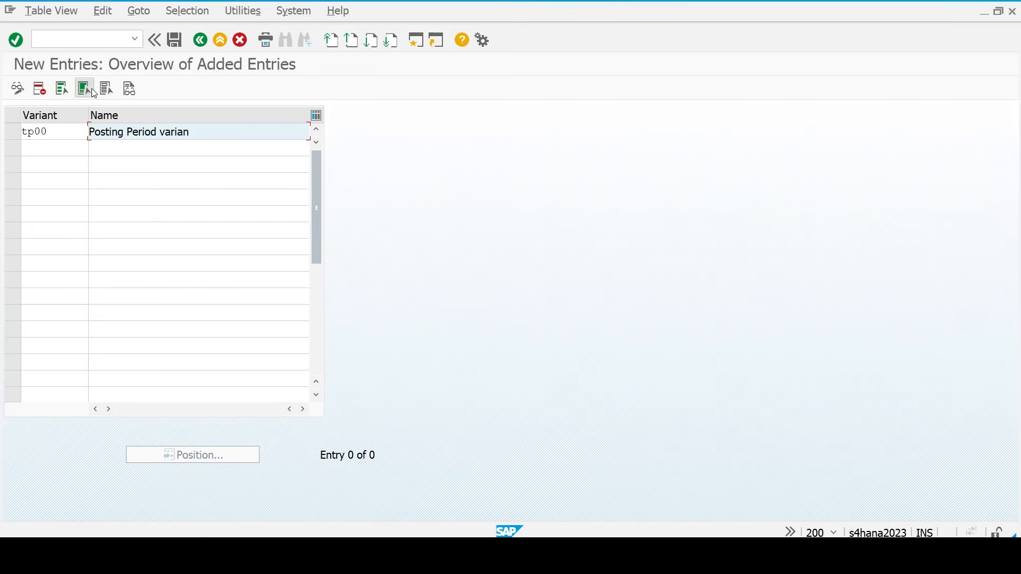
text(t for TM23)
key(Return)
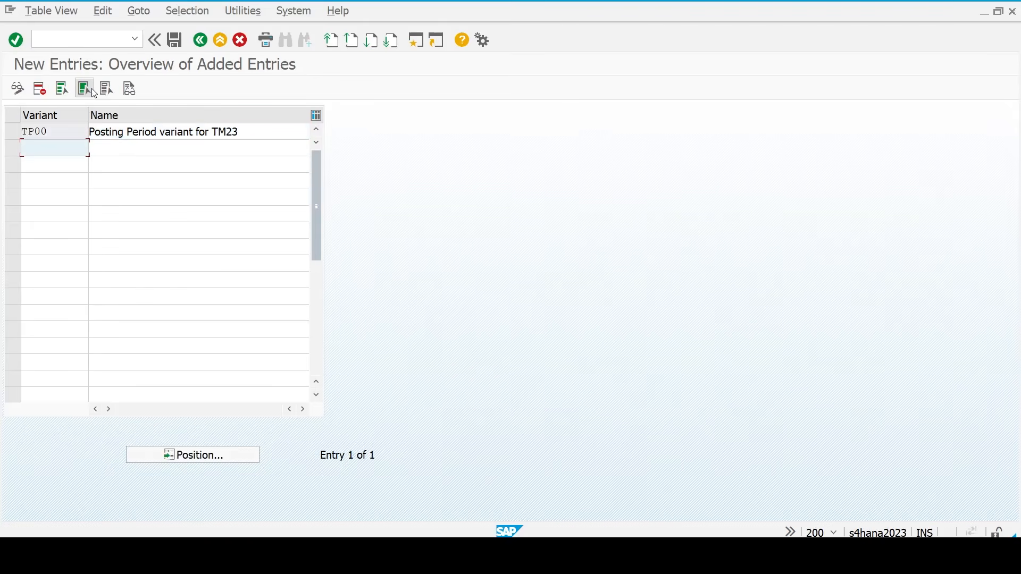
- Cancel the save and delete the mistaken TP00 entry
click(174, 40)
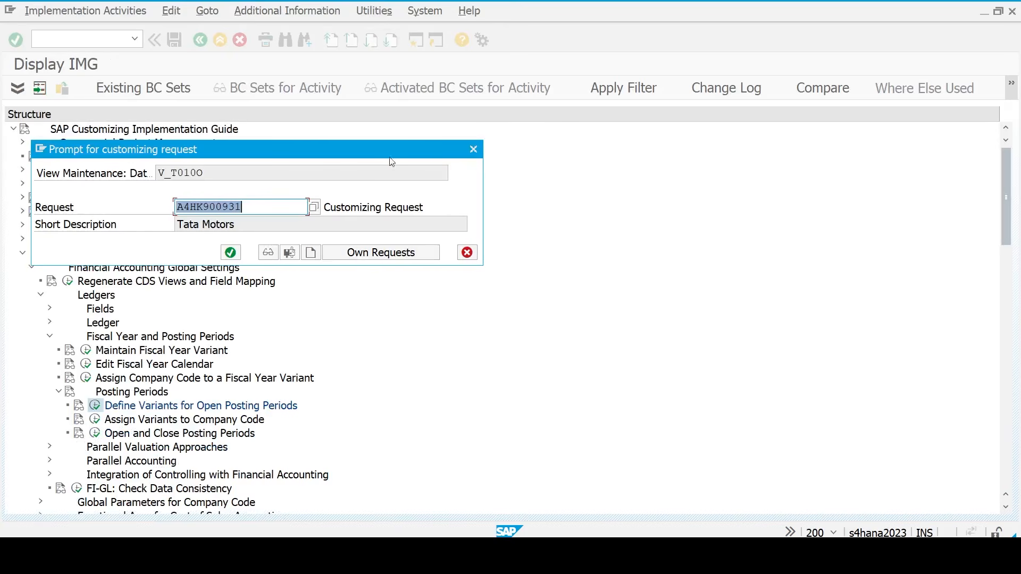
click(468, 252)
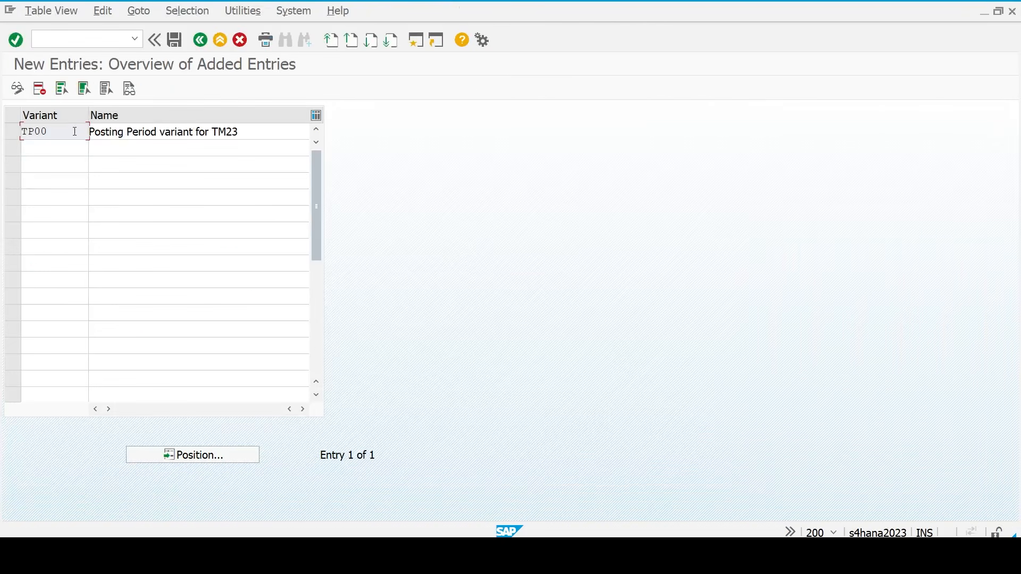
click(10, 136)
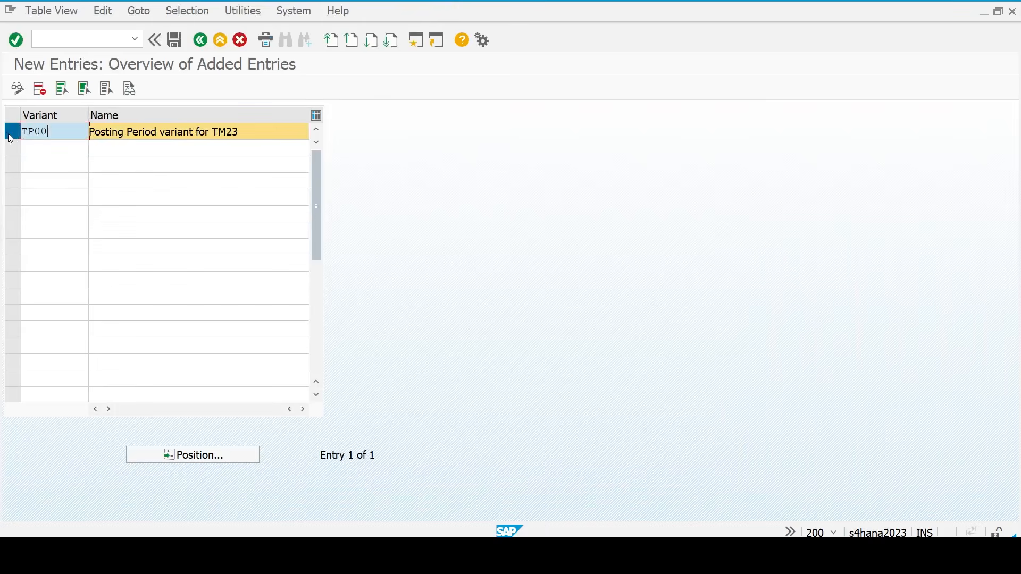
click(126, 134)
key(ctrl+a)
key(ctrl+c)
click(126, 134)
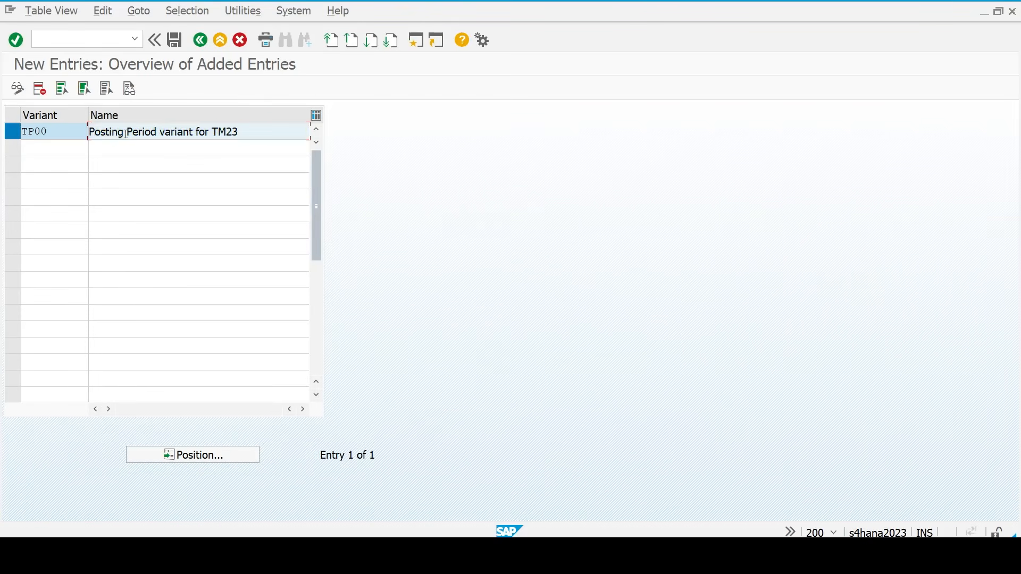
click(40, 88)
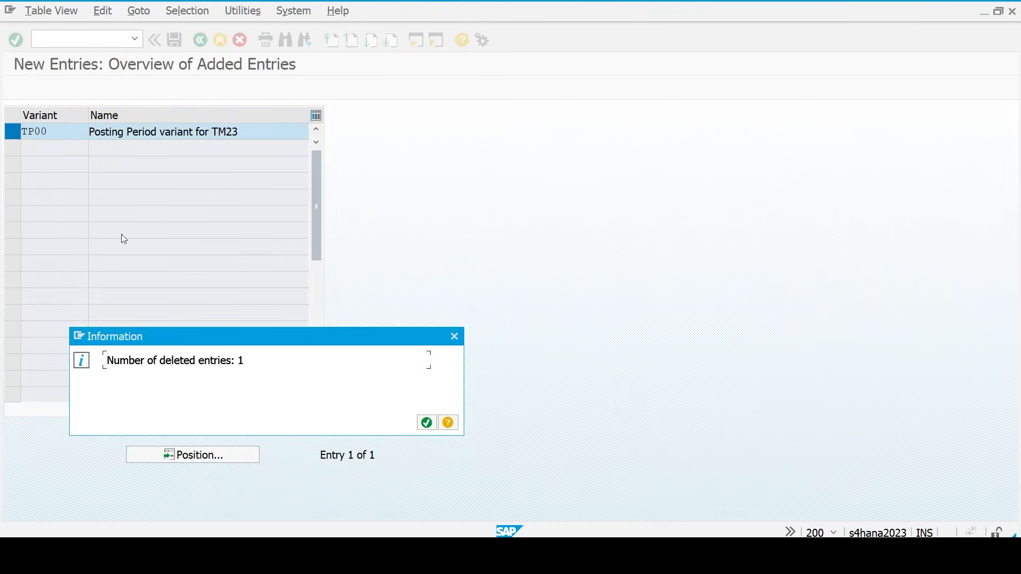
click(426, 422)
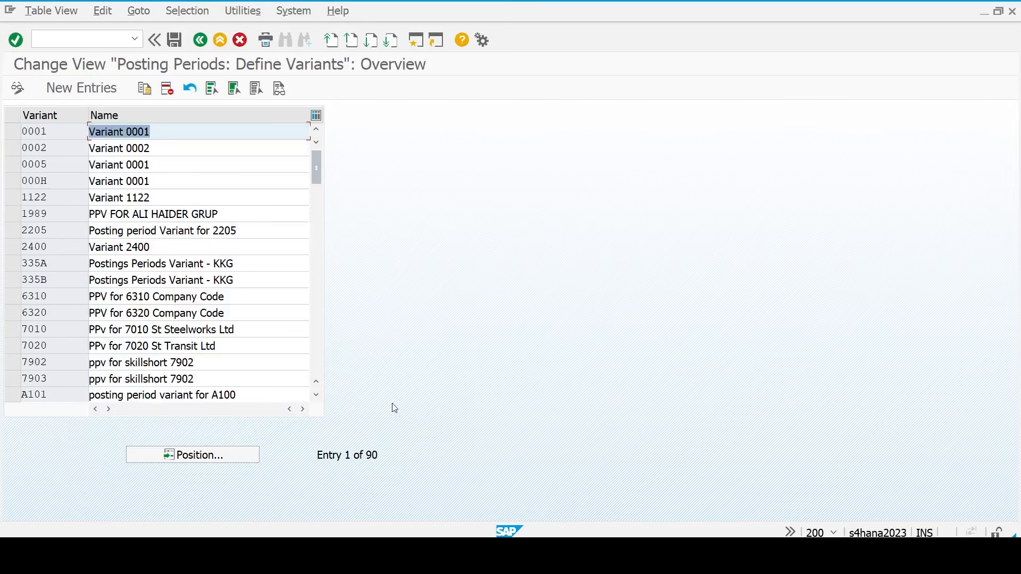
- Enter variant TM23 named 'Posting Period variant for TM23' and save it
click(59, 88)
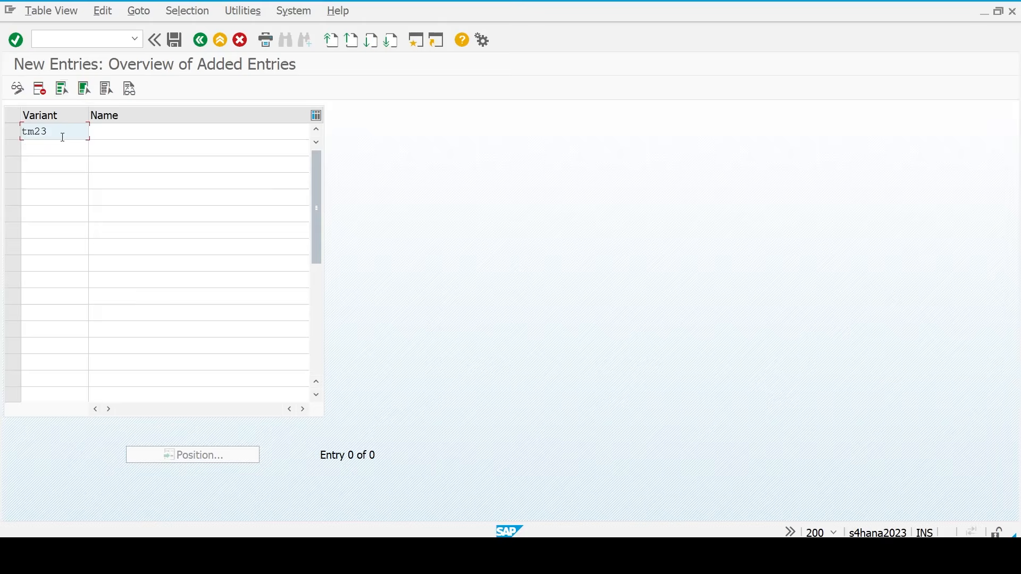
key(Tab)
key(ctrl+v)
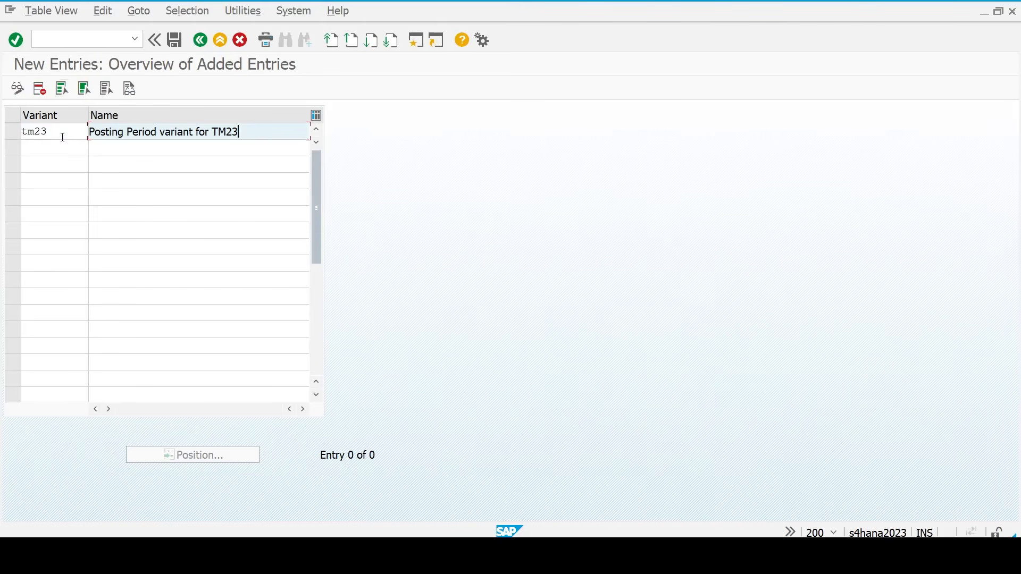
key(Return)
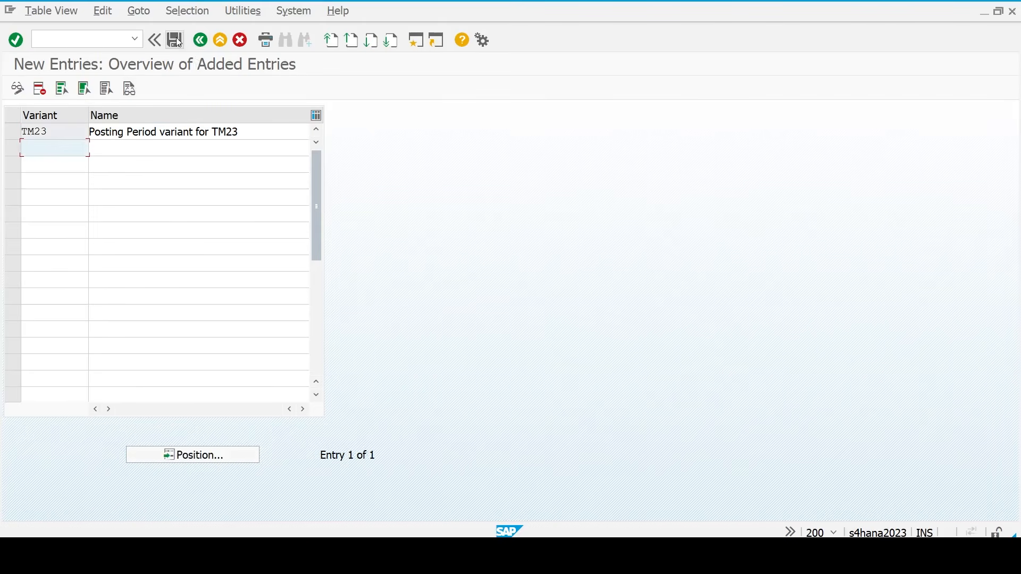
click(177, 38)
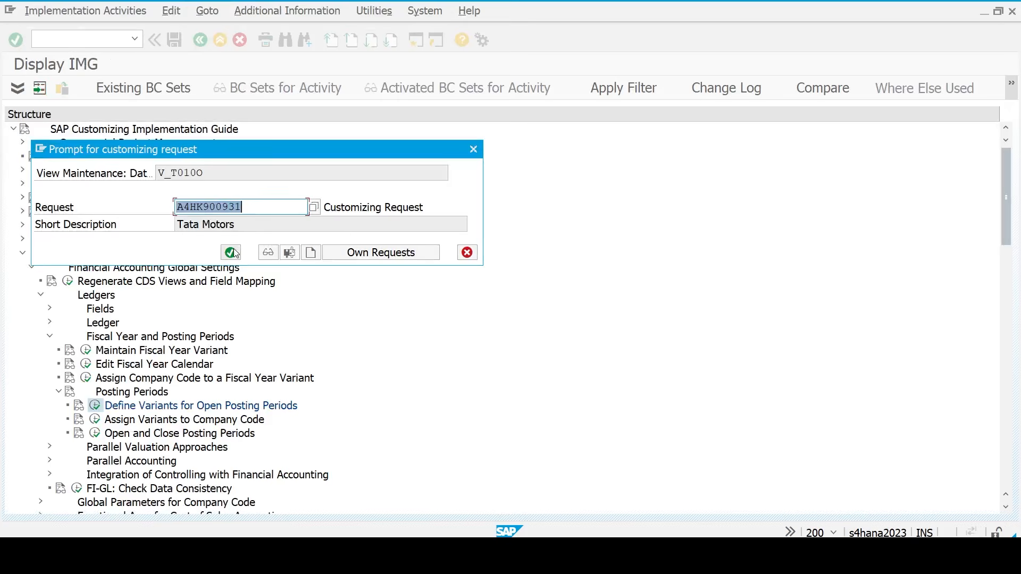
- Confirm the request, then open Assign Variants to Company Code positioned on company code TM23
key(Return)
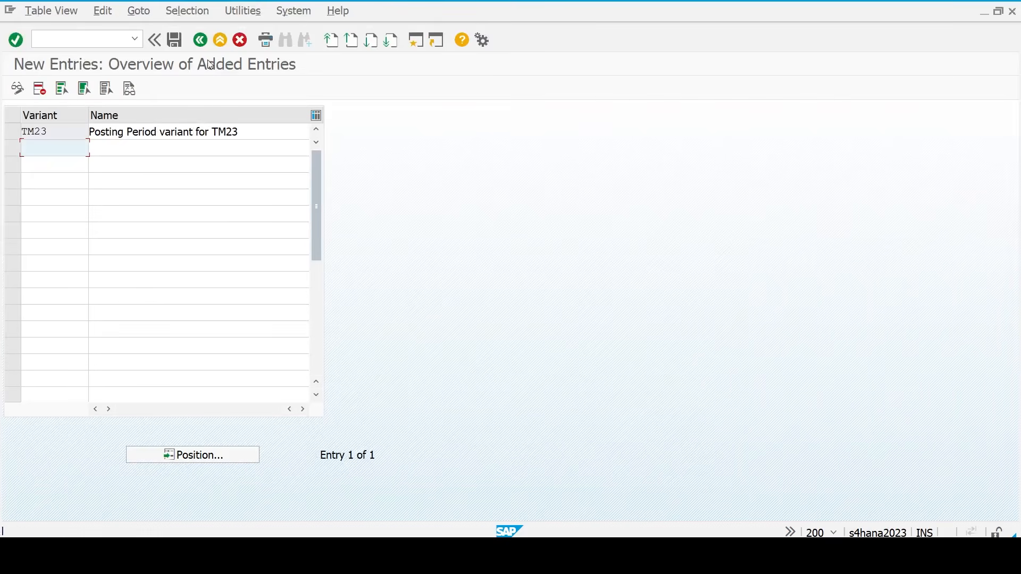
click(199, 40)
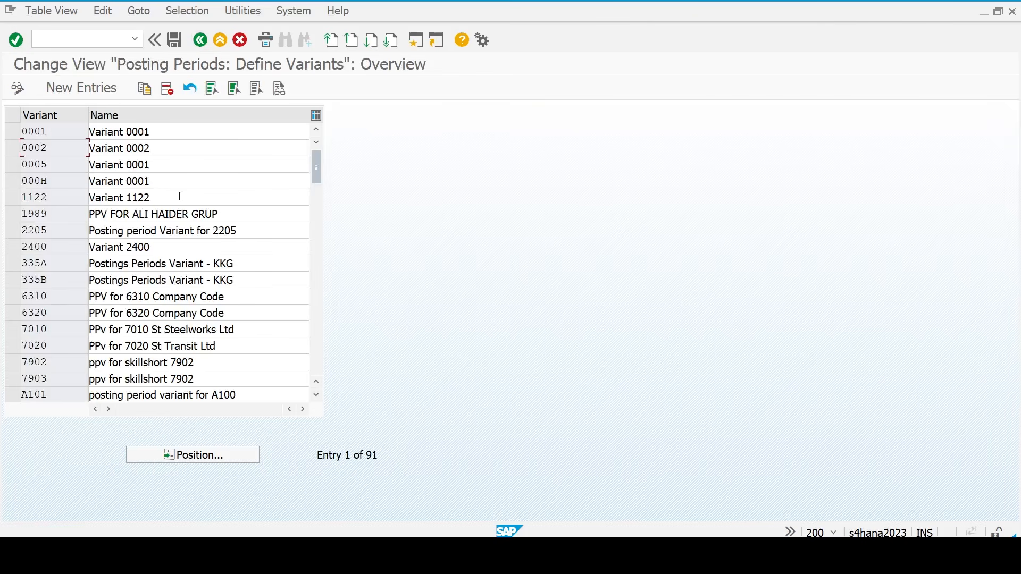
click(200, 40)
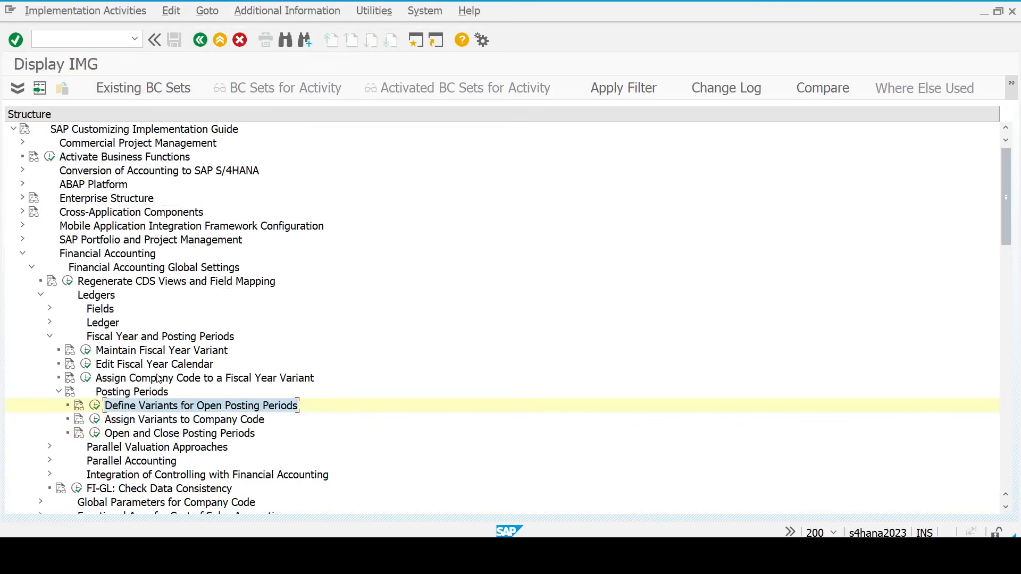
click(140, 422)
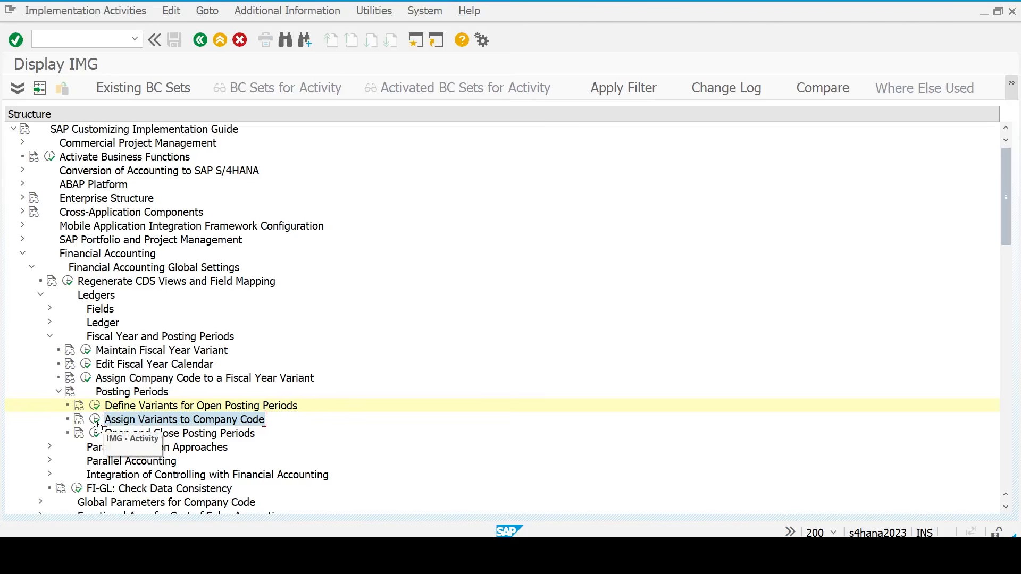
click(95, 420)
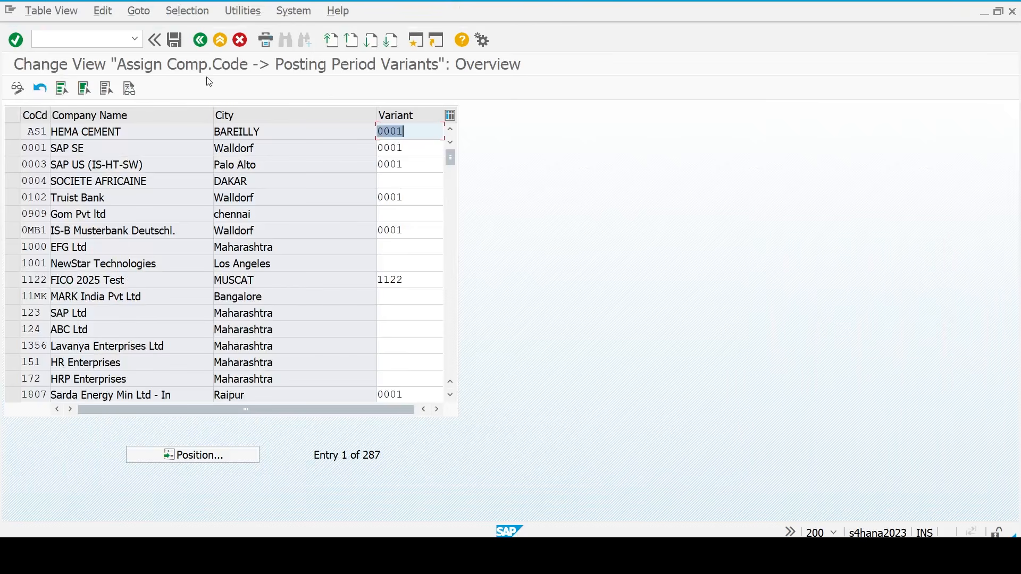
click(201, 454)
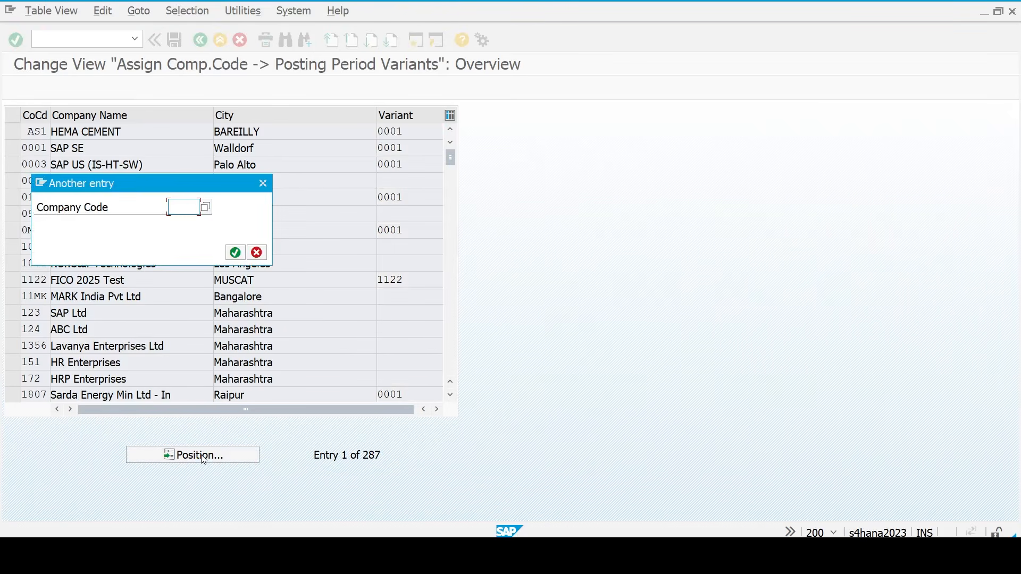
text(tm23)
key(Return)
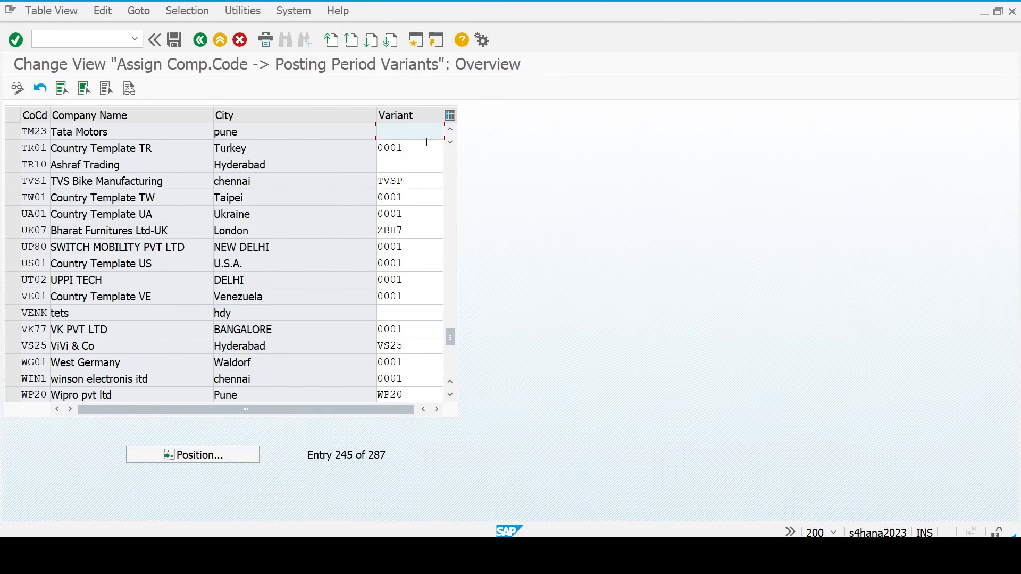
- Enter posting period variant TM23 for company code TM23 and save under a customizing request
click(396, 133)
text(tm23)
key(Return)
key(ctrl+s)
key(Return)
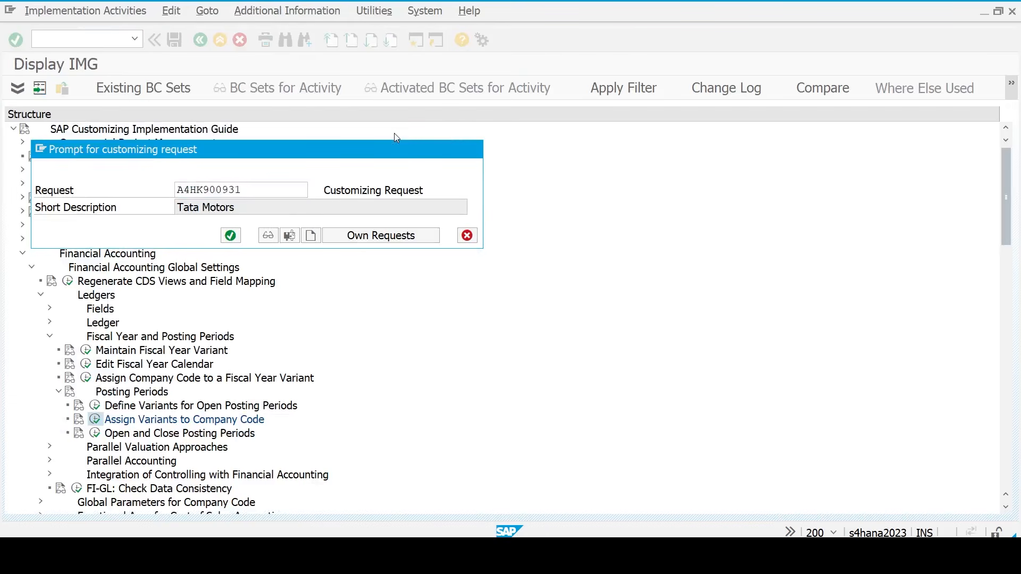
key(F3)
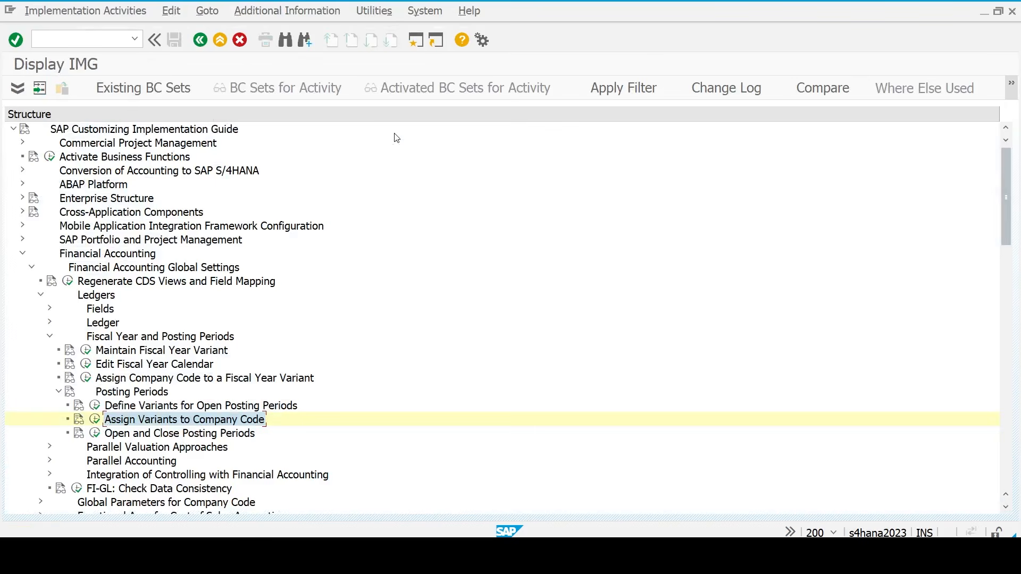
- Open Open and Close Posting Periods for variant TM23 and start a new-entries table
click(142, 437)
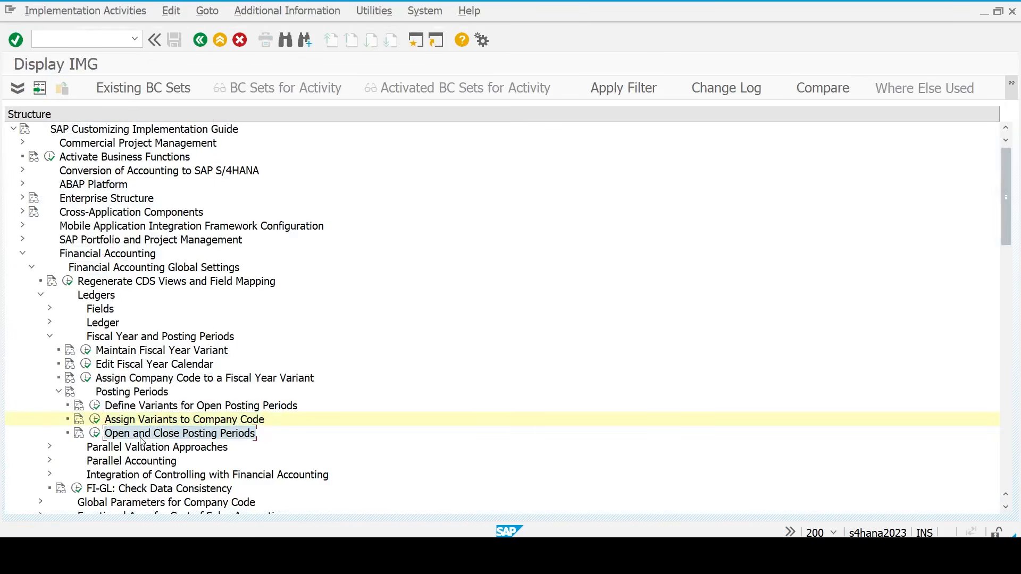
click(94, 437)
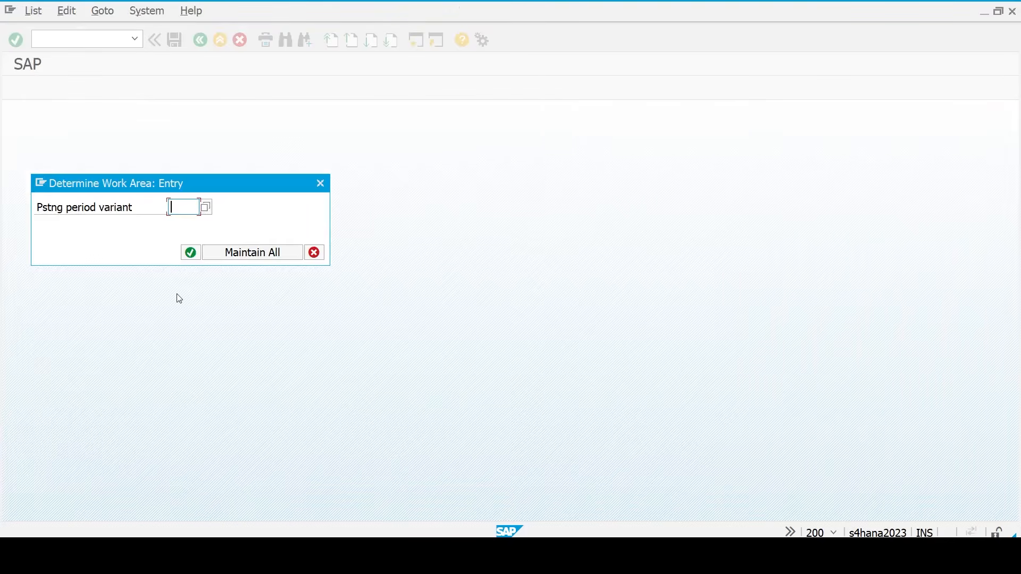
text(tm23)
key(Return)
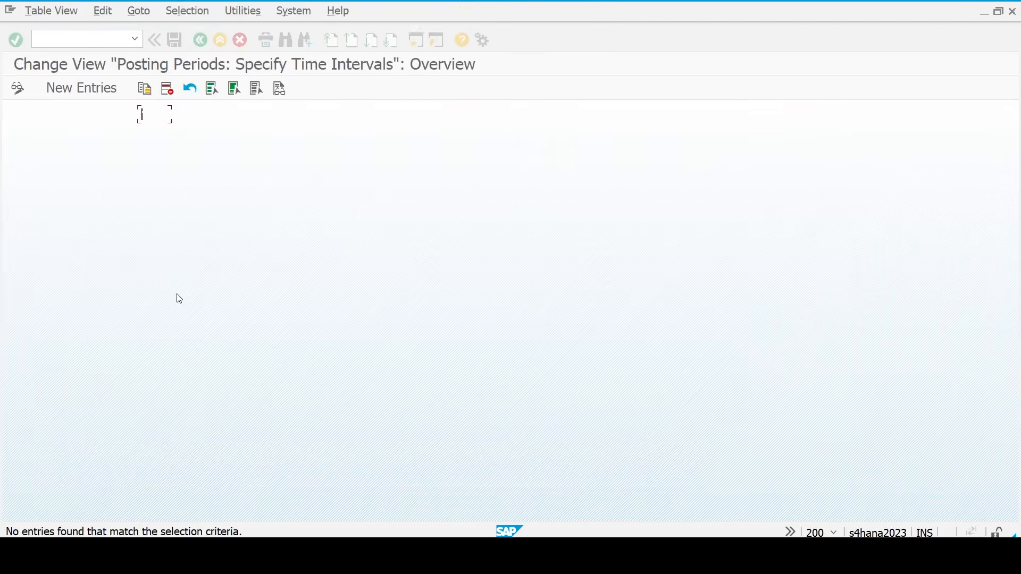
click(86, 91)
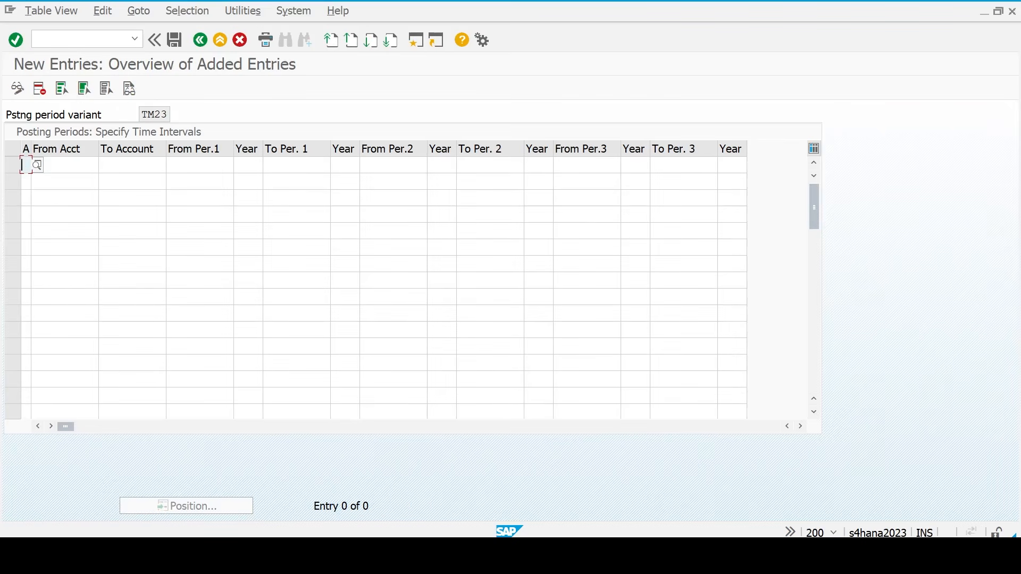
- In Excel's Posting pe sheet, select the posting period rows D11:N16 for +, A, D, K, S, M
mouse_move(737, 555)
click(737, 486)
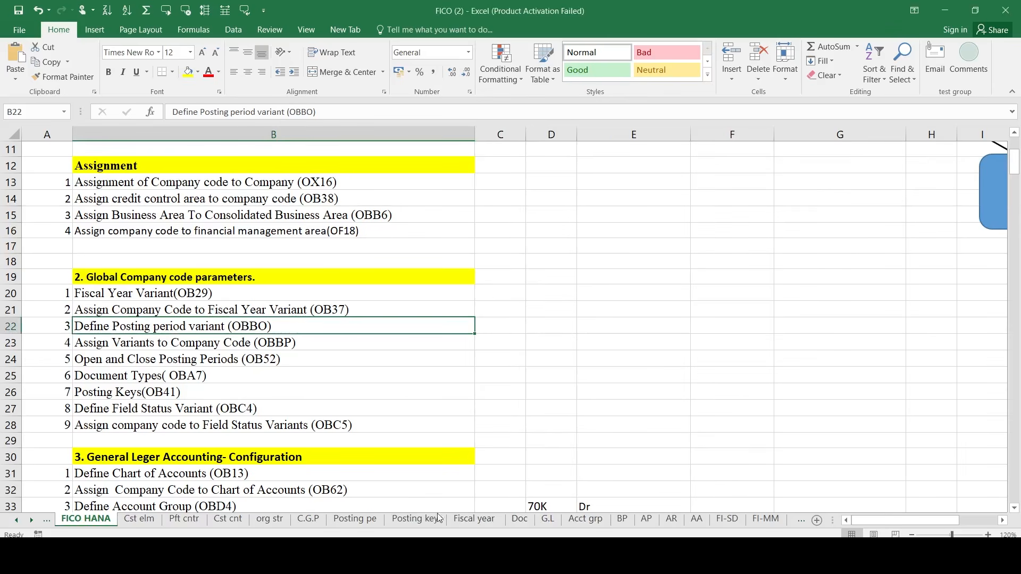
click(359, 519)
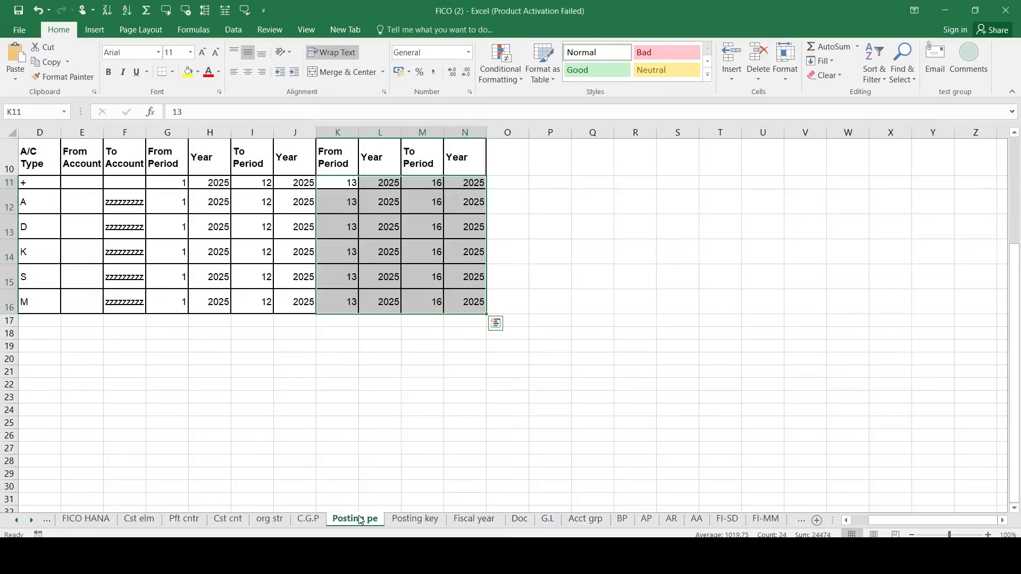
click(269, 386)
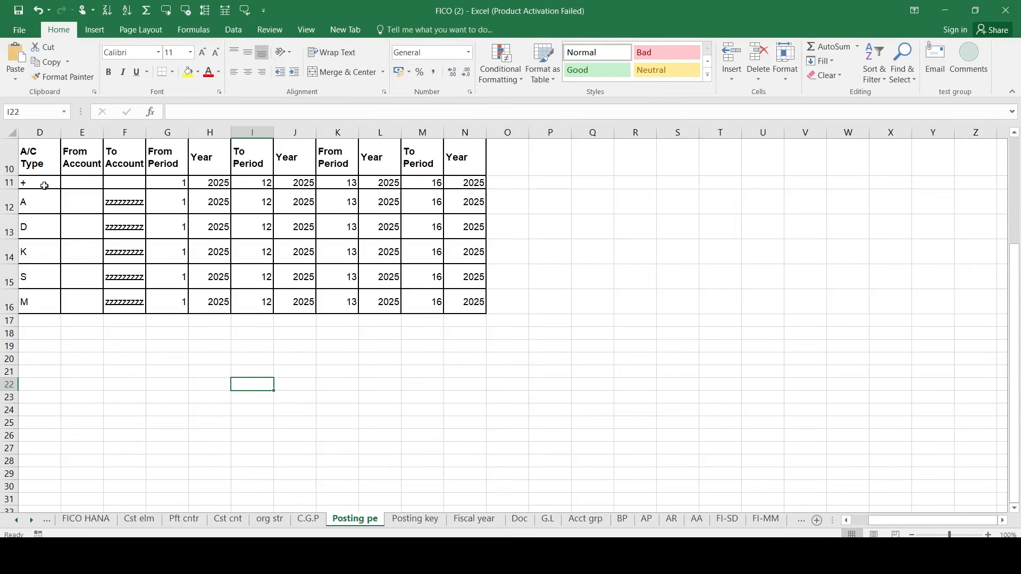
click(44, 185)
key(shift+Right)
key(shift+Right)
key(shift+Right)
key(shift+Right)
key(shift+Right)
key(shift+Right)
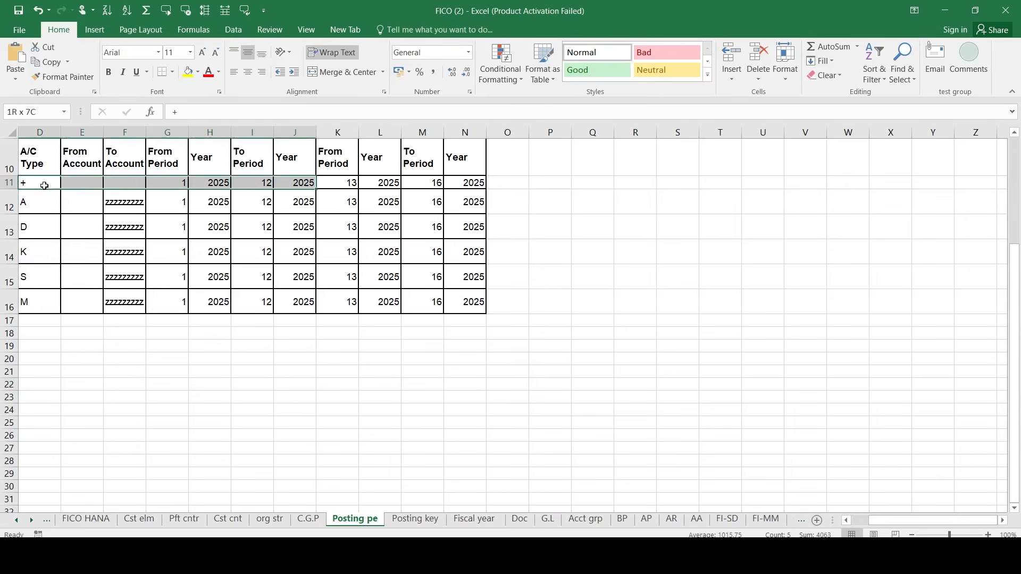
key(shift+Right)
key(shift+Right)
key(shift+Right)
key(shift+Right)
key(shift+Right)
key(shift+Left)
key(shift+Down)
key(shift+Down)
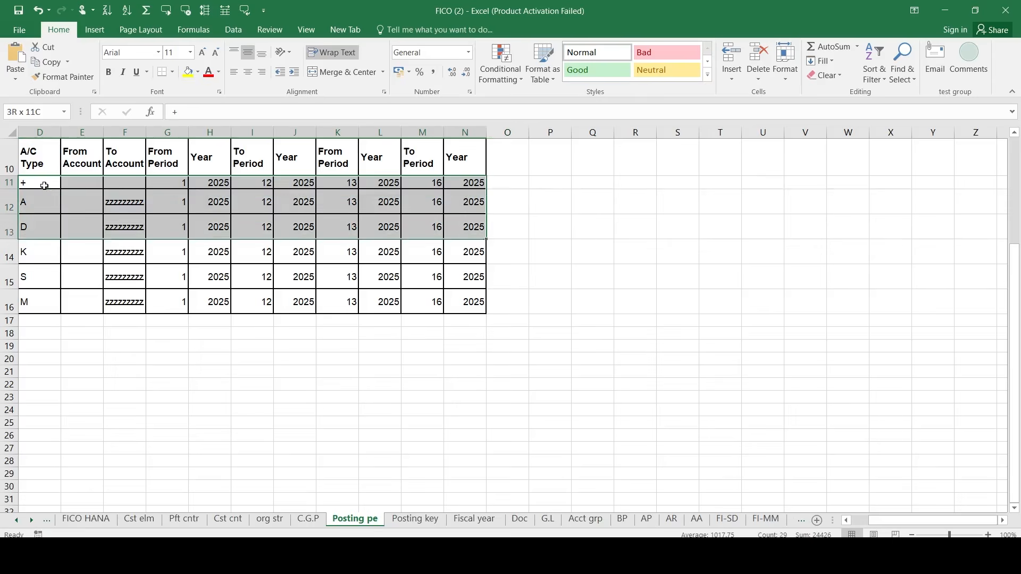
key(shift+Down)
key(shift+Down)
key(shift+Down)
- Paste the six 2025 interval rows (periods 1–12, 13–16) into TM23 and save under request A4HK900931
key(ctrl+c)
key(alt+Tab)
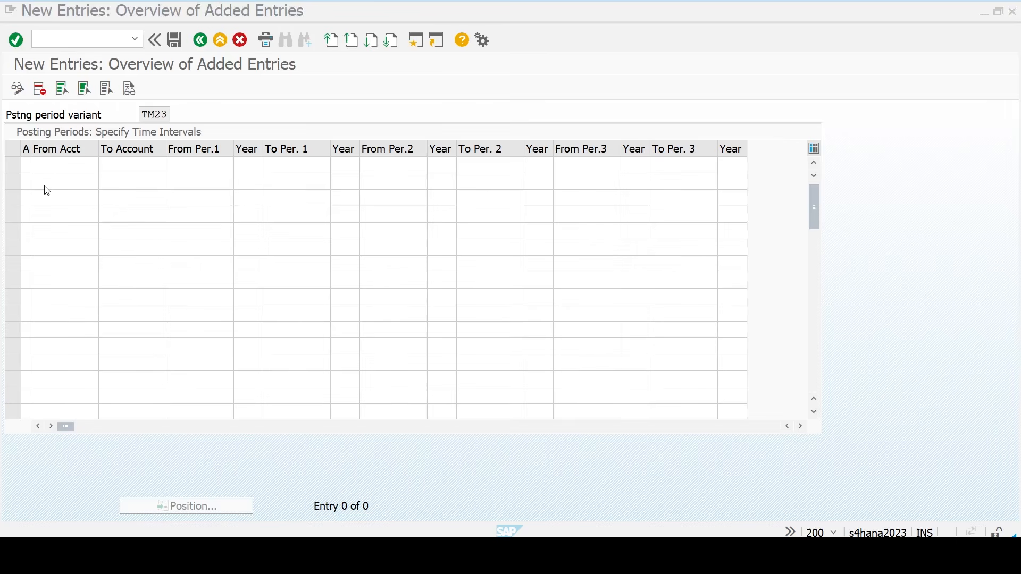
key(ctrl+v)
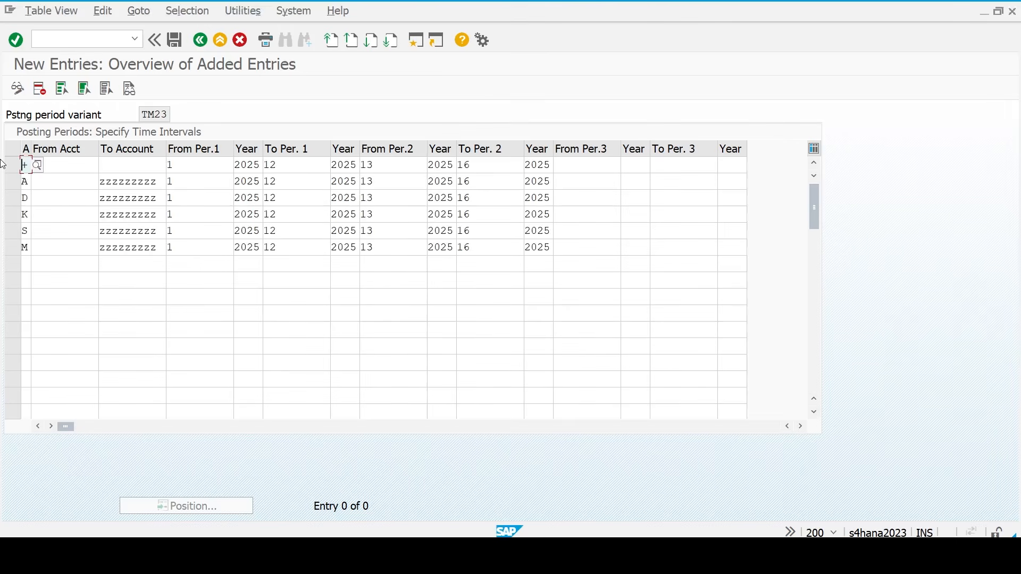
key(Return)
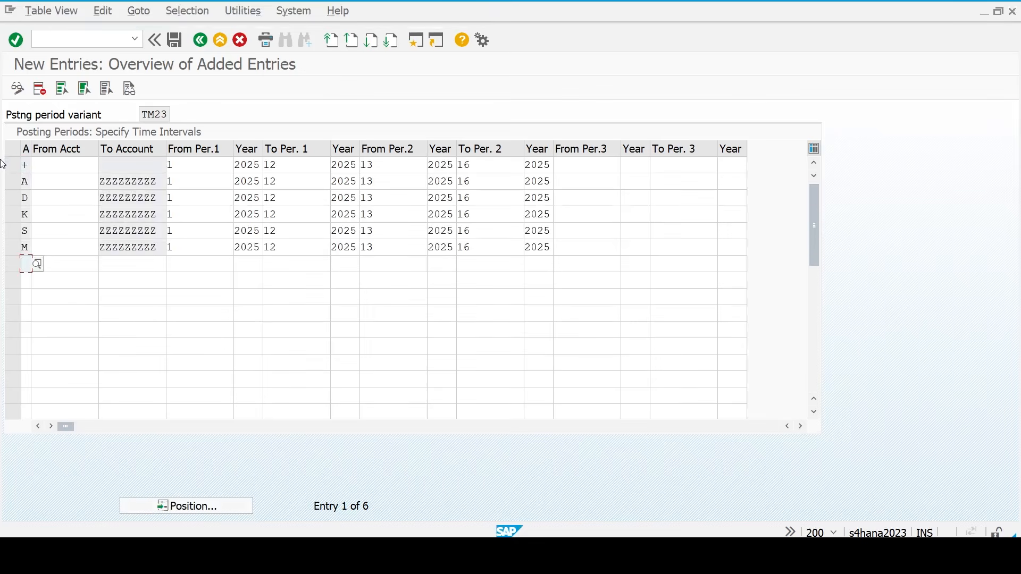
click(175, 39)
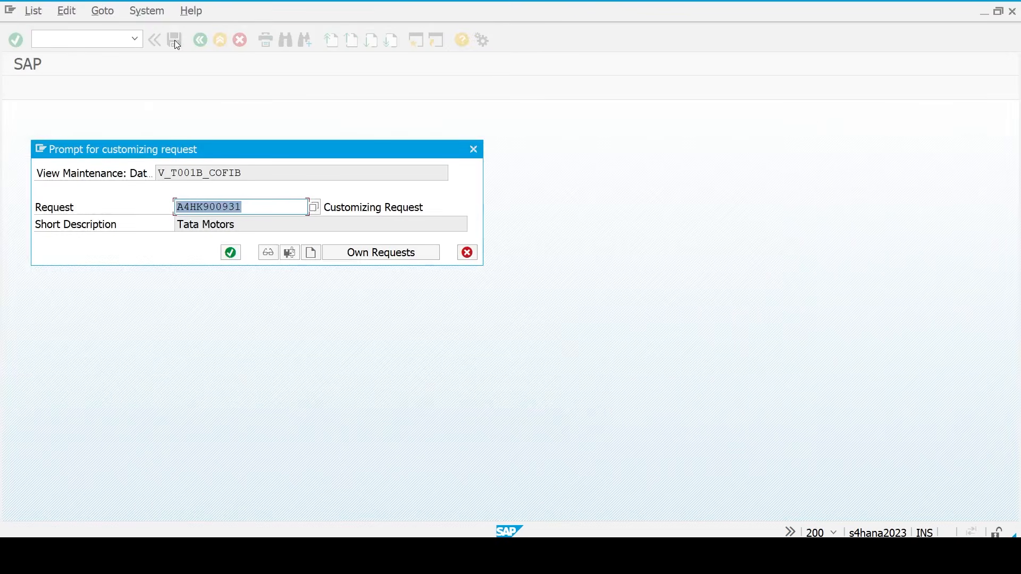
click(231, 252)
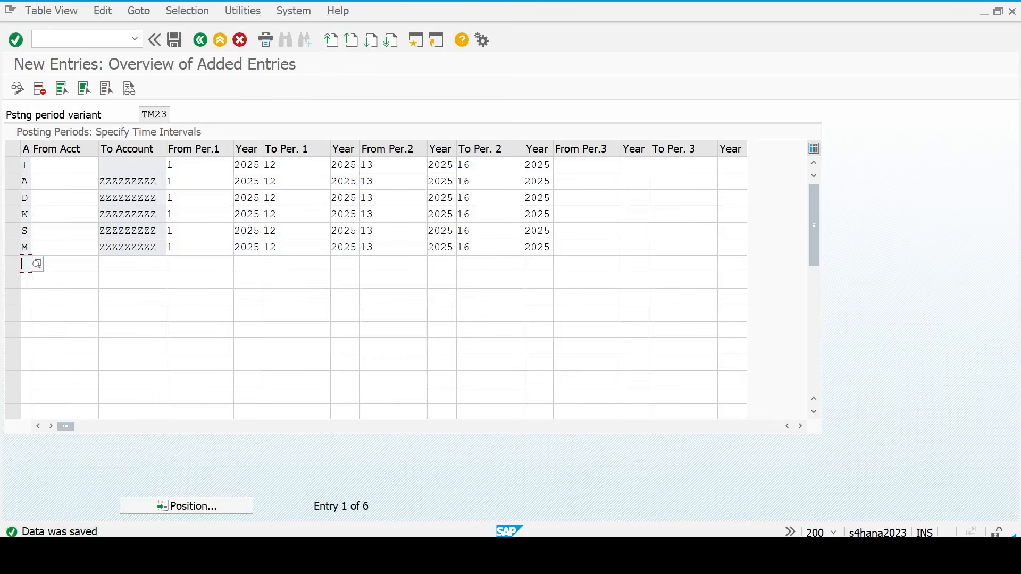
key(F3)
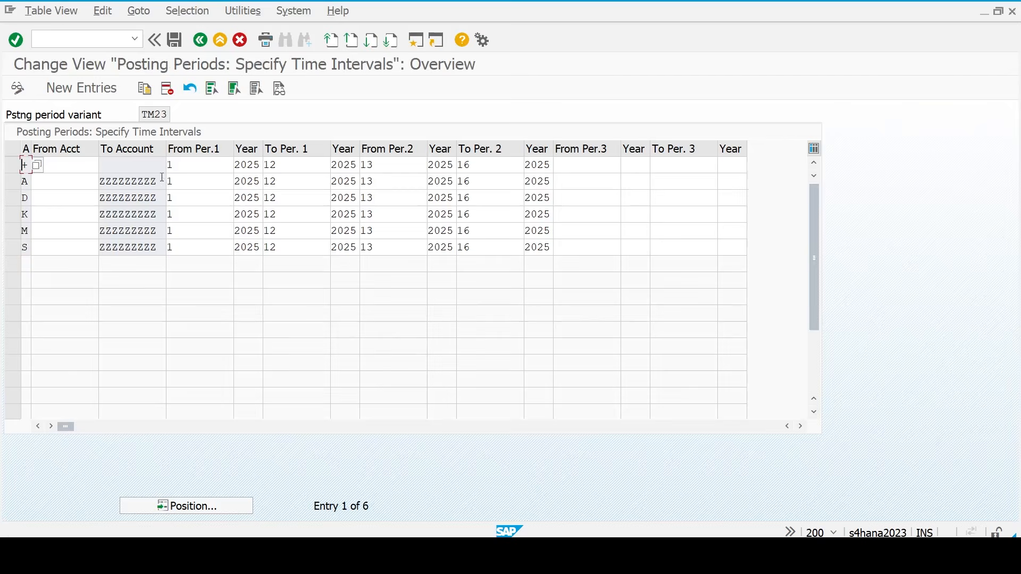
key(F3)
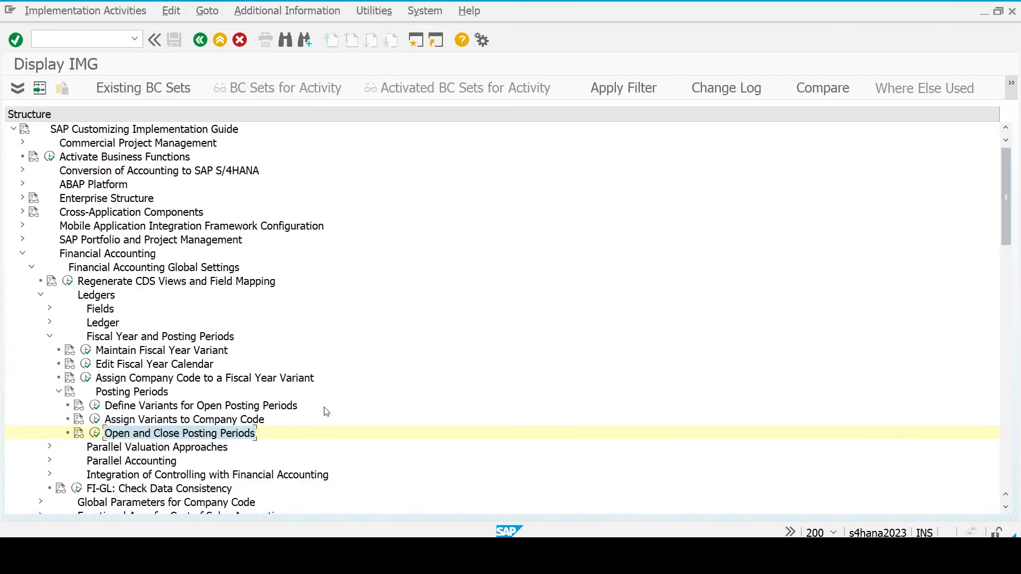
key(alt+Tab)
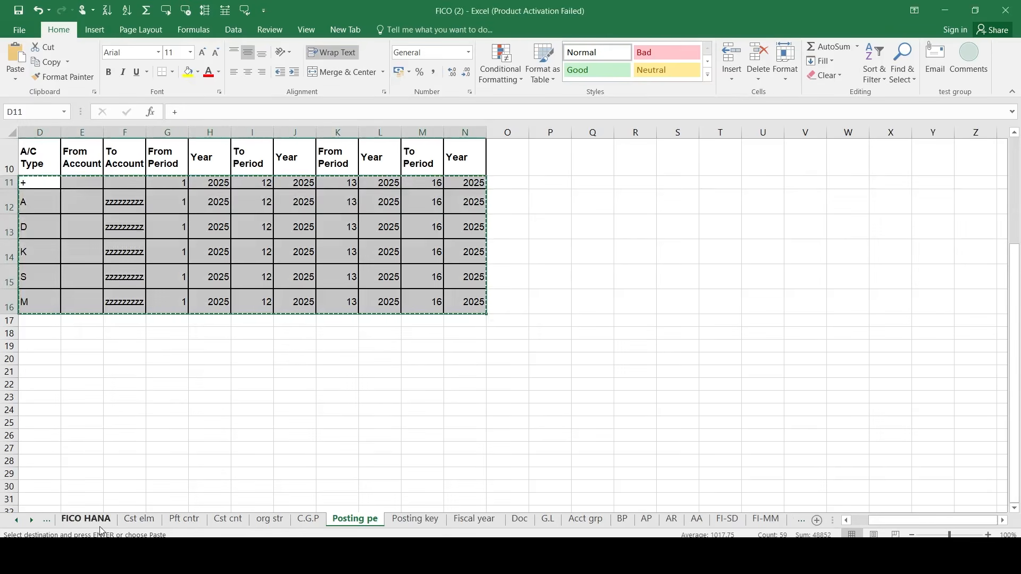
- Find the Document Types (OBA7) step on the FICO HANA checklist and open the Doc sheet
click(100, 525)
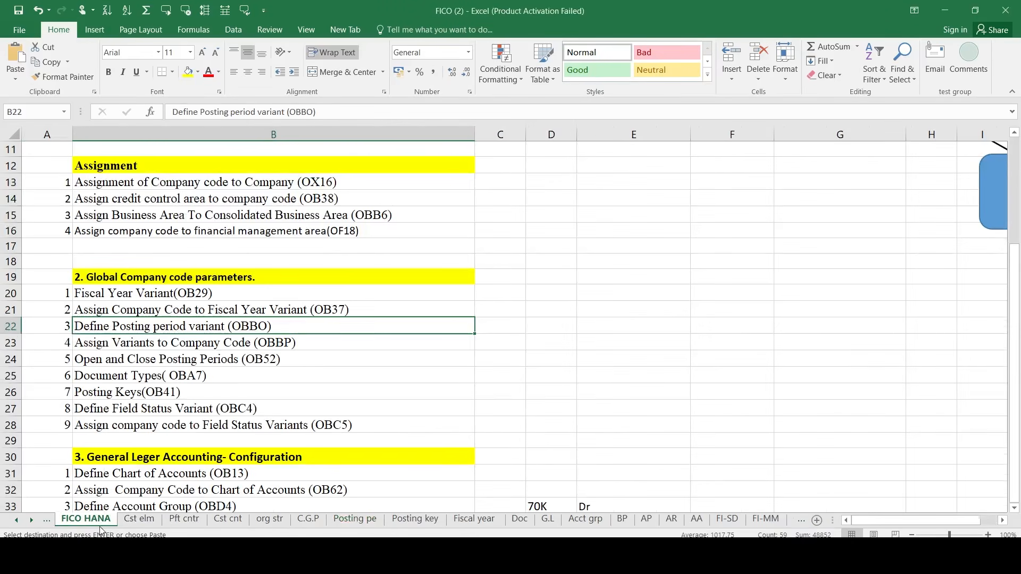
click(109, 375)
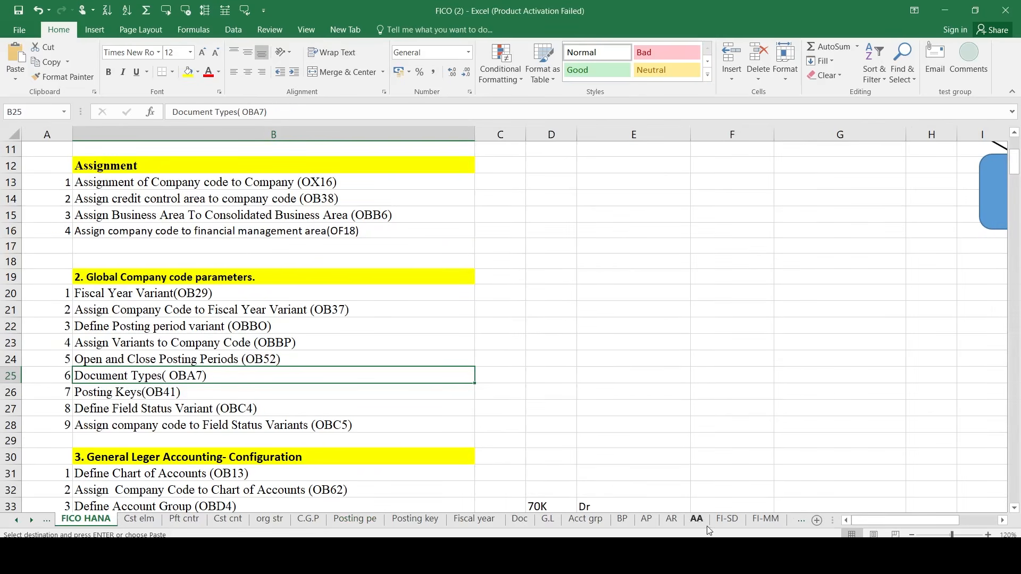
click(518, 523)
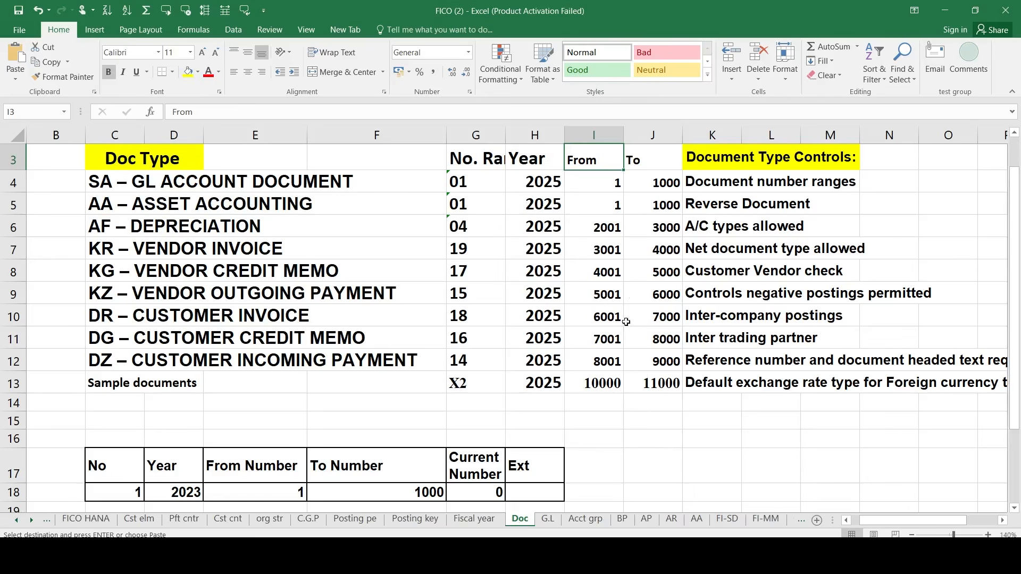
- Copy the number-range, 2025 year and from/to values in G5:J13 from the Doc sheet
click(494, 187)
key(shift+Right)
key(shift+Right)
key(shift+Right)
key(Down)
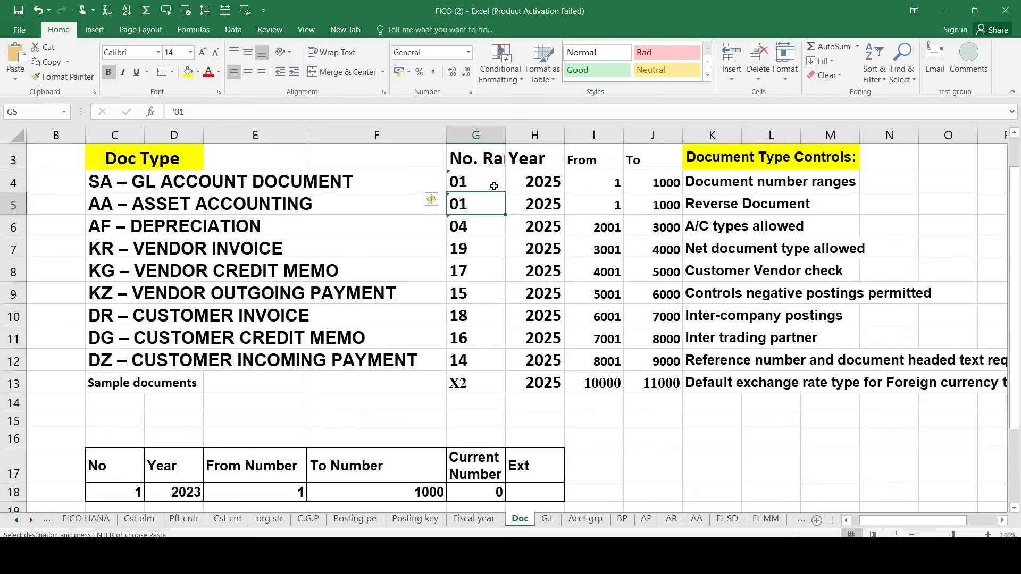
key(shift+Right)
key(shift+Right)
key(shift+Right)
key(shift+Down)
key(shift+Down)
key(shift+Down)
key(shift+Down)
key(shift+Down)
key(shift+Down)
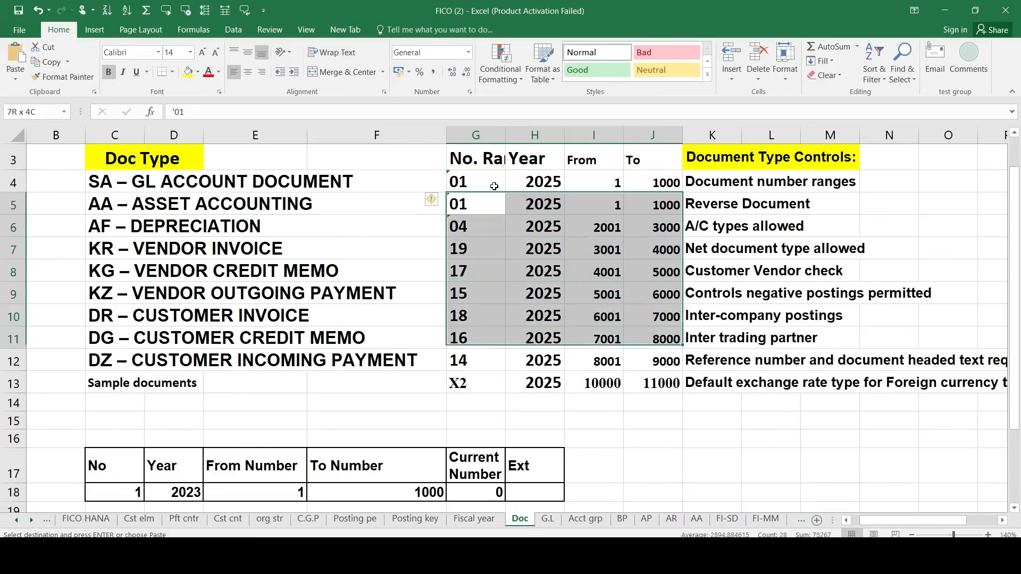
key(shift+Down)
key(shift+Down)
key(ctrl+c)
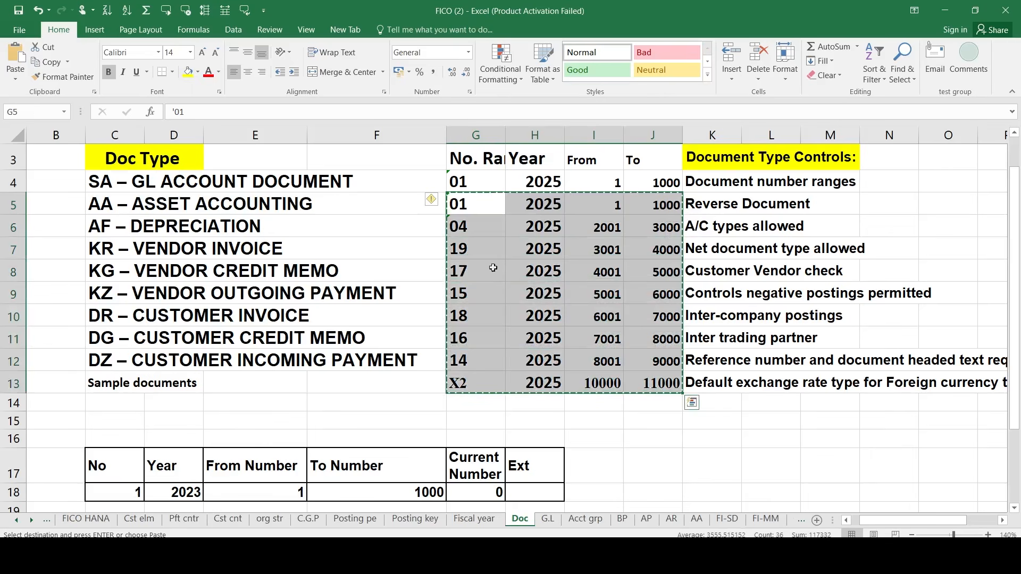
mouse_move(764, 553)
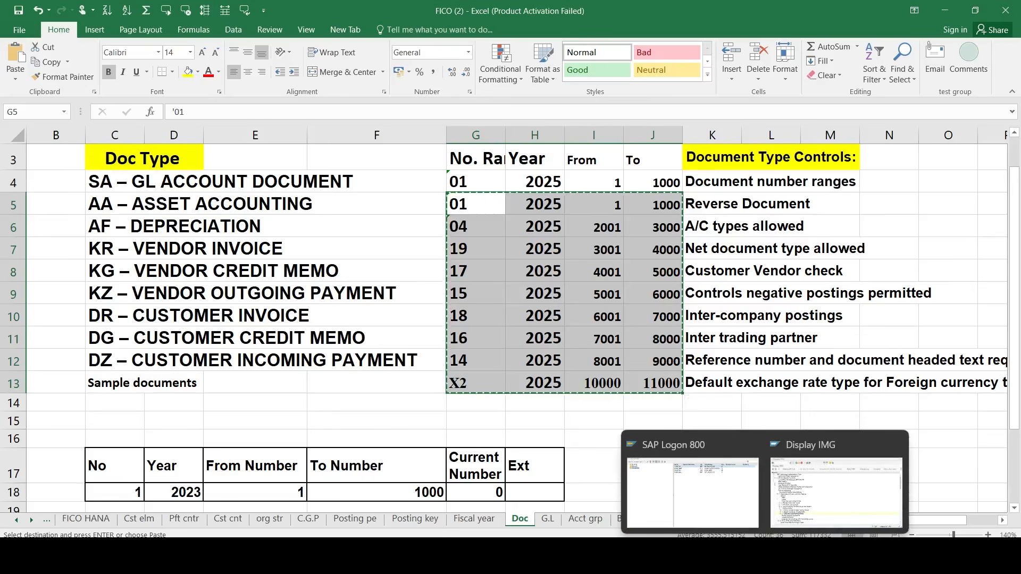
click(836, 492)
- Expand Financial Accounting Global Settings > Document > Document Types and run Define Document Types
key(Left)
key(Left)
key(Left)
key(Left)
key(Left)
key(Left)
key(Left)
key(Left)
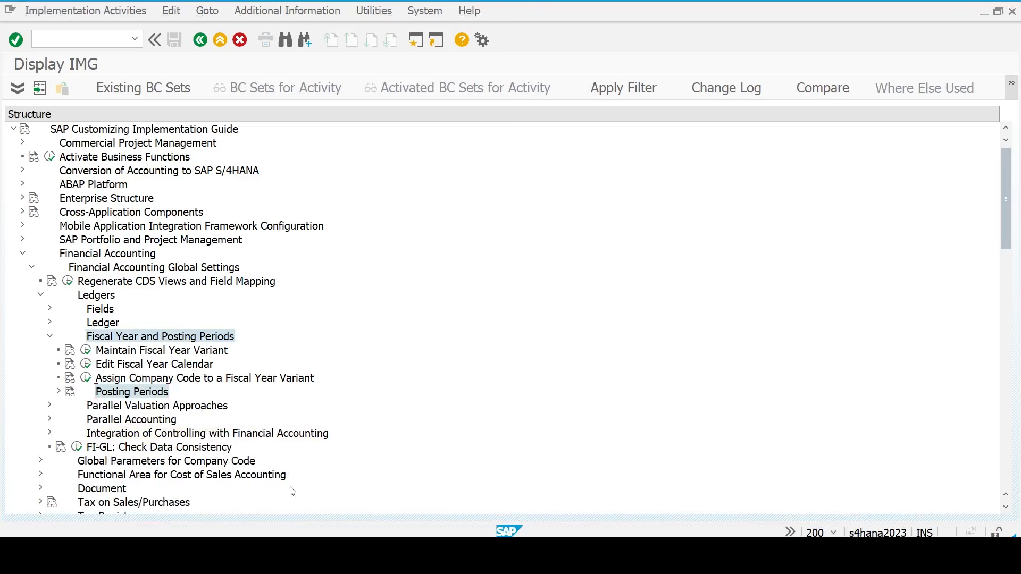
key(Down)
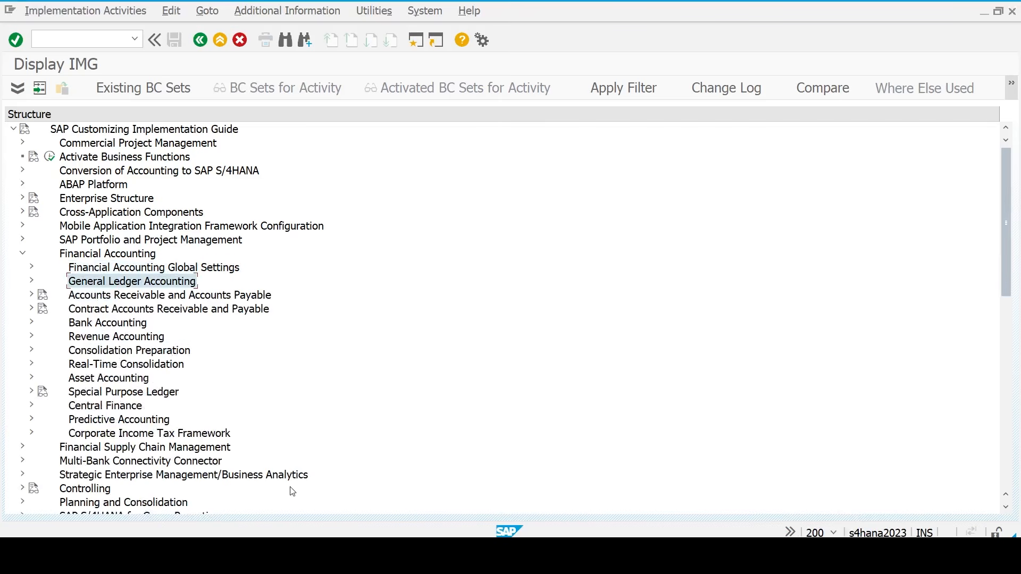
key(Up)
key(Right)
key(Down)
key(Down)
key(Down)
key(Down)
key(Down)
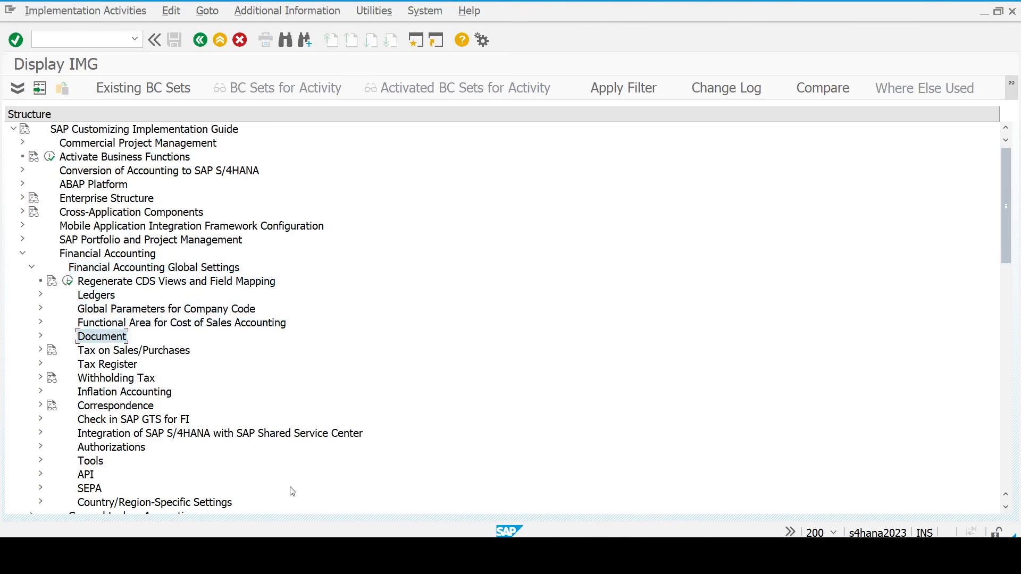
key(Right)
key(Down)
key(Down)
key(Up)
key(Right)
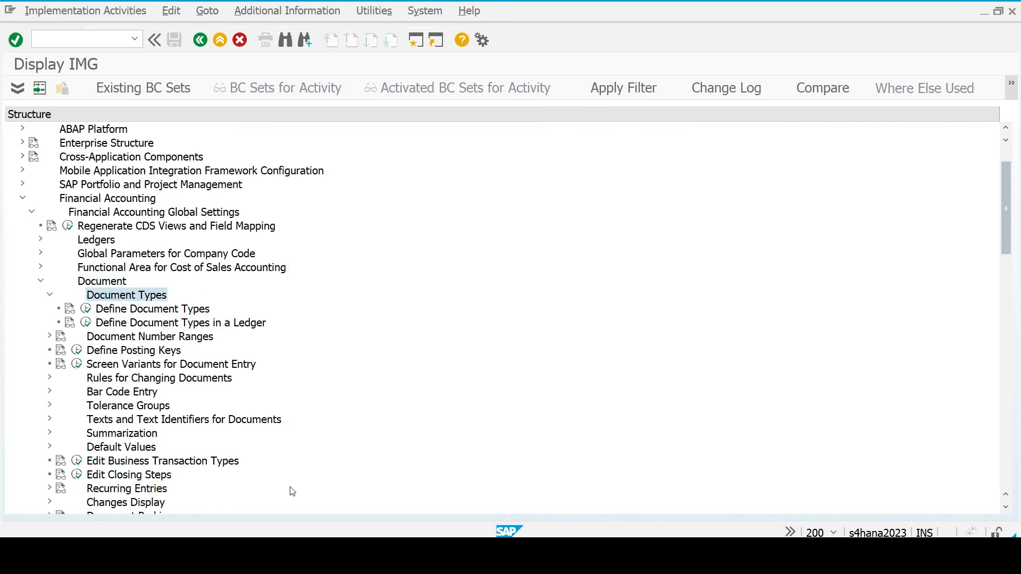
key(Down)
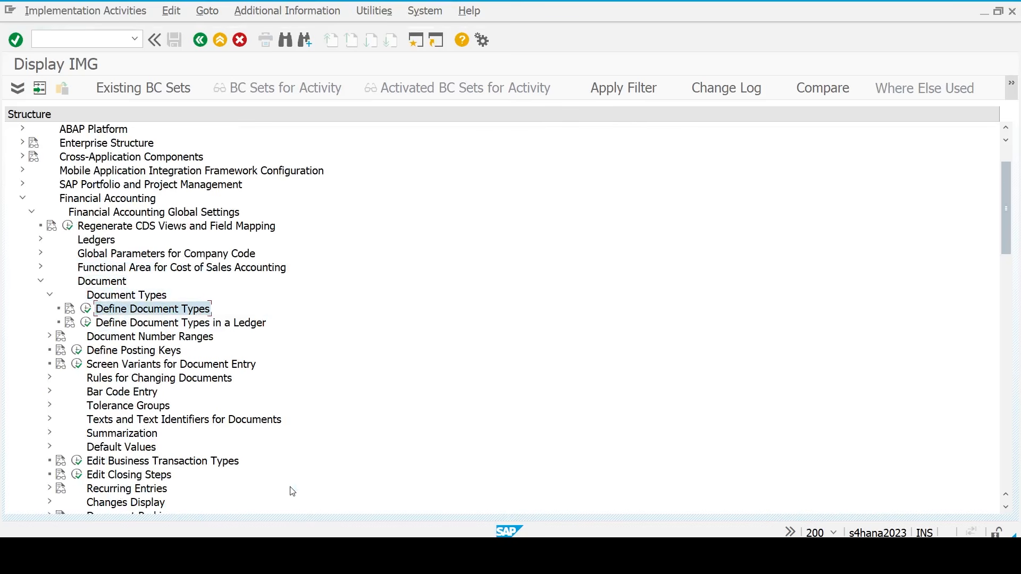
click(86, 309)
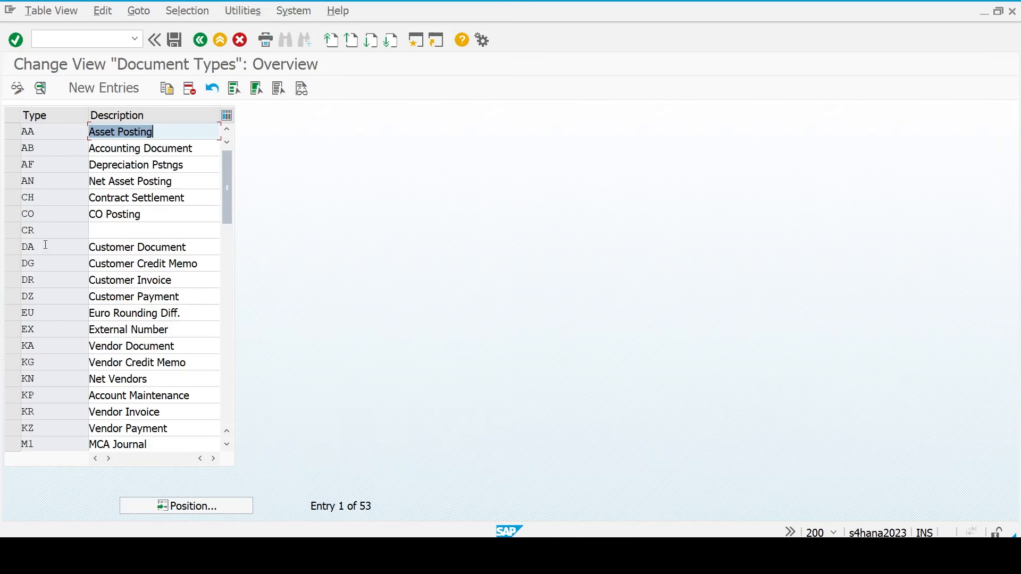
- From document type AA's details, bring up the RF_BELEG number range intervals
double_click(39, 137)
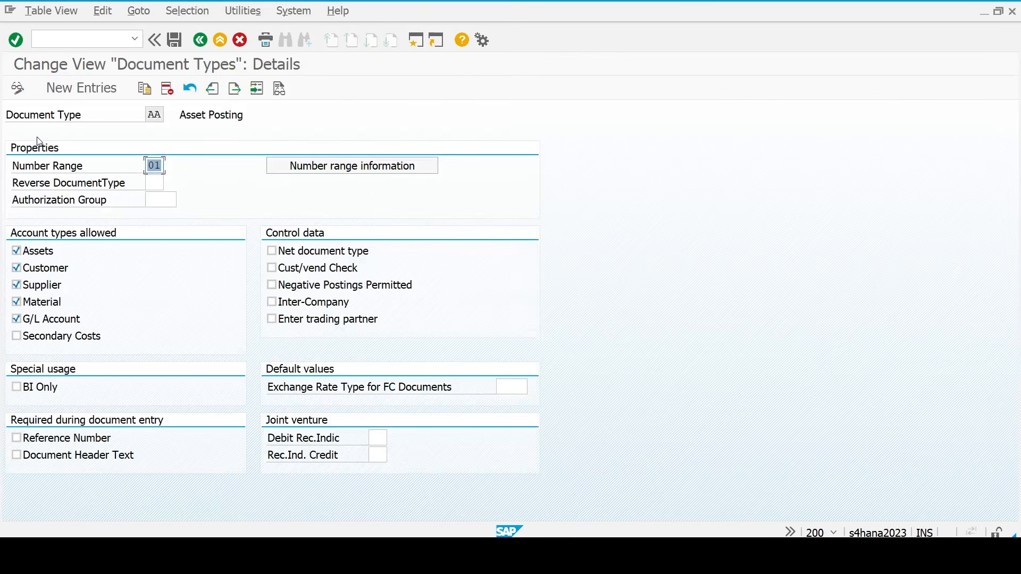
click(161, 165)
click(336, 168)
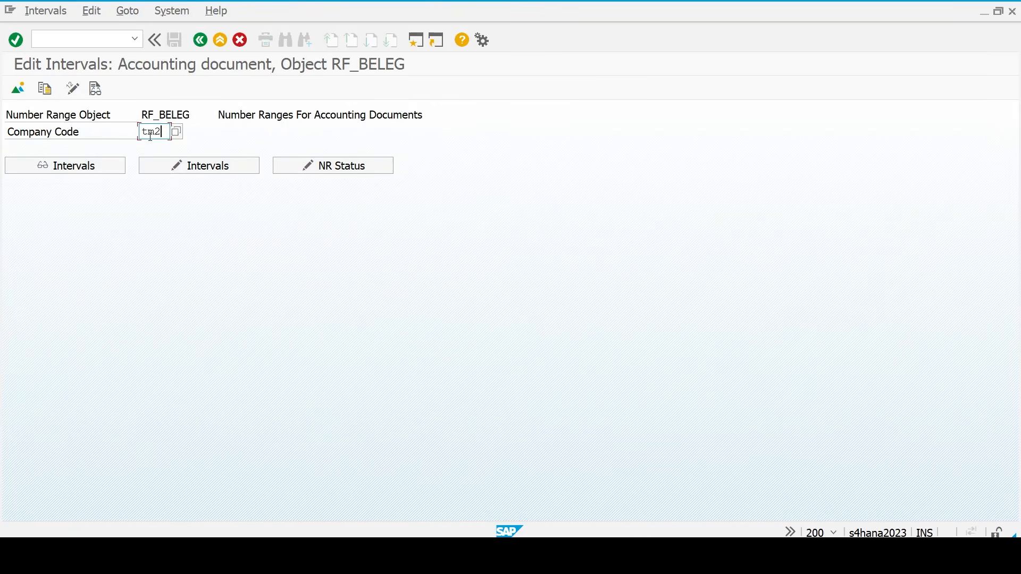
- Open the RF_BELEG intervals for company code TM23 in change mode
text(tm23)
key(Return)
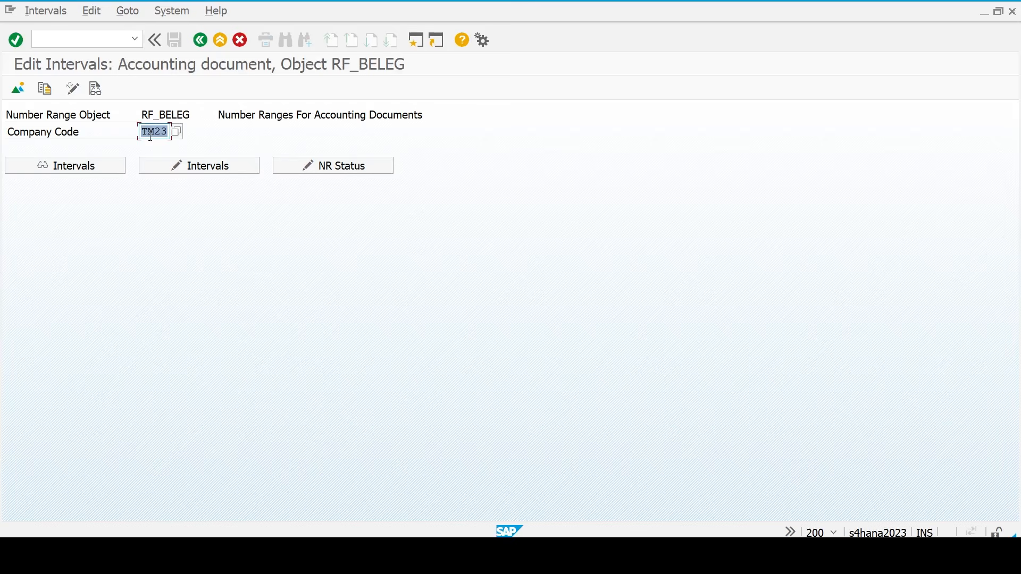
click(188, 169)
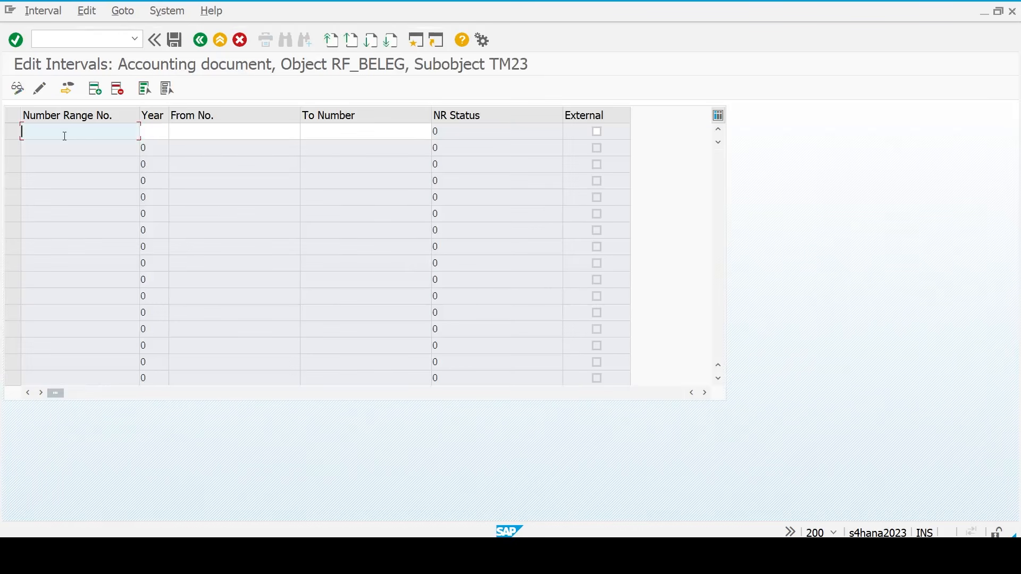
- Insert blank lines and paste the nine 2025 intervals, 01 through X2, from Excel
click(96, 89)
click(95, 90)
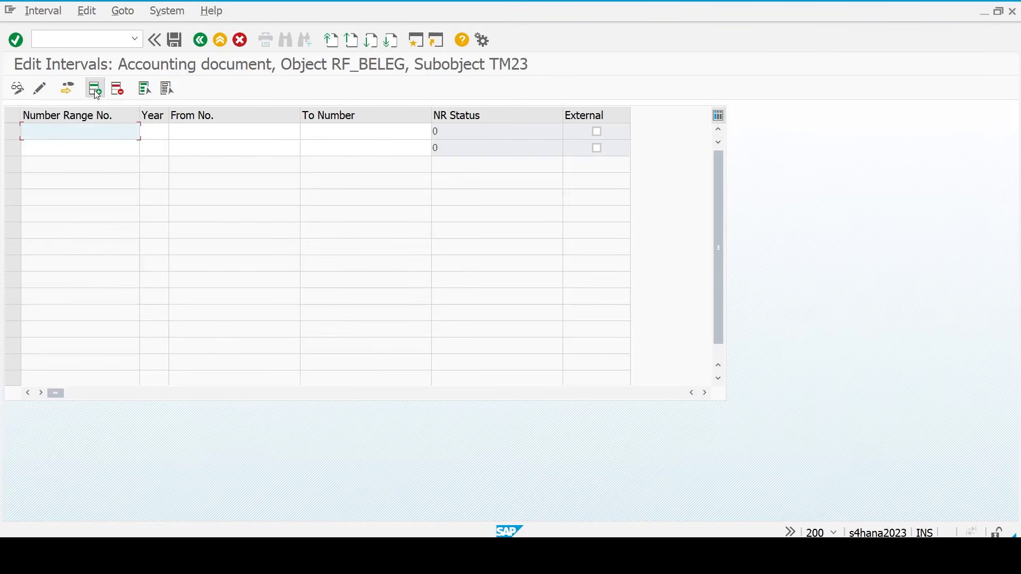
click(95, 89)
click(96, 89)
click(95, 89)
click(95, 89)
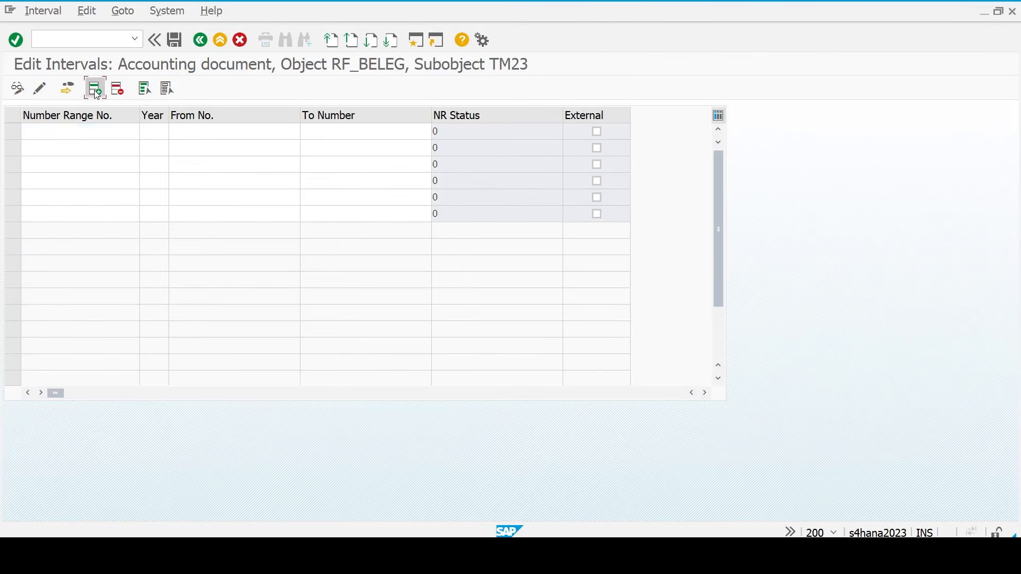
click(96, 90)
click(96, 90)
click(95, 89)
click(95, 89)
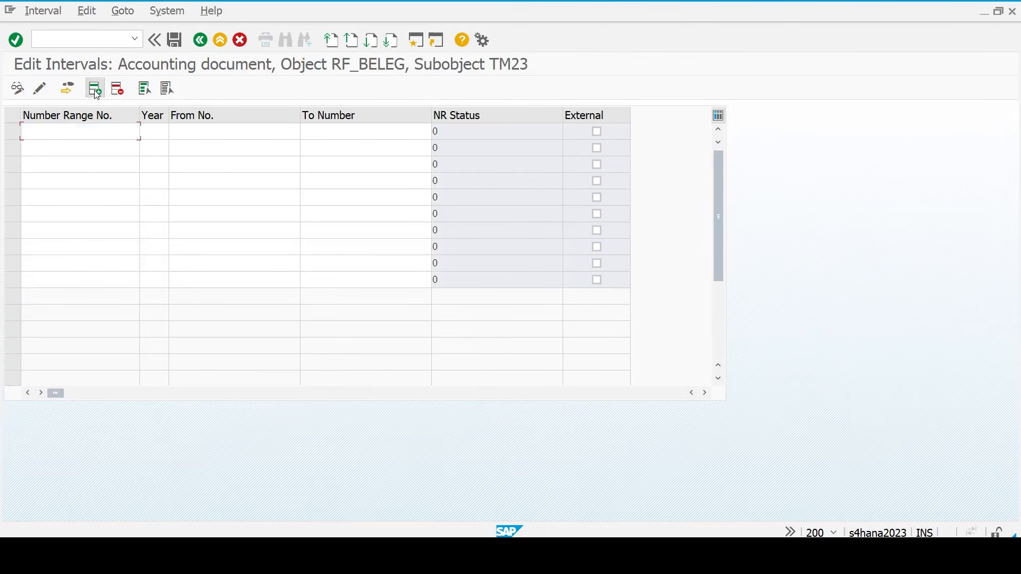
click(95, 89)
click(95, 89)
key(ctrl+v)
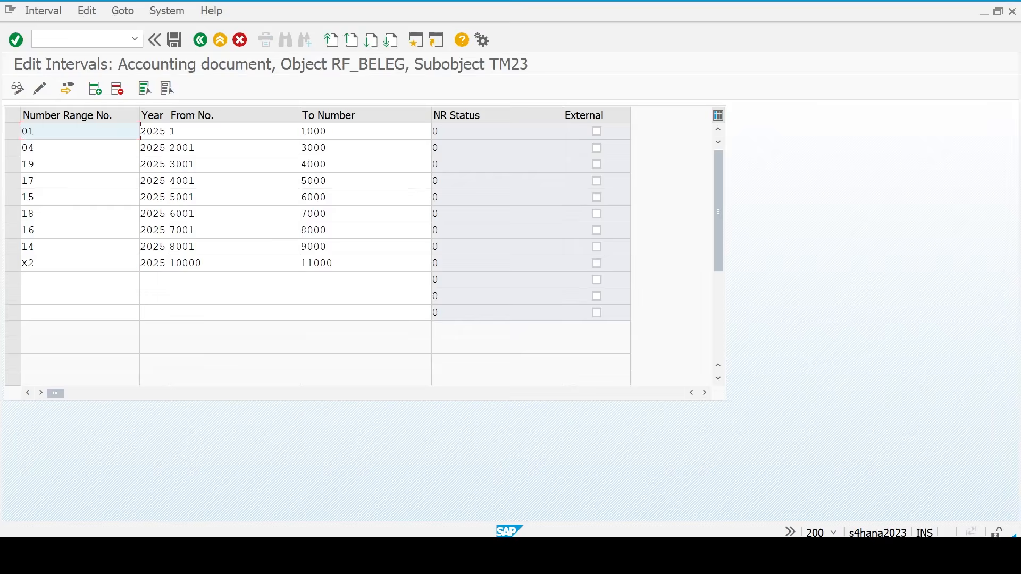
- Clear the copy selection in the Excel workbook and return to the SAP interval table
key(alt+Tab)
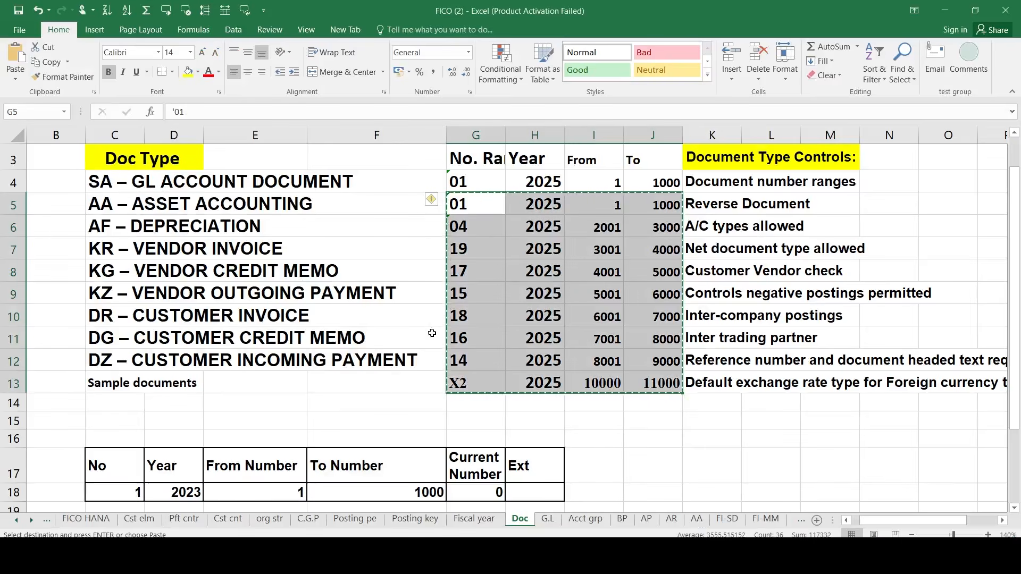
key(Escape)
click(389, 356)
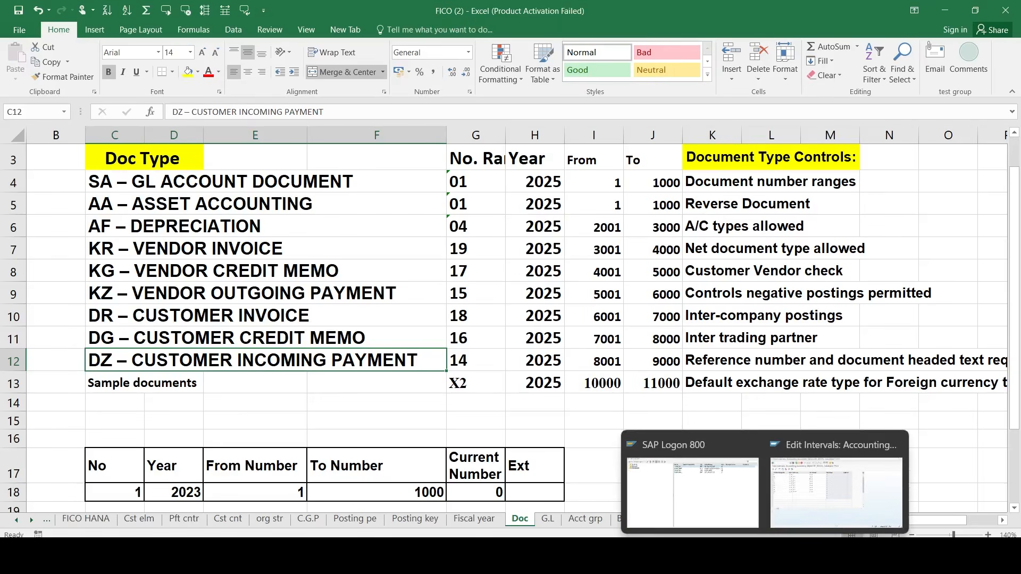
click(799, 512)
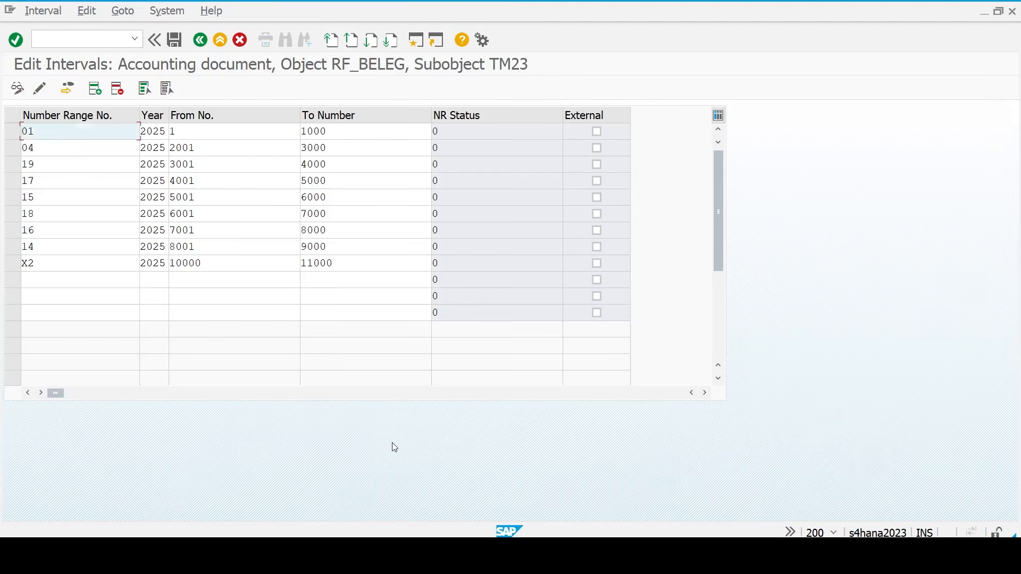
- Check and save the nine TM23 intervals, acknowledging the transport notice
key(Return)
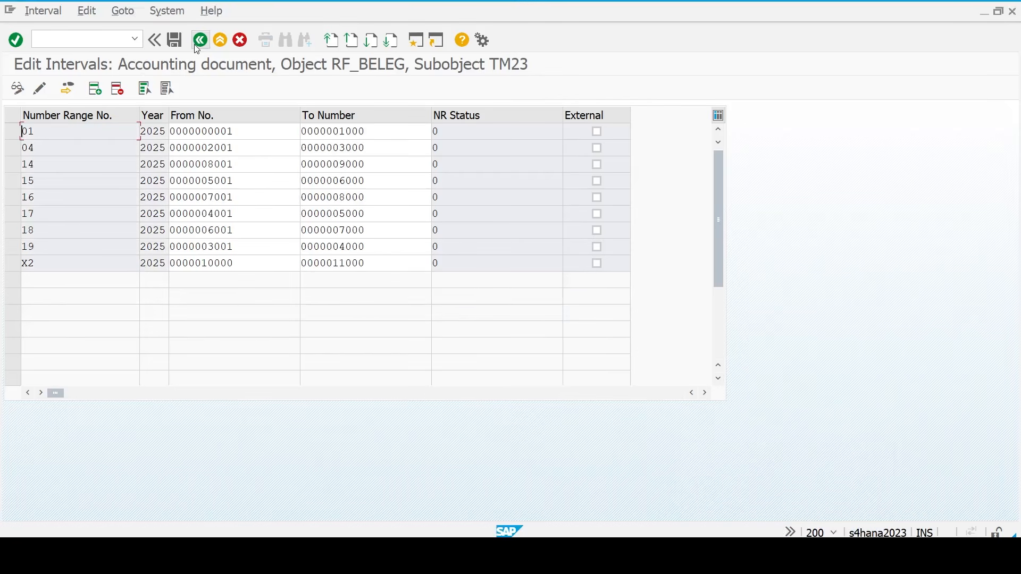
click(174, 41)
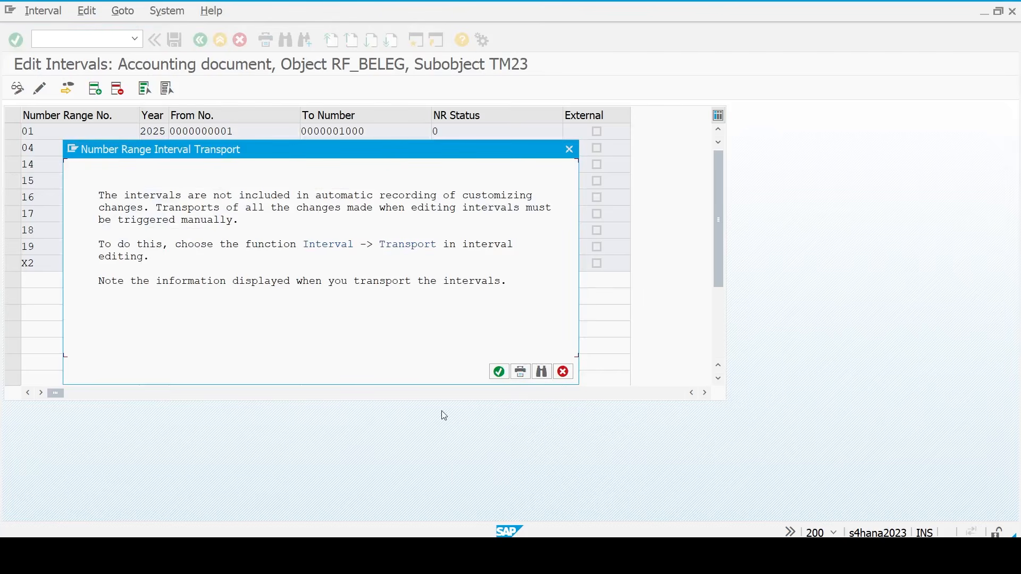
click(499, 372)
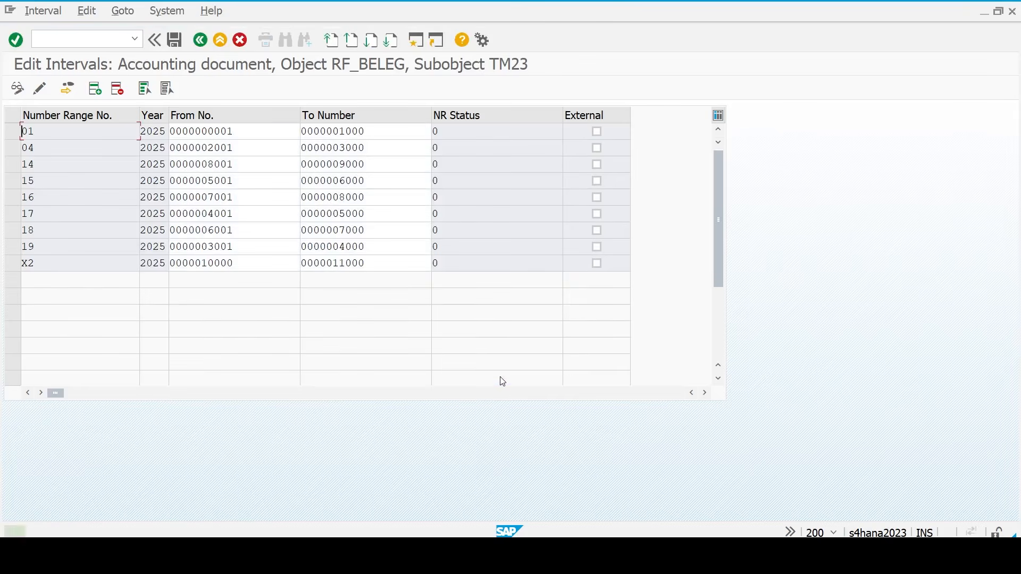
- Back out to the Document Types overview and bring the Excel workbook forward
key(F3)
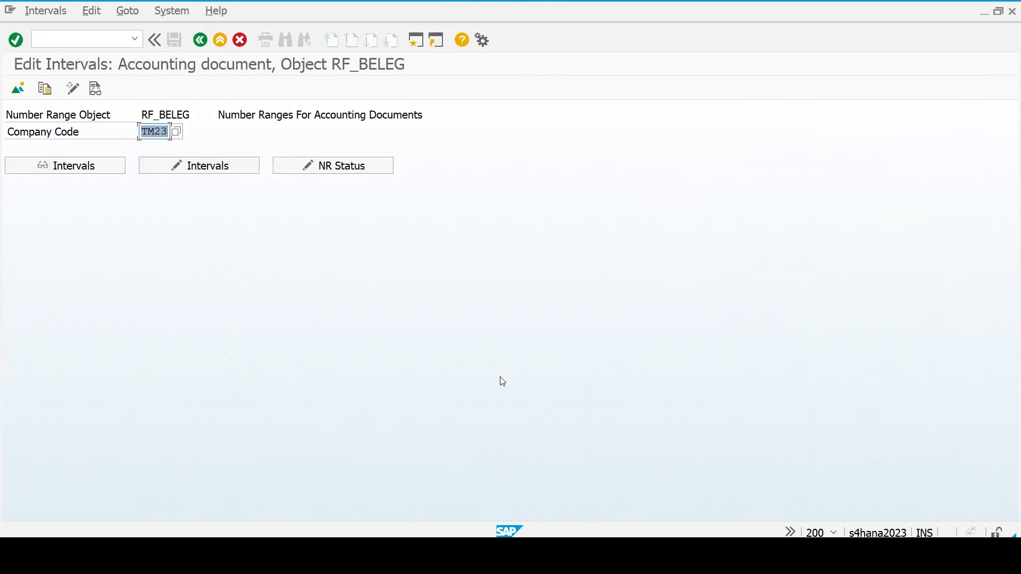
key(F3)
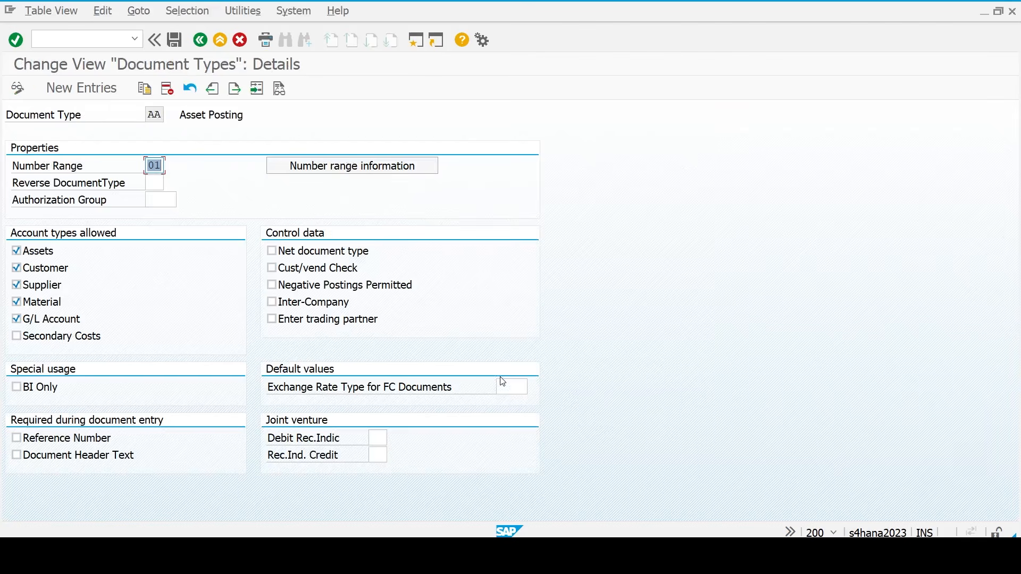
key(F3)
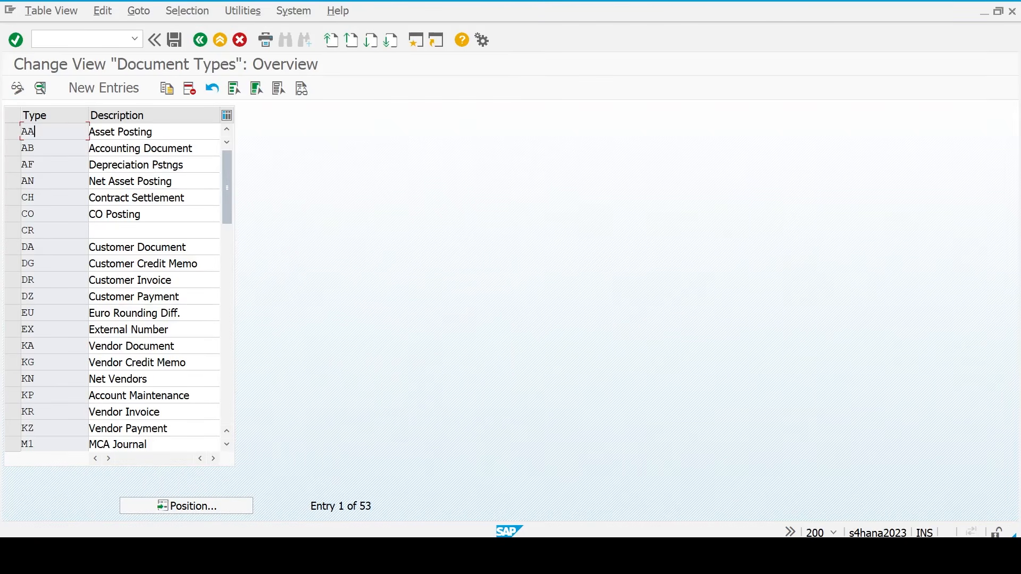
click(735, 556)
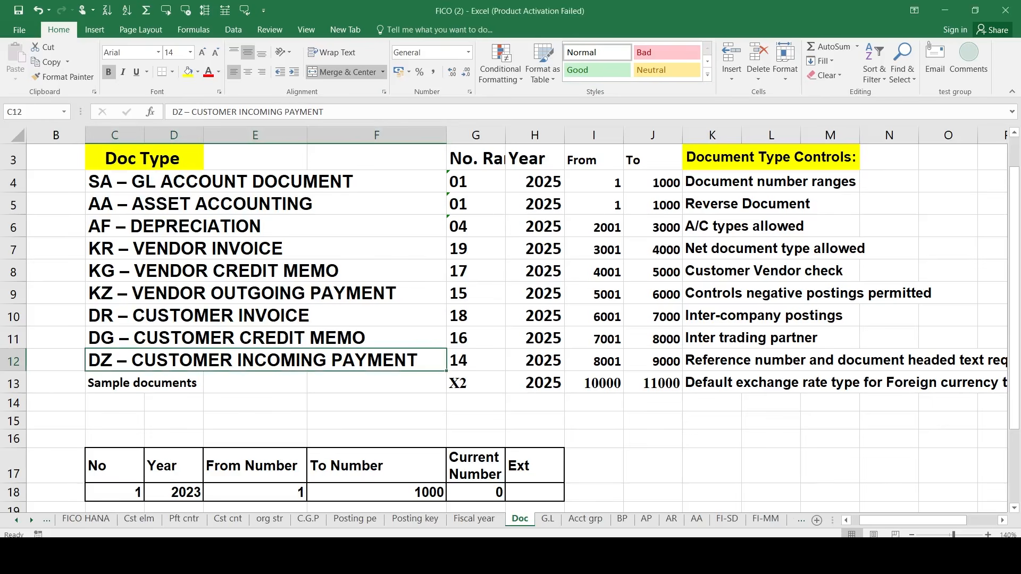
- Consult the Posting key sheet listing posting keys 01–75
click(96, 520)
click(137, 396)
key(ctrl+5)
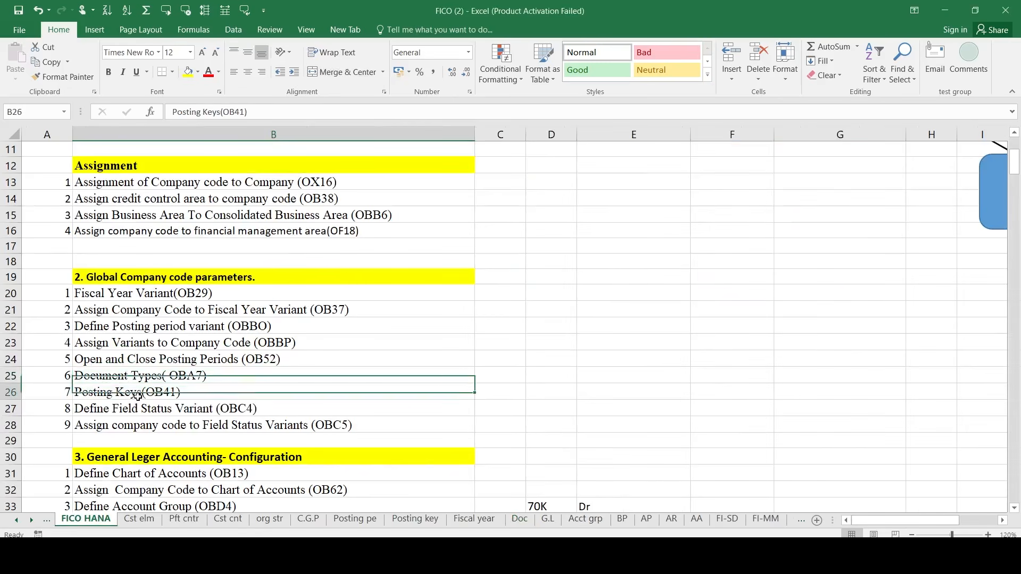
click(418, 519)
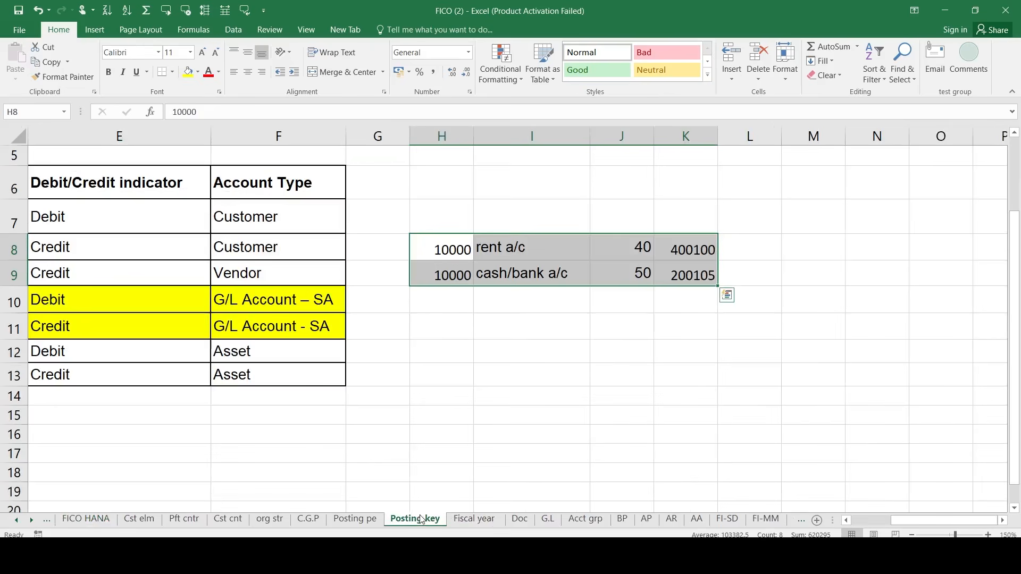
scroll(295, 367, left, 3)
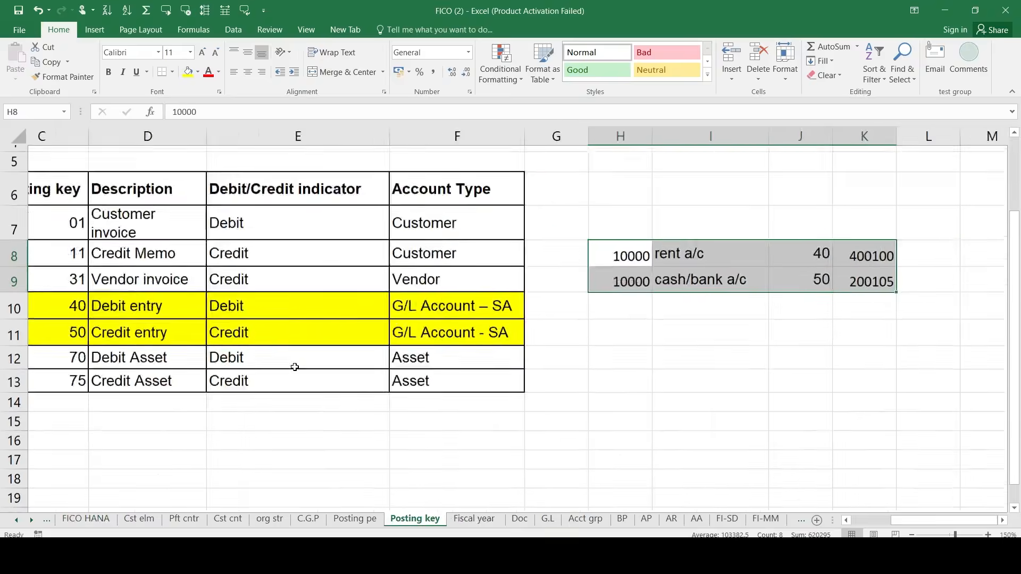
scroll(295, 367, left, 2)
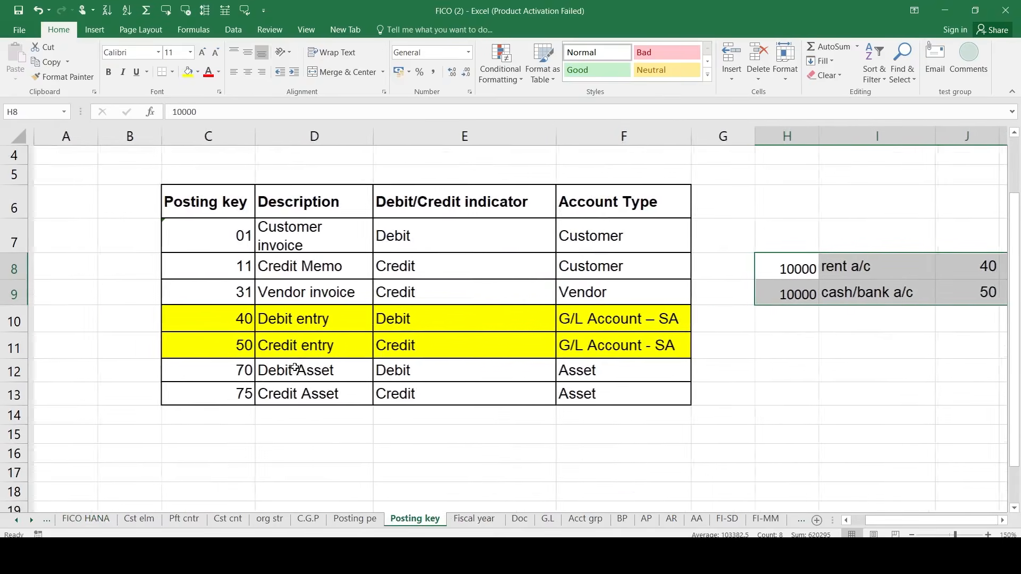
- Mark the Define Field Status Variant (OBC4) task in FICO HANA and return to SAP
click(86, 520)
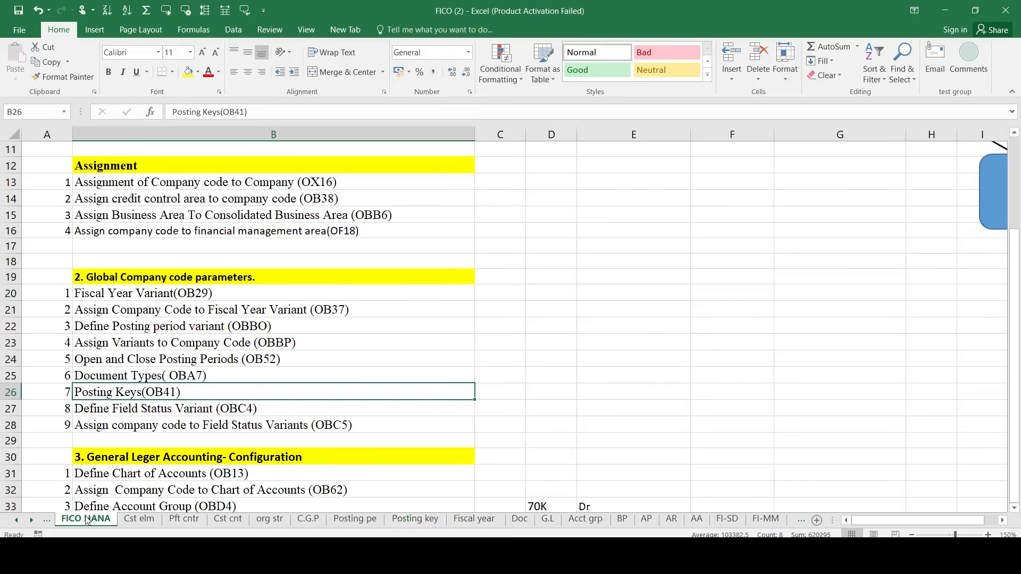
click(85, 410)
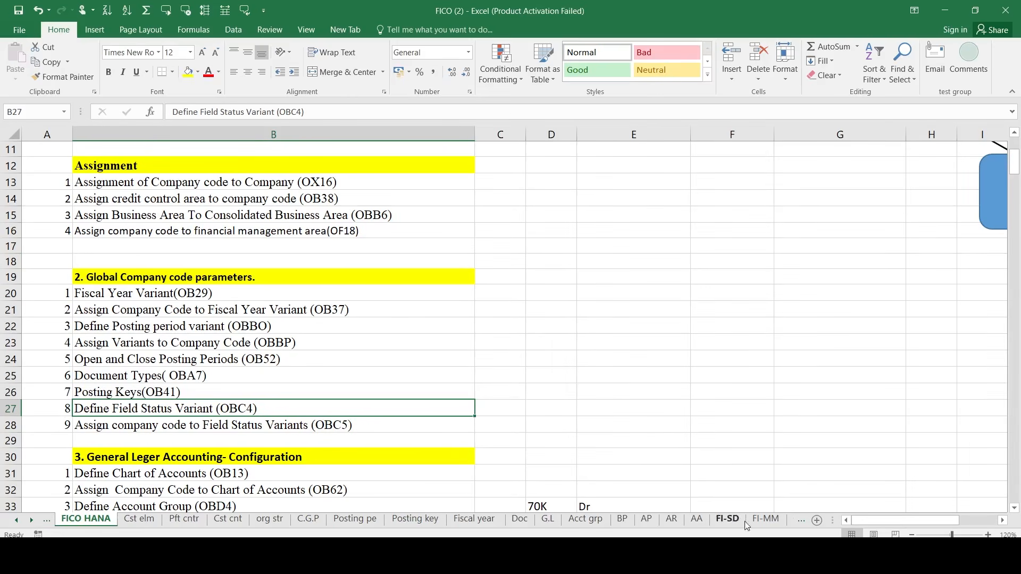
mouse_move(766, 555)
click(812, 501)
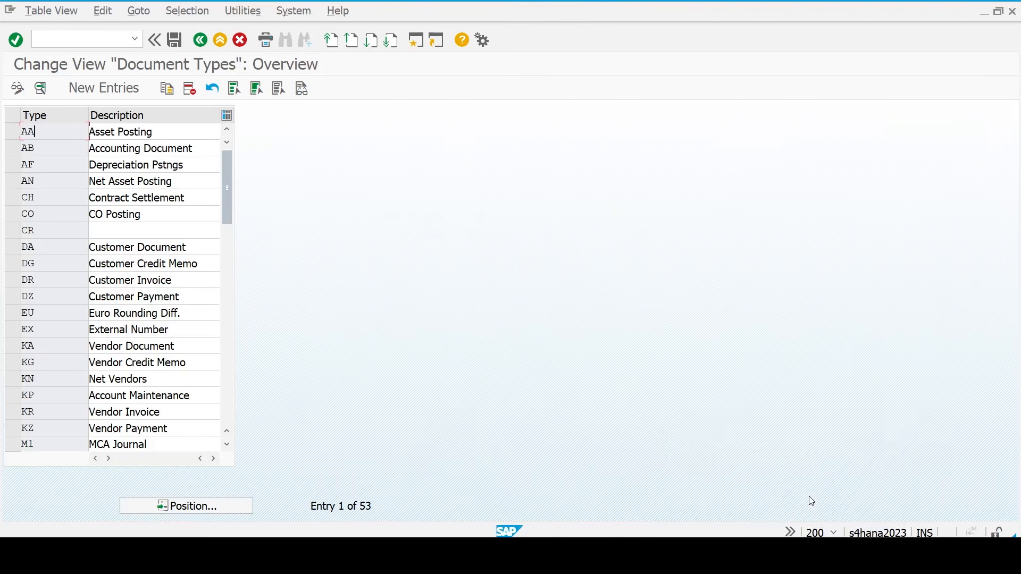
- Open the SAP Reference IMG and expand Financial Accounting Global Settings > Ledgers > Fields
key(F3)
key(F3)
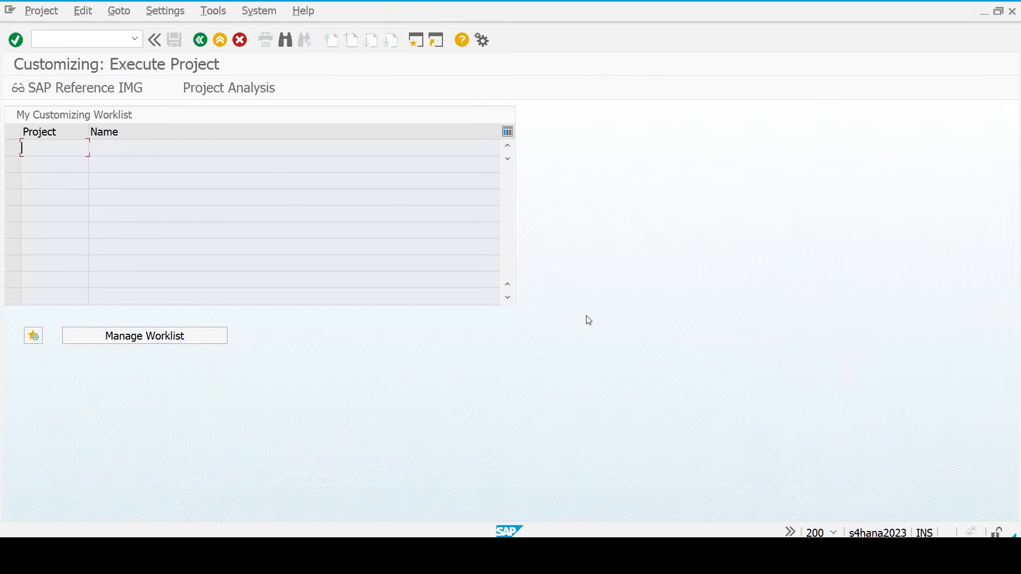
click(132, 90)
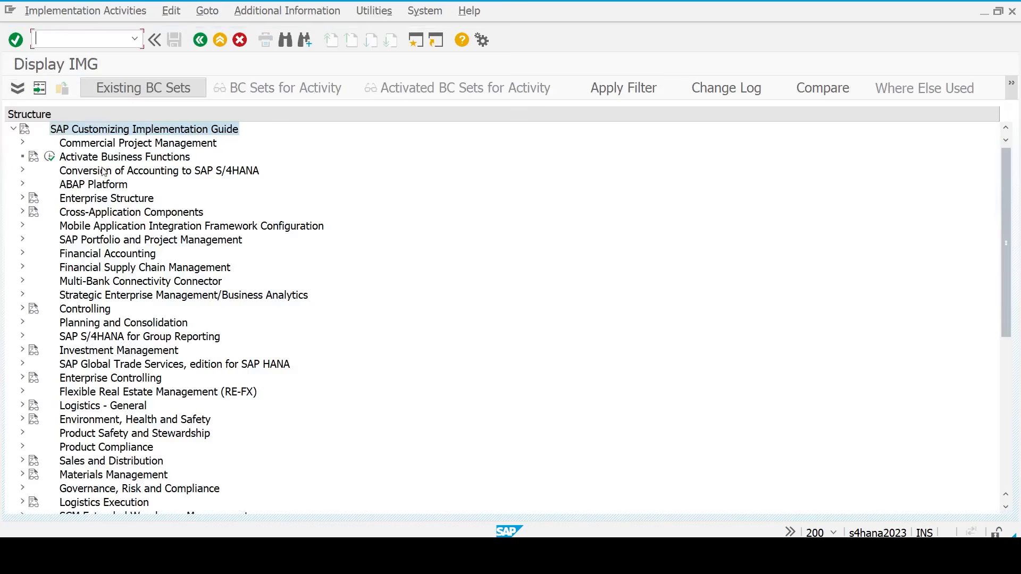
double_click(98, 252)
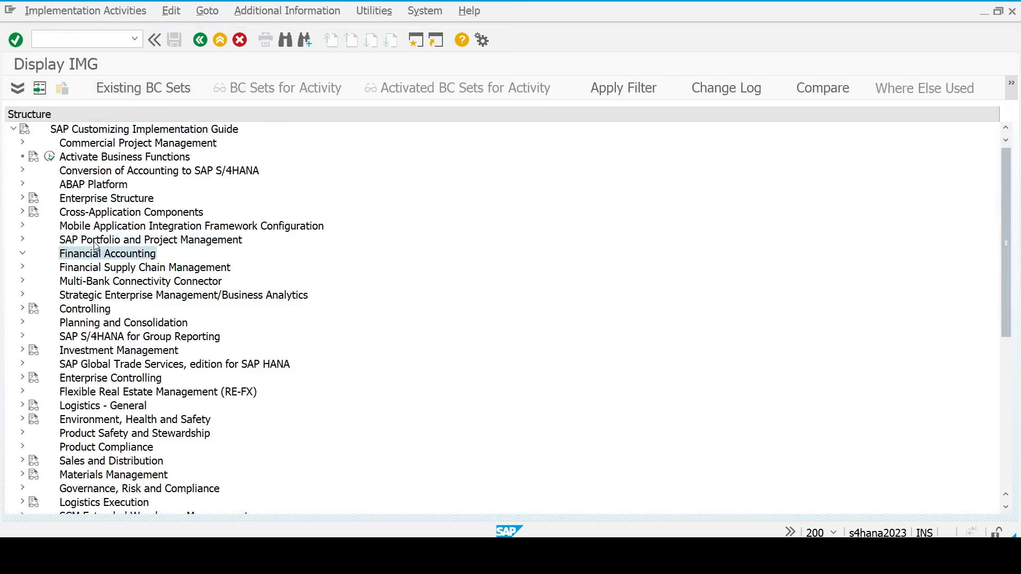
key(Down)
key(Right)
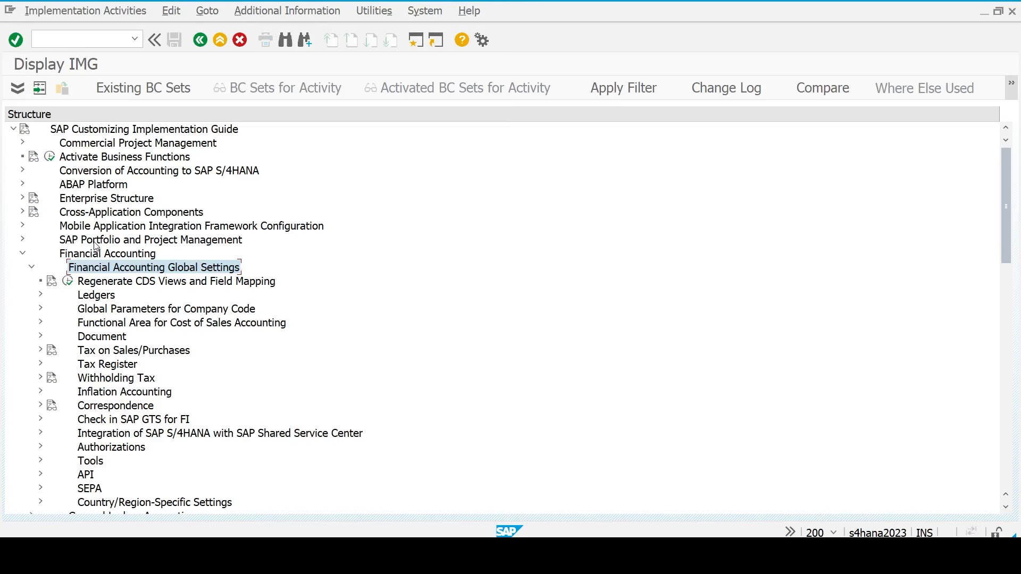
key(Down)
key(Down)
key(Right)
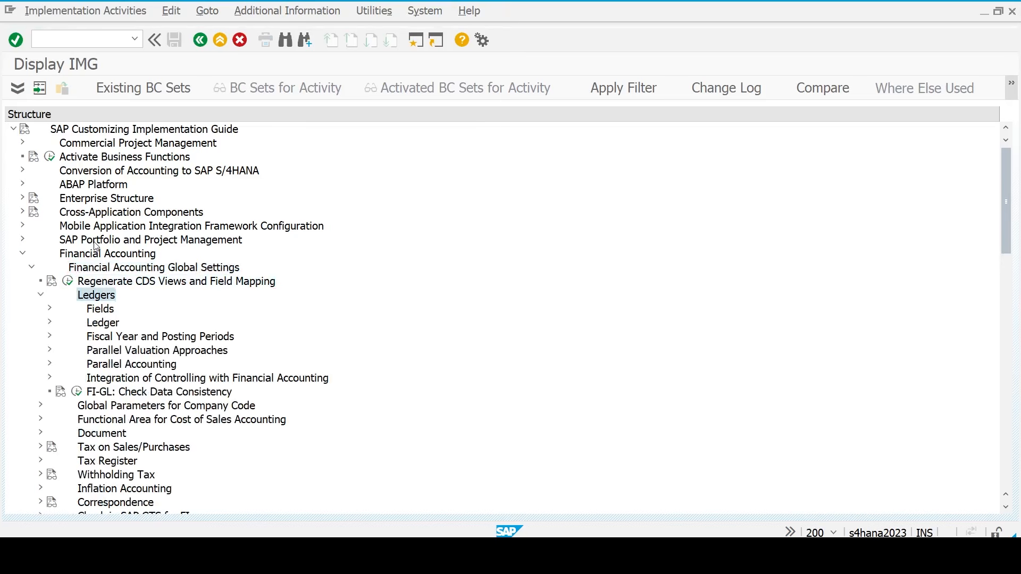
key(Down)
key(Right)
- Run Define Field Status Variants under the Fields node
key(Down)
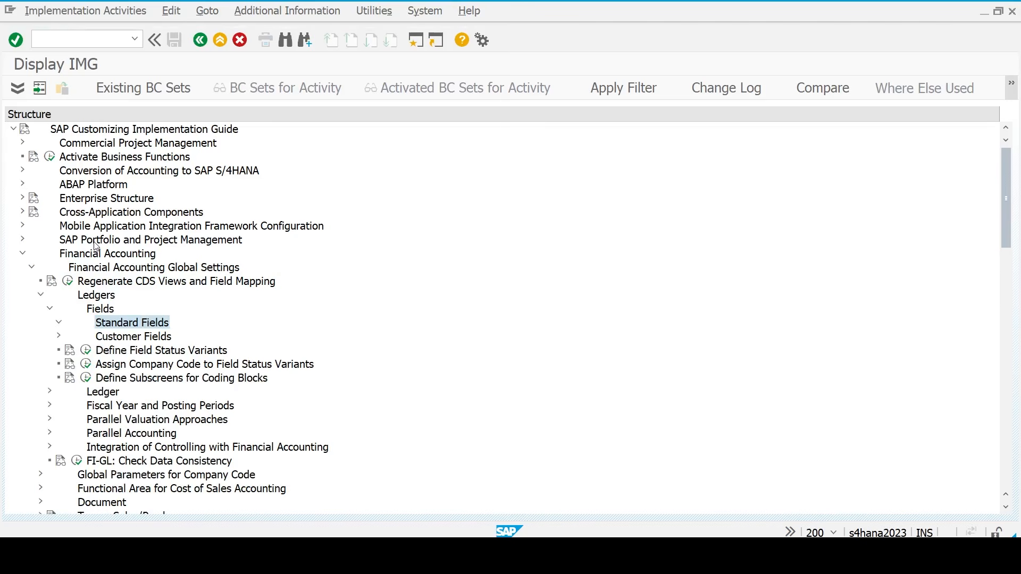
key(Right)
key(Down)
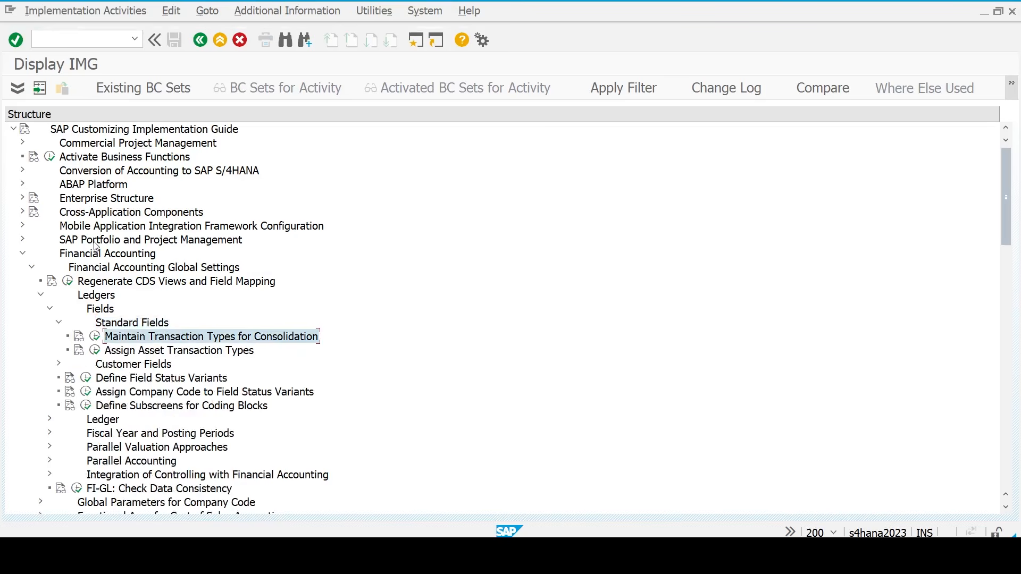
key(Up)
key(Left)
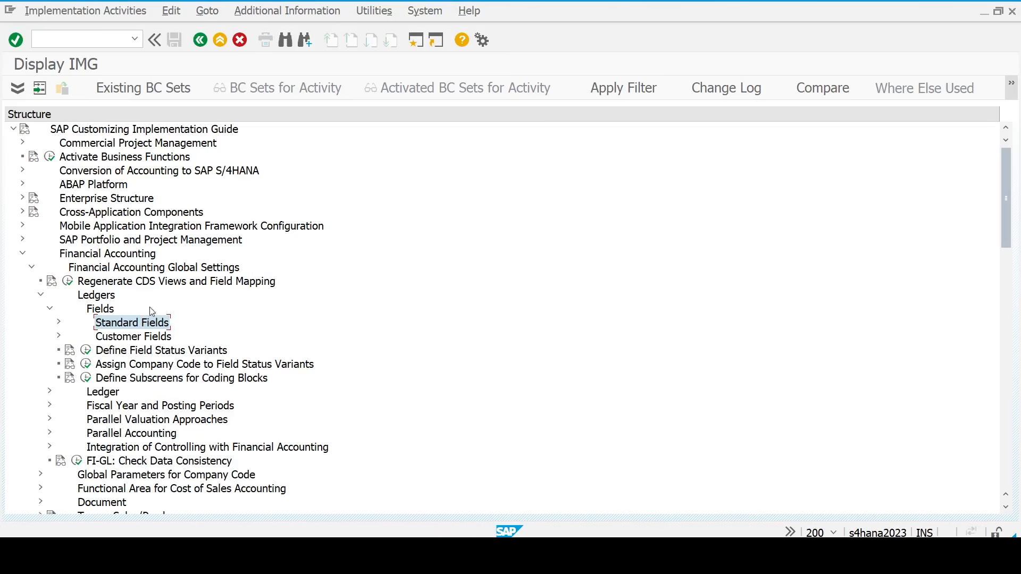
click(104, 314)
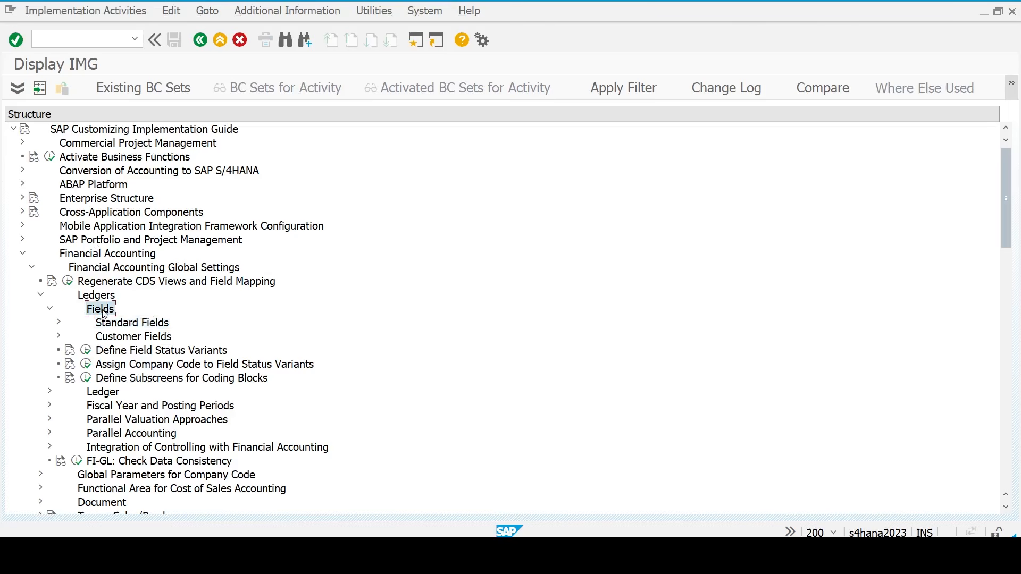
click(118, 353)
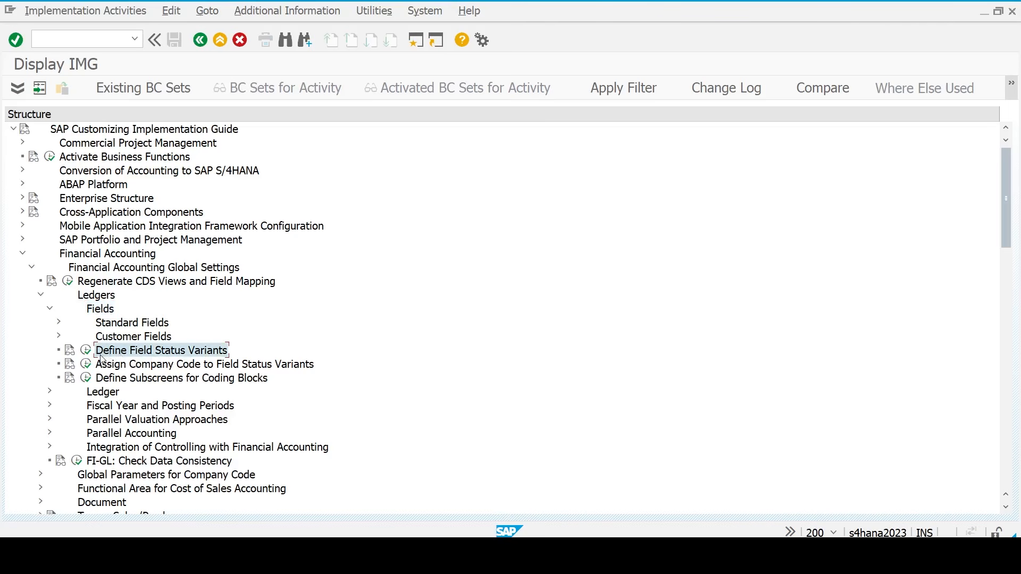
click(86, 351)
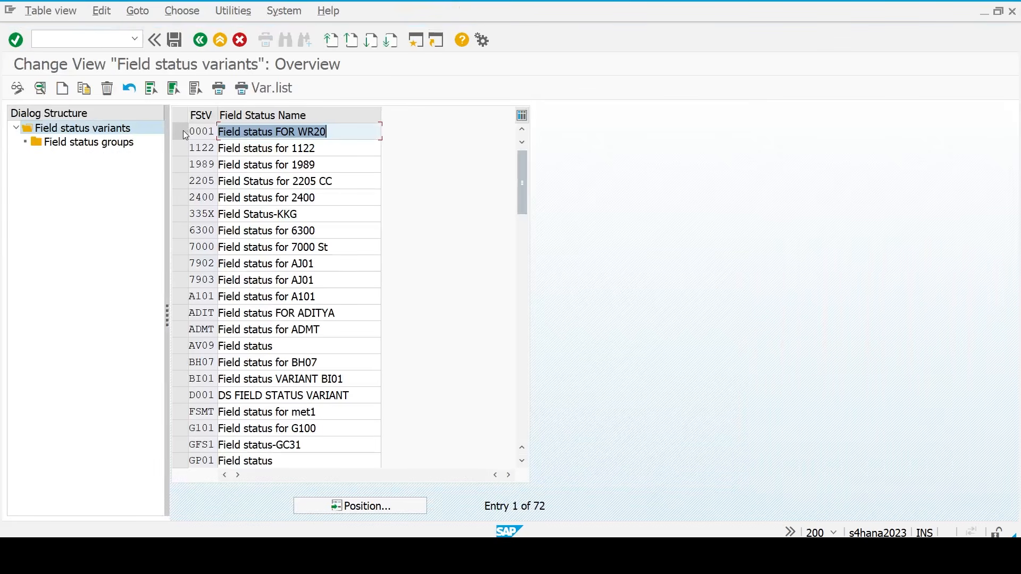
- Copy variant 0001 as TM23 'Field status for TM23' with all 45 dependent entries
click(183, 131)
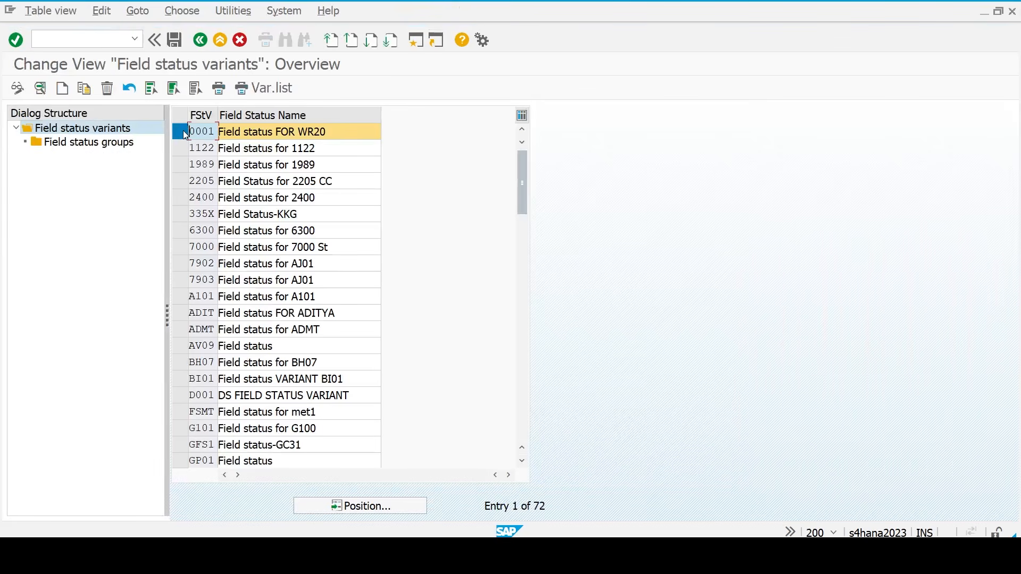
click(85, 89)
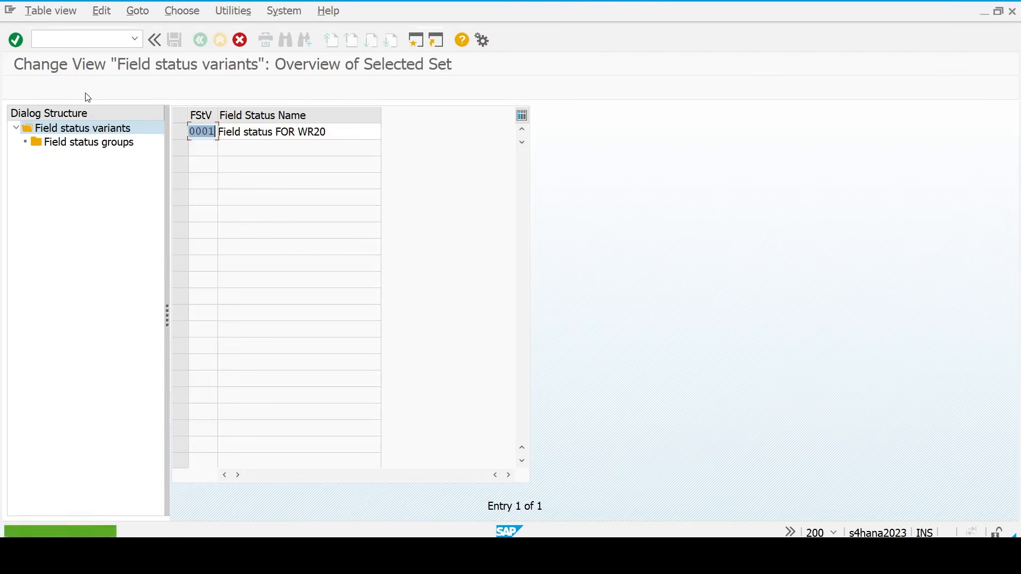
text(tm23)
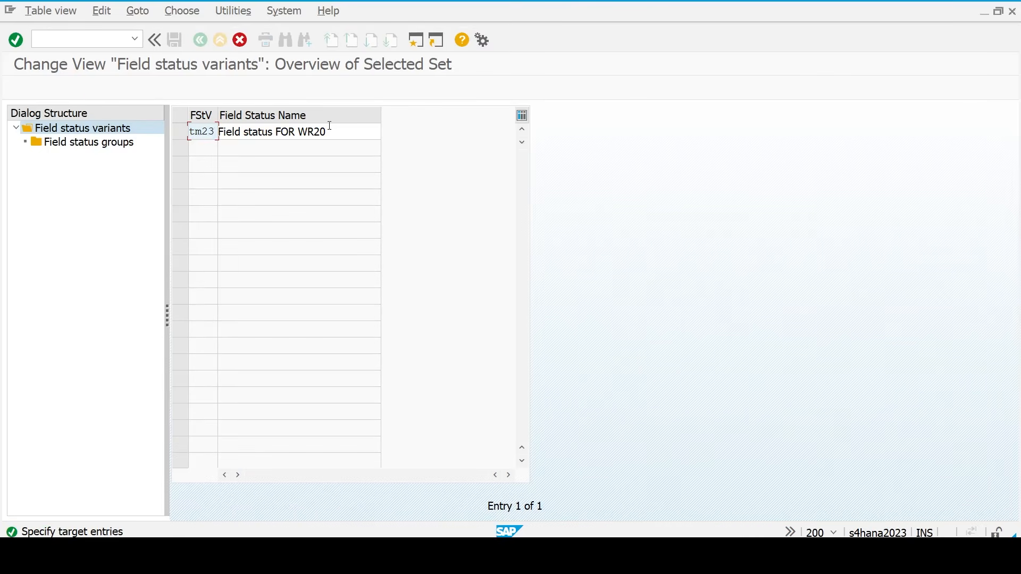
click(335, 127)
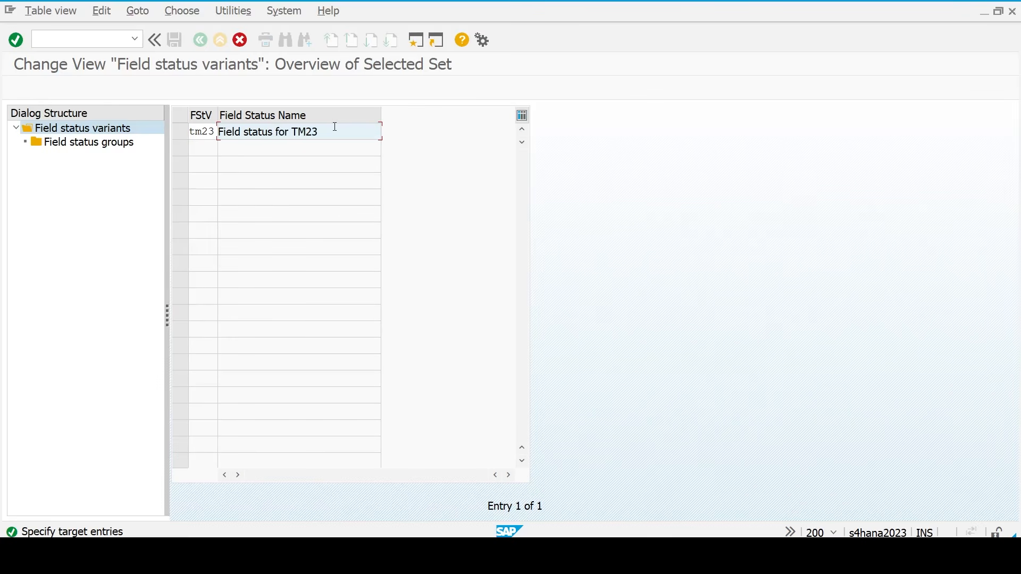
key(Return)
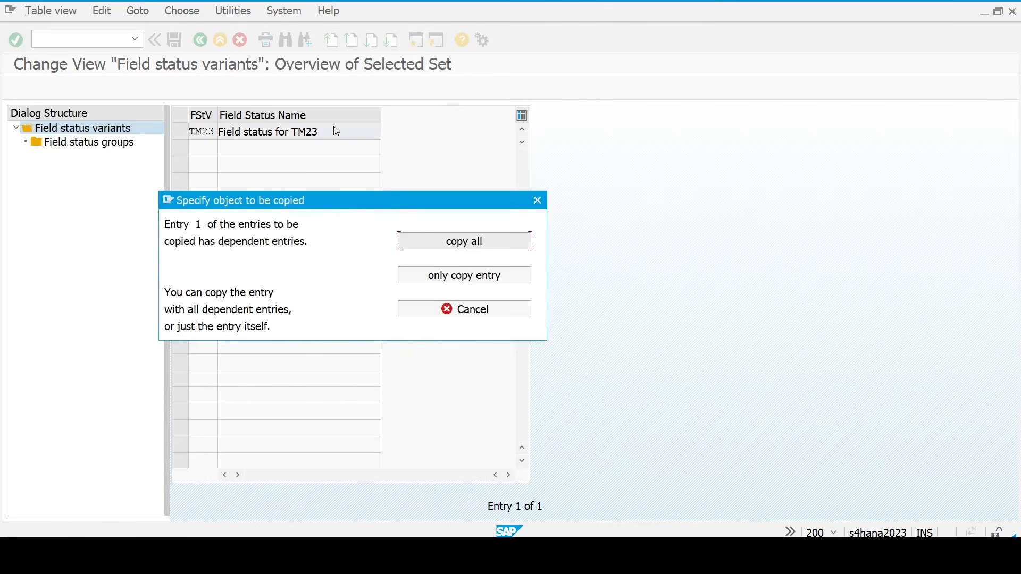
click(460, 247)
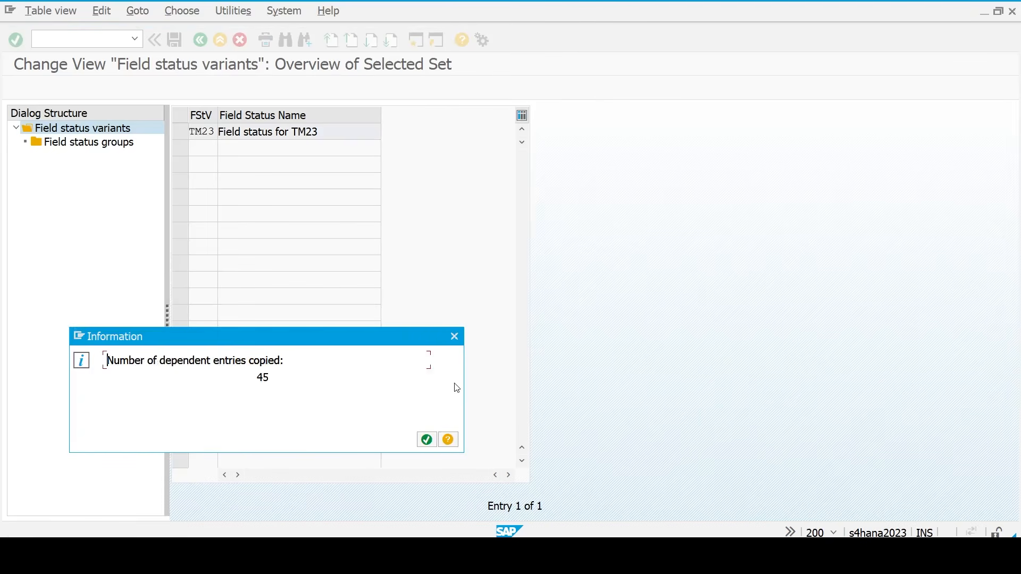
click(425, 447)
click(432, 442)
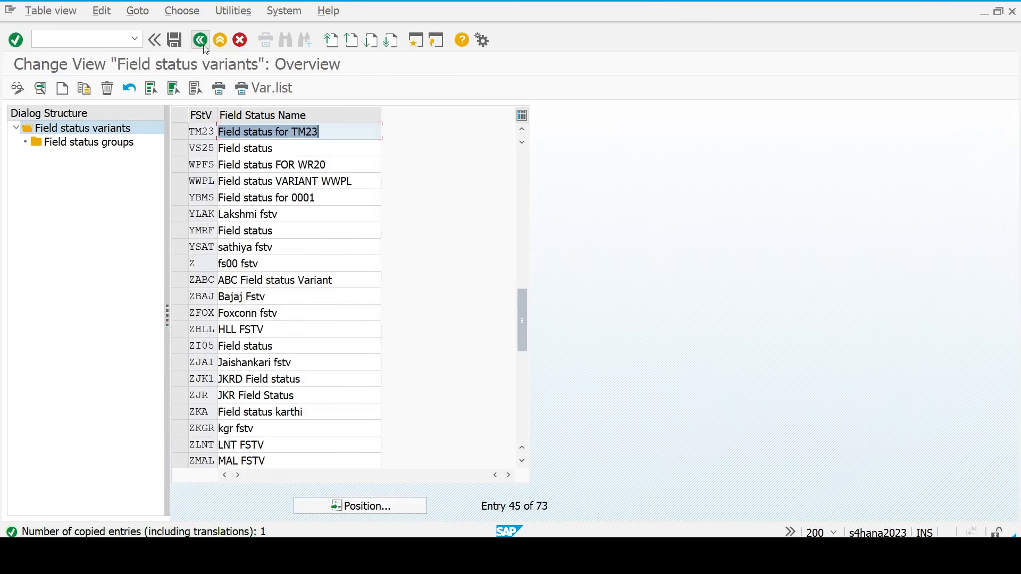
- Save the new variant on exit under the customizing request
click(200, 40)
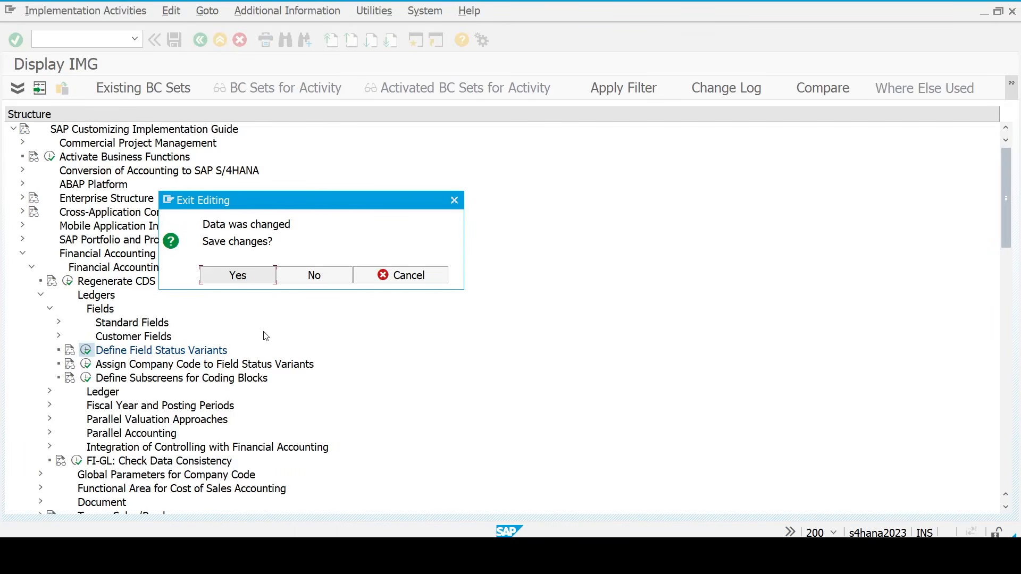
click(240, 279)
click(231, 255)
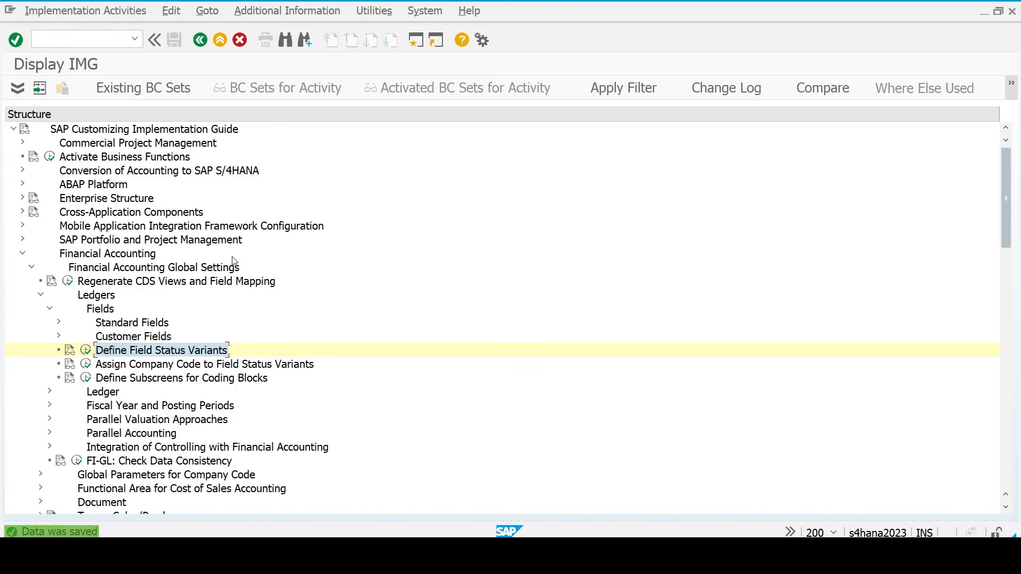
- Find company code TM23 in the assignment list and enter field status variant TM23
double_click(118, 365)
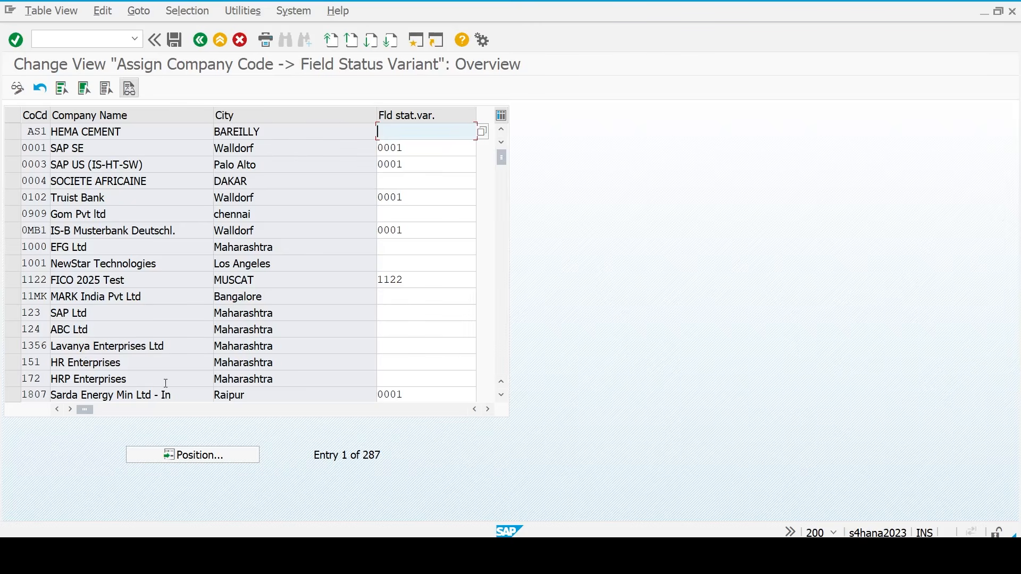
click(178, 455)
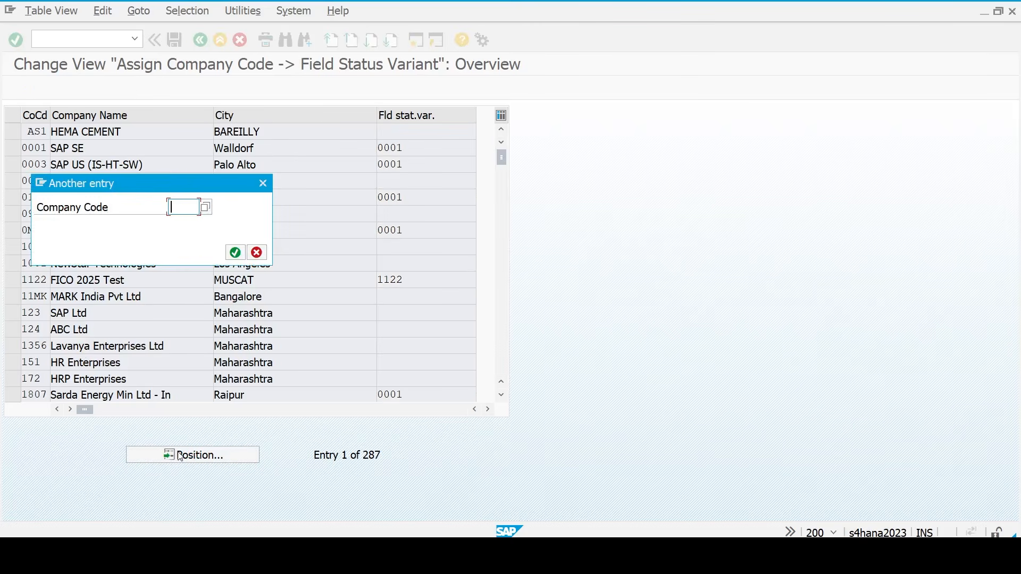
text(tm23)
key(Return)
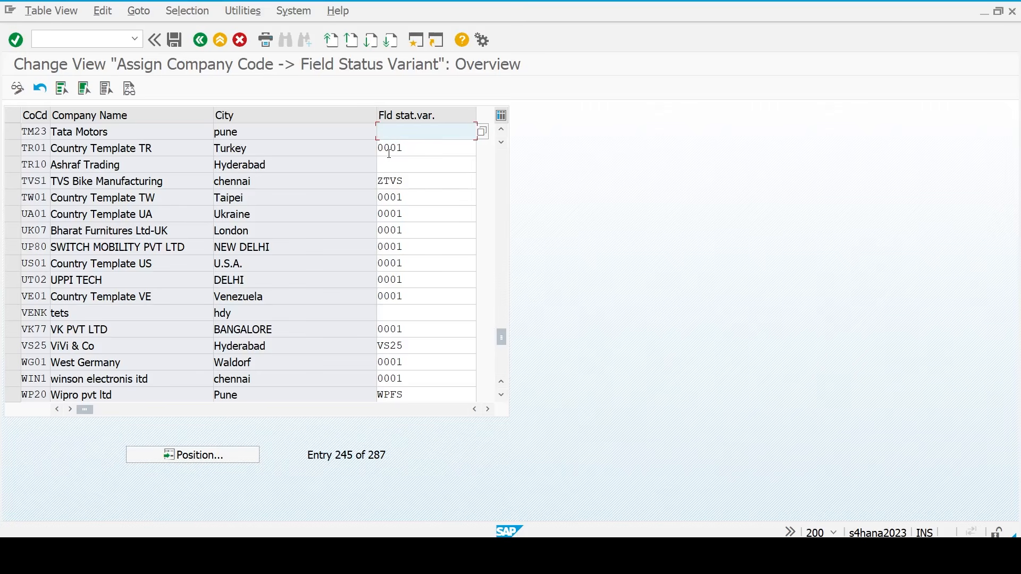
text(tm23)
key(Return)
- Save the TM23 assignment under the customizing request and switch to the Excel checklist
key(ctrl+s)
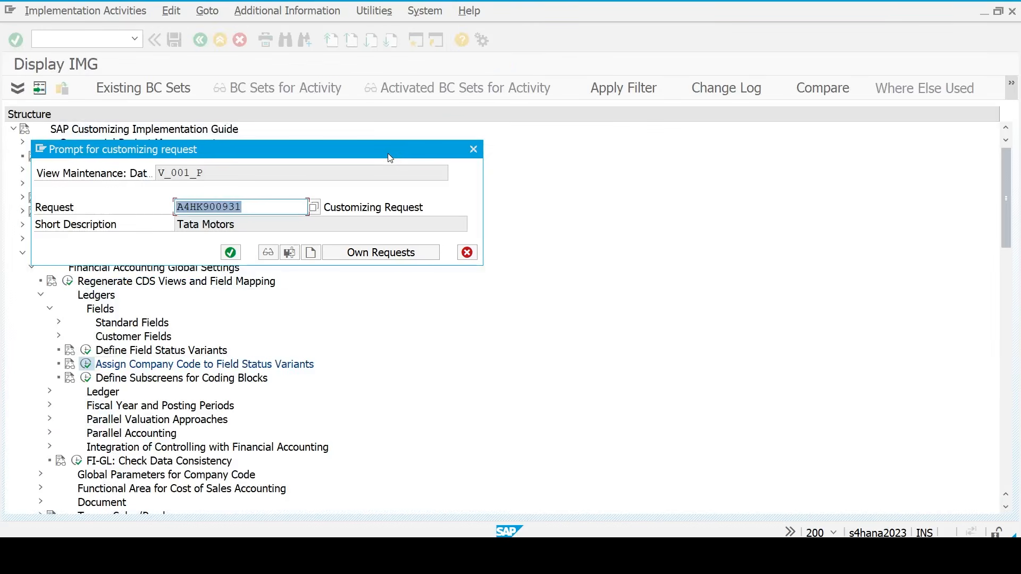
click(230, 252)
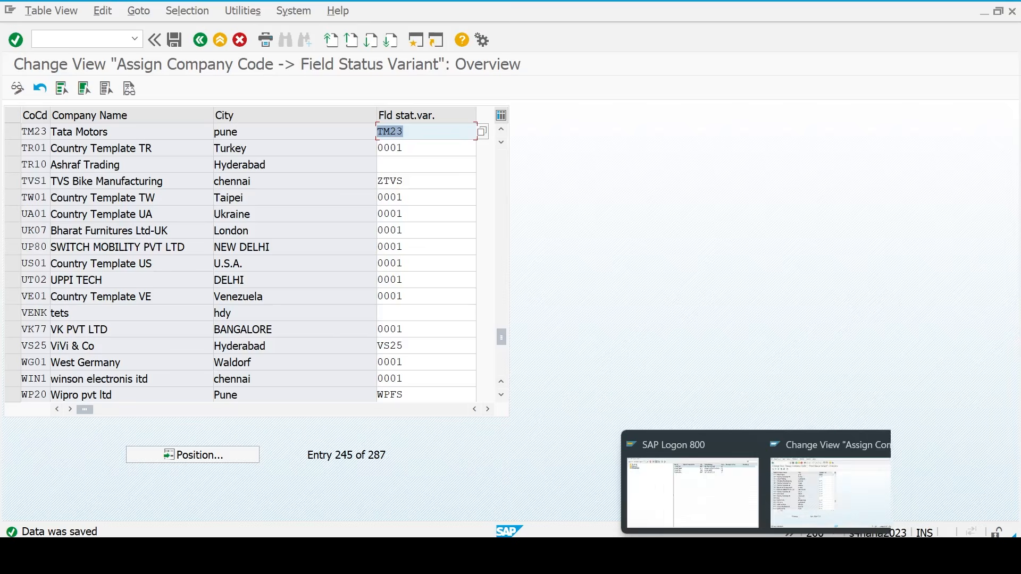
click(735, 556)
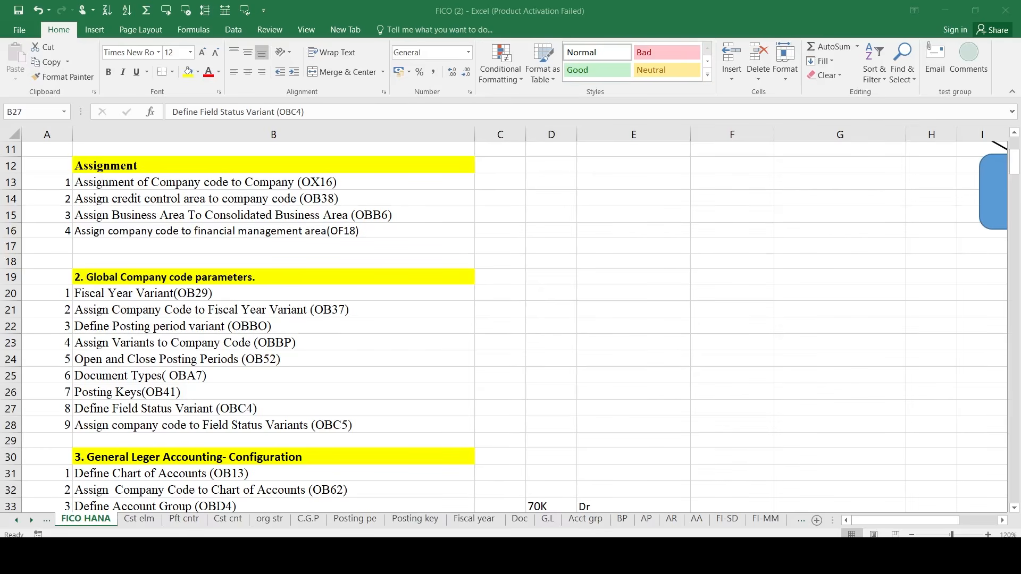
- Scroll the FICO HANA checklist to Define Chart of Accounts (OB13) in section 3, then return to SAP
click(105, 429)
scroll(106, 434, down, 3)
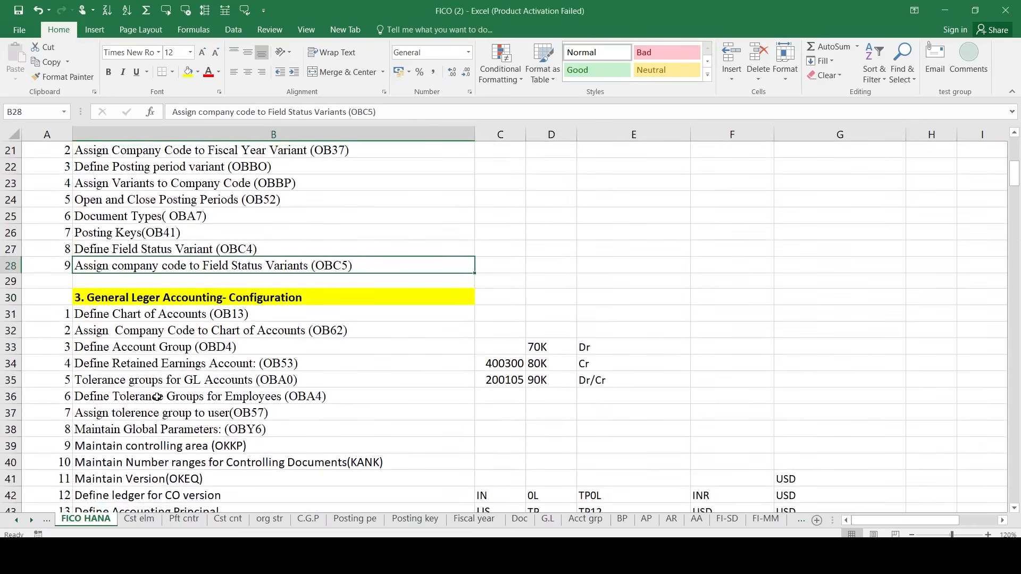
click(116, 312)
scroll(115, 312, down, 2)
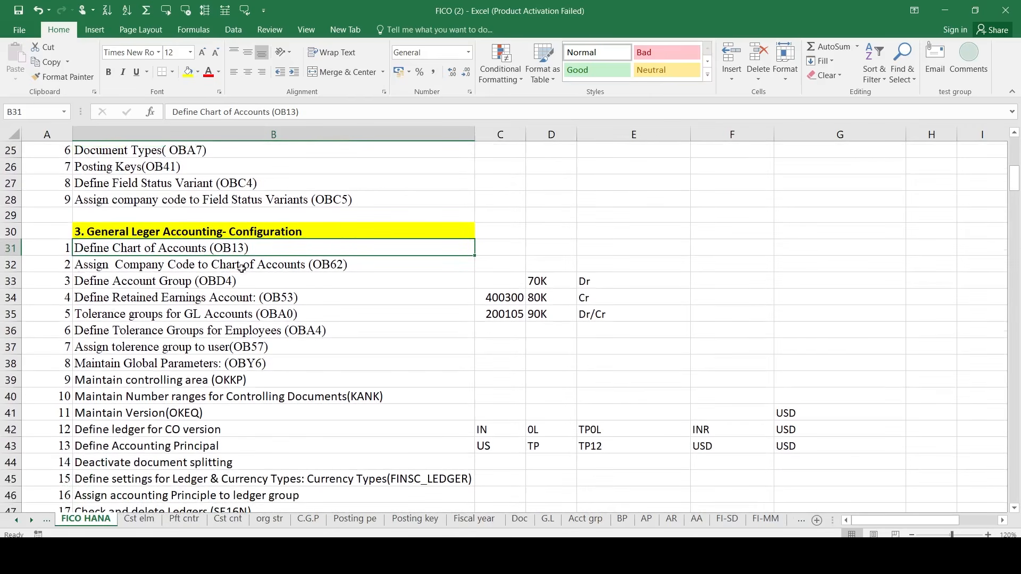
scroll(254, 277, down, 1)
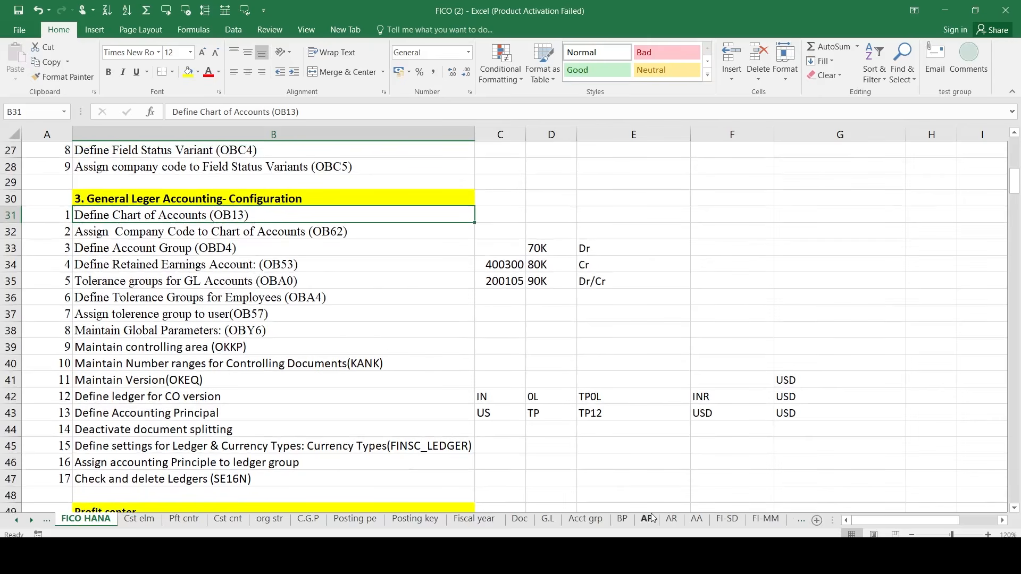
click(764, 557)
- Navigate General Ledger Accounting > Master Data > G/L Accounts > Preparations and open Edit Chart of Accounts List
click(787, 489)
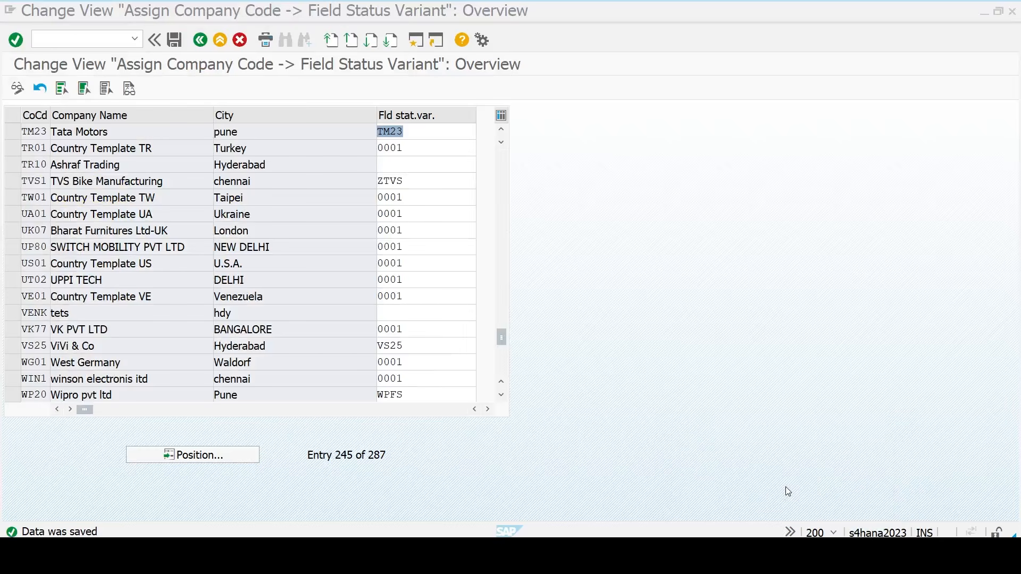
key(F3)
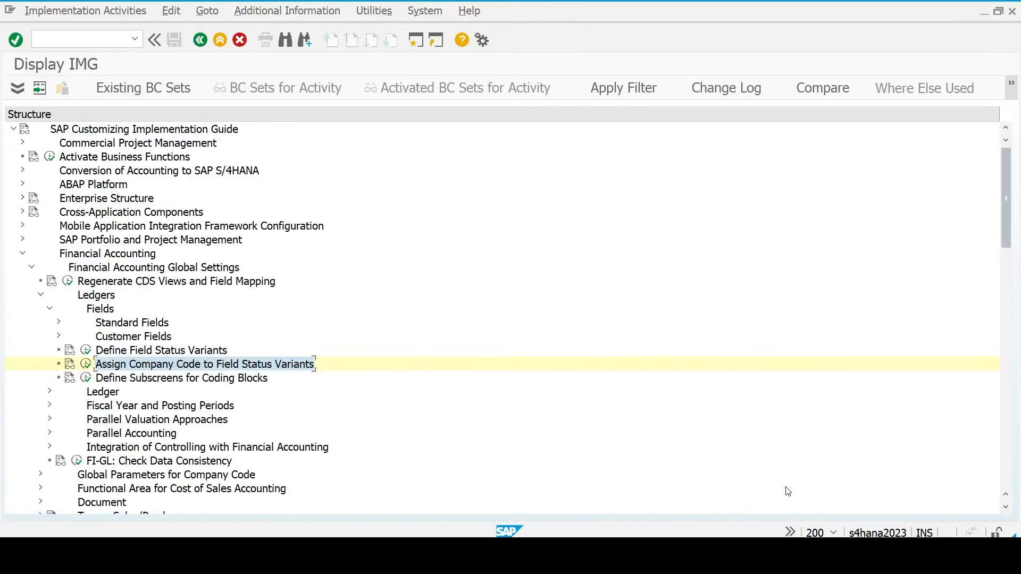
key(Left)
key(Left)
key(Left)
key(Left)
key(Left)
key(Left)
key(Left)
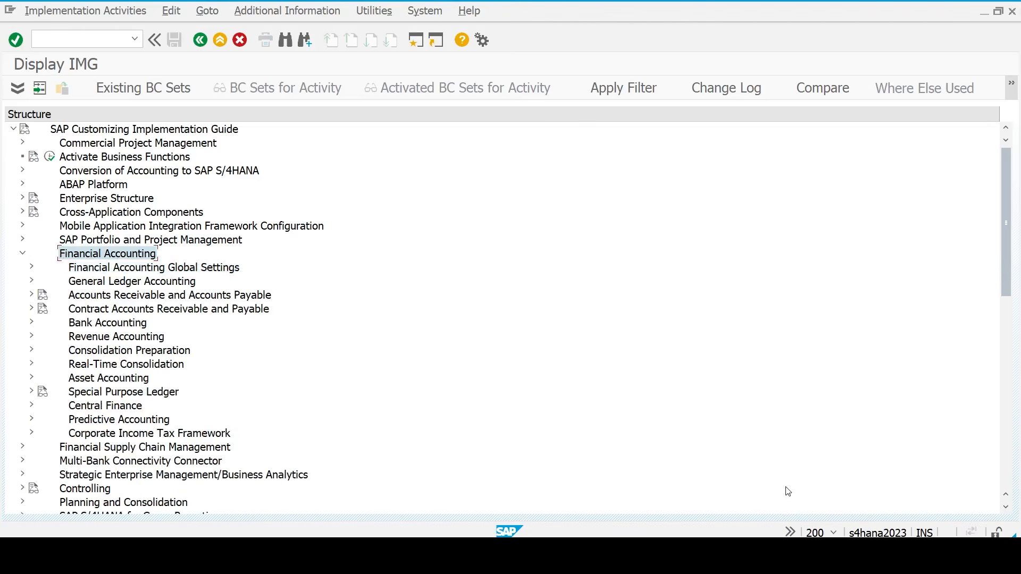
key(Down)
key(Right)
key(Down)
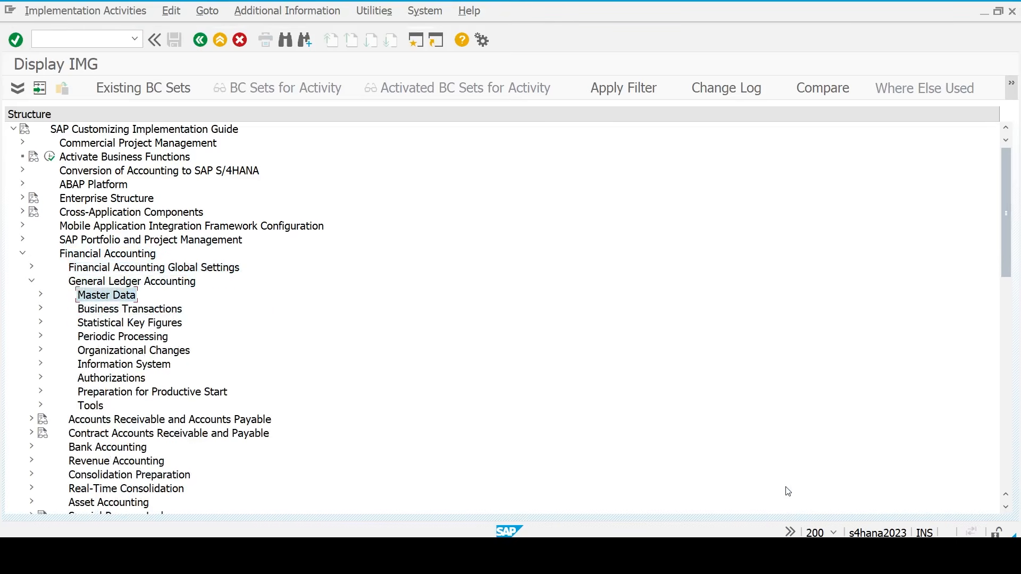
key(Right)
key(Down)
key(Down)
key(Up)
key(Right)
key(Down)
key(Down)
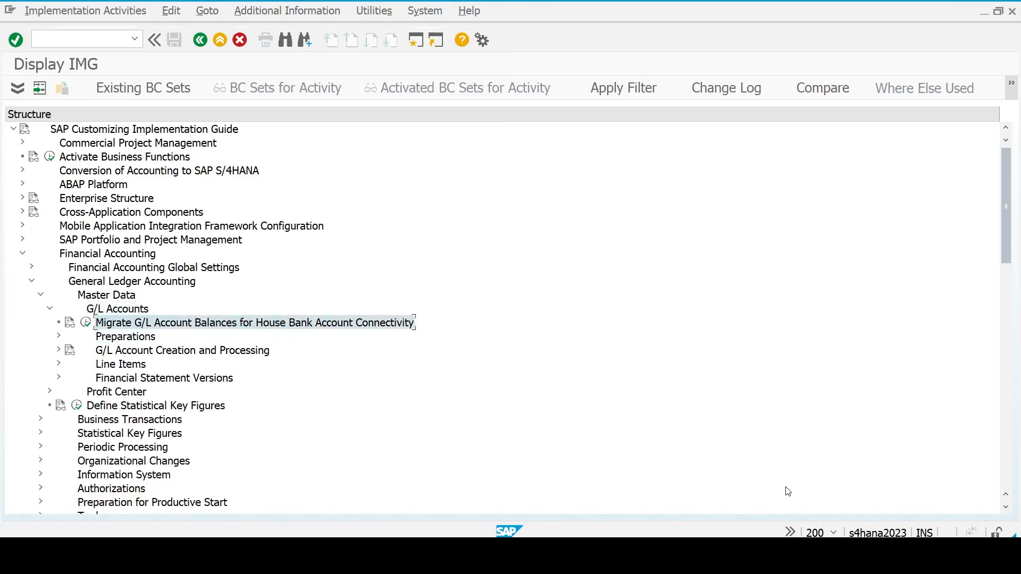
key(Right)
key(Down)
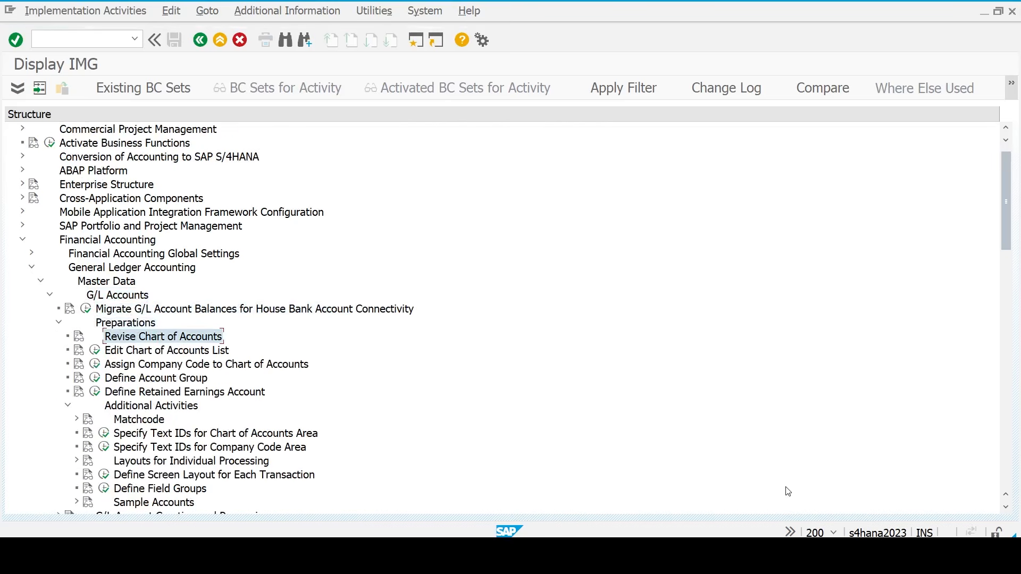
click(213, 353)
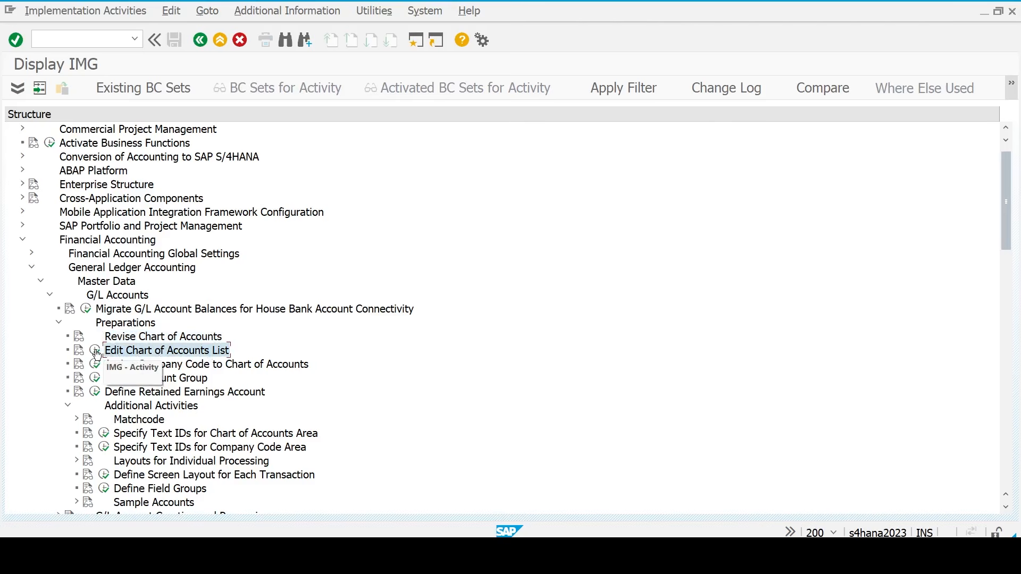
click(95, 350)
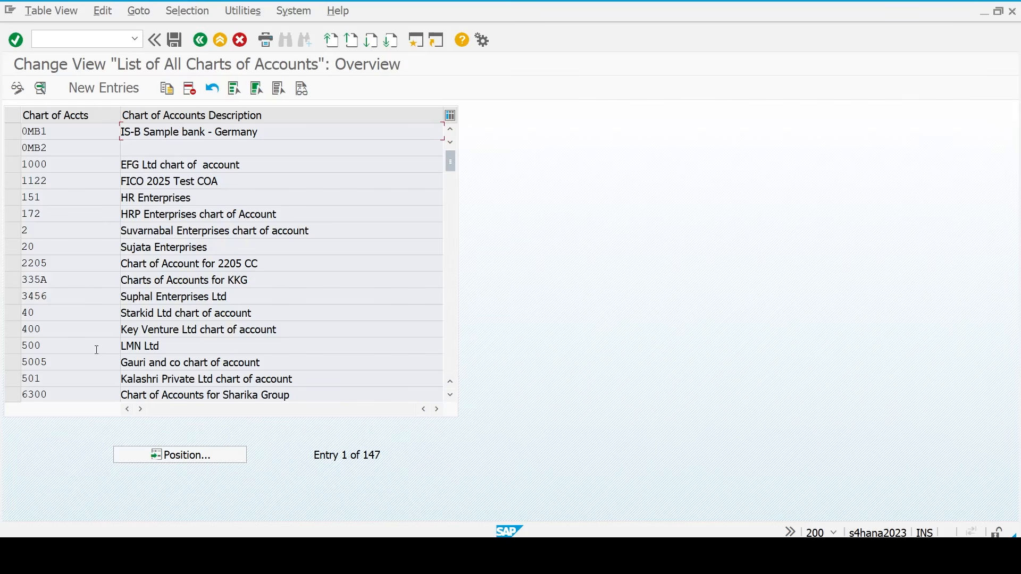
- Create chart of accounts TM23 'Chart of account for TM23', language EN, G/L number length 6
click(106, 90)
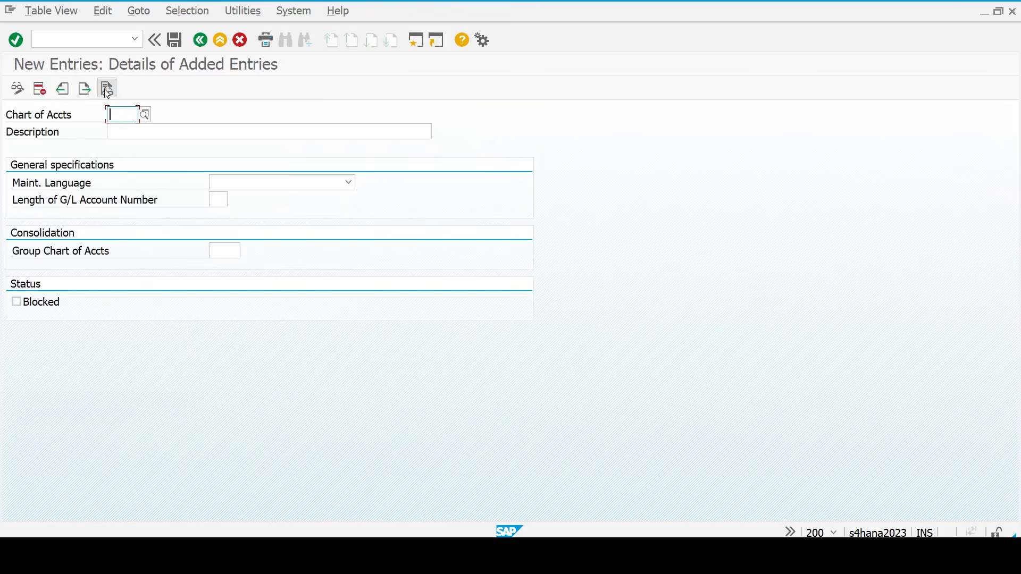
text(tm23)
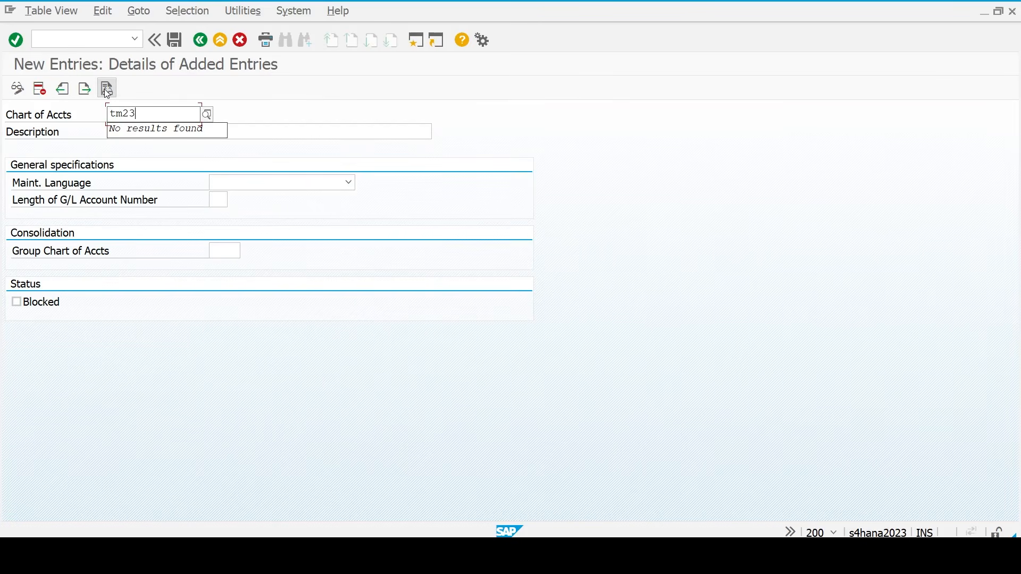
key(Return)
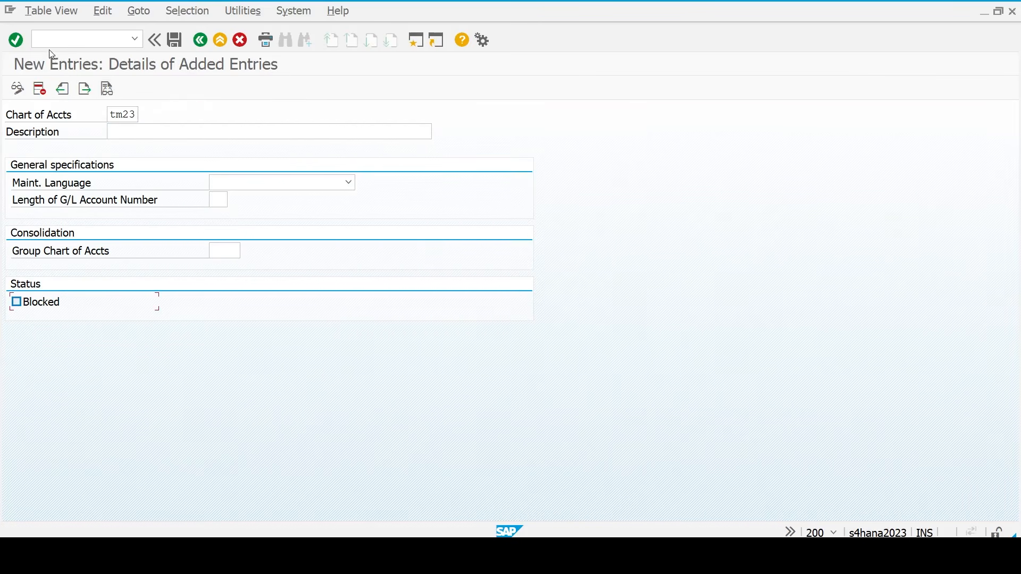
click(130, 138)
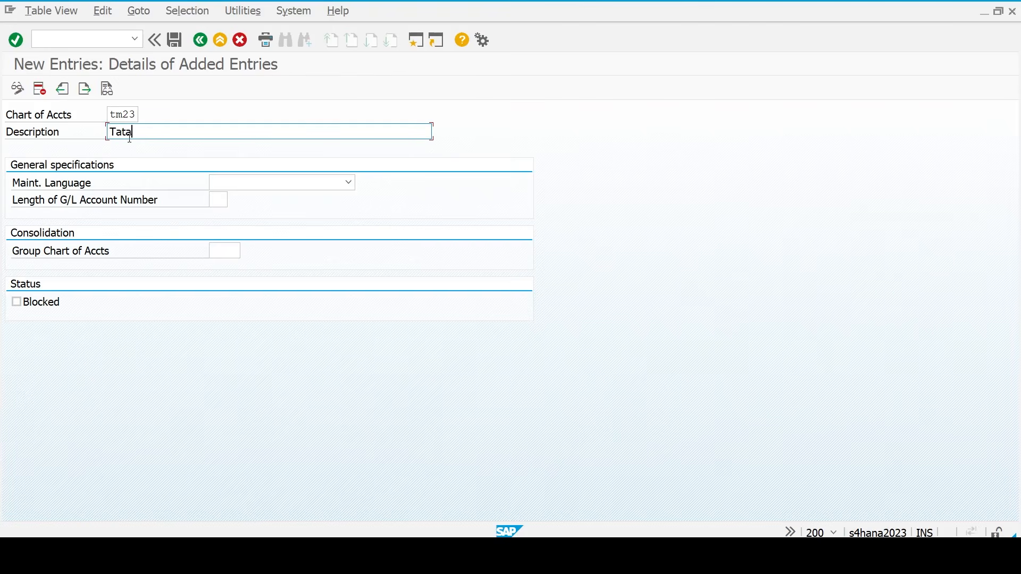
text(Ta)
key(BackSpace)
key(BackSpace)
text(Chart of account for TM23)
key(Tab)
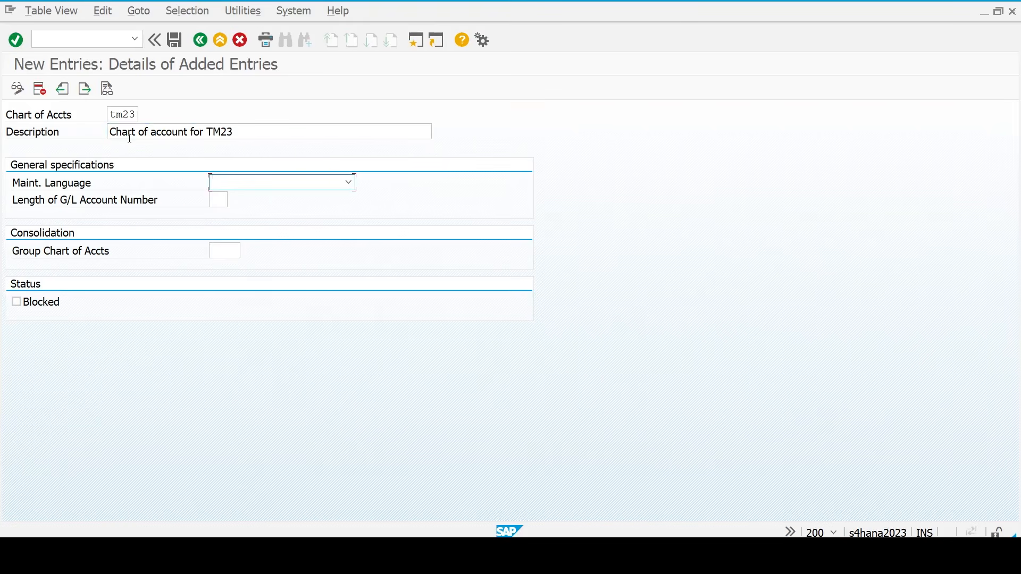
text(EN English)
key(Tab)
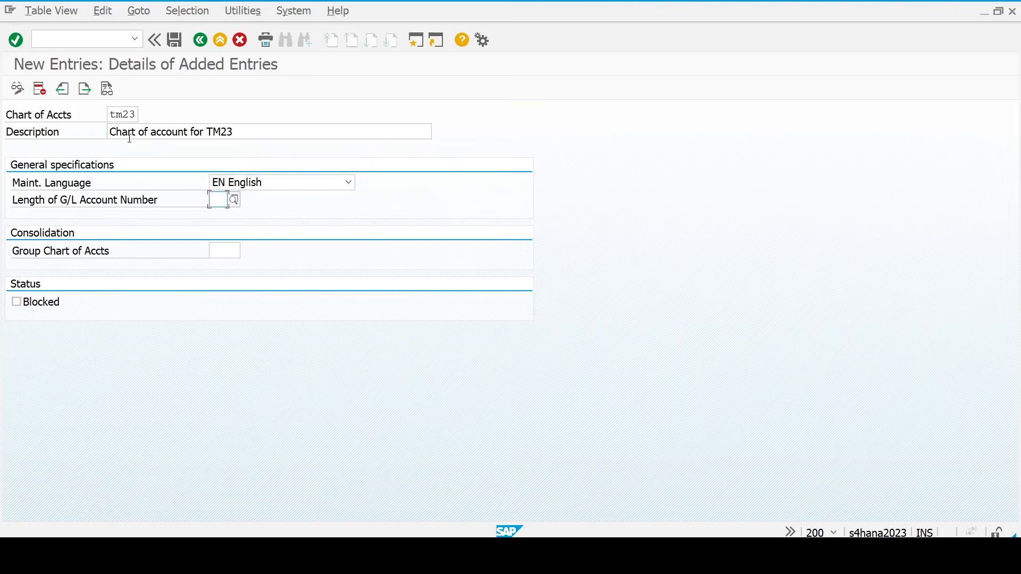
text(6)
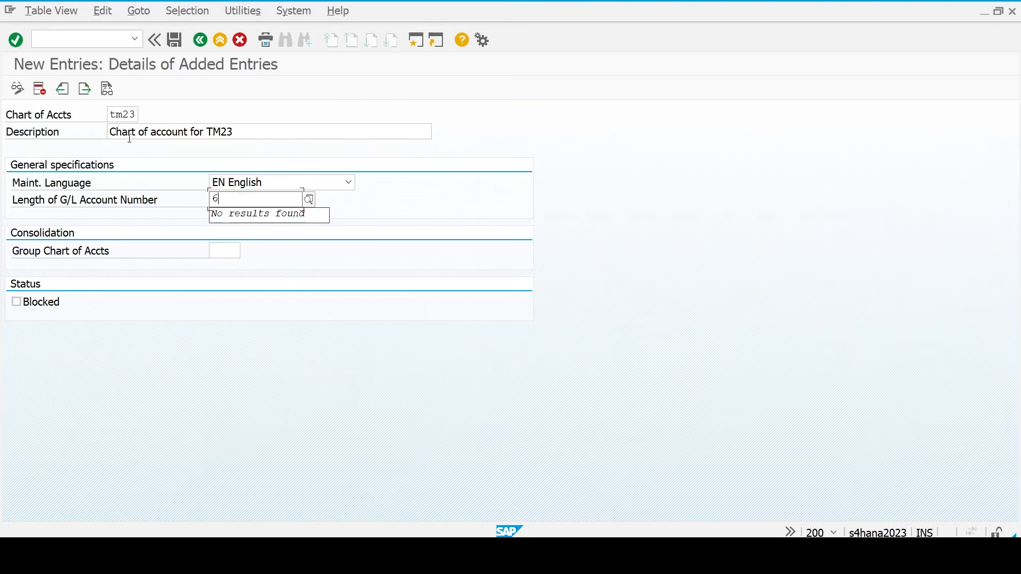
key(Return)
- Save chart of accounts TM23 and return to the configuration tree
key(ctrl+s)
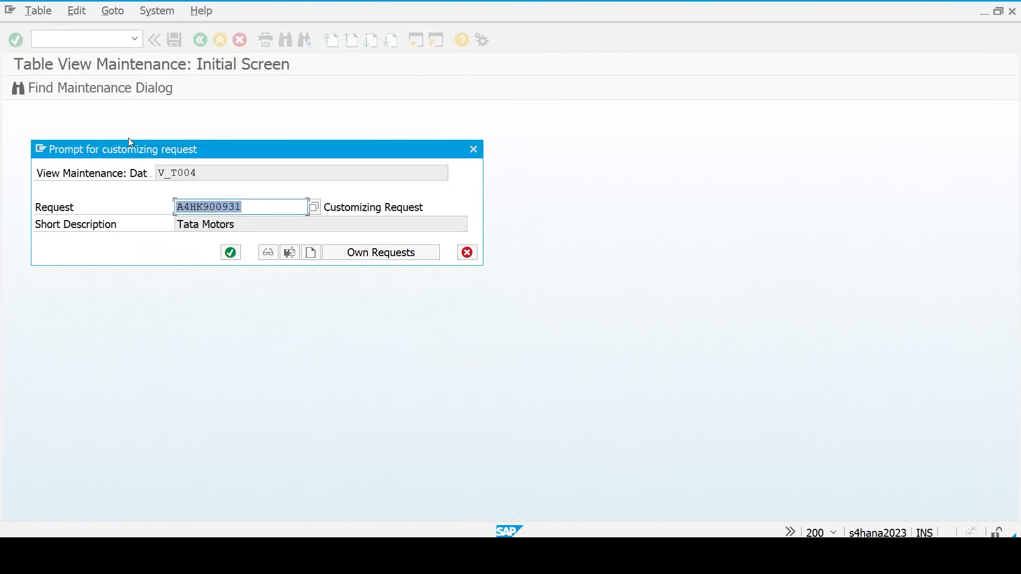
key(Return)
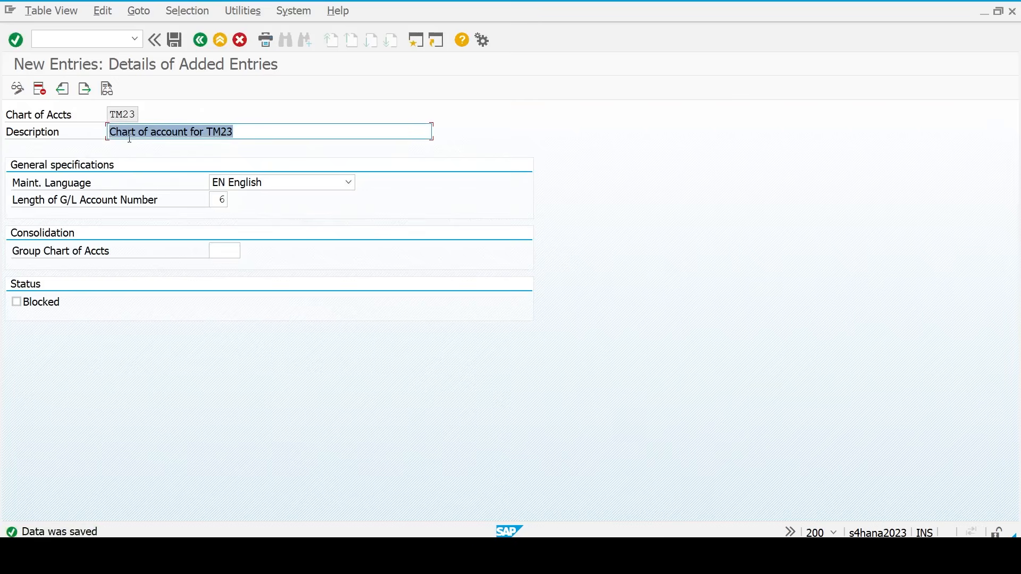
key(F3)
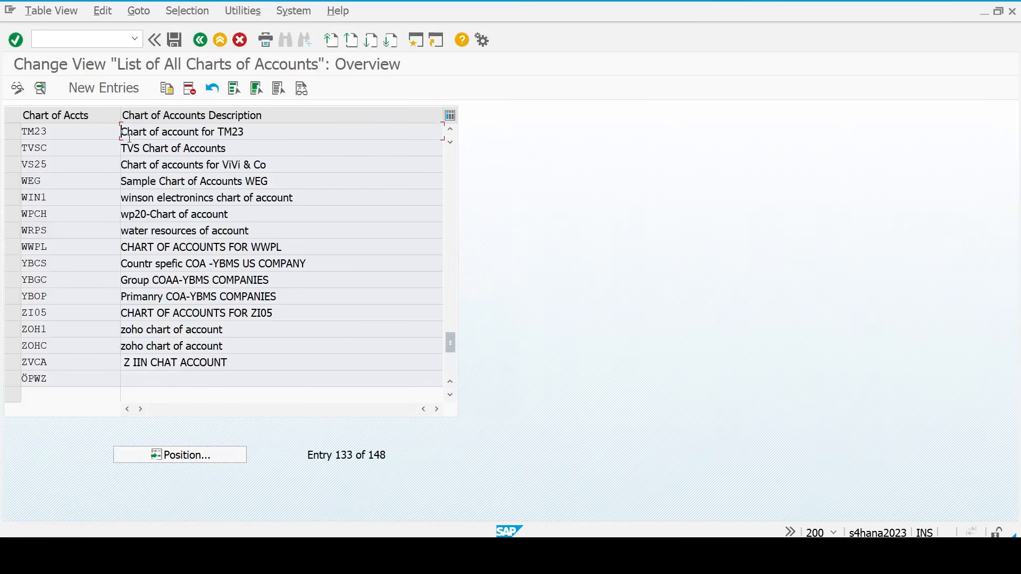
key(F3)
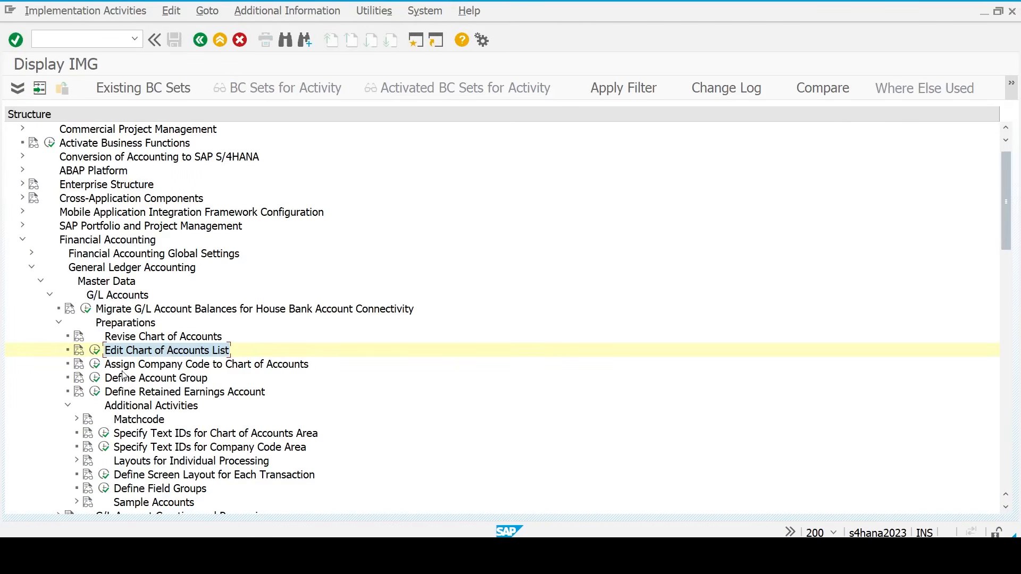
- Assign chart of accounts TM23 to company code TM23 and save the assignment
click(95, 365)
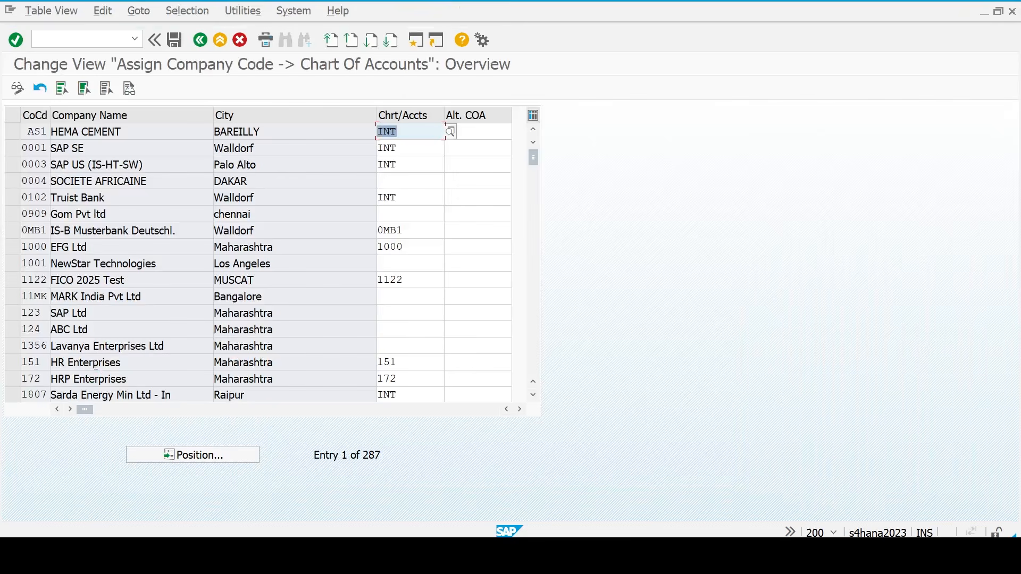
click(190, 460)
text(tm)
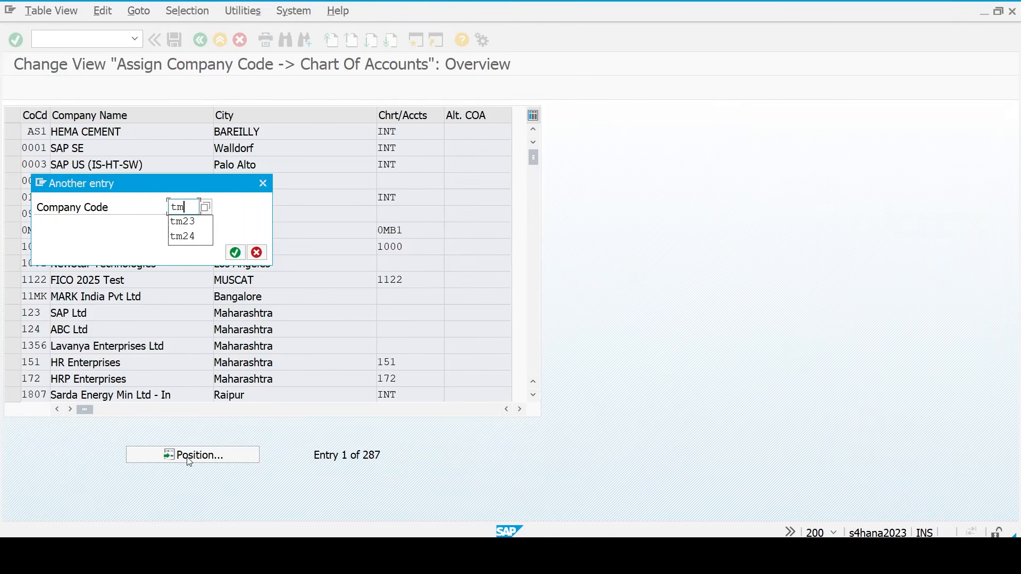
text(23)
key(Return)
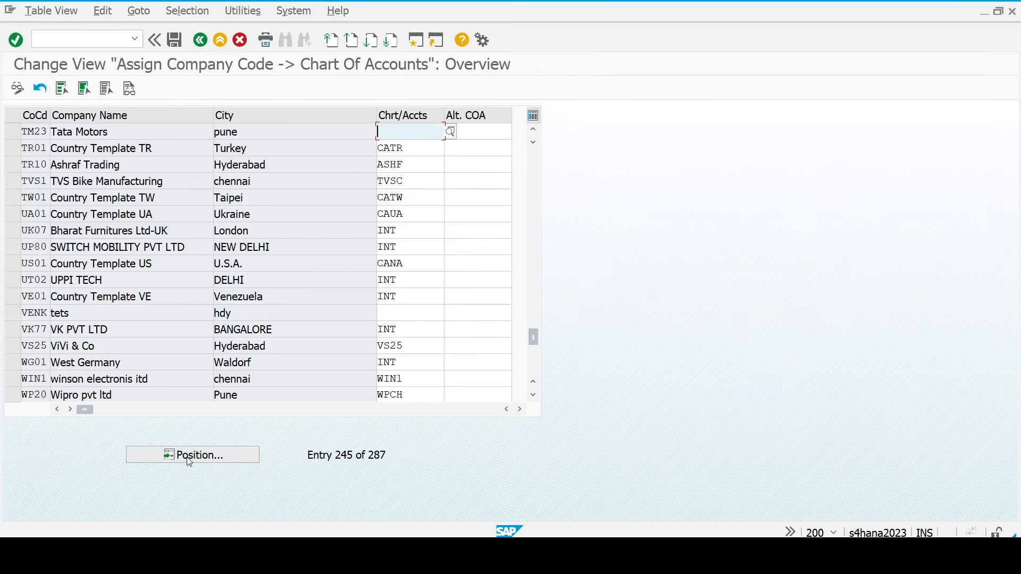
text(tm23)
key(Return)
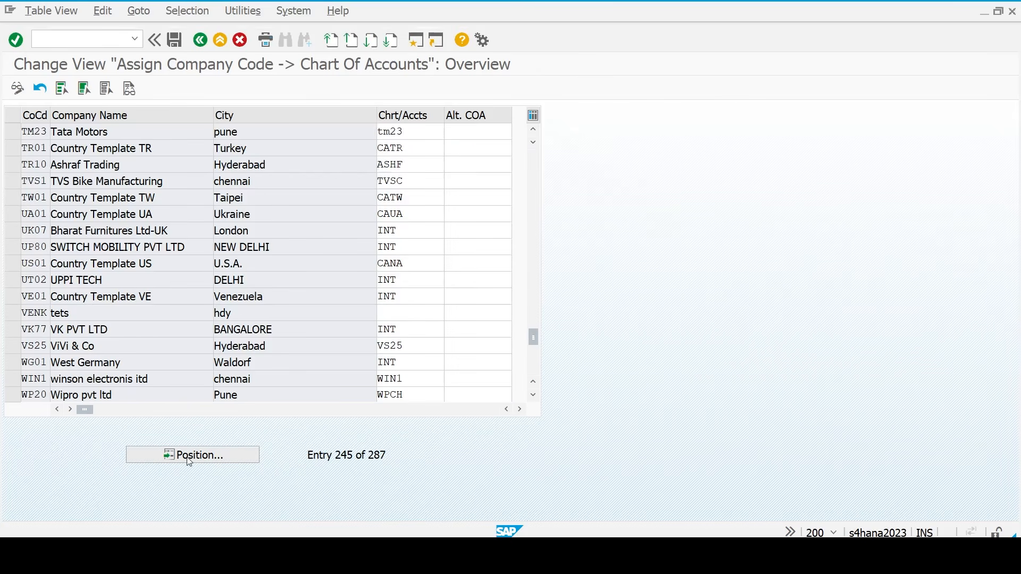
key(ctrl+s)
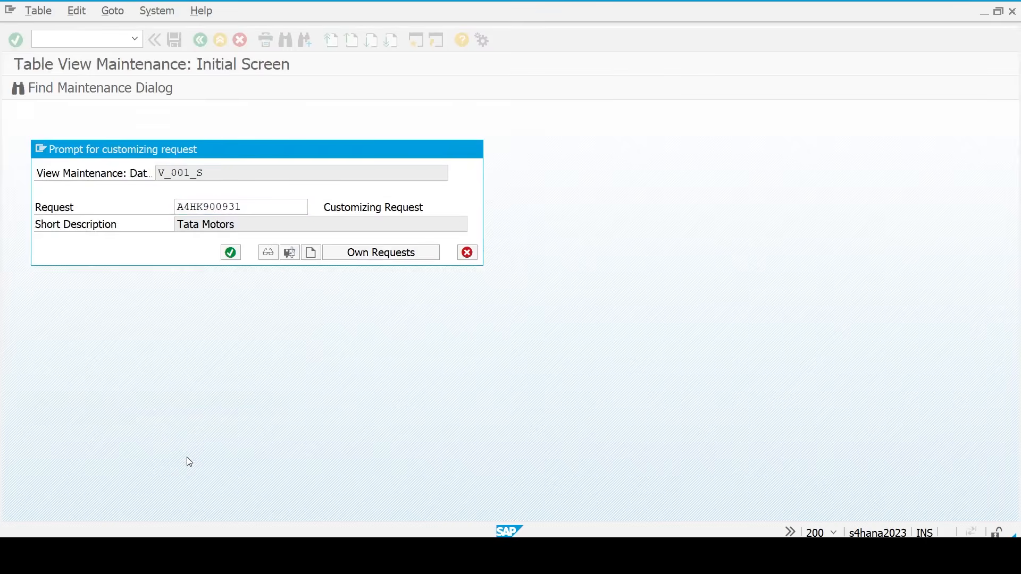
key(Return)
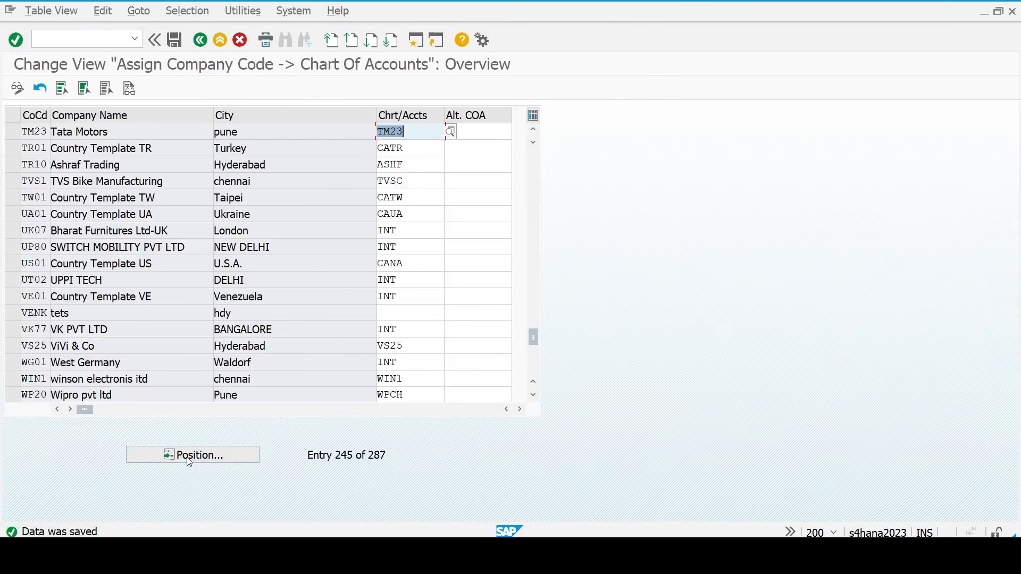
- Open the G/L account groups table via Define Account Group
key(F3)
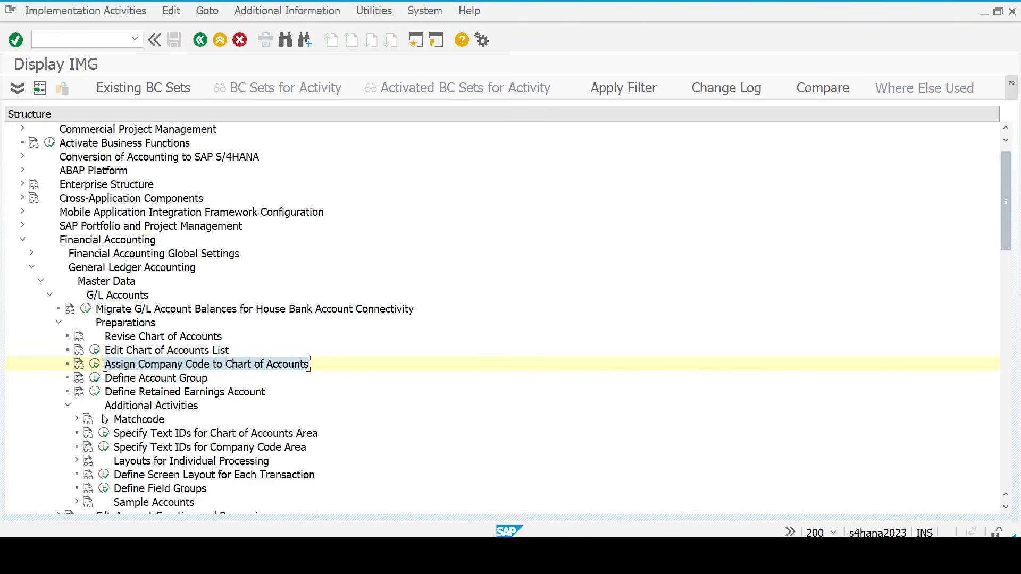
click(150, 379)
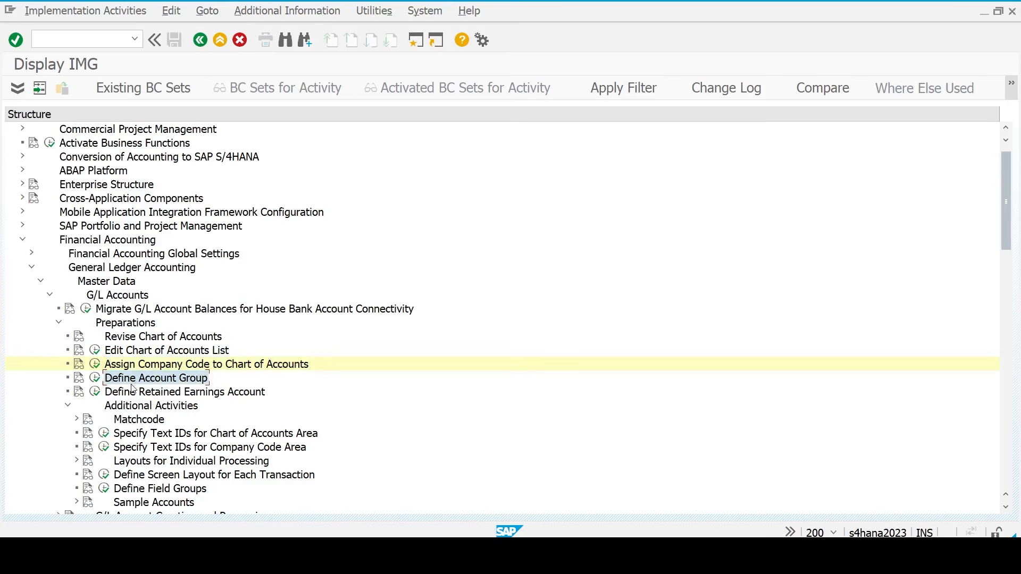
click(95, 379)
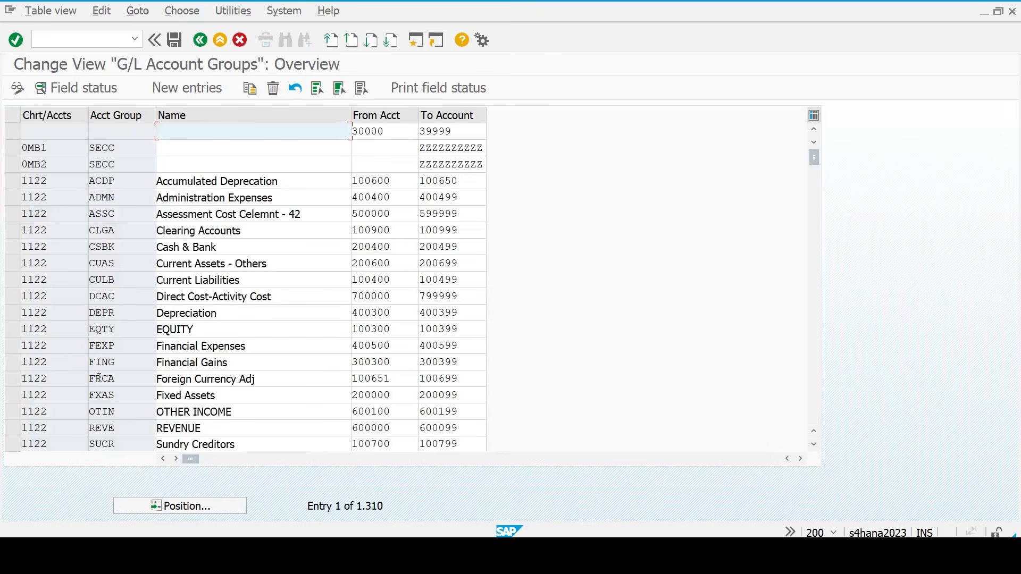
- Copy cells C97:G114 of the Acct grp sheet, the 18 TM23 account groups SCGP to TRDE
click(735, 554)
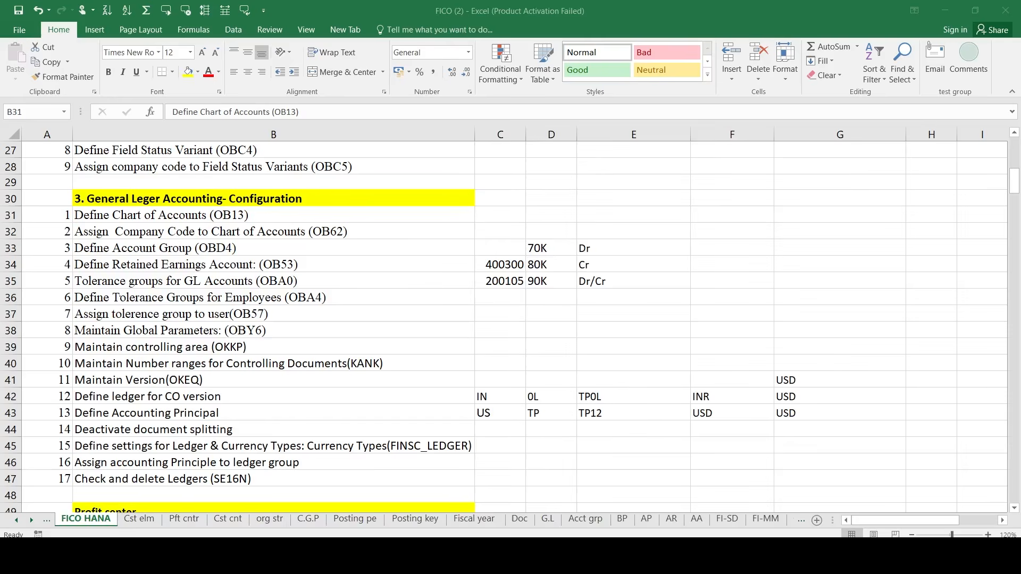
click(596, 521)
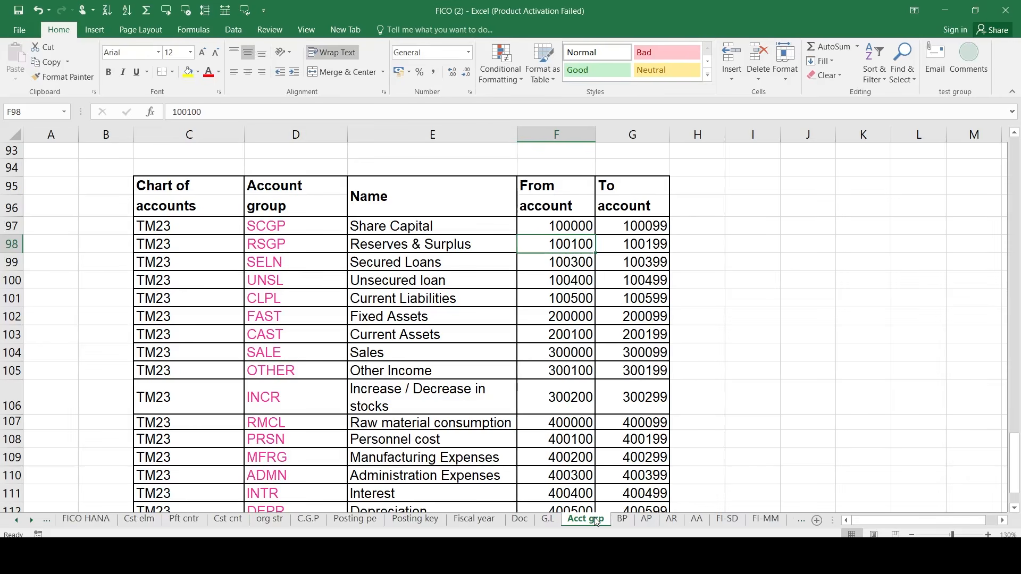
click(203, 228)
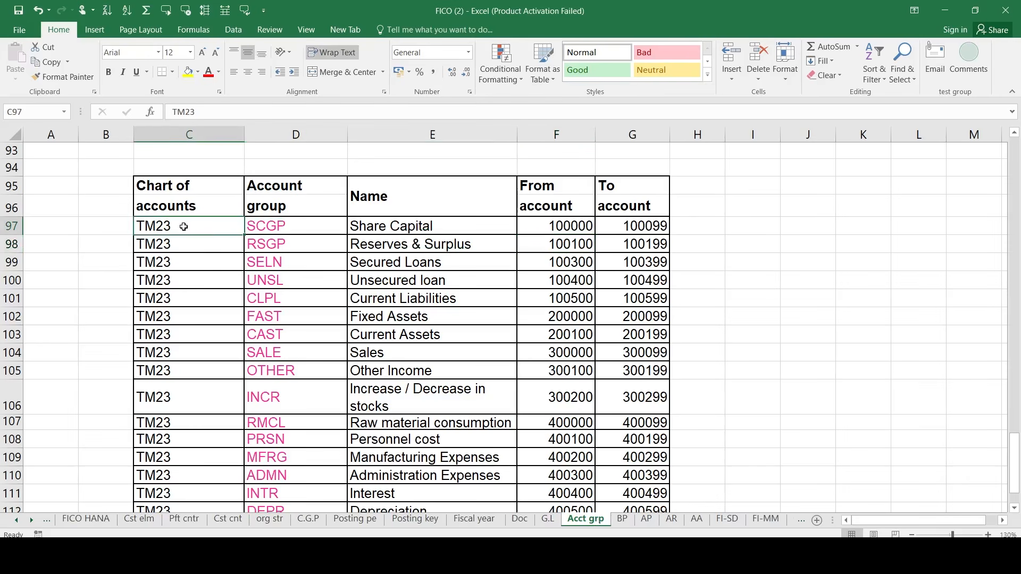
drag(168, 262, 623, 472)
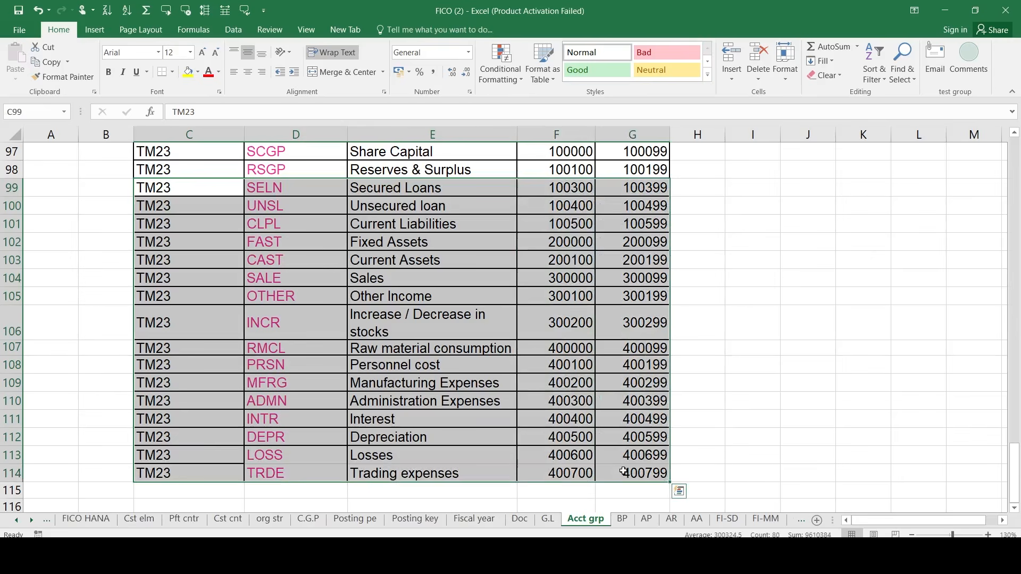
key(ctrl+c)
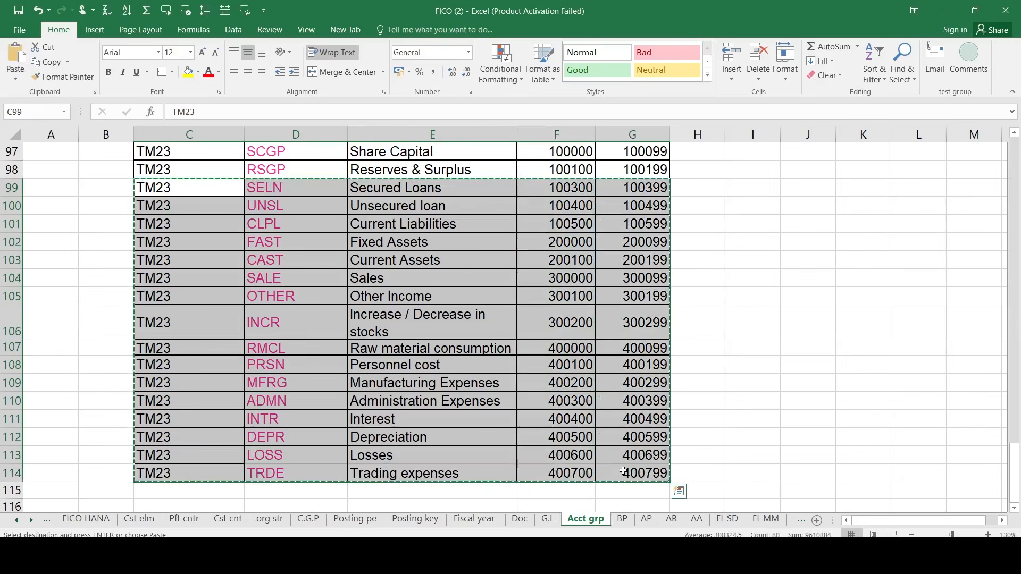
scroll(624, 471, up, 1)
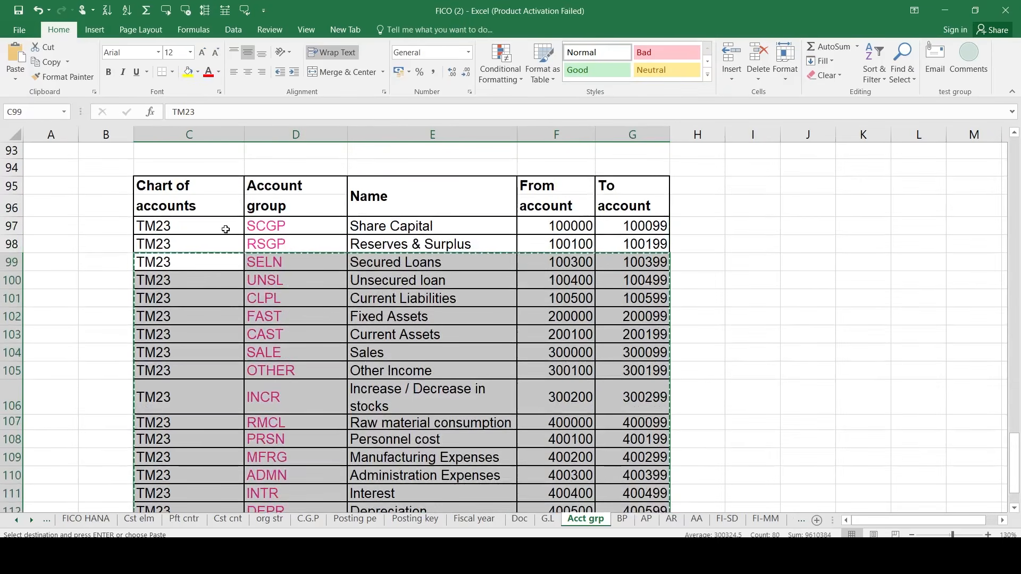
click(224, 228)
key(shift+Right)
key(shift+Right)
key(shift+Right)
key(shift+Right)
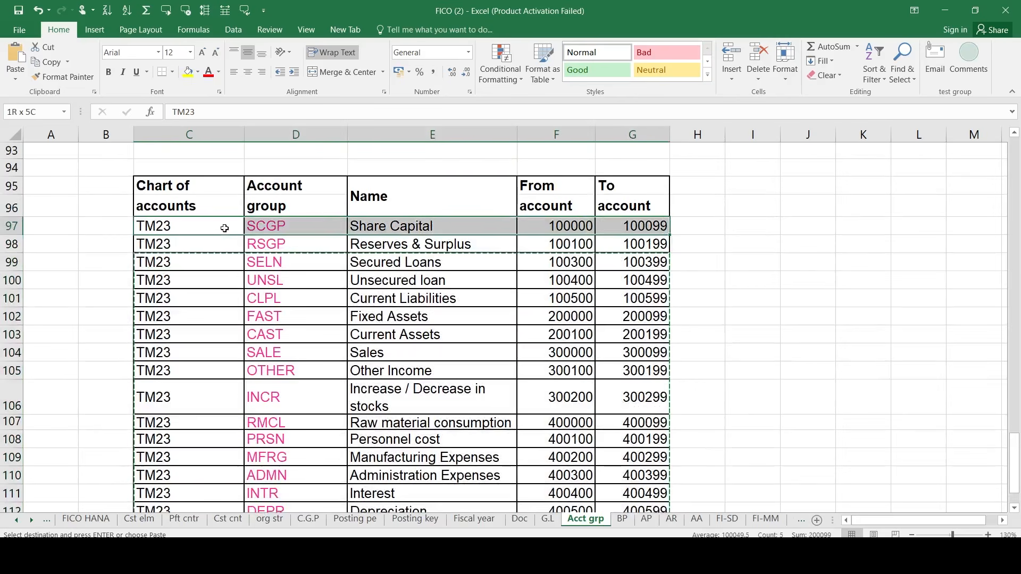
key(shift+Down)
key(shift+Down)
key(shift+Down)
key(shift+Down)
key(shift+Down)
key(shift+Down)
key(shift+Down)
key(shift+Down)
key(shift+Down)
key(shift+Down)
key(shift+Down)
key(shift+Down)
key(shift+Down)
key(shift+Down)
key(shift+Down)
key(shift+Down)
key(shift+Down)
key(shift+Down)
key(shift+Up)
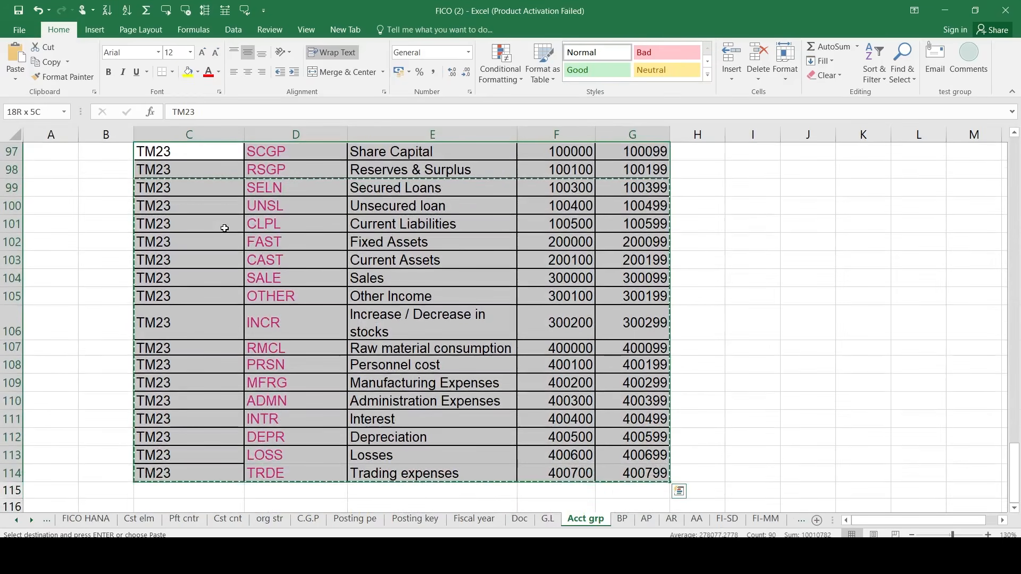
key(ctrl+c)
key(alt+Tab)
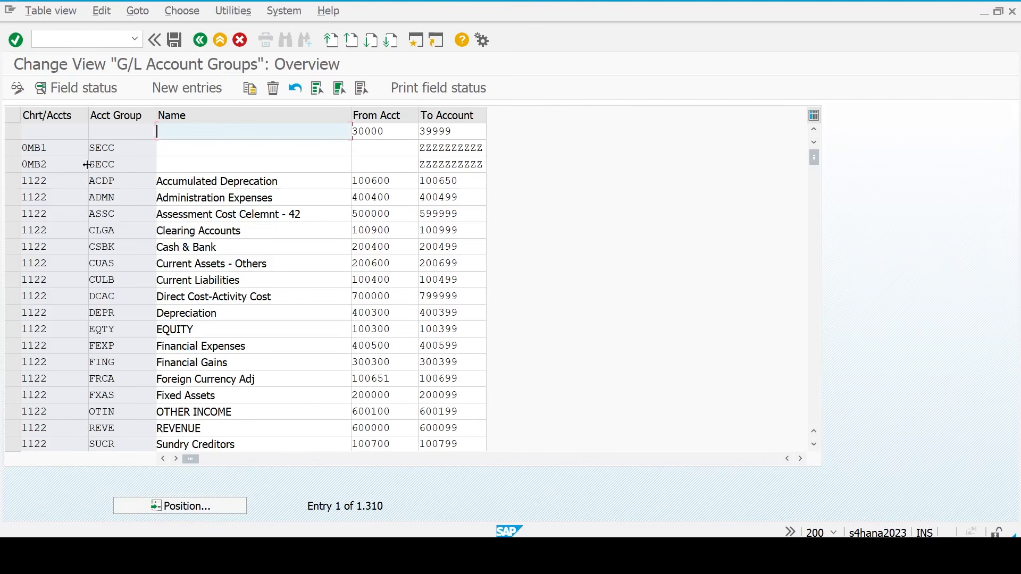
- Paste the 18 copied account groups, SCGP through TRDE, as new entries and save them
click(178, 91)
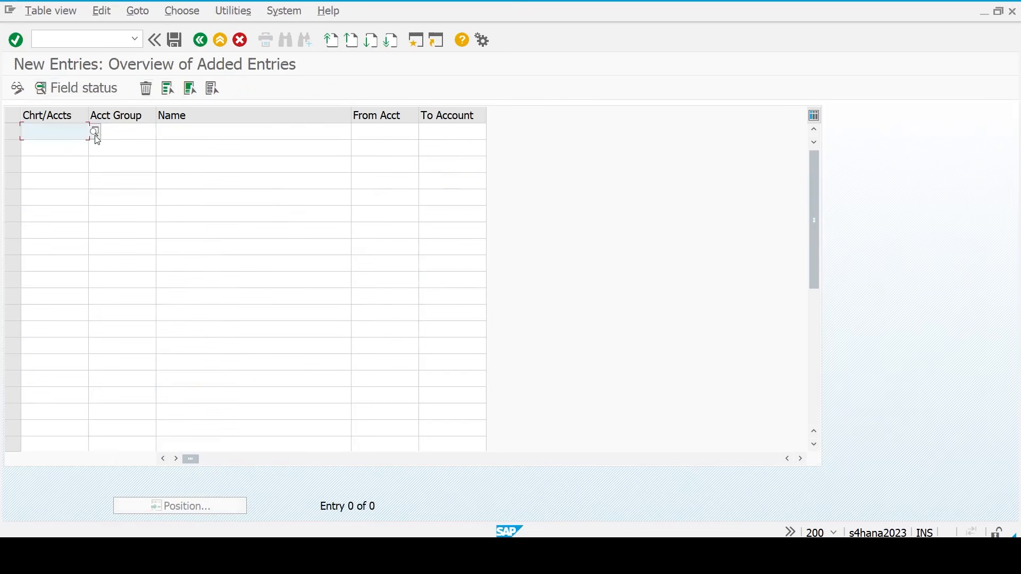
key(ctrl+v)
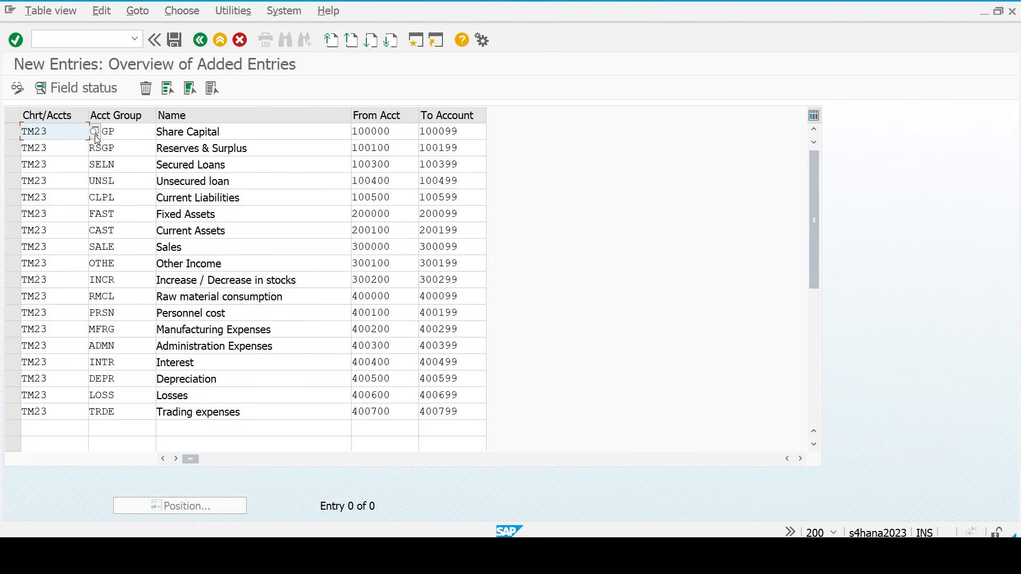
key(Return)
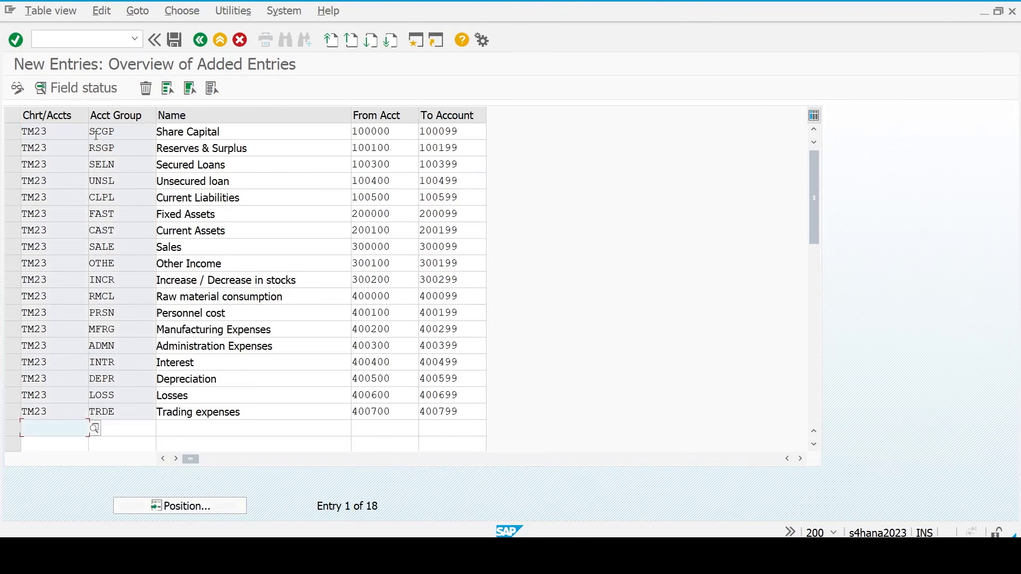
click(174, 40)
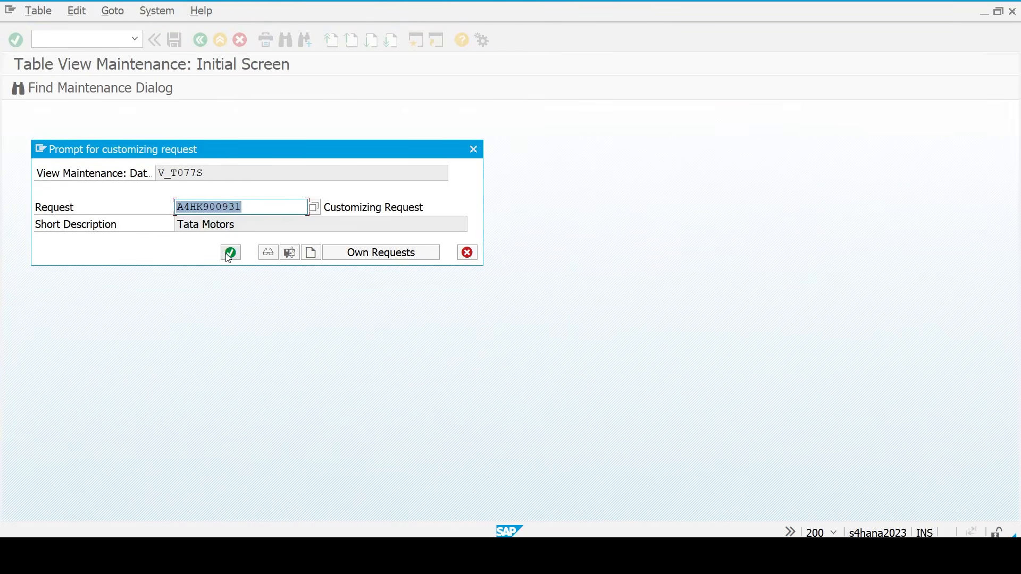
click(229, 256)
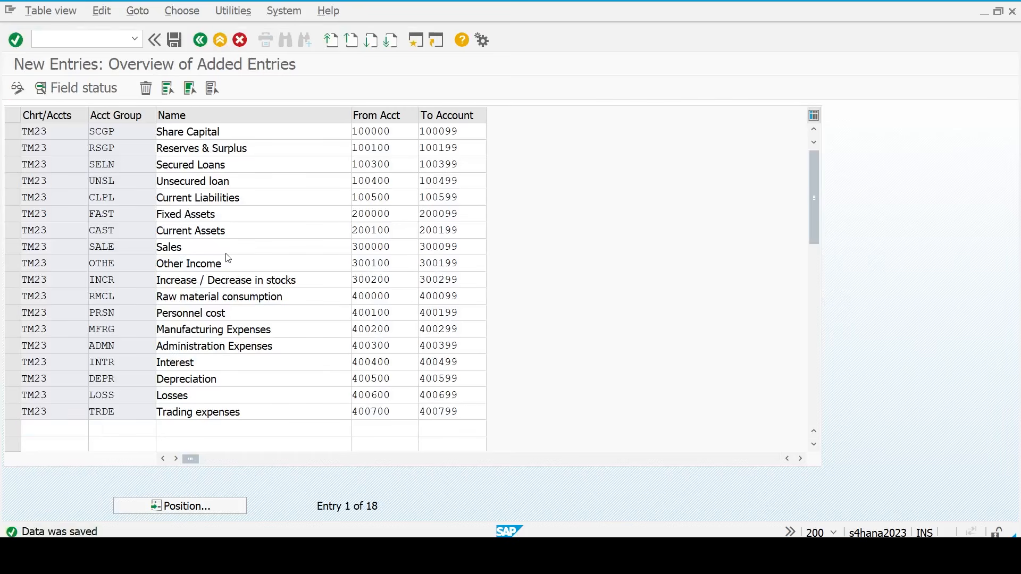
key(F3)
key(F3)
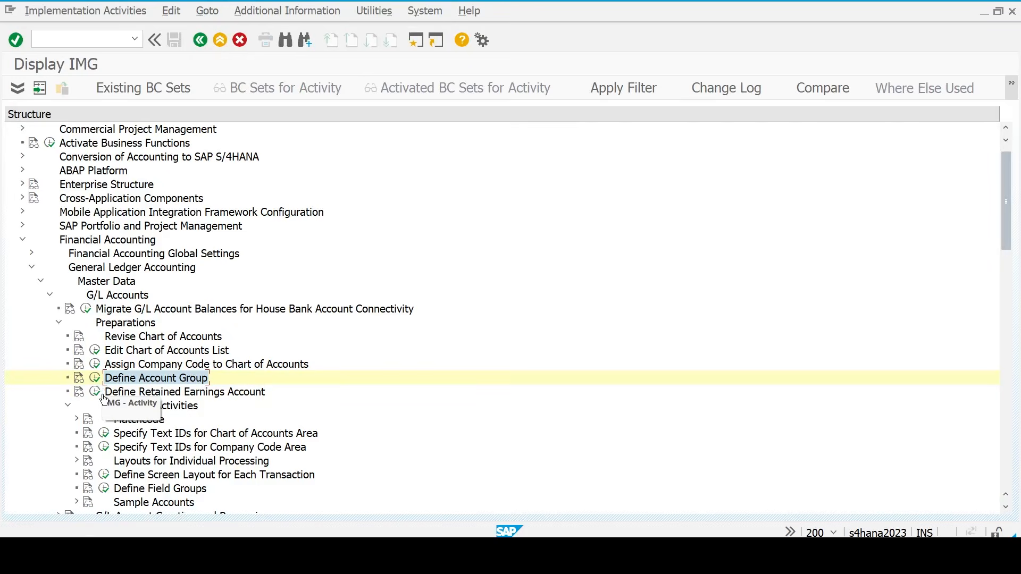
- Open the retained earnings account definition for chart of accounts TM23
click(117, 397)
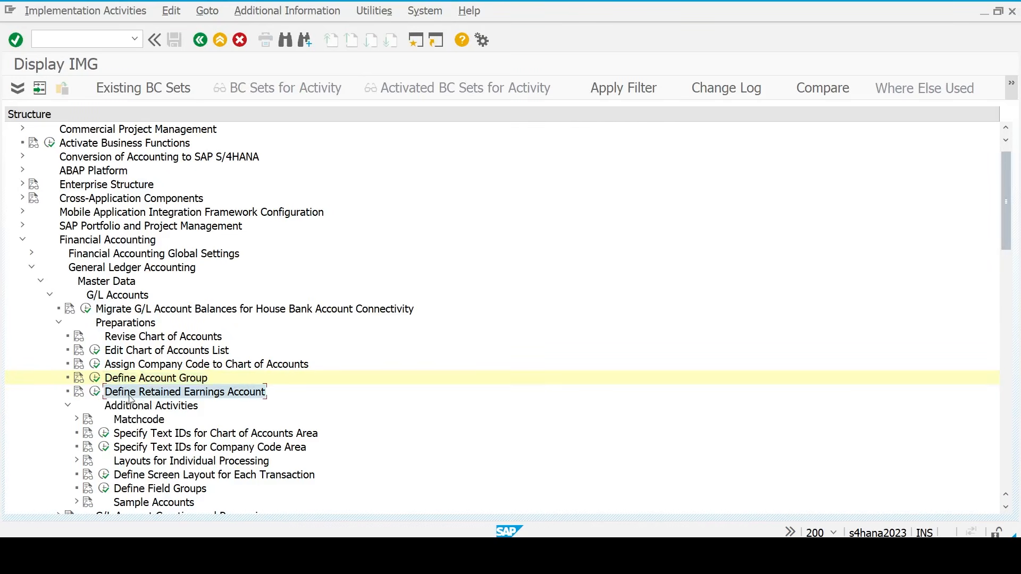
click(95, 393)
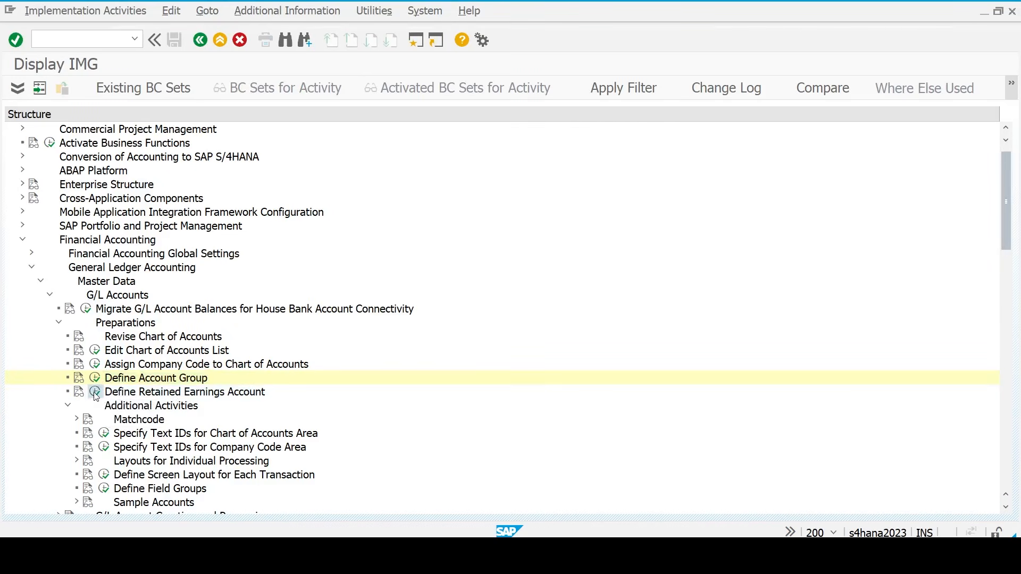
text(tm23)
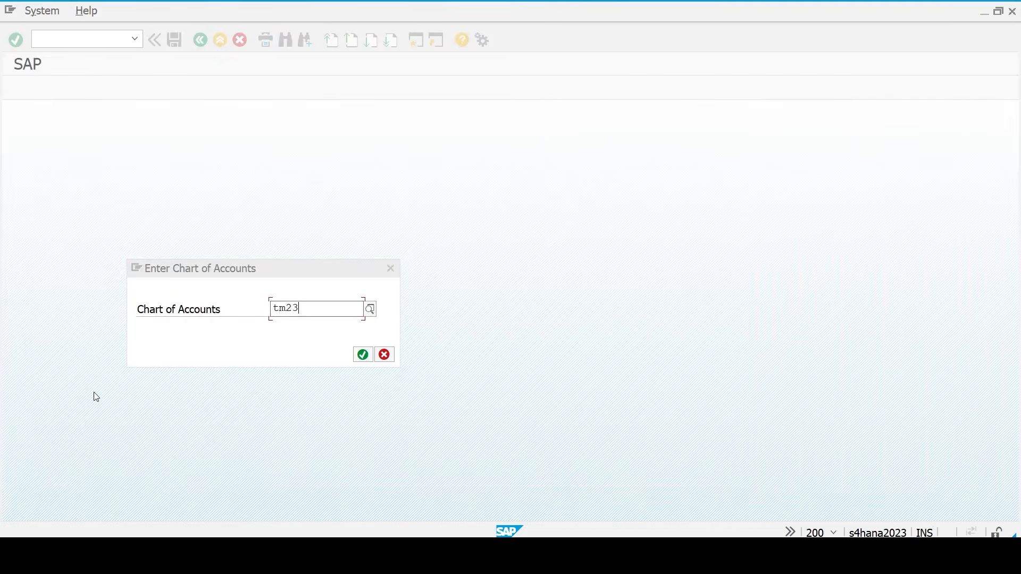
key(Return)
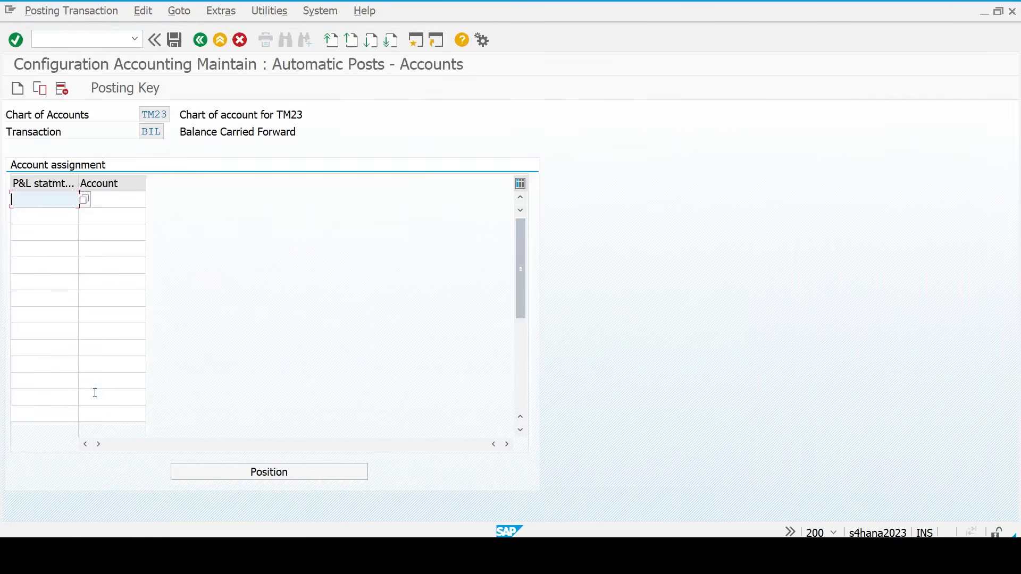
- Enter account 100100 for P&L statement type X and save it
key(Tab)
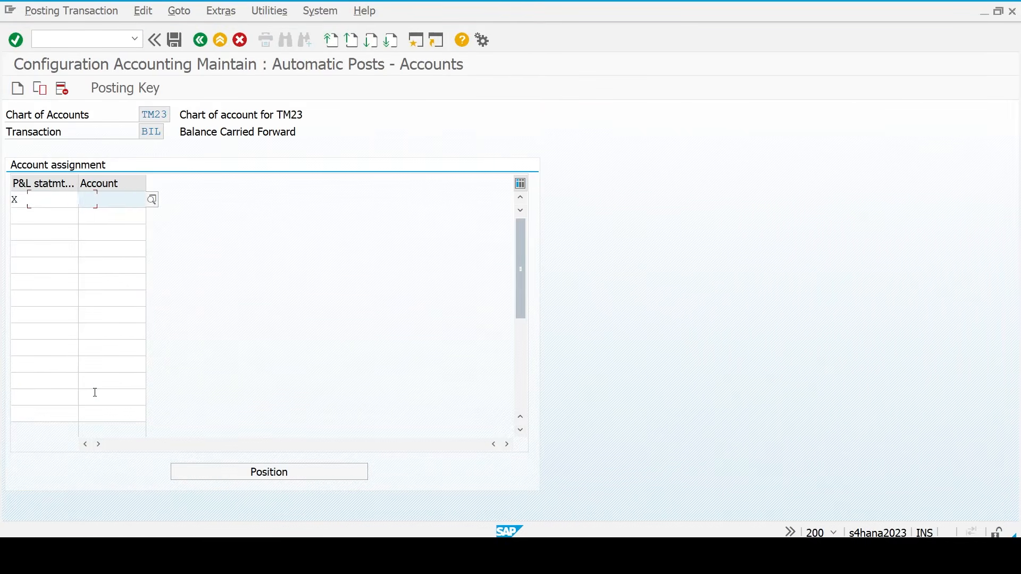
text(100)
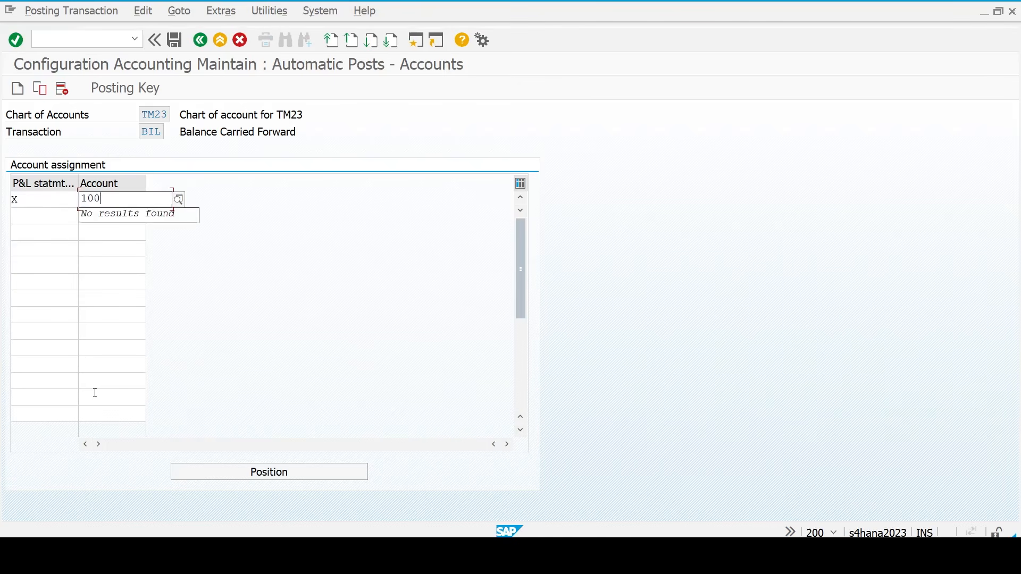
text(100)
key(Return)
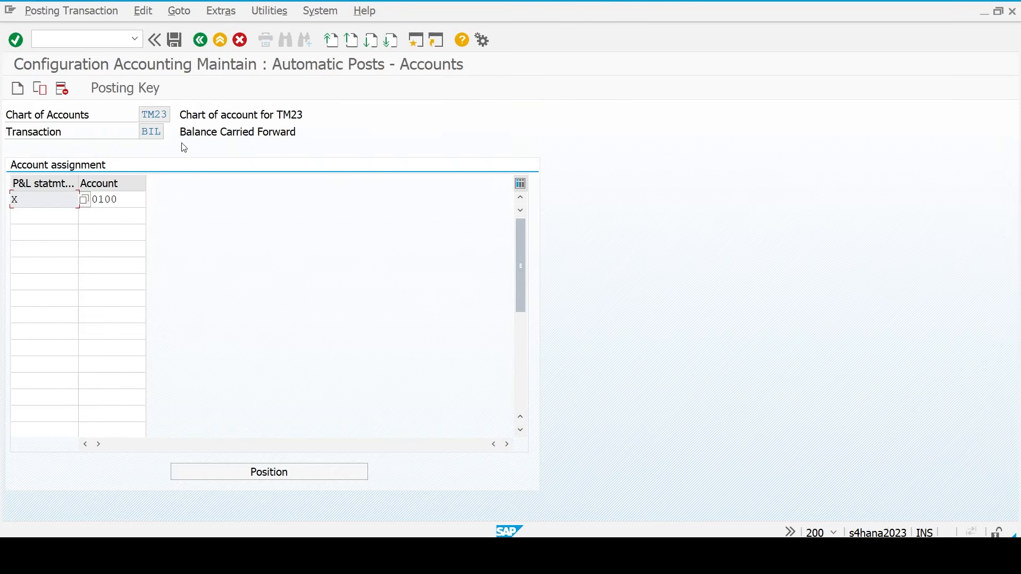
click(133, 204)
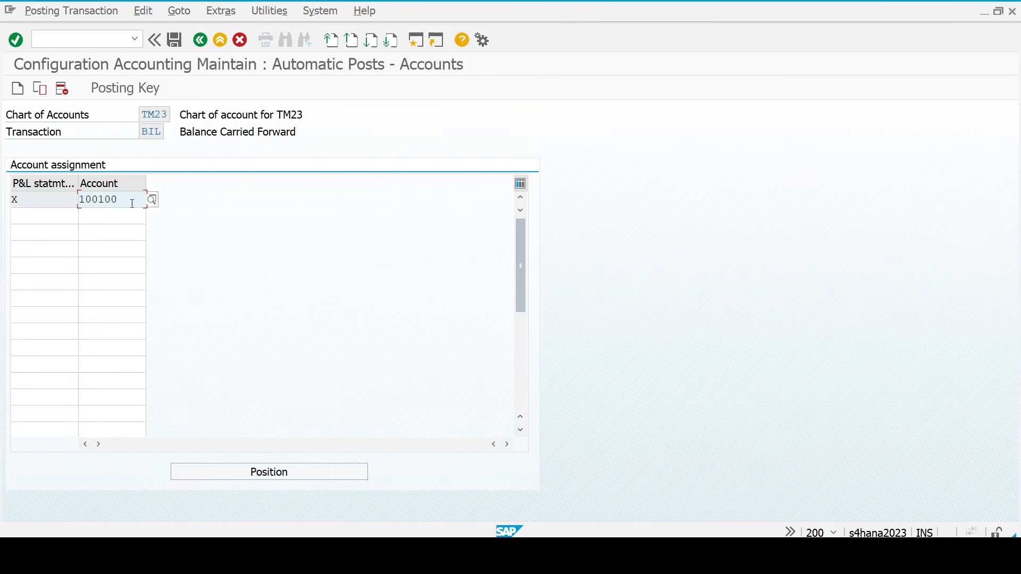
key(ctrl+s)
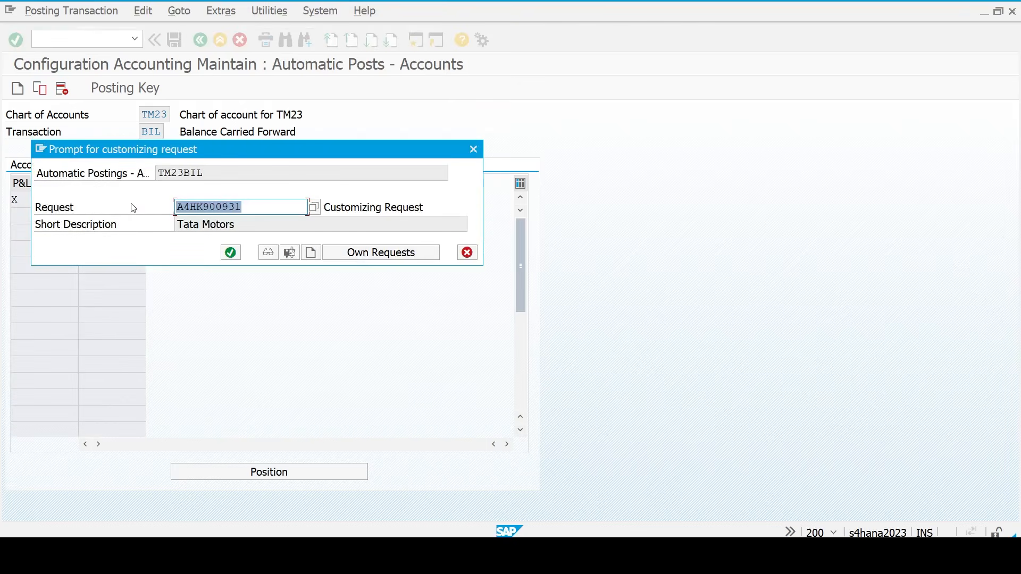
key(Return)
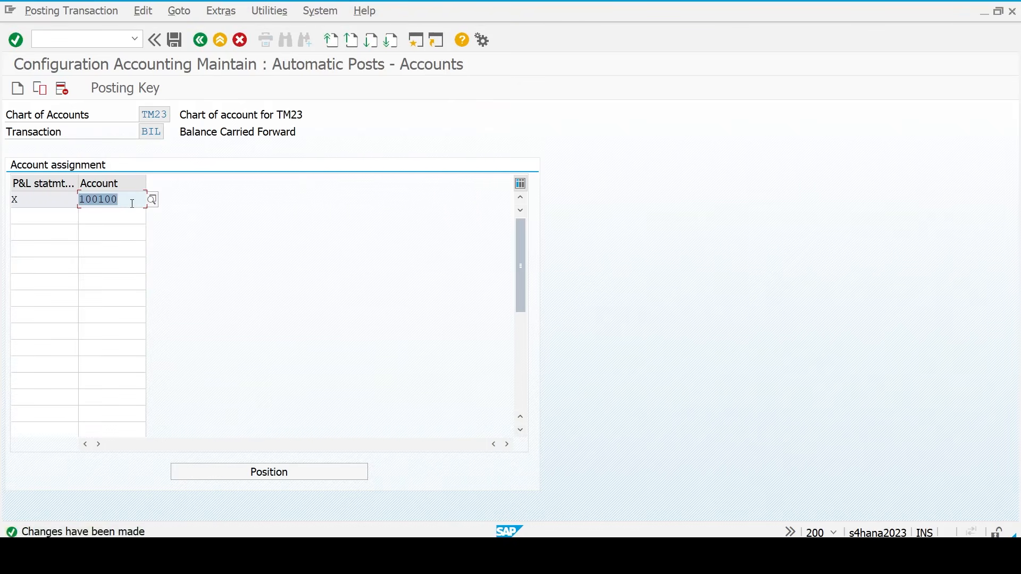
key(F3)
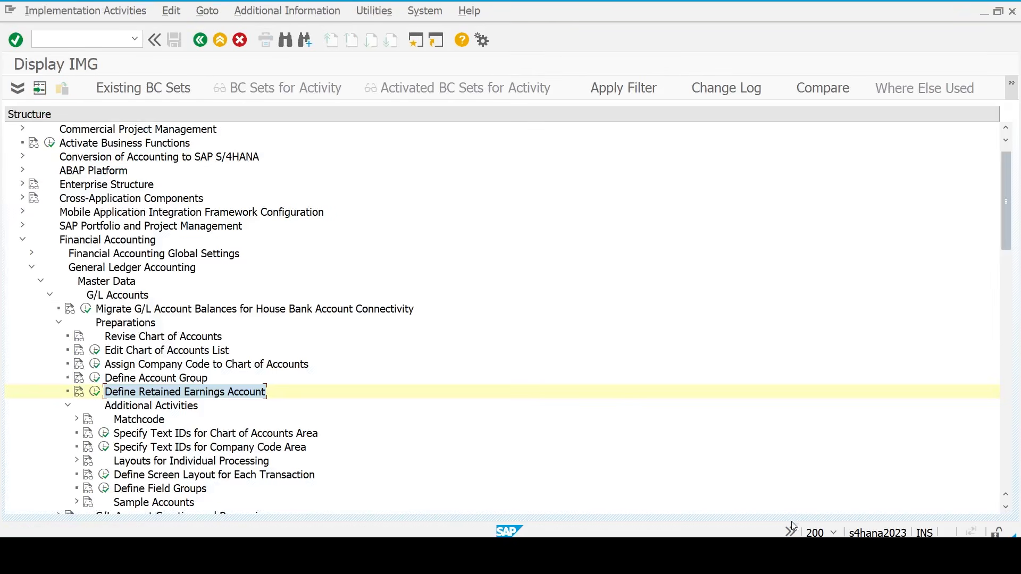
click(786, 553)
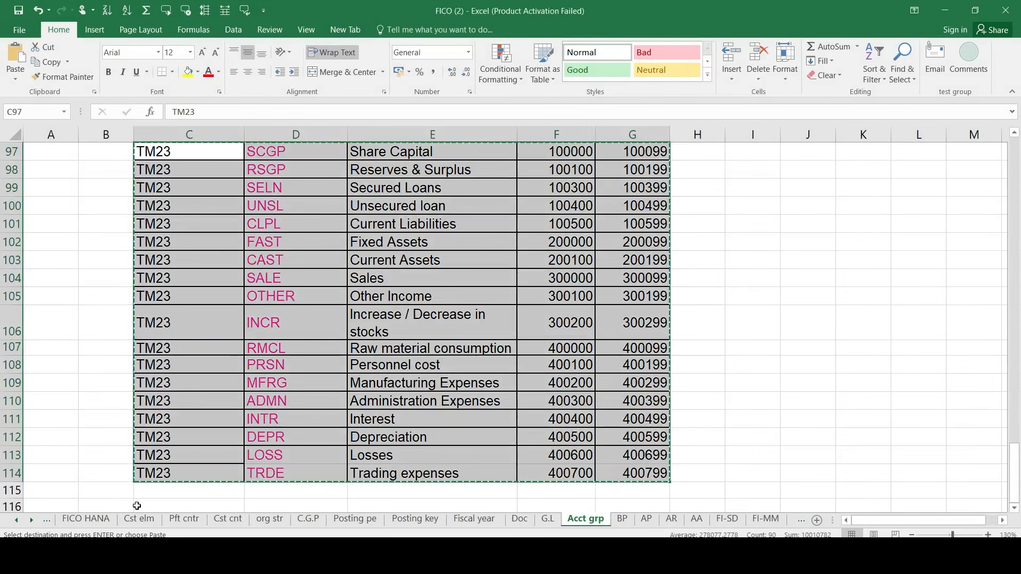
click(105, 520)
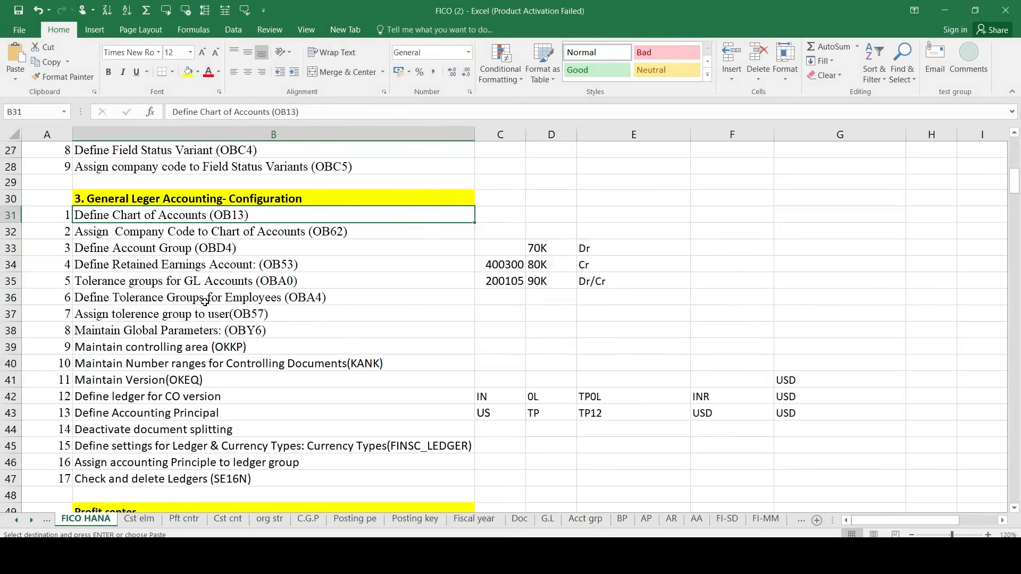
key(Escape)
click(156, 279)
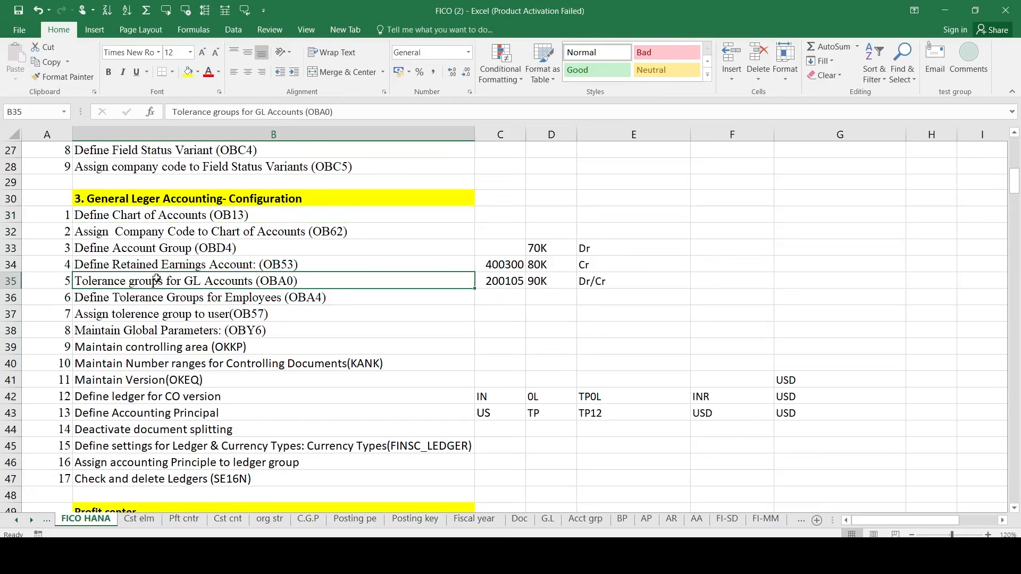
key(shift+Down)
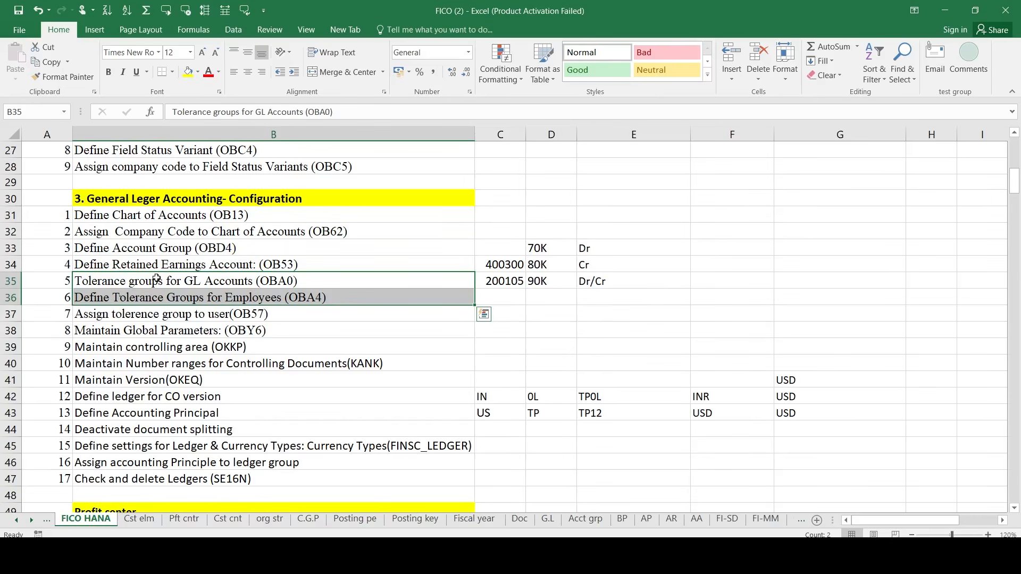
key(shift+Down)
key(shift+Up)
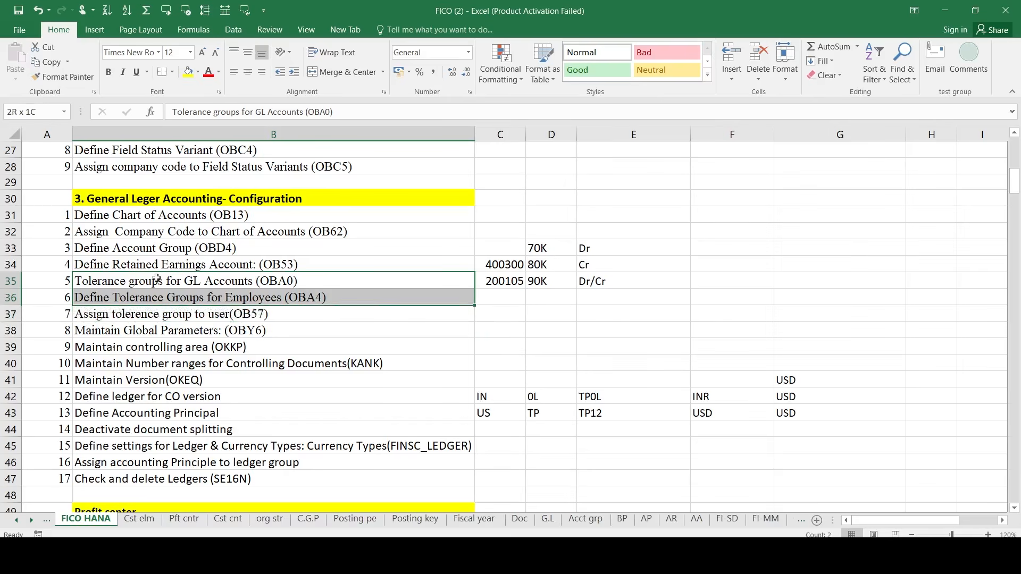
key(shift+Down)
key(shift+Up)
key(shift+Down)
key(shift+Up)
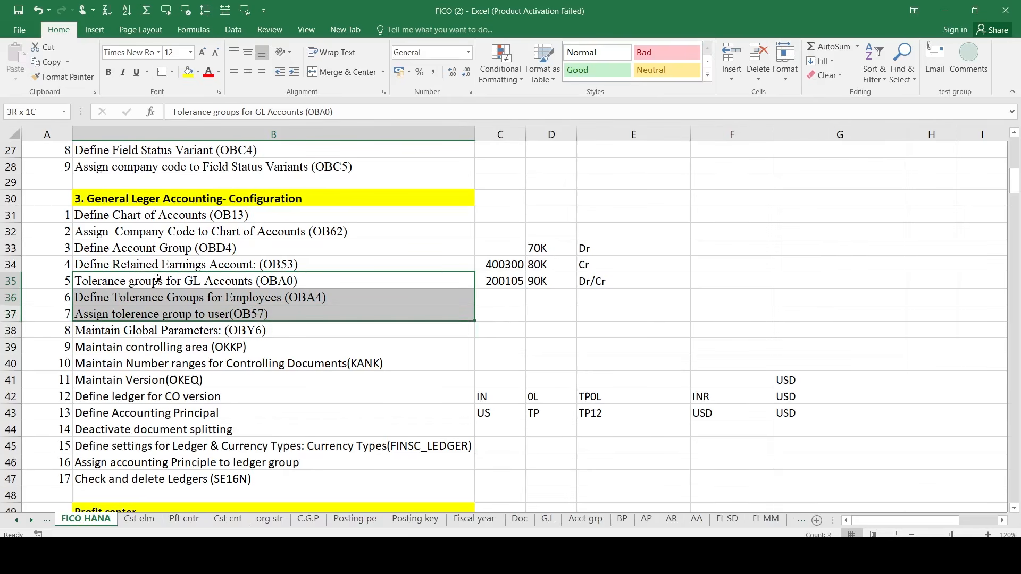
key(shift+Down)
key(shift+Up)
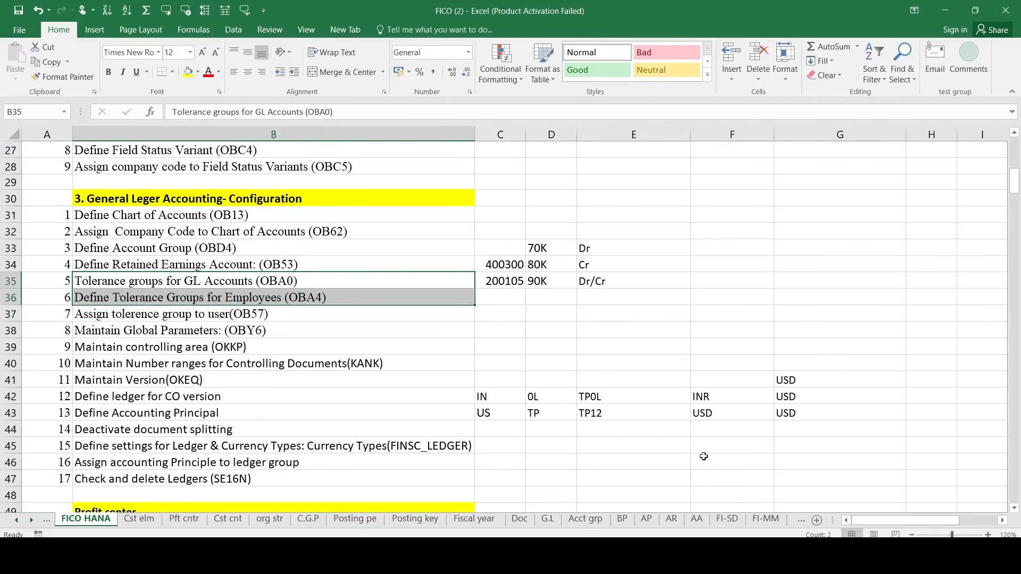
click(803, 504)
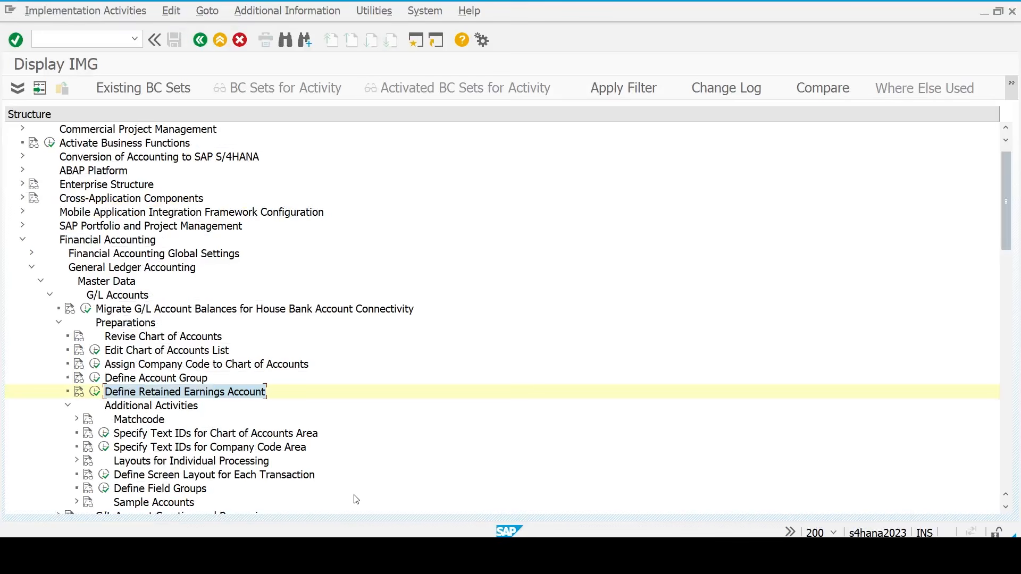
- Navigate the IMG to Business Transactions > Open Item Clearing > Clearing Differences
key(Left)
key(Left)
key(Left)
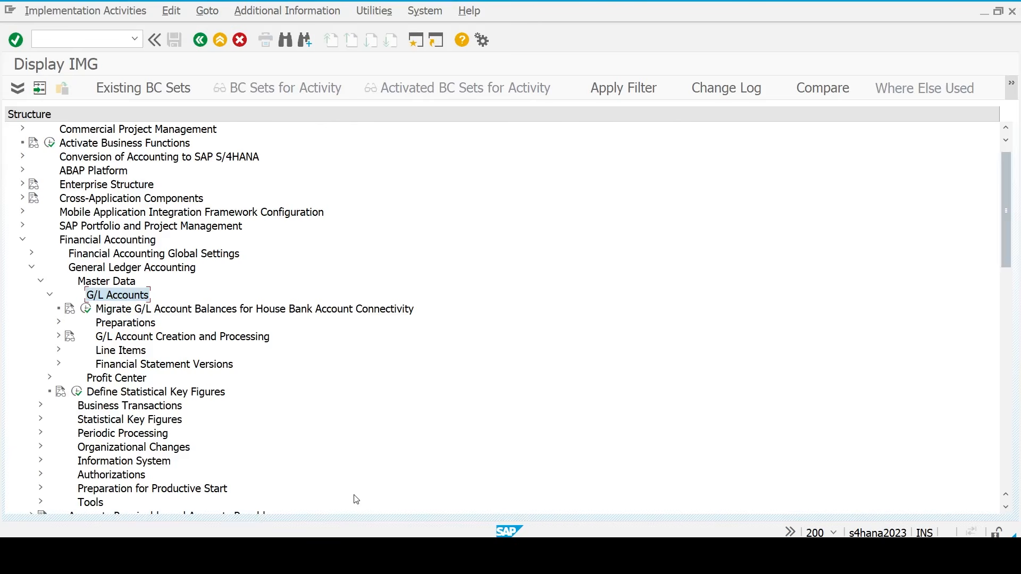
key(Left)
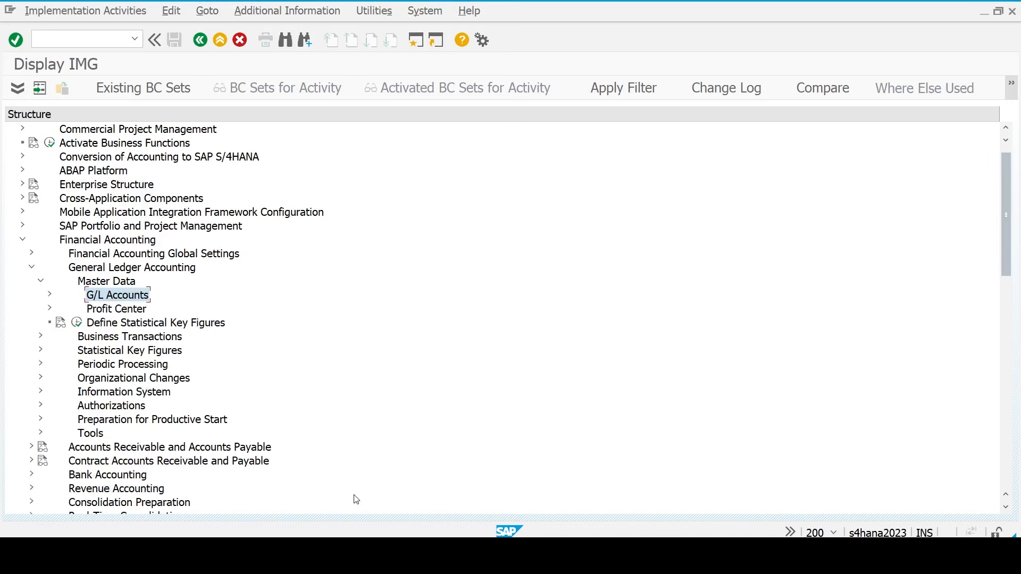
key(Left)
key(Left)
key(Down)
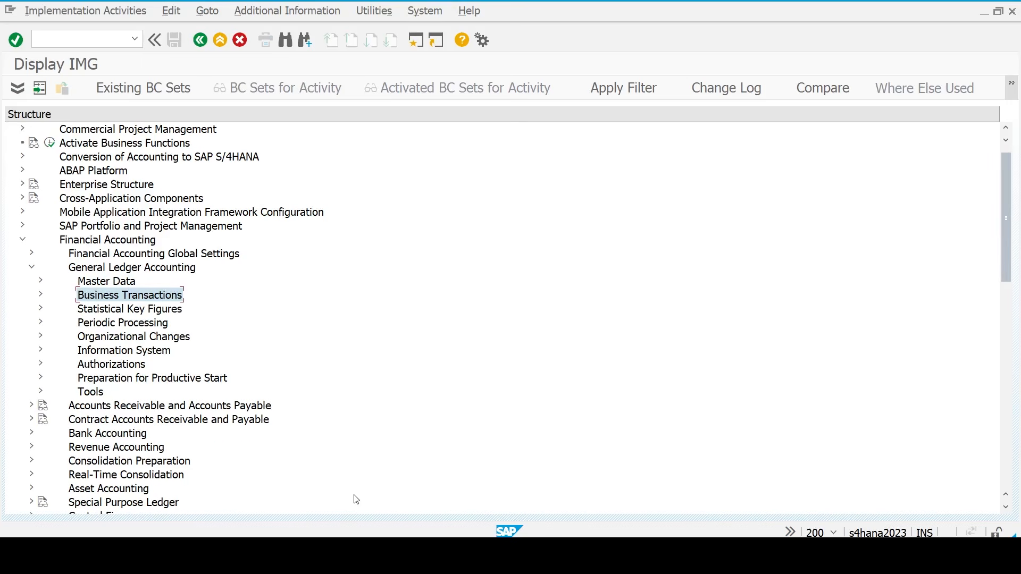
key(Right)
key(Down)
key(Down)
key(Down)
key(Down)
key(Down)
key(Down)
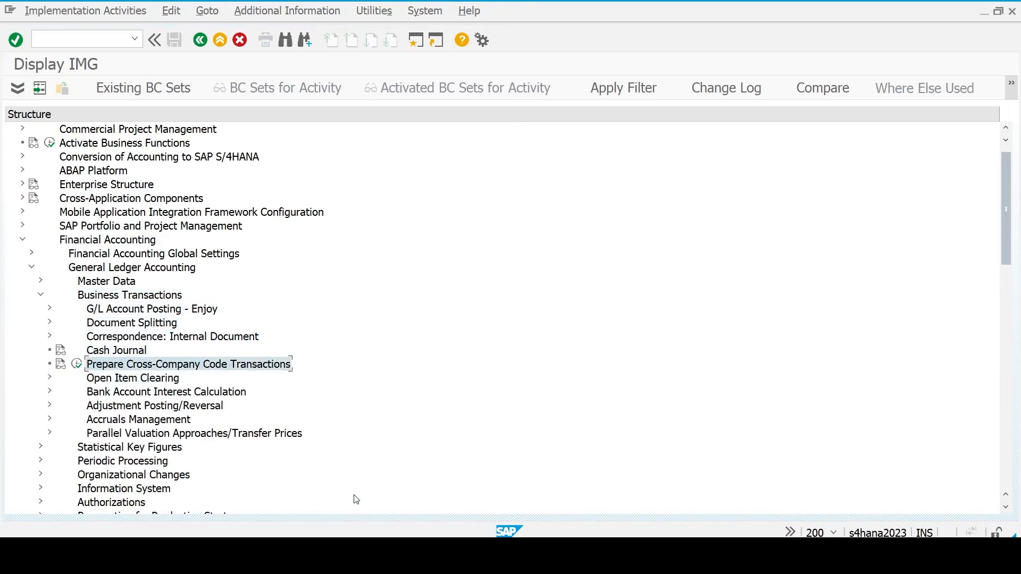
key(Right)
key(Down)
key(Down)
key(Down)
key(Down)
key(Down)
key(Down)
key(Down)
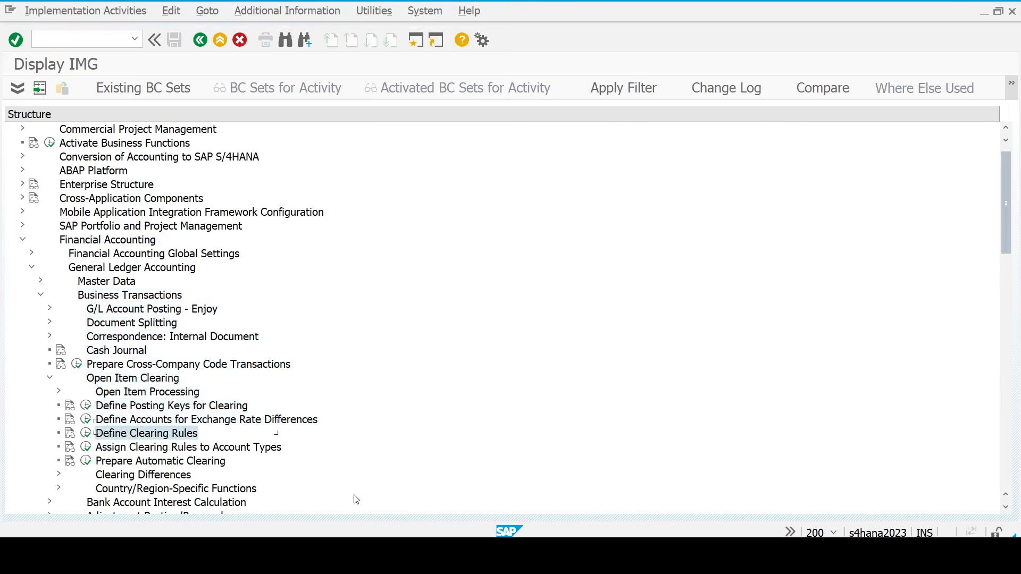
key(Right)
key(Down)
key(Down)
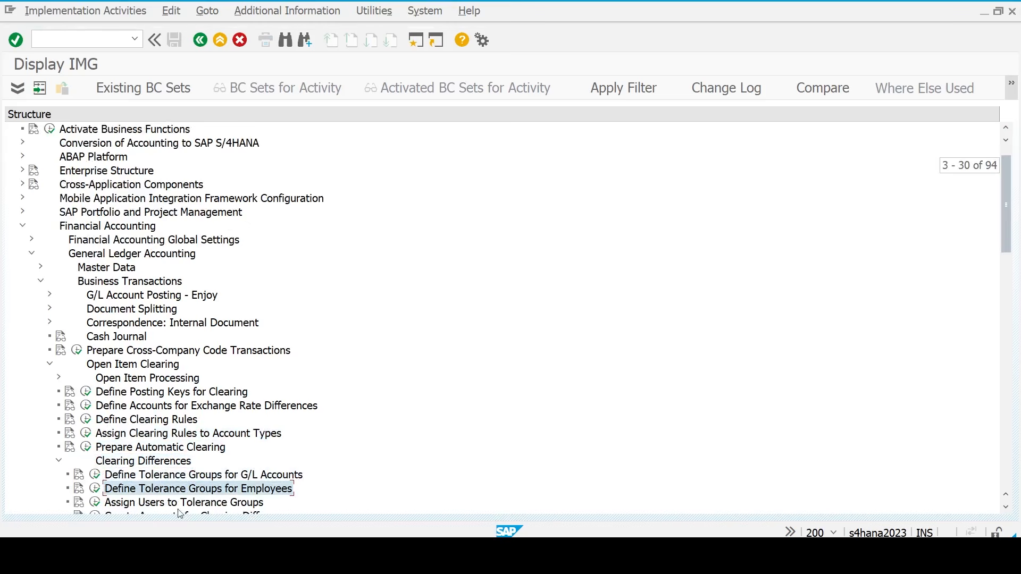
- Create a new G/L account tolerance group entry with company code TM23
click(95, 475)
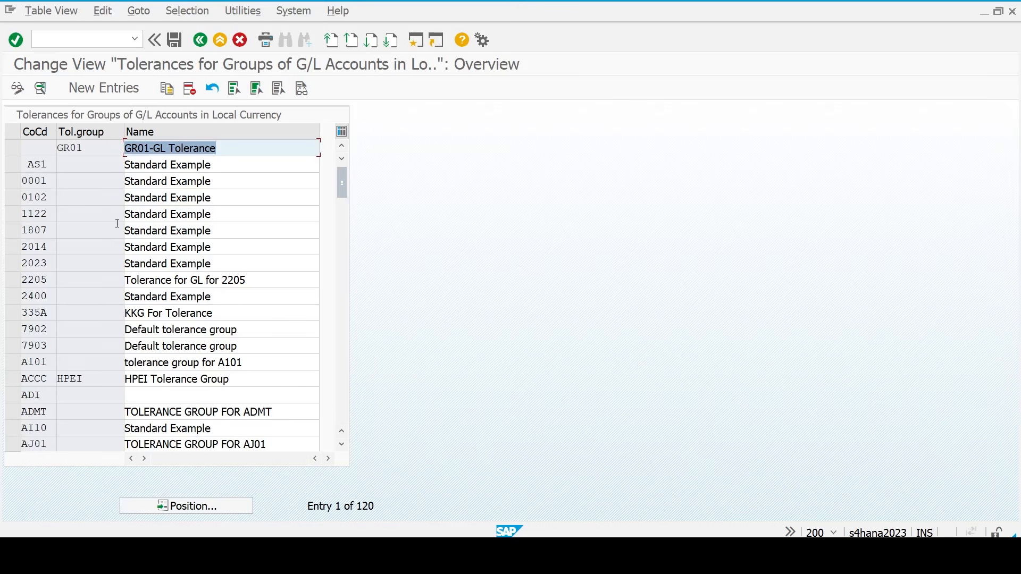
click(117, 88)
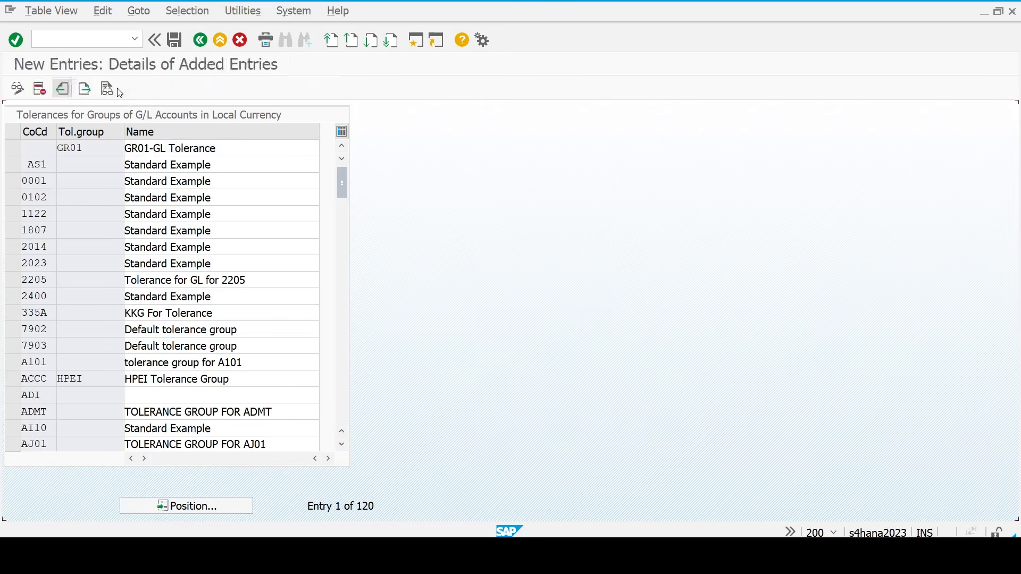
text(tm23)
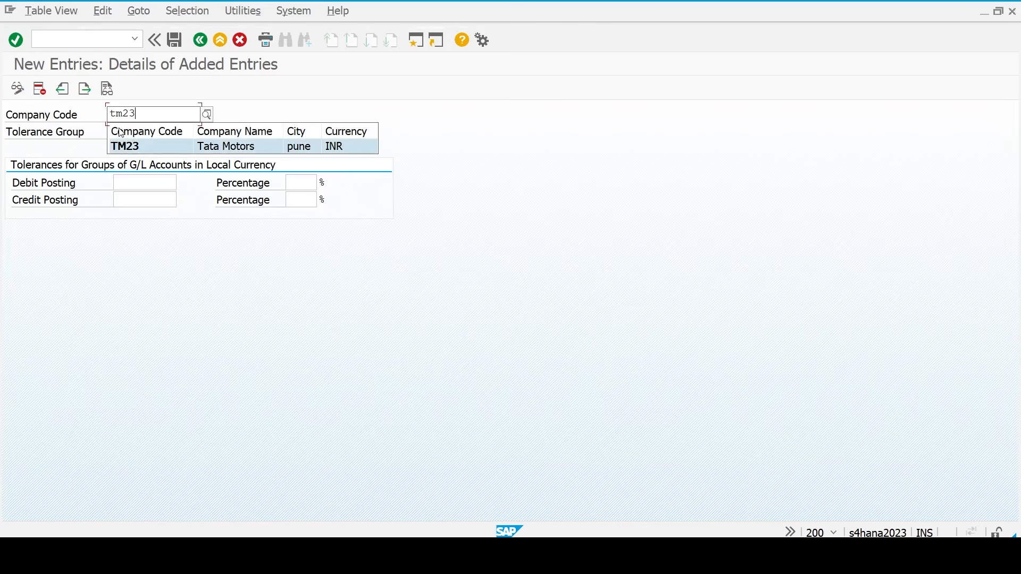
key(Tab)
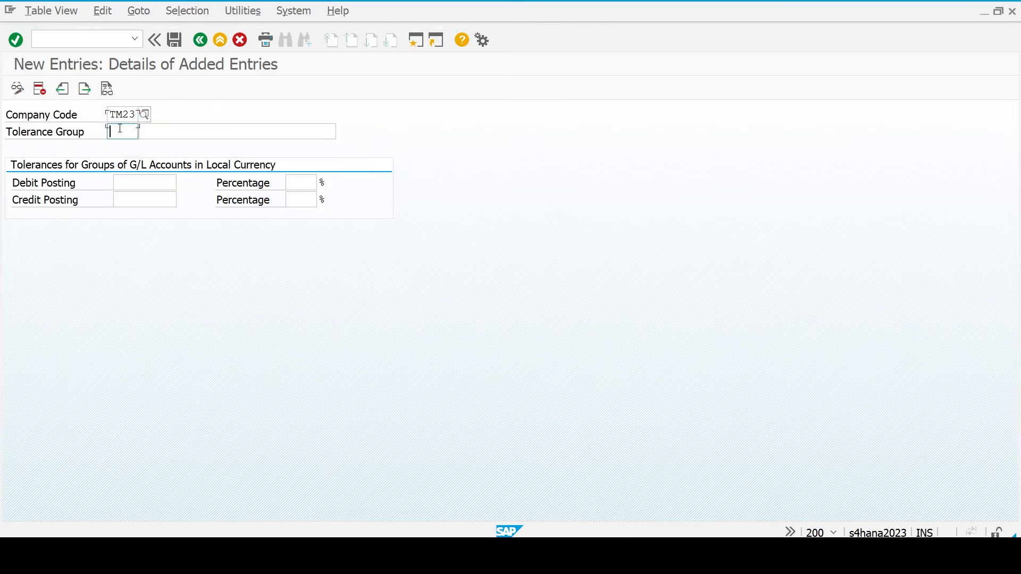
key(Tab)
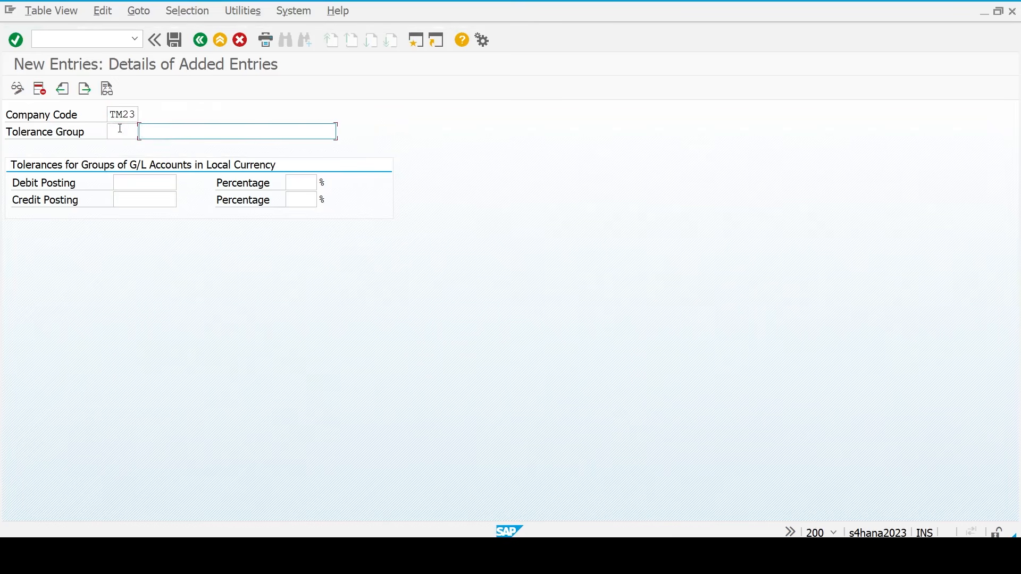
key(BackSpace)
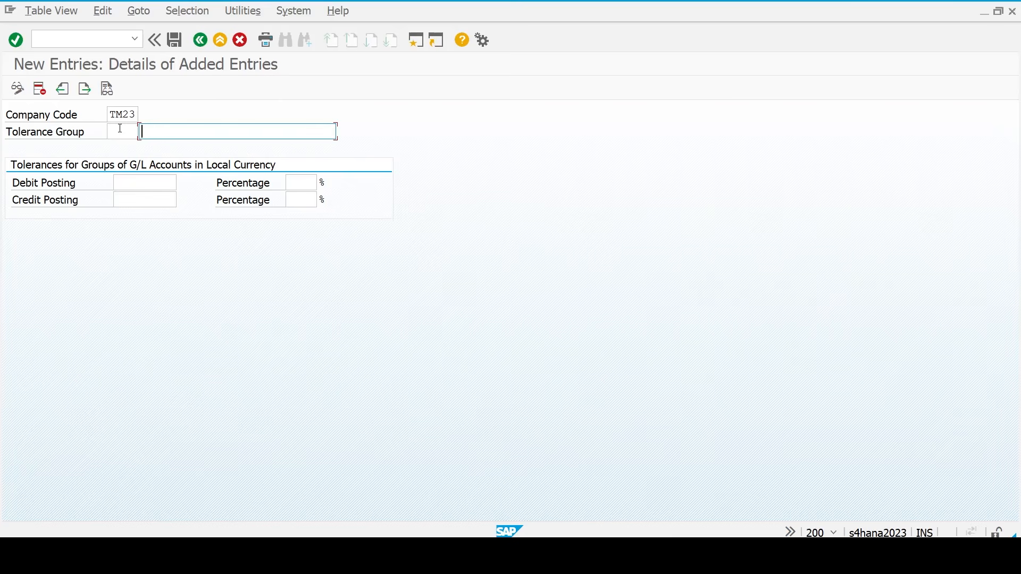
- Describe the TM23 tolerance group as 'Tolerance Group GL', save it under the customizing request, and return
click(120, 135)
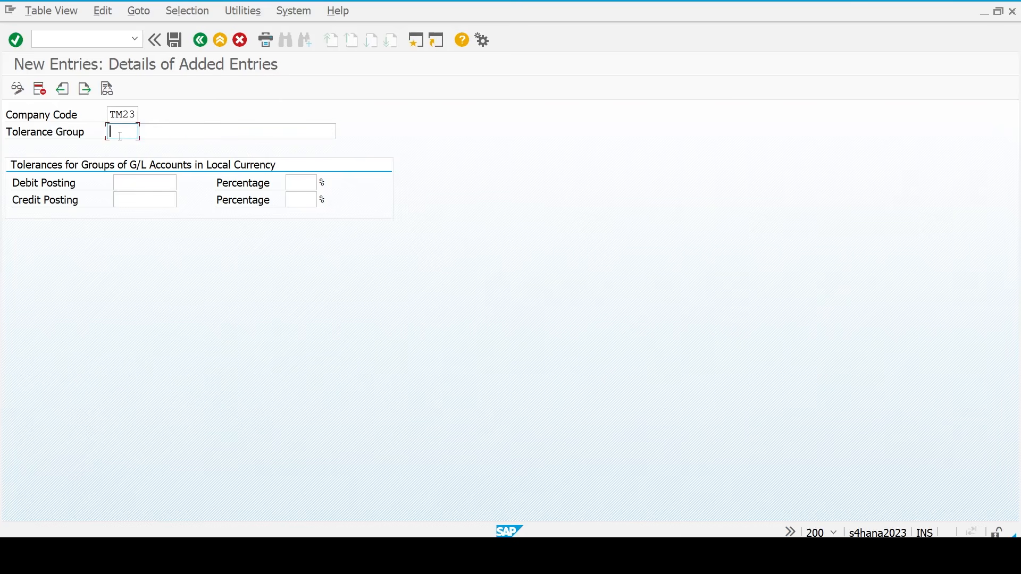
click(152, 136)
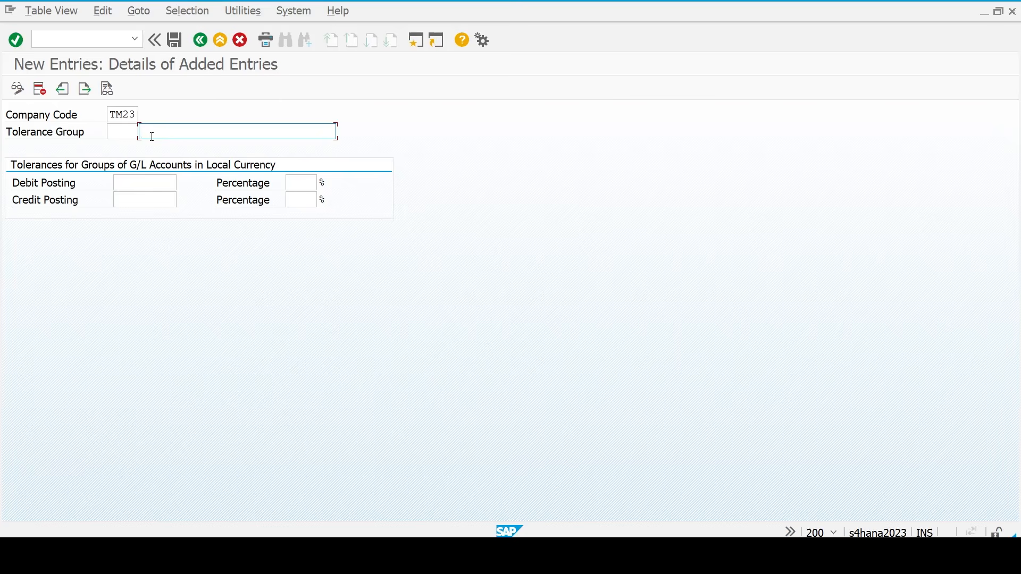
text(T)
text(o)
text(lerance )
text(Grou)
text(p )
text(G)
text(L)
click(118, 128)
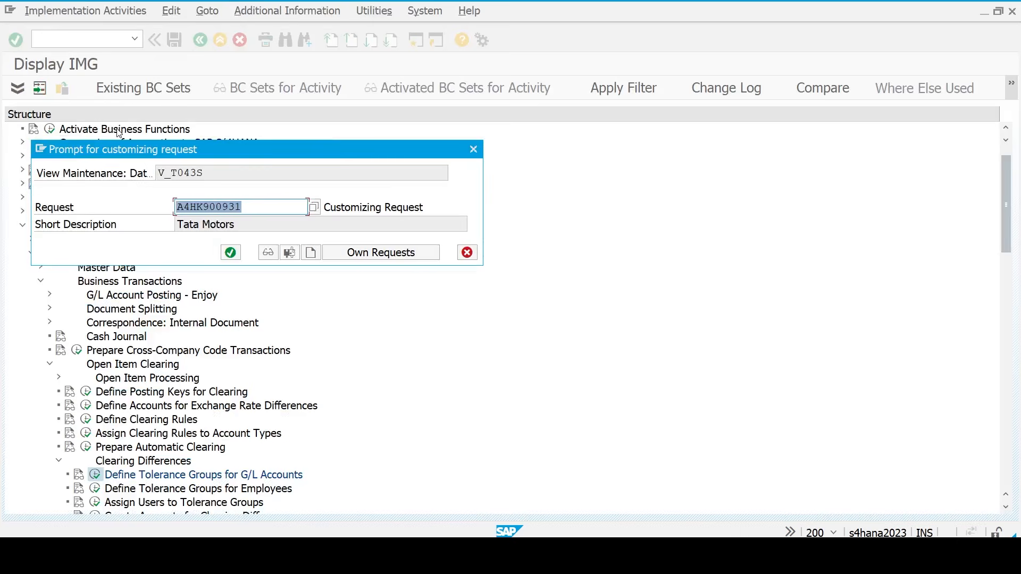
key(Return)
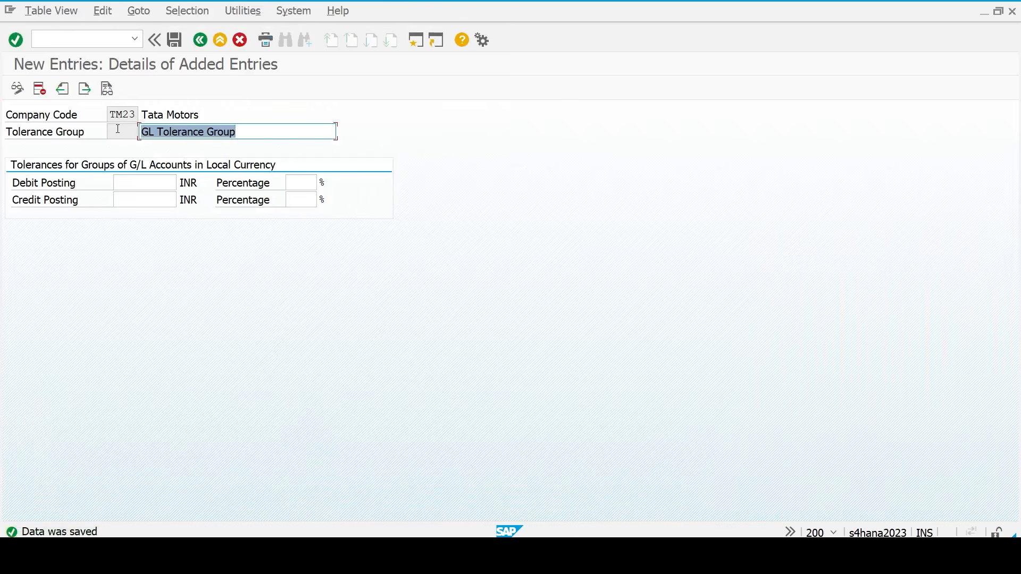
key(F3)
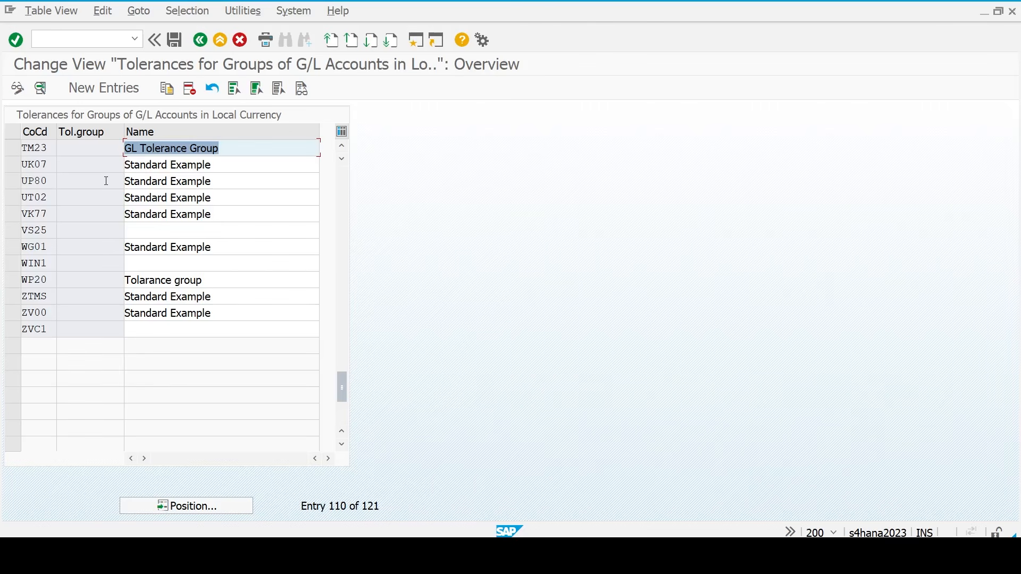
- Run Define Tolerance Groups for Employees and add a new entry with company code TM23
key(F3)
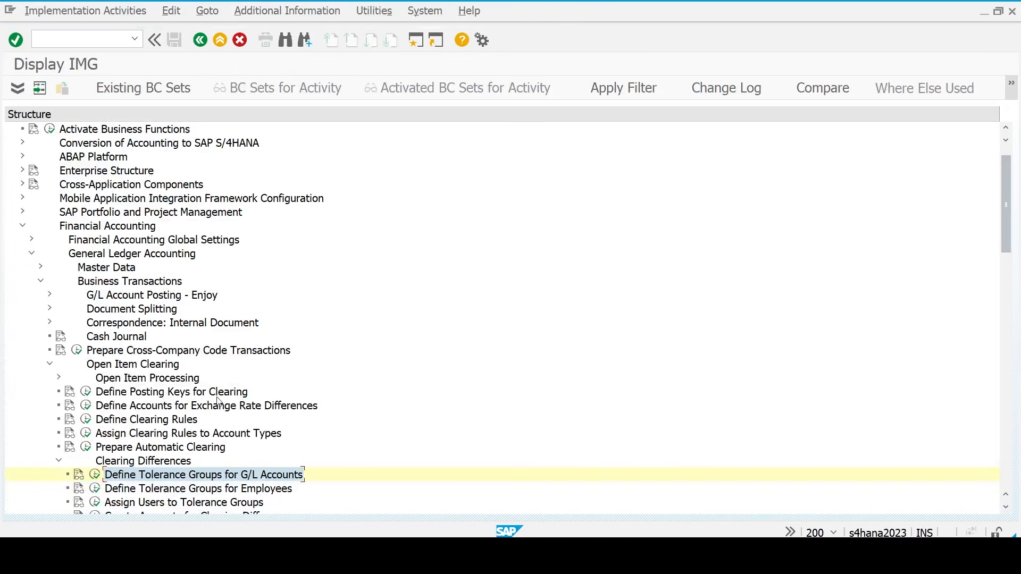
click(94, 491)
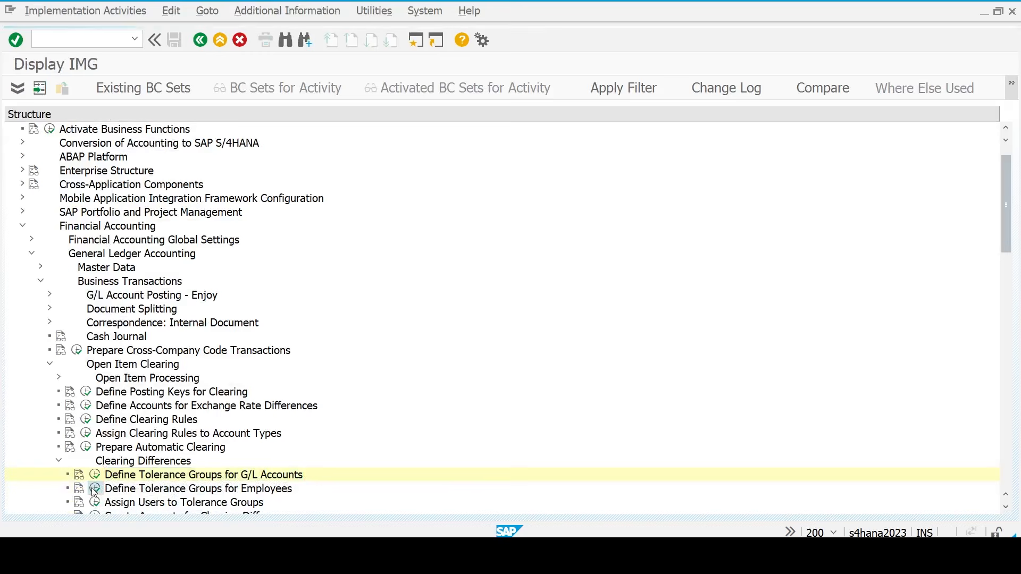
click(100, 88)
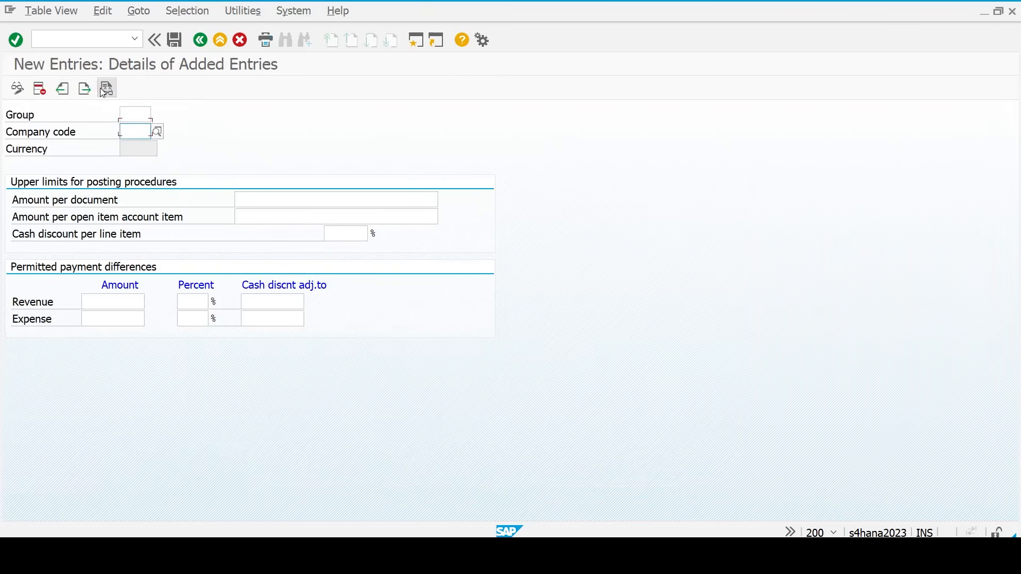
key(Tab)
key(Up)
key(Tab)
text(tm23)
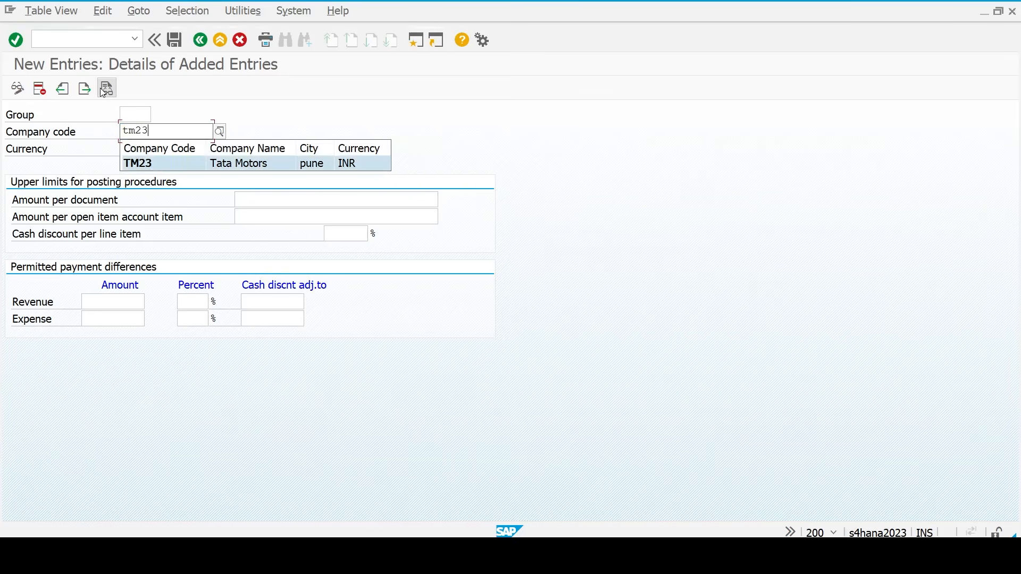
key(Return)
- Look up the next checklist step in Excel, Assign tolerance group to user
key(shift+Tab)
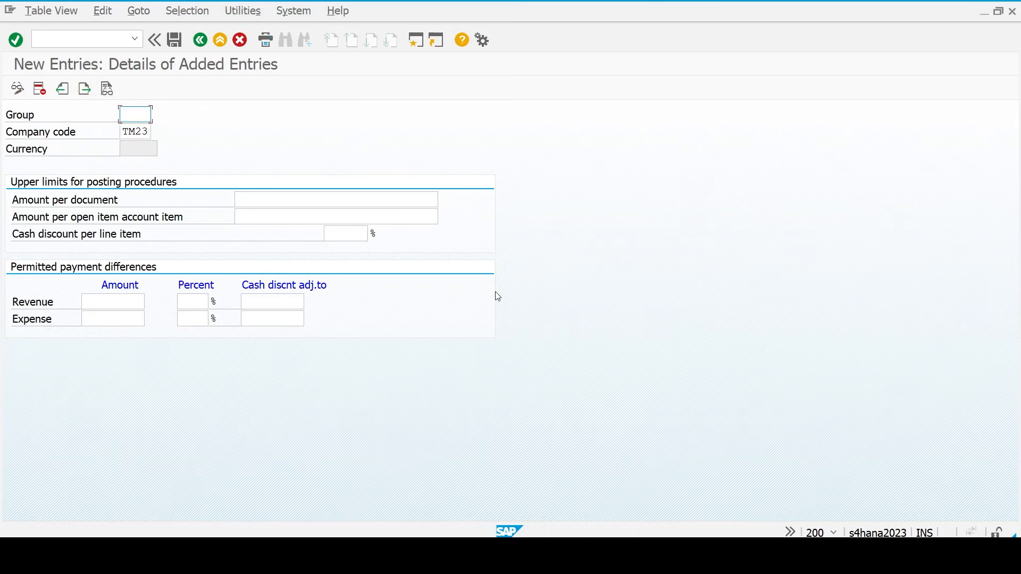
key(alt+Tab)
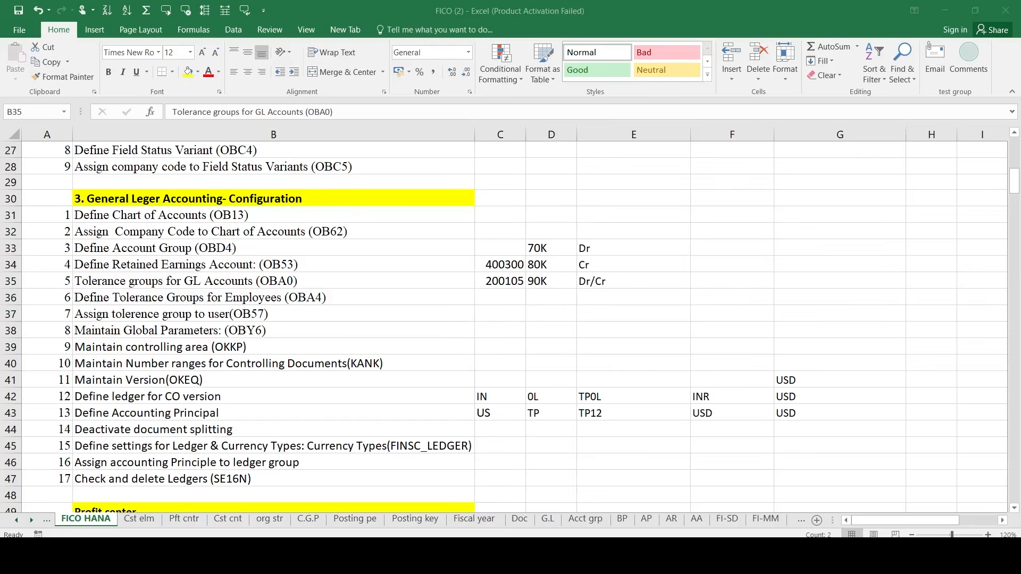
click(207, 317)
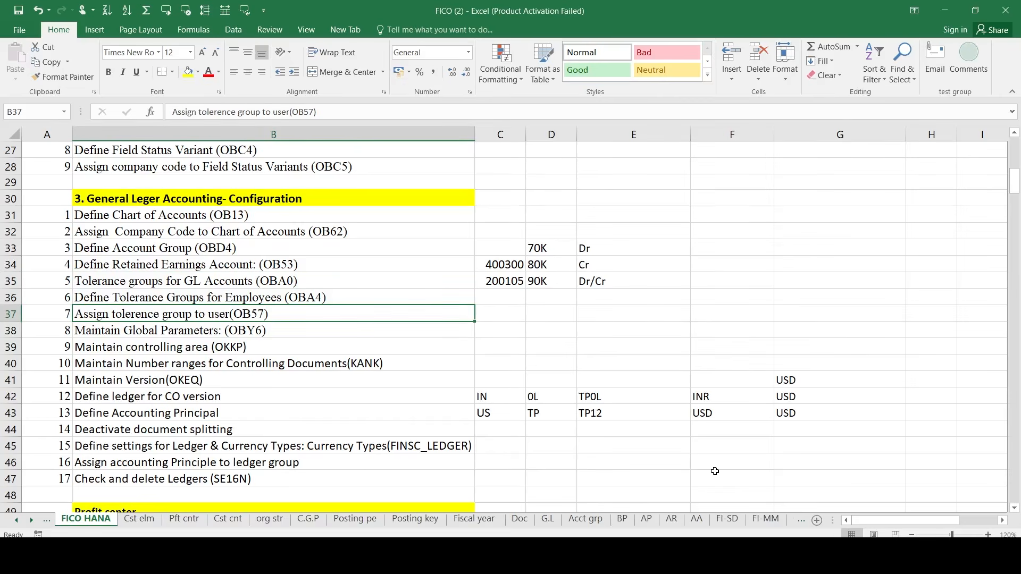
- Set TM23 employee limits: 10,000,000 per document, 8,000,000 per open item, 7% cash discount
mouse_move(768, 532)
click(792, 526)
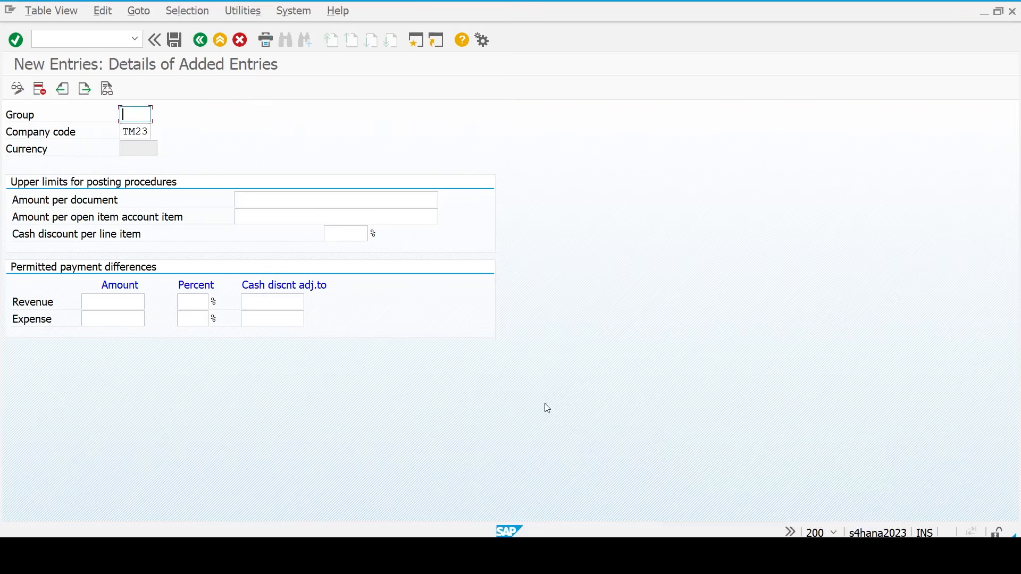
click(362, 197)
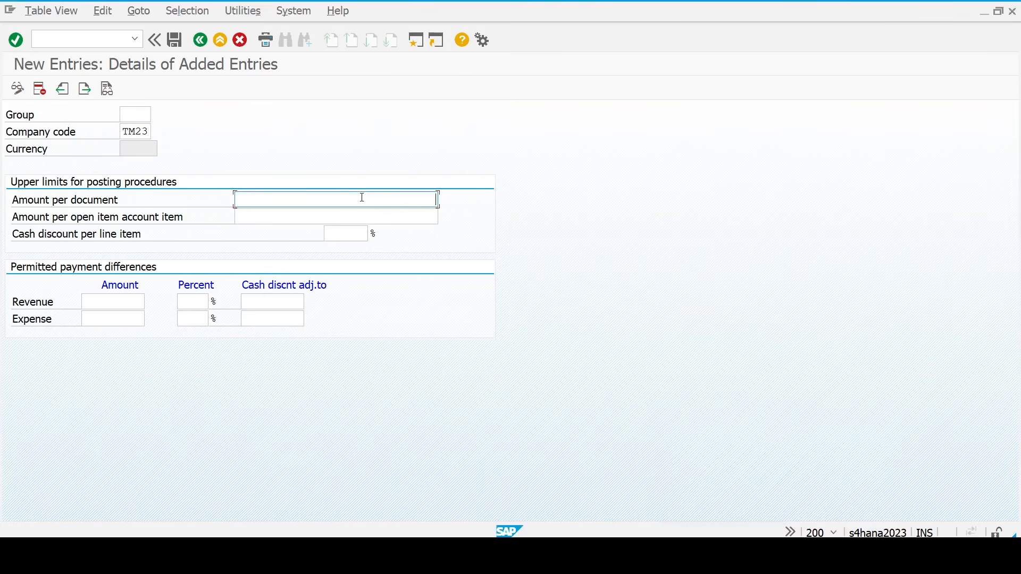
text(10000000)
key(Tab)
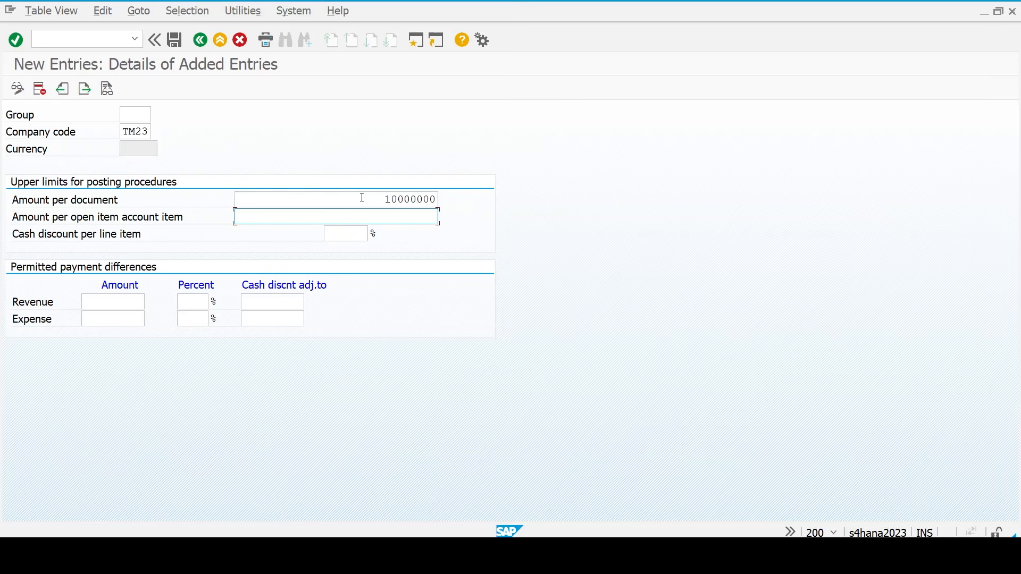
text(8000000)
key(Tab)
text(7)
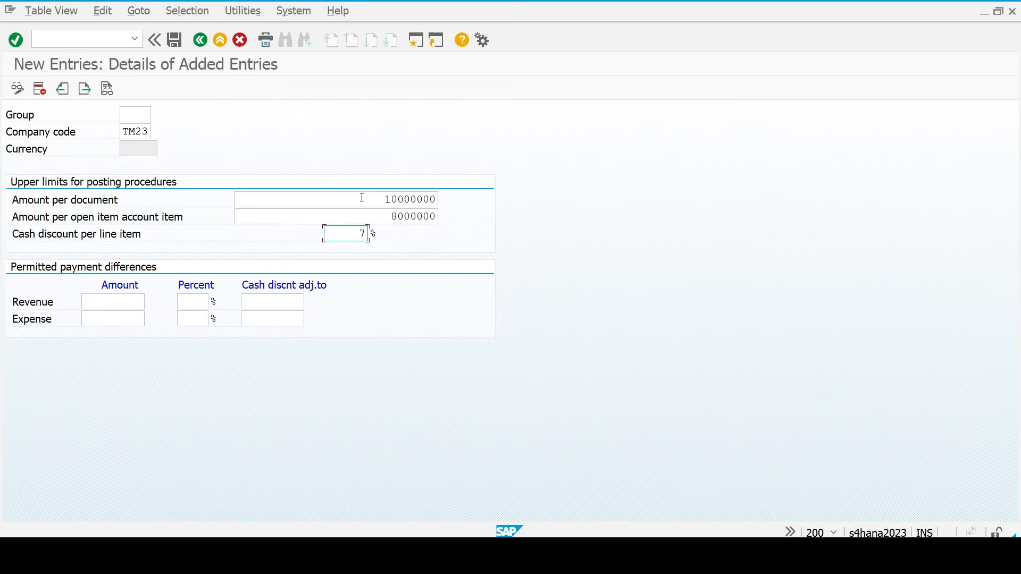
key(Return)
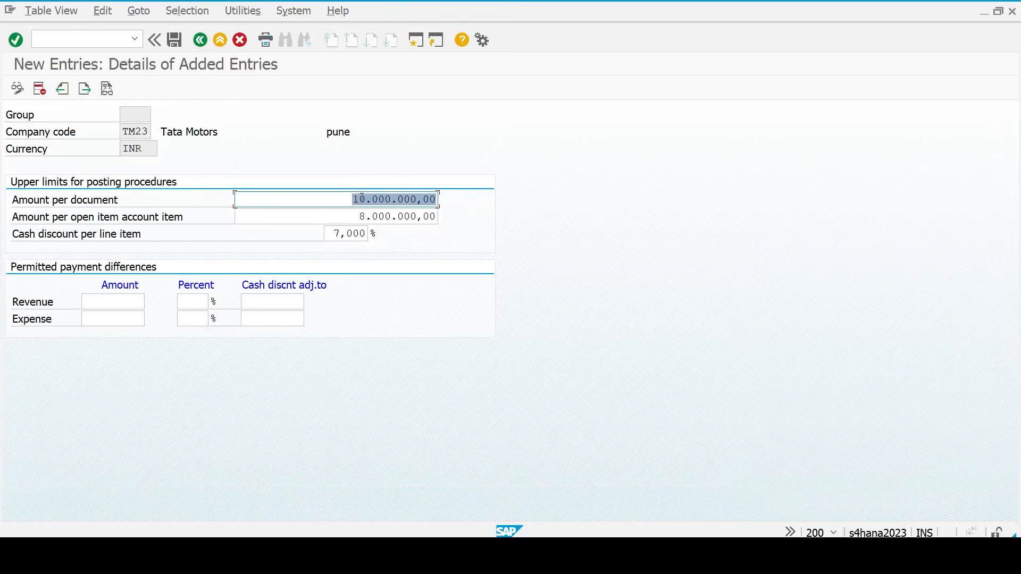
click(139, 117)
key(F3)
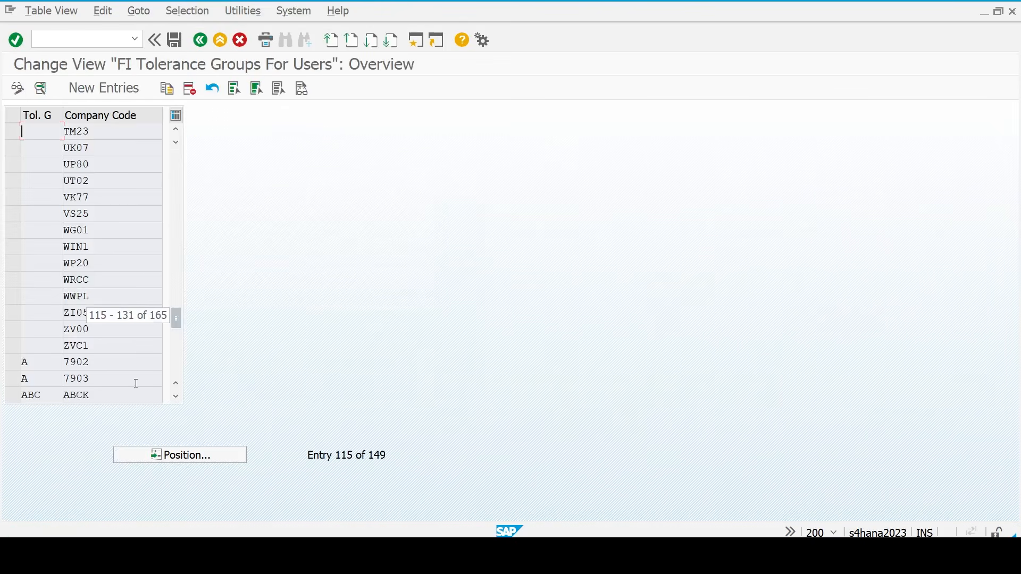
key(F3)
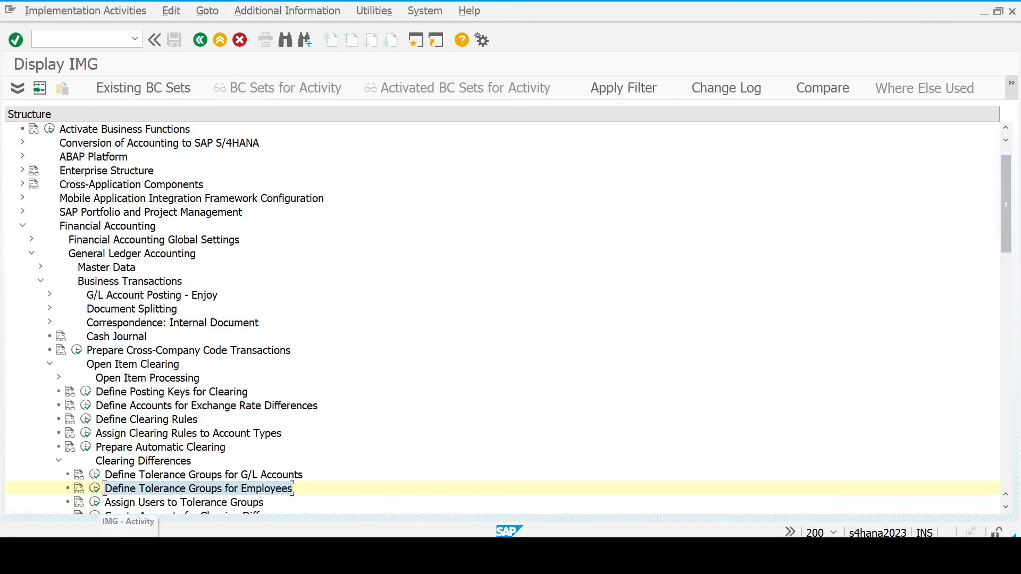
click(95, 502)
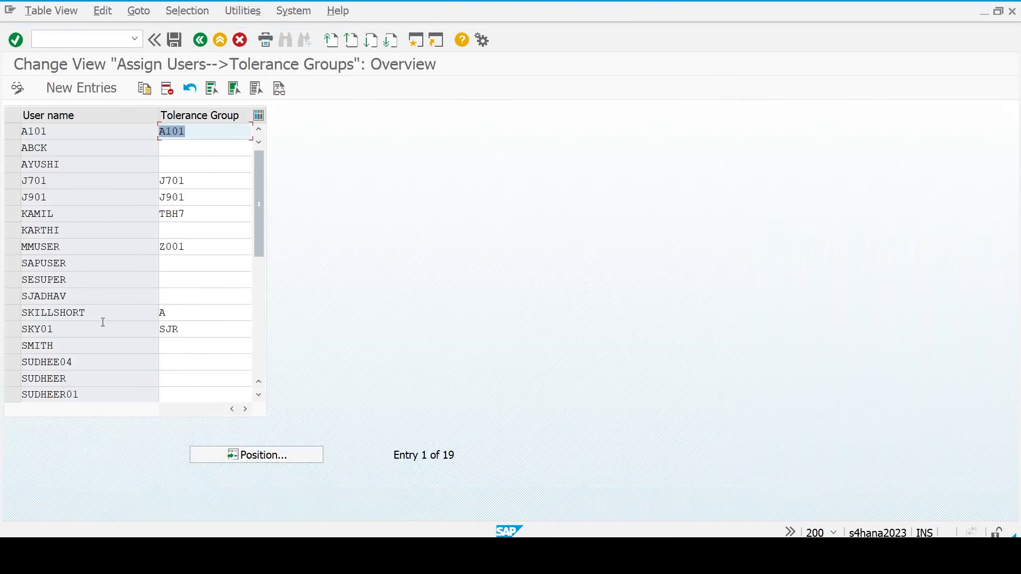
scroll(103, 322, down, 2)
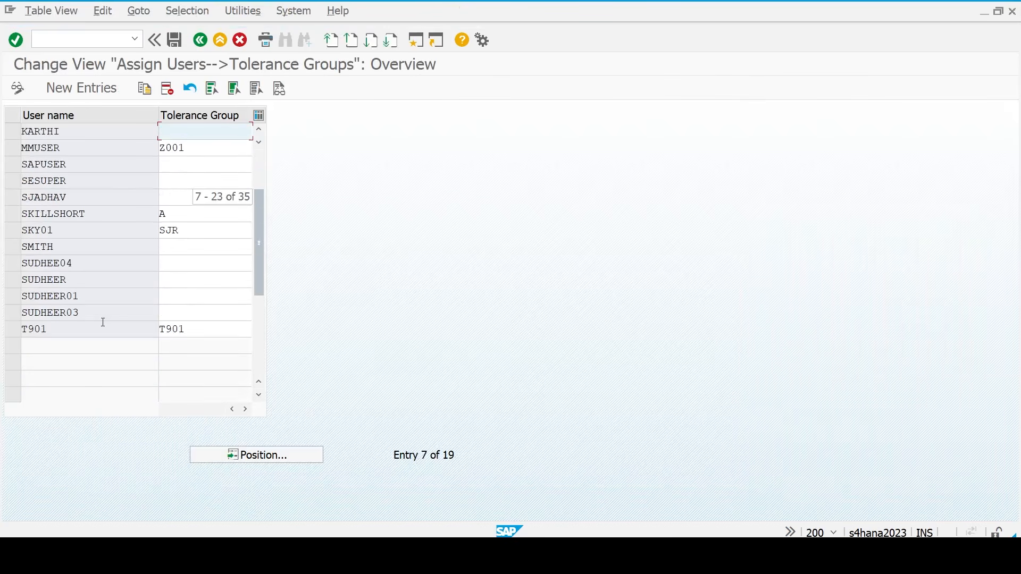
scroll(103, 322, up, 2)
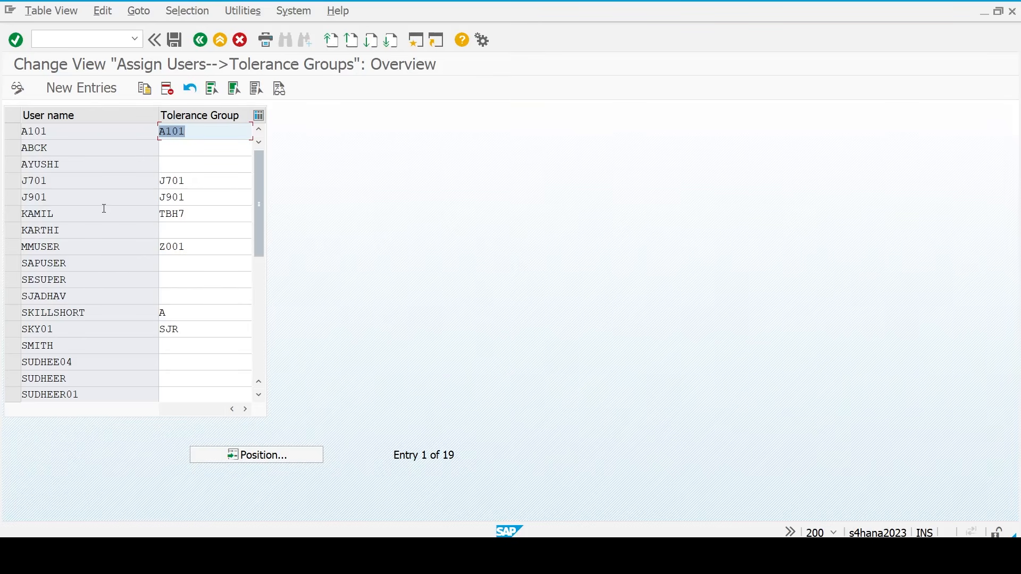
click(82, 88)
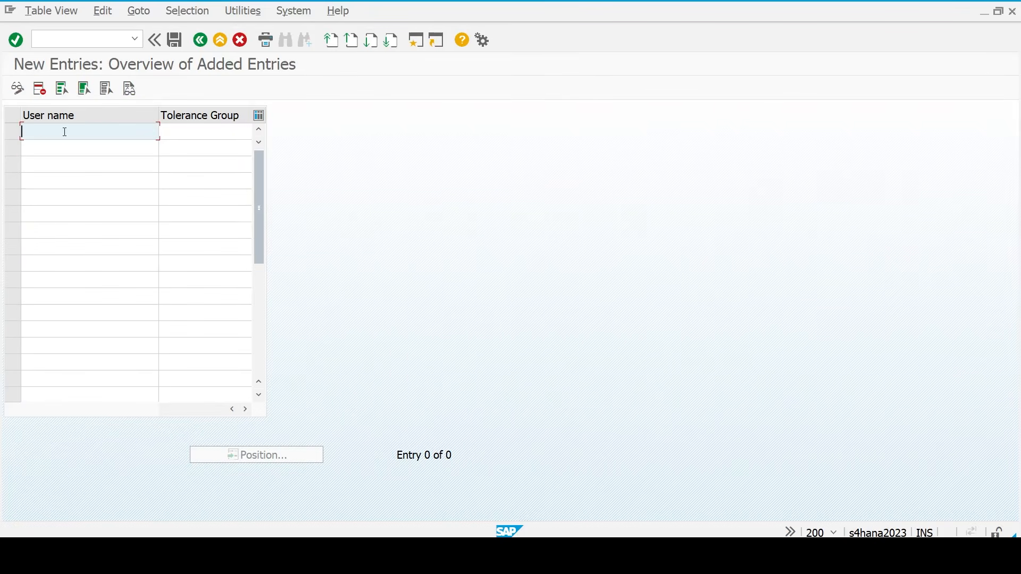
click(189, 135)
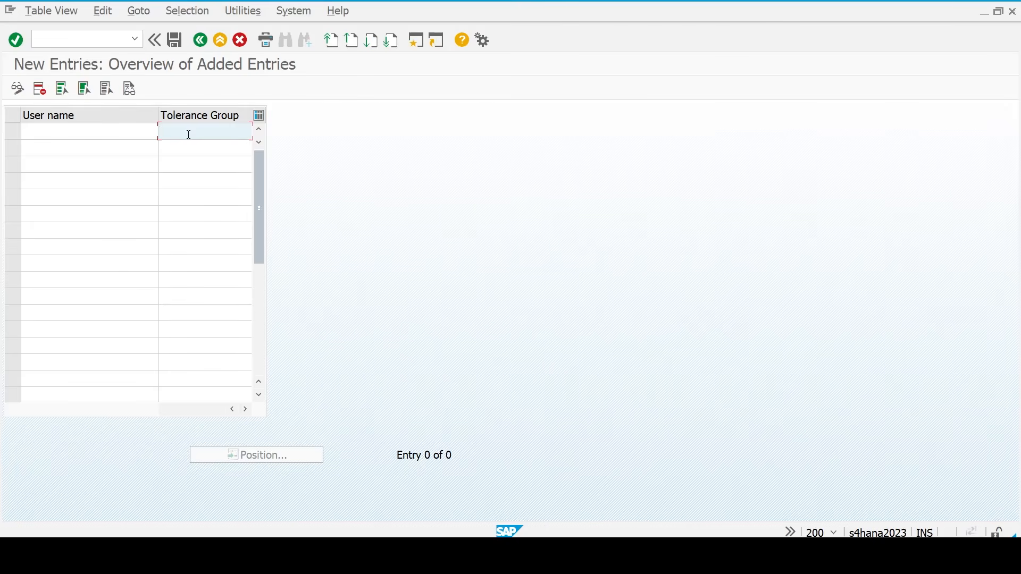
key(F3)
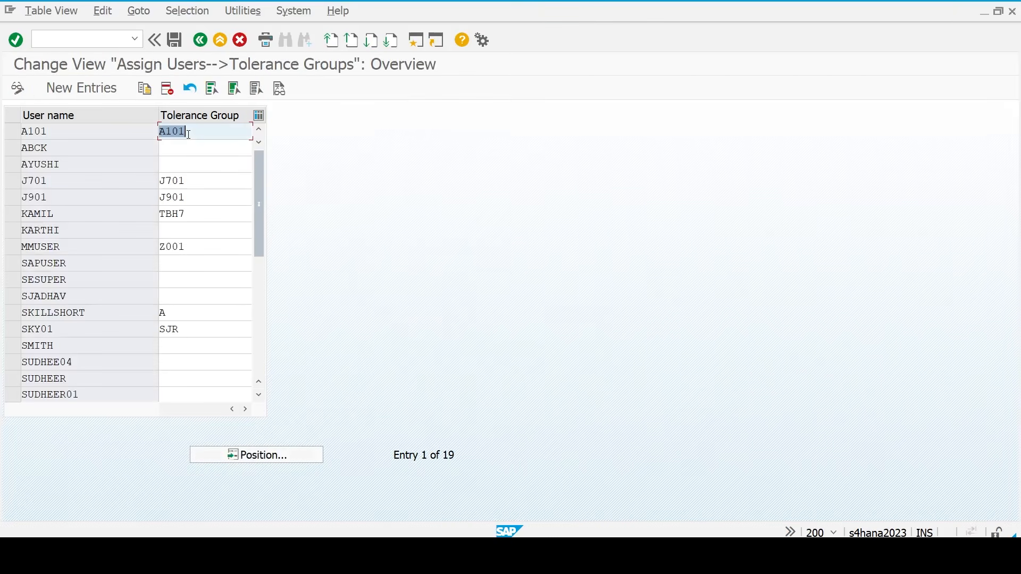
key(F3)
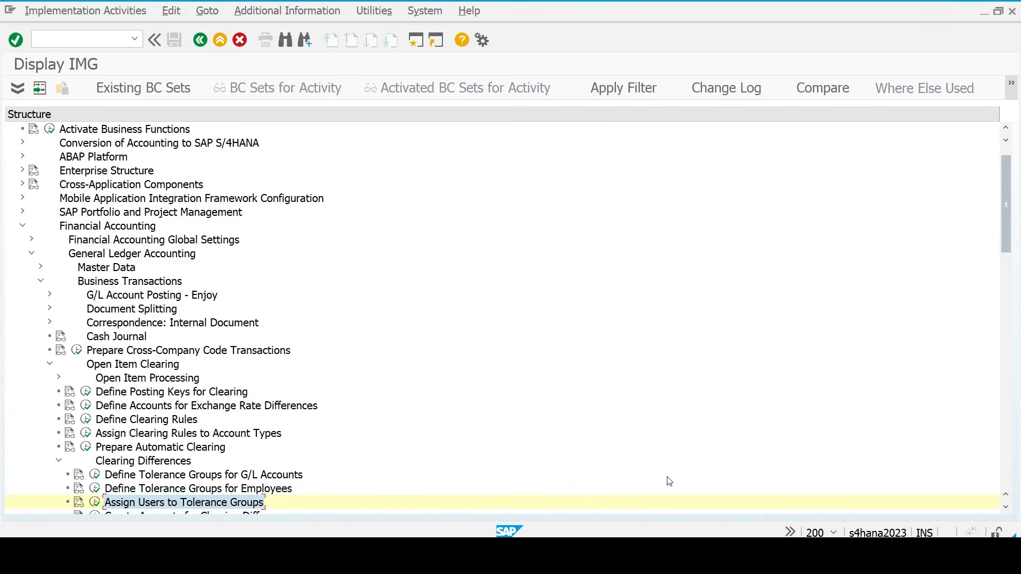
click(736, 556)
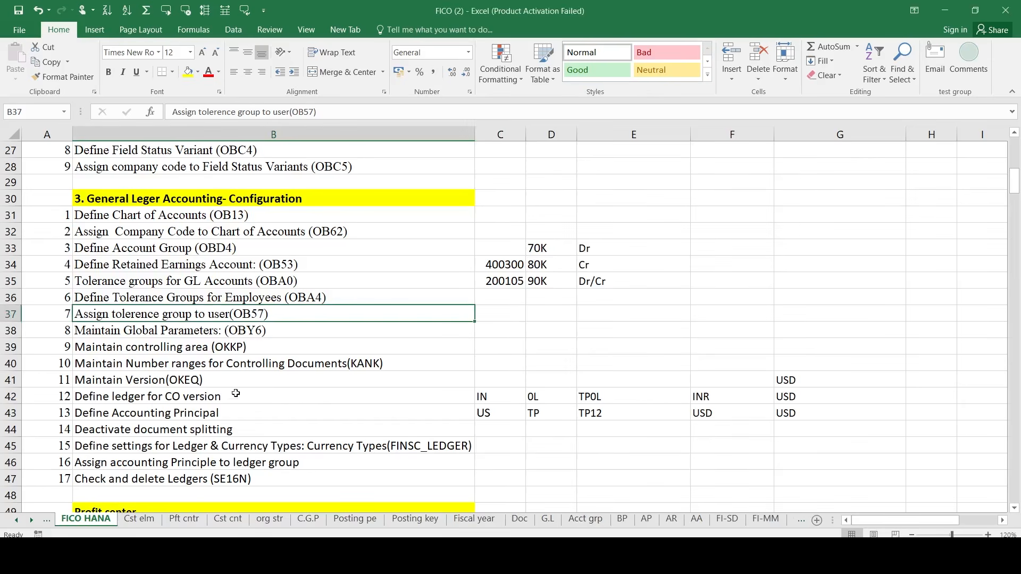
click(154, 332)
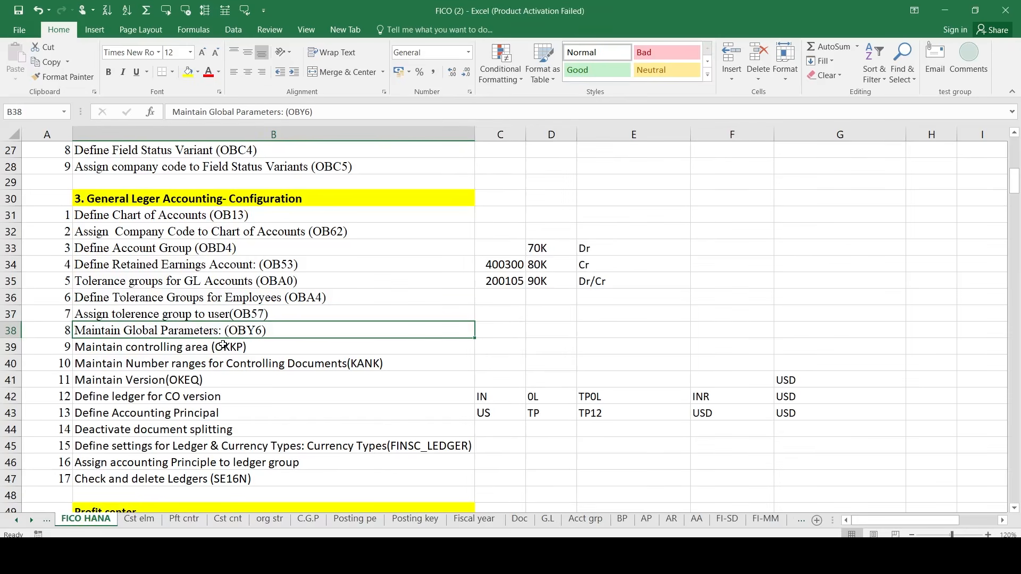
key(alt+Tab)
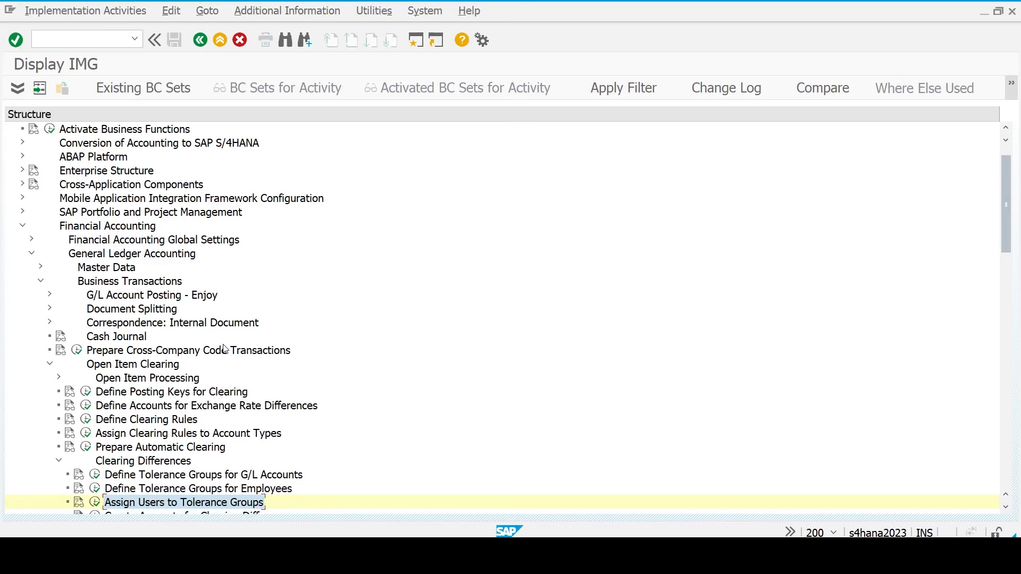
- Navigate the IMG to Financial Accounting Global Settings and run Enter Global Parameters
key(Left)
key(Left)
key(Left)
key(Left)
key(Left)
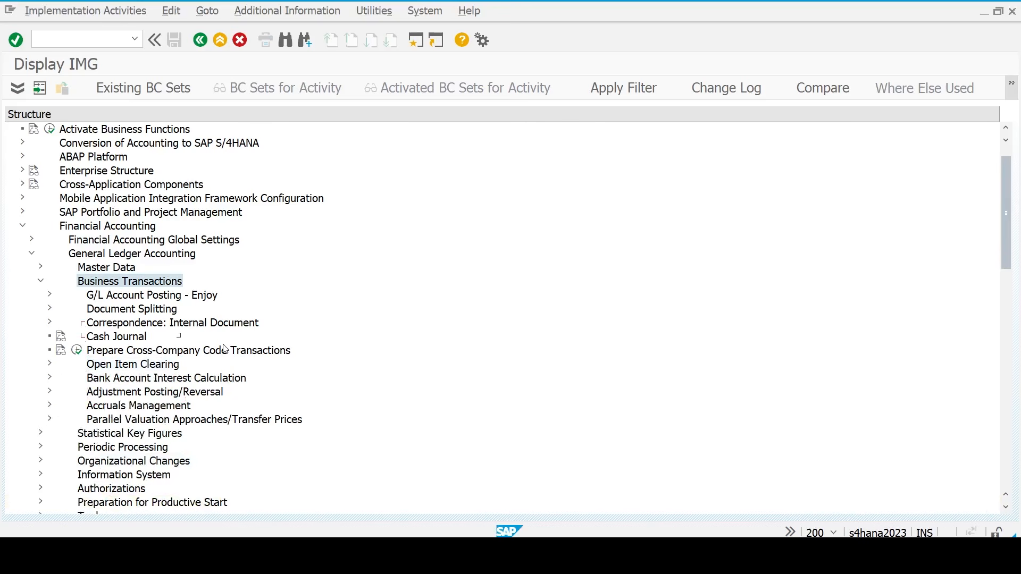
key(Up)
key(Up)
key(Down)
key(Down)
key(Left)
key(Left)
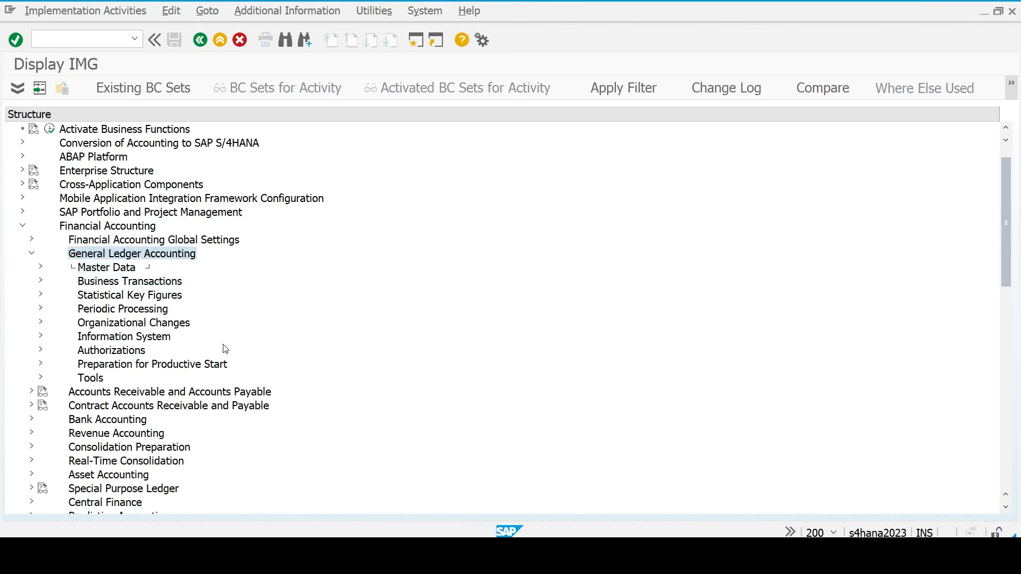
key(Left)
key(Up)
key(Right)
key(Up)
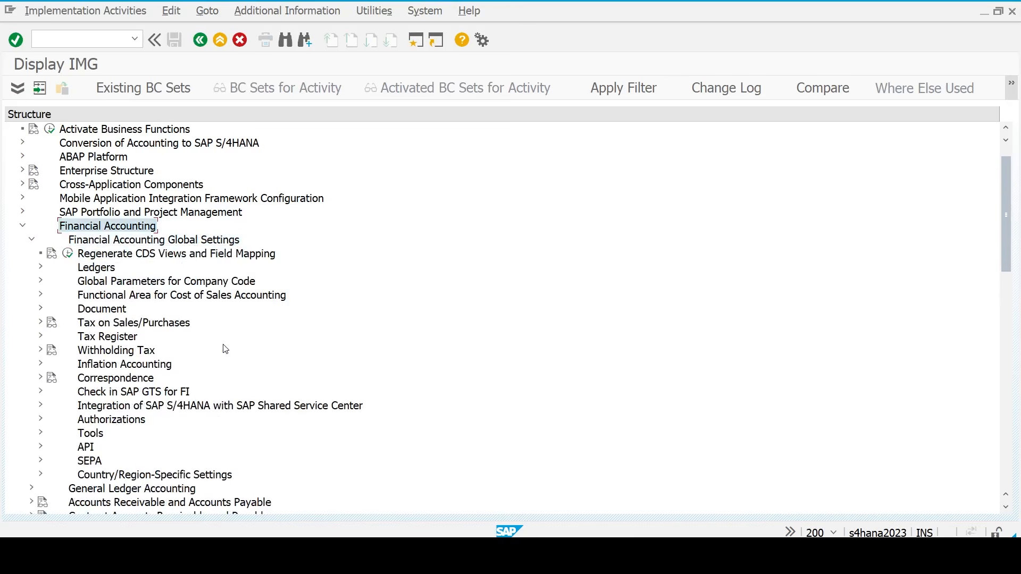
key(Down)
key(Down)
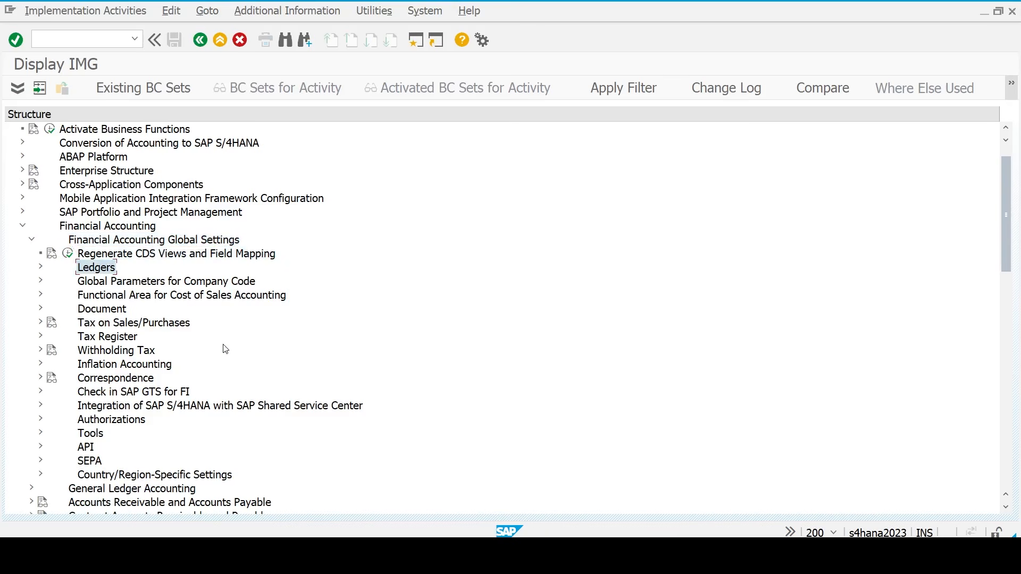
key(Down)
key(Right)
key(Down)
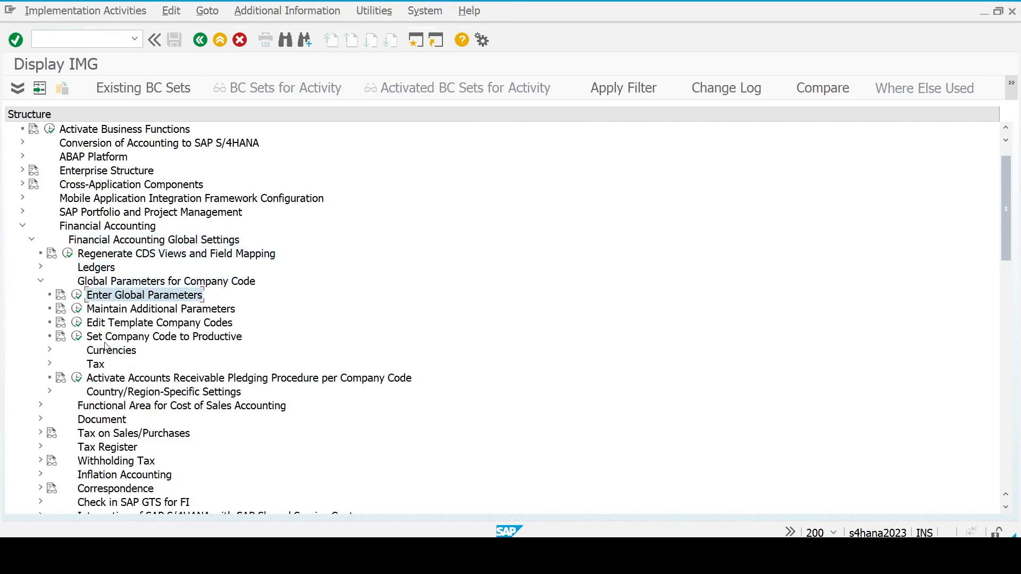
click(77, 295)
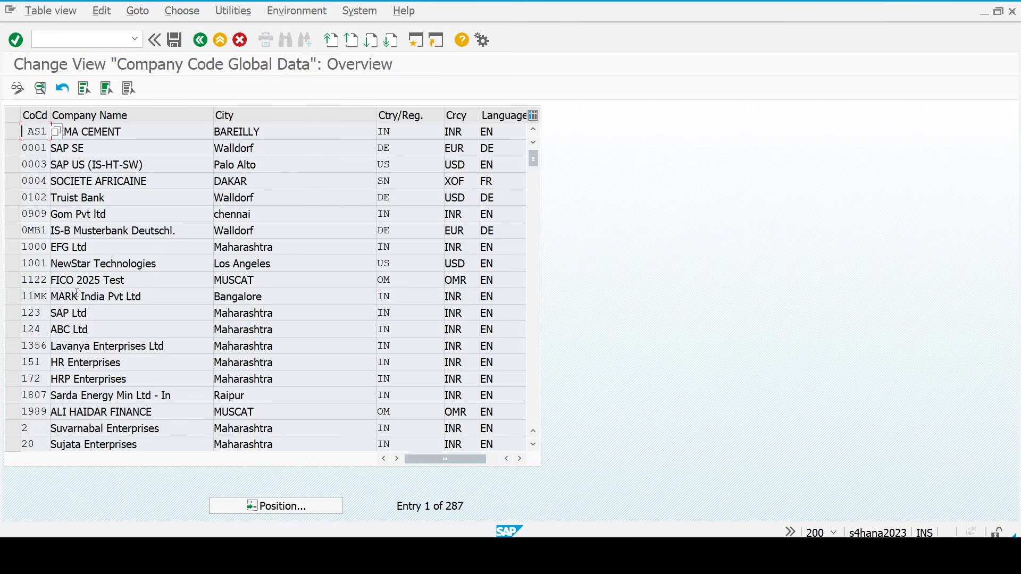
- Position the list to company code TM23, open its details and review its assignments and variants
click(273, 507)
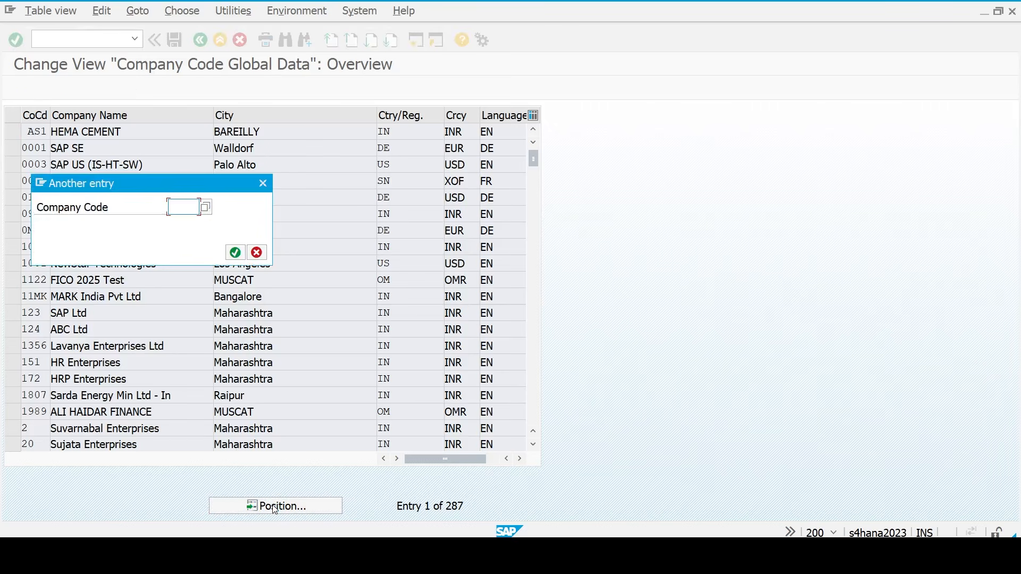
text(TM23)
key(Return)
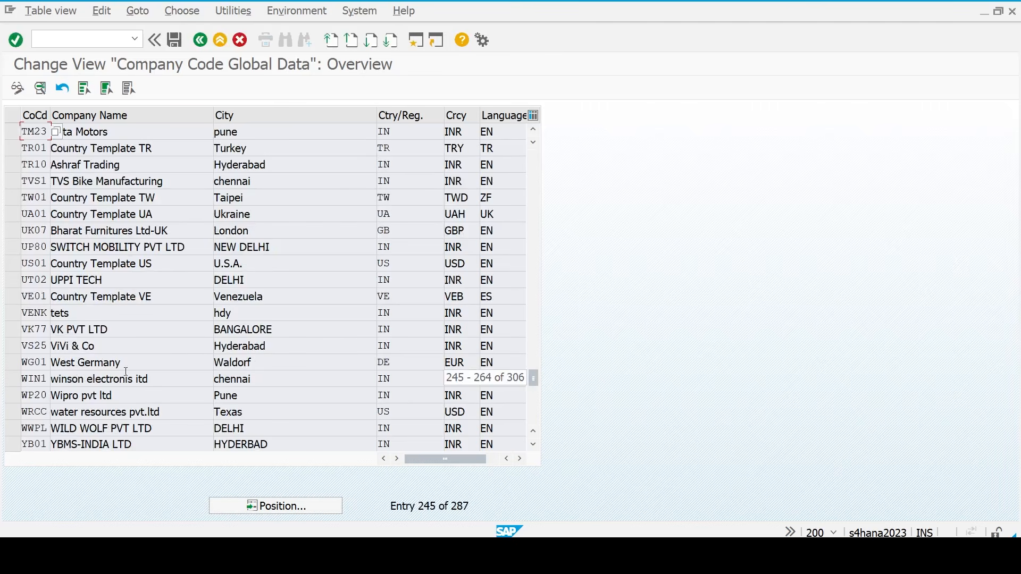
double_click(39, 130)
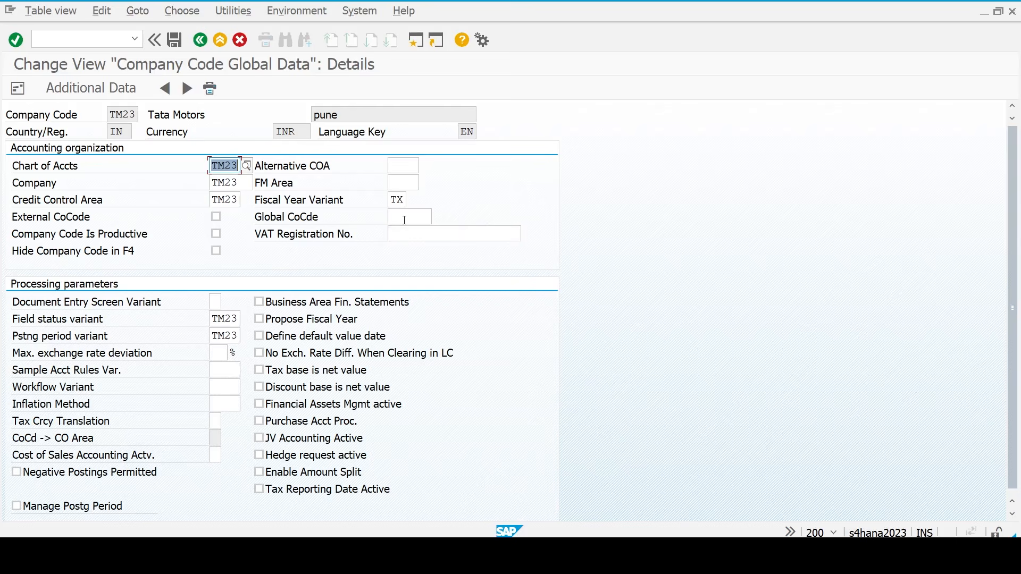
click(227, 166)
click(227, 184)
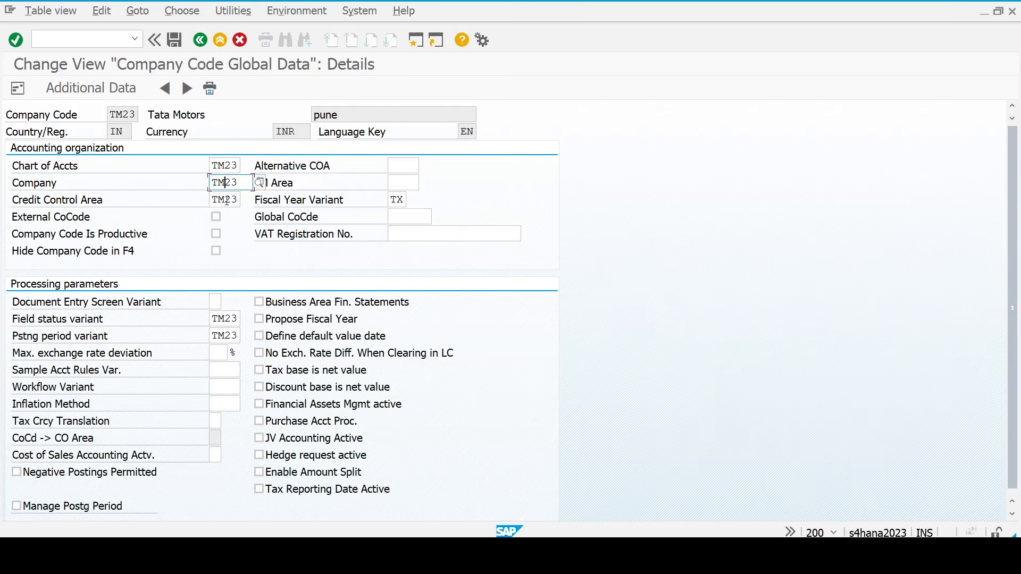
click(226, 200)
click(400, 199)
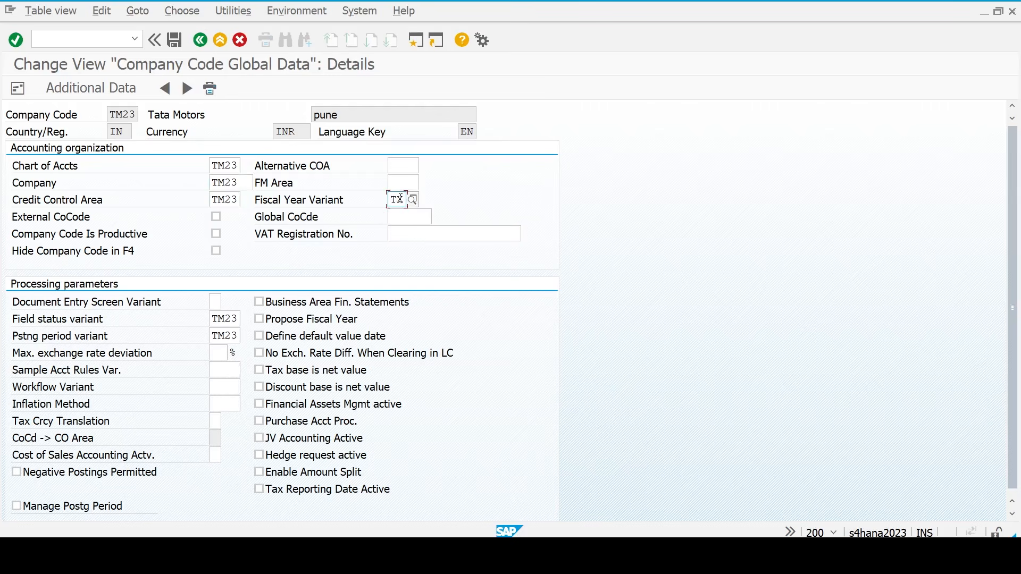
click(229, 320)
click(228, 335)
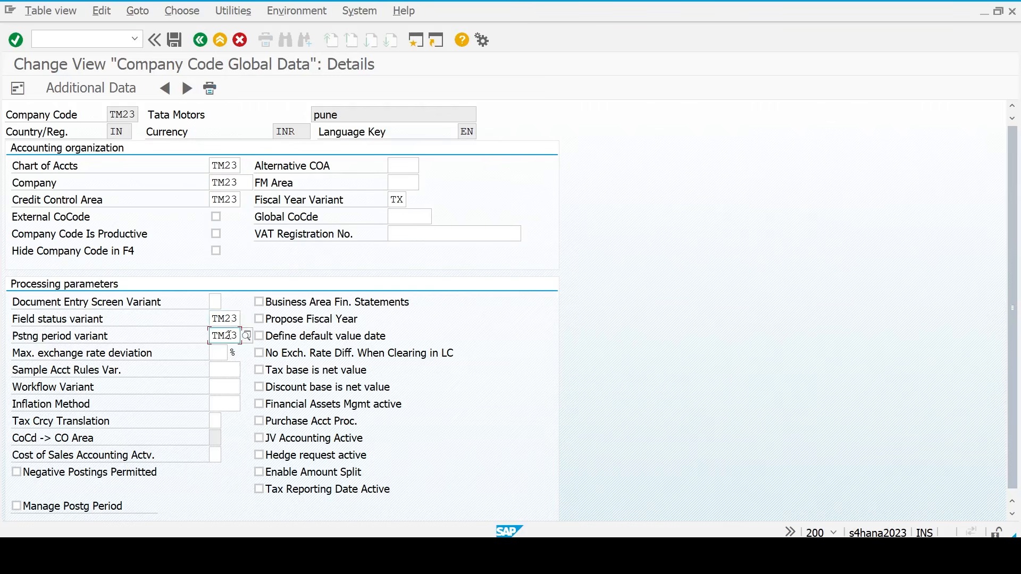
- Enable Propose Fiscal Year and Define default value date for TM23, save, and return to the Excel checklist
click(270, 321)
click(273, 339)
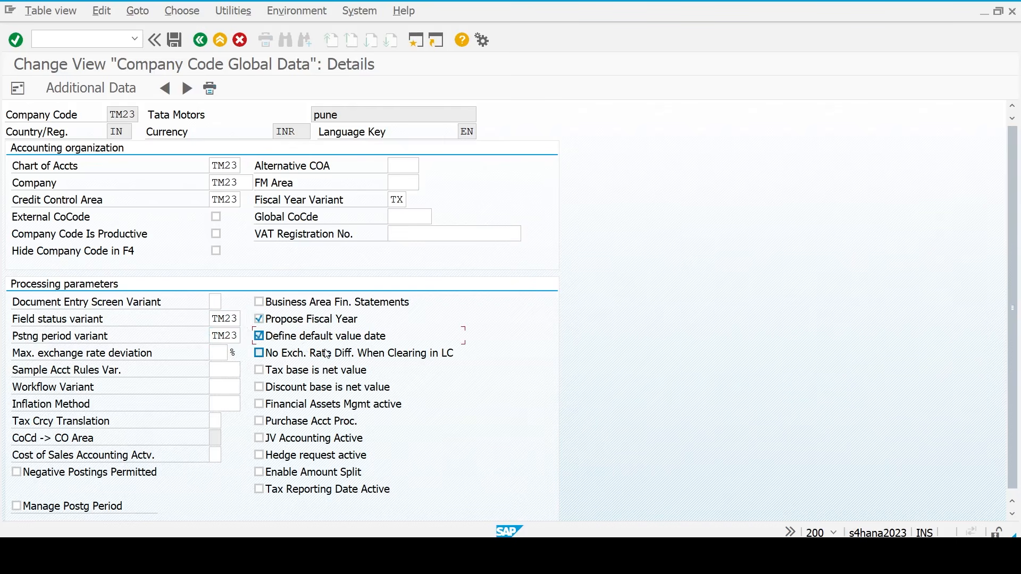
key(ctrl+s)
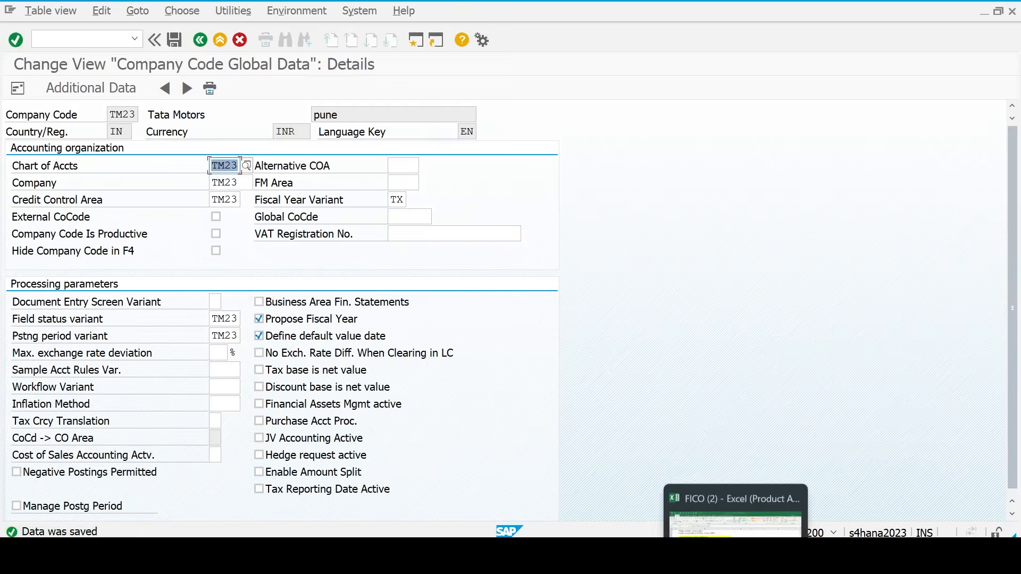
click(735, 561)
key(Down)
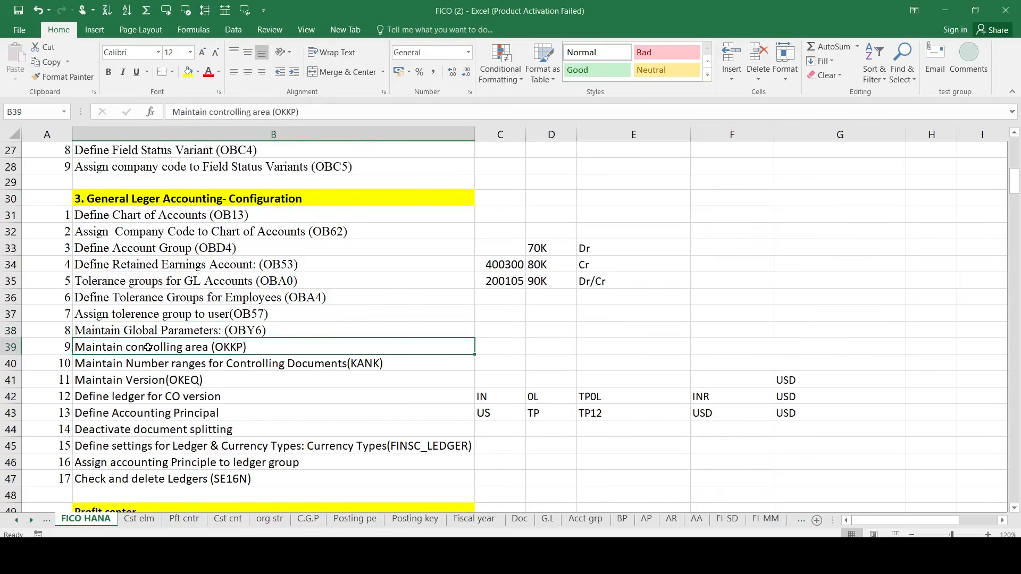
- Read the Excel checklist's Maintain controlling area (OKKP) step in row 39
click(148, 366)
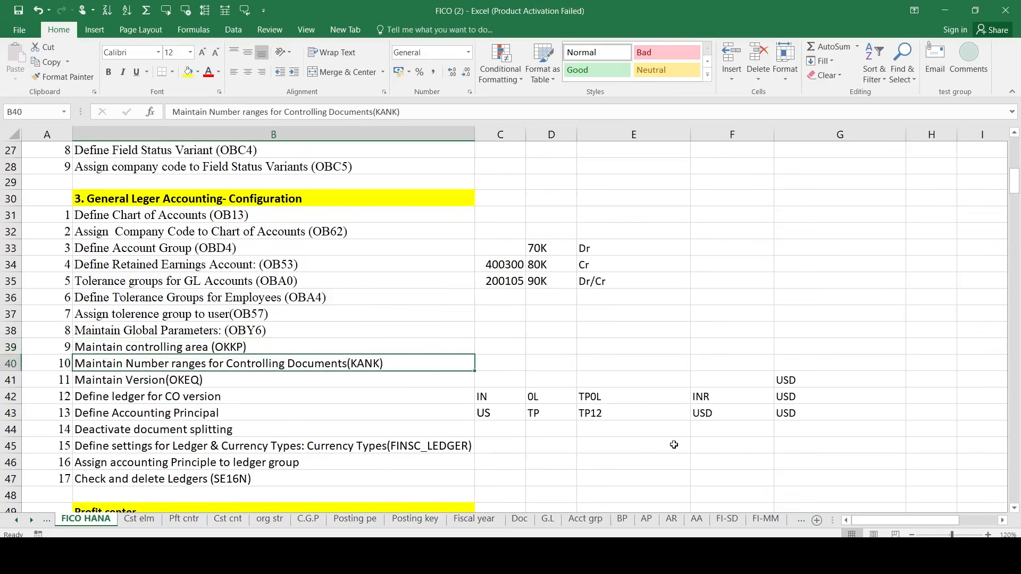
key(Up)
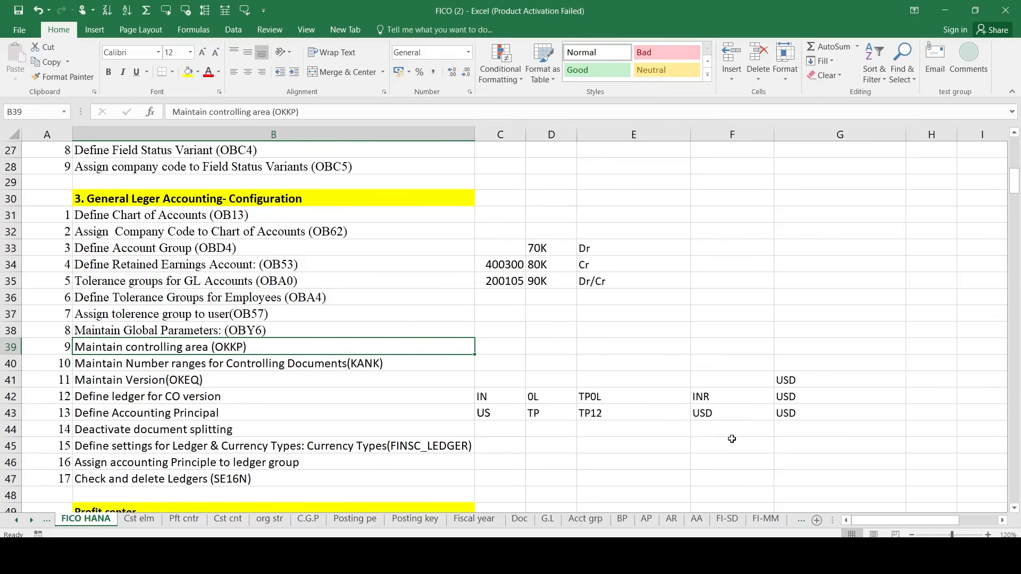
key(Down)
key(Up)
key(Down)
key(Up)
key(Down)
key(Up)
- Back in SAP, navigate Controlling > General Controlling > Organization and run Maintain Controlling Area
mouse_move(764, 556)
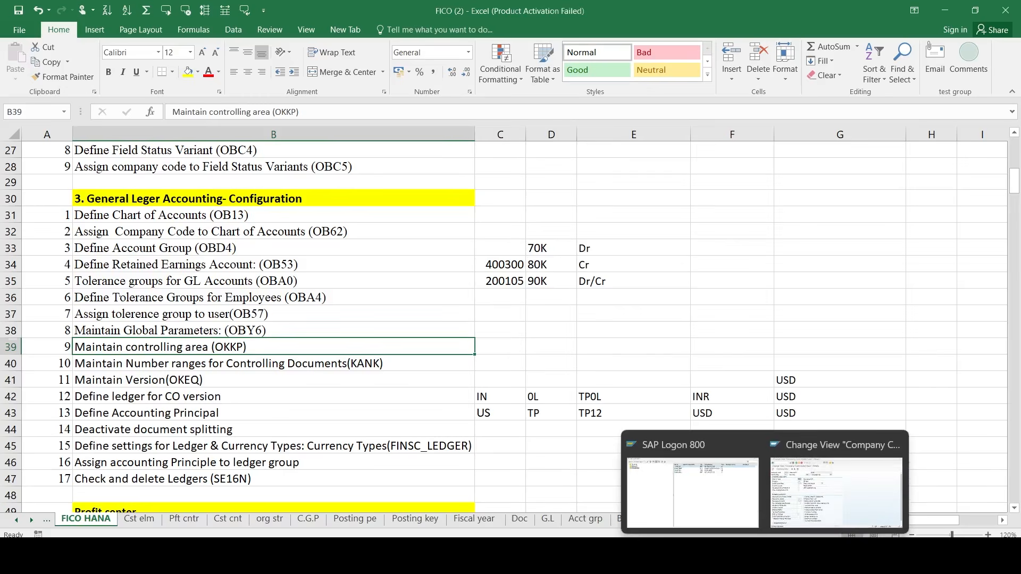
click(801, 525)
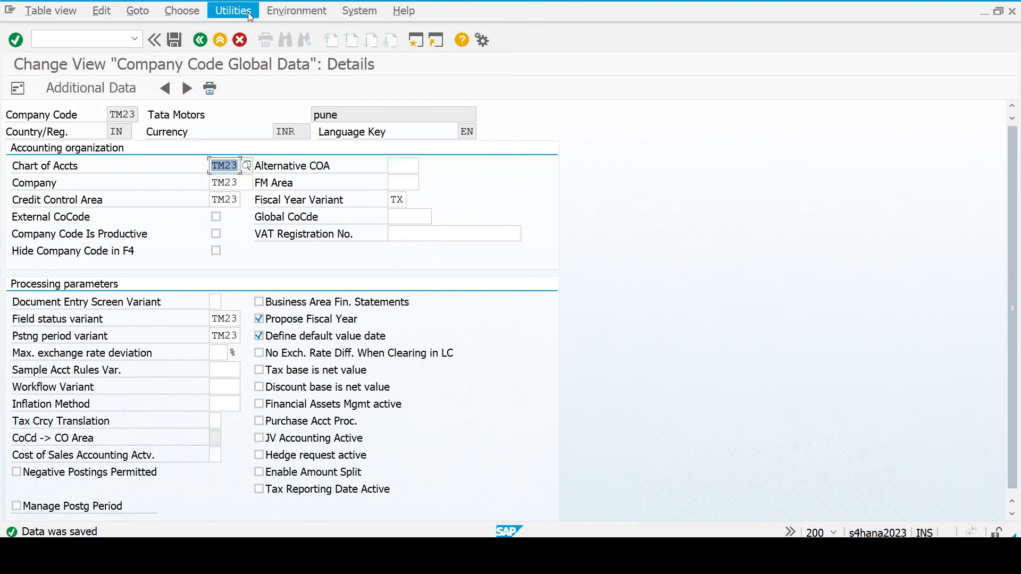
click(201, 42)
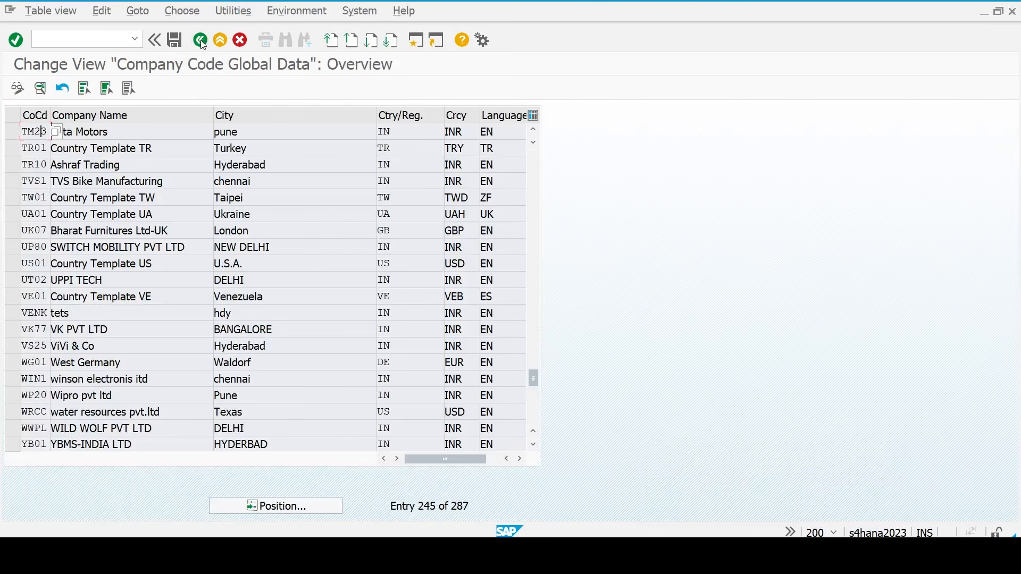
click(201, 41)
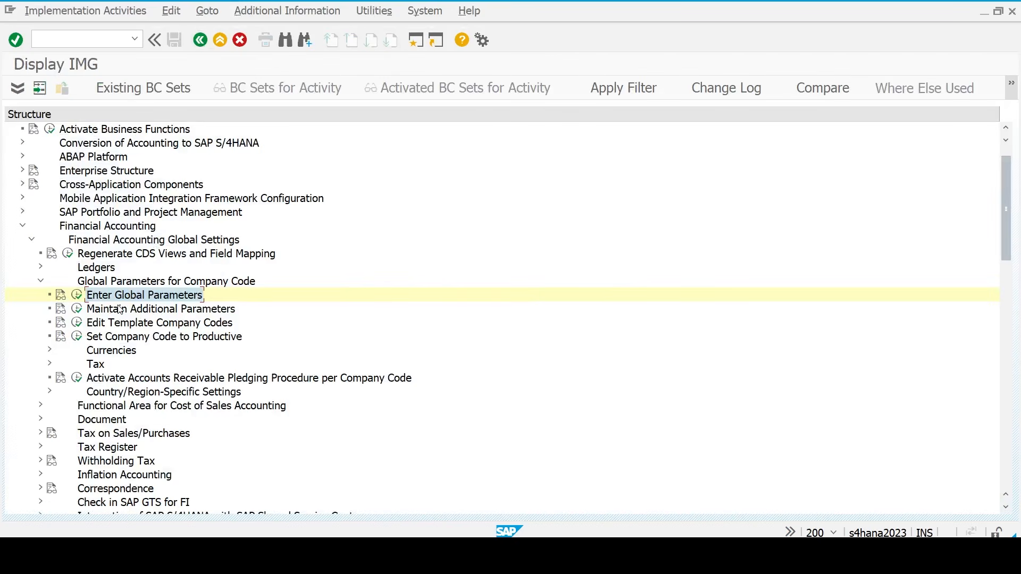
key(Left)
key(Left)
key(Left)
key(Left)
key(Left)
key(Left)
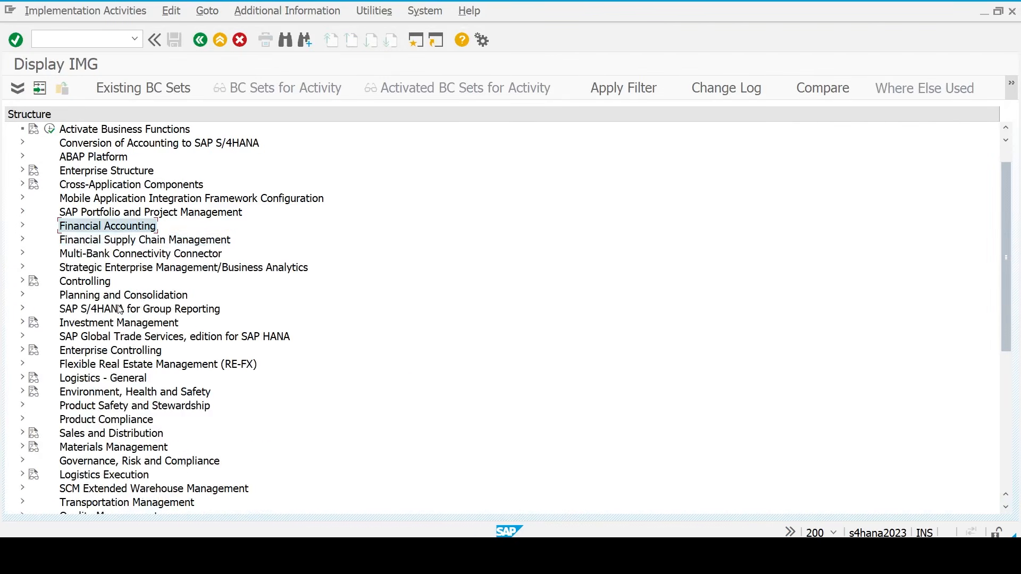
key(Down)
key(Down)
key(Down)
key(Down)
key(Right)
key(Down)
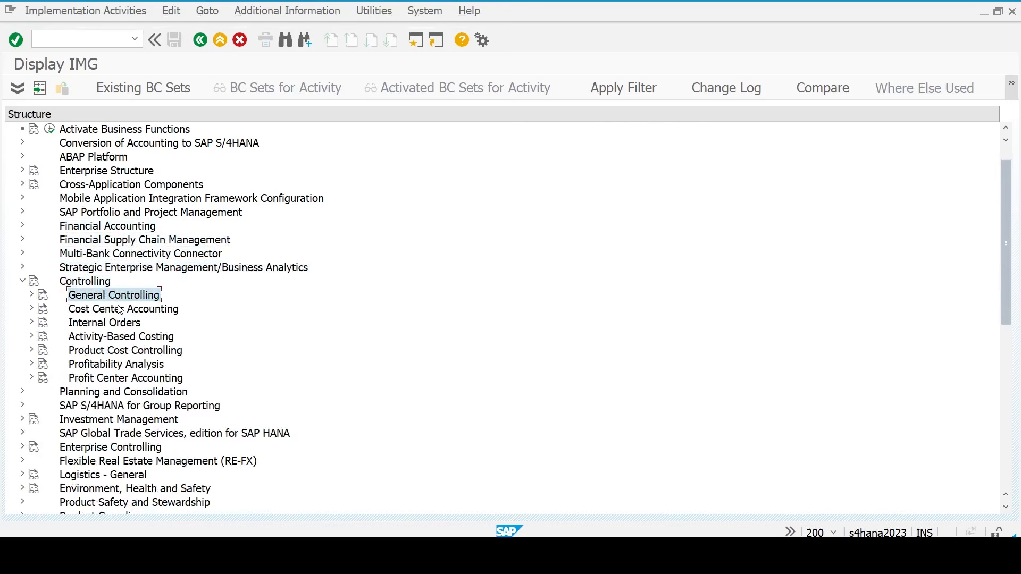
key(Right)
key(Down)
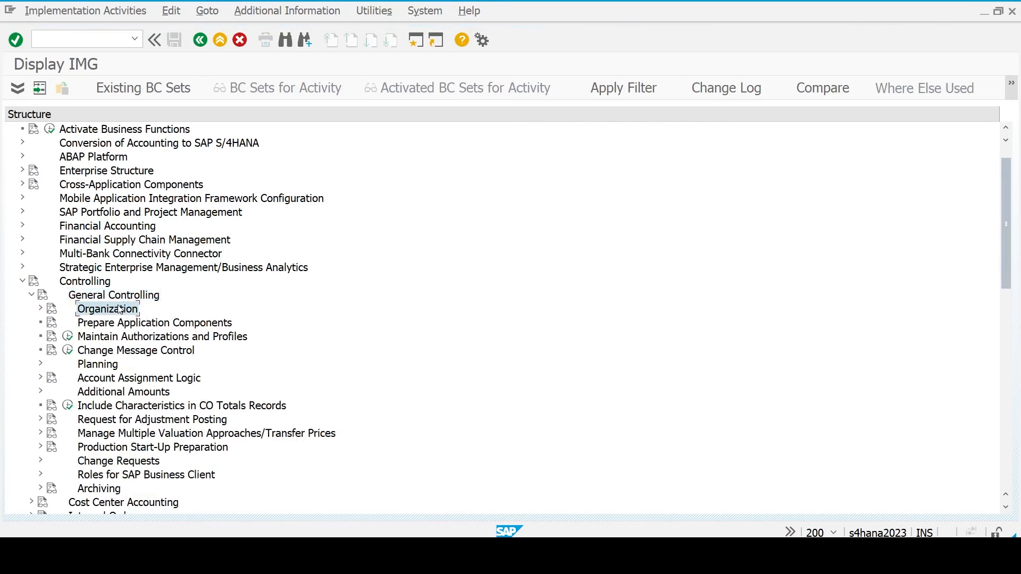
key(Right)
key(Down)
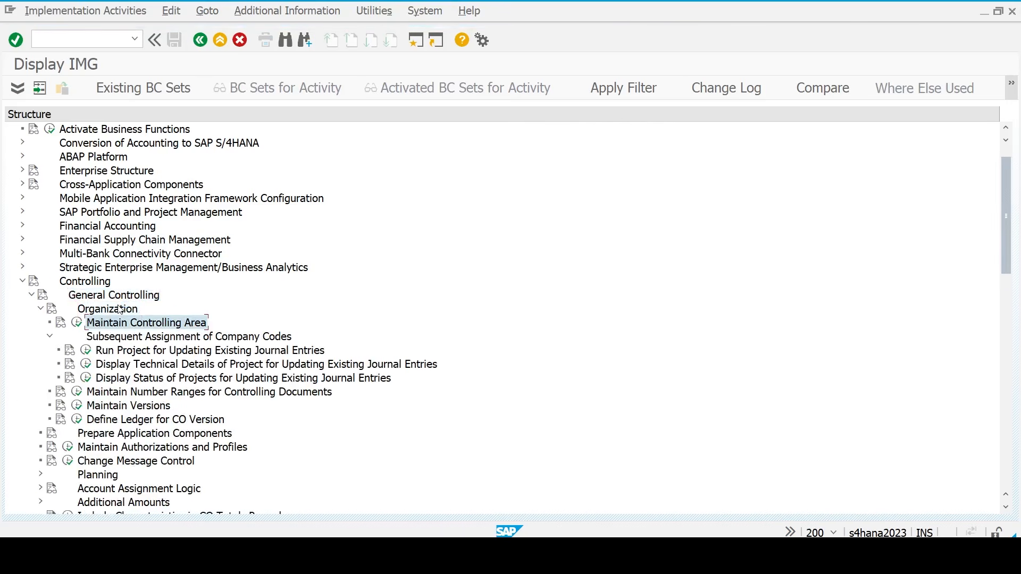
click(78, 323)
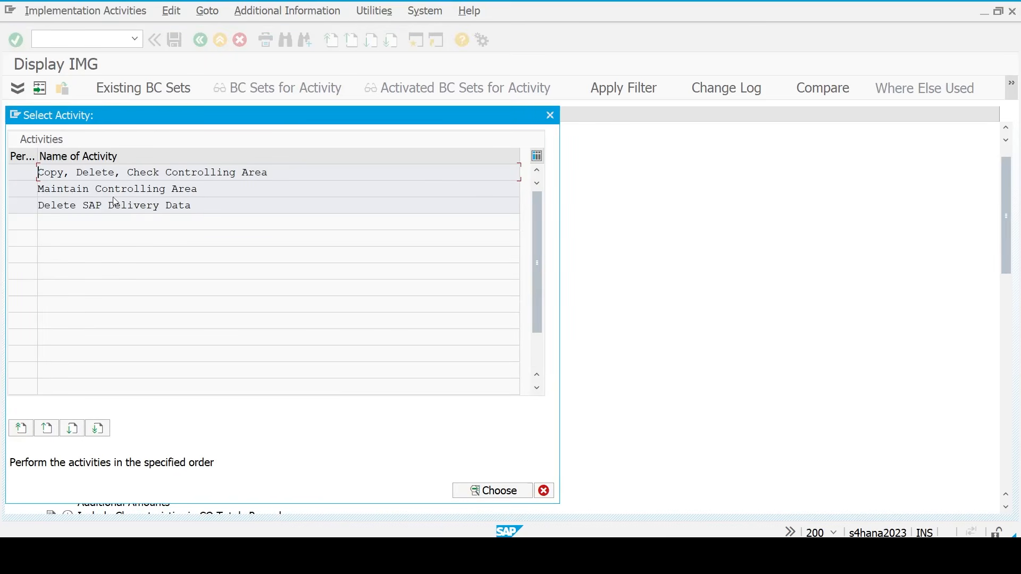
- Create controlling area TM23 named Tata Motors, set as same as company code
double_click(98, 189)
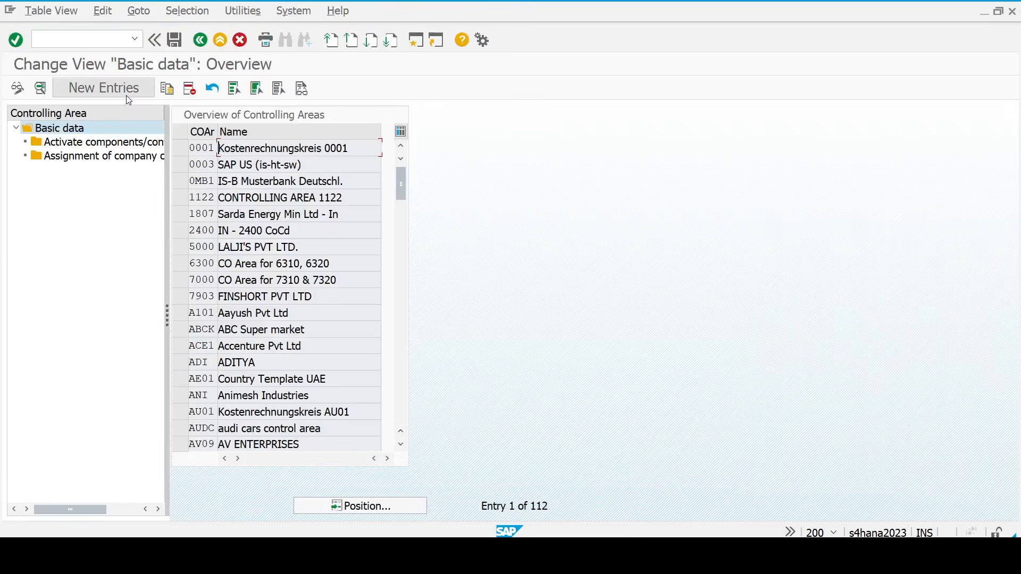
click(124, 95)
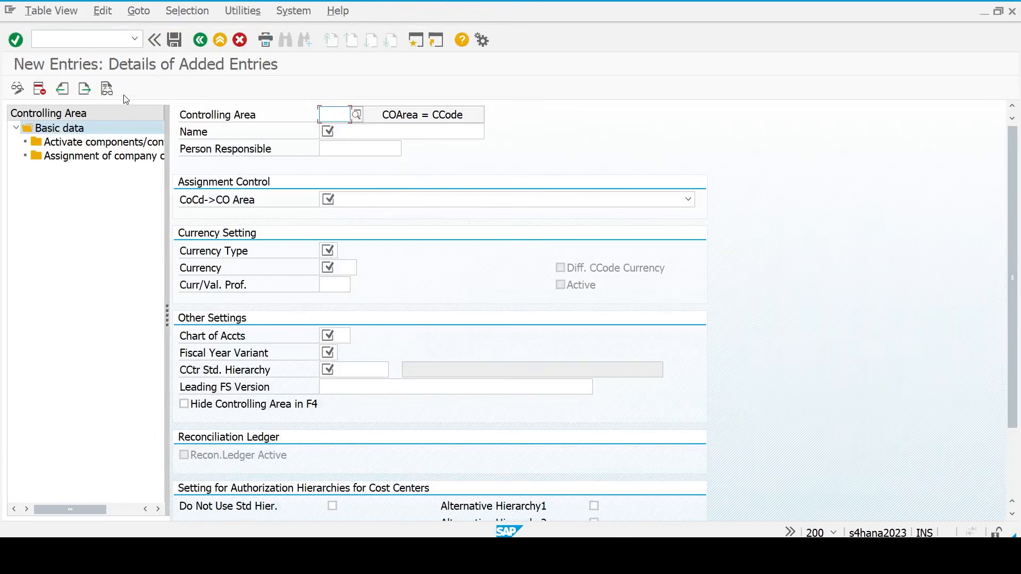
text(tm23)
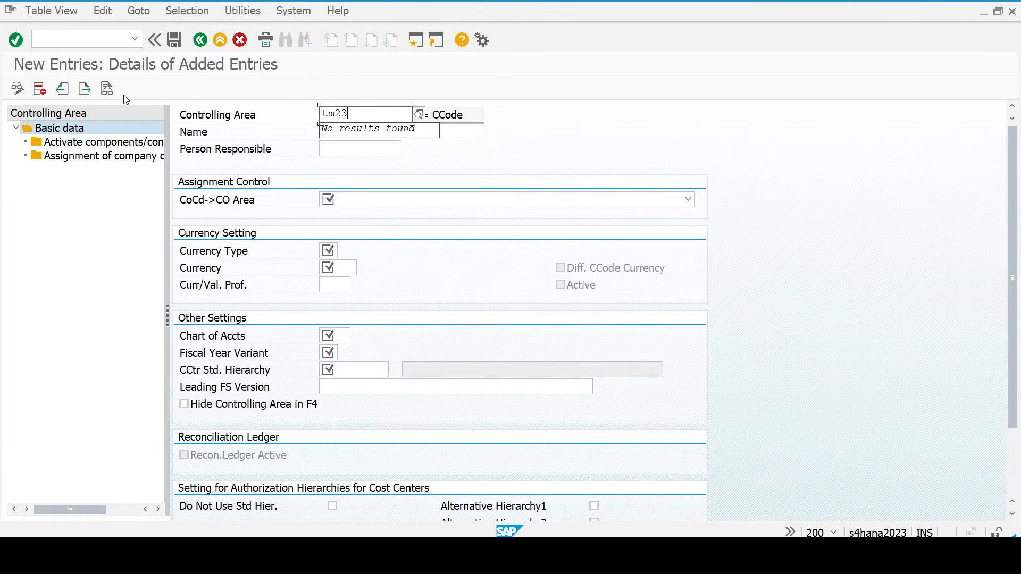
key(Return)
key(Tab)
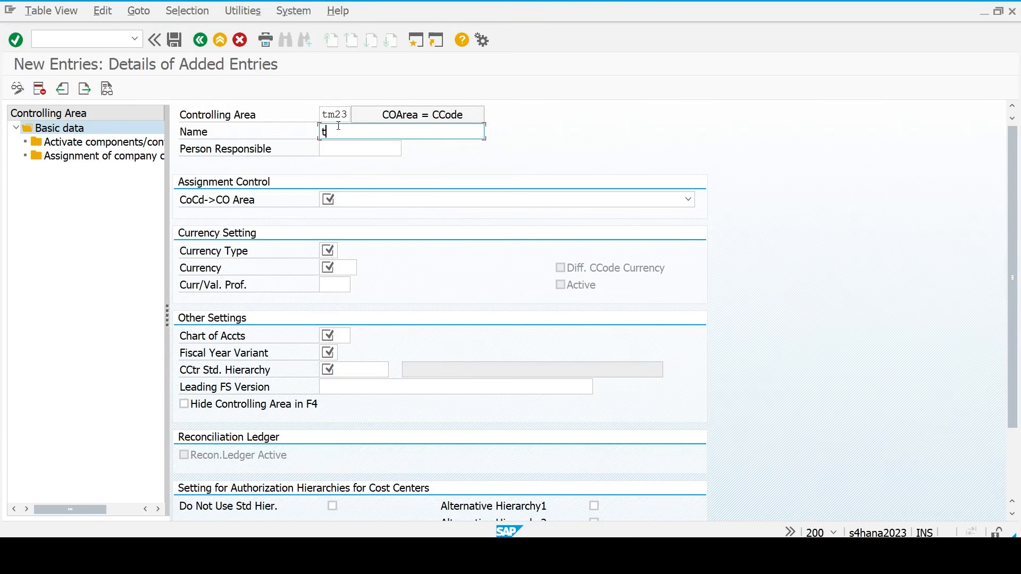
text(Tata Motors)
key(Tab)
key(Tab)
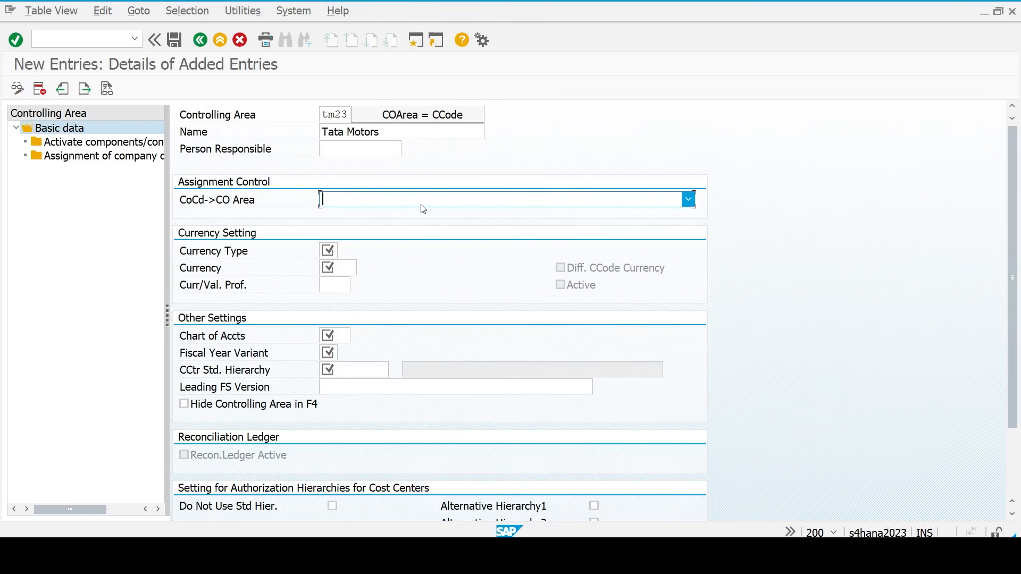
click(424, 207)
click(420, 213)
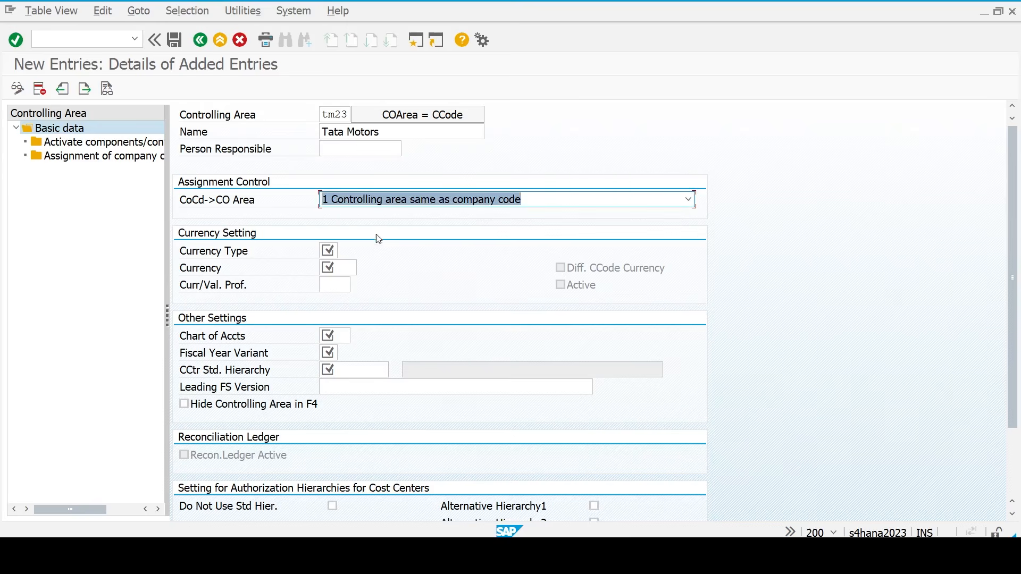
- Set currency type 10 (company code currency) and new standard hierarchy STD_HIR, then save
click(328, 250)
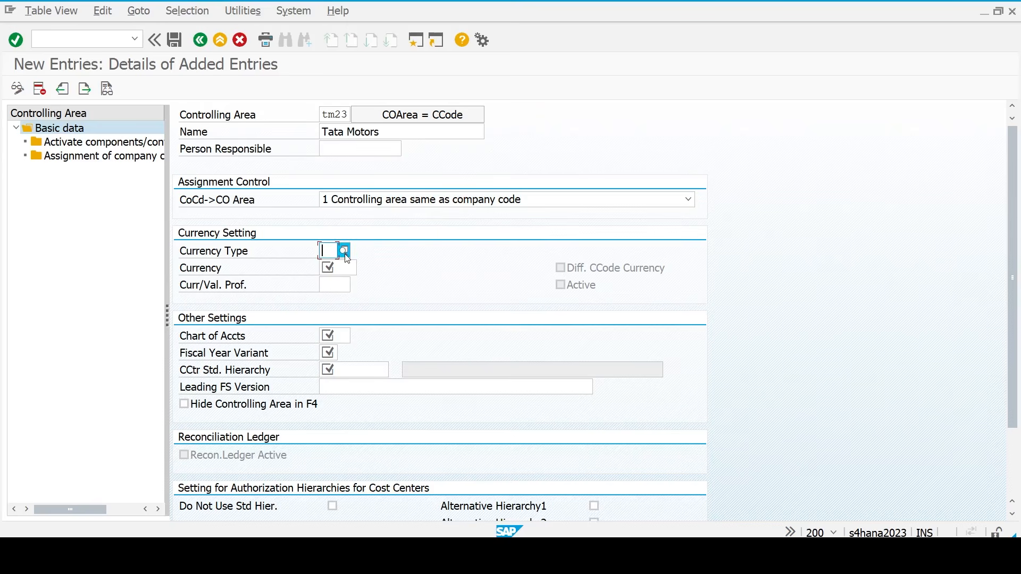
click(344, 250)
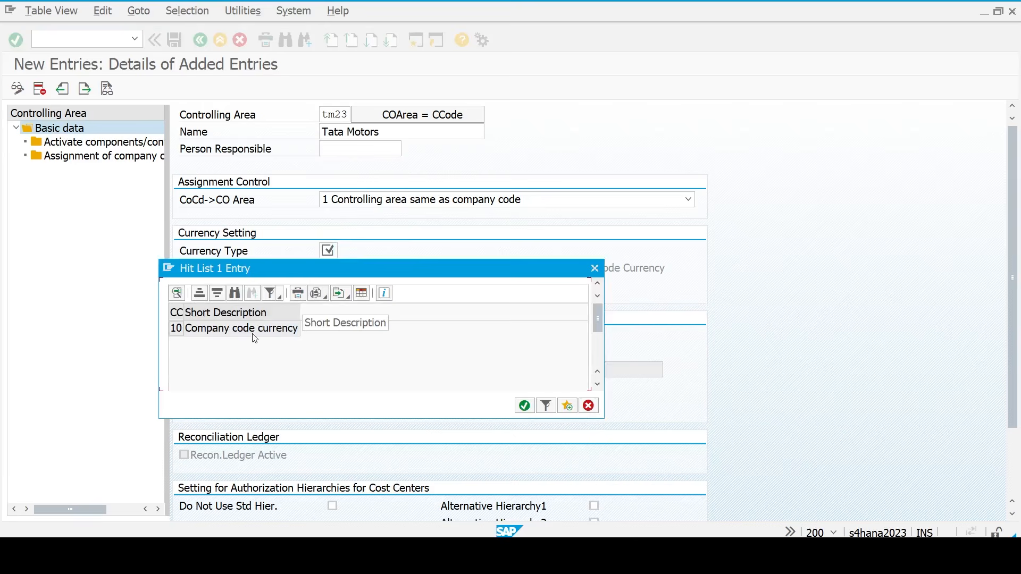
double_click(255, 330)
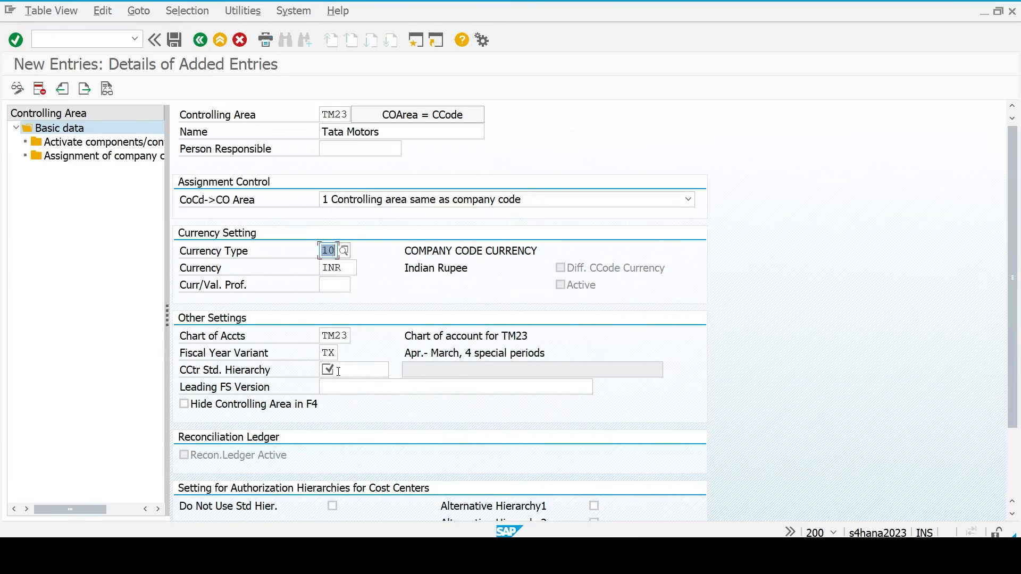
click(339, 371)
text(st)
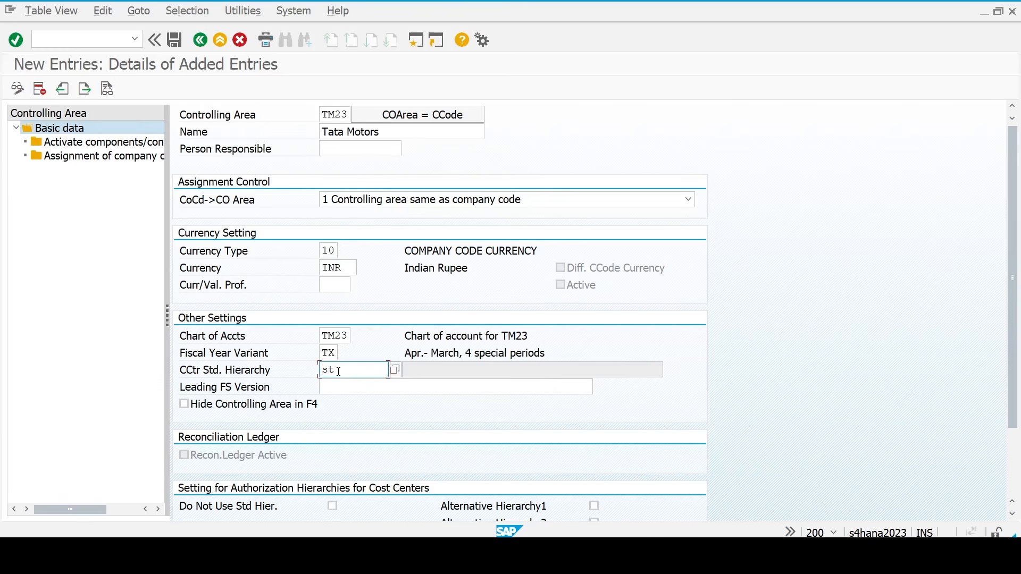
text(d_hir)
key(Return)
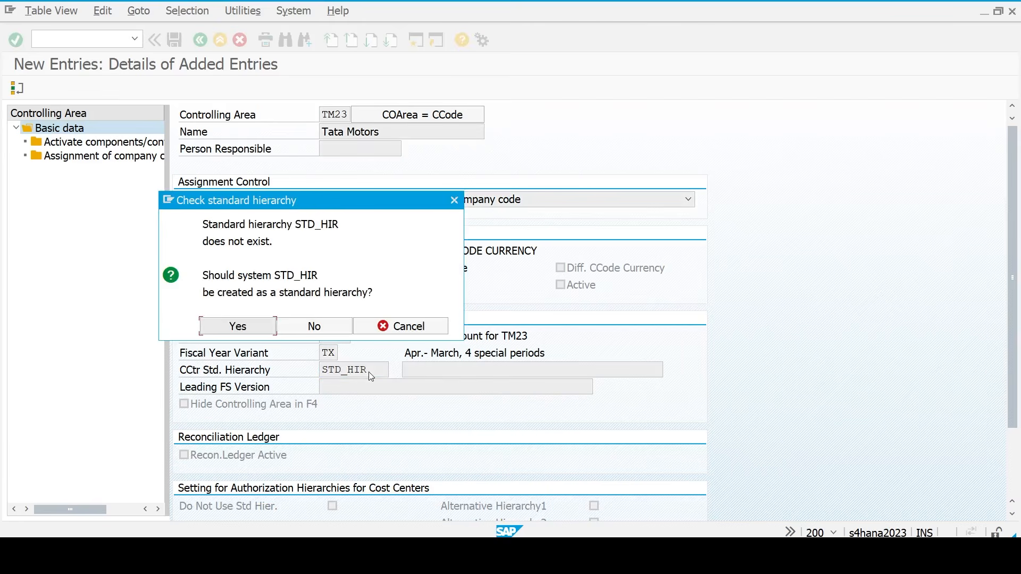
click(238, 326)
click(241, 329)
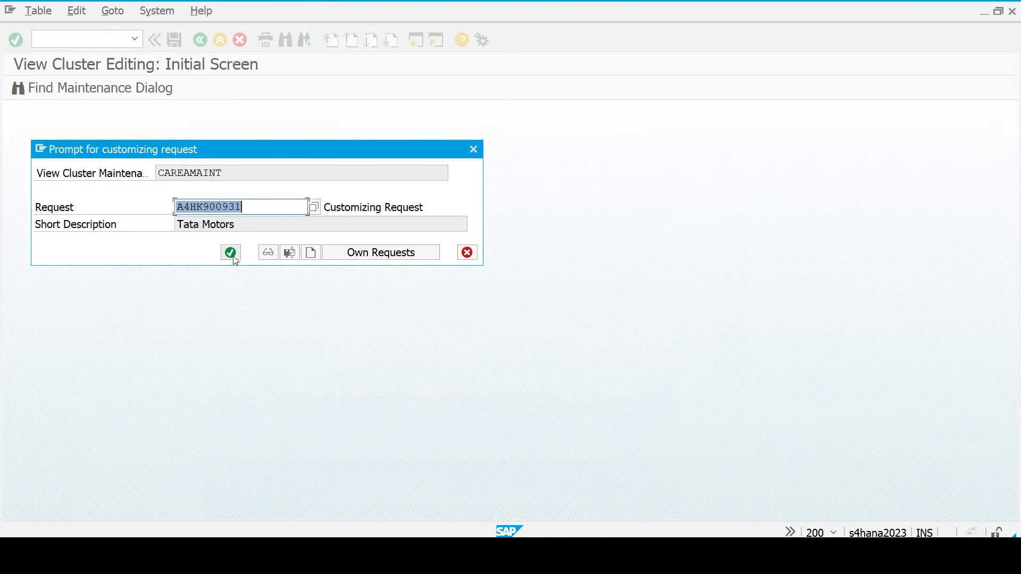
click(231, 253)
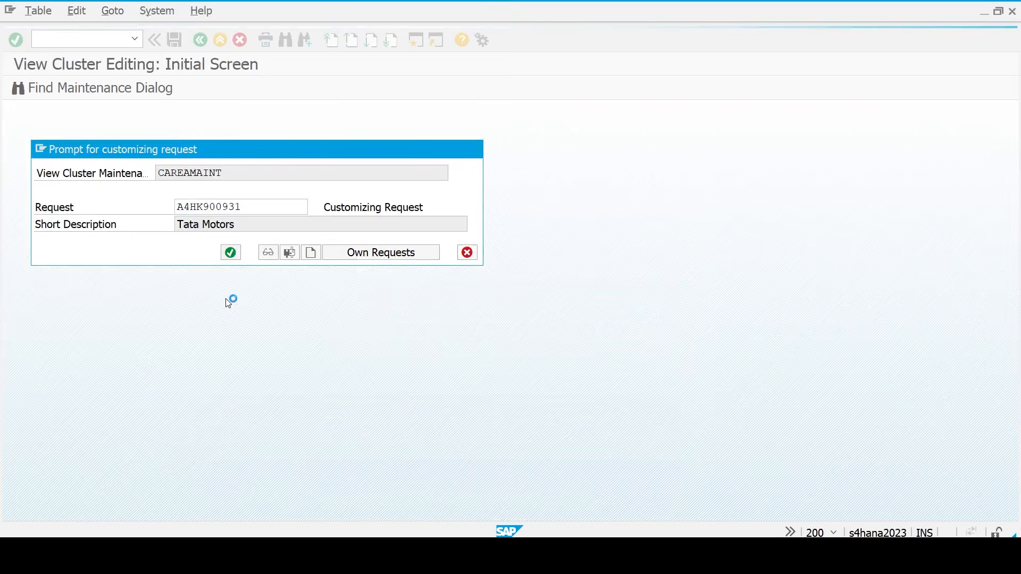
key(Return)
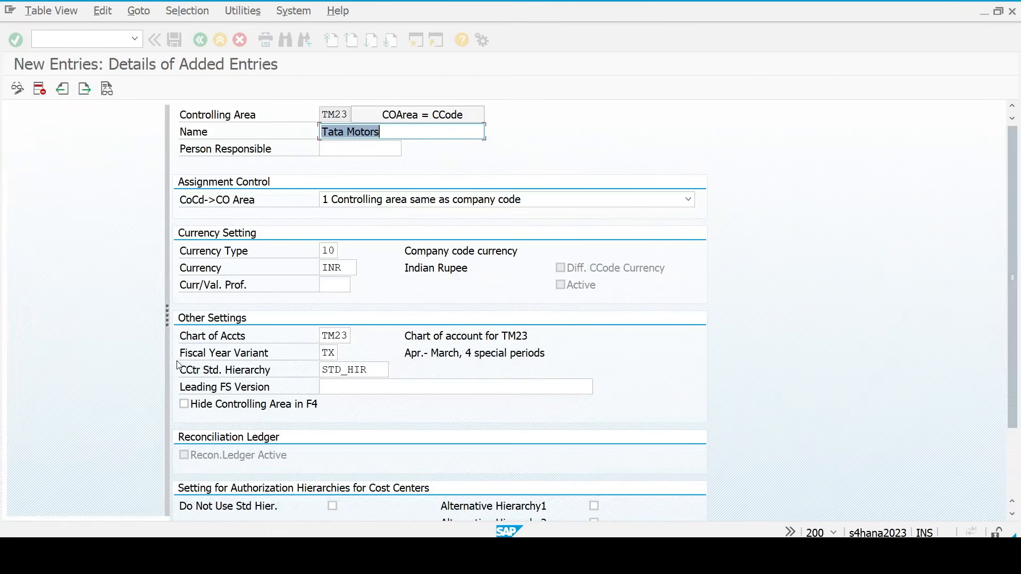
click(114, 158)
- Add company code TM23 as a new assignment under controlling area TM23 and select its row
double_click(115, 159)
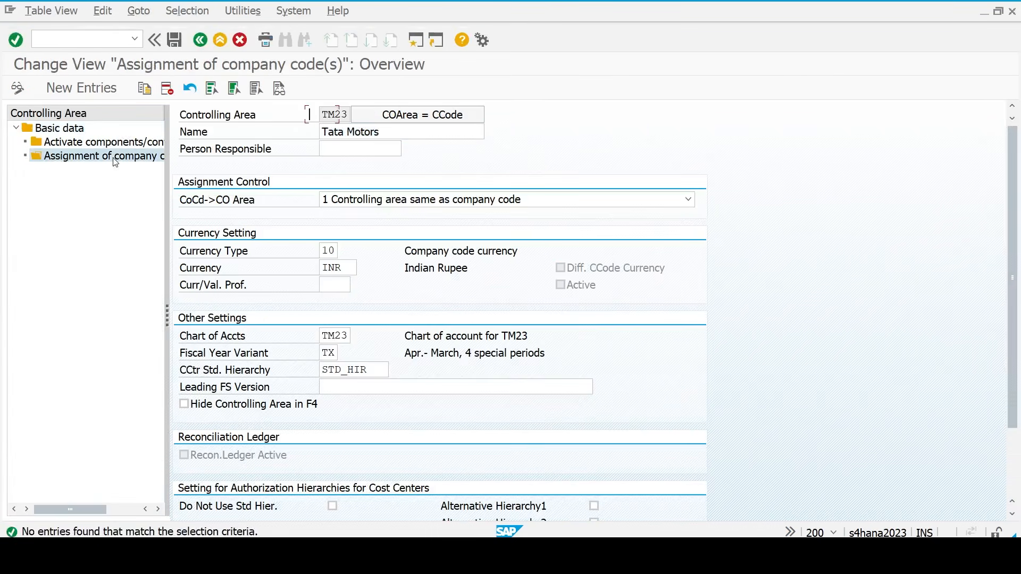
click(85, 87)
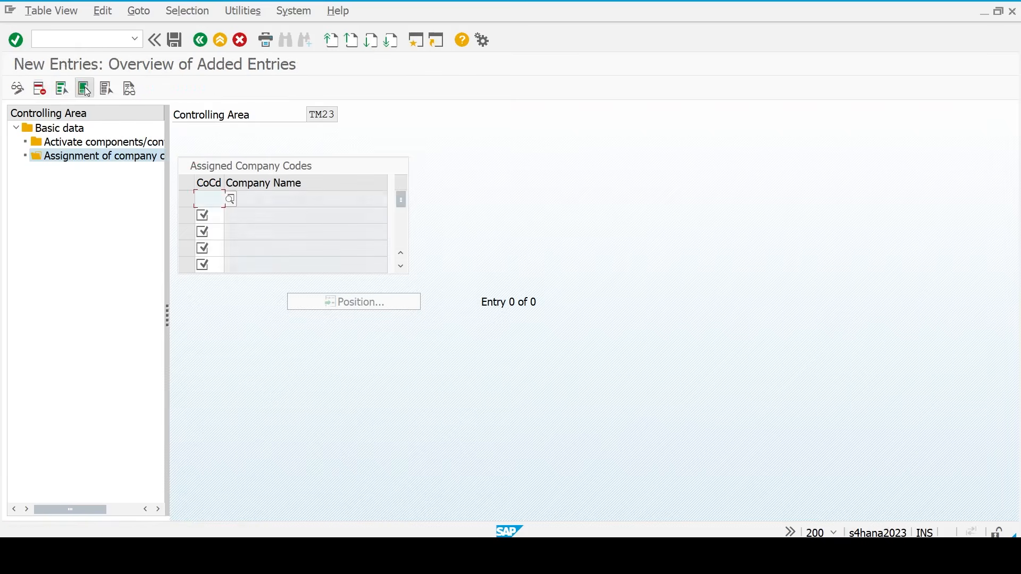
text(23)
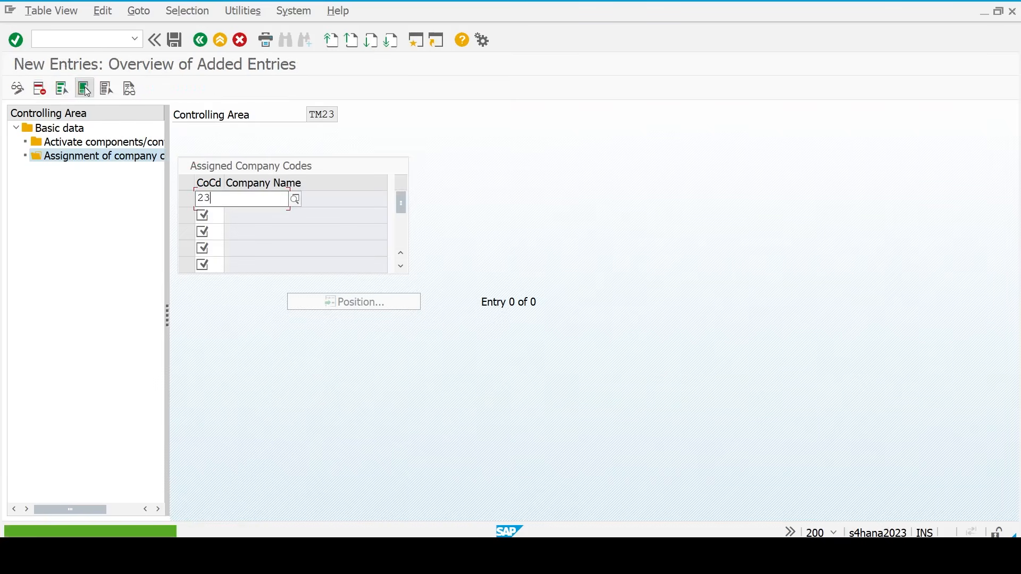
key(Return)
key(BackSpace)
text(tm23)
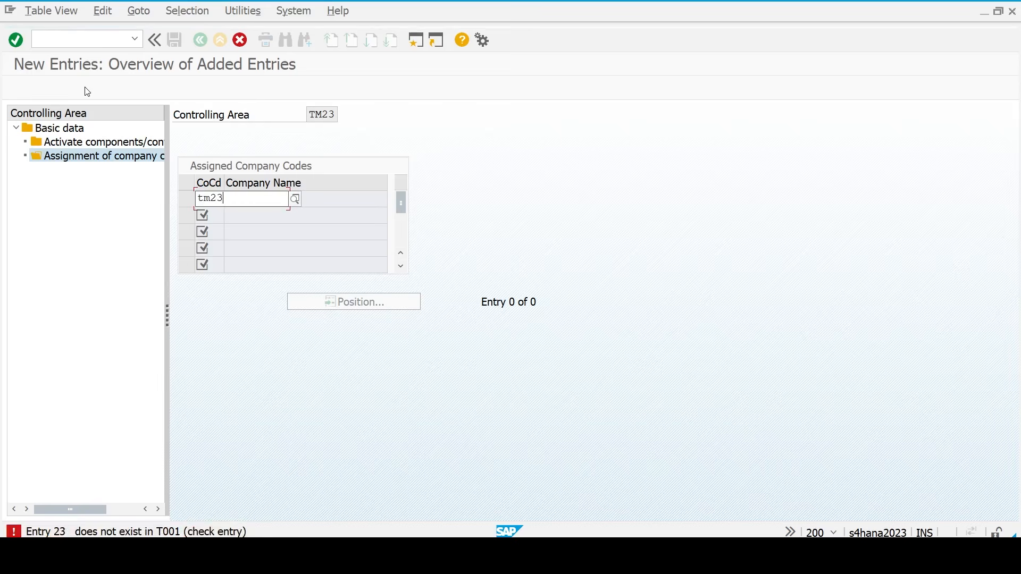
key(Return)
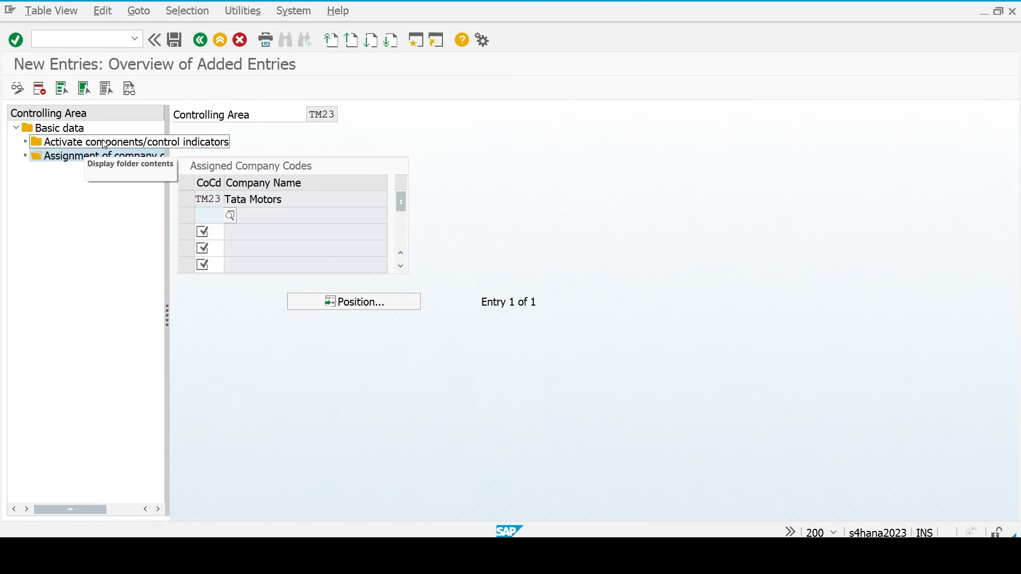
click(189, 205)
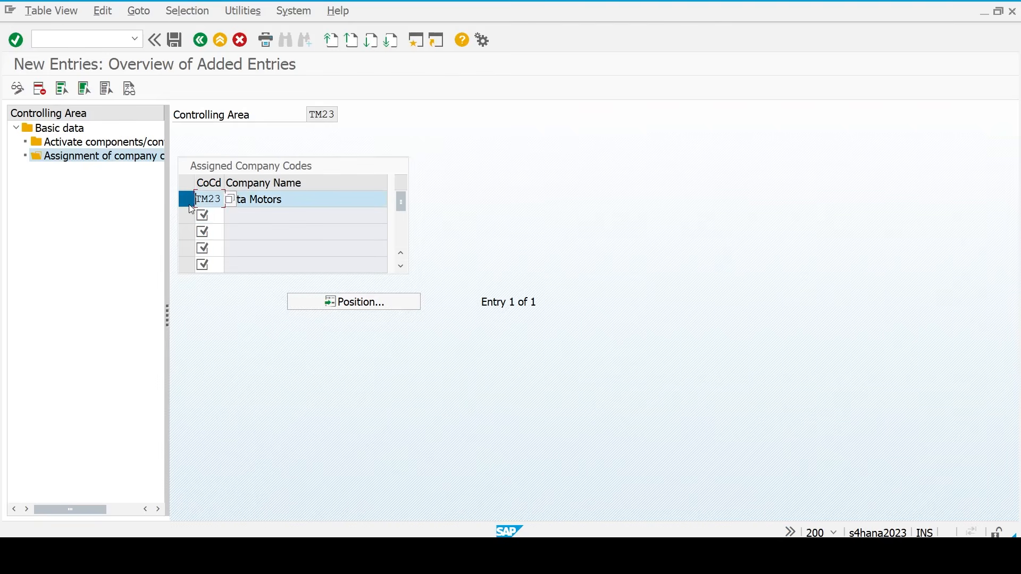
- Activate Cost Centers and Order Management from fiscal year 2025, save, and exit maintenance
double_click(112, 144)
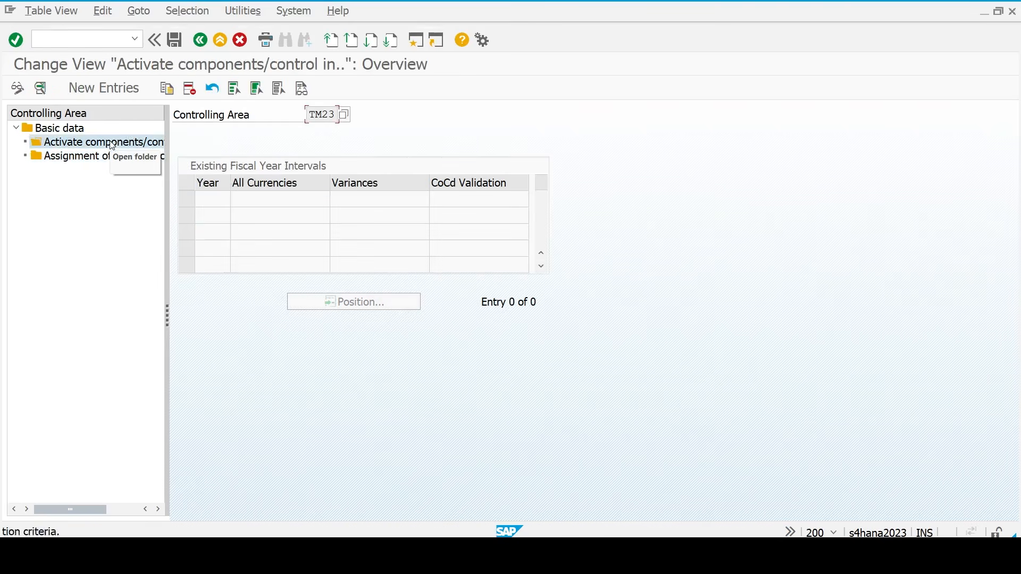
click(105, 89)
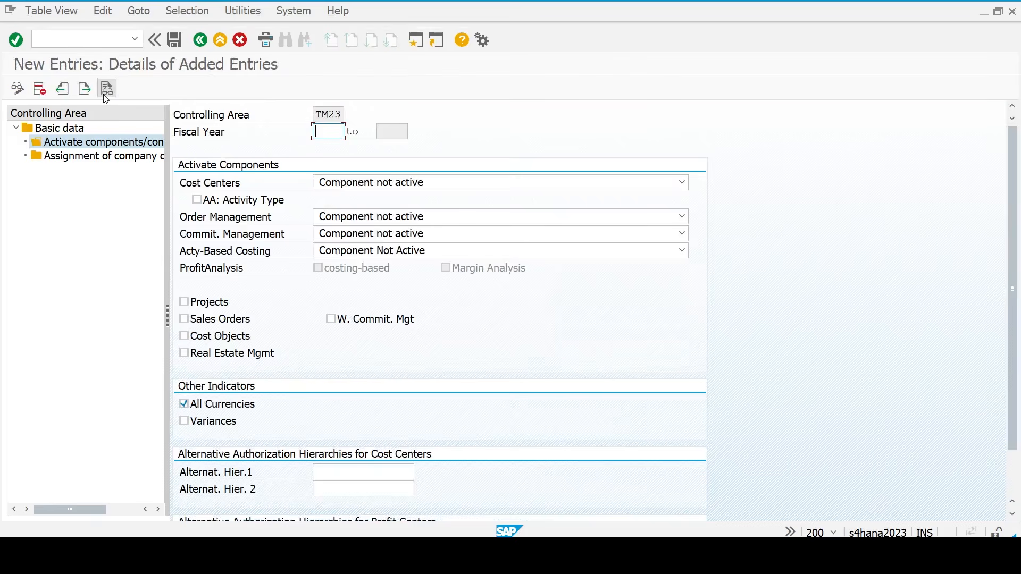
text(2025)
click(353, 182)
click(361, 214)
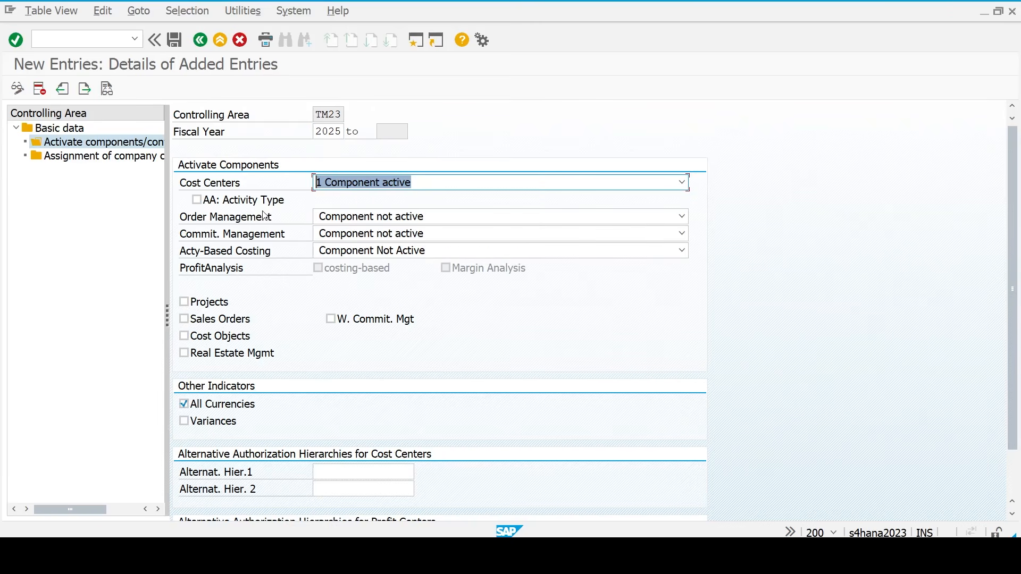
click(376, 217)
click(364, 248)
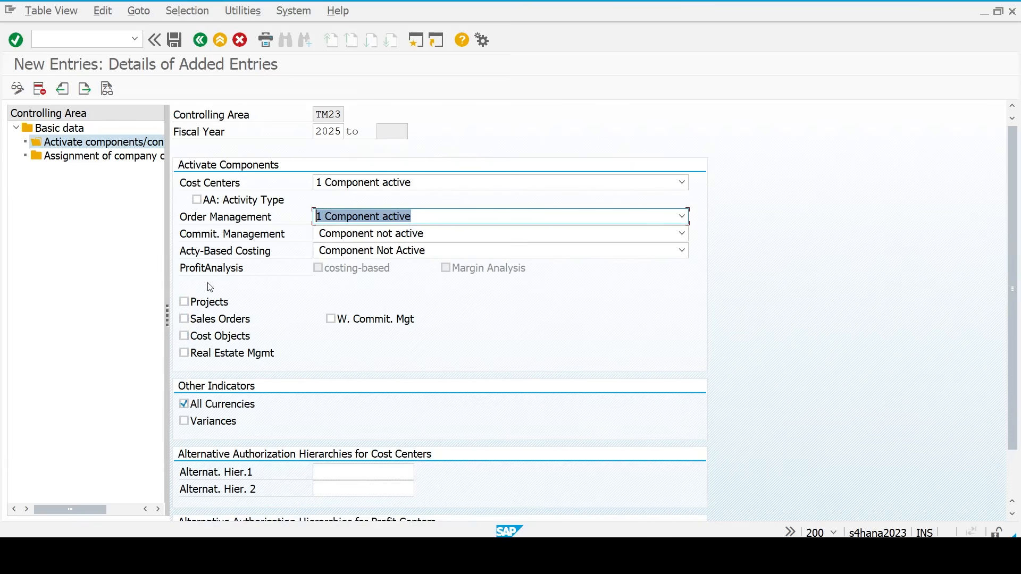
click(175, 41)
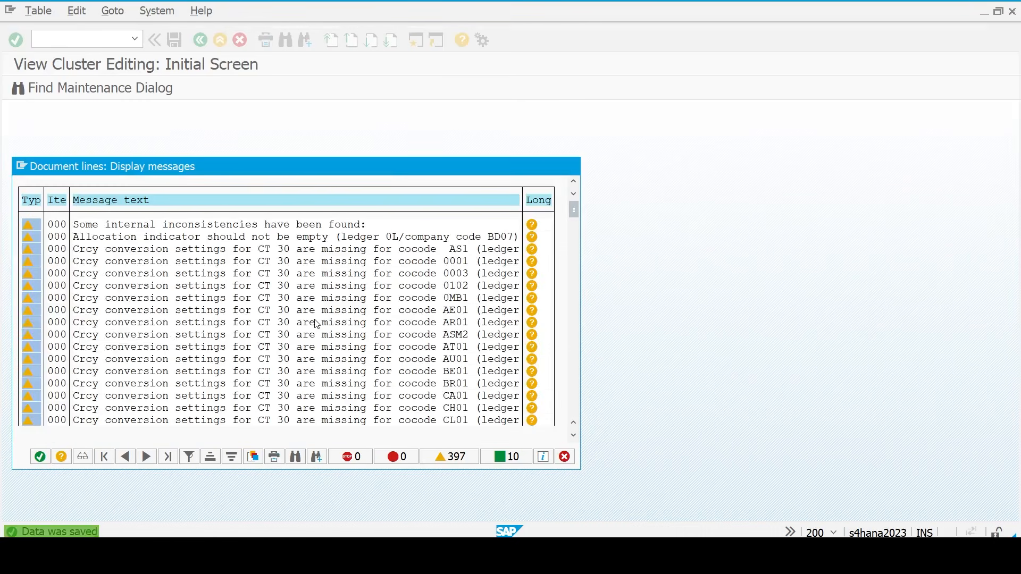
key(Return)
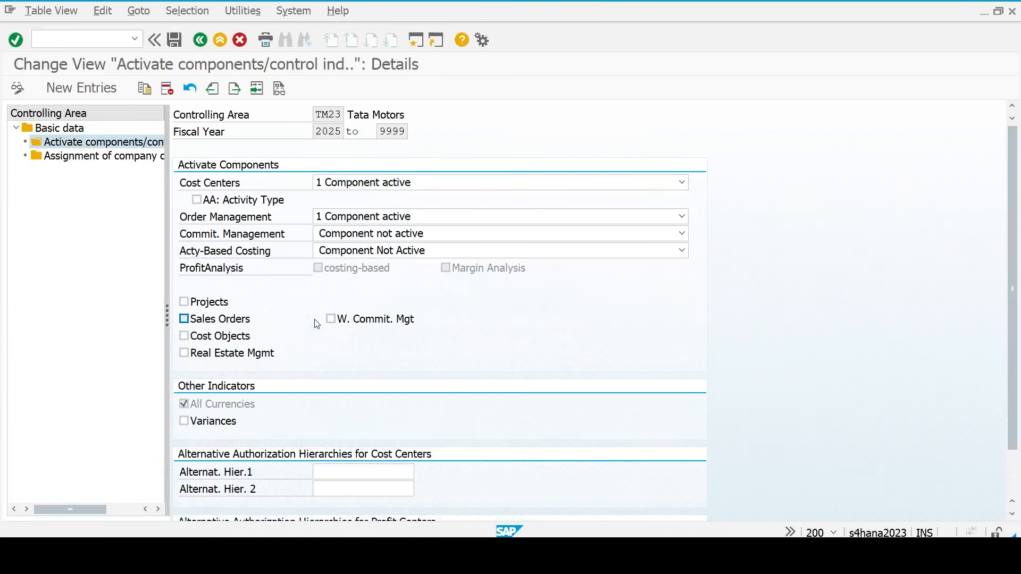
key(F3)
key(F3)
key(F3)
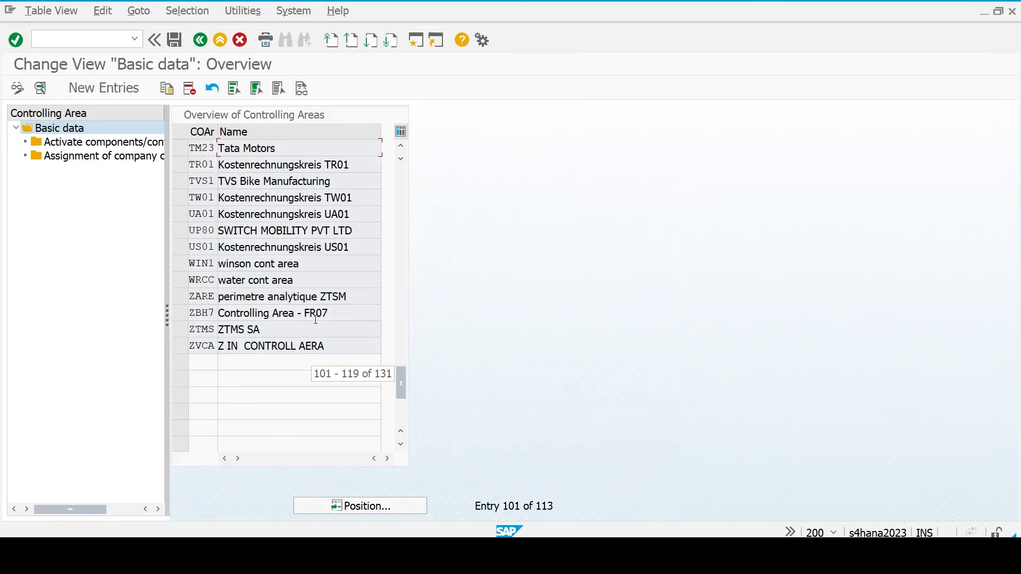
key(F3)
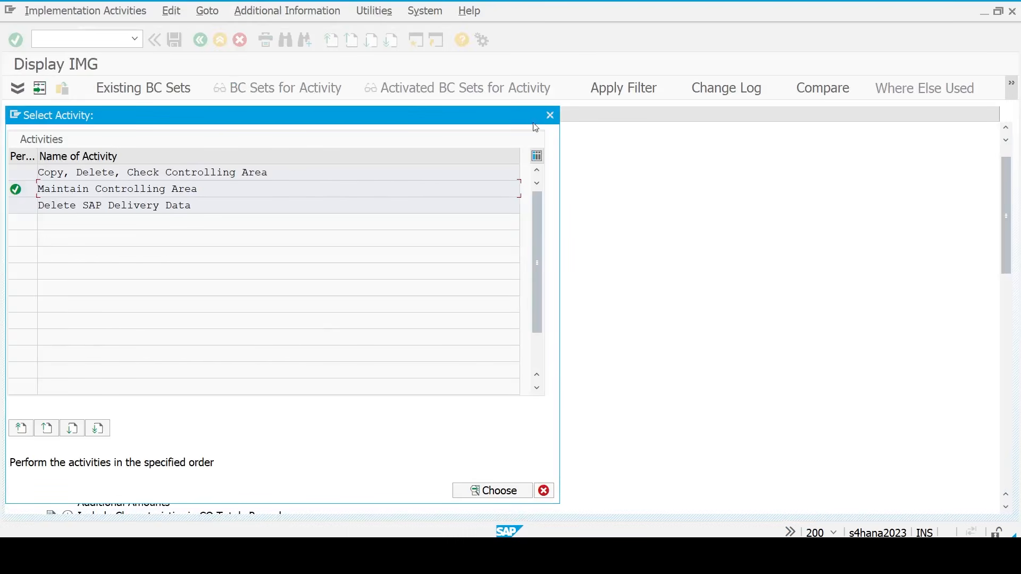
- Open the number ranges activity for controlling documents from the Controlling IMG tree
click(551, 115)
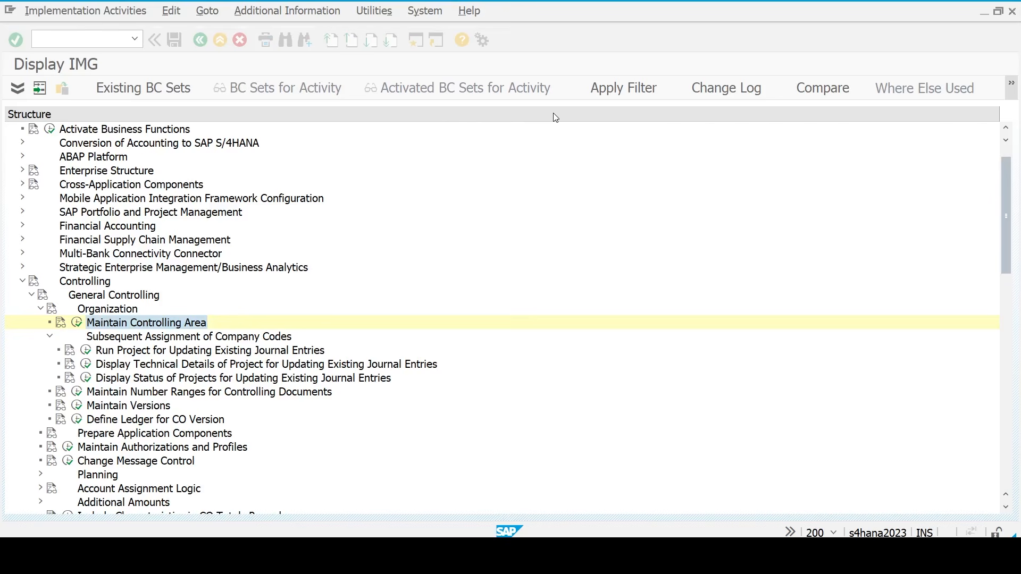
click(113, 340)
key(Left)
key(Down)
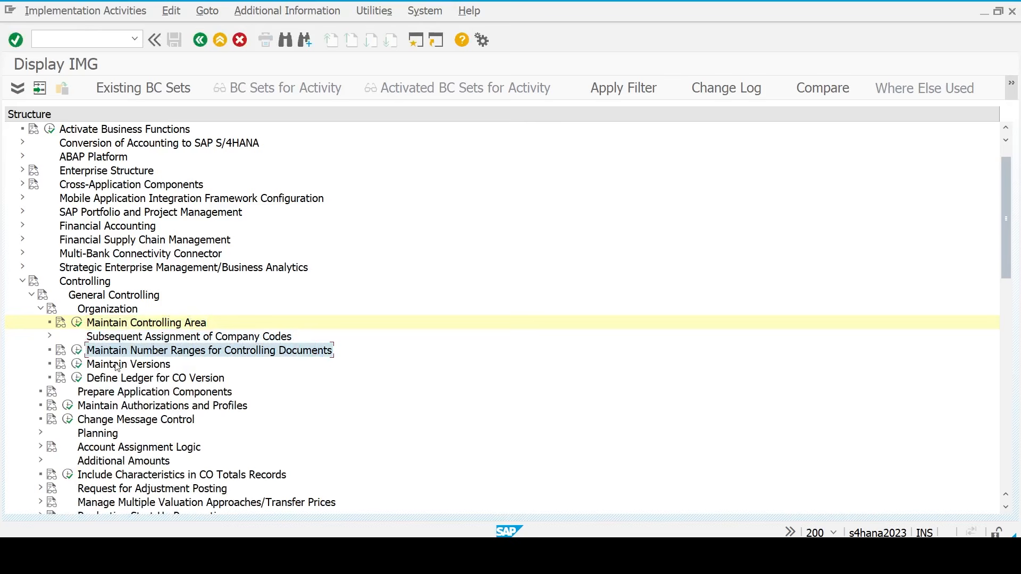
click(78, 351)
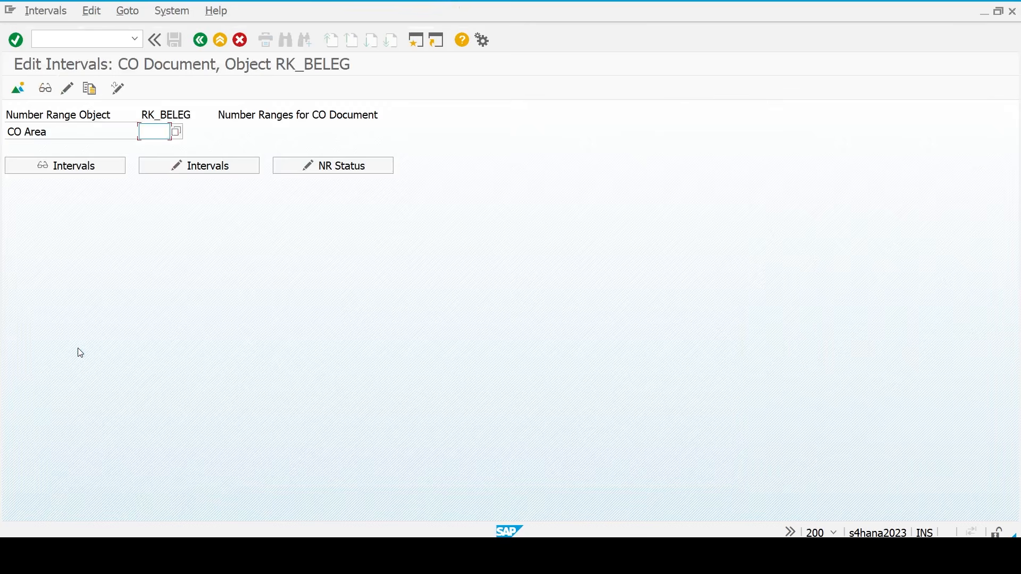
- Copy the CO document number range intervals from controlling area 0001 to TM23
text(tm23)
click(91, 88)
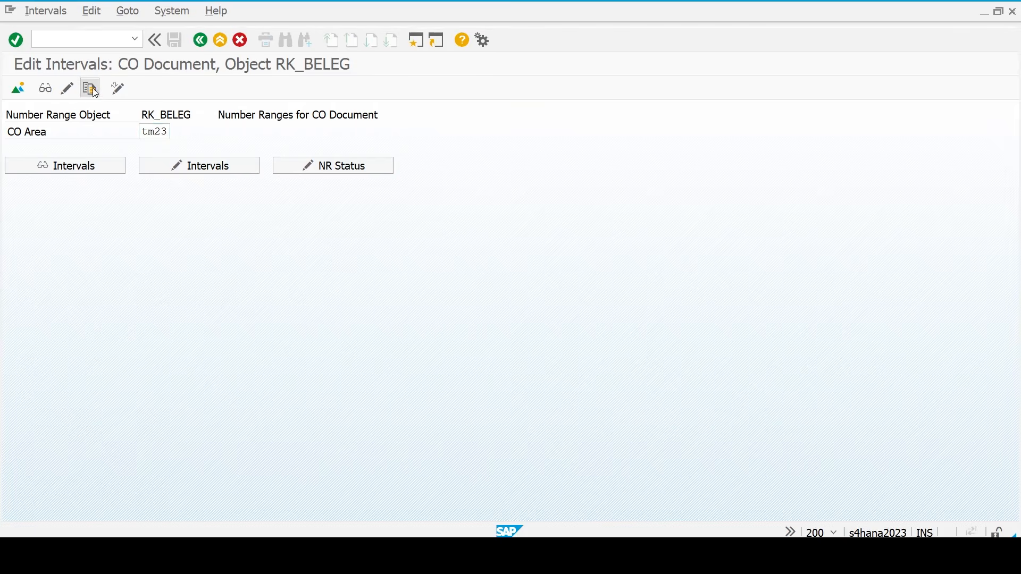
key(shift+Tab)
key(ctrl+a)
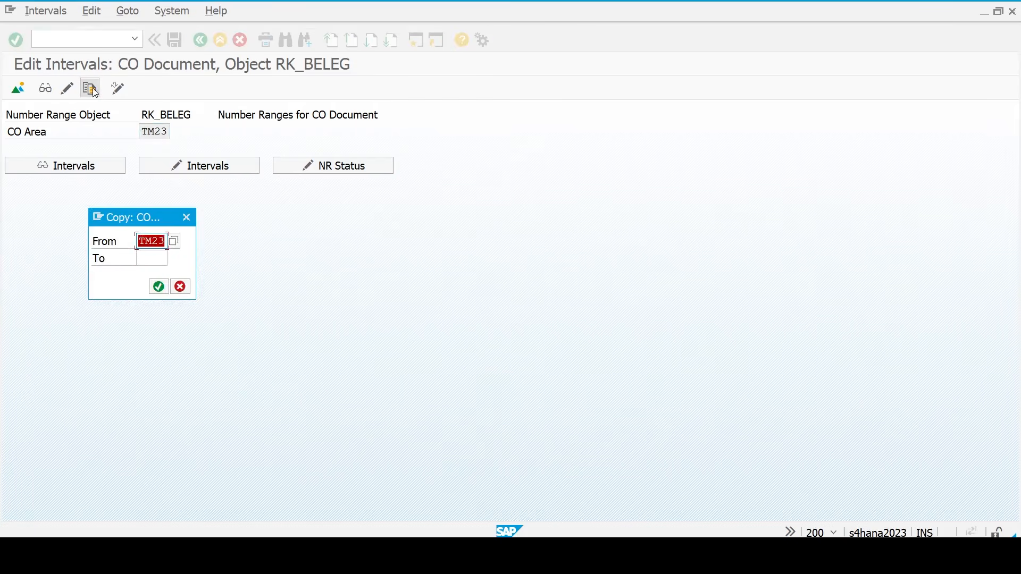
key(BackSpace)
text(0001)
key(Tab)
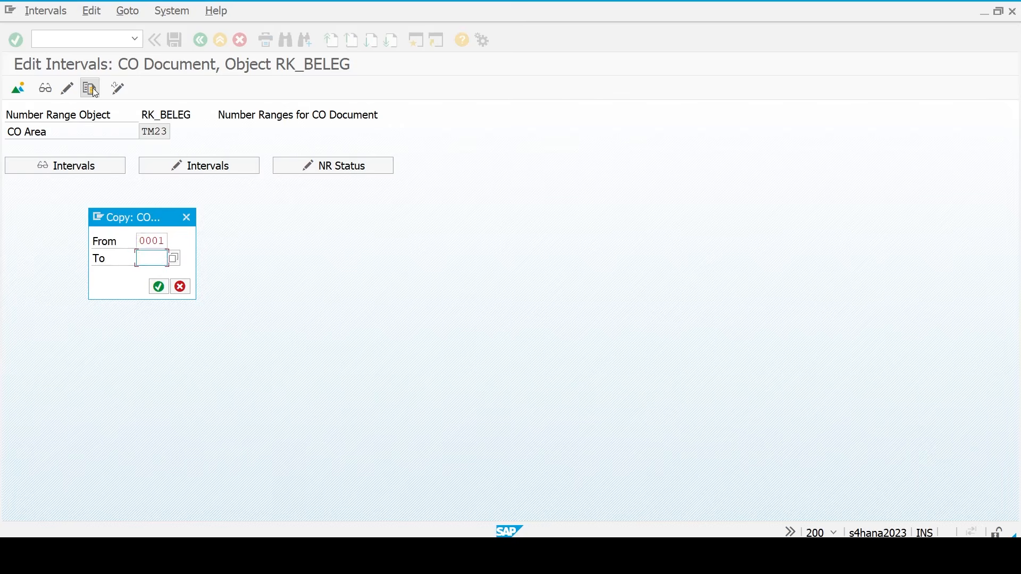
text(tm23)
click(158, 287)
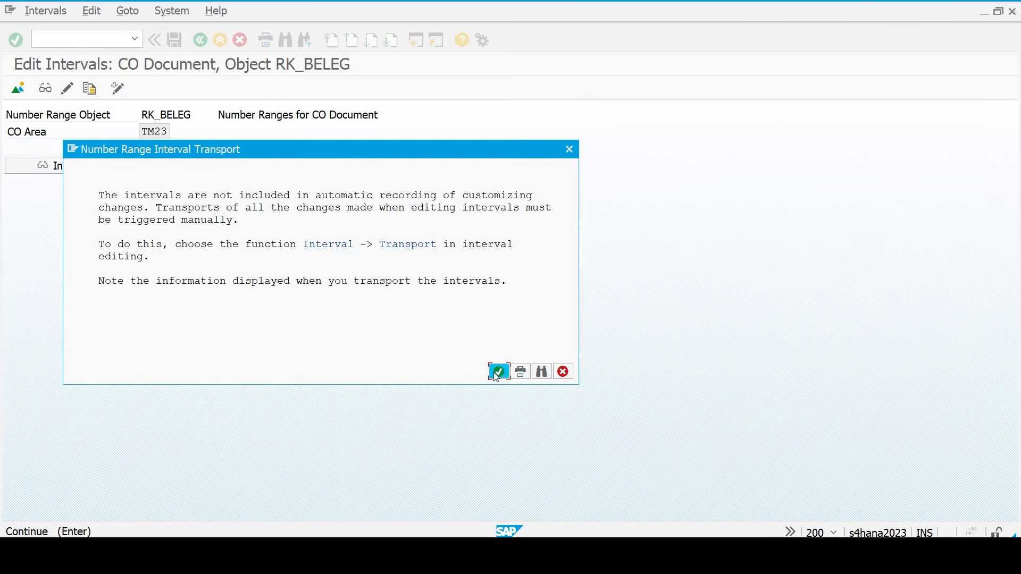
click(497, 372)
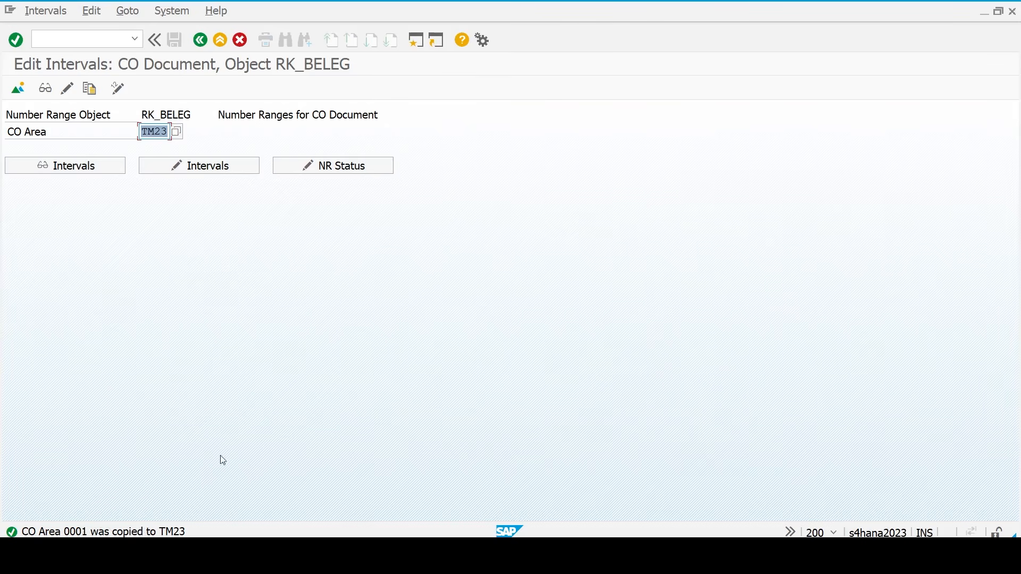
key(F3)
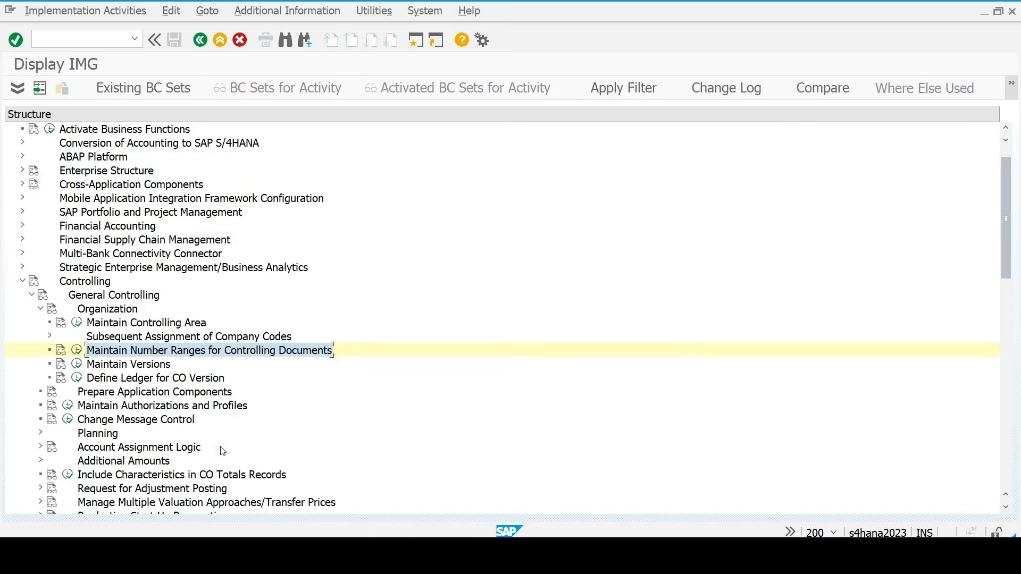
key(Down)
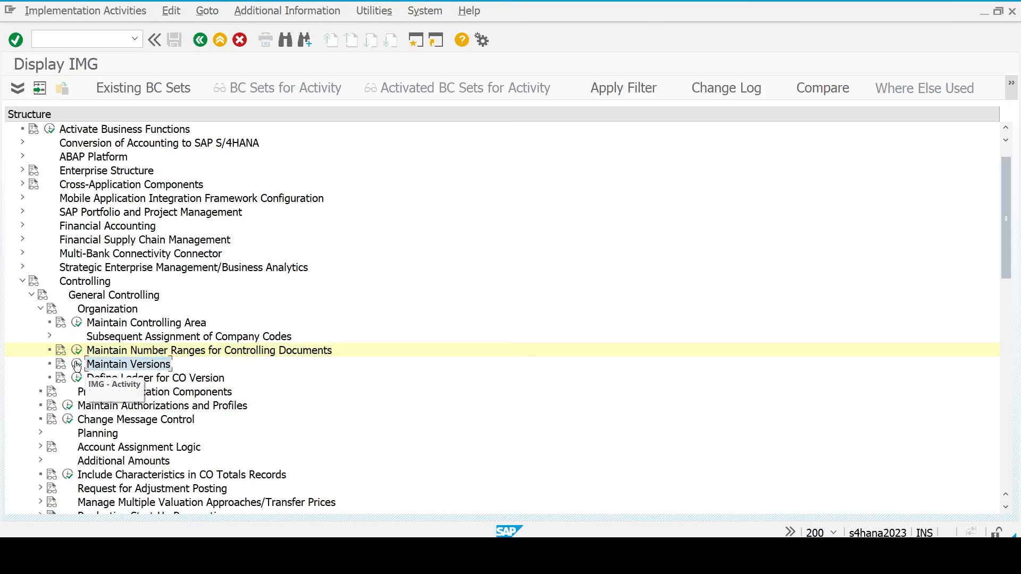
- Run Maintain Versions and select version 0, Plan/actual version
click(77, 365)
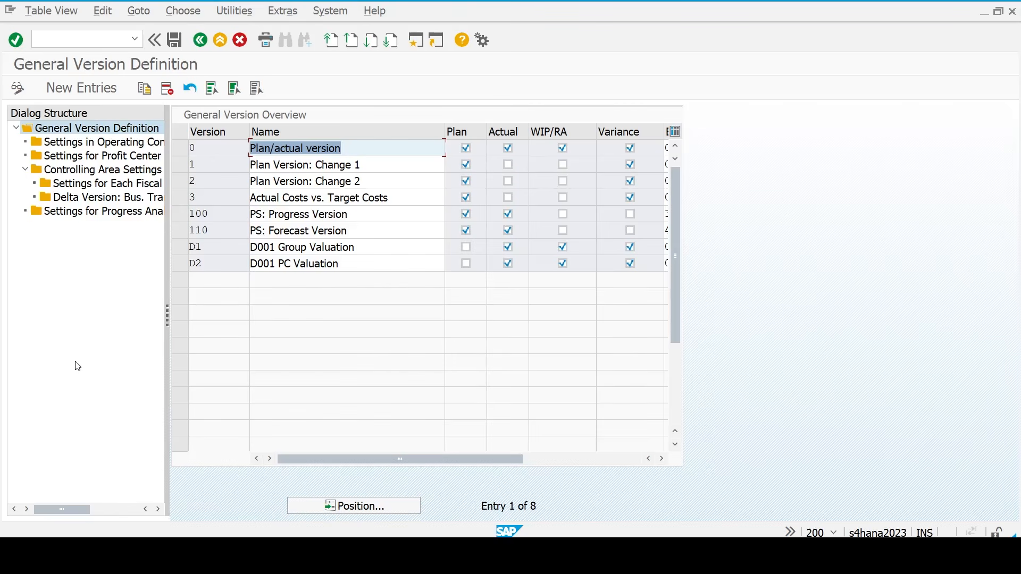
click(177, 152)
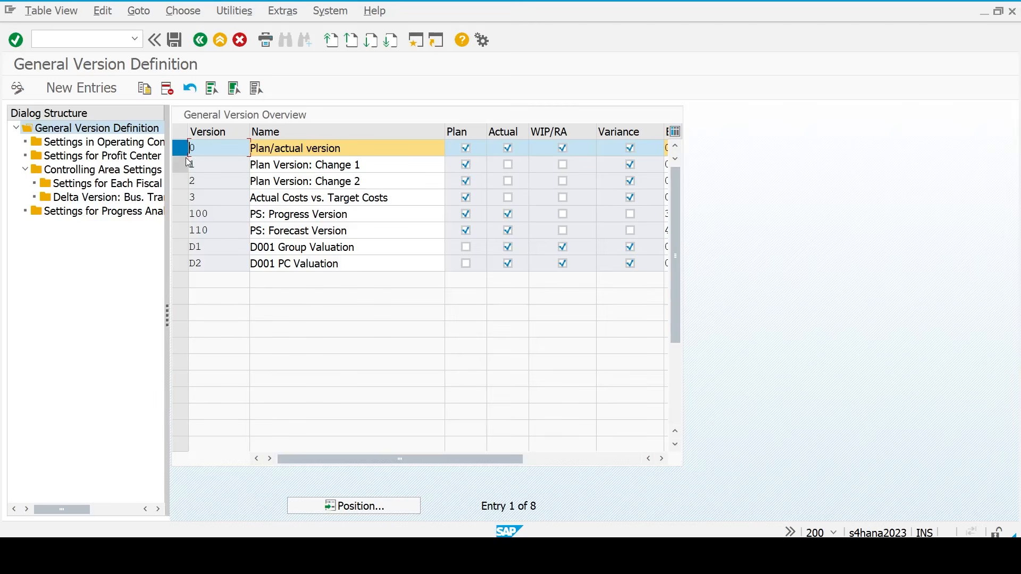
- Open the fiscal-year settings for version 0 of controlling area TM23
double_click(93, 179)
text(tm23)
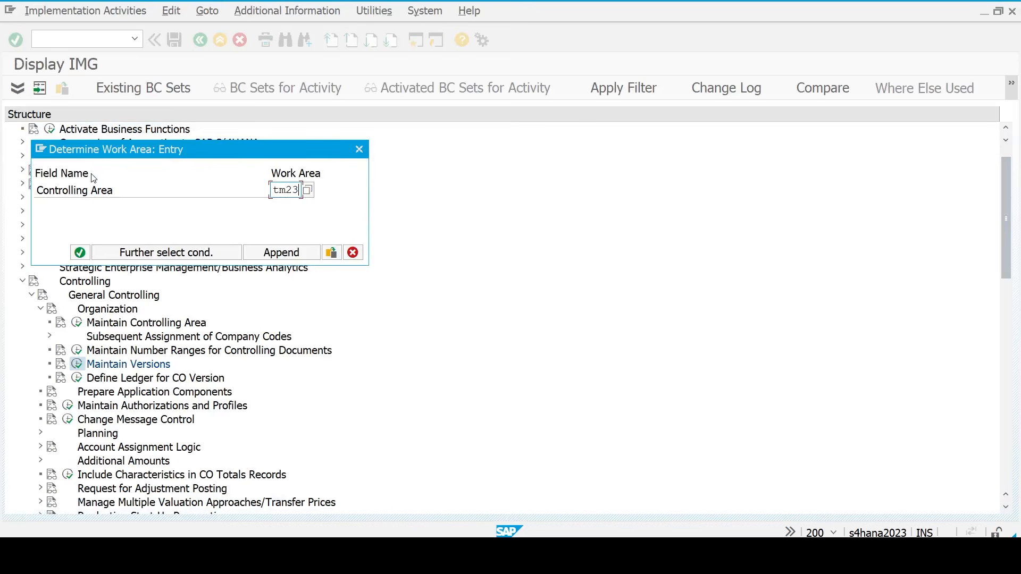
key(Return)
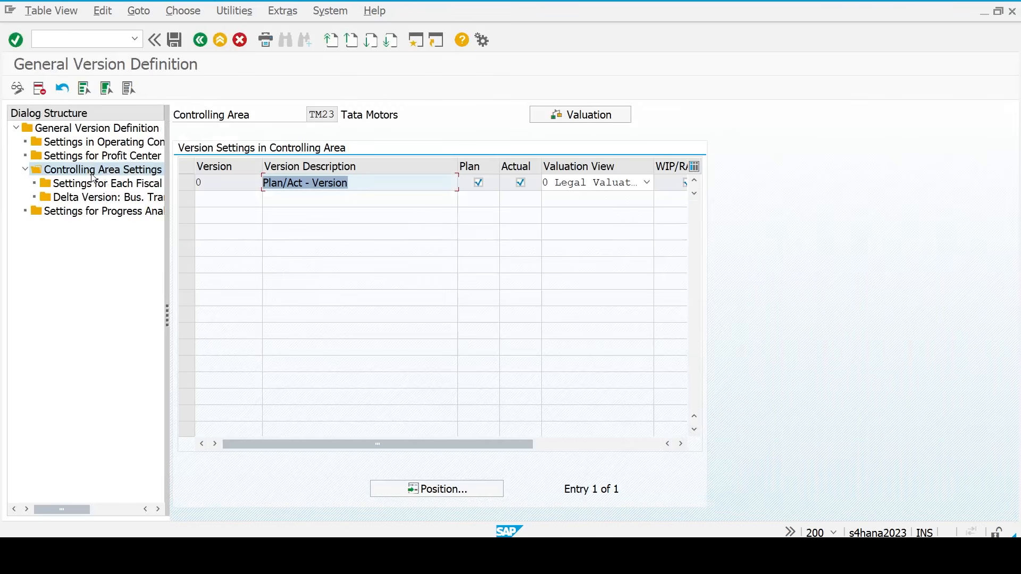
click(193, 182)
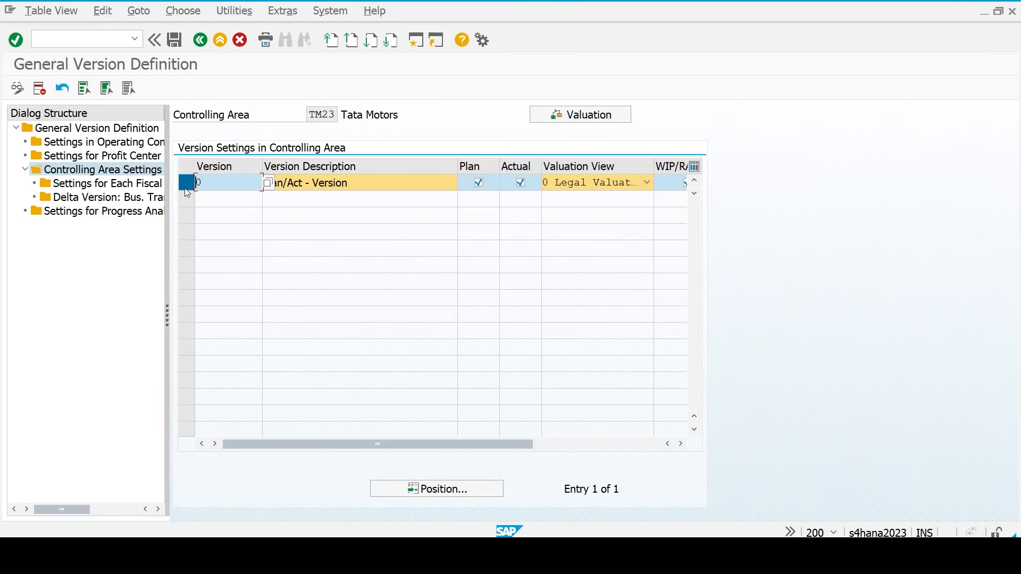
double_click(104, 185)
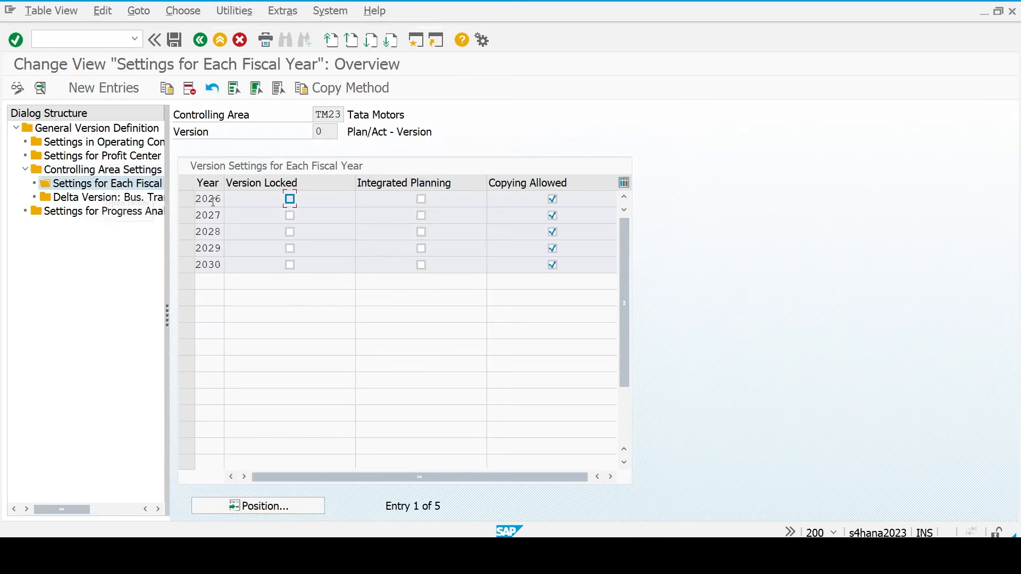
click(213, 201)
- Add fiscal year 2025 with copying allowed and exchange rate type M
click(113, 87)
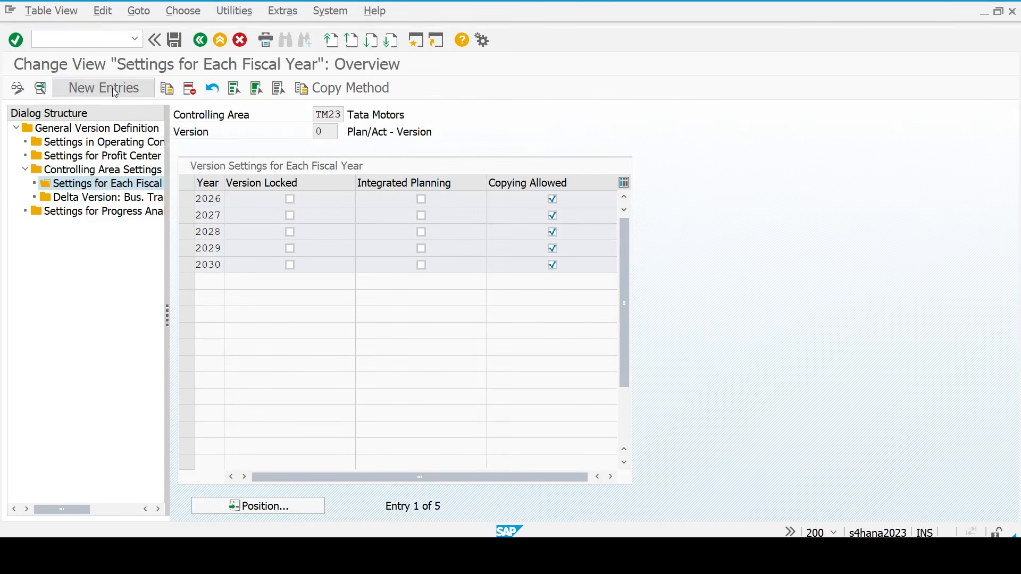
text(2025)
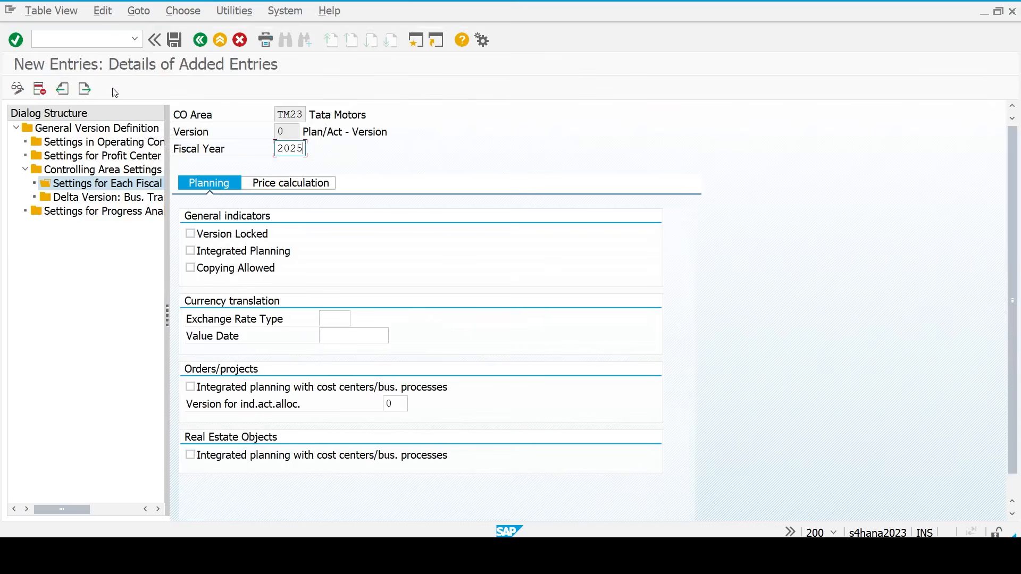
click(241, 270)
click(332, 318)
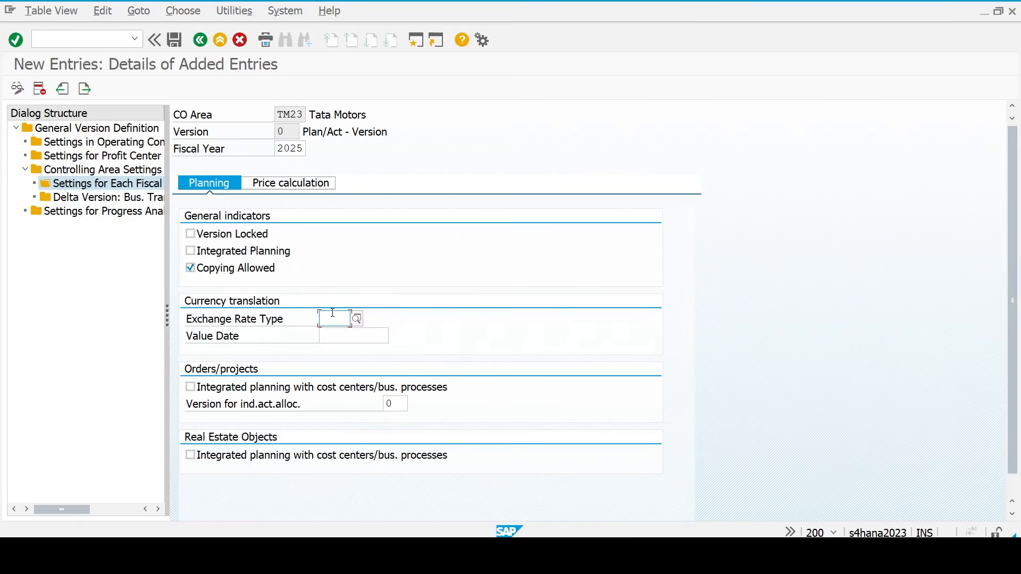
text(m)
key(Return)
key(Return)
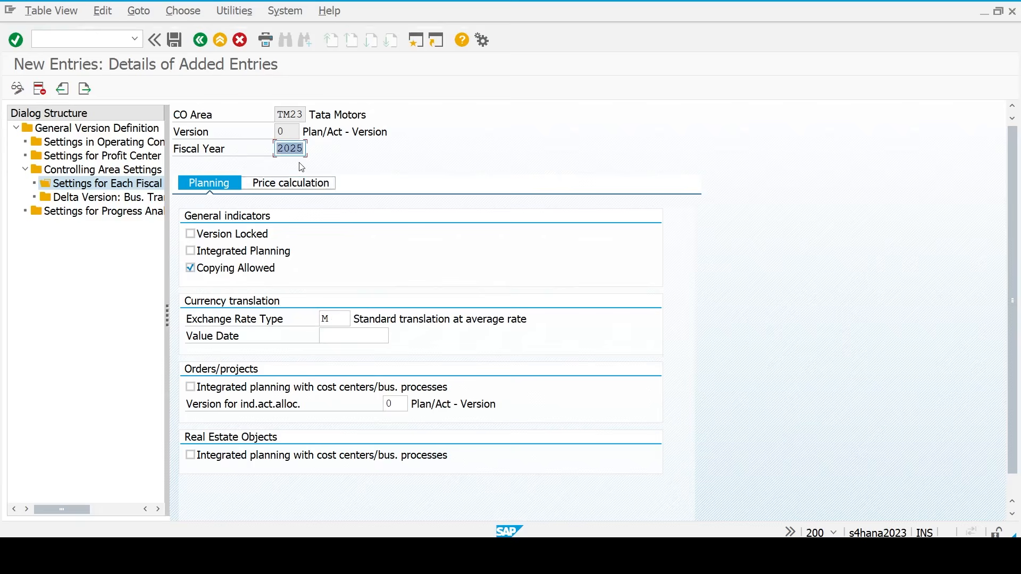
- Save the new fiscal year entry under the customizing request and return to the IMG tree
click(219, 42)
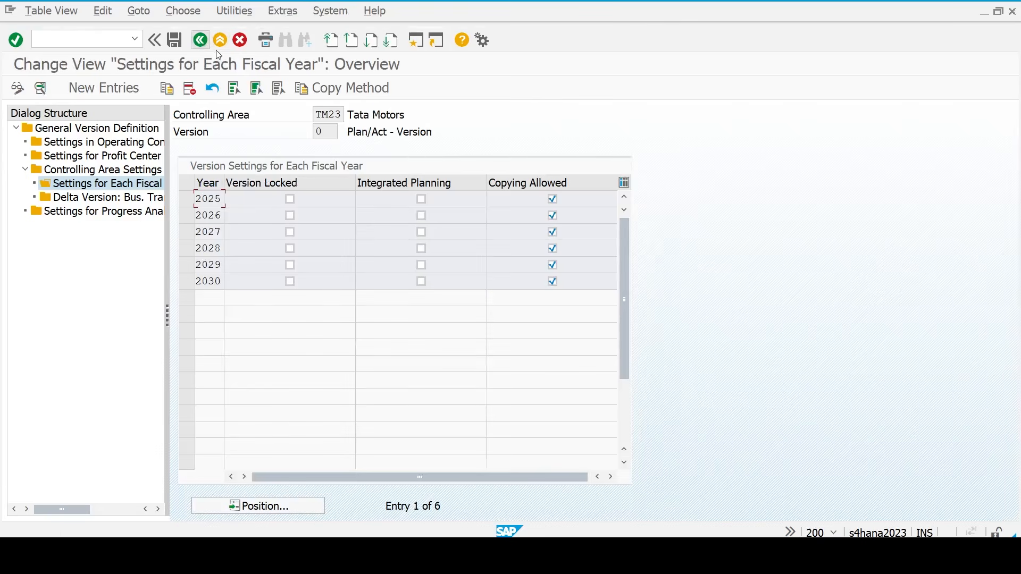
click(175, 42)
key(Return)
key(F3)
key(F3)
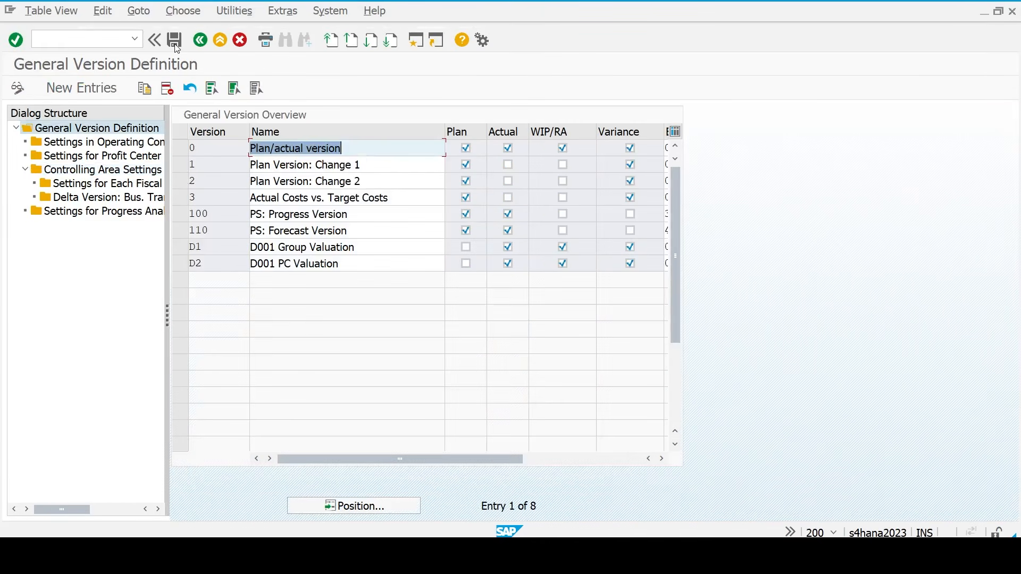
key(F3)
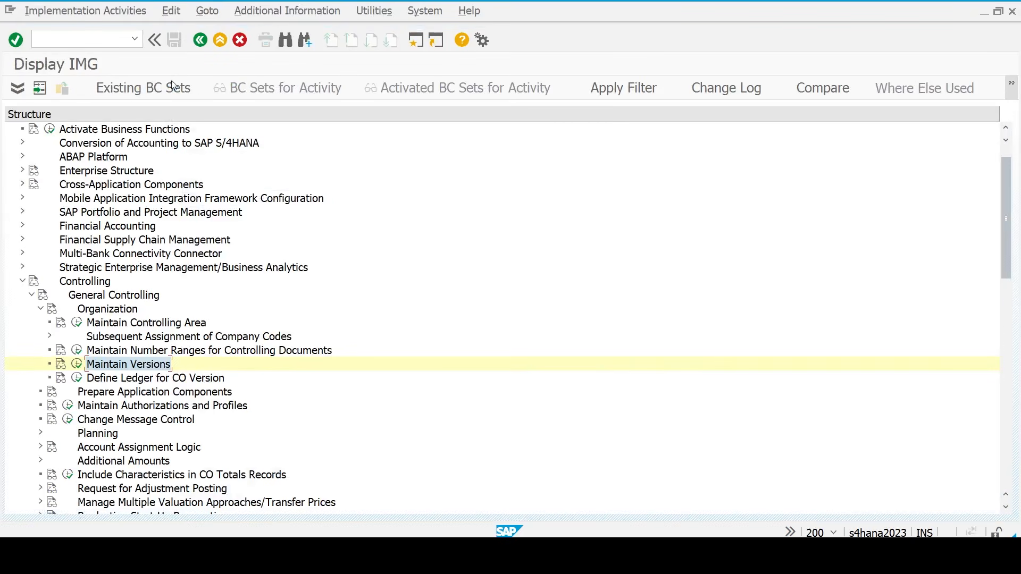
- In Define Ledger for CO Version, add a row for CO area TM23, version 0, ledger 0L
click(134, 379)
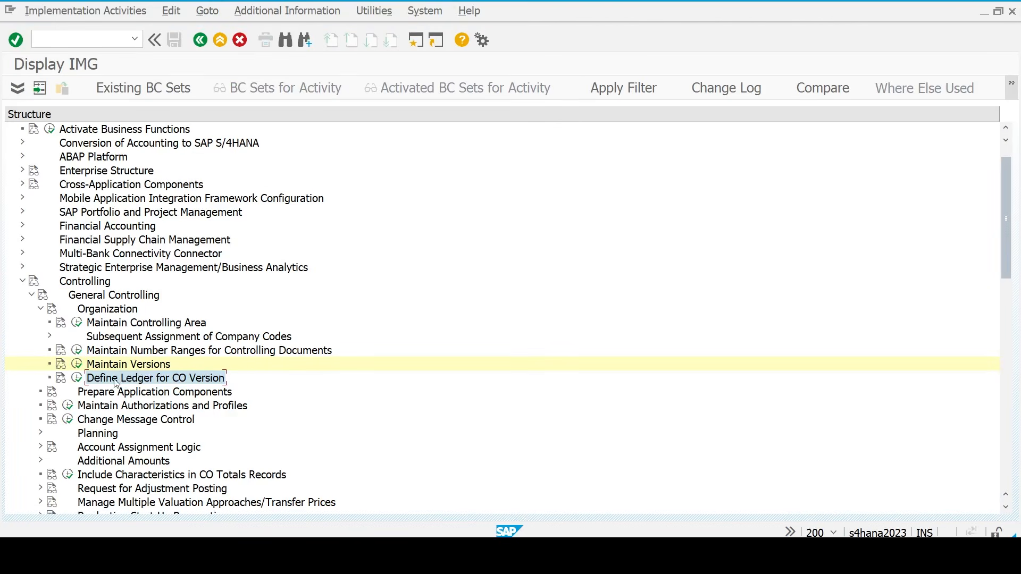
click(77, 379)
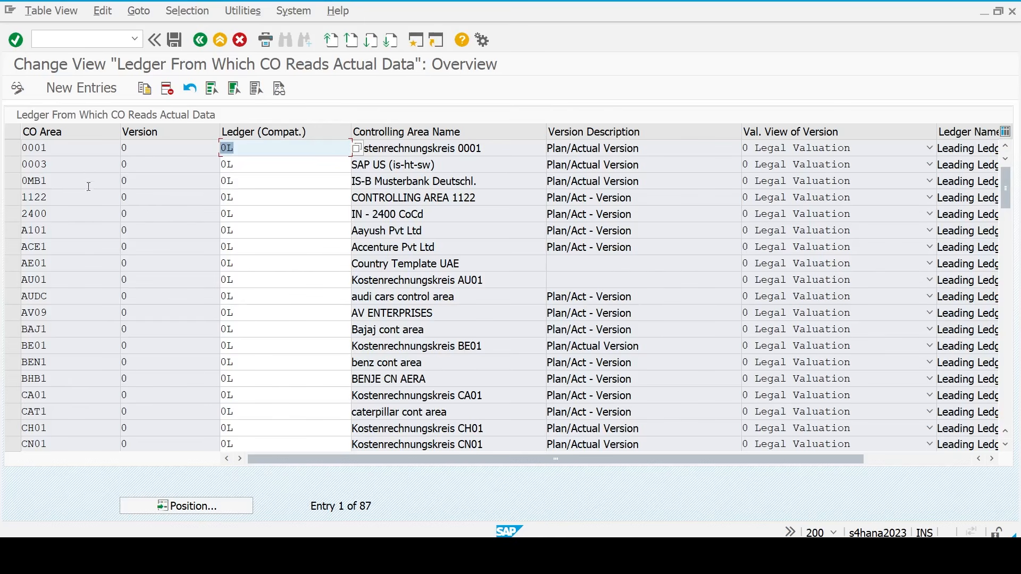
click(92, 93)
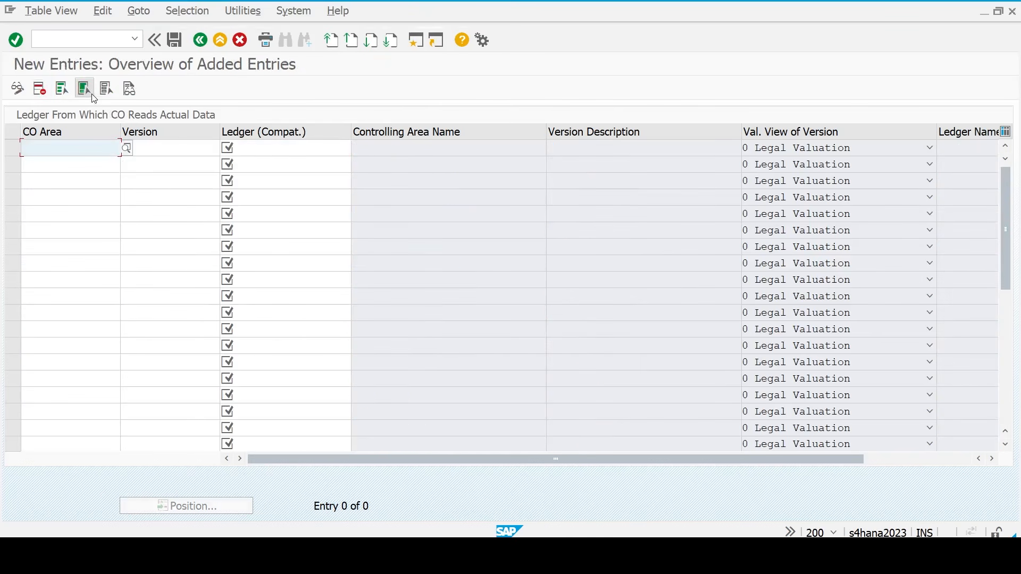
text(tm23)
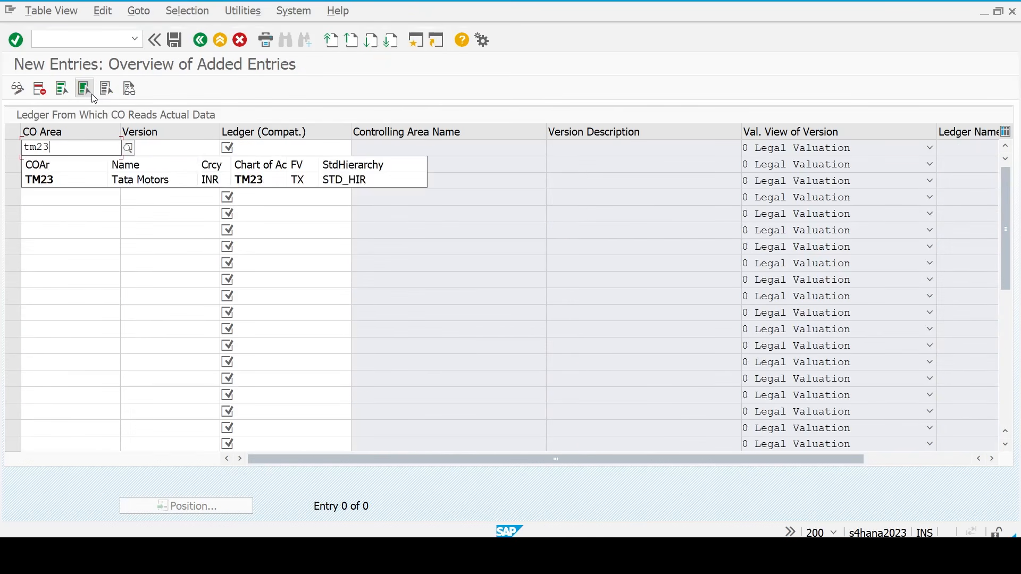
key(Tab)
text(0)
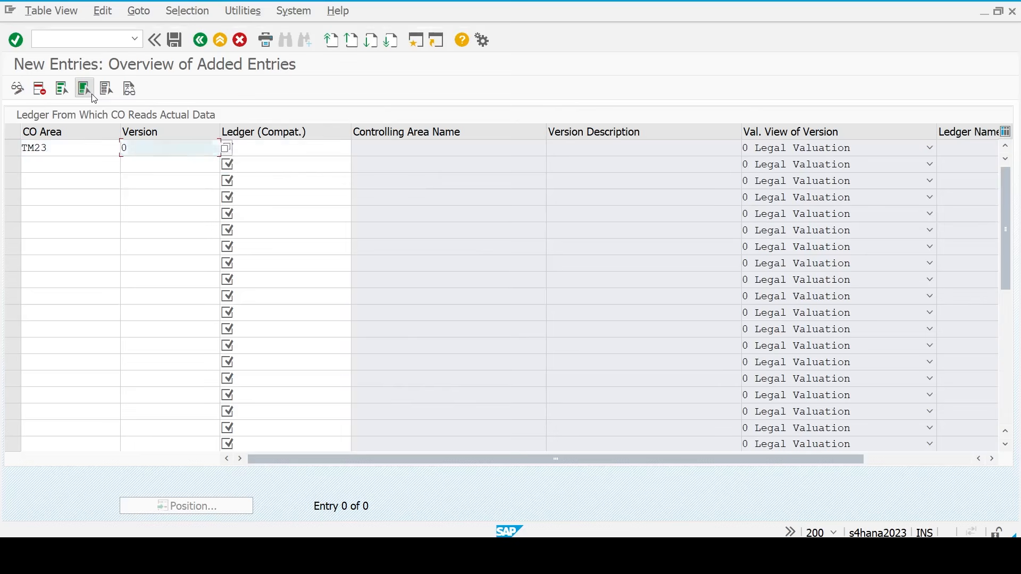
key(Tab)
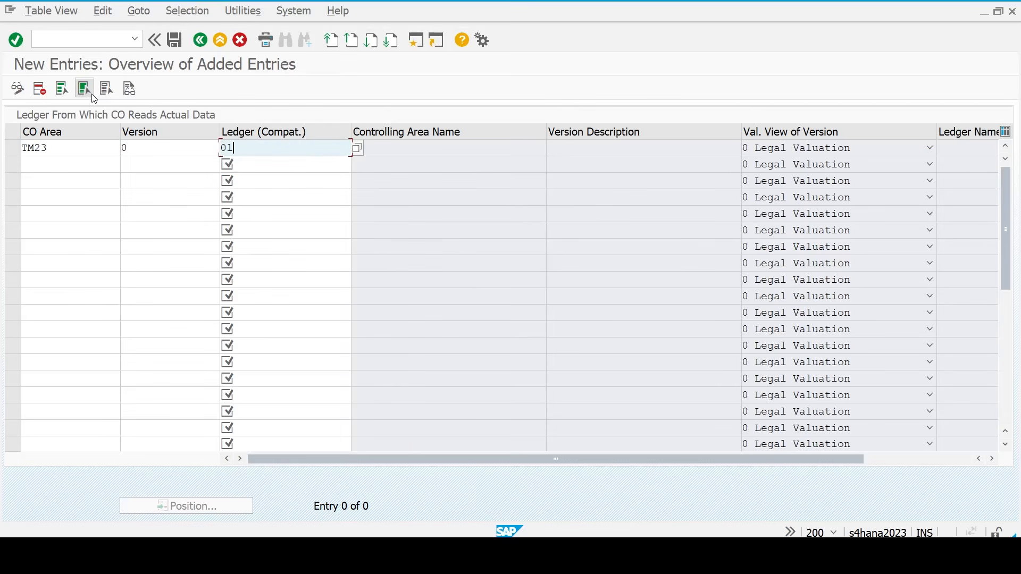
key(Return)
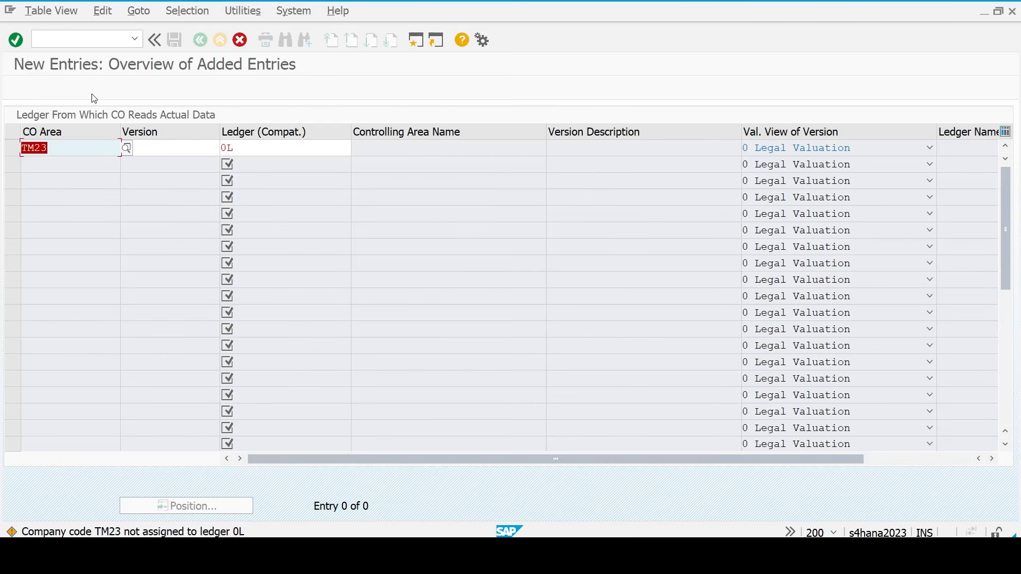
- Acknowledge the ledger assignment warnings so the new row is accepted
key(Return)
key(Tab)
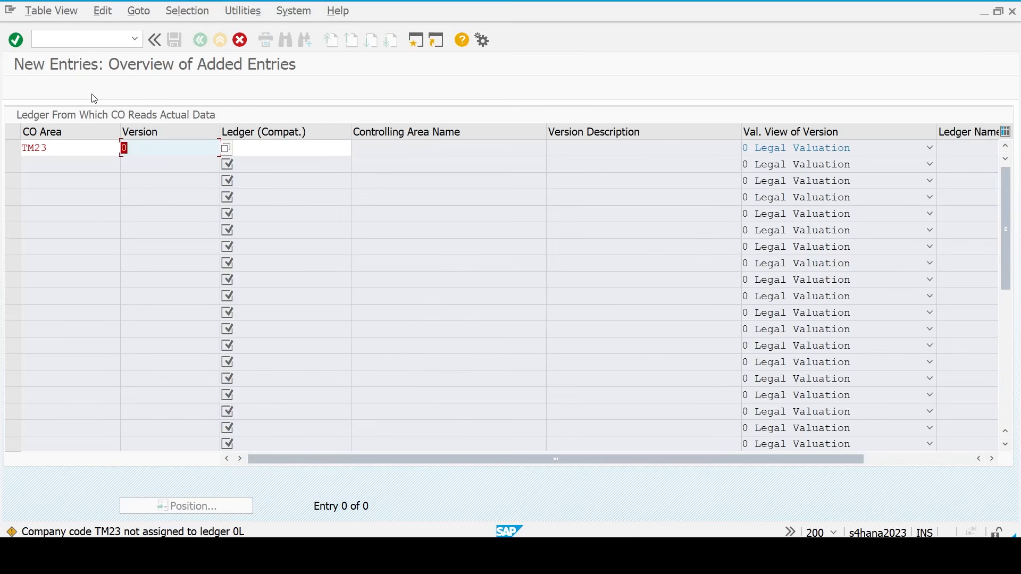
key(Tab)
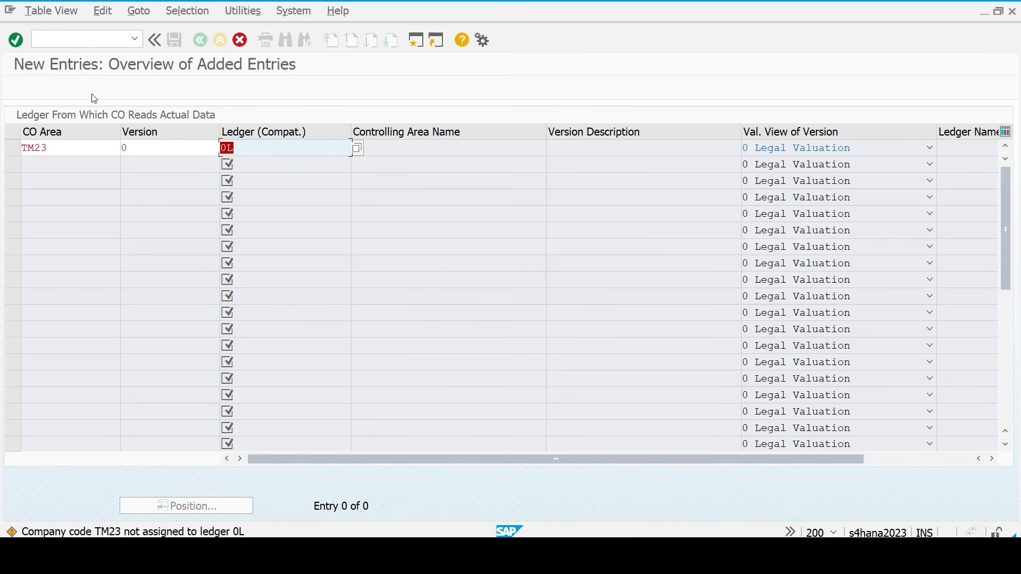
key(Return)
key(Return)
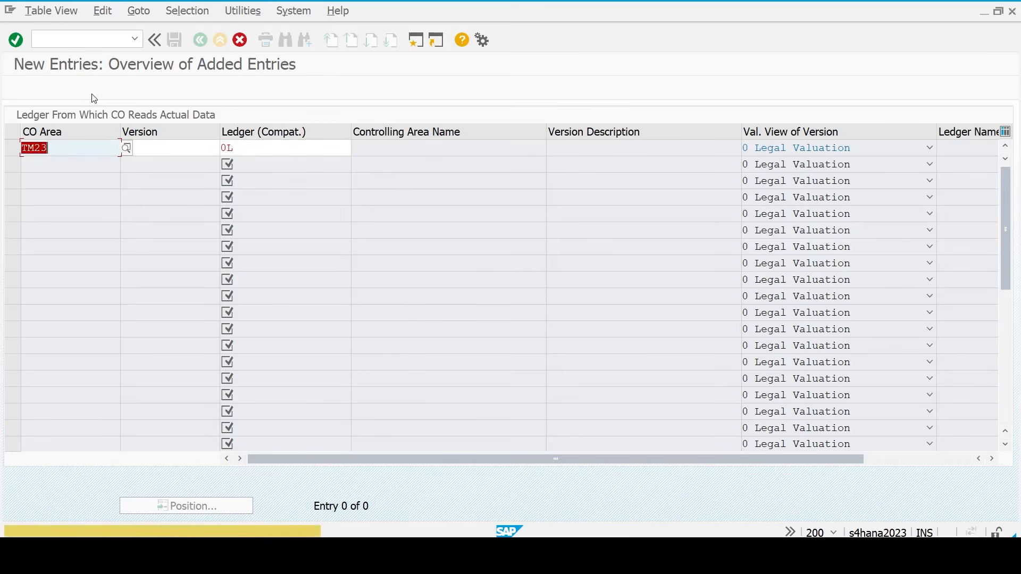
key(Return)
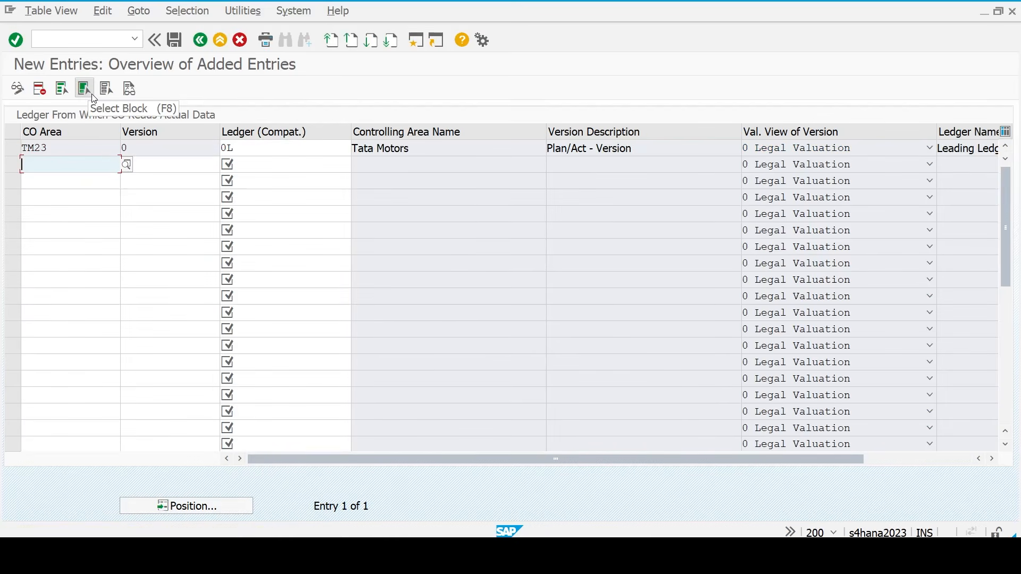
- Save the ledger assignment under the customizing request and return to the IMG tree
click(94, 97)
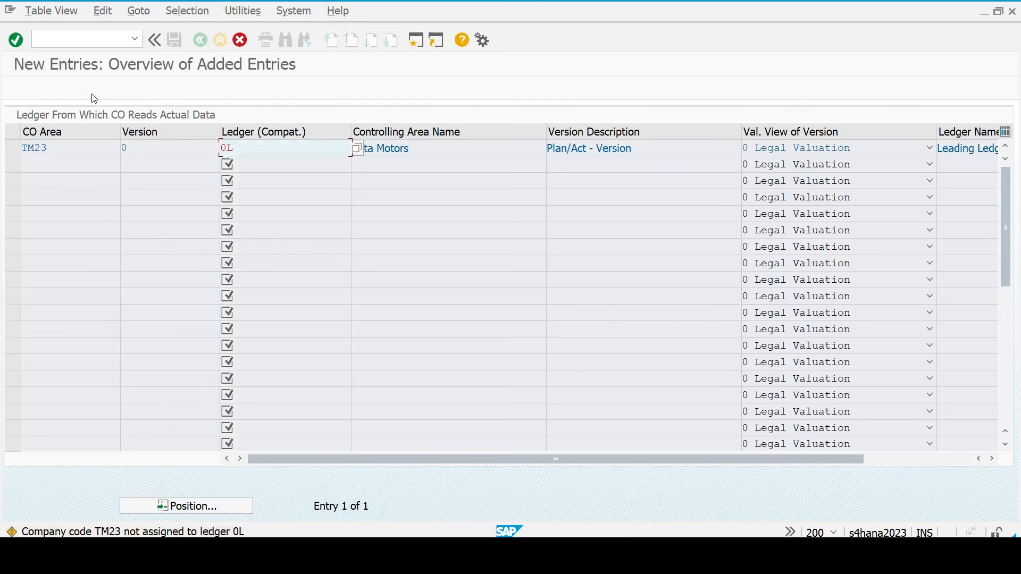
key(Return)
key(Return)
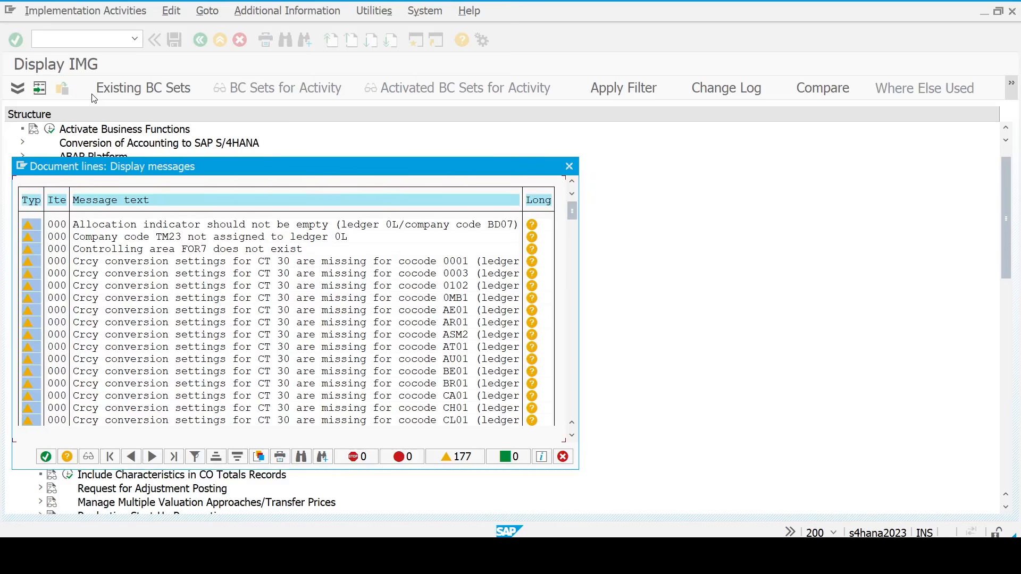
key(Return)
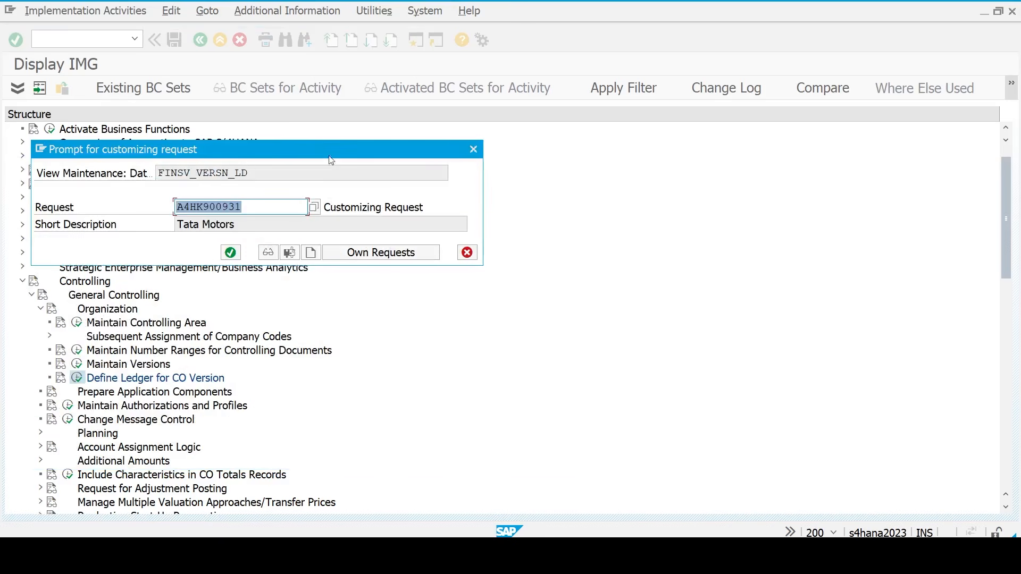
click(239, 256)
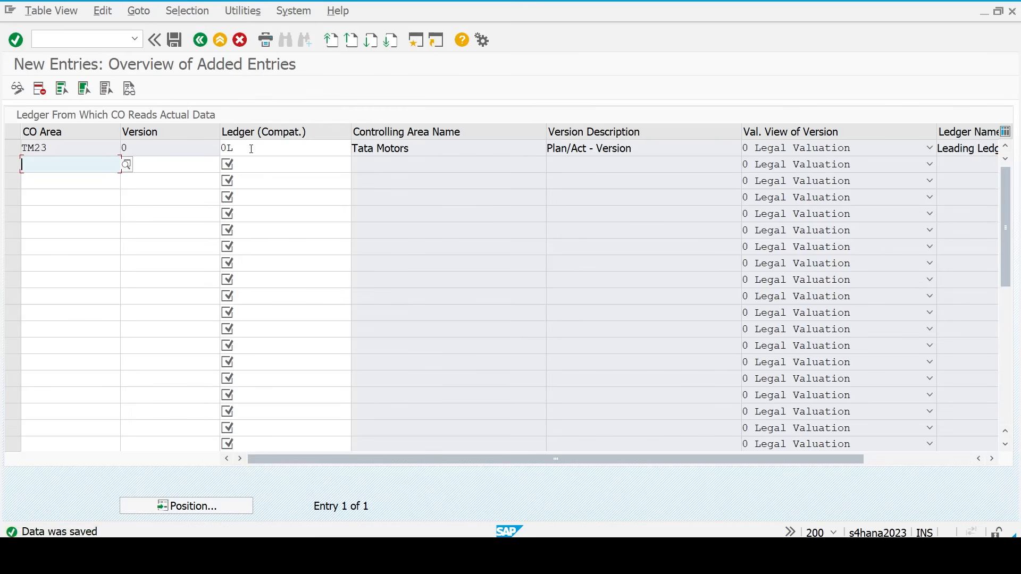
click(251, 149)
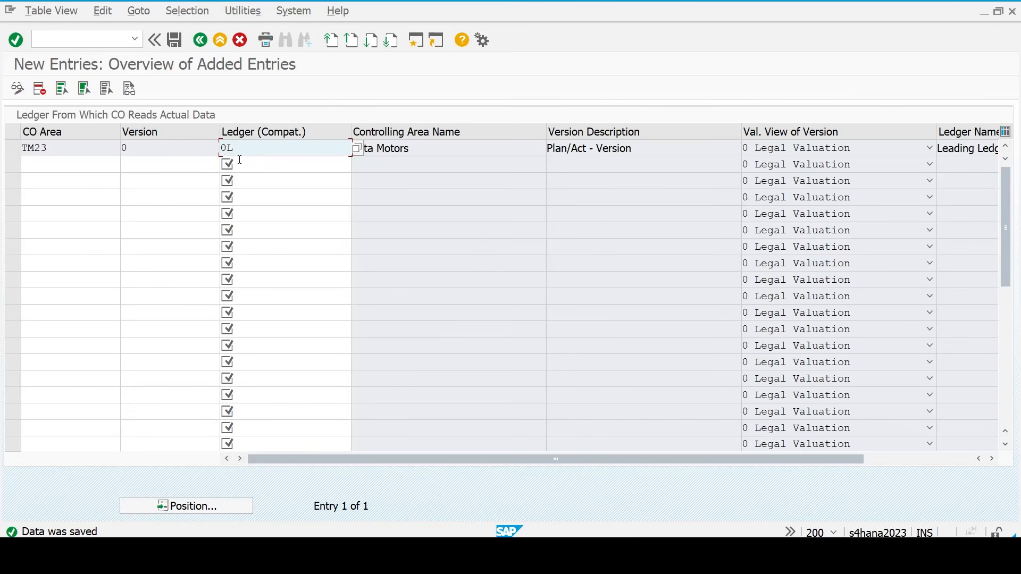
key(F3)
key(F3)
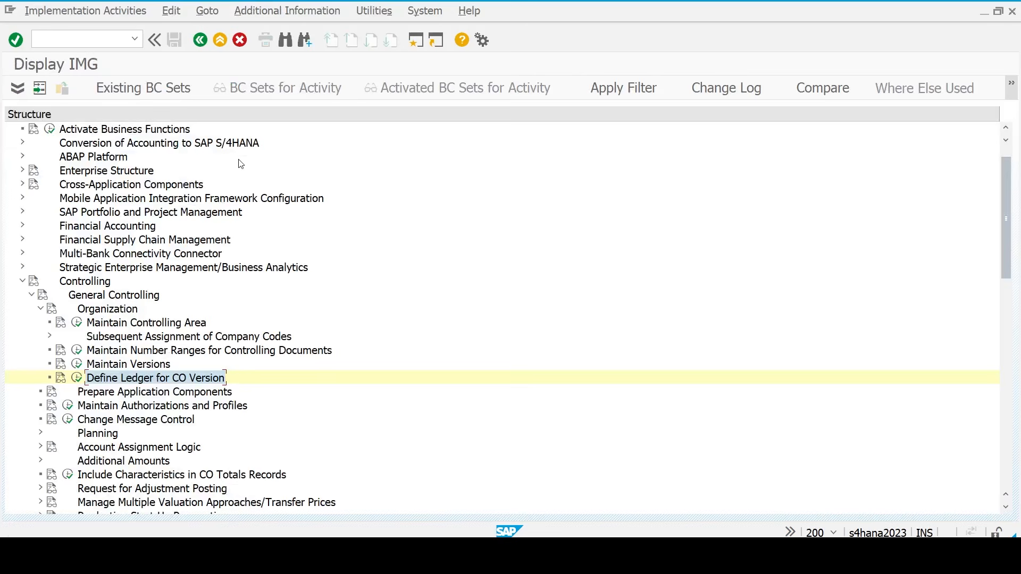
- Mark Define Accounting Principal as the next step in the FICO checklist workbook
key(Left)
key(Left)
key(Left)
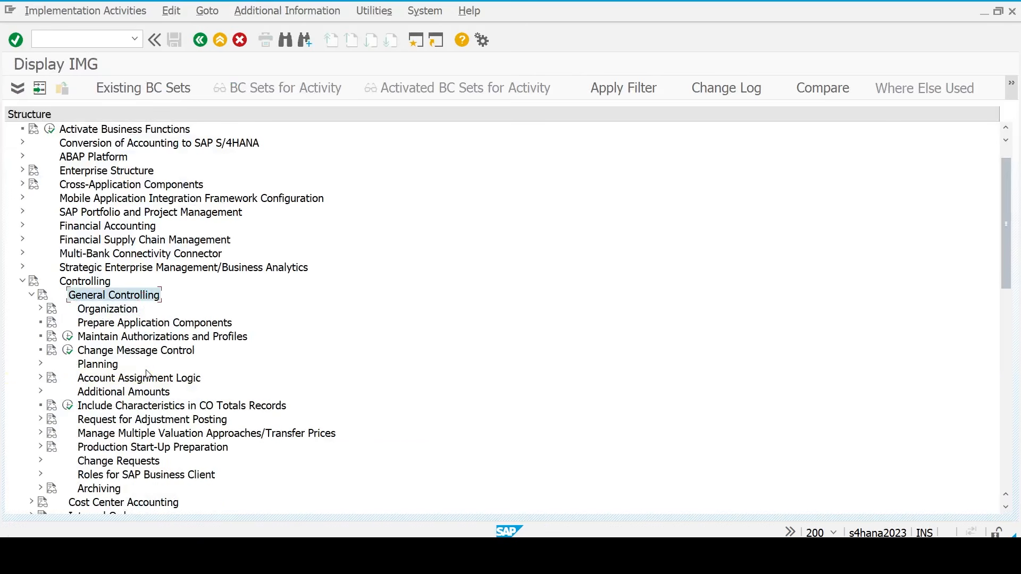
key(alt+Tab)
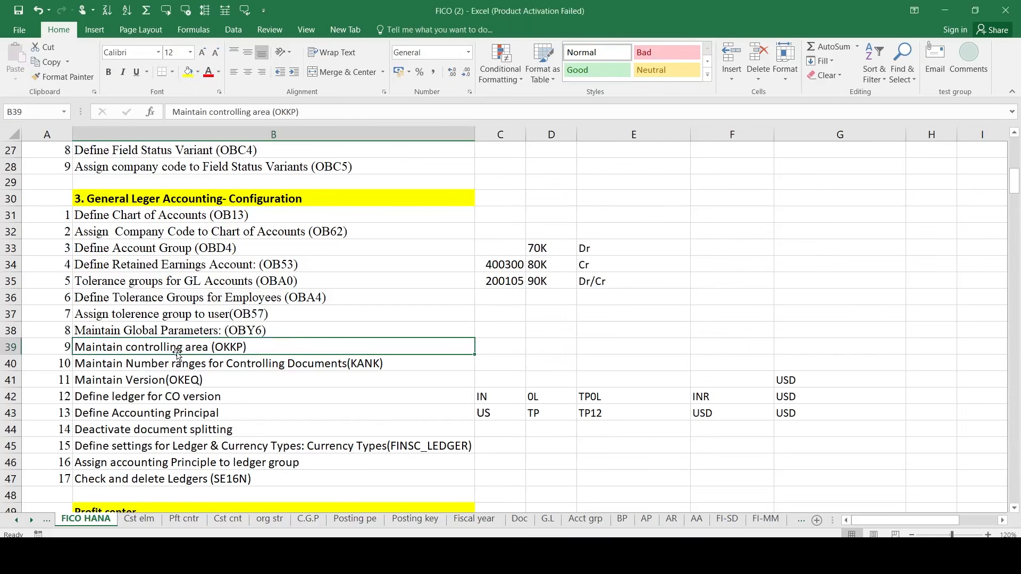
click(132, 408)
click(131, 403)
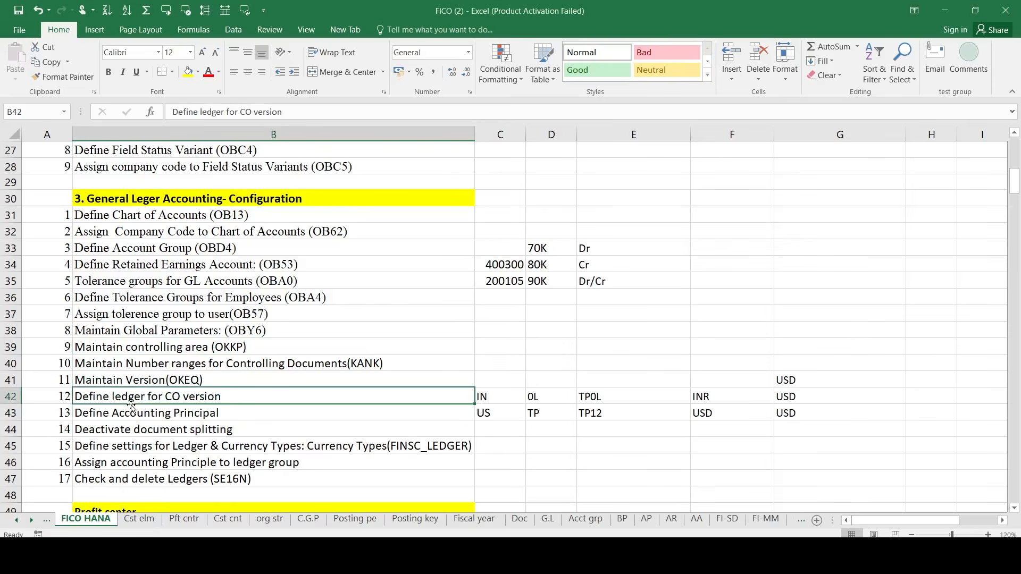
click(131, 408)
key(alt+Tab)
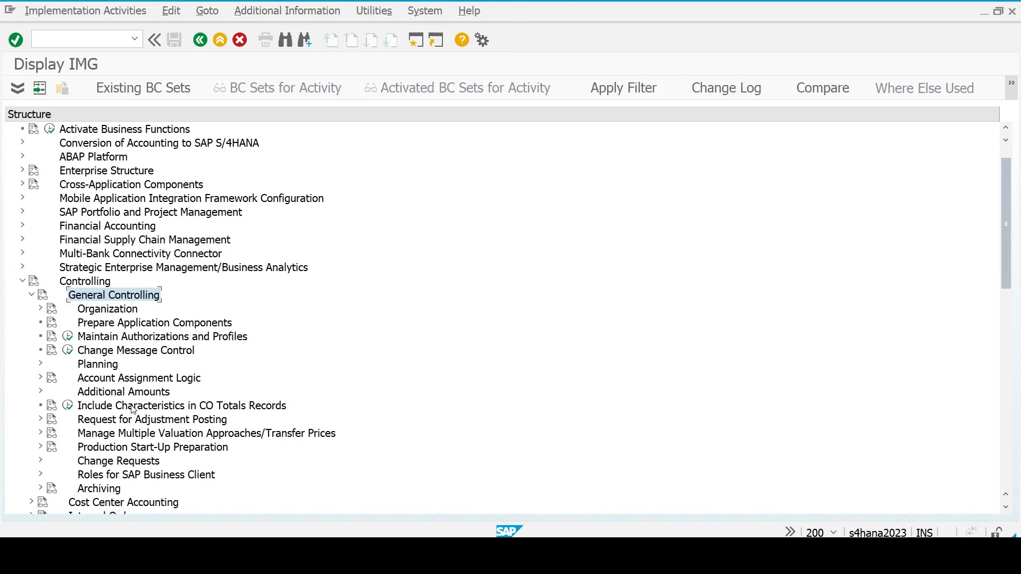
- Navigate to Financial Accounting > Global Settings > Ledgers > Parallel Accounting and run Define Accounting Principles
key(Left)
key(Left)
key(Left)
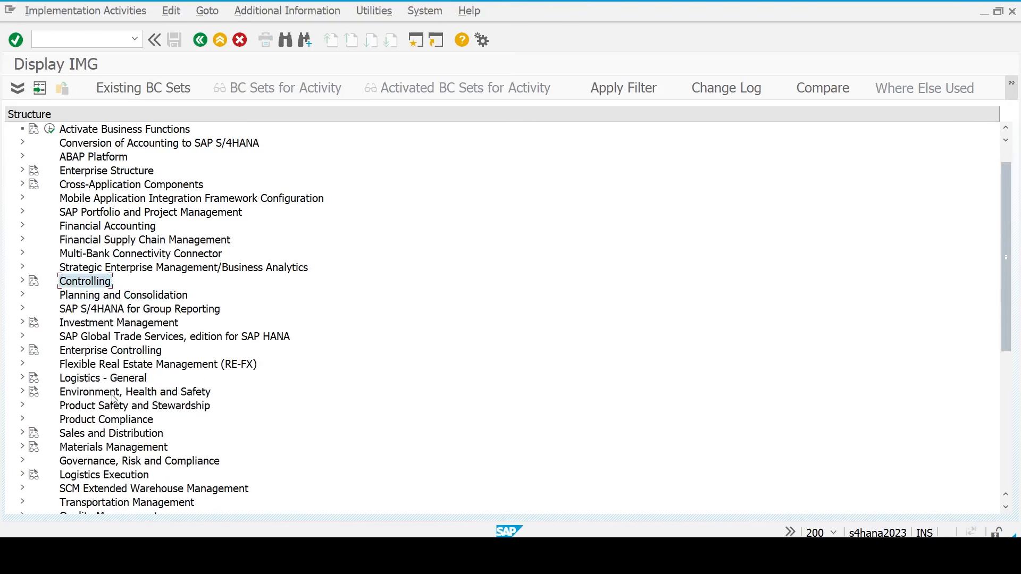
key(Up)
key(Up)
key(Up)
key(Up)
key(Right)
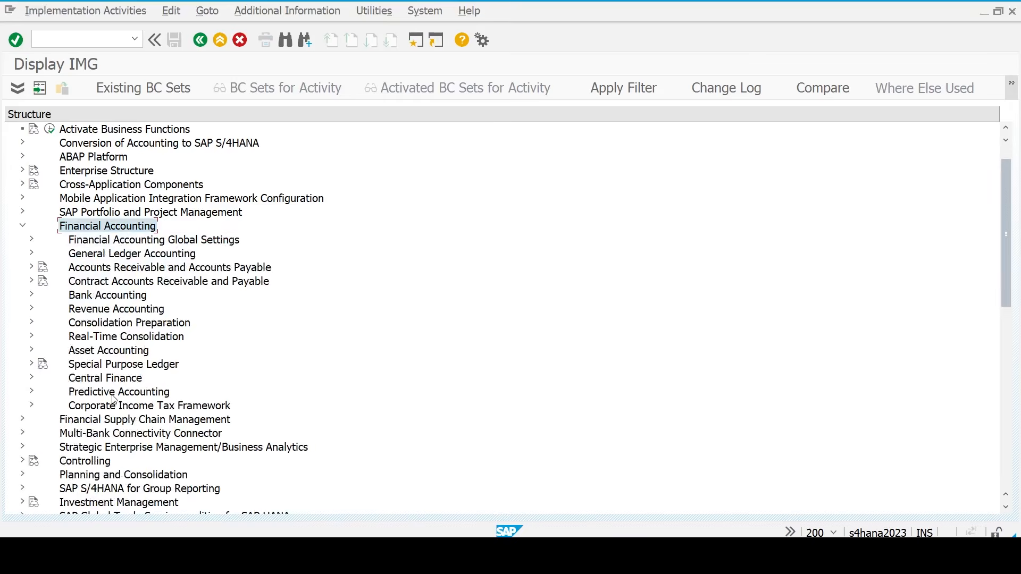
key(Down)
key(Down)
key(Up)
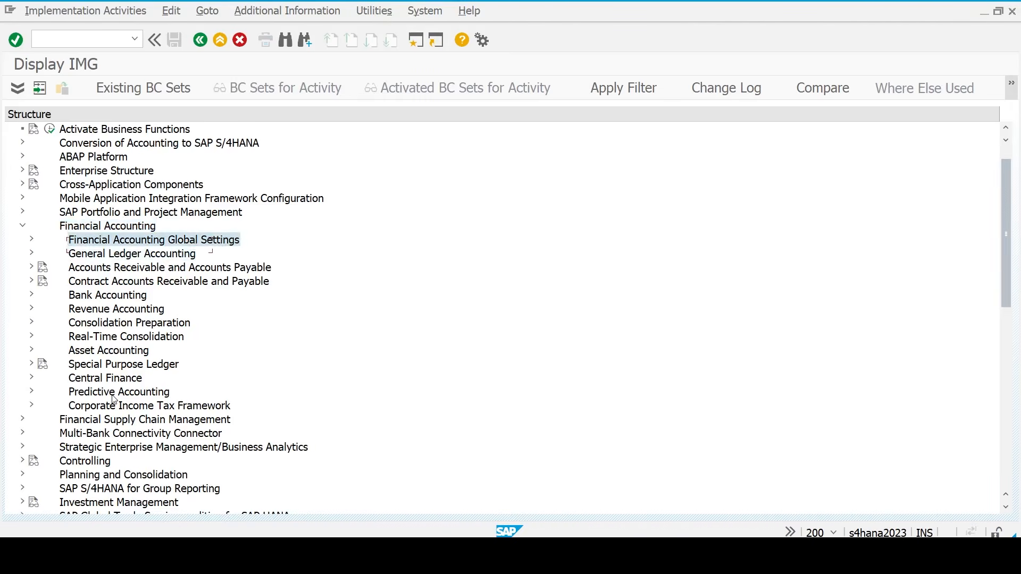
key(Right)
key(Down)
key(Down)
key(Up)
key(Right)
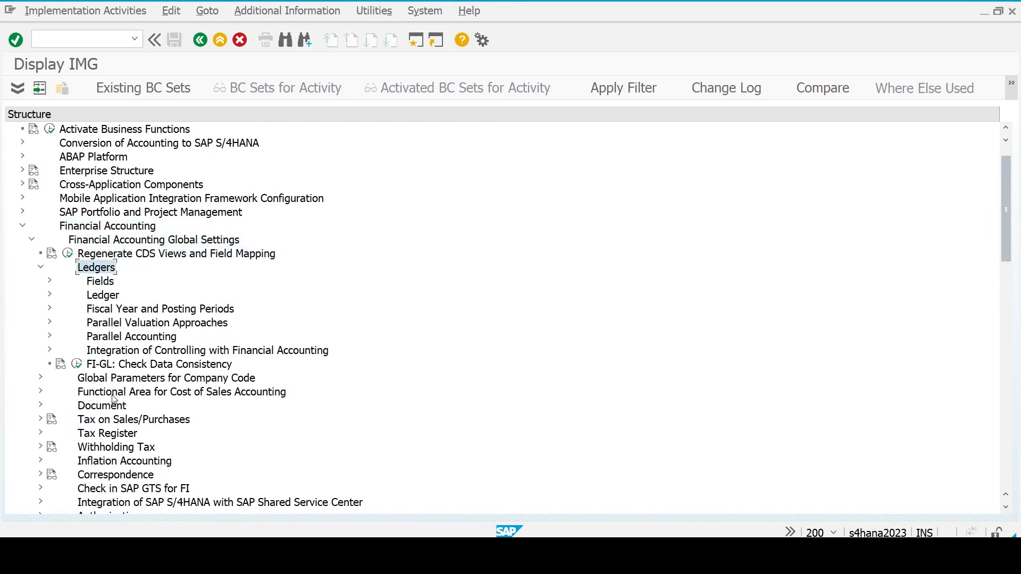
key(Down)
key(Down)
key(Down)
key(Down)
key(Down)
key(Right)
key(Down)
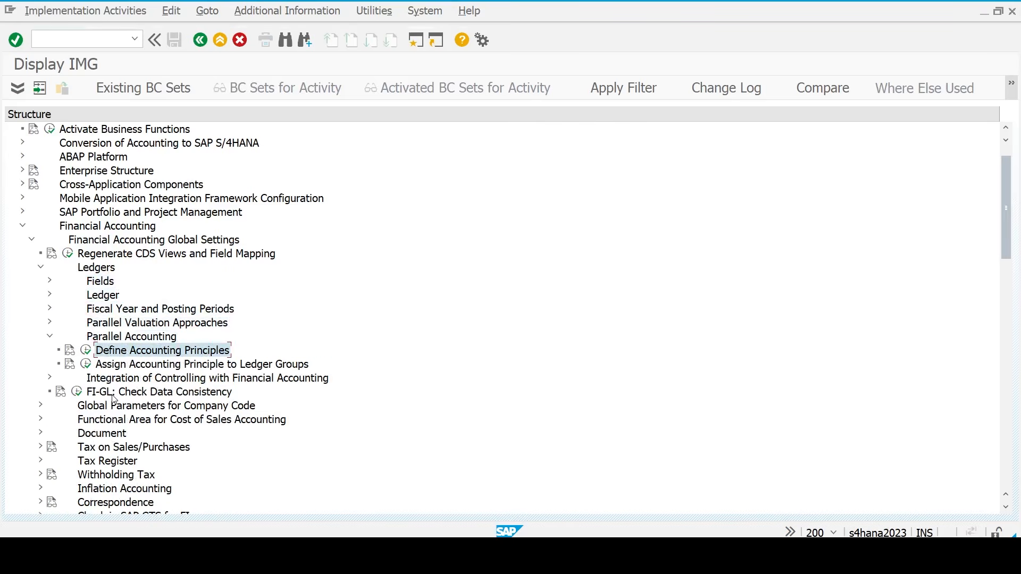
click(85, 350)
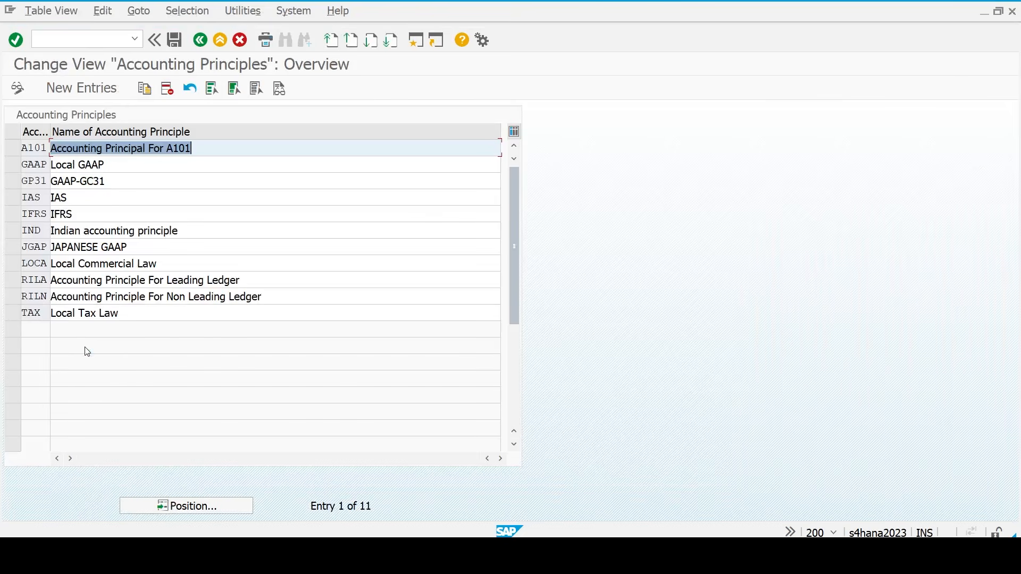
- Add accounting principle TM23 named 'Accounting Principle for leading ledger'
click(83, 88)
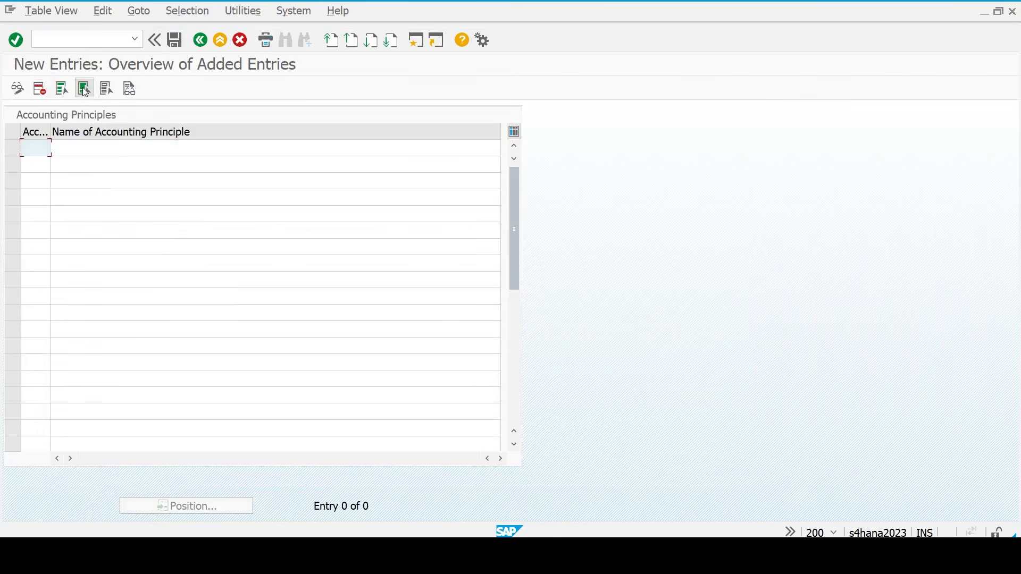
text(tm23)
key(Tab)
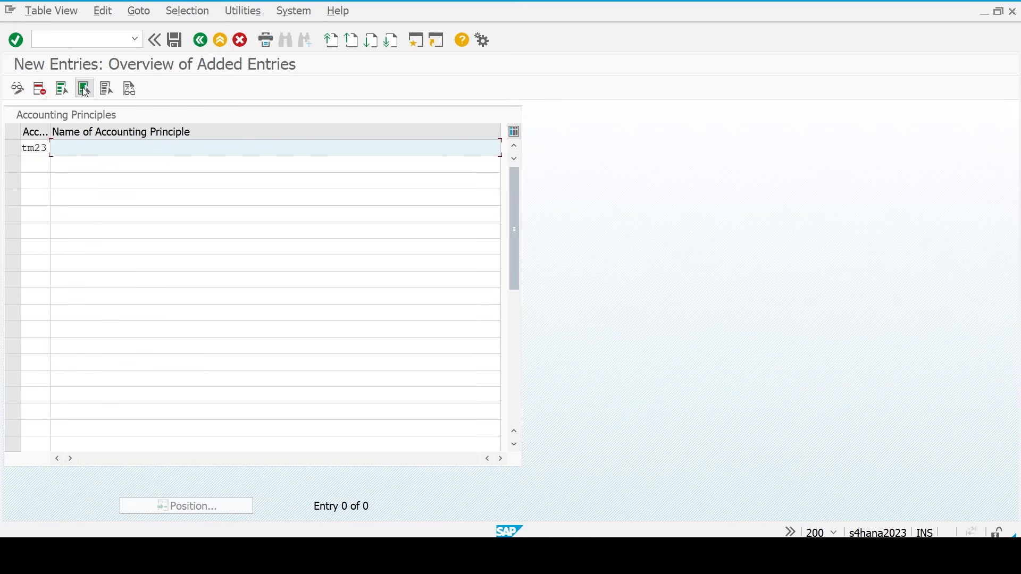
text(Accounting Principle)
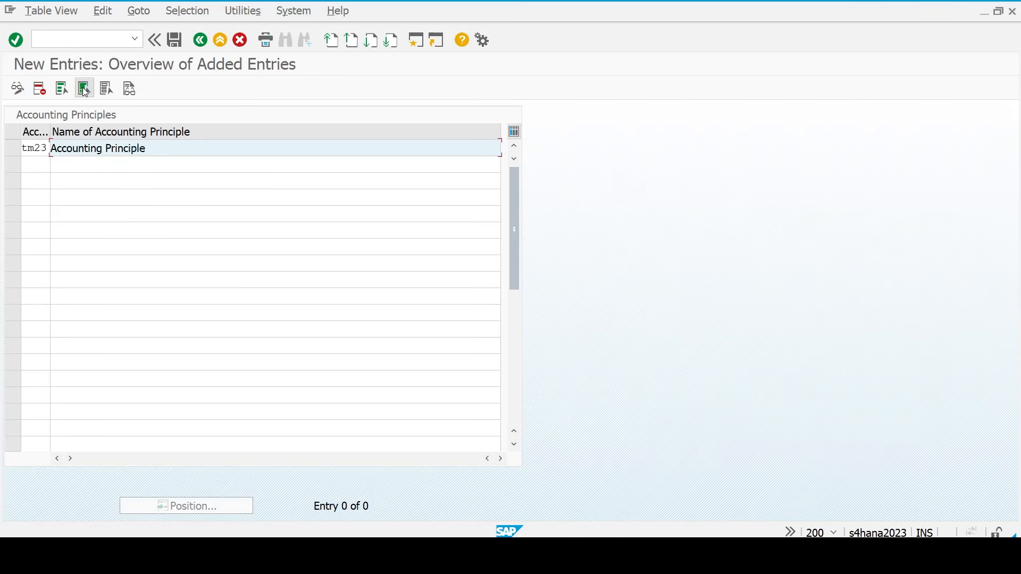
text( for leading ledger)
key(Return)
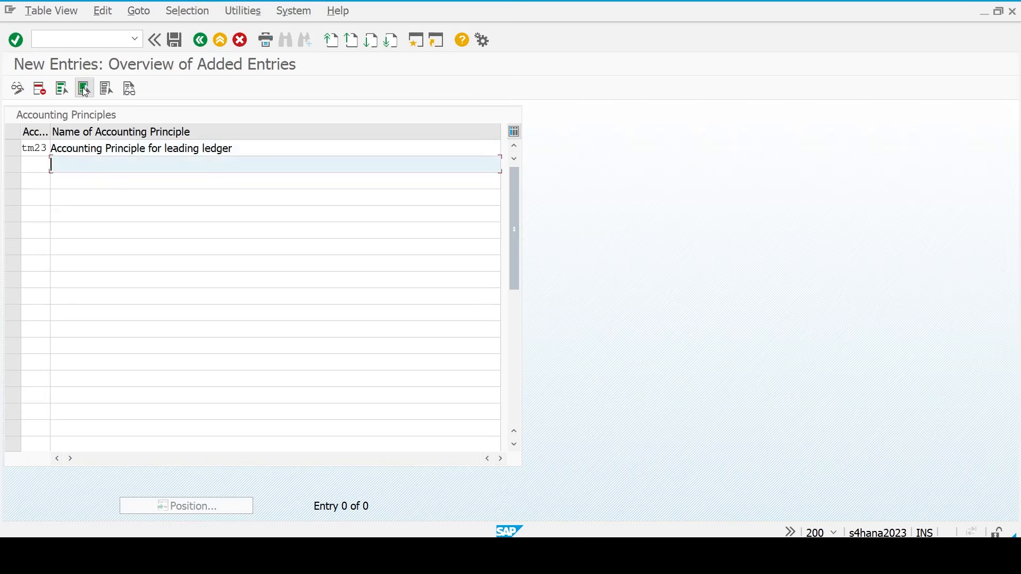
- Add accounting principle TMNL named 'Accounting Principle for non leading ledger' and confirm both entries
text(tmll)
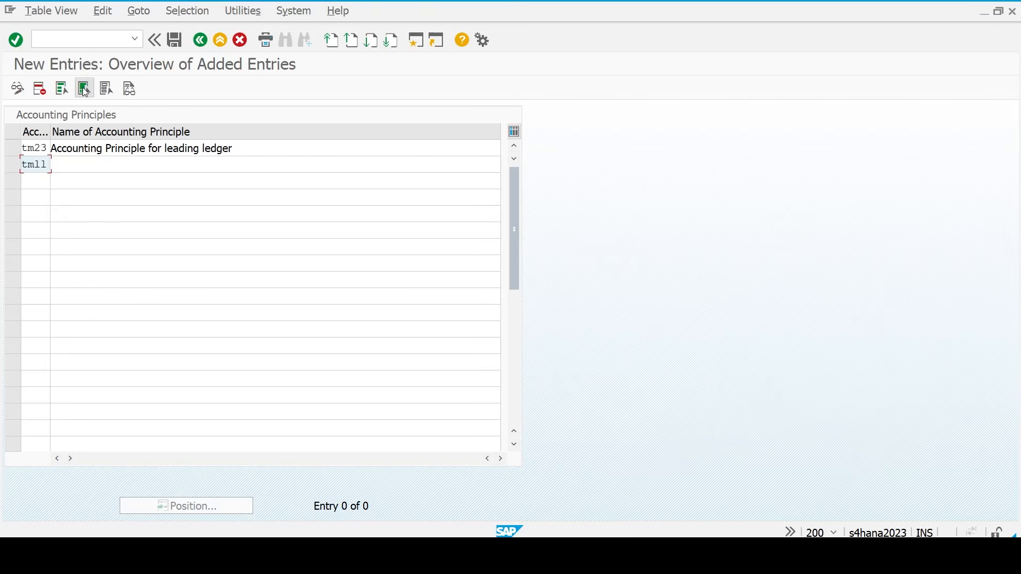
key(Tab)
text(Accounting Principle for leading ledger)
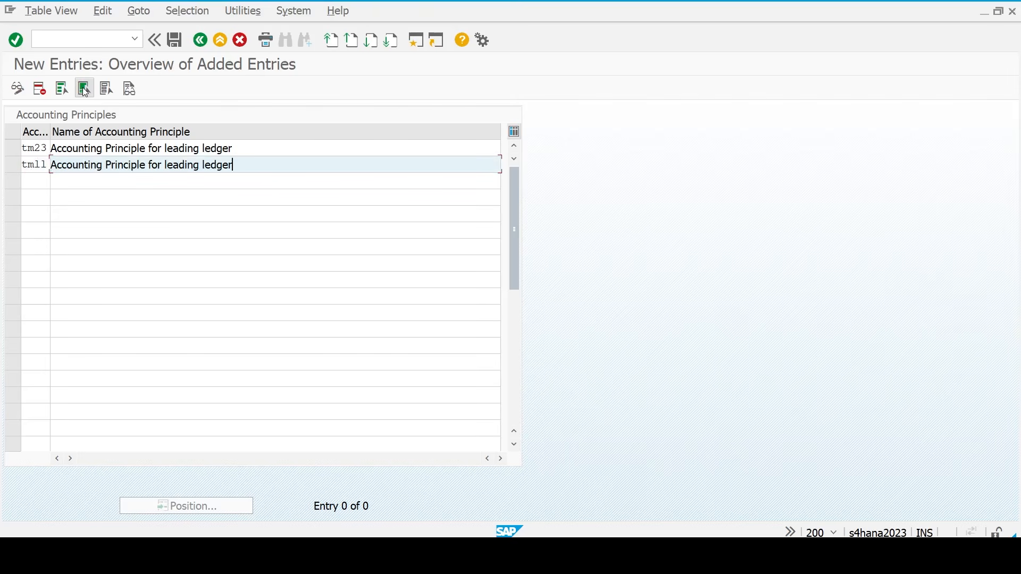
click(47, 162)
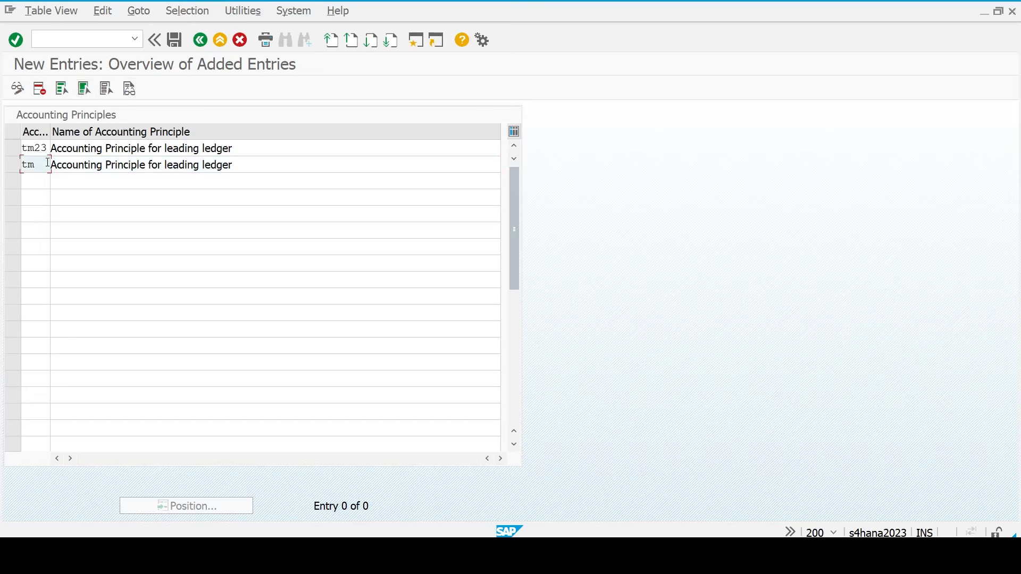
text(nl)
click(160, 172)
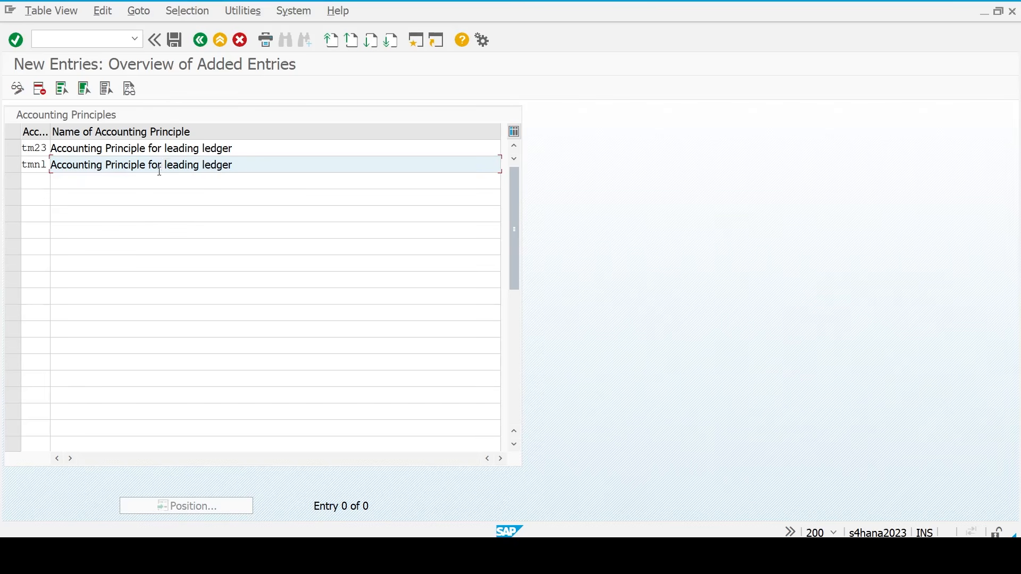
text(non)
key(Return)
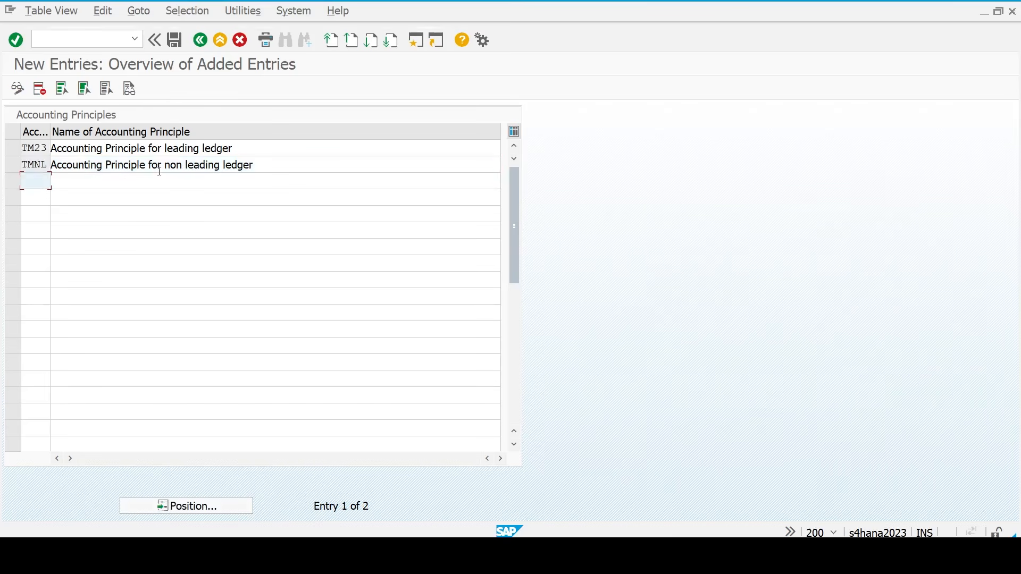
- Review the new TM23 and TMNL entries in the table
key(Up)
key(Down)
key(Up)
key(Up)
key(Down)
key(Down)
- Return to the IMG tree and mark Deactivate document splitting as the next checklist step
key(F3)
key(F3)
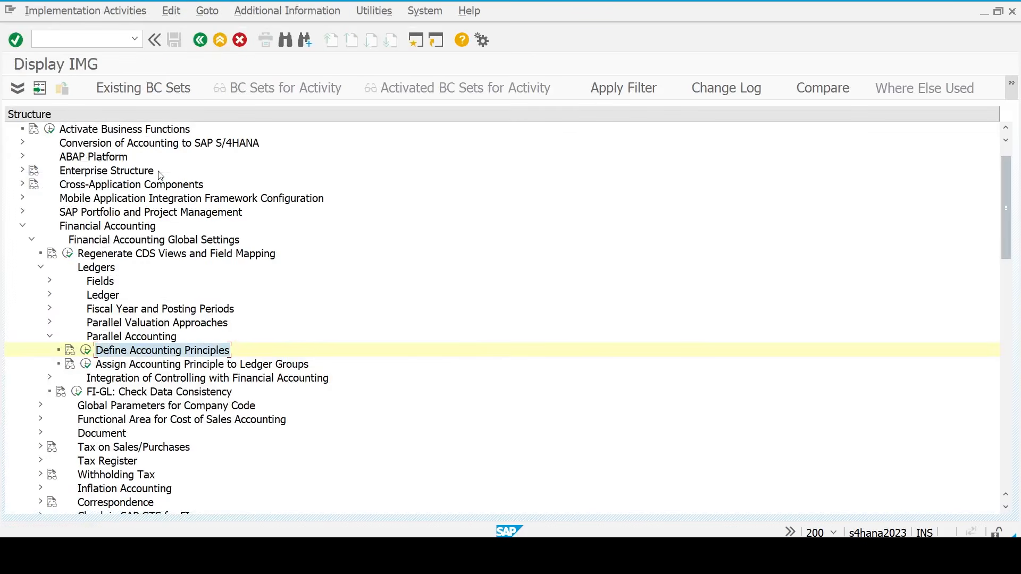
key(alt+Tab)
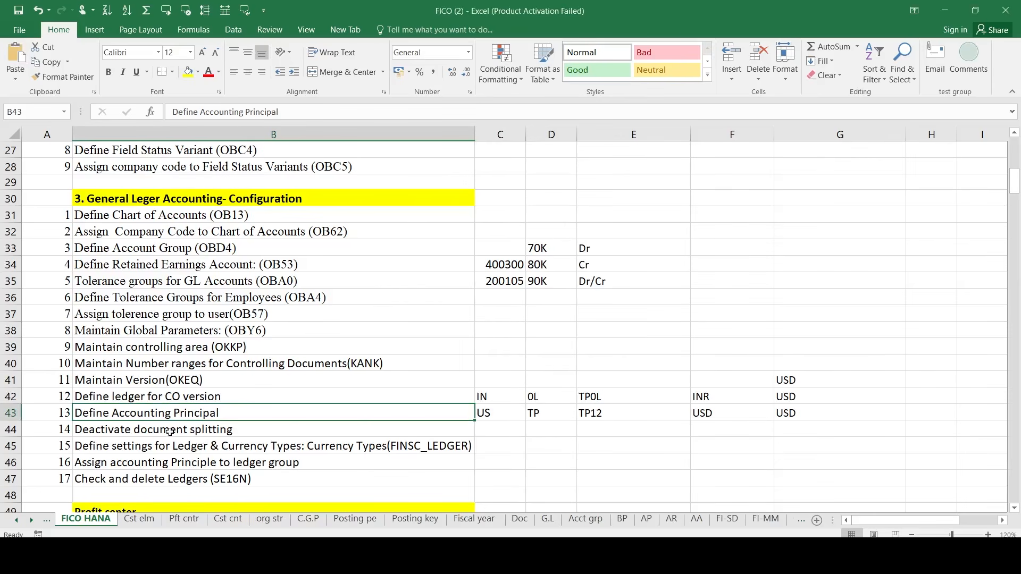
click(170, 432)
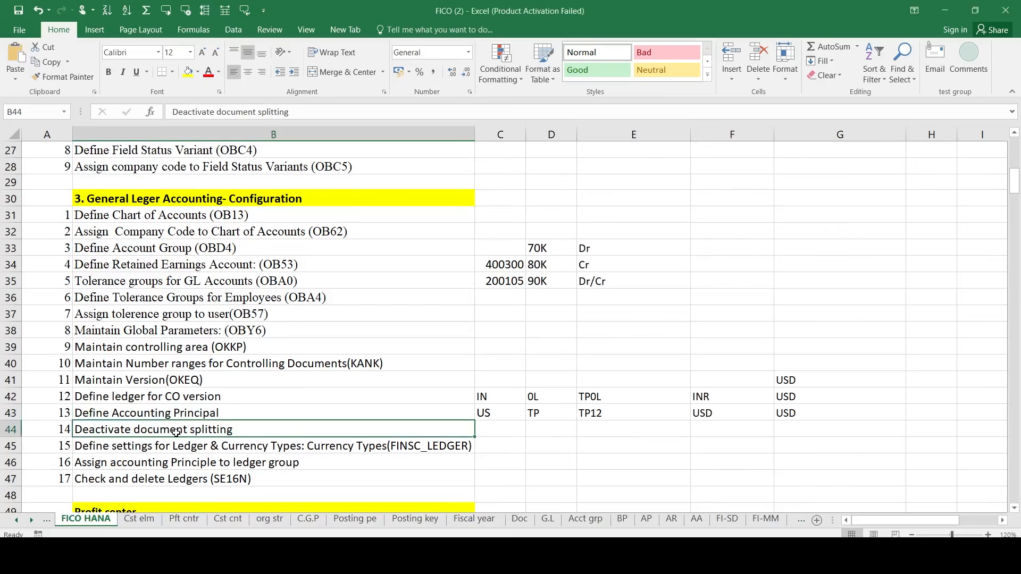
key(alt+Tab)
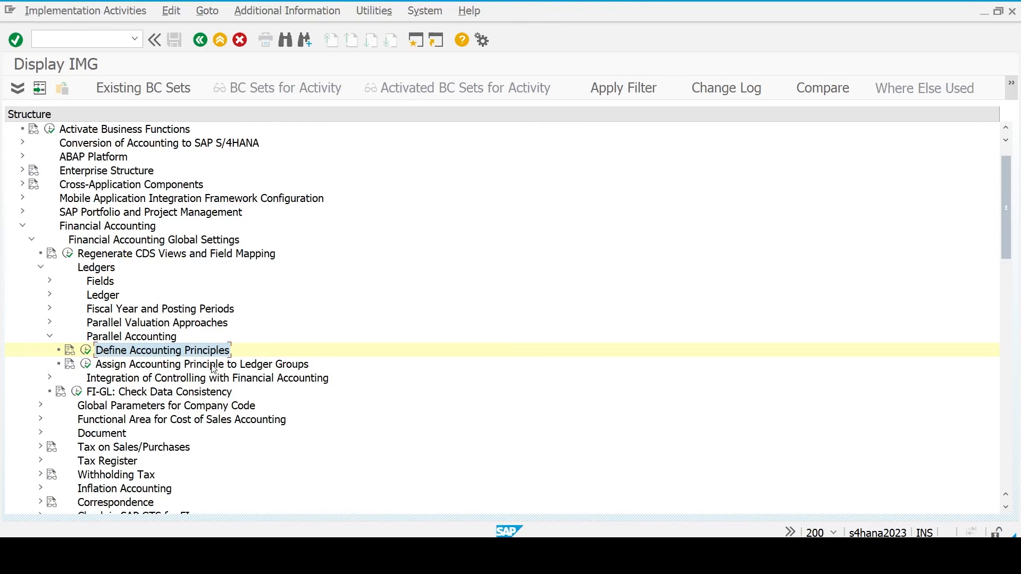
- Navigate to General Ledger Accounting > Business Transactions > Document Splitting and run Activate Document Splitting
key(Left)
key(Left)
key(Left)
key(Left)
key(Left)
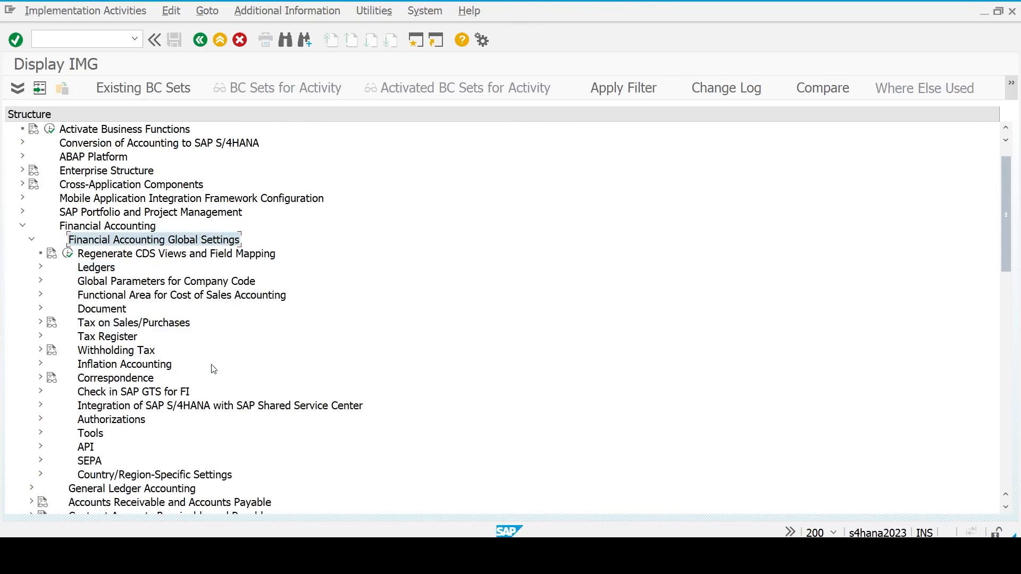
key(Left)
key(Left)
key(Left)
key(Left)
key(Down)
key(Down)
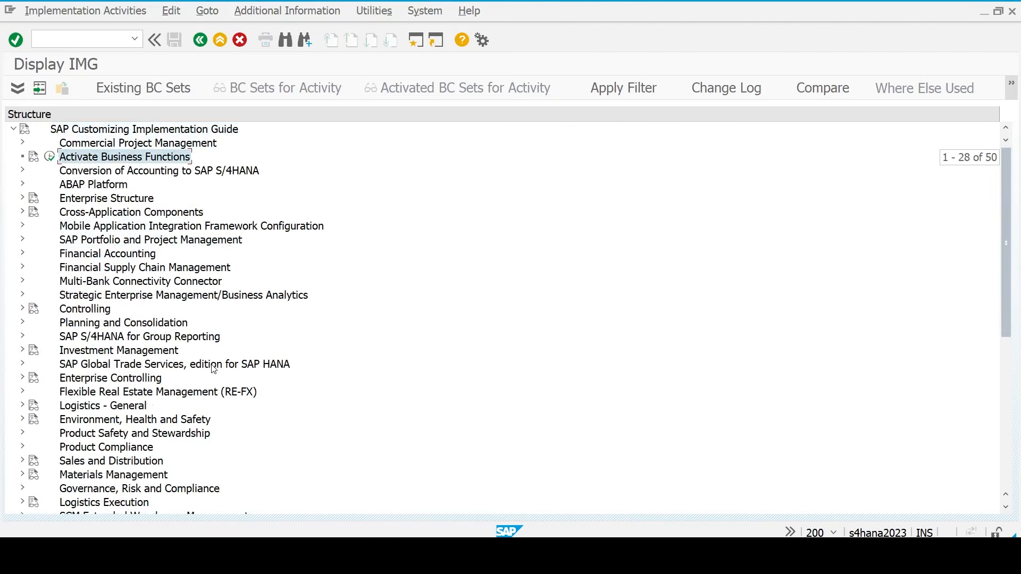
key(Down)
key(Down)
key(Down)
key(Down)
key(Down)
key(Down)
key(Down)
key(Down)
key(Up)
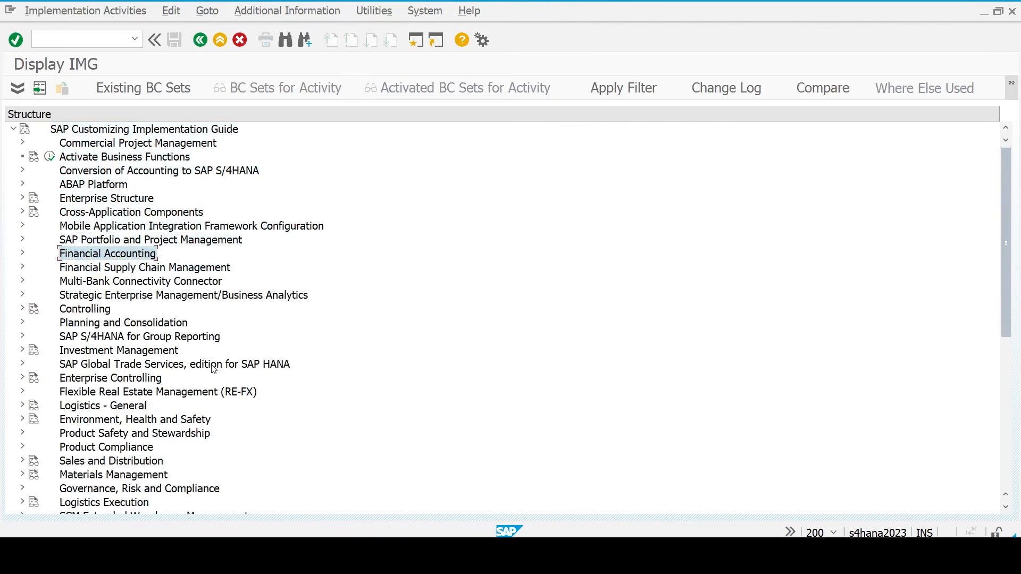
key(Right)
key(Down)
key(Down)
key(Right)
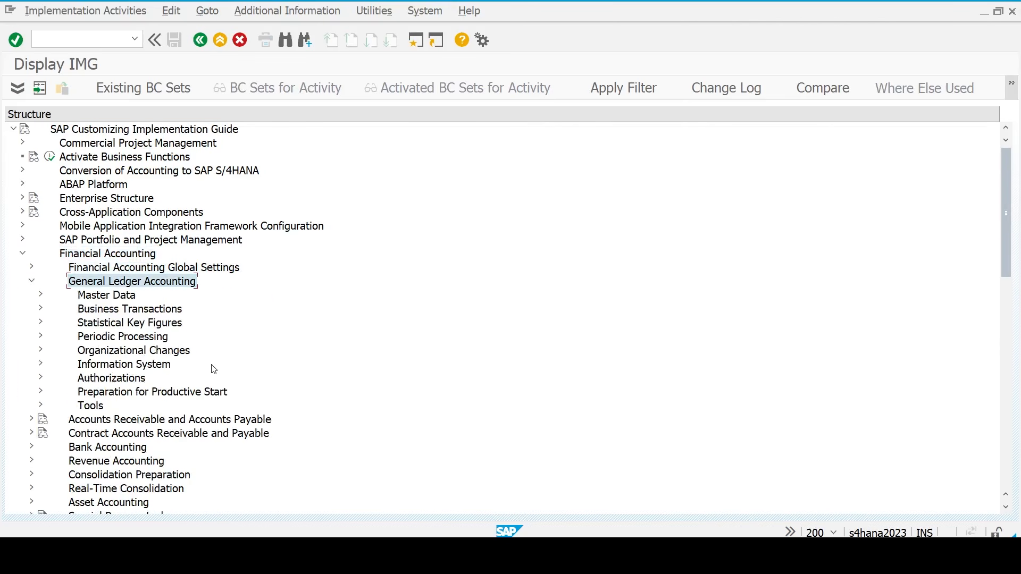
key(Down)
key(Down)
key(Down)
key(Down)
key(Down)
key(Left)
key(Left)
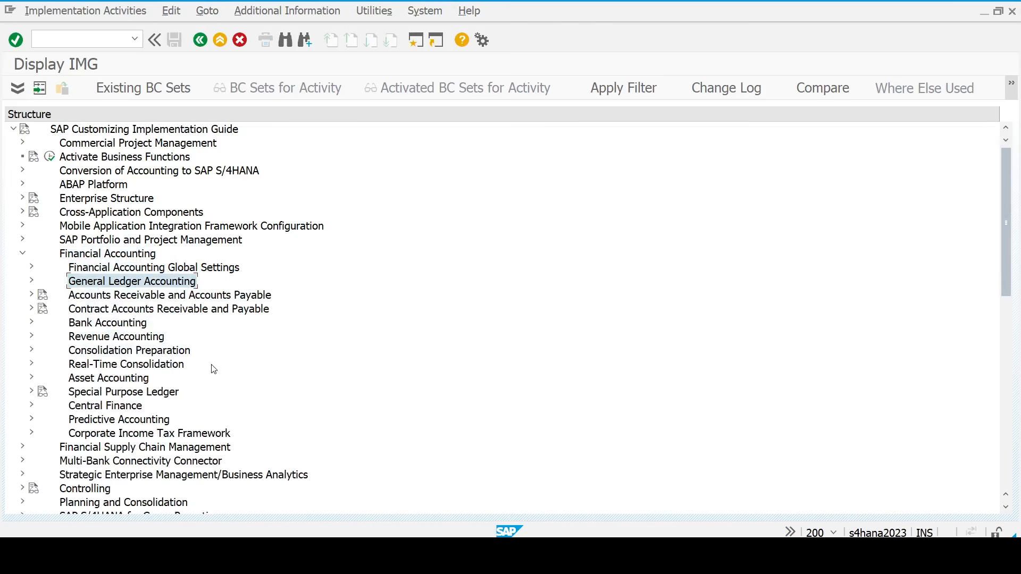
key(Down)
key(Up)
key(Right)
key(Down)
key(Down)
key(Right)
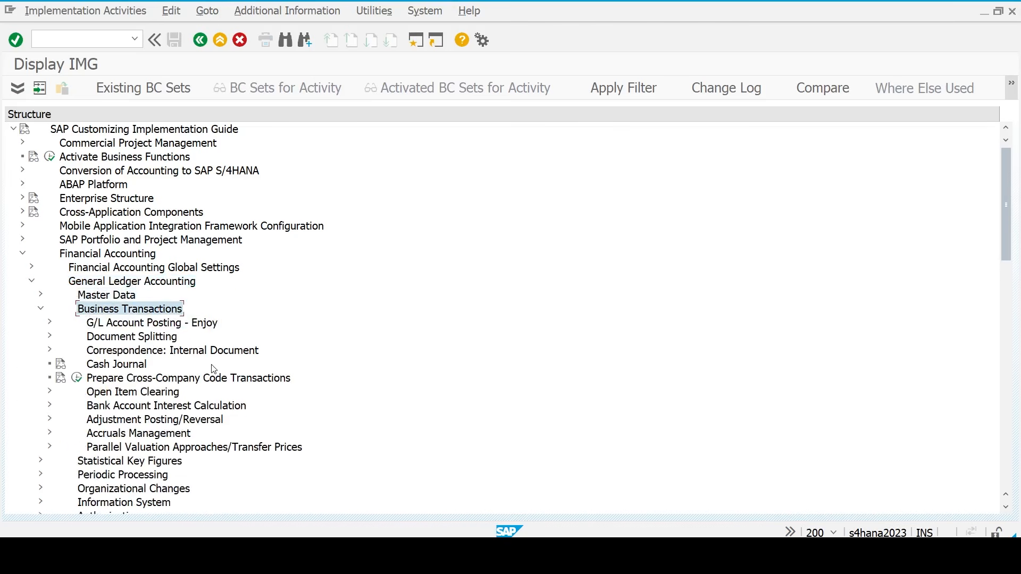
key(Down)
key(Down)
key(Down)
key(Up)
key(Right)
key(Down)
key(Down)
key(Down)
key(Down)
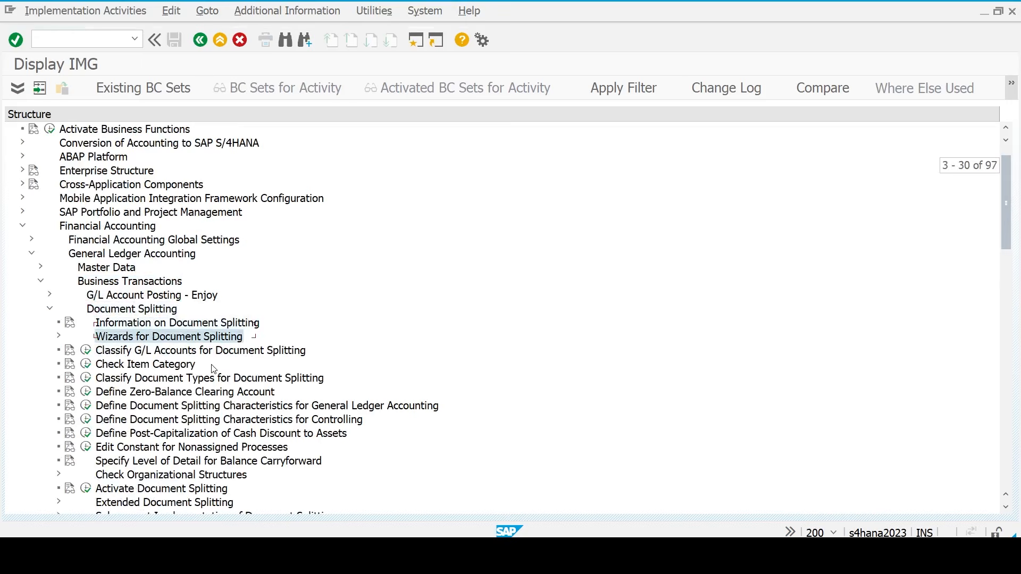
click(85, 489)
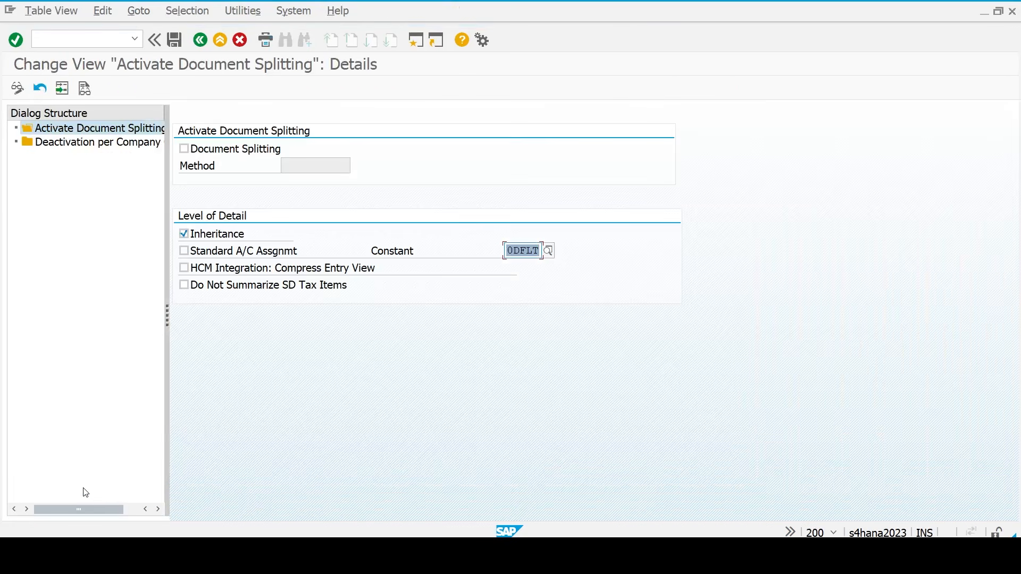
- In Deactivation per Company Code, position to TM entries, set TM23 inactive, and save on exit
double_click(92, 144)
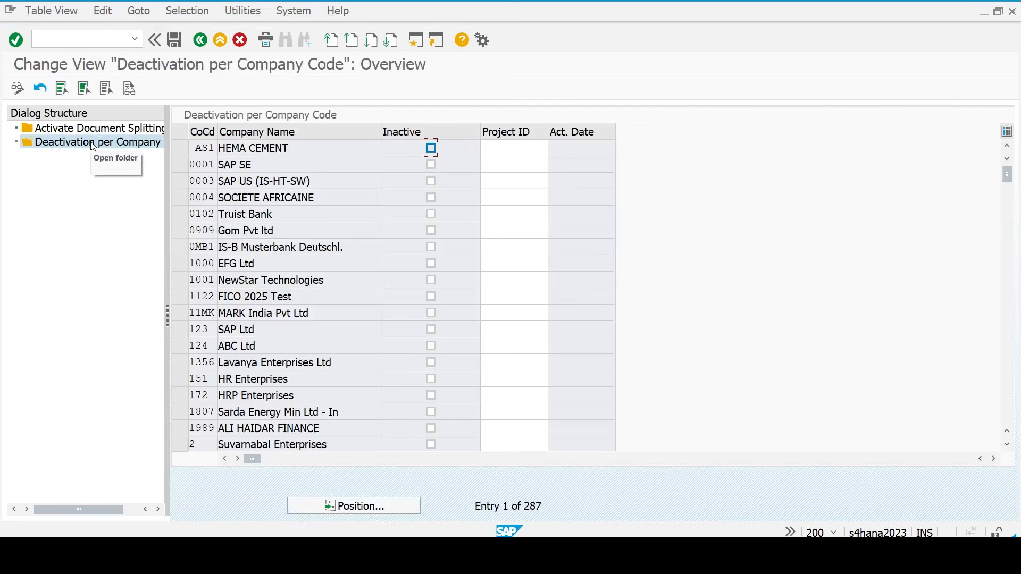
click(379, 507)
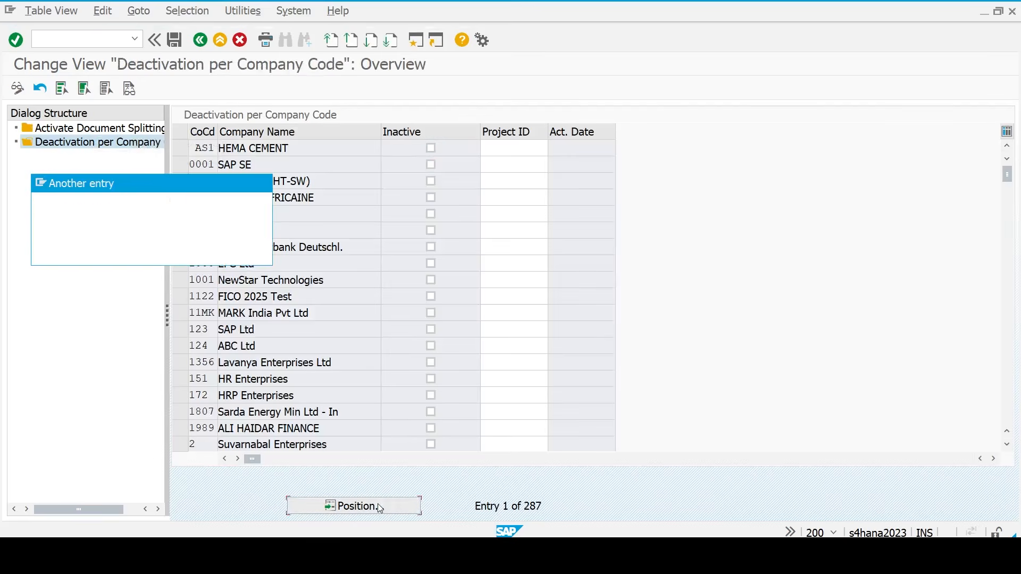
text(tm)
key(Return)
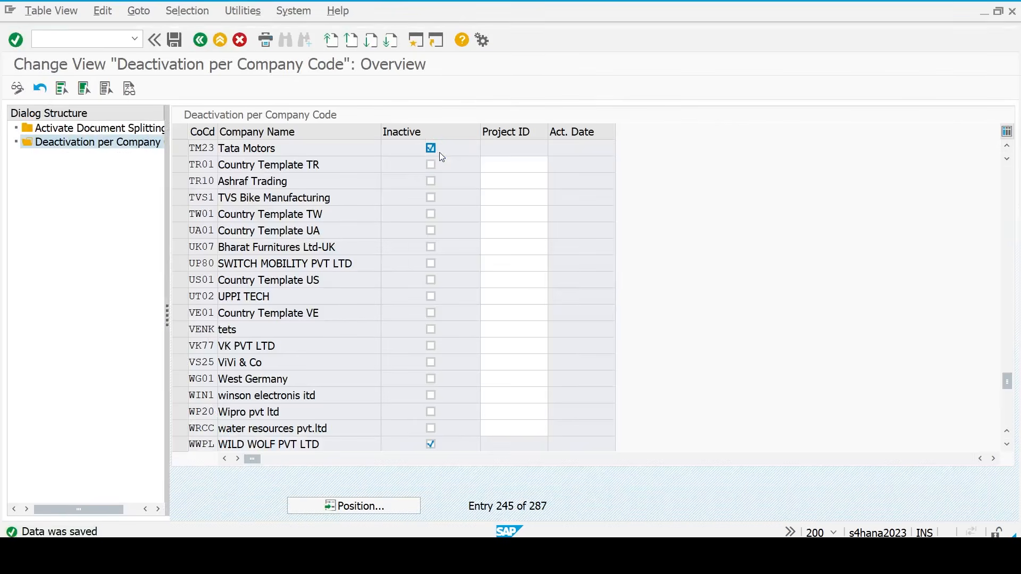
key(F3)
key(F3)
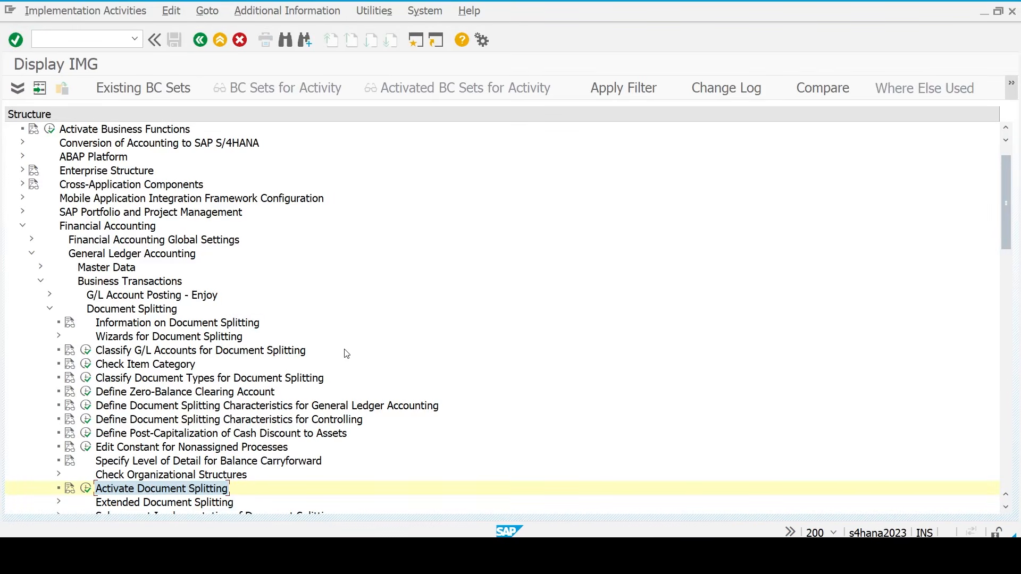
- Navigate to Global Settings > Ledgers > Ledger and run Define Settings for Ledgers and Currency Types
key(Left)
key(Left)
key(Left)
key(Left)
key(Left)
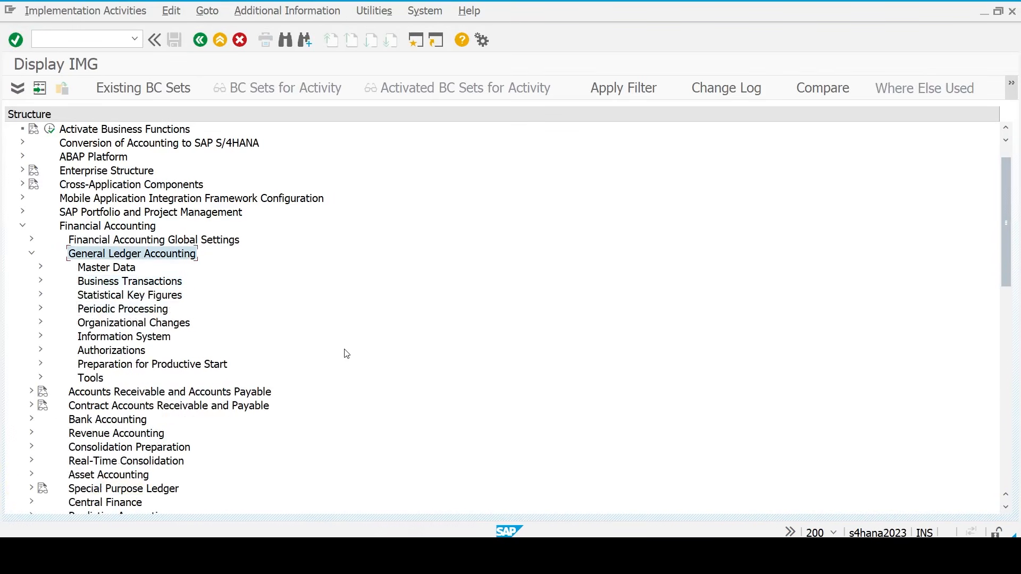
key(Left)
key(Up)
key(Right)
key(Down)
key(Down)
key(Right)
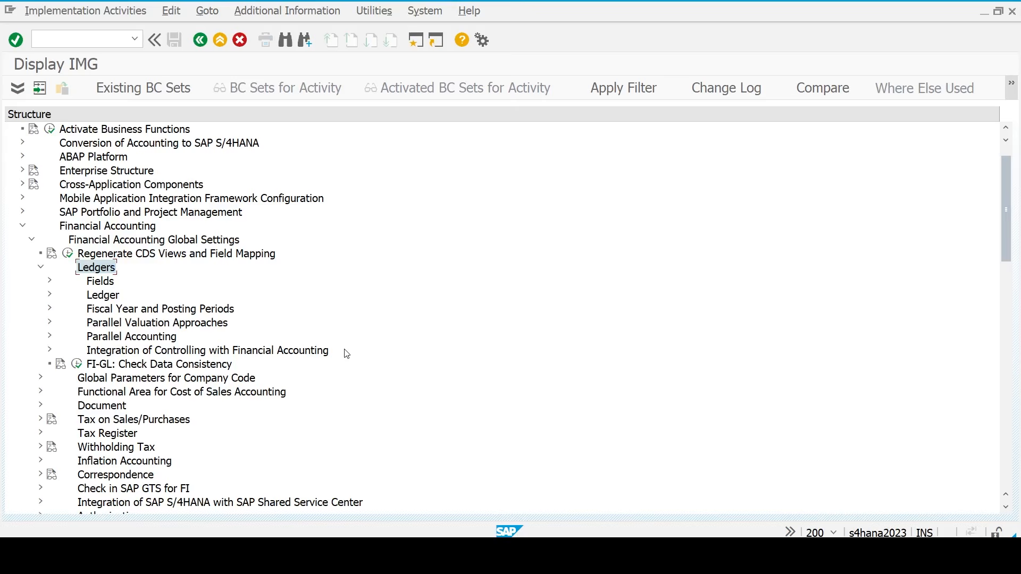
key(Down)
key(Down)
key(Right)
key(Down)
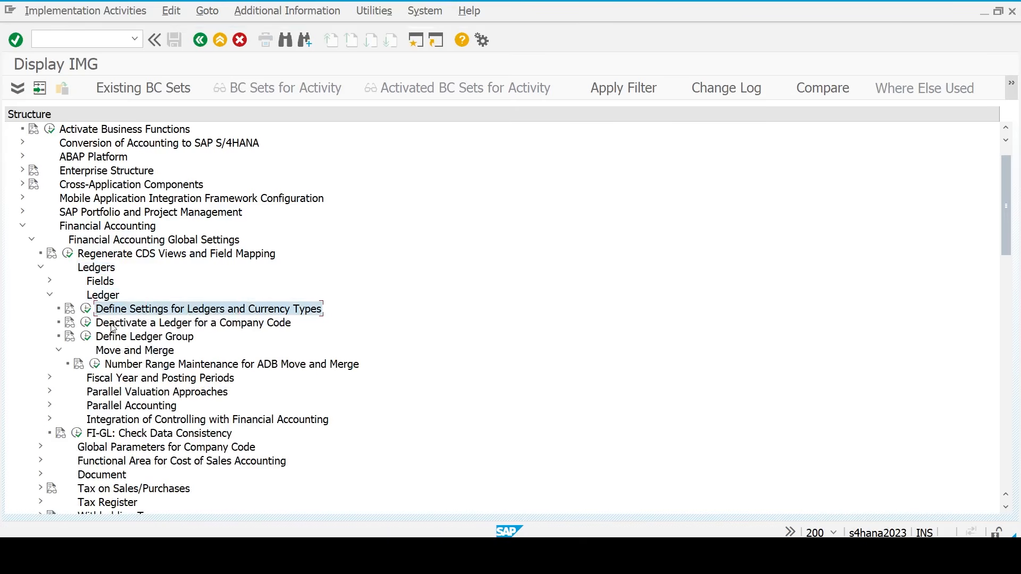
click(86, 310)
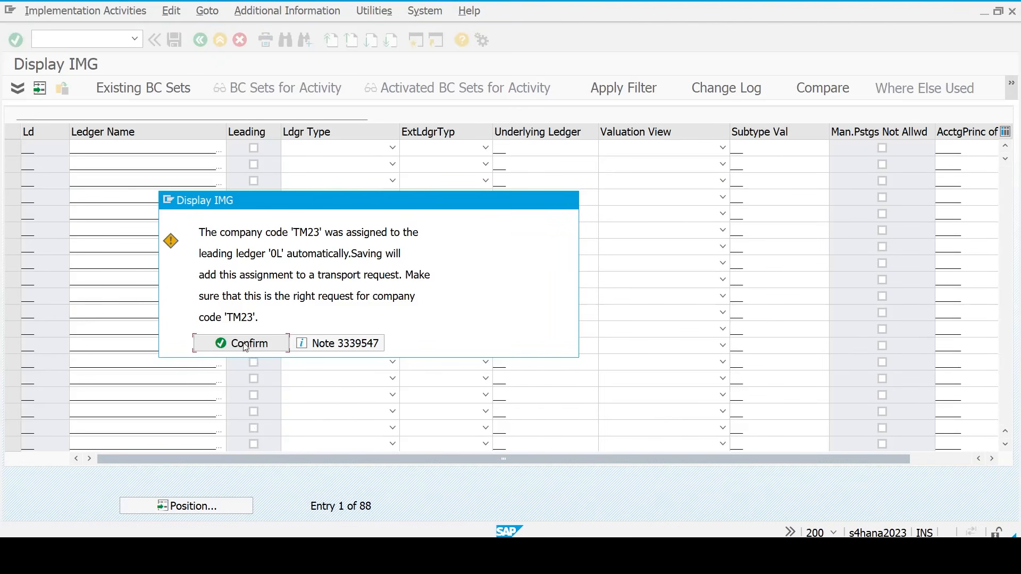
- Confirm the prompt, dismiss the consistency check messages, and select leading ledger 0L
click(246, 344)
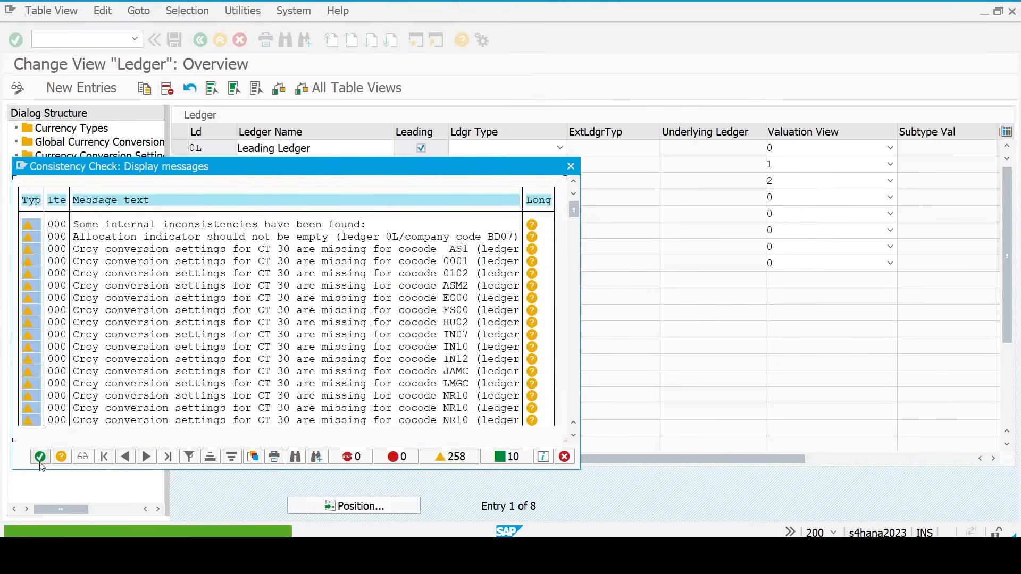
click(39, 457)
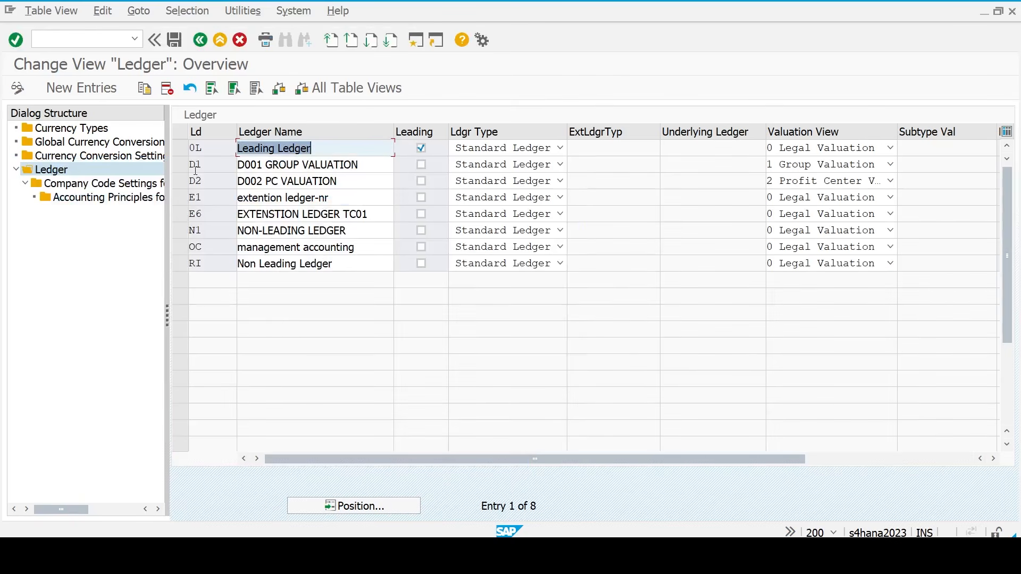
click(203, 149)
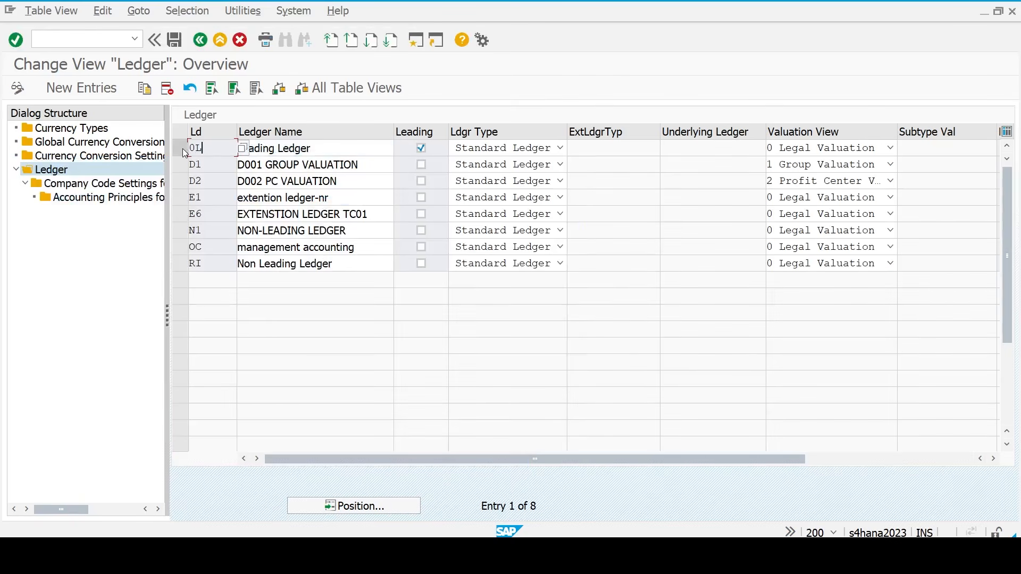
click(181, 148)
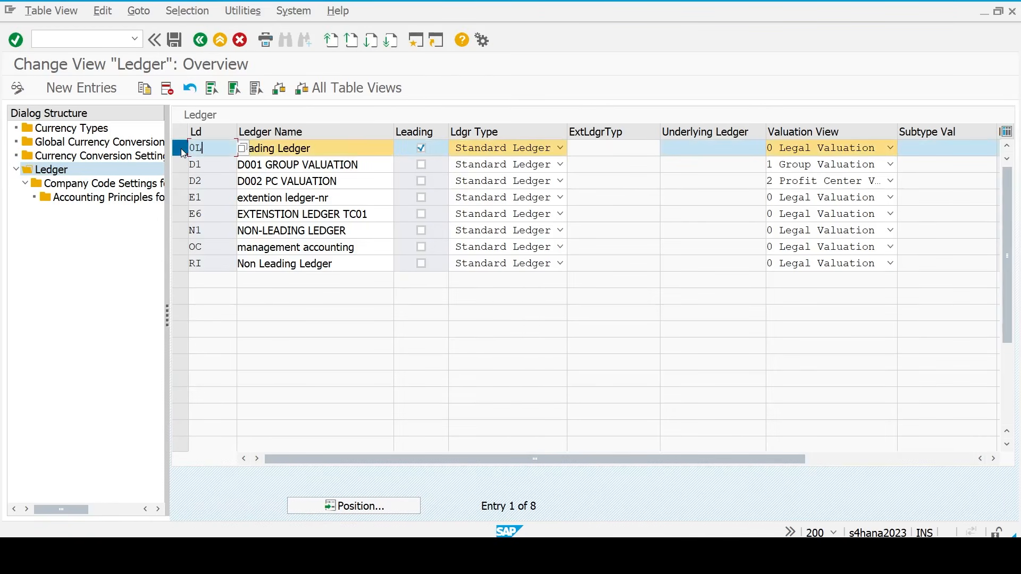
- Open Currency Conversion Settings for Company Codes and start a new entry for company code TM23
click(95, 161)
double_click(94, 155)
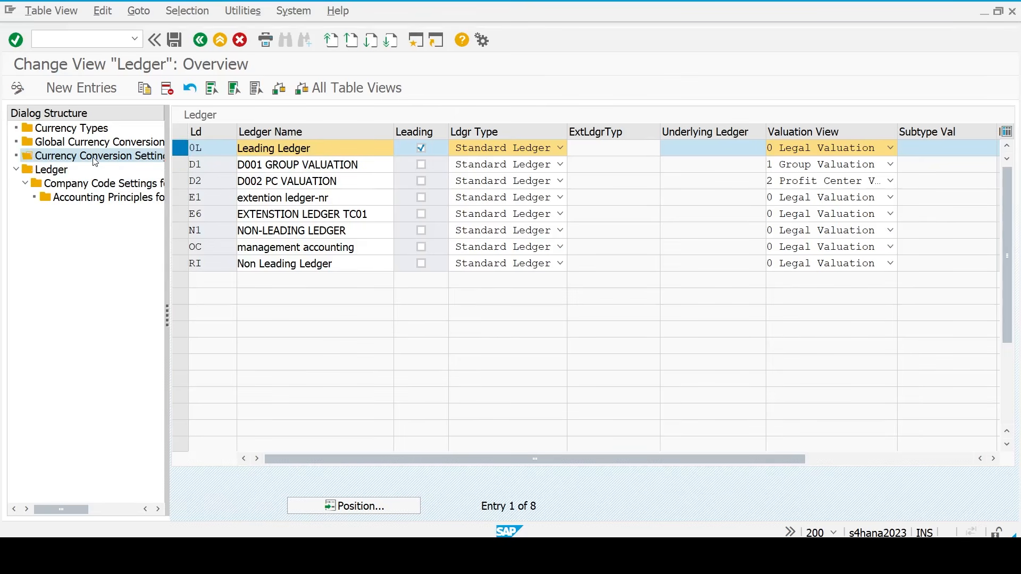
key(Return)
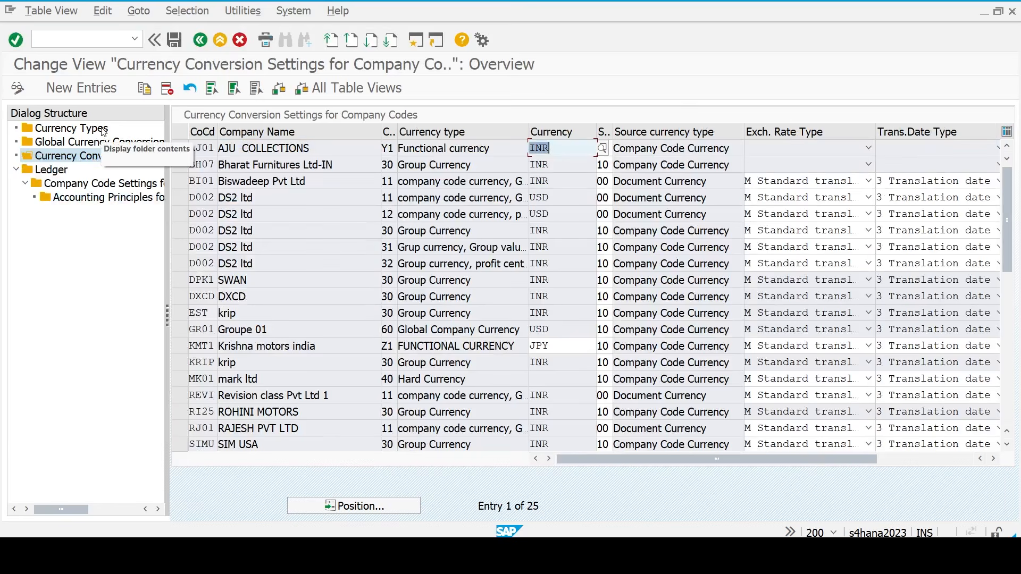
click(71, 88)
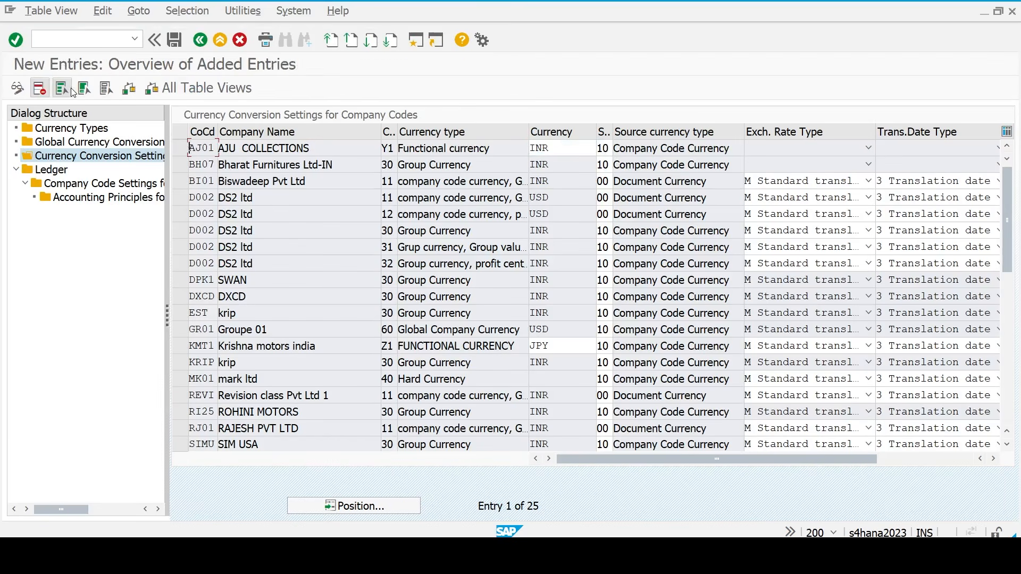
text(tm23)
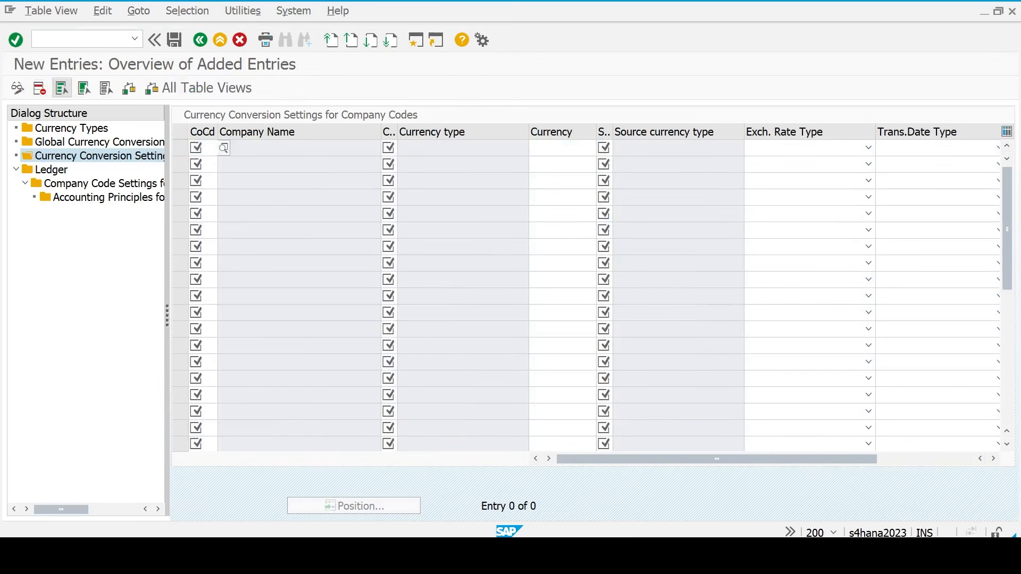
key(Down)
key(Return)
key(Tab)
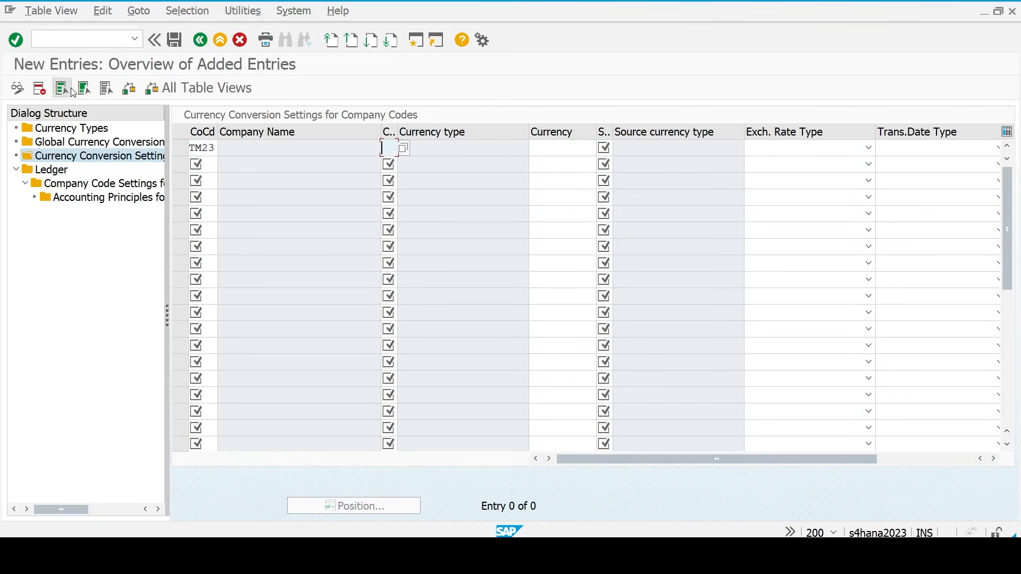
- Enter currency type 30 with currency USD for the TM23 row
text(30)
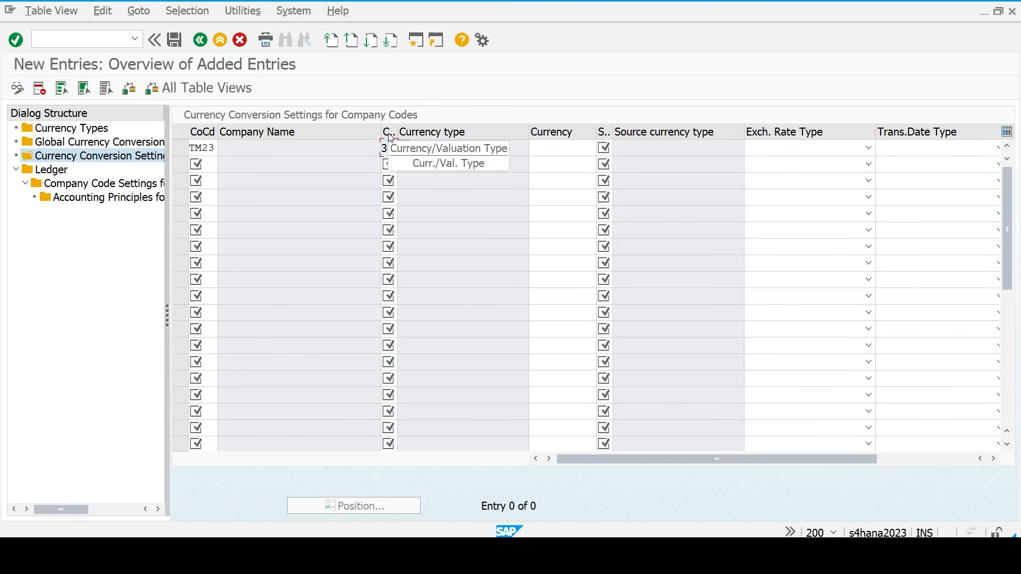
key(Tab)
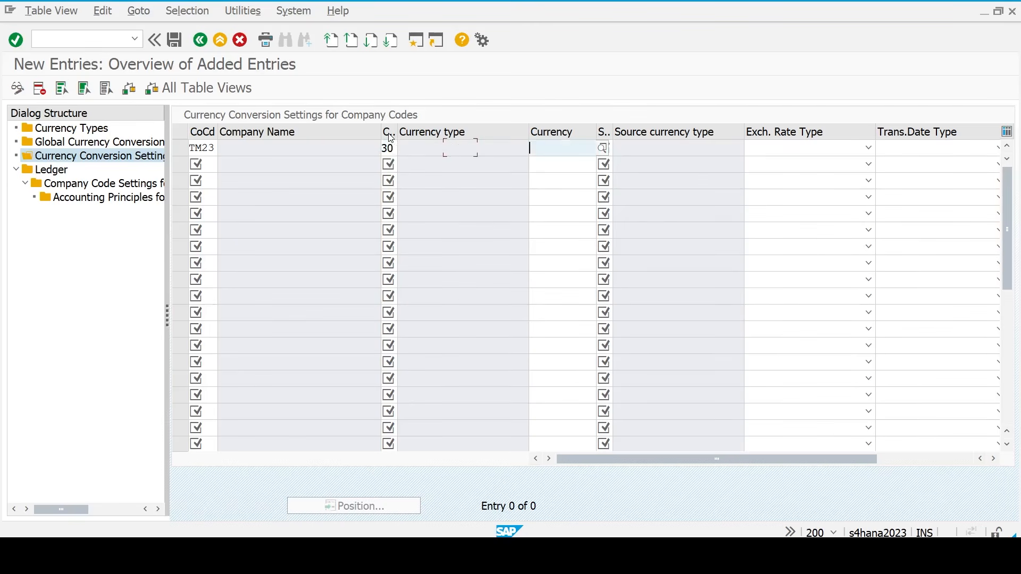
text(usd)
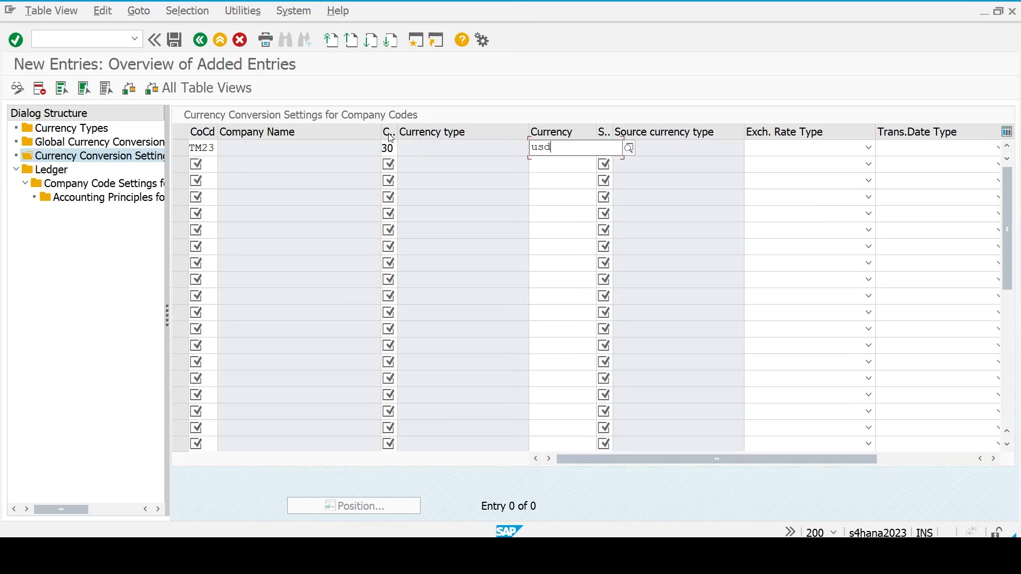
key(Down)
key(Return)
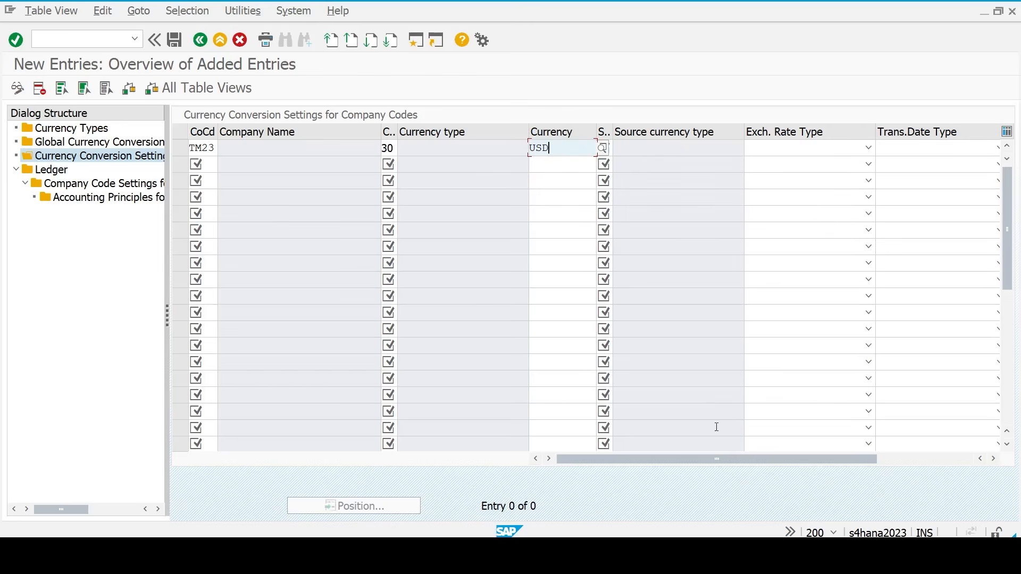
click(833, 533)
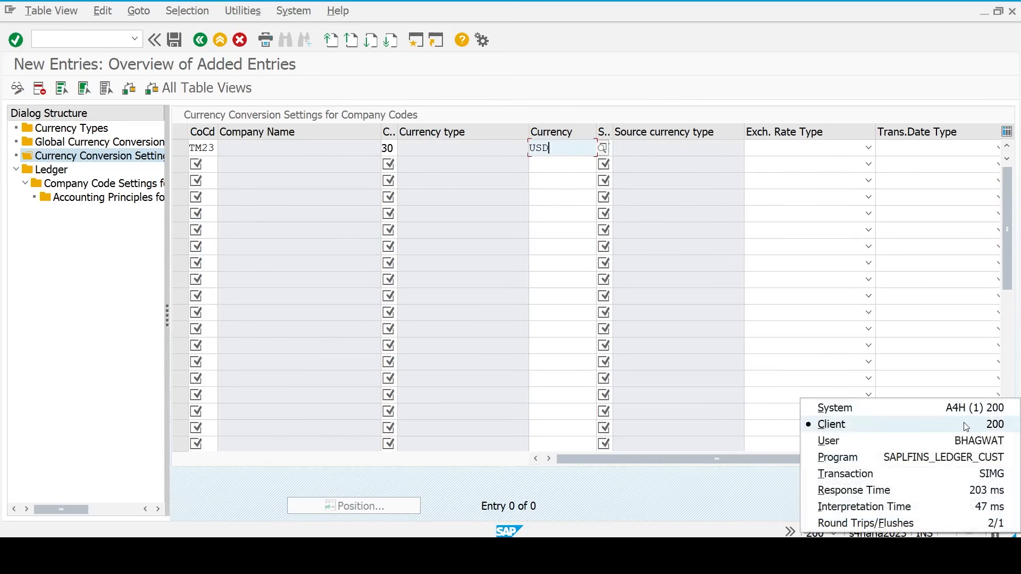
click(664, 213)
click(567, 149)
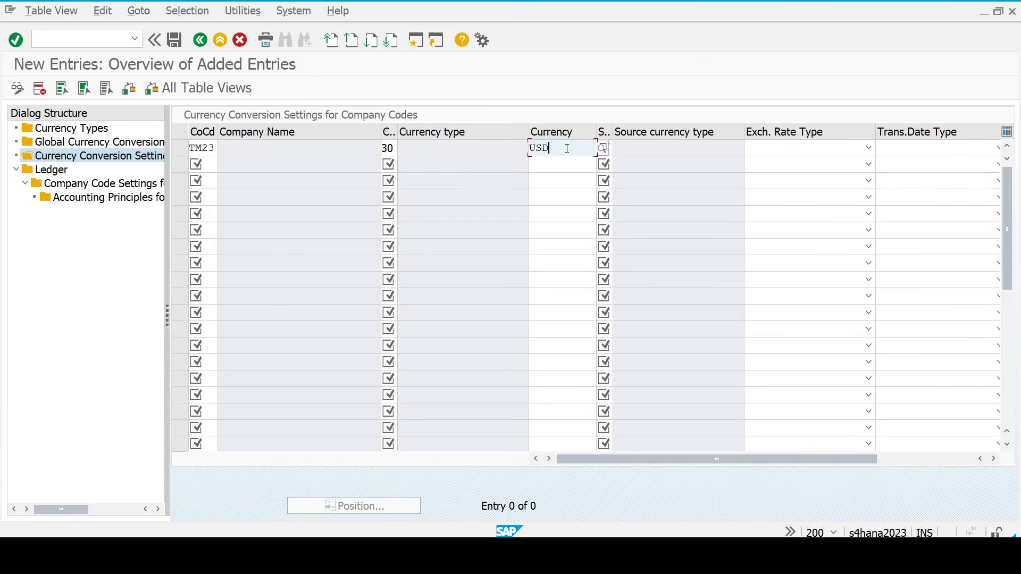
- Set source currency type 10, exchange rate type M and translation date type 3, then validate
key(Tab)
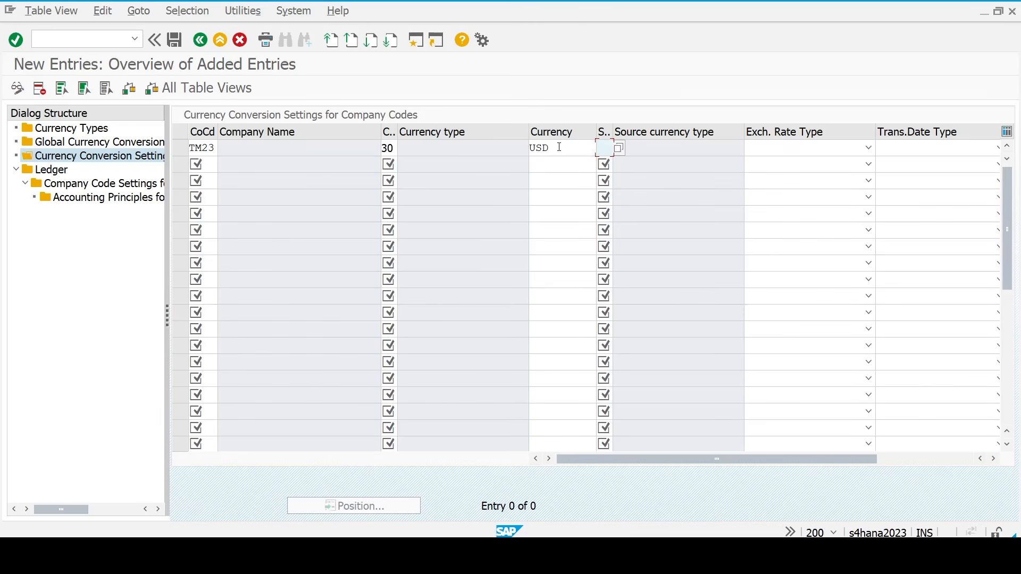
text(10)
key(Tab)
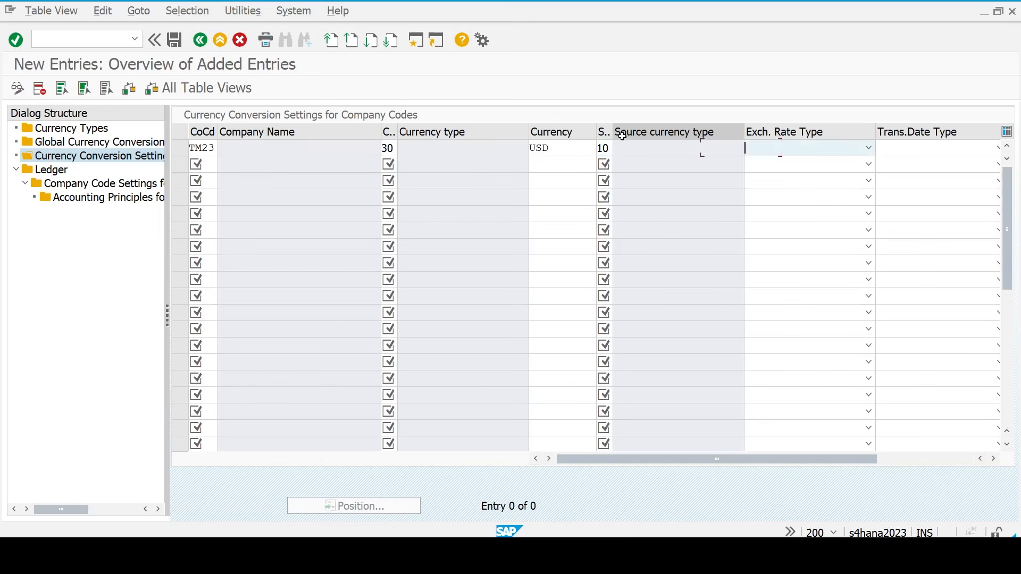
text(M Standard transl...)
key(Tab)
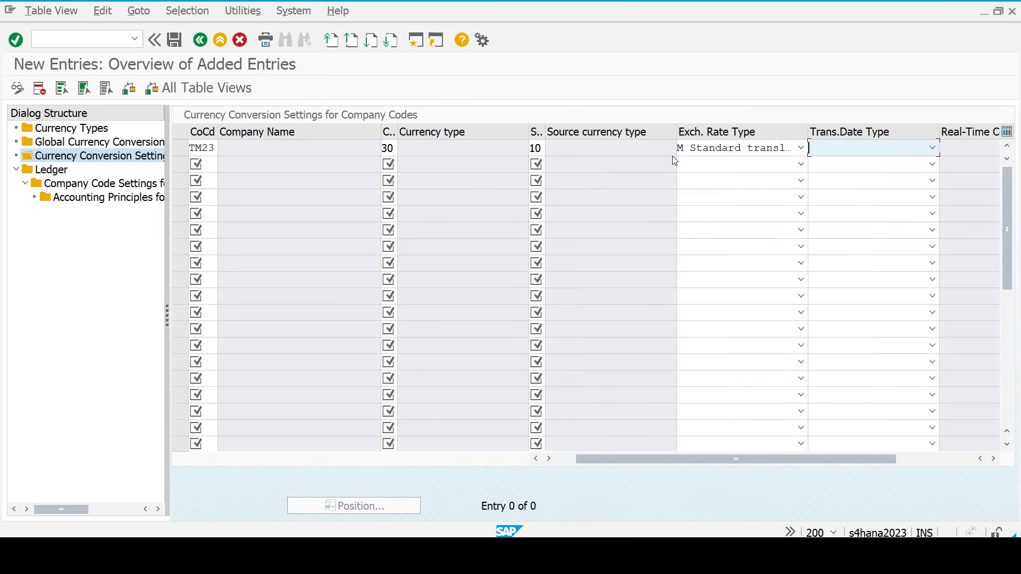
text(3 Translation date)
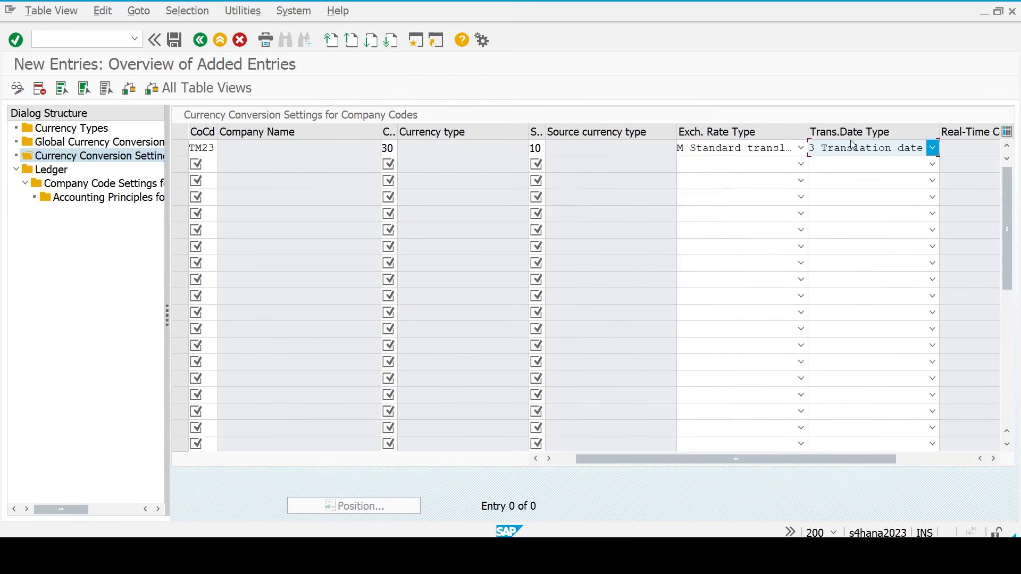
key(Tab)
key(Return)
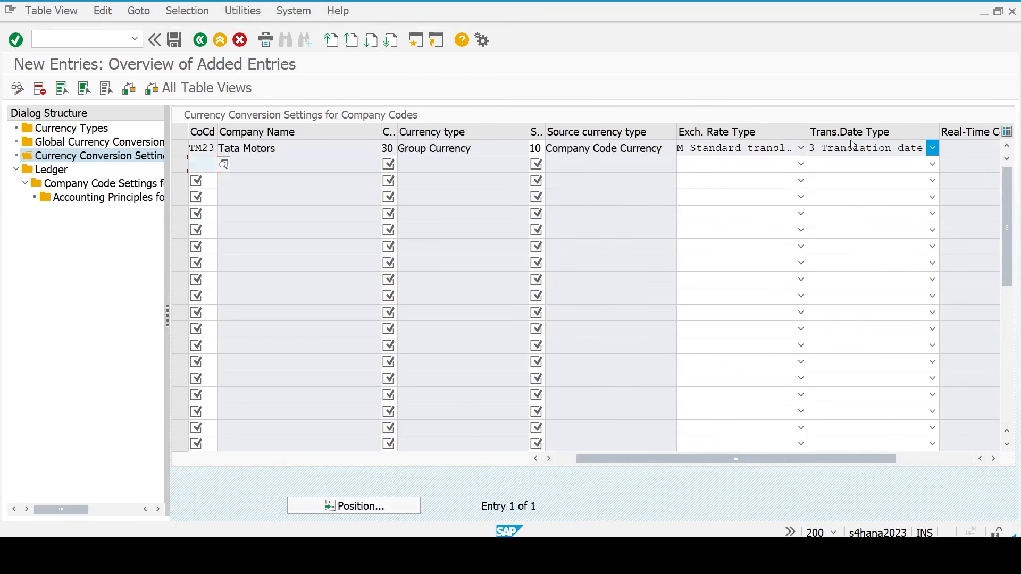
click(562, 460)
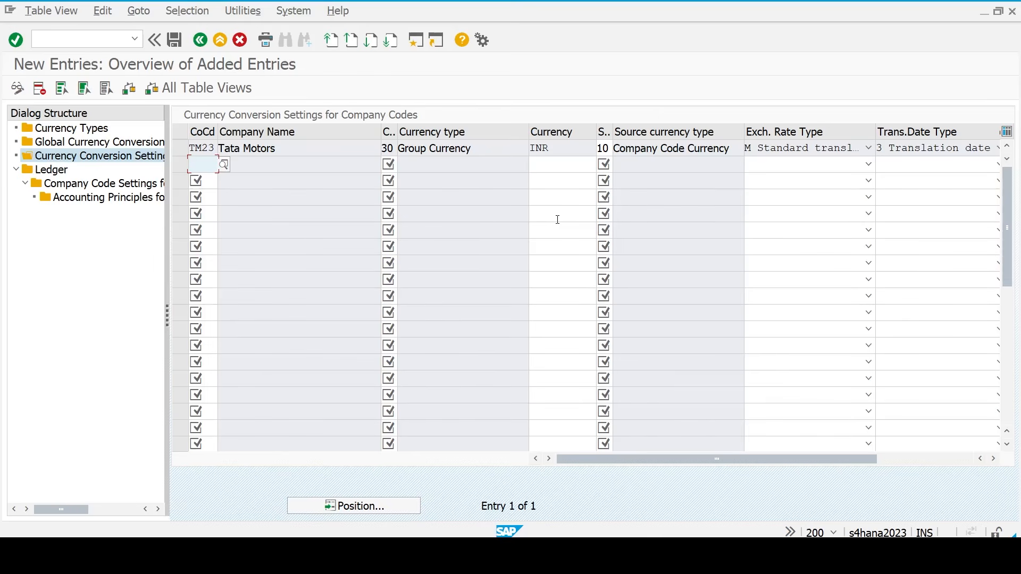
- Review and validate the TM23 conversion row for currency type 30 in INR with source type 10
click(558, 149)
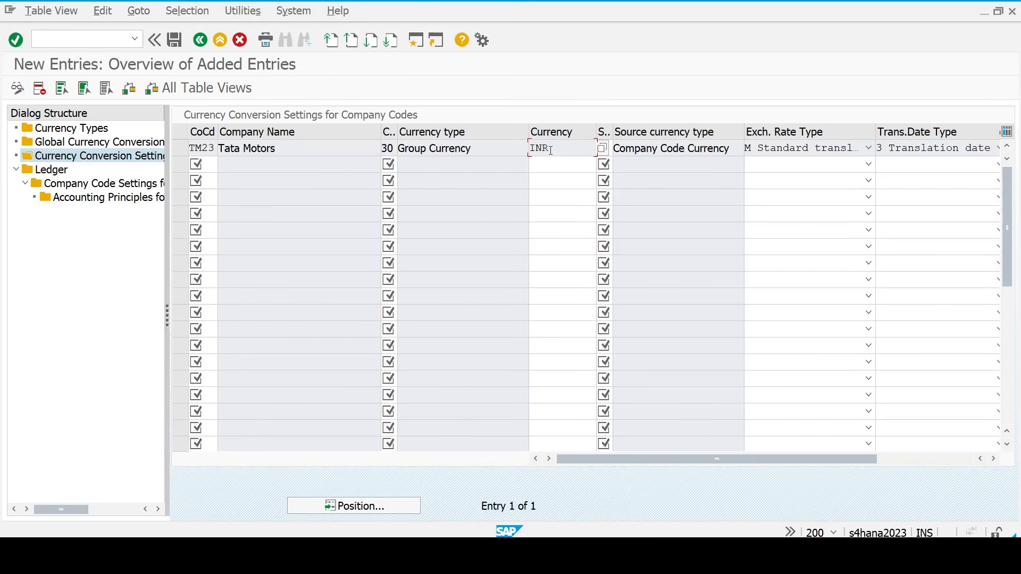
key(Tab)
key(Tab)
click(564, 143)
key(Tab)
key(Right)
click(558, 148)
key(Tab)
key(Right)
- Save the conversion entry to the customizing request and leave the added-entries screen
click(176, 40)
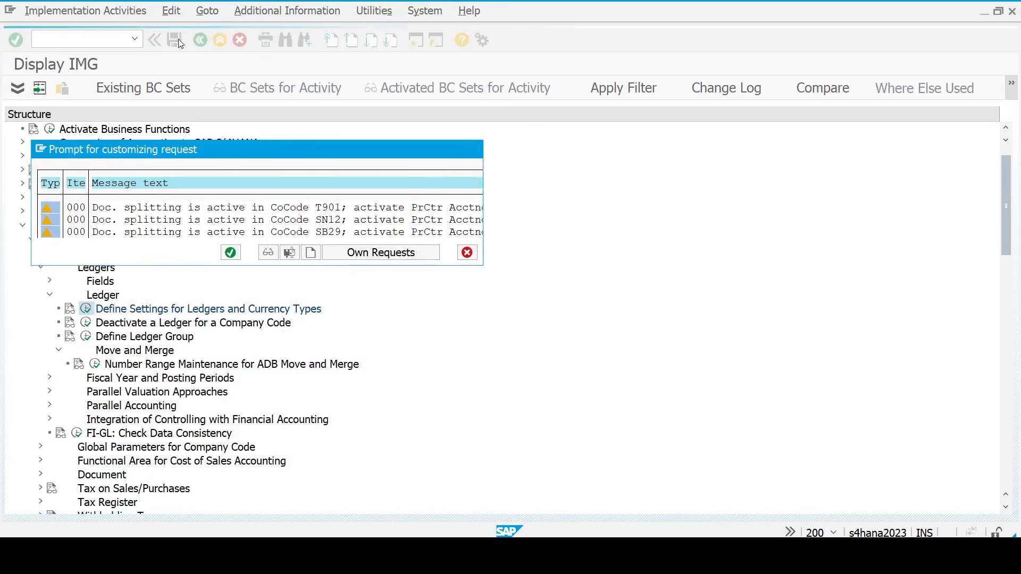
click(232, 252)
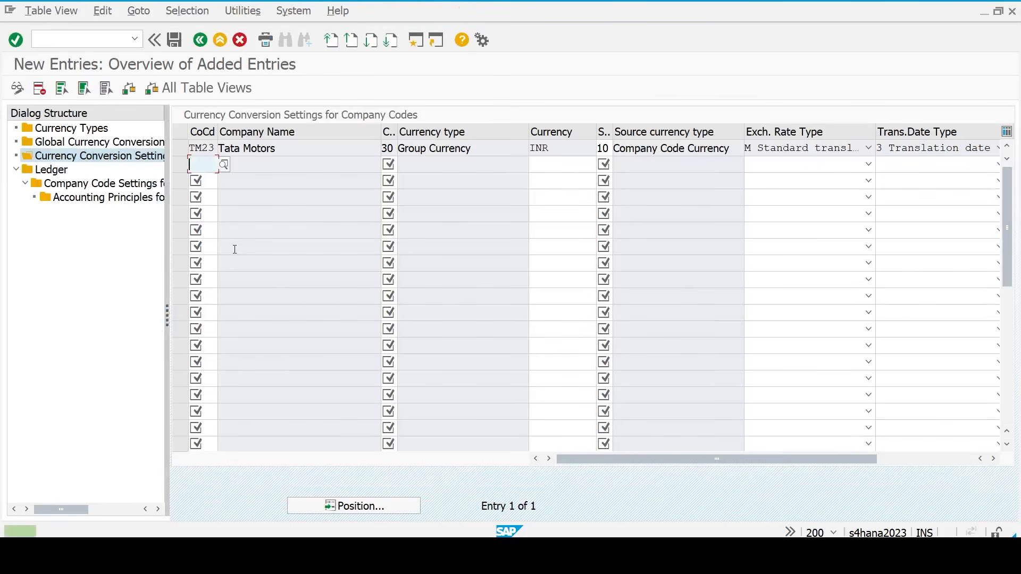
click(201, 45)
- Return to the ledger overview and open Company Code Settings for leading ledger 0L
click(201, 47)
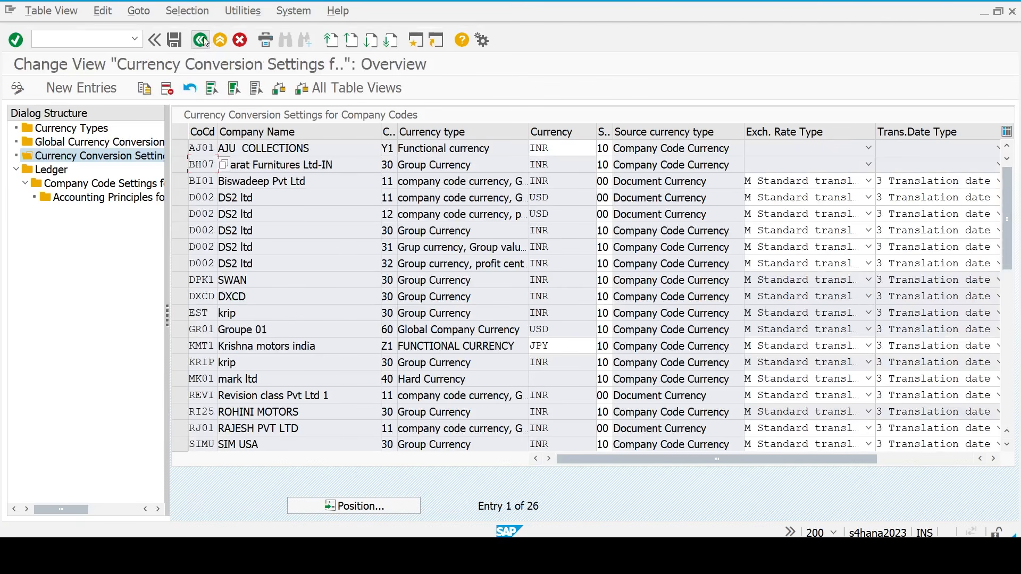
click(202, 39)
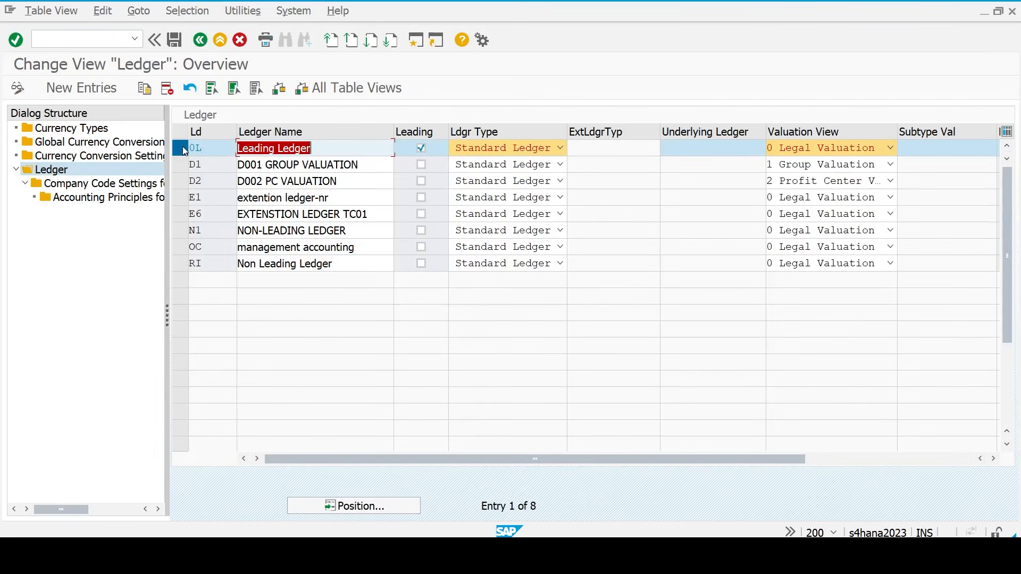
click(93, 184)
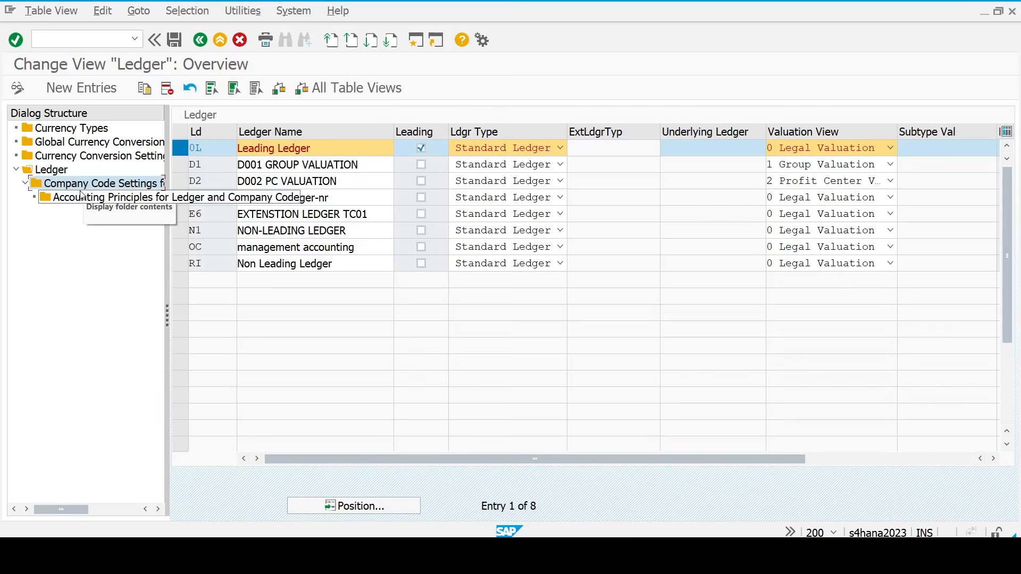
double_click(80, 186)
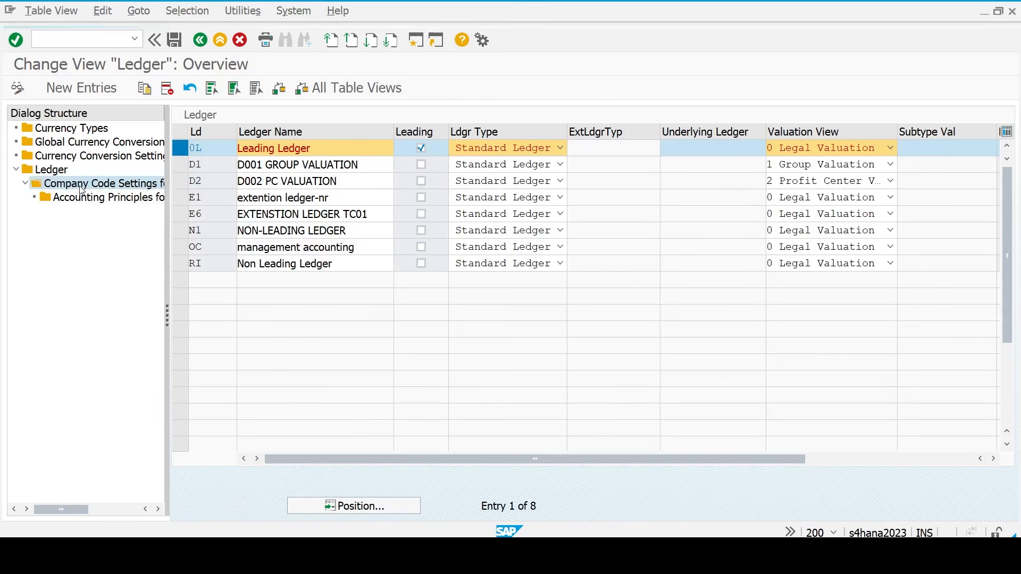
key(Return)
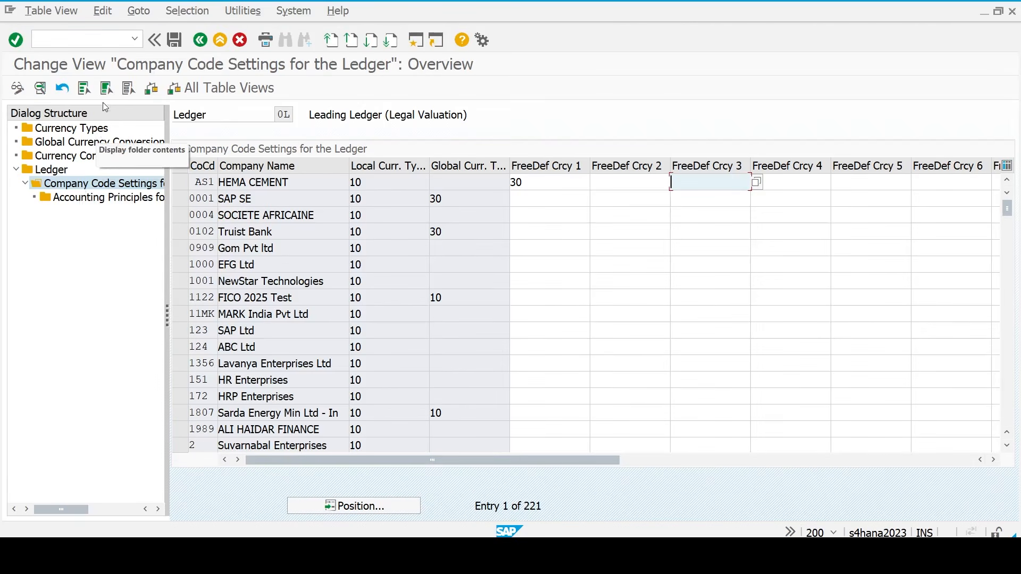
- Position the list on company code TM23 and open its details
click(354, 506)
text(tm23)
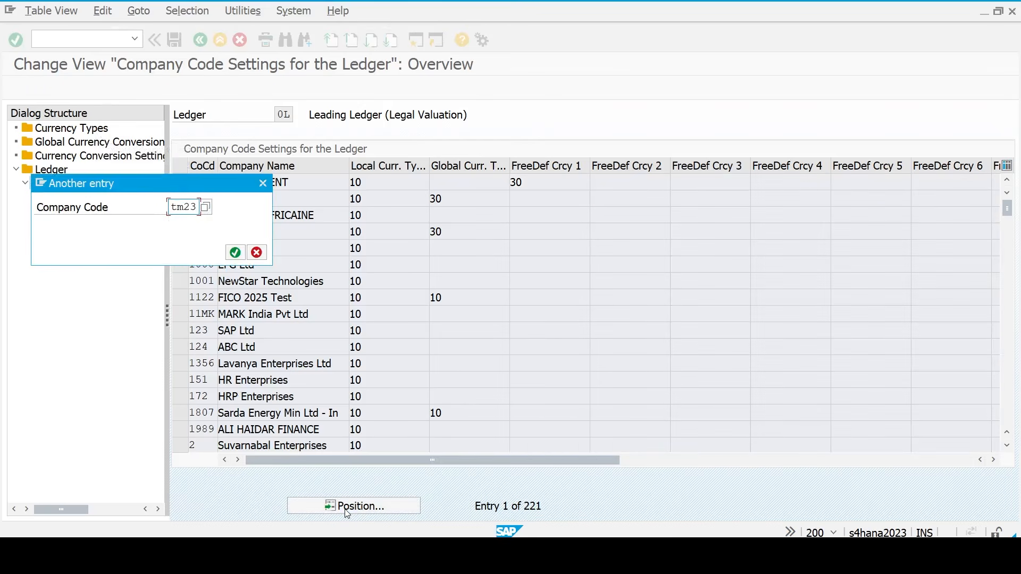
key(Return)
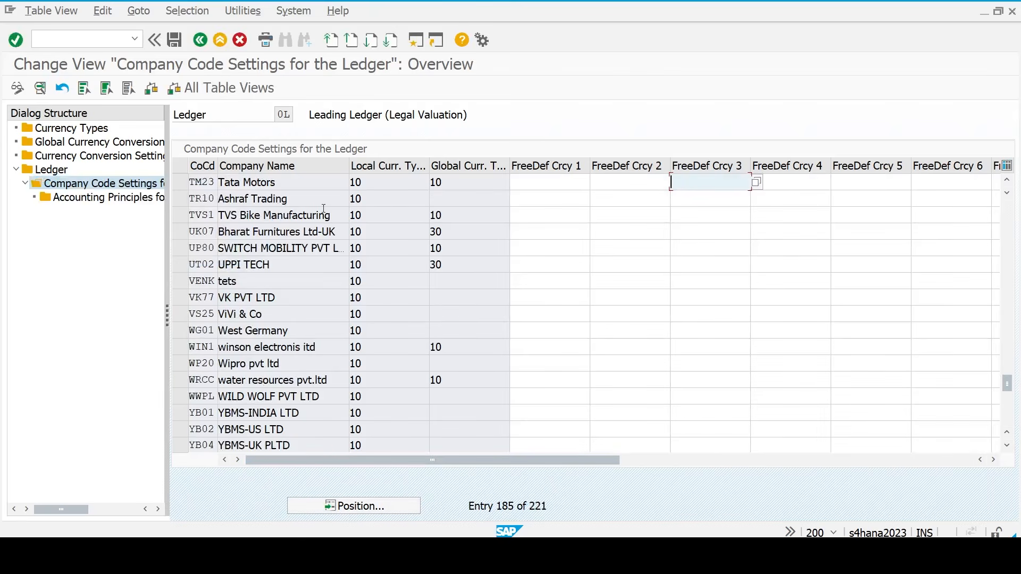
double_click(203, 183)
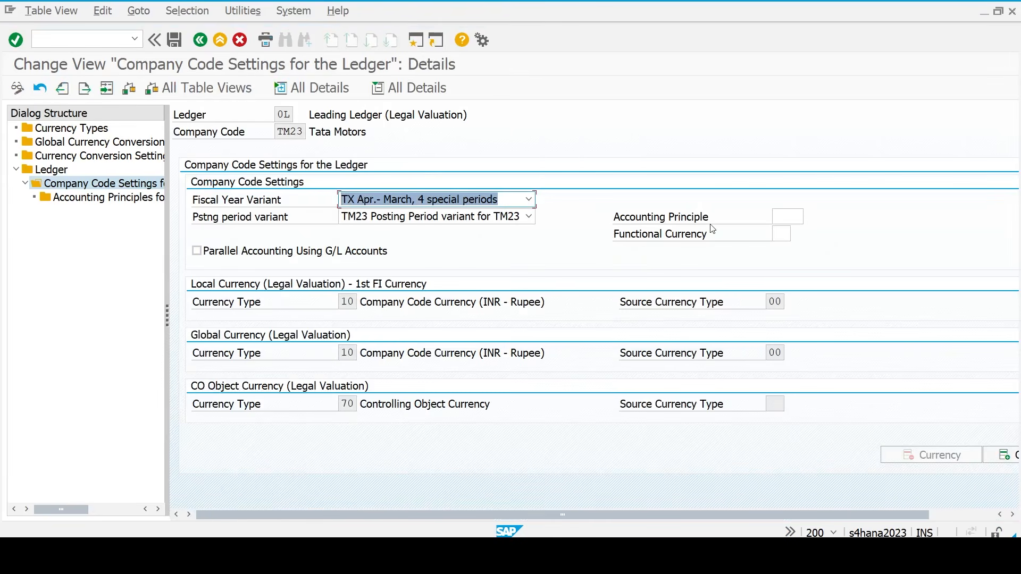
- Enter accounting principle TM23 and functional currency 10 for TM23
click(783, 218)
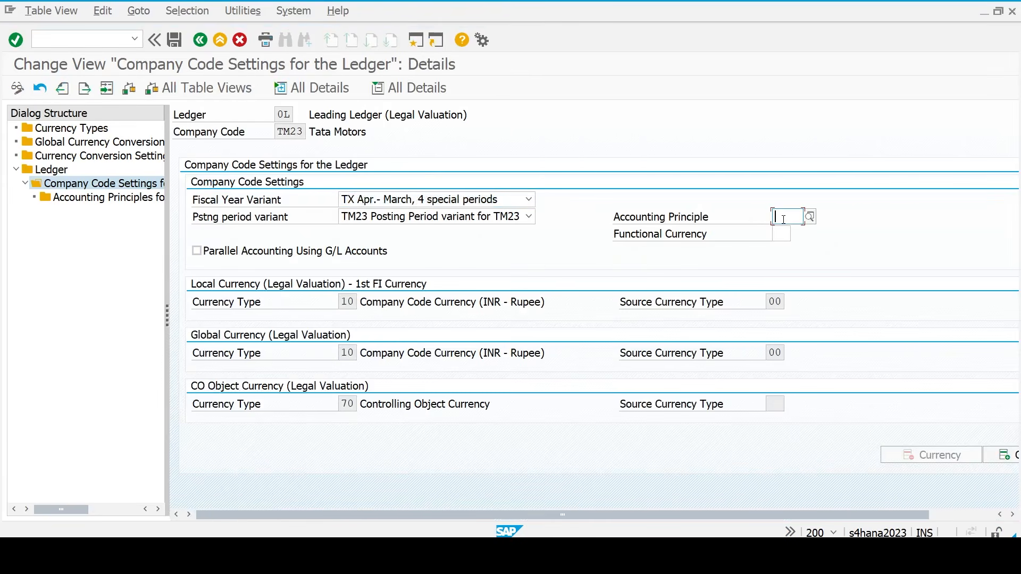
text(tm23)
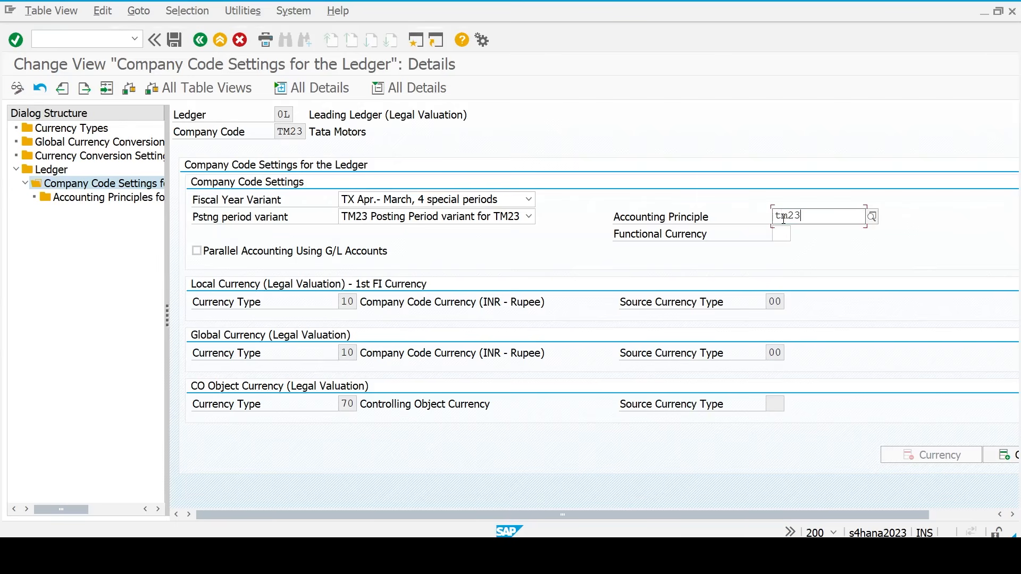
key(Return)
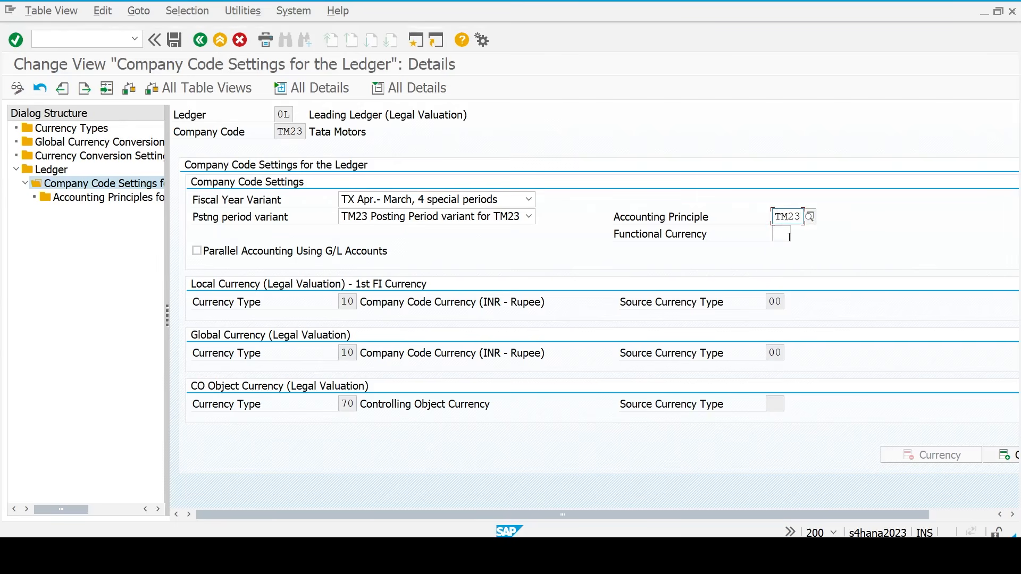
click(789, 236)
text(10)
key(Return)
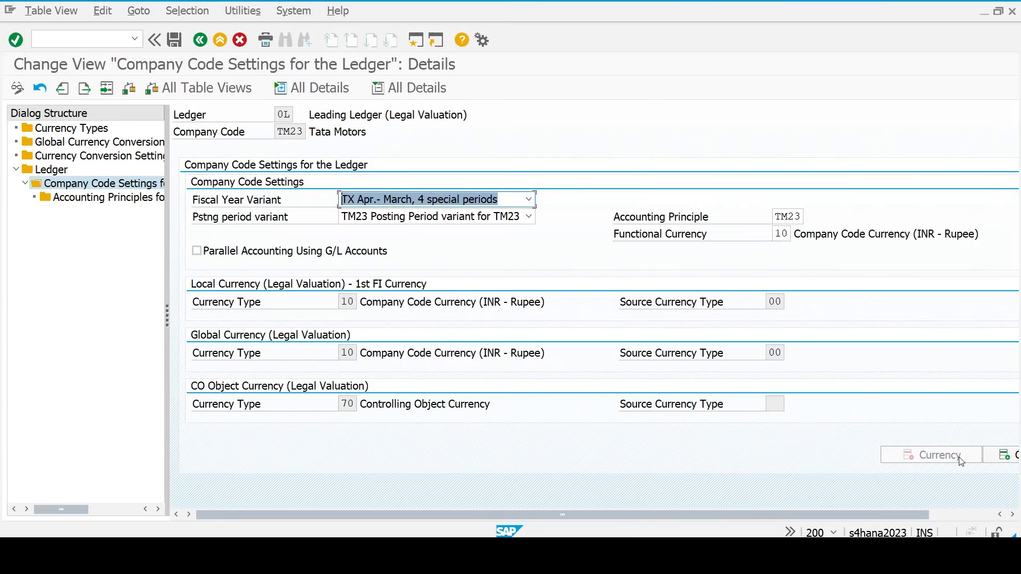
- Add freely defined currency type 30, accept the warning, and open Accounting Principles
click(956, 514)
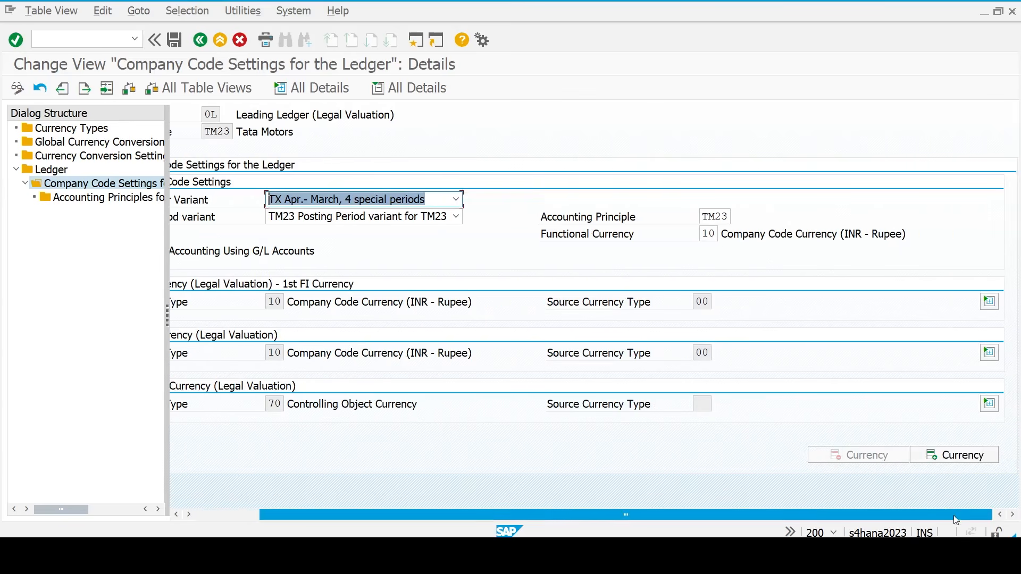
click(947, 461)
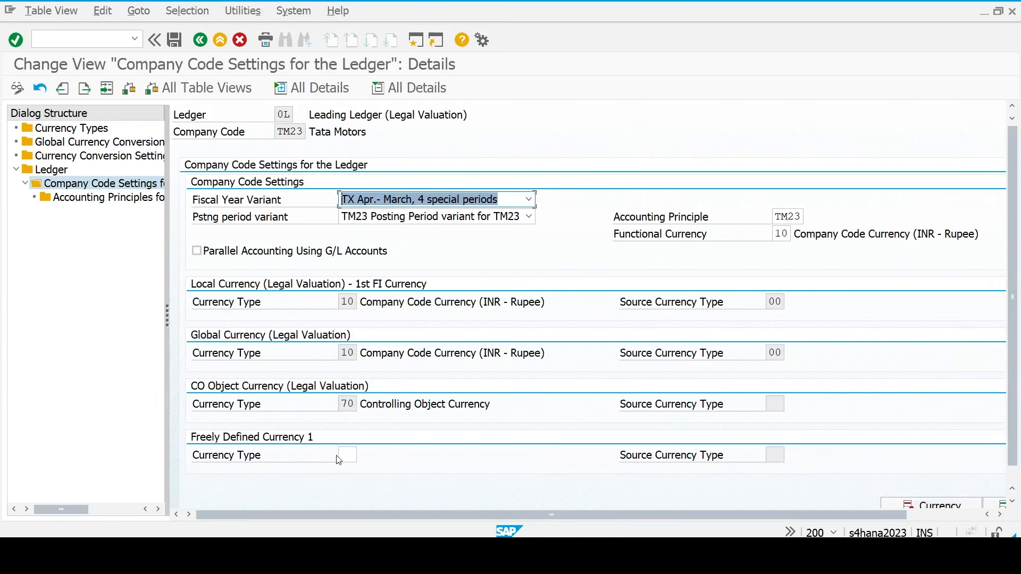
click(344, 455)
text(30)
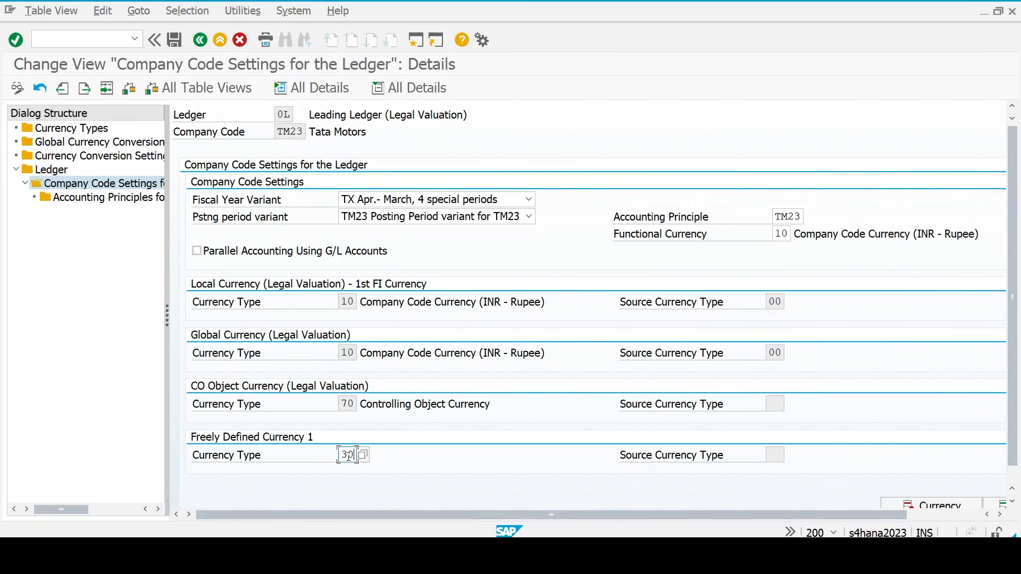
key(Return)
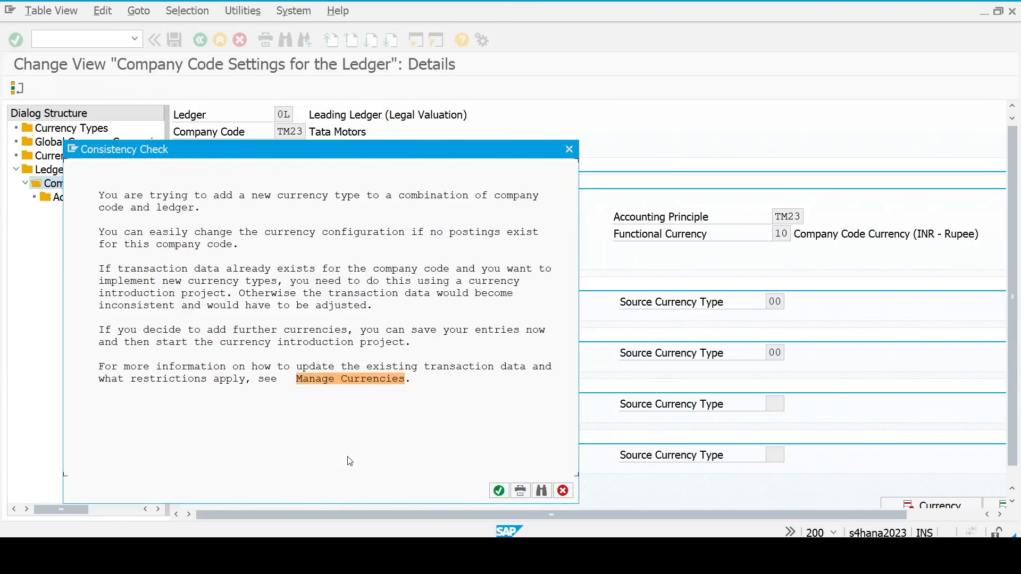
key(Return)
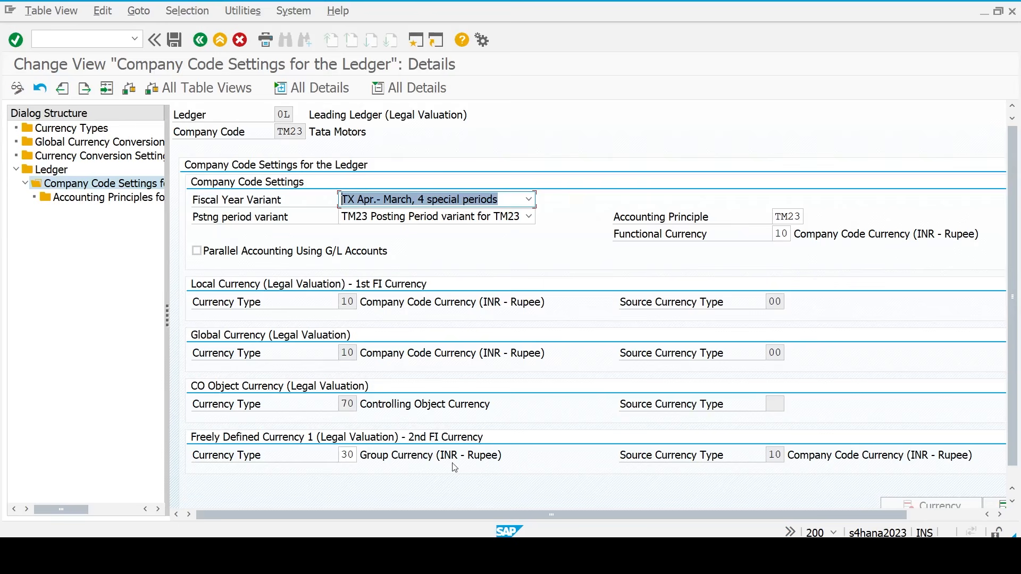
double_click(103, 203)
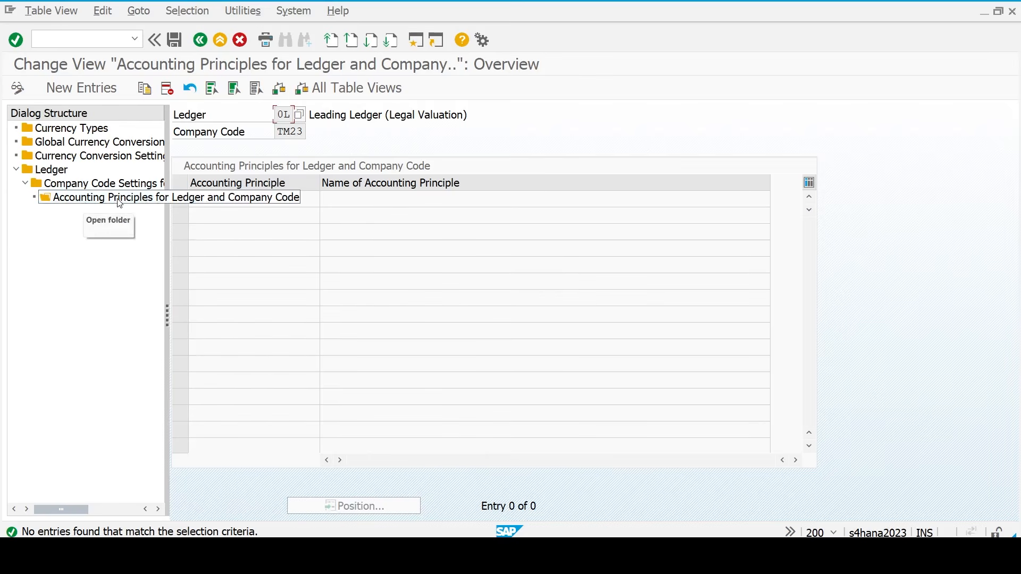
- Add a new entry with accounting principle TM23, save it, and go to the Ledger overview
click(82, 89)
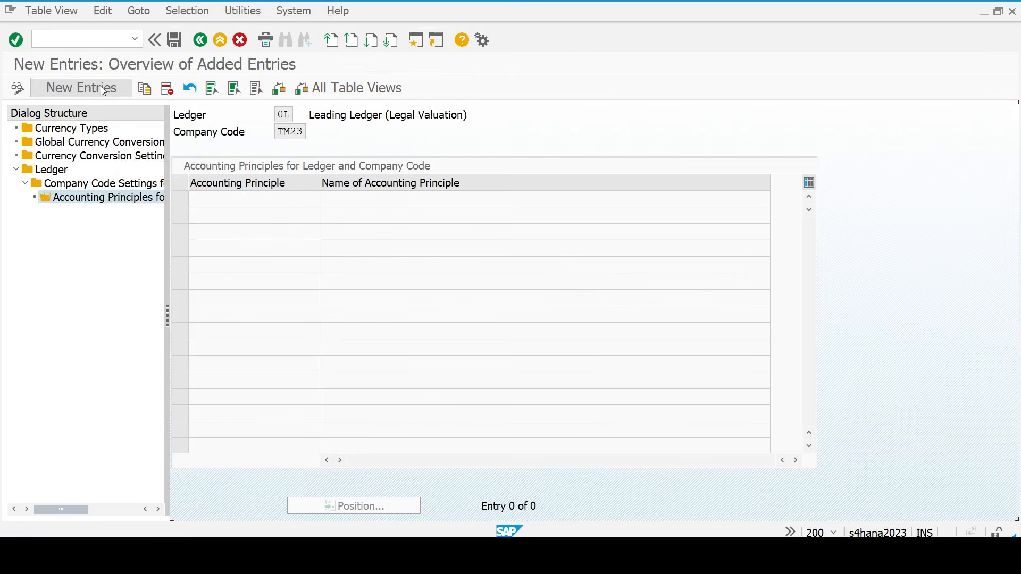
text(tm23)
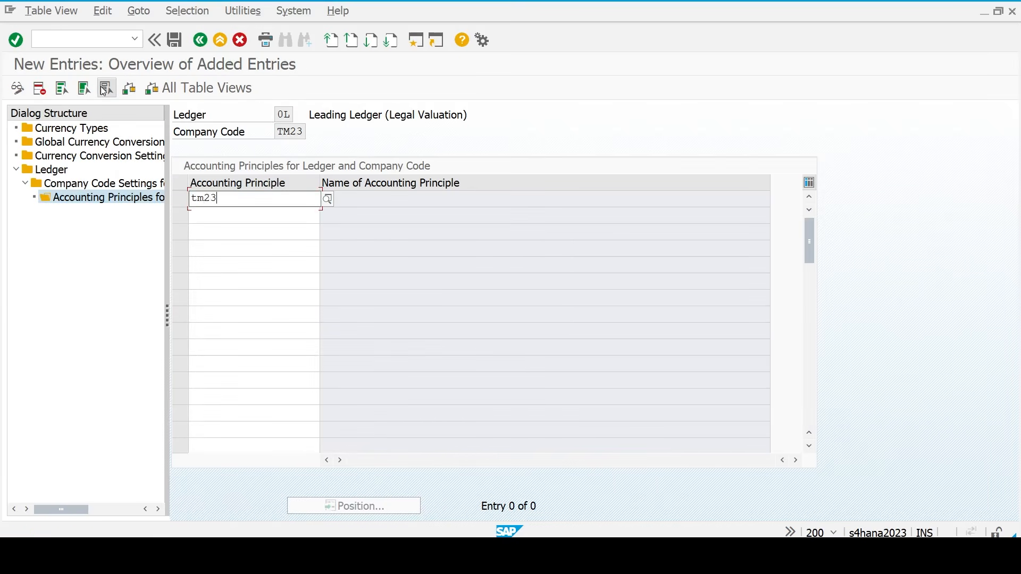
key(Return)
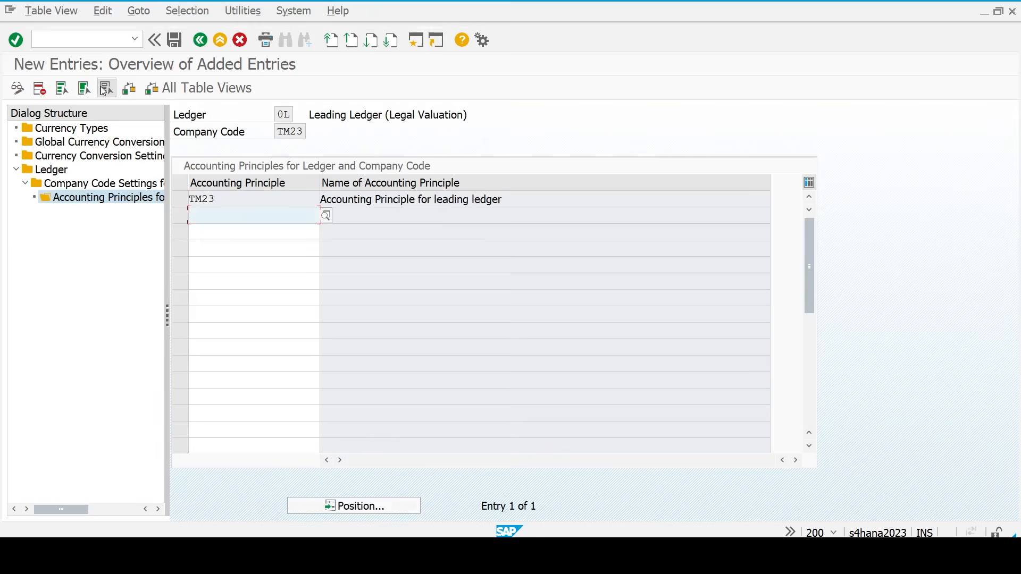
key(ctrl+s)
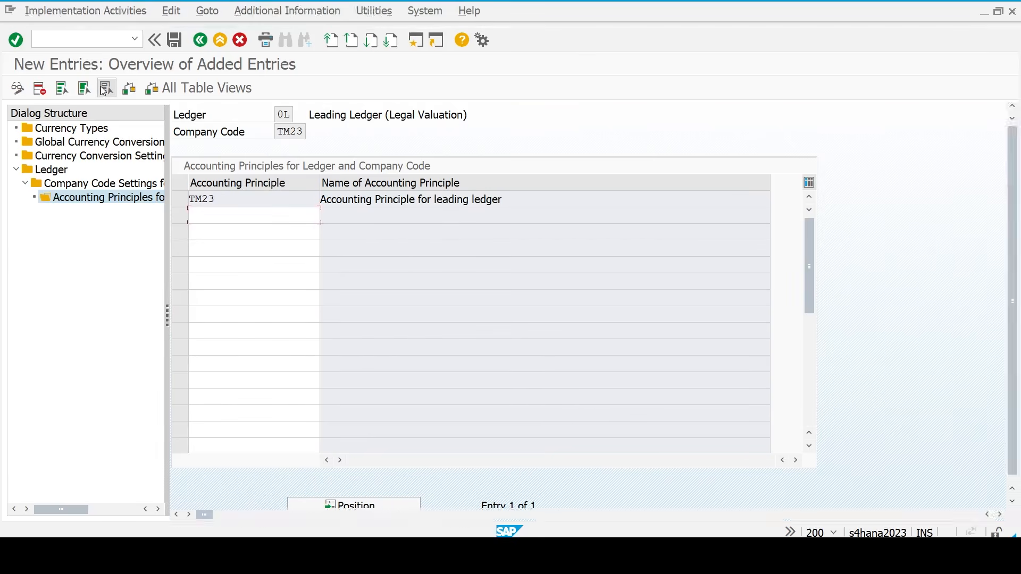
key(Return)
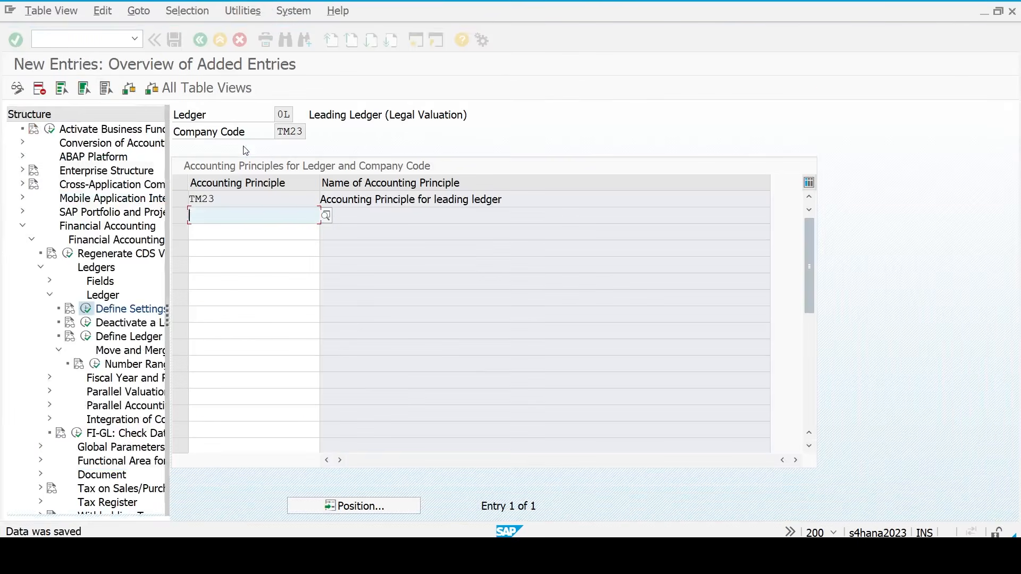
click(53, 171)
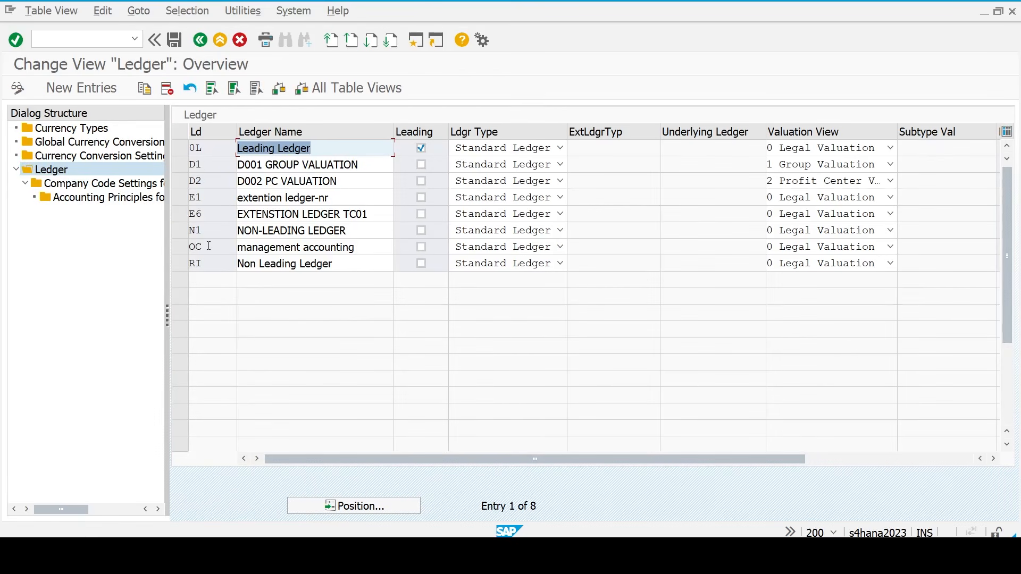
- Create new ledger TN named 'Non Leading ledger' as a standard ledger and select its row
click(100, 88)
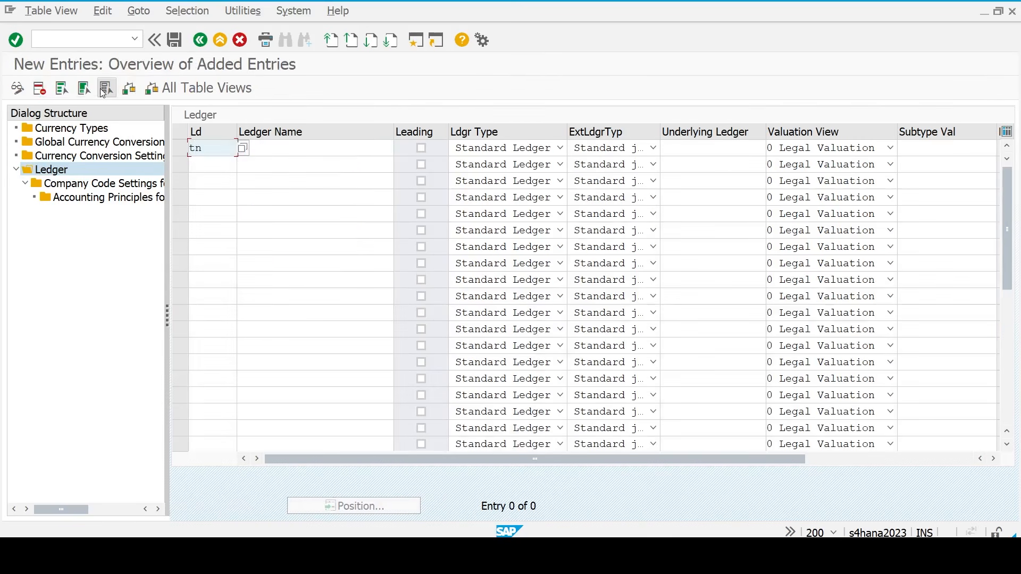
key(Tab)
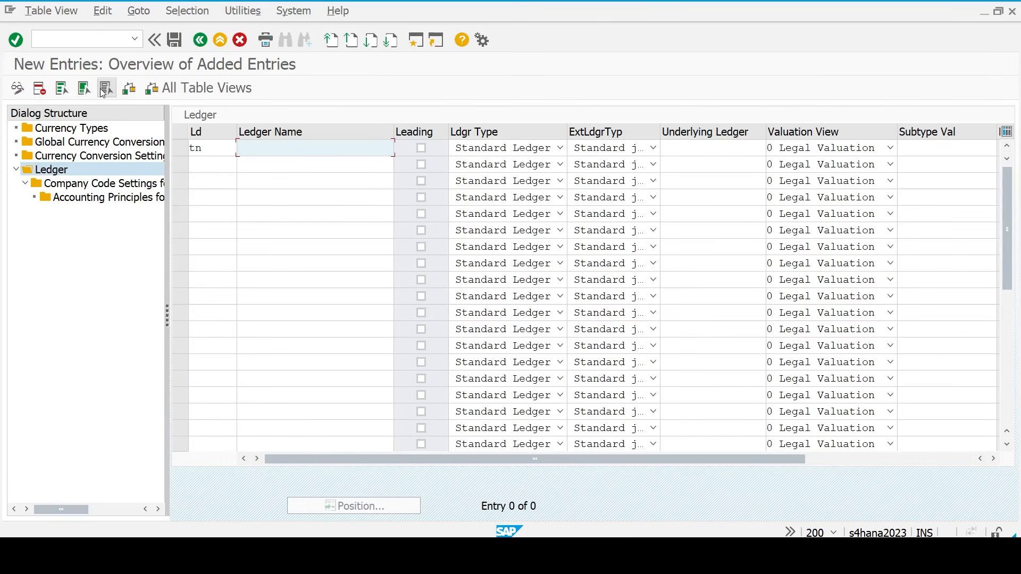
text(Non Leading ledger)
key(Return)
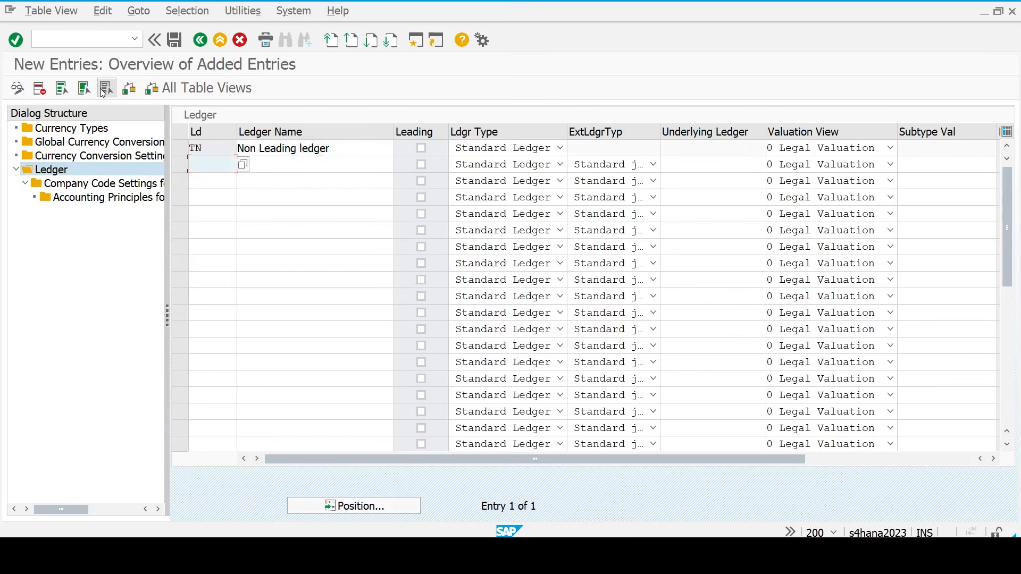
click(182, 155)
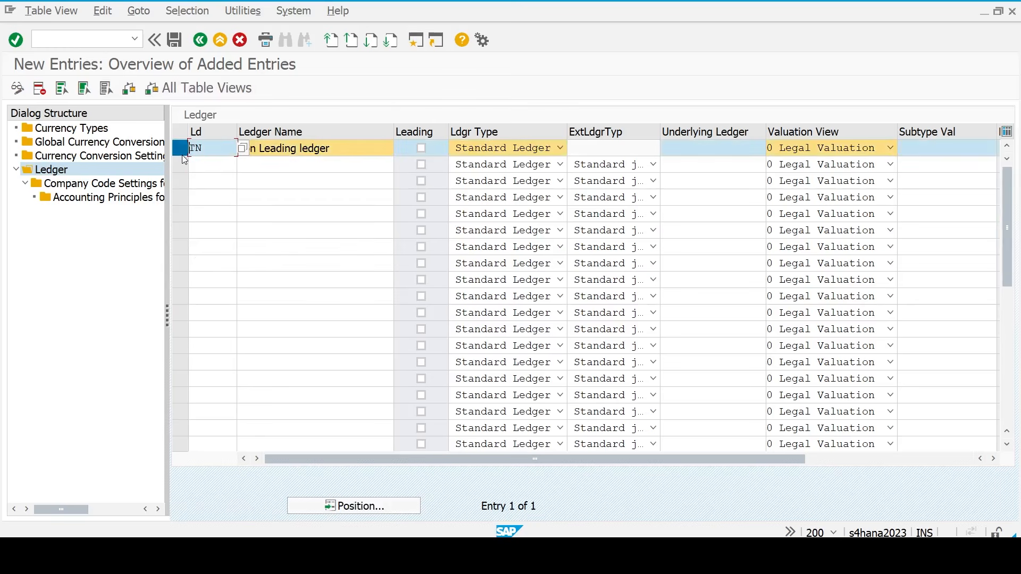
- Add company code TM23 in the Company Code Settings for ledger TN
double_click(99, 184)
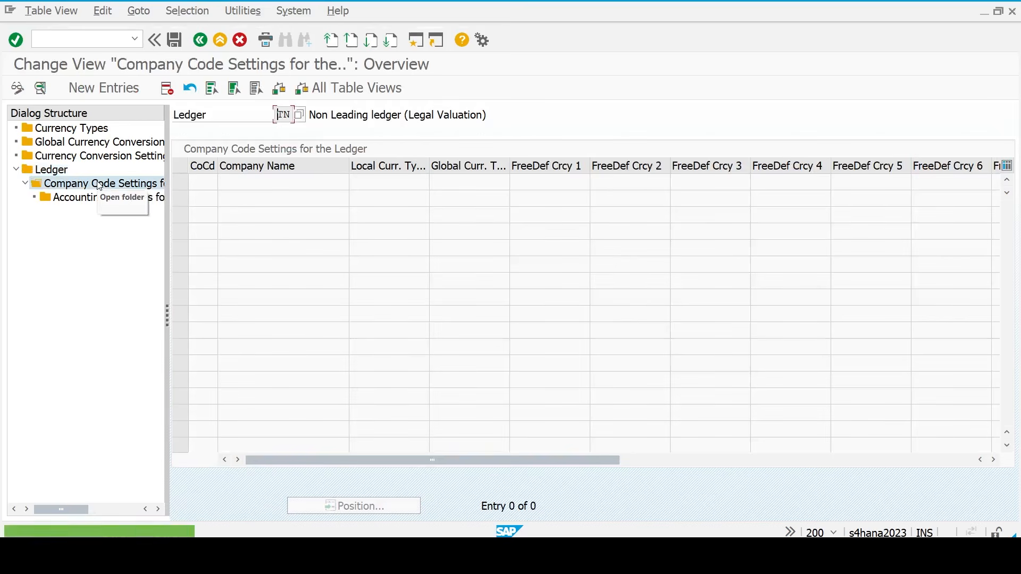
click(97, 96)
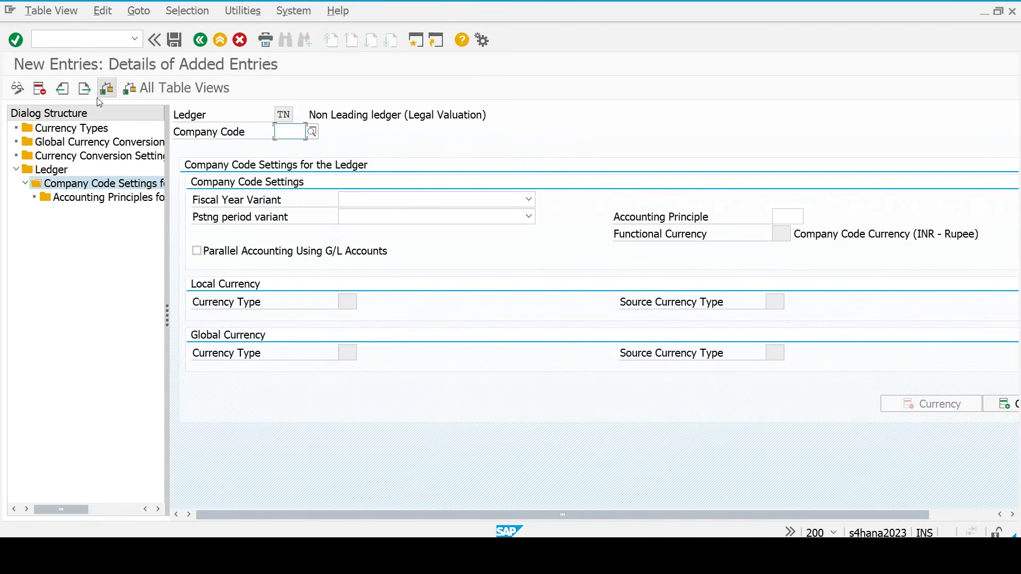
text(tm23)
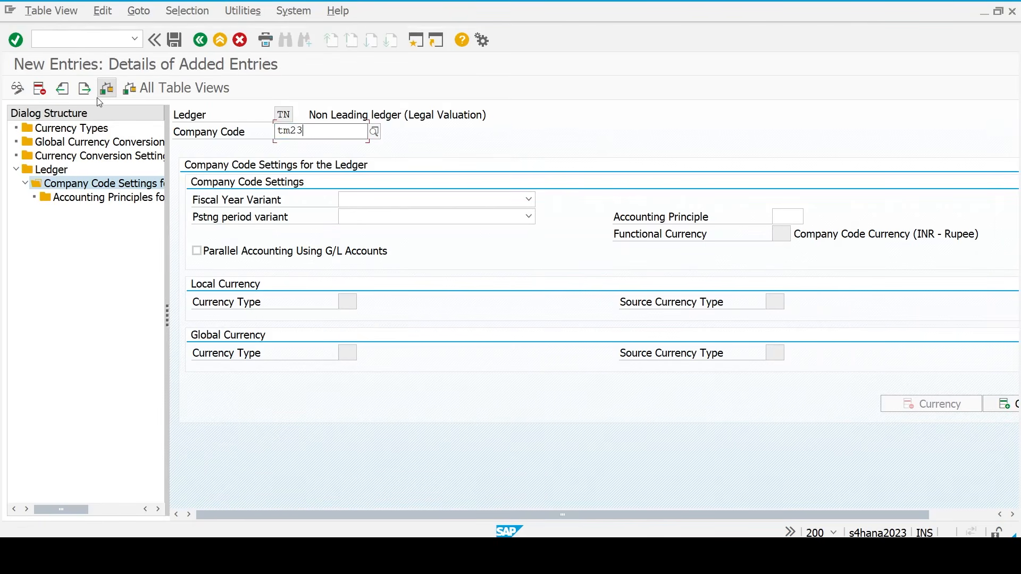
key(Return)
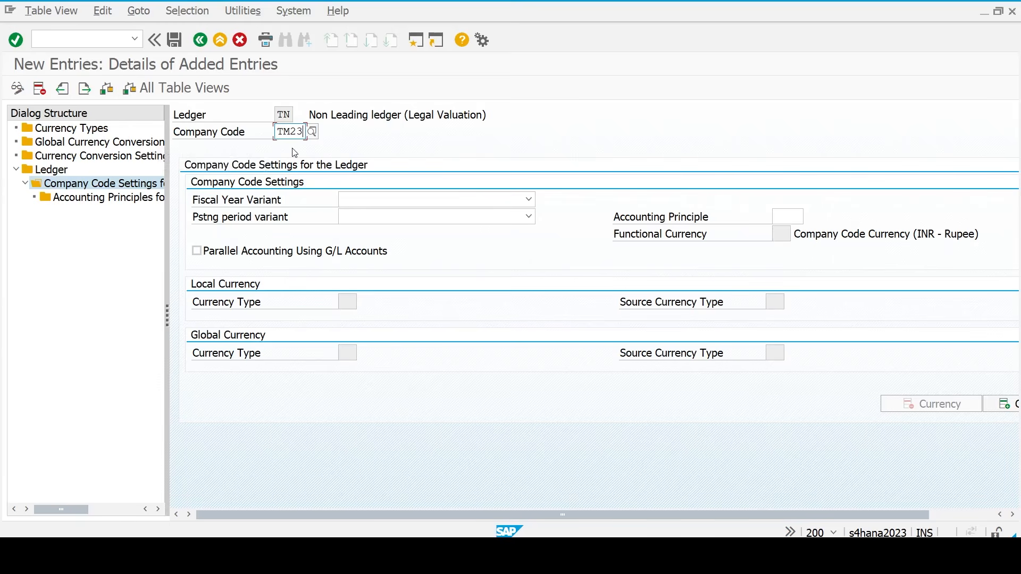
key(Return)
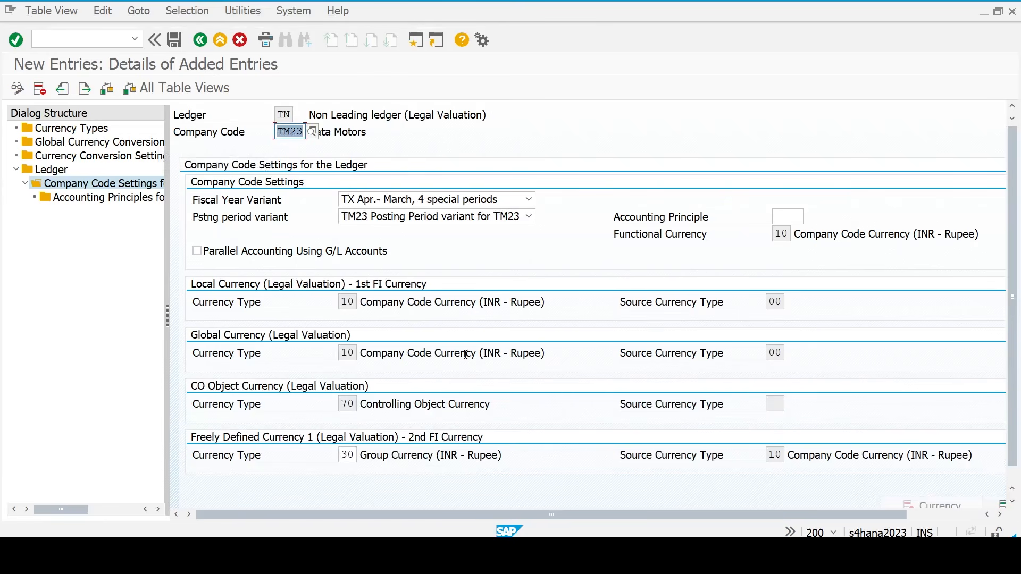
- Enter TMNL as the accounting principle for TM23 in ledger TN
click(783, 229)
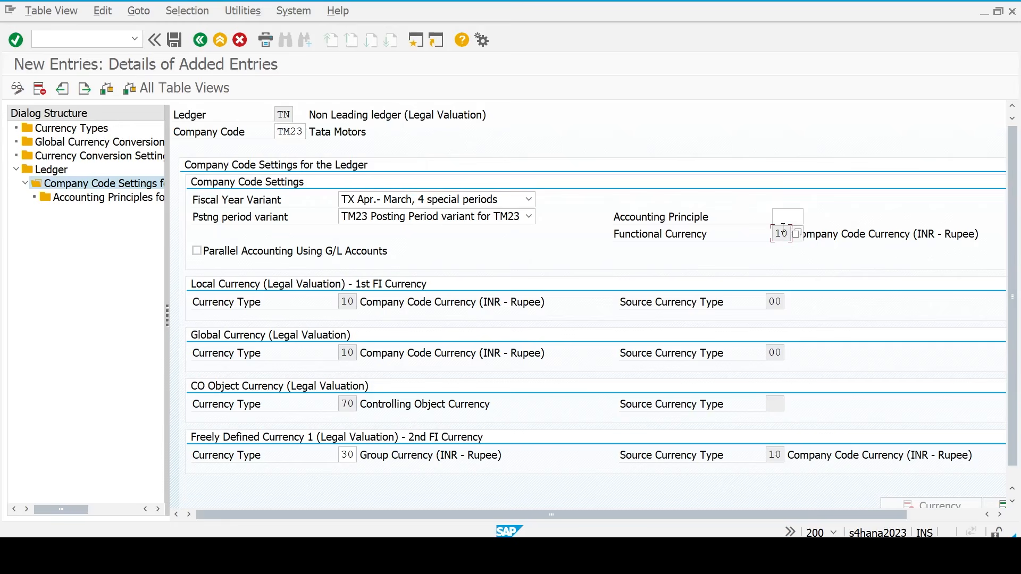
click(781, 215)
text(tm)
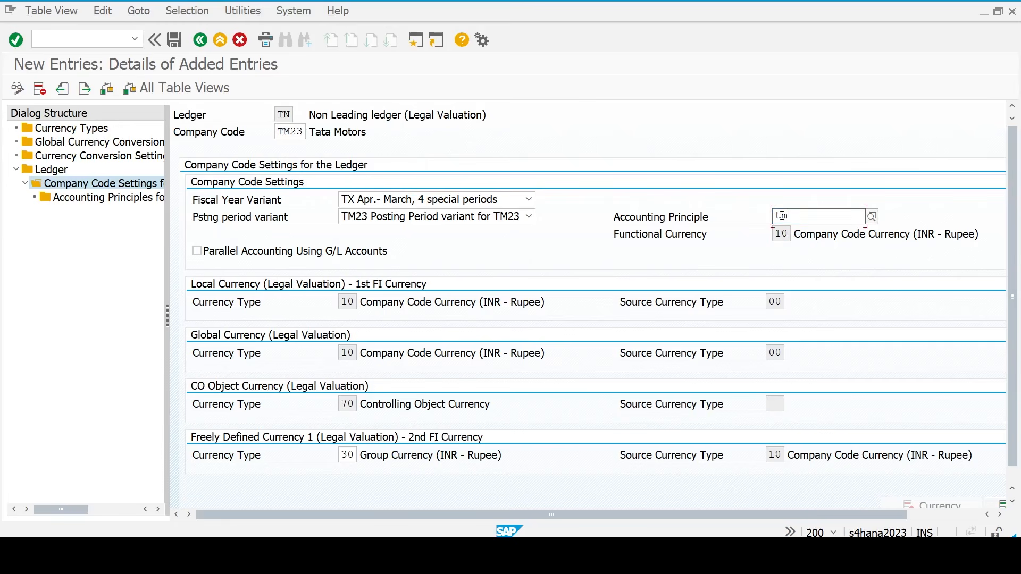
text(nl)
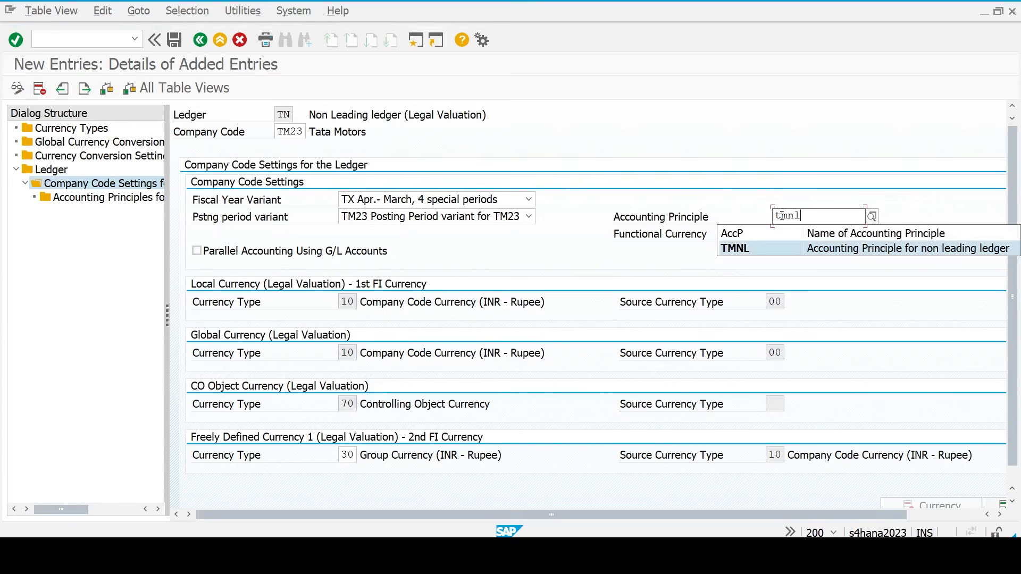
key(Return)
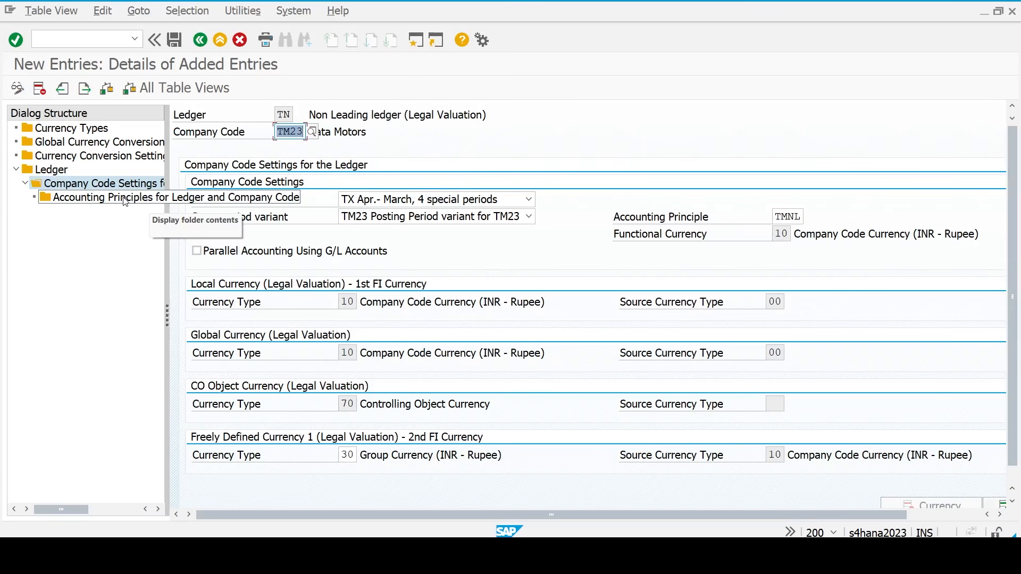
- Add a new accounting principle entry TMNL for ledger TN and company code TM23
double_click(125, 198)
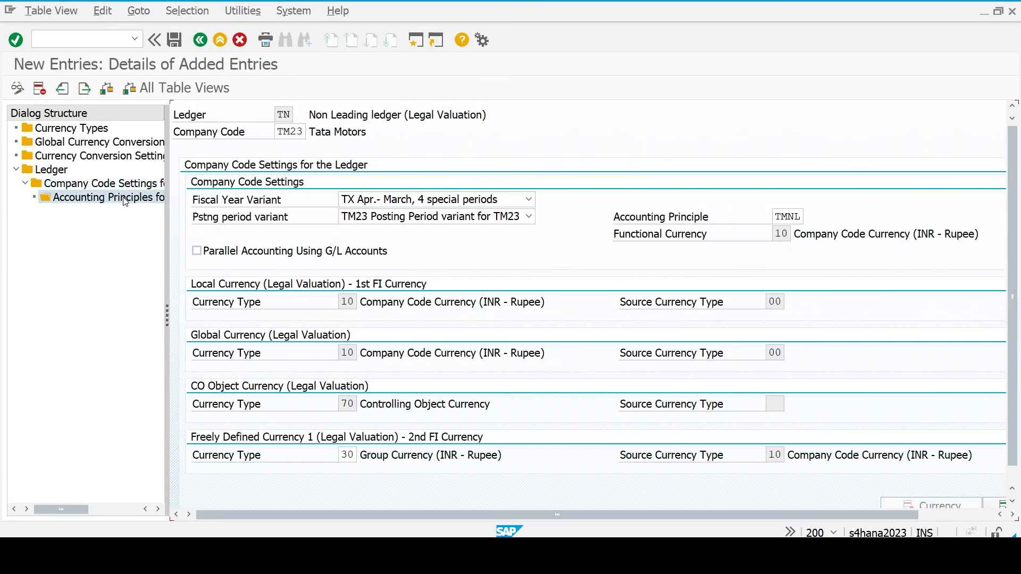
click(80, 88)
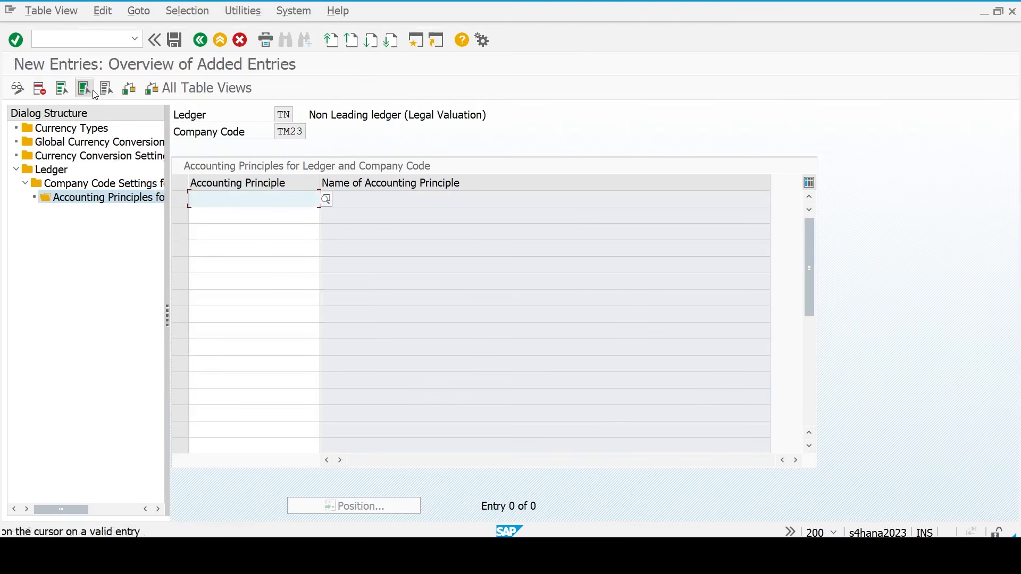
text(tmnl)
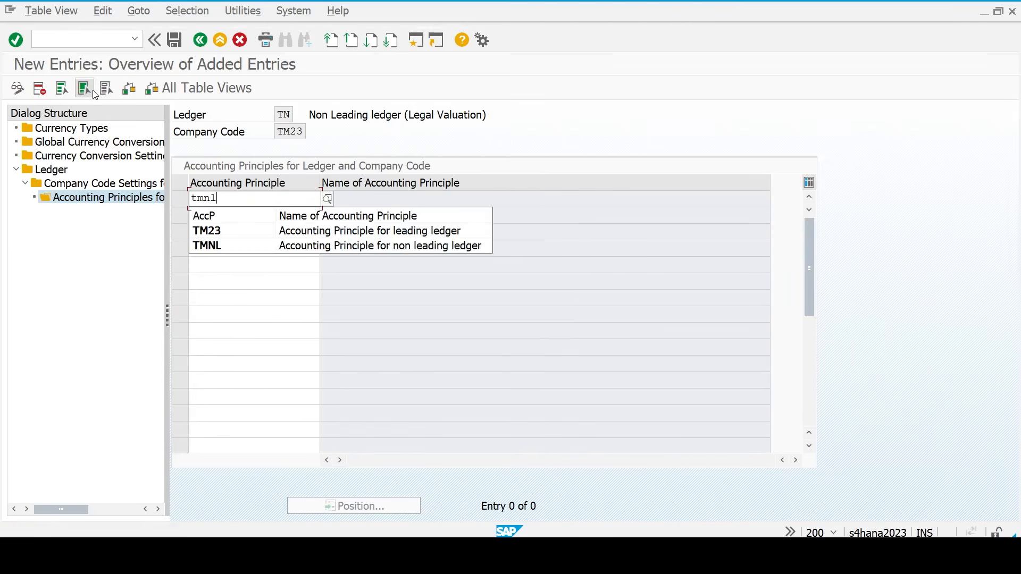
key(Return)
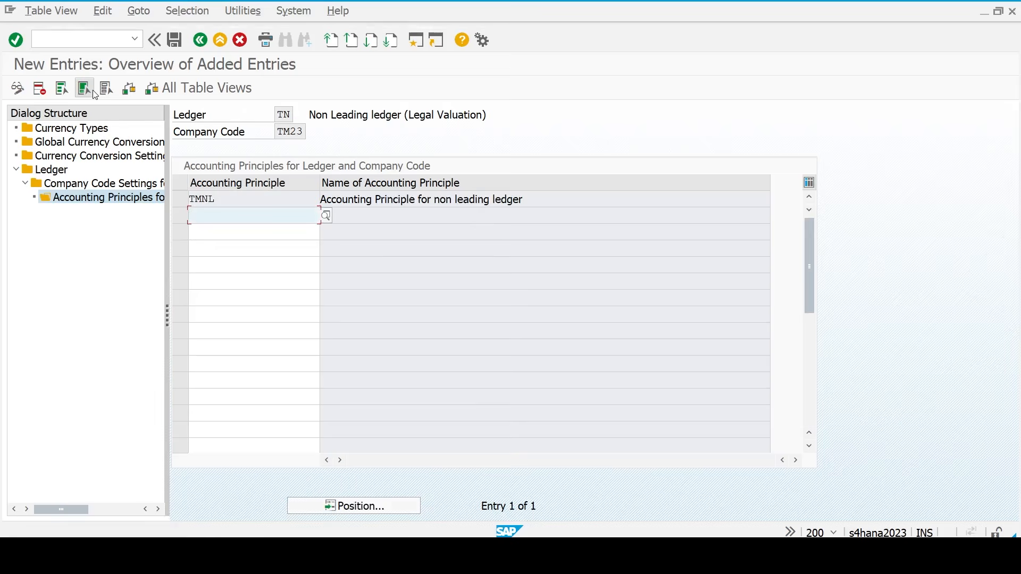
- Save the TMNL assignment, acknowledging the messages, and switch to the Excel FICO checklist
key(ctrl+s)
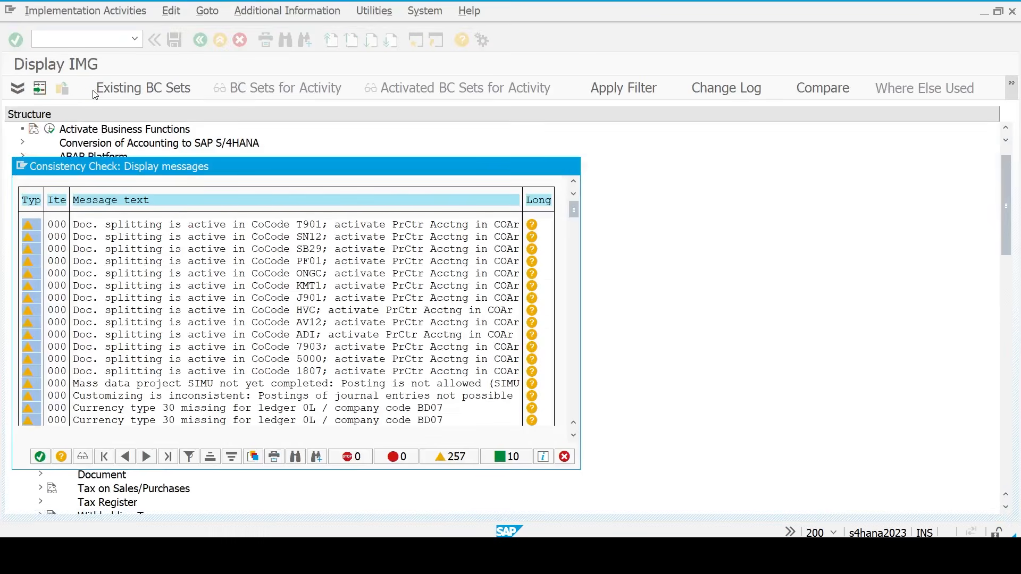
key(Return)
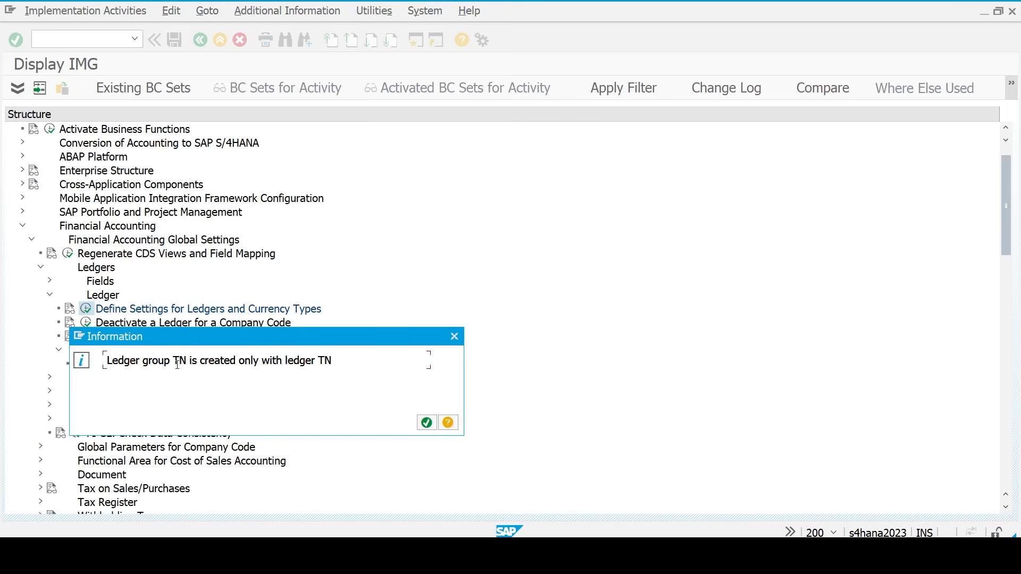
key(Return)
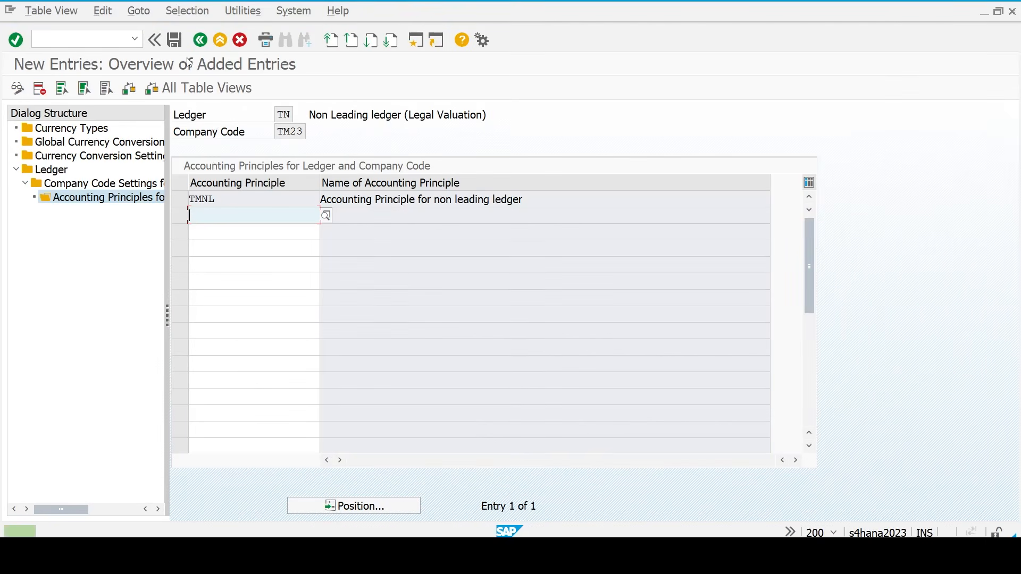
click(176, 40)
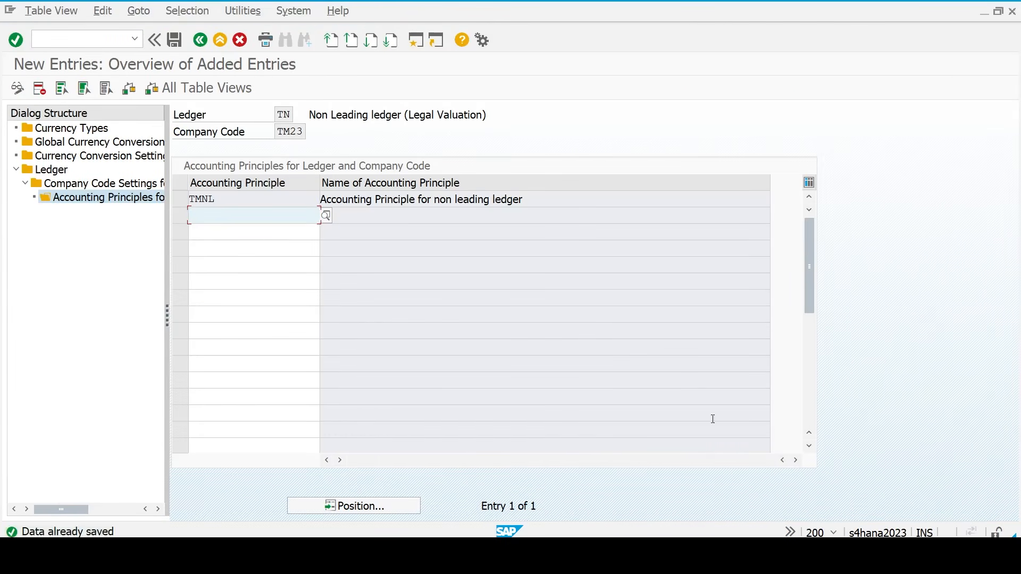
click(736, 554)
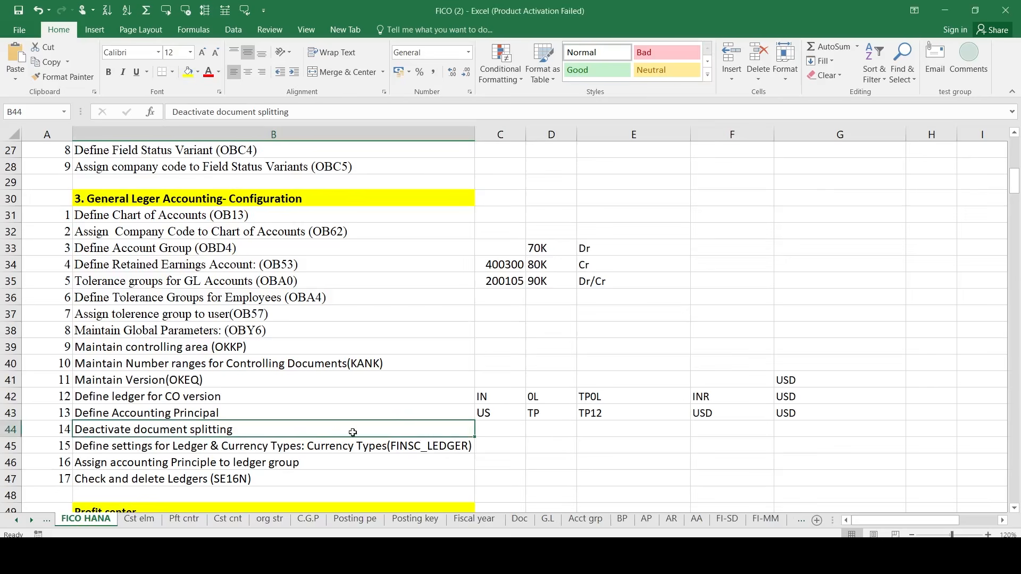
- Review the 'Assign accounting Principle to ledger group' step in the FICO HANA sheet
click(209, 460)
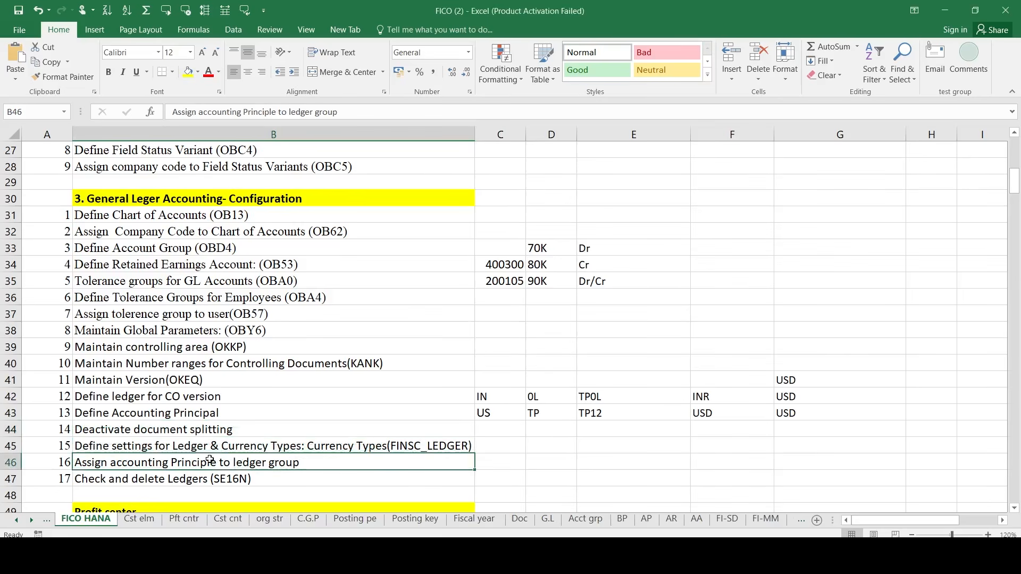
click(120, 446)
click(121, 467)
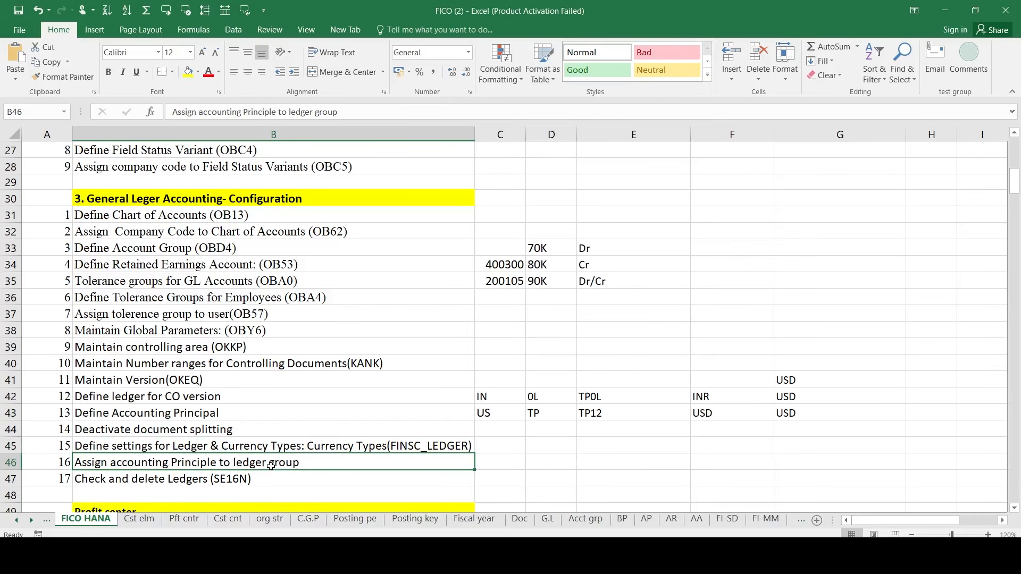
- Return to SAP and back out of the ledger settings to the customizing start screen
click(740, 552)
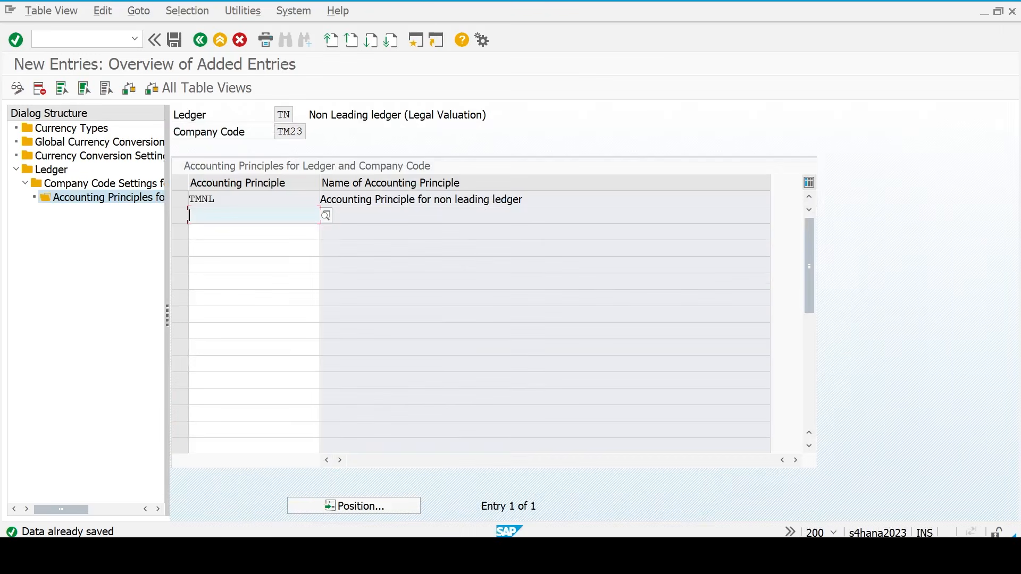
click(617, 315)
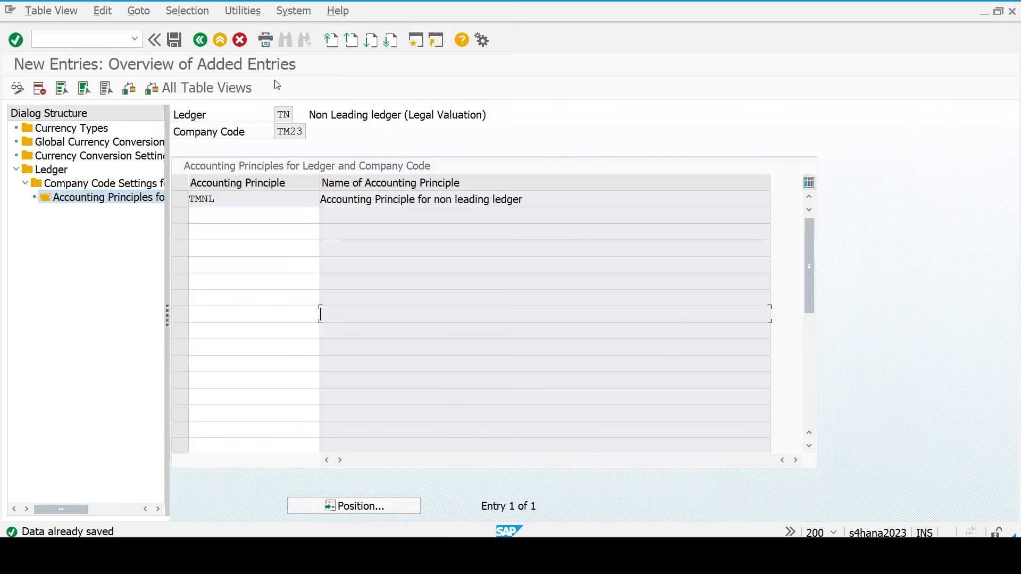
click(206, 42)
click(207, 42)
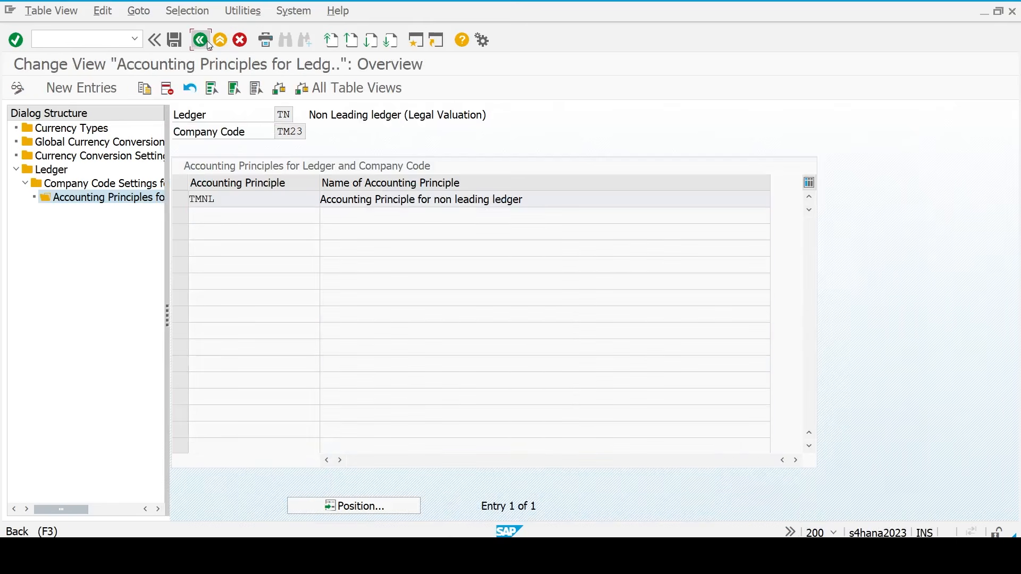
click(204, 41)
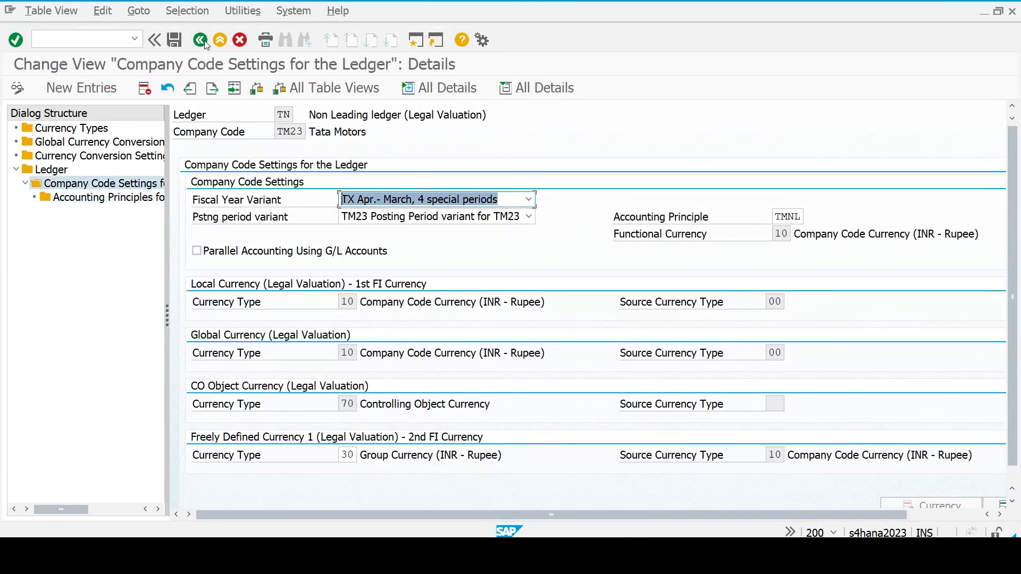
click(204, 41)
click(206, 42)
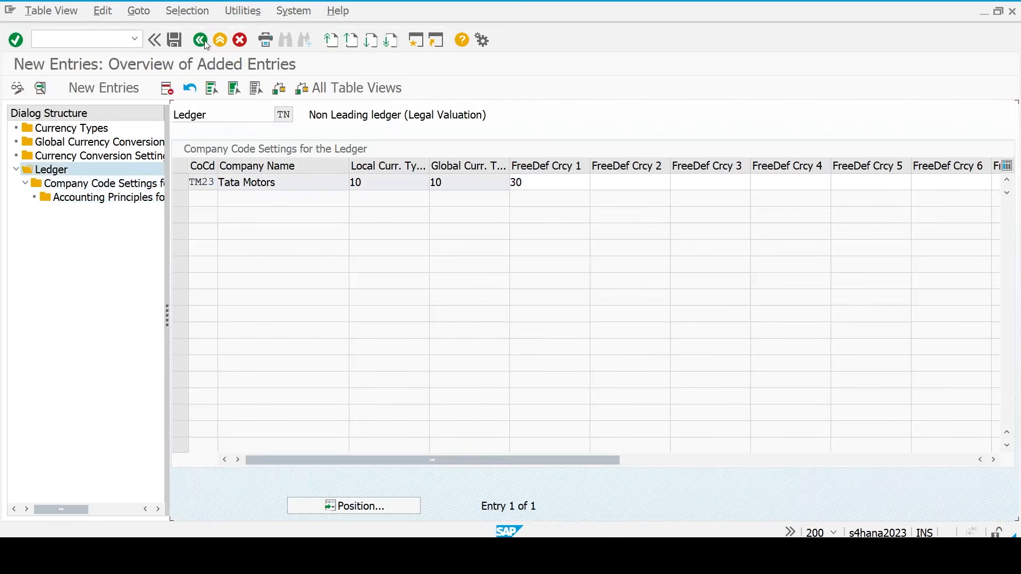
click(205, 41)
click(204, 40)
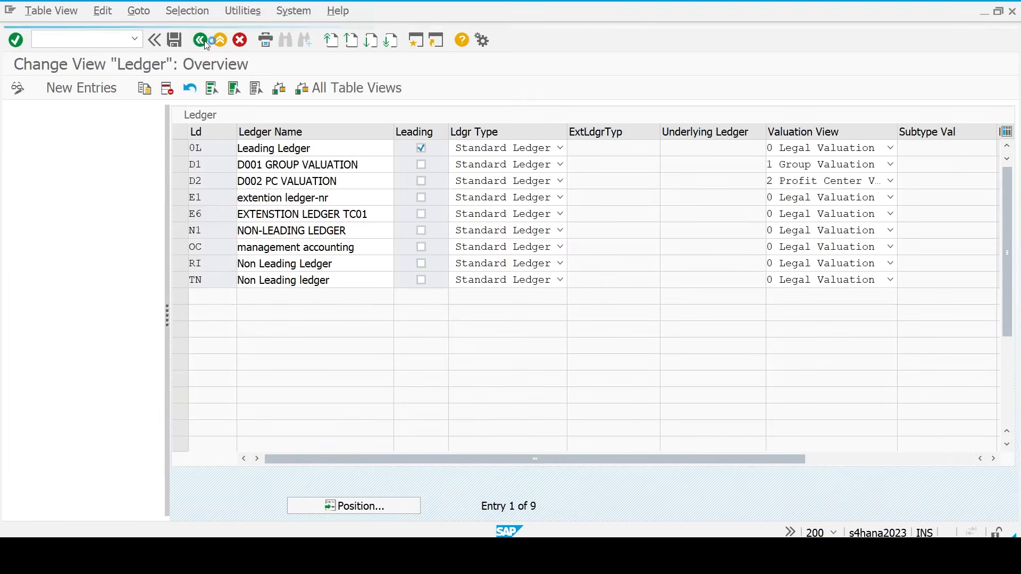
click(204, 41)
- Open the SAP Reference IMG and expand Financial Accounting > Ledgers > Parallel Accounting
click(113, 87)
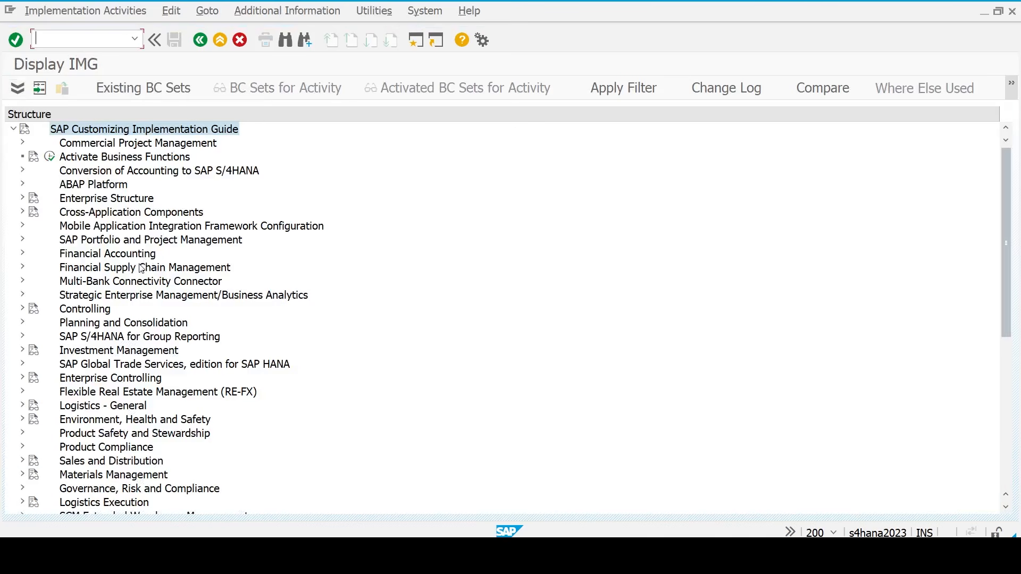
double_click(113, 253)
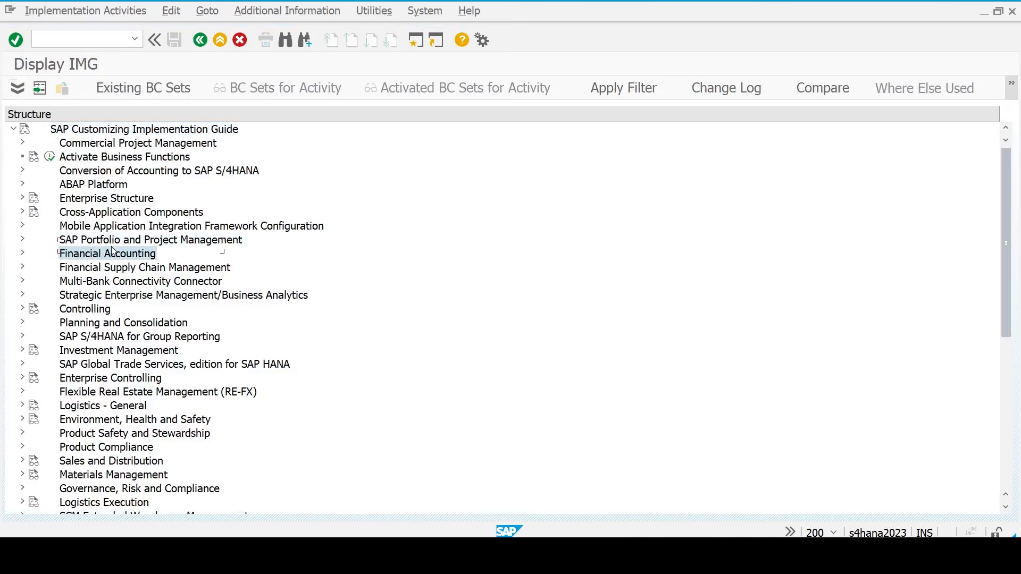
key(Down)
key(Up)
key(Right)
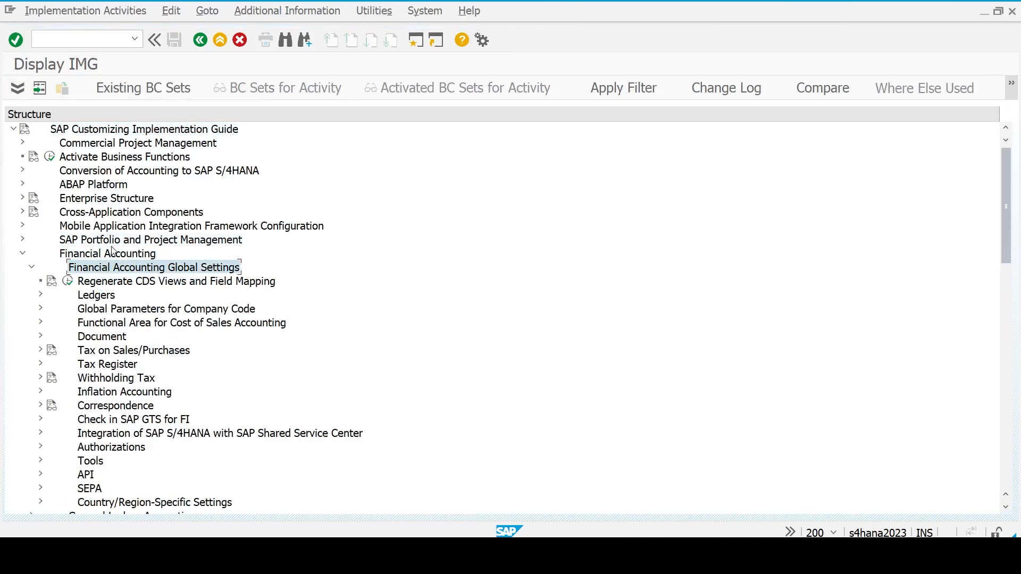
key(Down)
key(Down)
key(Right)
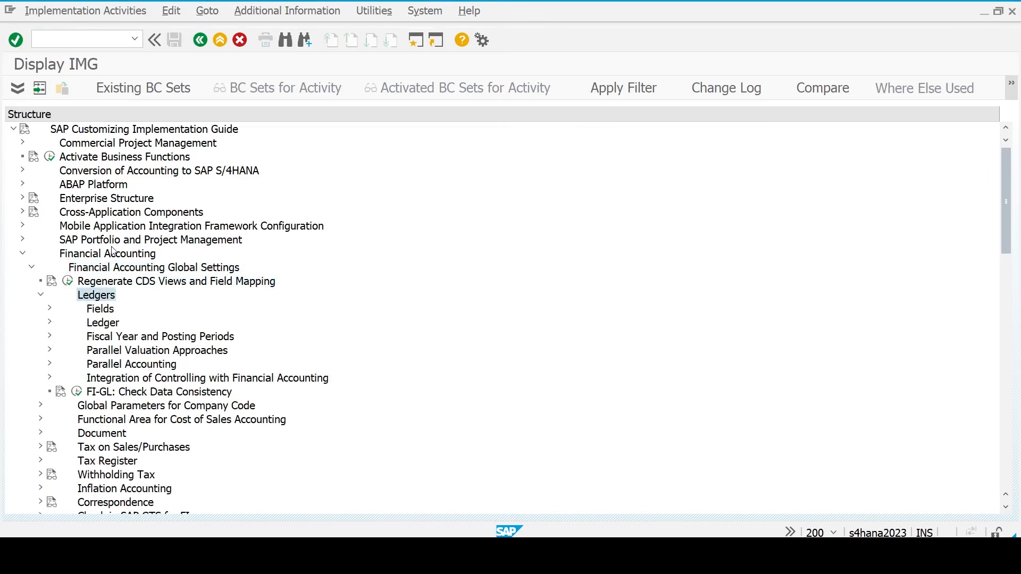
key(Down)
key(Down)
key(Down)
key(Down)
key(Down)
key(Right)
key(Down)
key(Down)
key(Down)
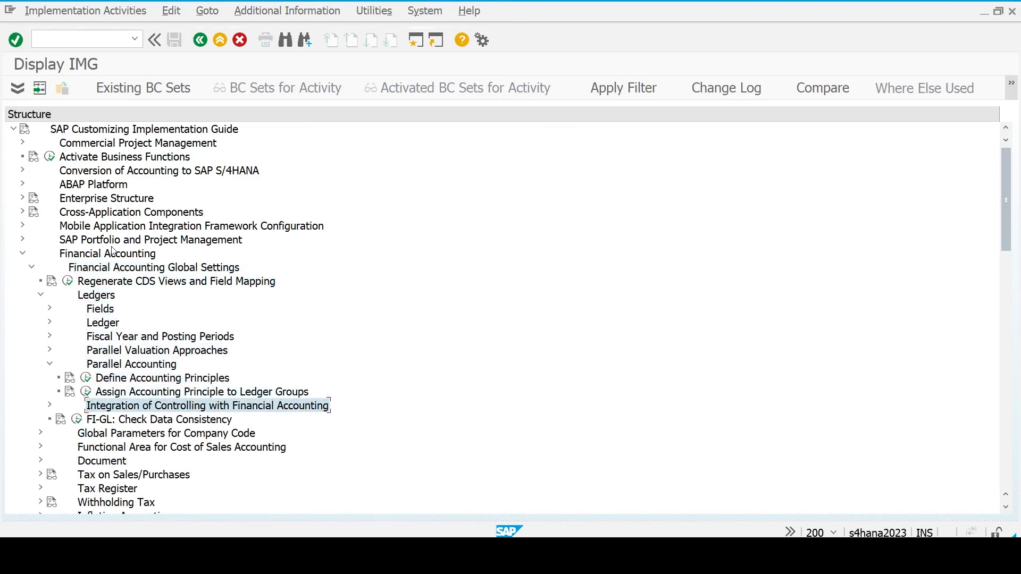
click(139, 394)
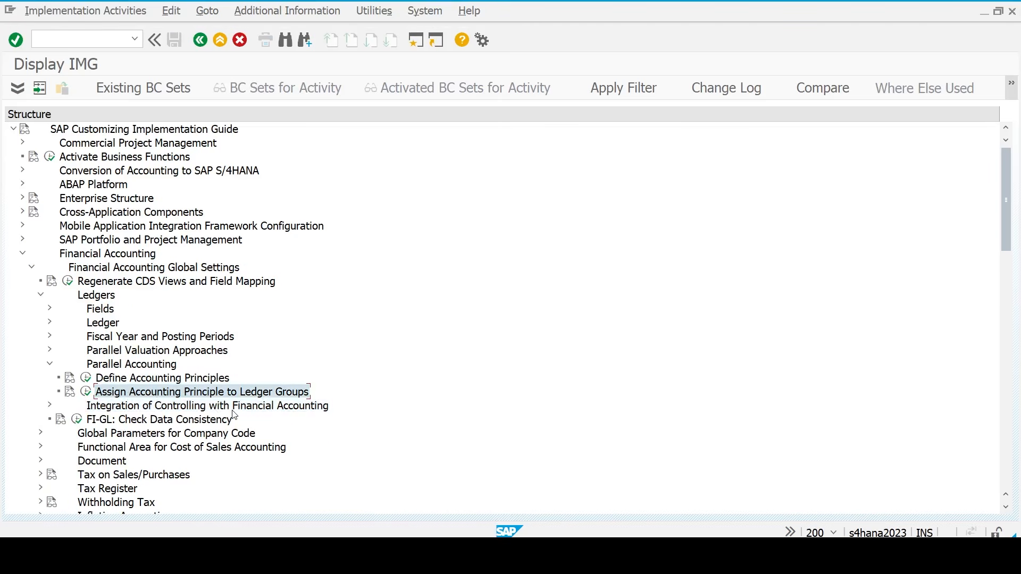
- Open Assign Accounting Principle to Ledger Groups and add principles TM23 and TMNL
click(86, 393)
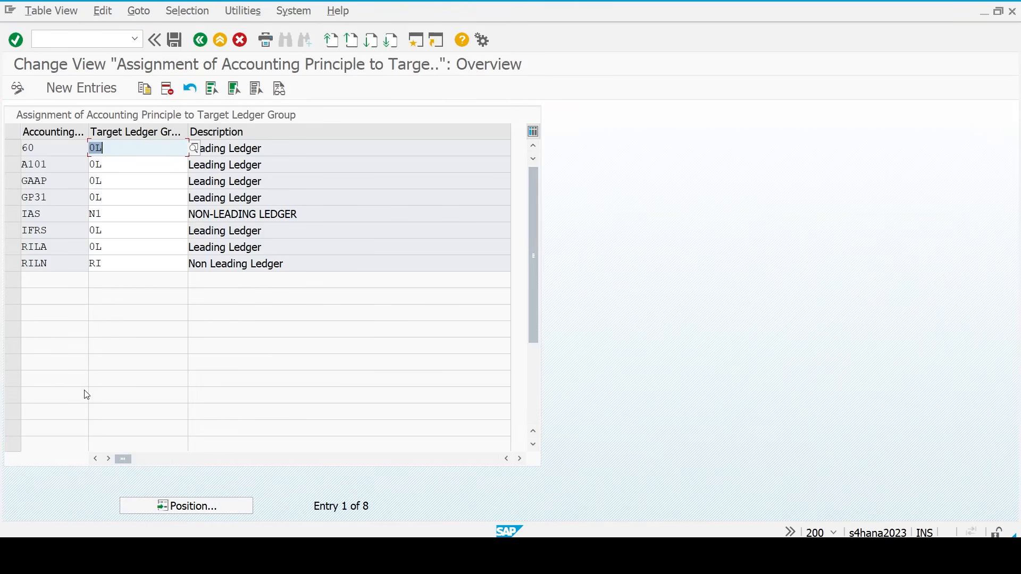
click(82, 93)
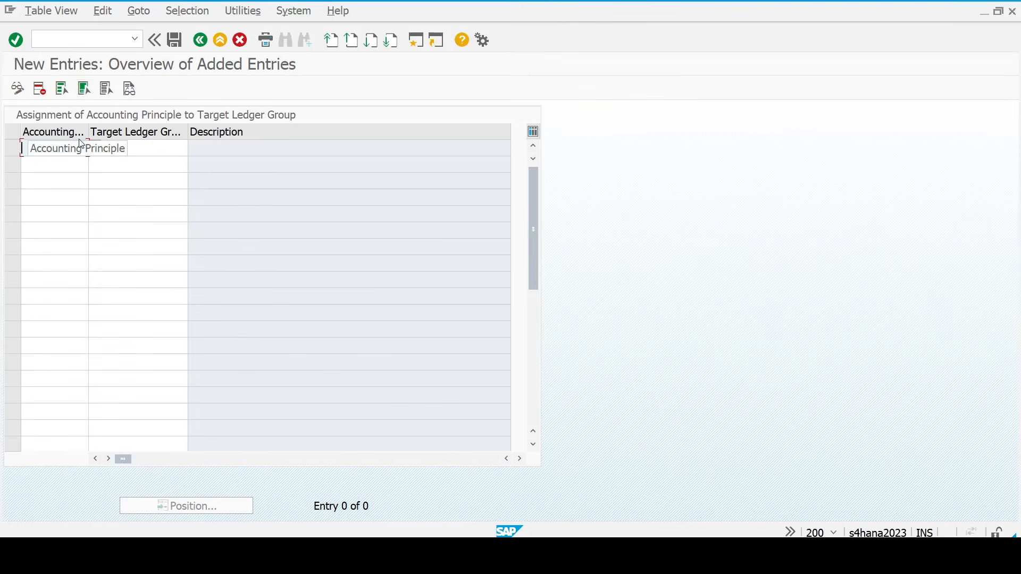
text(tm)
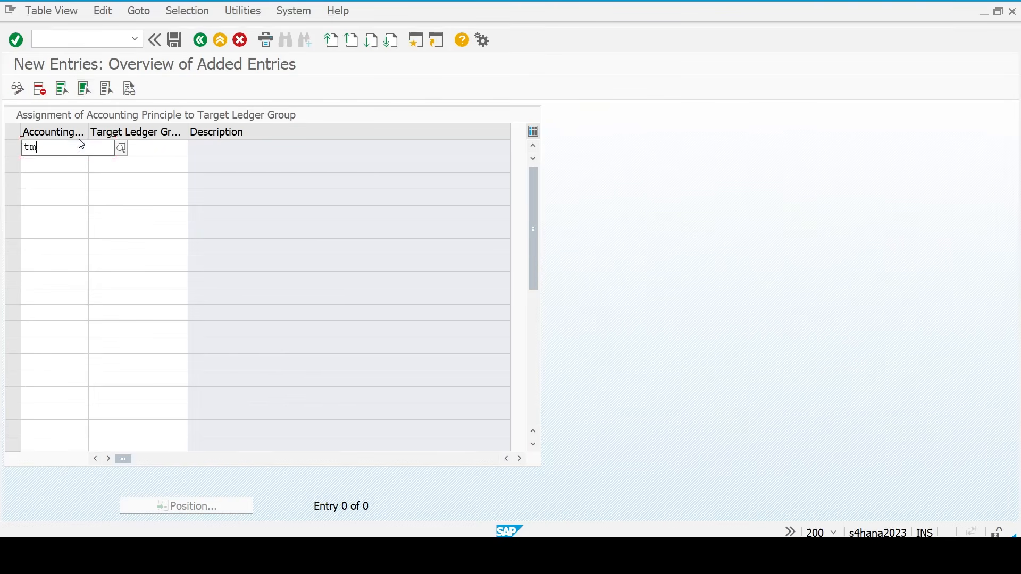
text(23)
key(Return)
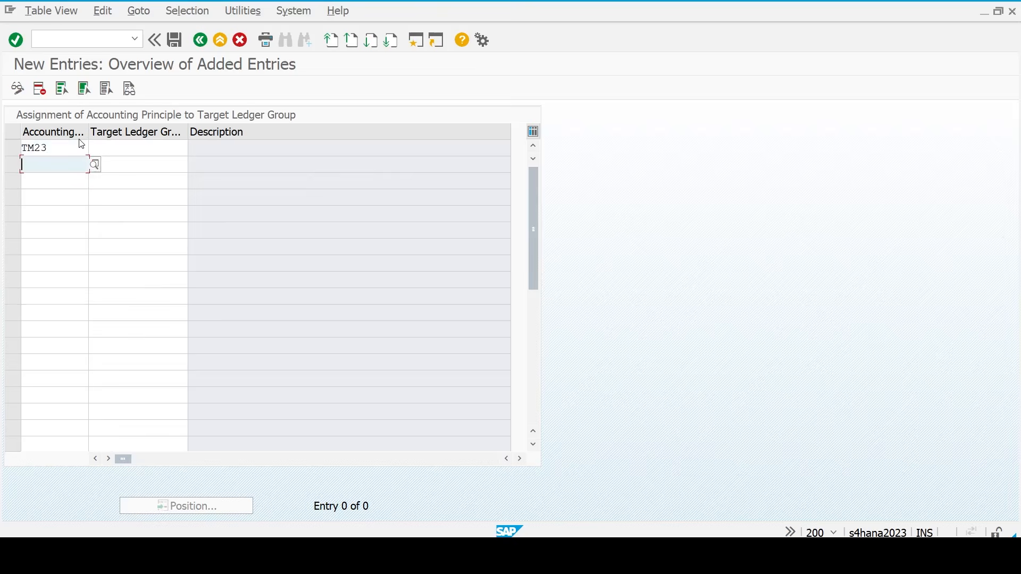
text(tm nl)
key(BackSpace)
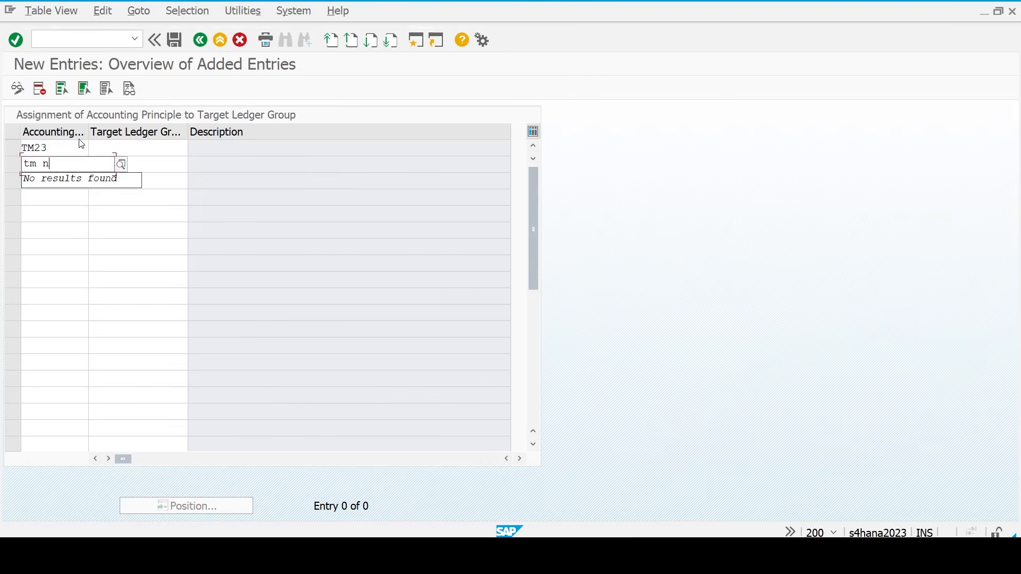
key(BackSpace)
key(BackSpace)
text(nl)
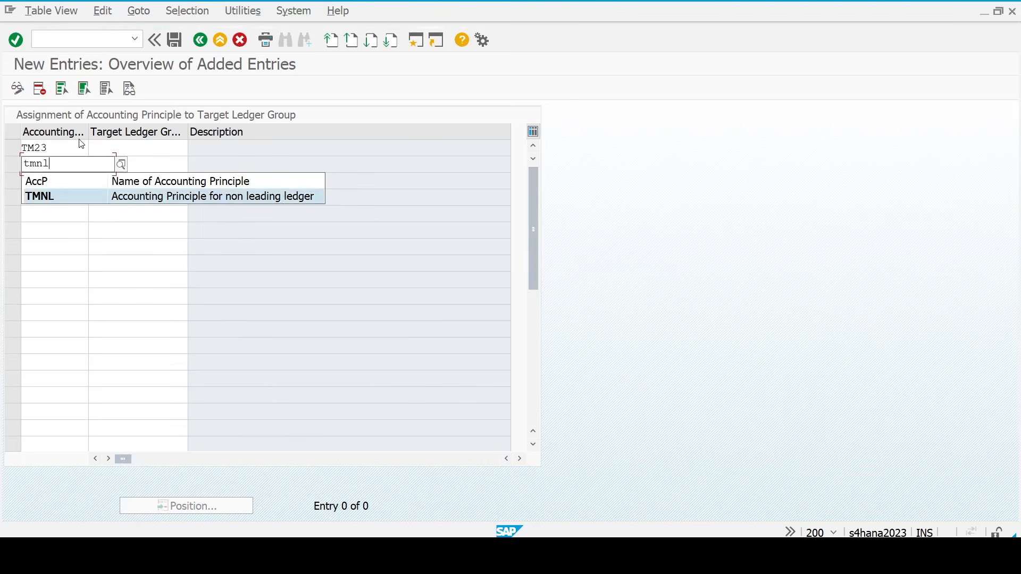
key(Return)
- Set target ledger group 0L for TM23 and TN for TMNL
key(Up)
key(Tab)
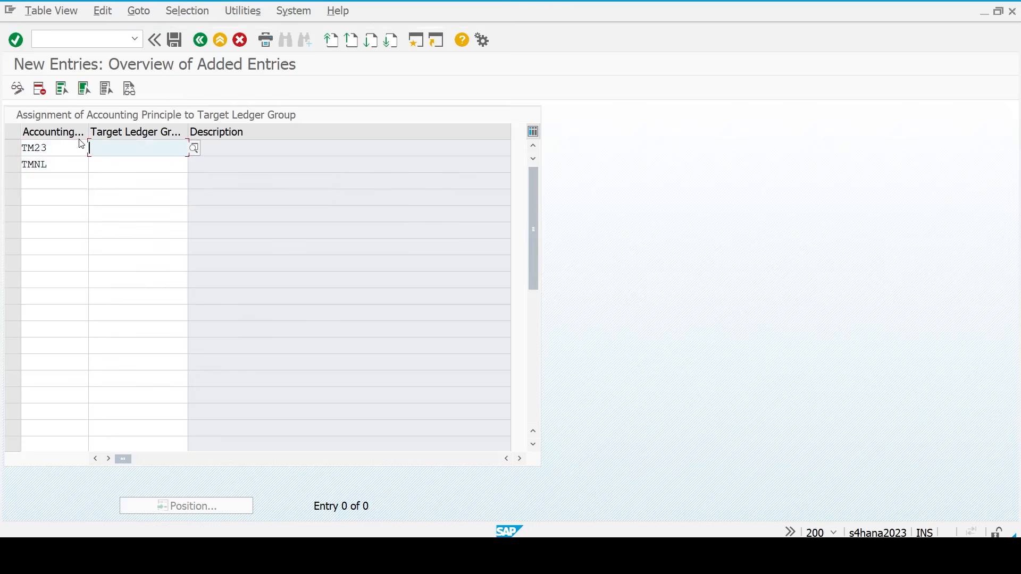
text(0L)
key(Return)
key(Down)
text(tym)
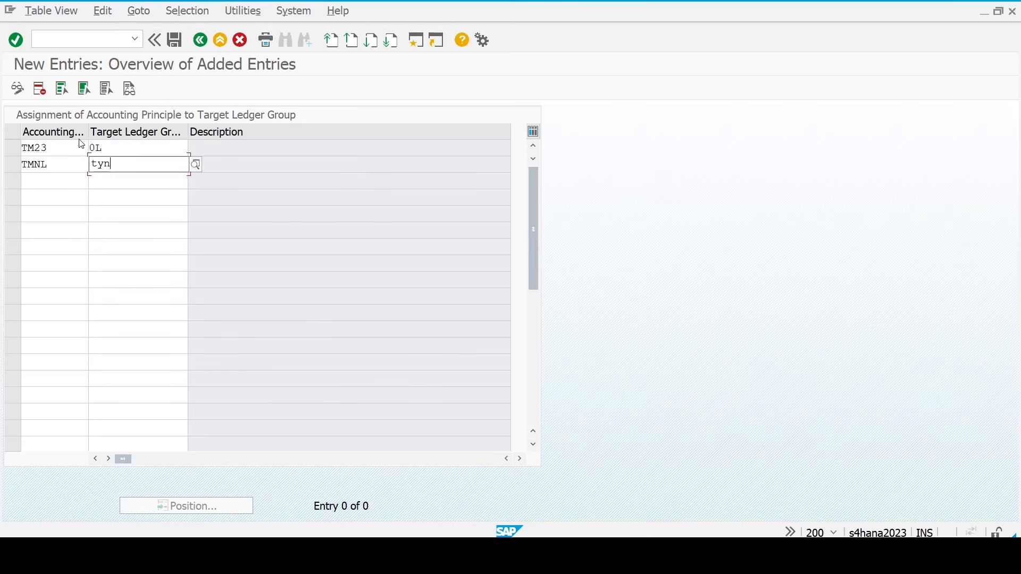
key(BackSpace)
key(BackSpace)
text(n)
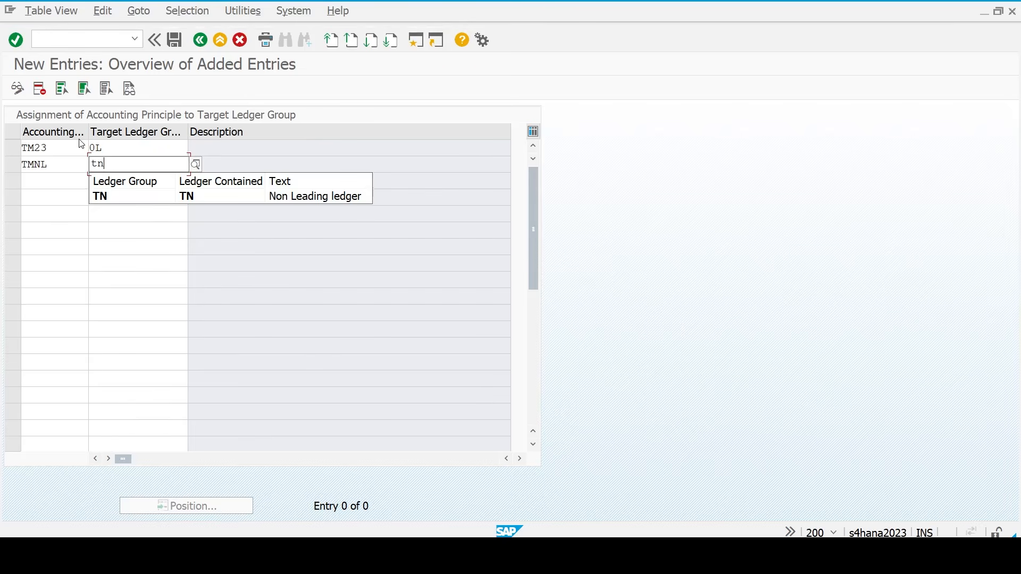
key(Return)
key(Return)
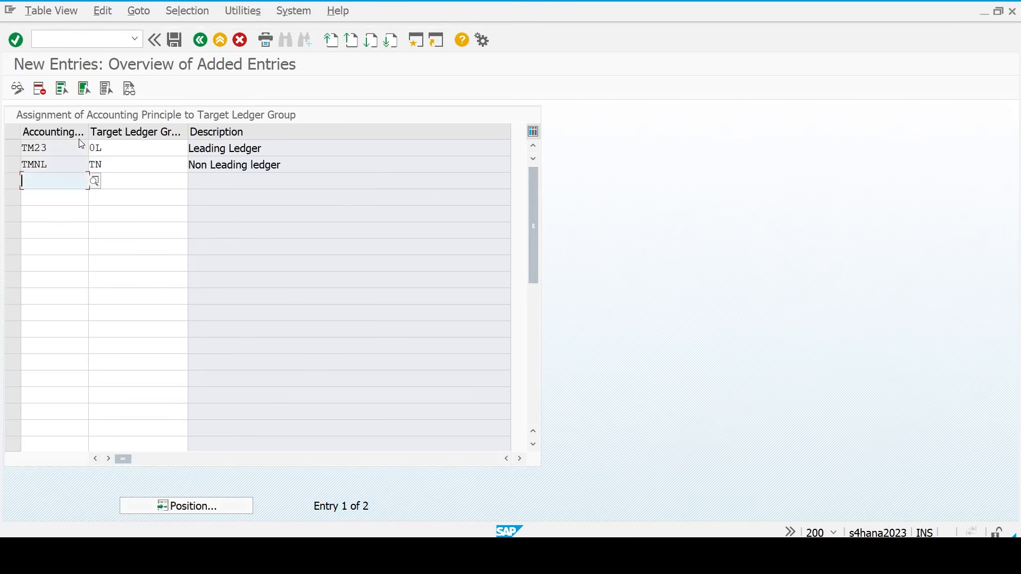
- Save the assignments to the customizing request and return to the IMG structure
key(ctrl+s)
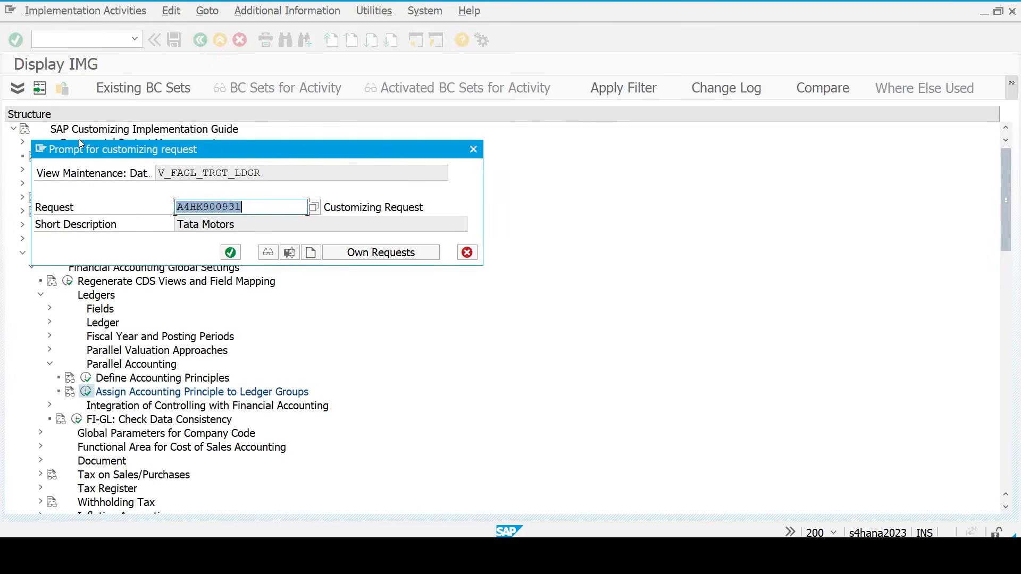
key(Return)
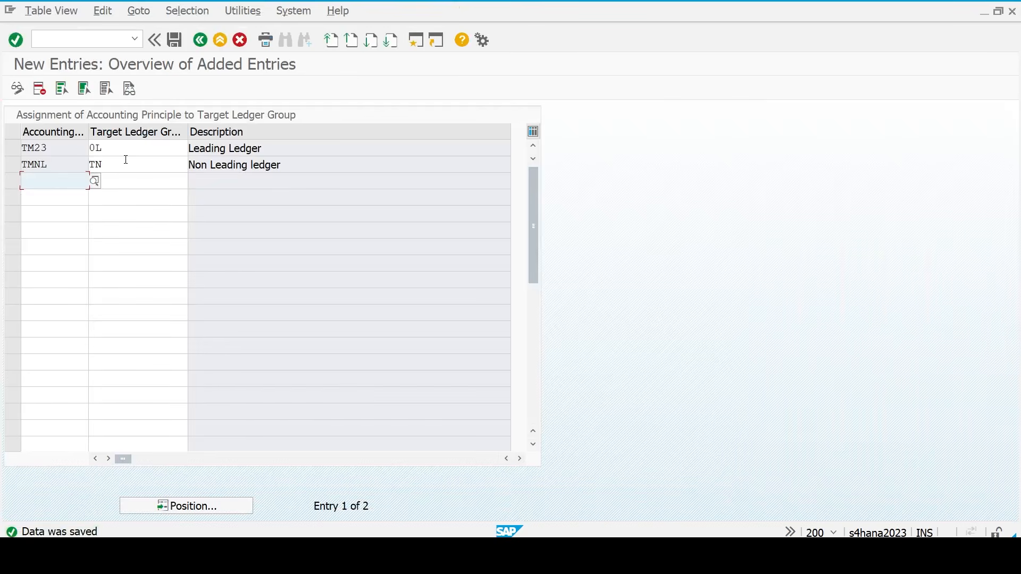
key(F3)
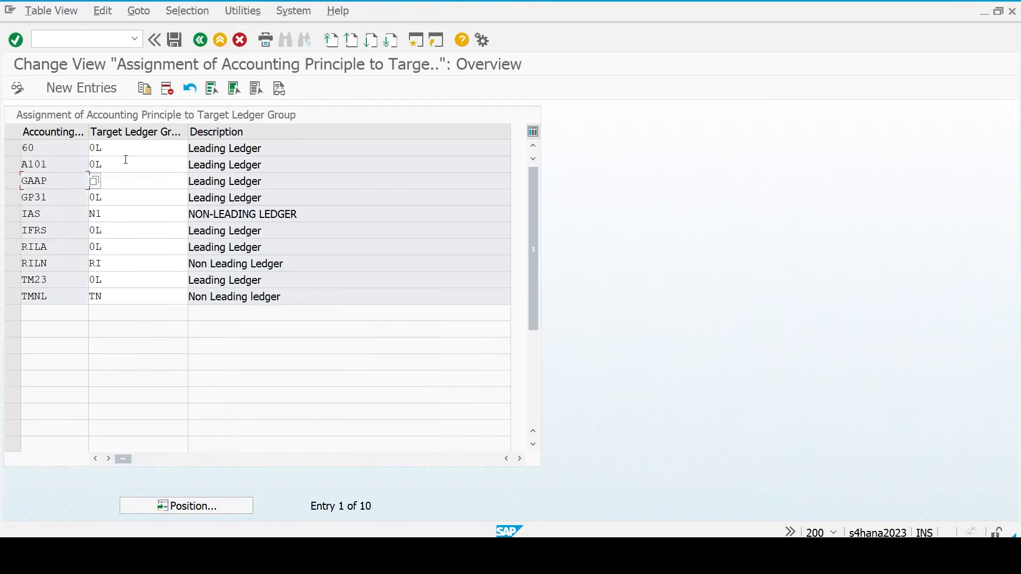
key(F3)
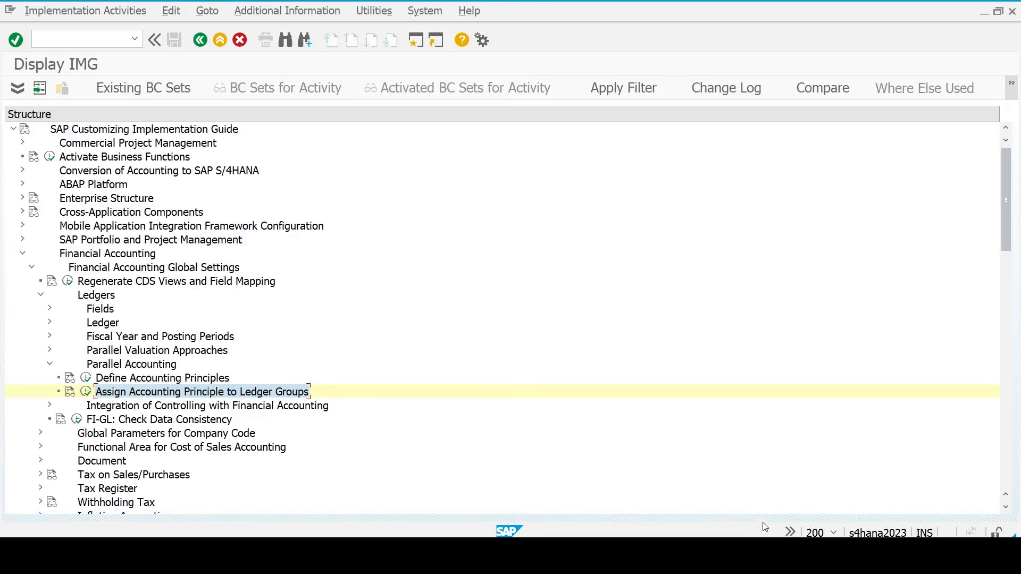
key(alt+Tab)
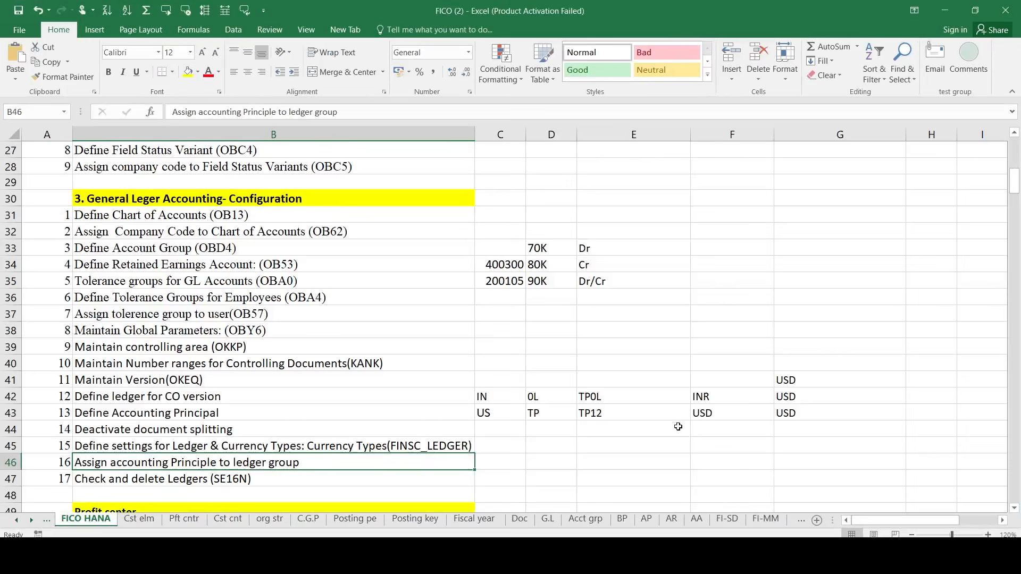
click(297, 481)
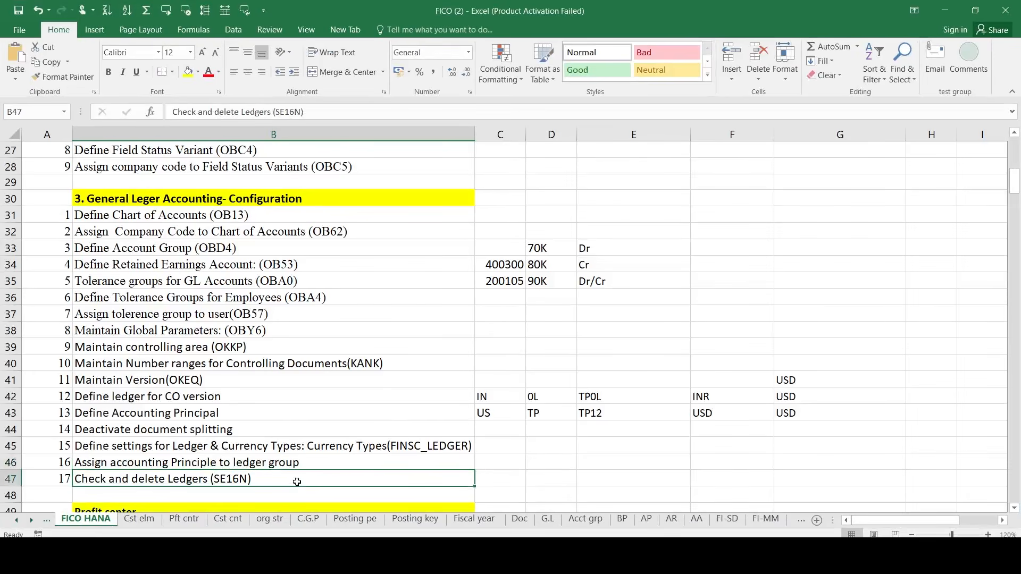
scroll(332, 462, down, 1)
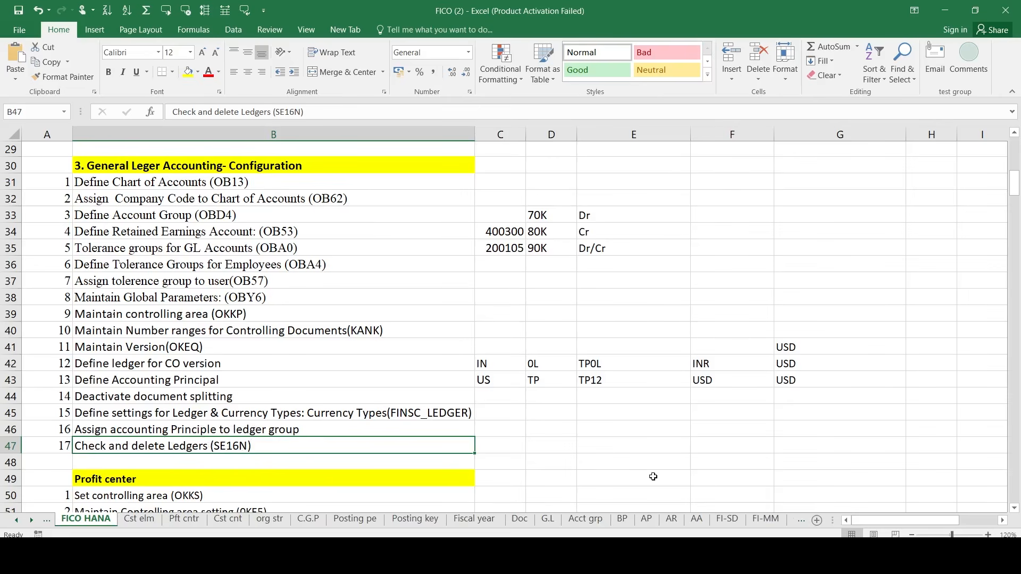
mouse_move(764, 553)
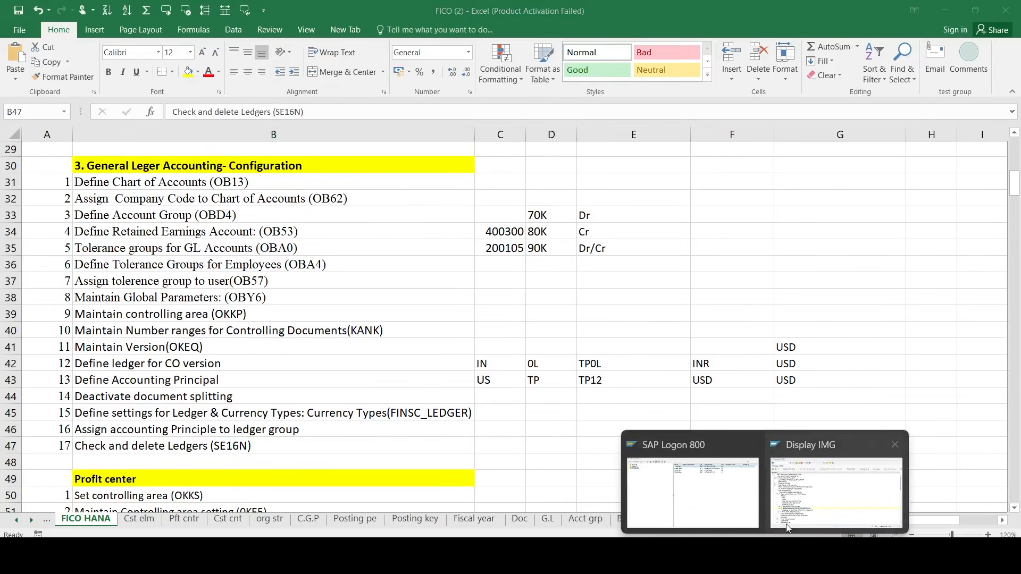
click(789, 522)
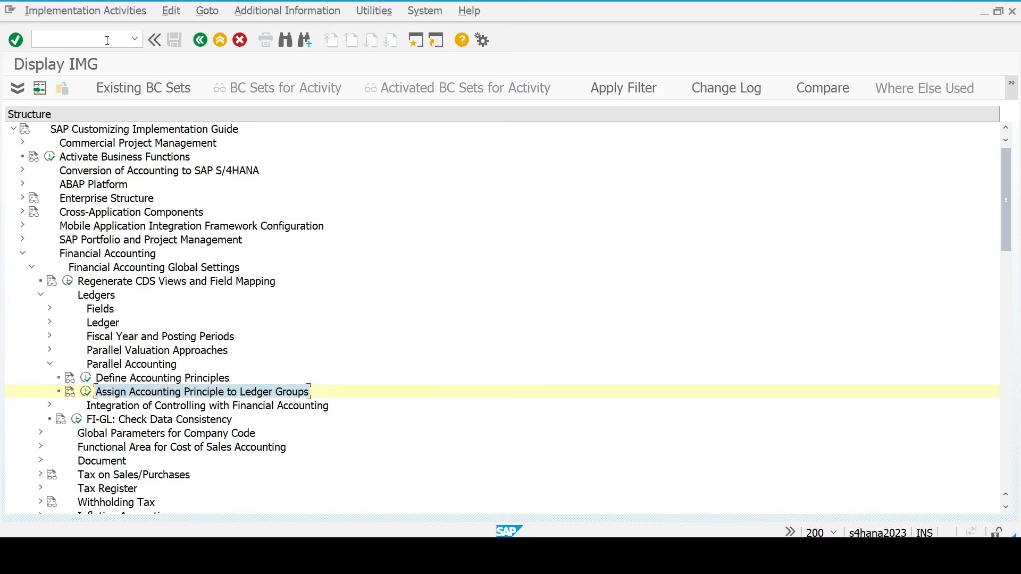
- Leave the IMG and start the general table display transaction SE16N
text(/n)
key(Return)
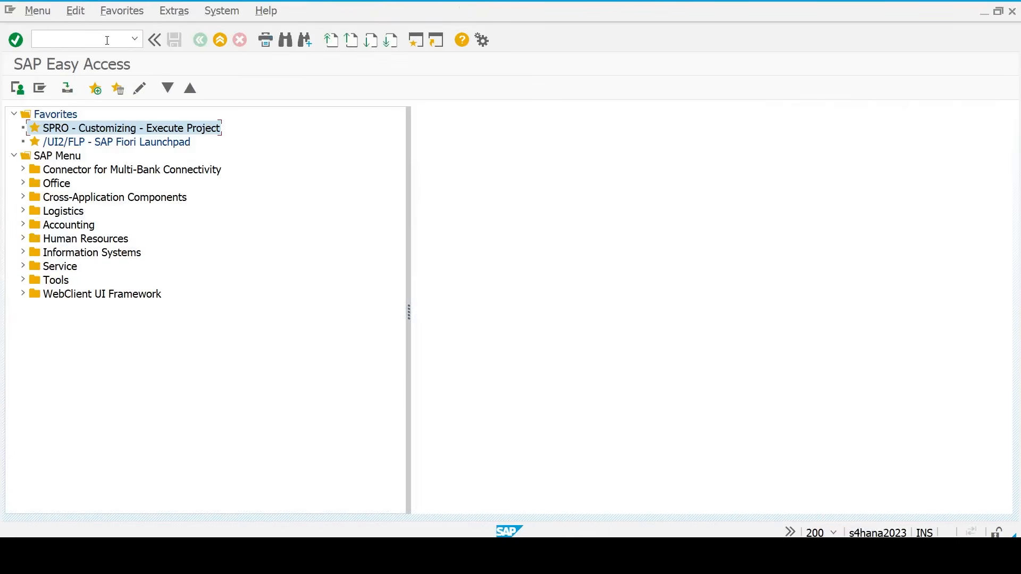
text(se16n)
key(Return)
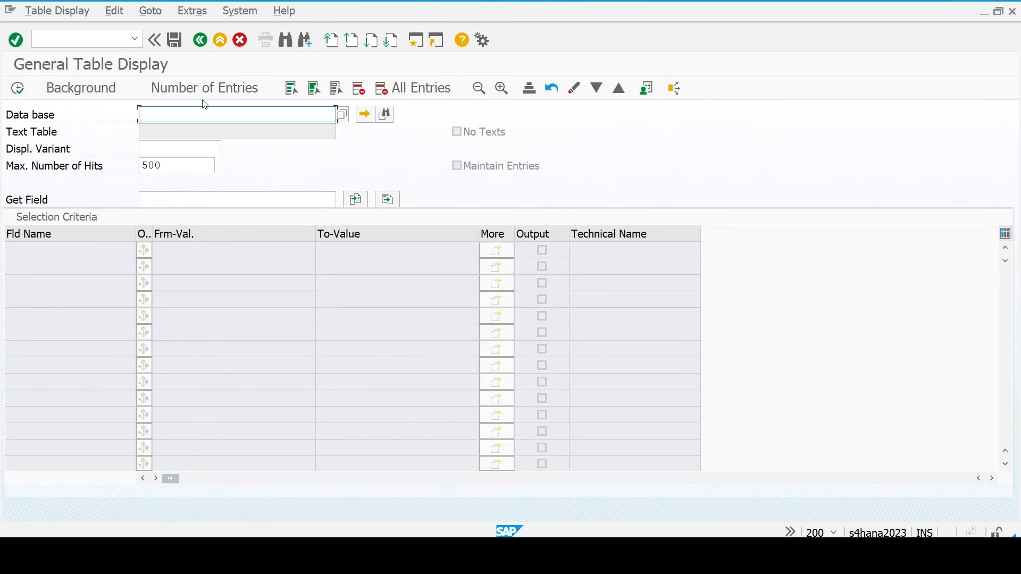
- Load the view FINSV_F4_LDBUKRS, correcting the mistyped table name until it is accepted
text(finvc_f4_ldbukrs)
key(Return)
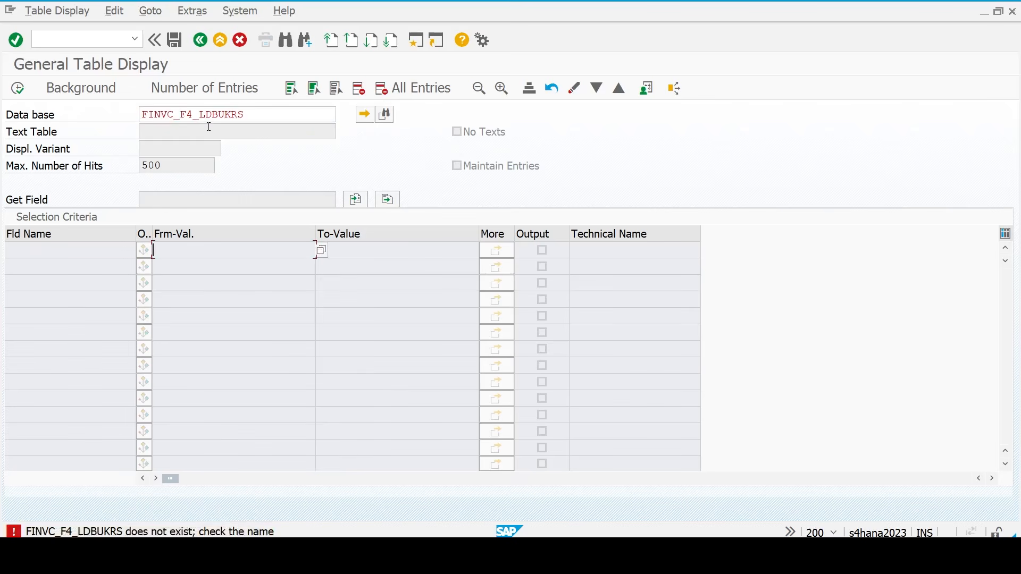
click(169, 115)
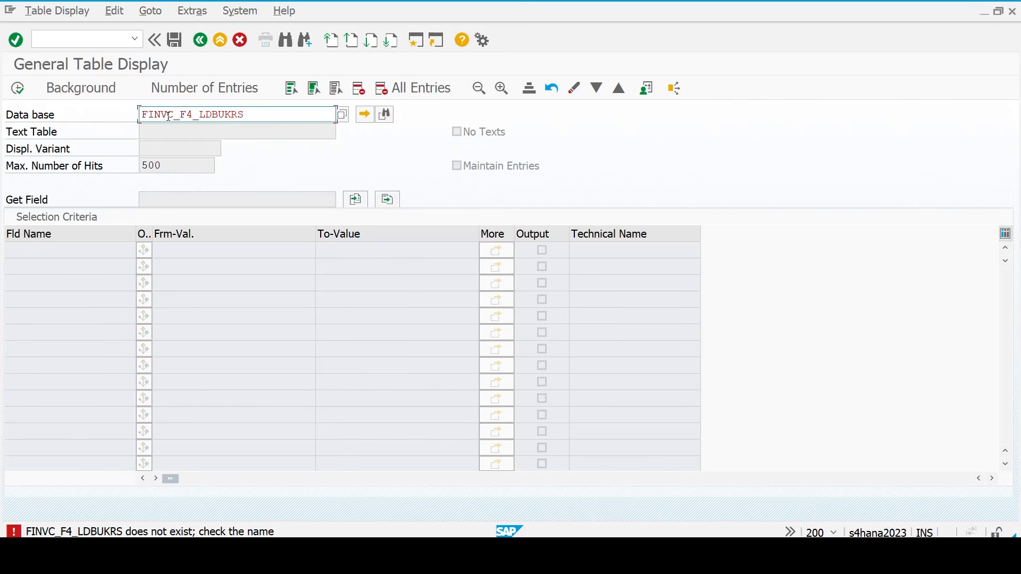
key(BackSpace)
text(s)
key(BackSpace)
text(s)
key(Return)
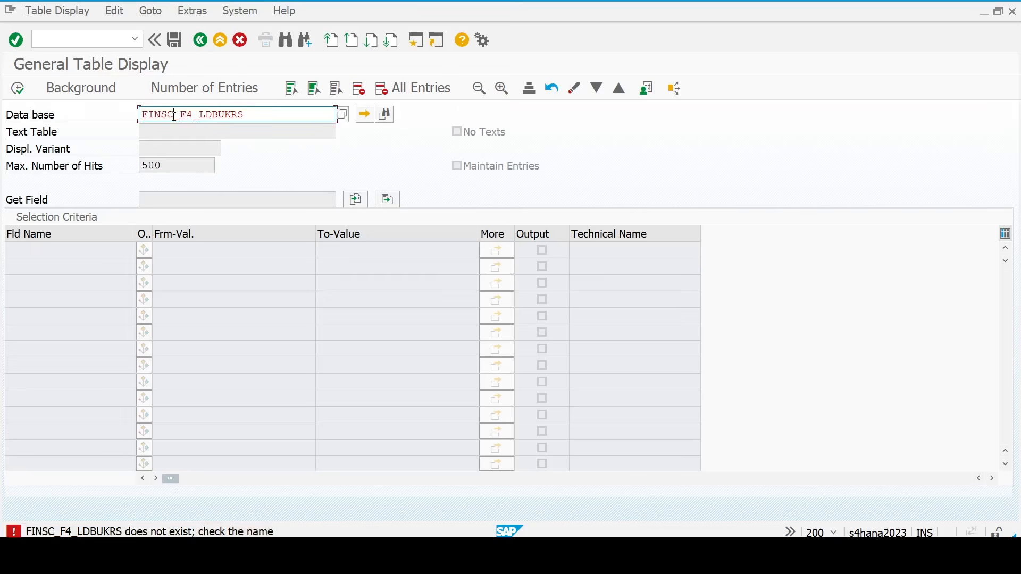
key(BackSpace)
text(v)
key(Return)
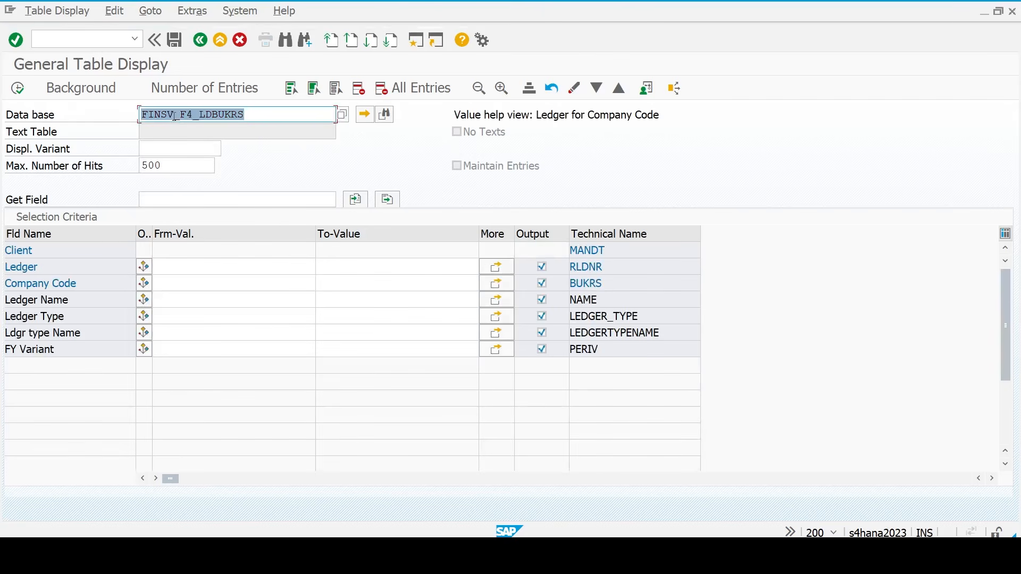
- Filter company code TM23 and execute to list its ledgers 0L and TN
click(255, 116)
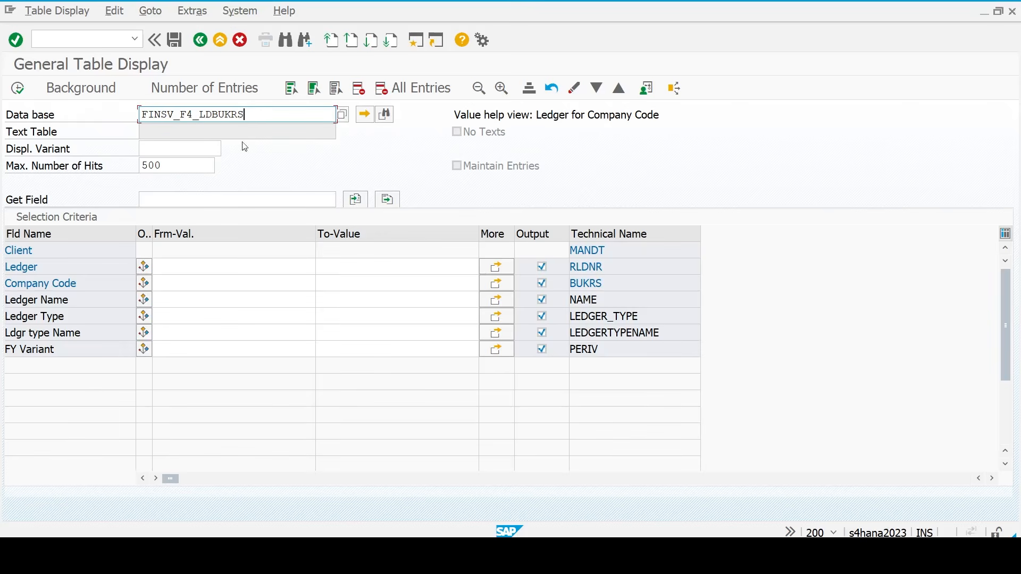
click(196, 283)
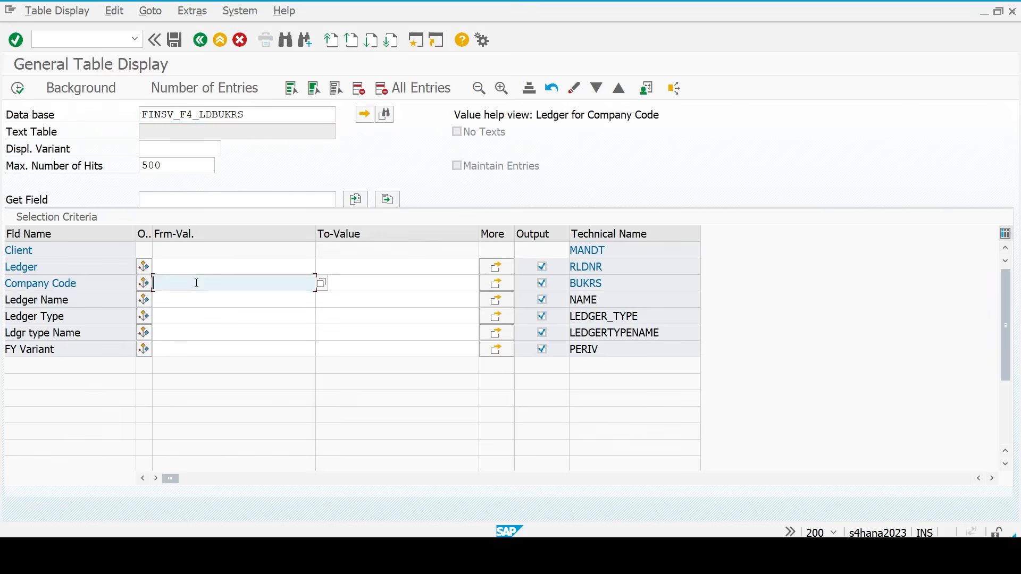
text(tm23)
click(19, 90)
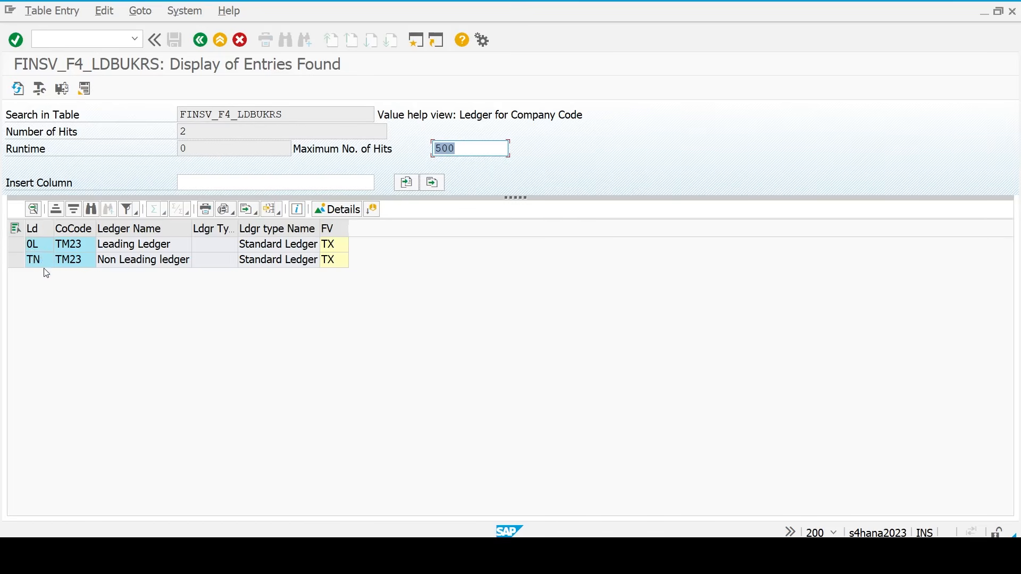
- Call the ledger transaction /nfinsc_led from the command field
click(104, 39)
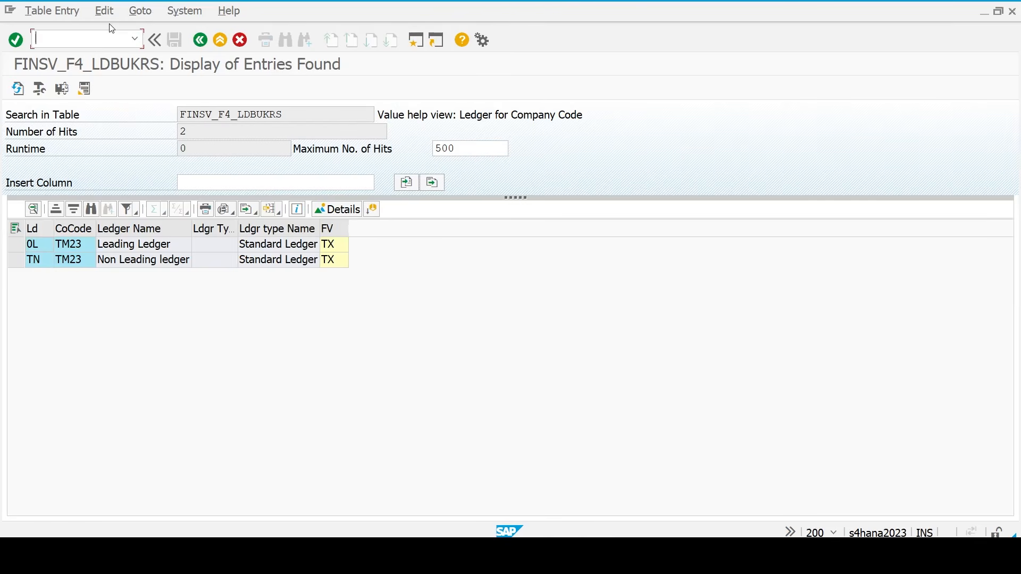
text(/nfinc)
key(BackSpace)
text(sc_ledger)
key(Return)
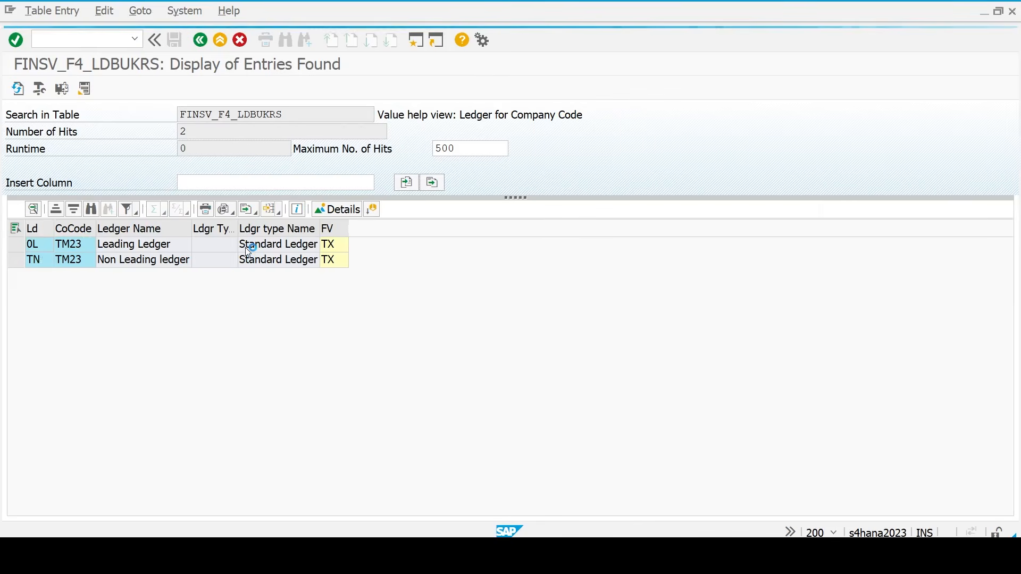
- Check that ledger OC has no company code settings, go back, and return to the Excel checklist
key(Return)
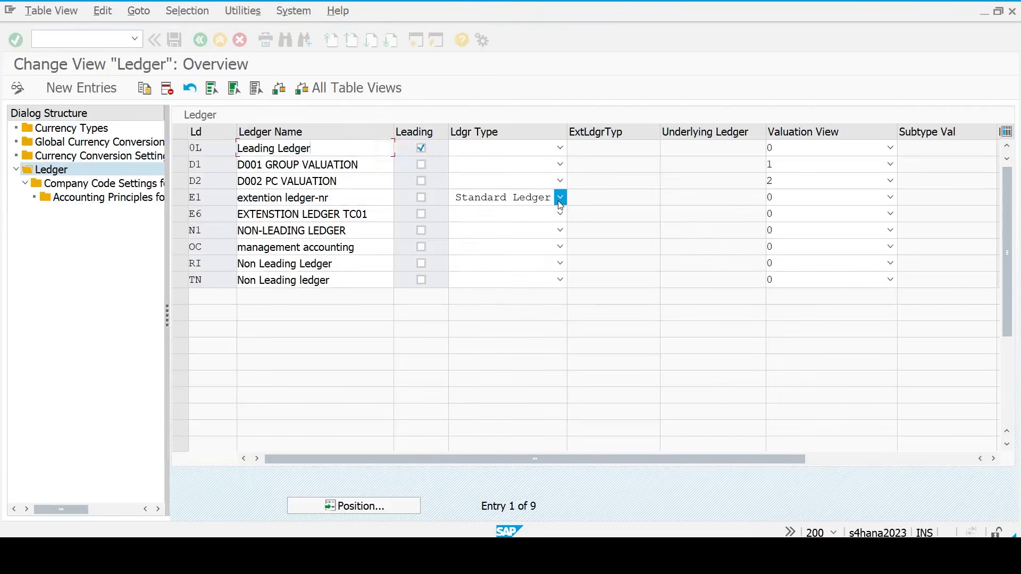
click(182, 250)
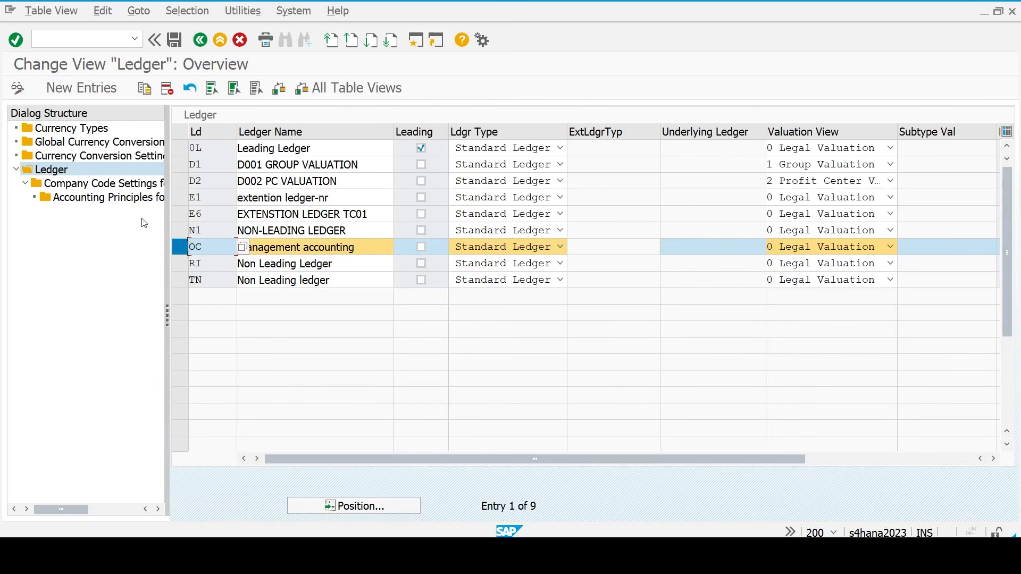
click(107, 185)
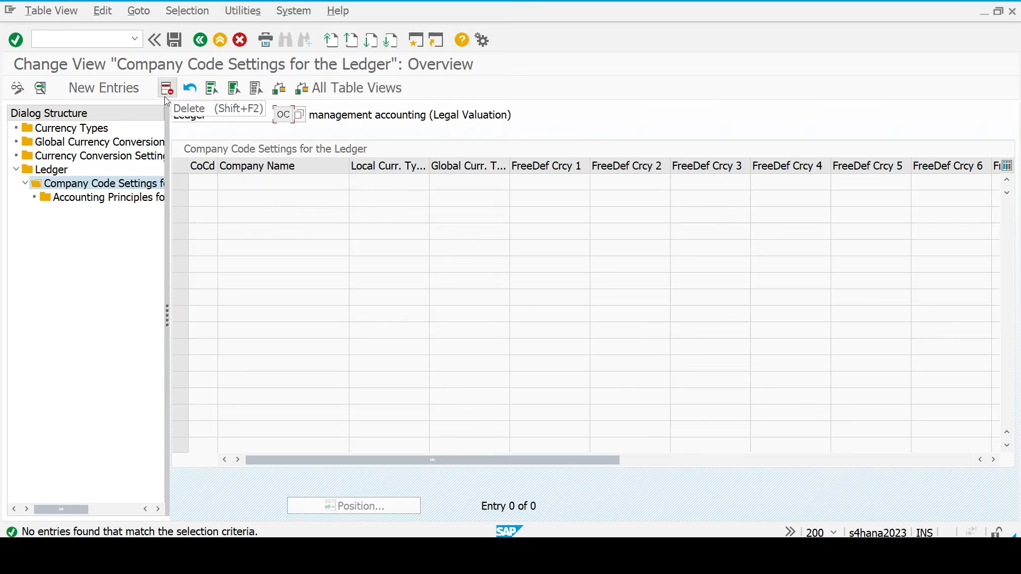
click(202, 44)
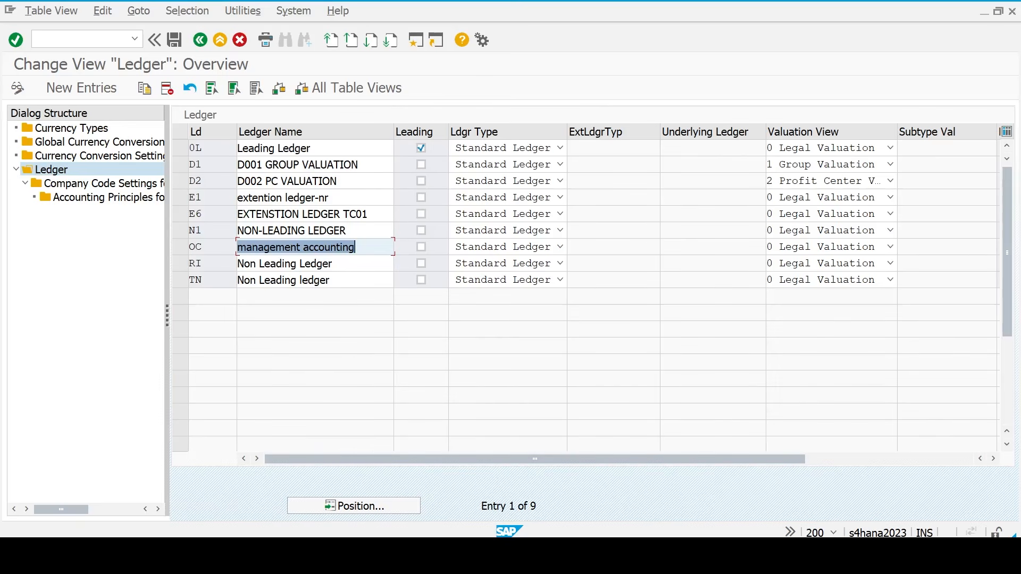
mouse_move(735, 556)
click(736, 508)
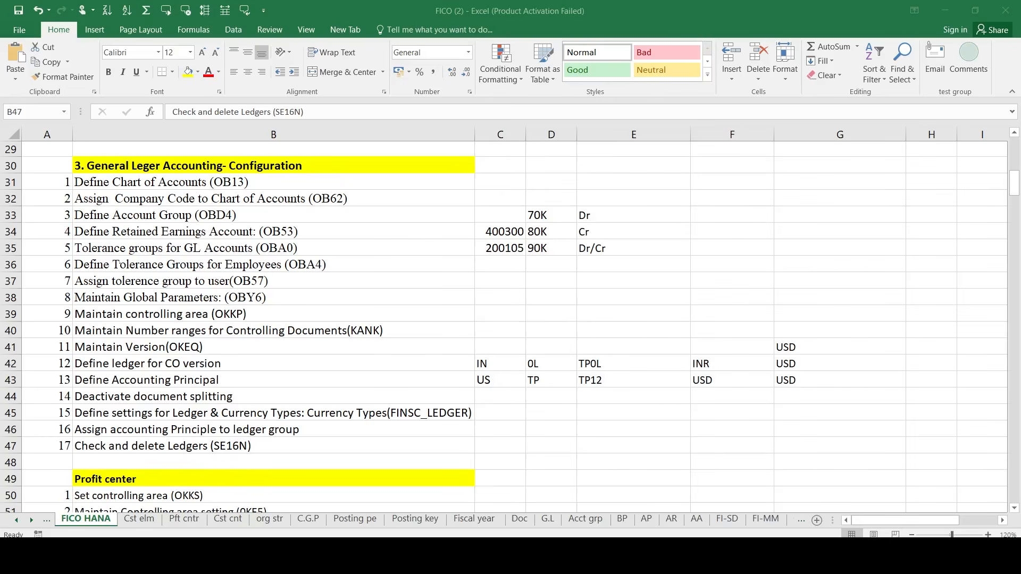
- Select the Set controlling area (OKKS) task in the Profit center section, then return to SAP
scroll(368, 408, down, 1)
scroll(367, 408, down, 1)
click(368, 403)
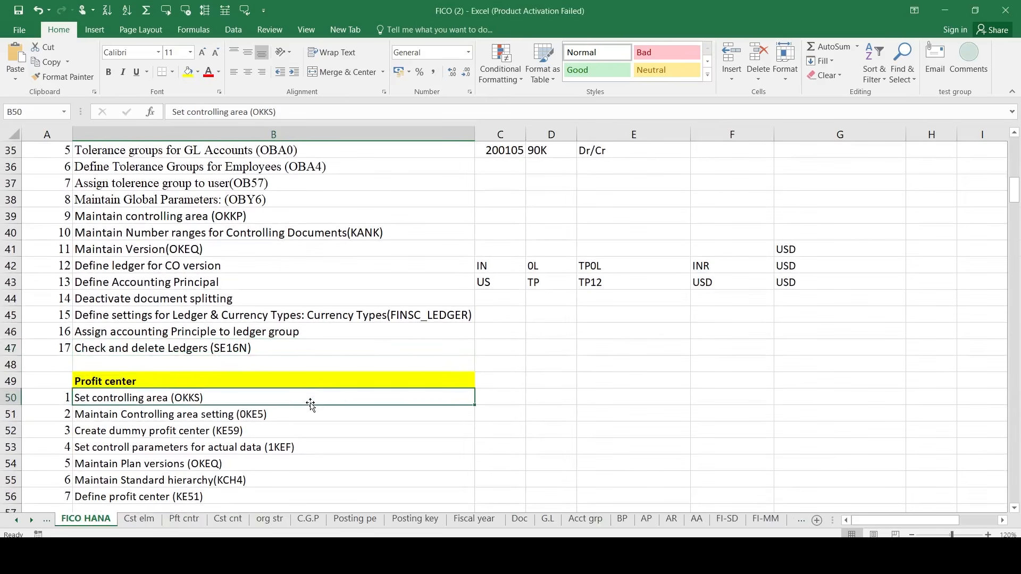
scroll(310, 405, down, 1)
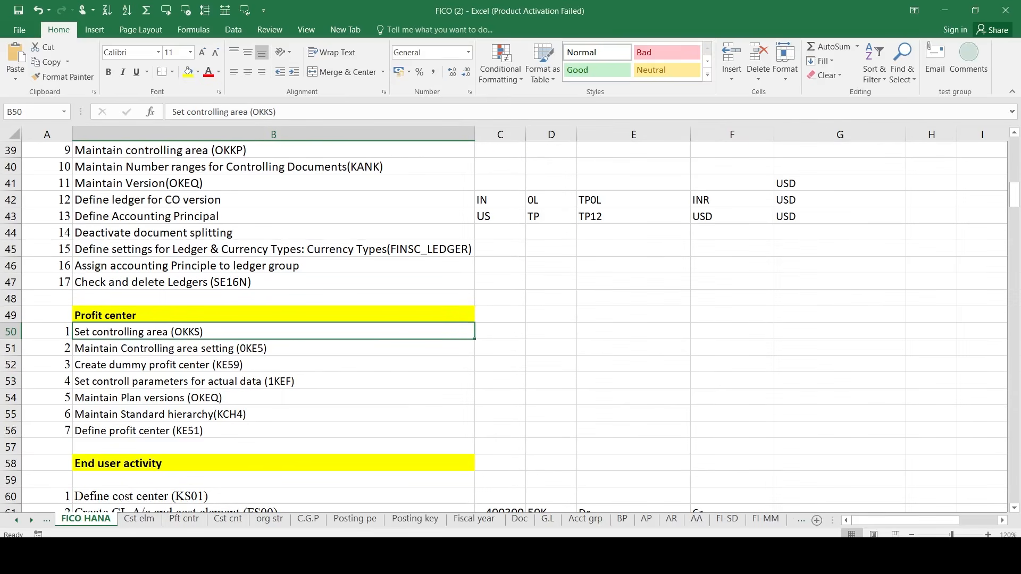
mouse_move(676, 556)
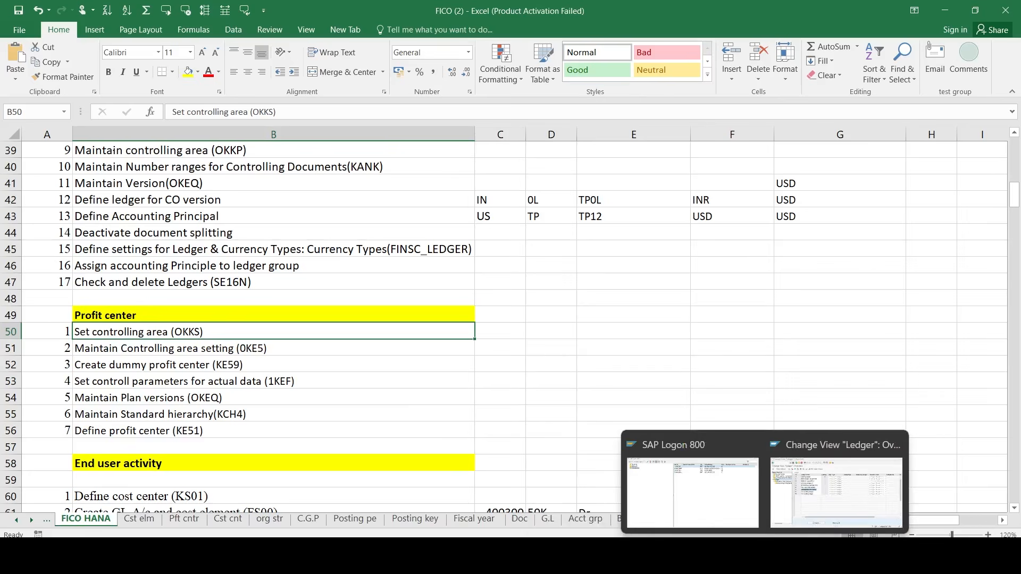
click(764, 555)
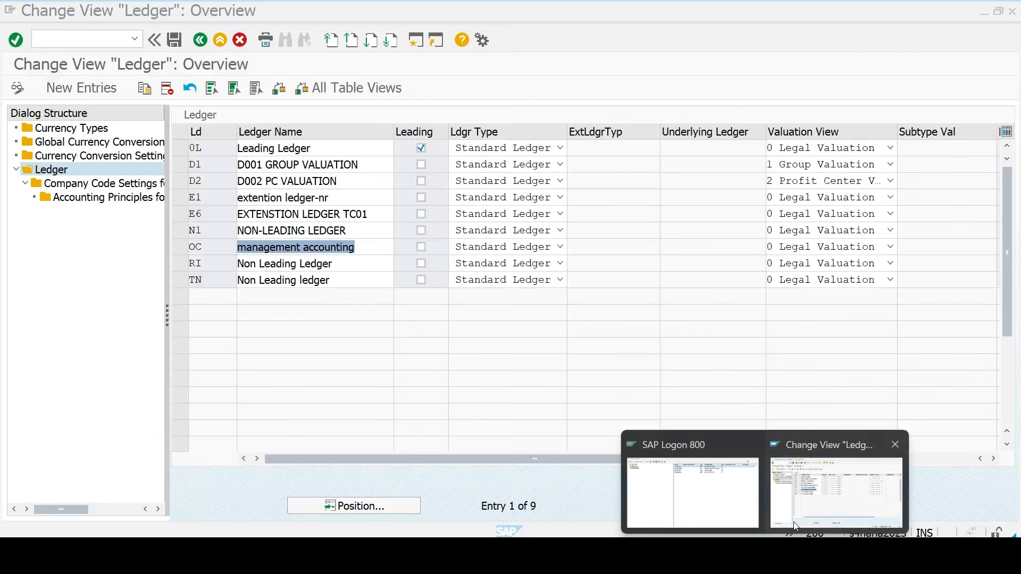
- In the SPRO reference IMG, expand Controlling > Profit Center Accounting > Basic Settings
click(836, 491)
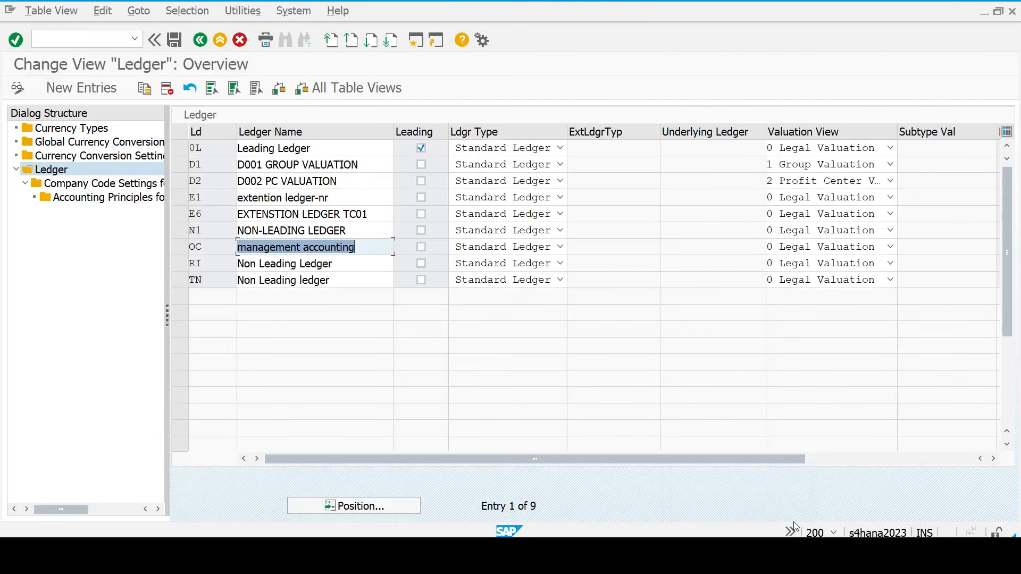
click(201, 42)
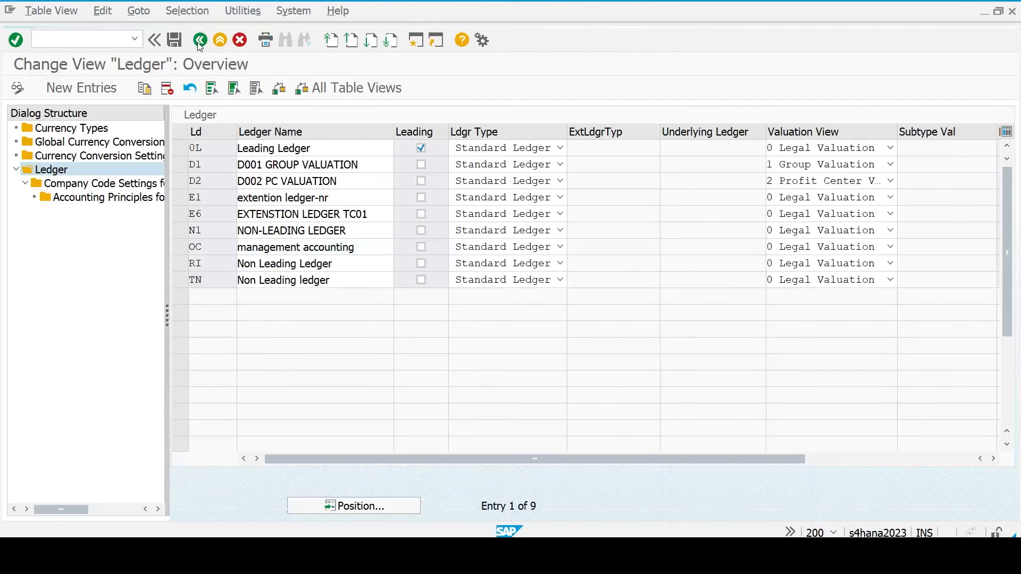
double_click(122, 129)
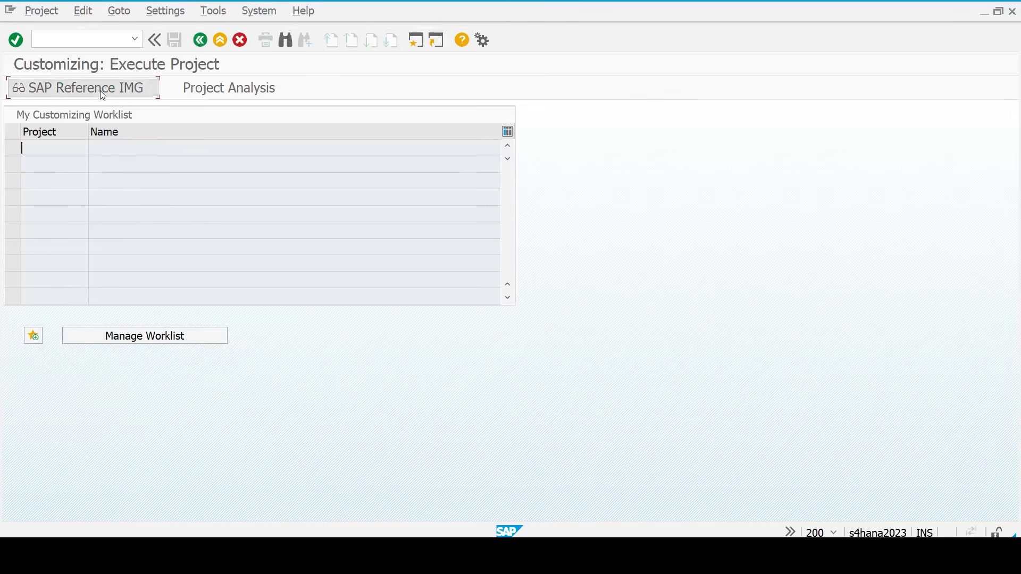
click(102, 91)
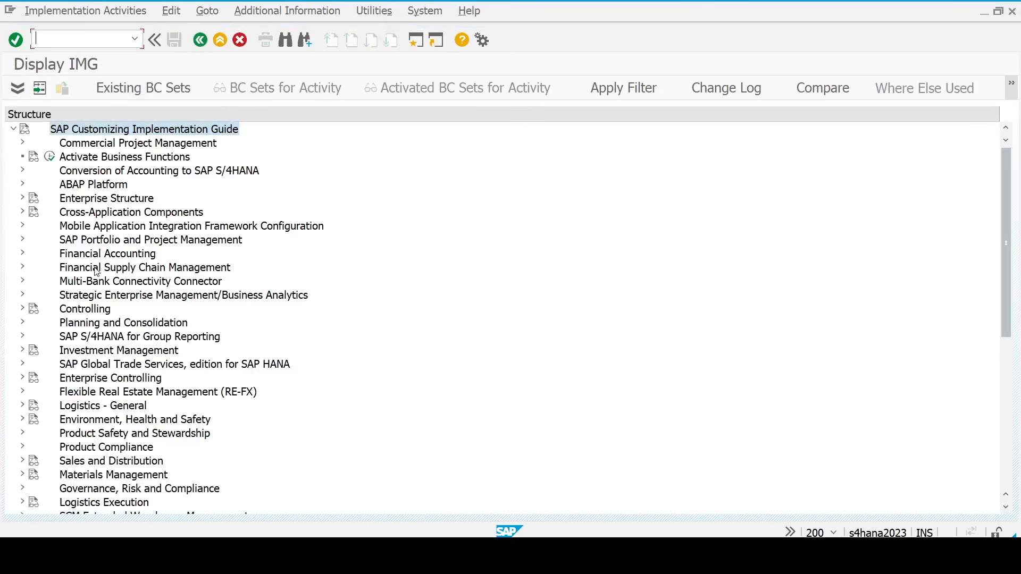
double_click(79, 311)
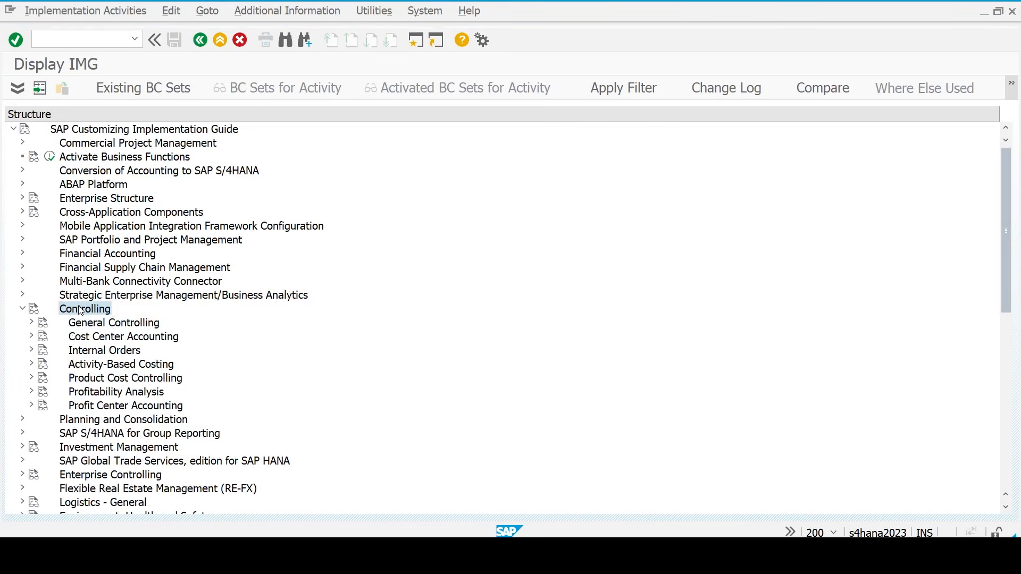
key(Right)
key(Right)
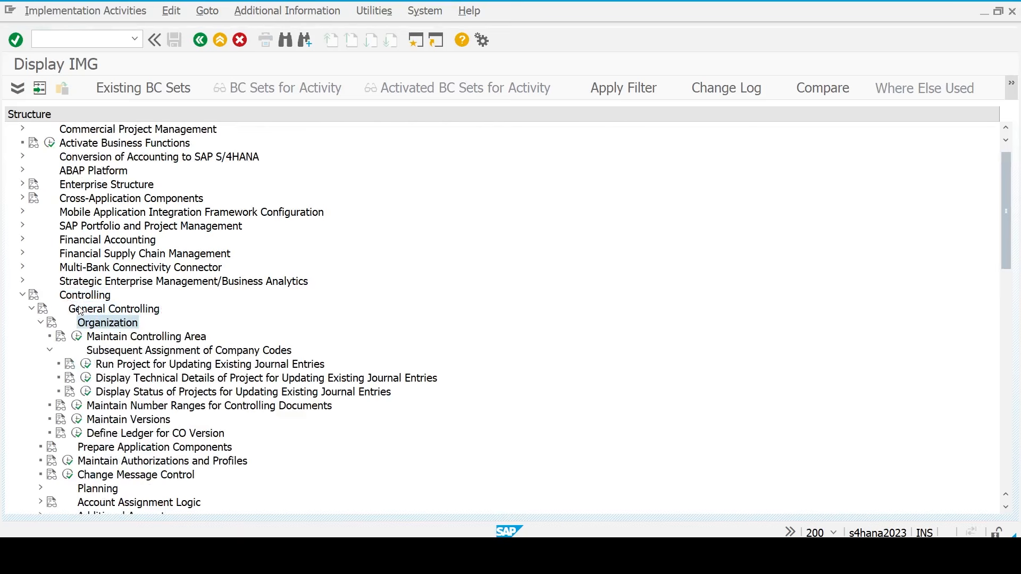
key(Left)
key(Left)
key(Left)
key(Left)
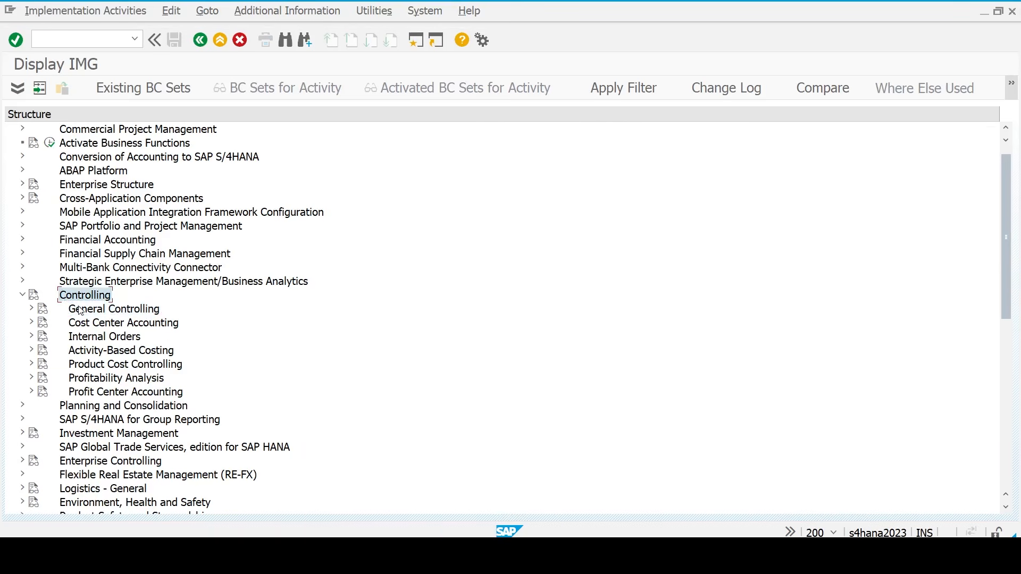
key(Down)
key(Down)
key(Down)
key(Down)
key(Down)
key(Down)
key(Down)
key(Right)
key(Right)
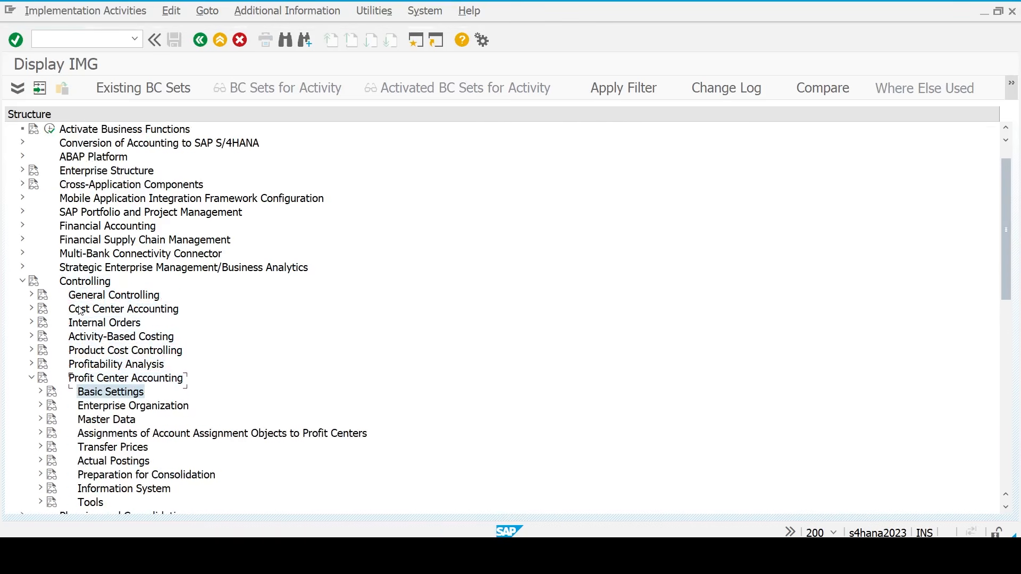
key(Down)
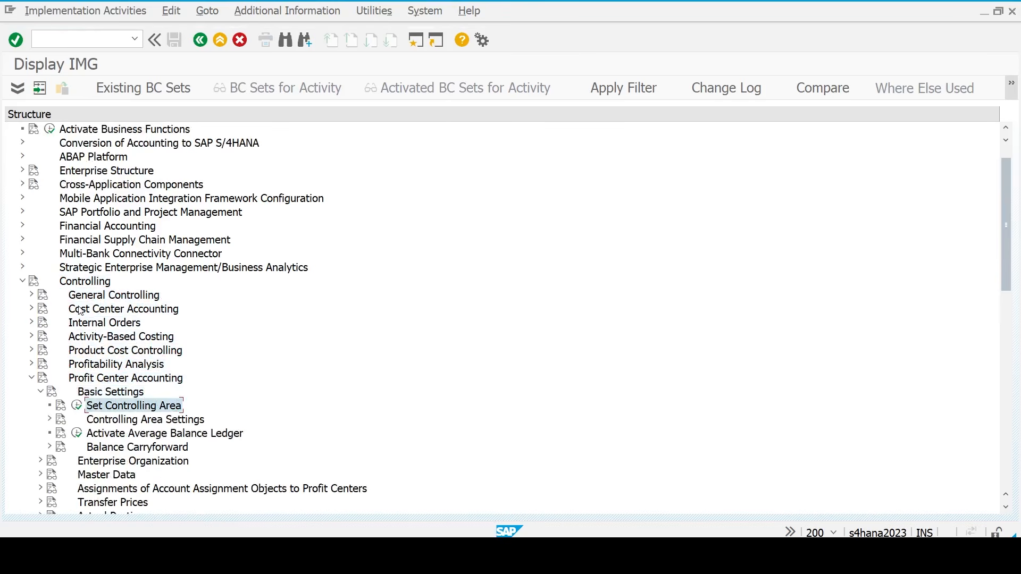
- Set controlling area TM23 and open Maintain Controlling Area Settings
click(77, 407)
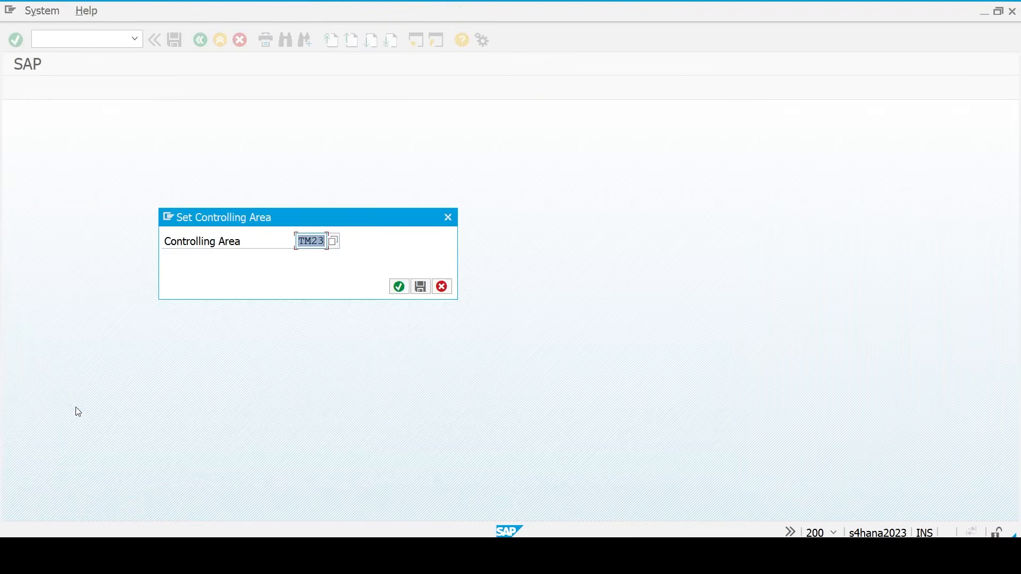
key(Right)
key(Return)
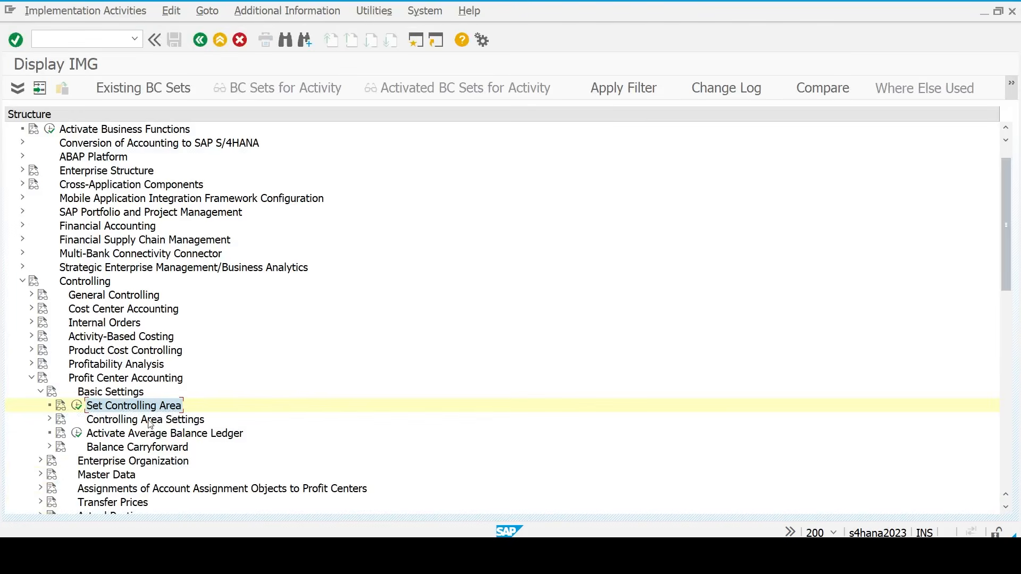
double_click(150, 424)
key(Down)
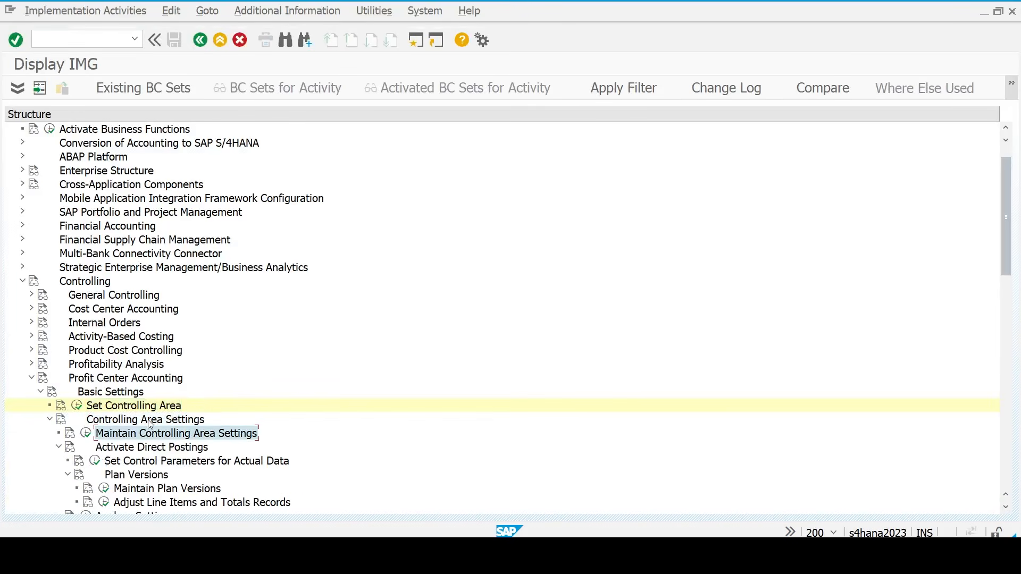
click(86, 434)
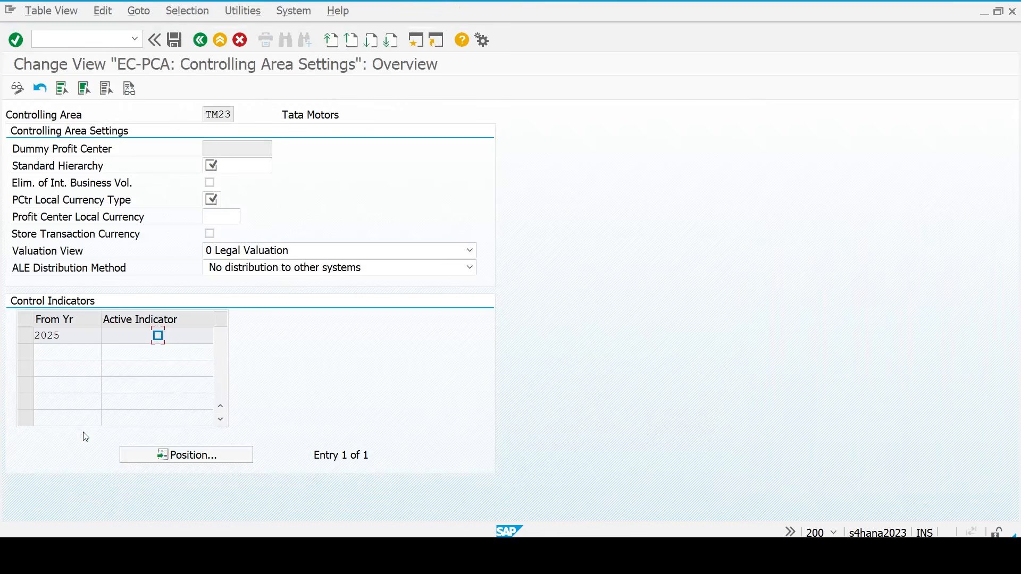
- Enter standard hierarchy TM_STD_23, local currency type 20 and local currency INR
click(247, 169)
text(tm)
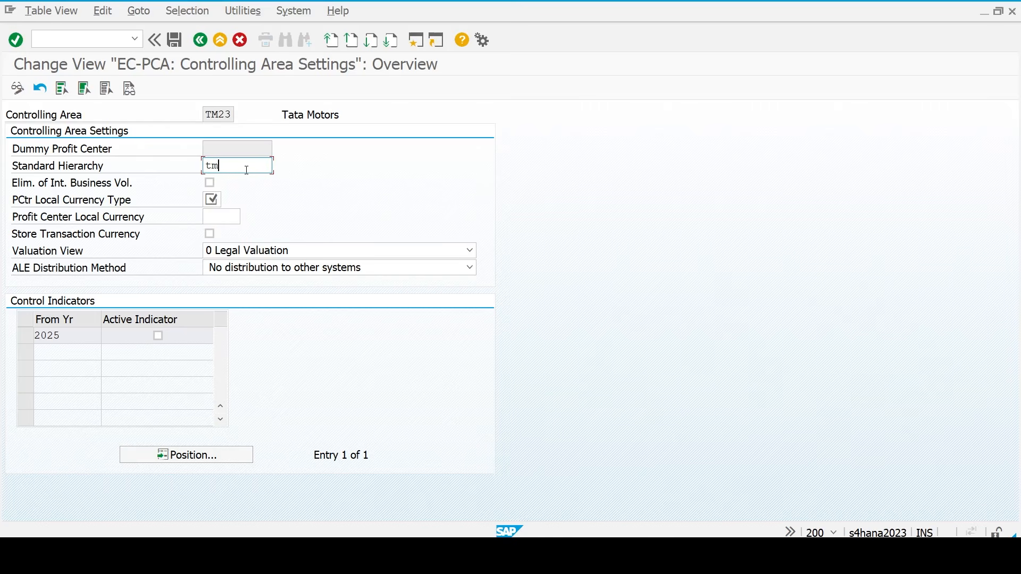
text(_)
key(BackSpace)
key(BackSpace)
key(BackSpace)
text(tm_std_23)
click(212, 201)
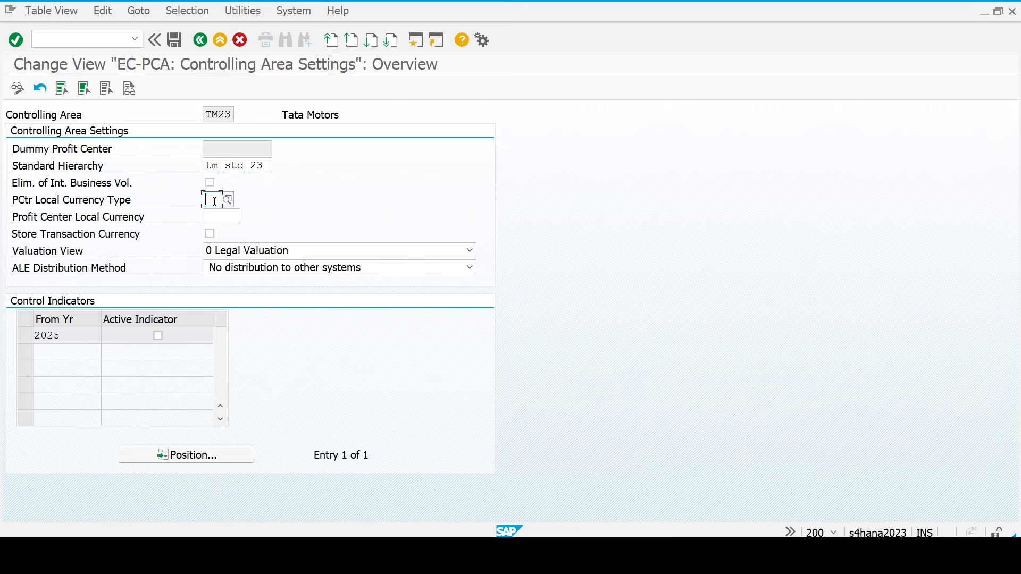
click(228, 199)
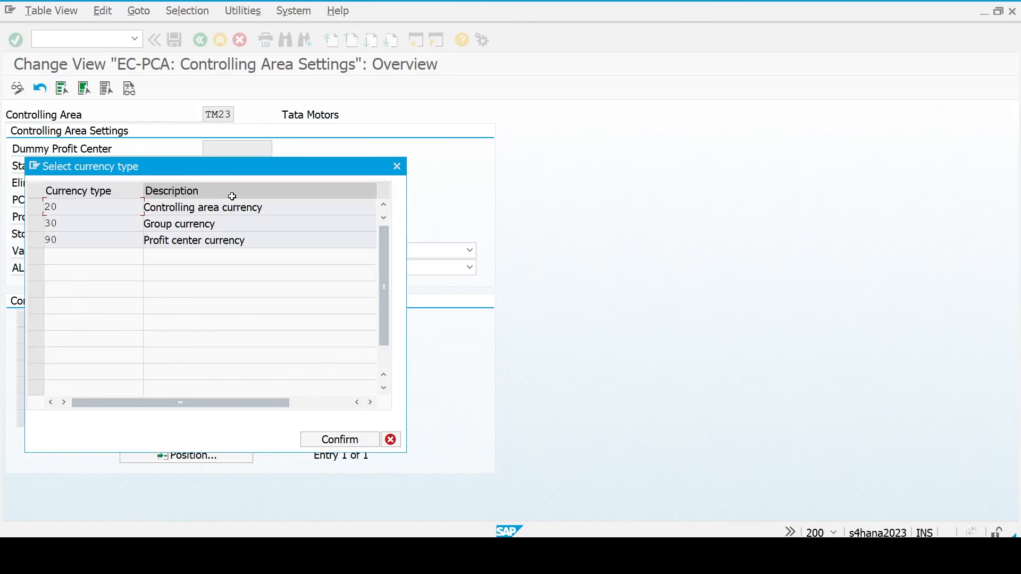
click(36, 207)
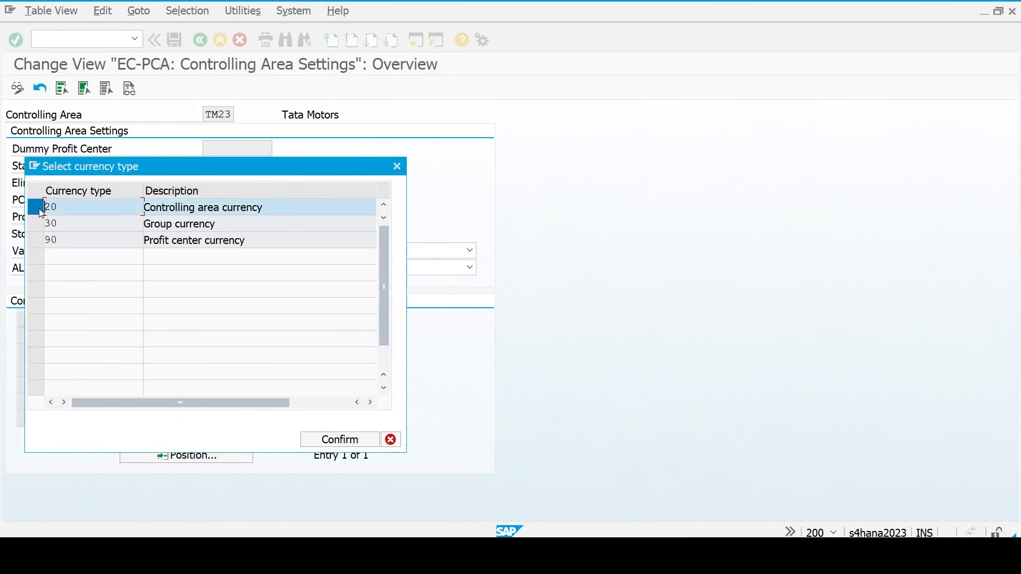
click(349, 440)
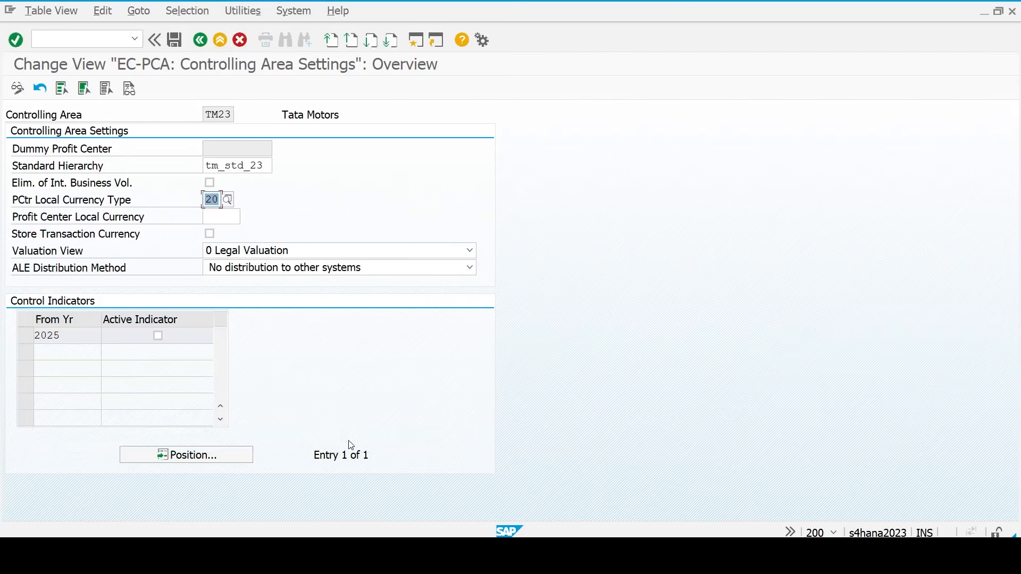
click(229, 217)
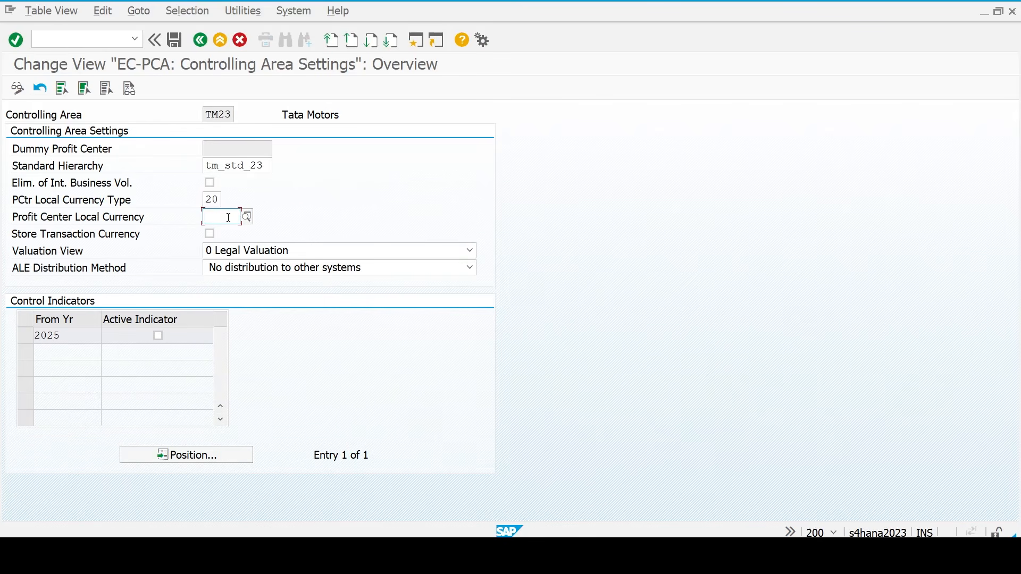
text(INR)
key(Return)
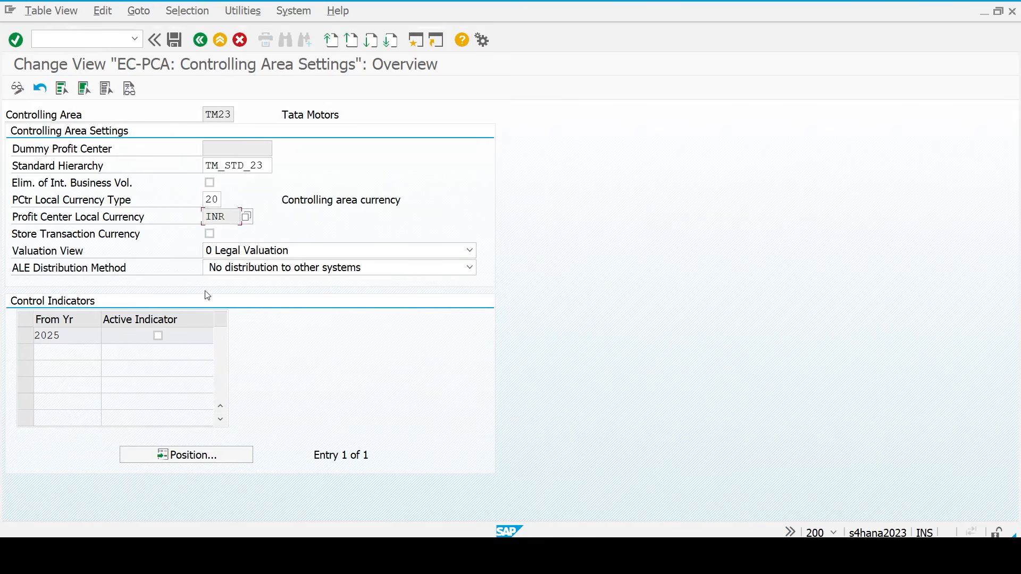
- Activate profit center accounting for 2025 and save the settings
click(162, 336)
click(176, 47)
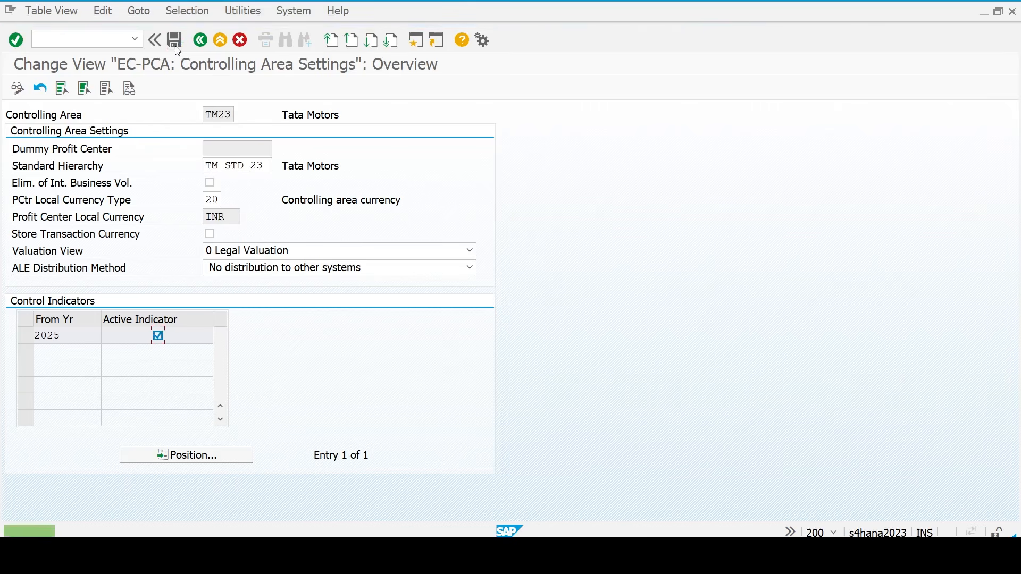
key(F3)
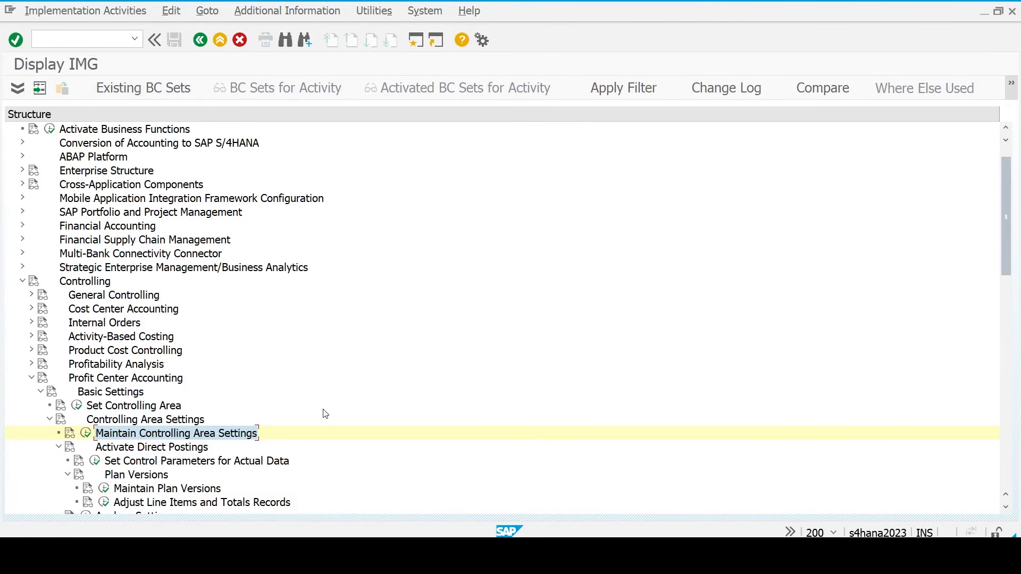
- Select the create dummy profit center step in the Excel checklist
key(alt+Tab)
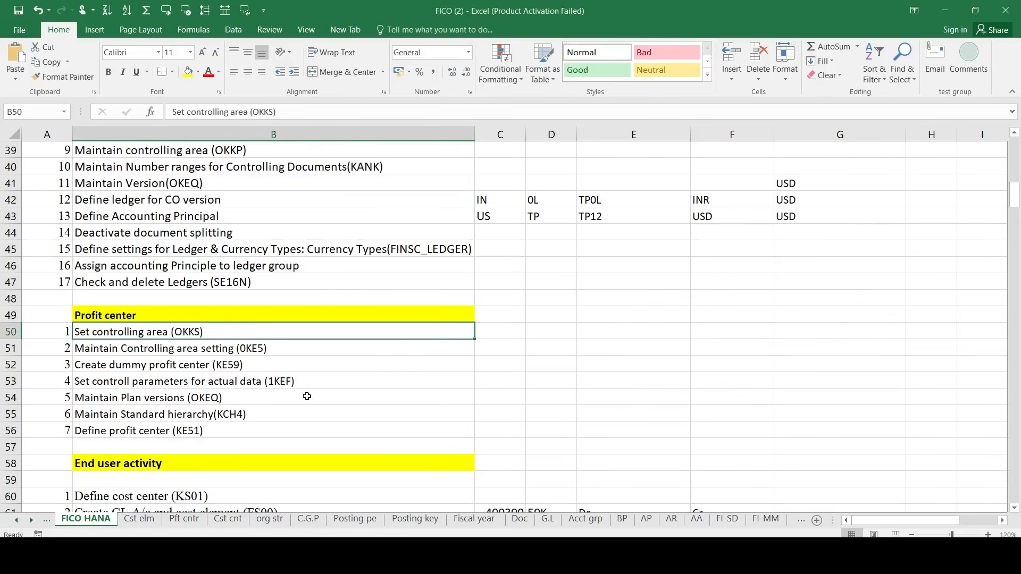
click(219, 367)
key(alt+Tab)
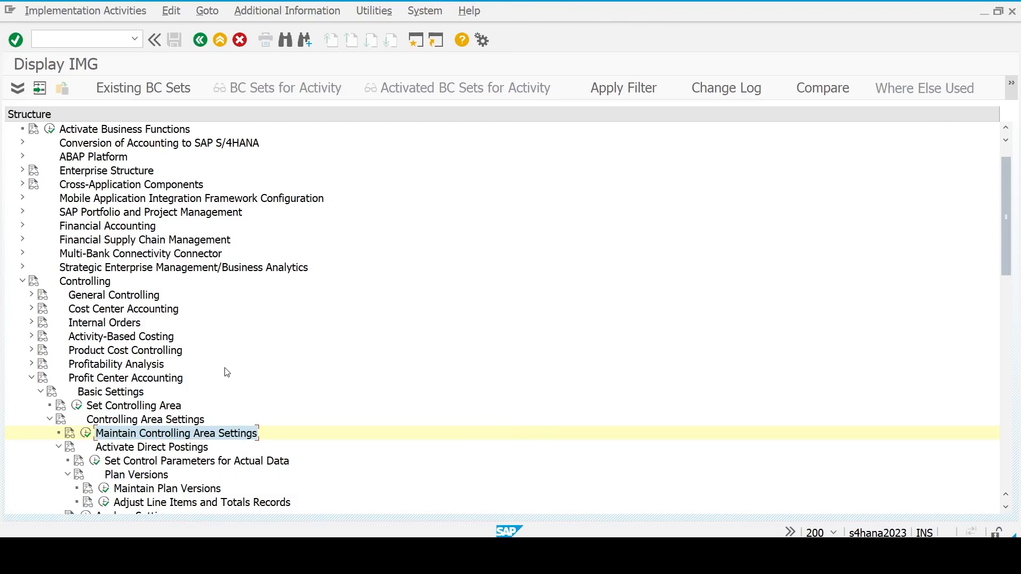
- Expand Profit Center Accounting > Master Data > Profit Center and run Create Dummy Profit Center
key(Down)
key(Down)
key(Down)
key(Left)
key(Left)
key(Left)
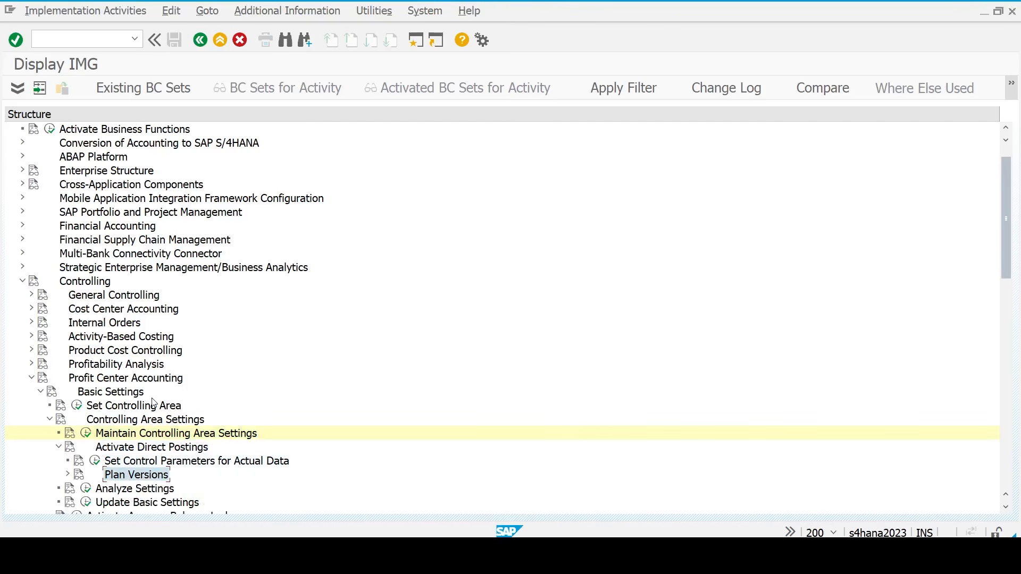
key(Left)
key(Left)
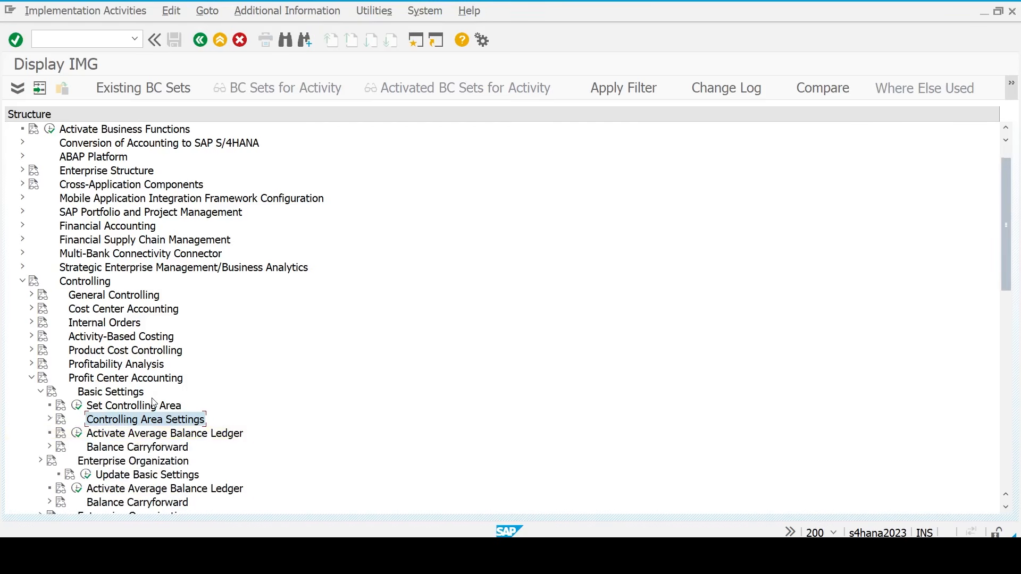
key(Up)
key(Left)
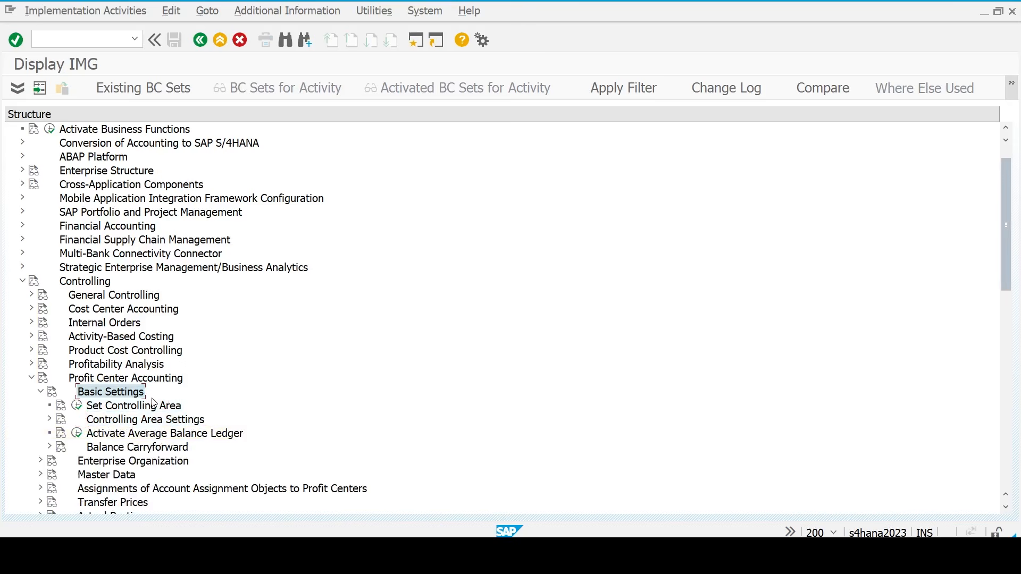
key(Left)
key(Down)
key(Down)
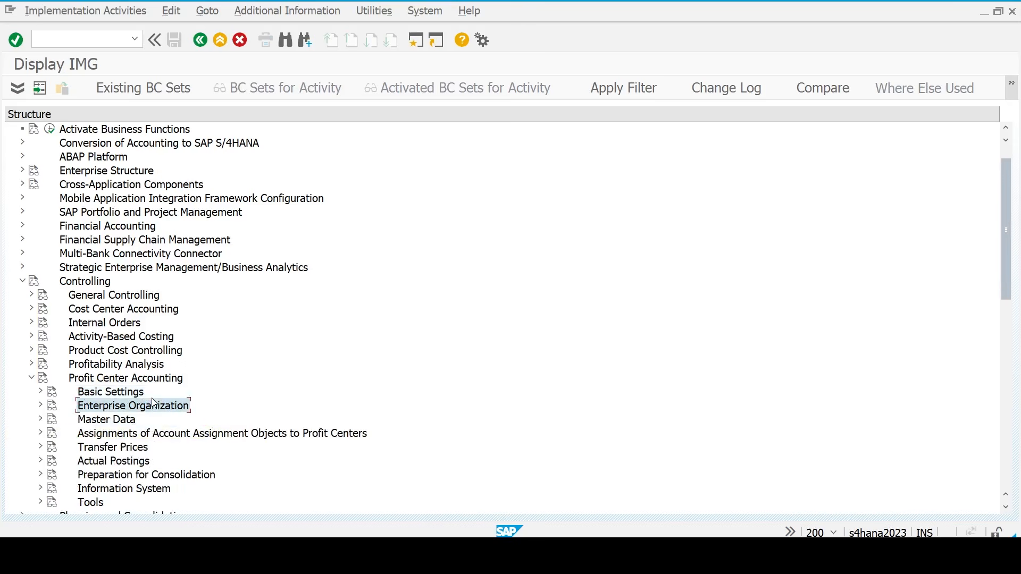
key(Right)
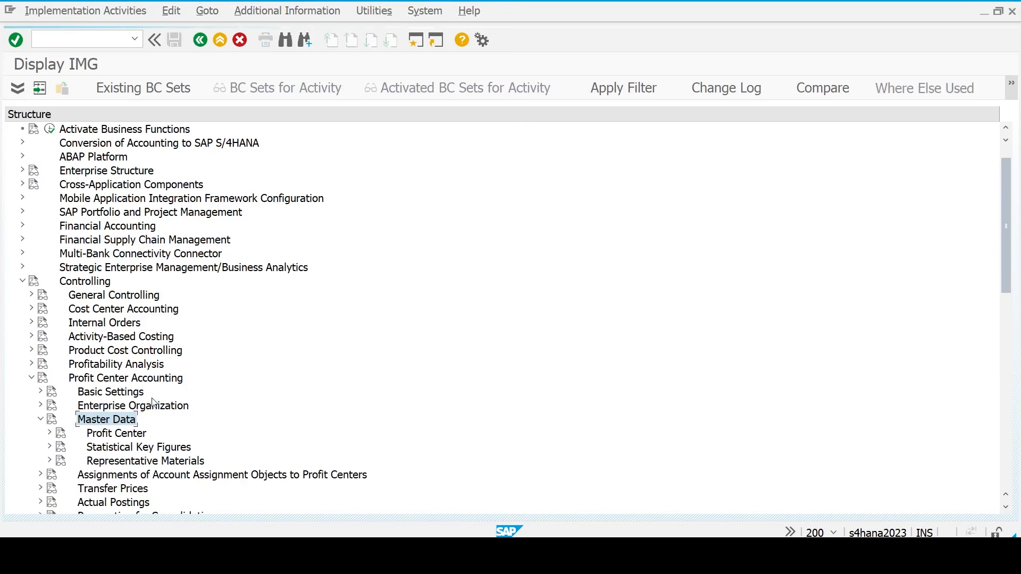
key(Down)
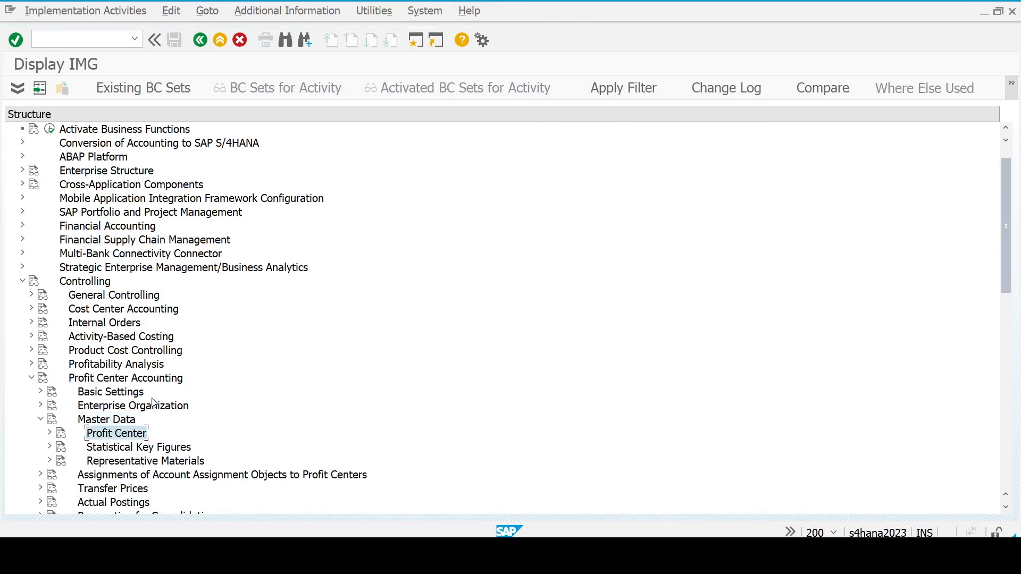
key(Right)
key(Down)
key(Down)
key(Down)
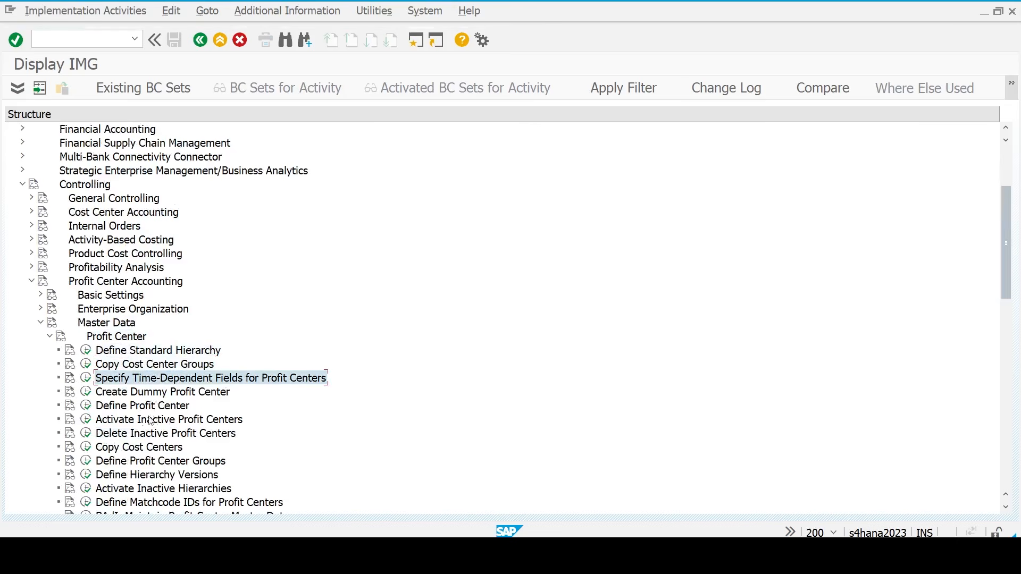
click(88, 393)
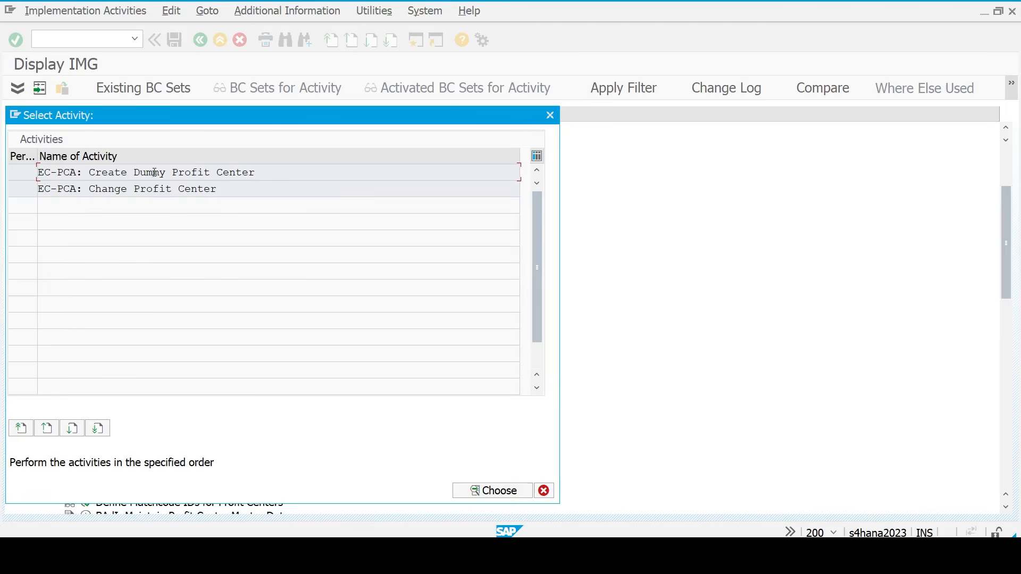
- Start creating dummy profit center DUMMY
double_click(124, 173)
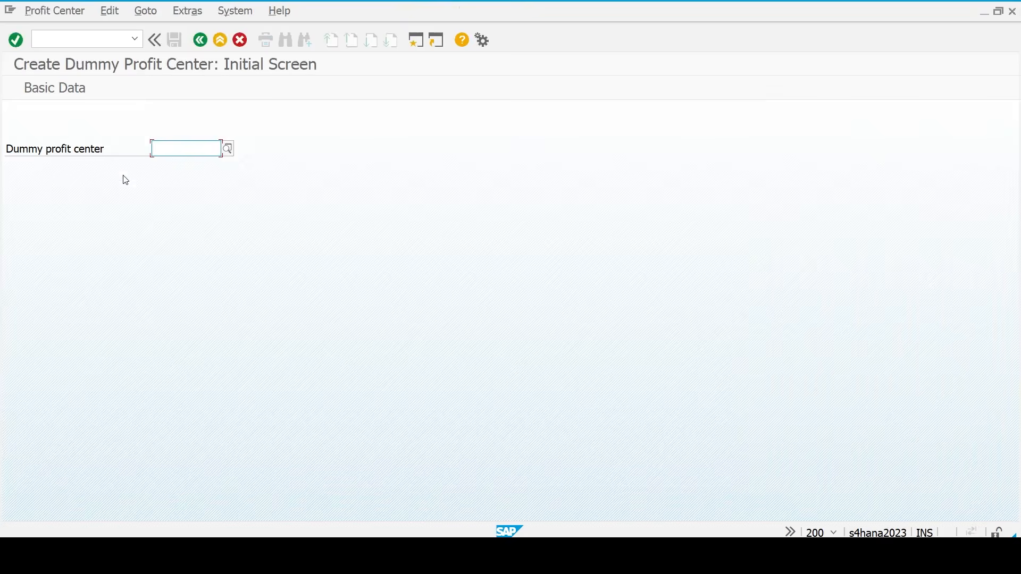
text(dummy)
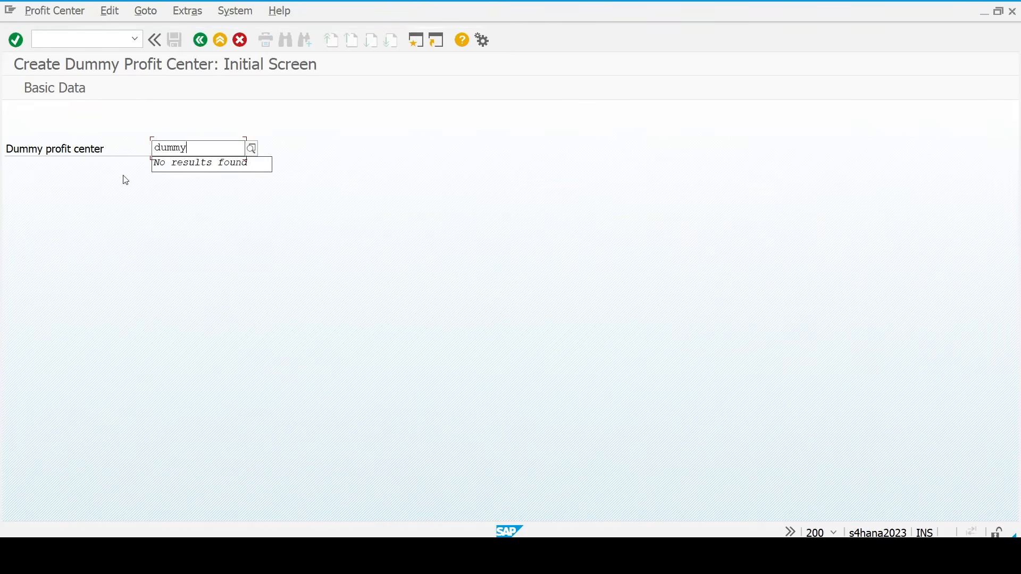
key(Return)
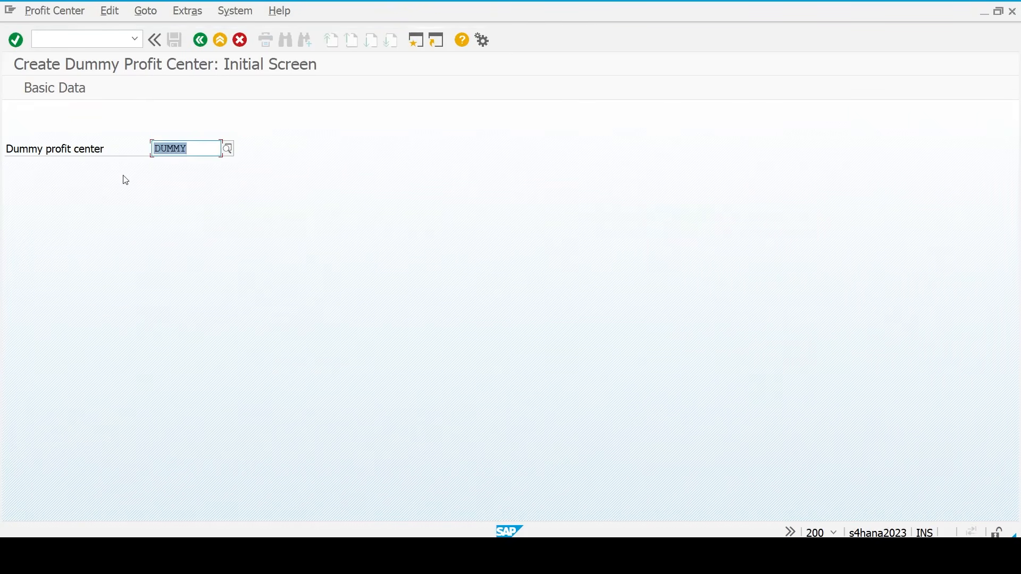
- Give DUMMY name Dummy PC, description Dummy Profit Center, group TM_STD_23, and save
click(60, 89)
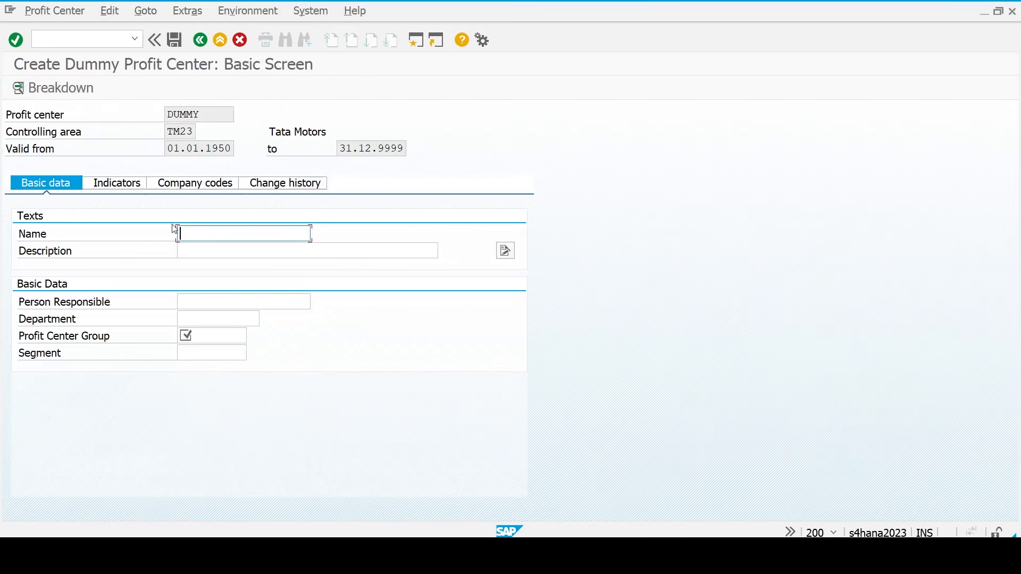
text(Dumm)
text(y )
text(pr)
key(BackSpace)
key(BackSpace)
text(PC)
key(Tab)
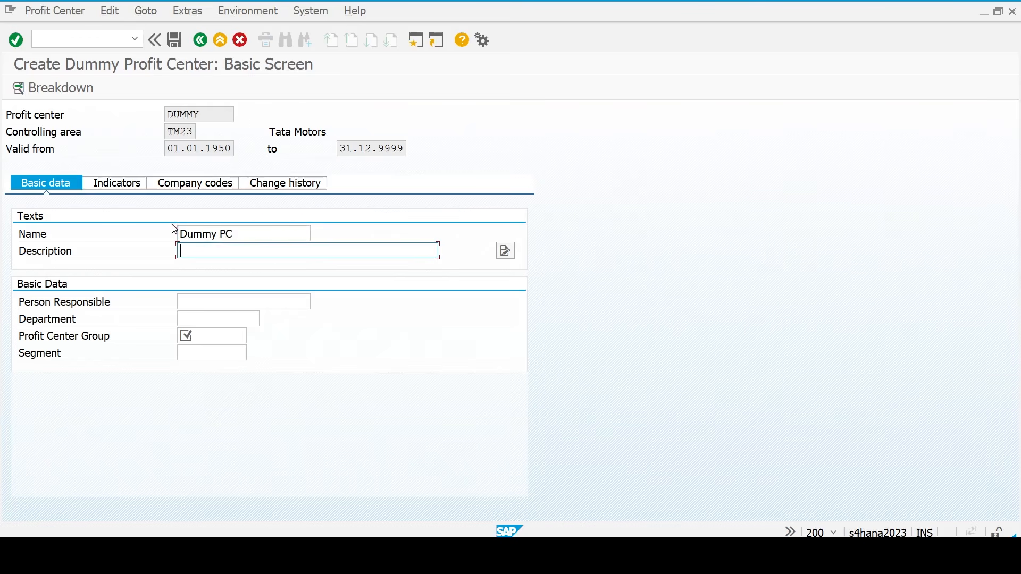
text(Dummy Profit Center)
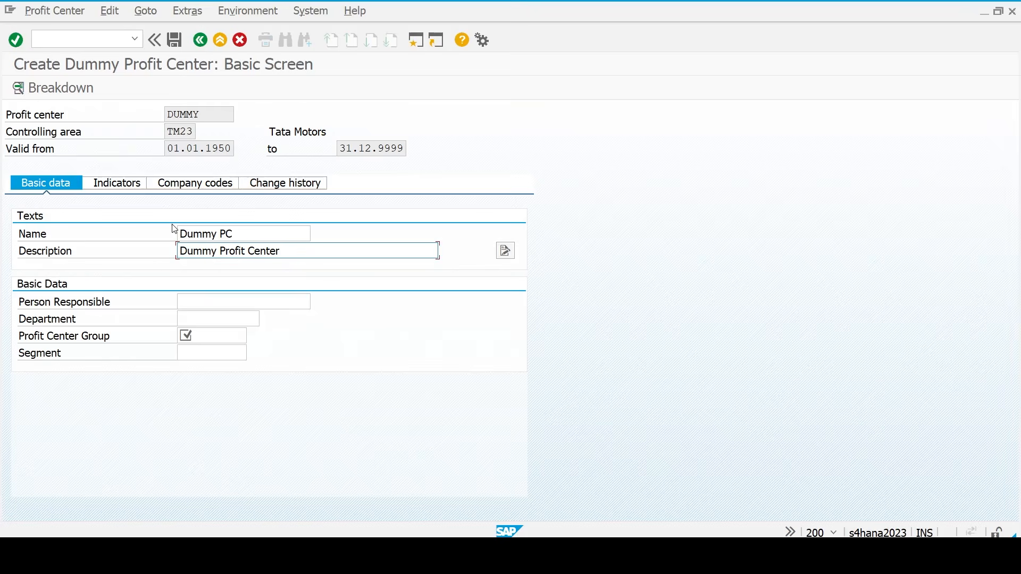
key(Tab)
key(Tab)
key(Tab)
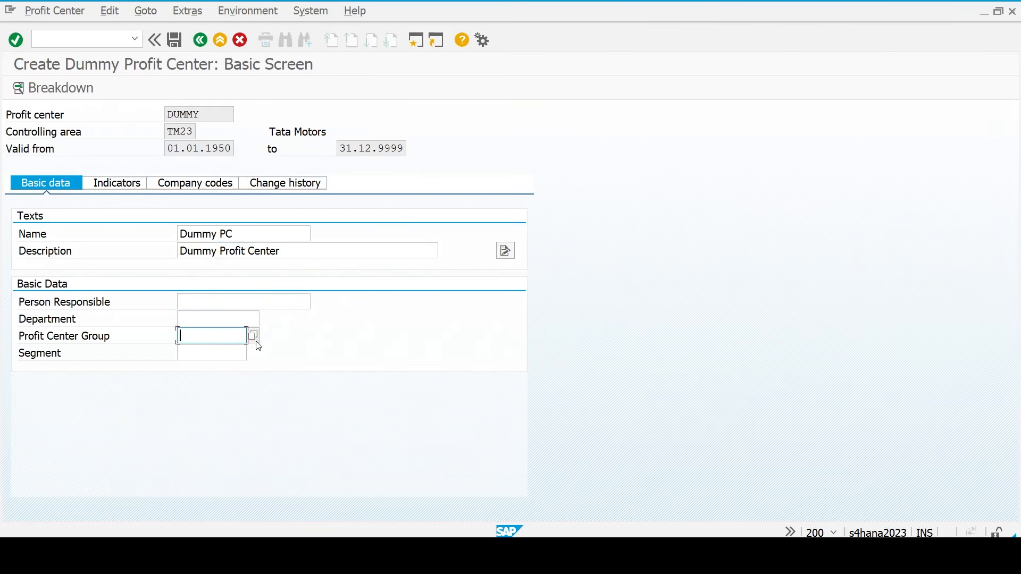
click(253, 335)
key(Right)
click(174, 40)
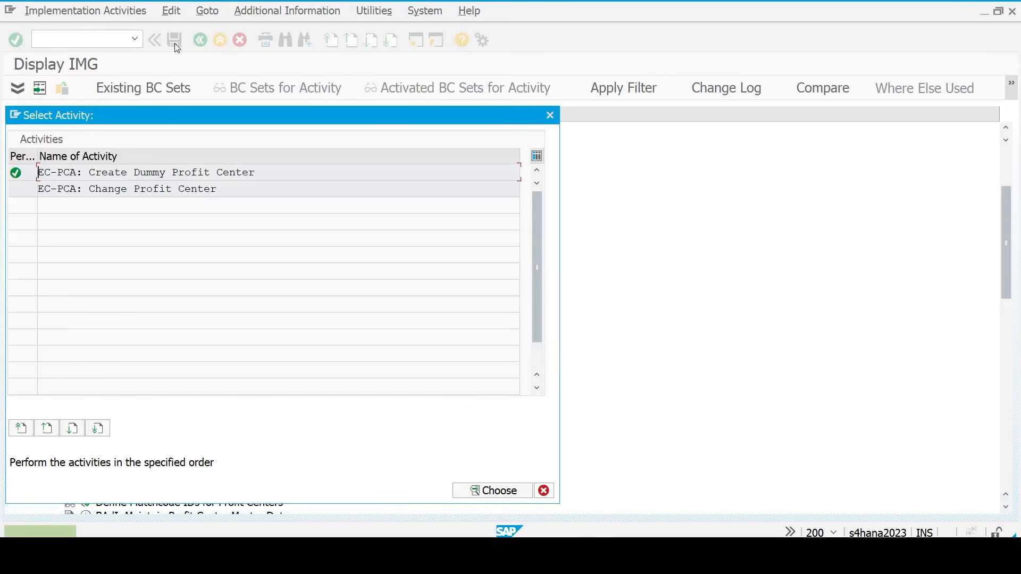
- Expand the IMG to Activate Direct Postings and run Set Control Parameters for Actual Data
click(550, 115)
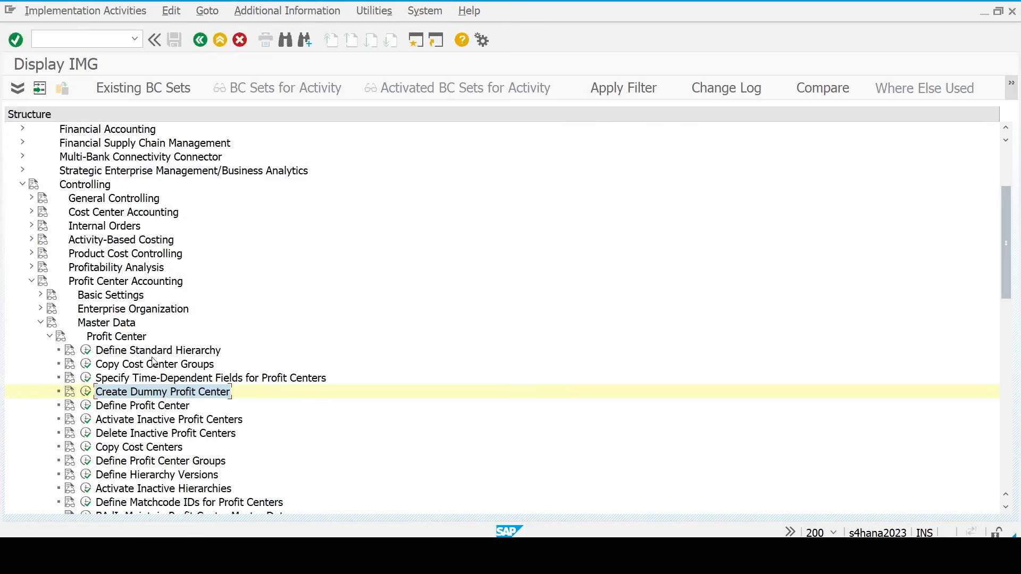
key(Left)
key(Left)
key(Left)
key(Left)
key(Left)
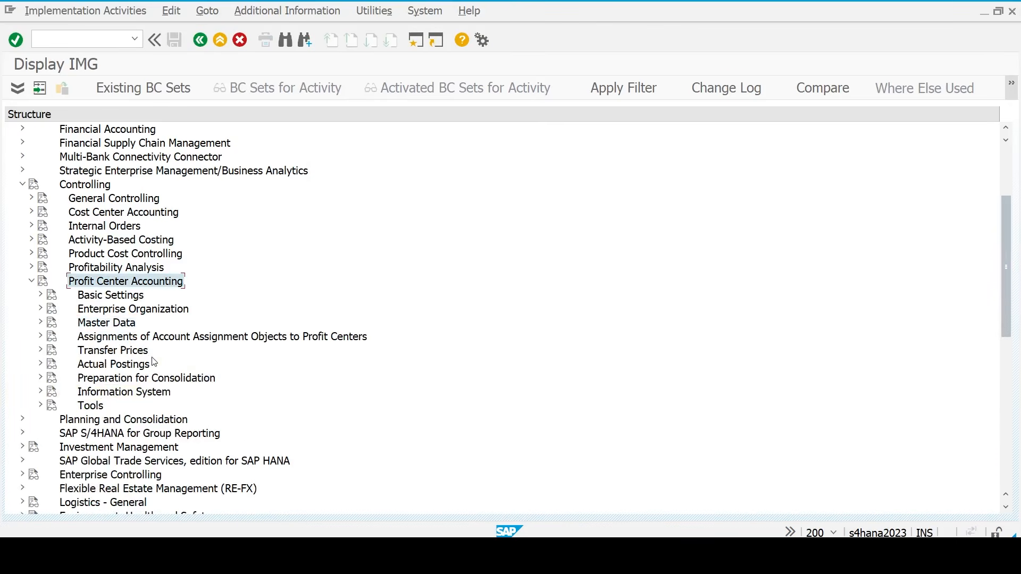
key(Left)
key(Right)
key(Down)
key(Right)
key(Down)
key(Down)
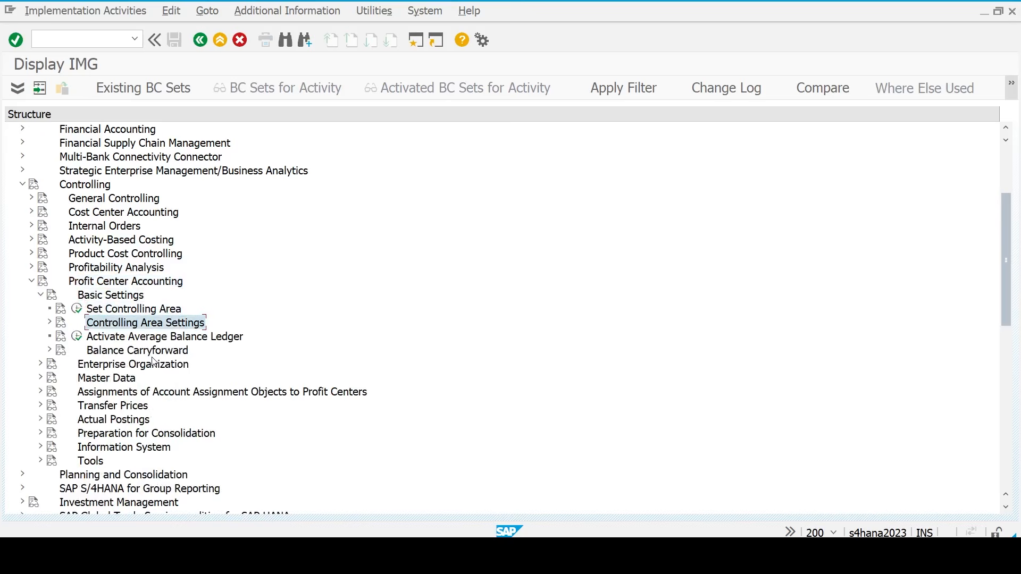
key(Right)
key(Left)
key(Down)
key(Up)
key(Right)
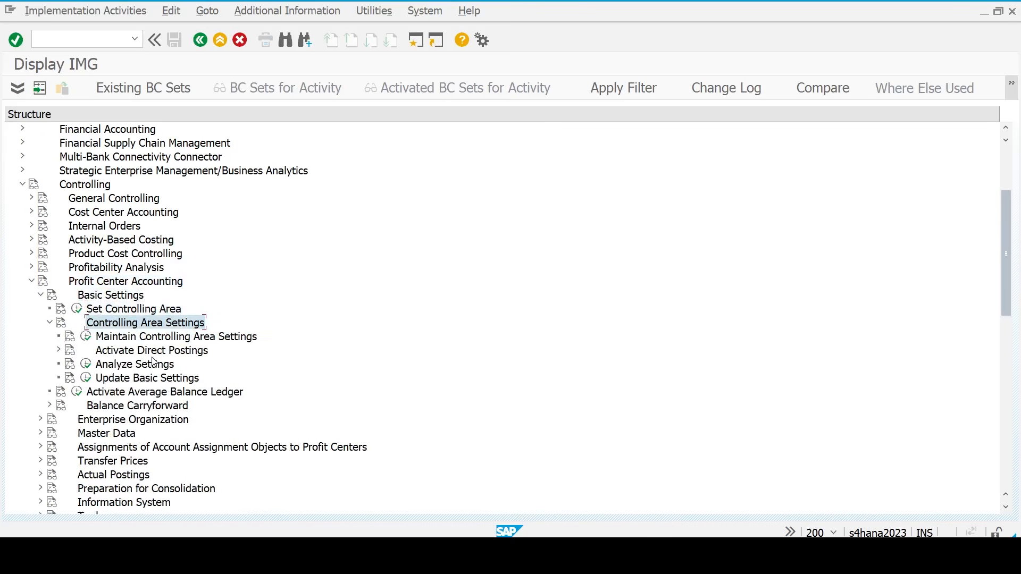
key(Down)
key(Down)
key(Right)
key(Down)
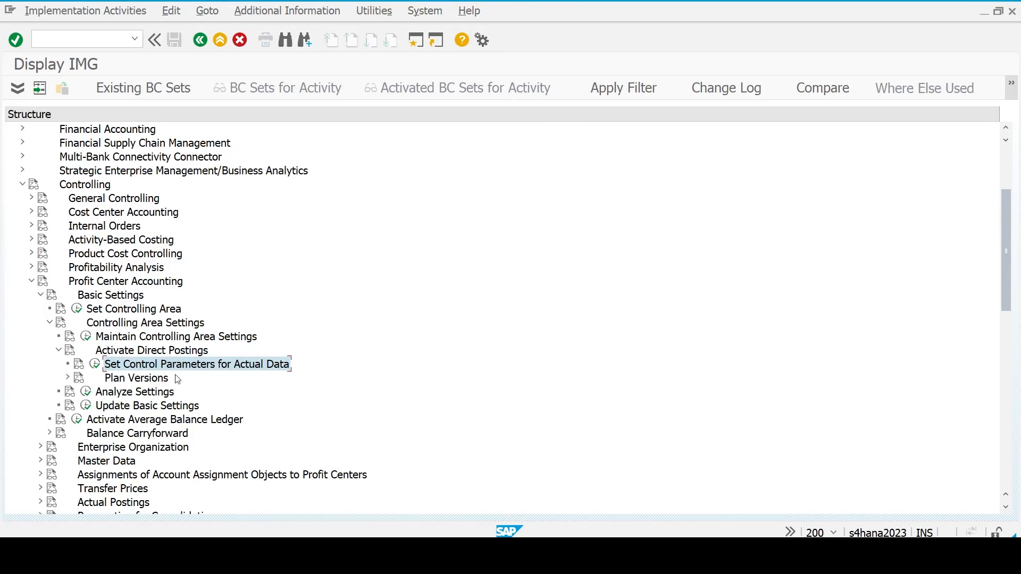
click(95, 366)
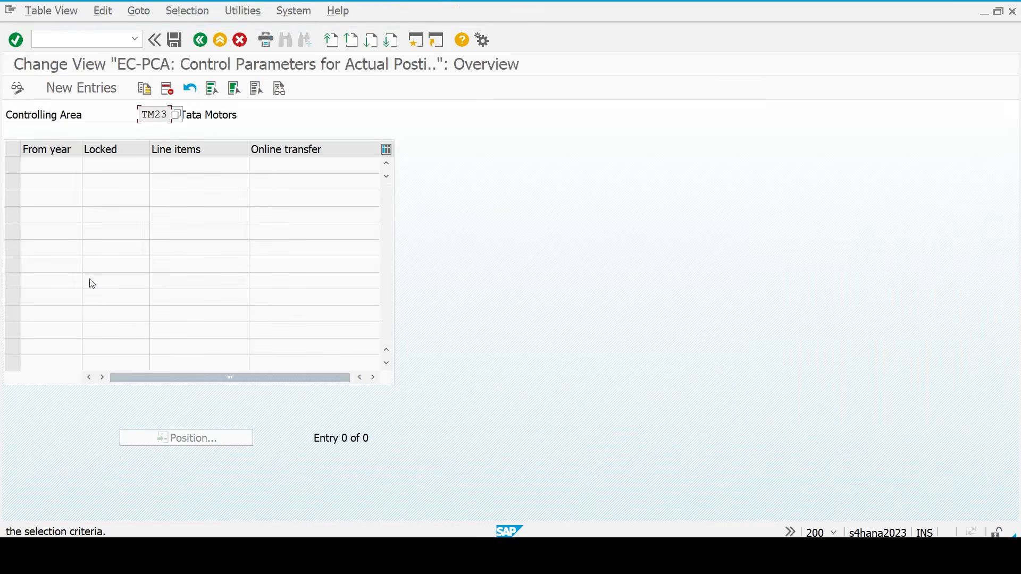
- Add a 2025 control parameter entry with line items and online transfer turned on
click(104, 83)
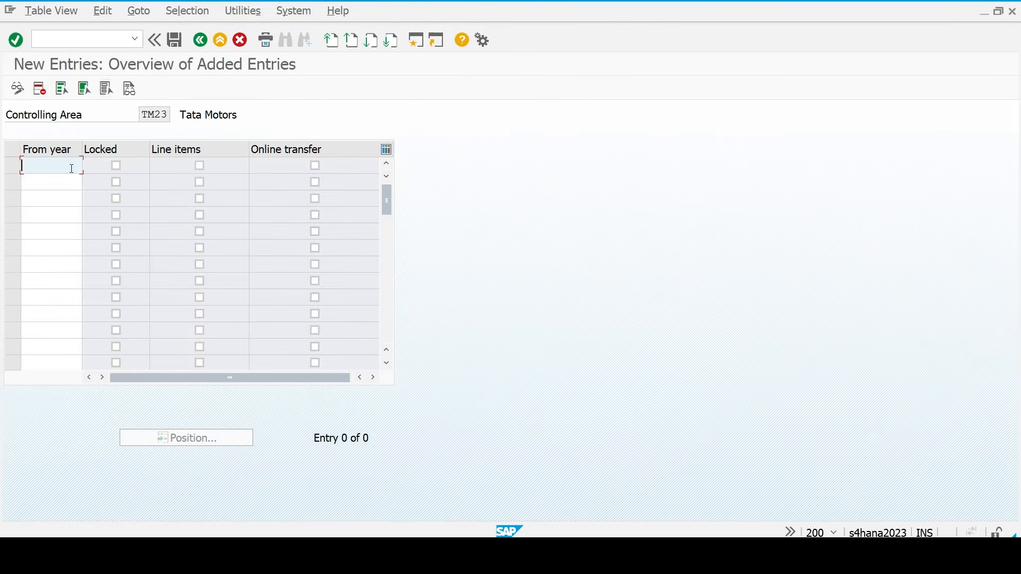
text(202)
key(Tab)
key(Tab)
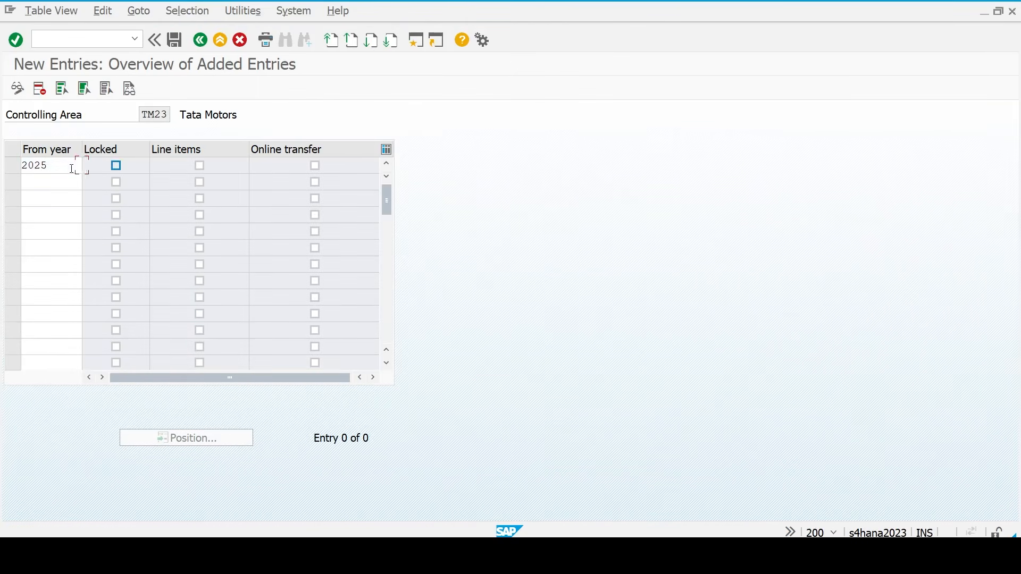
key(space)
key(Tab)
key(Return)
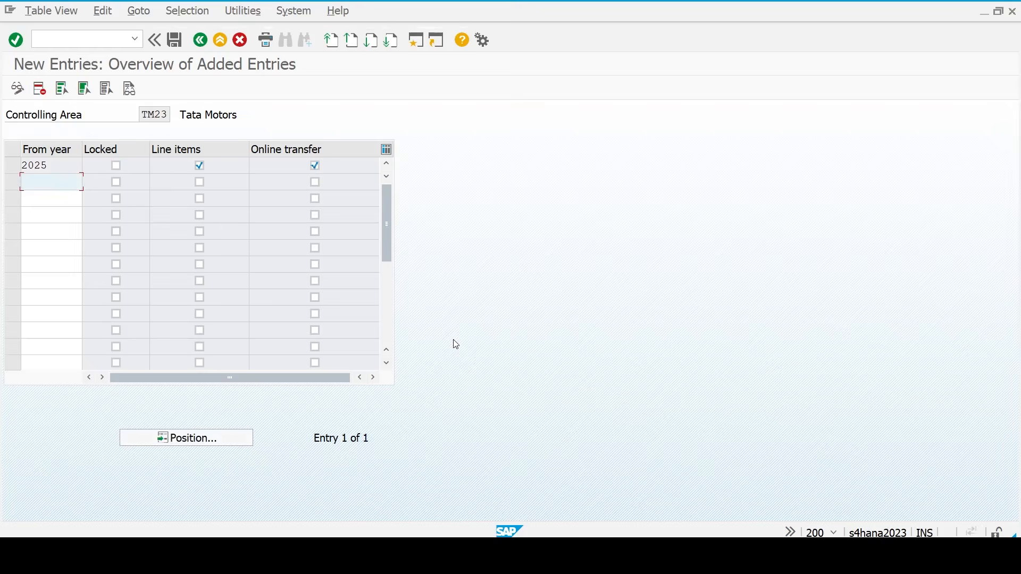
- Mark the control parameters step in Excel, save the 2025 entry, and expand Plan Versions
click(735, 557)
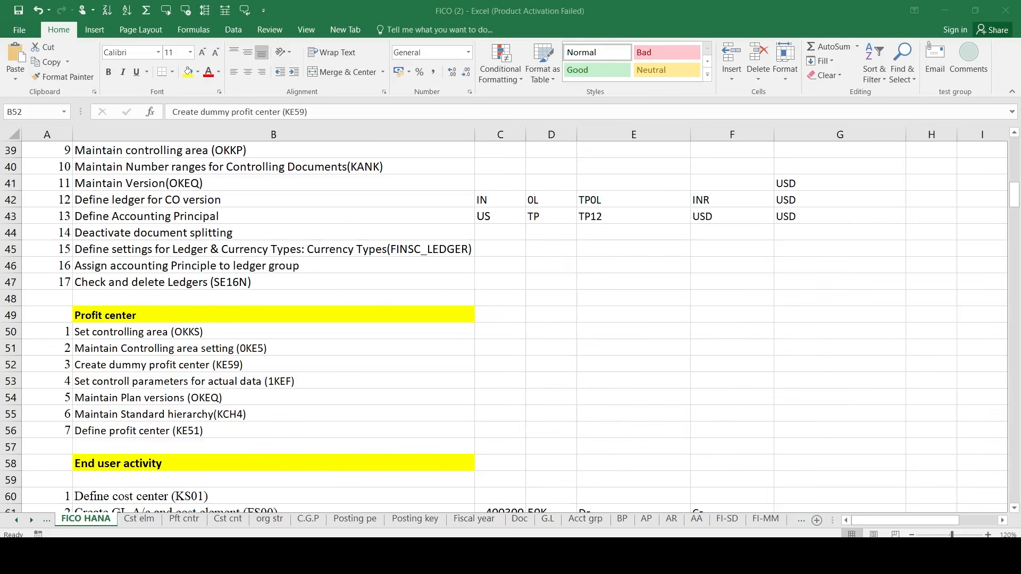
click(181, 380)
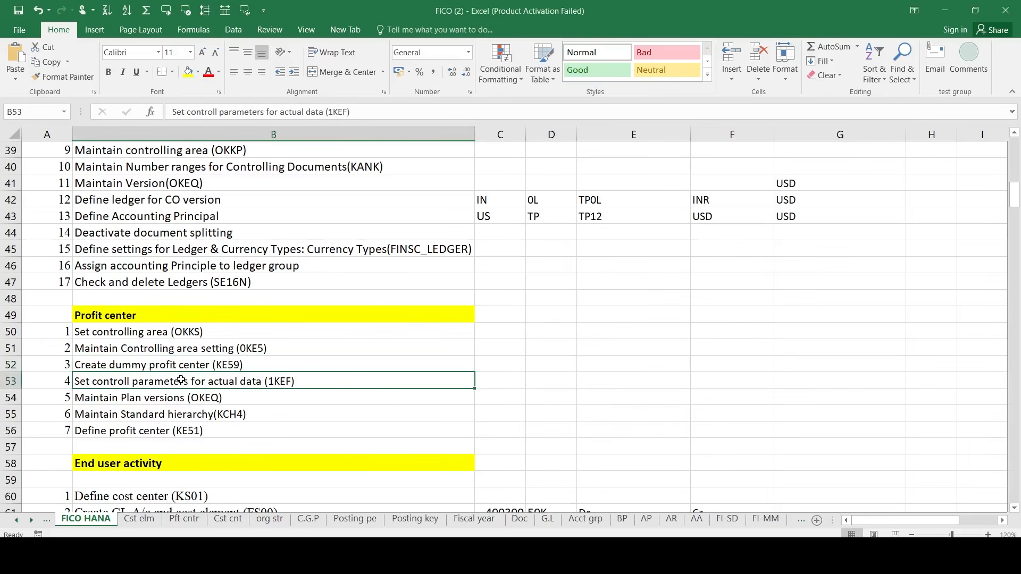
key(alt+Tab)
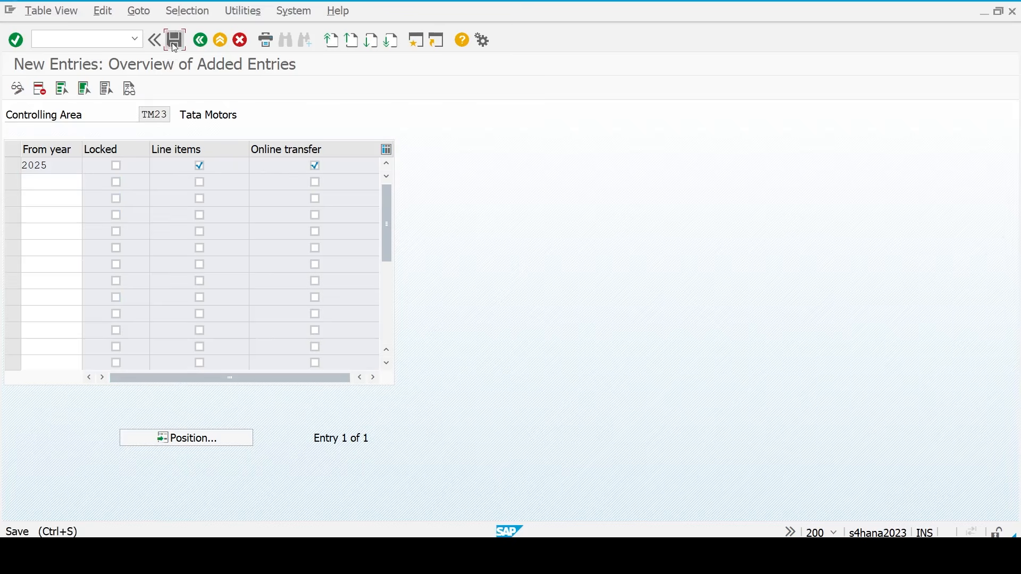
click(172, 43)
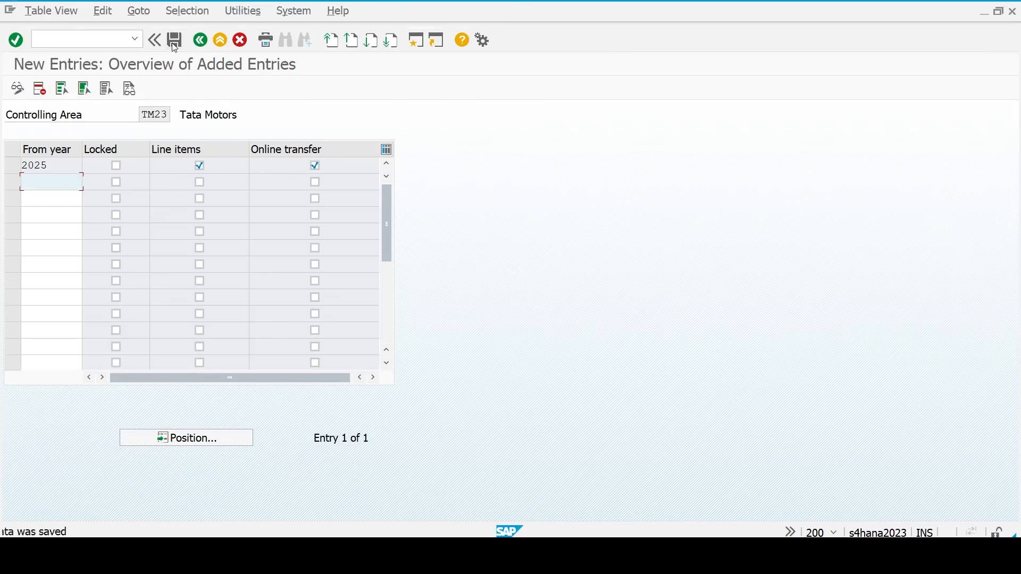
click(209, 41)
click(209, 41)
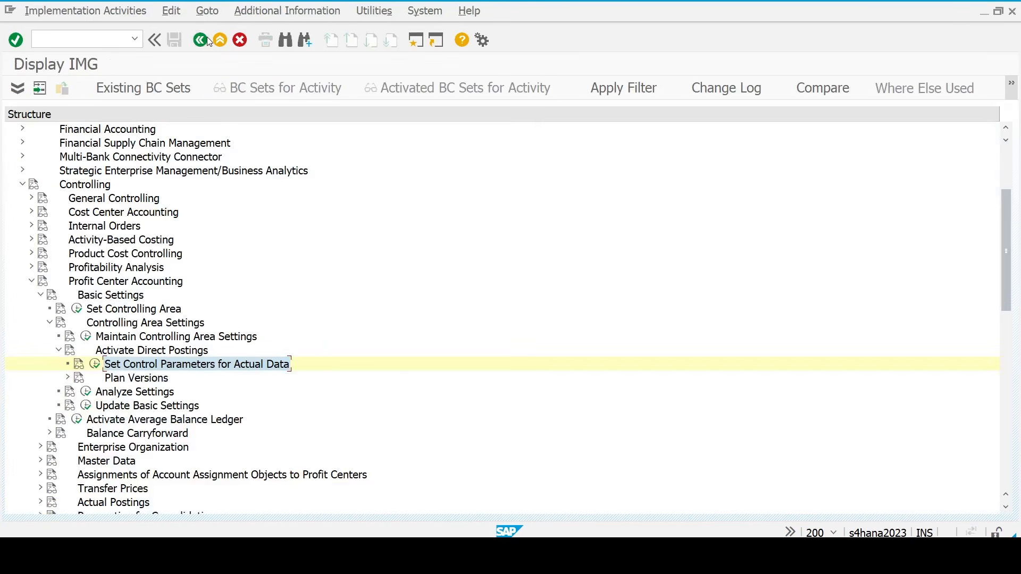
double_click(124, 381)
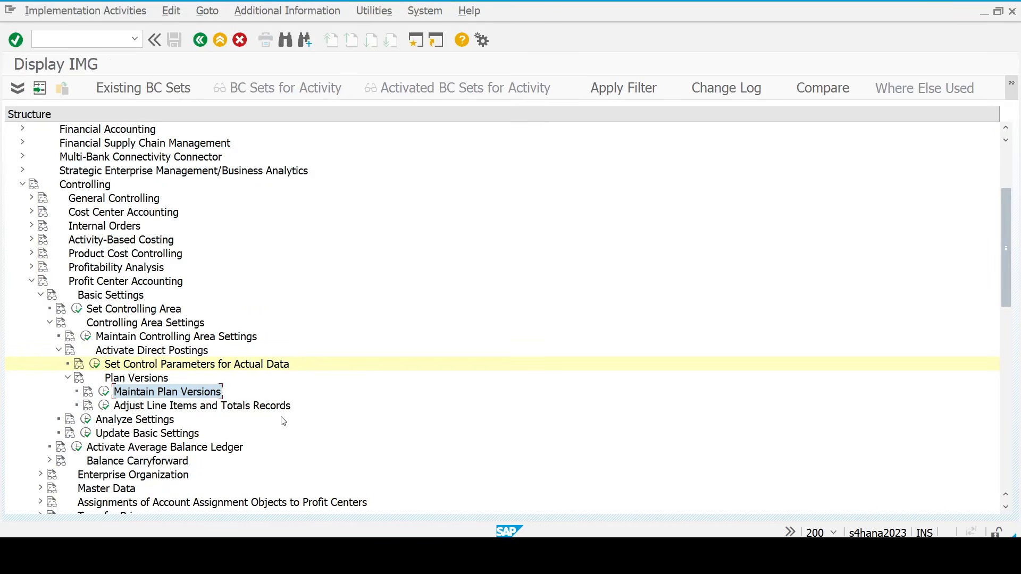
click(736, 555)
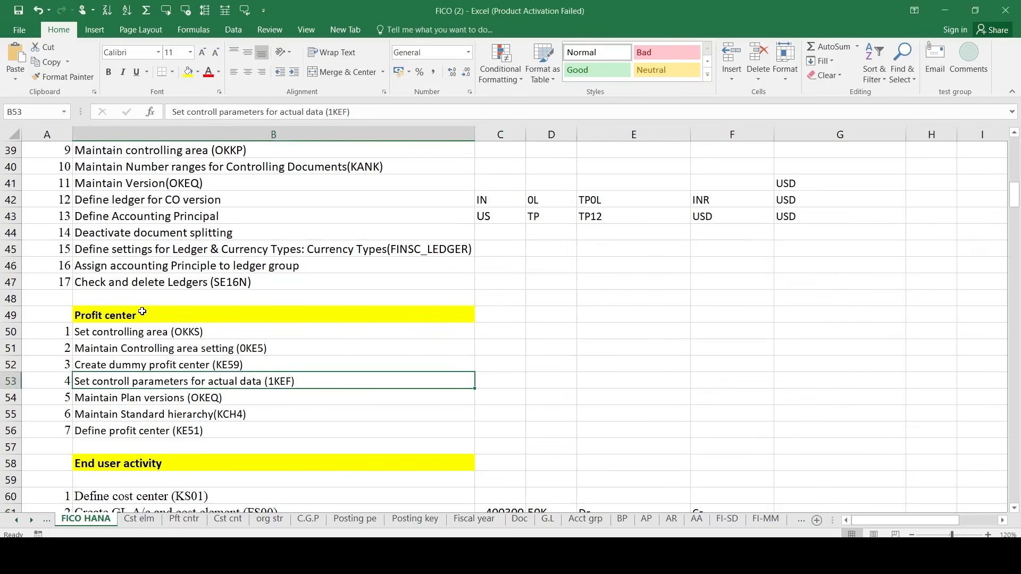
- Review the Maintain Version (OKEQ) and Maintain Plan versions (OKEQ) checklist steps, then return to SAP
click(159, 186)
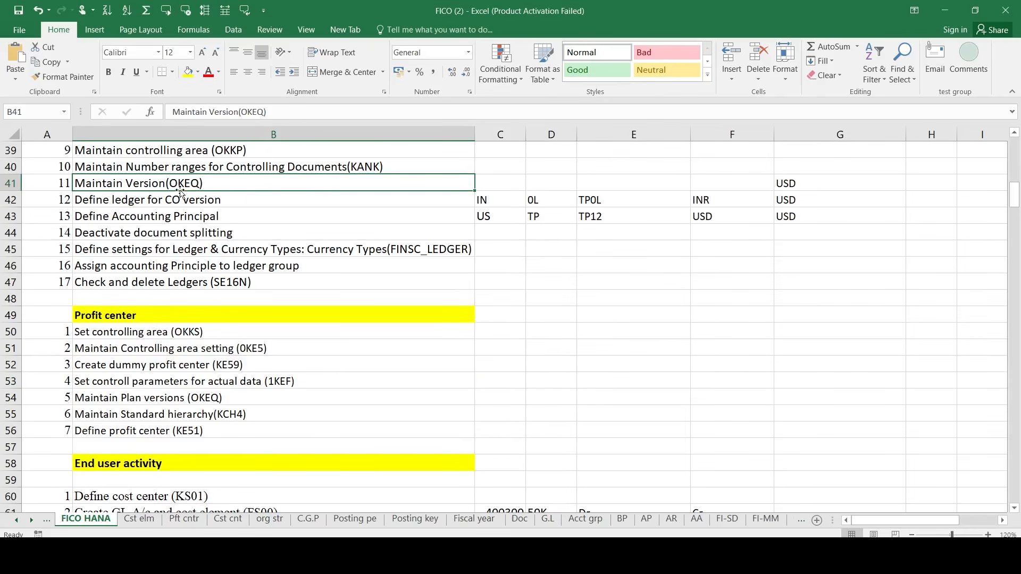
click(225, 400)
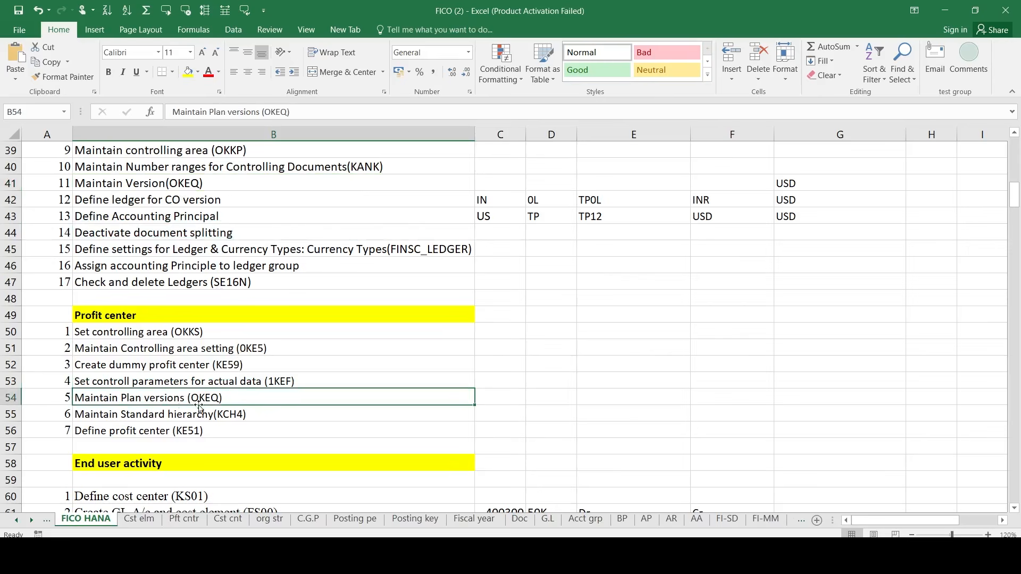
key(alt+Tab)
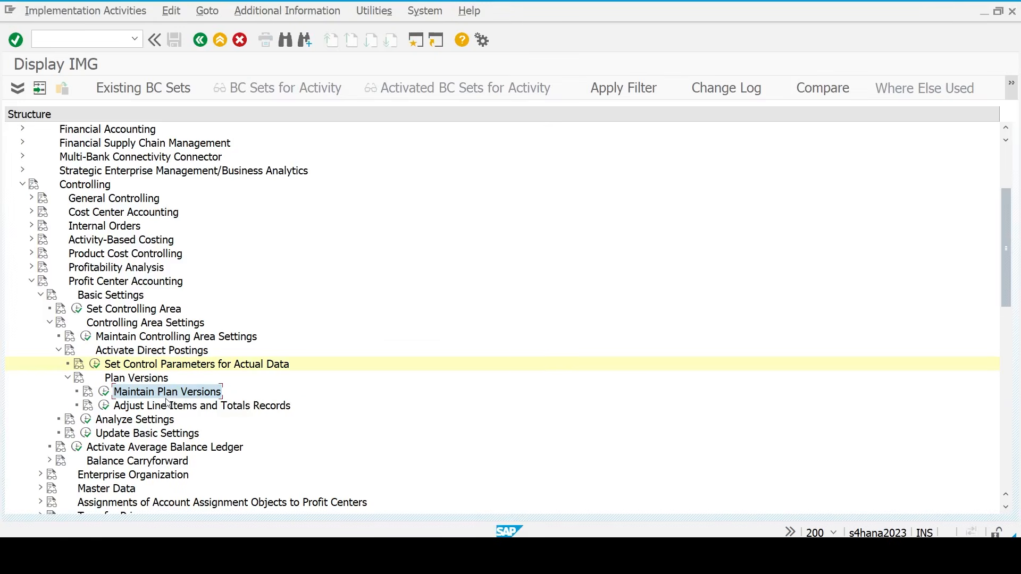
click(107, 395)
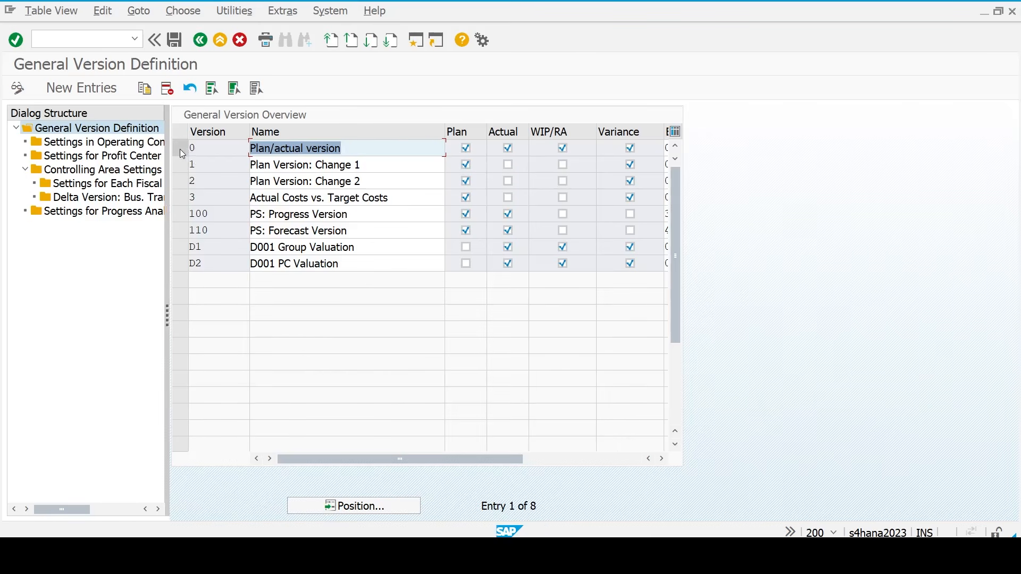
click(179, 149)
click(91, 170)
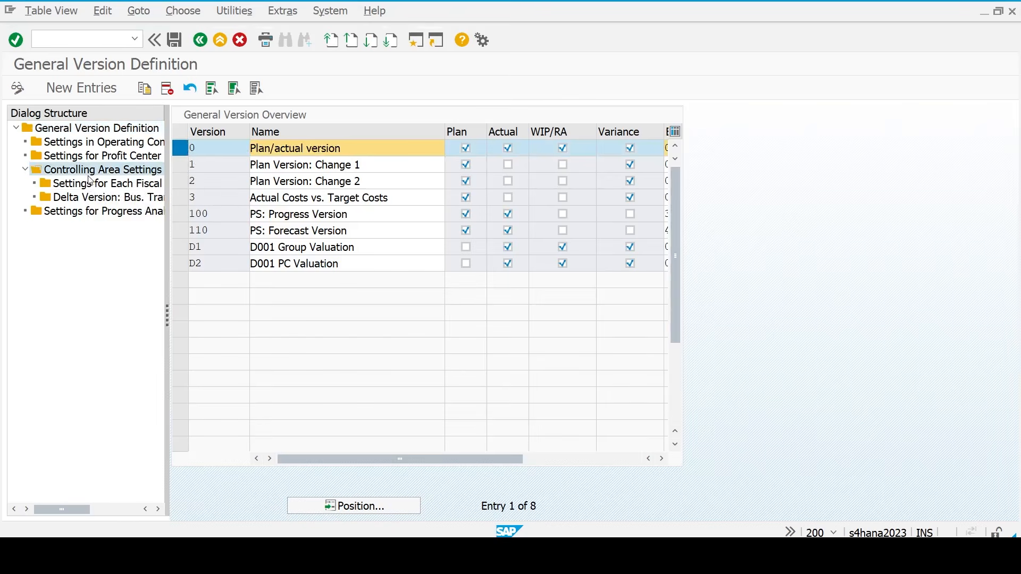
click(190, 186)
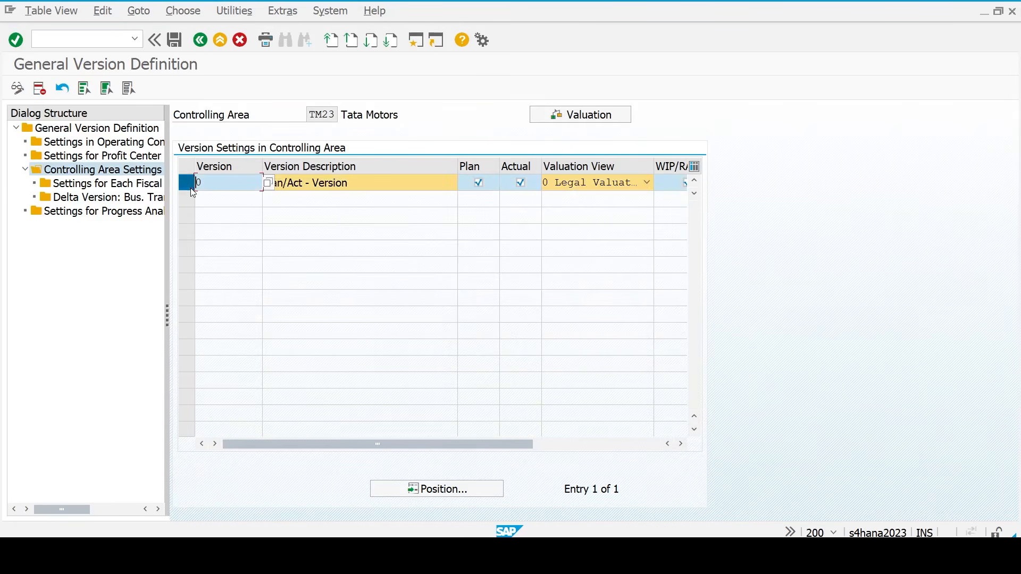
click(132, 184)
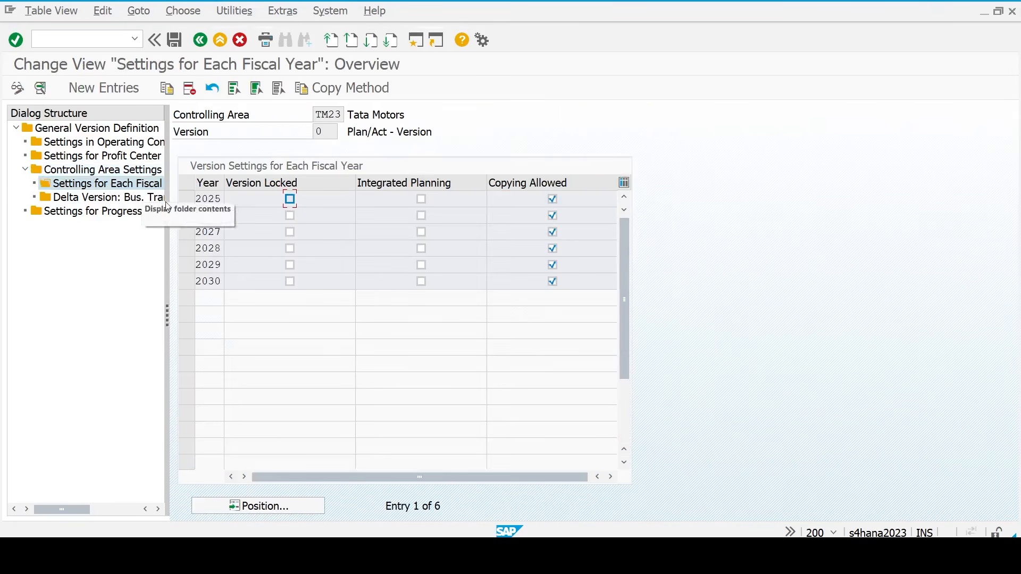
click(210, 200)
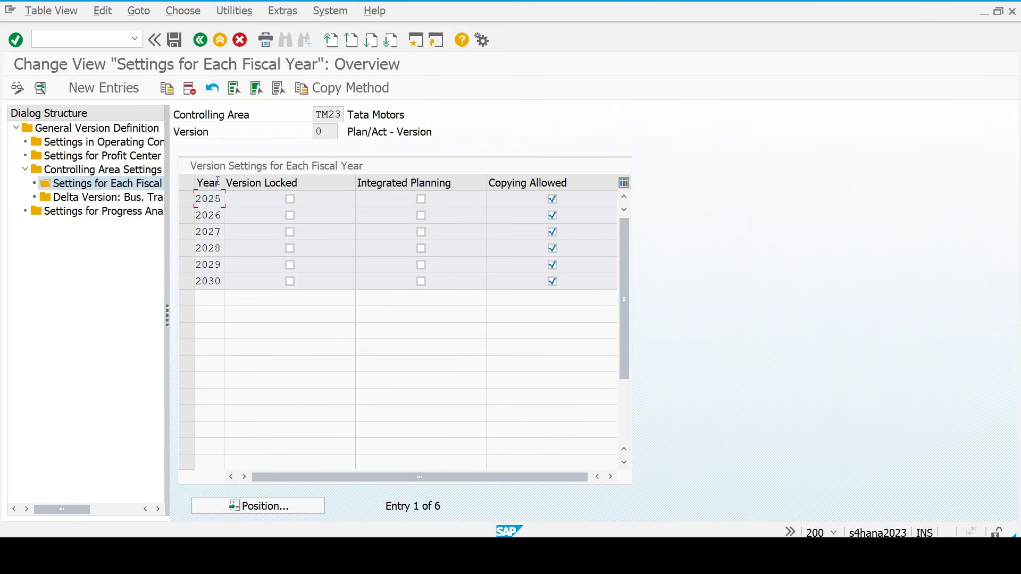
click(204, 42)
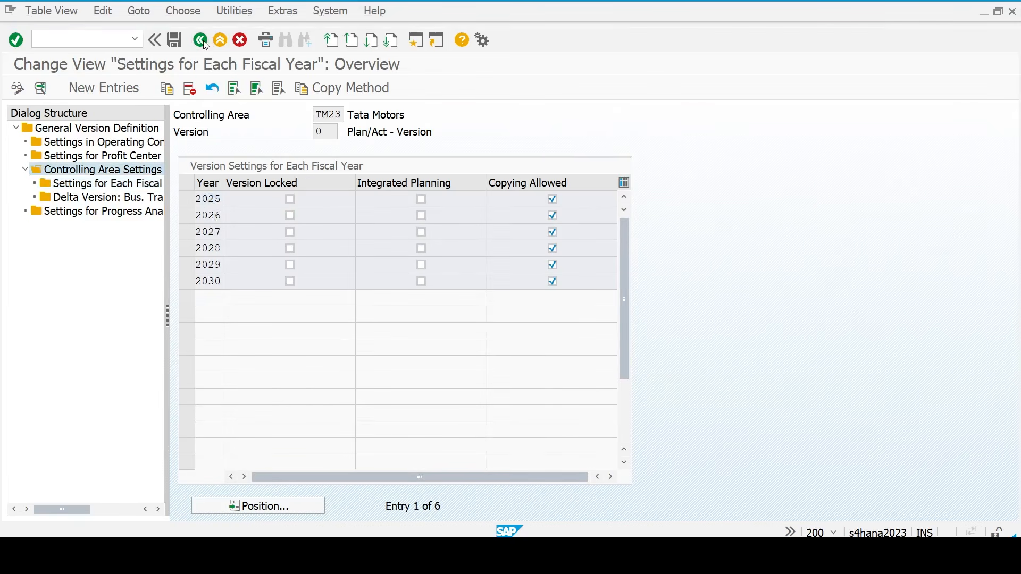
click(204, 43)
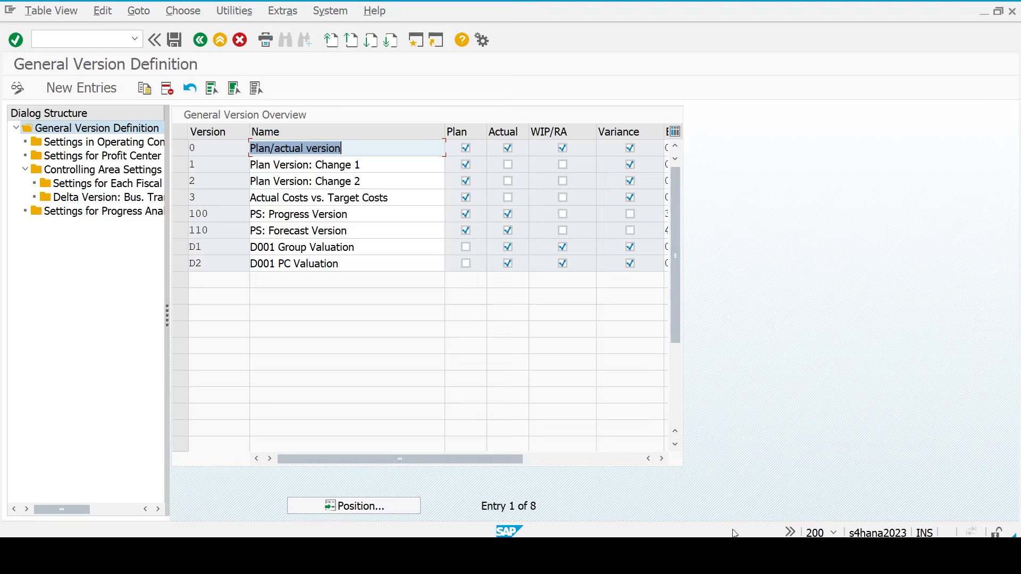
key(alt+Tab)
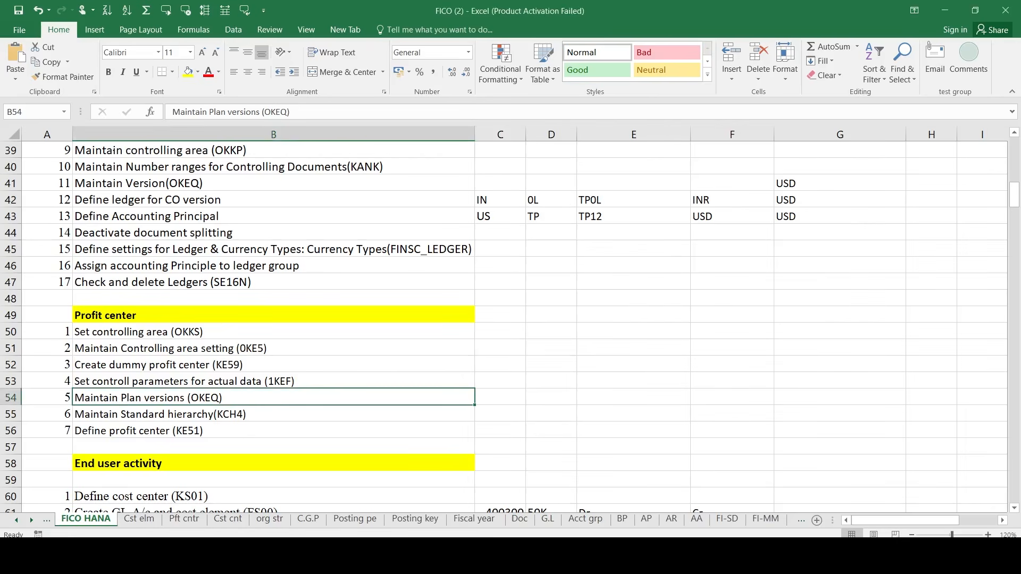
click(196, 418)
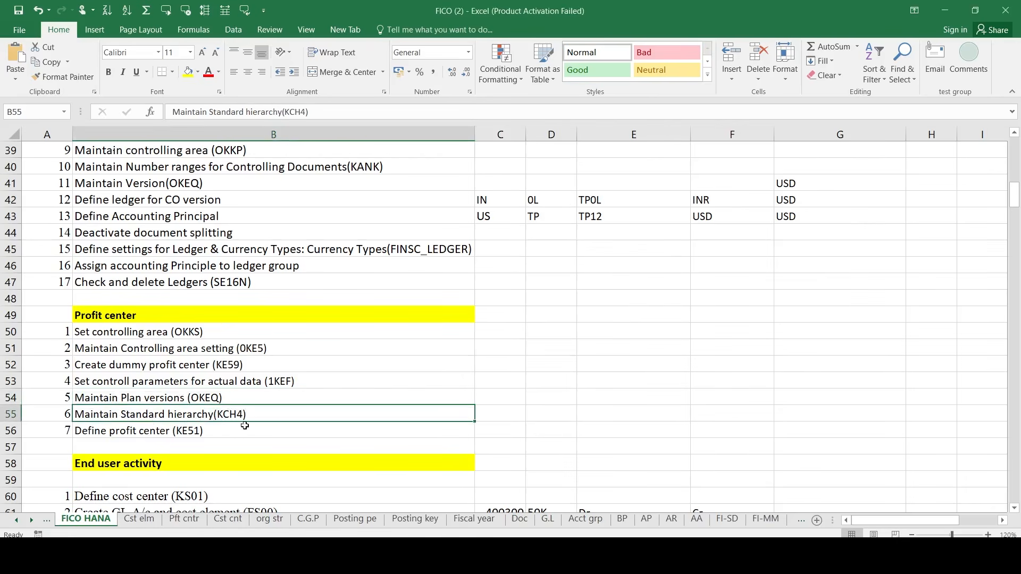
click(765, 554)
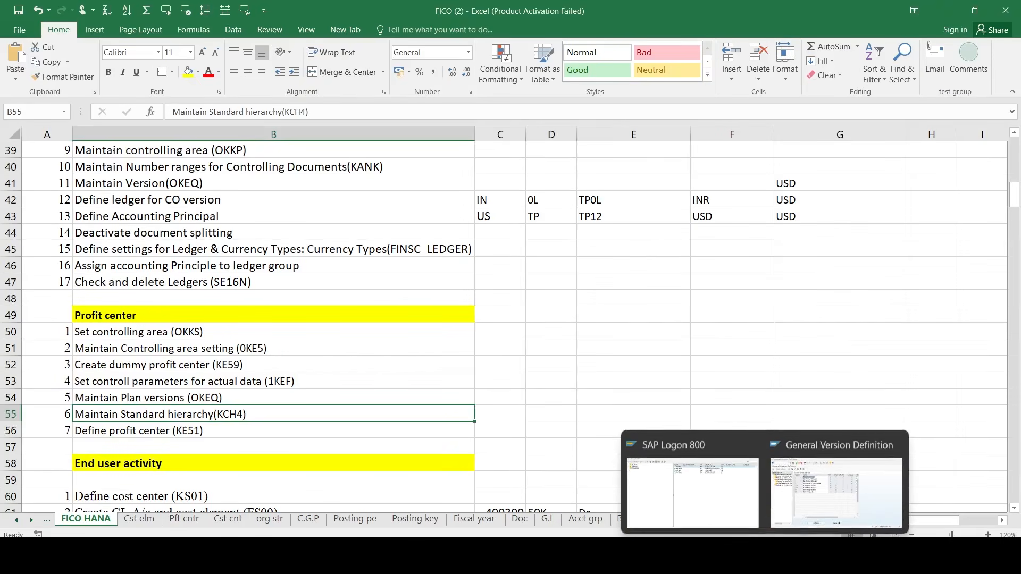
click(795, 504)
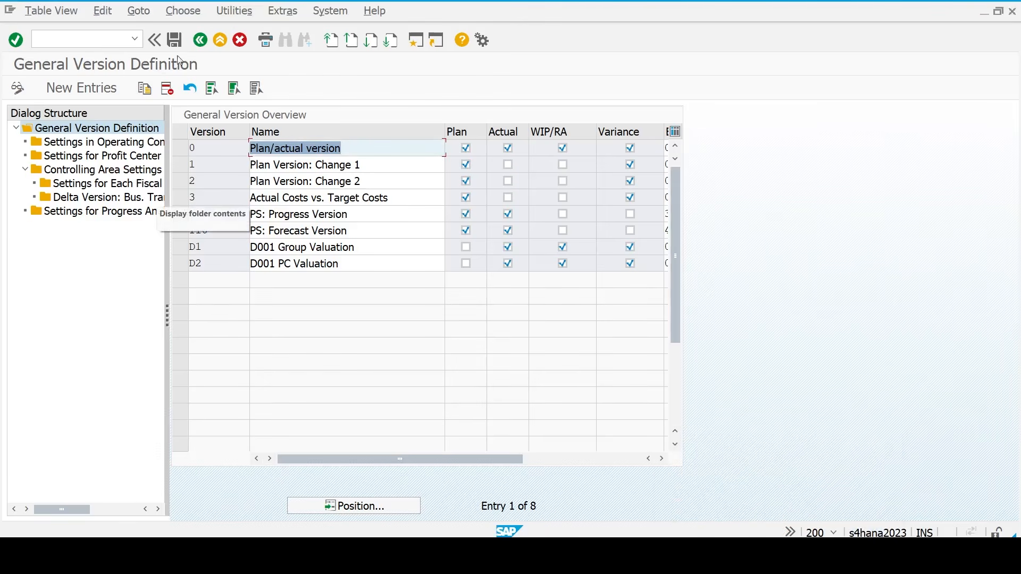
click(206, 47)
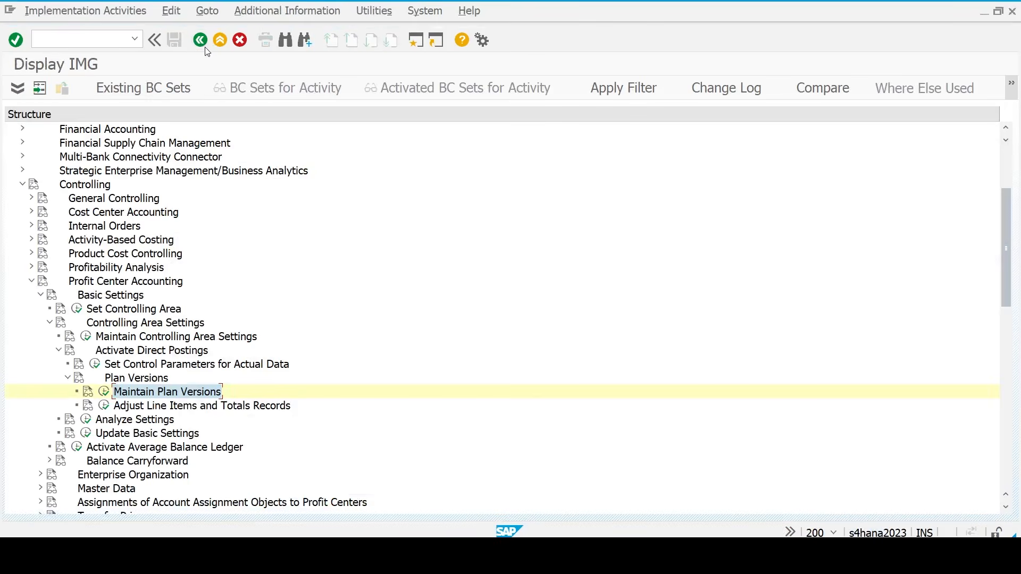
- Navigate the IMG tree to Profit Center master data and run Define Standard Hierarchy
key(Left)
key(Left)
key(Left)
key(Left)
key(Left)
key(Left)
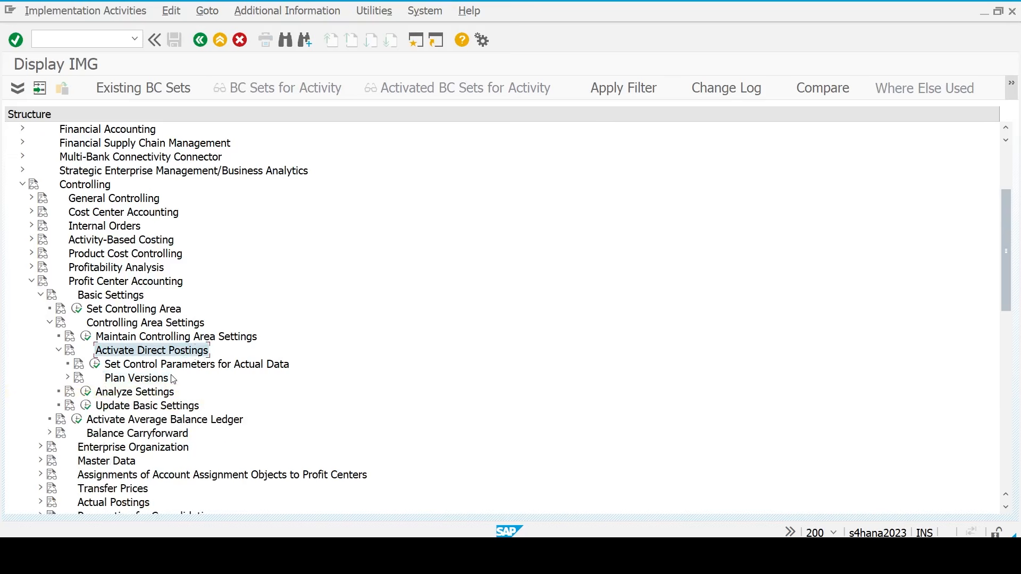
key(Left)
key(Left)
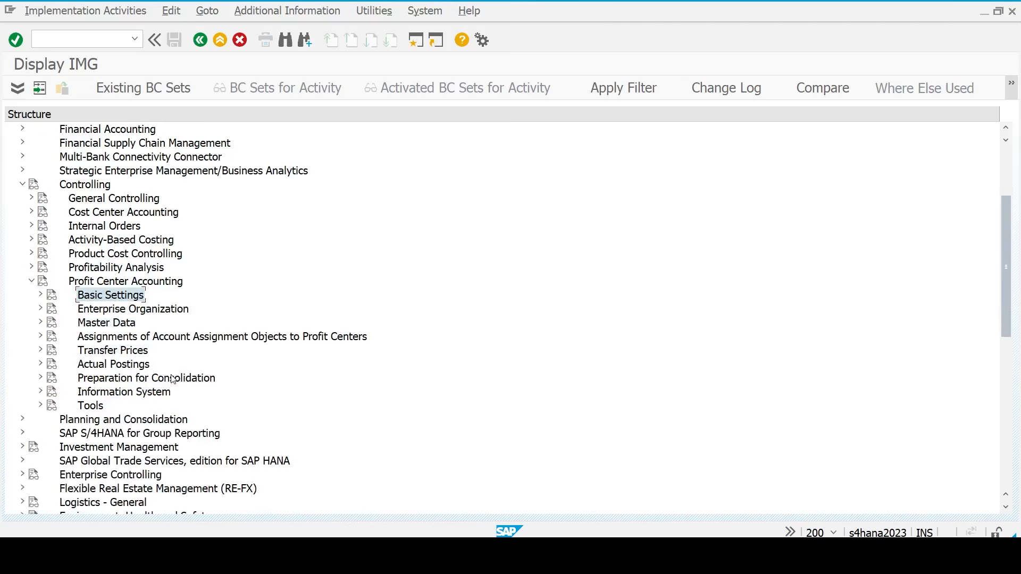
key(Down)
key(Down)
key(Right)
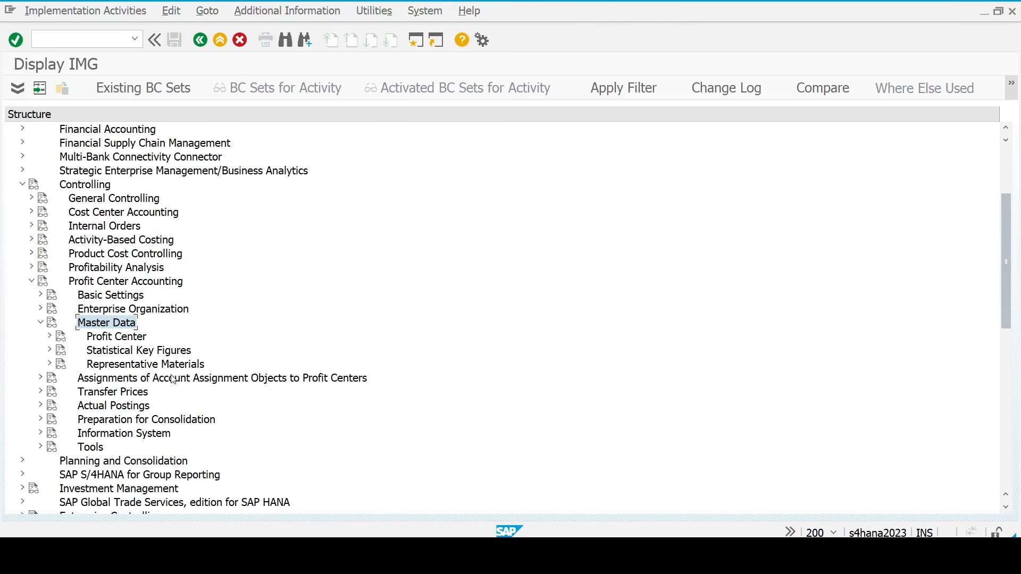
key(Down)
key(Right)
key(Down)
key(Down)
key(Down)
key(Down)
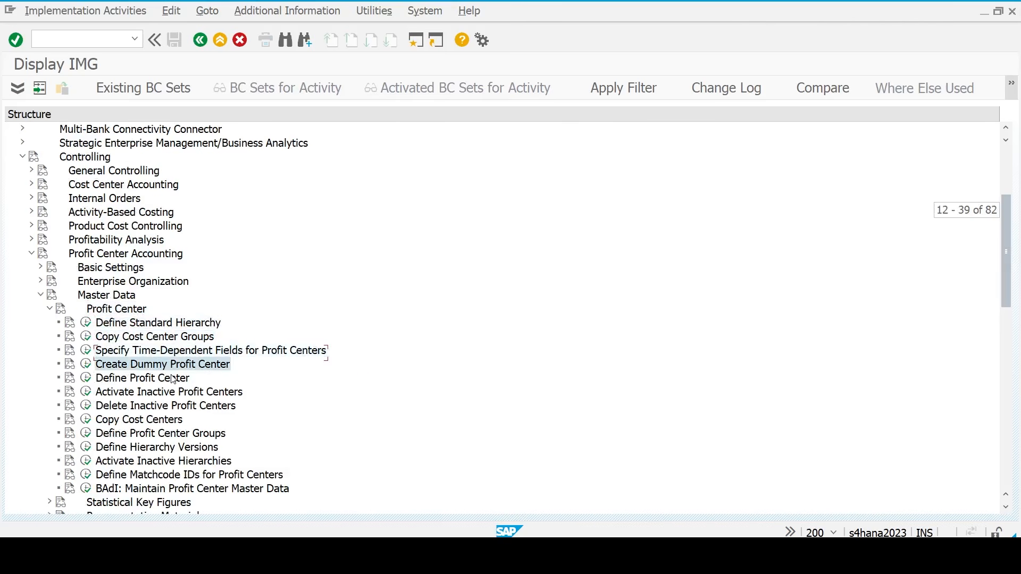
key(Up)
key(Up)
key(Up)
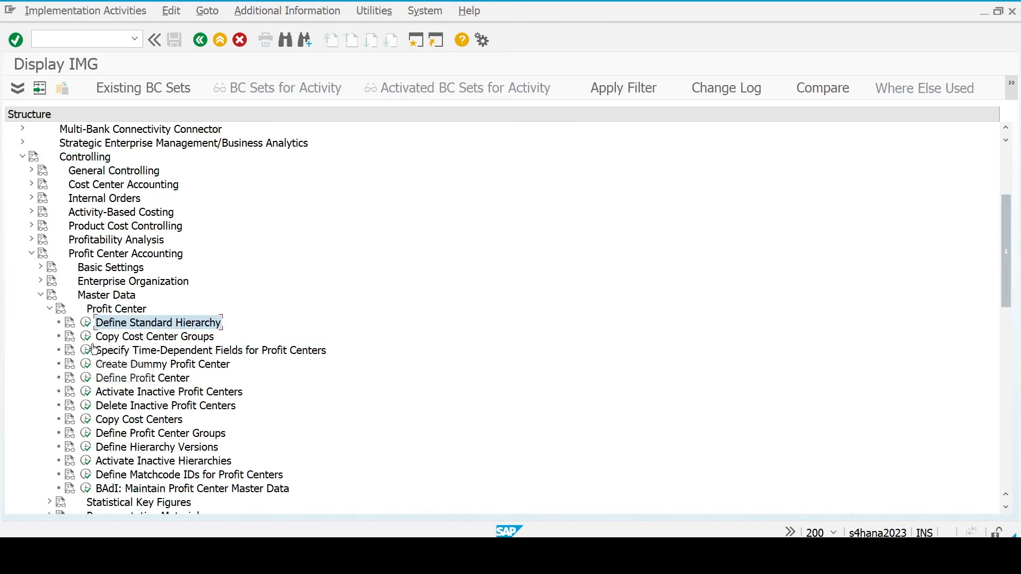
click(86, 323)
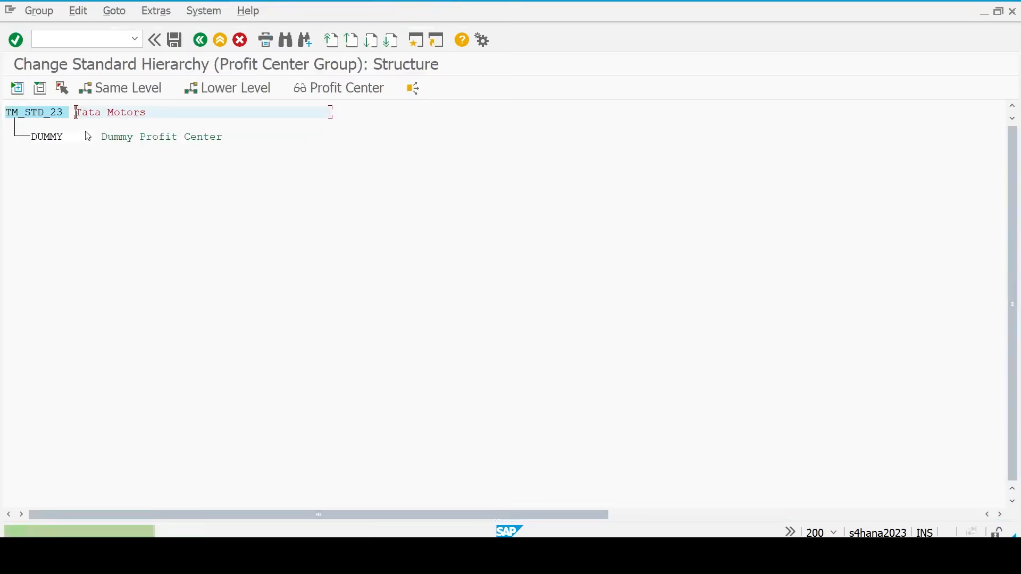
- Add a lower-level group named 'tm_MH' under the TM_STD_23 hierarchy root
click(53, 112)
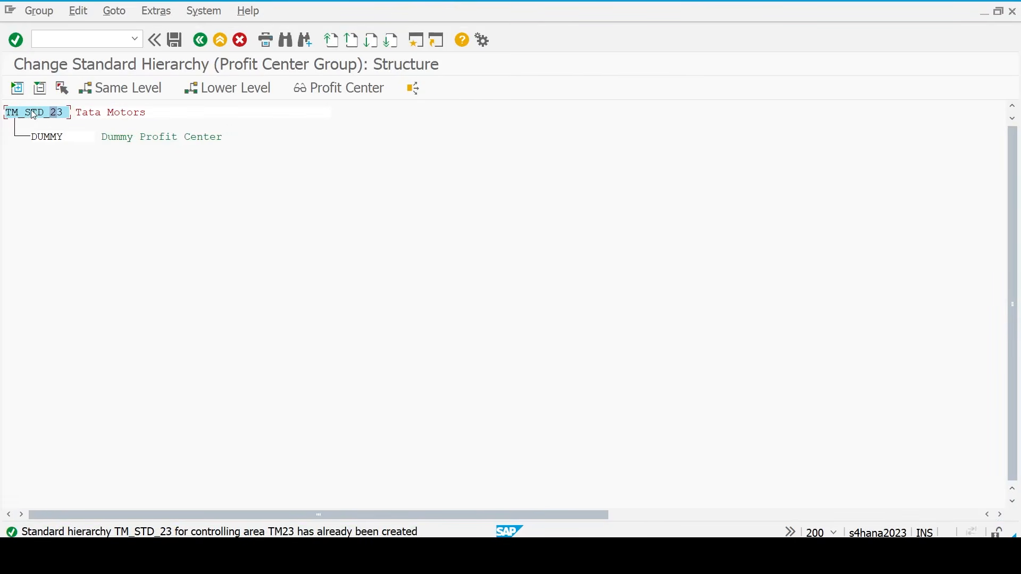
click(227, 88)
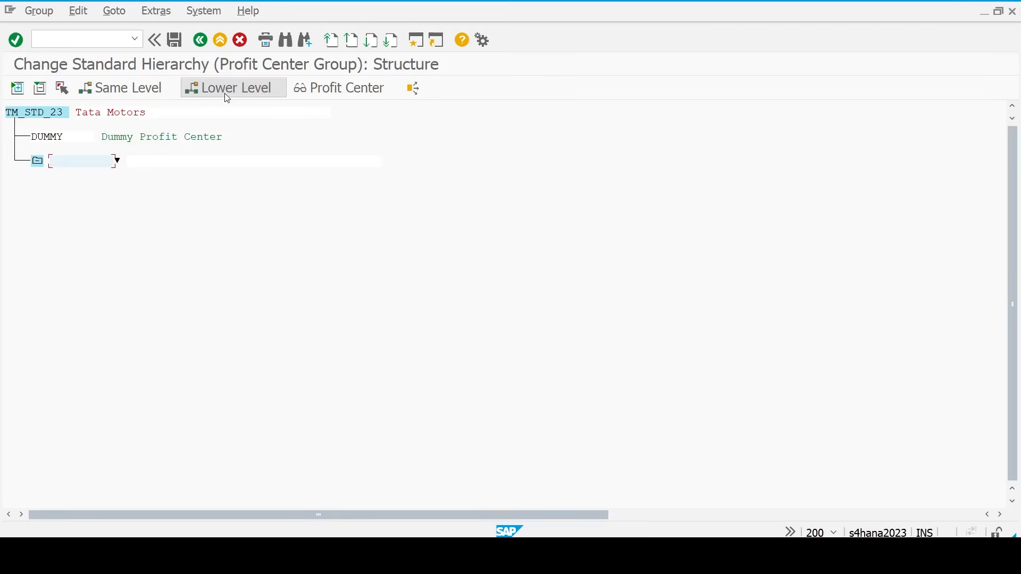
- Add node TM_MH, 'Maharashtra Profit Center Group', save the hierarchy and return to the IMG
text(tm_M)
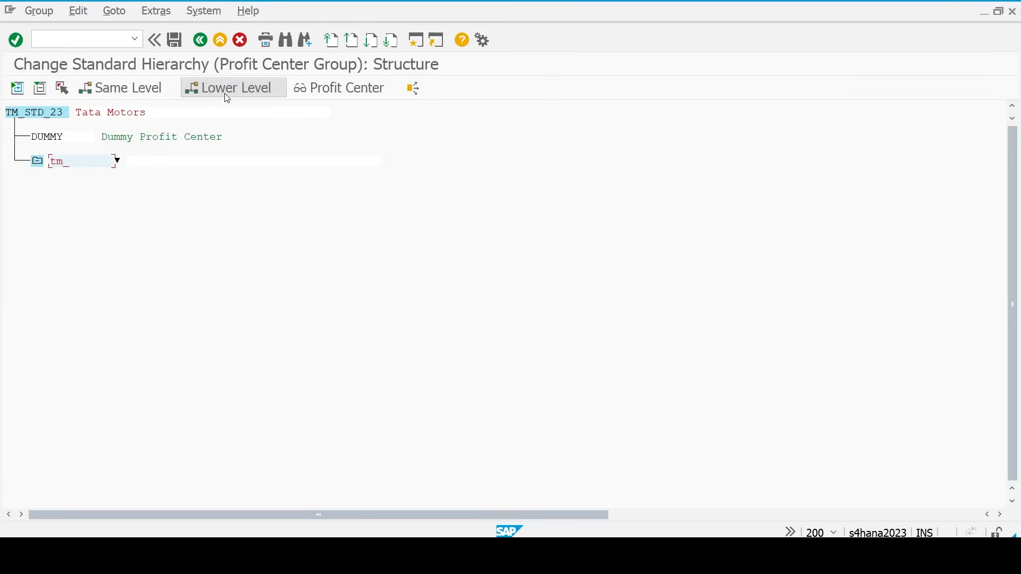
- Add a lower-level group named 'tm_MH' under the TM_STD_23 hierarchy root
- Add node TM_MH, 'Maharashtra Profit Center Group', save the hierarchy and return to the IMG
text(_MH)
key(BackSpace)
key(BackSpace)
key(BackSpace)
key(BackSpace)
text(TM_MH)
key(Tab)
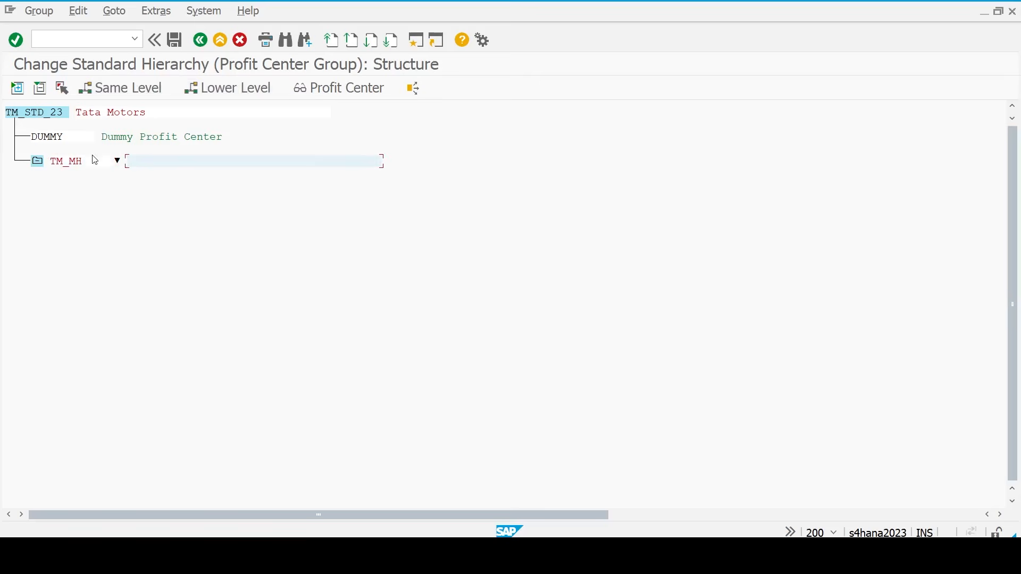
text(M)
key(BackSpace)
text(Maharashtra Profit Center Grou)
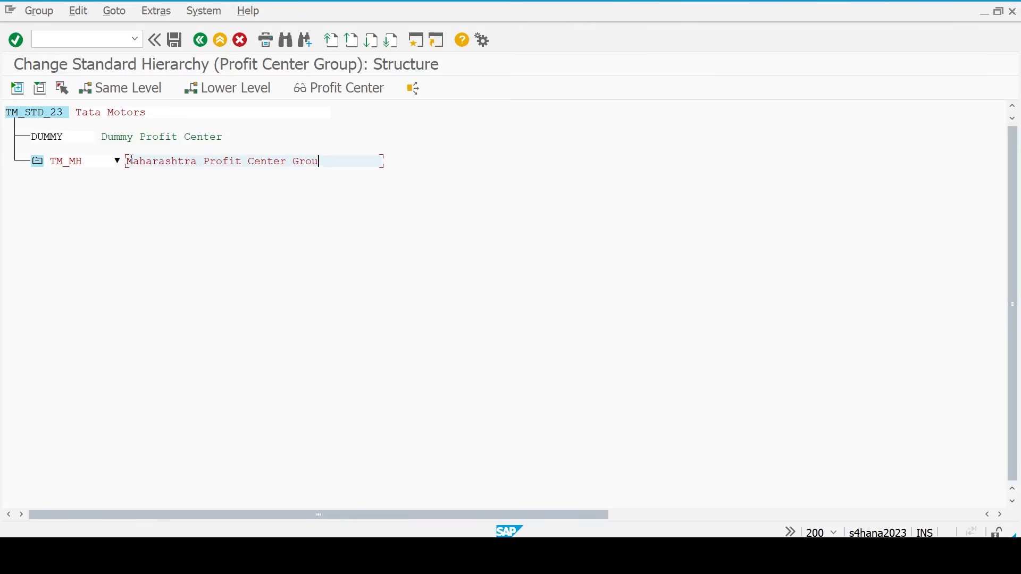
text(op)
key(Return)
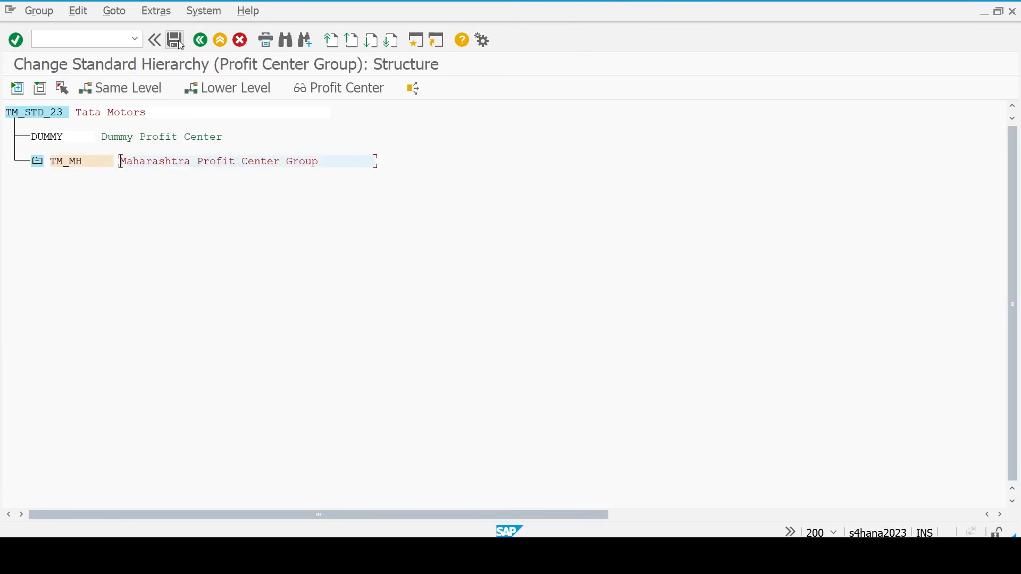
click(174, 46)
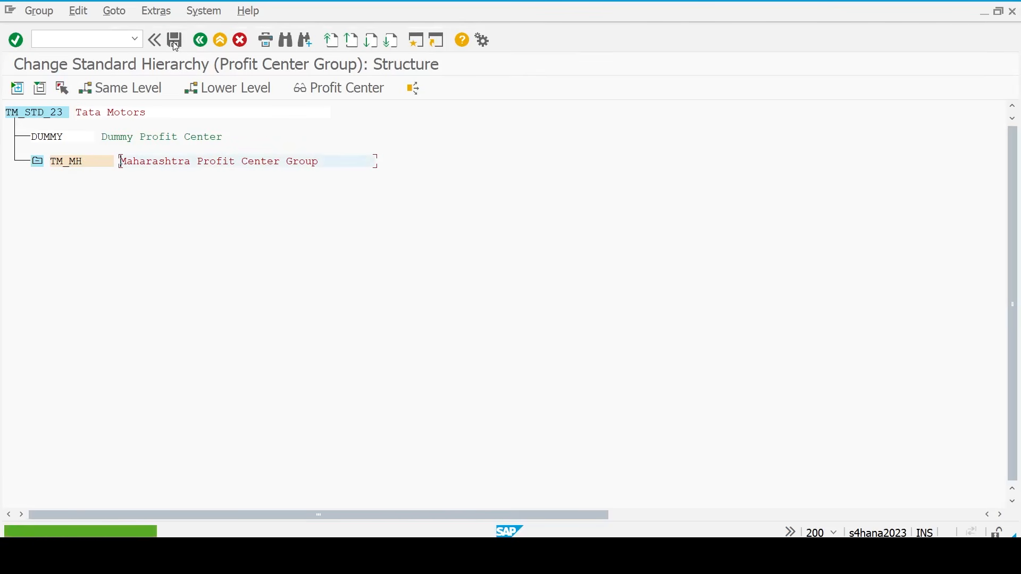
click(207, 44)
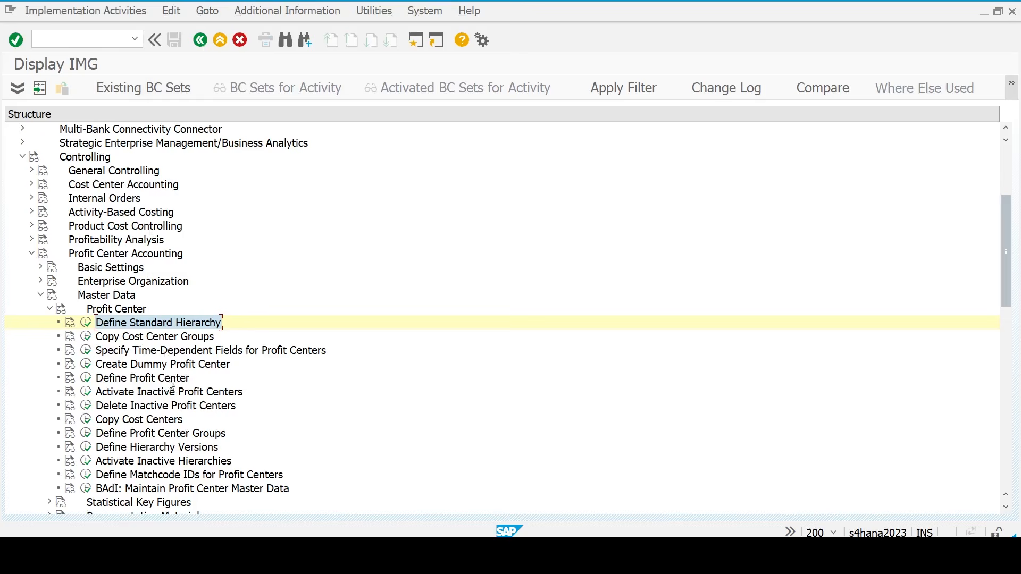
- Run Define Profit Center and create new profit center PUNE_PC
click(146, 382)
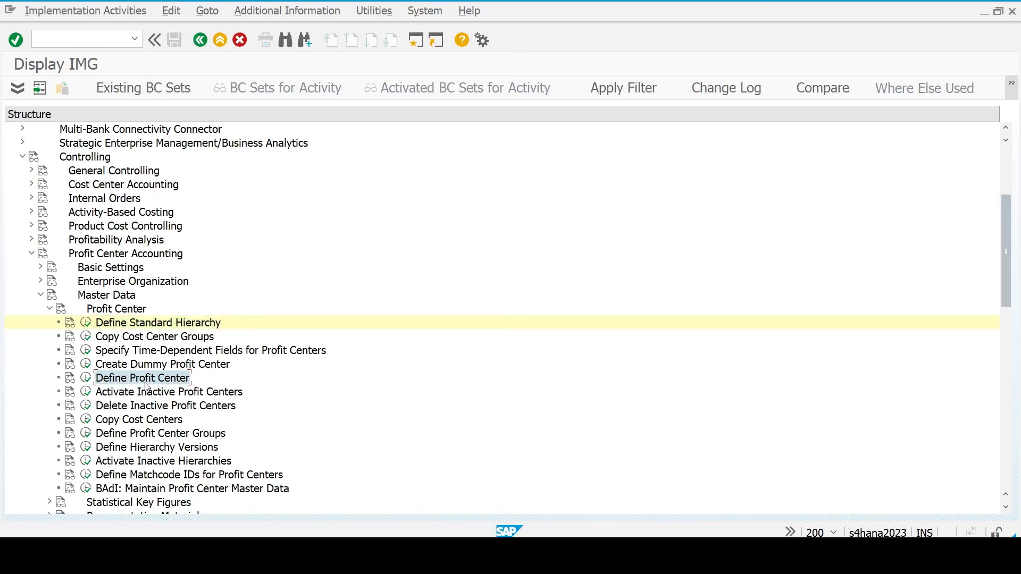
click(86, 379)
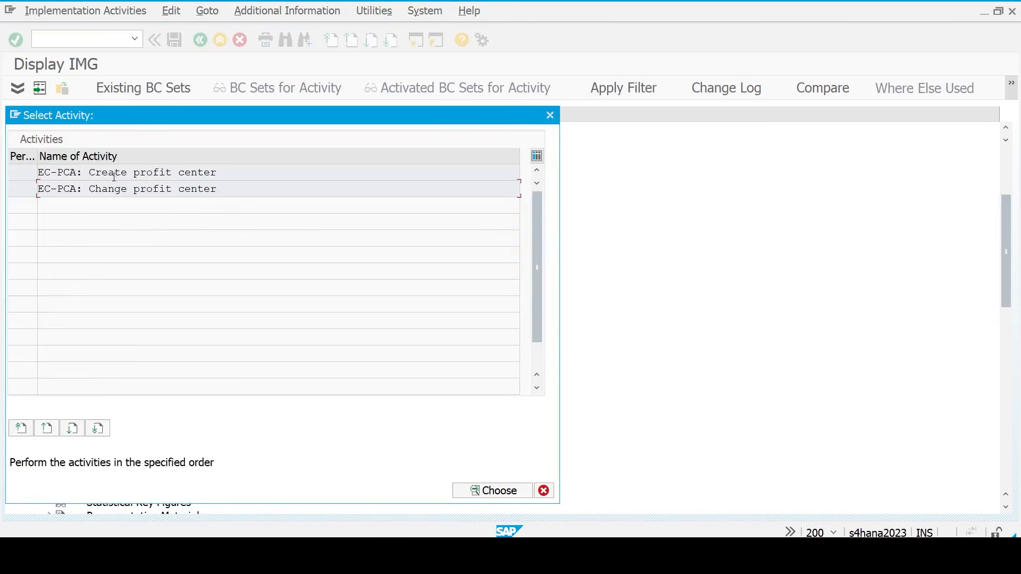
double_click(114, 173)
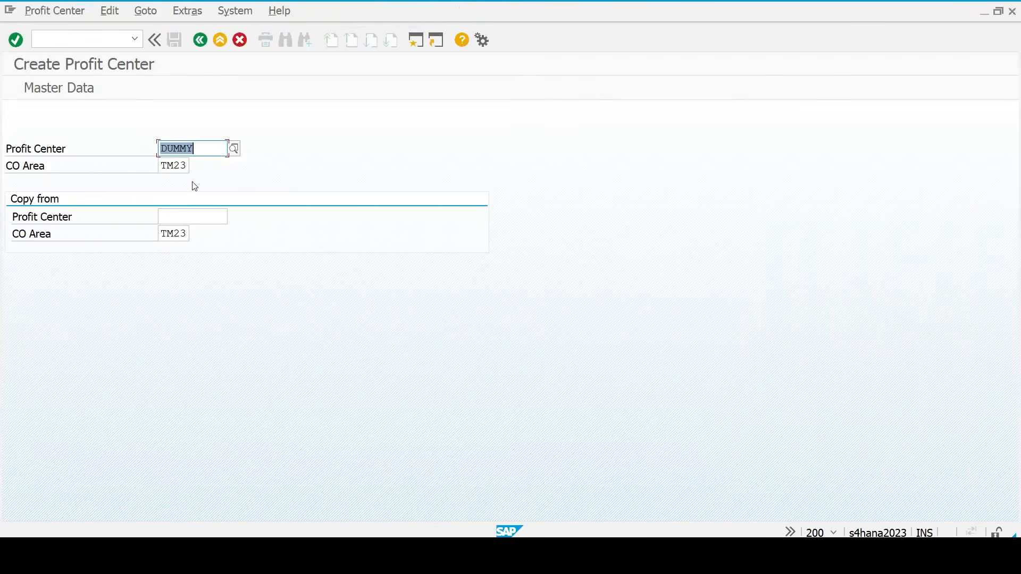
key(Delete)
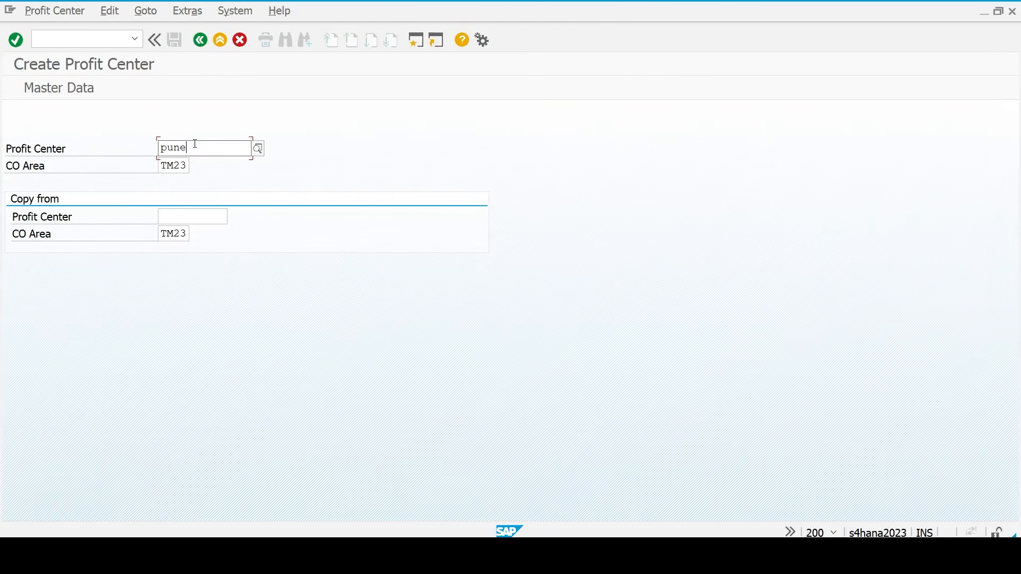
text(pc)
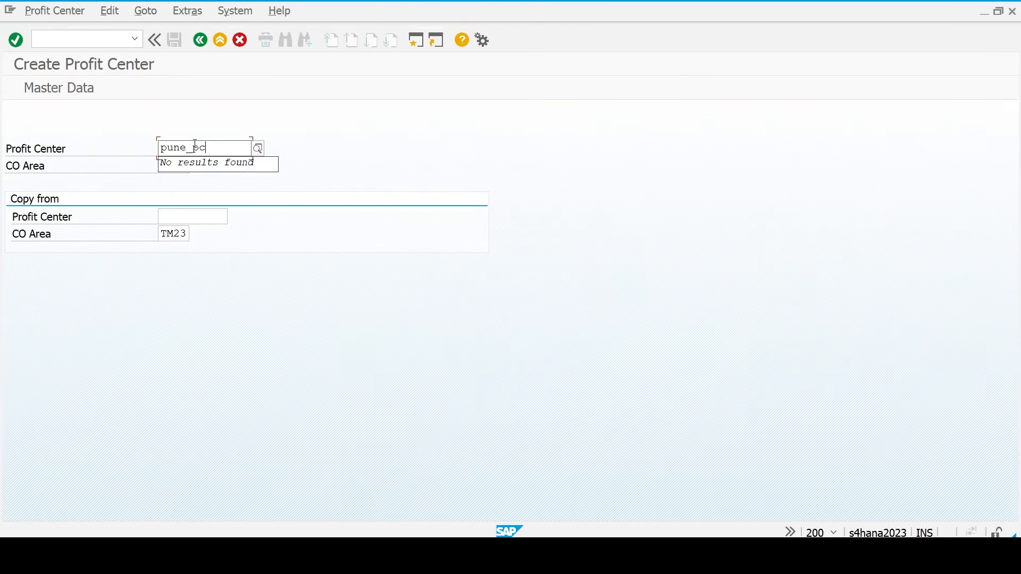
key(Tab)
key(Tab)
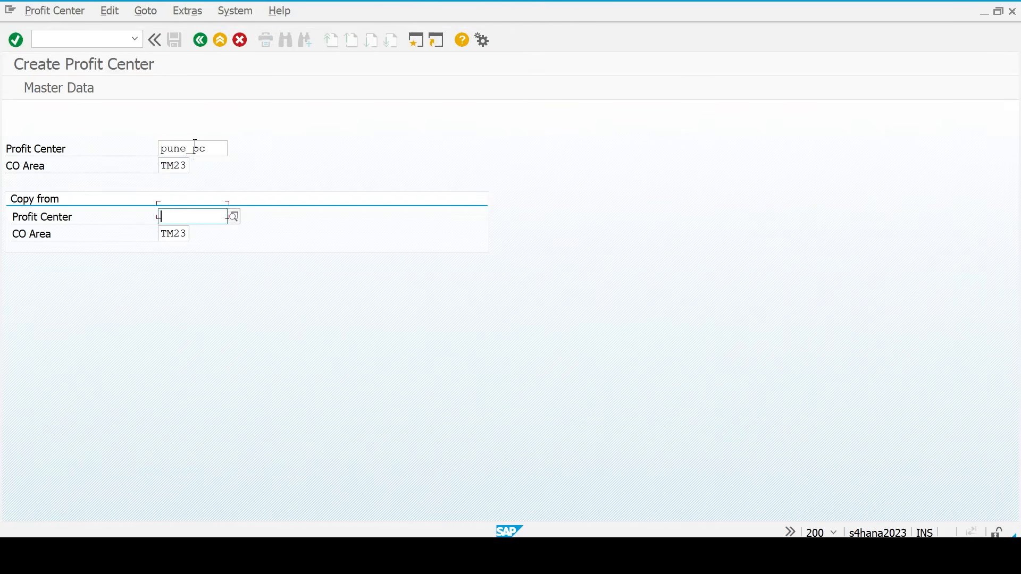
key(shift+Tab)
key(Return)
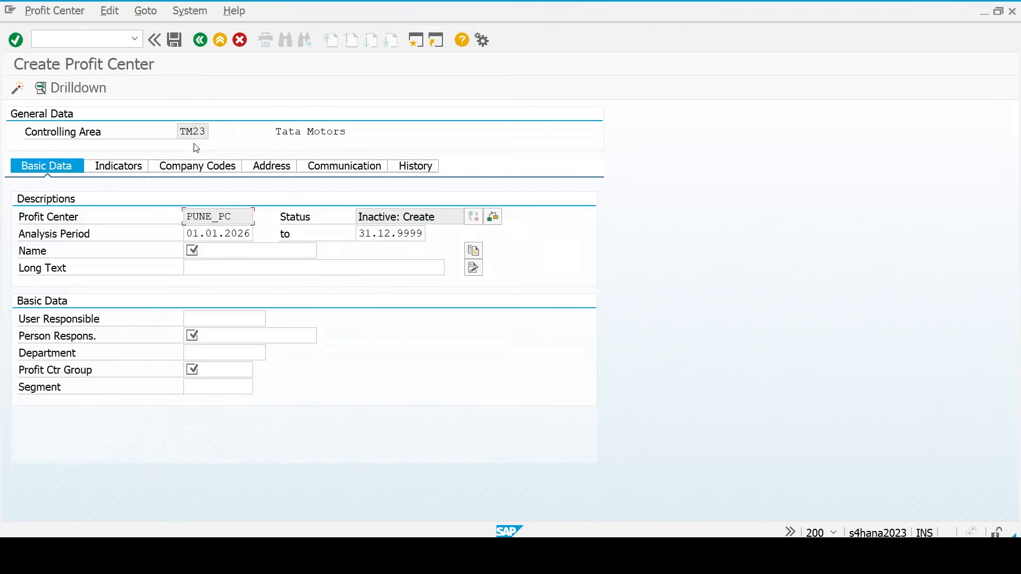
- Enter name and long text 'Pune Profit Center' with Admin as person responsible
double_click(196, 249)
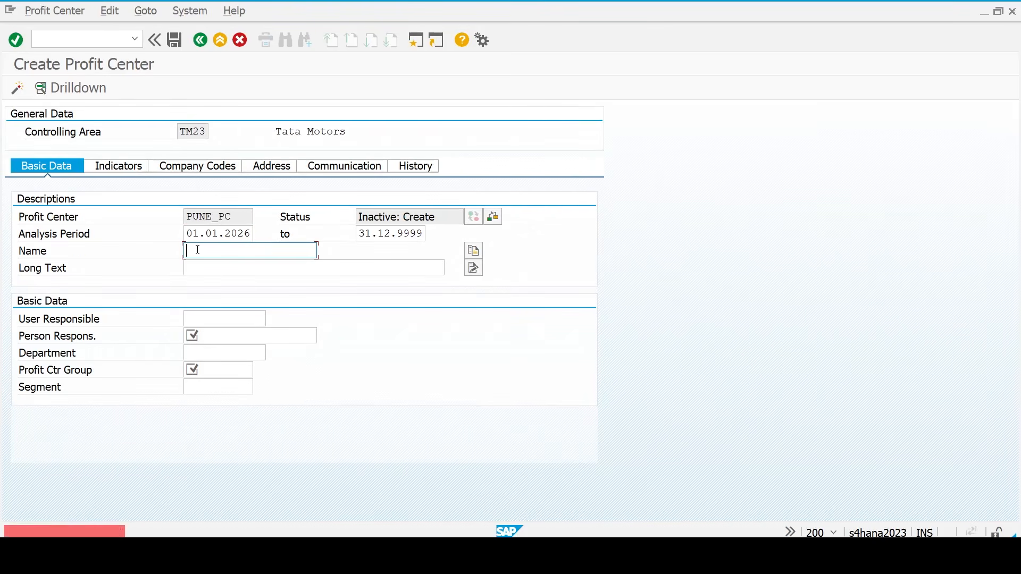
text(Pun)
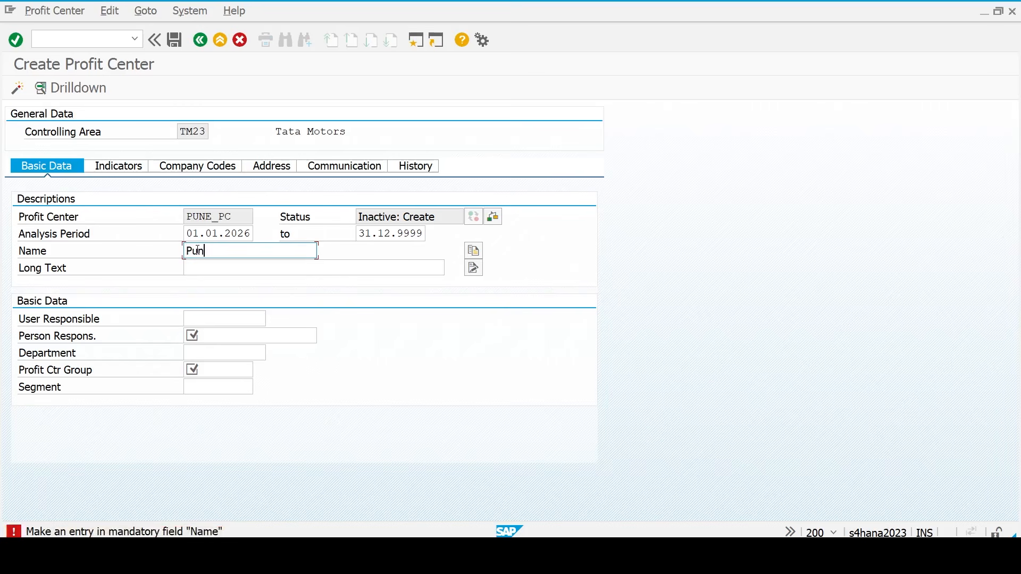
text(e Profit Center)
key(ctrl+a)
key(ctrl+c)
key(Tab)
key(ctrl+v)
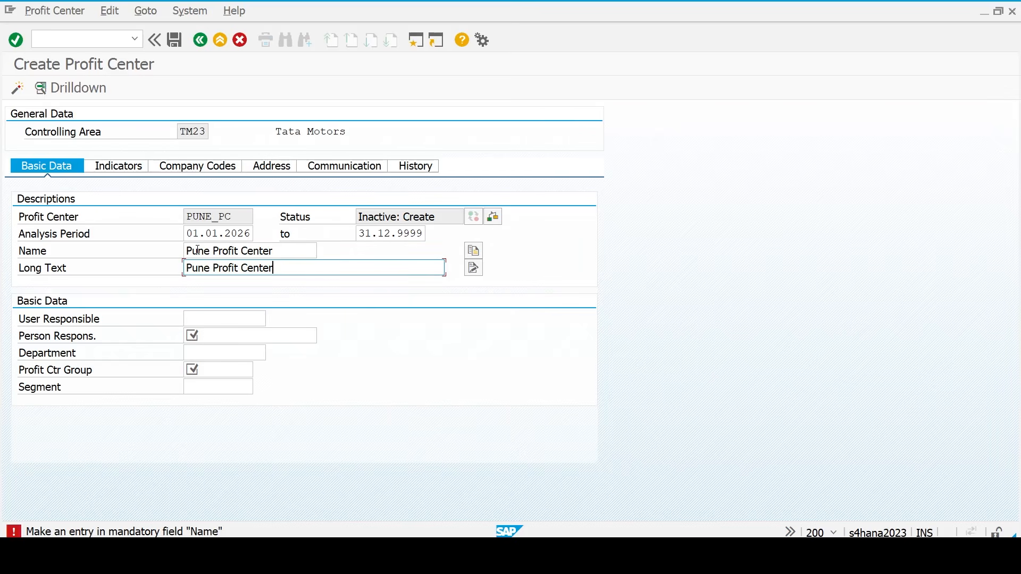
click(218, 319)
click(217, 334)
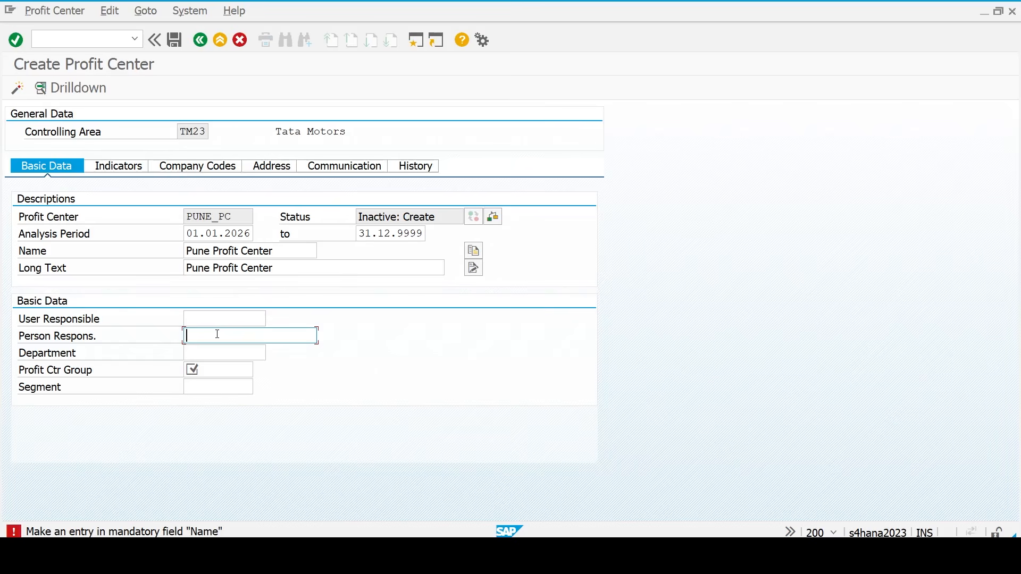
text(Admin)
- Assign group TM_MH to PUNE_PC, save it, and activate it
key(Tab)
key(Tab)
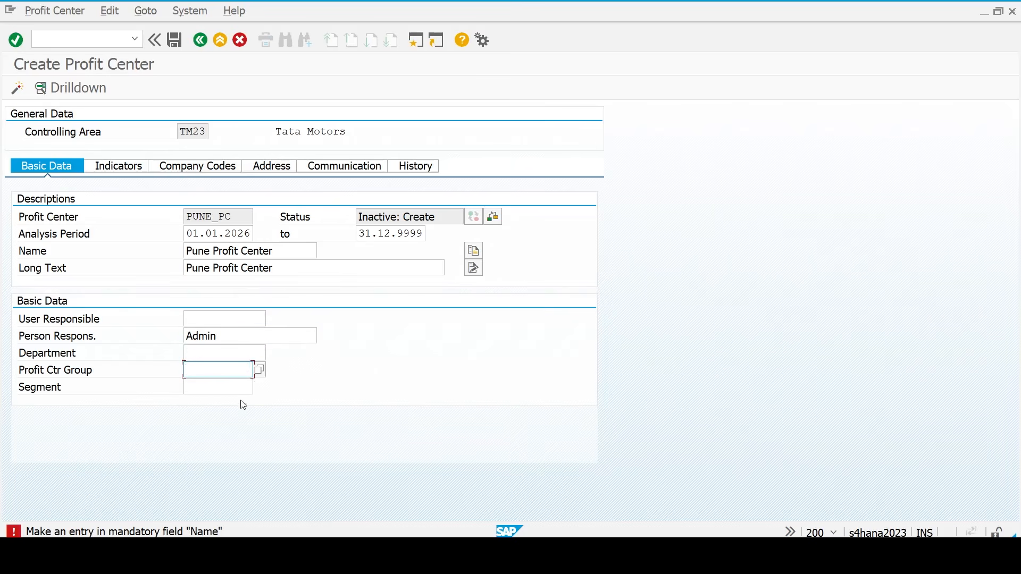
click(262, 372)
click(239, 346)
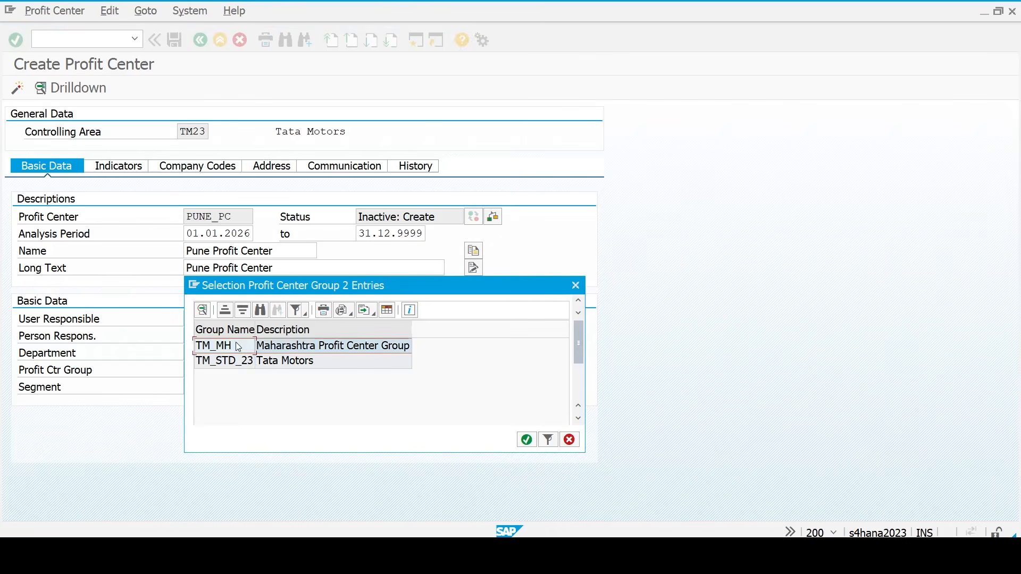
double_click(237, 351)
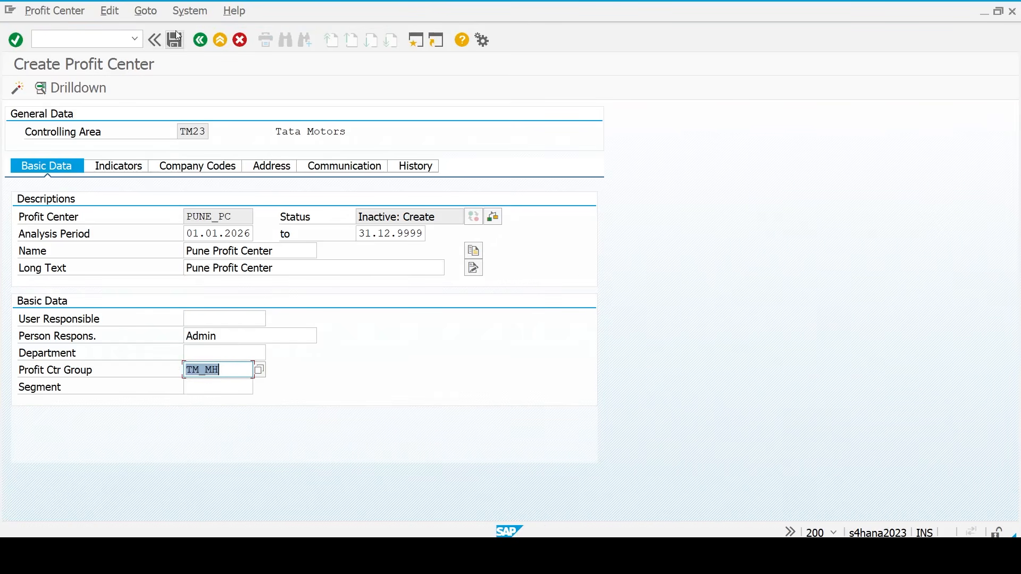
click(176, 41)
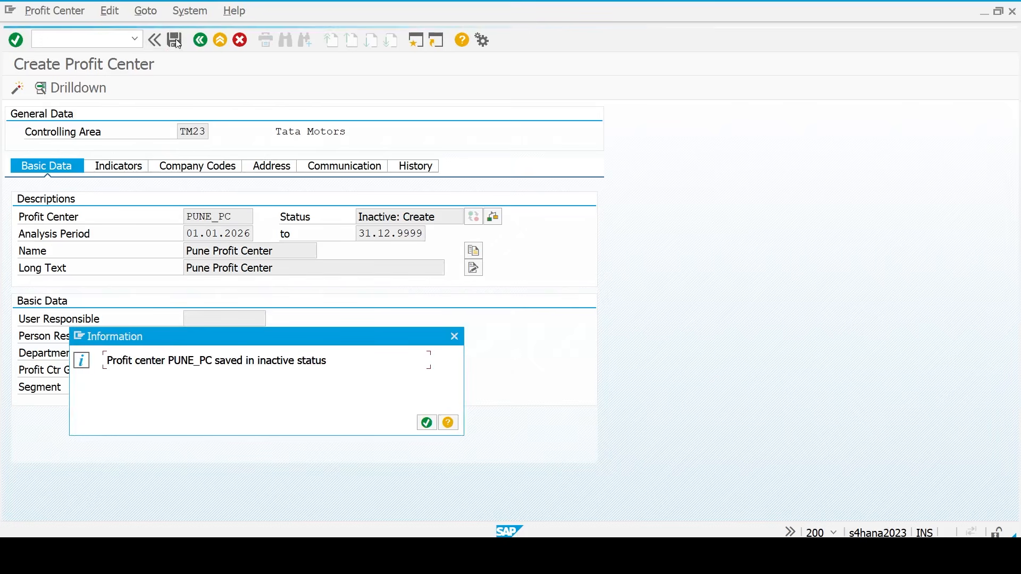
key(Return)
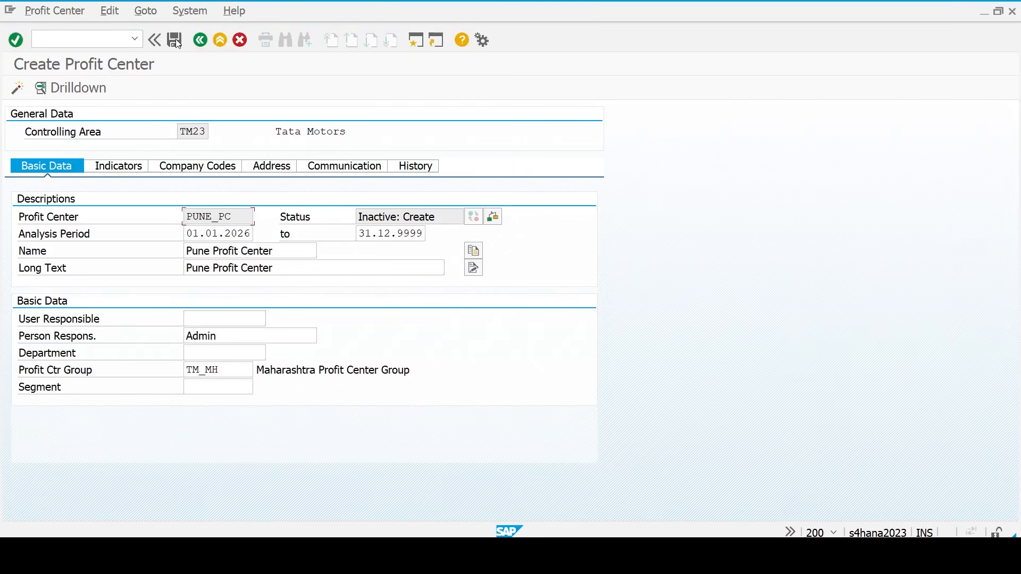
click(18, 89)
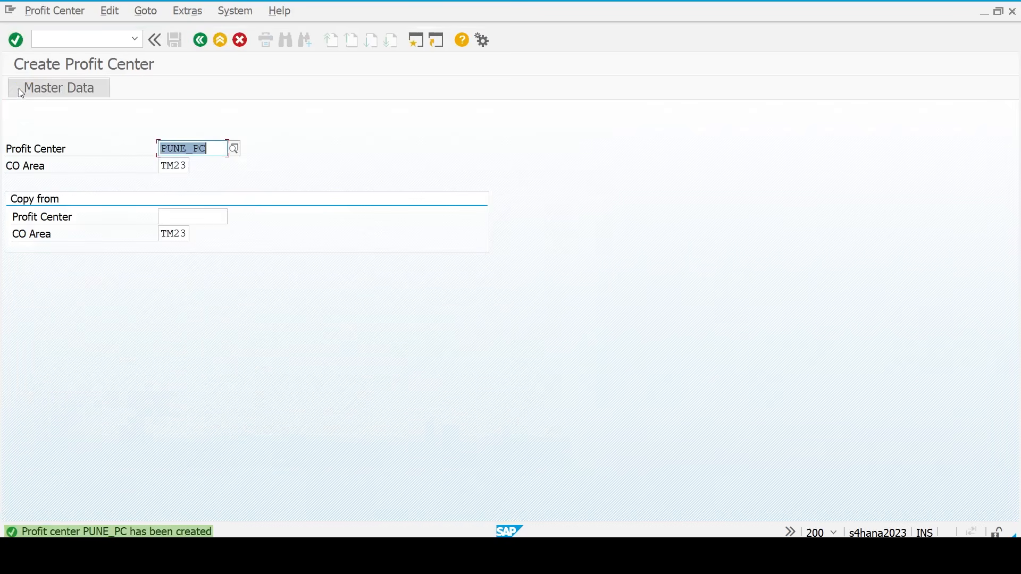
- Return to SAP Easy Access and launch KE51 to create another profit center
click(201, 40)
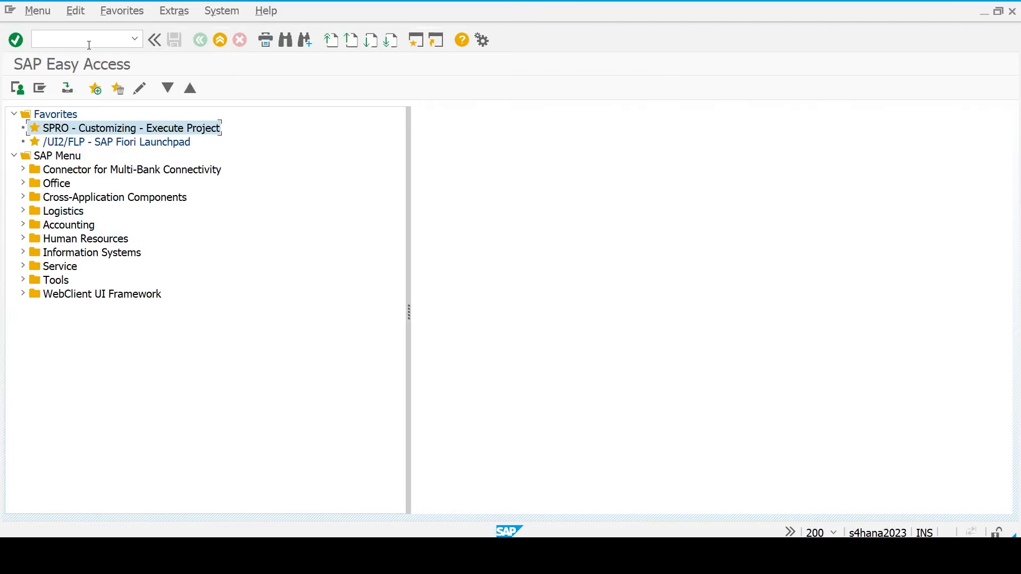
click(89, 46)
text(k52)
key(BackSpace)
key(BackSpace)
text(e51)
key(Return)
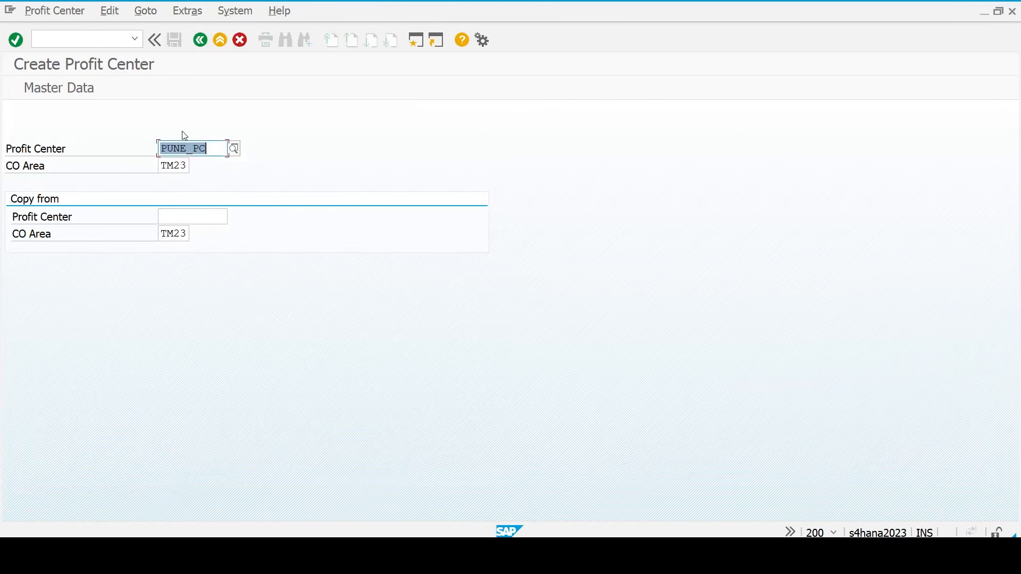
- Replace the prefilled ID with MUMBAI_PC and open its master data
key(Right)
key(shift+Home)
key(BackSpace)
text(Mumbai)
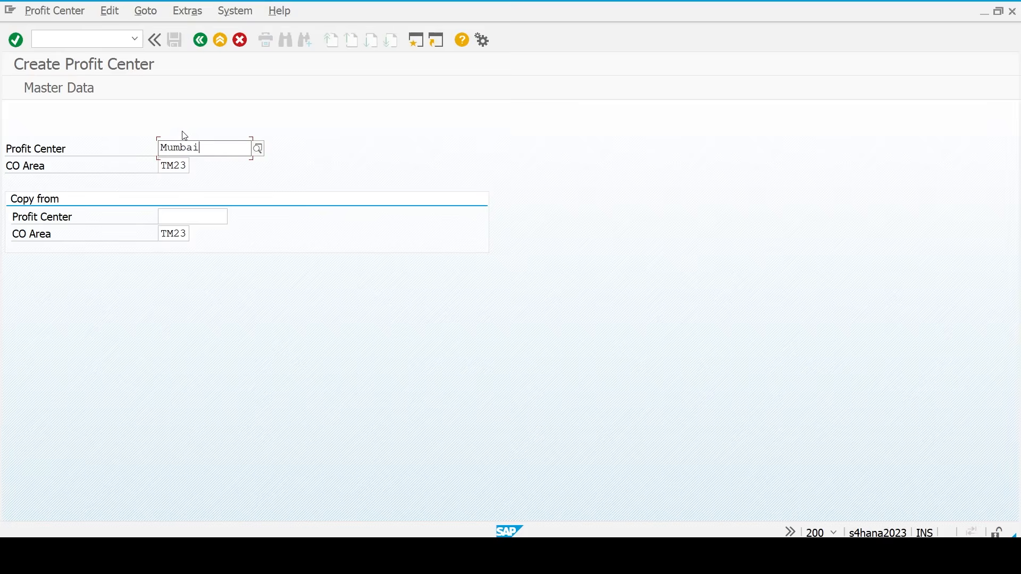
text(_p)
key(BackSpace)
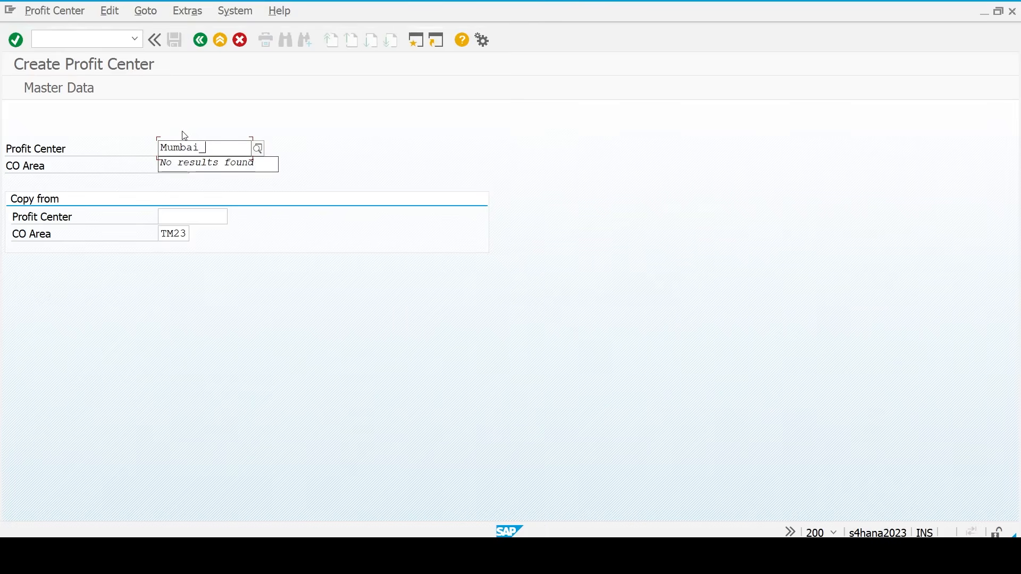
text(PC)
click(210, 343)
key(Return)
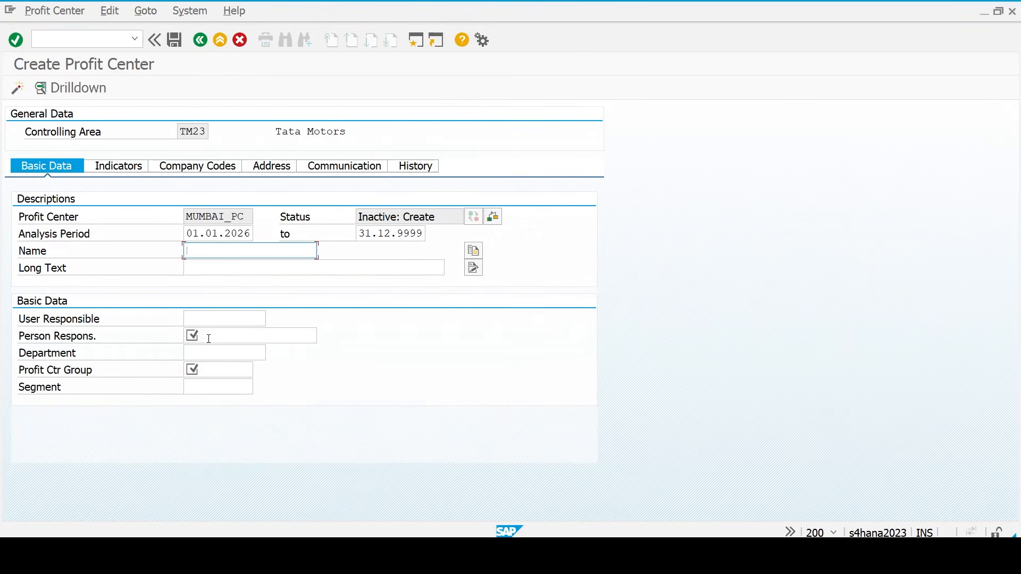
- Enter name and long text 'Mumbai Profit Center' with Admin as person responsible
text(Mumbai Profit Center)
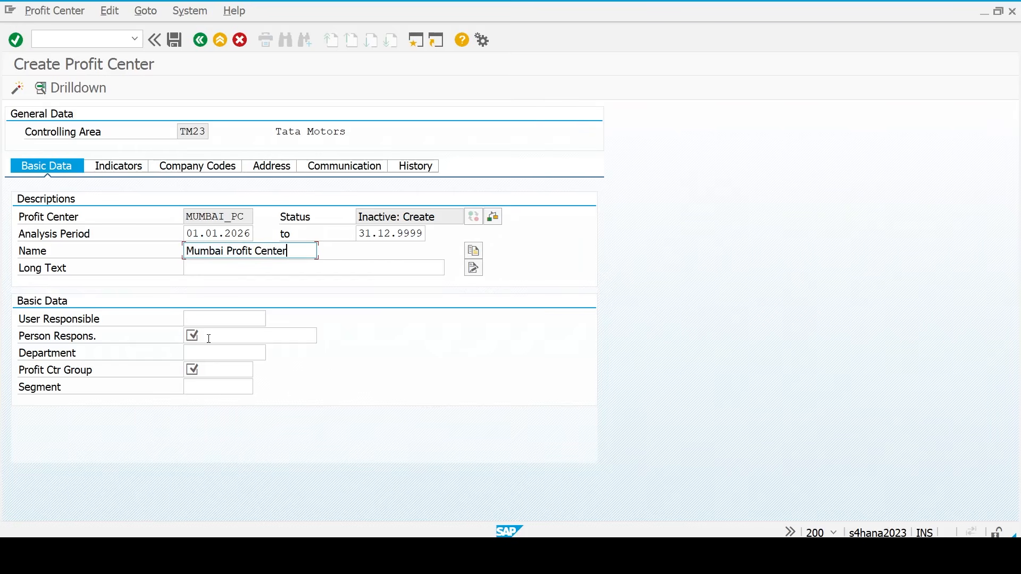
key(Tab)
text(Mumbai Profit Center)
key(Tab)
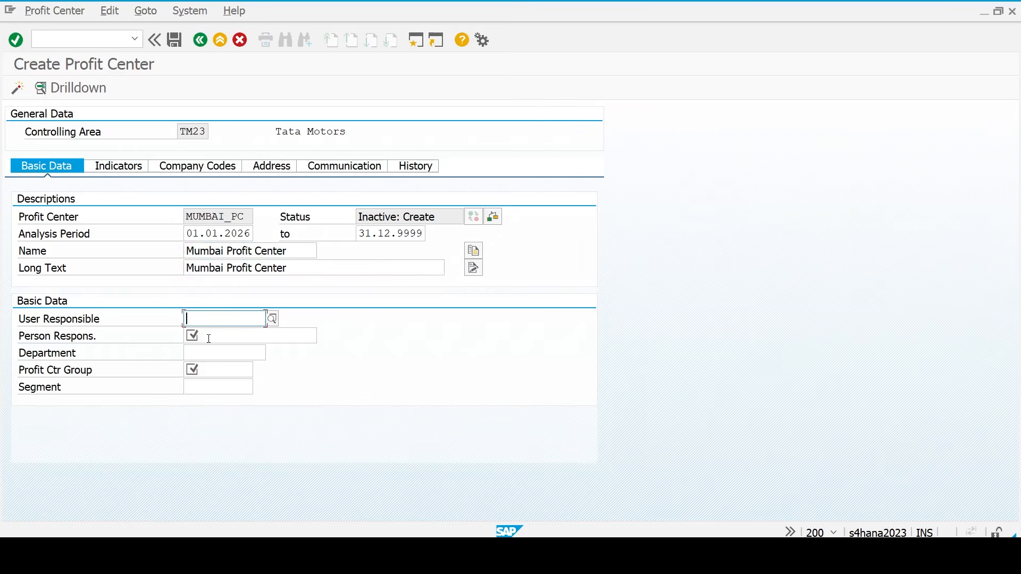
click(209, 336)
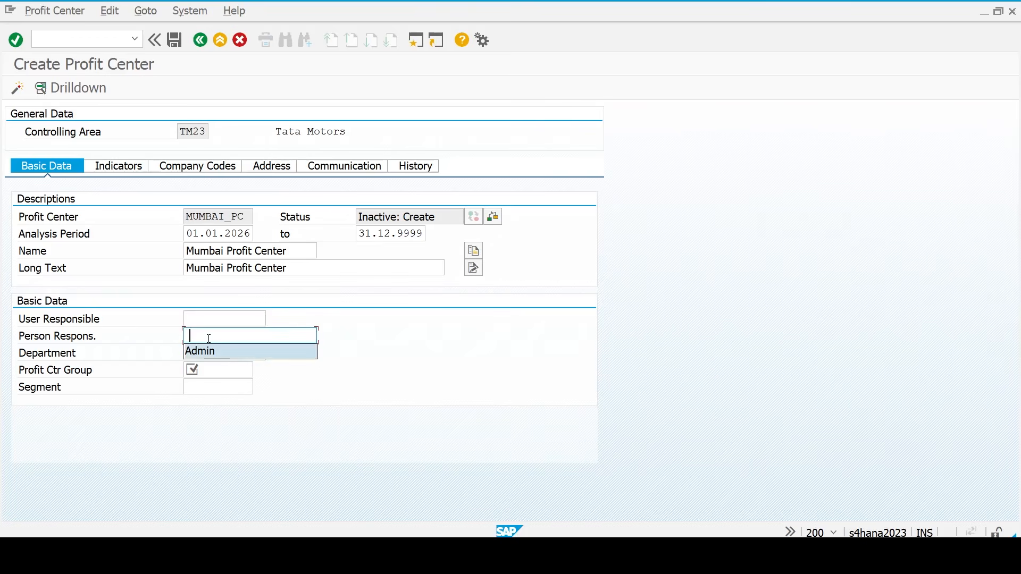
text(Admin)
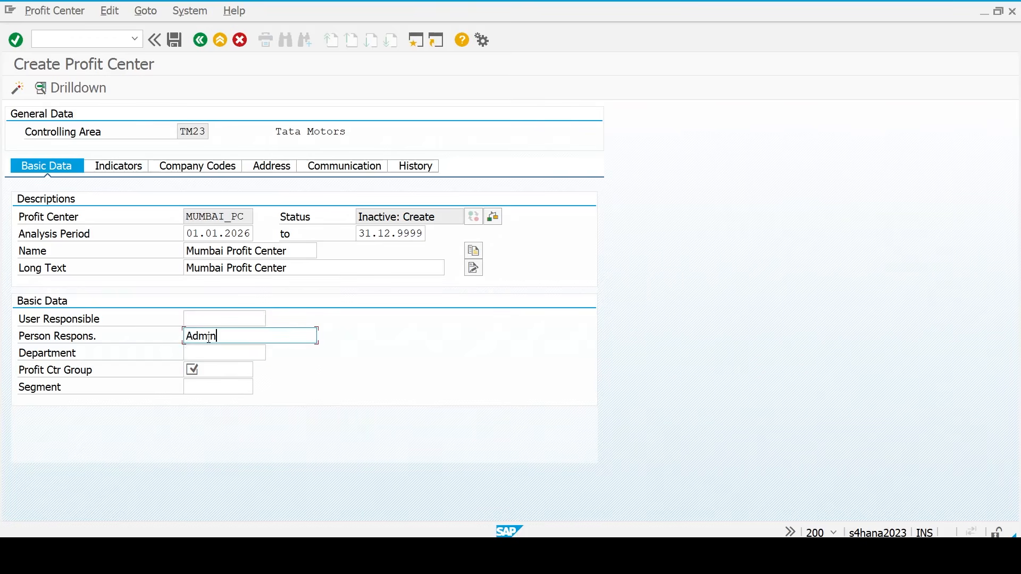
- Set profit center group TM_MH, save MUMBAI_PC, and activate it
key(Tab)
key(Tab)
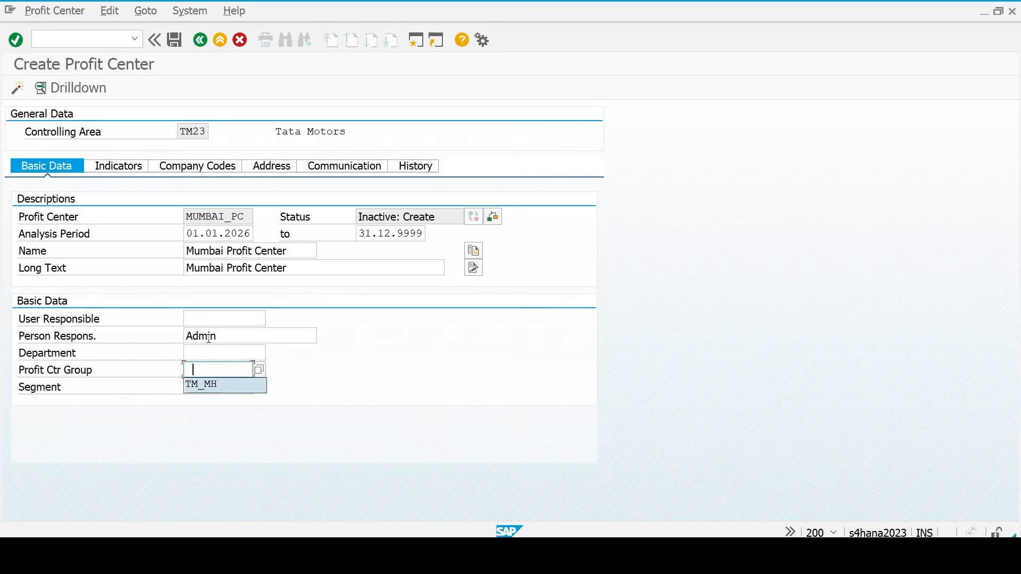
text(TM_MH)
key(Return)
key(ctrl+s)
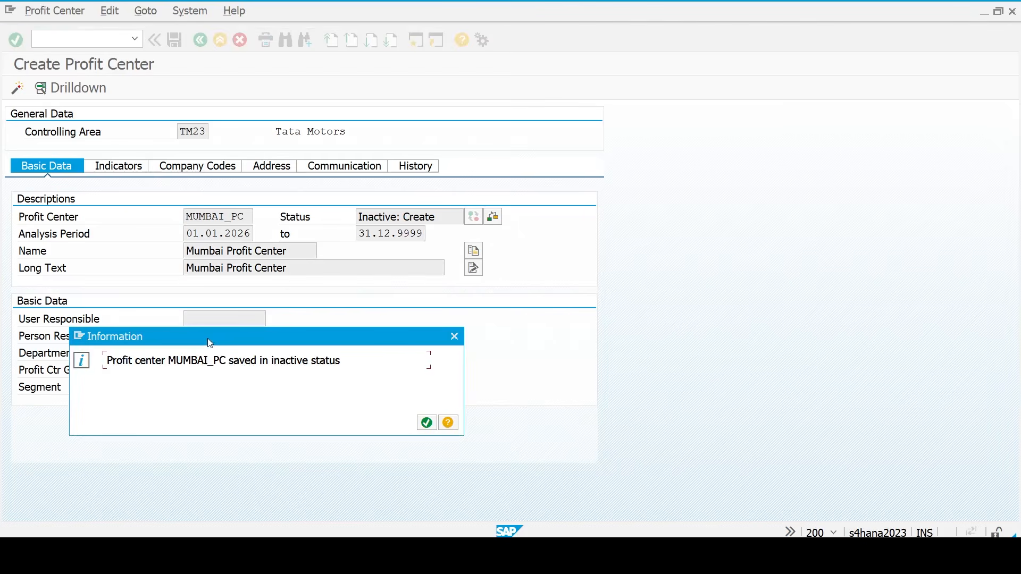
key(Return)
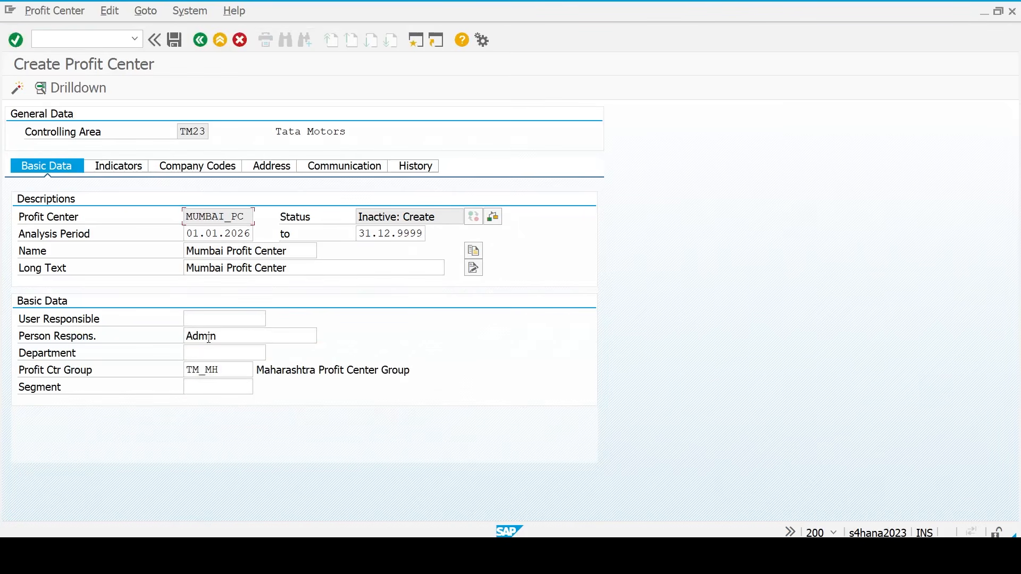
click(17, 89)
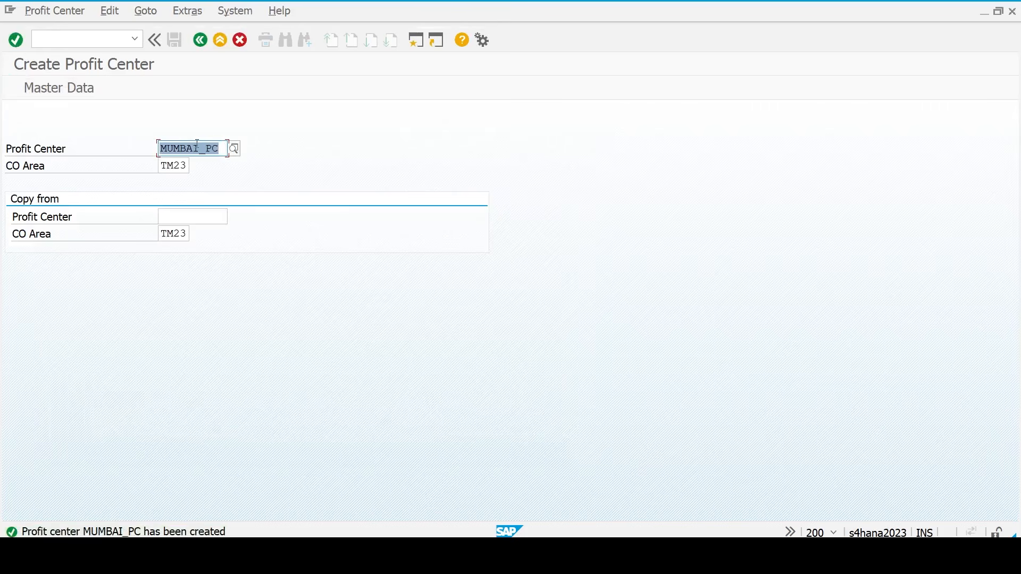
- Open existing profit center PUNE_PC in Change mode, go back, and switch to the Excel checklist
key(Delete)
key(Down)
key(Down)
key(Return)
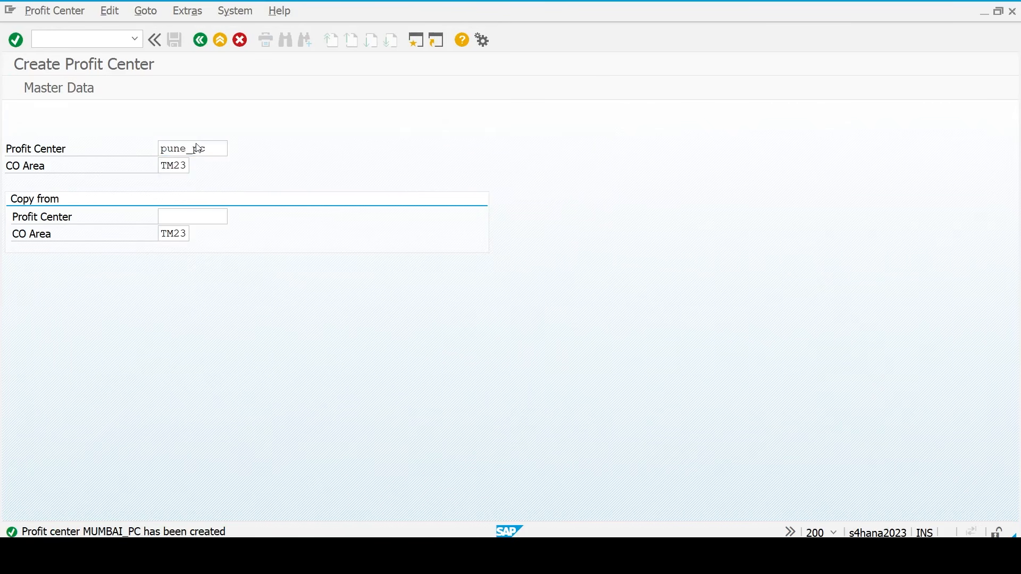
key(Return)
click(52, 13)
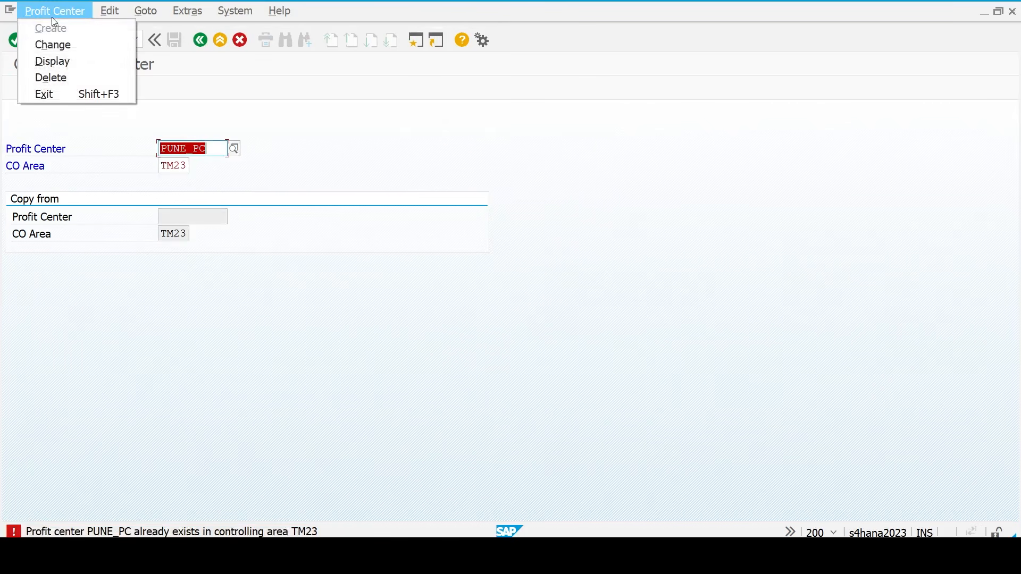
click(53, 45)
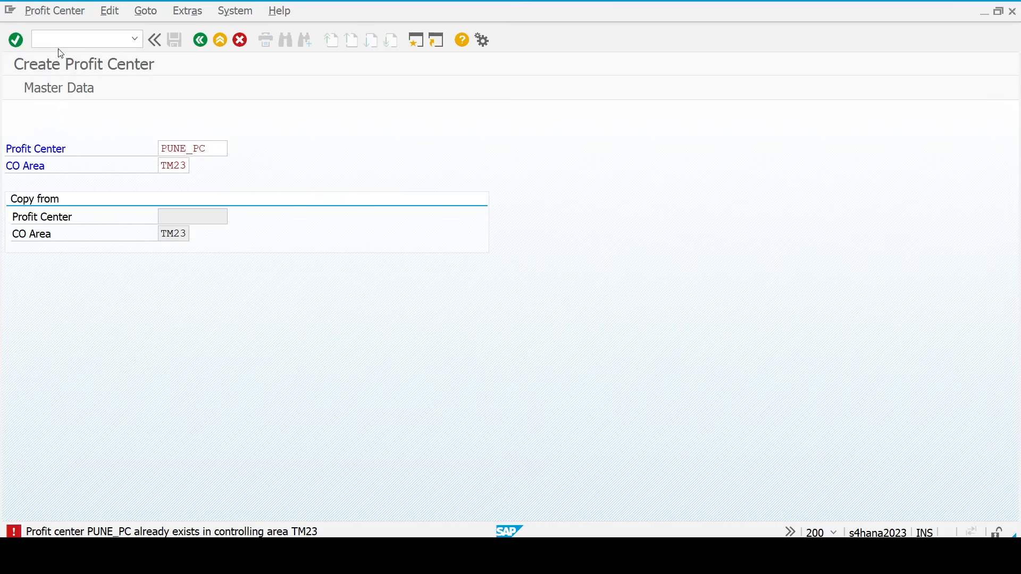
key(Return)
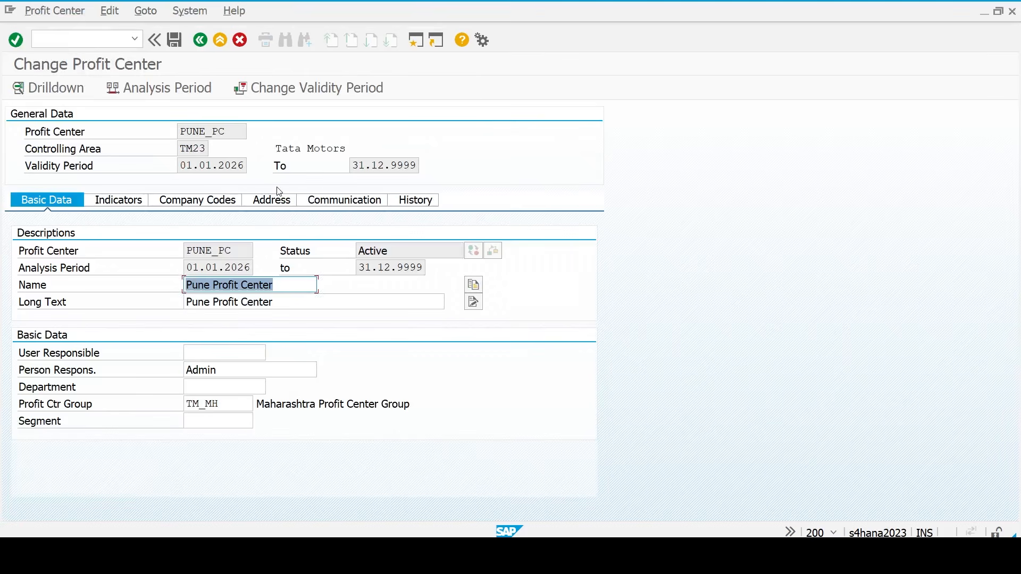
click(206, 42)
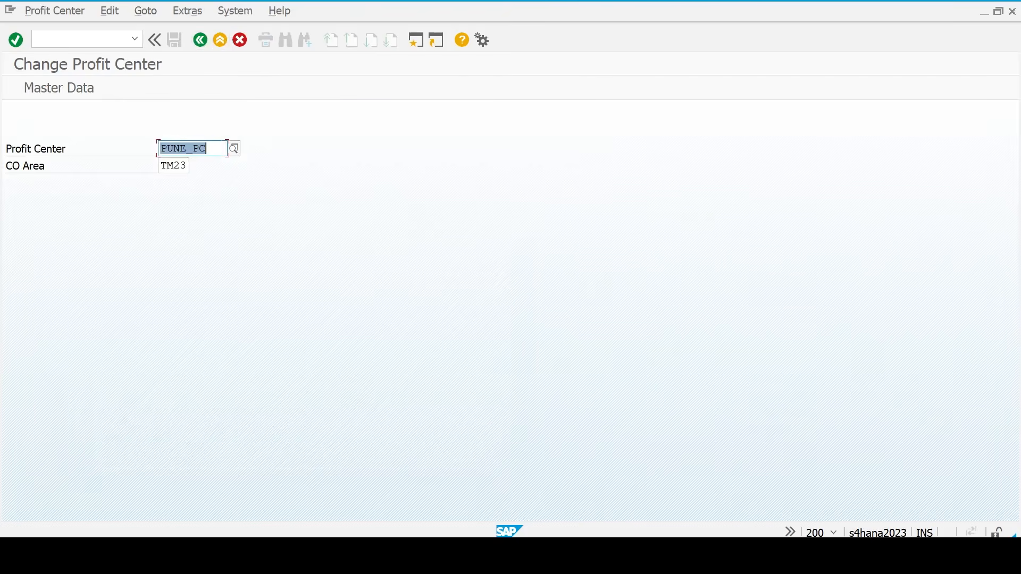
click(735, 558)
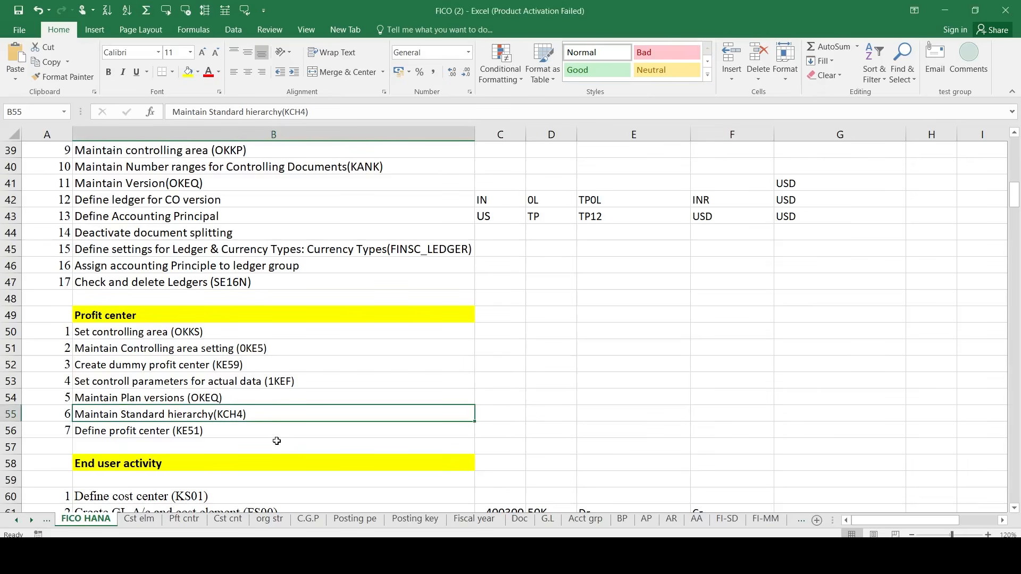
- Scroll the FICO sheet to the End user activity steps, selecting Define cost center (KS01)
scroll(277, 441, down, 2)
click(215, 379)
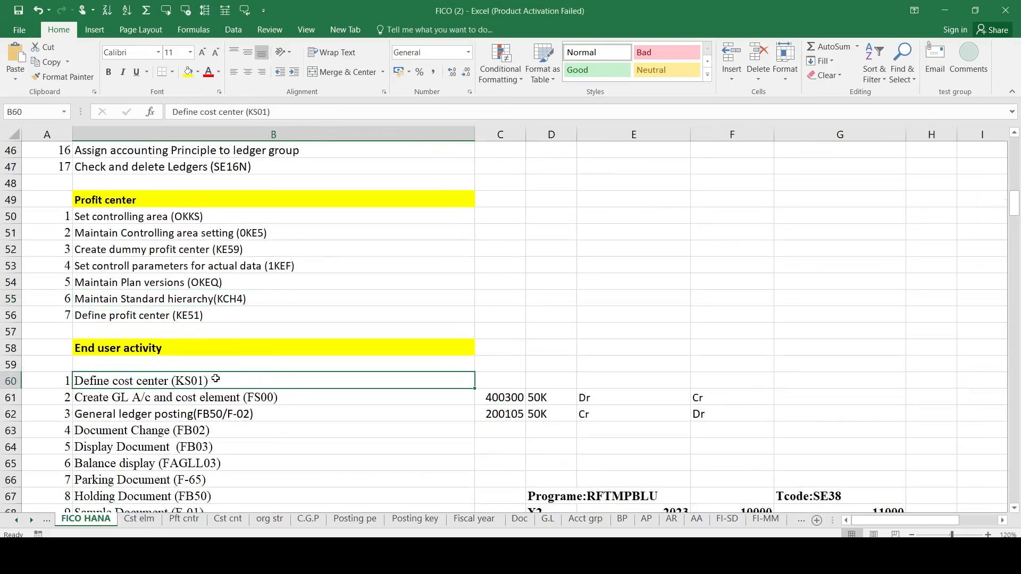
scroll(216, 379, down, 1)
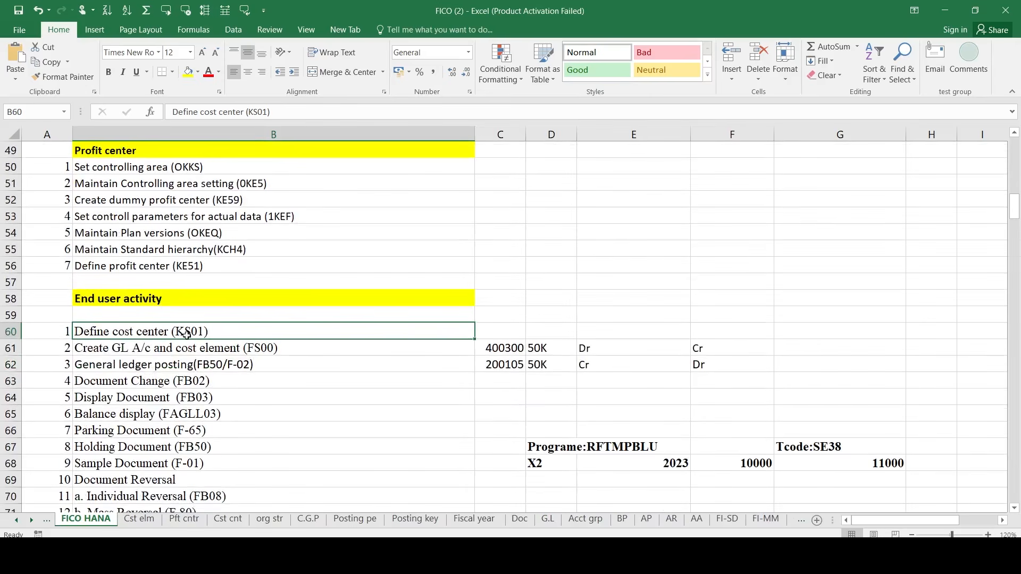
click(114, 351)
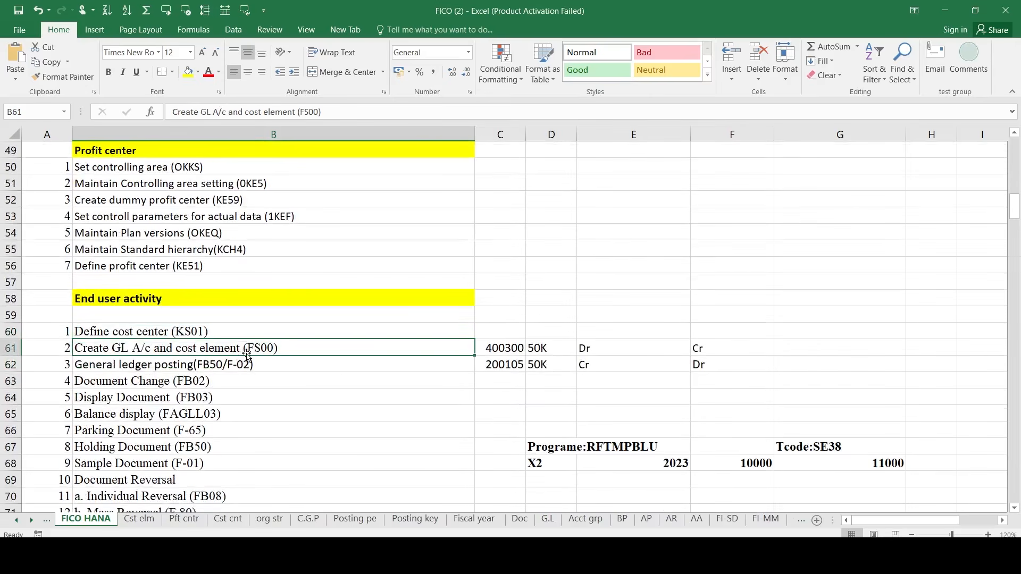
click(236, 330)
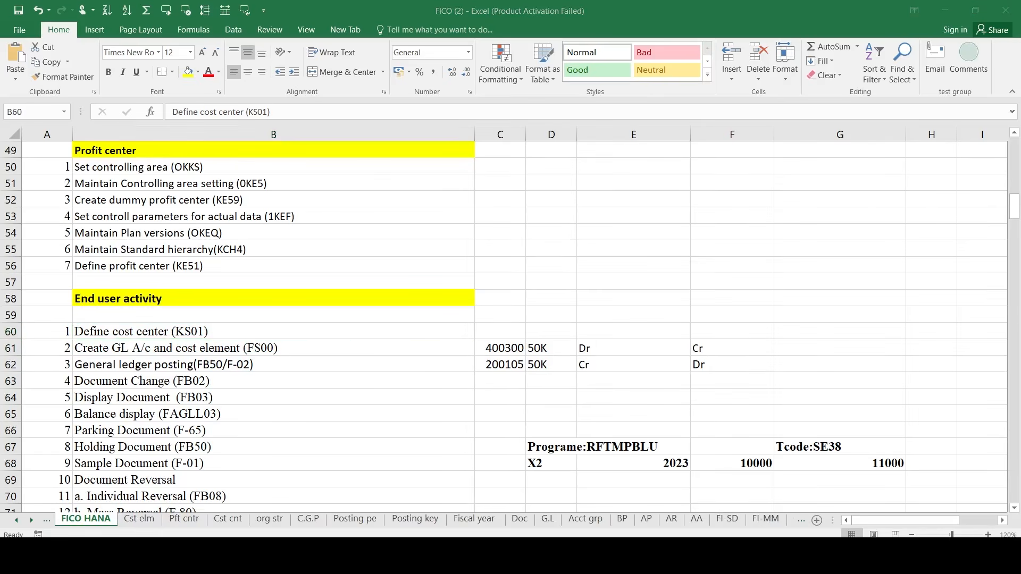
- Bring SAP forward and run /nks01 to create a cost center
mouse_move(765, 536)
click(791, 512)
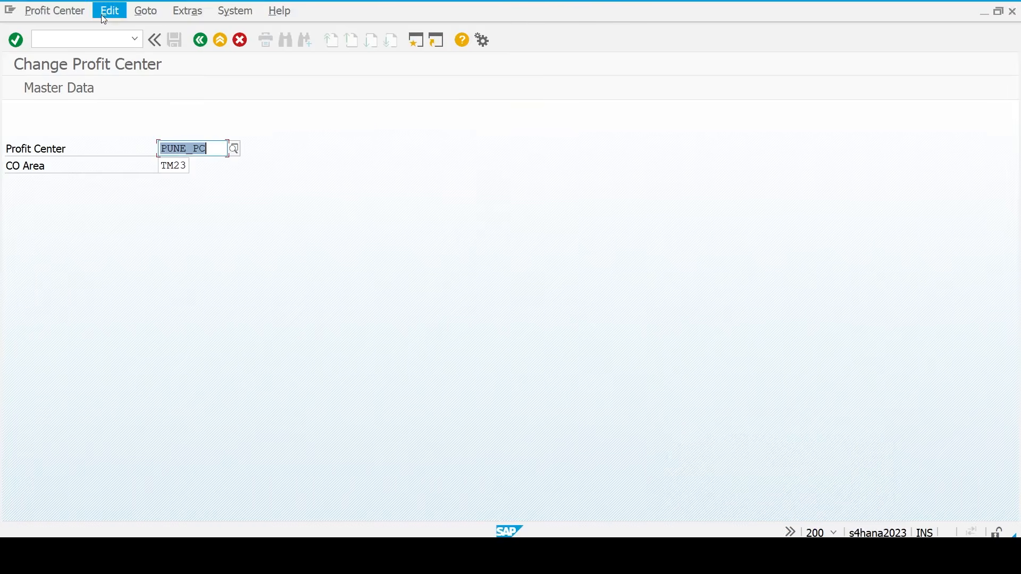
click(88, 40)
text(/n)
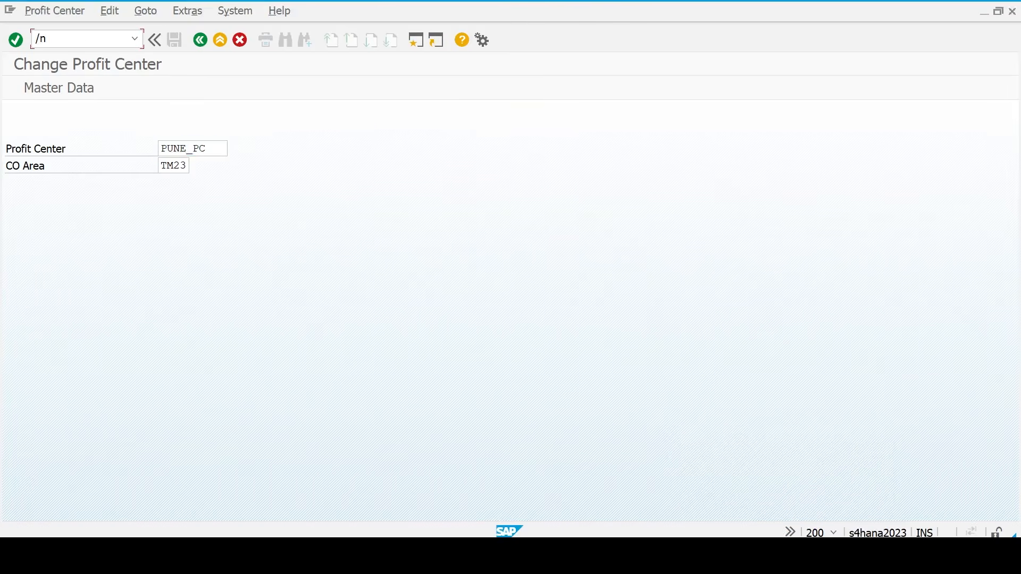
text(ks01)
key(Return)
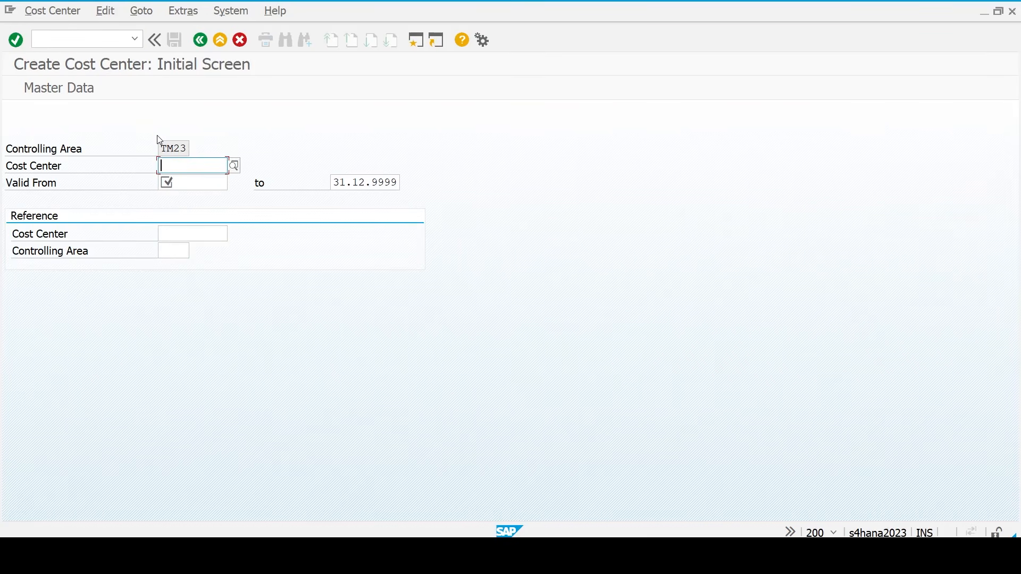
- Enter cost center AD_PA_CC valid from 21.03.2026 and proceed to its basic data
text(ad_p)
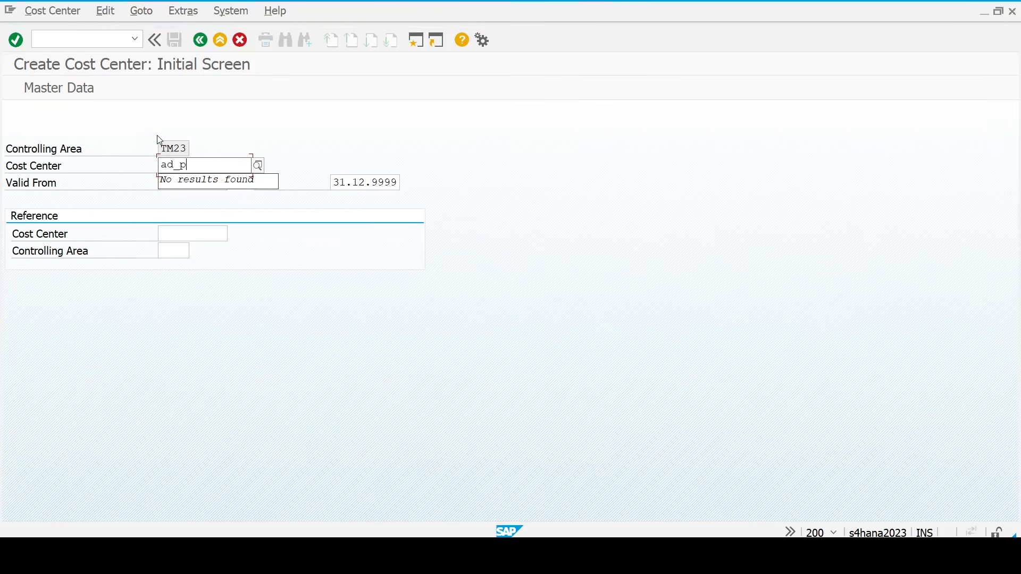
text(a_cc)
click(122, 192)
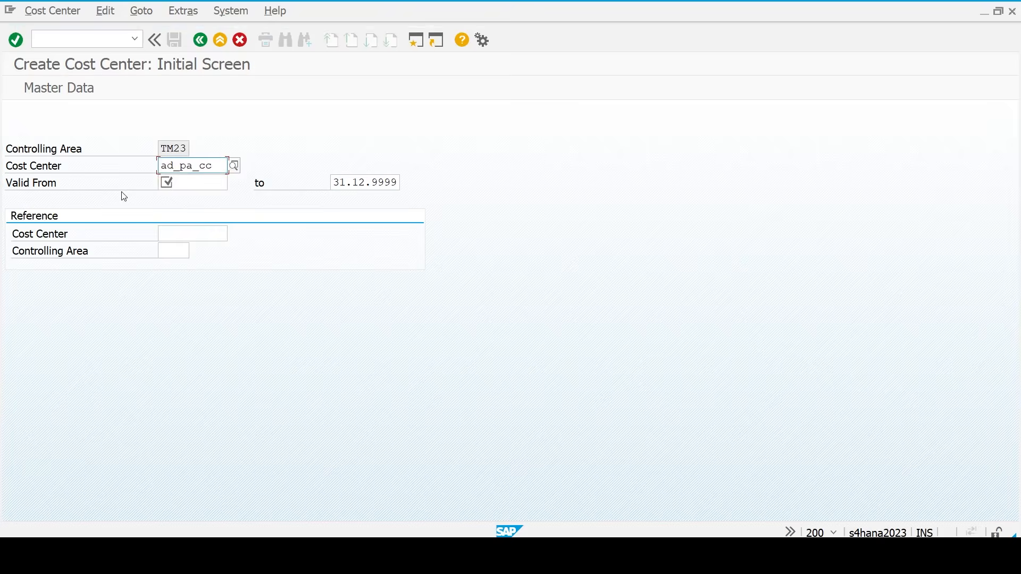
click(200, 189)
click(237, 186)
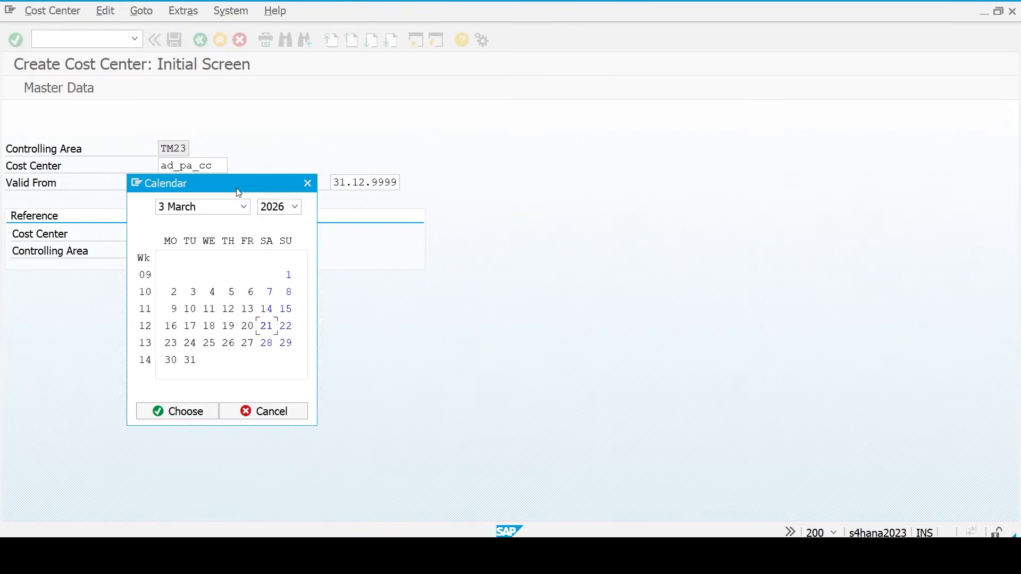
click(186, 412)
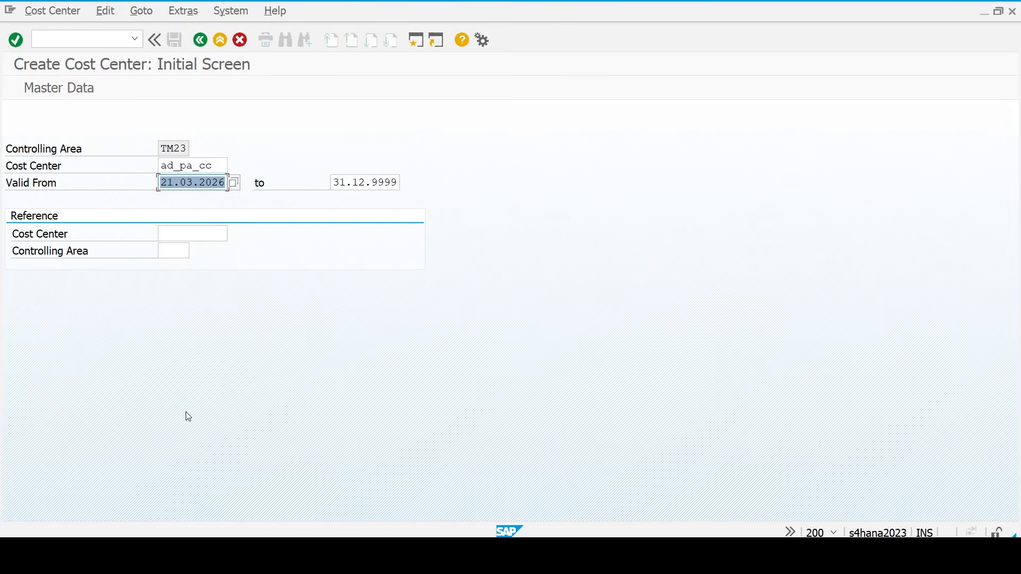
key(Return)
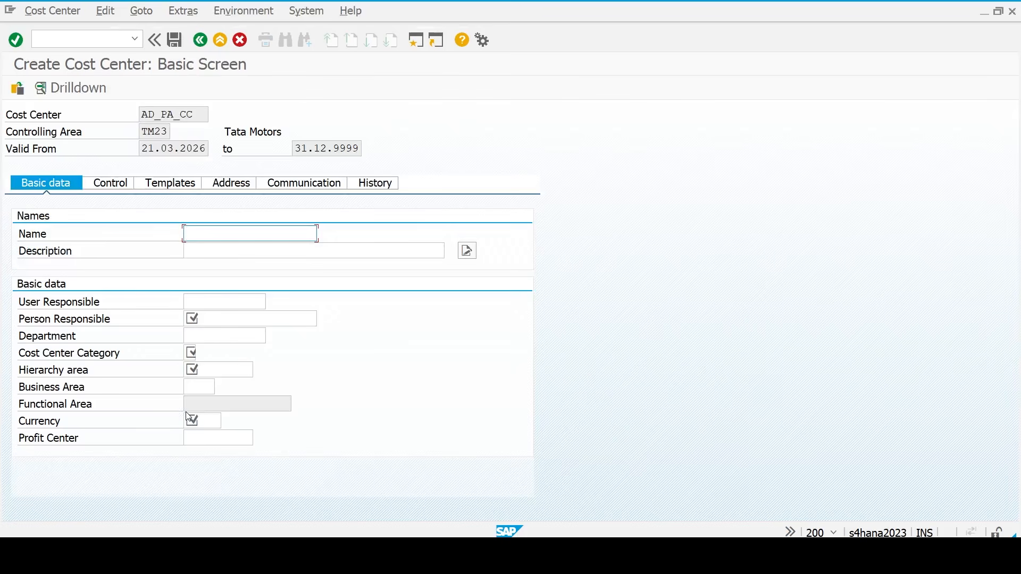
- Name it 'Administration Cost', describe it 'Administration Cost Center', with Admin as person responsible
text(Administration Cost)
key(shift+Home)
key(ctrl+c)
key(Tab)
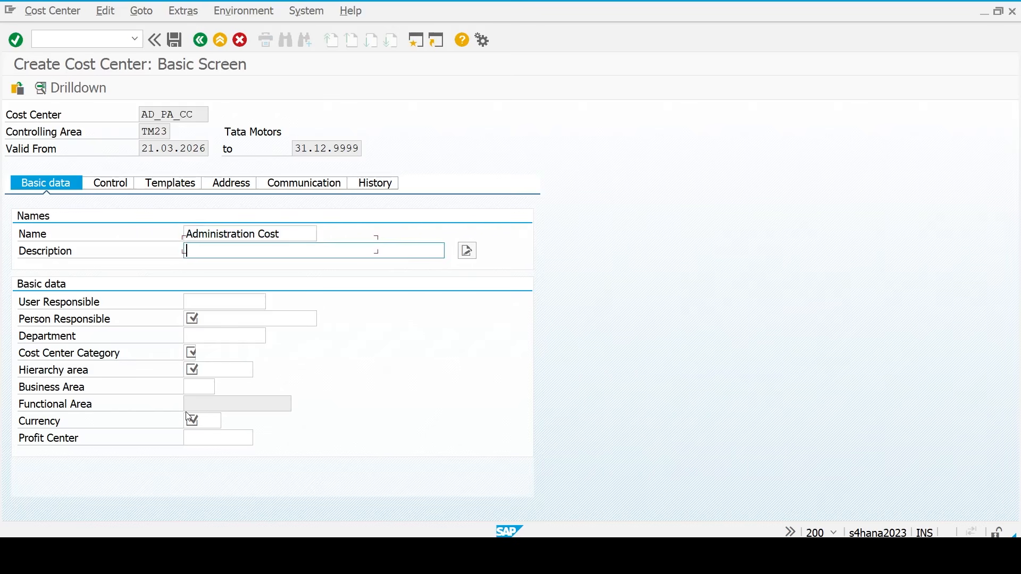
key(ctrl+v)
text(Center)
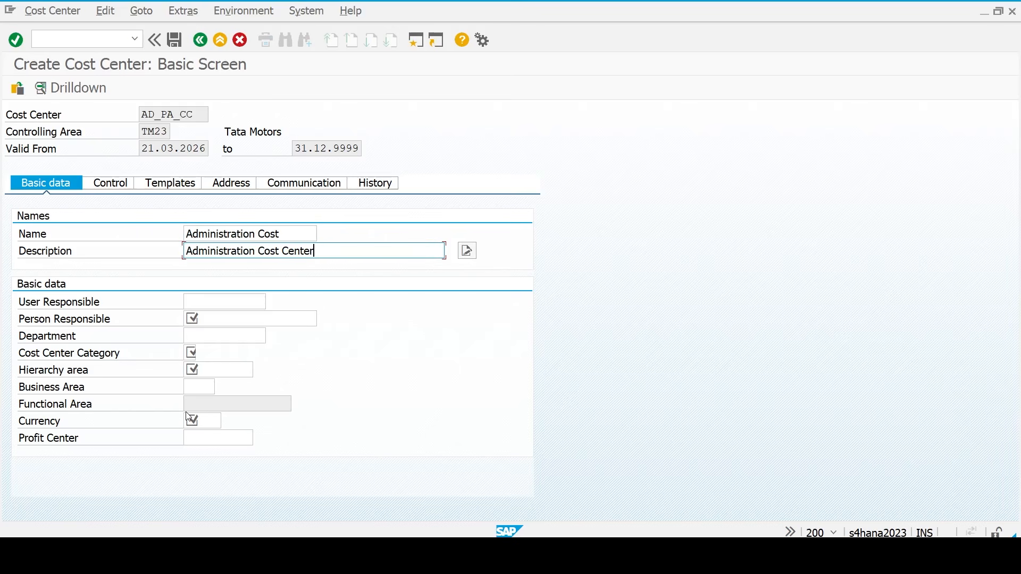
key(Tab)
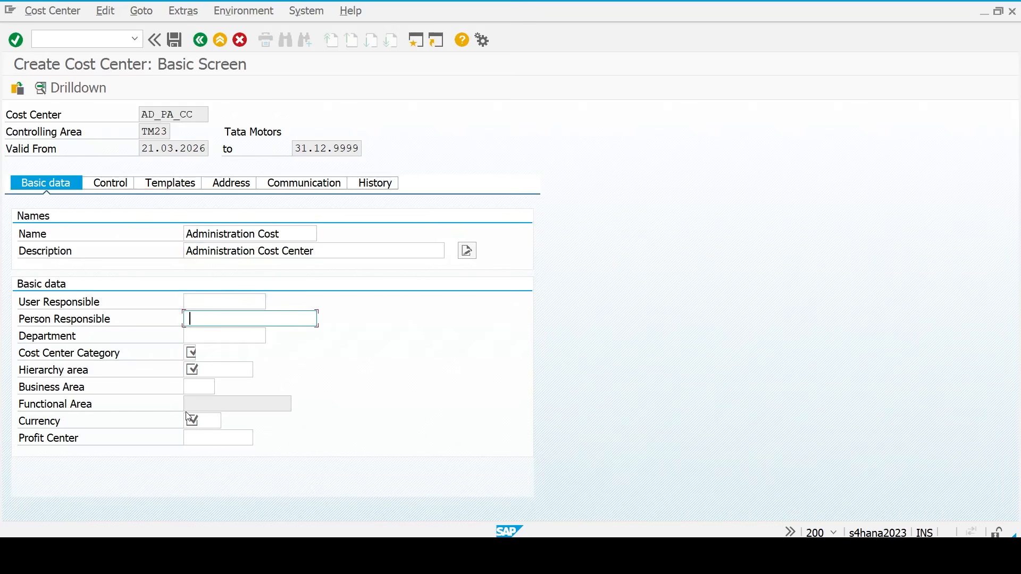
text(Admin)
key(Tab)
key(Tab)
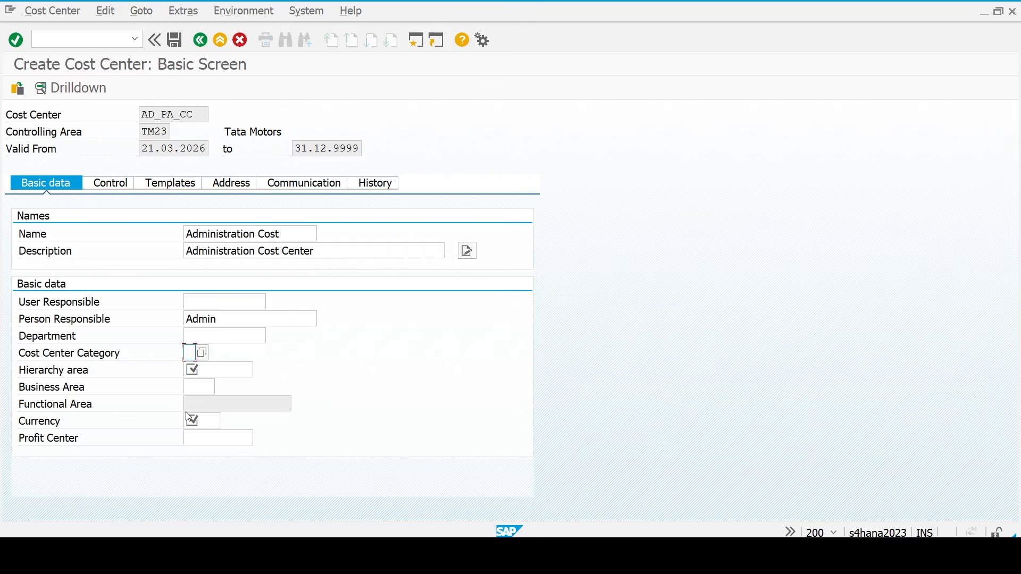
- Set hierarchy area STD_HIR, currency INR, profit center PUNE_PC, and save the cost center
key(Tab)
key(BackSpace)
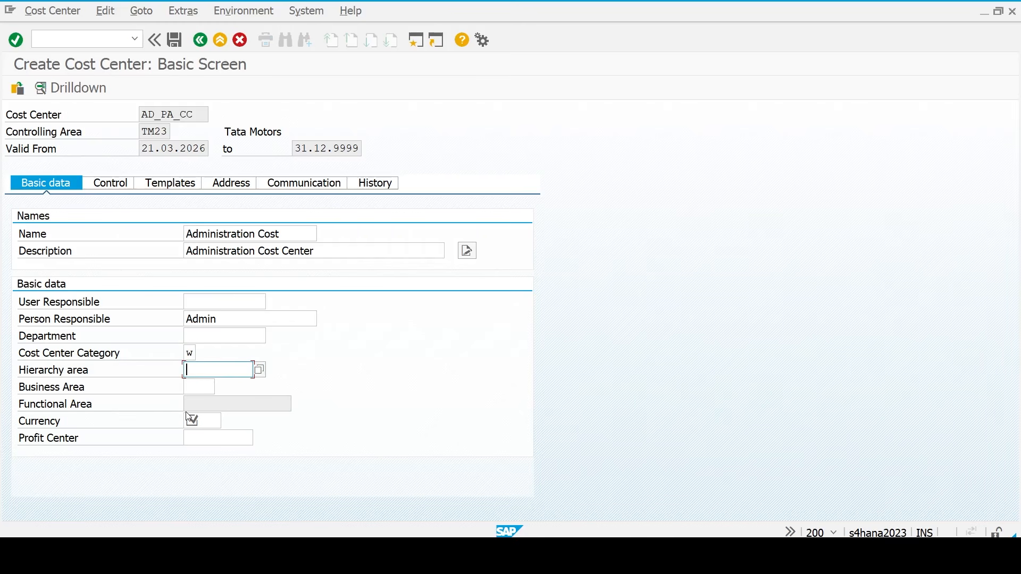
key(F4)
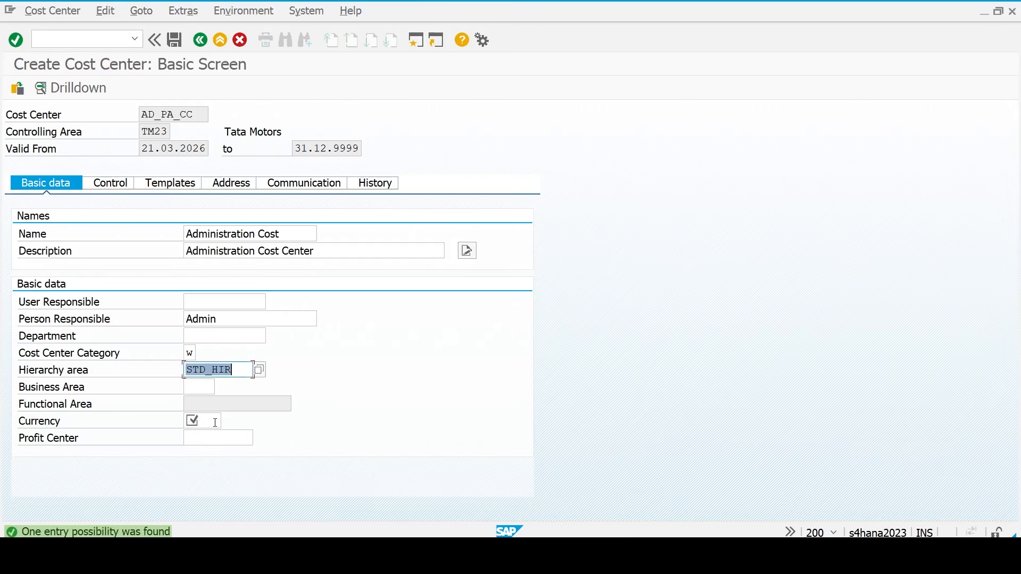
click(209, 419)
text(in)
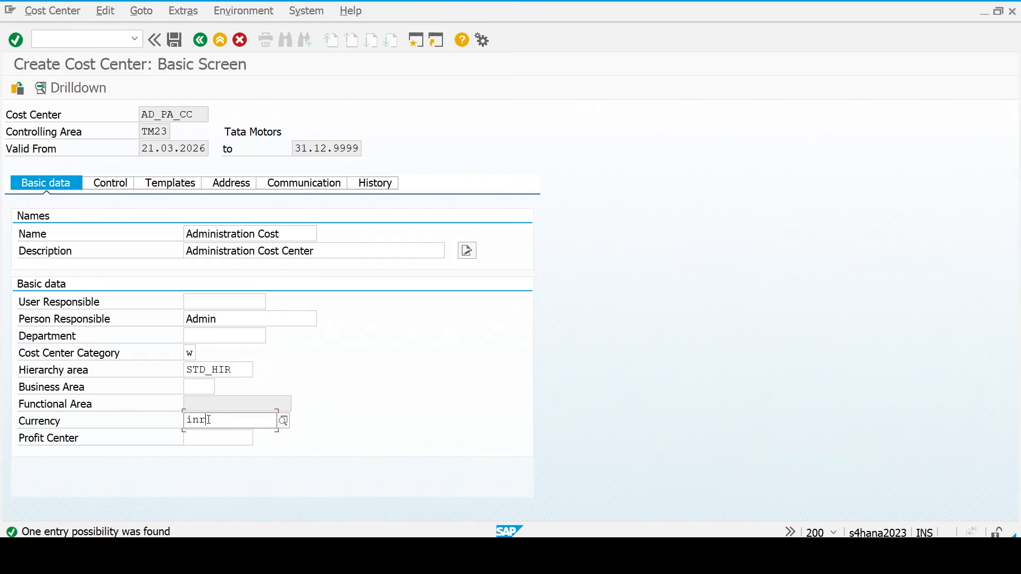
text(r)
key(Tab)
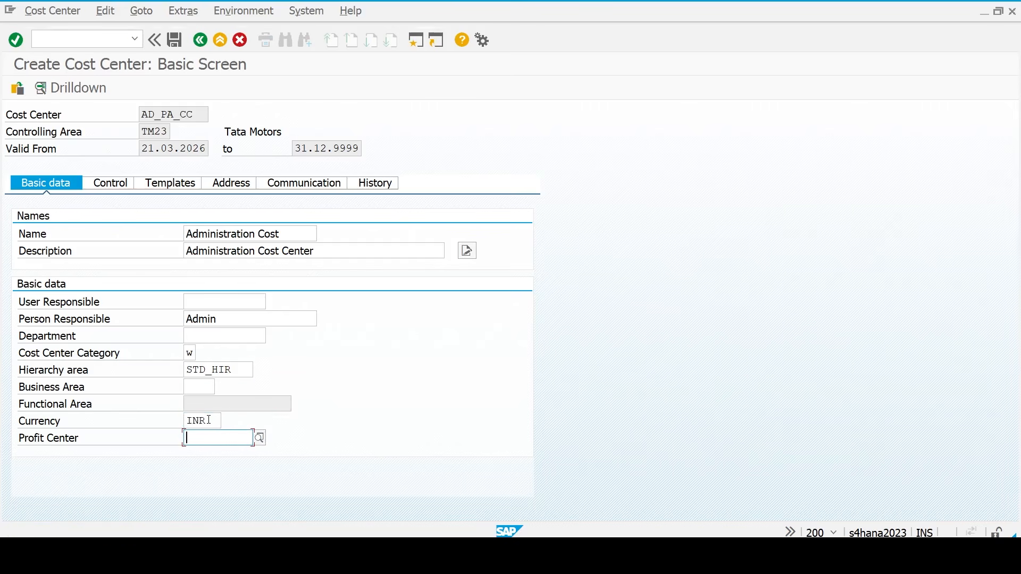
text(pune)
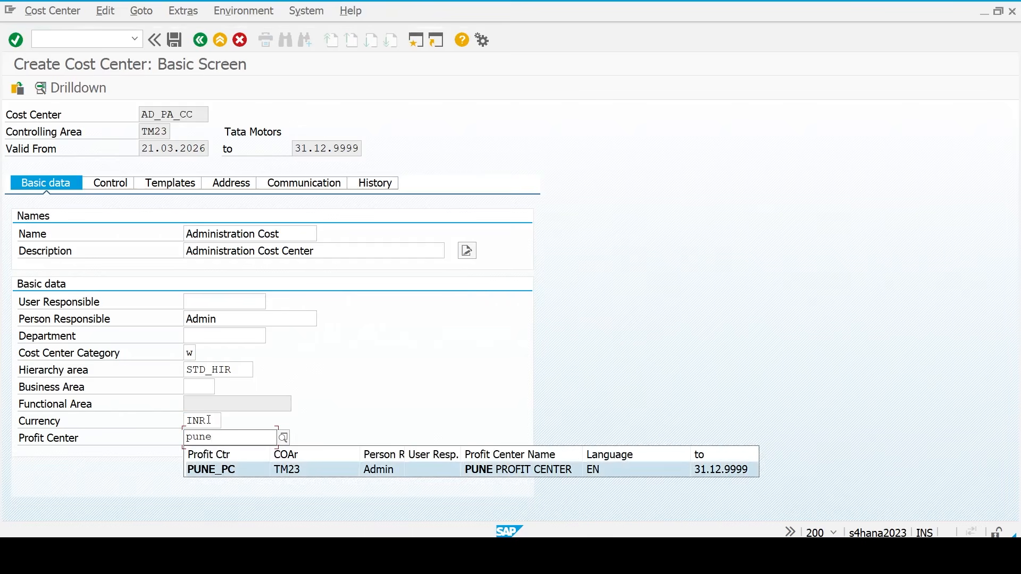
key(Return)
key(Return)
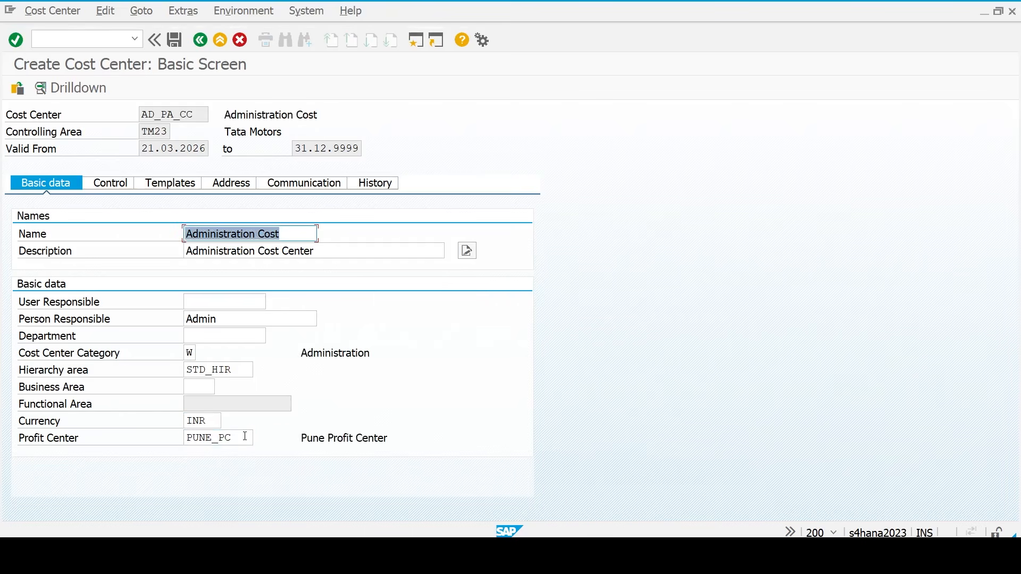
click(245, 437)
key(ctrl+s)
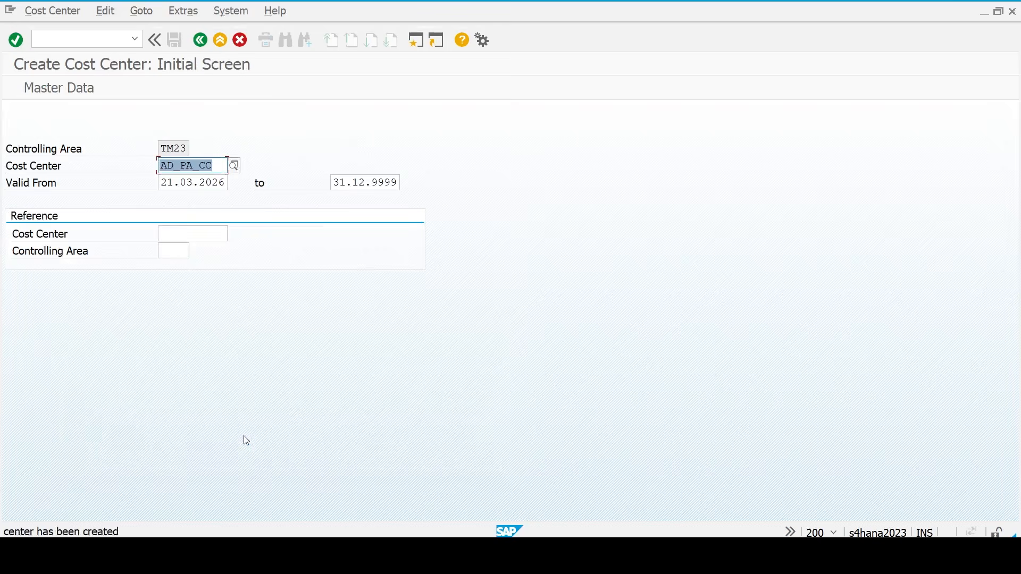
- Change the cost center code to PD_PA_CC and continue to its details
key(Left)
key(Left)
key(Left)
key(Left)
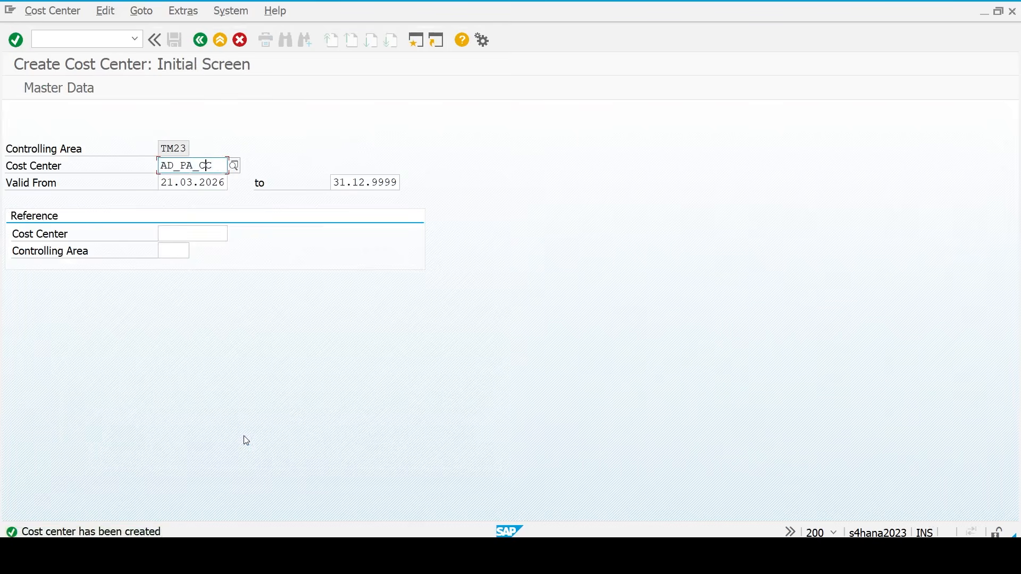
key(Left)
key(Left)
key(Left)
key(Left)
key(Right)
key(BackSpace)
key(BackSpace)
text(PS)
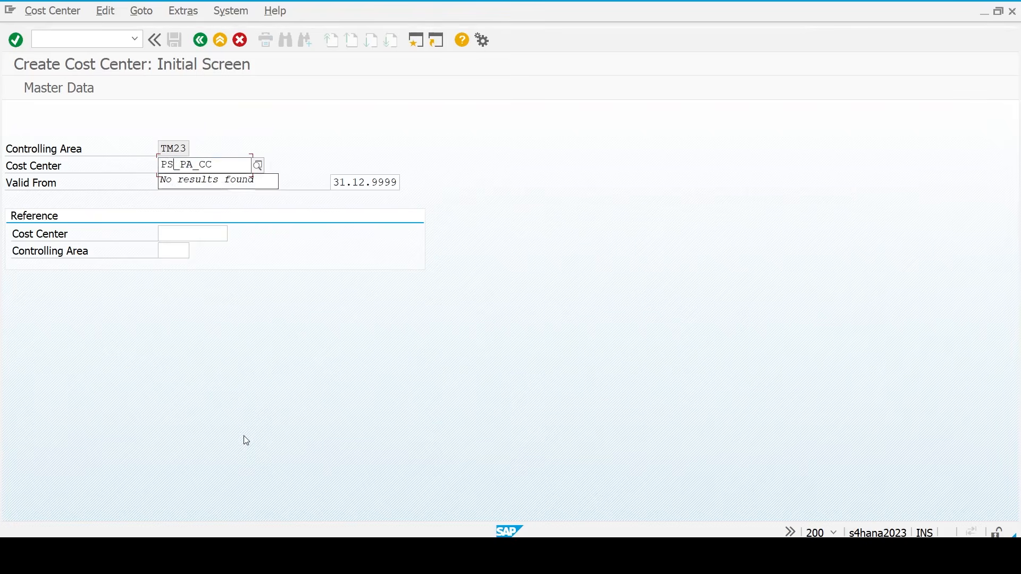
key(BackSpace)
text(D)
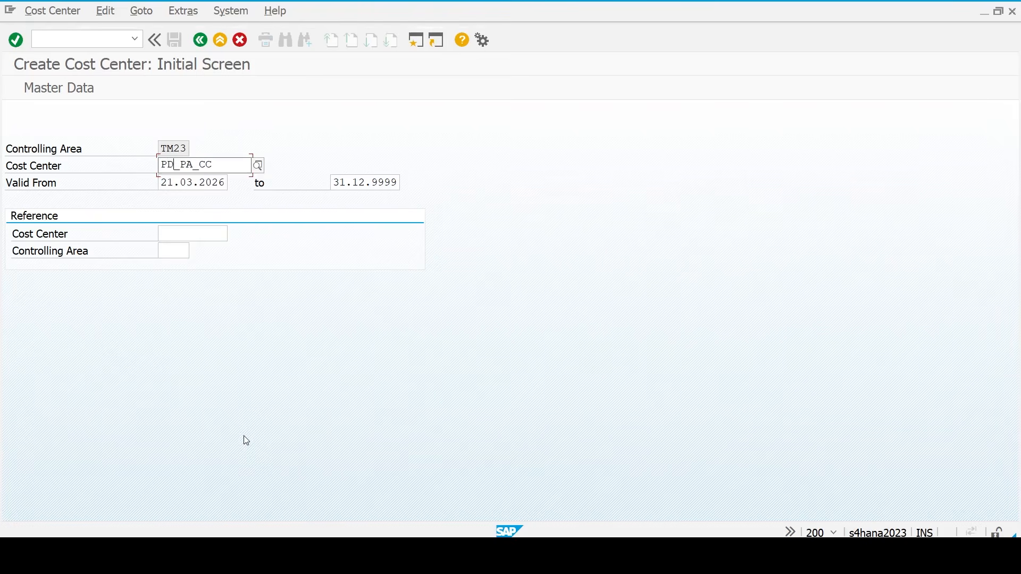
key(Return)
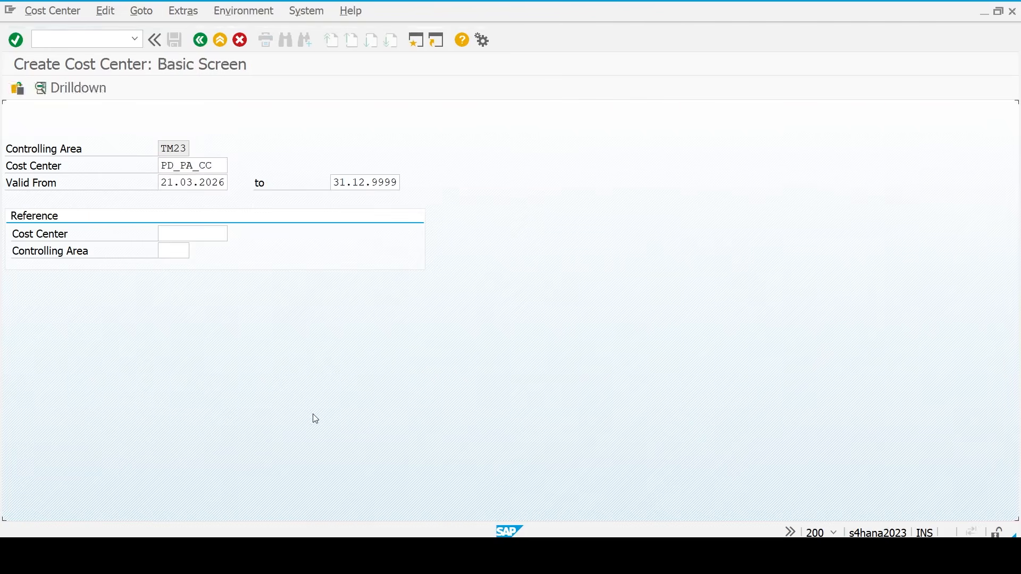
- Name it 'Production Cost', describe it 'Production Cost Center', responsible Production Head
text(Pro)
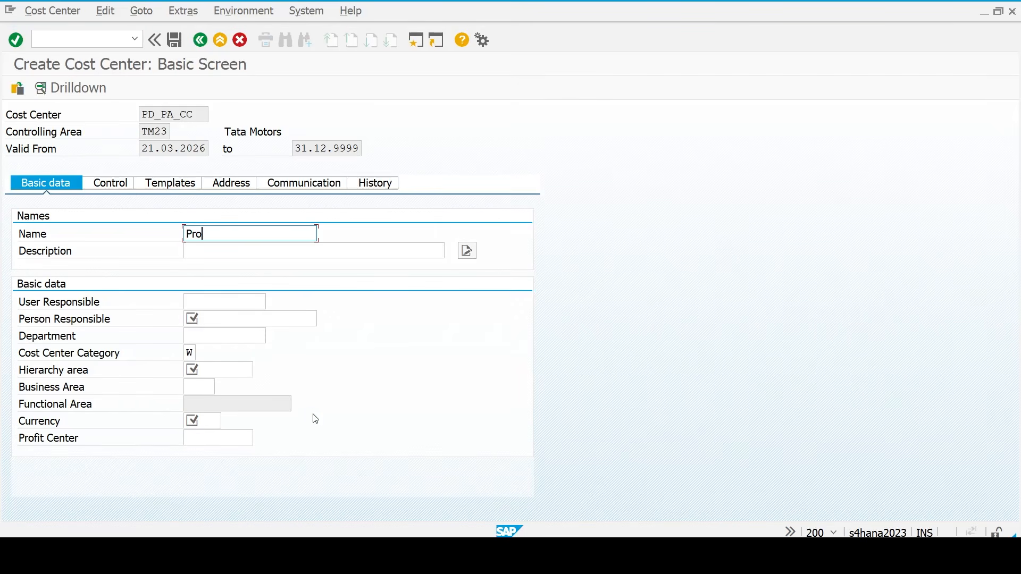
text(duction Cost Cent)
key(BackSpace)
key(BackSpace)
key(BackSpace)
key(ctrl+a)
key(ctrl+c)
key(Tab)
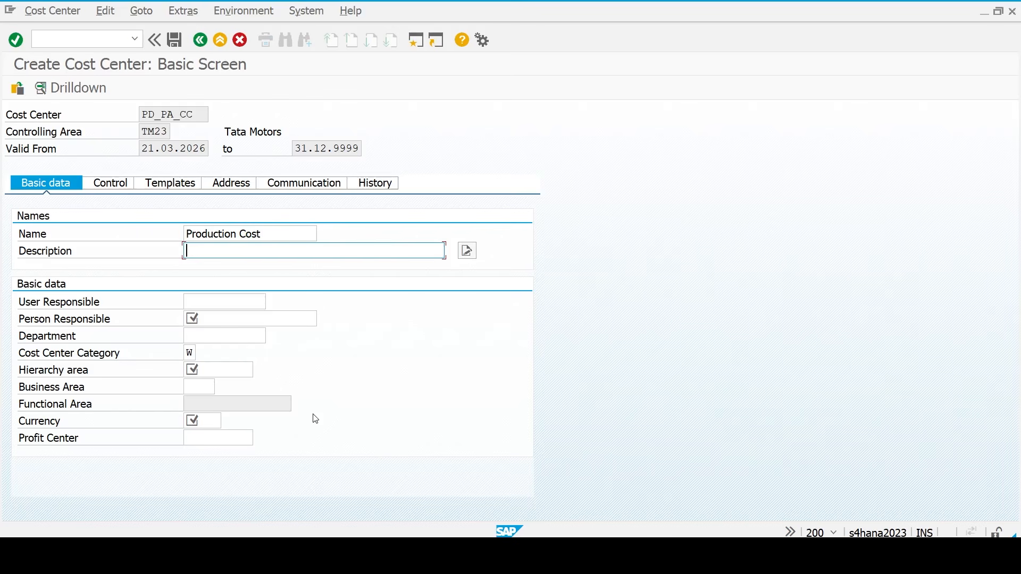
key(ctrl+v)
text(Center)
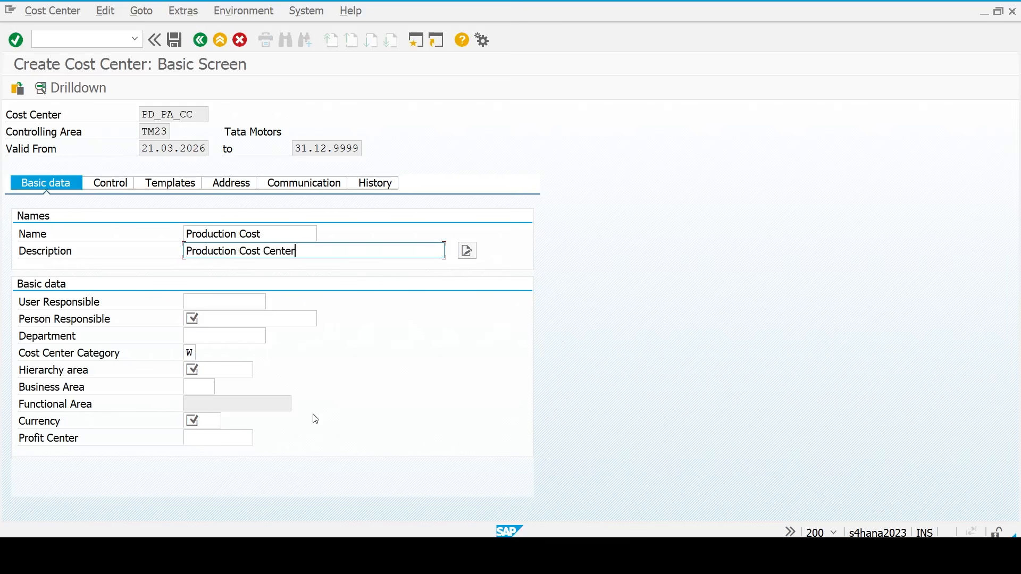
key(Tab)
key(Tab)
text(Pro)
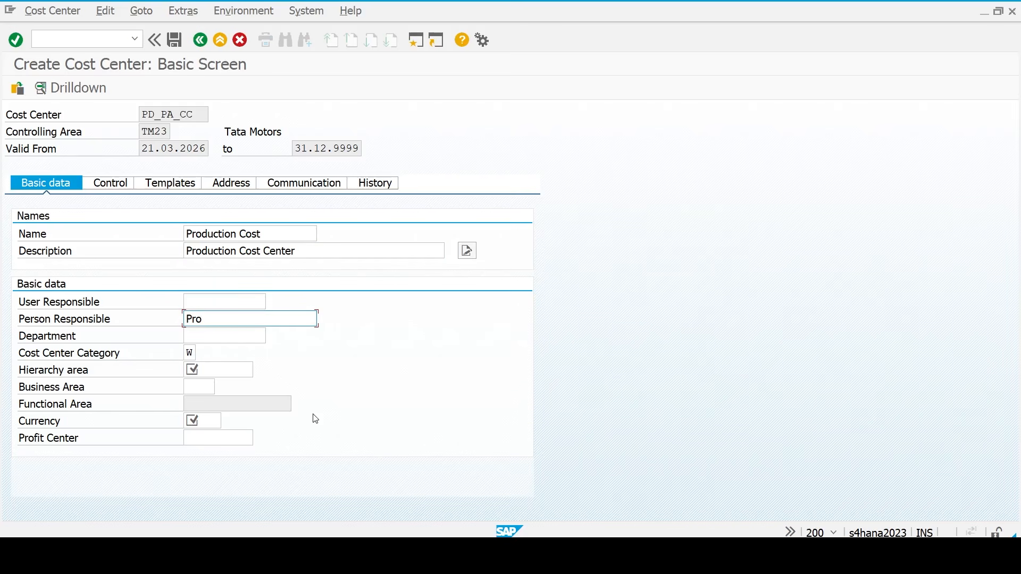
text(duction Head)
key(Tab)
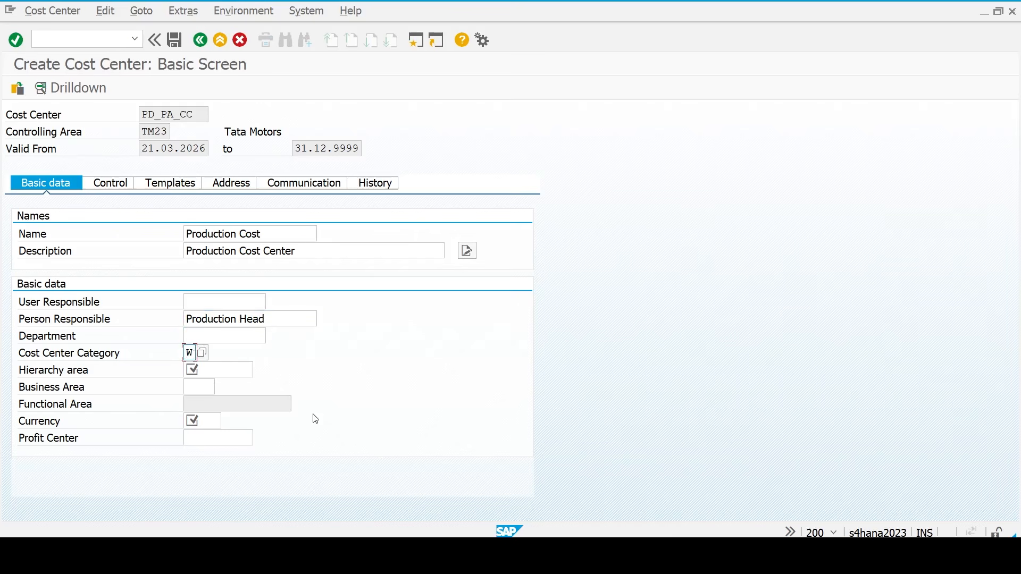
- Set category F, hierarchy STD_HIR, currency INR, profit center PUNE_PC, and save
text(f)
key(Tab)
text(STD_HIR)
text(inr)
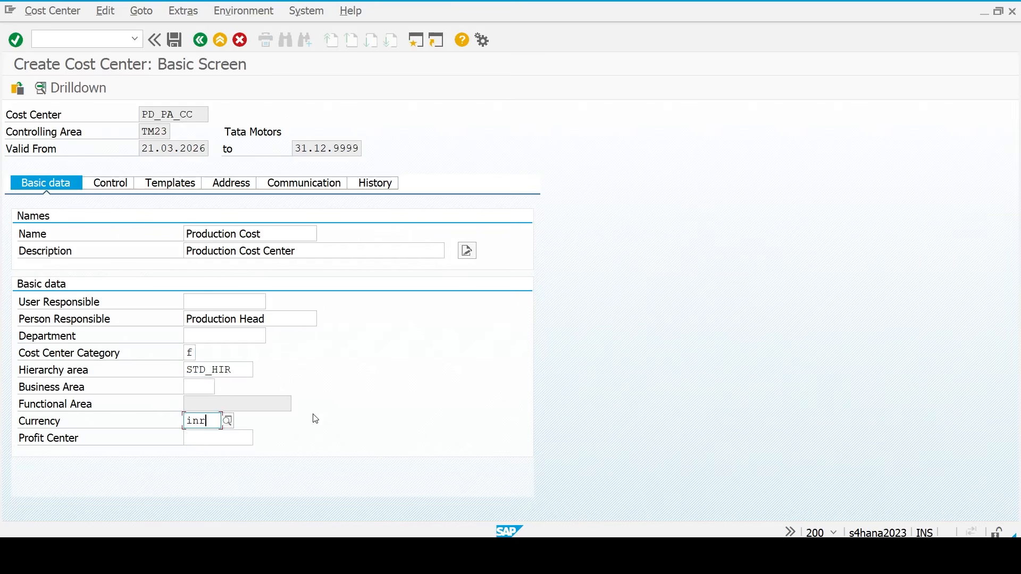
key(Tab)
key(space)
key(Down)
key(Return)
key(Return)
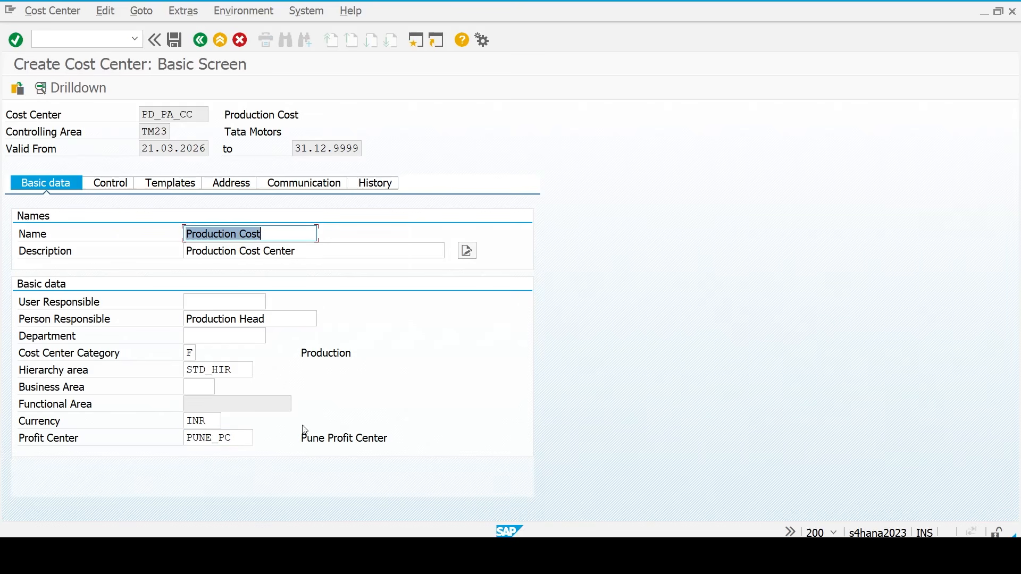
click(258, 438)
key(ctrl+s)
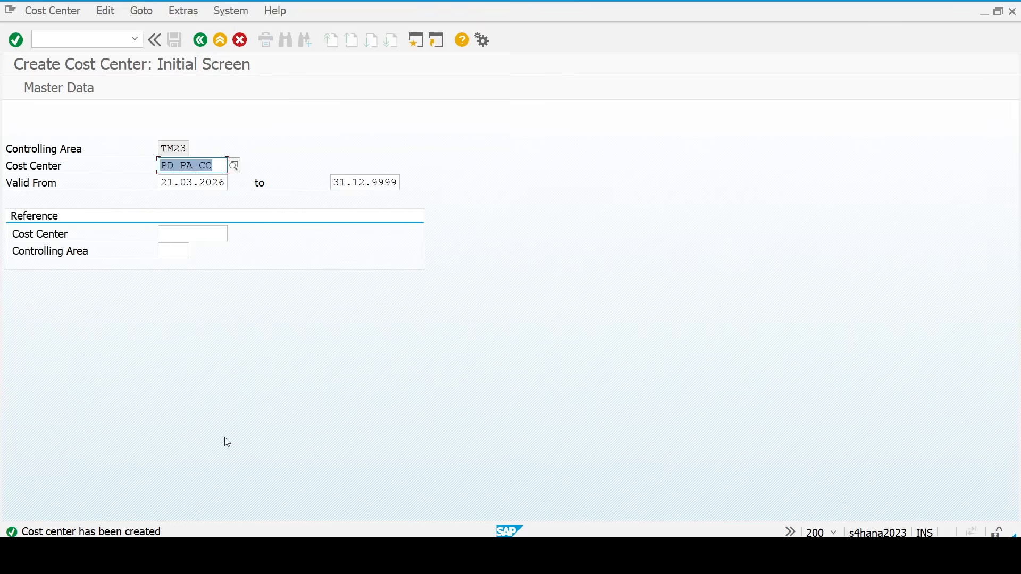
click(105, 39)
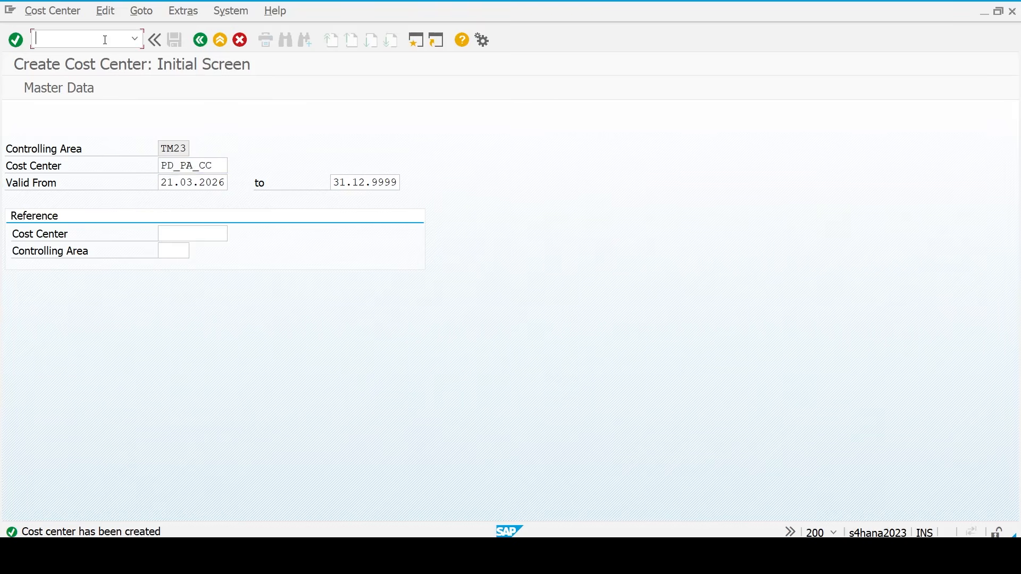
- Run FS00 and enter company code TM23 to edit G/L accounts centrally
text(/n)
key(Return)
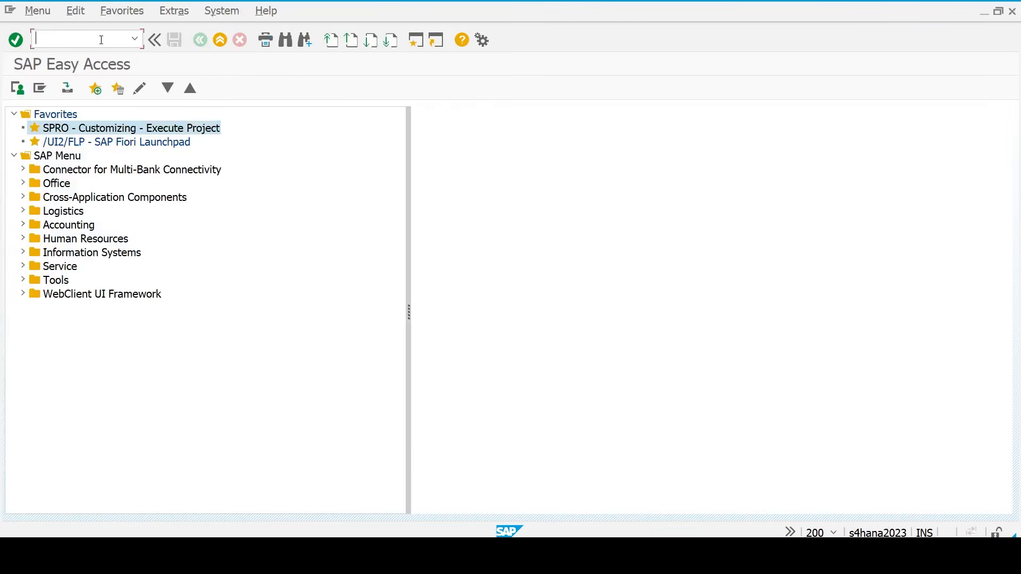
text(fs00)
key(Return)
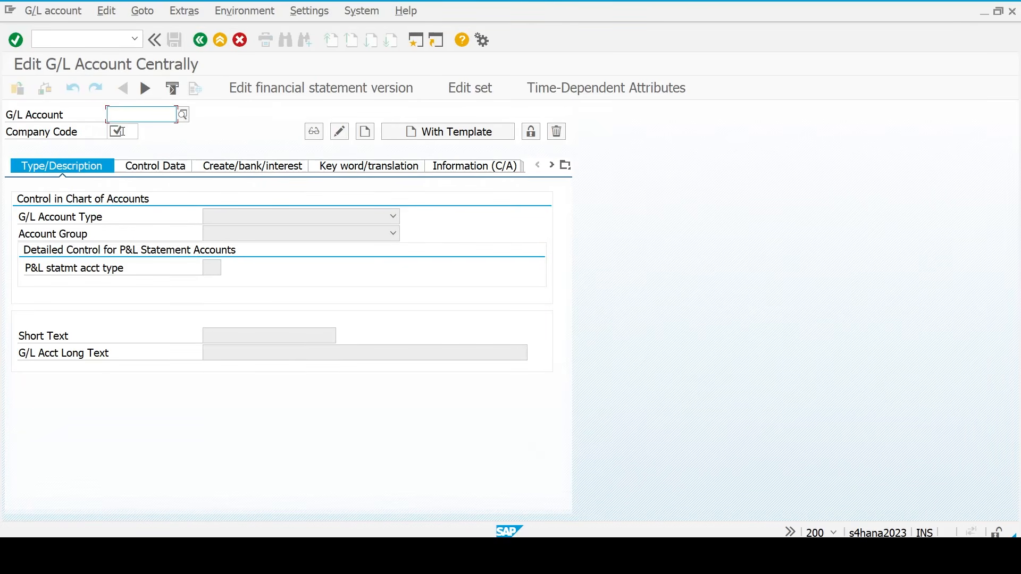
click(123, 131)
text(tm23)
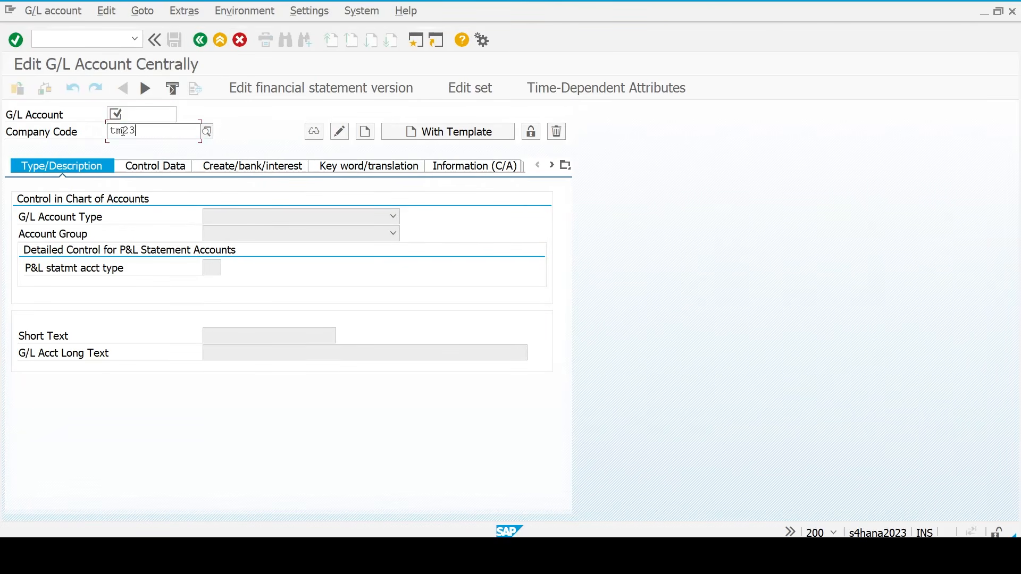
key(Return)
key(Return)
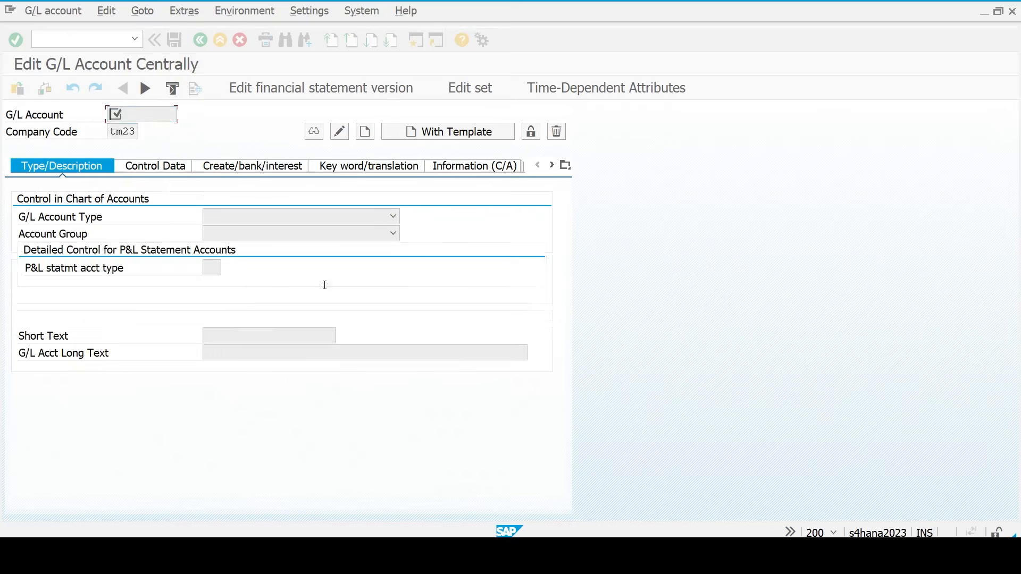
- Change the display settings to show accounts in a navigation tree
click(327, 13)
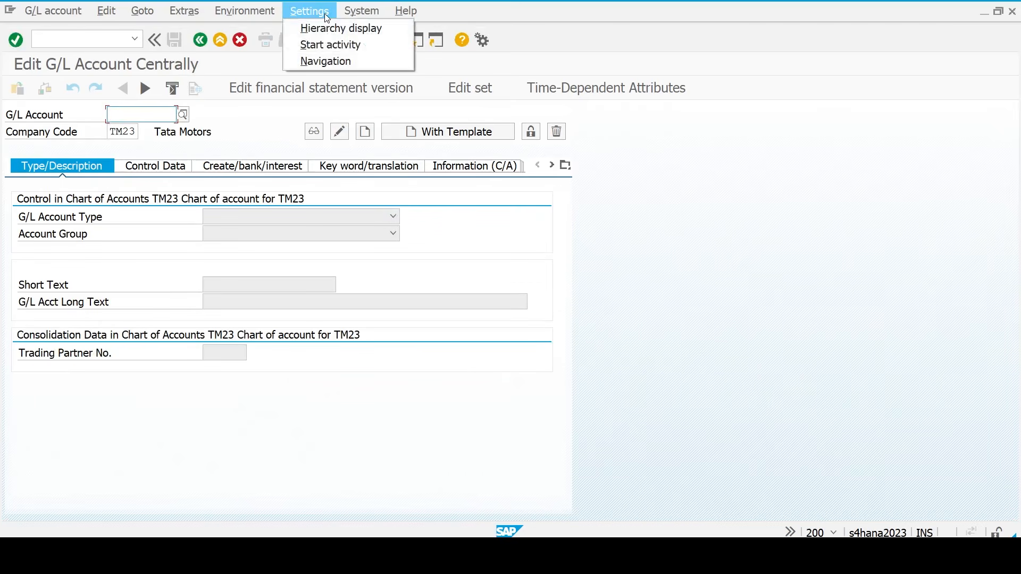
click(341, 29)
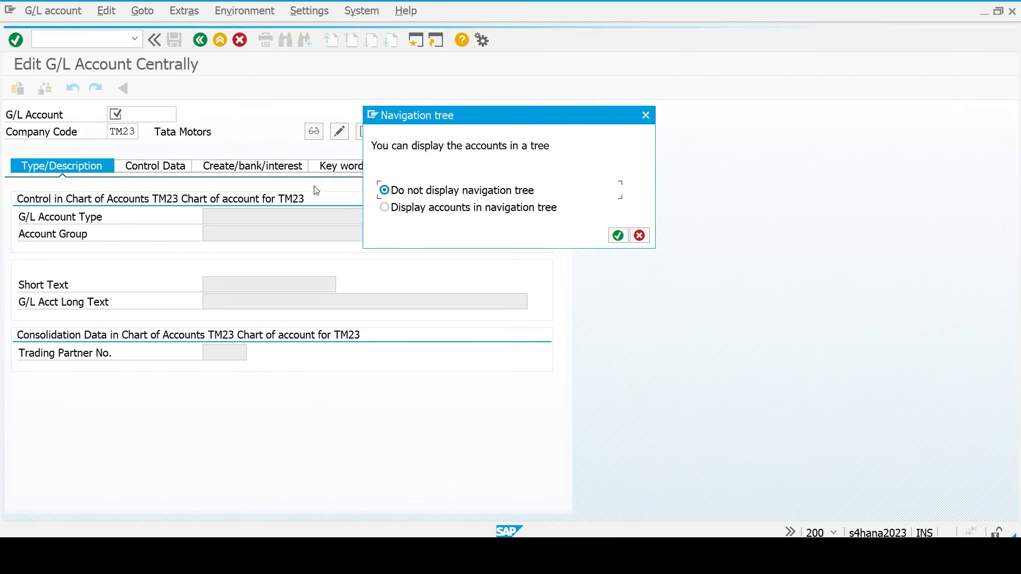
click(396, 211)
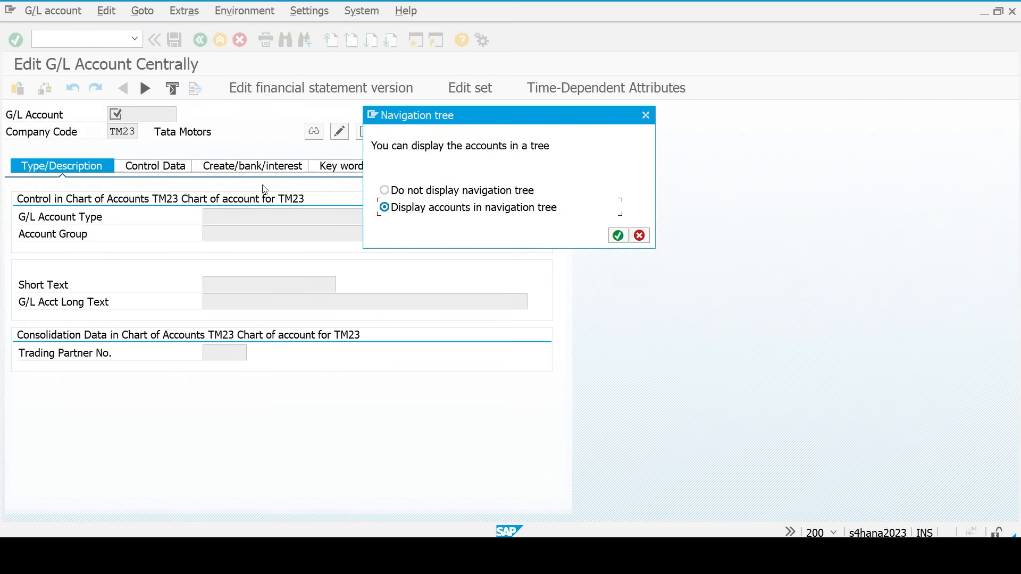
click(618, 235)
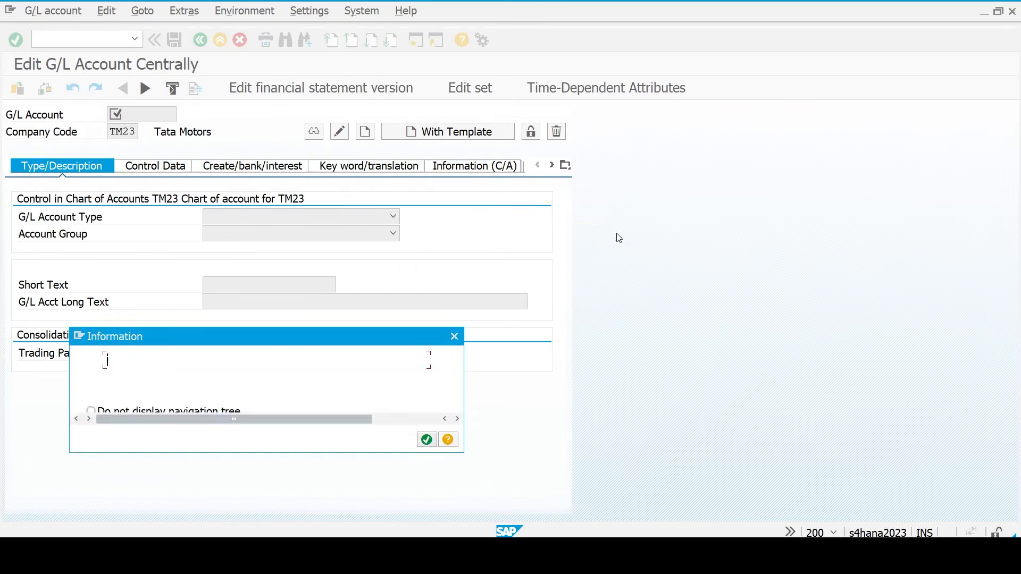
key(Return)
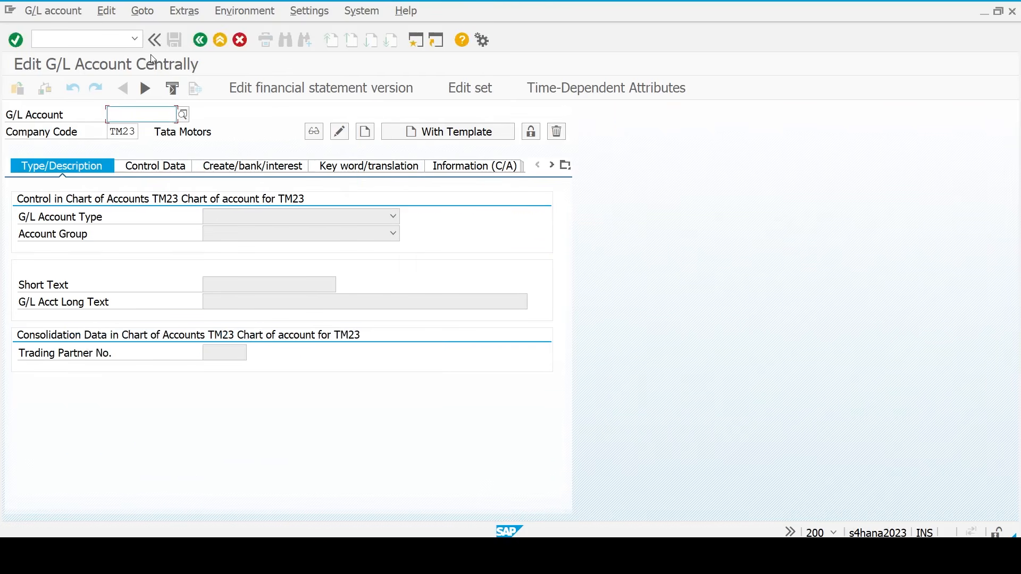
- Restart the session with /n and relaunch transaction FS00
click(118, 39)
text(/n)
key(Return)
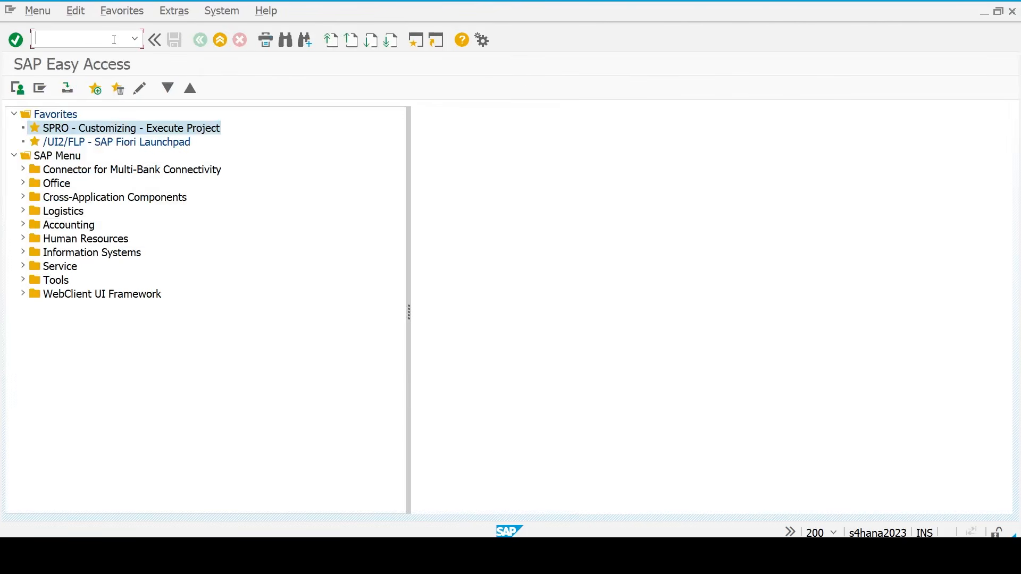
text(fs00)
key(Return)
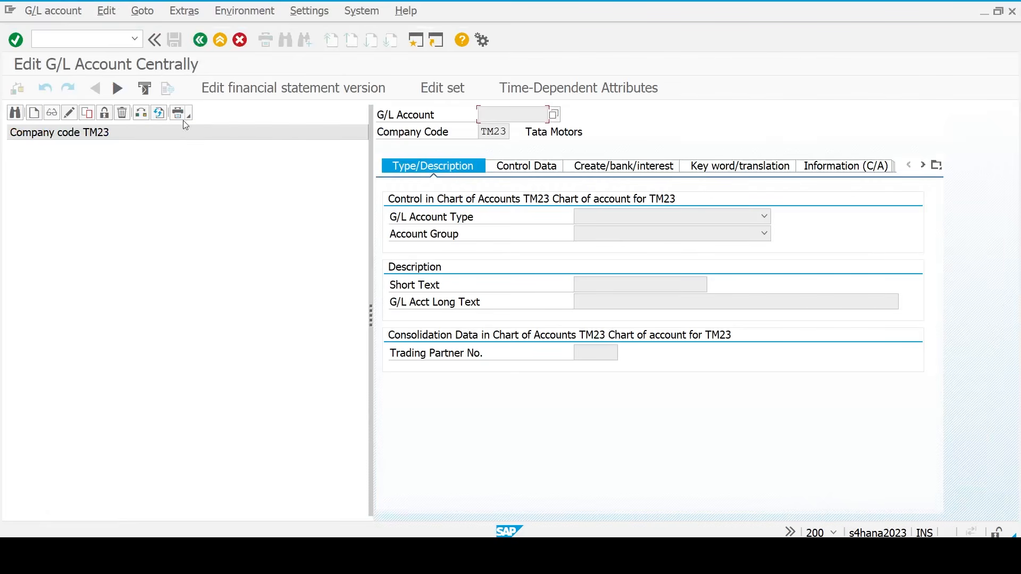
- Create account 100100 as a balance sheet account in the Reserves & Surplus group
click(34, 114)
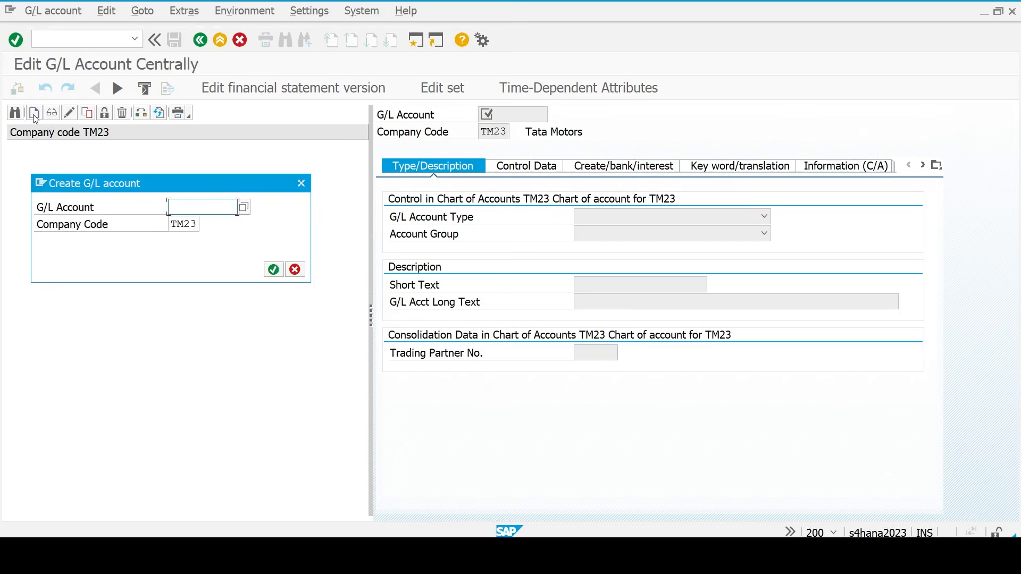
text(100)
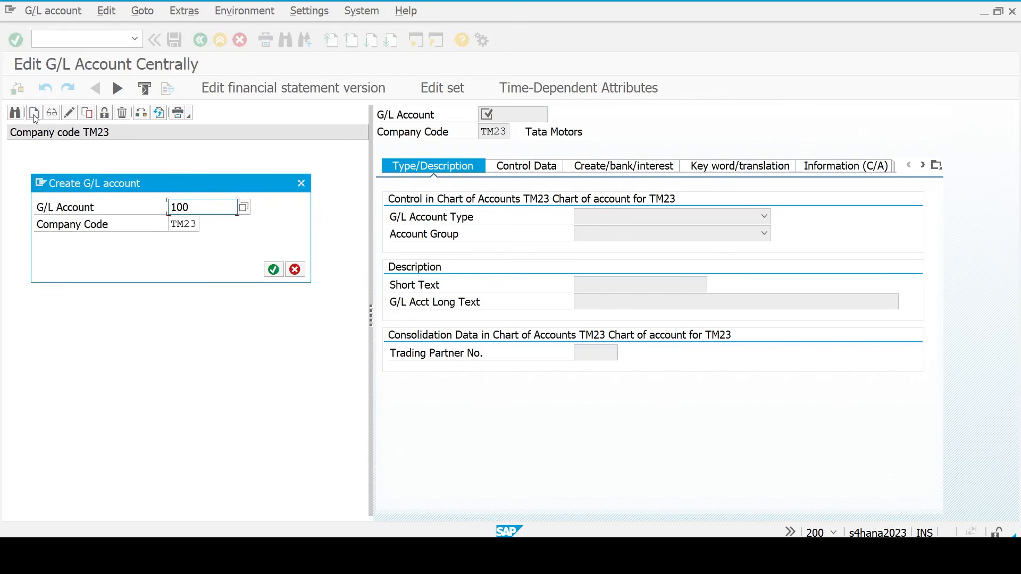
text(100)
click(274, 271)
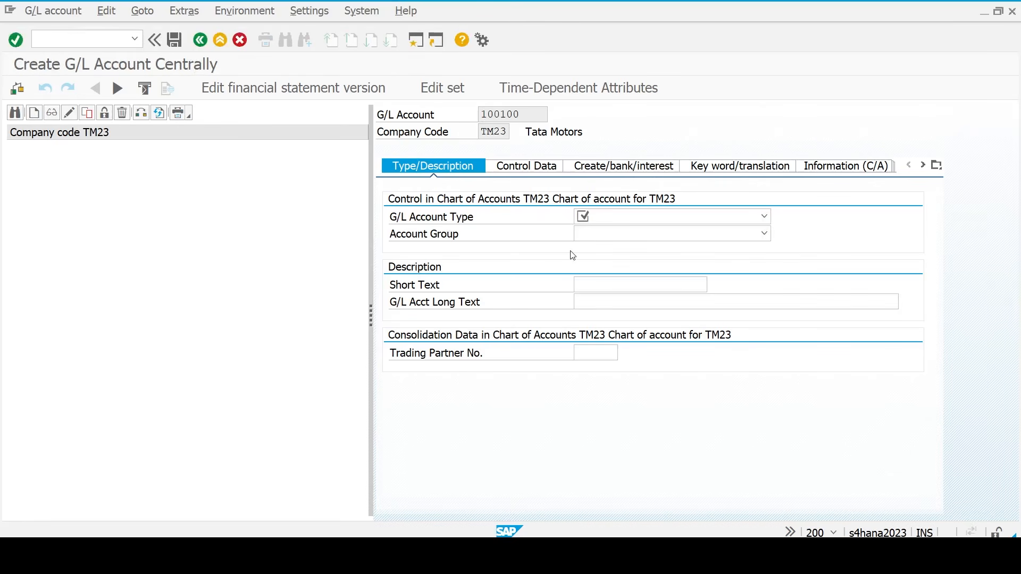
click(765, 216)
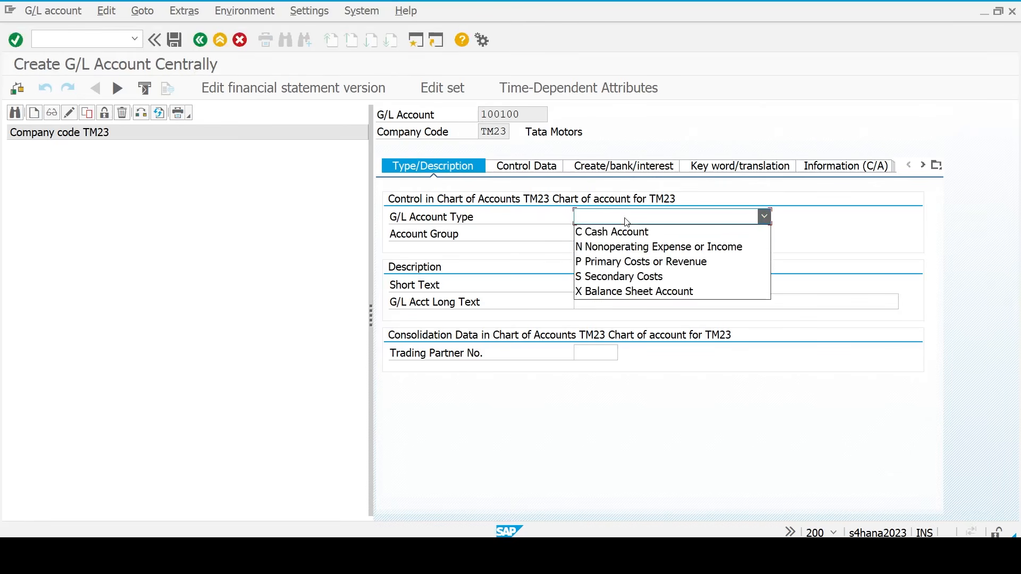
click(630, 292)
click(628, 233)
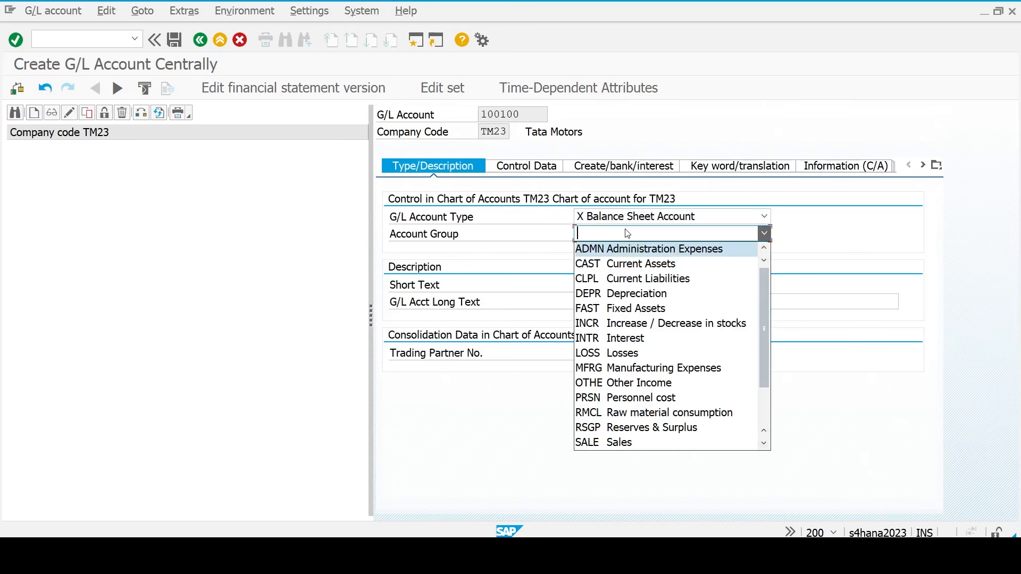
click(632, 429)
- Enter 'Reserv & Surplus' as both the short and long text
click(600, 285)
text(Rev)
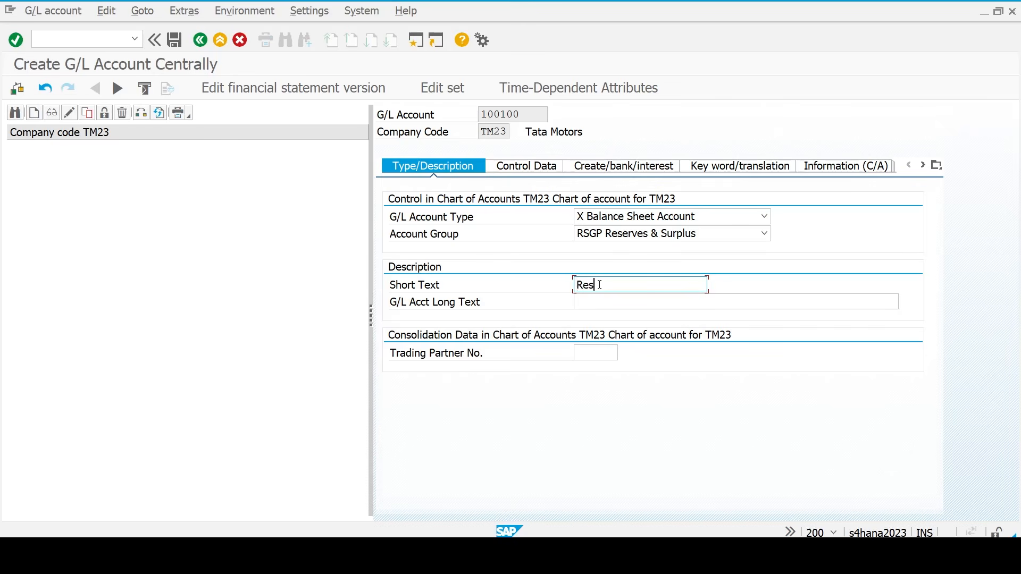
text(erv)
text( & Surp)
text(luas)
key(BackSpace)
key(BackSpace)
key(ctrl+a)
key(ctrl+c)
key(Tab)
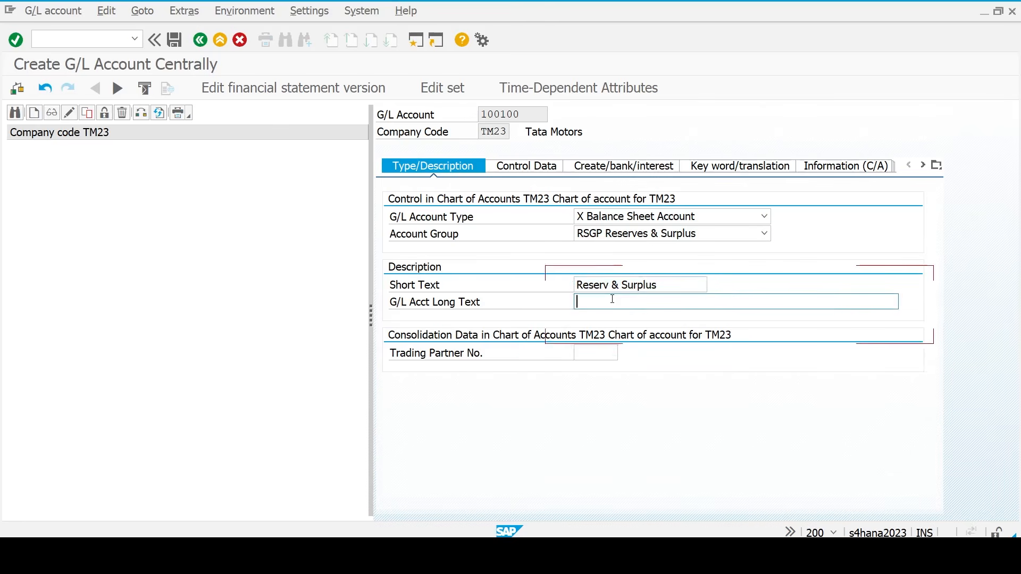
key(ctrl+v)
key(Return)
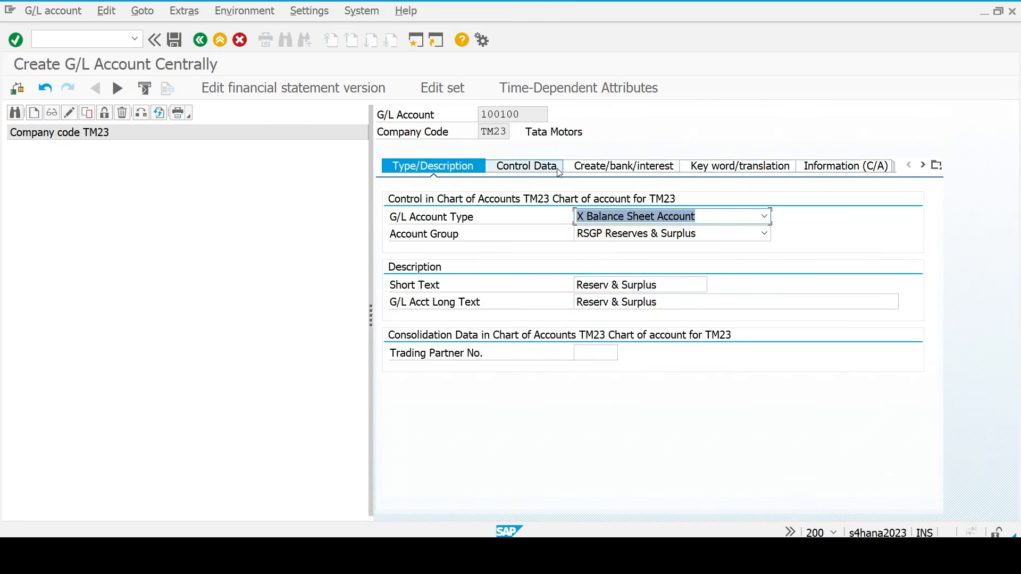
- Set sort key 001 and field status group G001, then save the account
click(559, 171)
scroll(622, 446, down, 1)
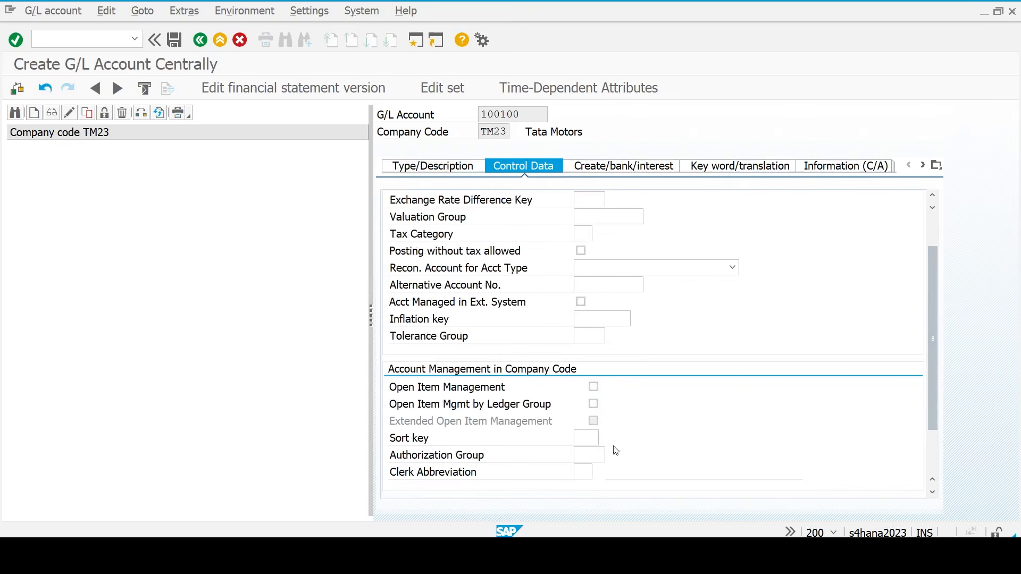
click(580, 438)
text(001)
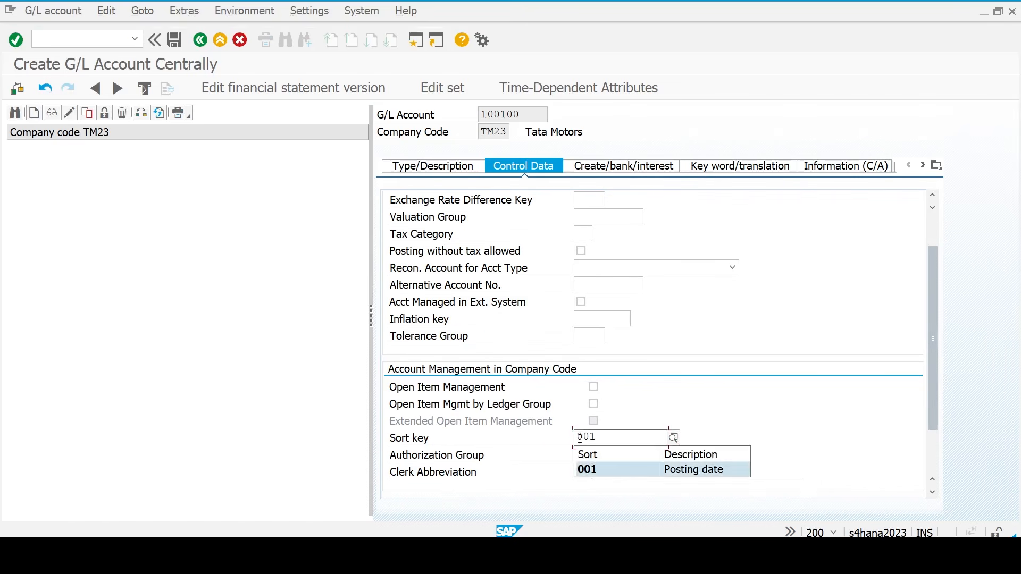
key(Return)
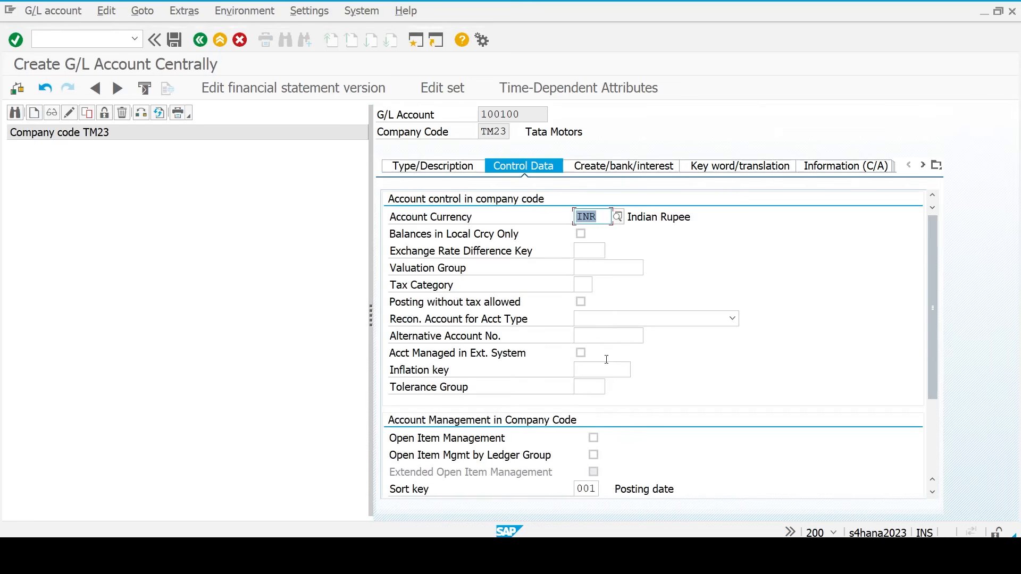
click(628, 169)
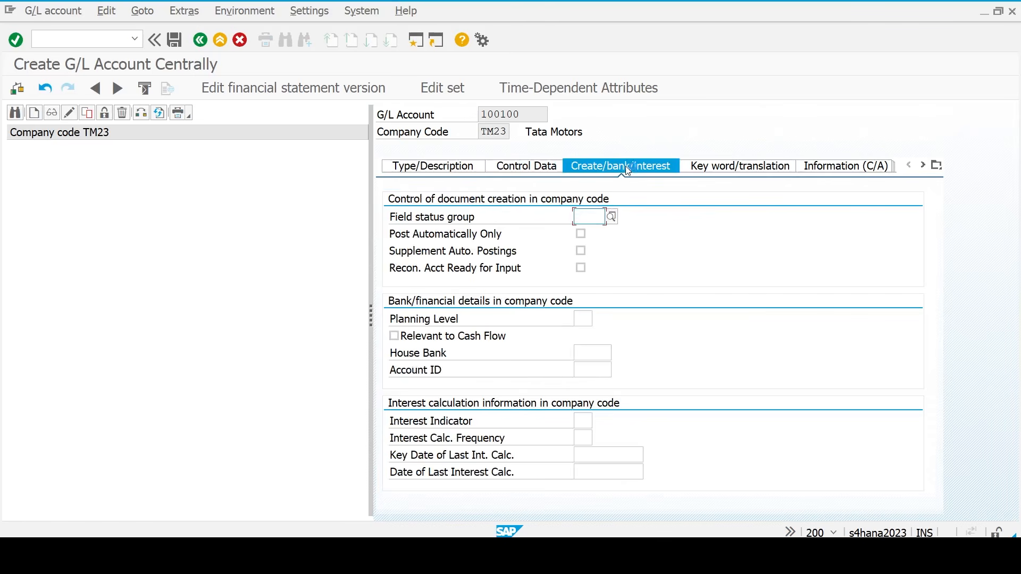
text(g001)
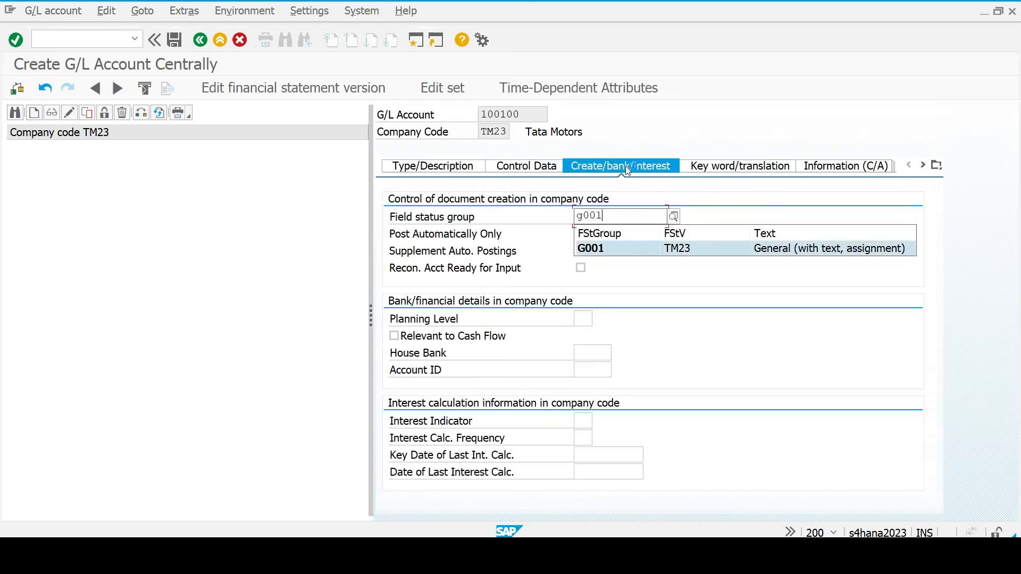
key(Return)
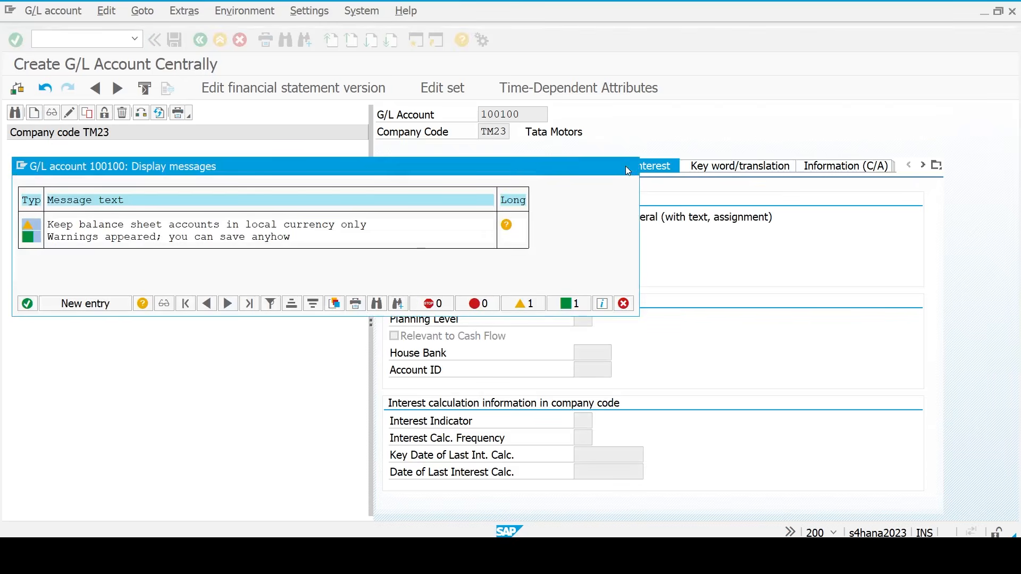
key(ctrl+s)
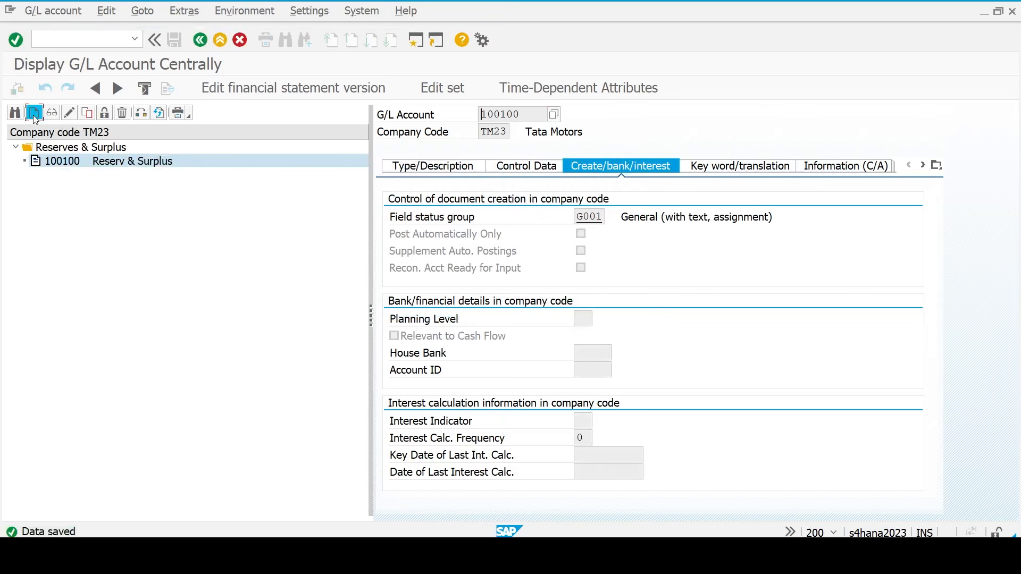
- Create account 100000 as a balance sheet account in the Share Capital group
click(34, 116)
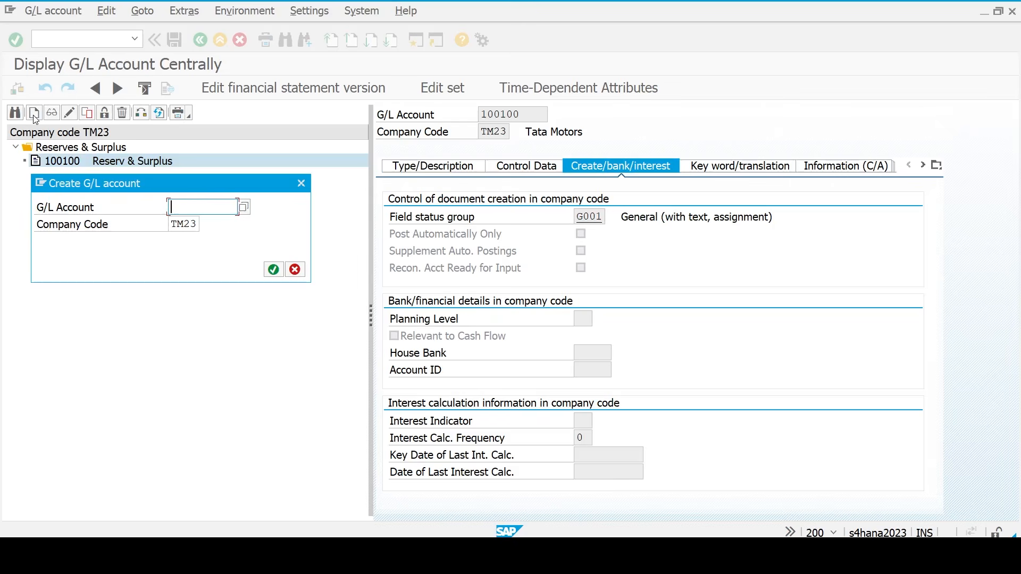
text(10000)
text(0)
key(Return)
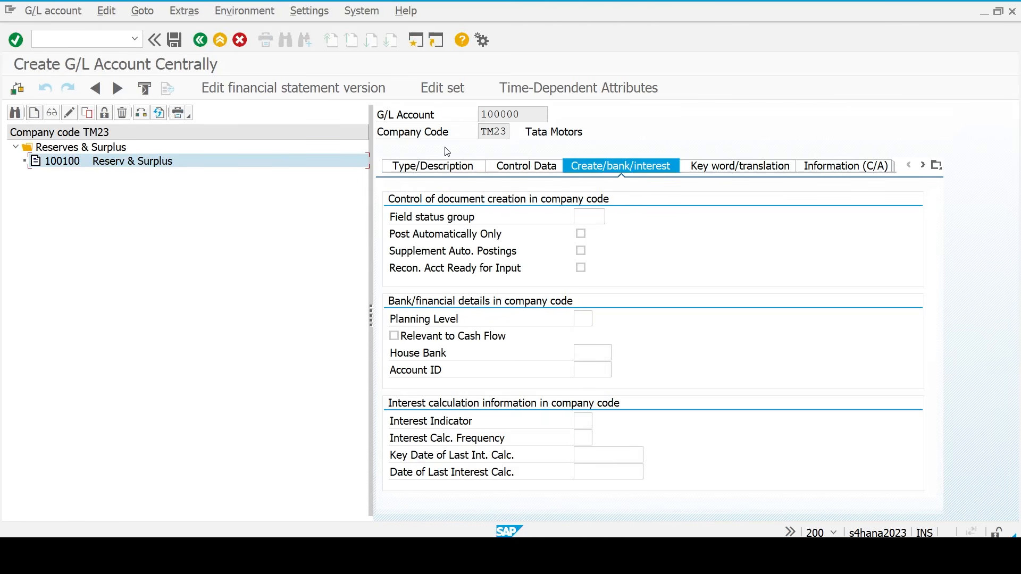
click(445, 169)
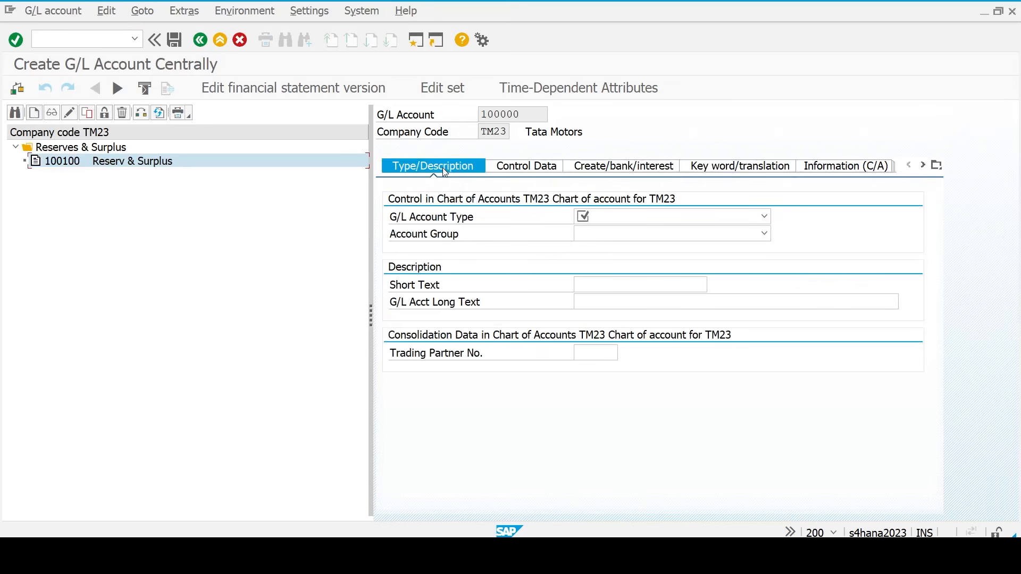
click(630, 222)
click(633, 291)
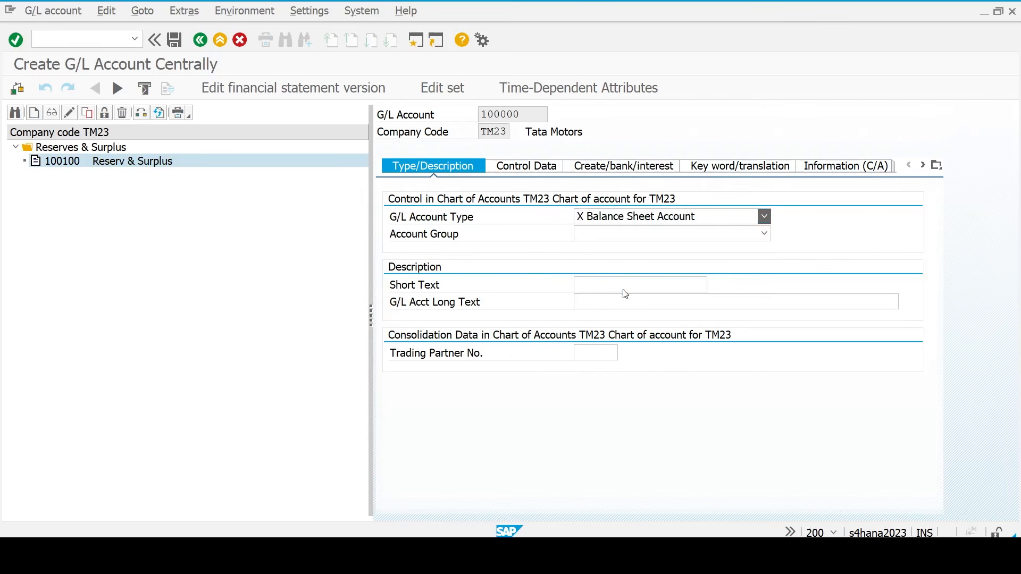
click(606, 235)
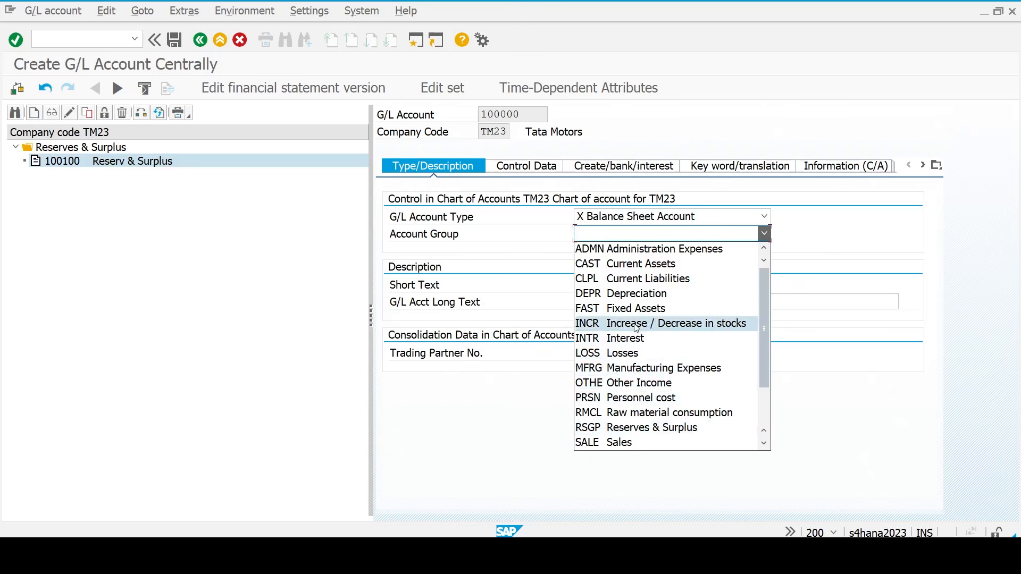
scroll(633, 398, down, 1)
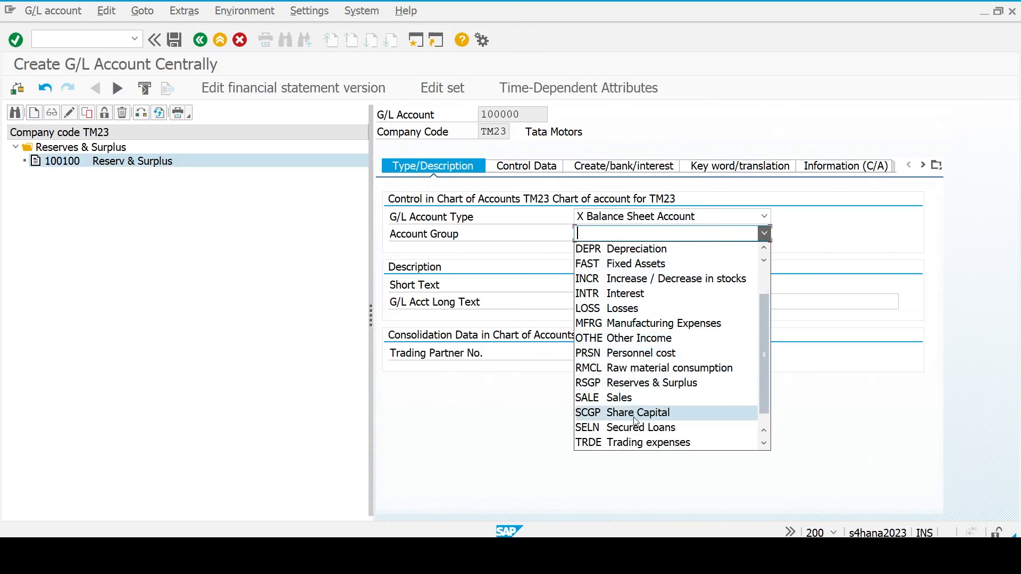
click(637, 414)
- Enter 'Equity Share Capital' as the short text and paste it into the long text
click(594, 284)
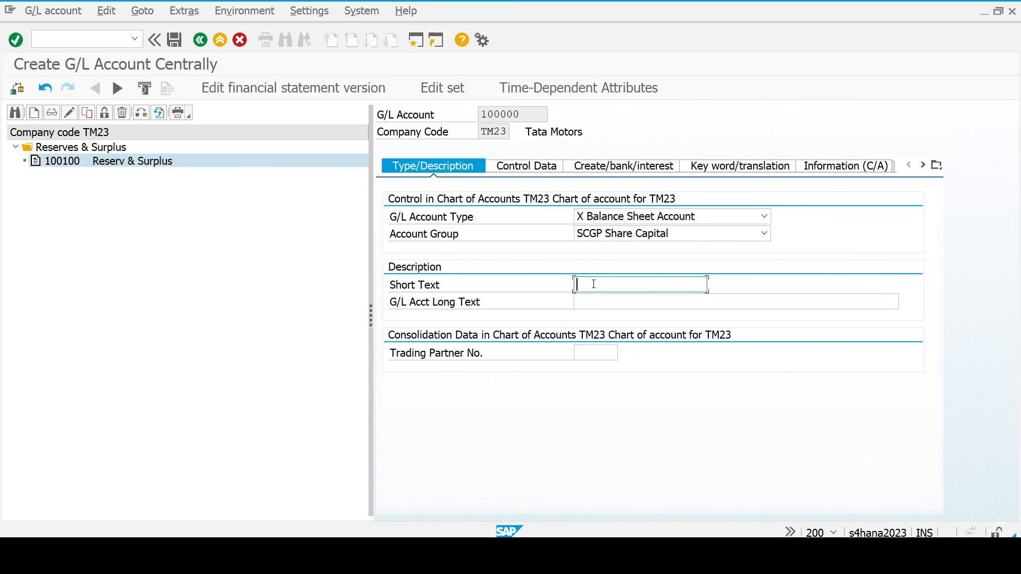
text(Equity Share Capital)
key(ctrl+a)
text(Reserv & Surplus)
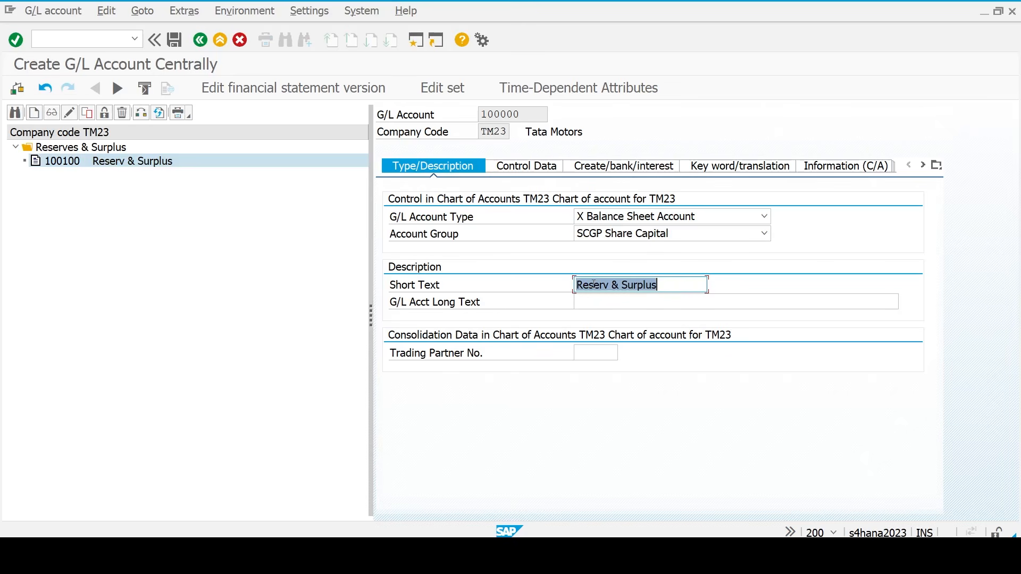
key(Tab)
text(Reserv & Surplus)
key(Return)
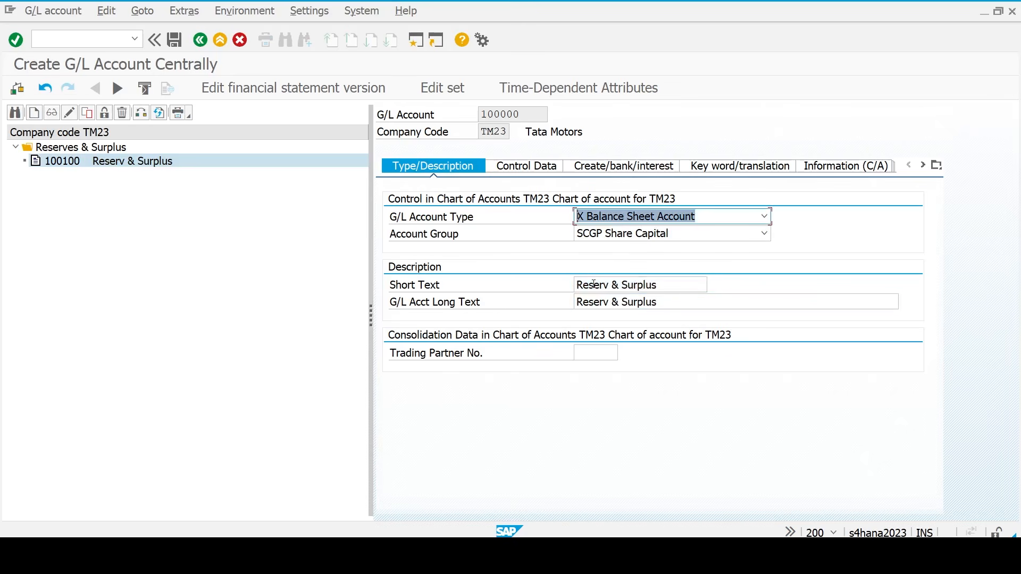
- Retype the short text as 'Equity Share Capital' and copy it over the long text
click(665, 283)
key(ctrl+a)
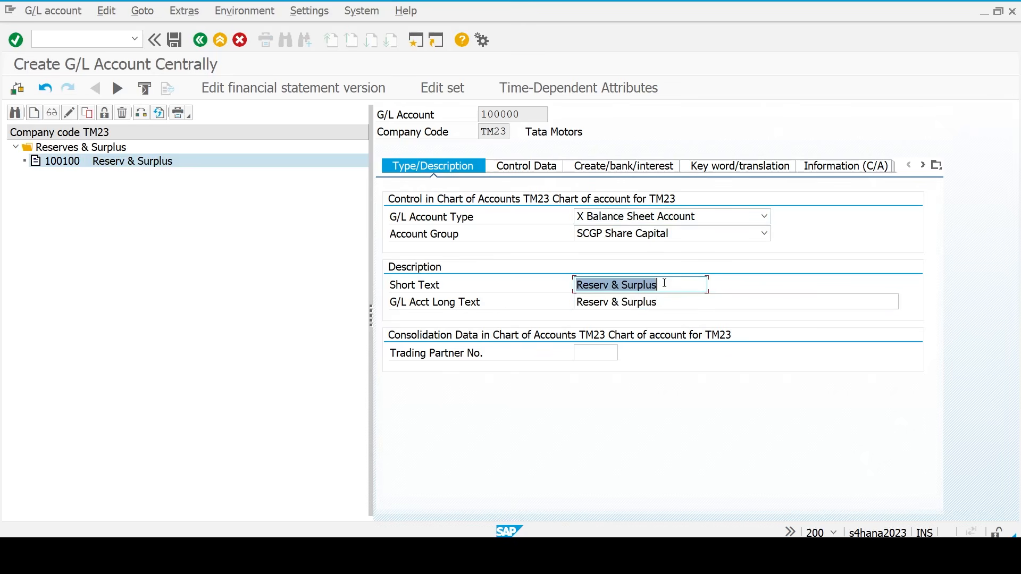
key(BackSpace)
text(E)
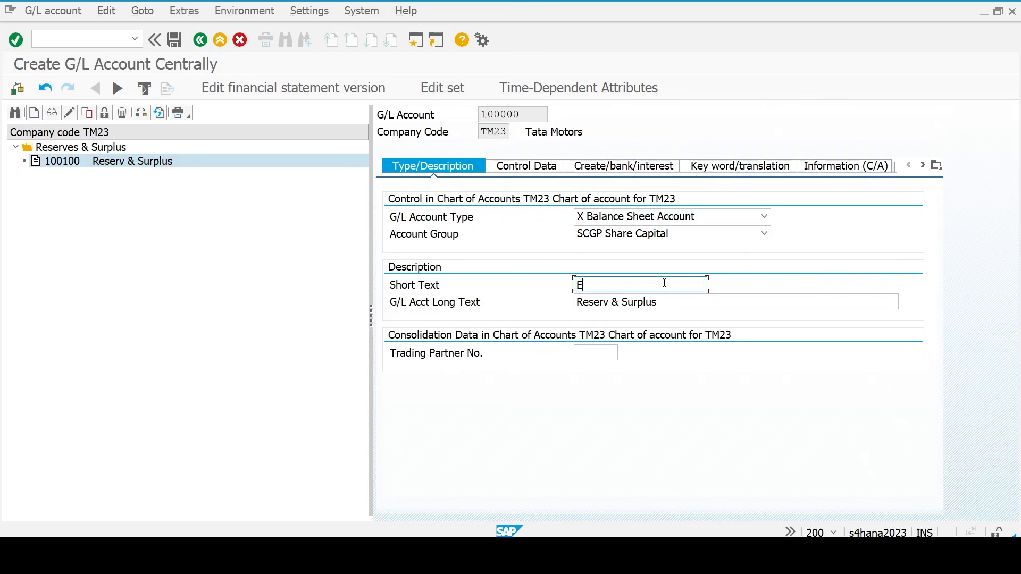
text(n)
key(BackSpace)
text(quity Share Capital)
key(ctrl+a)
key(ctrl+c)
key(Tab)
key(ctrl+a)
key(ctrl+v)
key(Return)
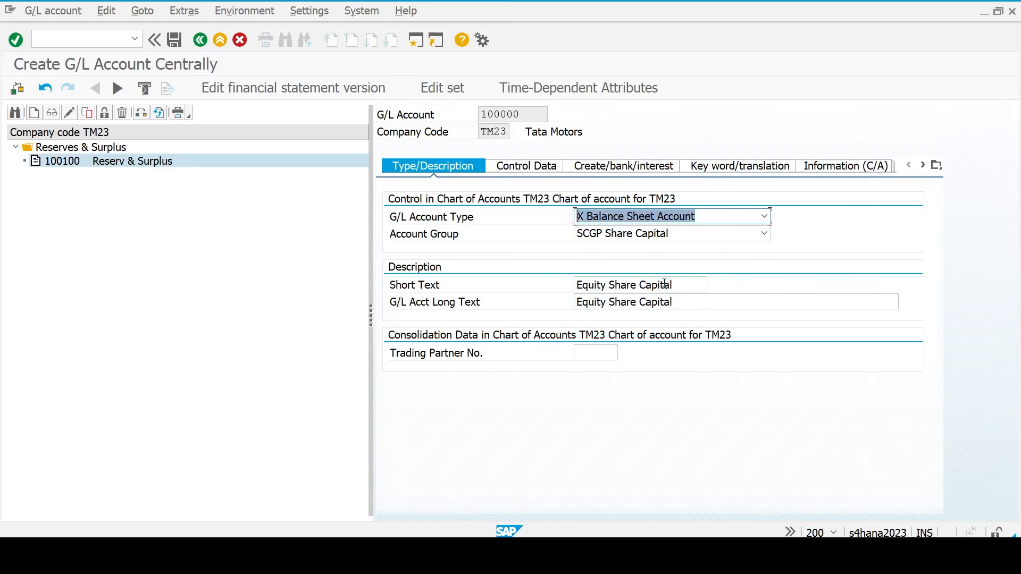
- Set sort key 001 and field status group G001, then save the account
click(528, 167)
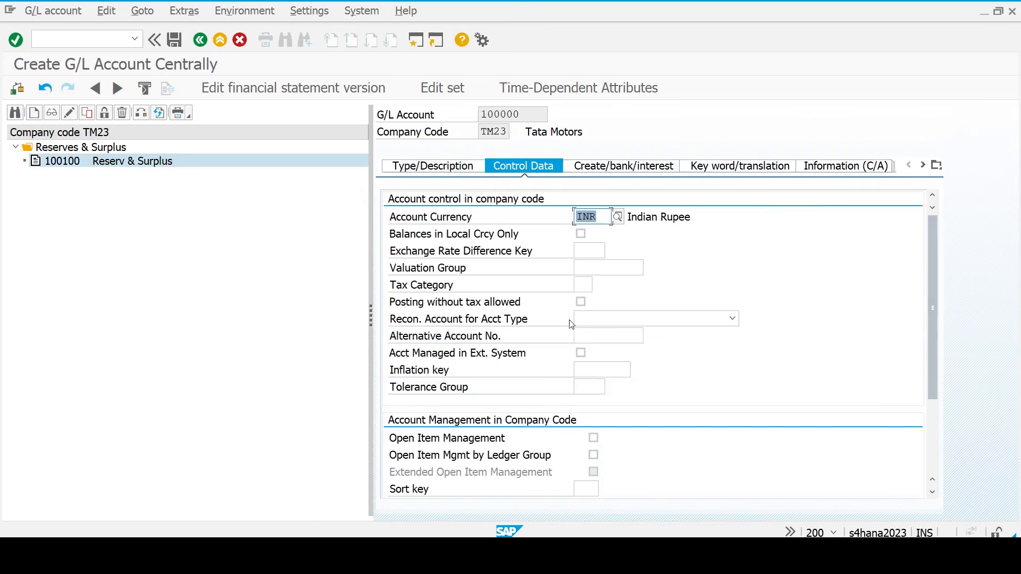
click(586, 488)
text(00)
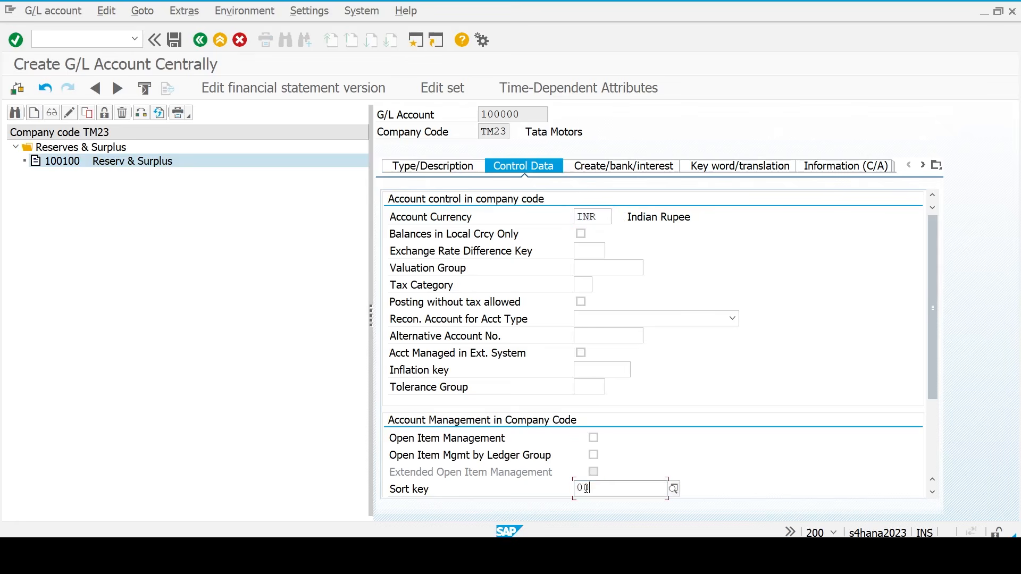
text(1)
key(Return)
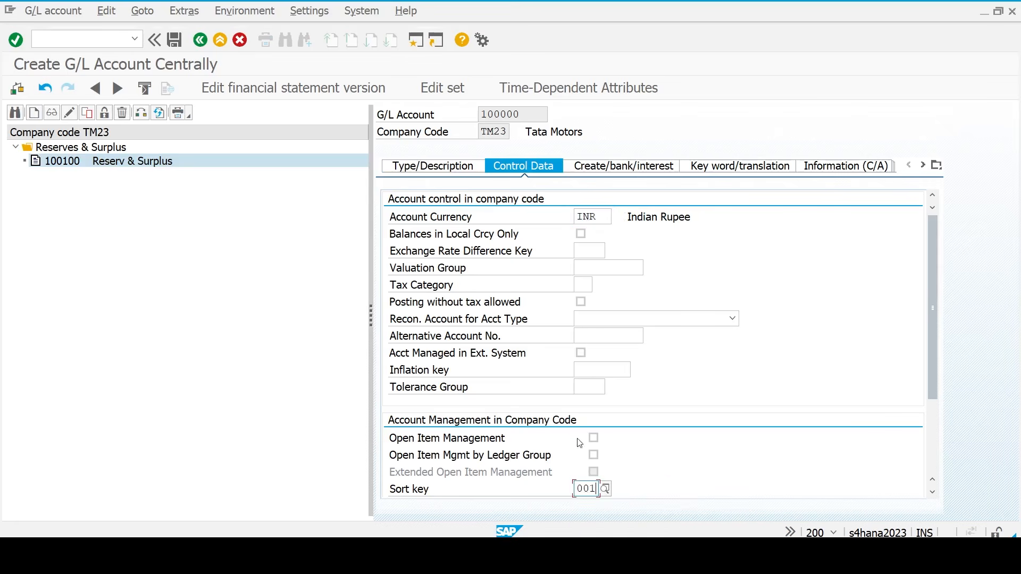
click(630, 174)
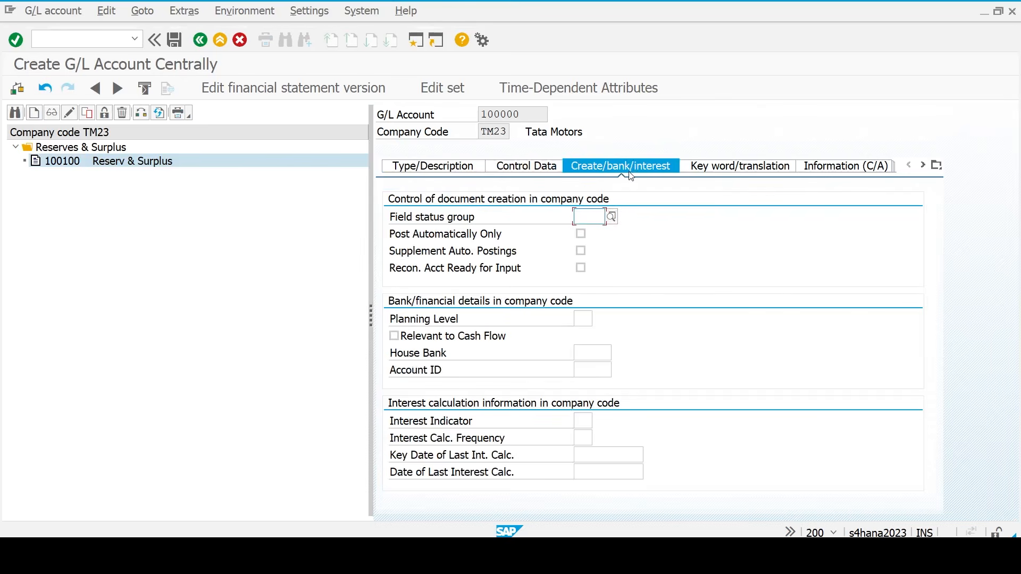
text(g)
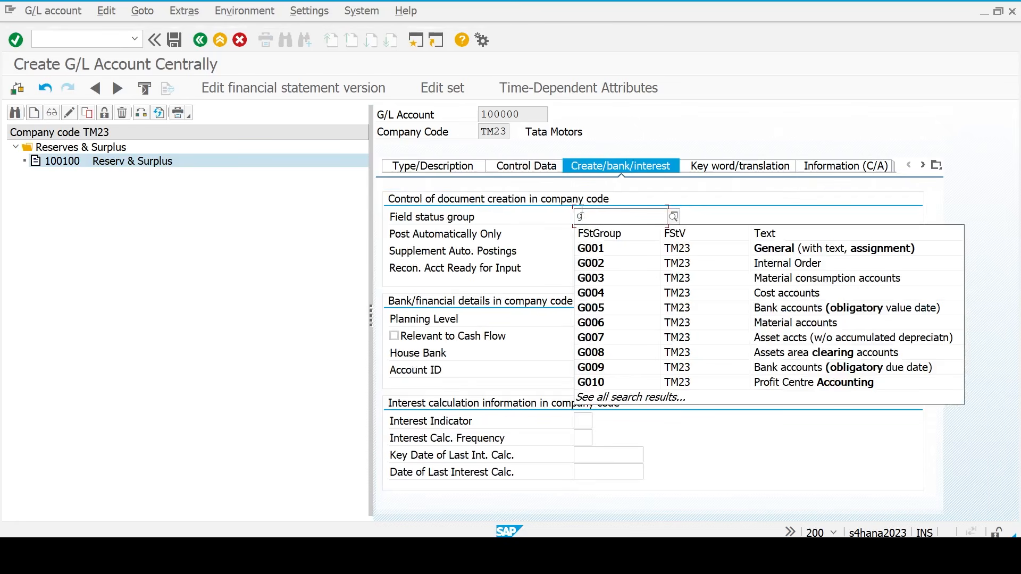
text(001)
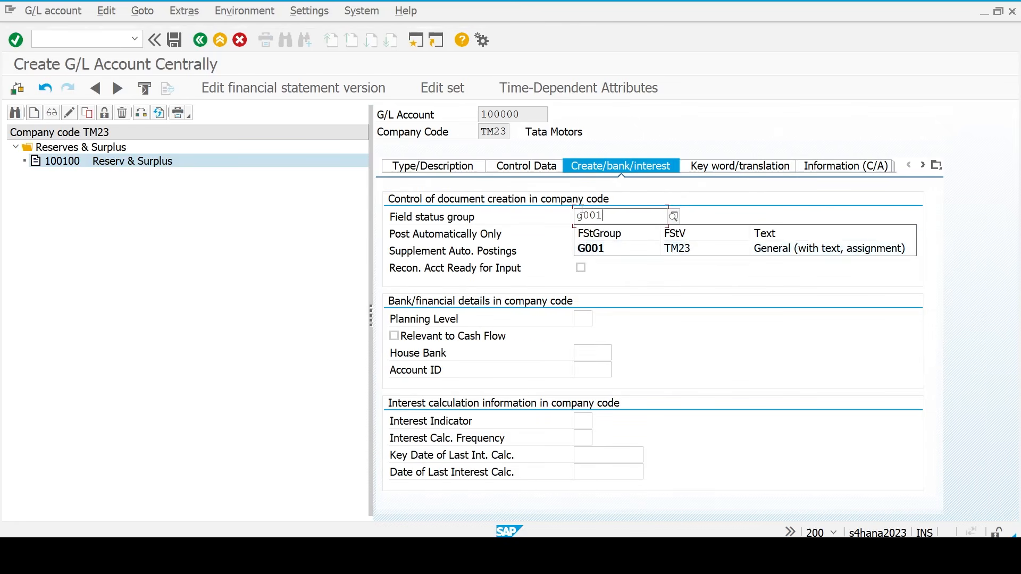
key(Return)
key(Return)
click(630, 167)
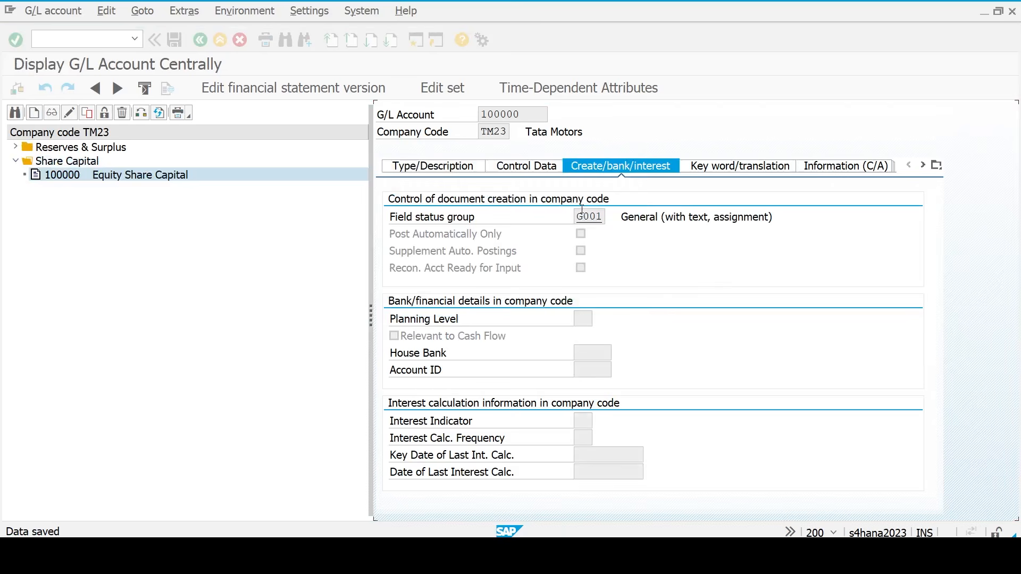
- Create account 200105 as a balance sheet account in the CAST Current Assets group
click(38, 117)
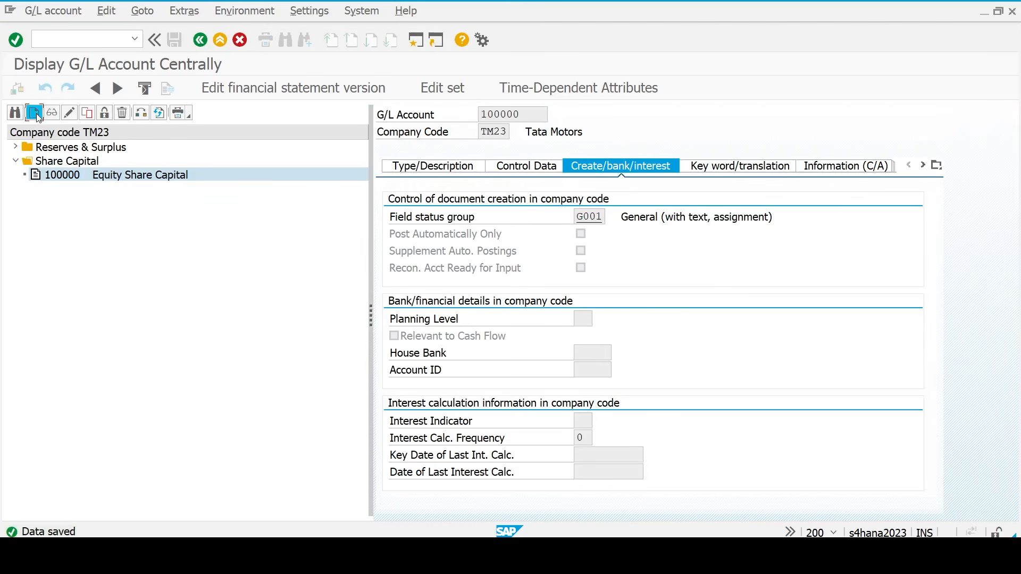
text(200100)
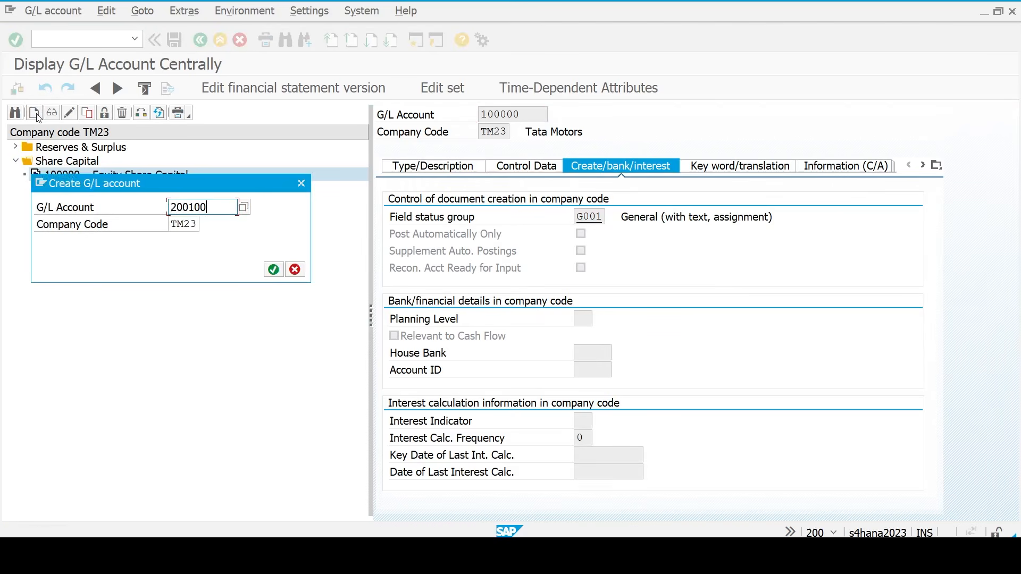
text(5)
key(Return)
click(417, 166)
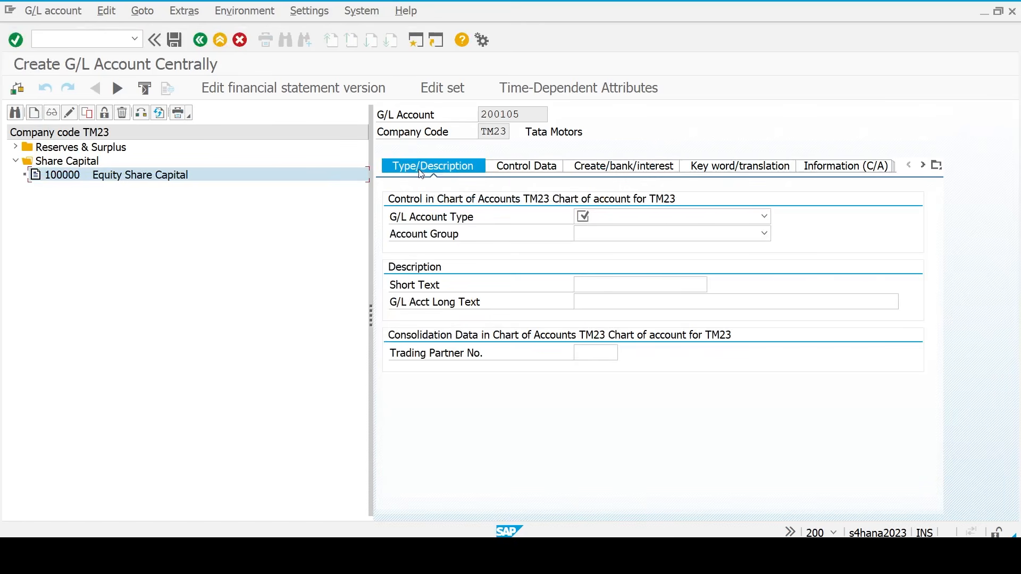
click(665, 222)
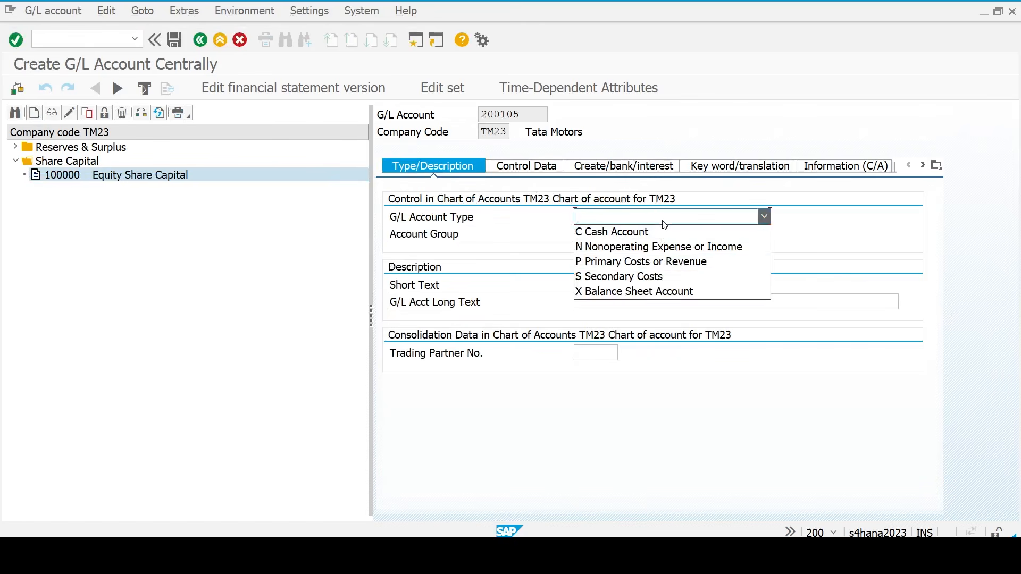
click(651, 291)
click(642, 238)
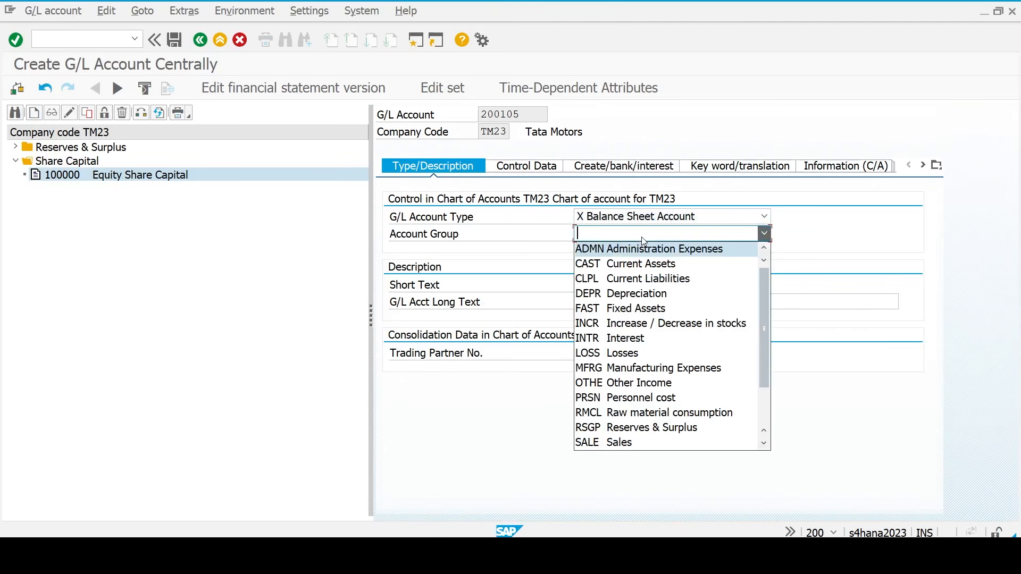
click(639, 269)
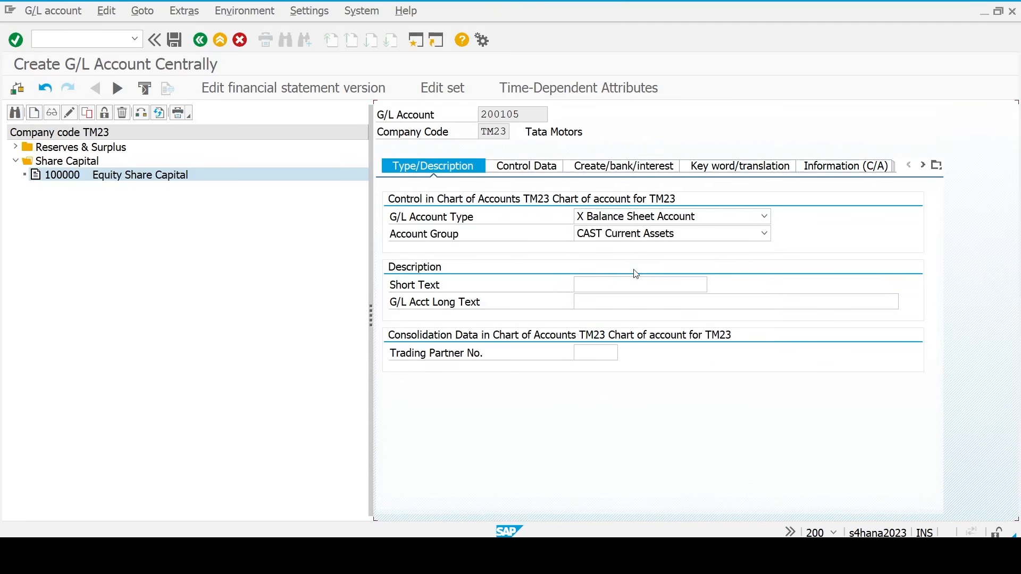
- Enter 'HDFC Bank' as both the short and long text
click(614, 284)
text(HDFC Bank)
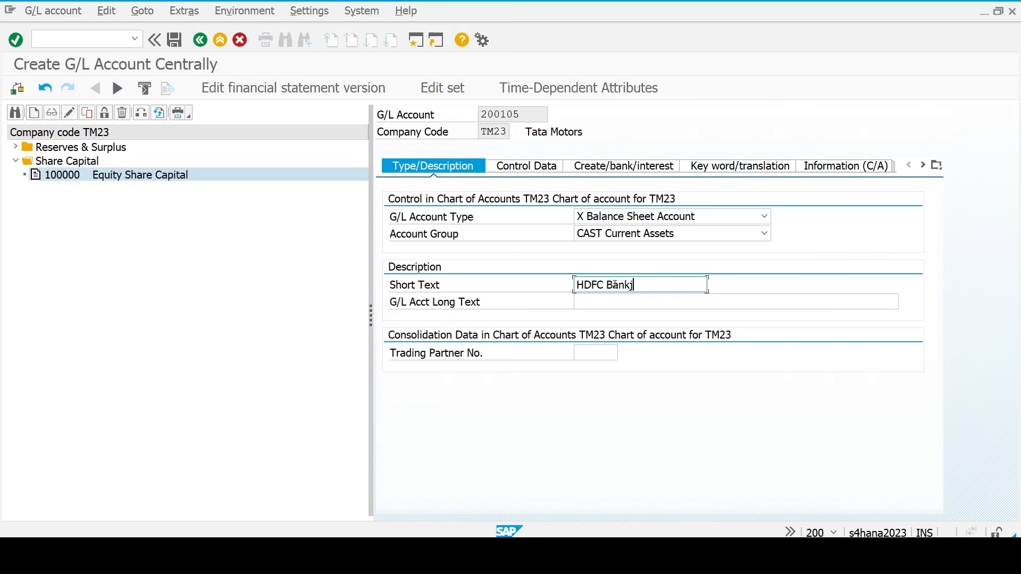
key(ctrl+a)
key(ctrl+c)
key(Tab)
key(ctrl+v)
key(Return)
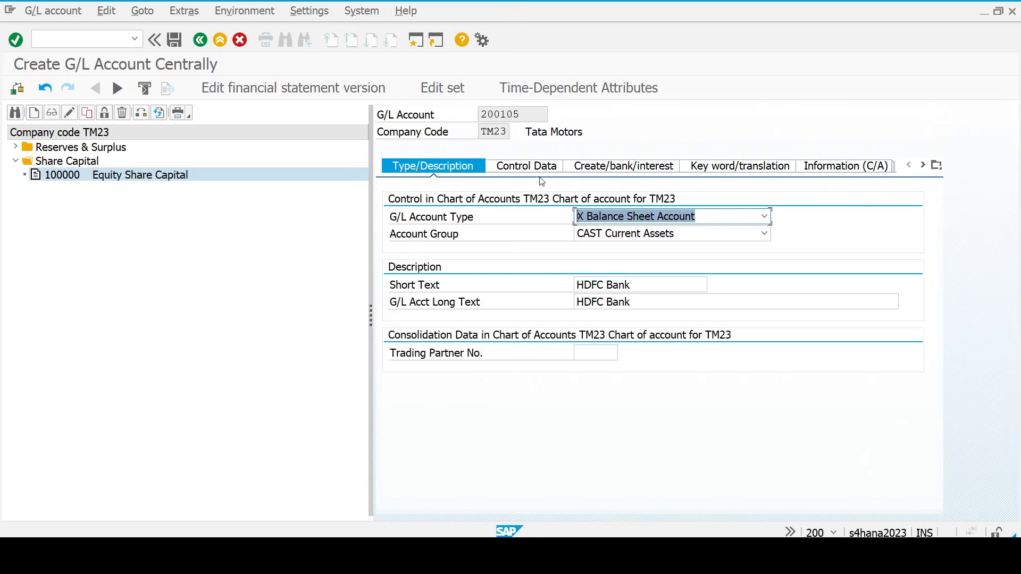
- Set sort key 001, field status group G005, mark it cash-flow relevant, and save
click(528, 167)
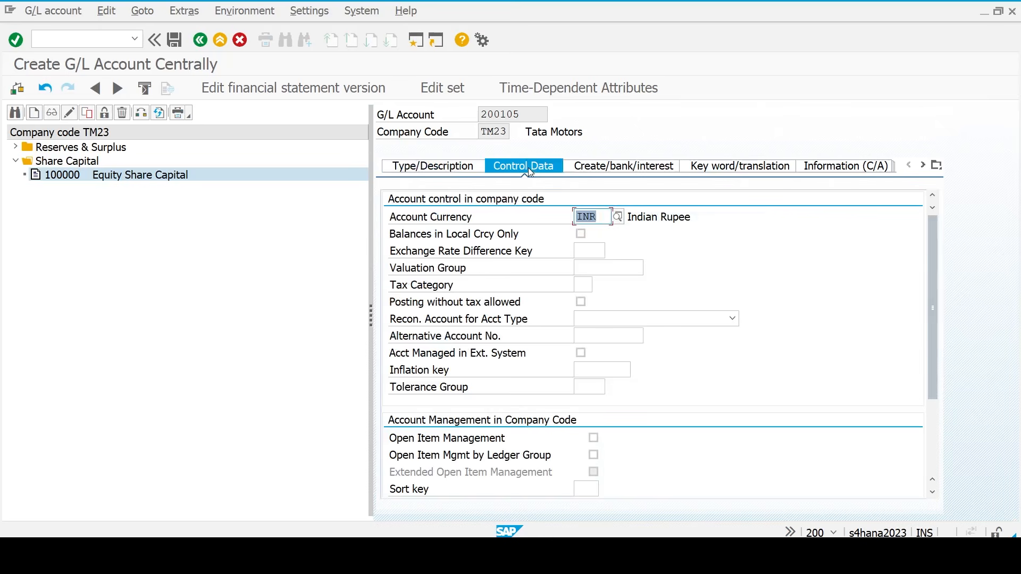
scroll(669, 405, down, 2)
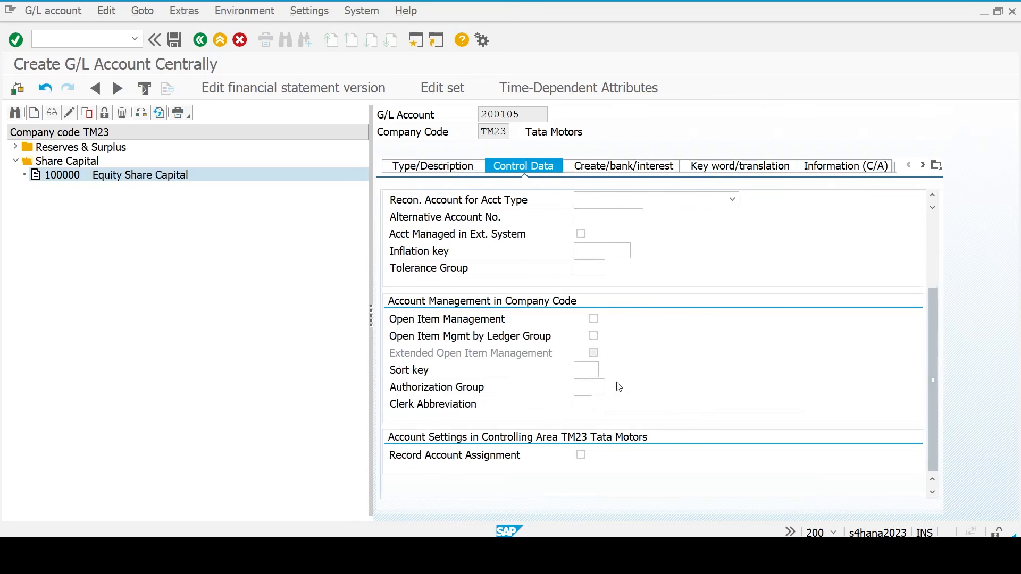
click(588, 368)
text(001)
click(633, 166)
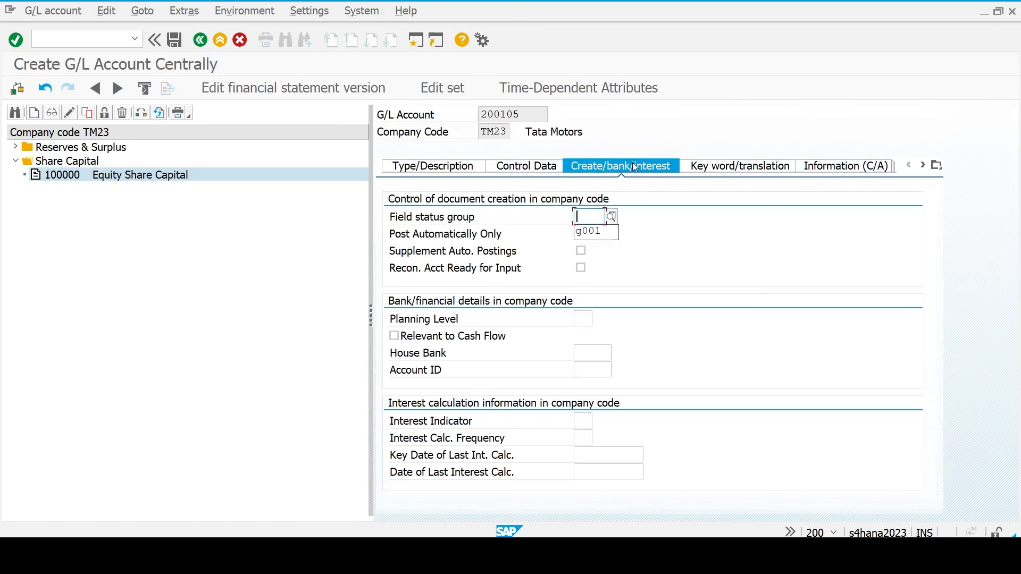
text(g005)
key(Tab)
key(Tab)
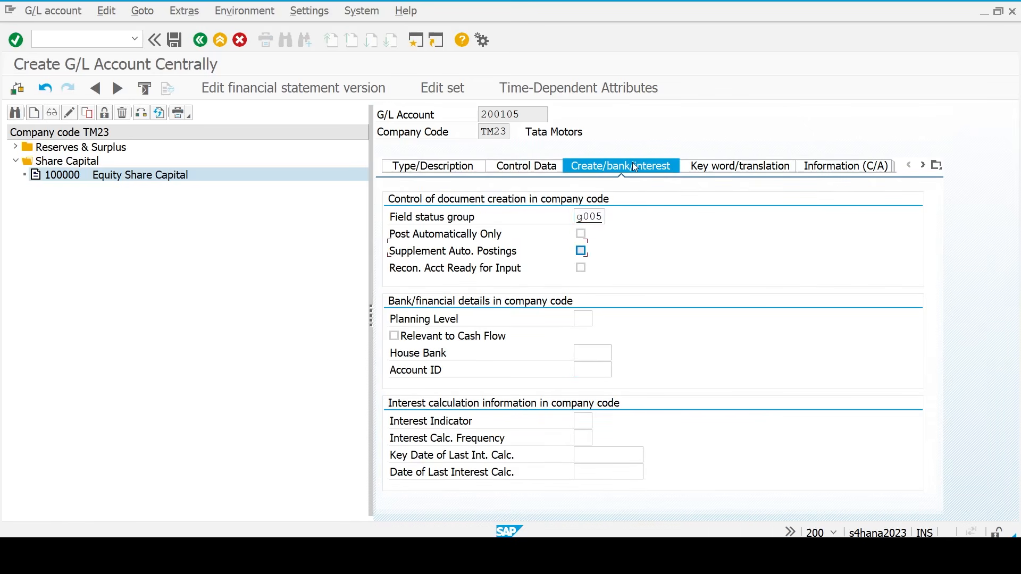
click(396, 337)
key(ctrl+s)
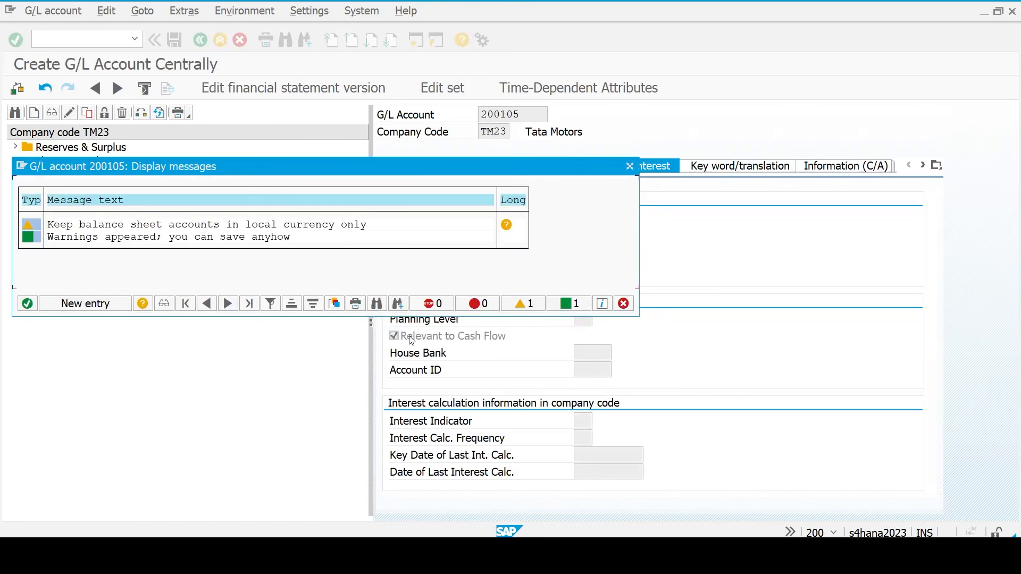
key(Return)
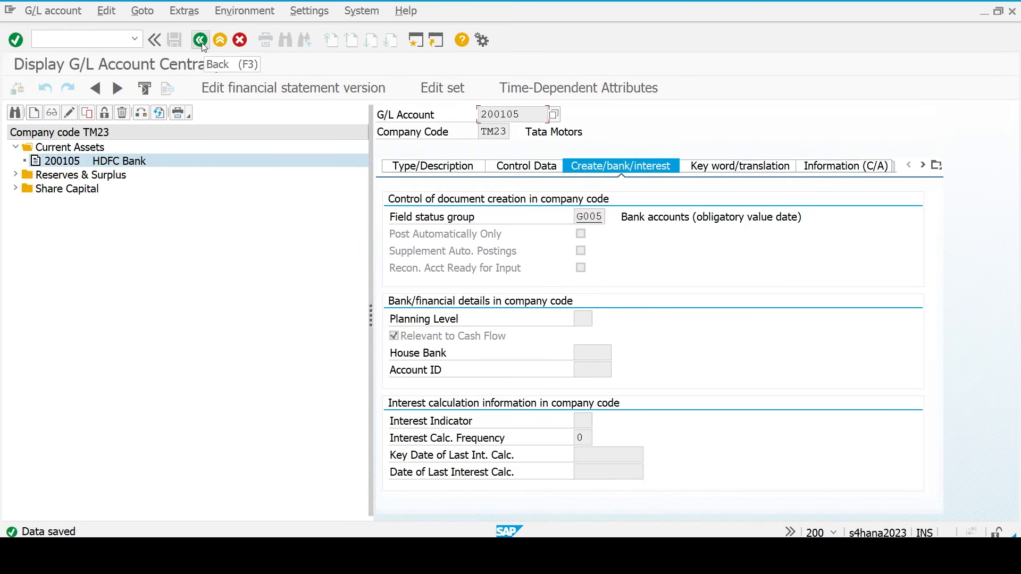
- Go back and relaunch transaction FS00
click(201, 42)
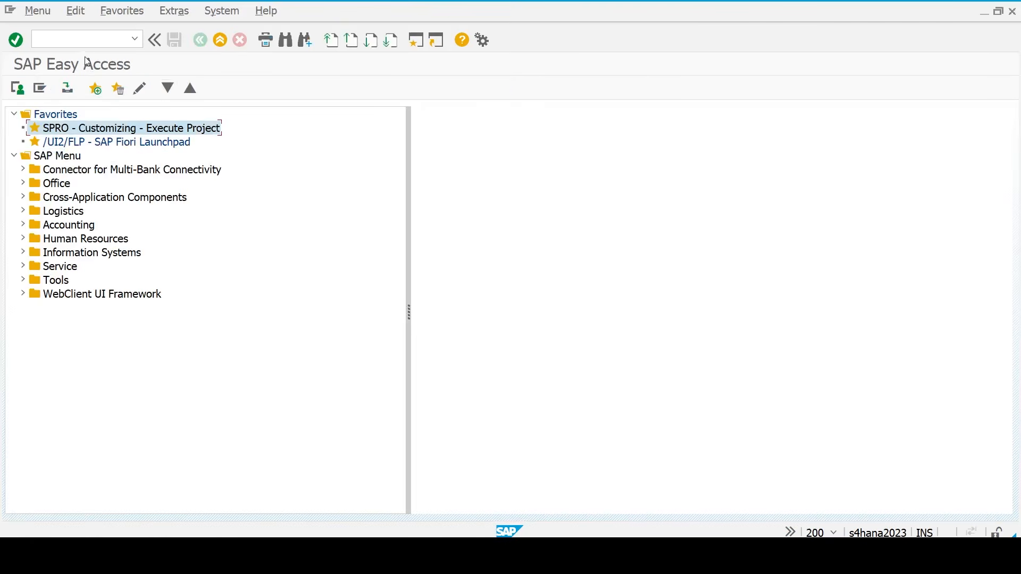
text(fs00)
key(Return)
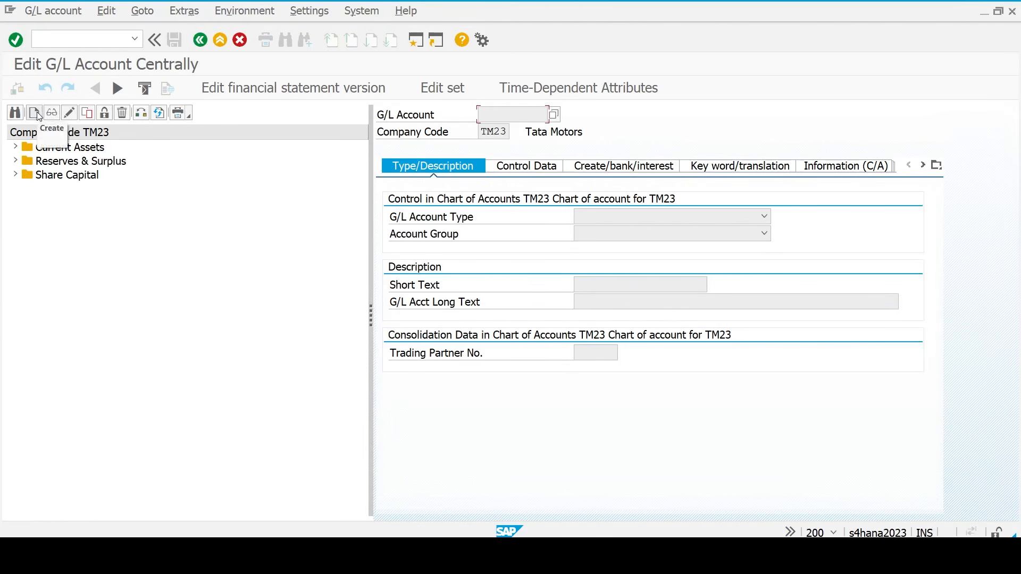
- Start creating new G/L account number 400300
click(39, 116)
text(300)
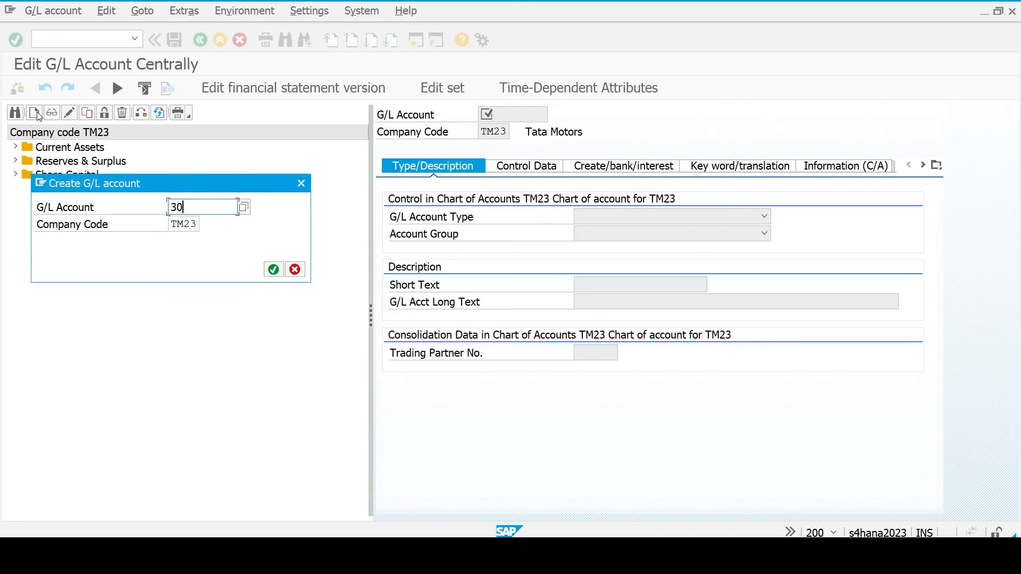
key(BackSpace)
key(BackSpace)
key(BackSpace)
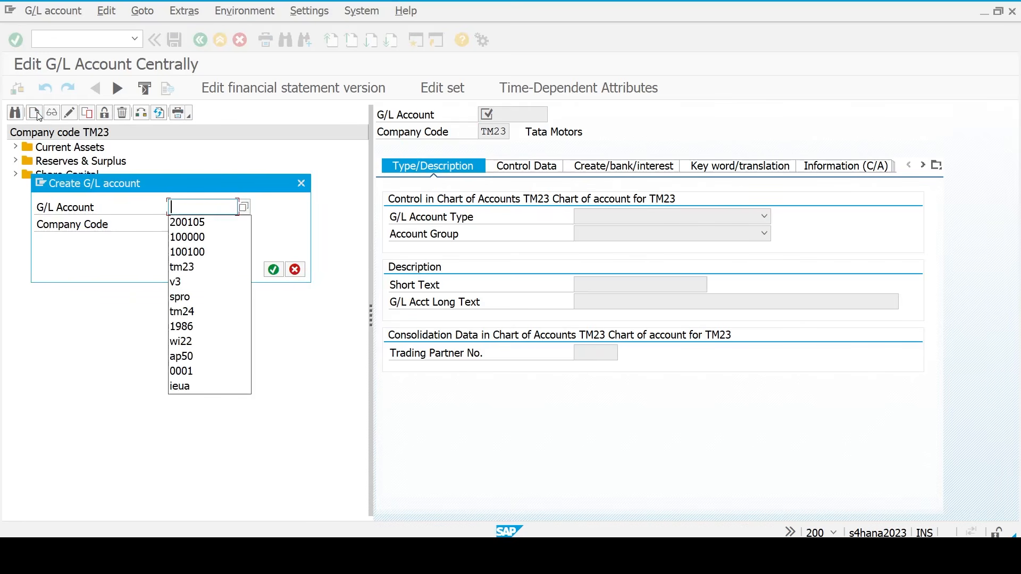
text(400300)
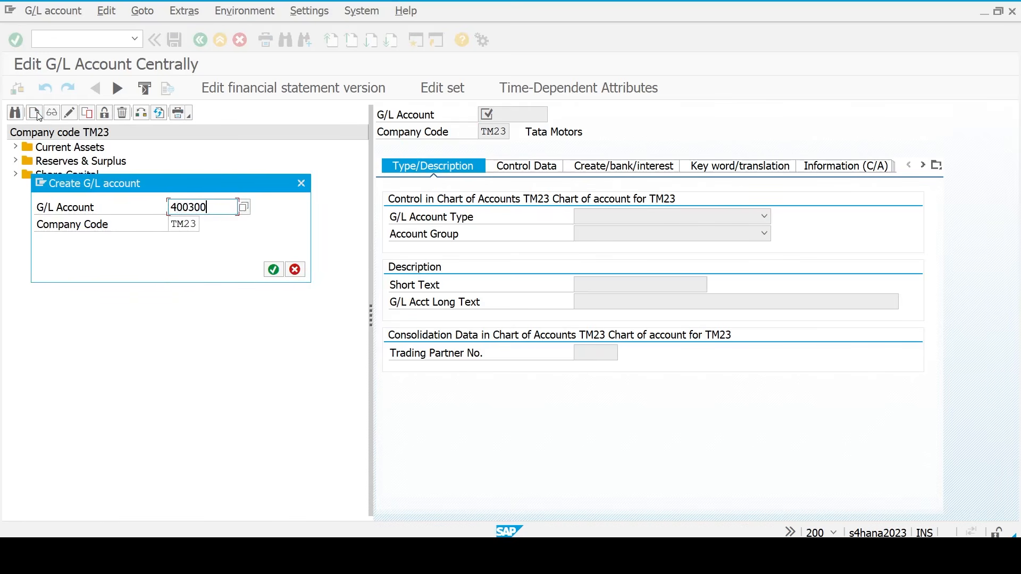
key(Return)
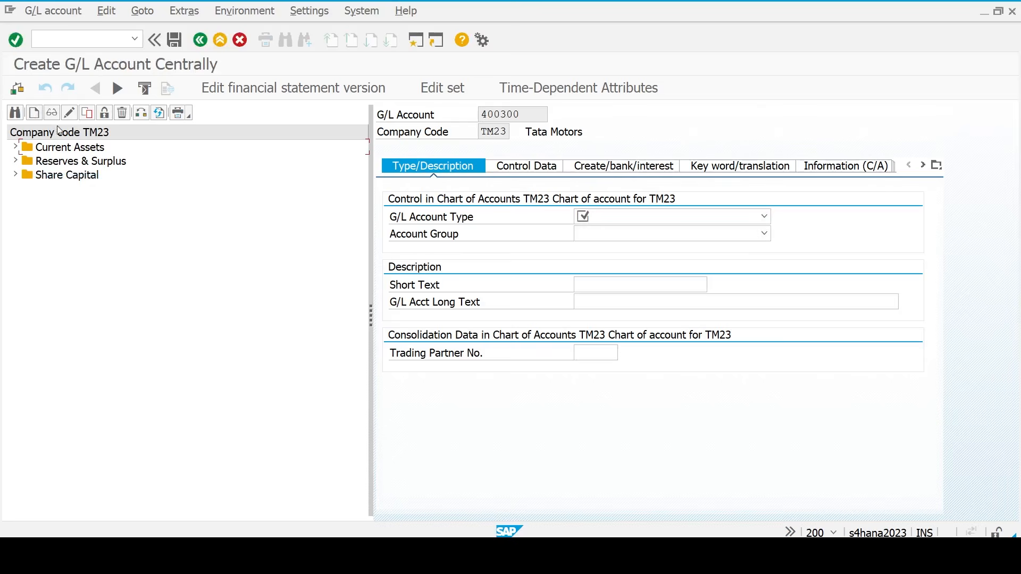
- Set account type P Primary Costs or Revenue and group ADMN Administration Expenses
click(623, 217)
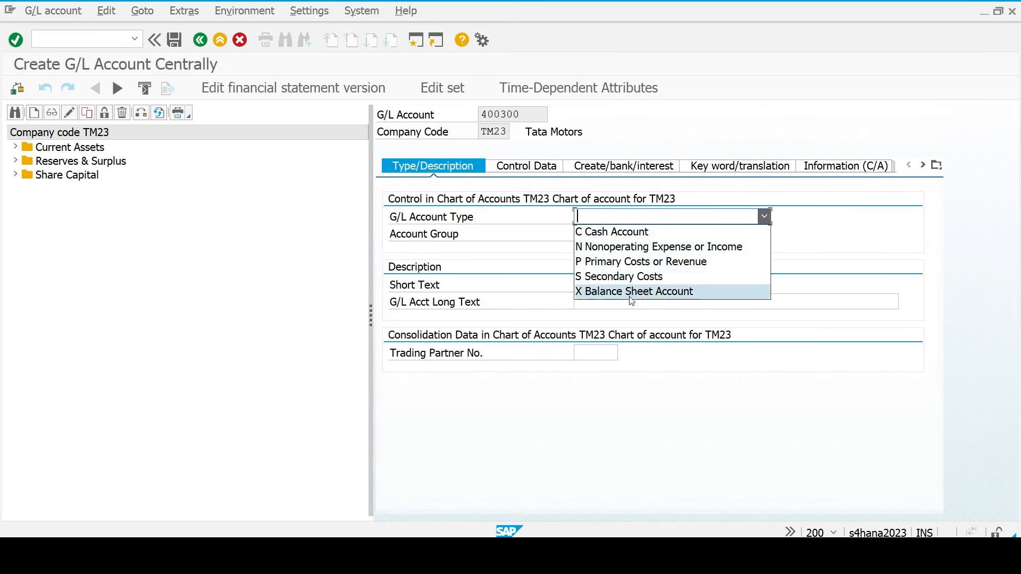
click(632, 292)
click(620, 216)
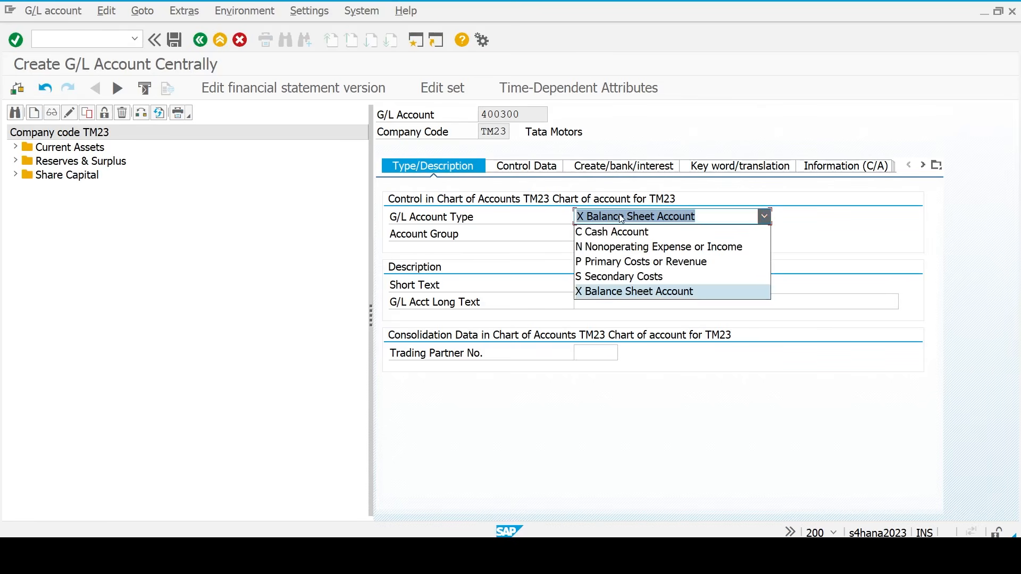
click(623, 262)
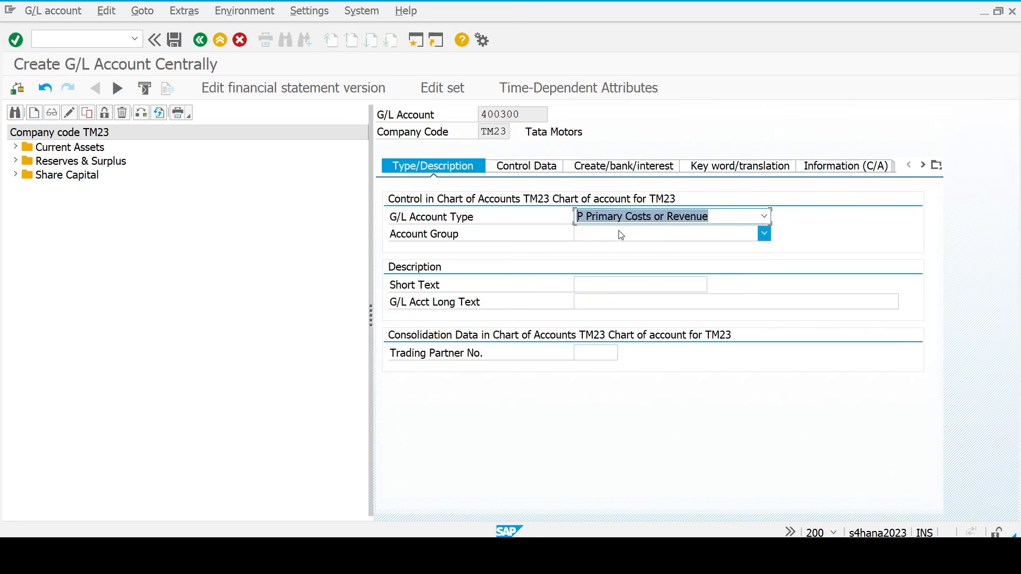
click(621, 235)
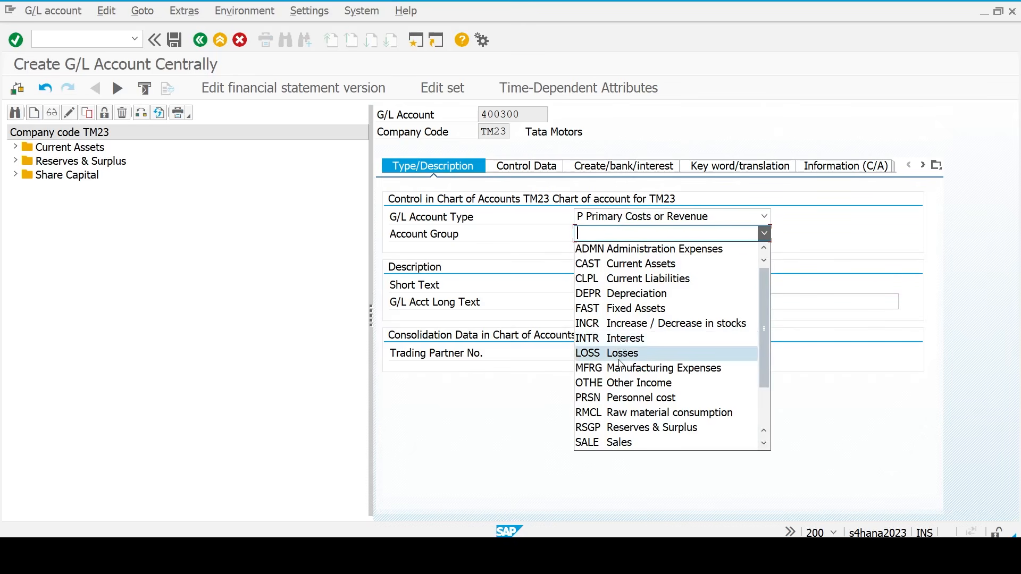
click(623, 250)
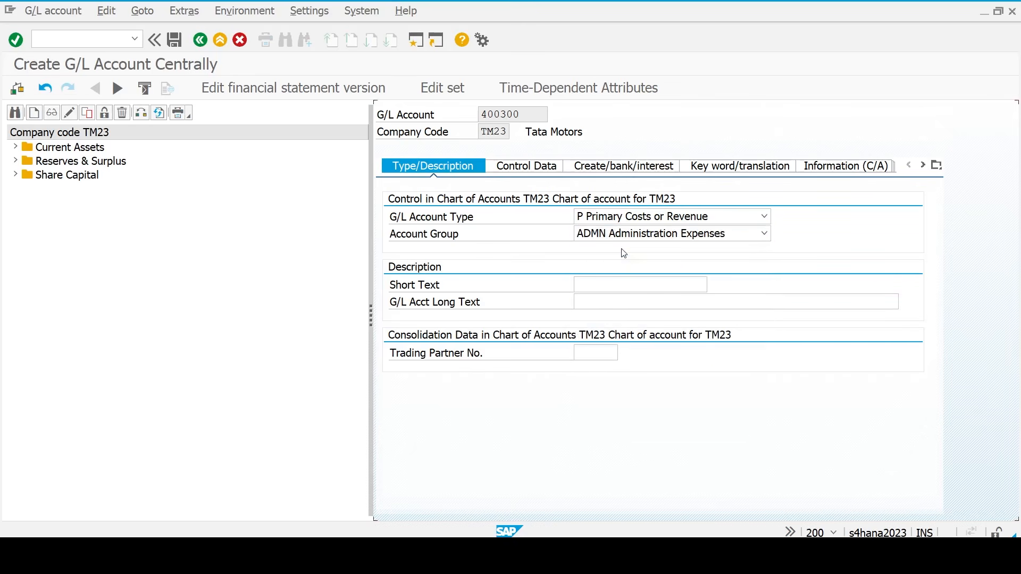
- Enter 'Rent account' as both the short and long text
click(592, 287)
text(Rrent)
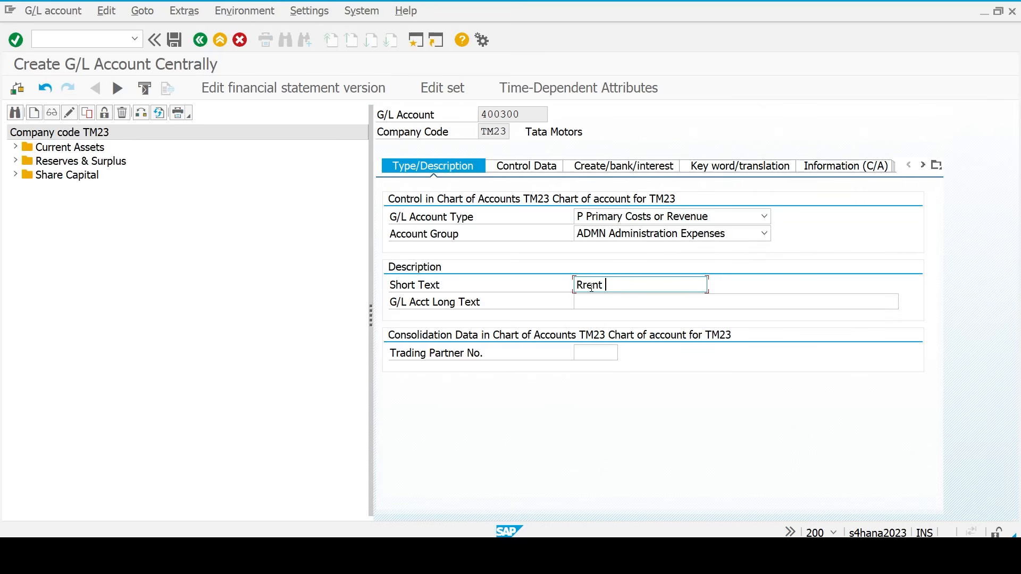
key(BackSpace)
key(BackSpace)
key(BackSpace)
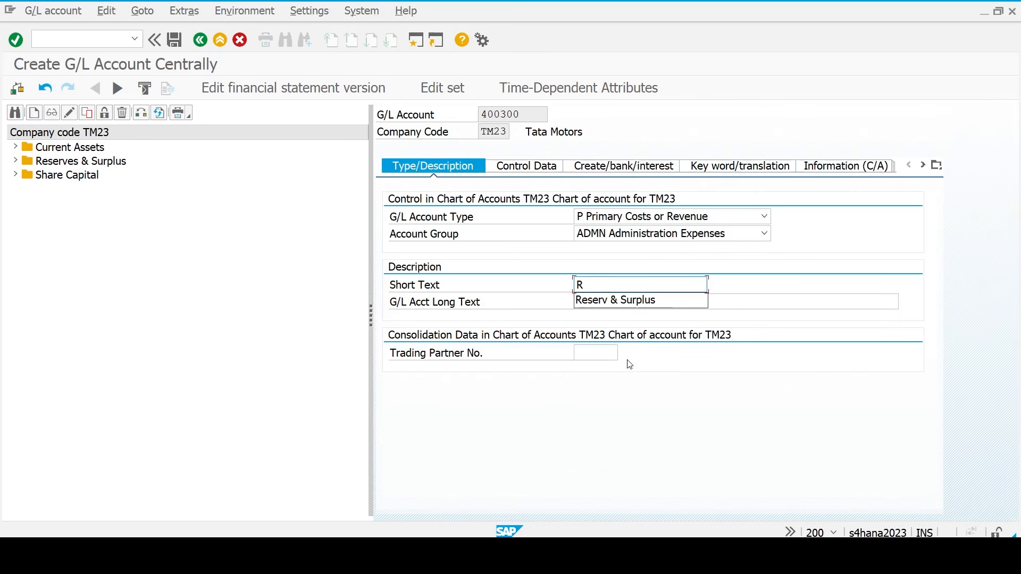
text(ent A)
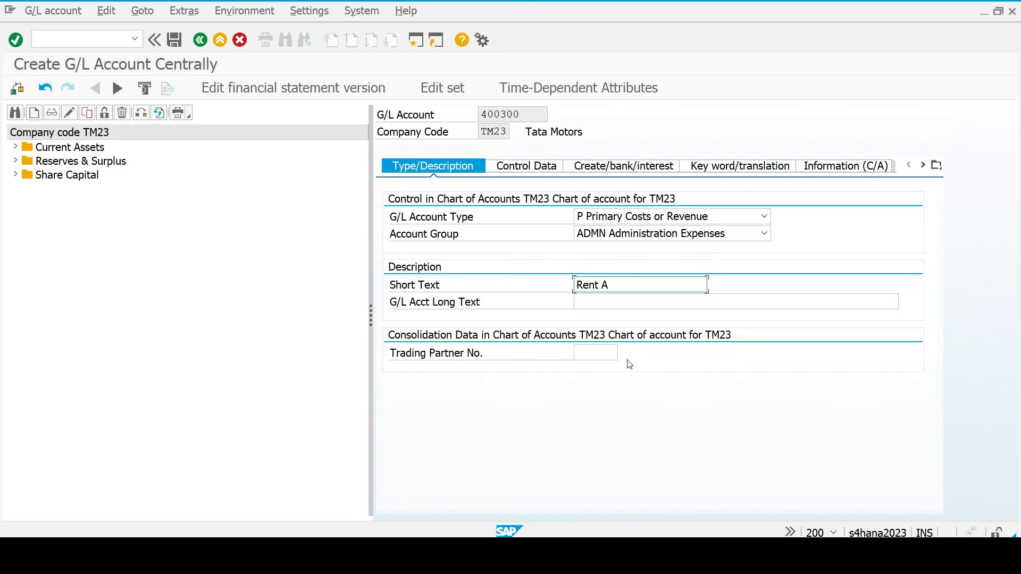
text(account)
key(ctrl+a)
key(ctrl+c)
key(Tab)
key(ctrl+v)
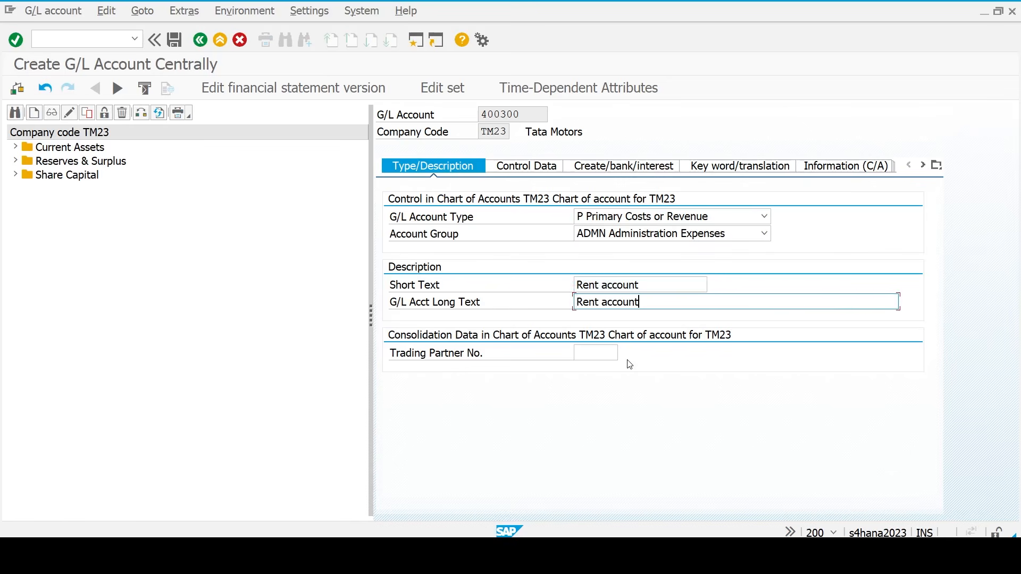
key(Return)
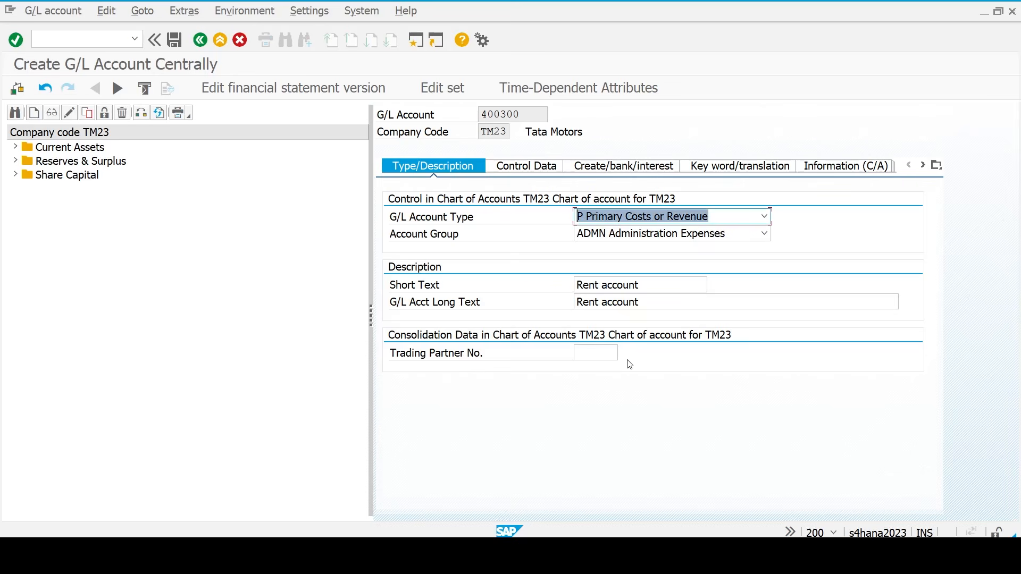
- In Control Data, set sort key 001 and cost element category 1
click(526, 169)
scroll(595, 333, down, 3)
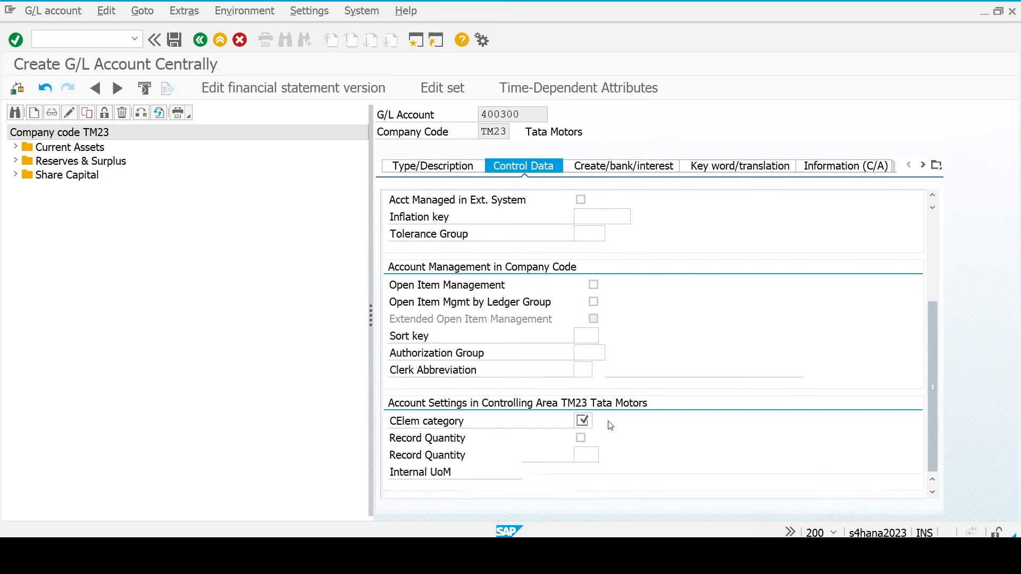
scroll(594, 334, up, 3)
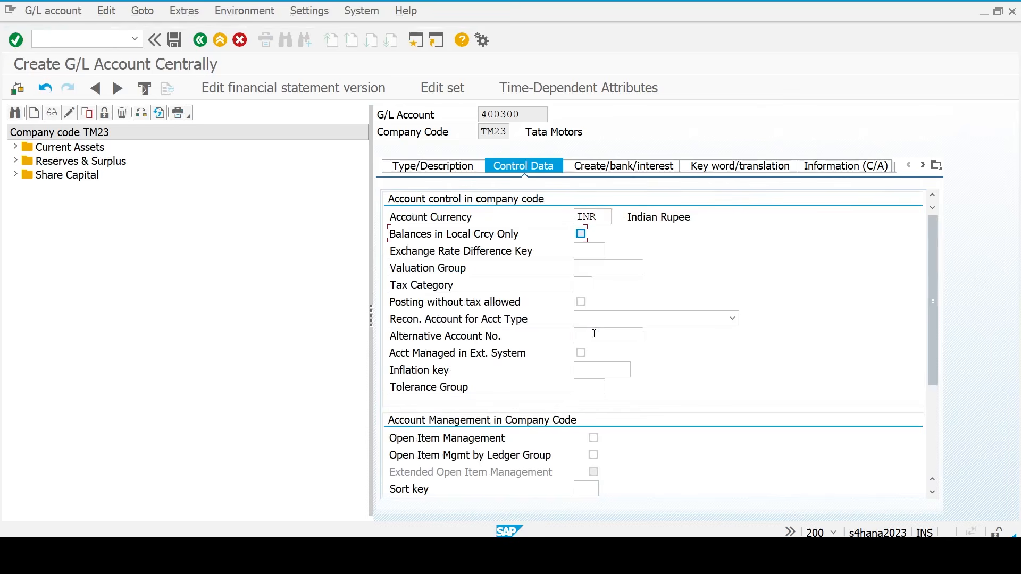
scroll(595, 334, down, 3)
click(593, 335)
text(001)
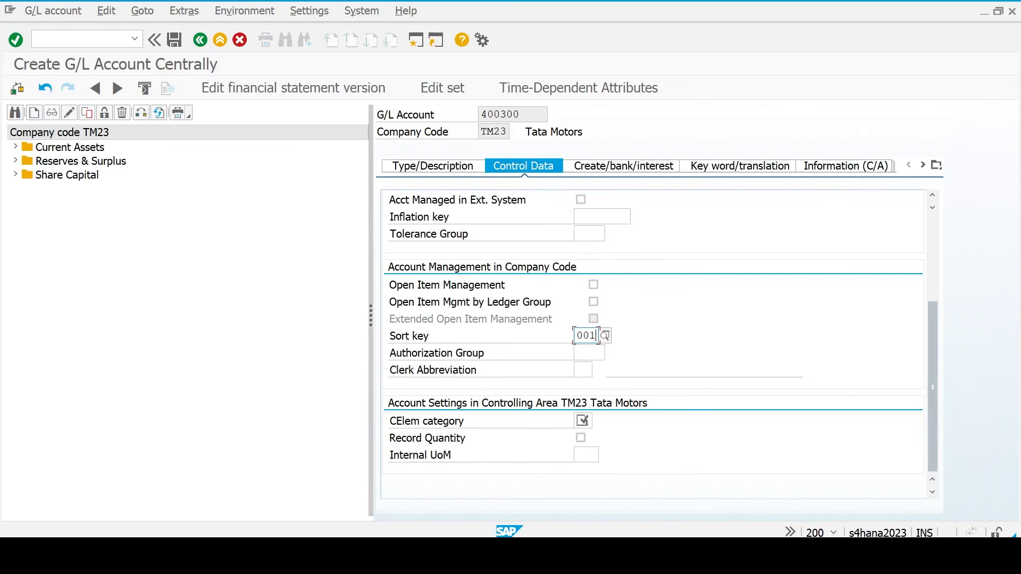
click(587, 421)
key(Tab)
key(Up)
click(587, 421)
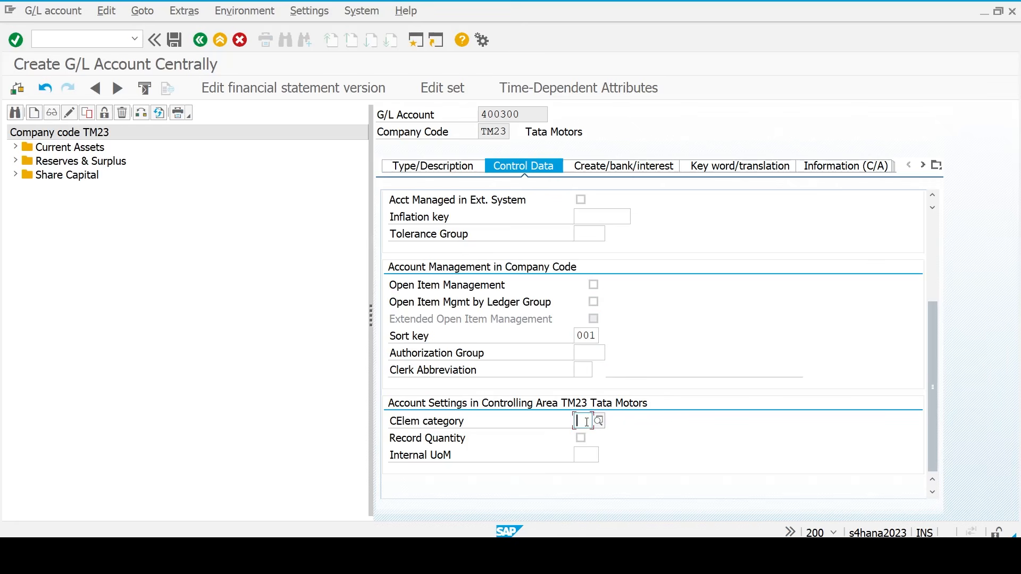
text(01)
key(Return)
- Set field status group G004 and save the Rent account
click(611, 171)
text(G004)
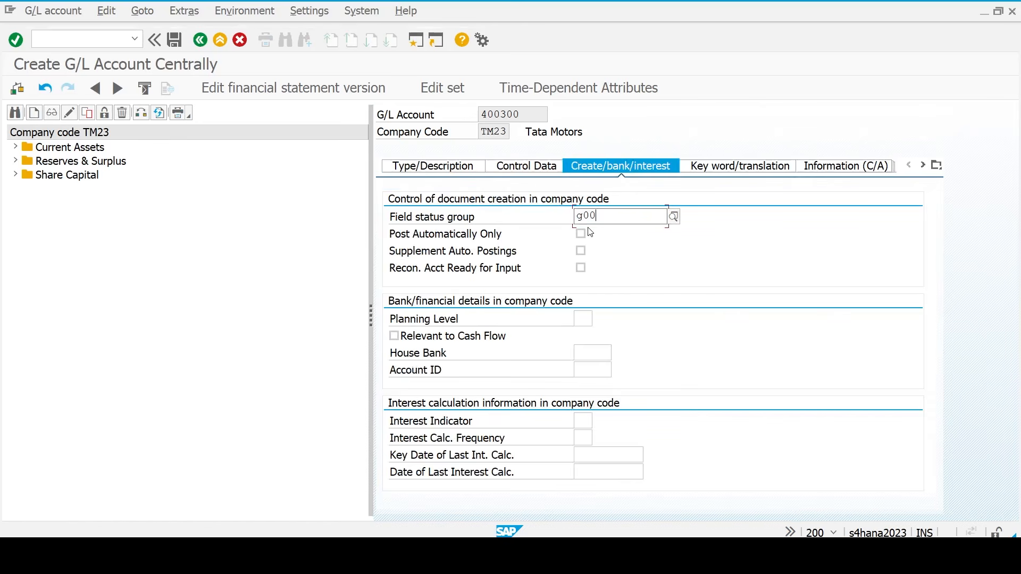
key(Return)
key(ctrl+s)
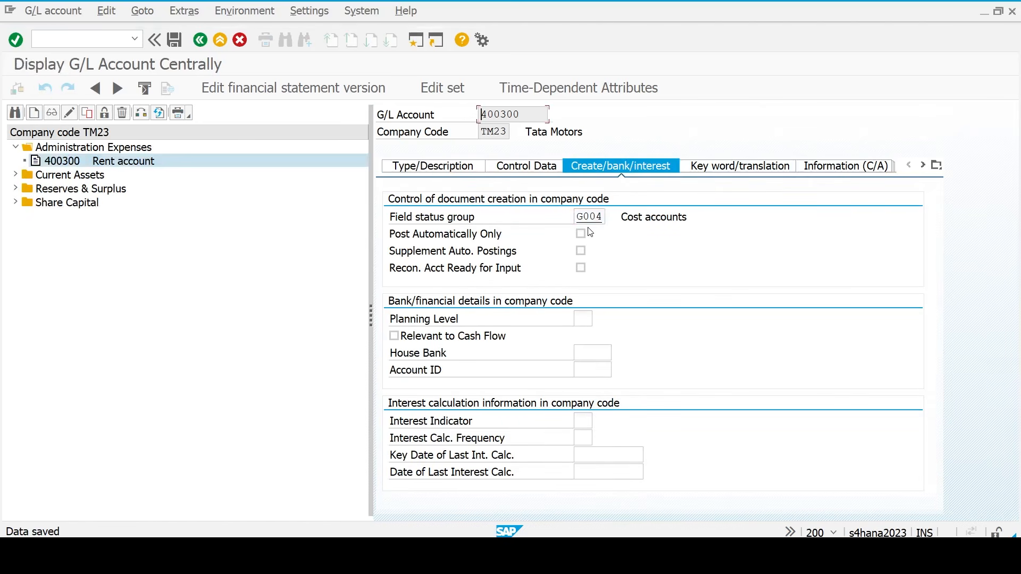
click(16, 175)
- Select 200105 HDFC Bank, then 400300 Rent account, then HDFC Bank again in the tree
click(76, 190)
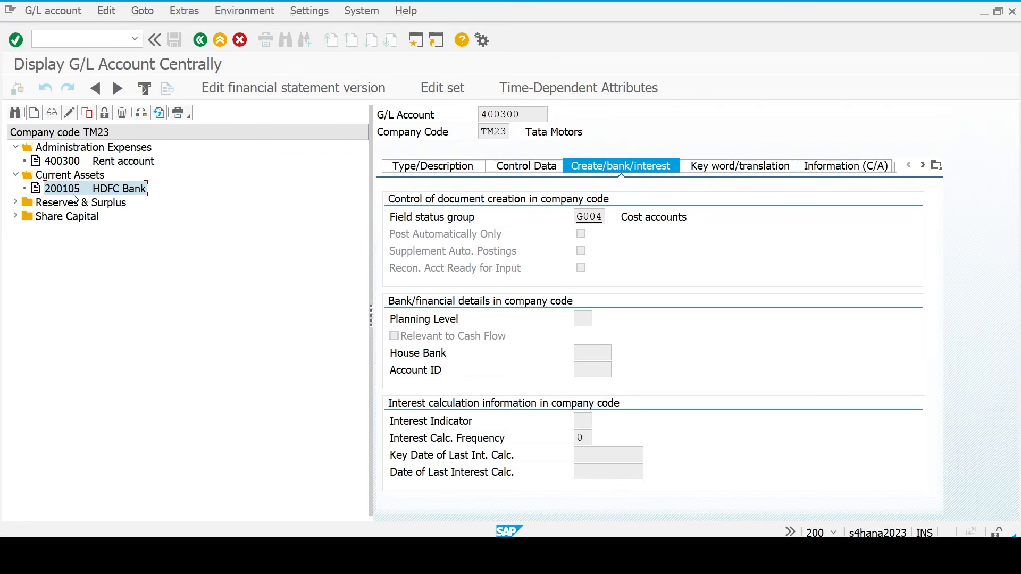
click(82, 163)
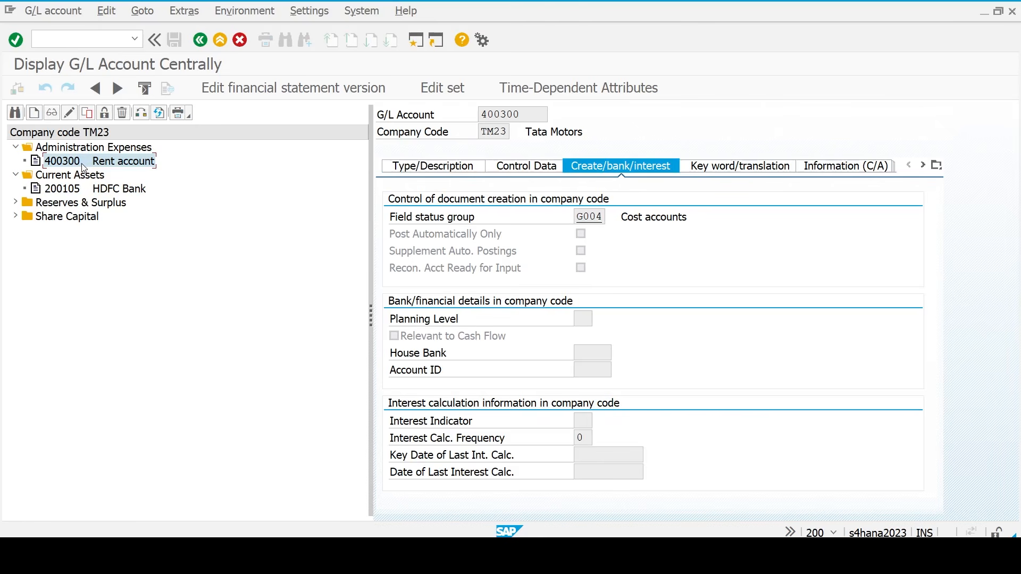
click(69, 190)
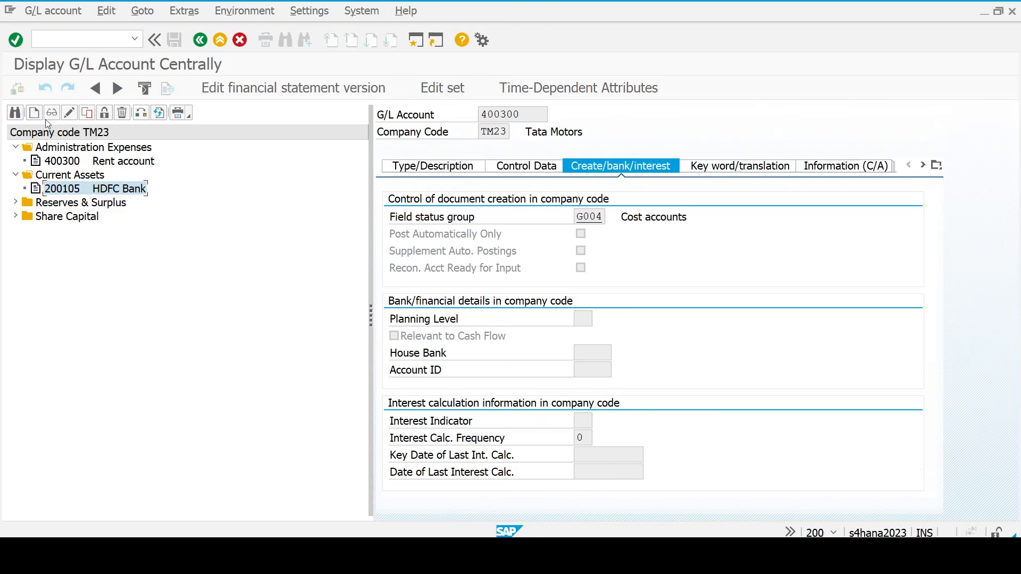
- Create new G/L account 200110 as a copy of 200105 HDFC Bank
click(88, 114)
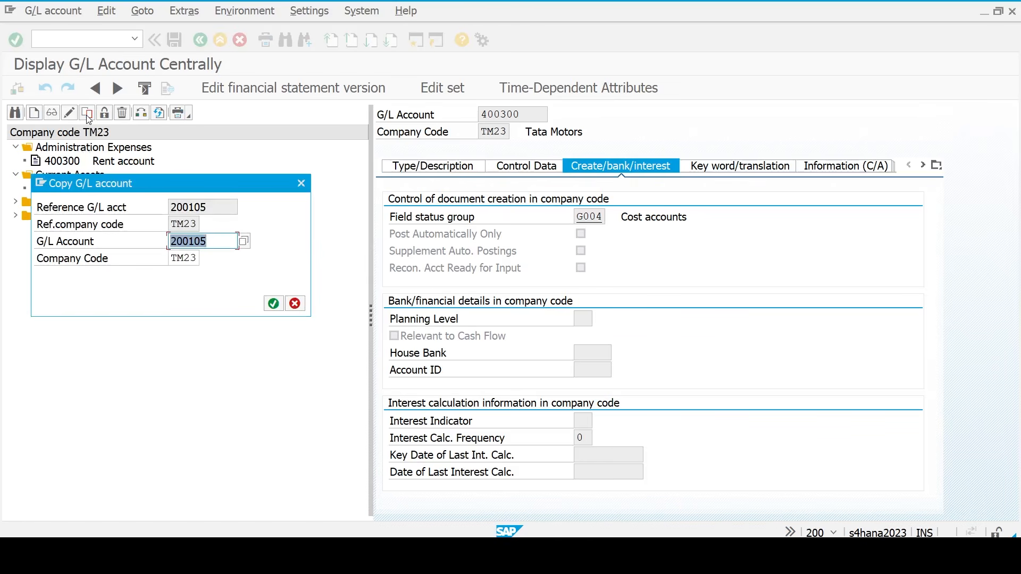
text(200110)
key(Return)
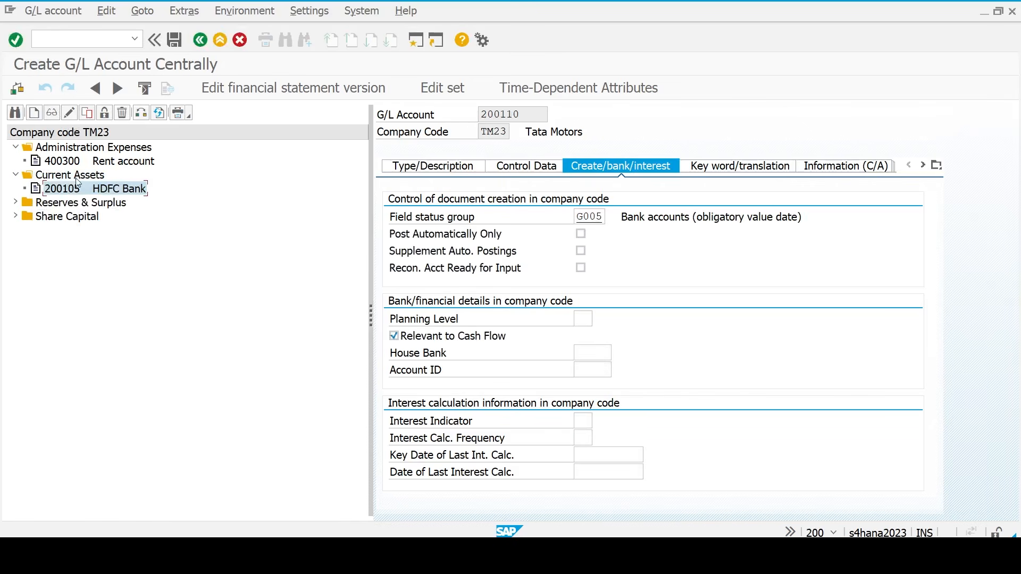
click(440, 169)
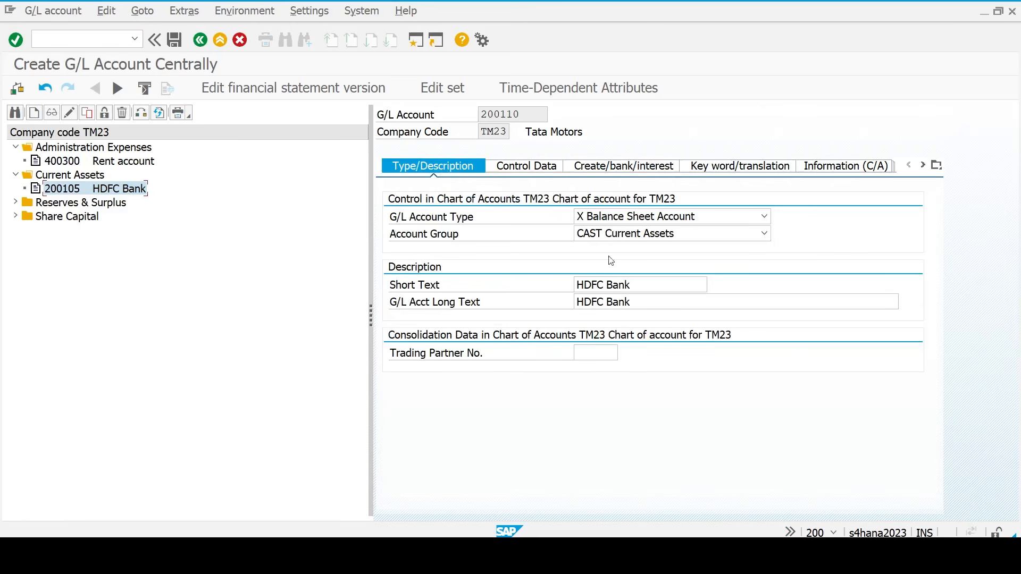
- Replace the HDFC Bank short and long texts with 'Cash Account'
click(646, 289)
key(ctrl+a)
key(BackSpace)
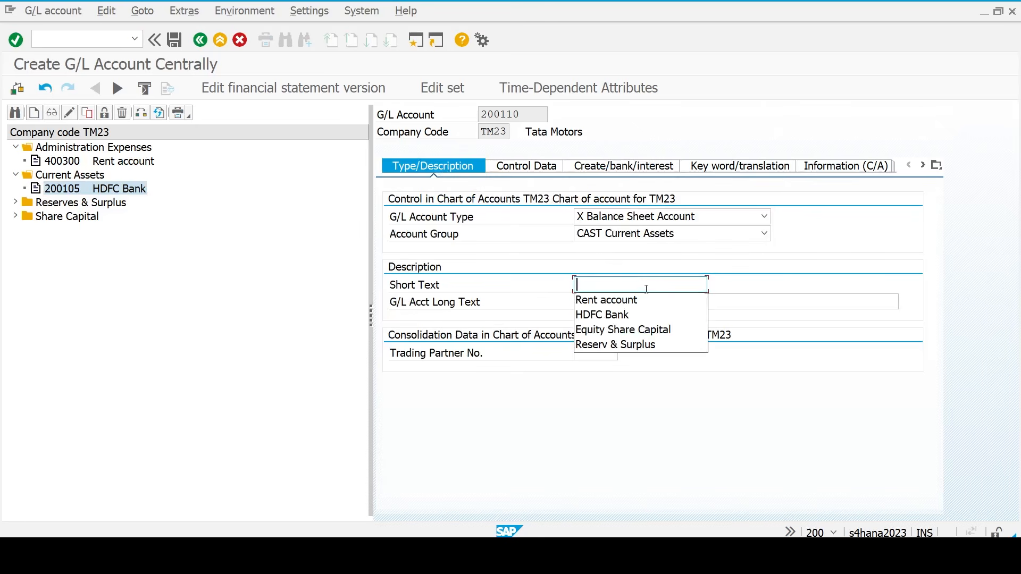
text(Ca)
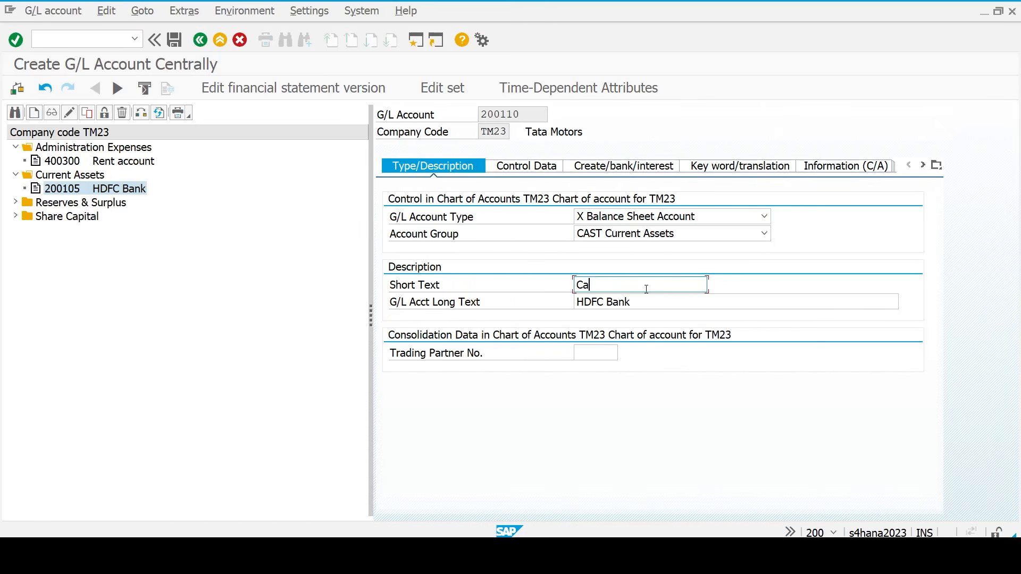
text(ssh Account)
key(ctrl+a)
key(ctrl+c)
key(Tab)
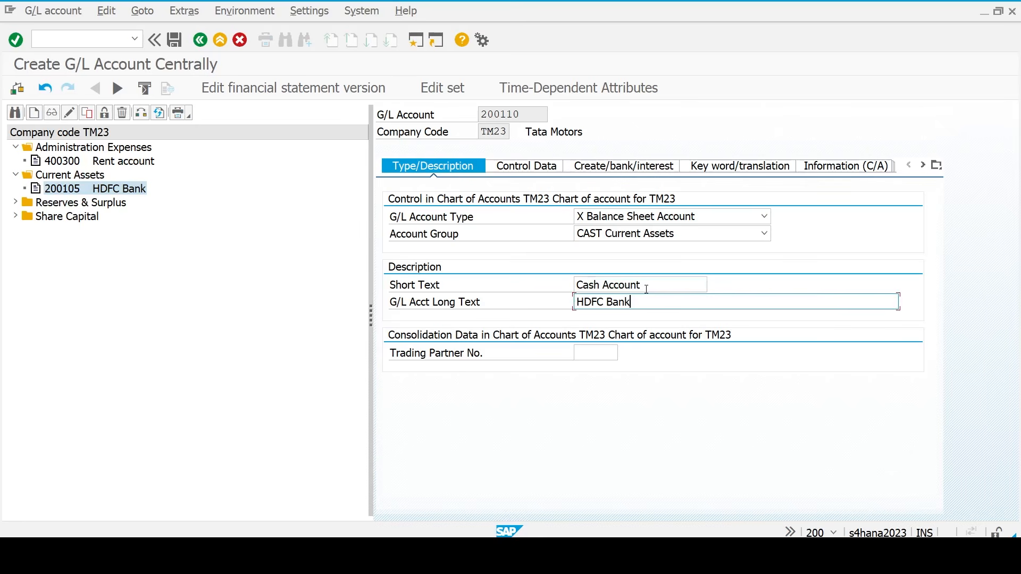
key(ctrl+a)
key(ctrl+v)
- Save account 200110 past the currency warning, then select 400300 Rent account under Administration Expenses
key(Return)
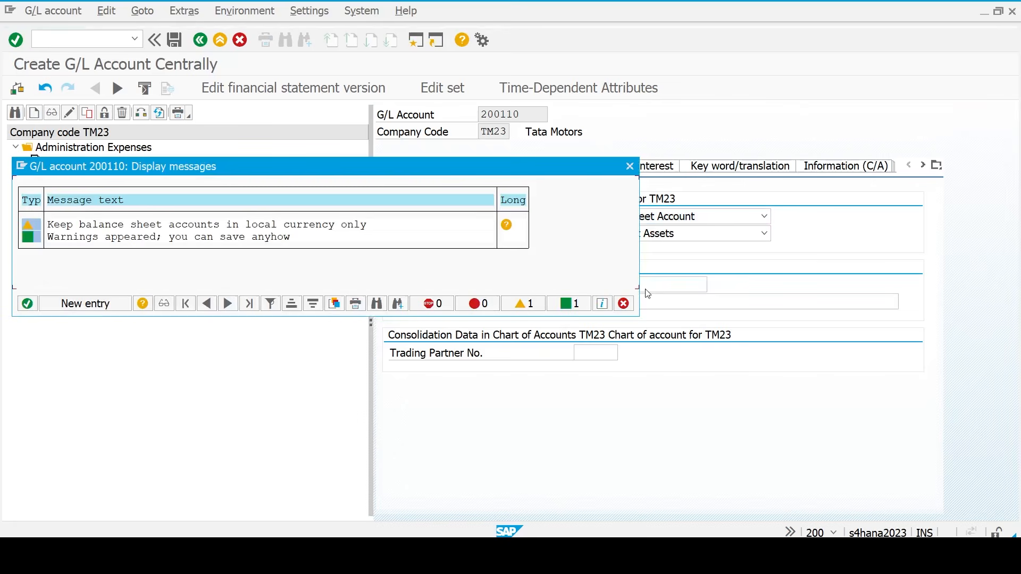
click(603, 302)
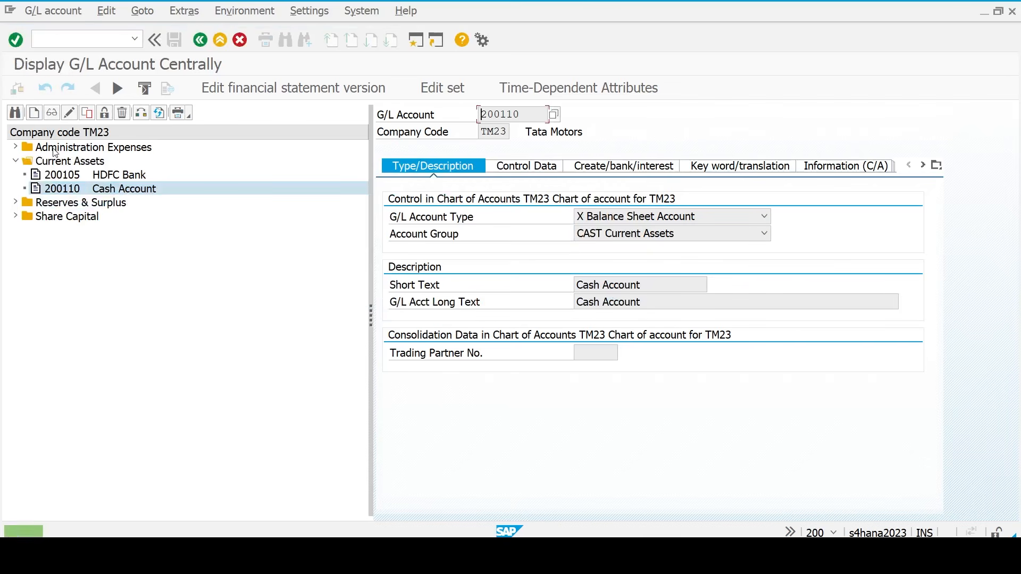
click(15, 148)
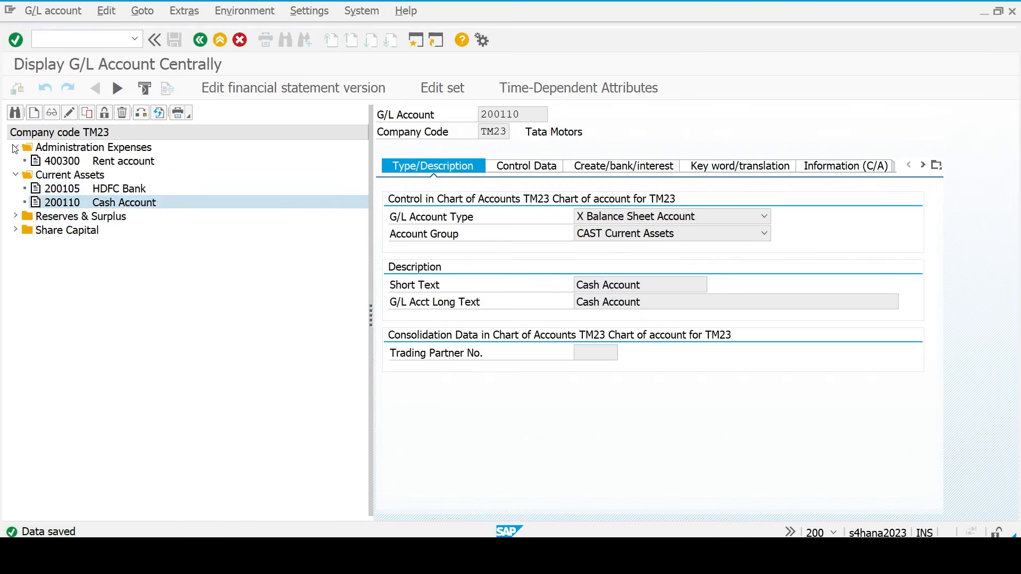
click(62, 163)
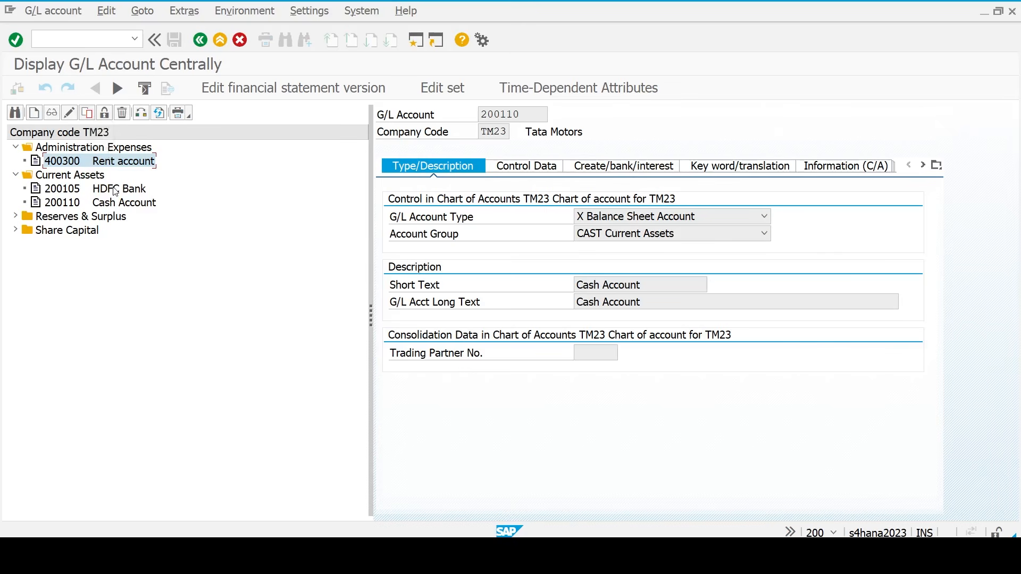
- Copy Rent account 400300 as new G/L account 400301
click(88, 114)
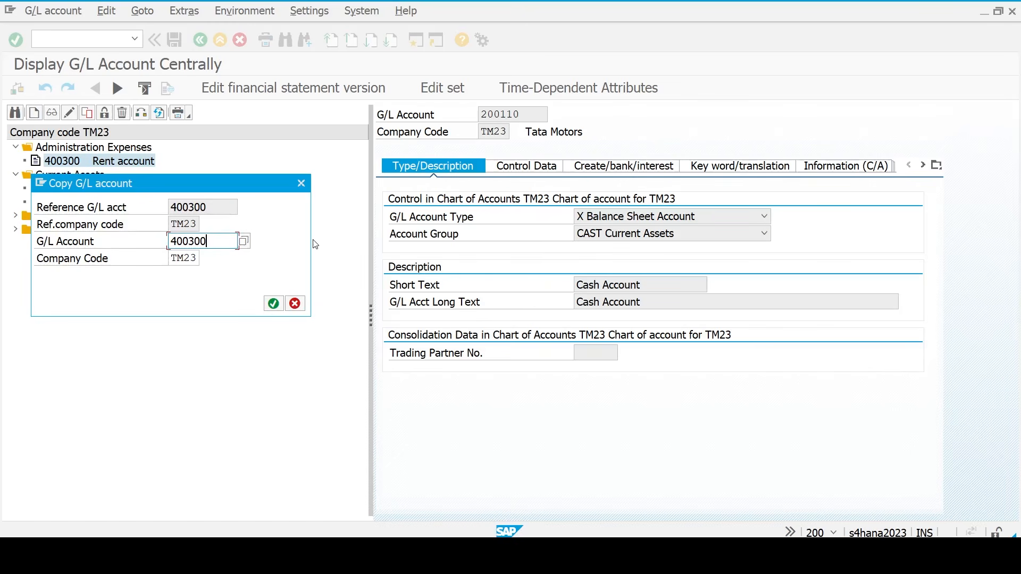
key(BackSpace)
text(1)
key(Return)
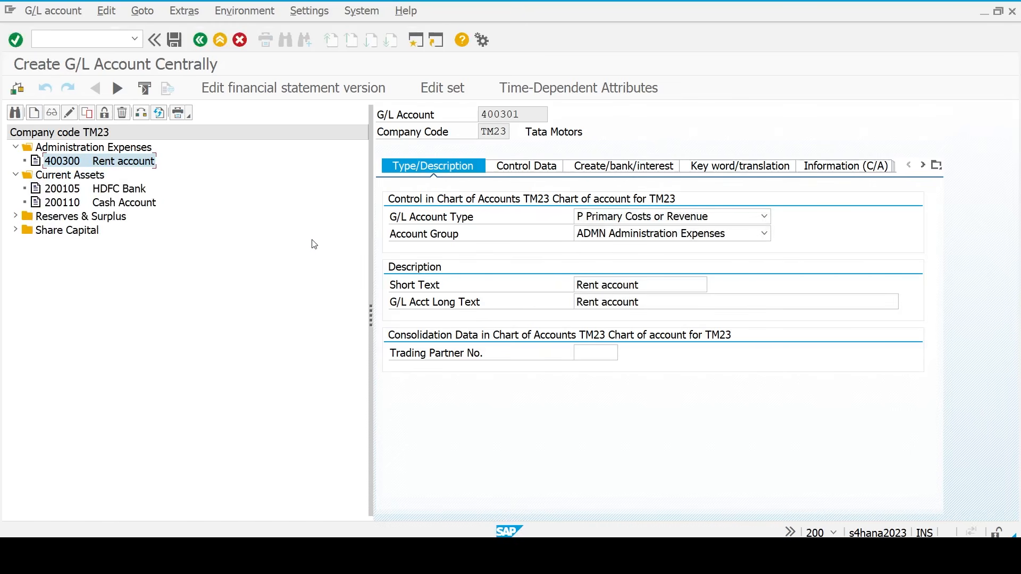
- Replace the short and long texts with 'Office Expenses' and save account 400301
click(664, 287)
key(ctrl+a)
key(BackSpace)
text(Office )
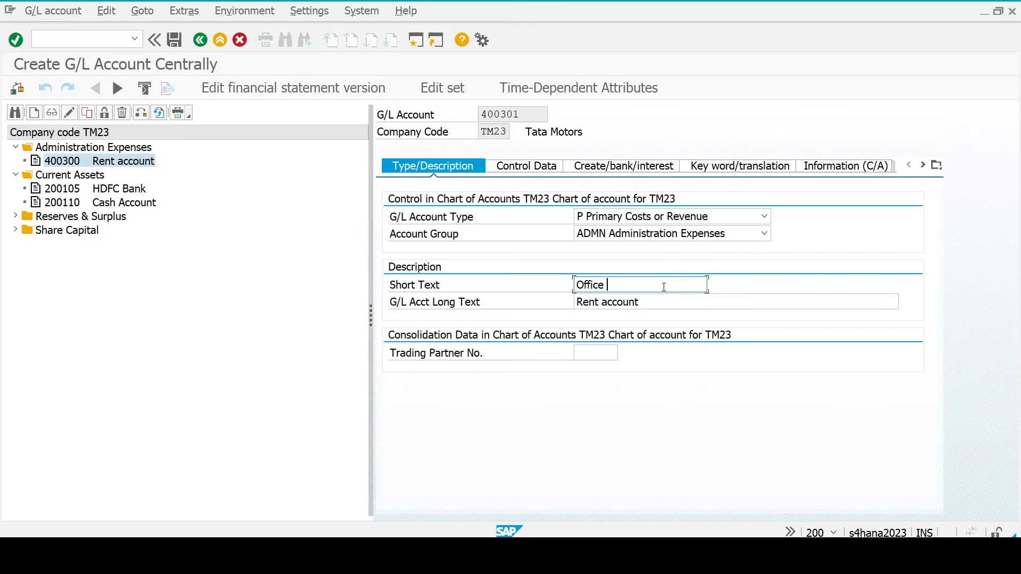
text(Expenses)
key(ctrl+a)
key(BackSpace)
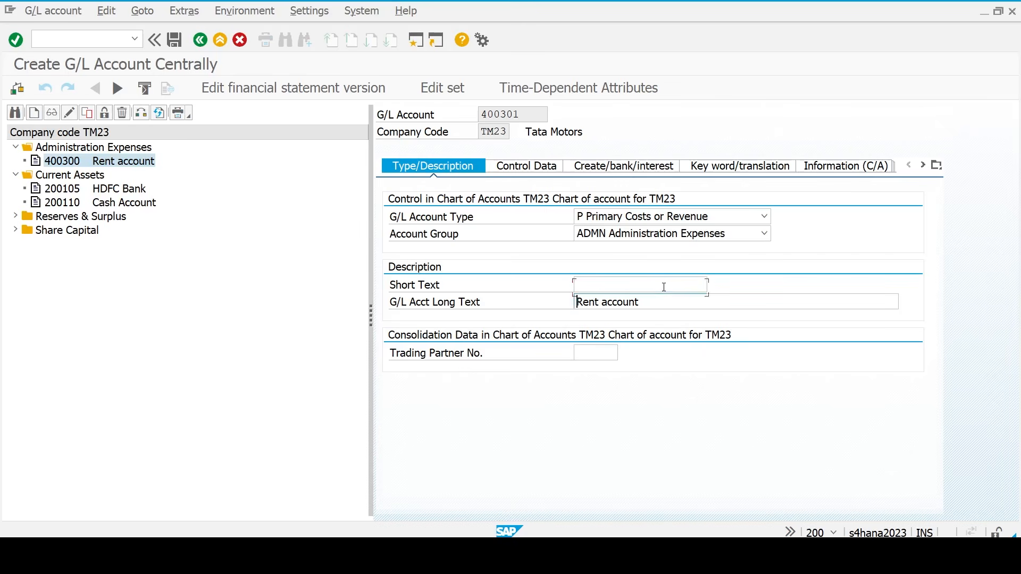
key(ctrl+v)
key(Down)
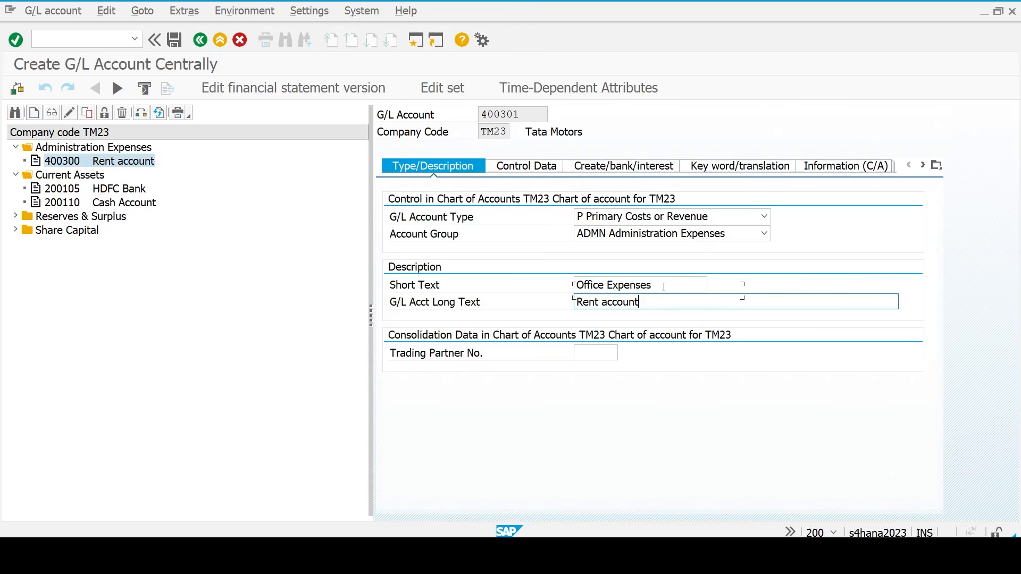
key(ctrl+a)
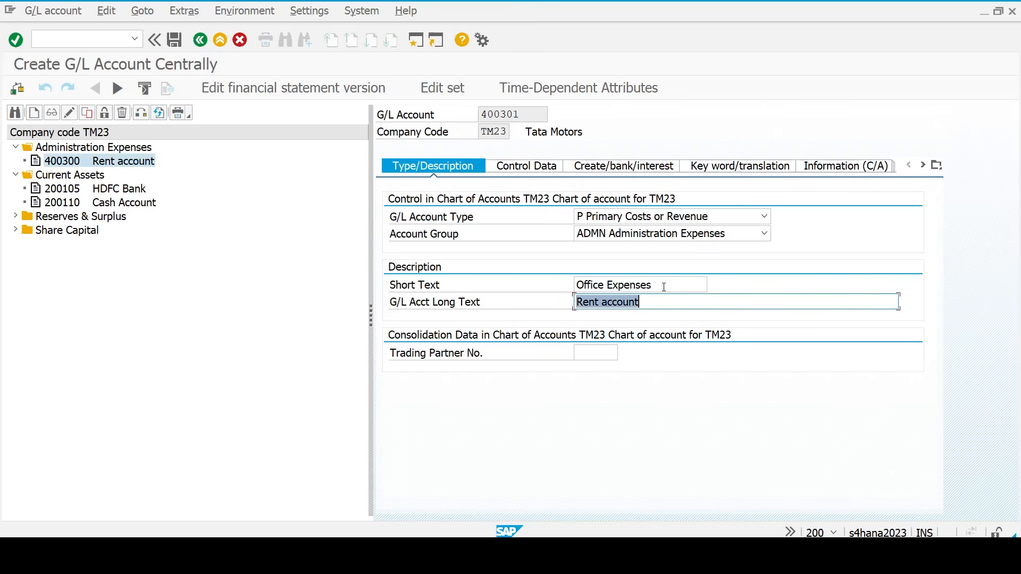
key(ctrl+v)
key(ctrl+s)
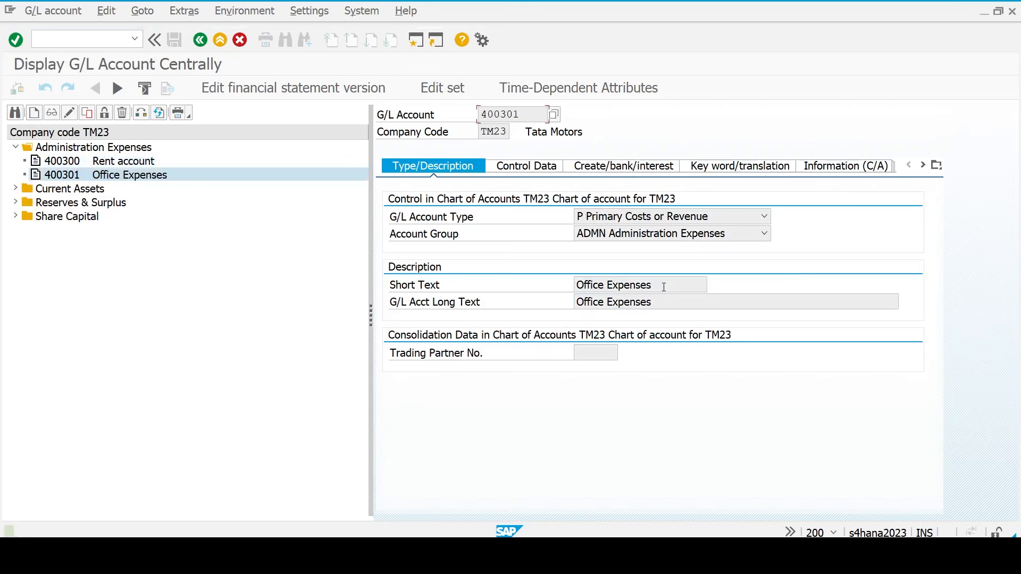
click(539, 171)
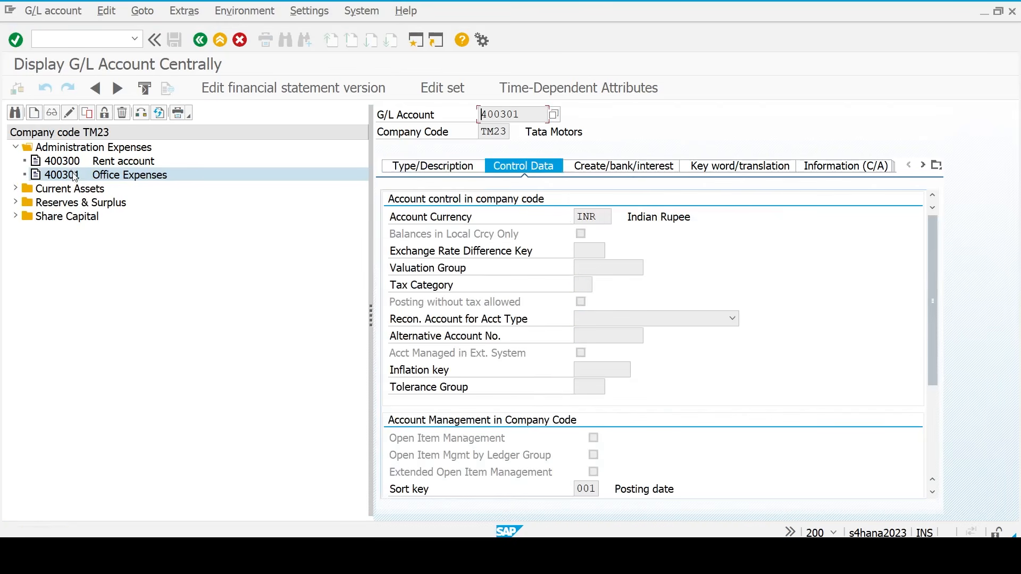
- Copy account 400301 as new G/L account 400302
click(87, 113)
key(End)
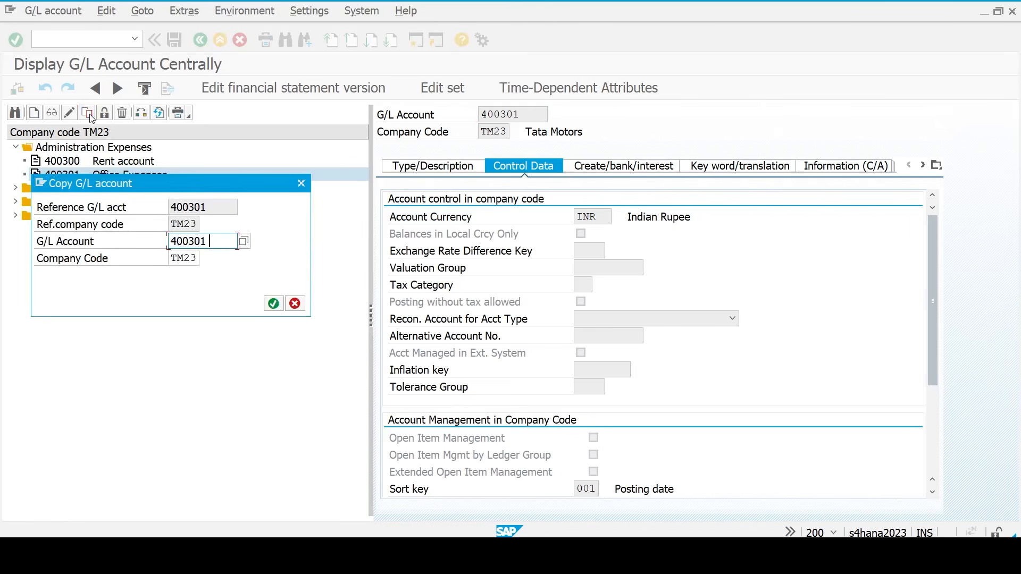
key(BackSpace)
text(2)
key(Return)
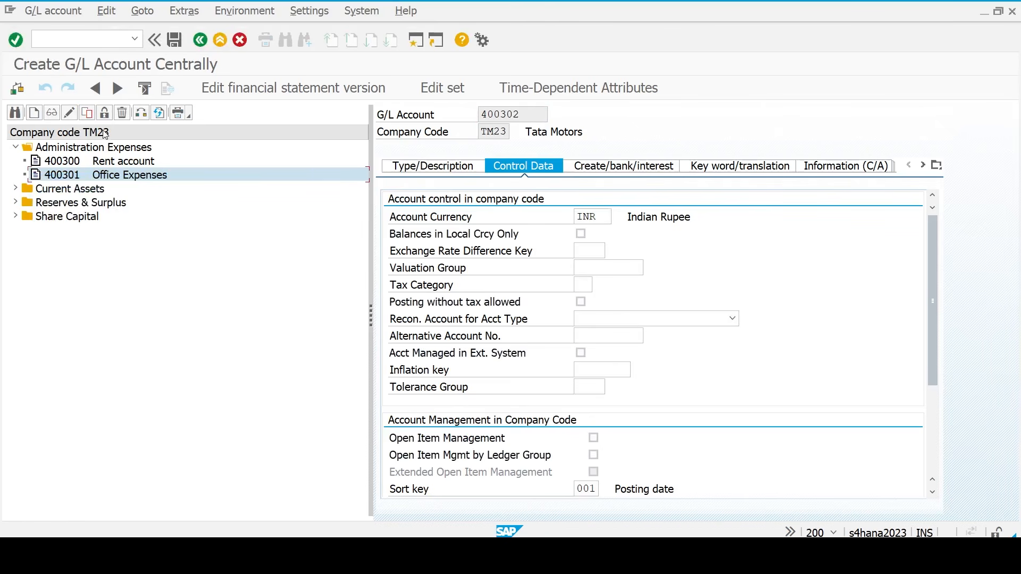
- Set the short and long texts to 'Telephone exp' and save account 400302
click(436, 169)
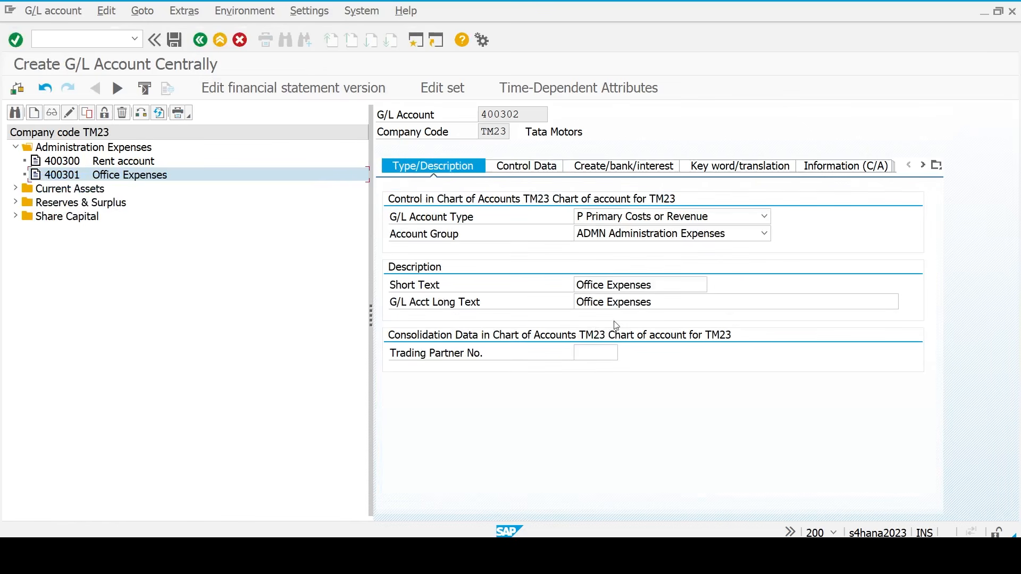
click(660, 288)
key(ctrl+a)
key(BackSpace)
text(T)
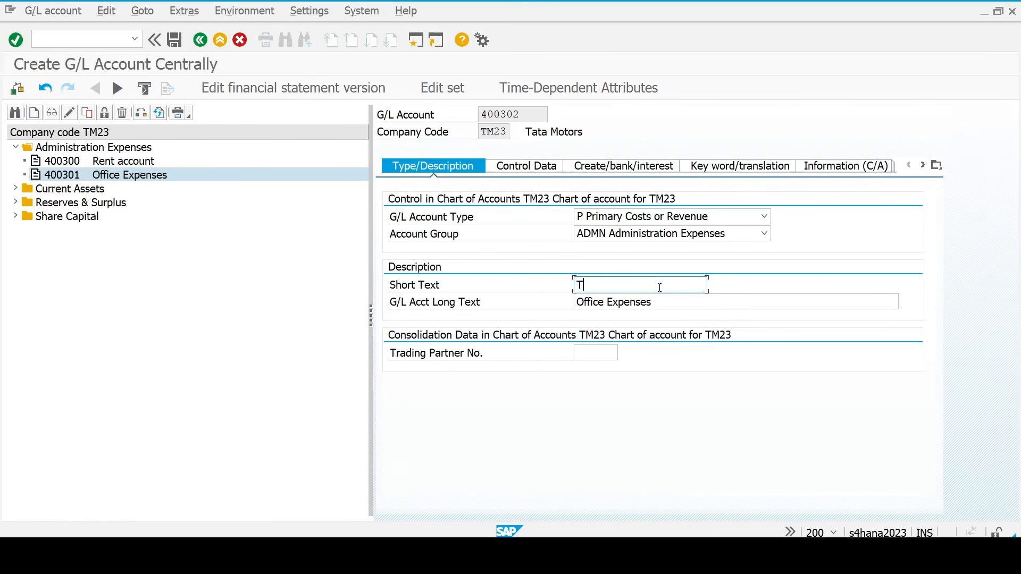
text(elephone EXP)
key(BackSpace)
key(BackSpace)
key(BackSpace)
text(exp)
key(ctrl+a)
key(ctrl+c)
key(Tab)
key(ctrl+a)
key(ctrl+v)
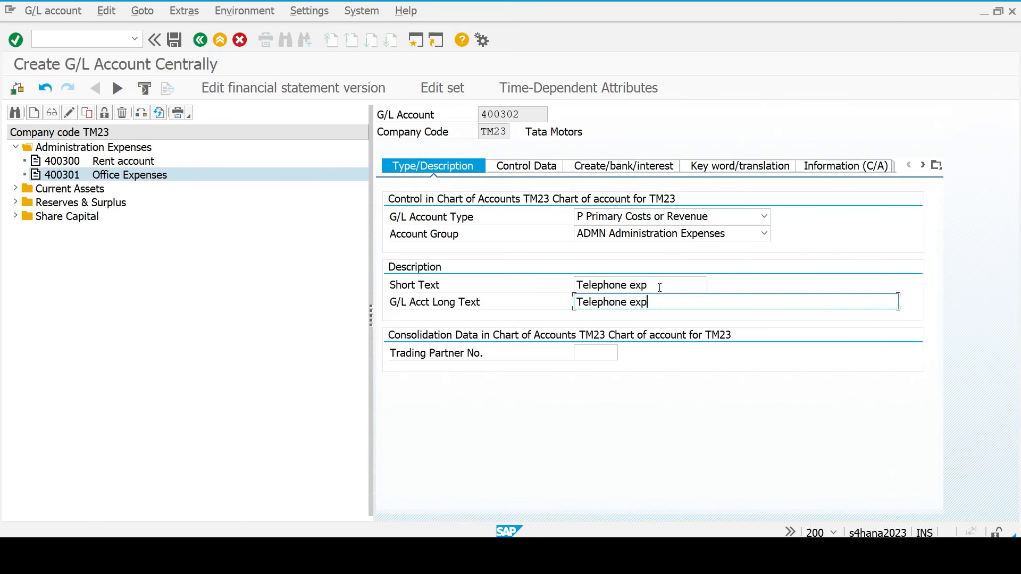
key(ctrl+s)
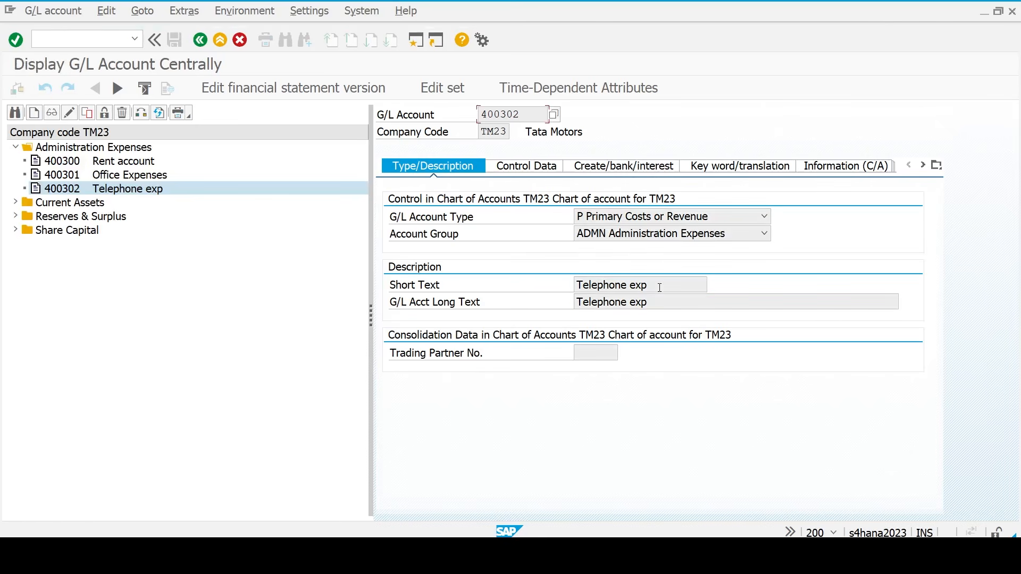
- Copy account 400302 as new account 400200 in account group MFRG Manufacturing Expenses
click(87, 114)
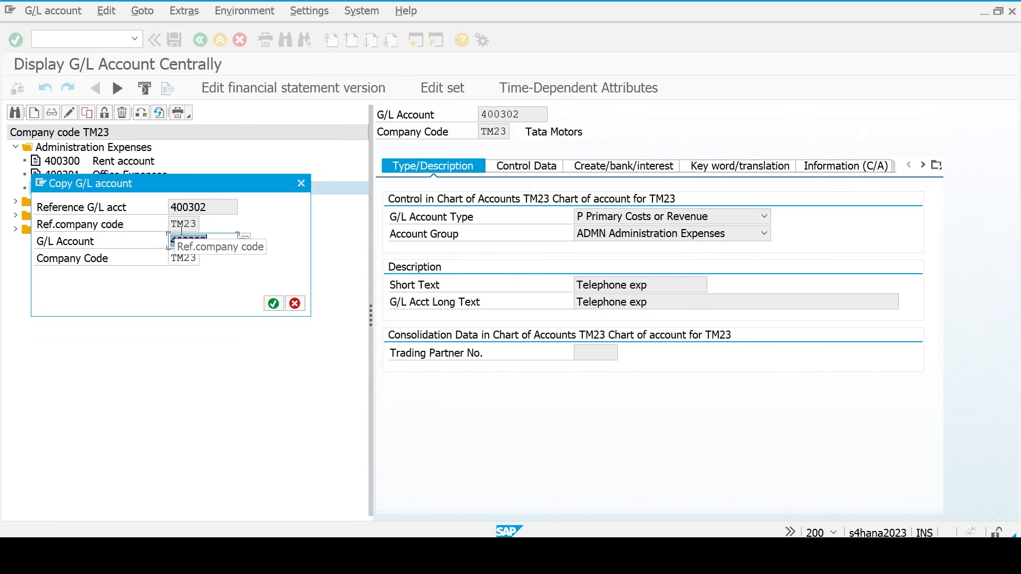
text(400200)
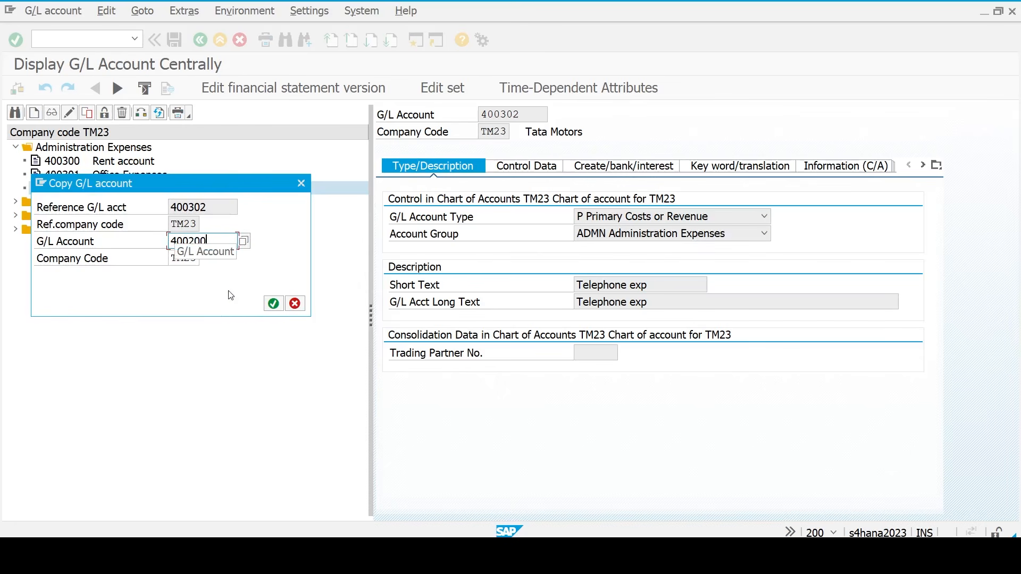
click(273, 305)
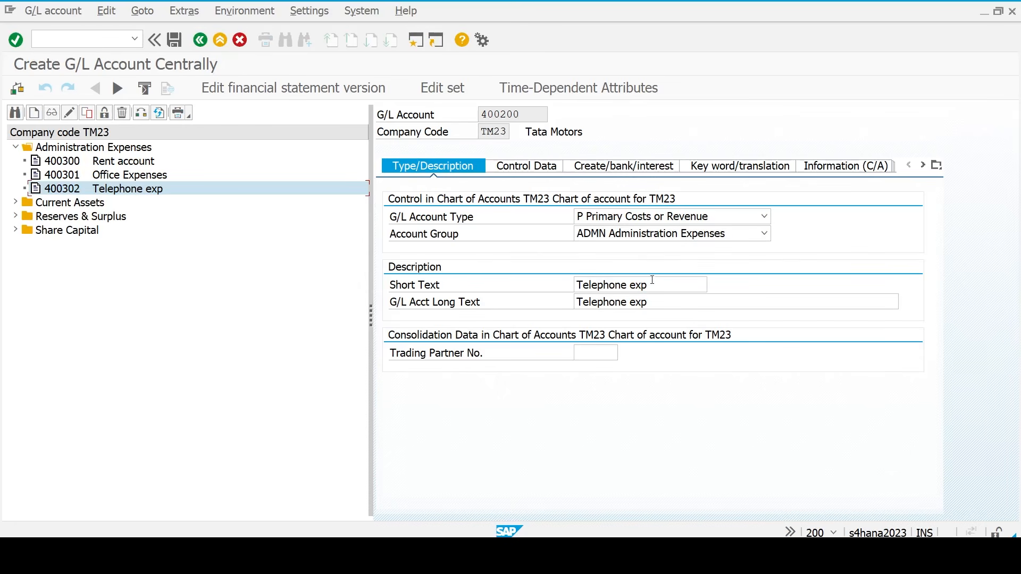
click(640, 243)
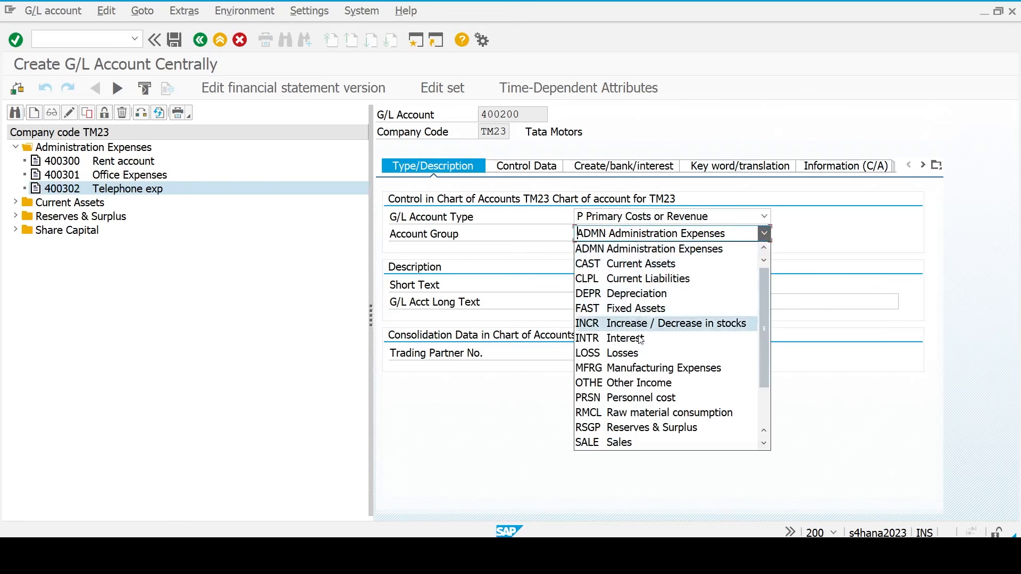
click(640, 366)
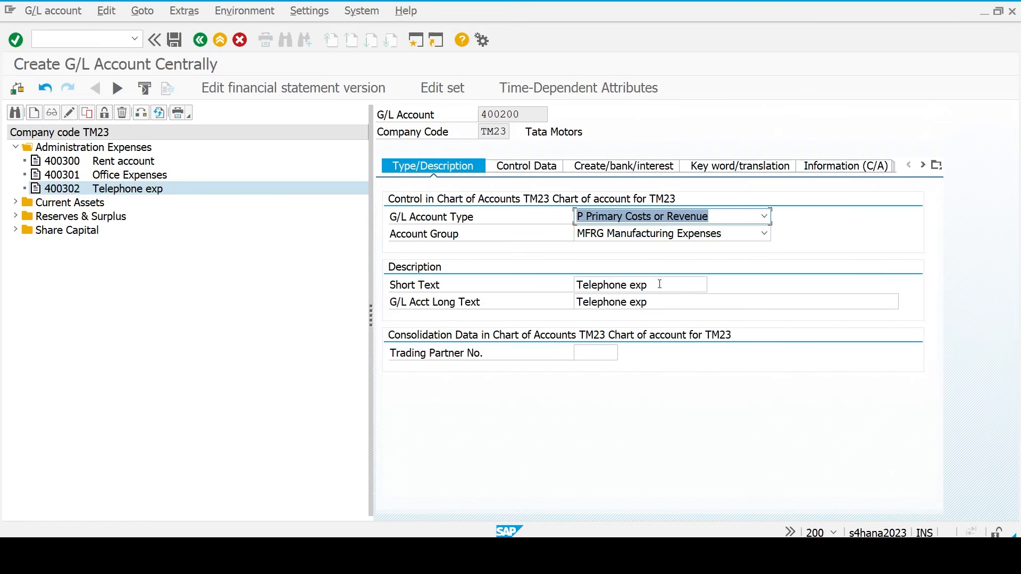
- Set the short and long texts to 'Machine Maintenance' and save account 400200
click(660, 288)
key(ctrl+a)
key(BackSpace)
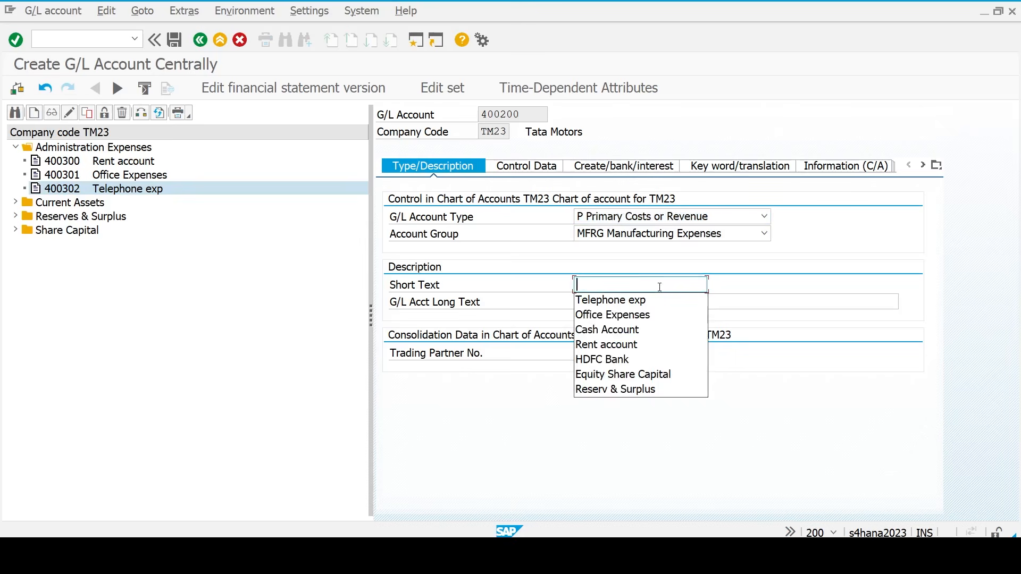
text(Machine )
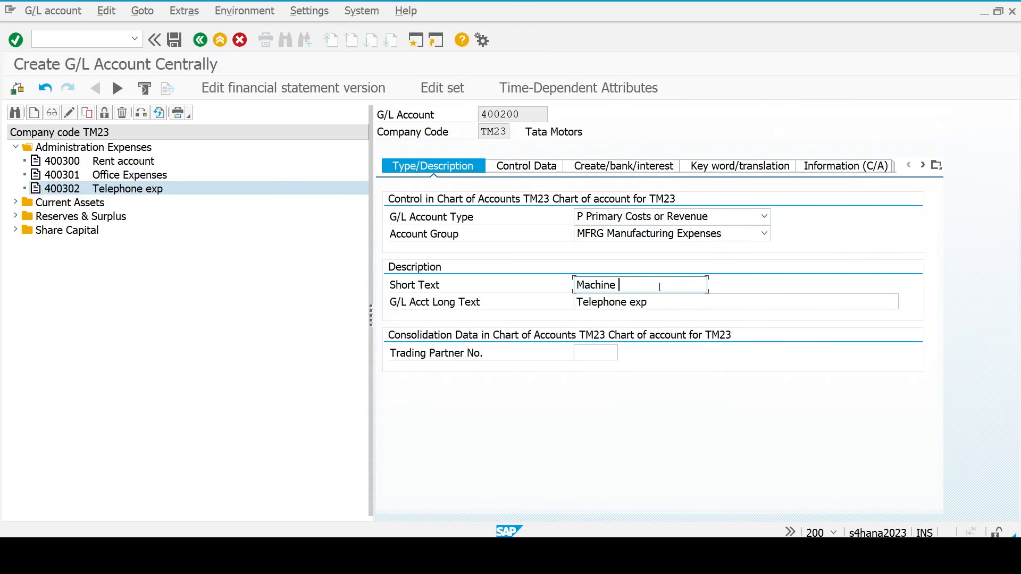
text(Maintenance)
click(671, 303)
key(ctrl+a)
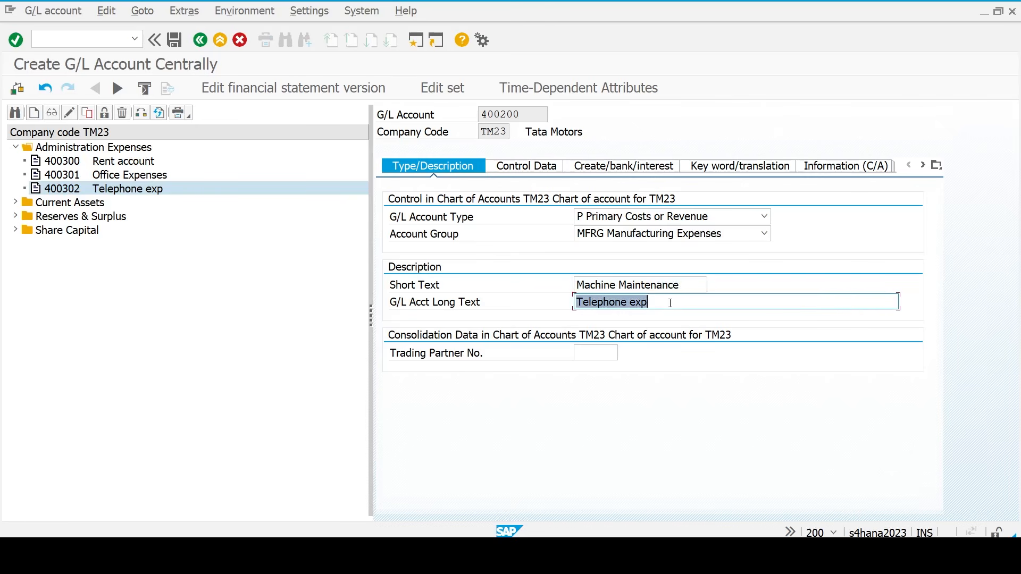
key(ctrl+v)
key(ctrl+s)
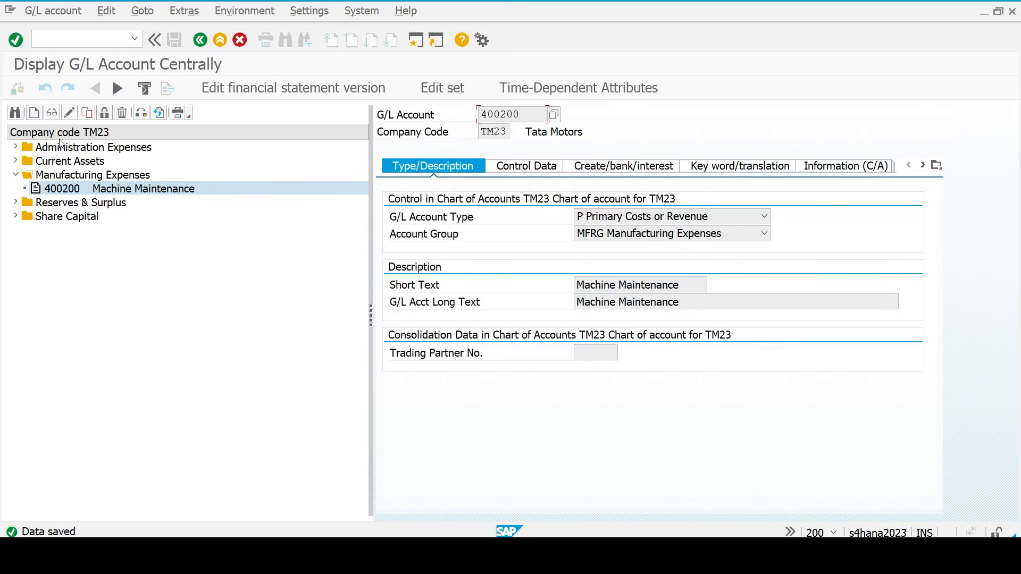
- Collapse the Manufacturing Expenses folder, start a new G/L account, and bring up the FICO Excel workbook
click(80, 190)
key(Left)
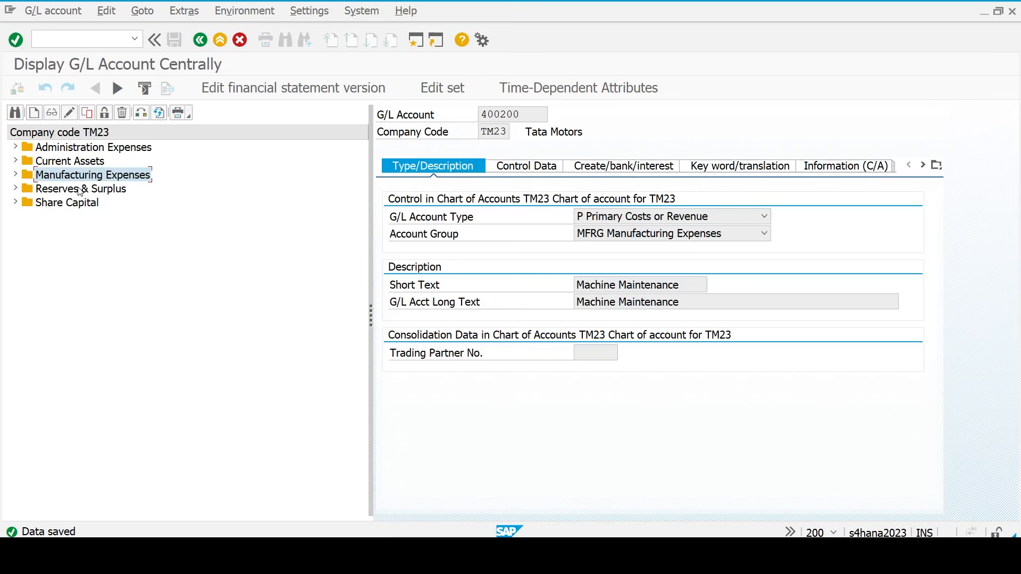
click(34, 113)
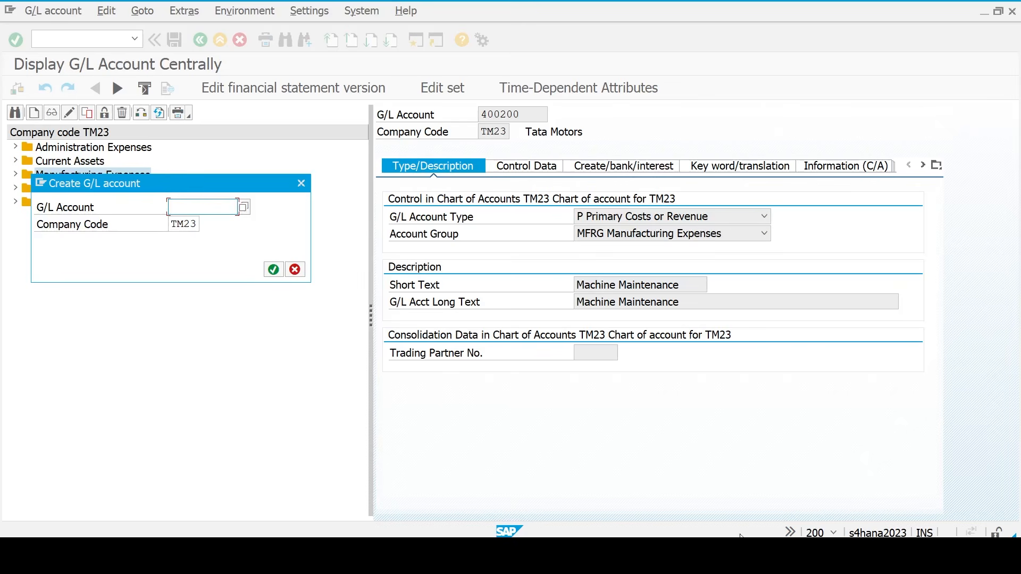
mouse_move(736, 565)
click(735, 518)
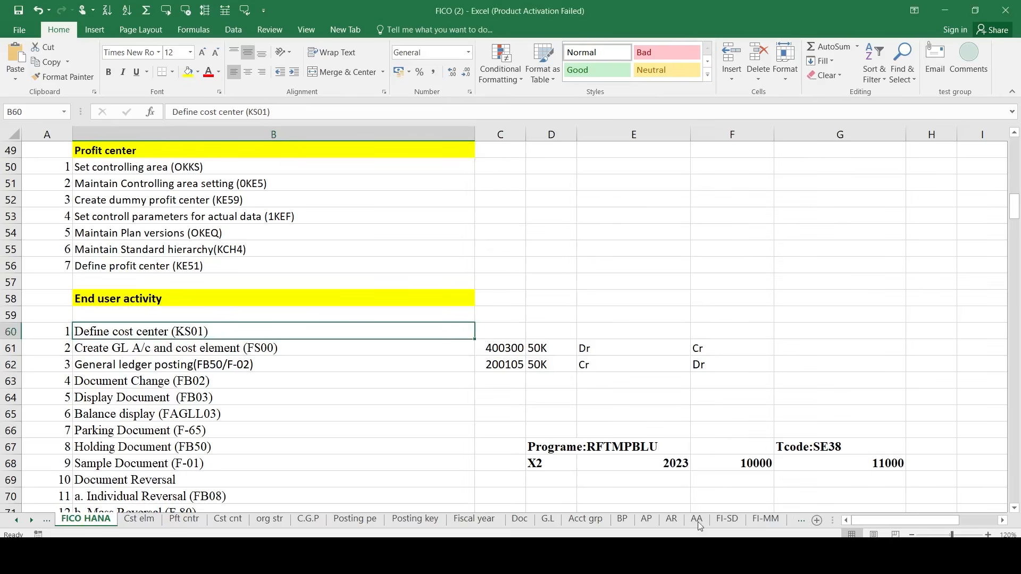
- Copy the Current Liabilities starting number 100500 from the Acct grp sheet and return to SAP
click(585, 519)
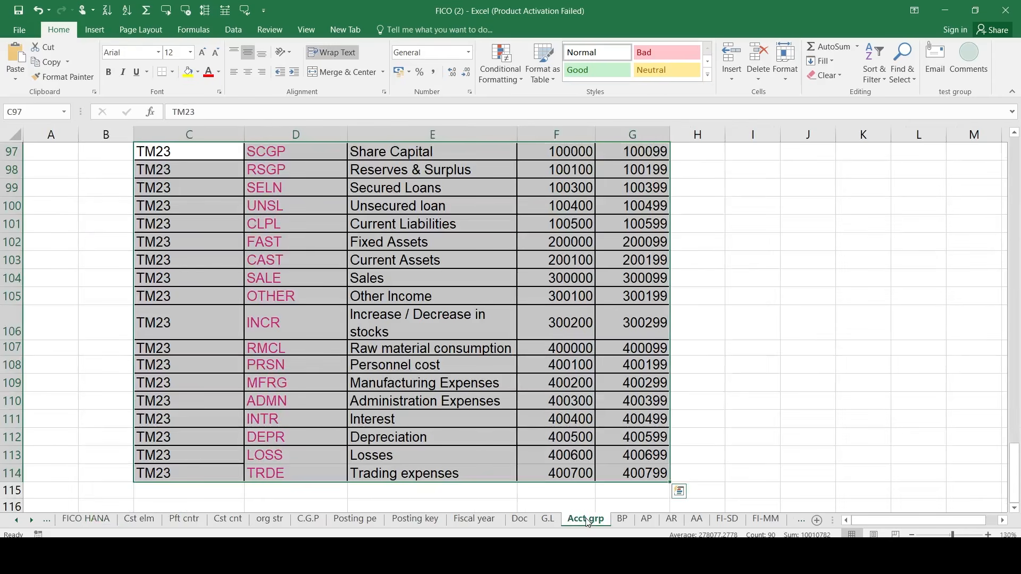
click(481, 247)
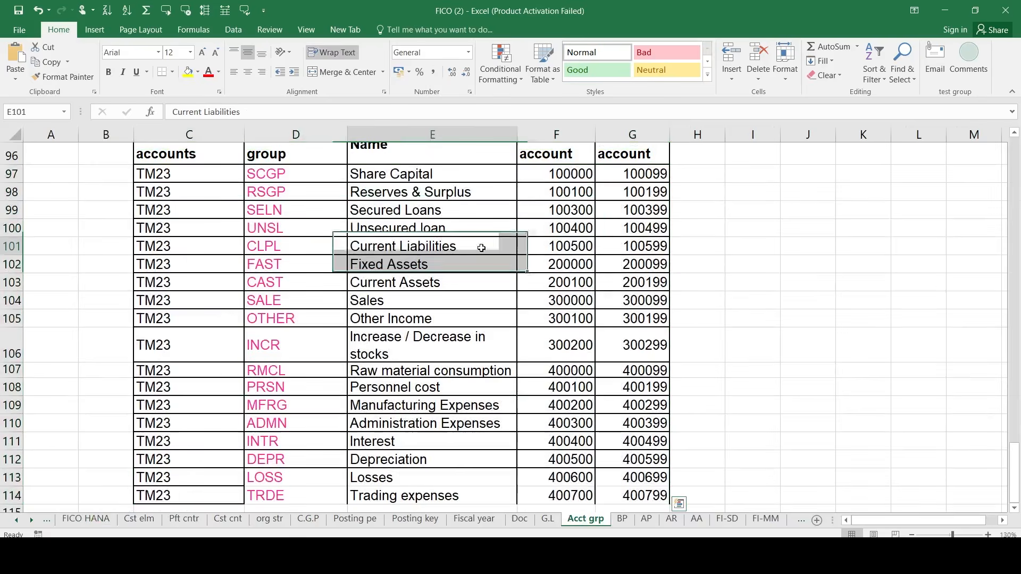
key(shift+Right)
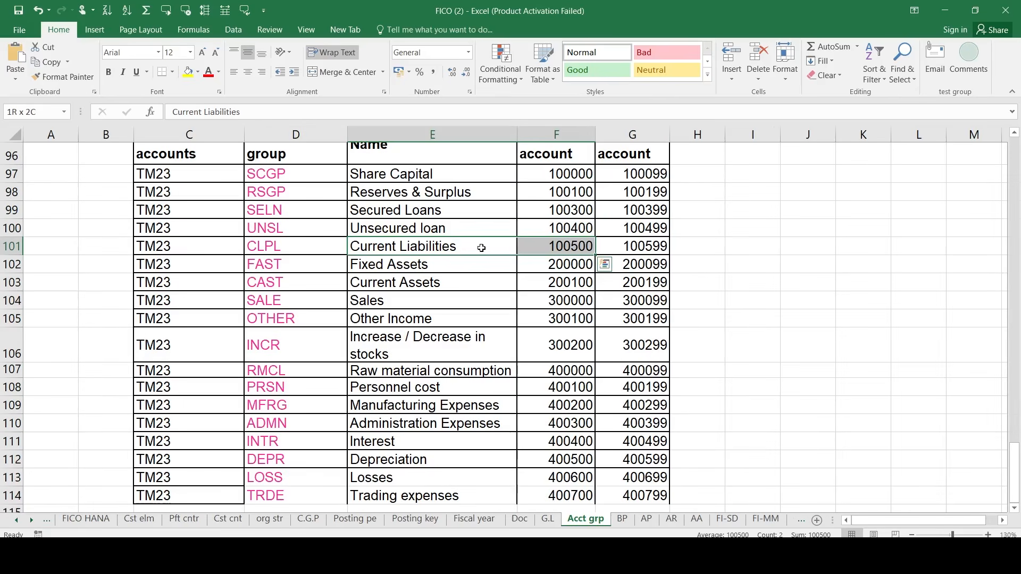
key(Right)
key(ctrl+c)
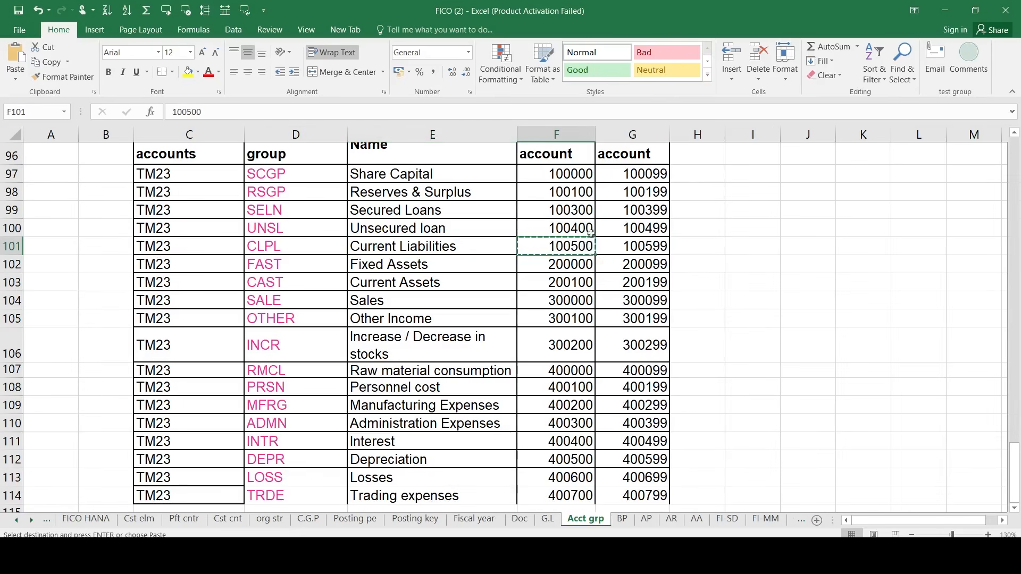
key(alt+Tab)
click(594, 254)
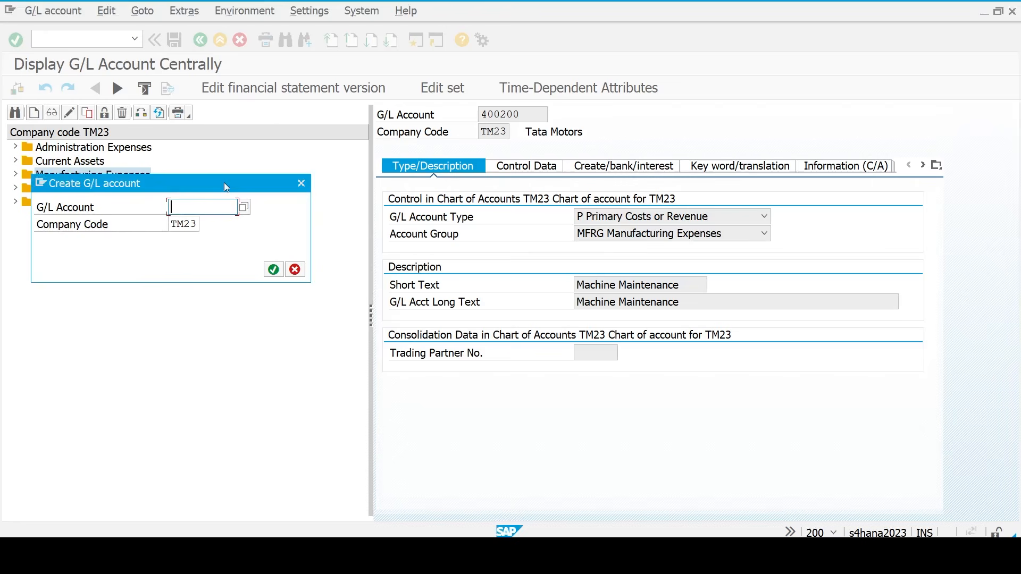
- Create account 100500 as a balance sheet account in group CLPL Current Liabilities
key(ctrl+v)
click(273, 269)
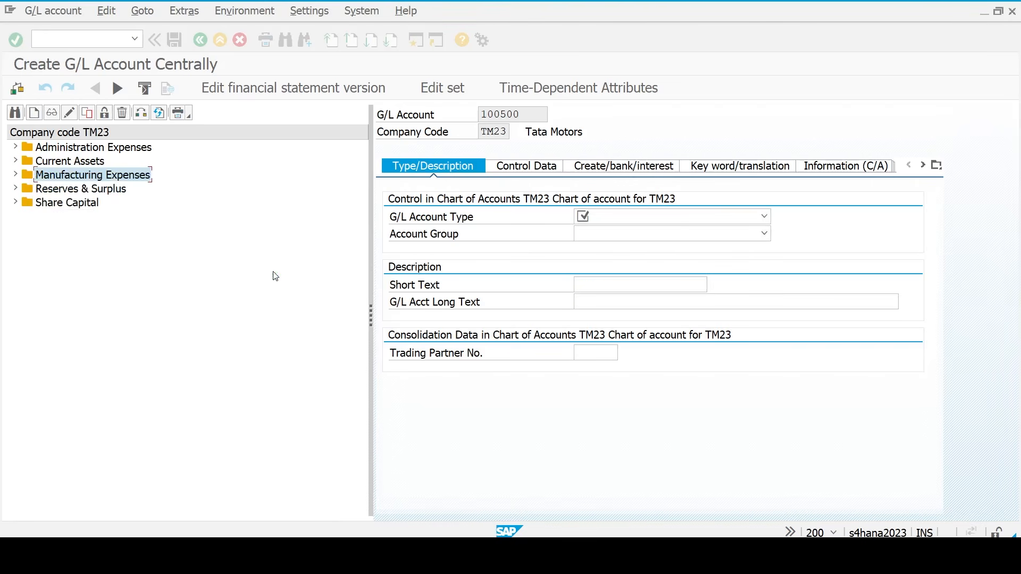
click(603, 219)
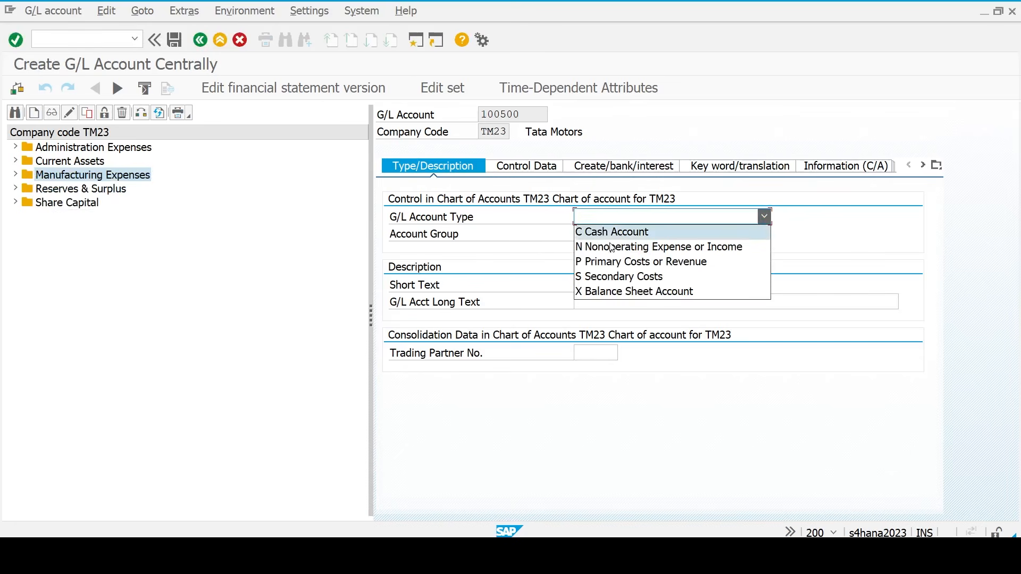
click(614, 290)
click(591, 234)
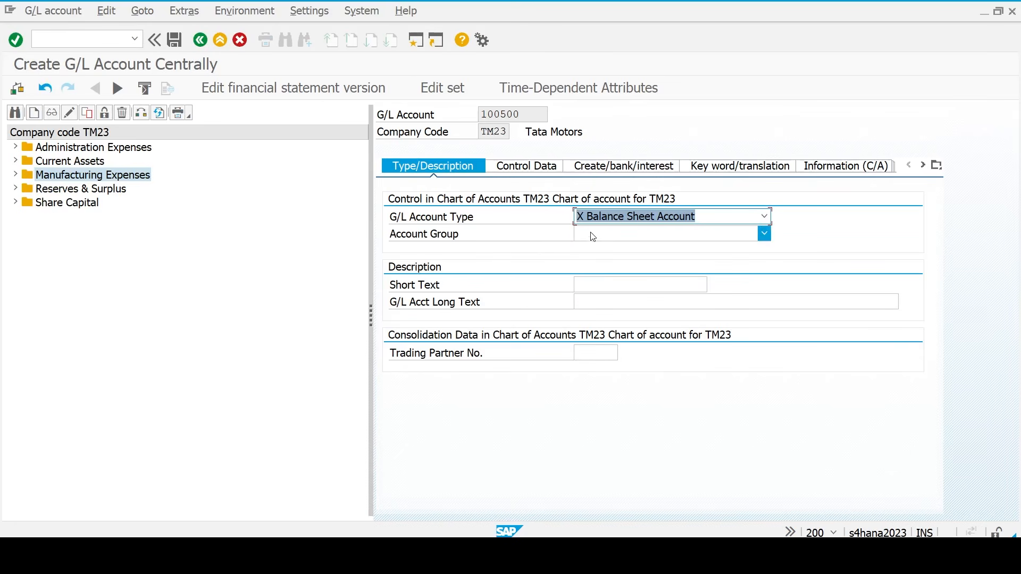
click(611, 281)
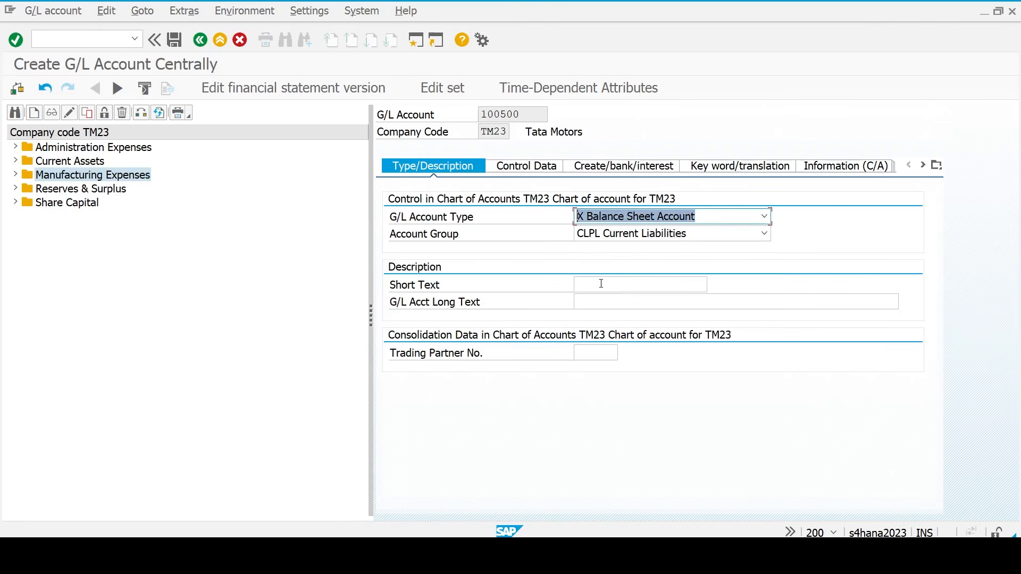
- Enter 'Sundry Creditors' as both the short and long text
click(598, 284)
text(Sun)
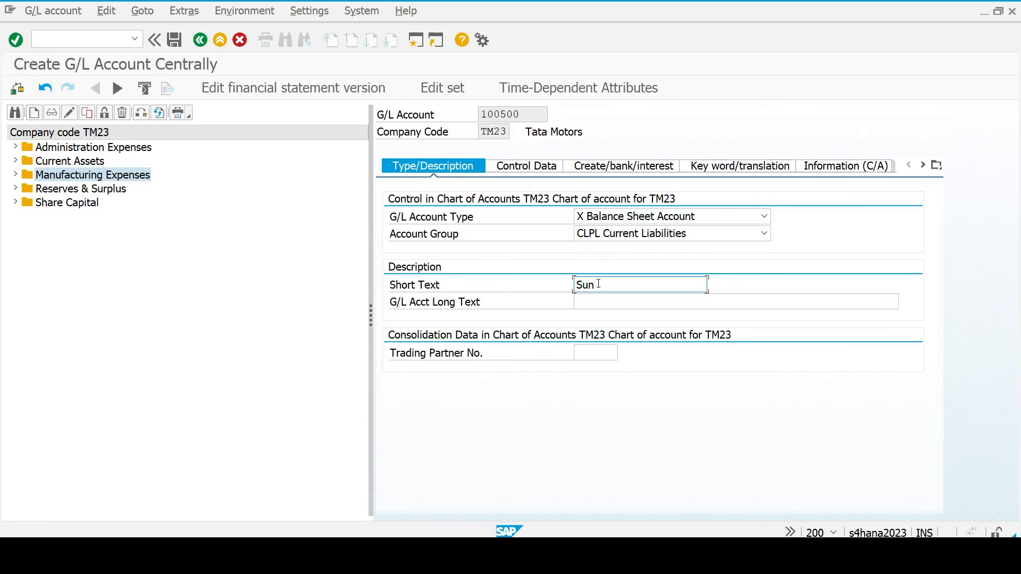
text(dry Creditors)
key(ctrl+a)
key(ctrl+c)
key(Tab)
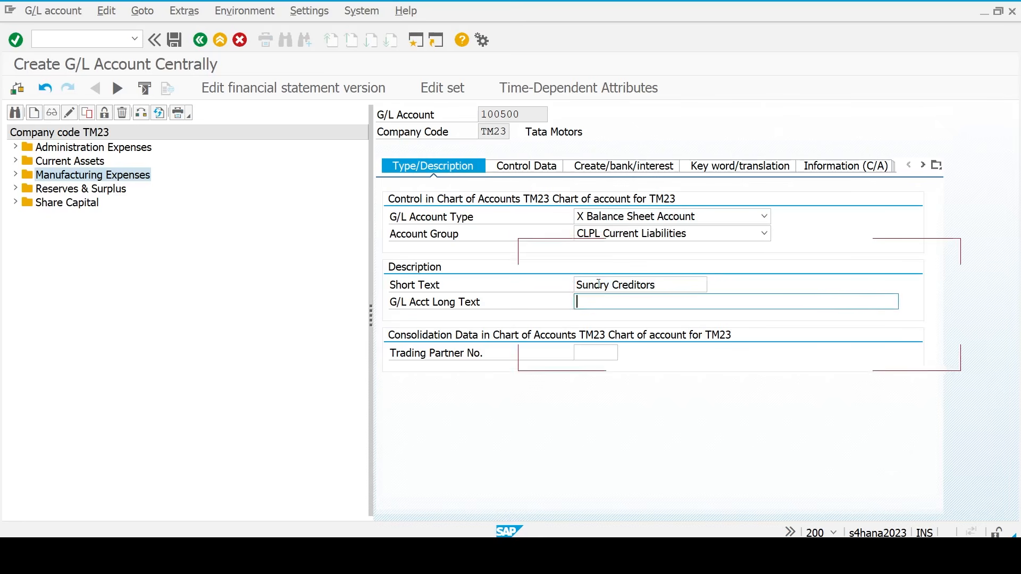
key(ctrl+v)
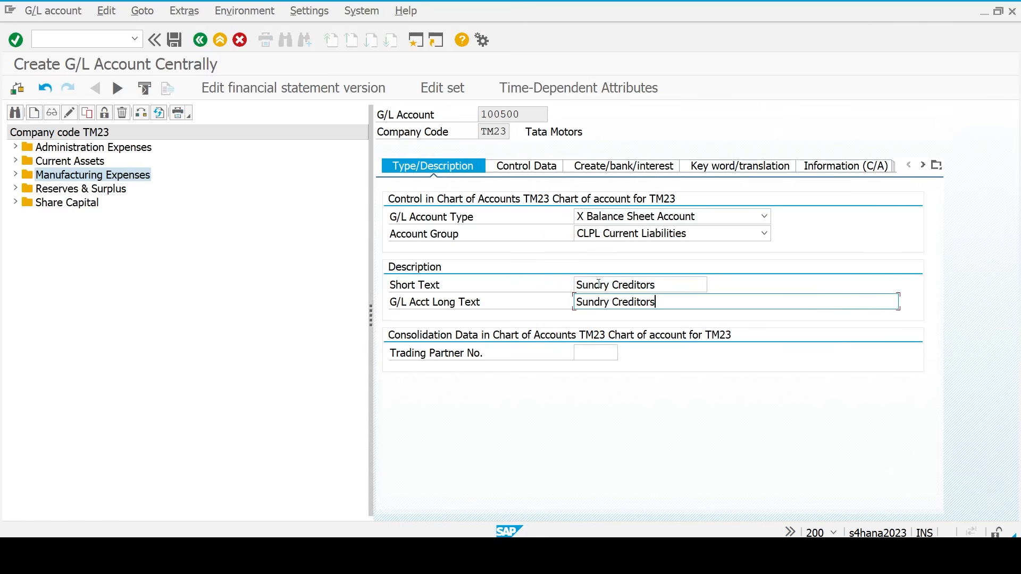
- Make 100500 a vendor reconciliation account with sort key 012 Vendor number
click(528, 167)
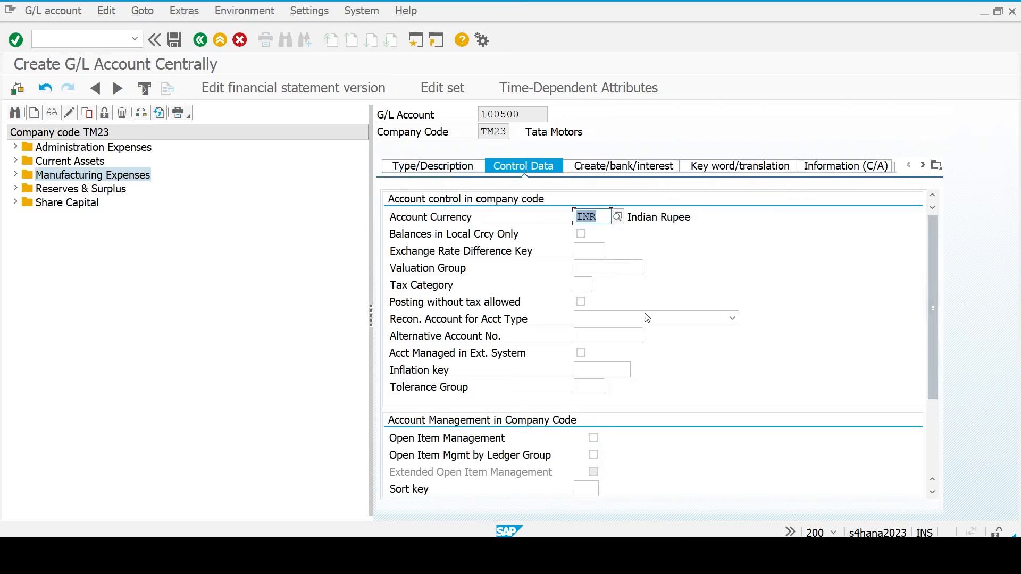
scroll(631, 387, down, 5)
scroll(710, 222, up, 1)
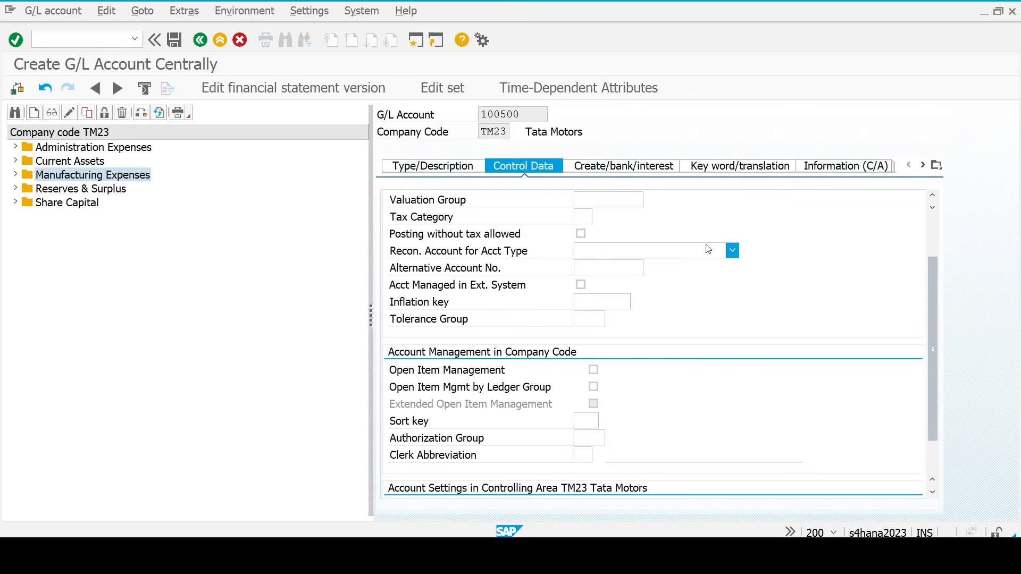
click(707, 251)
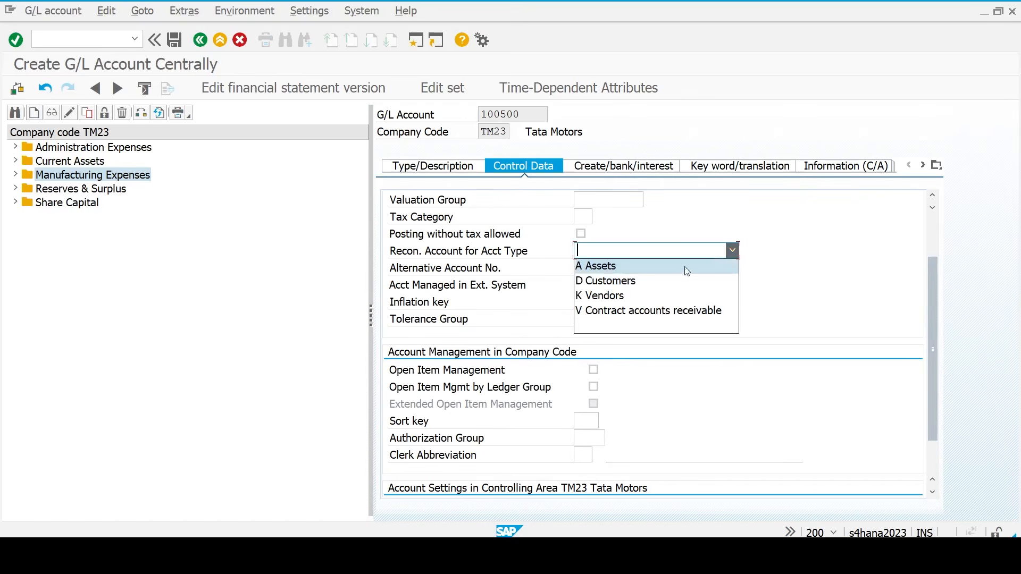
click(628, 296)
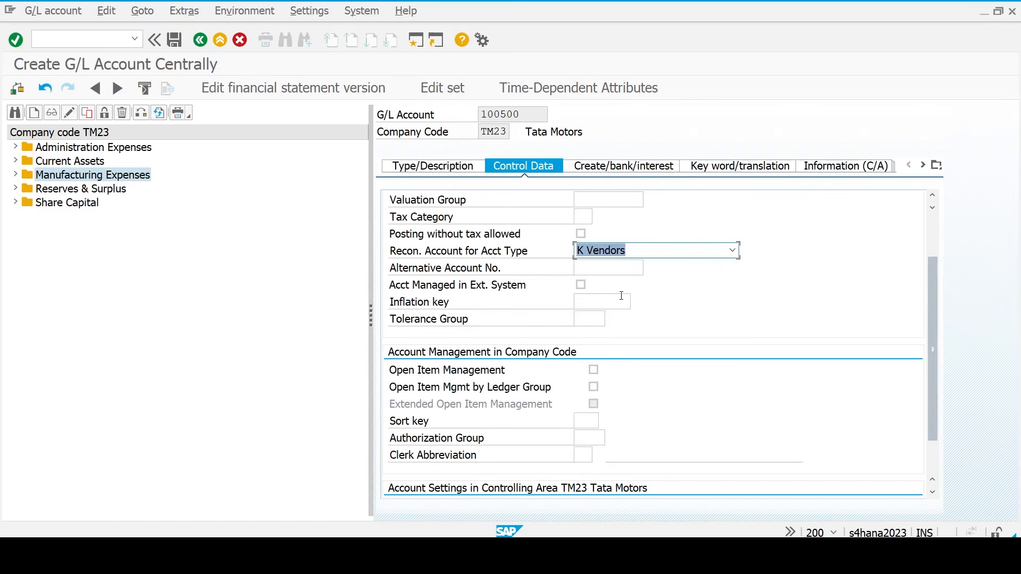
click(586, 419)
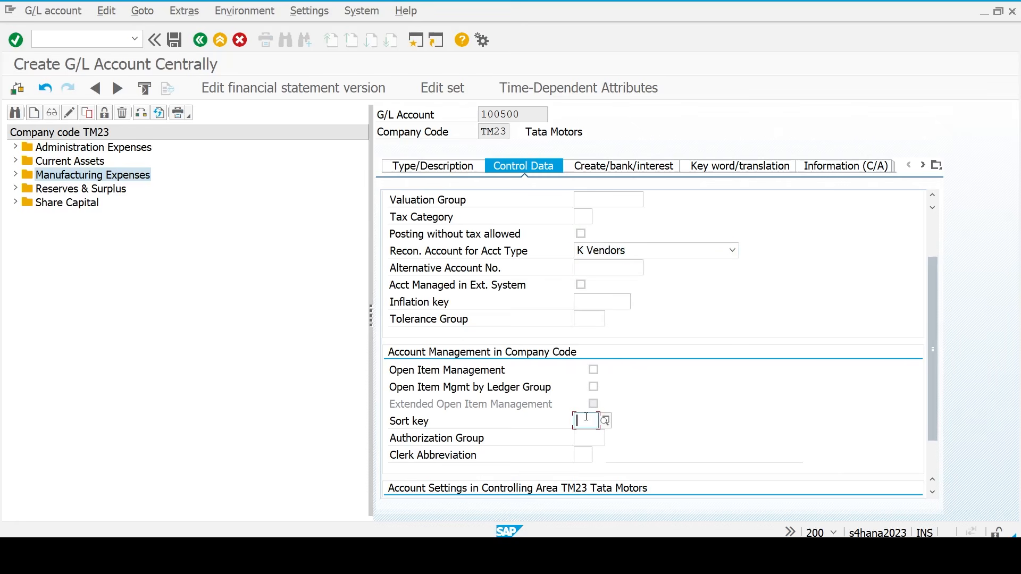
click(604, 421)
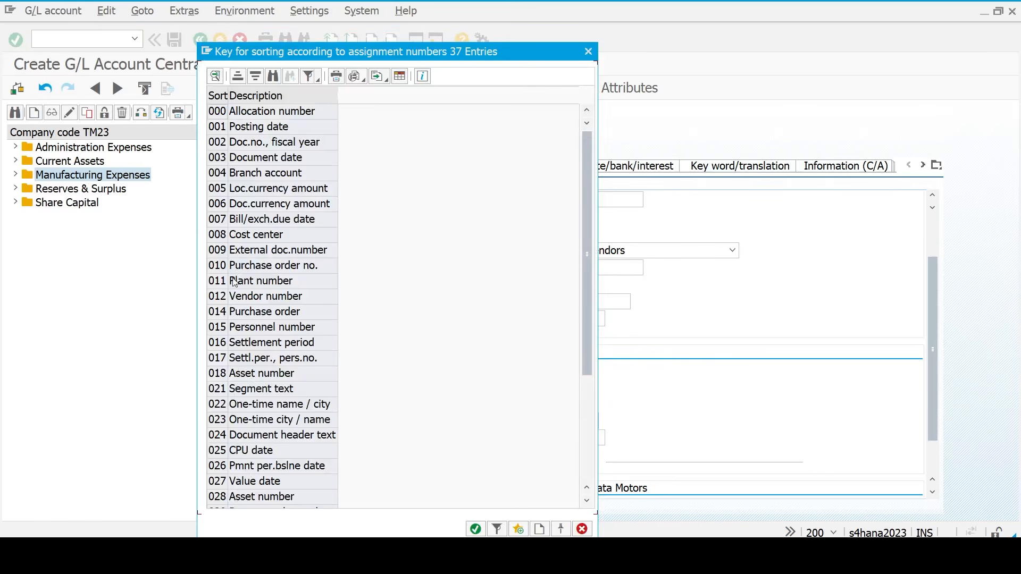
click(222, 296)
double_click(221, 297)
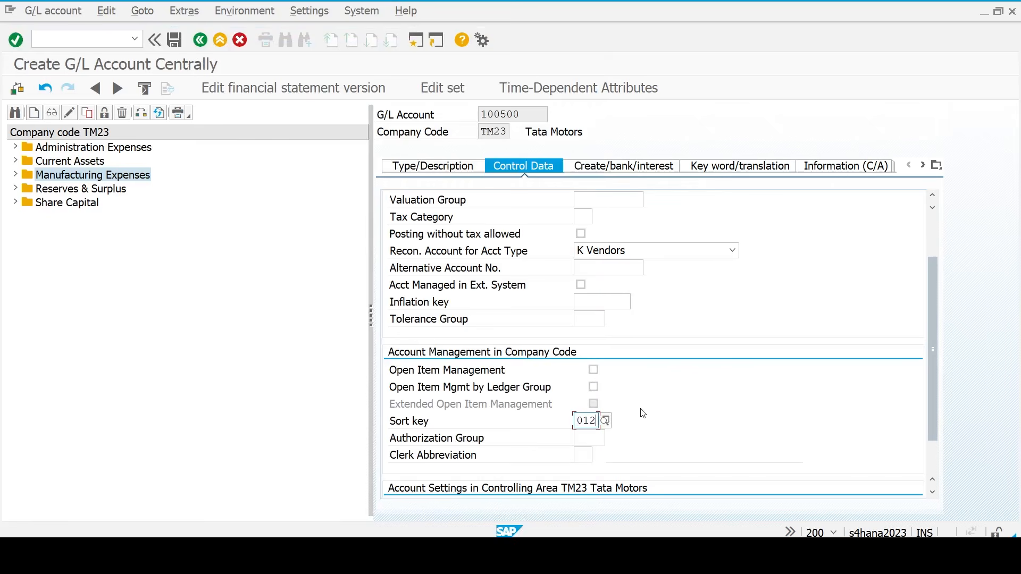
scroll(642, 413, up, 3)
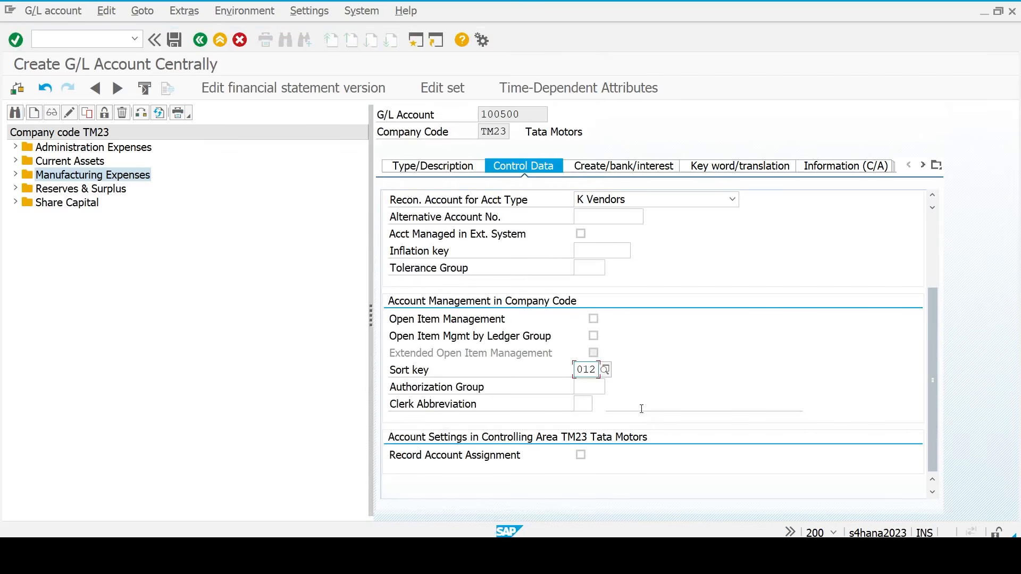
click(526, 116)
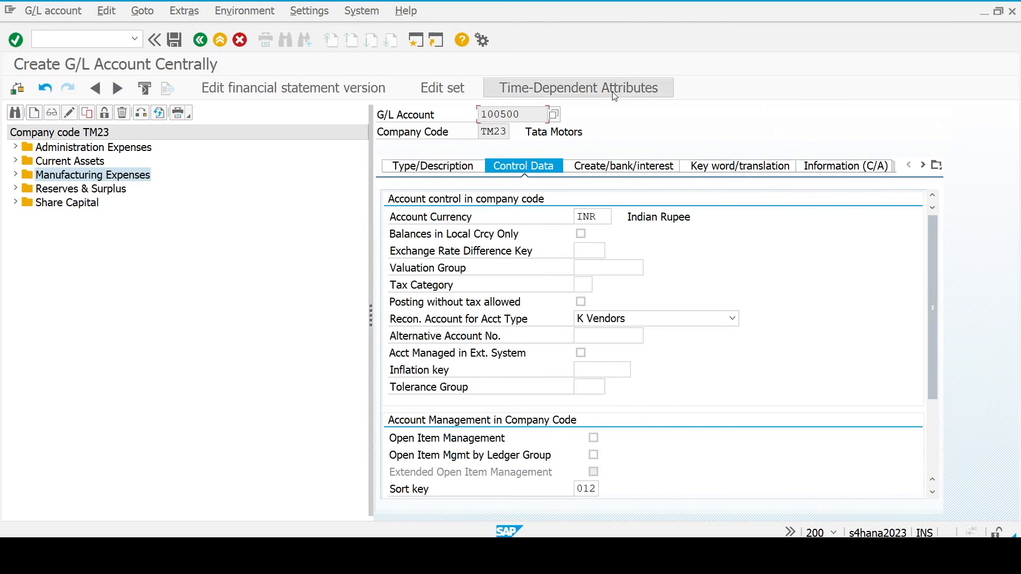
- Set field status group G067 and save account 100500
click(616, 165)
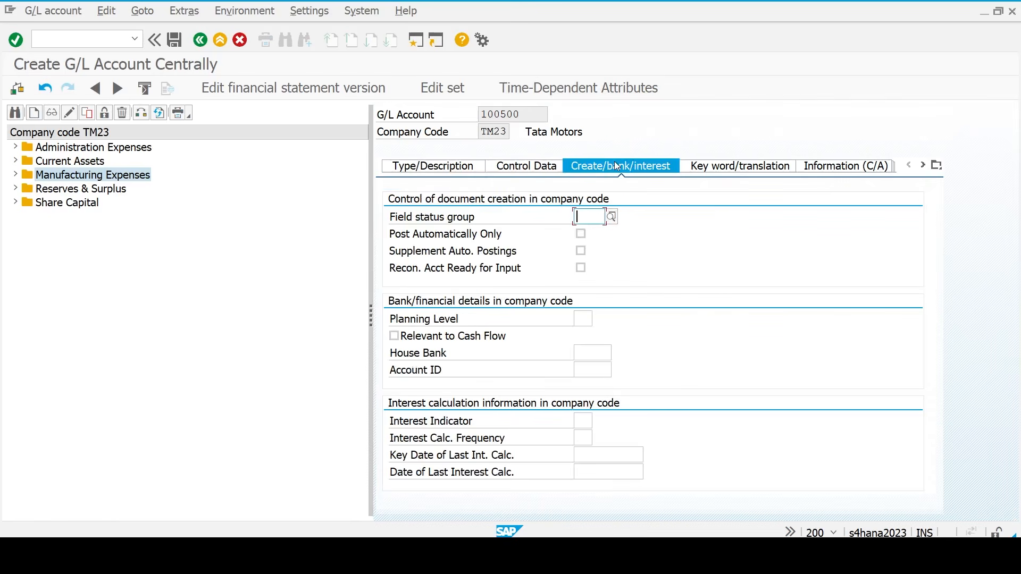
text(g)
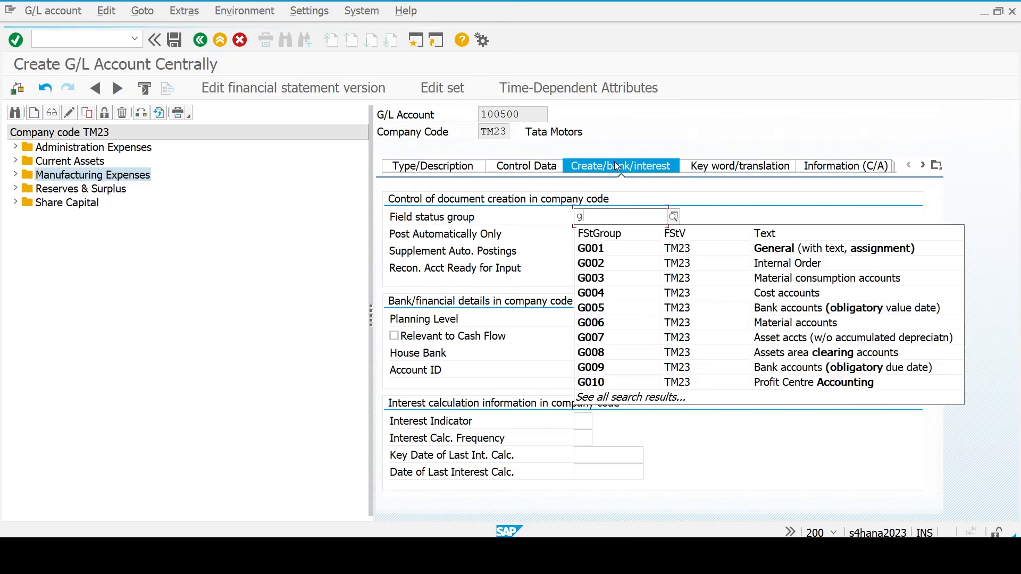
text(067)
key(Return)
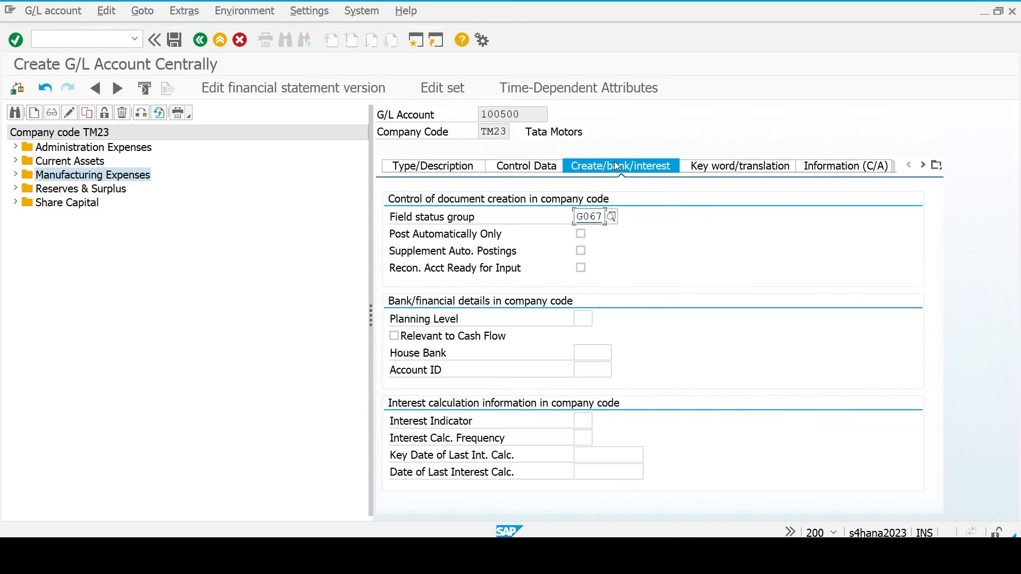
key(ctrl+s)
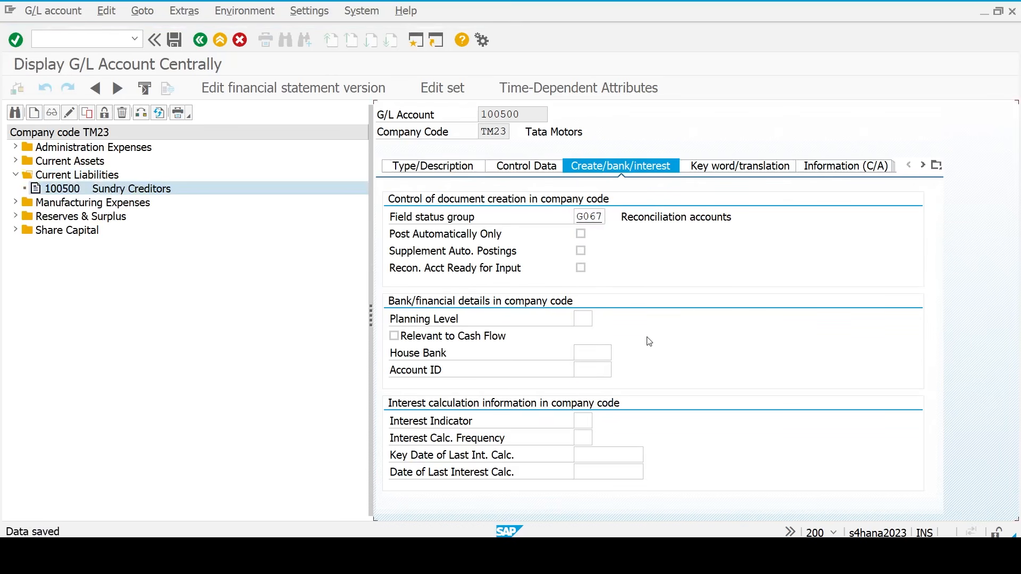
- Start another G/L account and copy Current Assets starting number 200100 from Excel
click(35, 113)
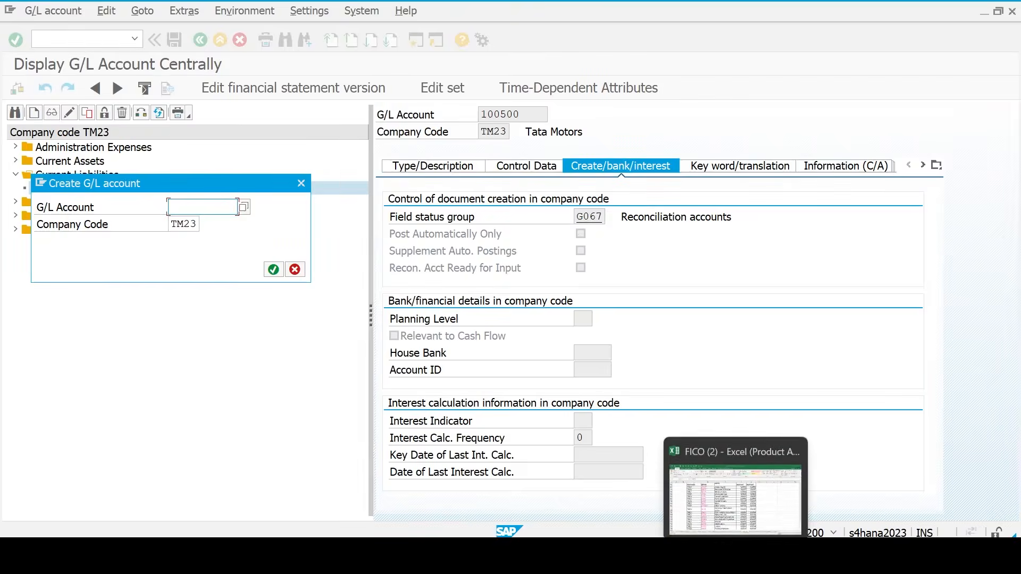
click(734, 468)
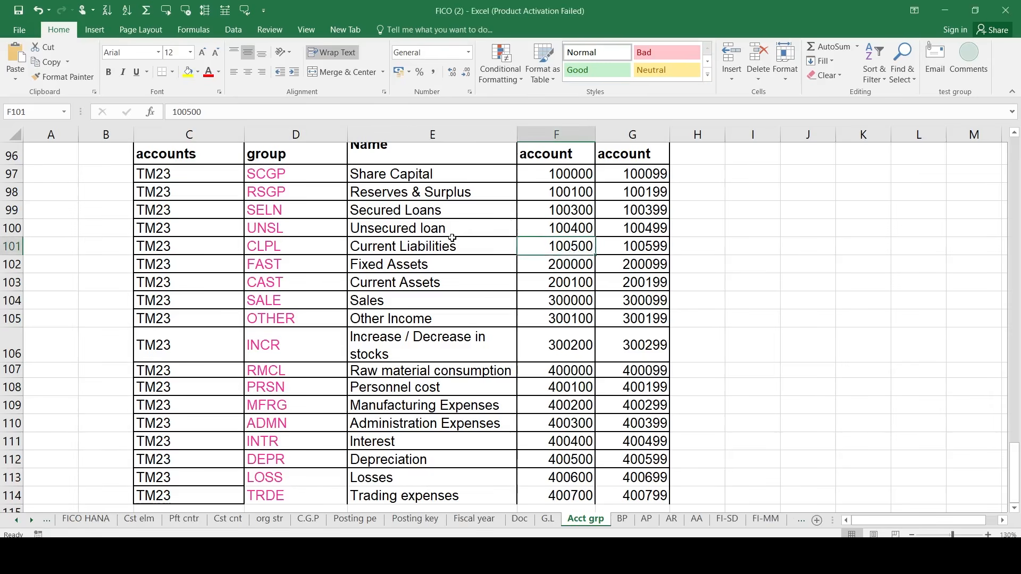
click(554, 287)
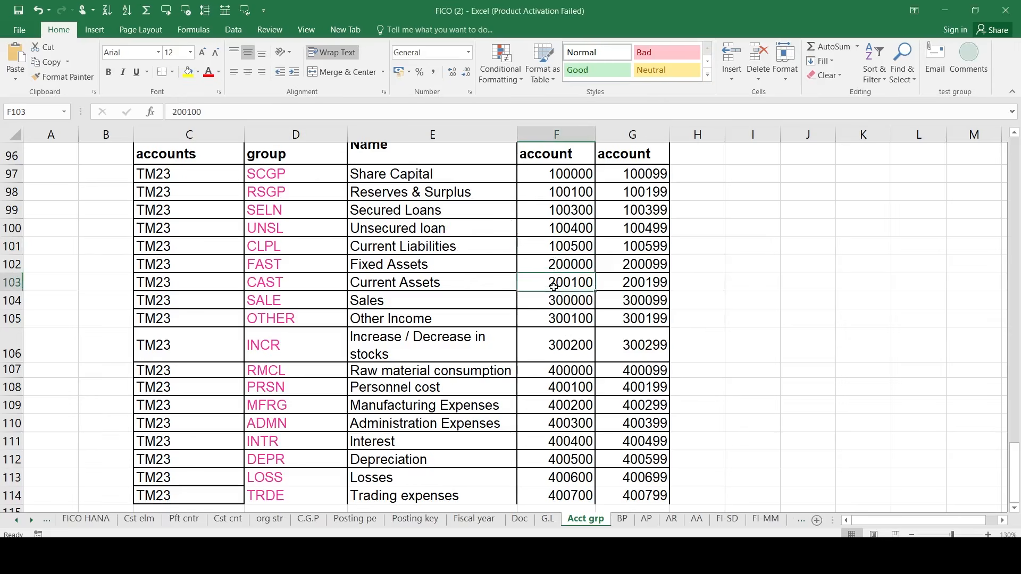
key(ctrl+c)
key(alt+Tab)
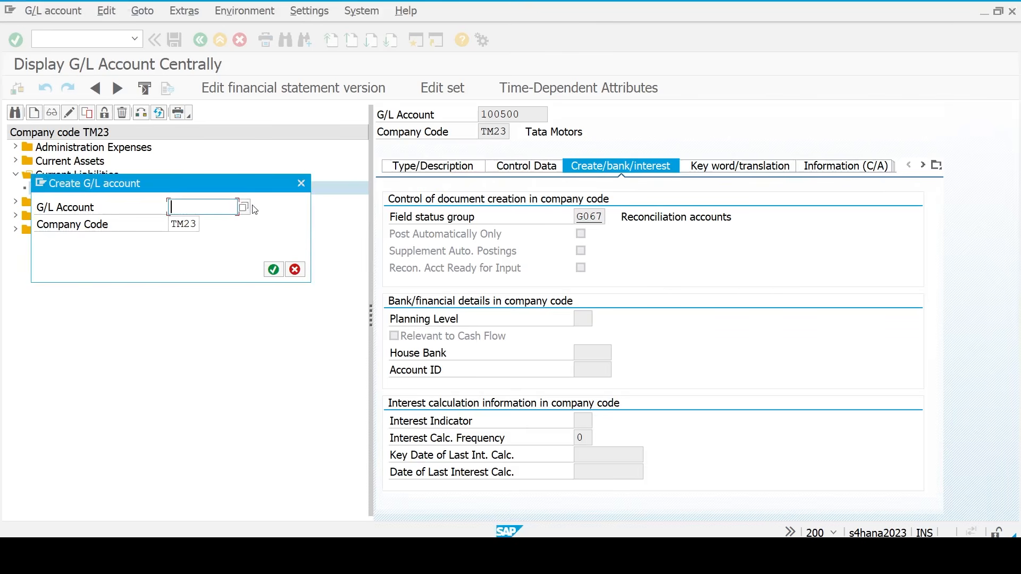
- Create account 200150 as a balance sheet account in group CAST Current Assets
key(ctrl+v)
key(BackSpace)
key(BackSpace)
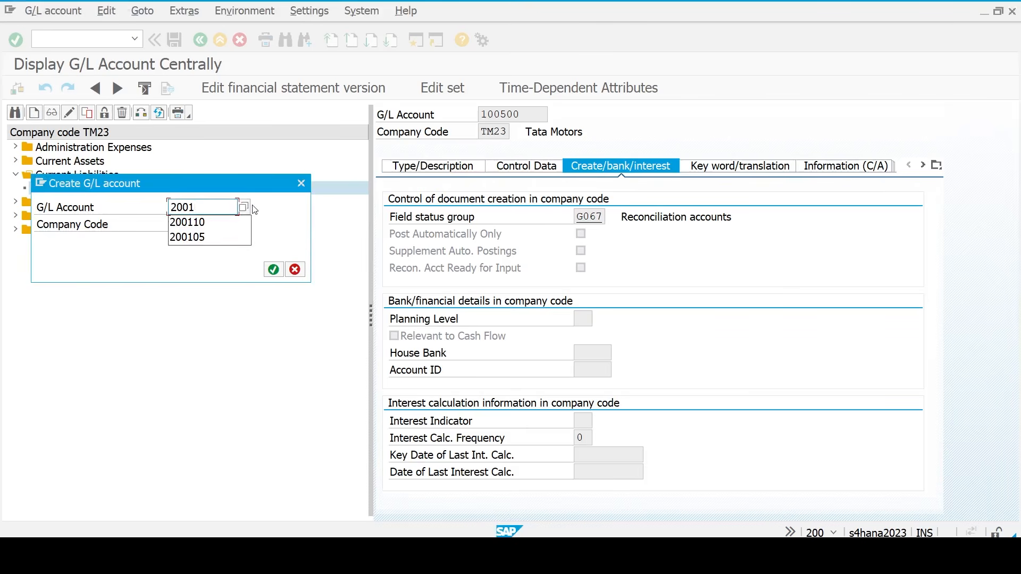
text(50)
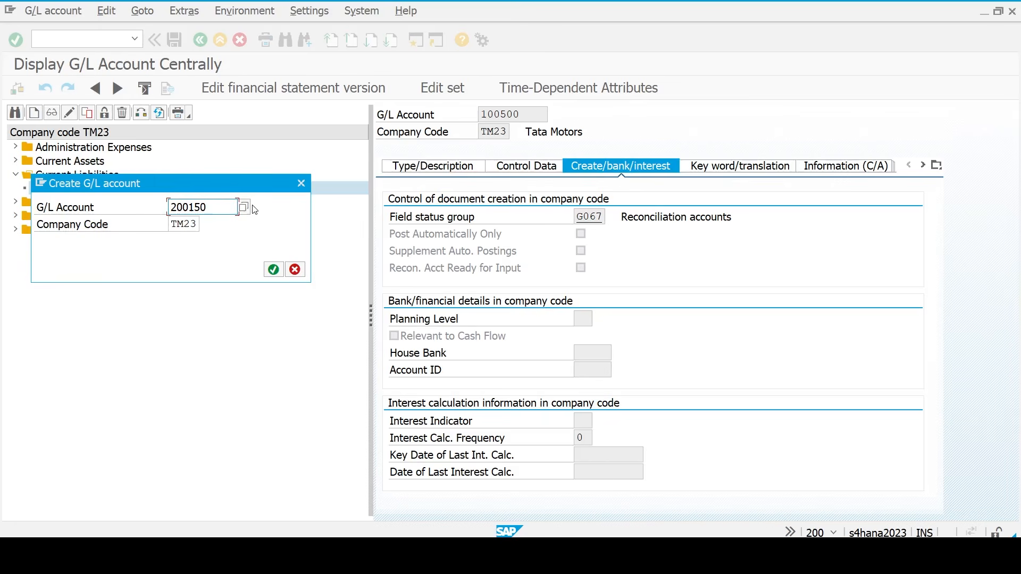
key(Return)
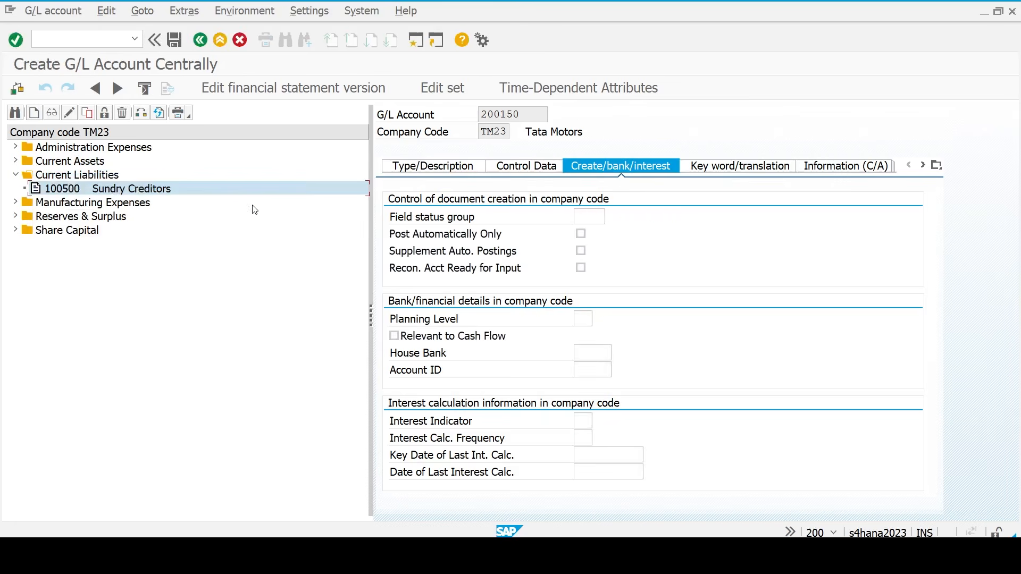
click(445, 167)
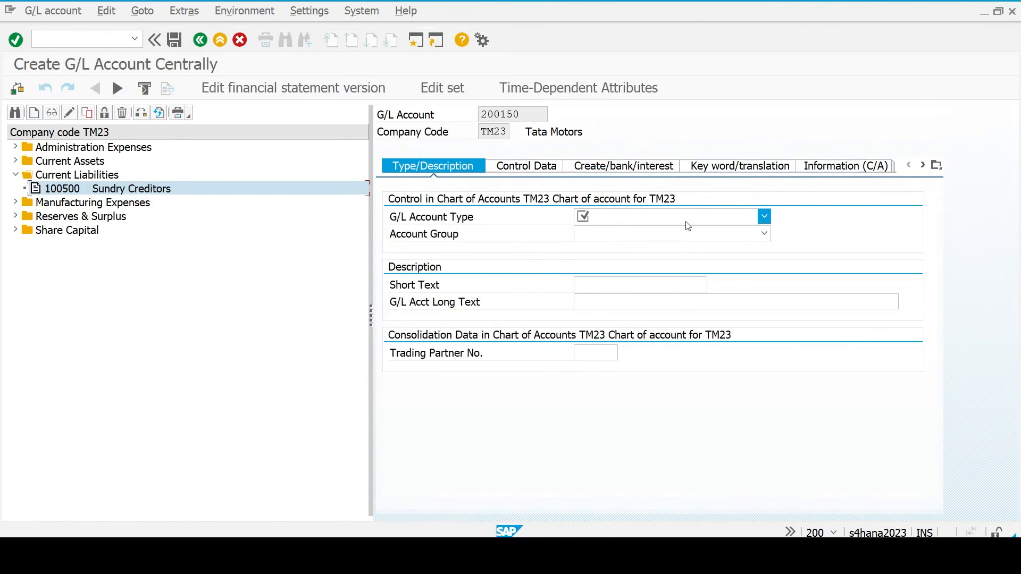
click(686, 219)
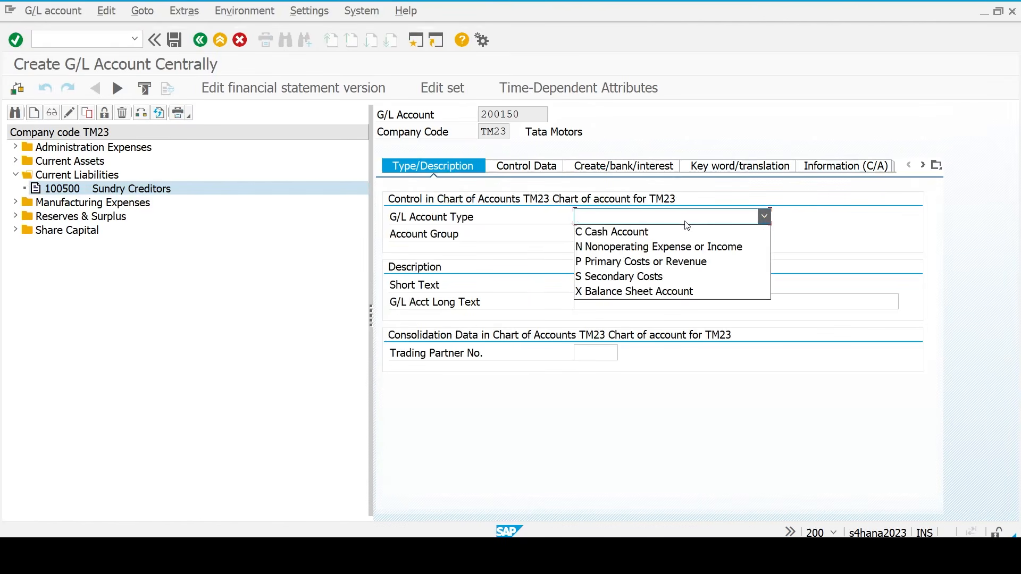
click(668, 292)
click(653, 234)
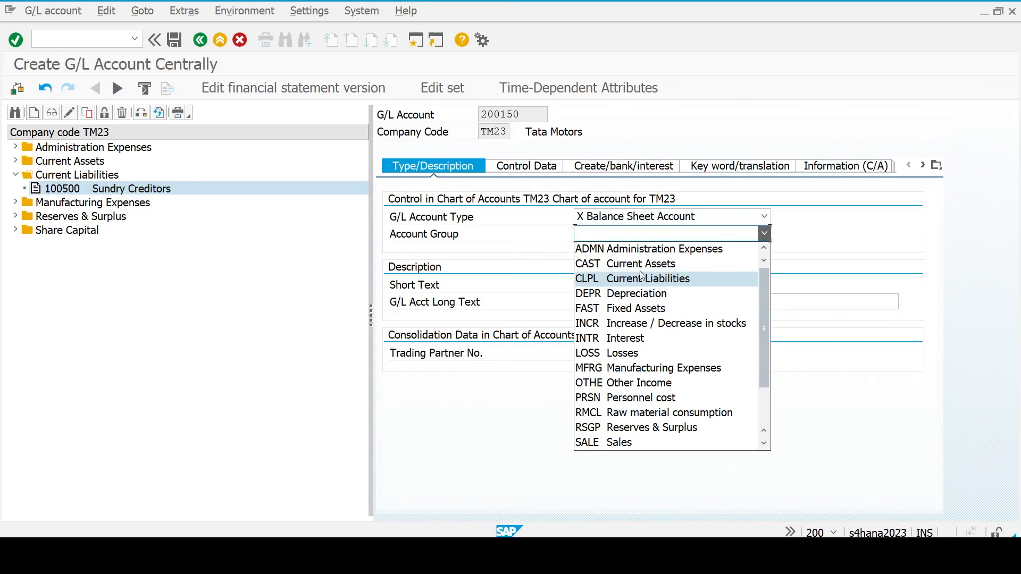
click(642, 266)
- Enter 'Sundry Debitors' as the short and long text
click(626, 286)
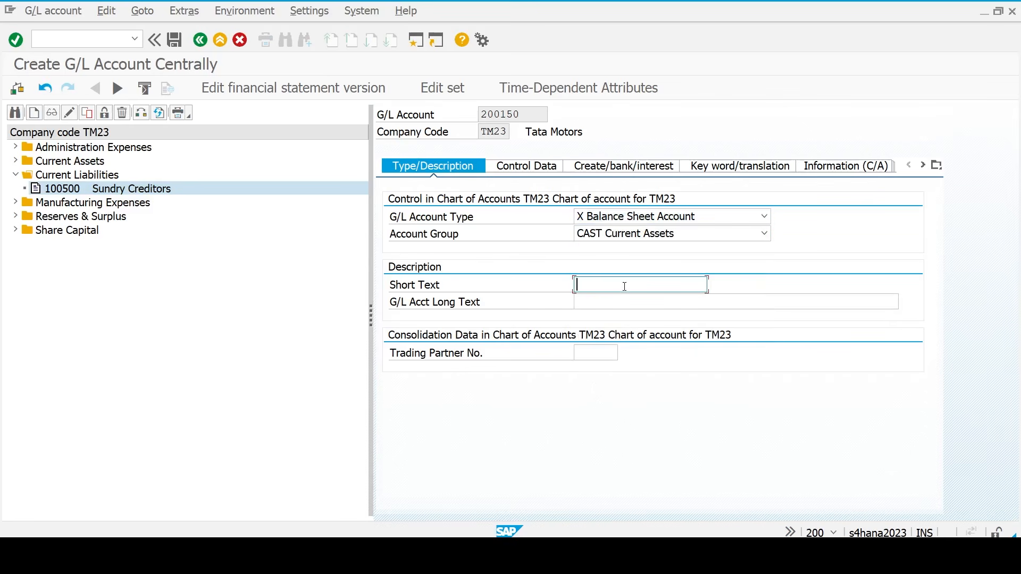
text(Sundry )
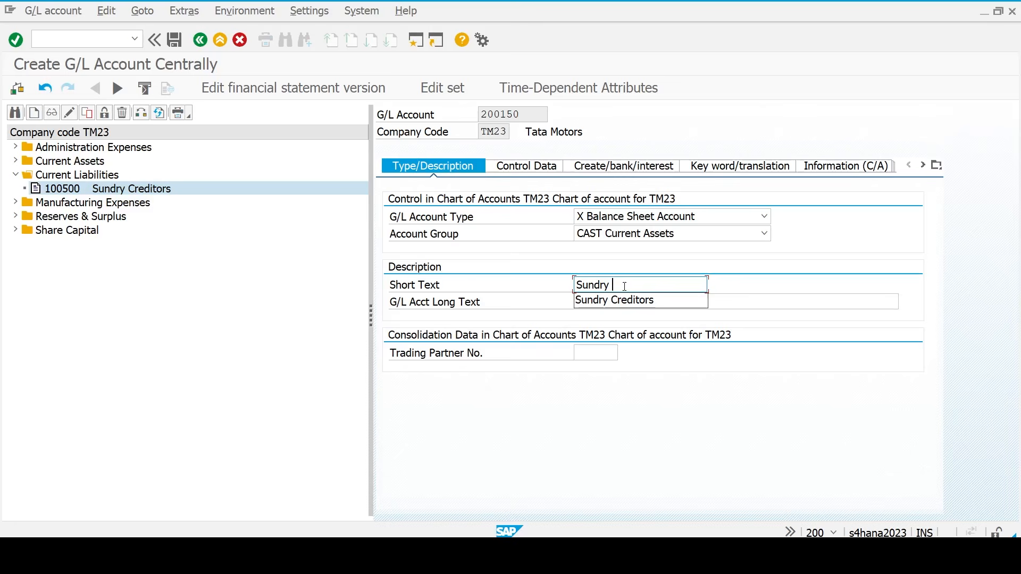
text(Debit)
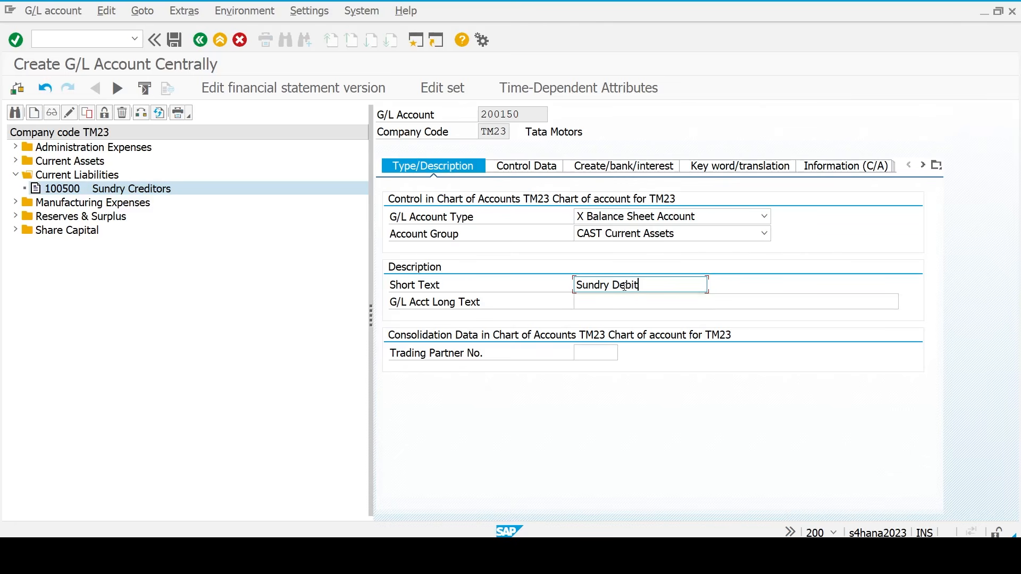
text(ors)
key(ctrl+a)
key(Tab)
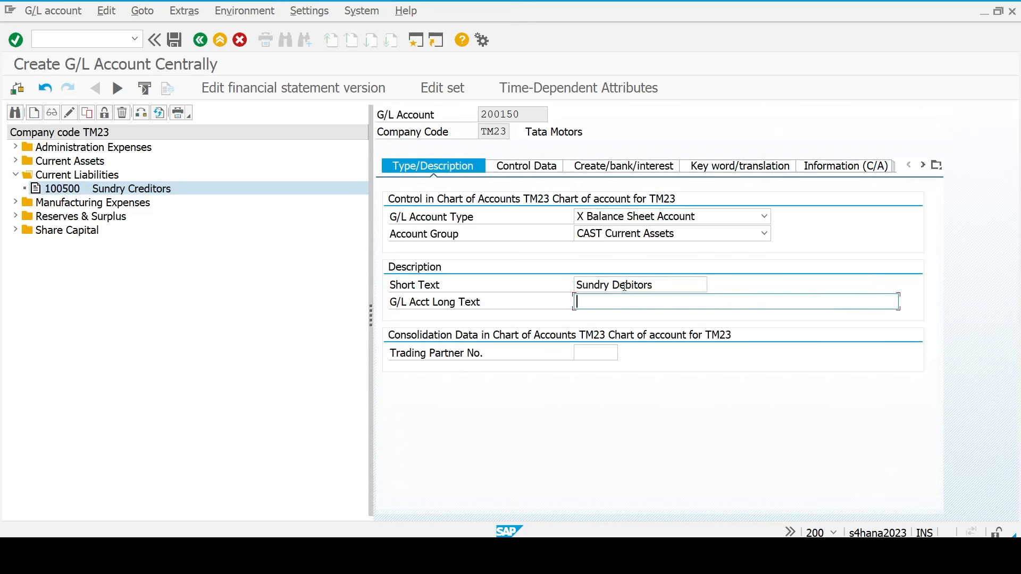
key(ctrl+v)
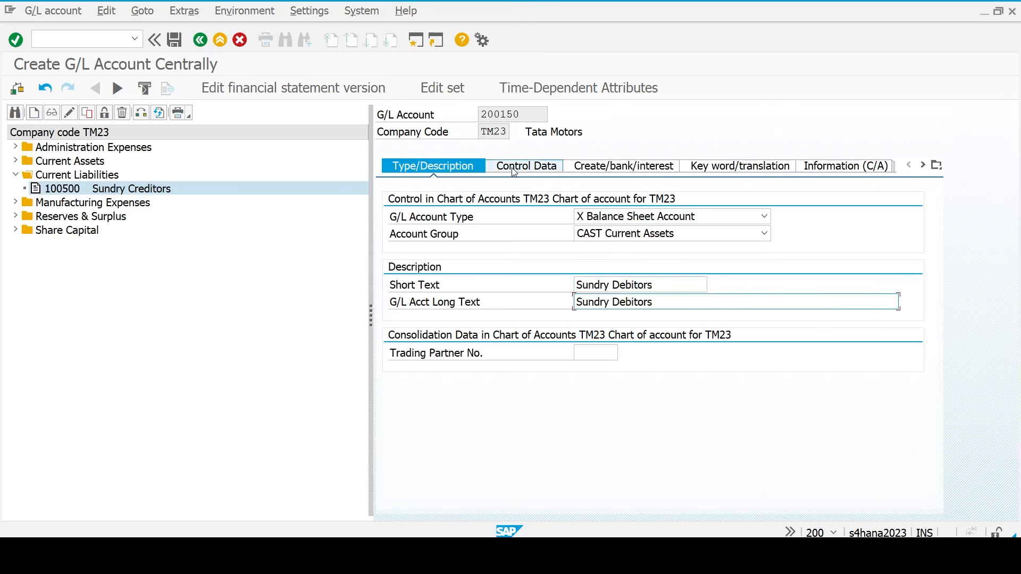
- Set sort key 031 Customer number in the control data
click(523, 166)
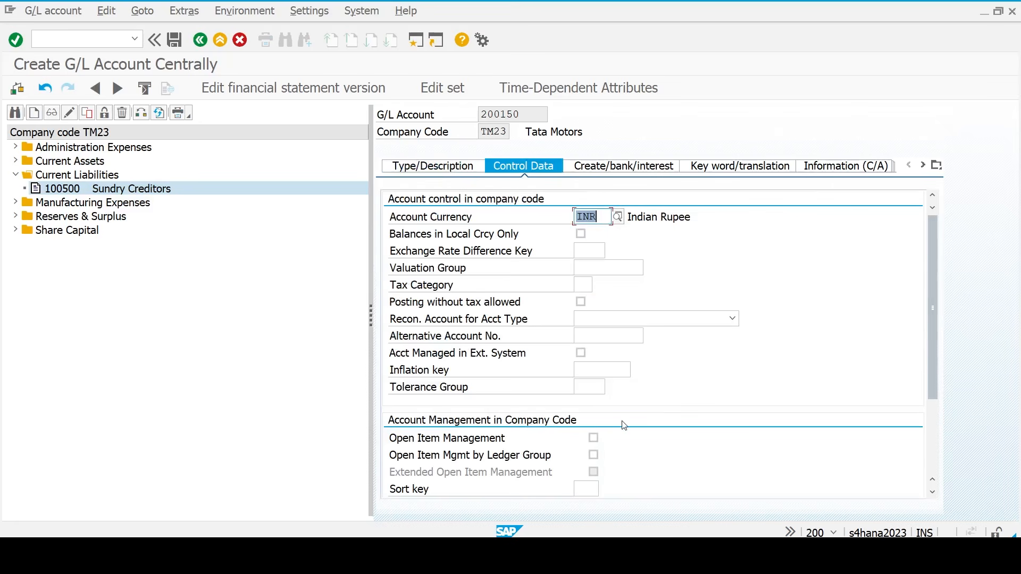
scroll(624, 425, down, 3)
click(586, 370)
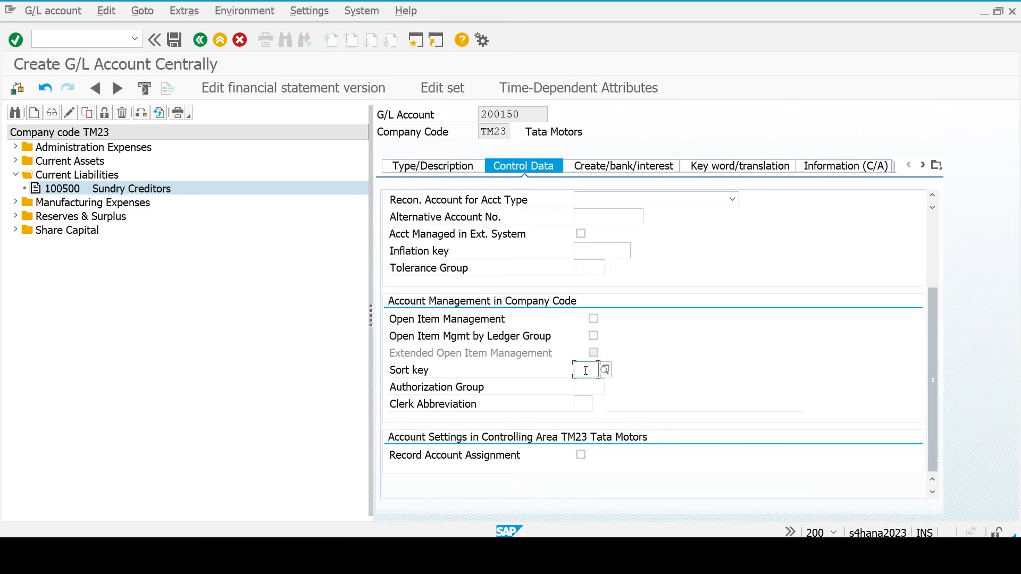
text(031)
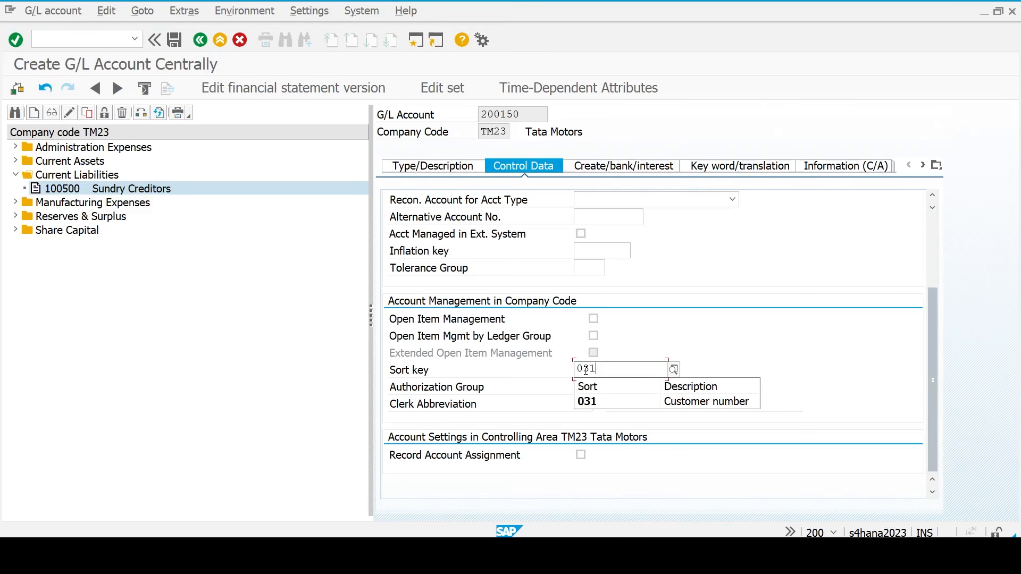
key(Down)
key(Return)
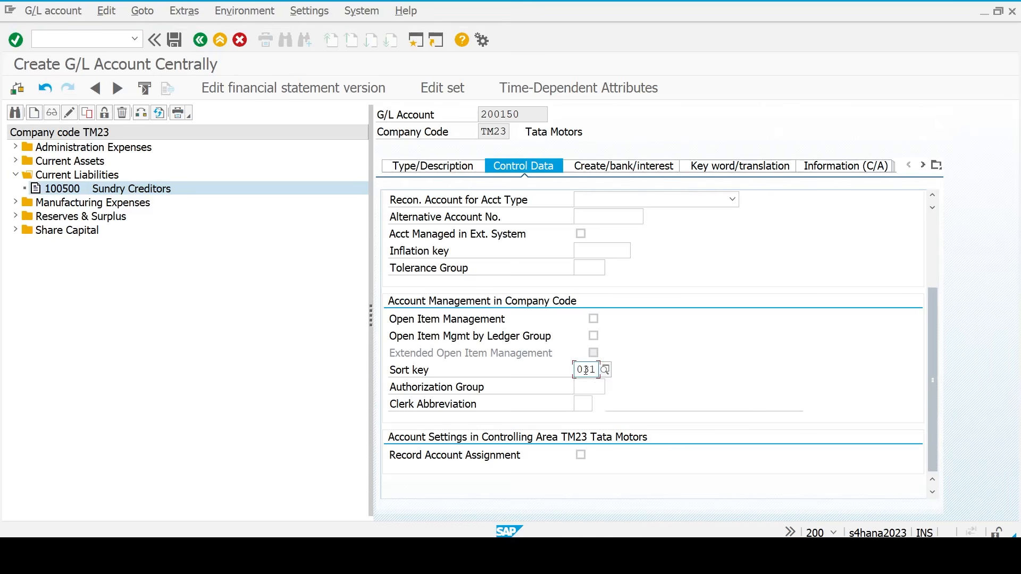
- Set field status group G067, make it a D Customers reconciliation account, and save
click(633, 166)
text(g0)
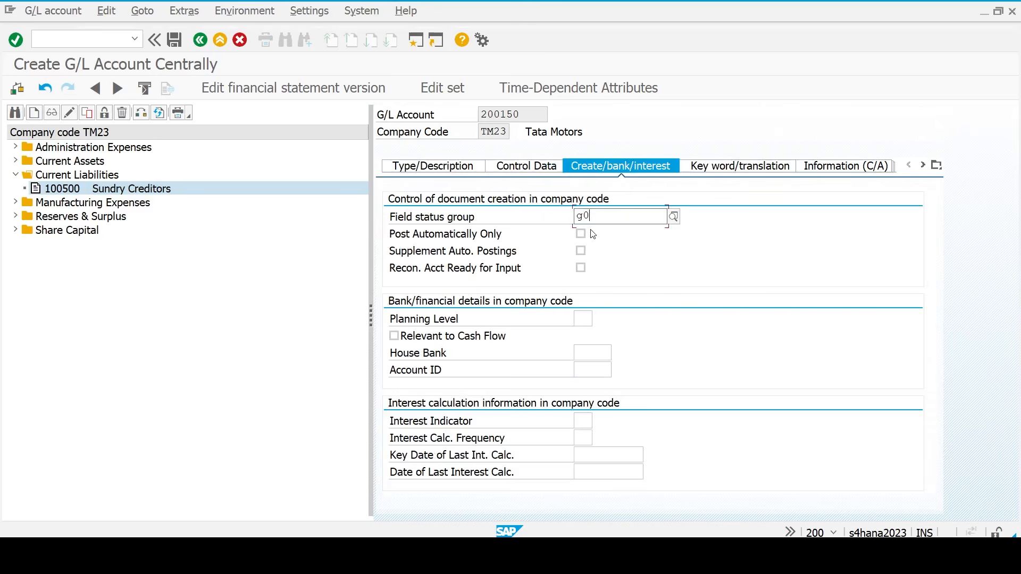
text(67)
key(Return)
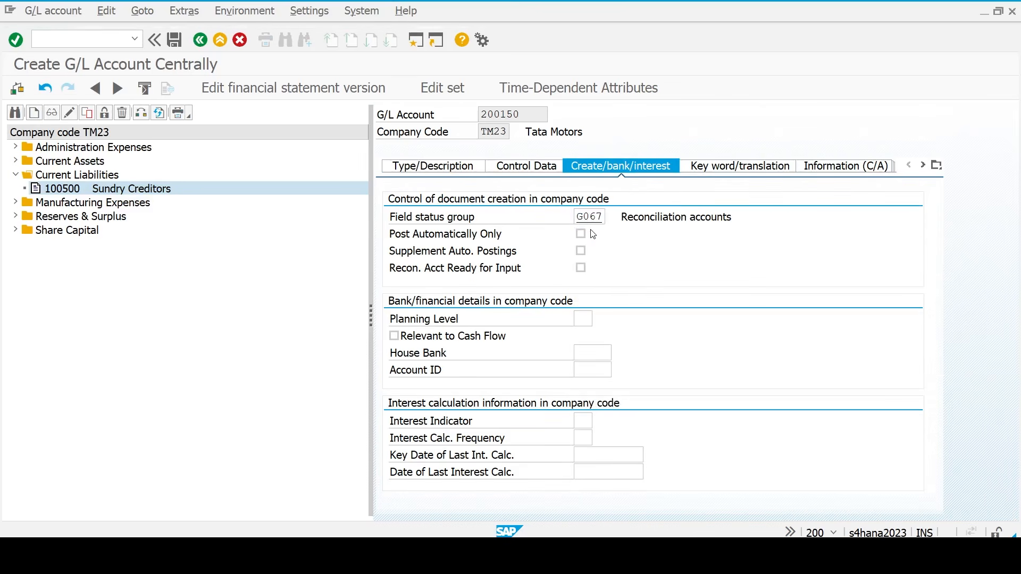
click(530, 166)
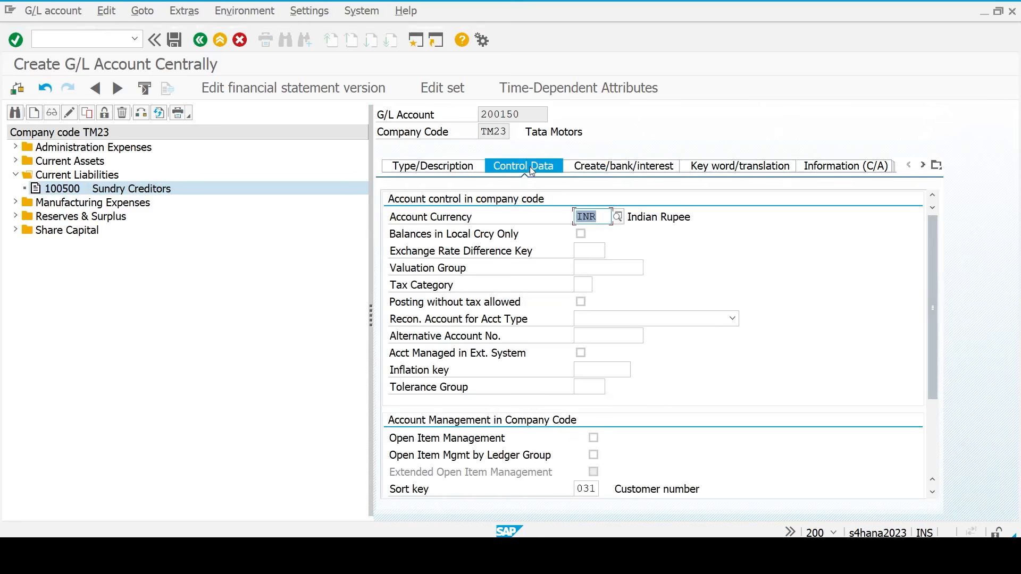
click(645, 319)
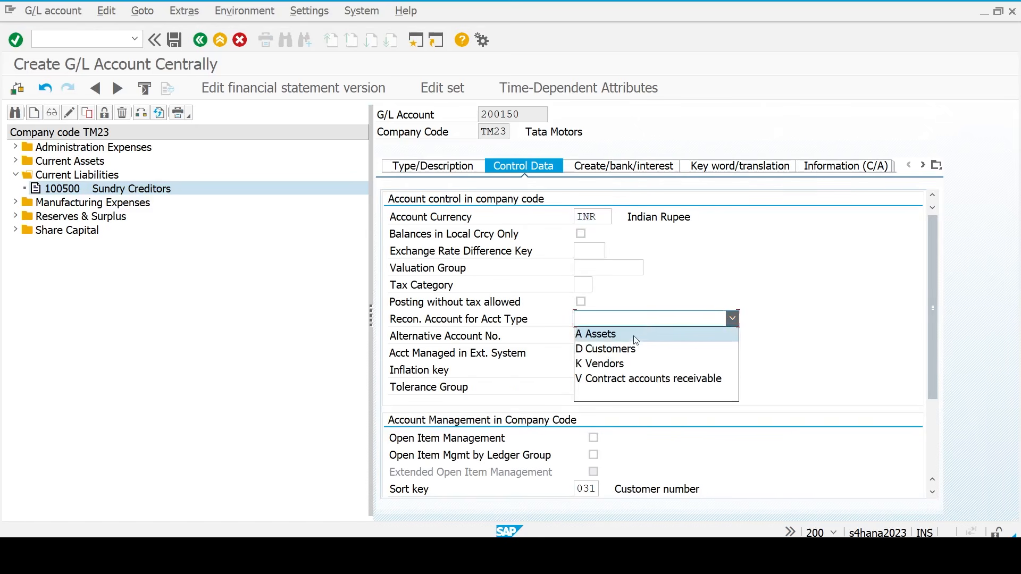
click(633, 353)
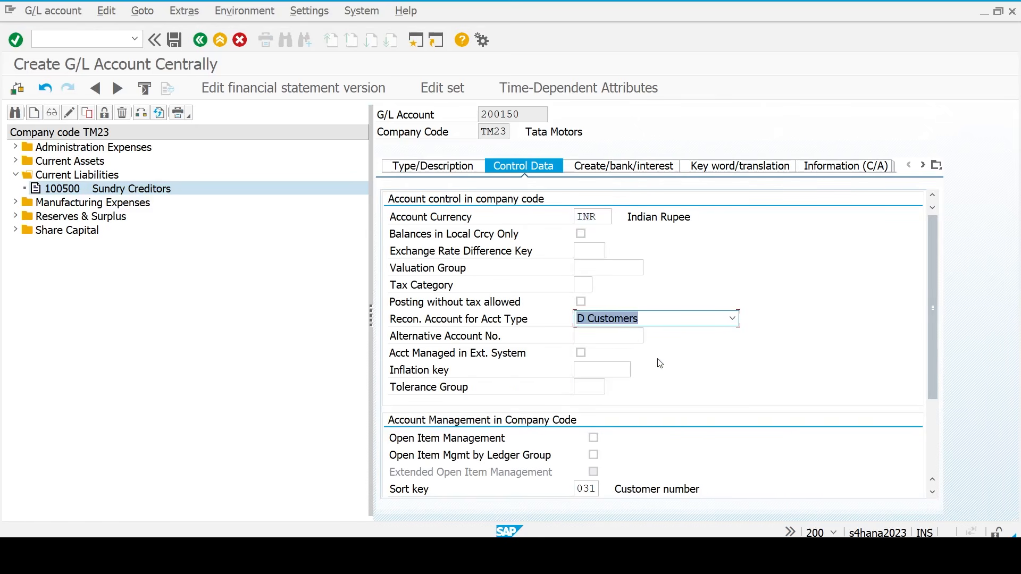
key(ctrl+s)
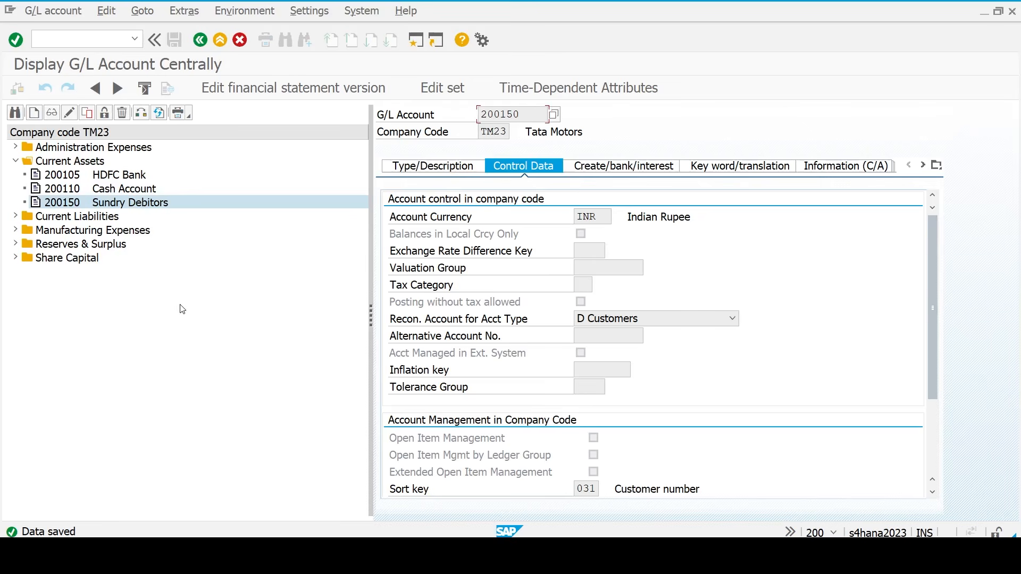
- Start G/L account 200130 as a balance sheet account (type X) in account group CAST
click(34, 112)
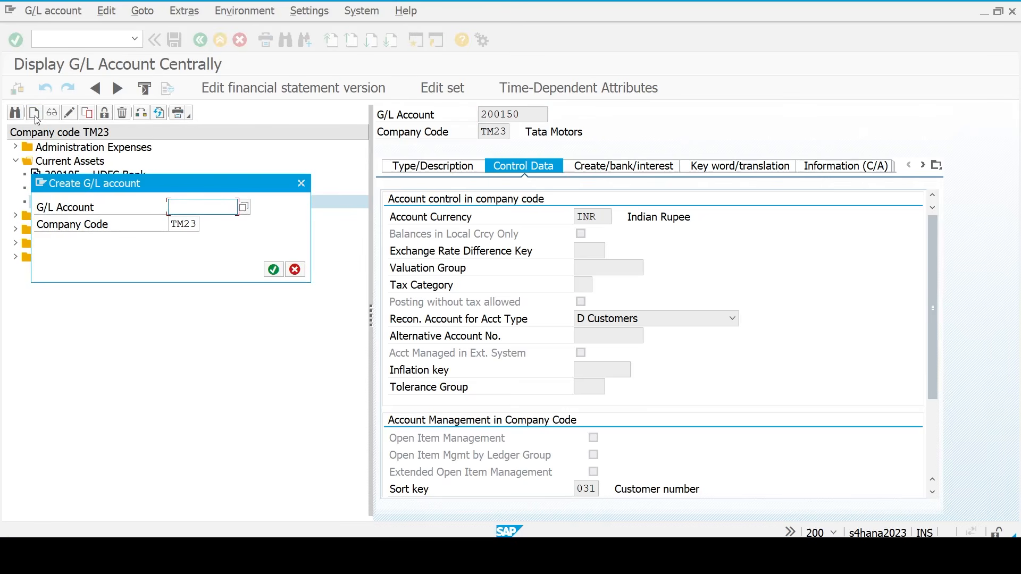
text(200130)
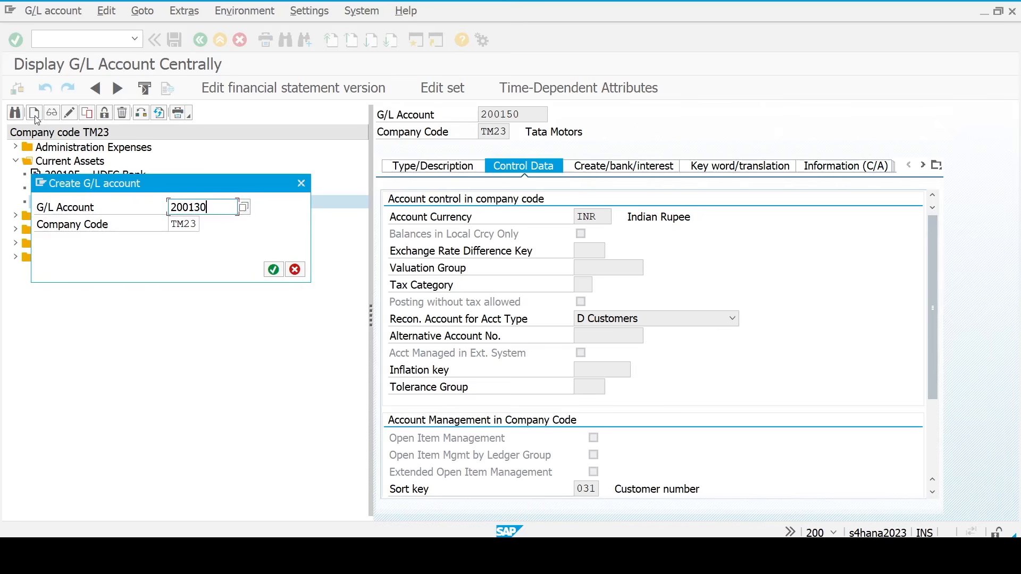
key(Return)
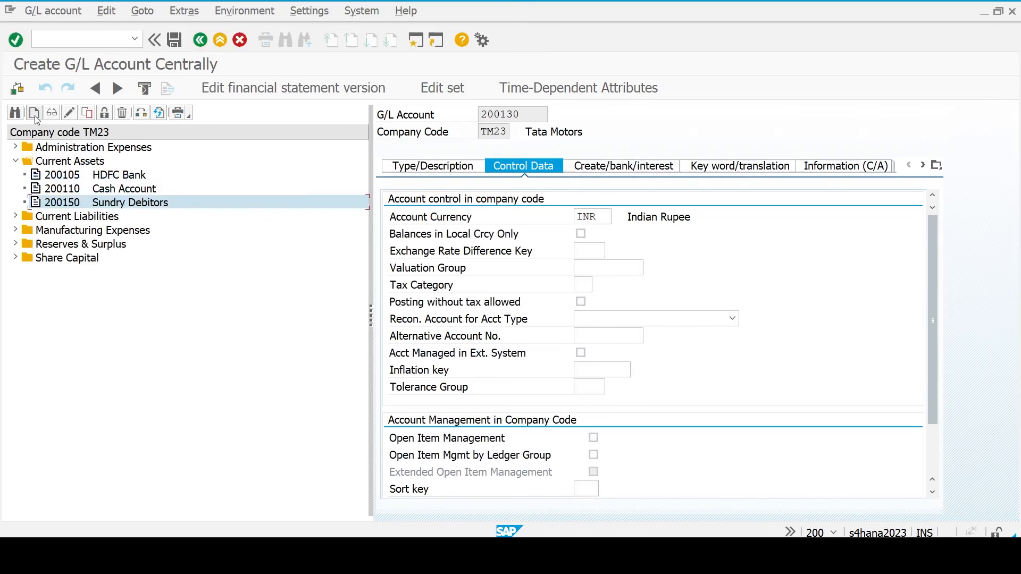
click(456, 171)
click(605, 214)
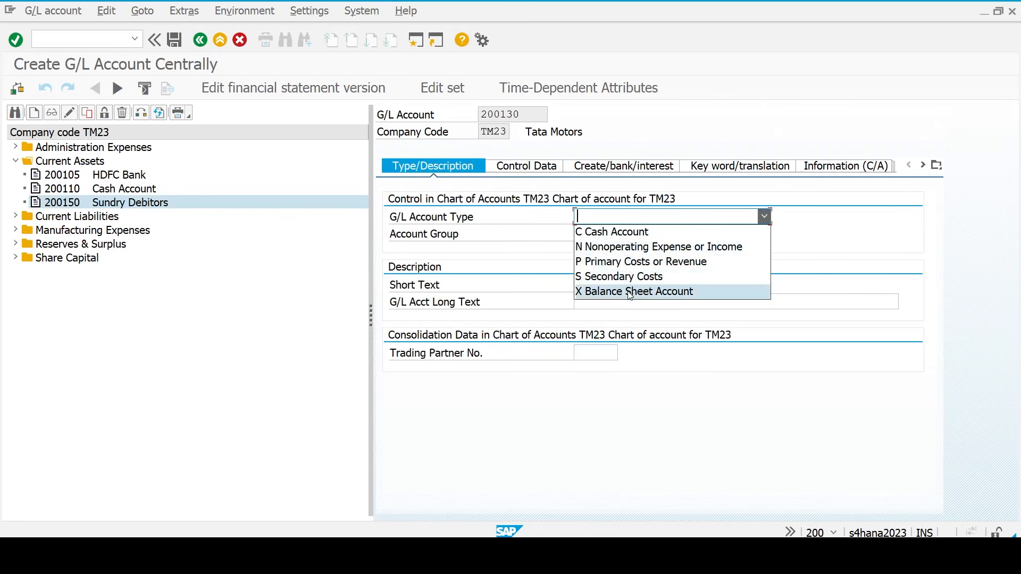
click(629, 292)
click(630, 235)
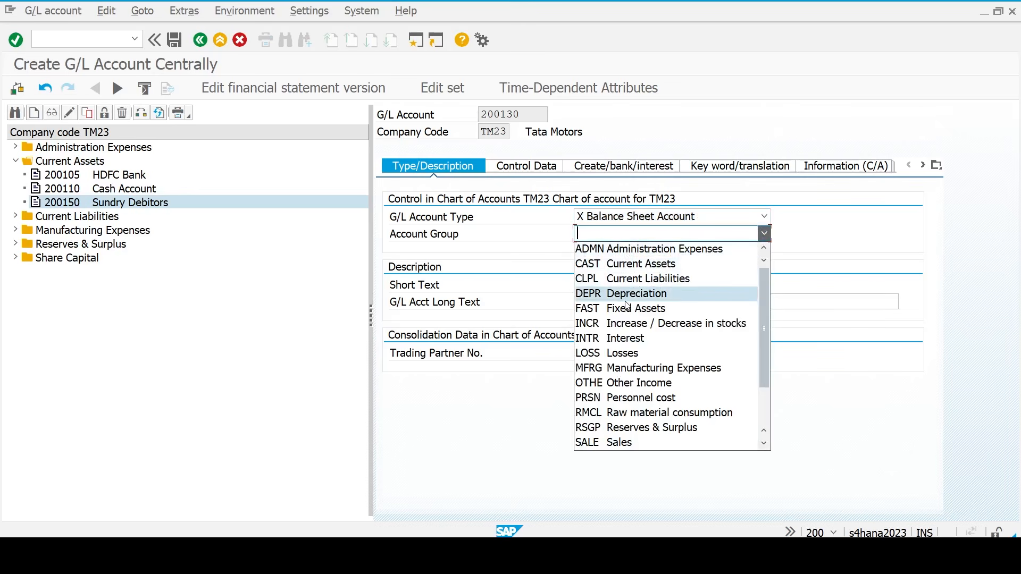
click(630, 264)
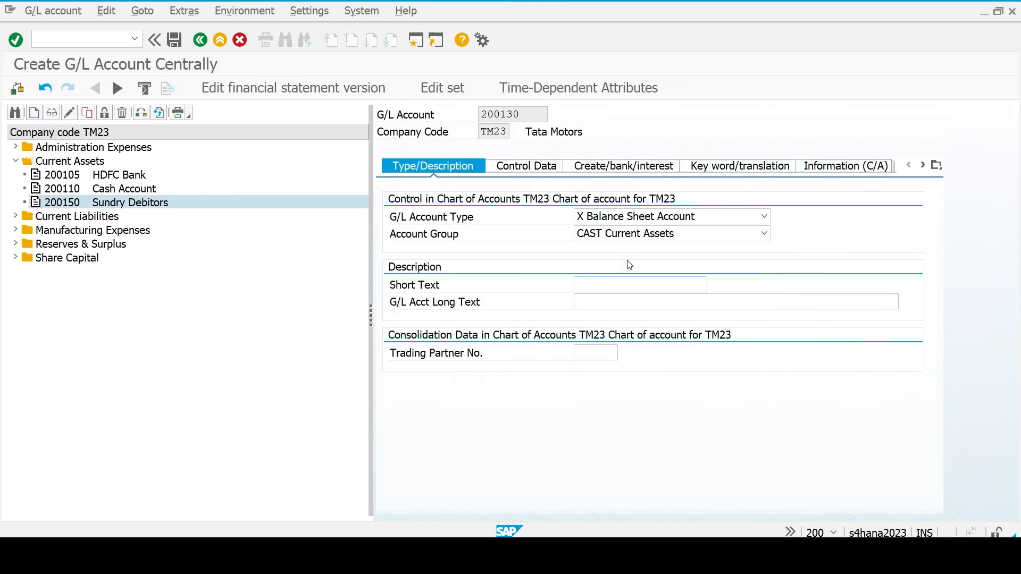
- Enter the short text 'Raw Material Purch' and the long text 'Raw Material Purchase'
click(614, 285)
text(Raw Material )
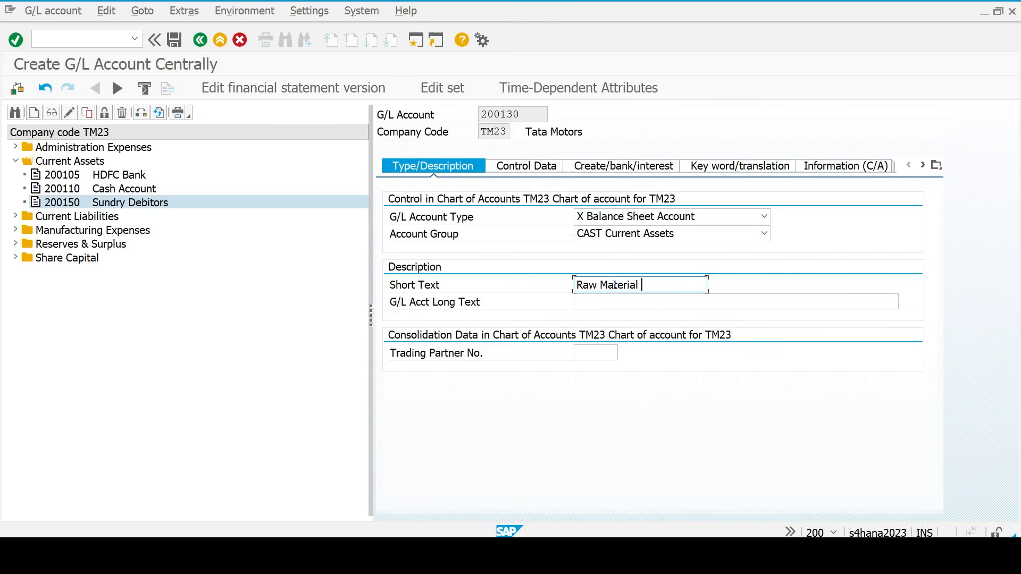
text(Purchas)
key(BackSpace)
key(BackSpace)
key(ctrl+a)
key(ctrl+c)
key(Tab)
key(ctrl+v)
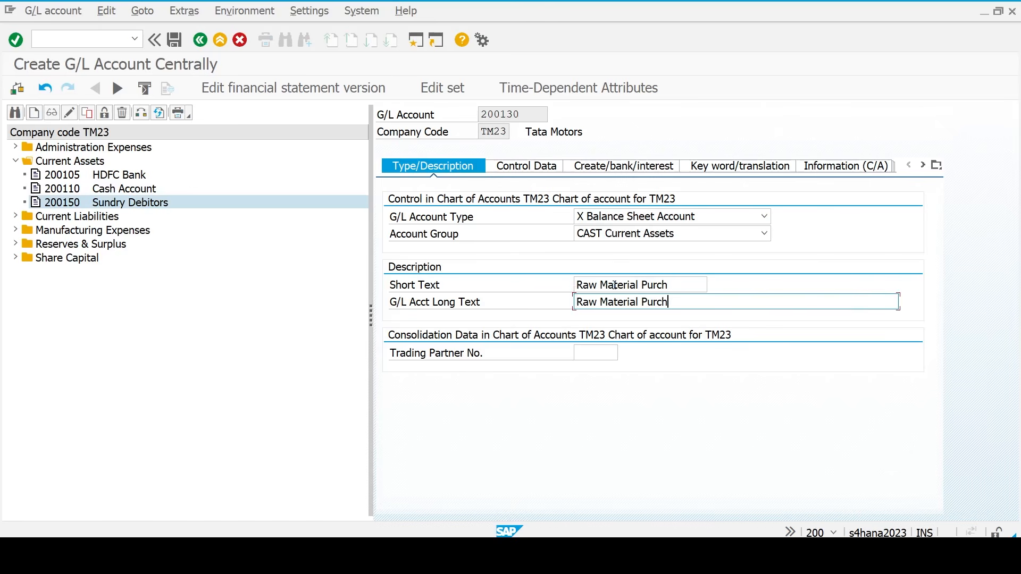
text(ase)
- Set sort key 001 and field status group G006, then save the account
click(553, 166)
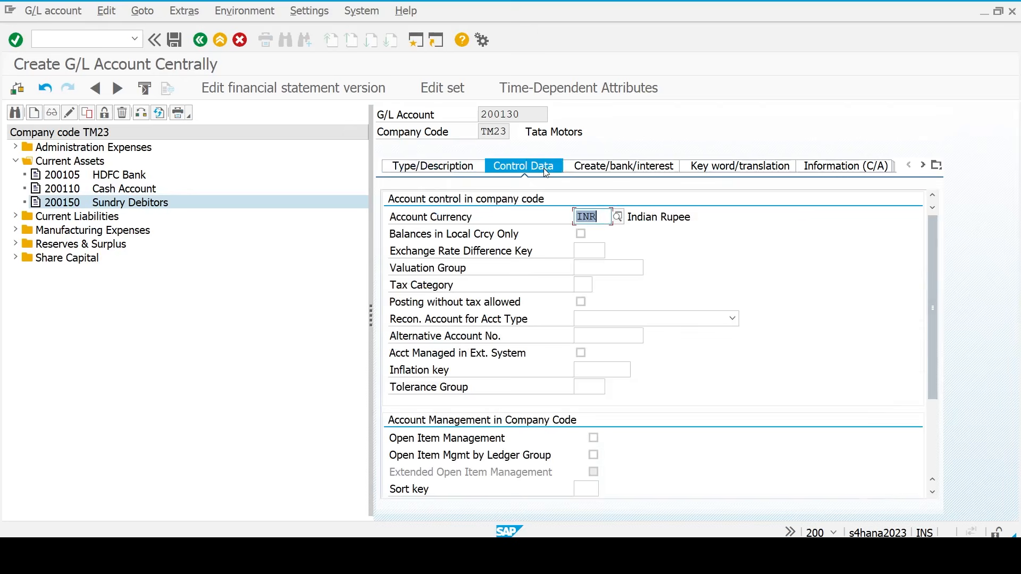
scroll(707, 429, down, 3)
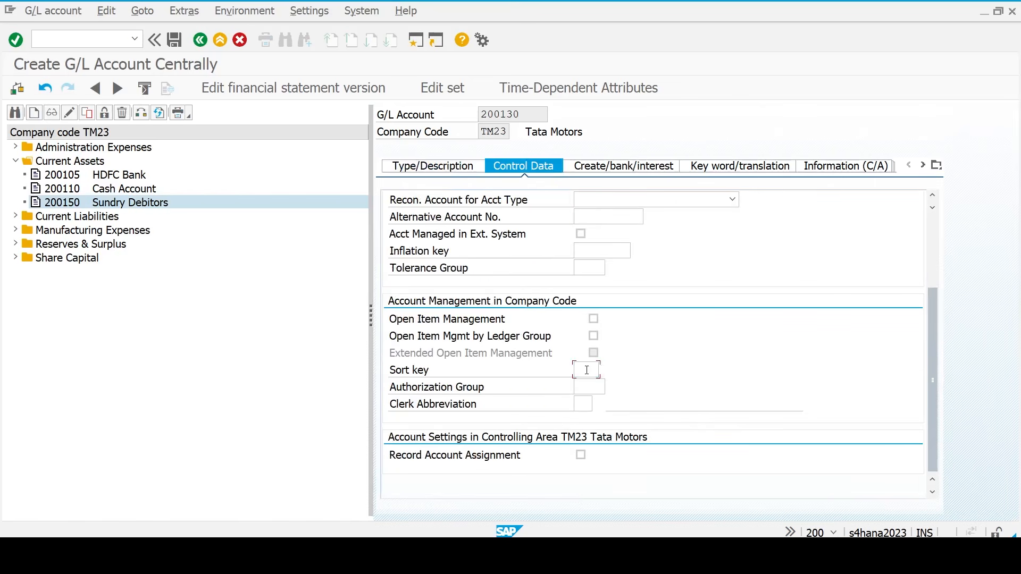
text(001)
key(Return)
click(632, 173)
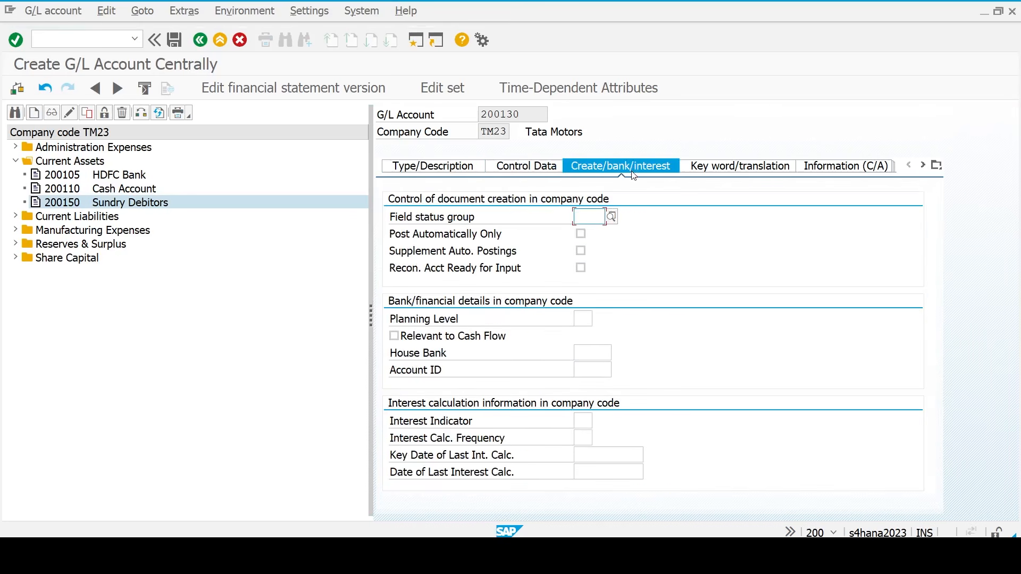
text(g)
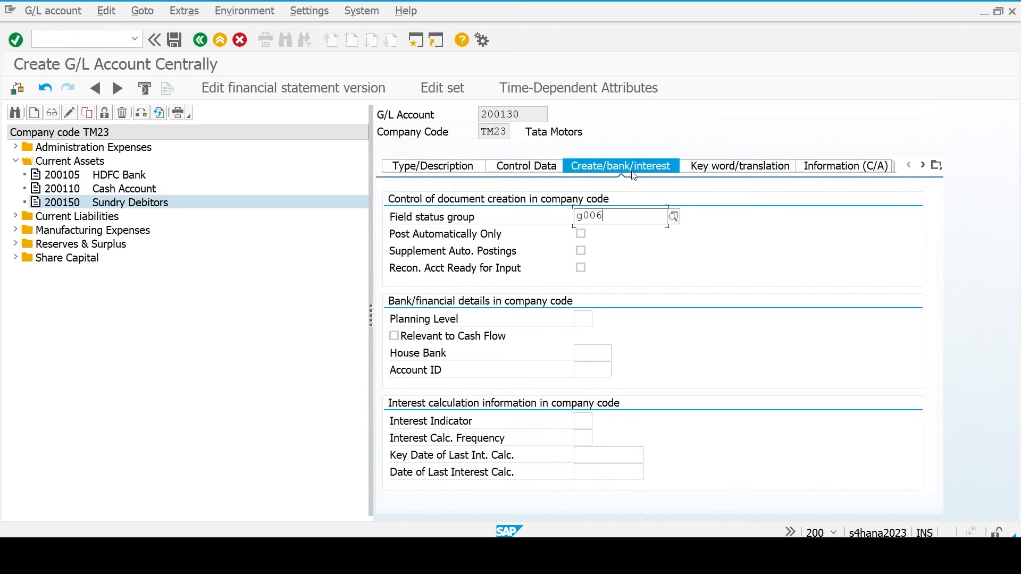
text(006)
key(Return)
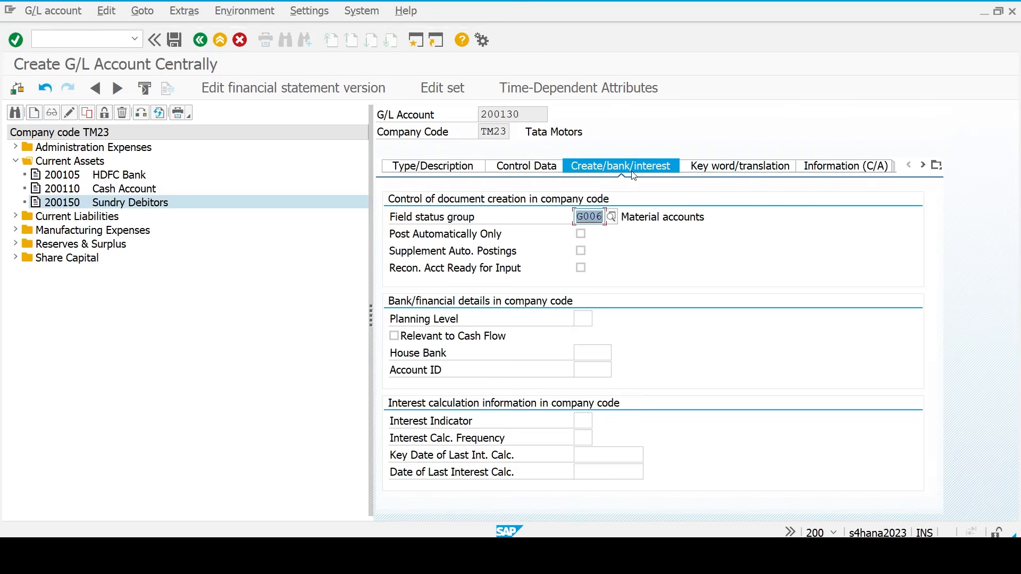
key(ctrl+s)
click(630, 166)
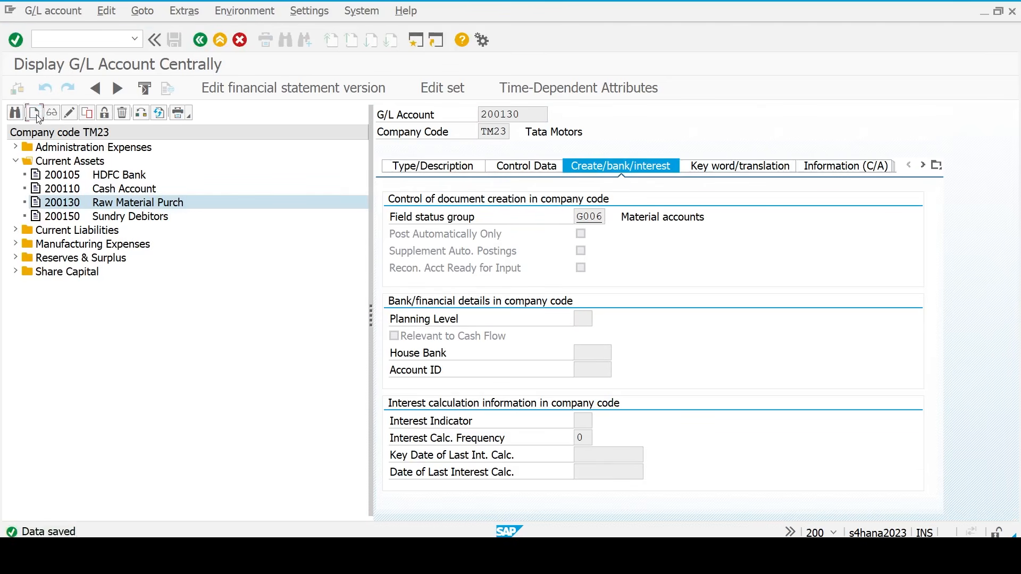
- Create G/L account 300000, copying the Sales starting number from the Excel workbook
click(35, 113)
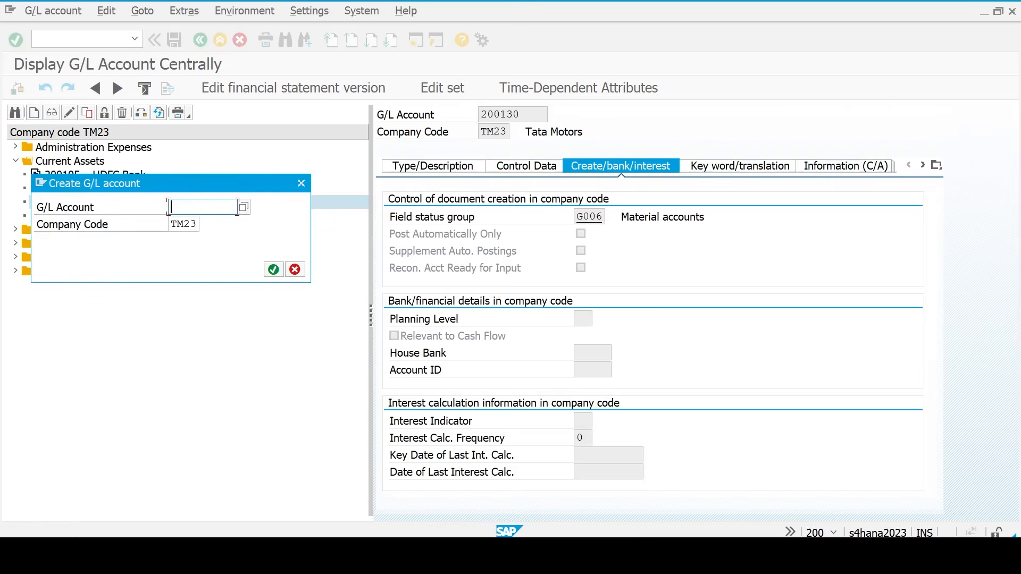
key(alt+Tab)
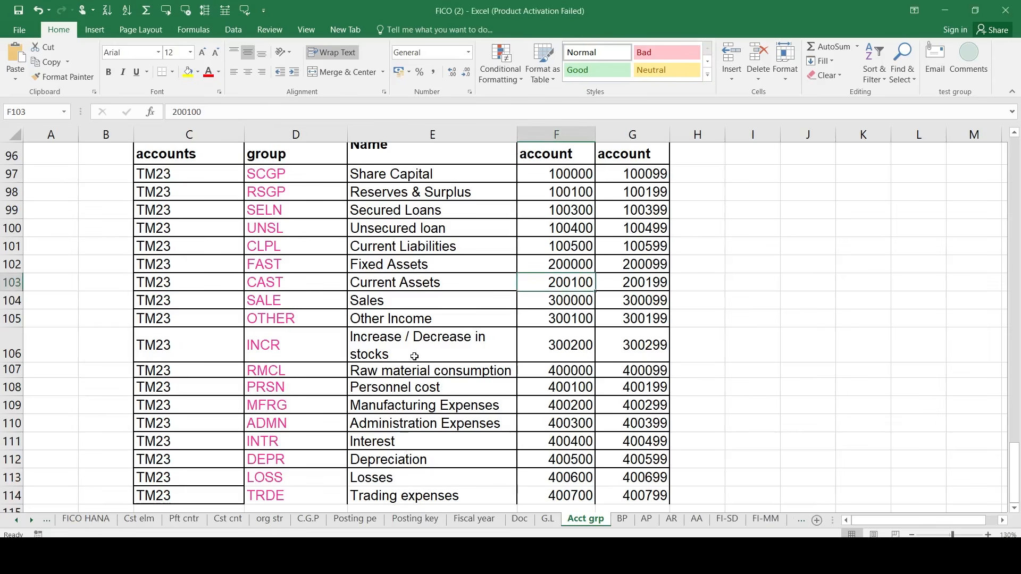
drag(402, 304, 565, 311)
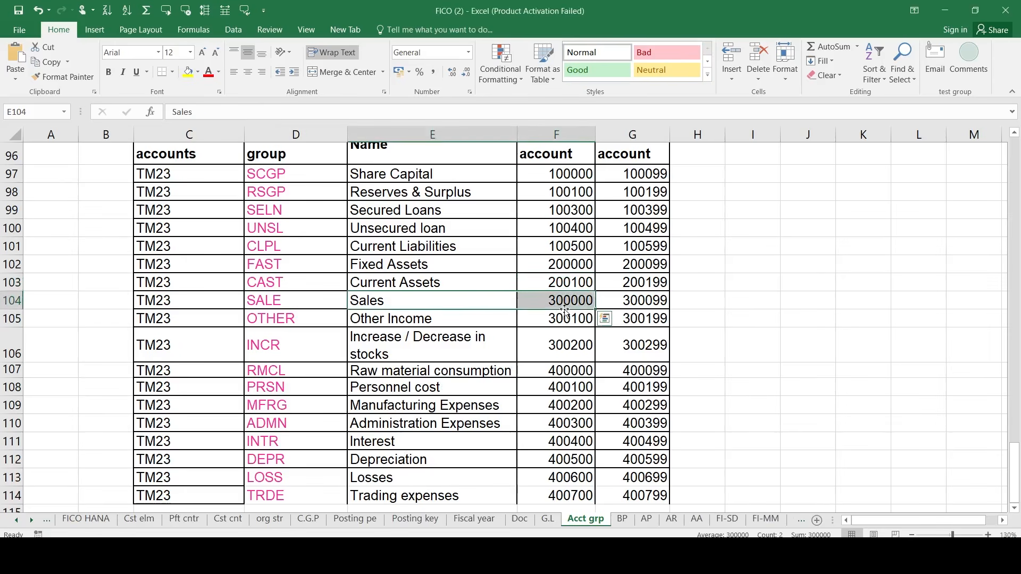
click(561, 302)
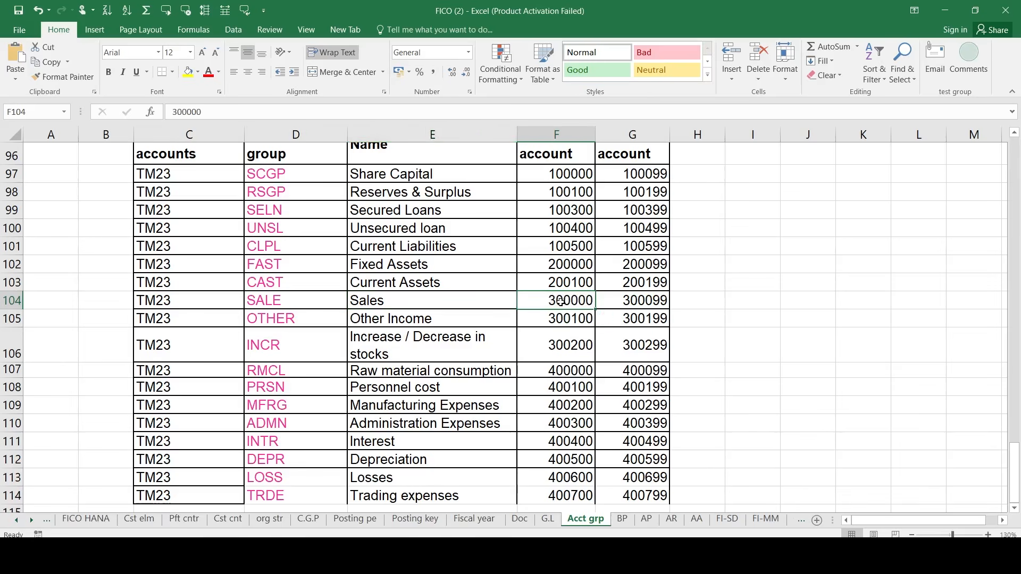
key(ctrl+c)
key(alt+Tab)
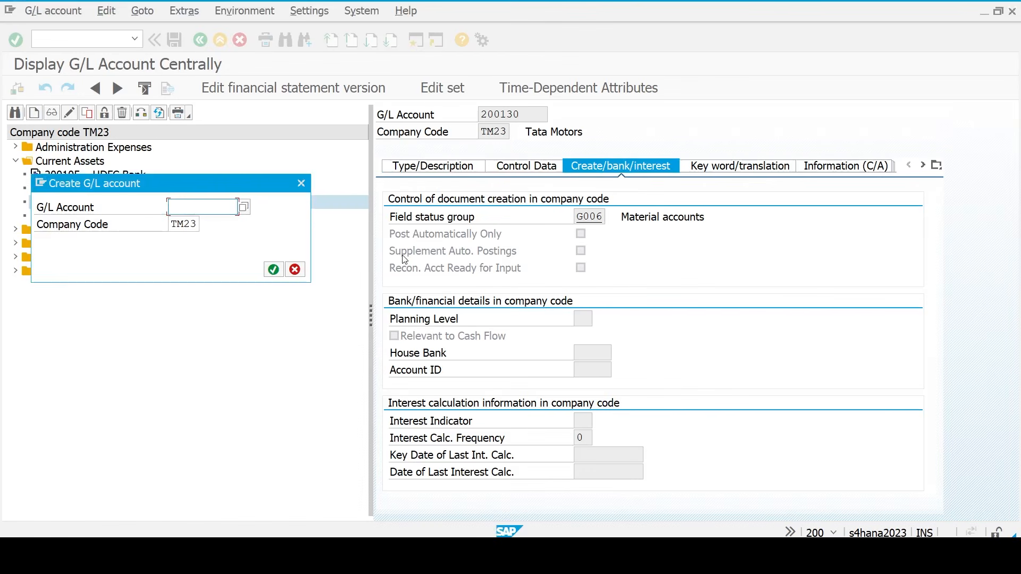
key(ctrl+v)
key(Return)
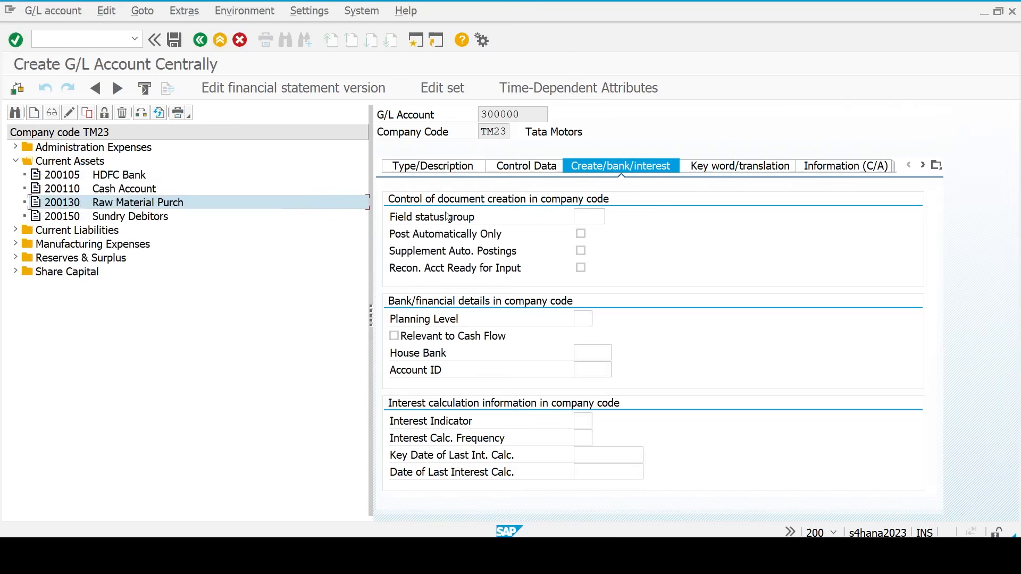
click(439, 169)
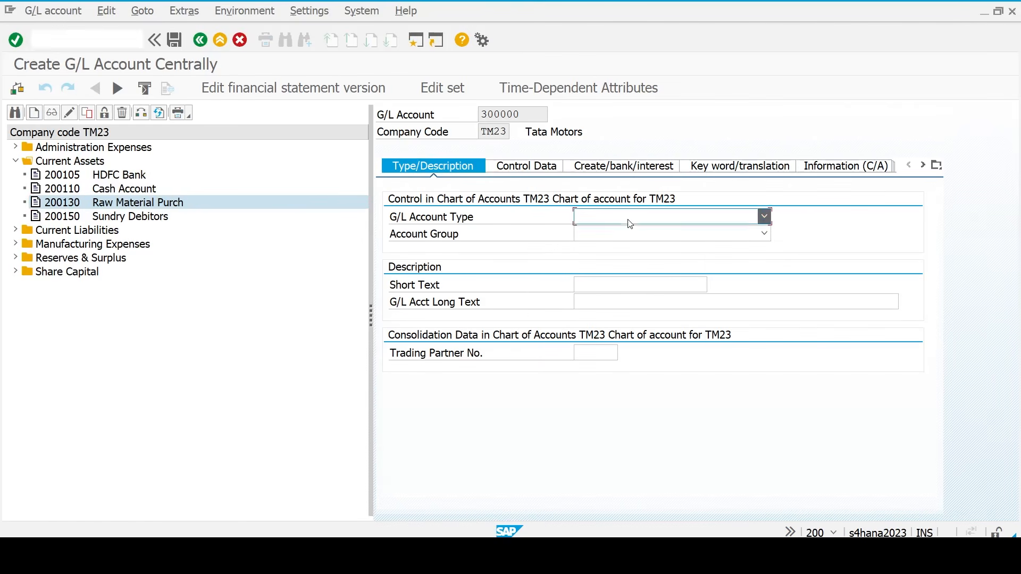
- Make 300000 a primary costs/revenue account (type P) in group SALE, described 'Finish Product sale'
click(628, 219)
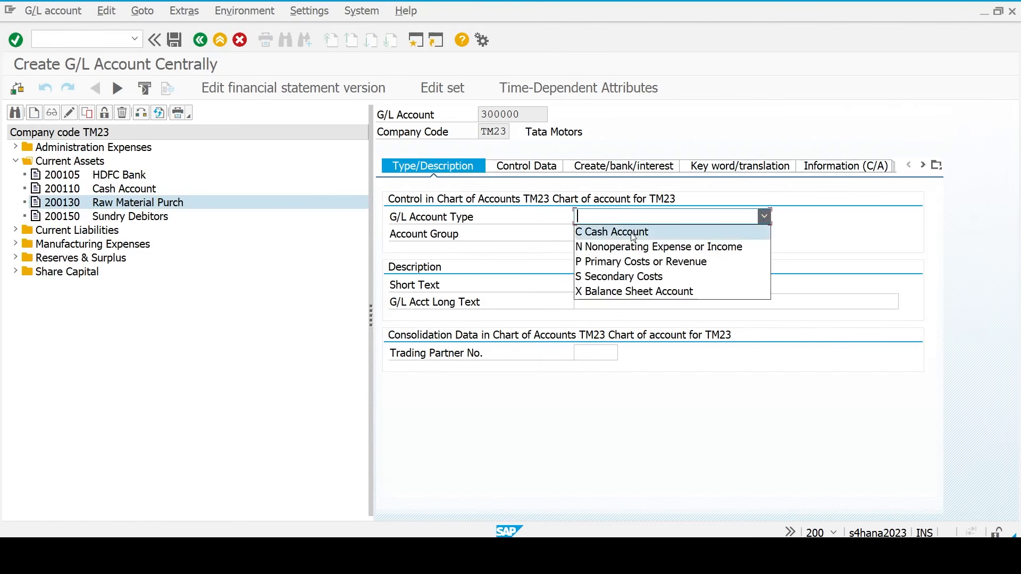
click(634, 267)
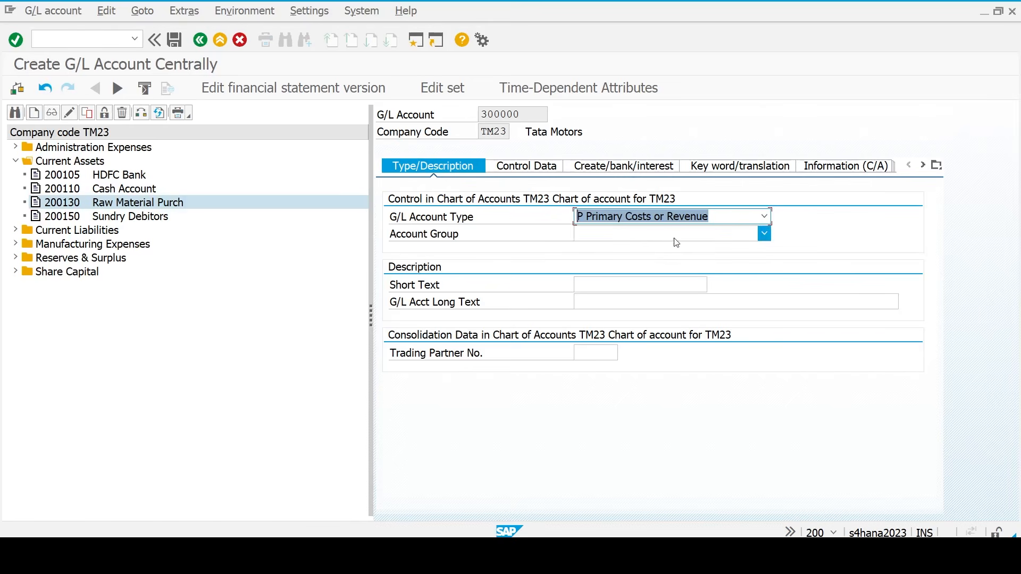
click(638, 239)
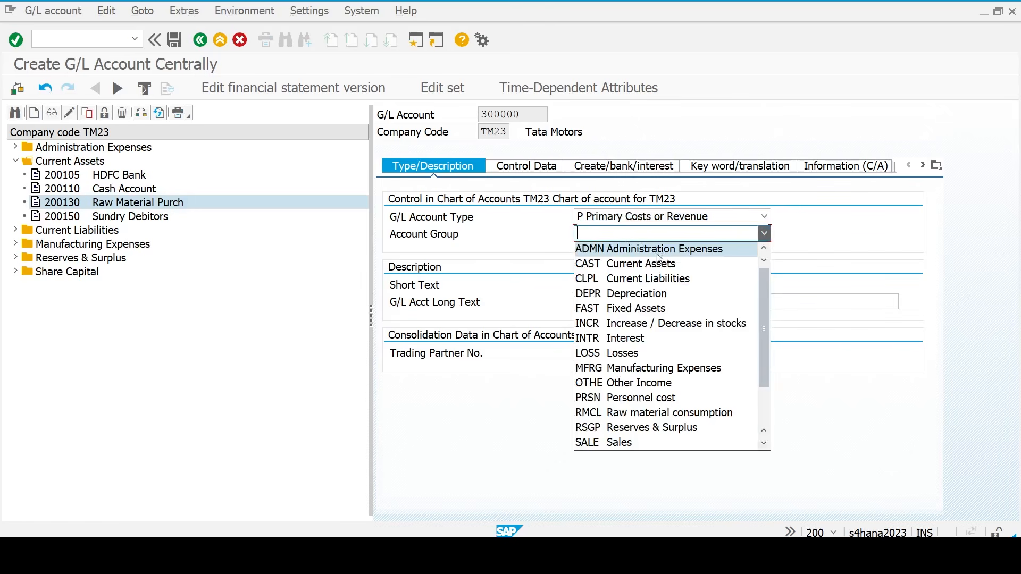
click(635, 440)
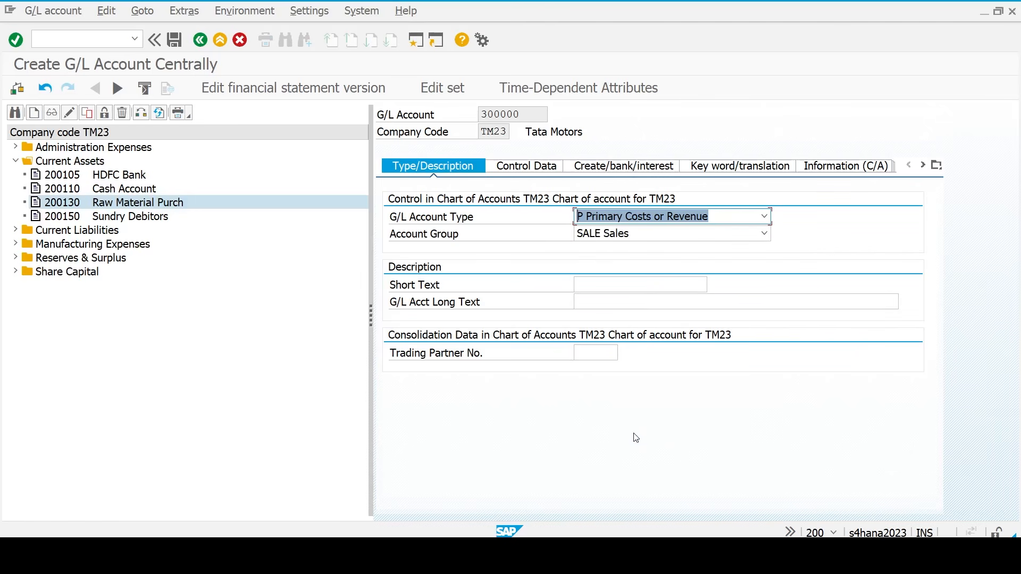
click(633, 287)
text(Fini)
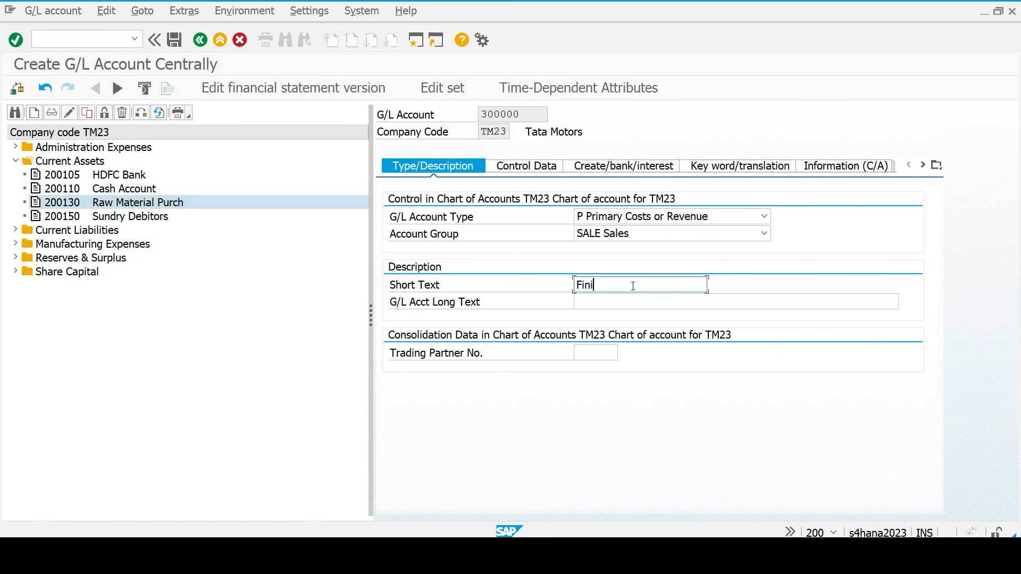
text(sh Product  sale)
key(ctrl+s)
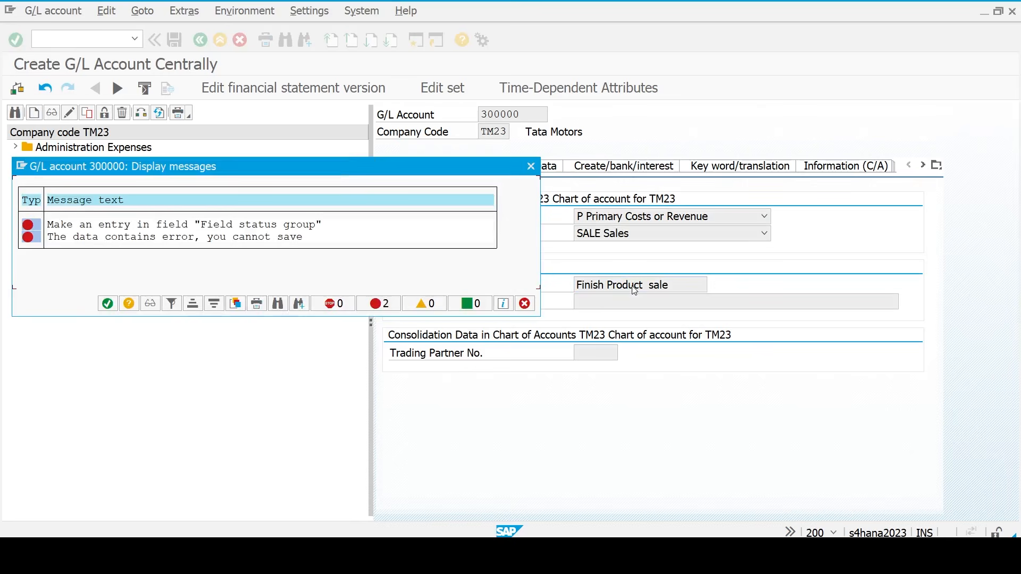
click(525, 303)
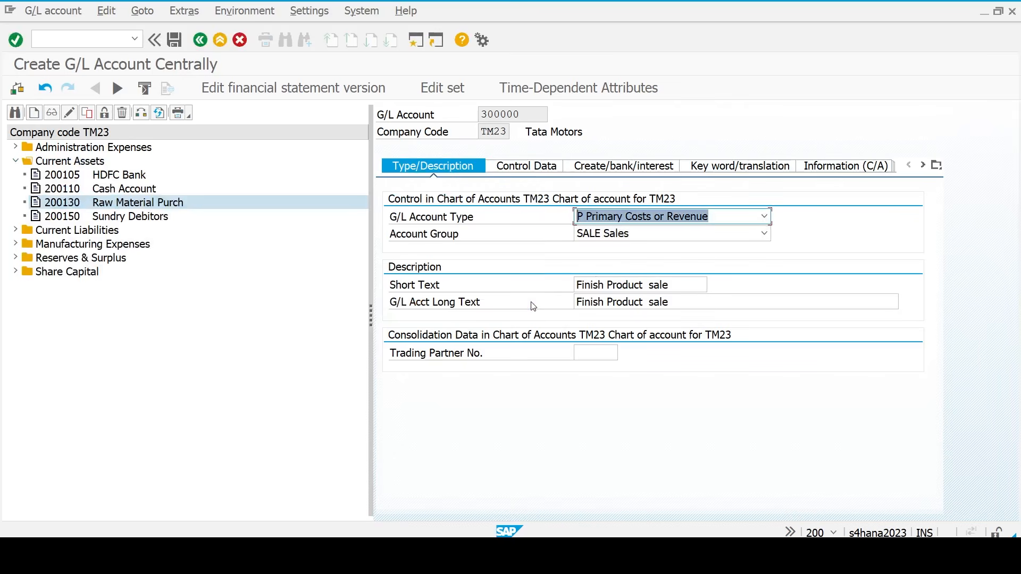
click(676, 286)
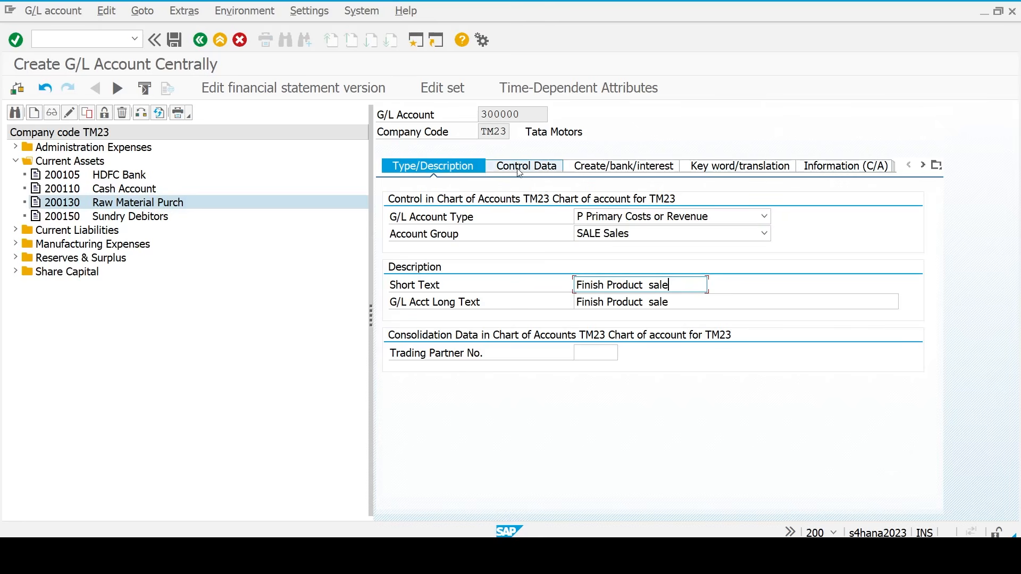
key(Tab)
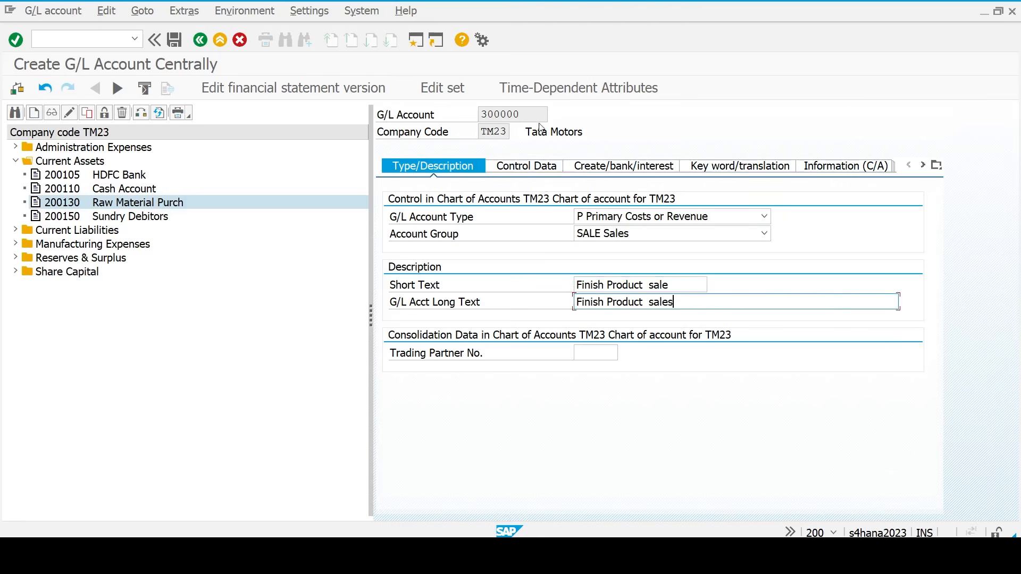
- Set sort key 001 and cost element category 11 Revenues in the control data
click(526, 165)
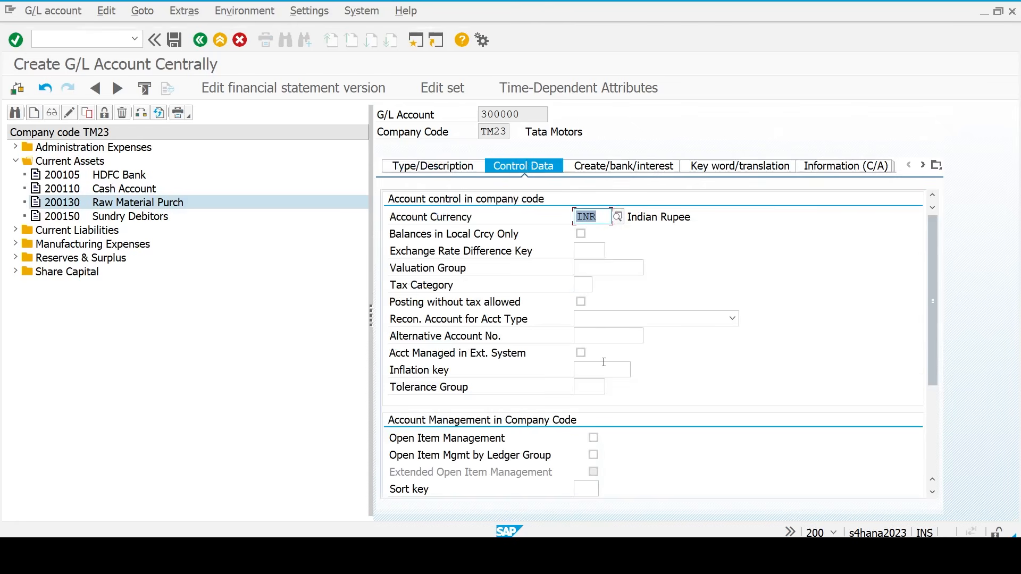
scroll(604, 362, down, 3)
click(588, 336)
text(001)
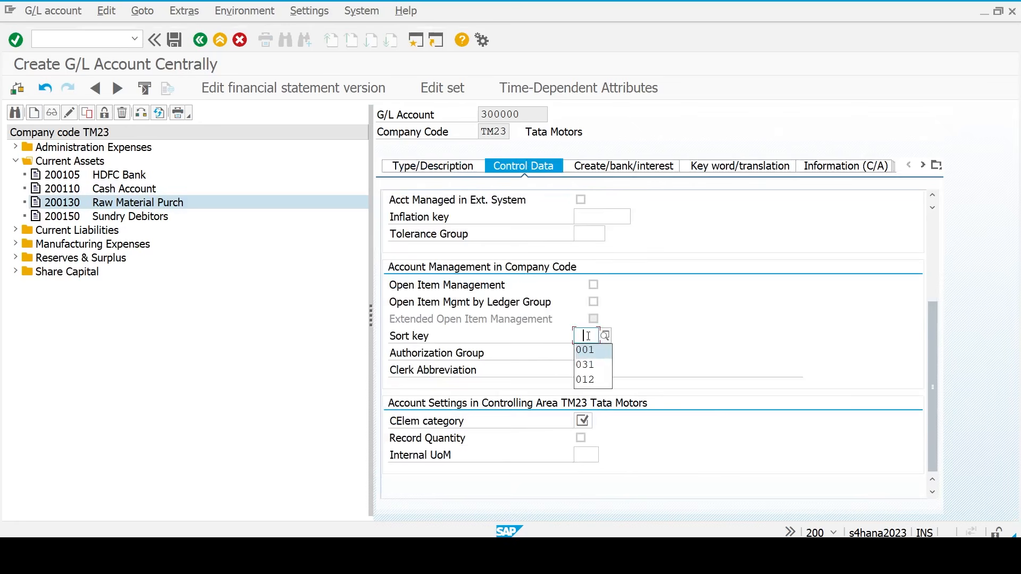
click(583, 420)
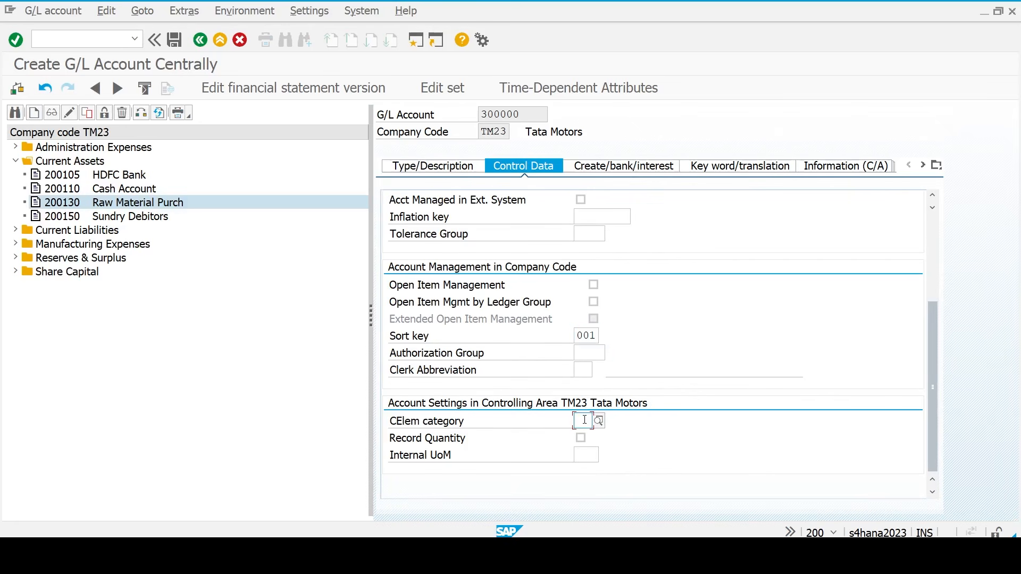
text(11)
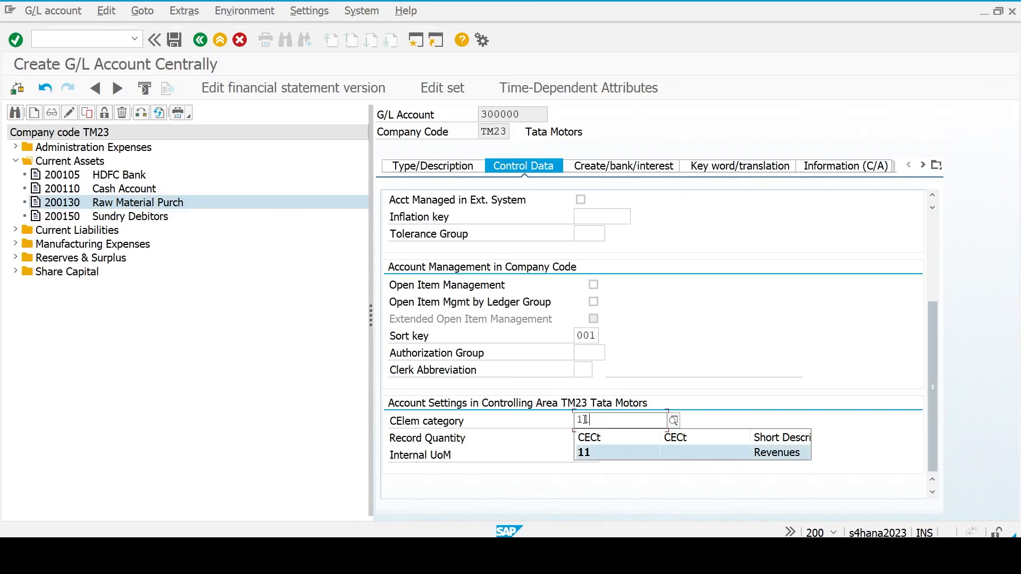
key(Return)
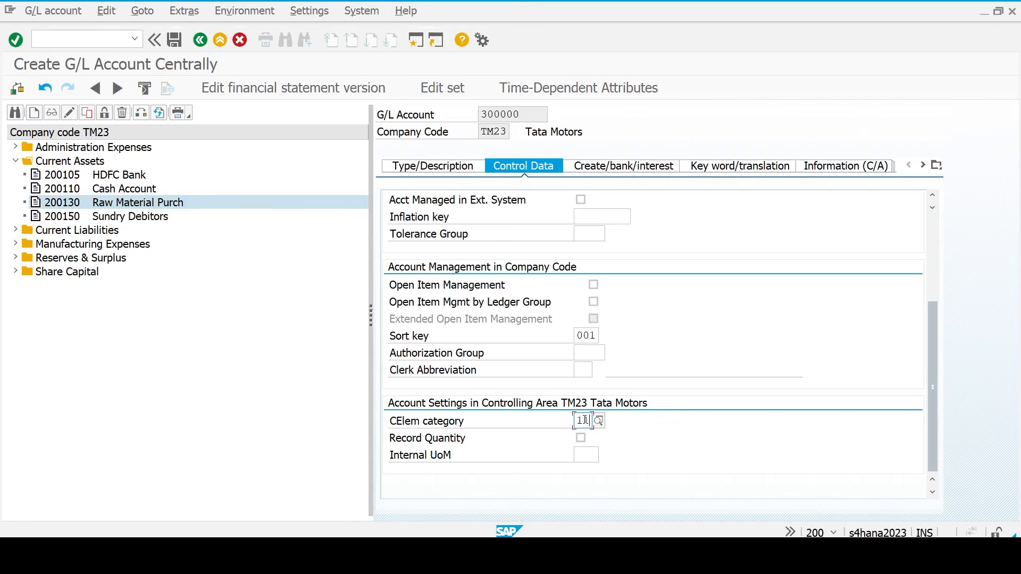
- Assign field status group G029 Revenue accounts and save account 300000
click(627, 175)
text(g)
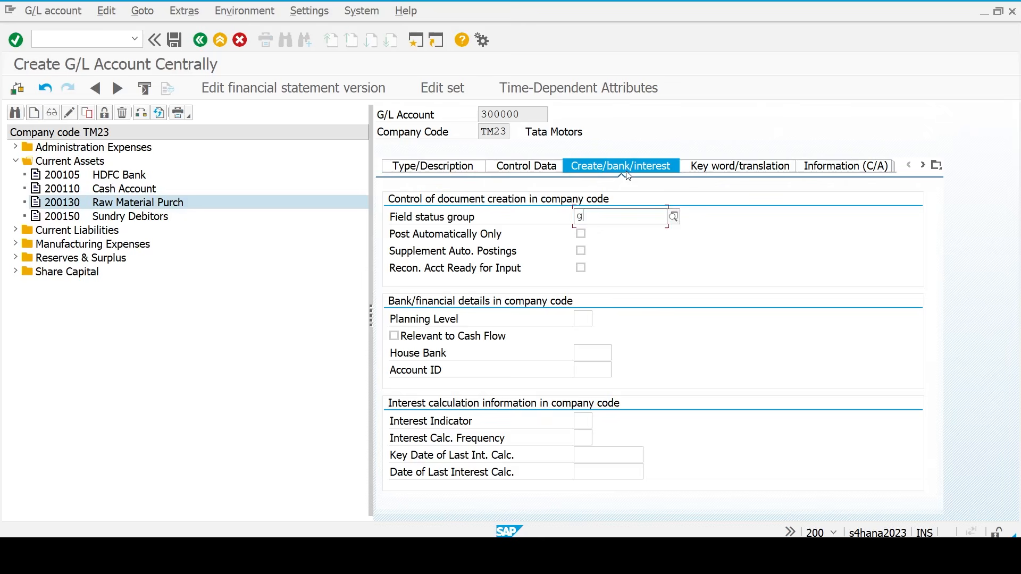
text(029)
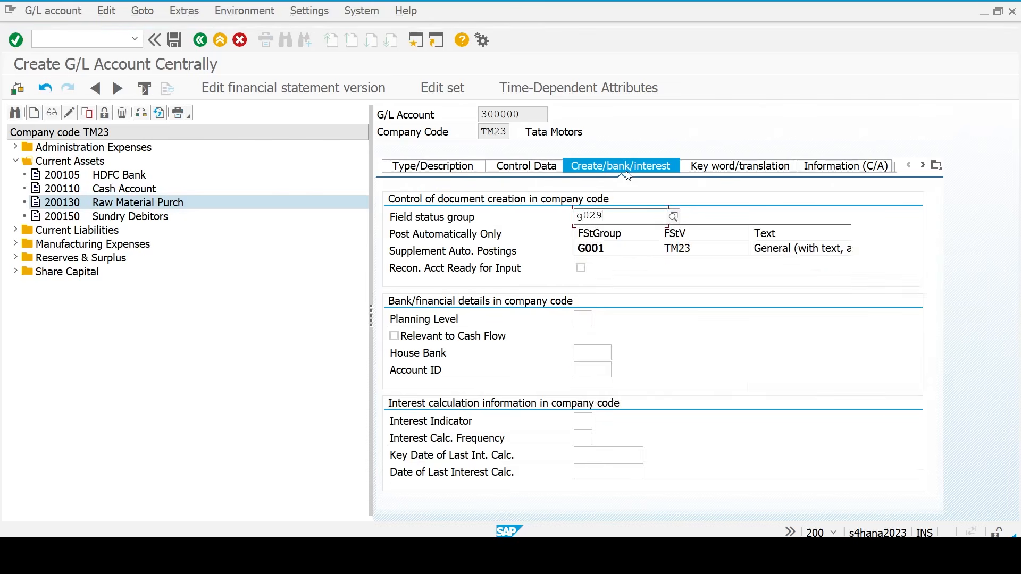
key(Return)
key(ctrl+s)
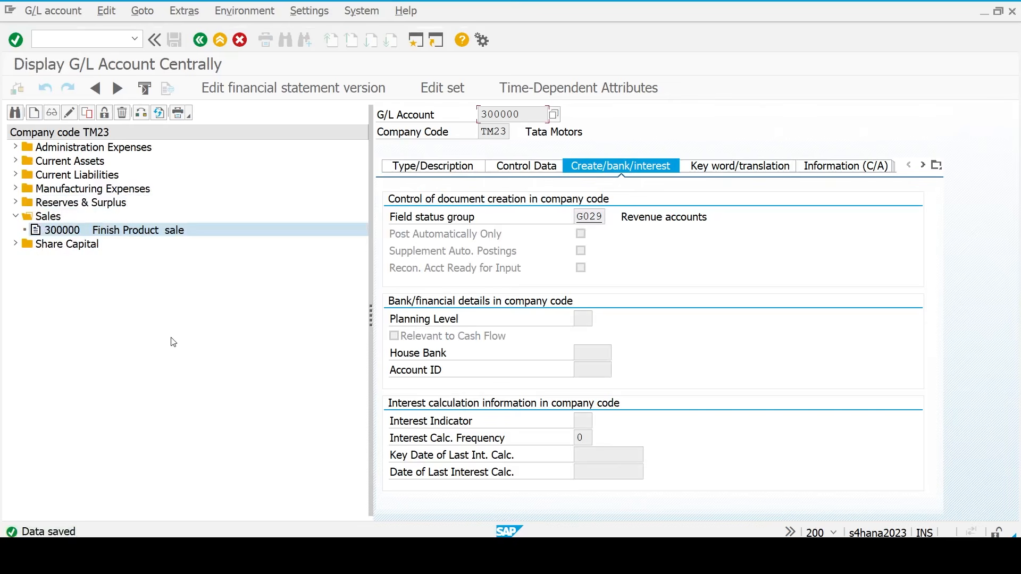
click(66, 235)
- Collapse the Sales folder, review the FICO HANA sheet in Excel, and return to SAP
key(Left)
key(Left)
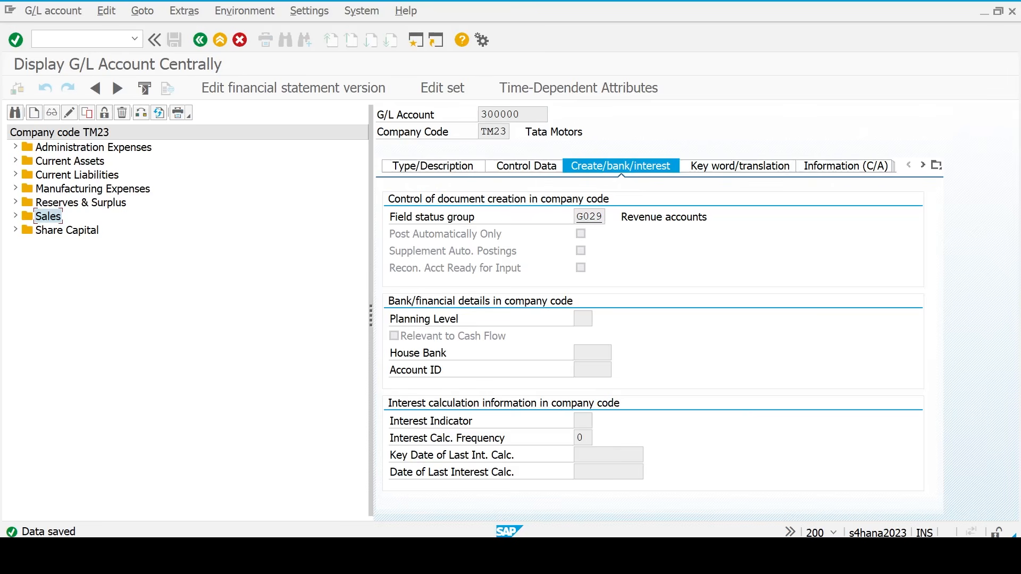
key(alt+Tab)
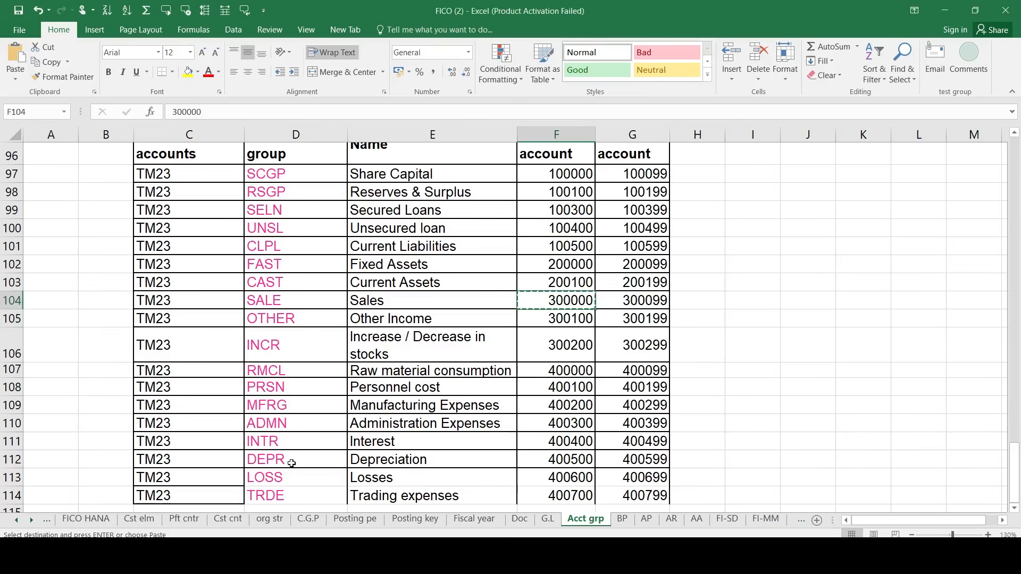
click(106, 524)
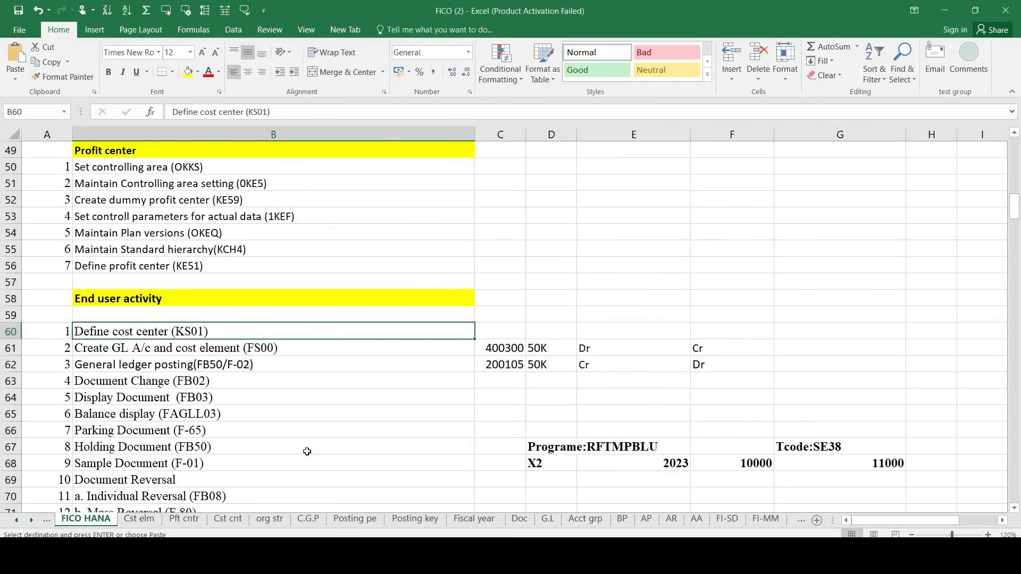
scroll(307, 452, down, 1)
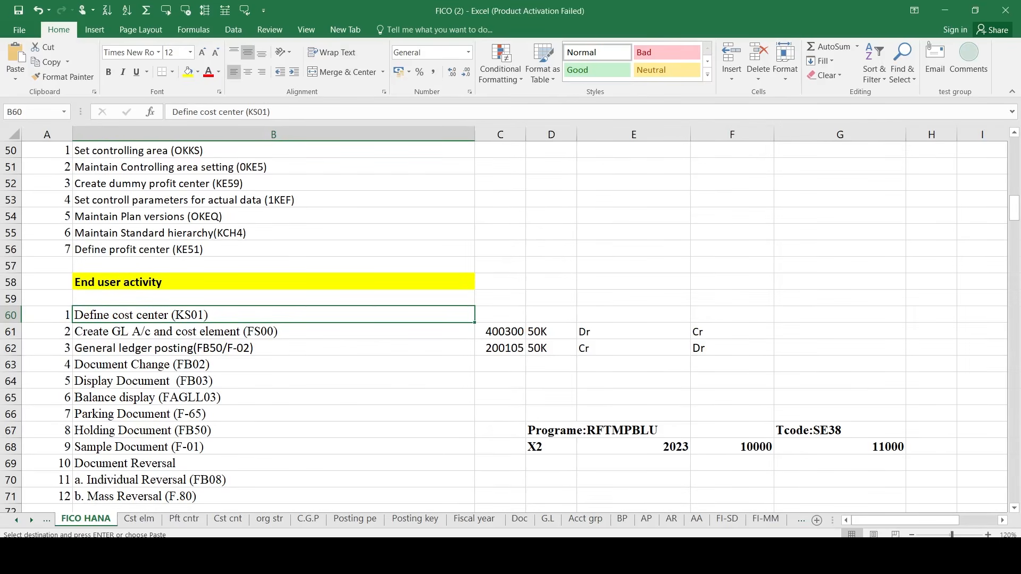
click(838, 481)
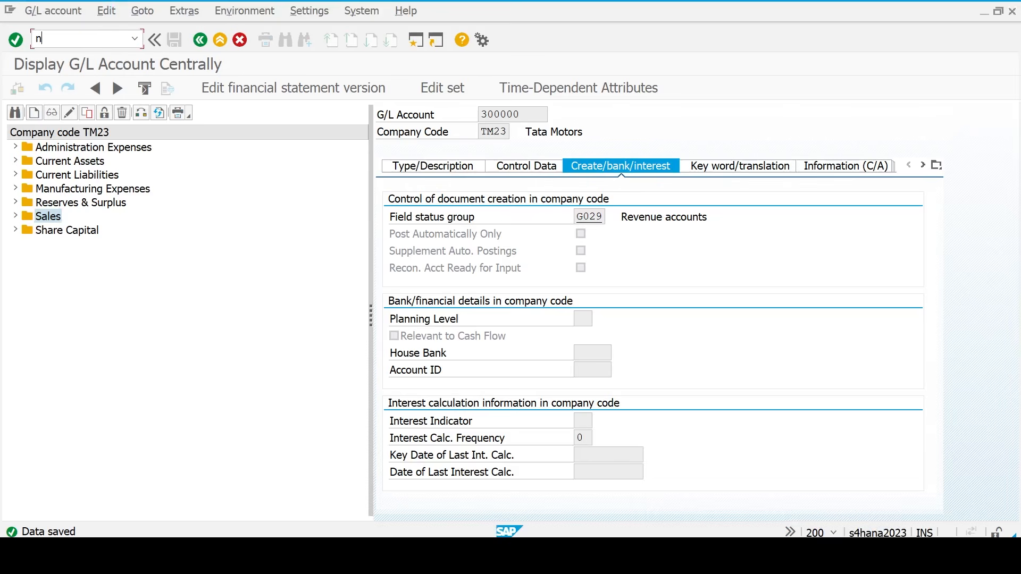
- Open FB50 with /nfb50 and set the document date to 21.03.2026
text(nfb50)
key(BackSpace)
key(BackSpace)
key(BackSpace)
key(BackSpace)
key(BackSpace)
text(/nfb50)
key(Return)
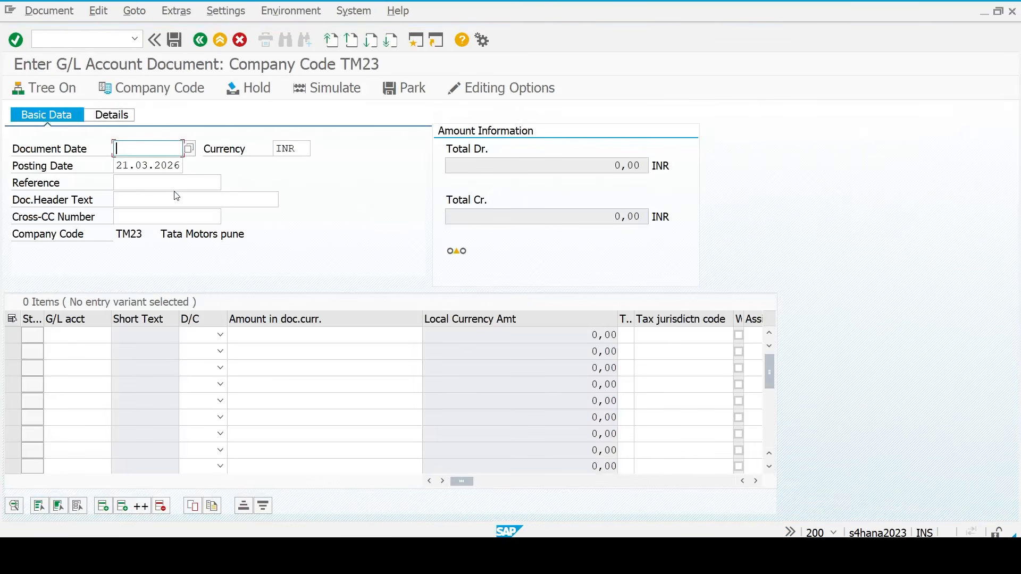
click(190, 149)
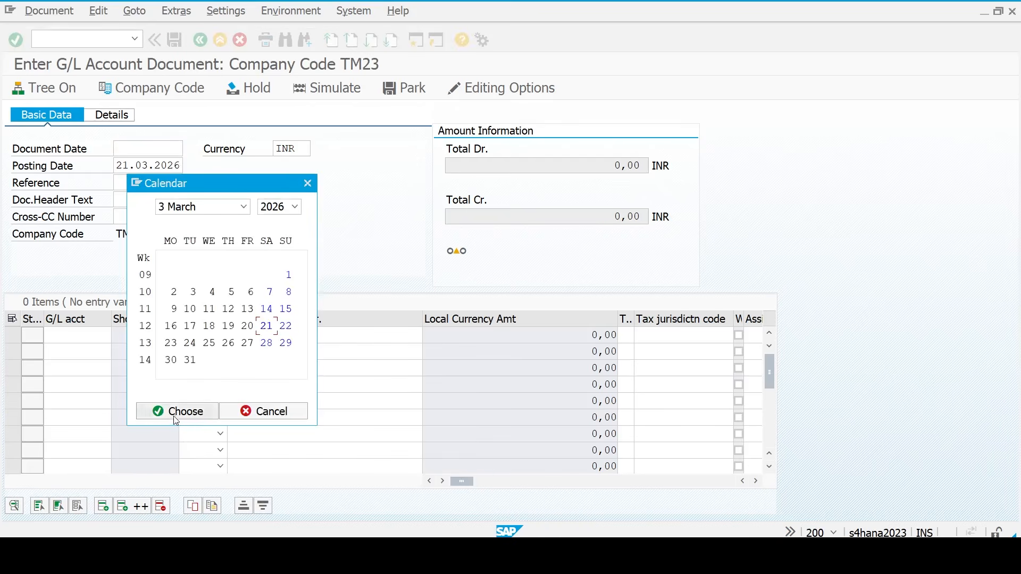
click(175, 412)
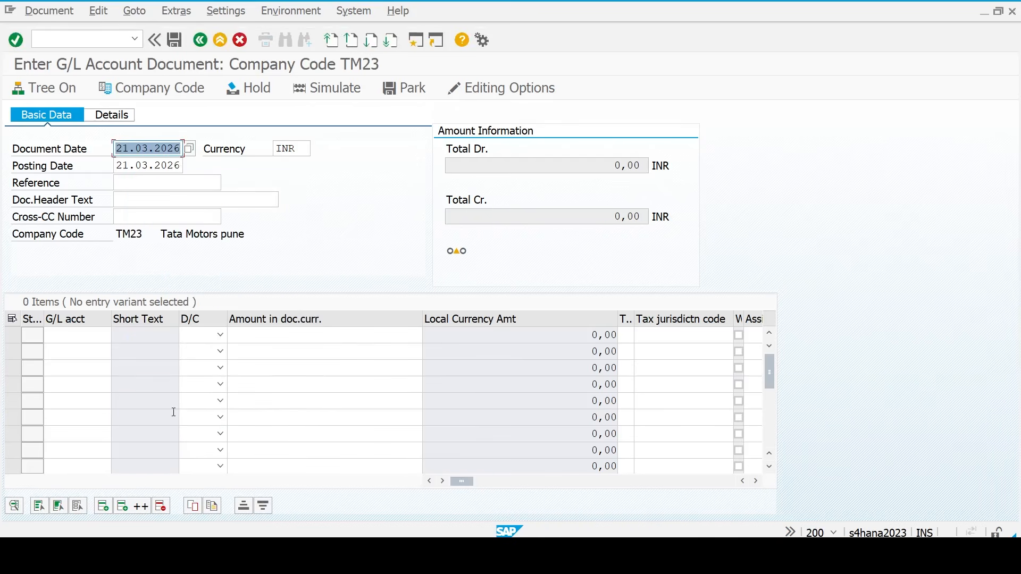
- Enter G/L accounts 200105 on the first line and 100000 on the second
click(68, 333)
text(200105)
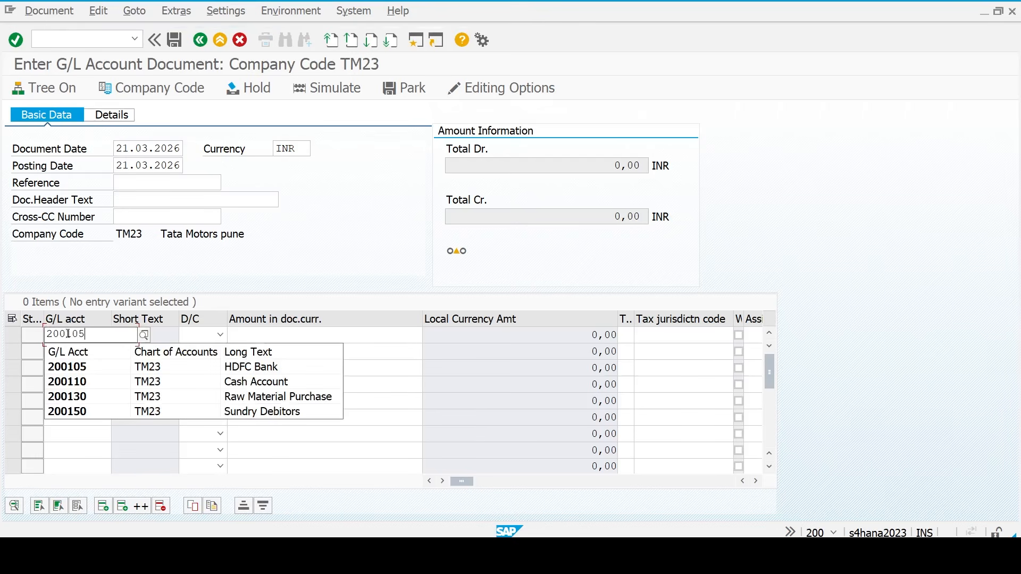
key(Down)
key(Return)
key(Down)
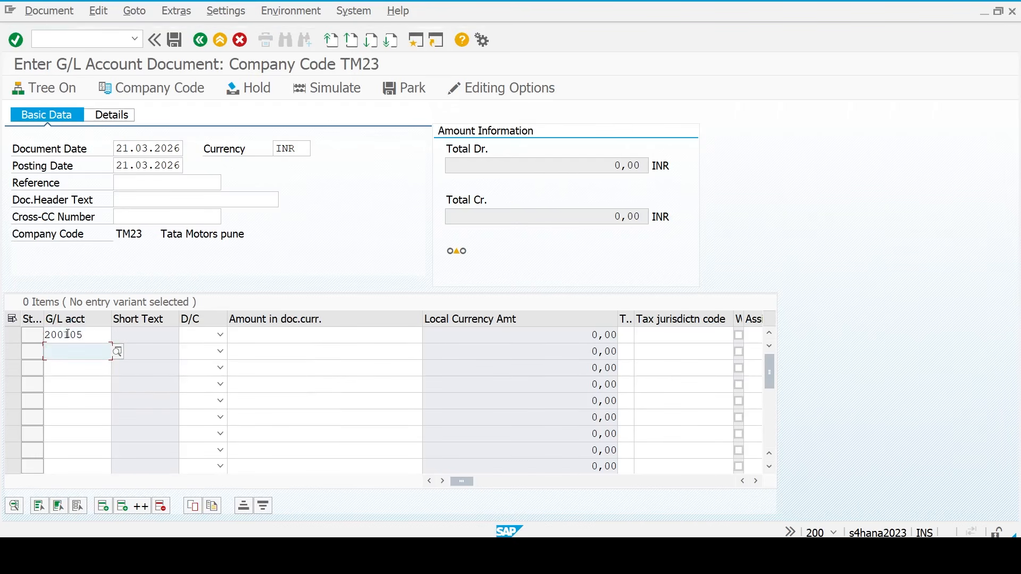
text(100000)
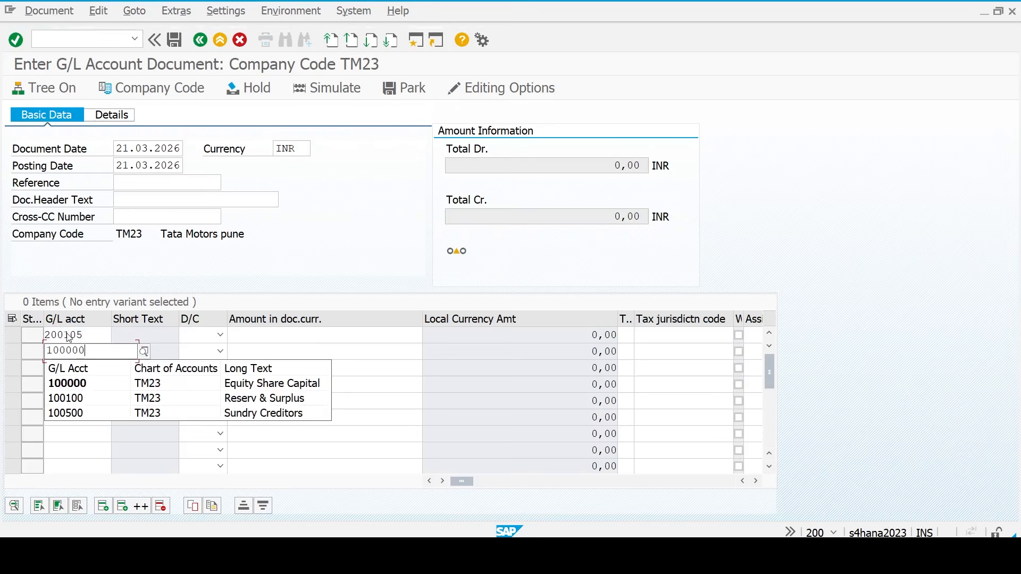
key(Return)
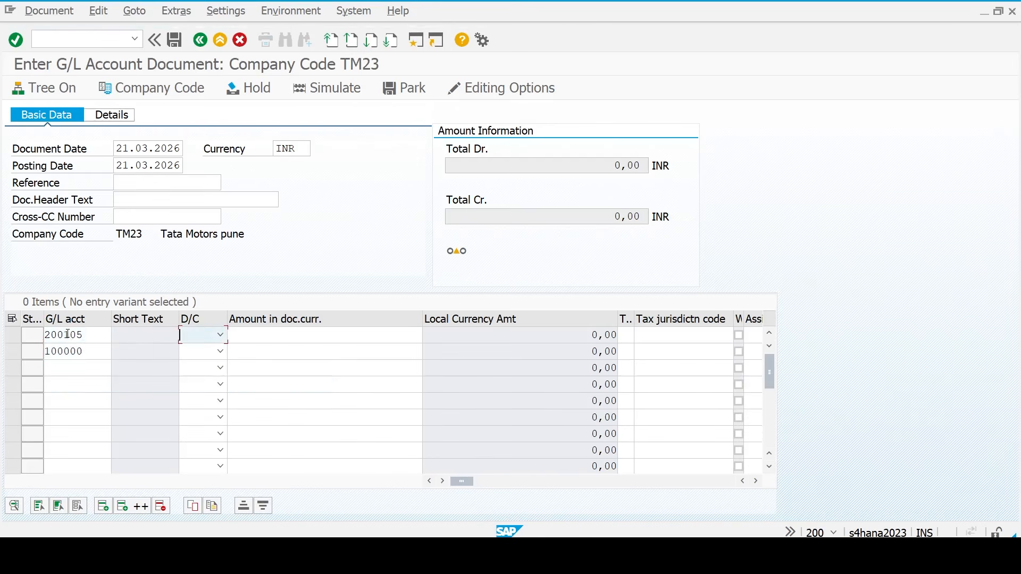
- Debit 200105 with 5000000 and credit 100000 with * for the balance, then check
key(s)
key(Down)
key(h)
key(Up)
key(Tab)
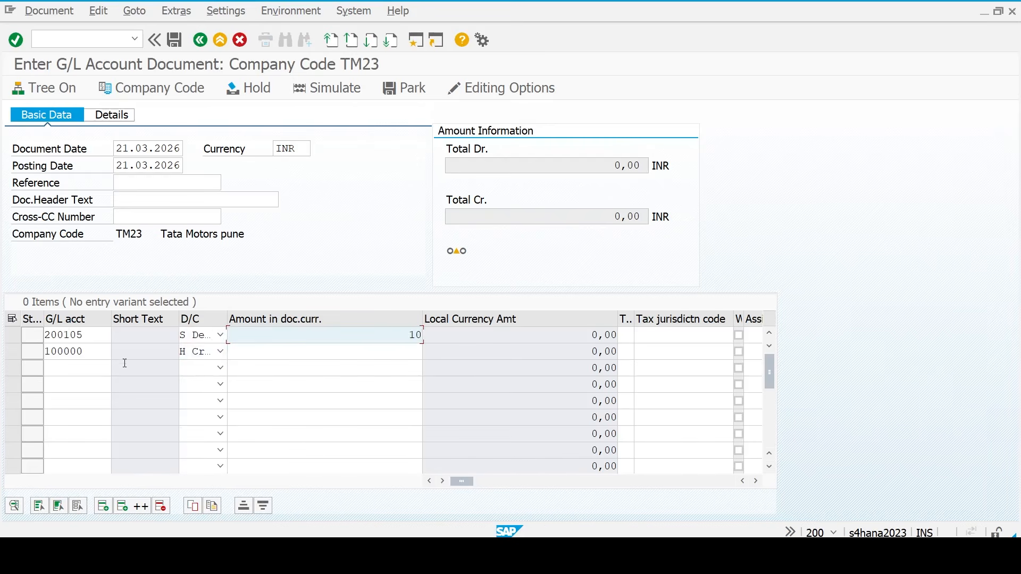
text(1)
key(BackSpace)
text(5000000)
key(Down)
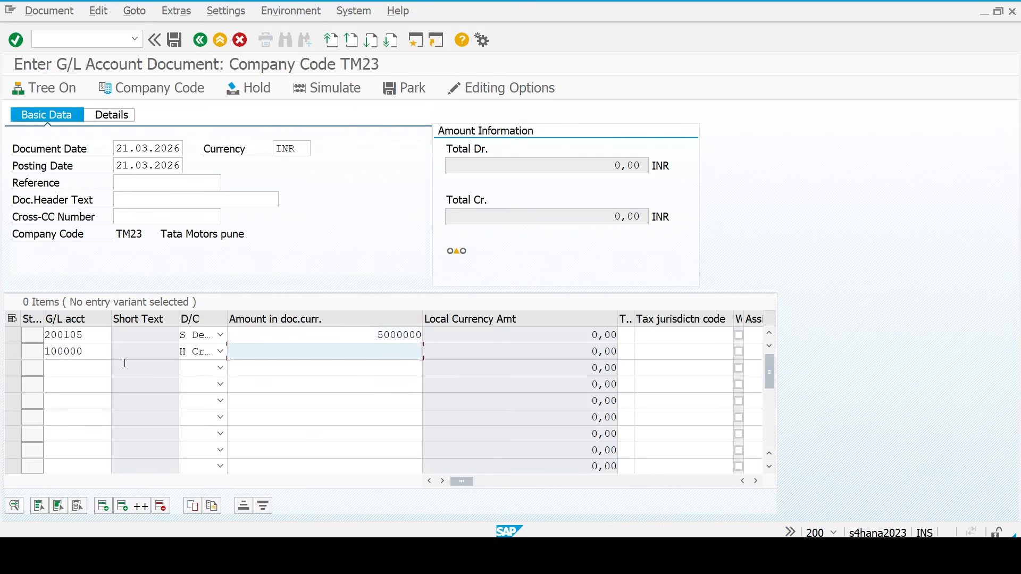
text(*)
key(Return)
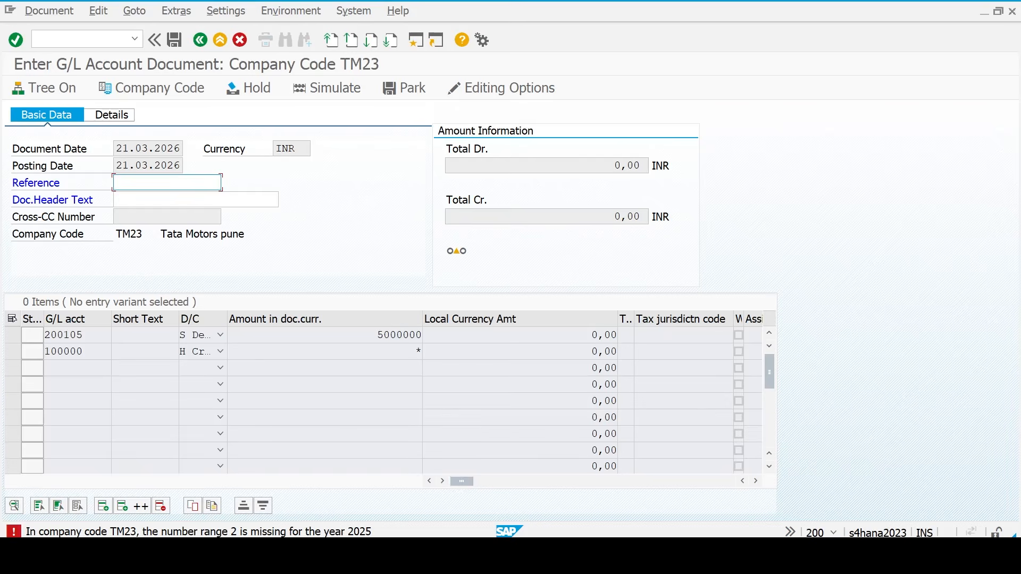
- Review the number range and year columns on Excel's Doc sheet, then return to SAP in a new session
click(736, 555)
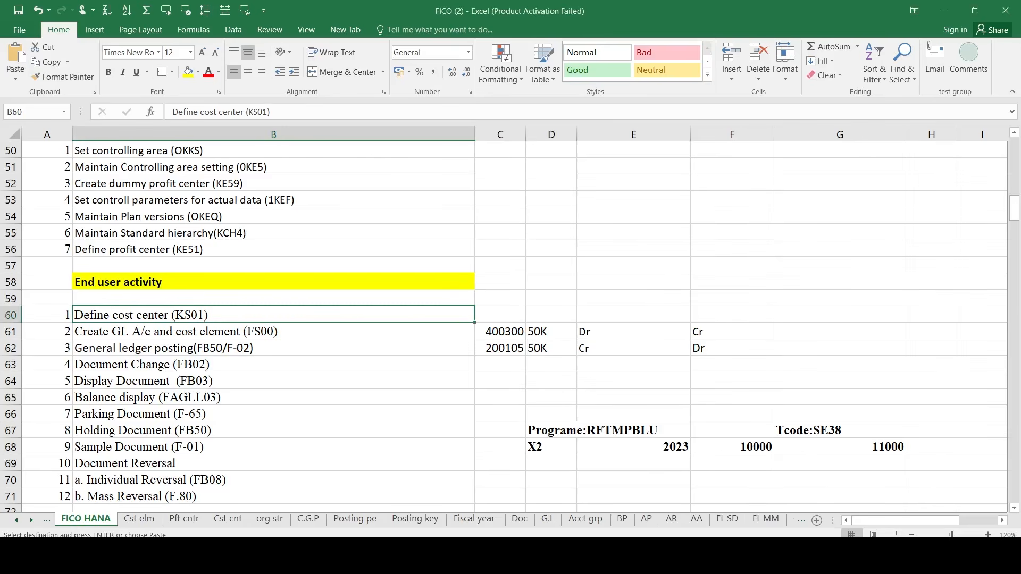
click(520, 519)
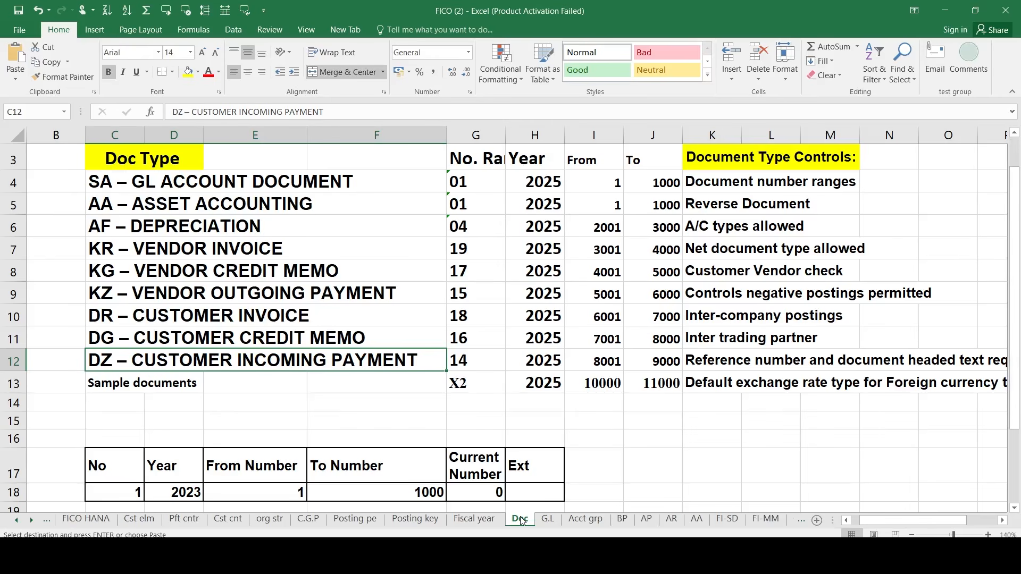
click(477, 207)
drag(477, 184, 606, 484)
click(694, 420)
scroll(710, 442, down, 1)
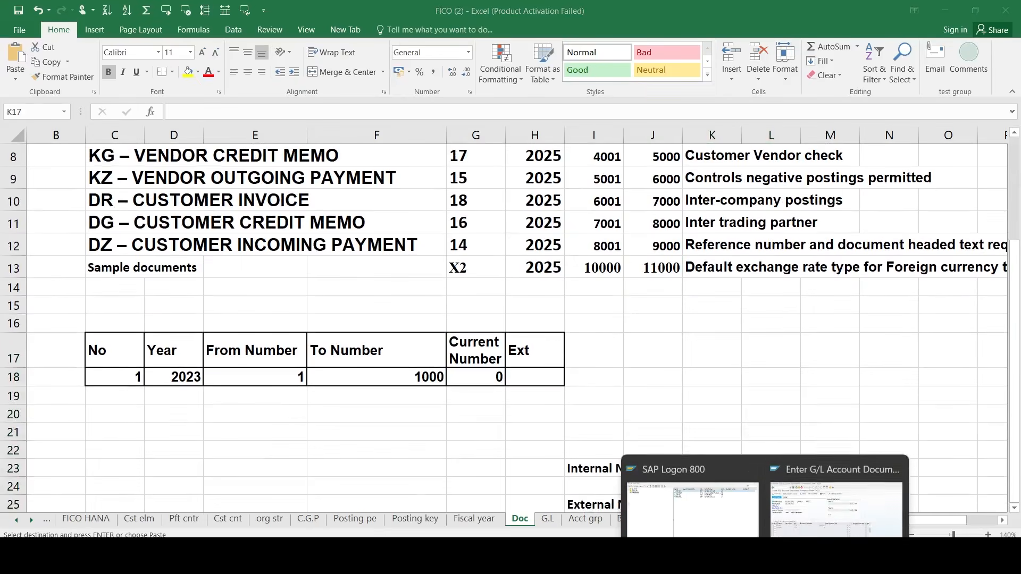
click(806, 496)
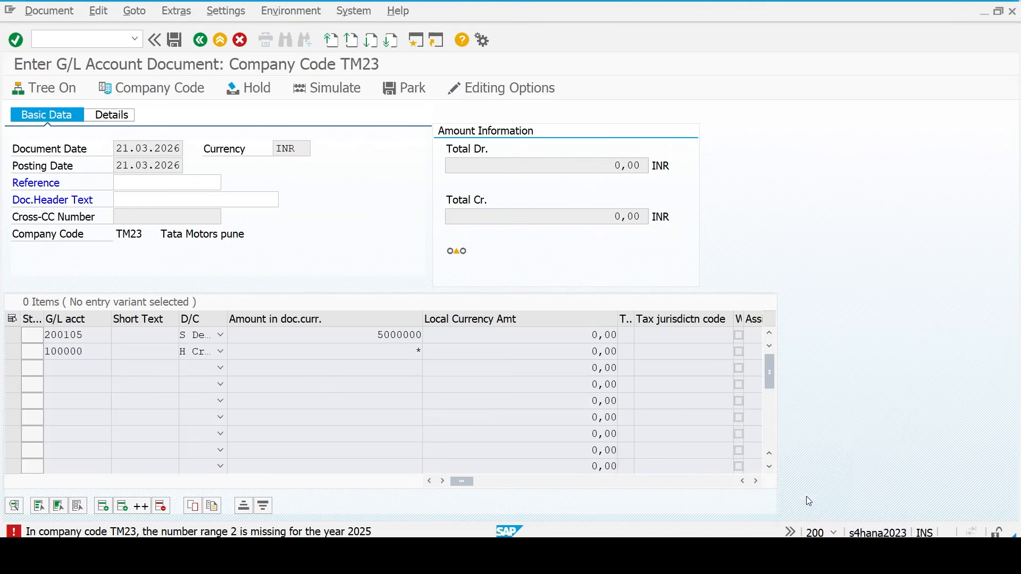
click(420, 44)
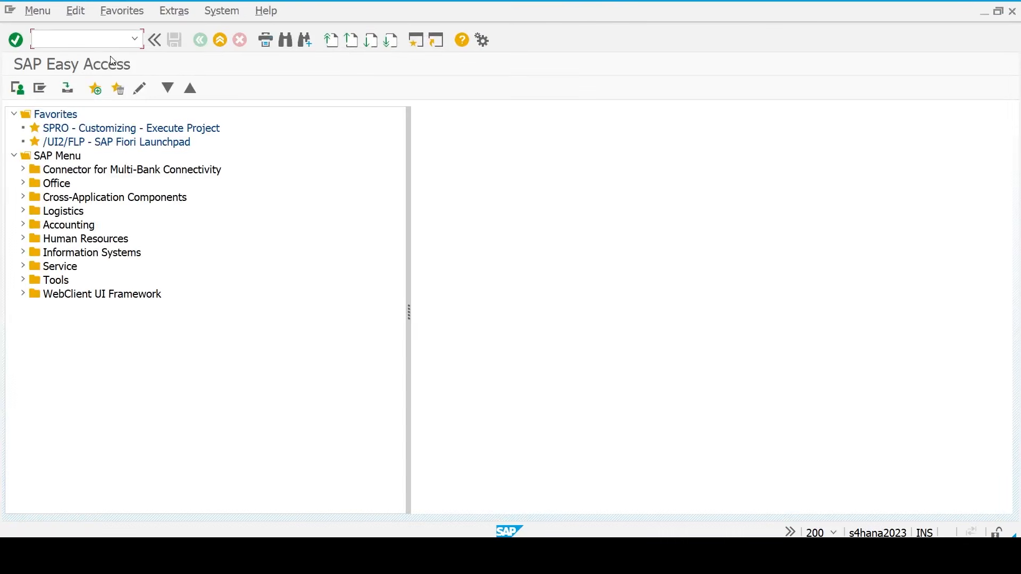
- In OBA7, confirm document type SA uses number range 2 and save under the customizing request
text(oba7)
key(Return)
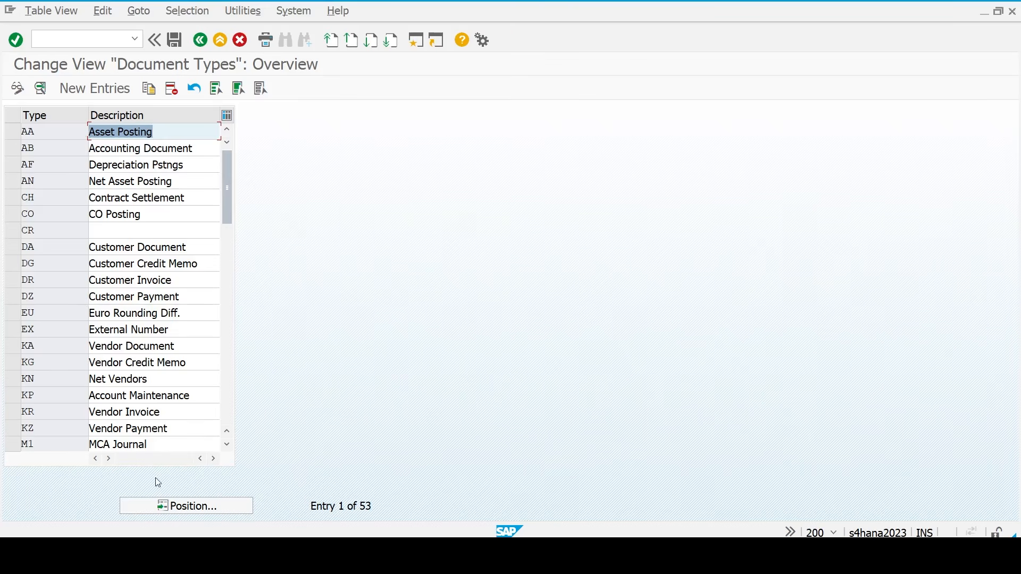
click(172, 507)
text(a)
key(Return)
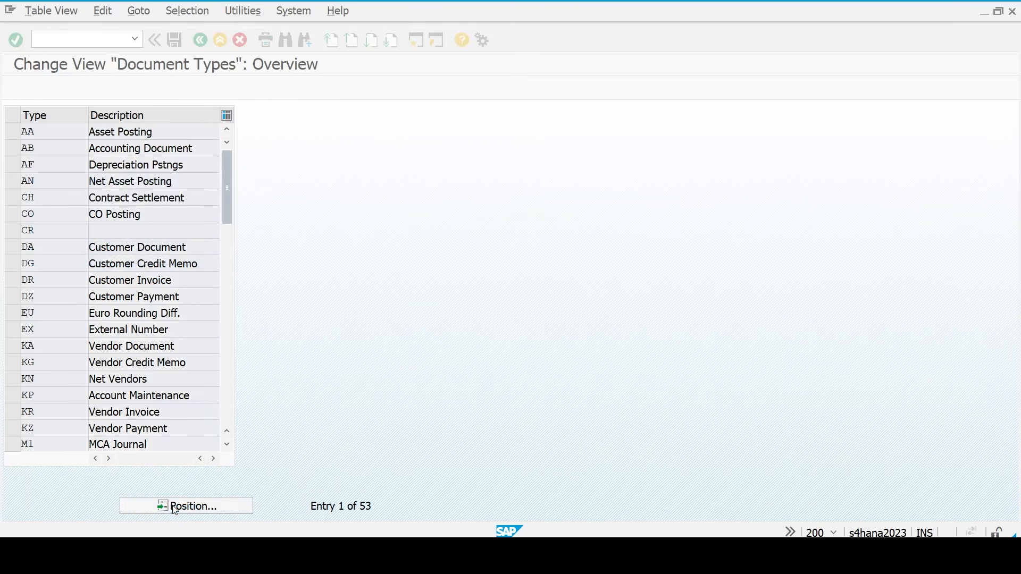
click(203, 505)
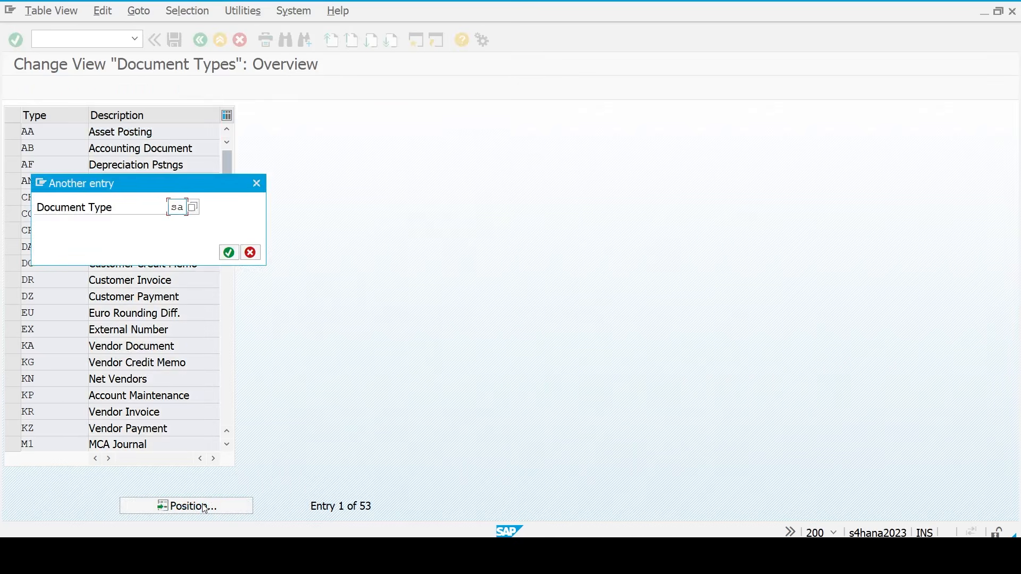
key(Return)
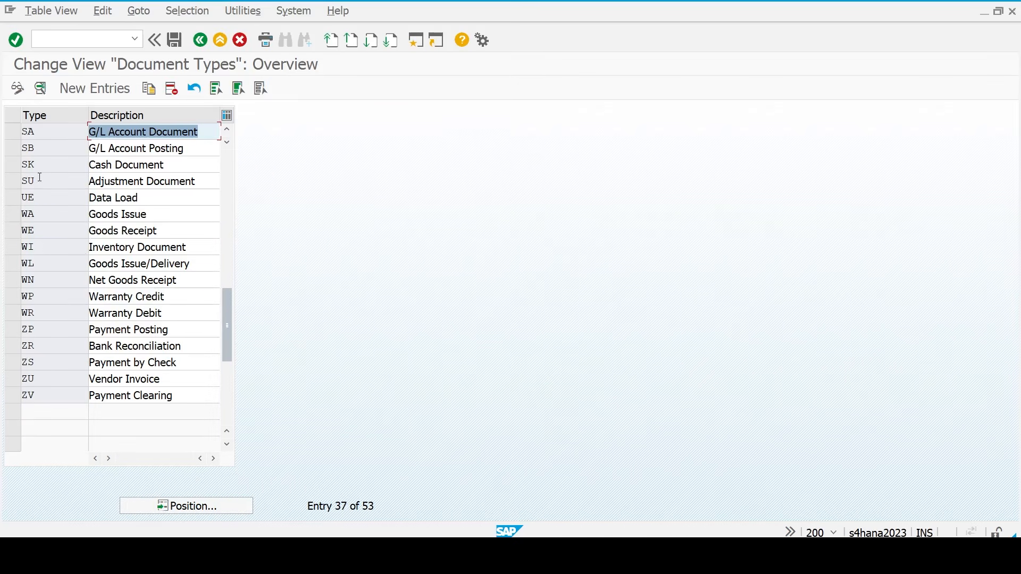
double_click(40, 133)
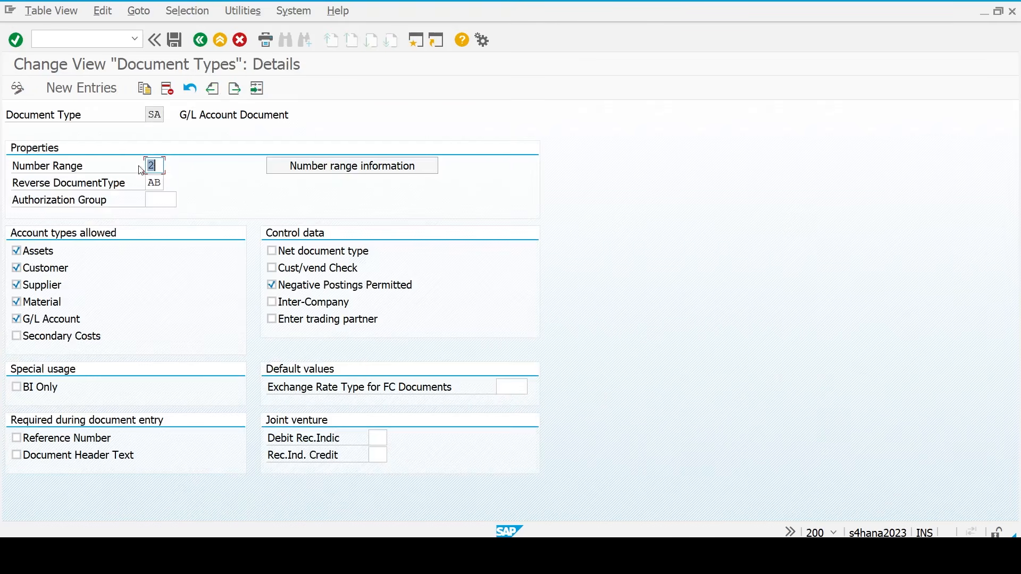
click(160, 169)
key(ctrl+s)
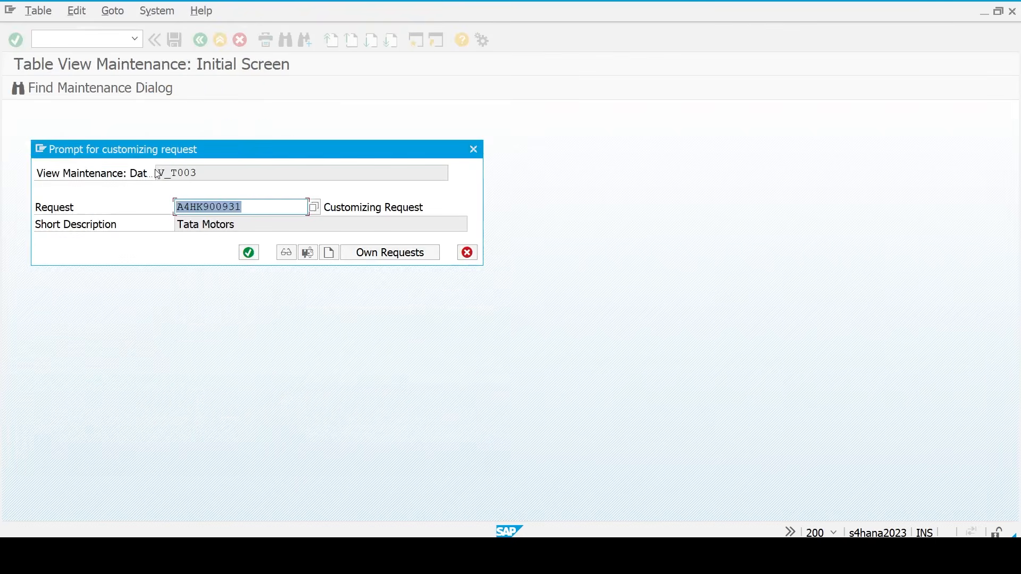
key(Return)
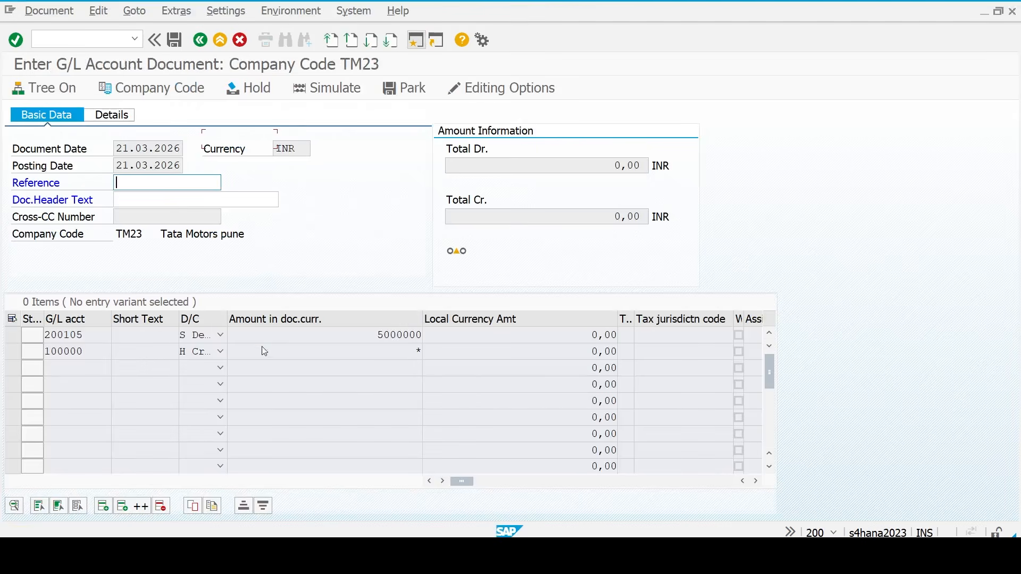
- Reopen the G/L document entry with document date 21.03.2026
key(Return)
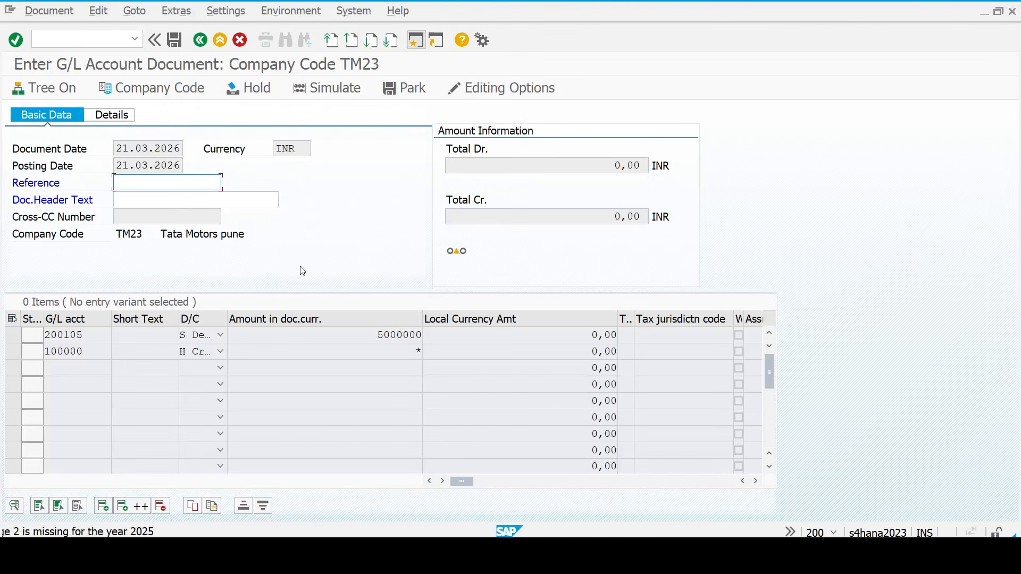
click(109, 39)
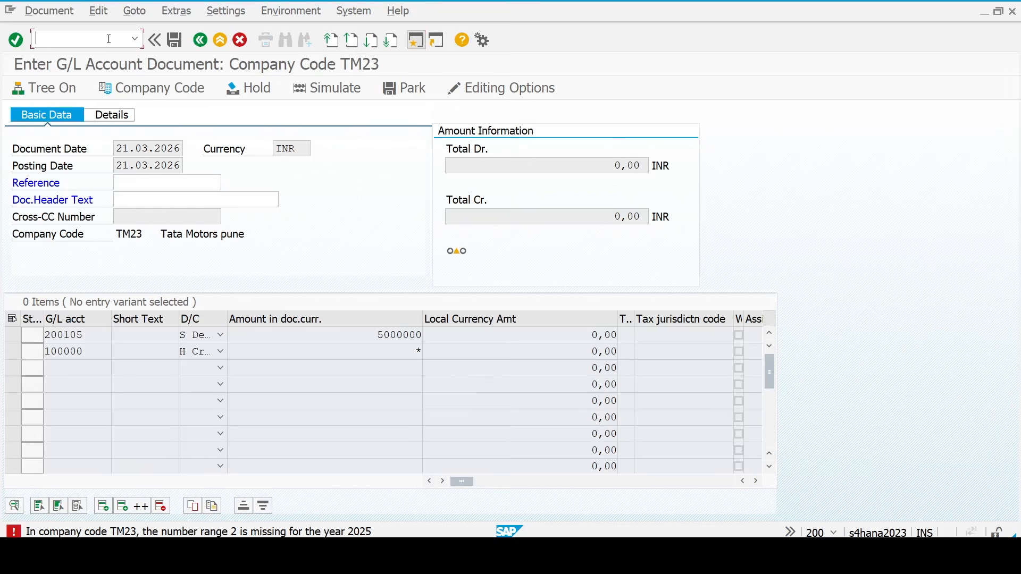
key(Return)
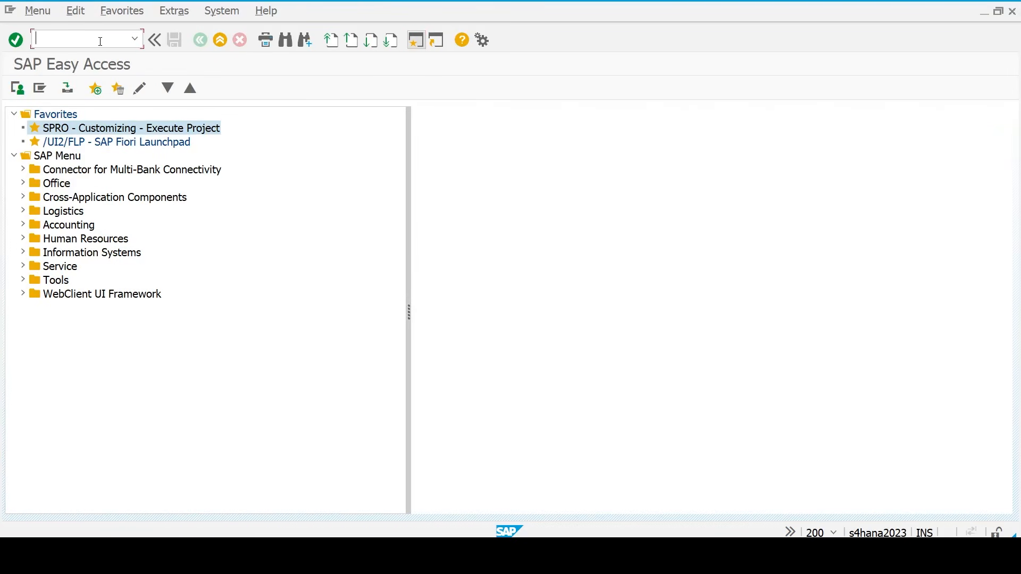
key(Down)
key(Down)
key(Down)
key(Return)
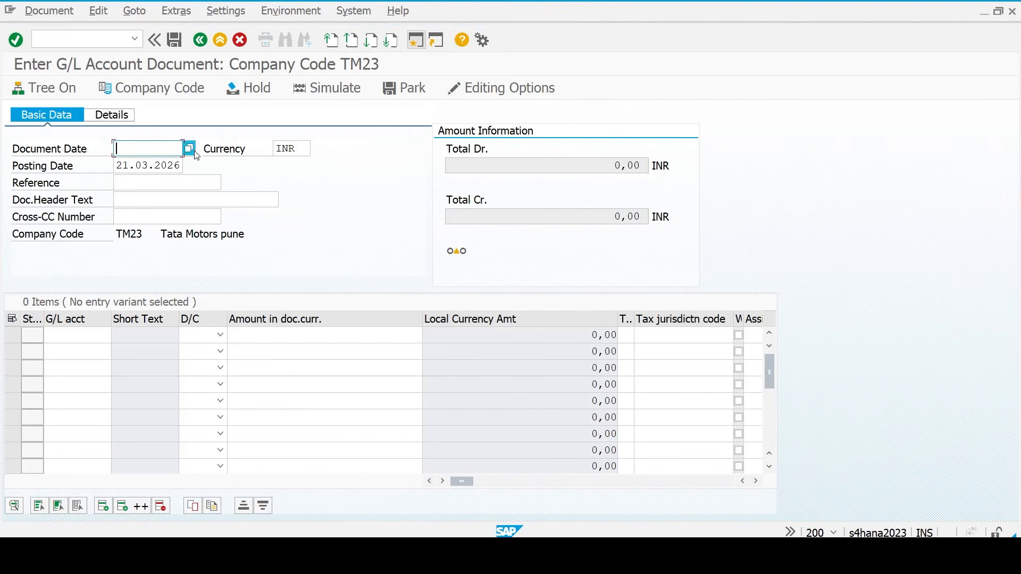
click(189, 149)
click(187, 412)
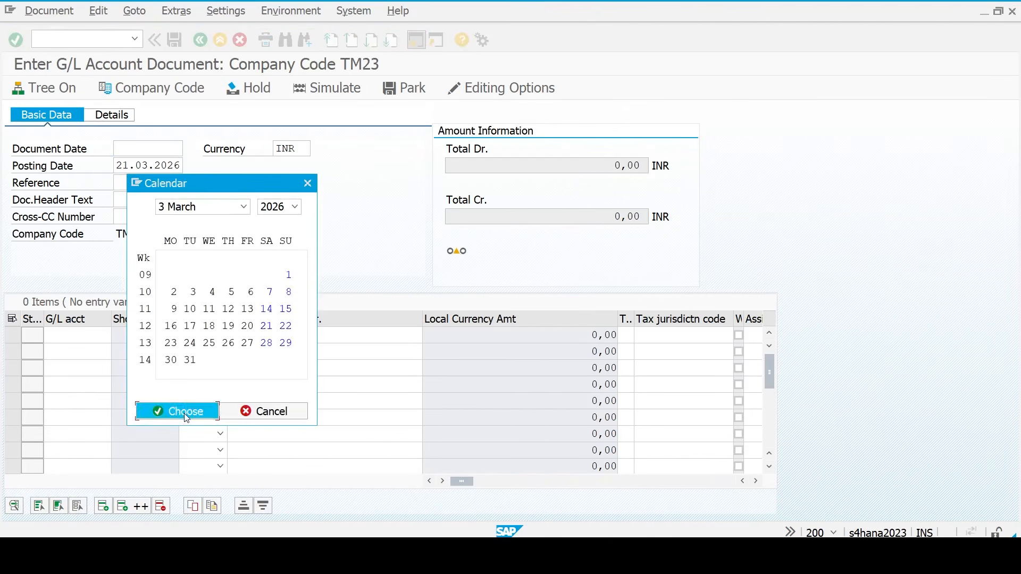
- Enter account 200105 as the debit line and 100000 as the credit line
click(75, 330)
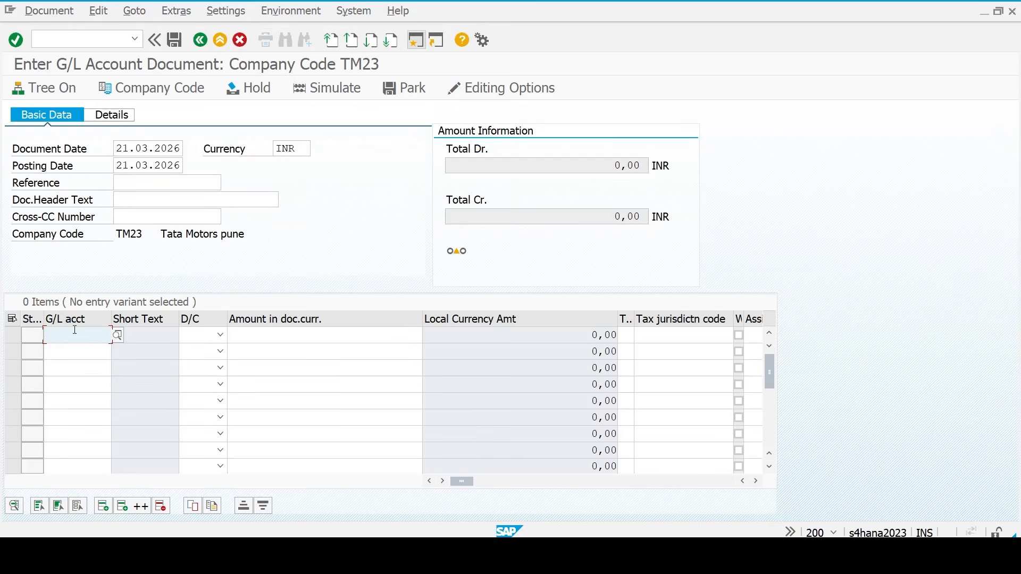
text(100000)
key(ctrl+a)
key(BackSpace)
key(space)
key(Down)
key(Down)
key(Return)
key(Down)
key(space)
key(Down)
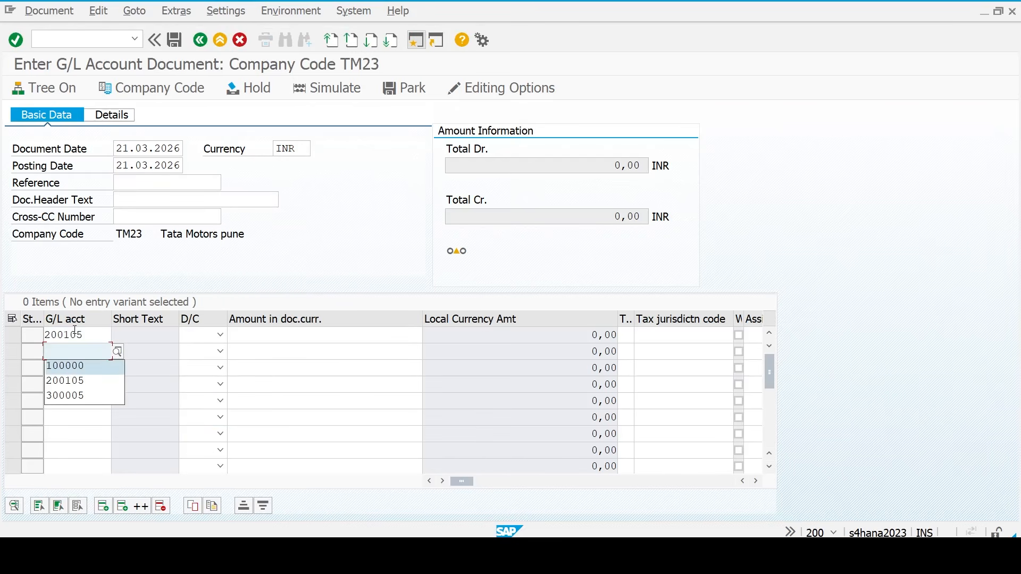
key(Return)
key(Up)
key(Tab)
key(s)
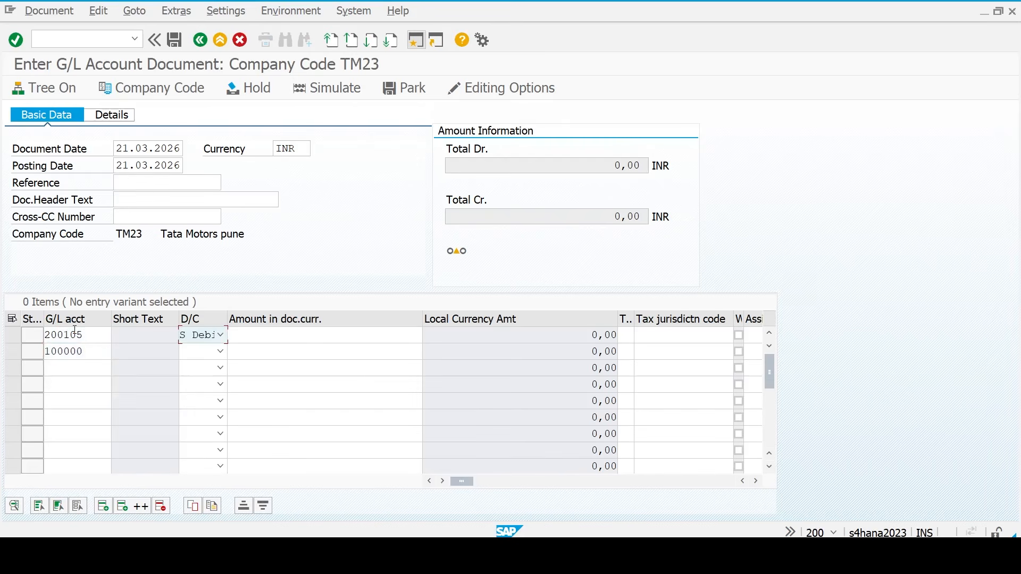
key(Down)
key(h)
- Enter 5000000 as the debit amount and let the credit line balance with *
key(Up)
key(Tab)
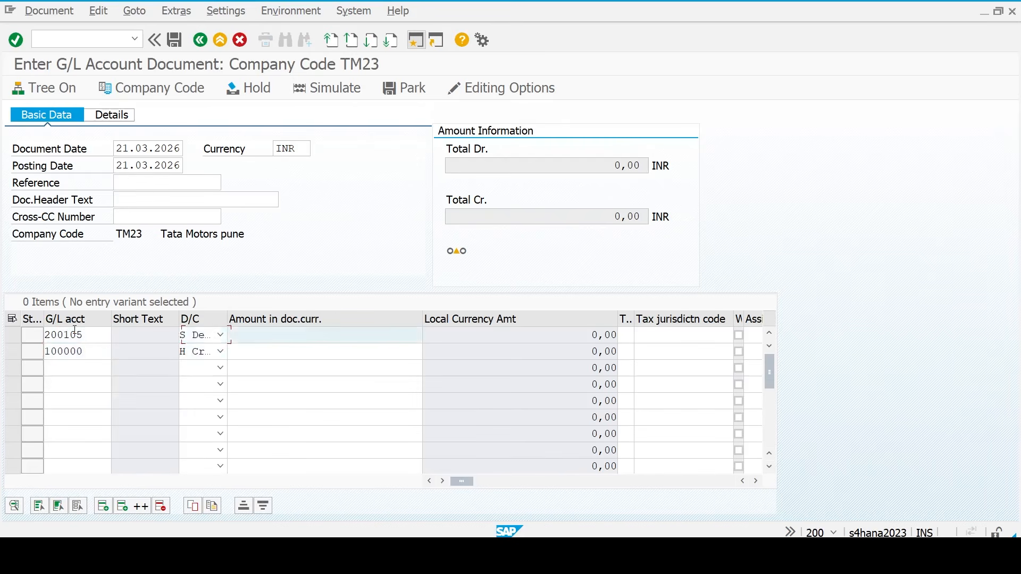
key(space)
key(Down)
key(Return)
key(ctrl+a)
key(BackSpace)
key(Down)
key(Down)
key(Return)
key(Down)
key(BackSpace)
key(Down)
key(Return)
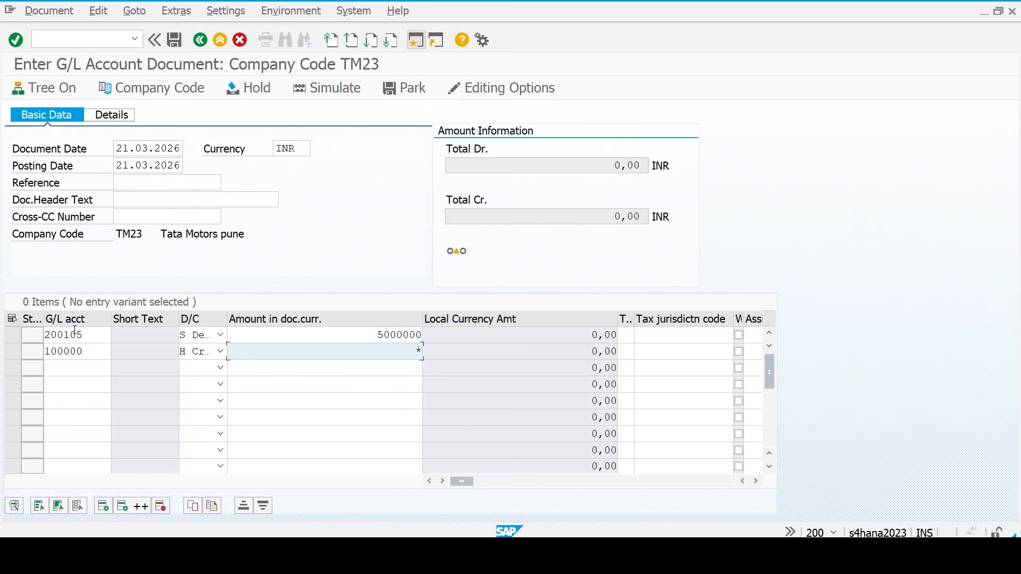
- Give both lines the text Equity Sales and validate the line items
key(Up)
key(Tab)
key(Tab)
key(Tab)
key(Tab)
key(Tab)
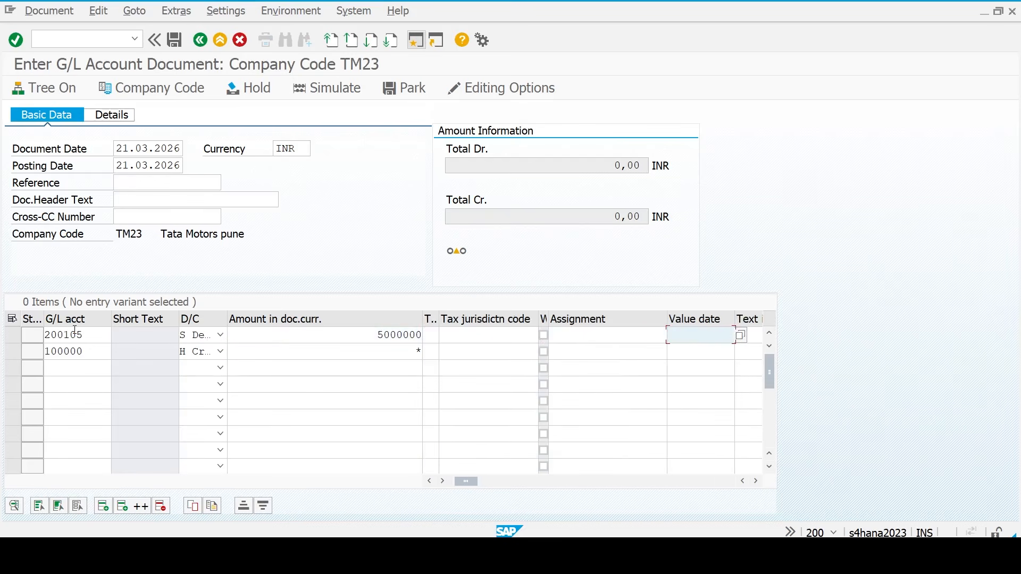
key(Tab)
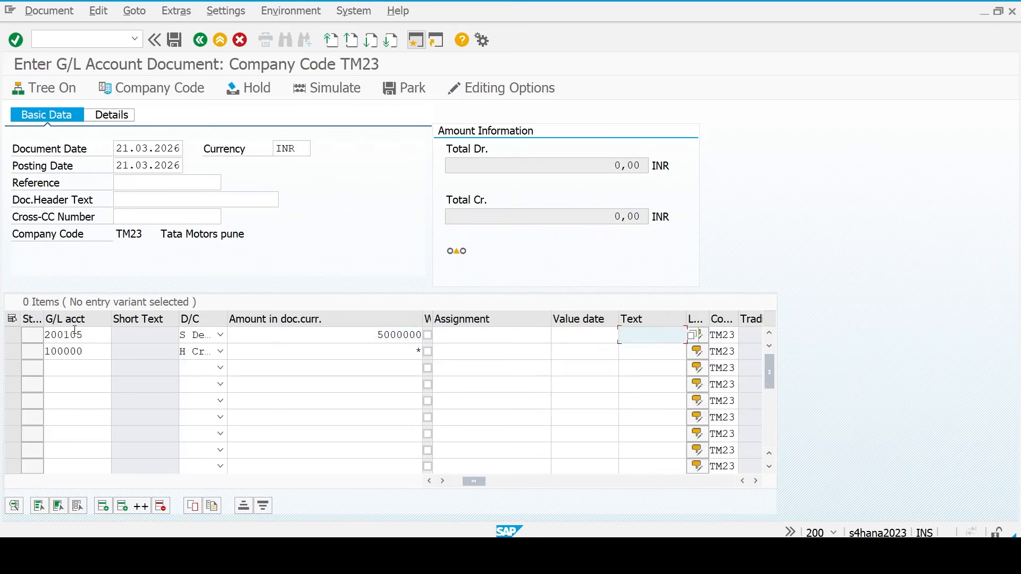
text(Equity Saler)
key(ctrl+a)
key(ctrl+c)
key(Down)
key(ctrl+v)
key(Return)
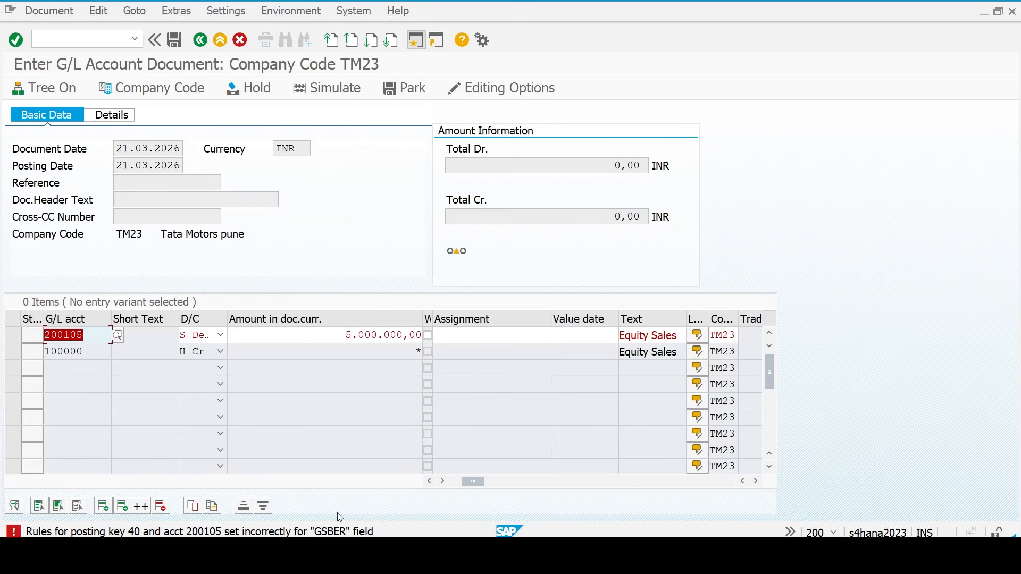
- Open the GSBER error's detailed help and follow its 'Maintain field status variants' link
double_click(338, 533)
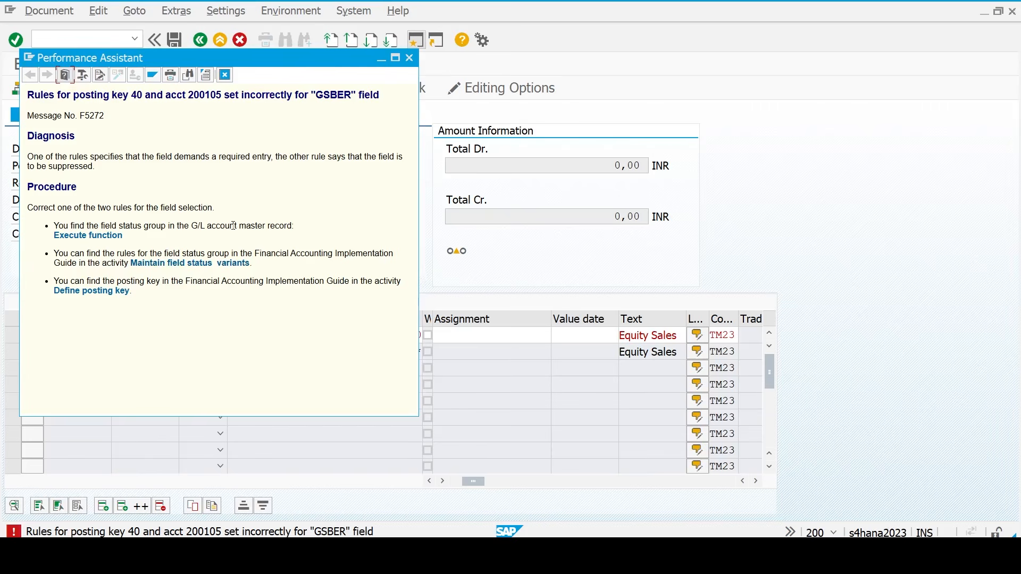
click(191, 263)
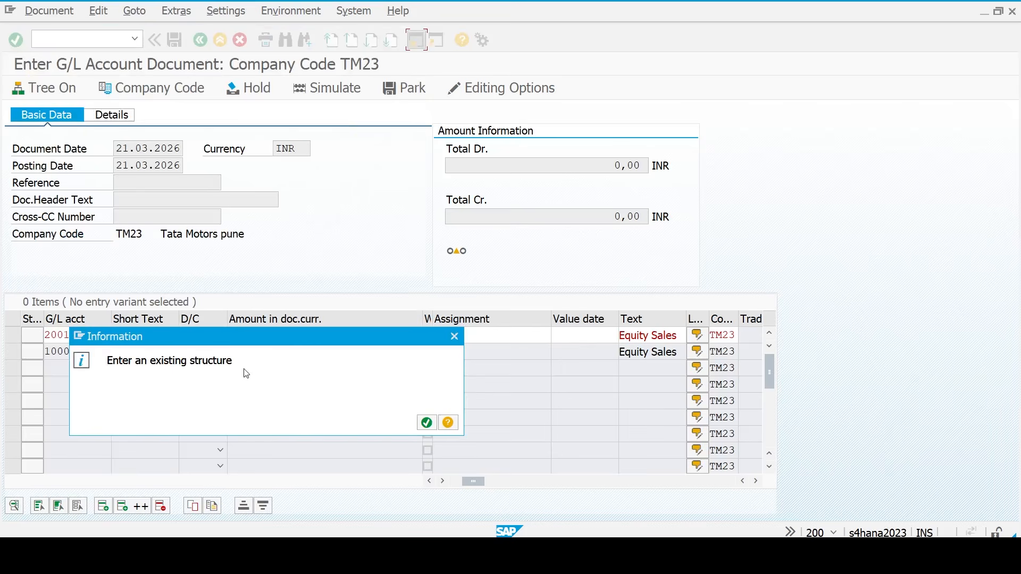
click(427, 423)
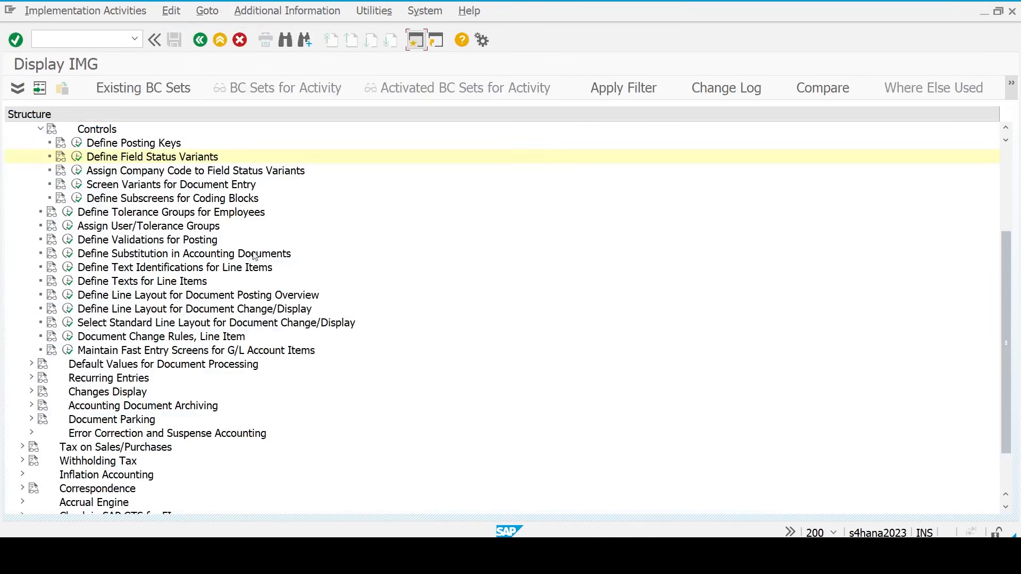
- Open group G005 of variant TM23 and review its General Data and Payment transactions fields
click(77, 156)
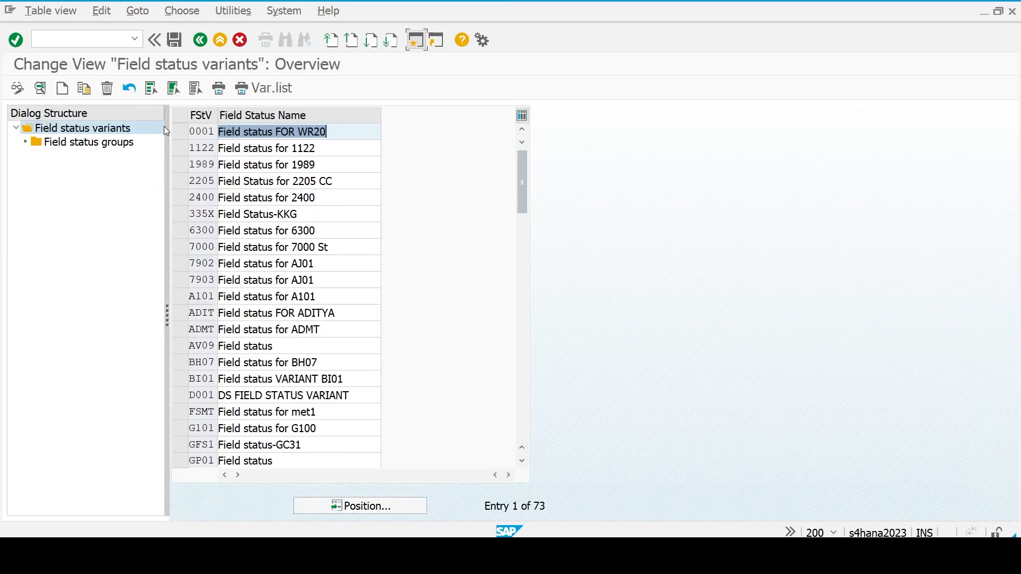
click(370, 506)
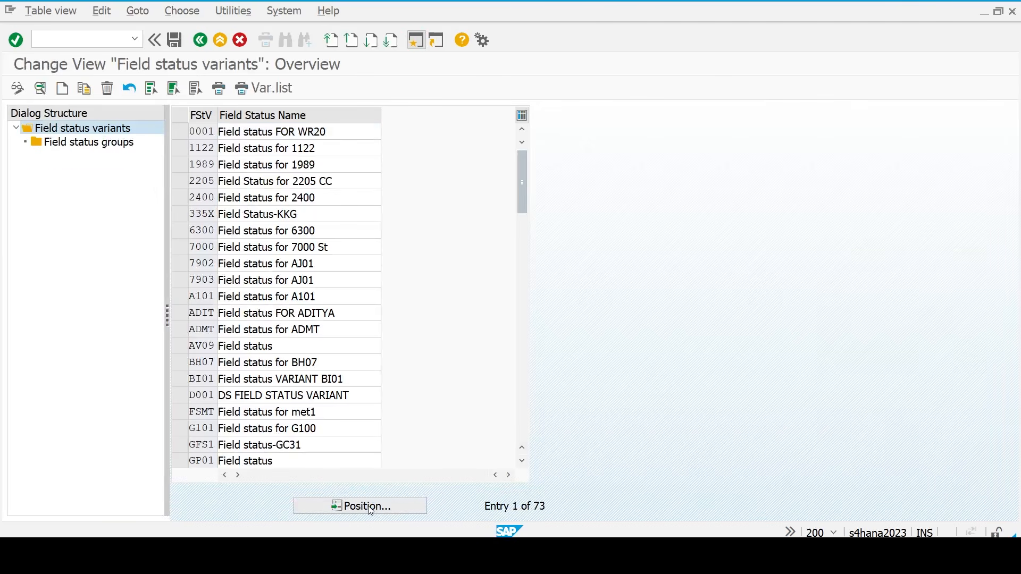
text(tm23)
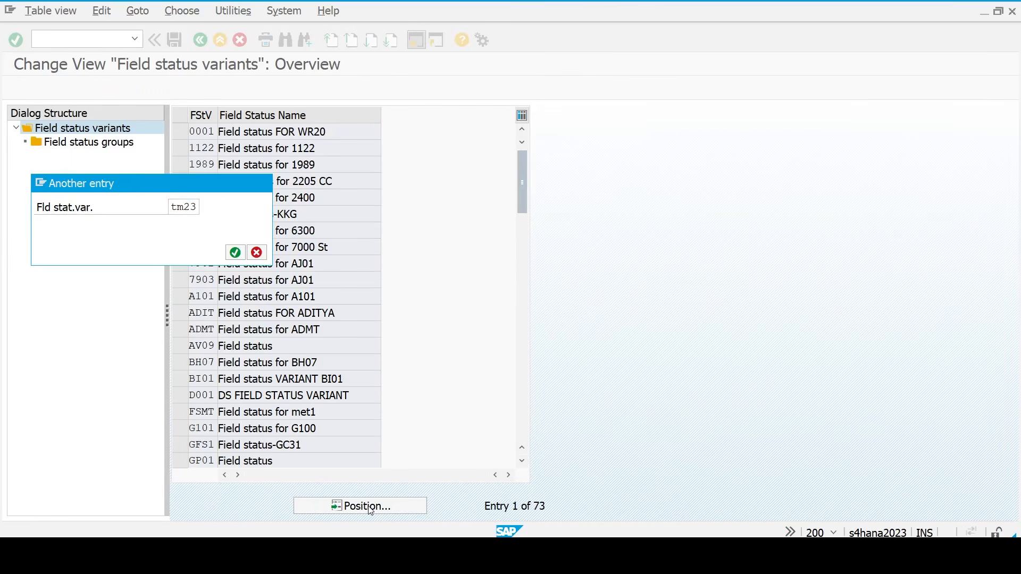
key(Return)
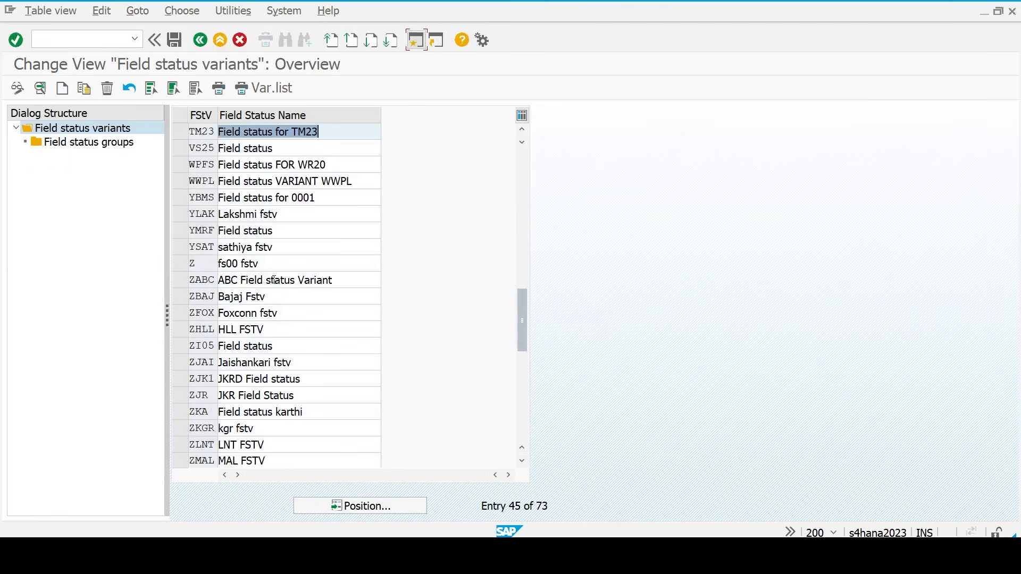
click(179, 132)
click(87, 145)
double_click(86, 144)
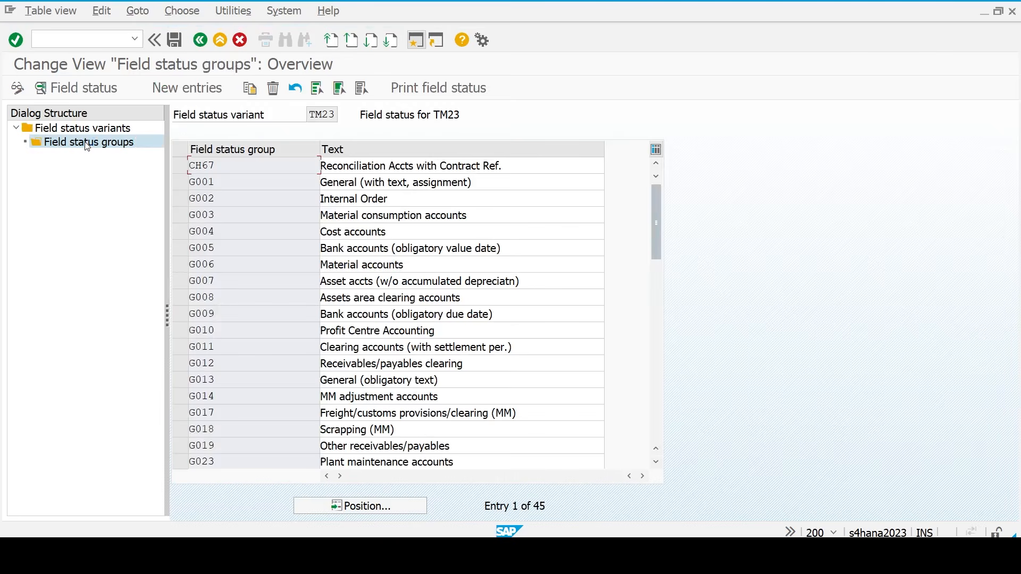
double_click(193, 249)
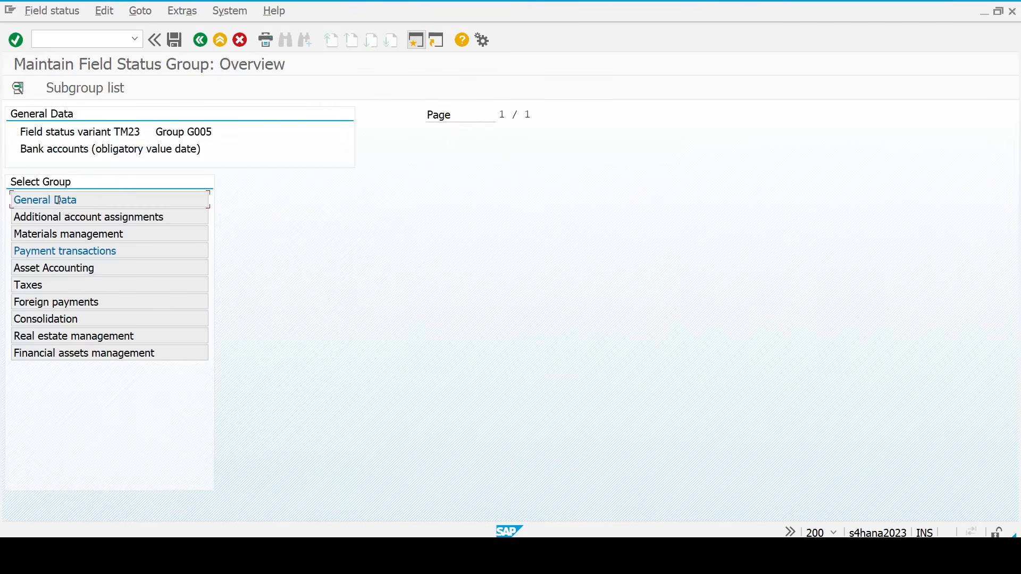
double_click(58, 200)
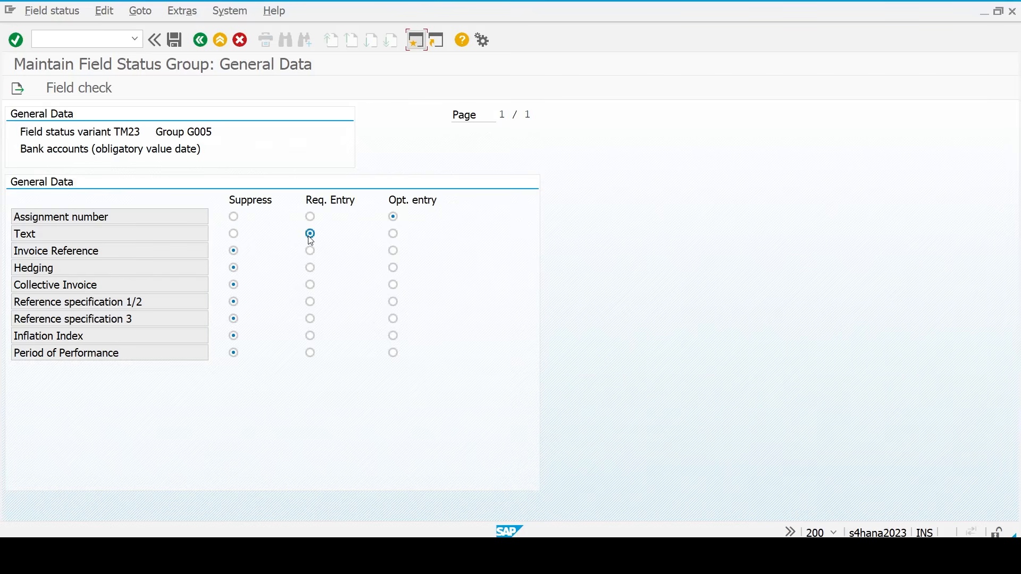
key(F3)
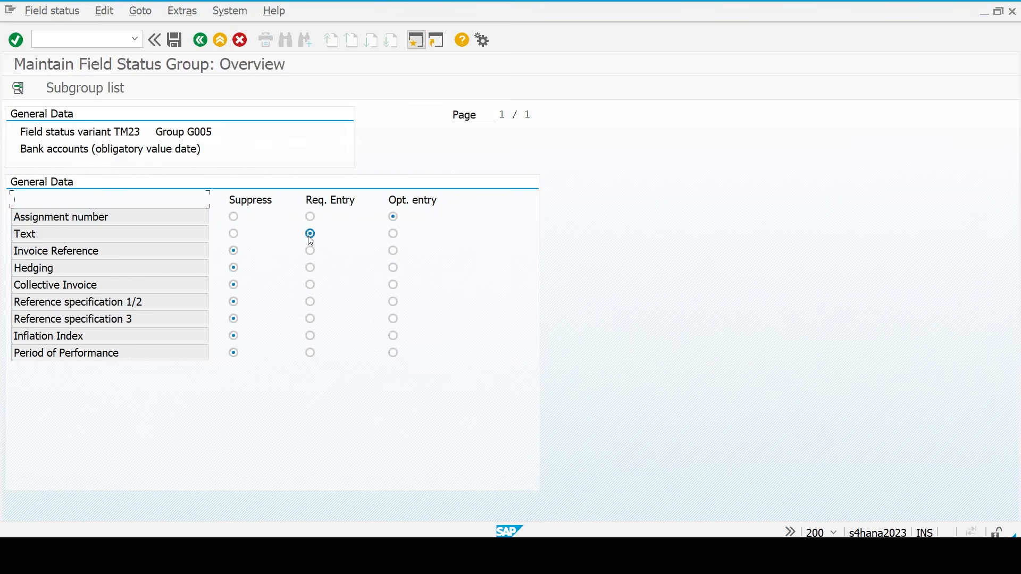
click(81, 252)
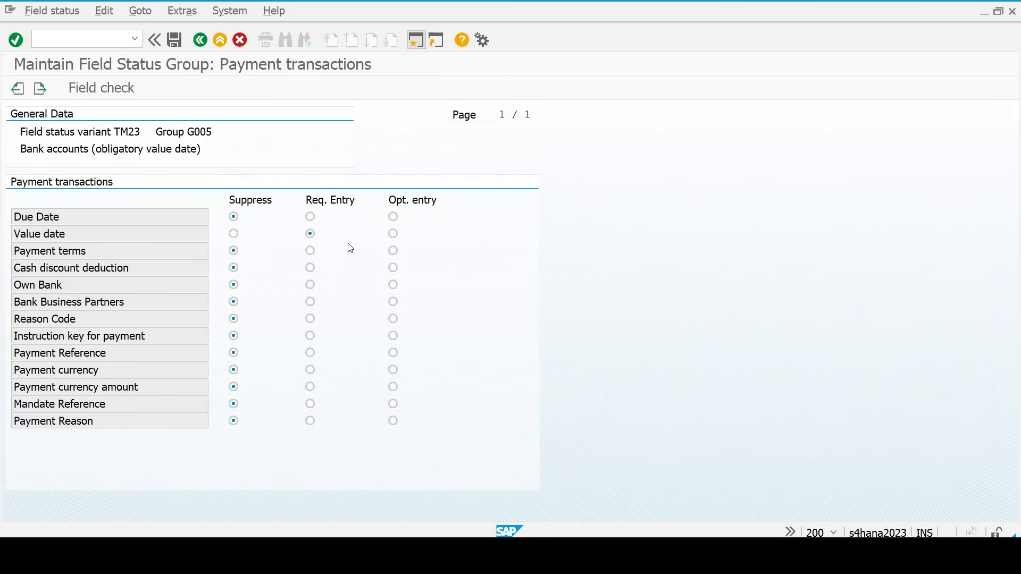
key(F3)
- Close the error help window and navigate back to the G/L document entry
key(alt+Tab)
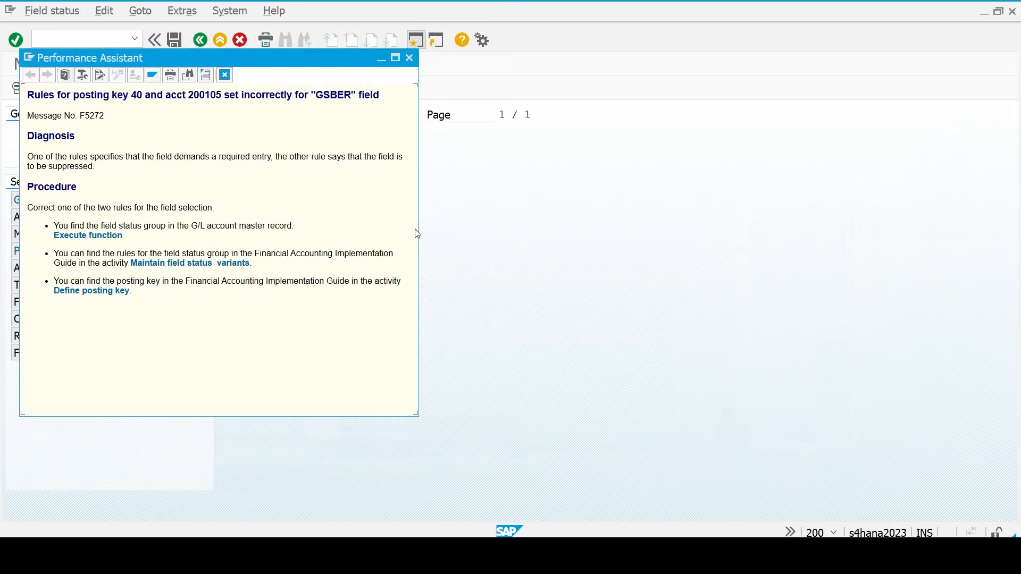
click(410, 62)
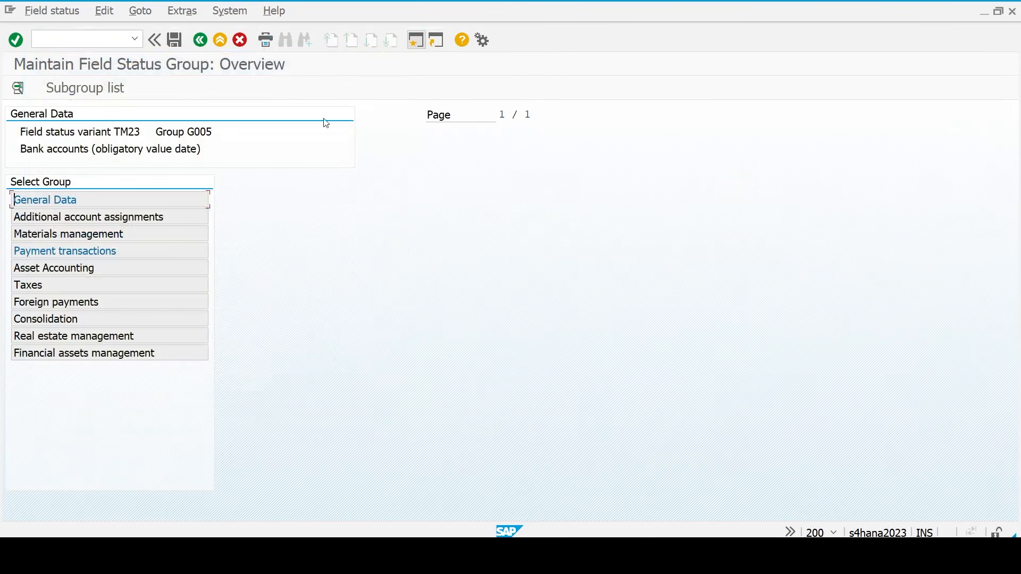
key(alt+Tab)
key(alt+Tab)
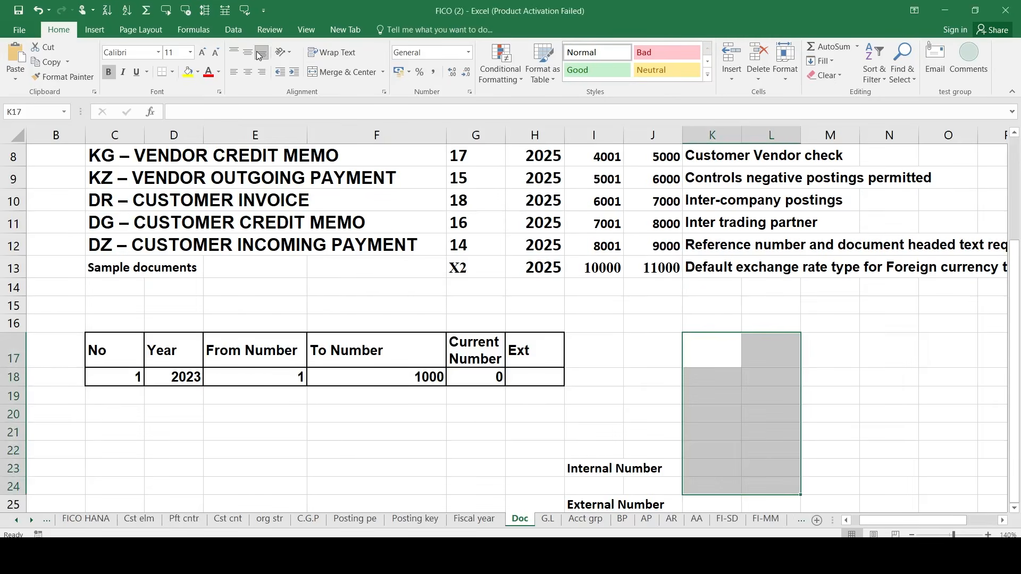
key(alt+Tab)
key(Tab)
key(Tab)
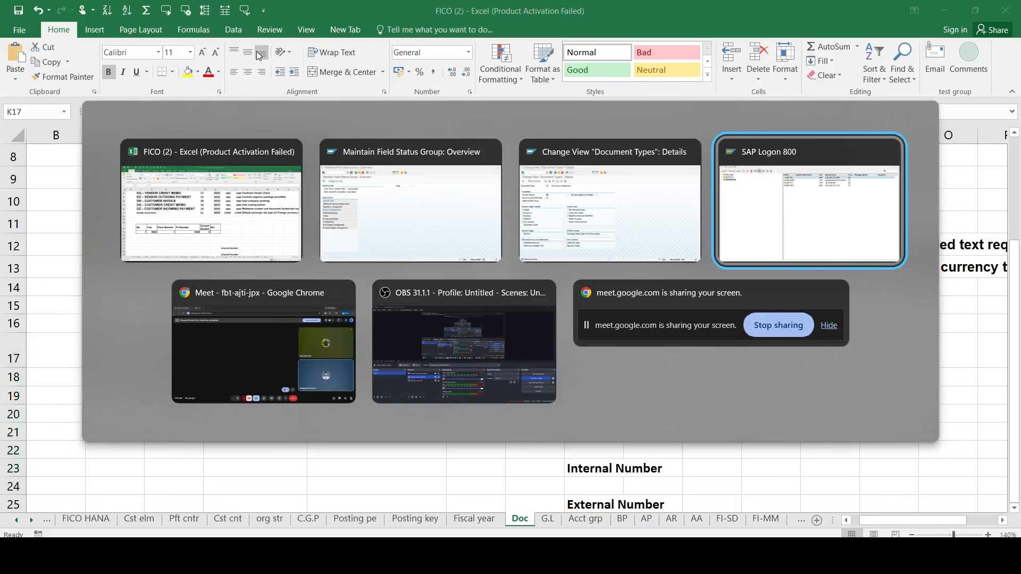
key(Tab)
key(Tab)
key(Tab)
key(Tab)
key(Tab)
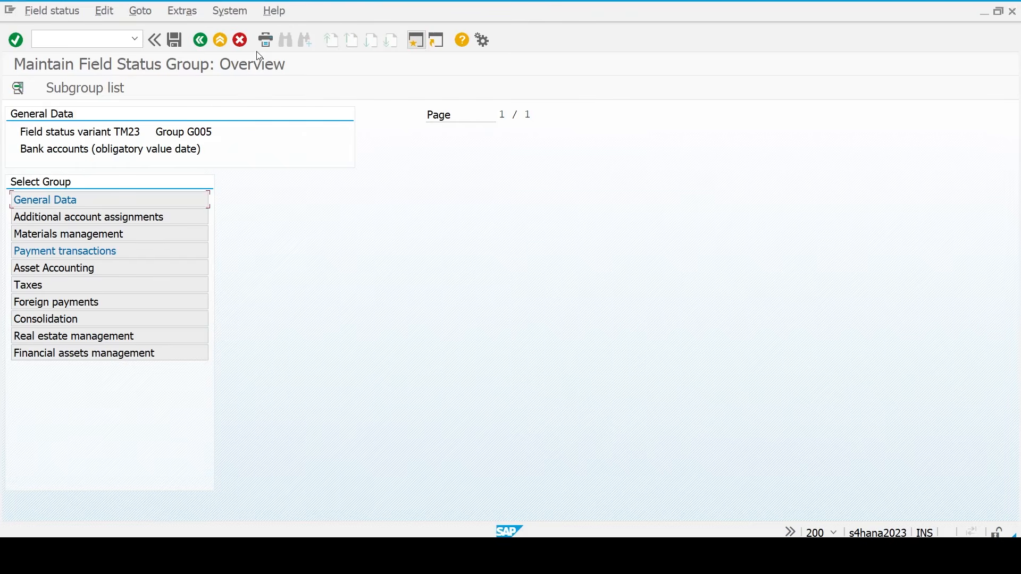
click(202, 38)
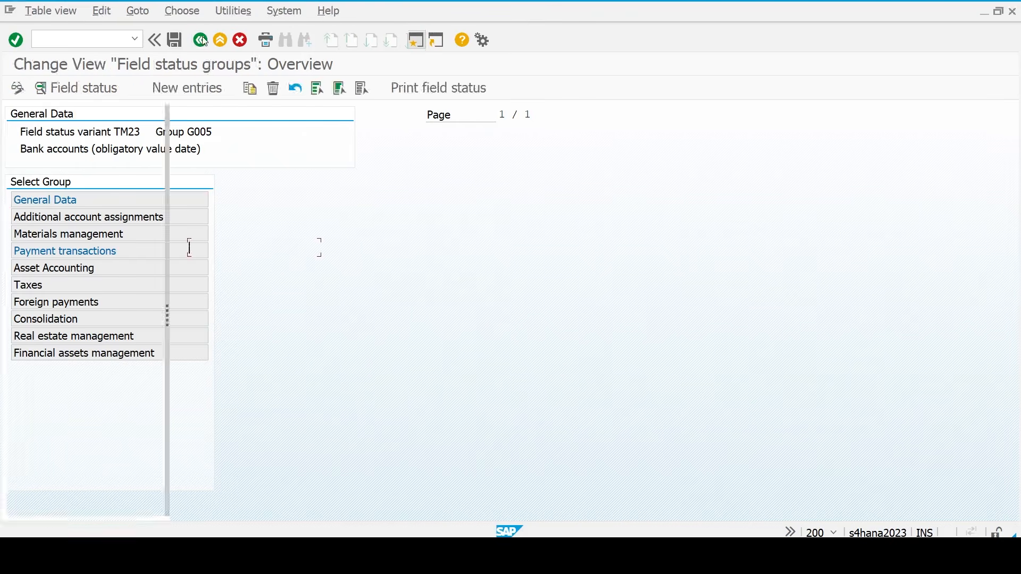
click(202, 40)
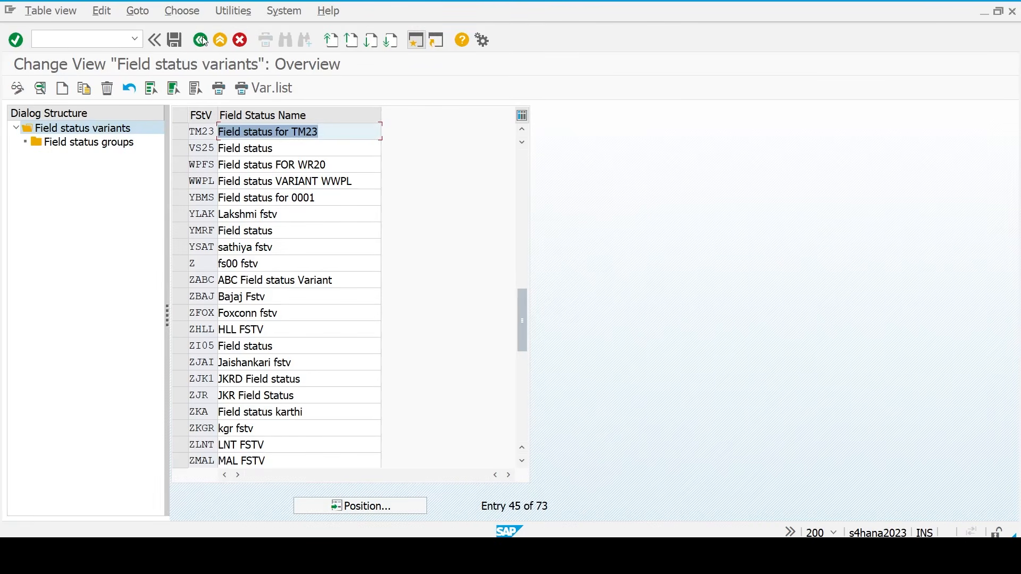
click(202, 40)
click(202, 40)
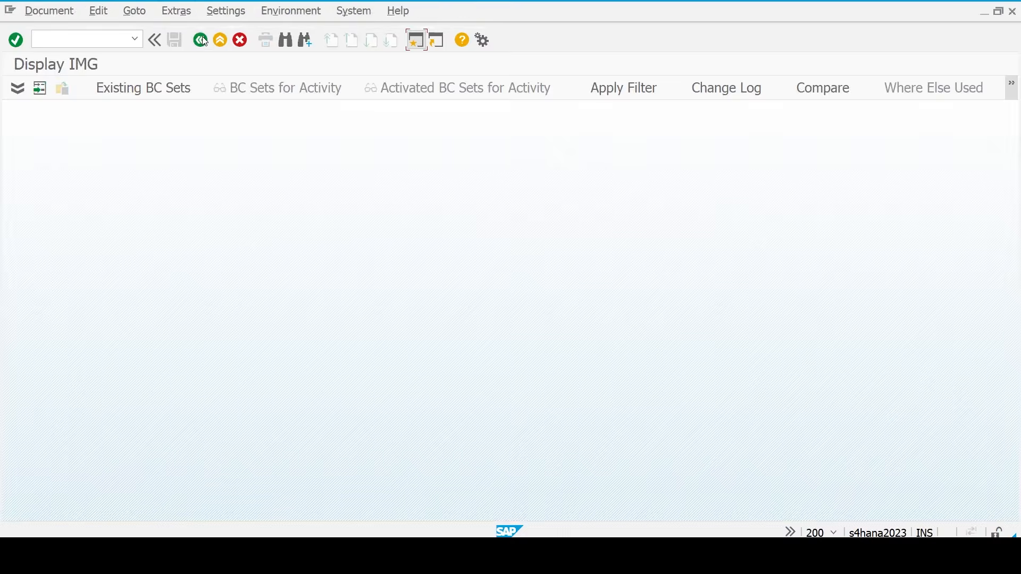
- Set the debit line's value date to 21.03.2026, recheck, and follow the GSBER error's field status link
click(573, 334)
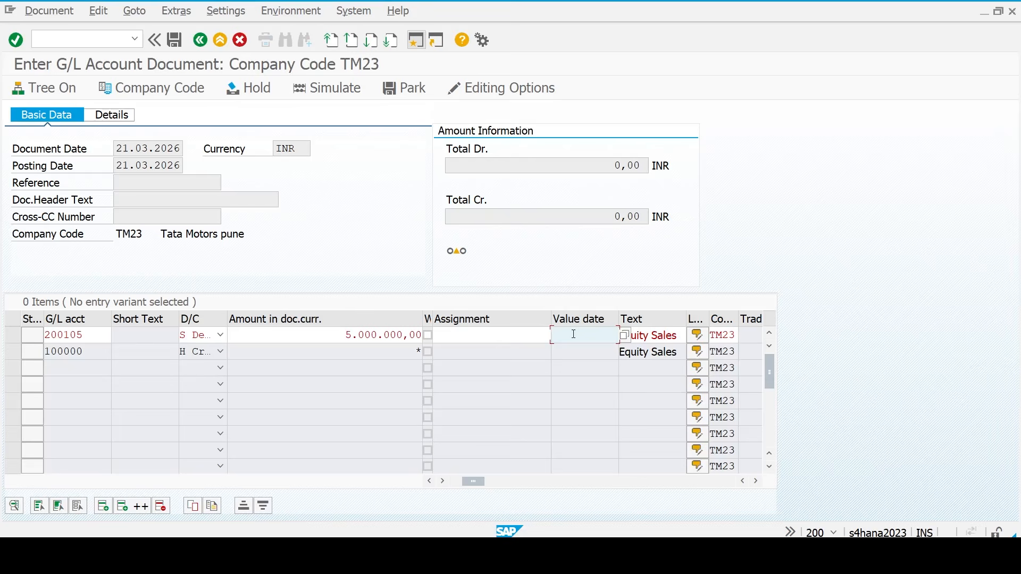
key(F4)
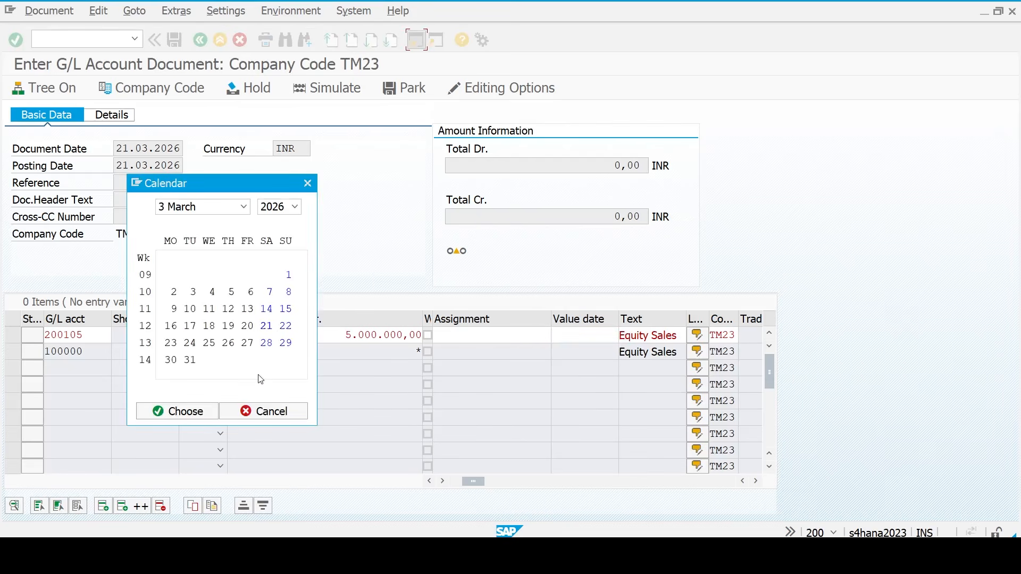
click(186, 411)
key(Return)
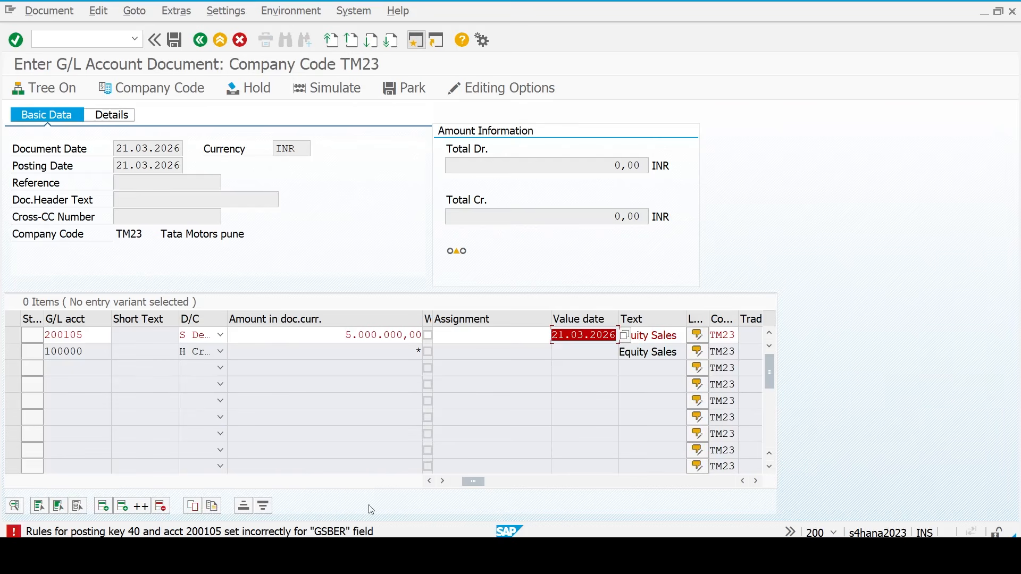
double_click(341, 533)
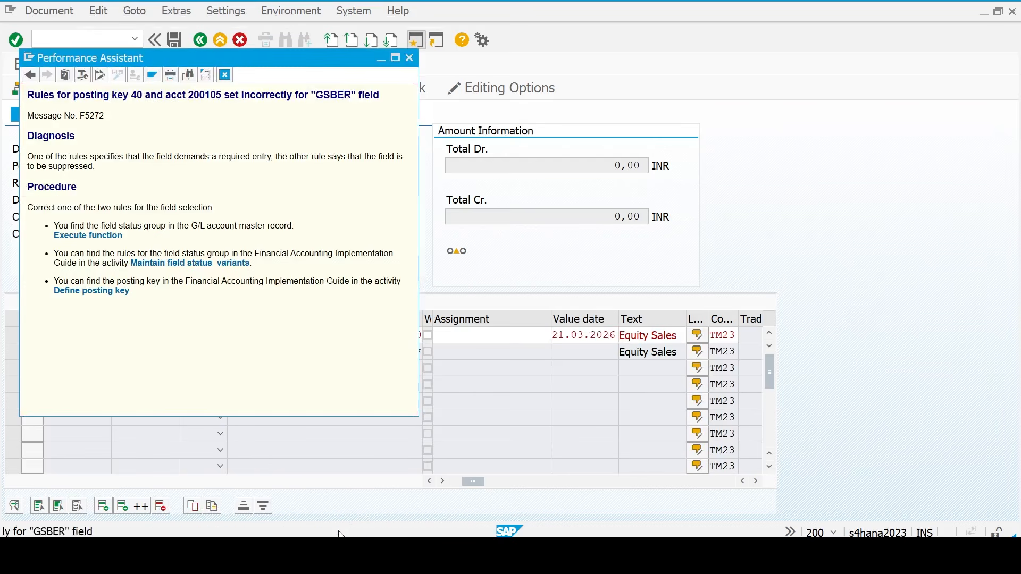
click(110, 297)
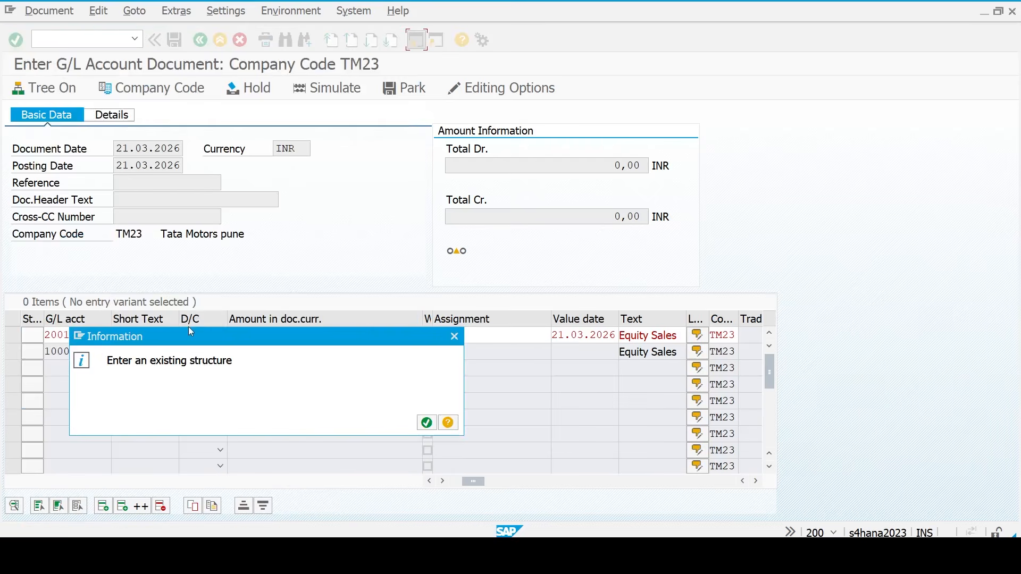
- Open posting key 40's Additional account assignments field status and make Business Area optional
click(427, 423)
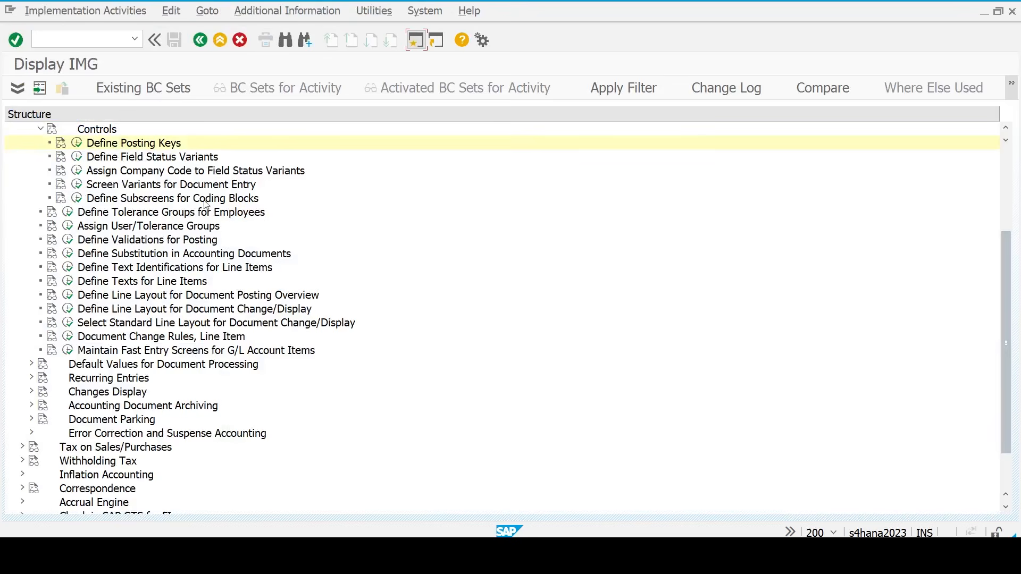
click(77, 143)
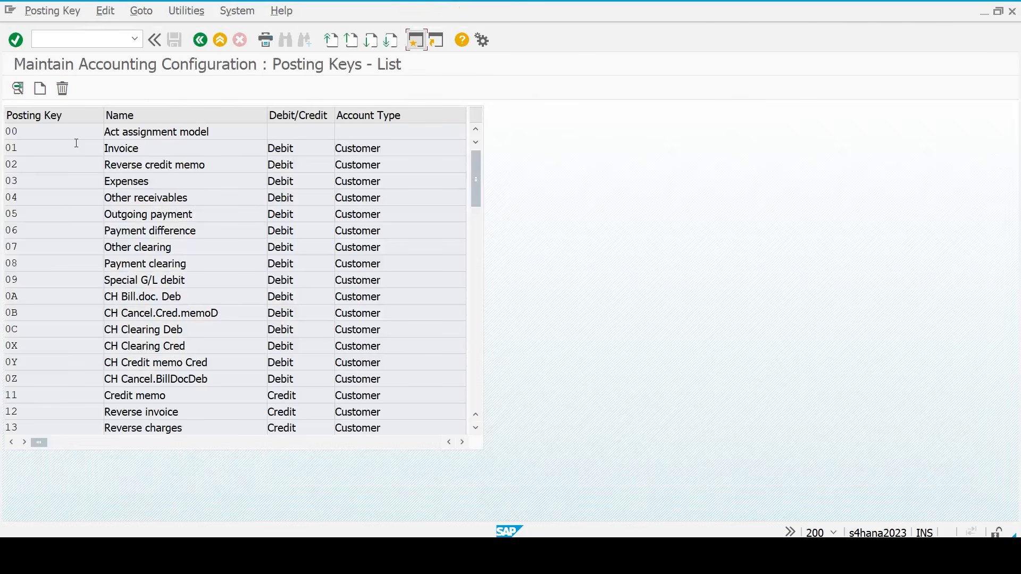
scroll(61, 385, down, 11)
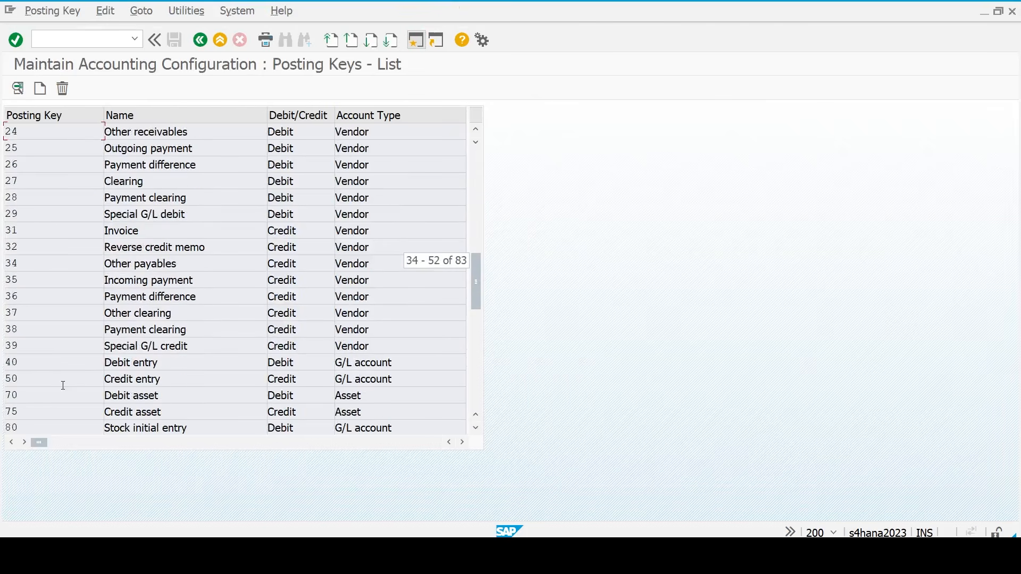
double_click(16, 366)
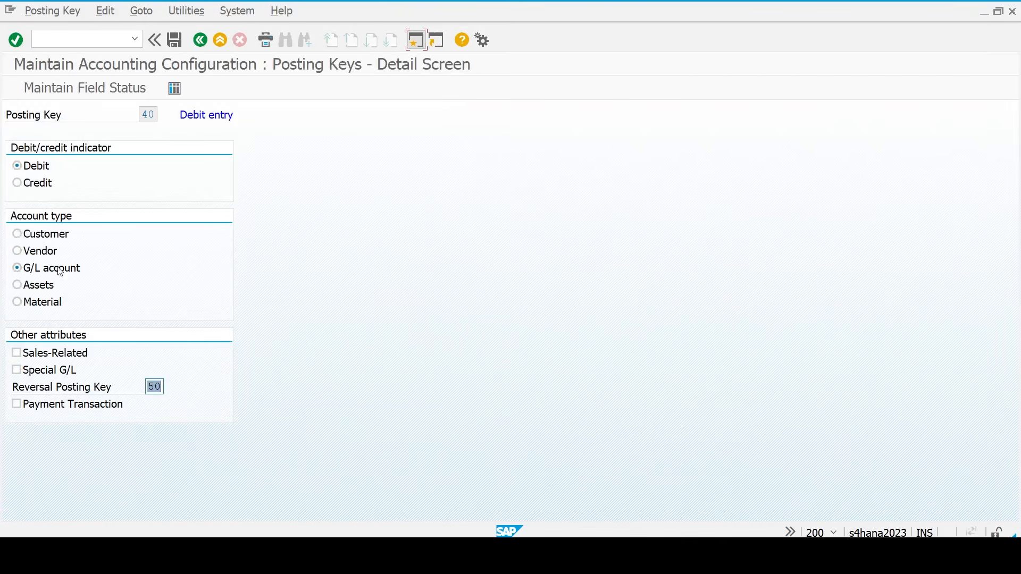
click(95, 95)
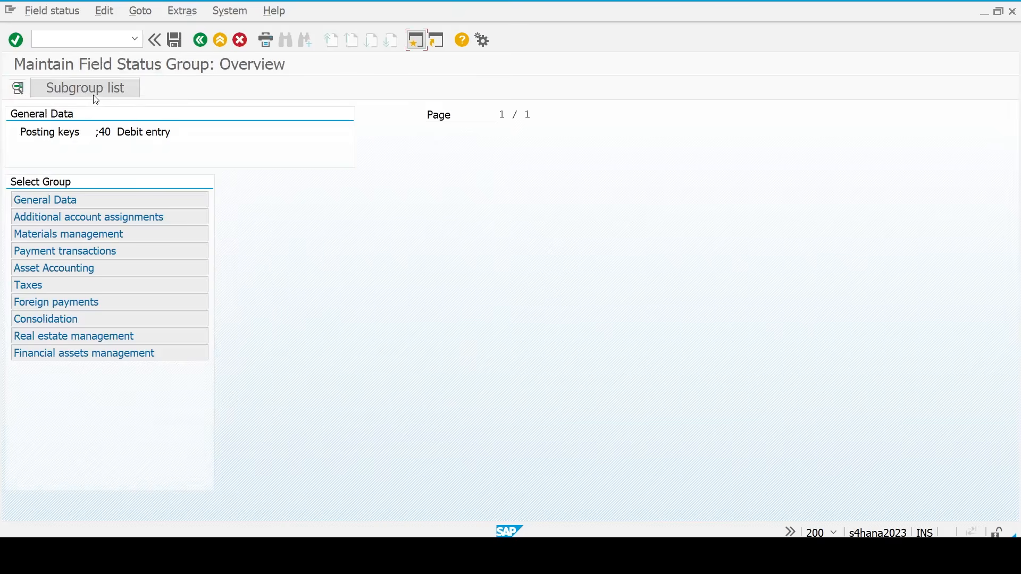
double_click(62, 200)
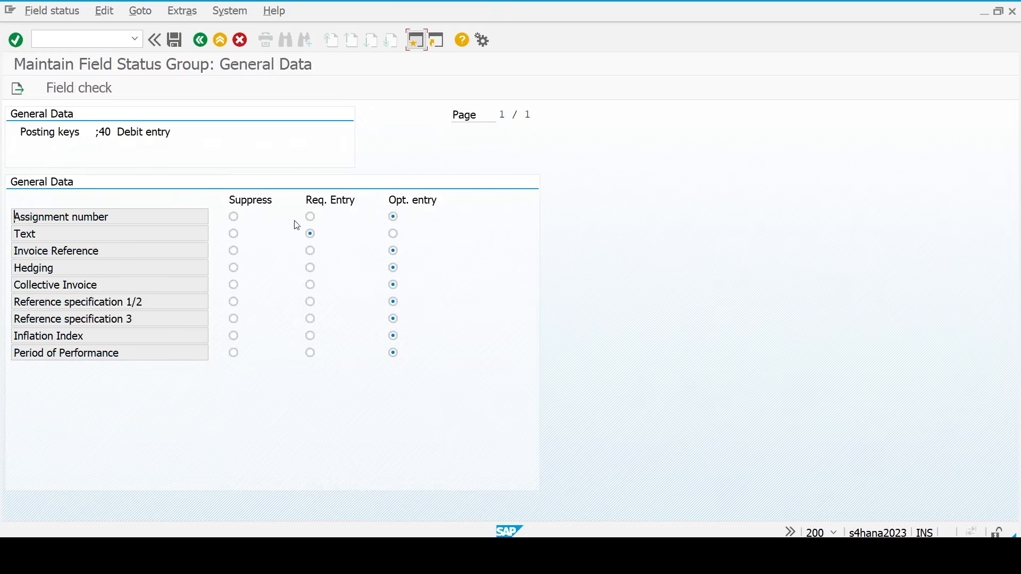
click(203, 40)
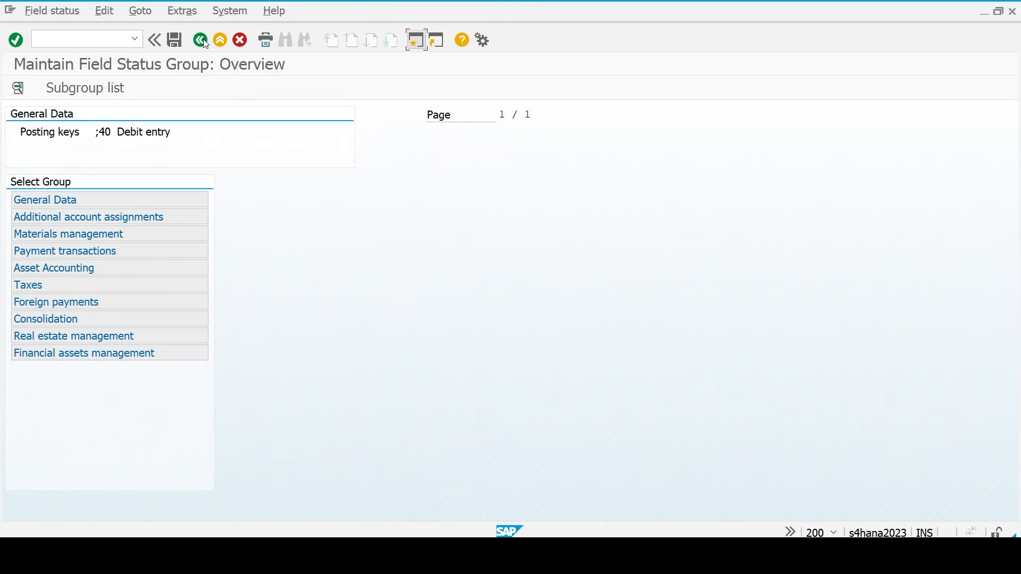
double_click(78, 219)
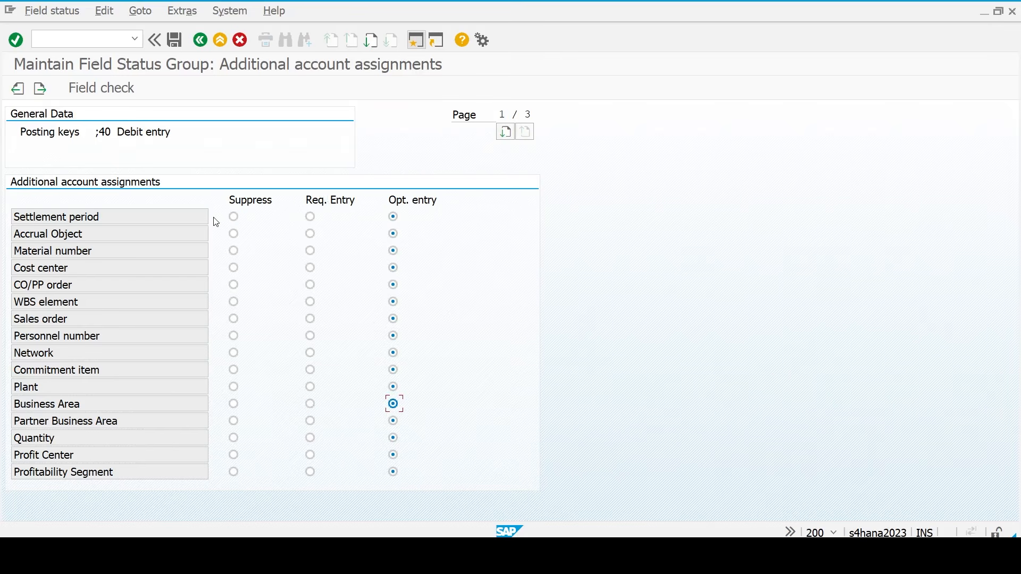
- Save under the customizing request and return to the G/L document entry
click(176, 41)
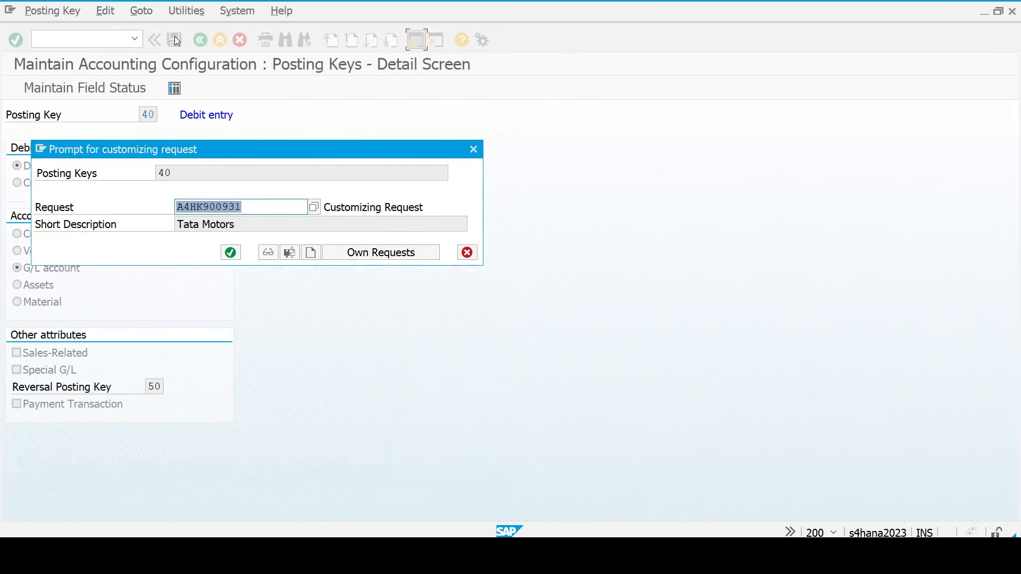
key(Return)
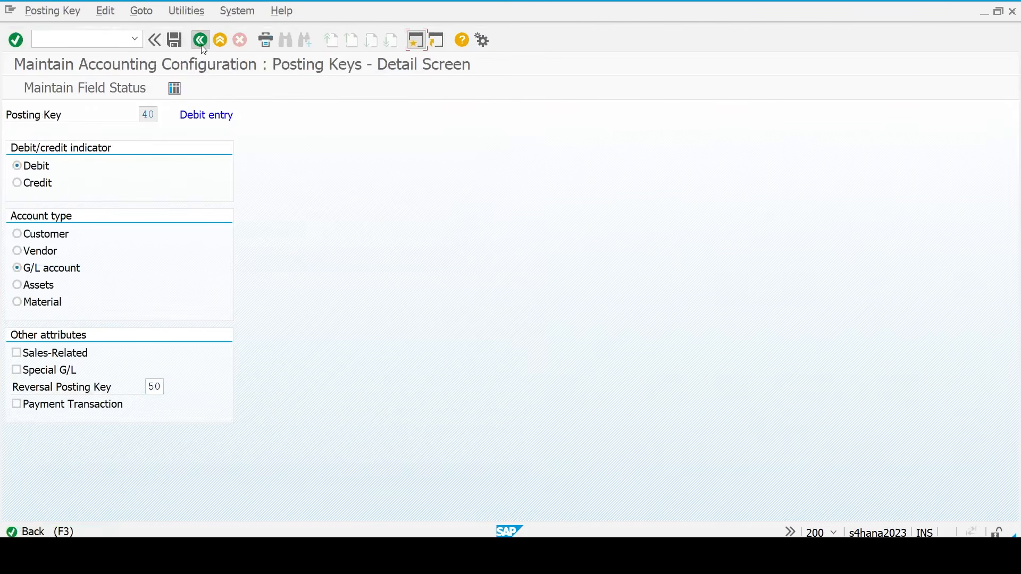
click(202, 45)
click(202, 45)
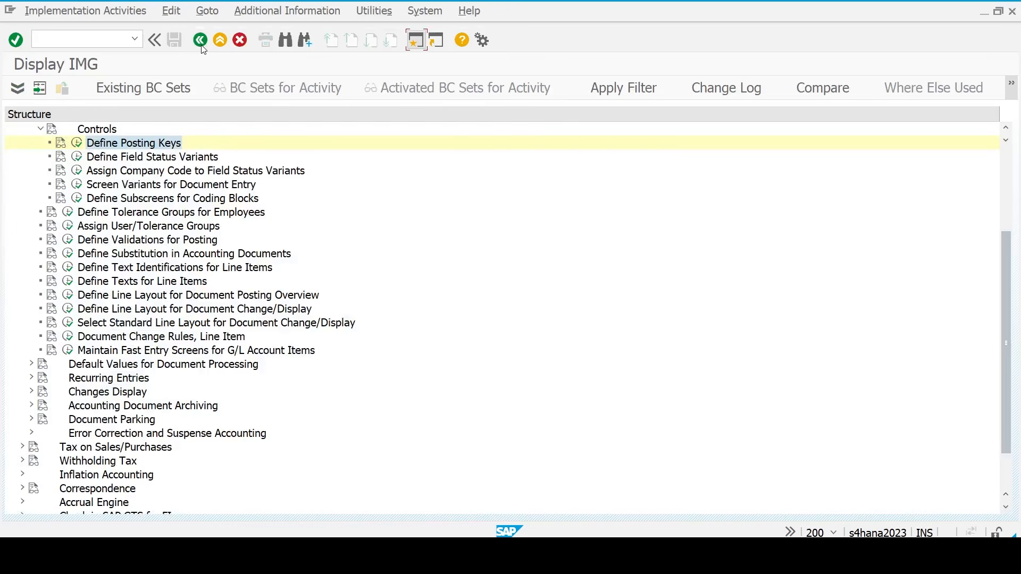
click(201, 43)
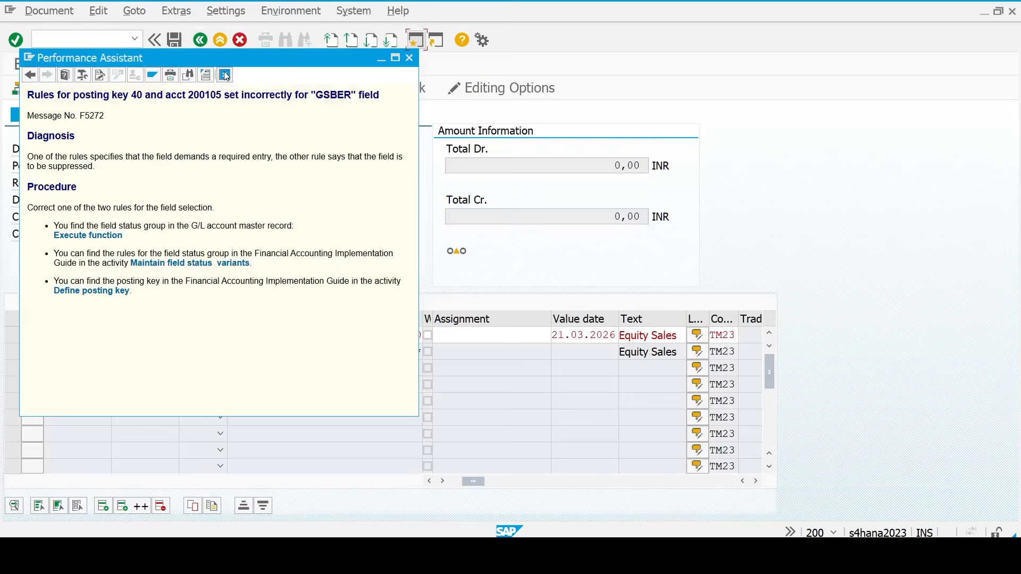
- Close the error help and restart the G/L posting with /n and FB50
click(225, 75)
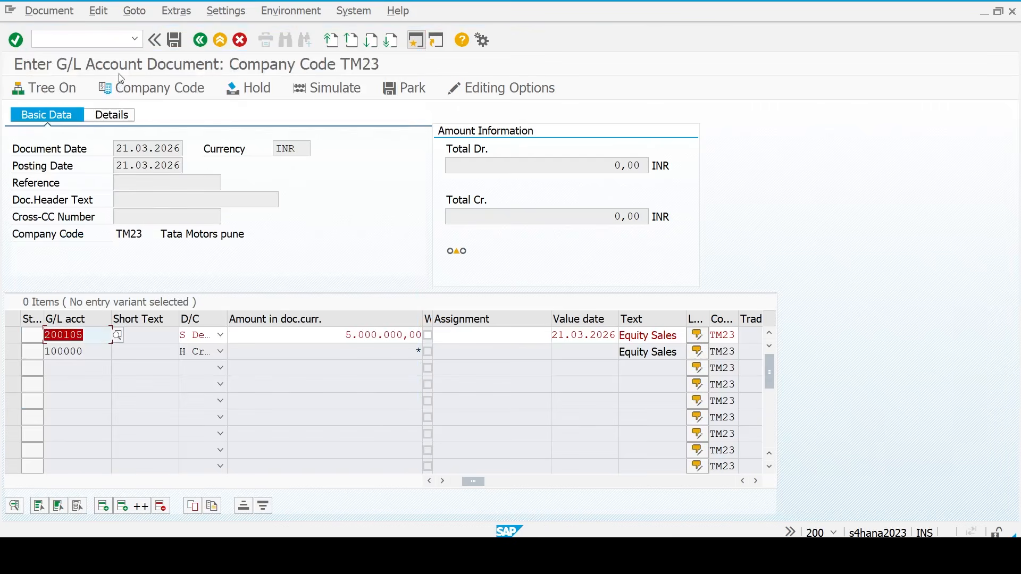
key(Return)
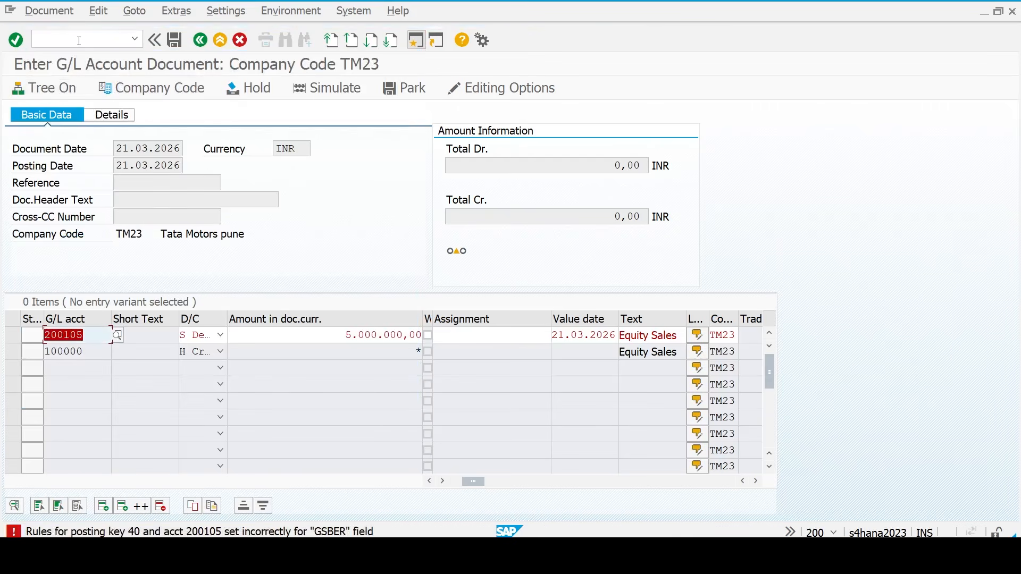
click(79, 41)
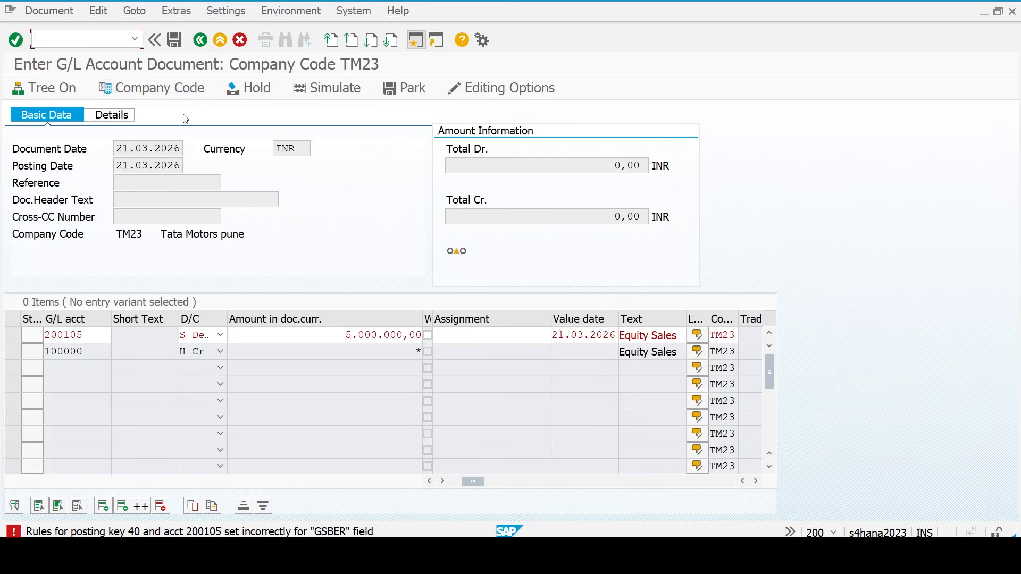
text(/n)
key(Return)
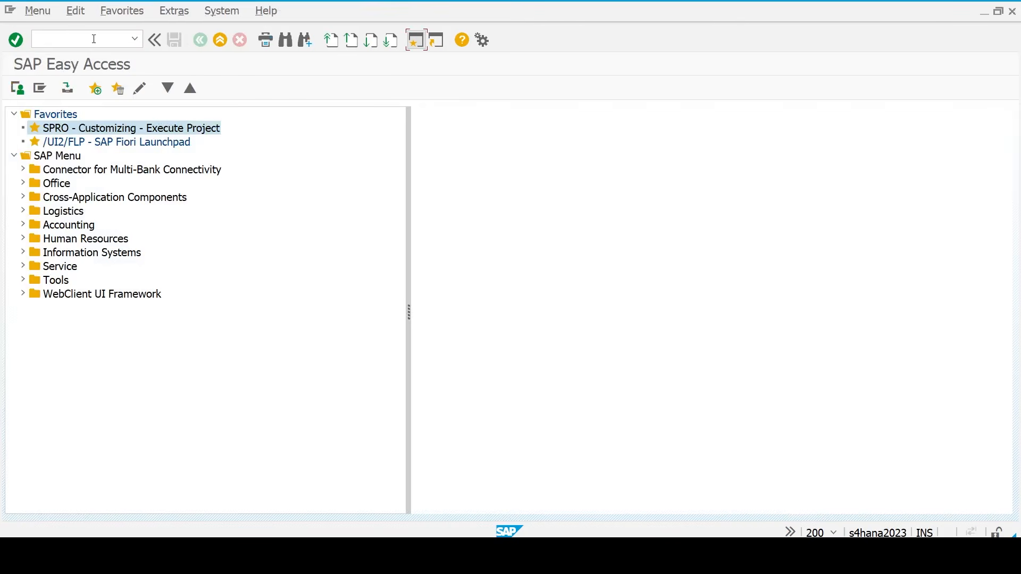
text(fb50)
key(Return)
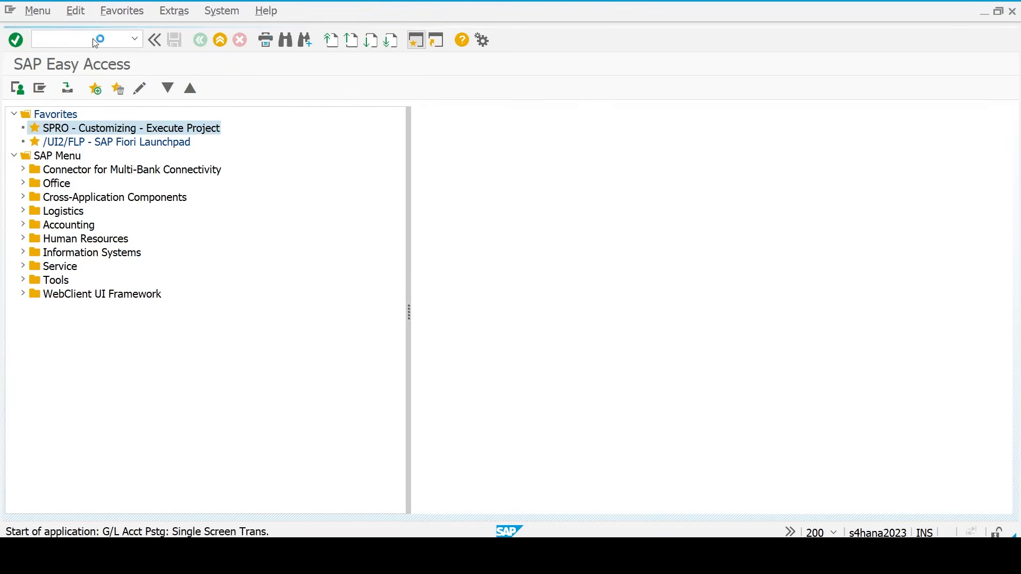
- Set document date 21.03.2026 and accounts 200105 and 100000 on the two lines
key(Down)
key(Tab)
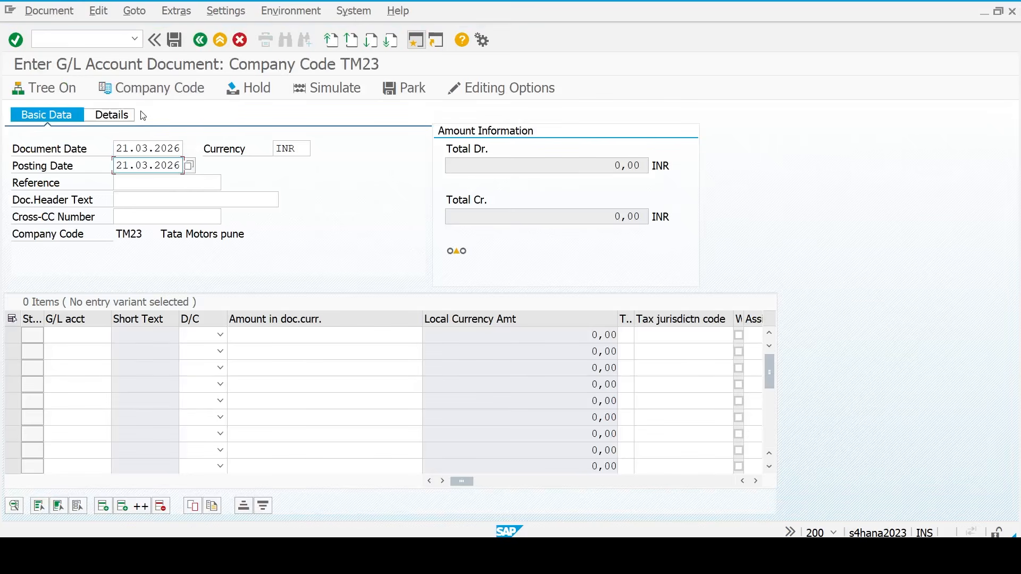
key(Tab)
key(Tab)
key(Tab)
key(Tab)
key(Down)
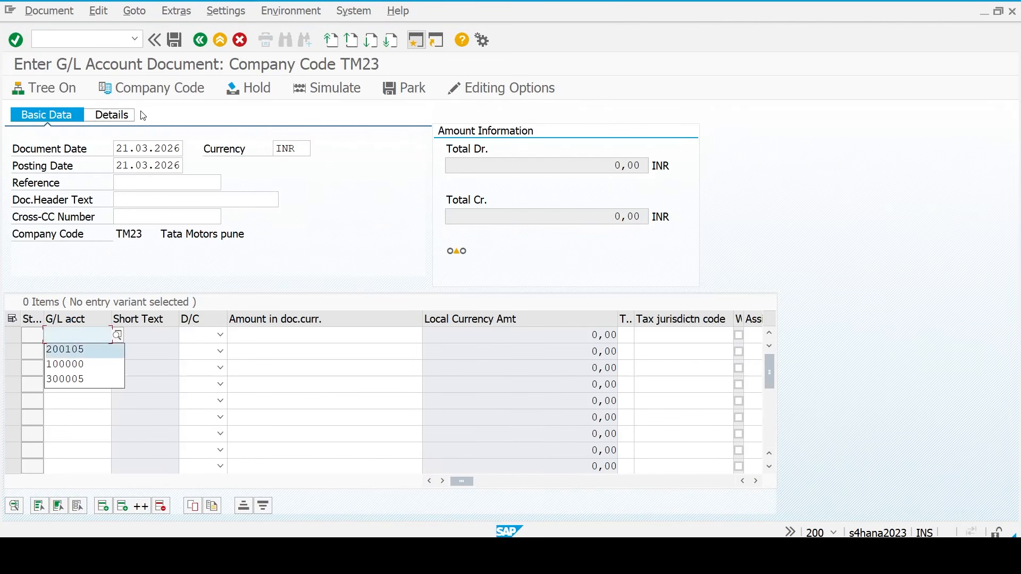
key(Return)
key(Down)
key(space)
key(Down)
key(Return)
key(ctrl+a)
key(BackSpace)
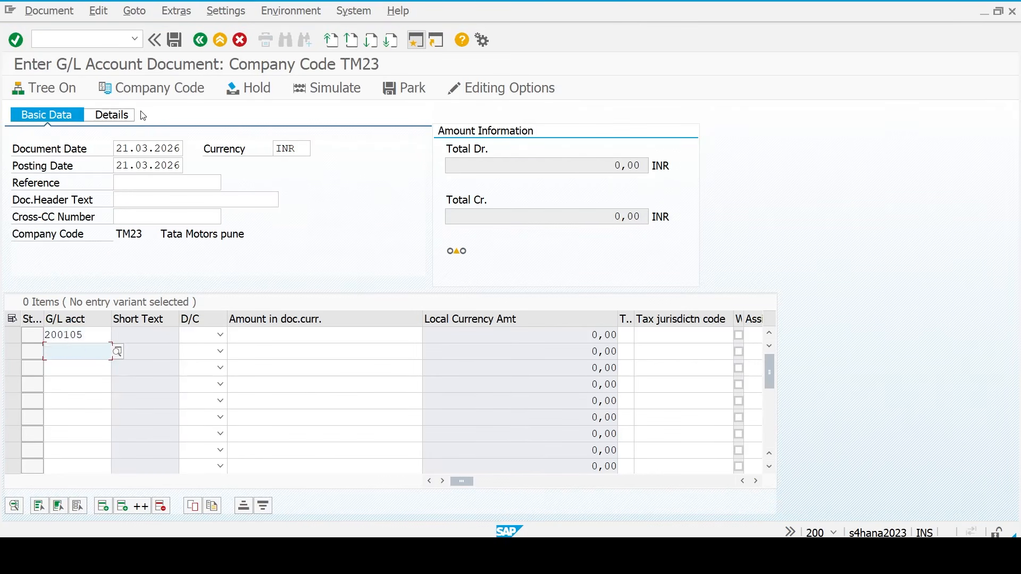
key(space)
key(Down)
- Make line 1 a debit and the 100000 line a credit (H)
key(Down)
key(Return)
key(Up)
key(Tab)
key(Tab)
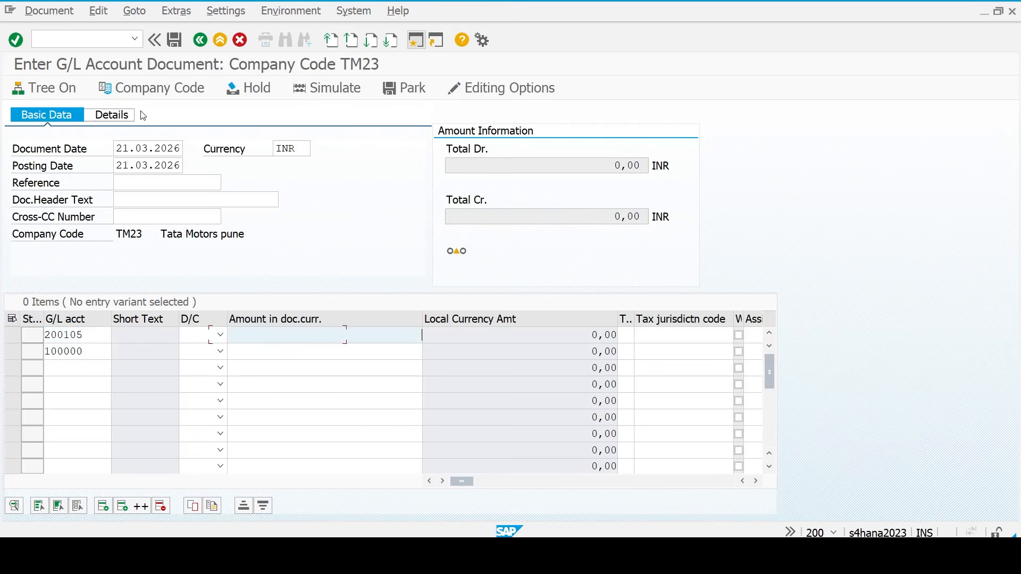
key(shift+Tab)
- Enter 5000000 on the debit line and * on the credit line, then validate
key(Down)
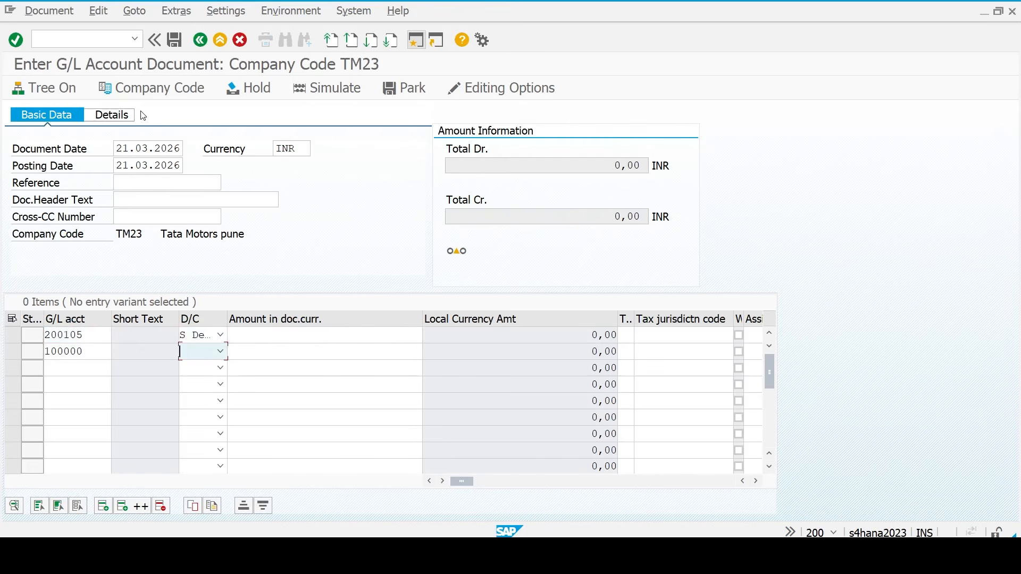
text(h)
key(Up)
key(Tab)
key(space)
key(Down)
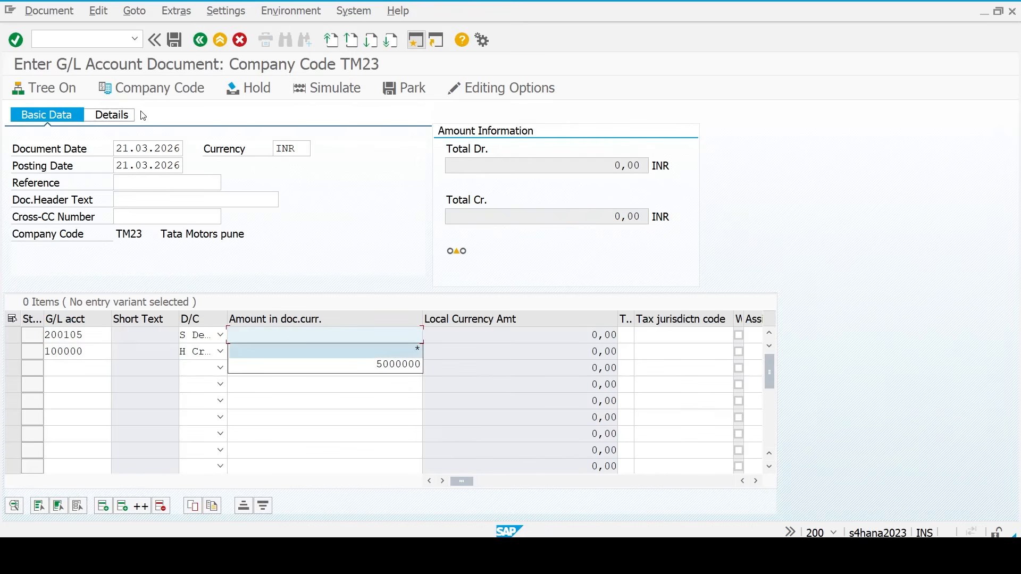
key(Down)
key(Return)
key(Down)
key(space)
key(Down)
key(Return)
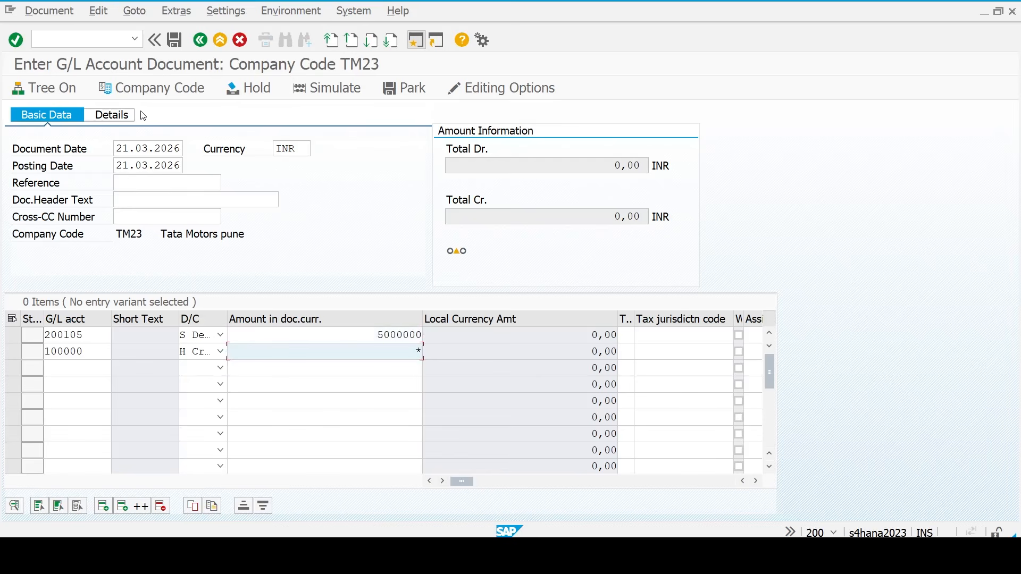
key(Up)
key(Tab)
key(Tab)
key(Tab)
key(Tab)
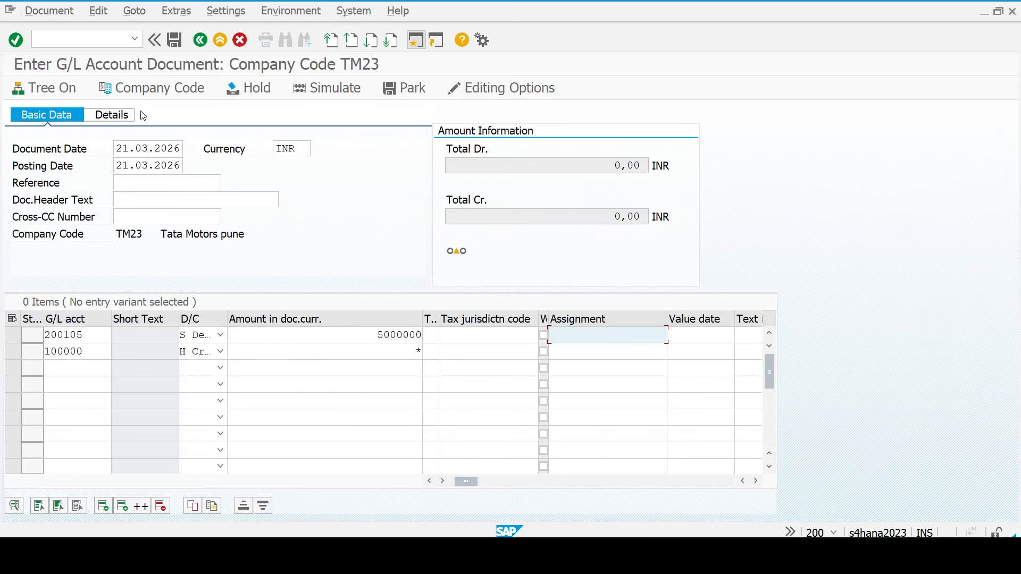
key(Return)
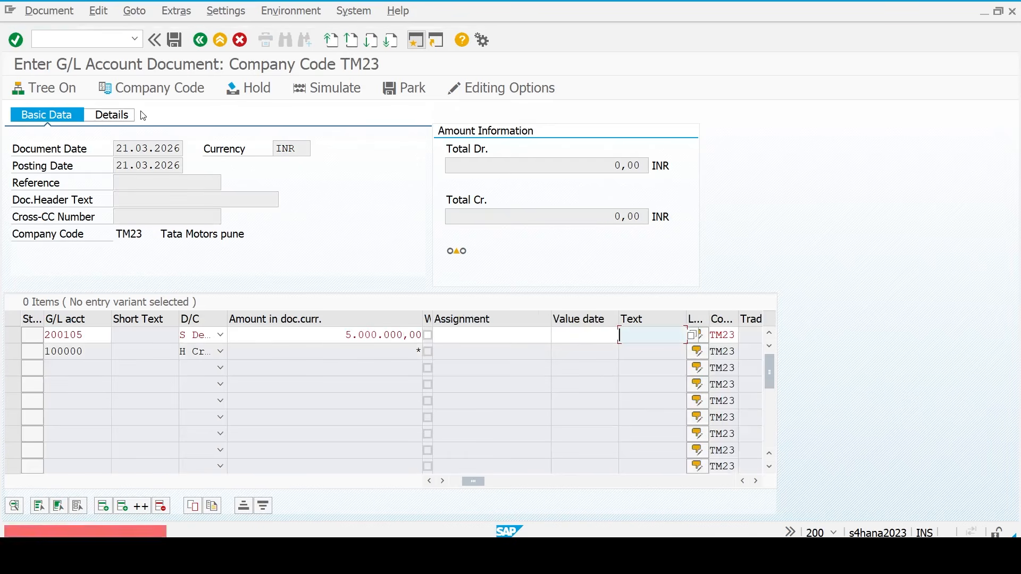
- Give both lines the item text Equity Sales and recheck the document
key(space)
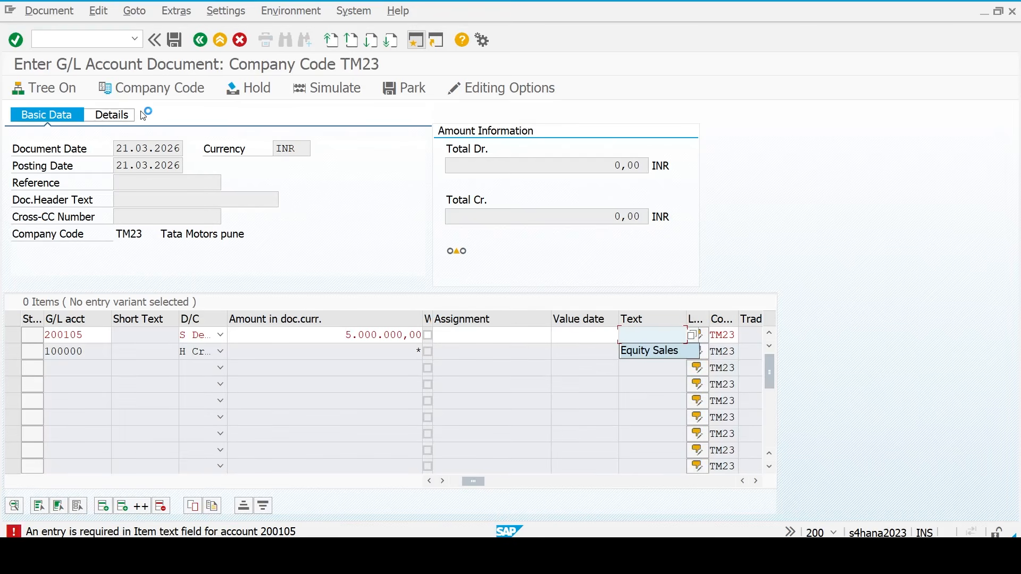
key(Return)
key(Return)
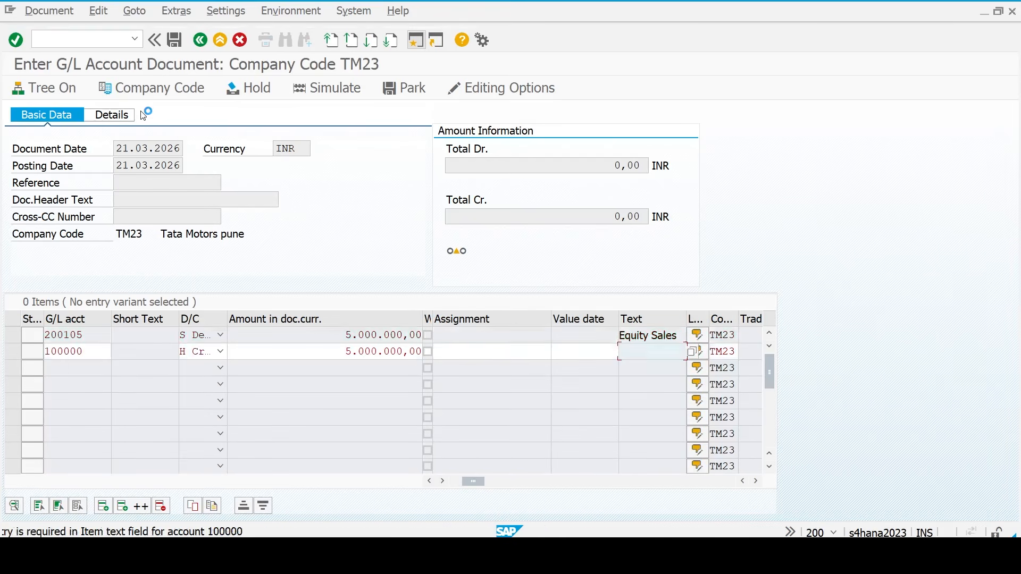
key(space)
key(Return)
key(Return)
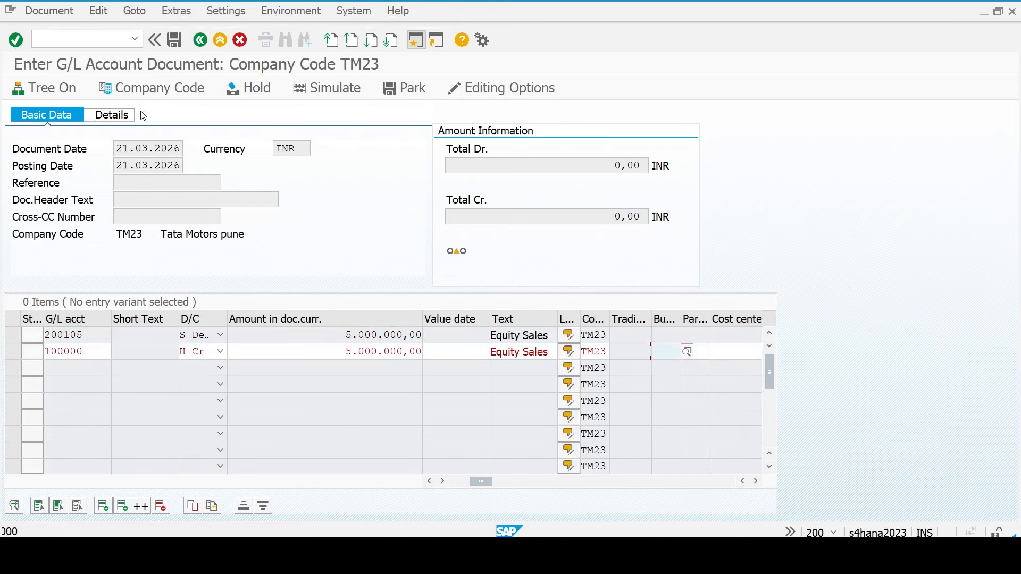
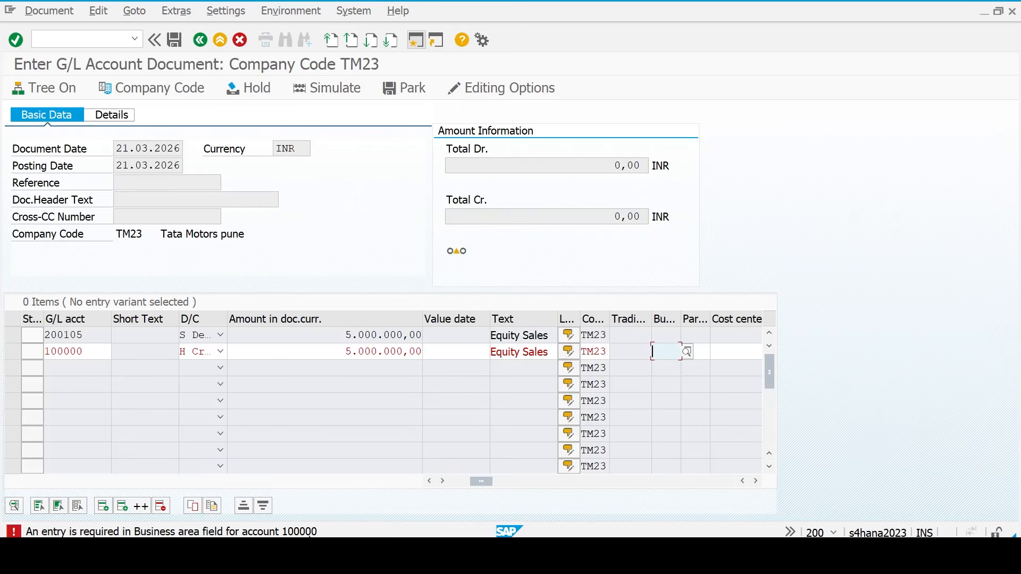
- Assign business area 0001 to the 100000 credit line and post the entry as document 1
click(688, 353)
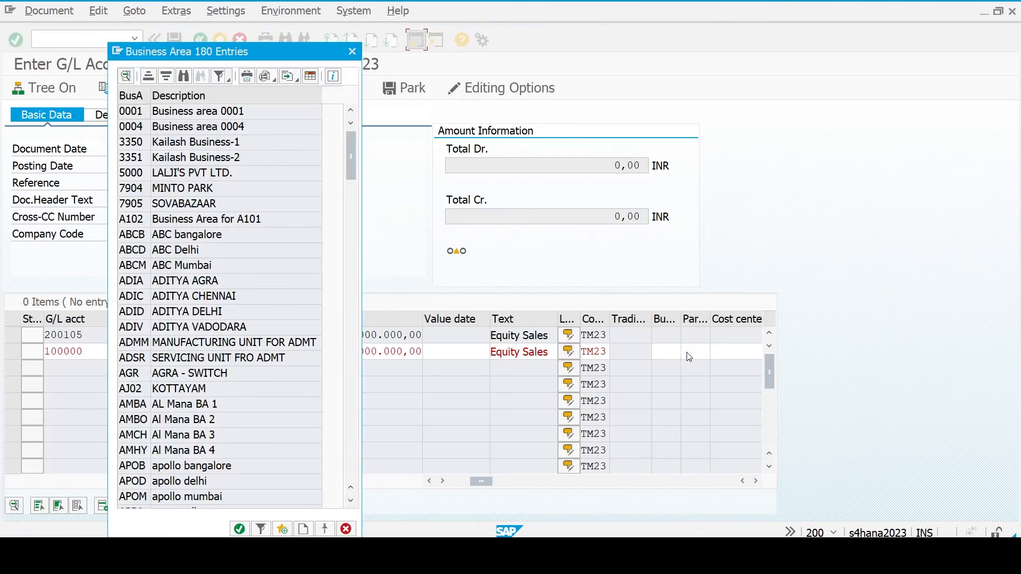
double_click(138, 113)
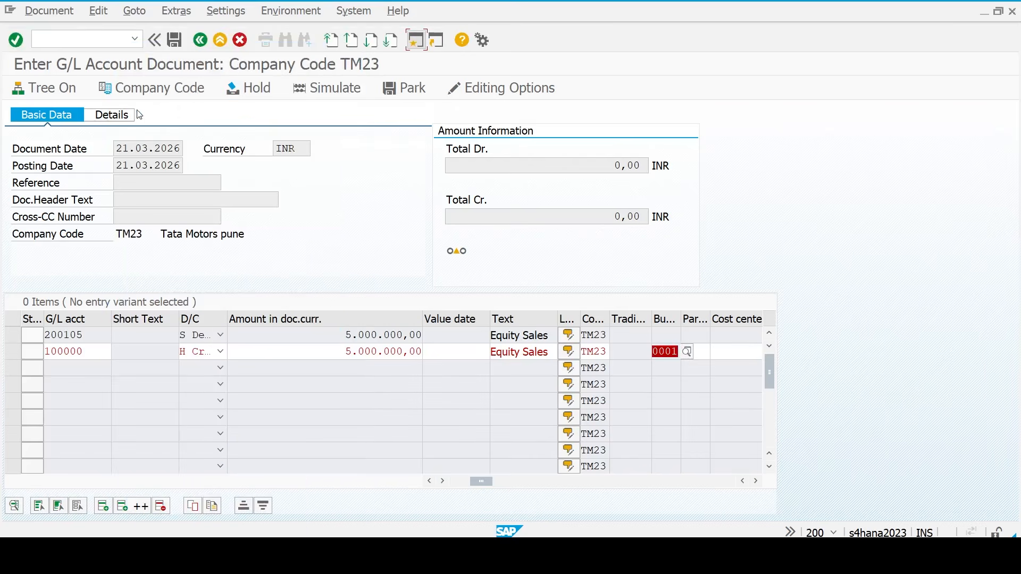
key(Return)
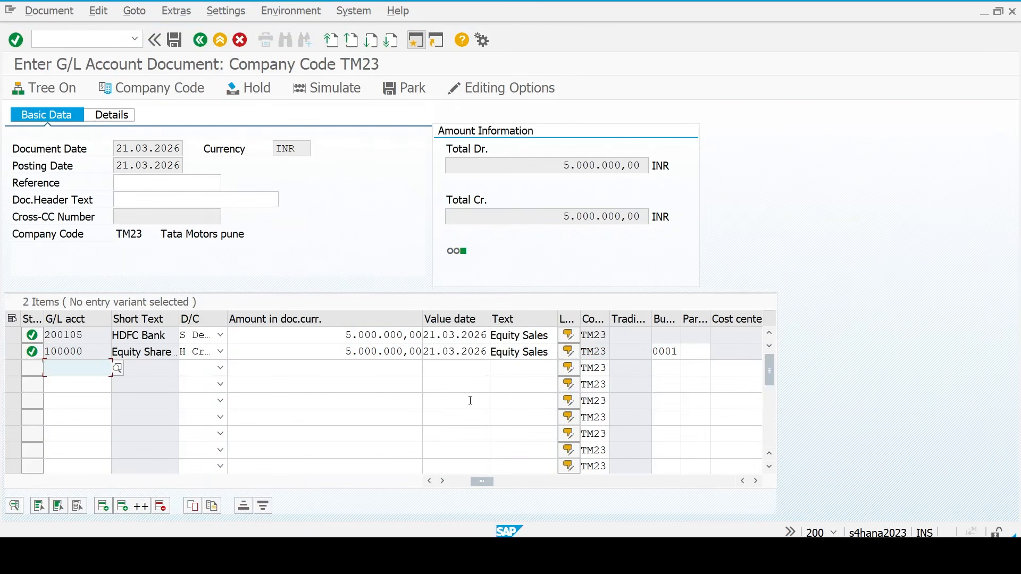
click(668, 352)
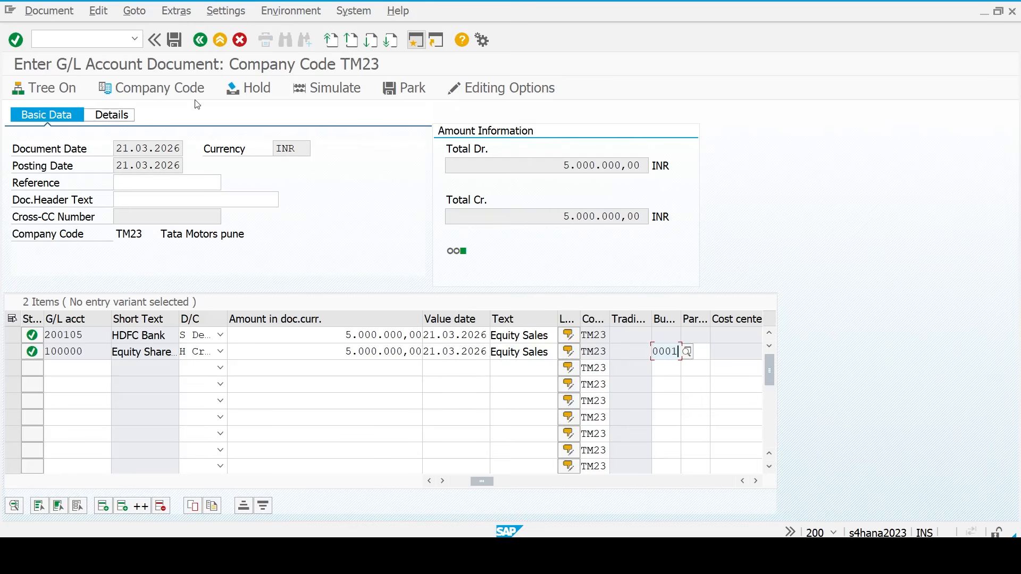
click(175, 40)
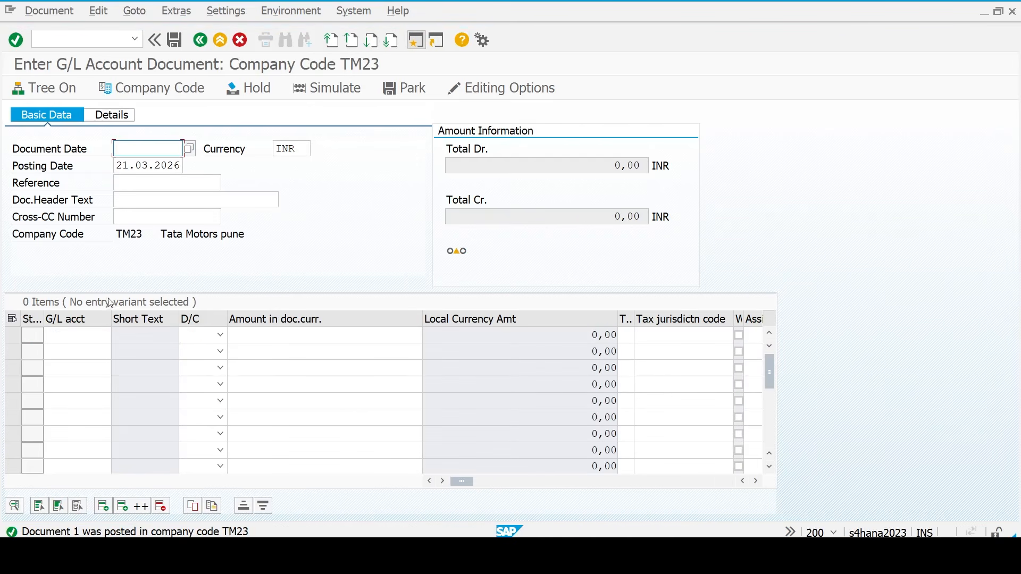
- Enter document date 21.03.2026 with accounts 400300 and 200105 on the two lines
text(21.03.2026)
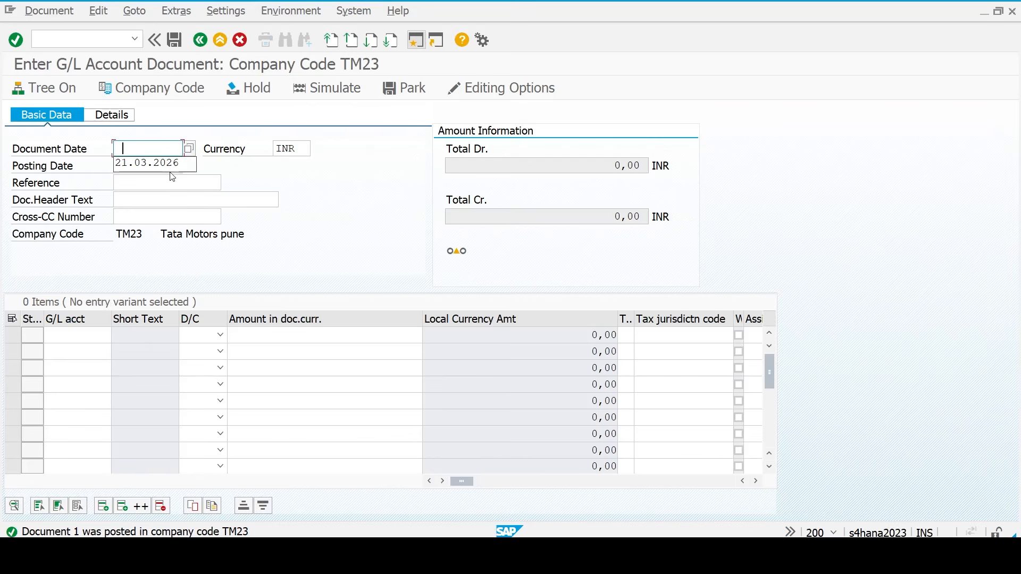
key(Tab)
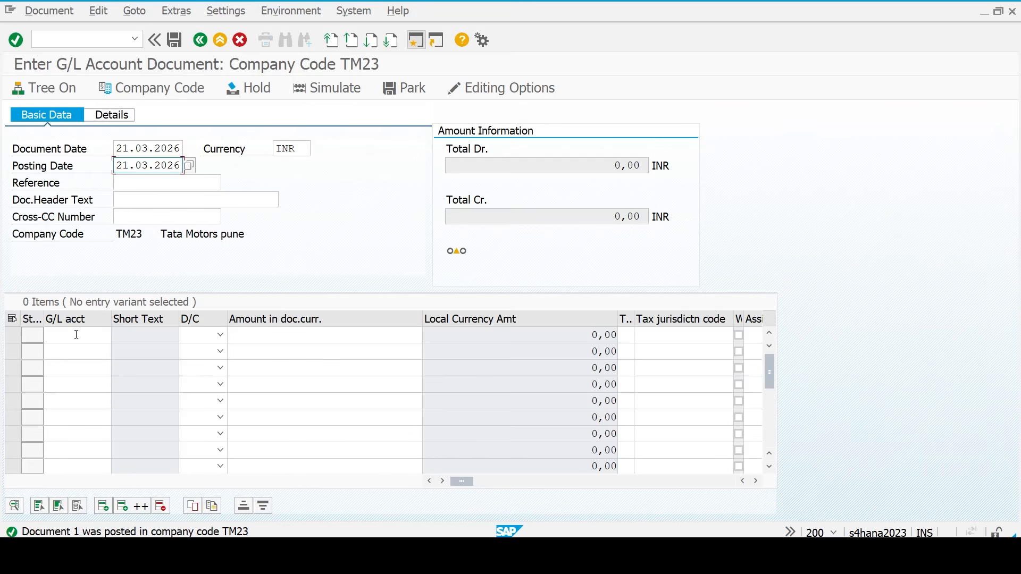
click(77, 335)
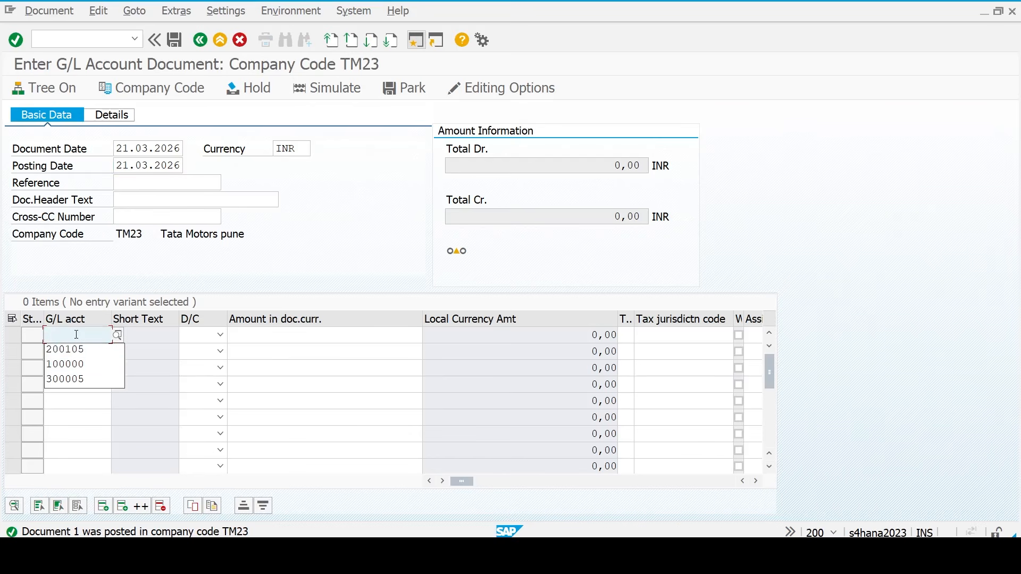
text(400300)
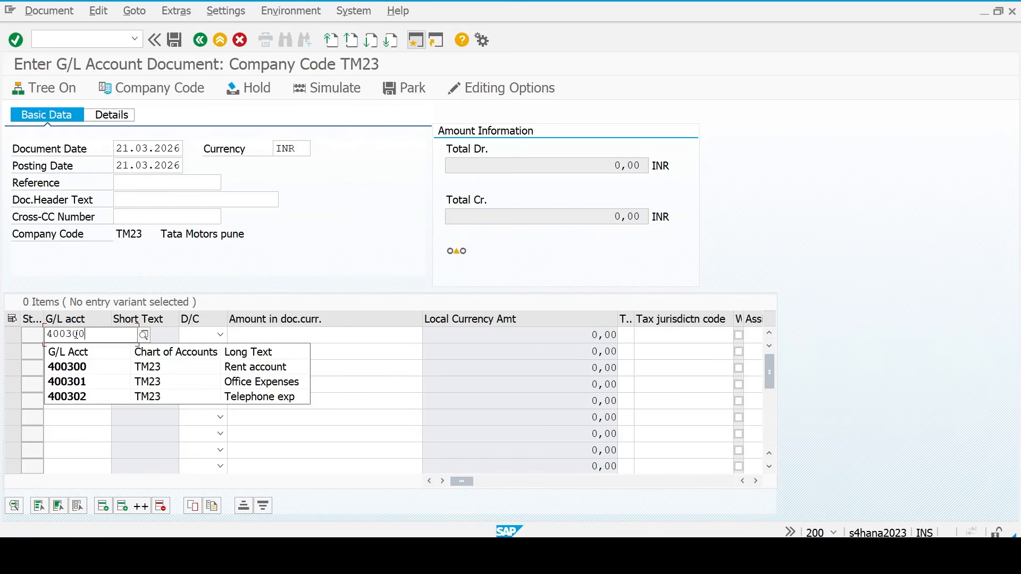
key(Down)
key(Return)
key(Down)
key(Down)
key(Return)
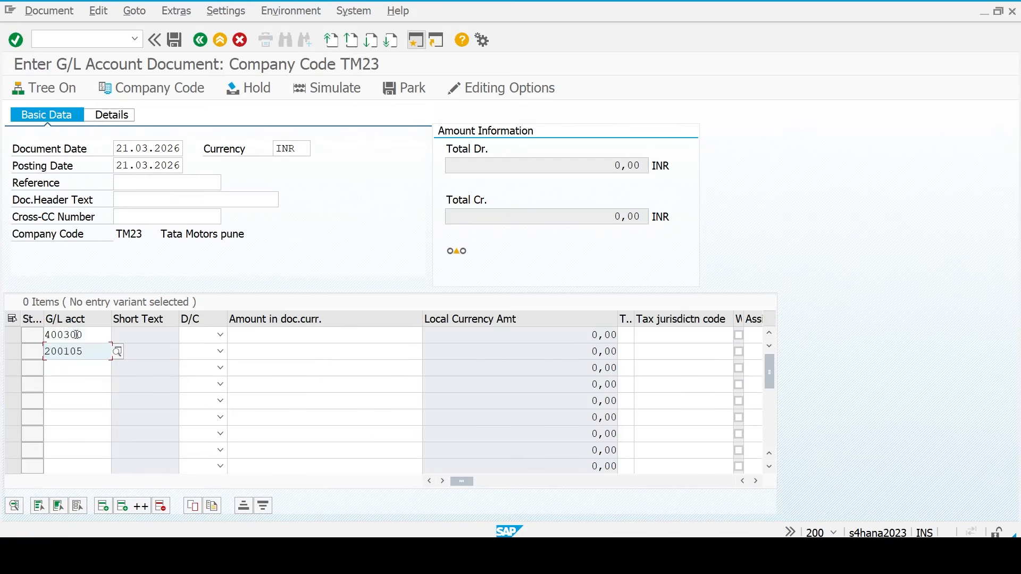
key(Up)
key(Tab)
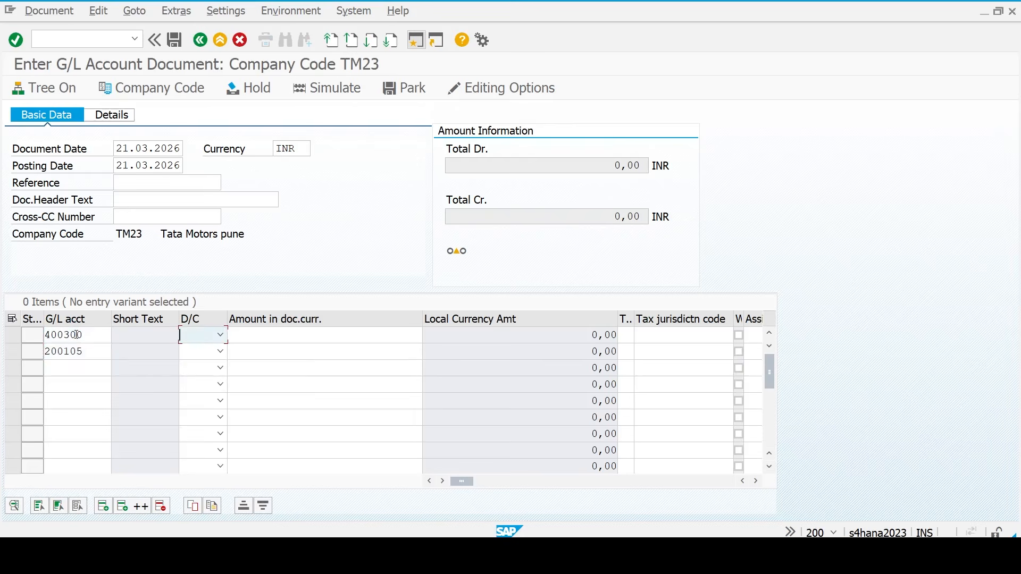
- Make 400300 a debit (S) and 200105 a credit (H) with amount *
text(s)
key(Down)
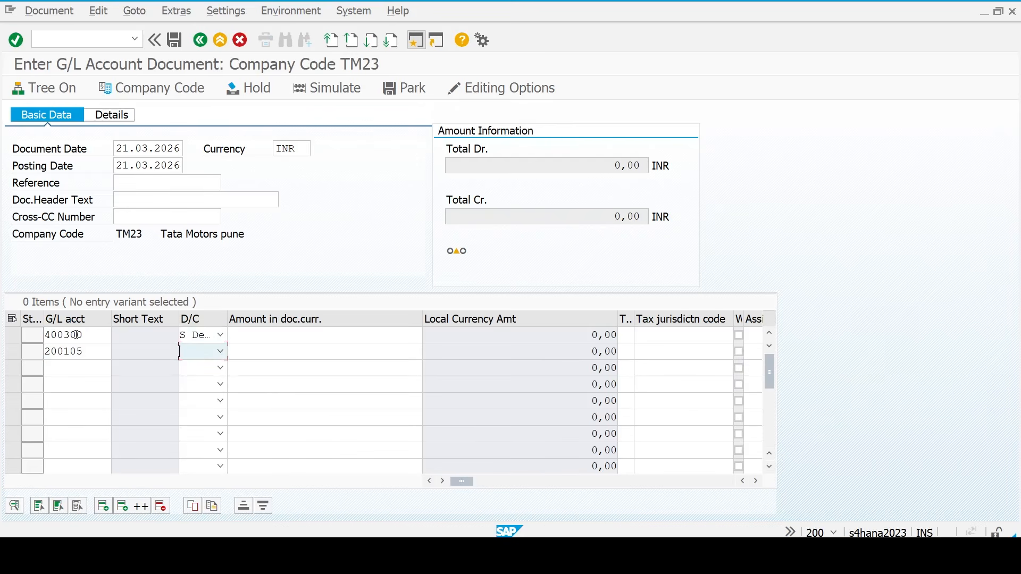
text(h)
key(Up)
key(Tab)
key(Tab)
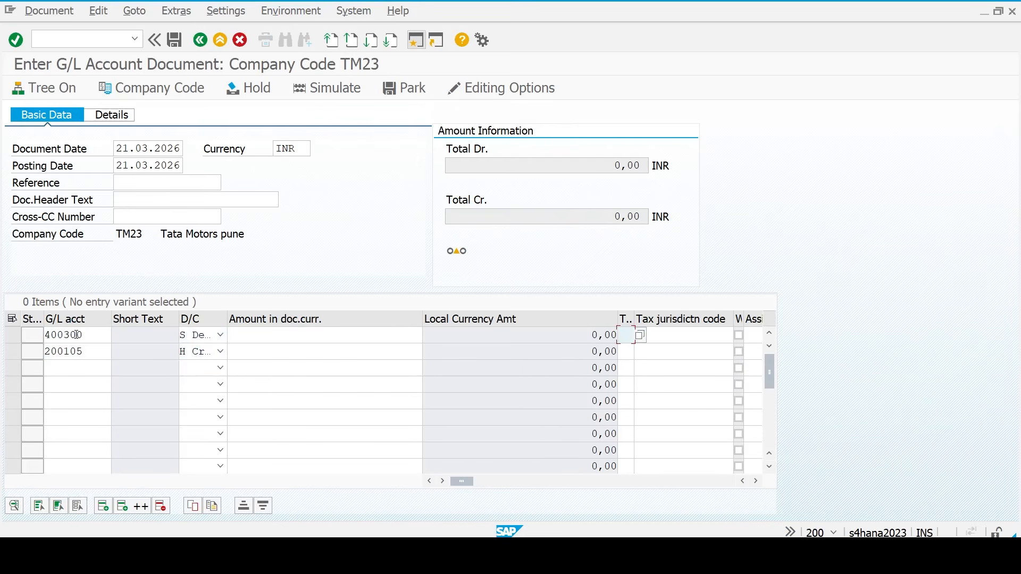
key(shift+Tab)
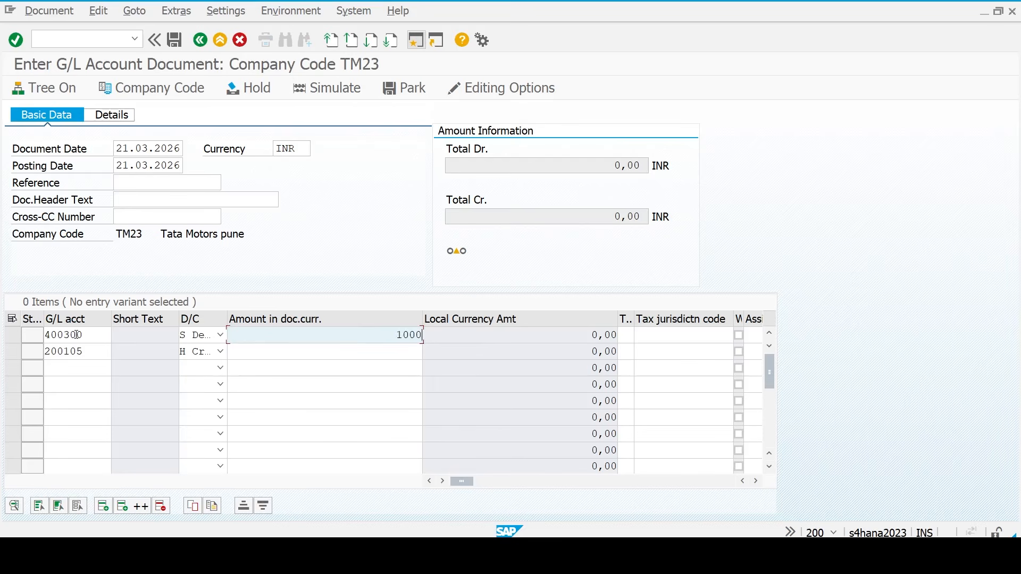
key(Down)
text(*)
key(Up)
key(Tab)
key(Tab)
key(Tab)
key(Tab)
key(Tab)
key(Tab)
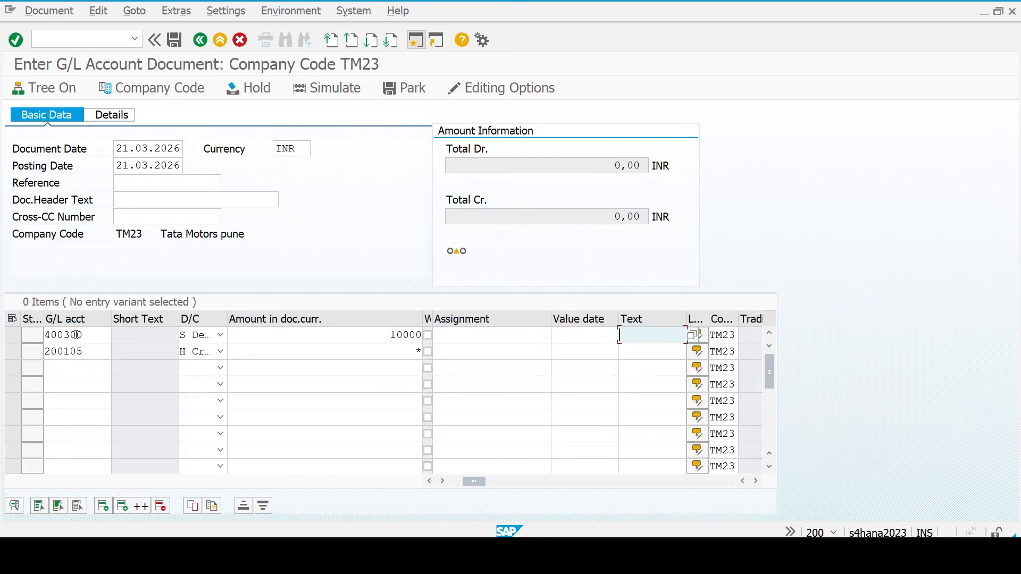
- Give both lines the item text Rent Paid
key(Down)
key(space)
key(Down)
key(Return)
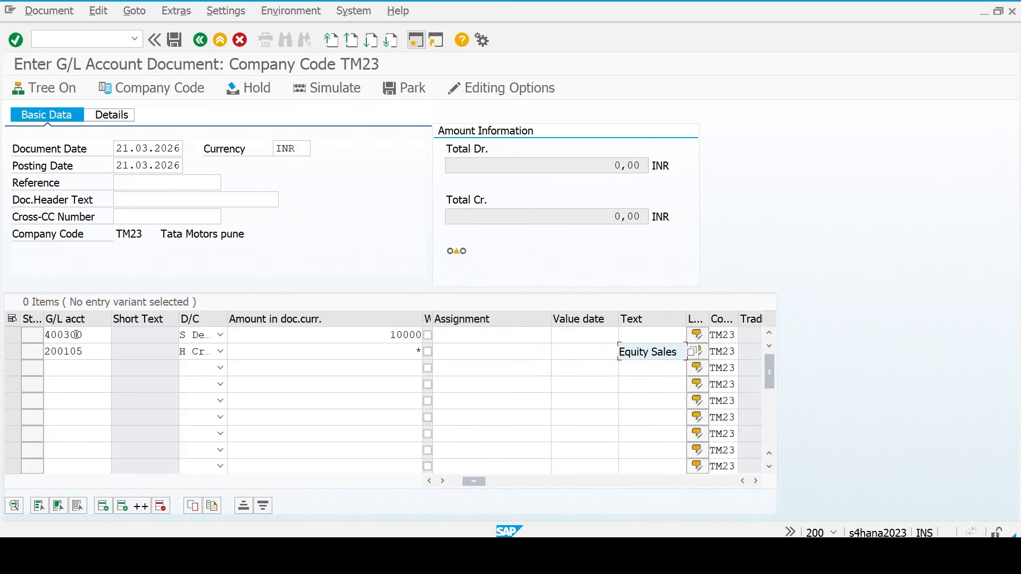
key(Down)
key(Up)
key(Up)
key(space)
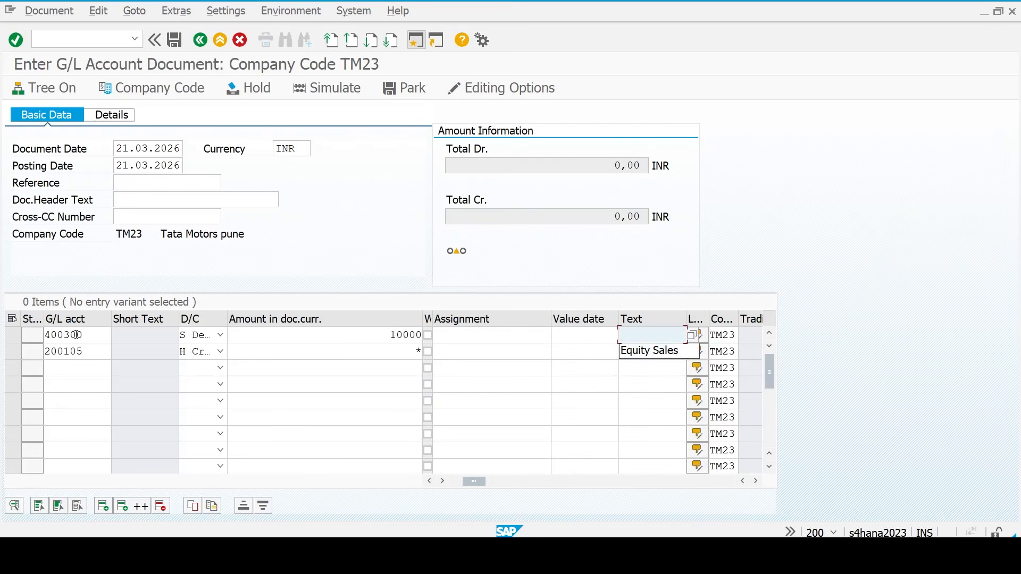
key(Down)
key(Up)
text(Re)
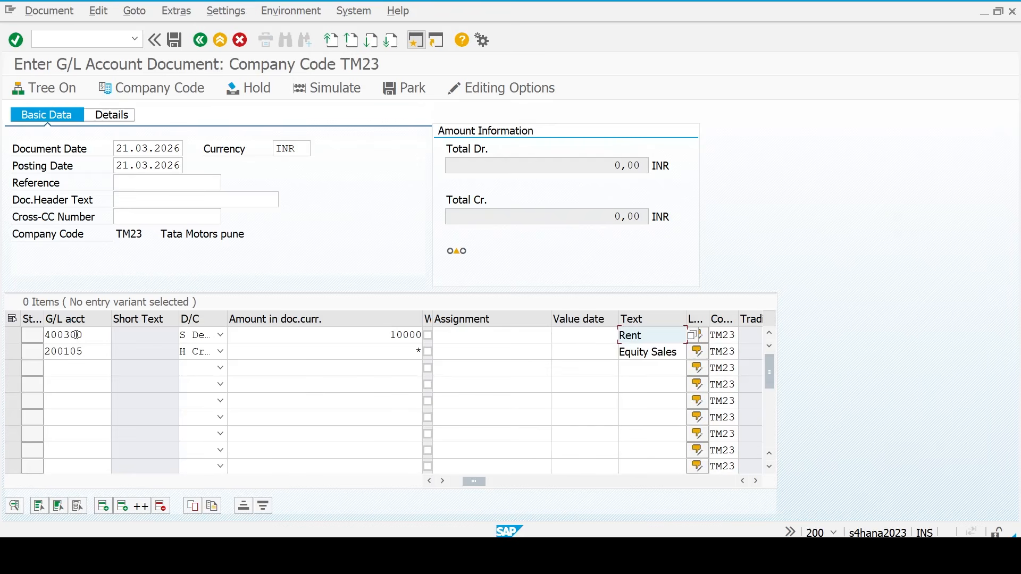
text(nt Paid)
key(shift+Home)
key(ctrl+c)
key(Down)
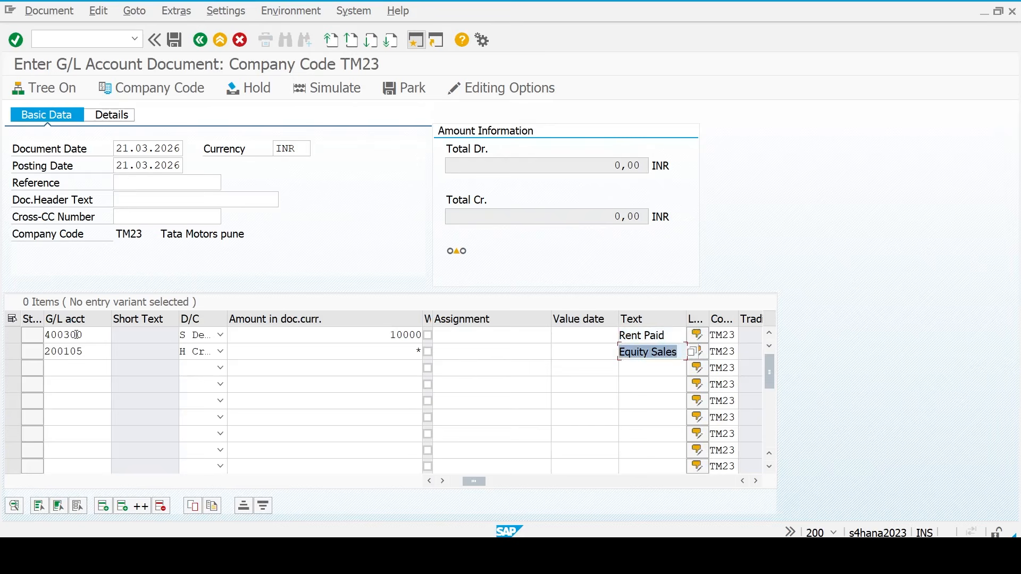
key(ctrl+v)
- Assign cost center AD_PA_CC to the 400300 line, check the entries, and start a second session
key(Tab)
key(Tab)
key(Tab)
key(Tab)
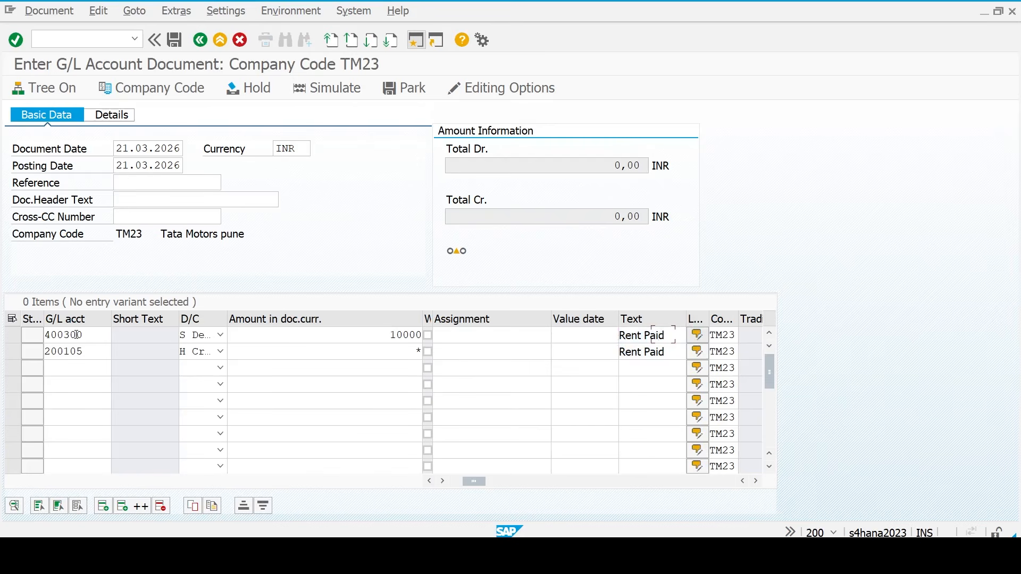
key(Tab)
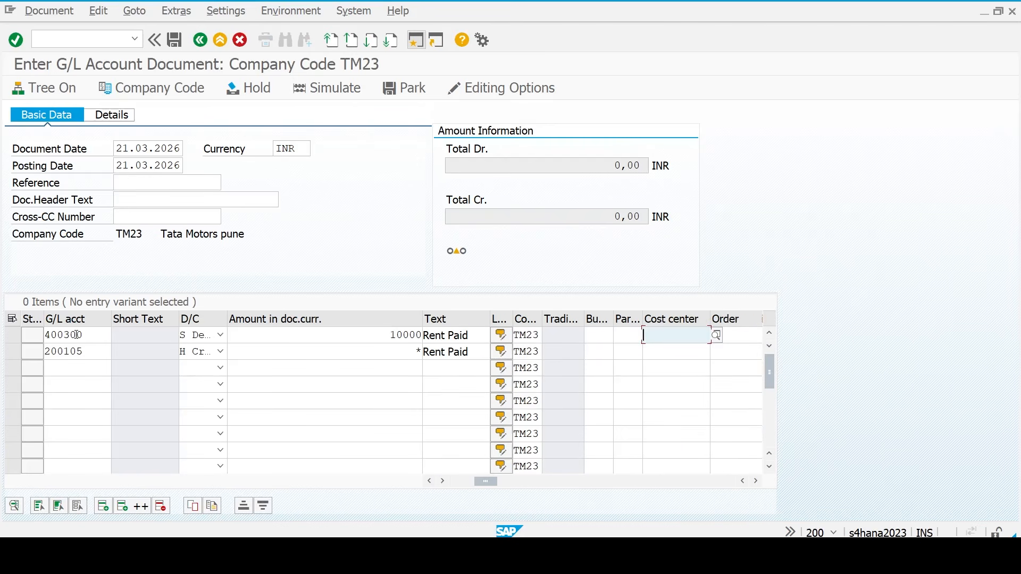
text(ad)
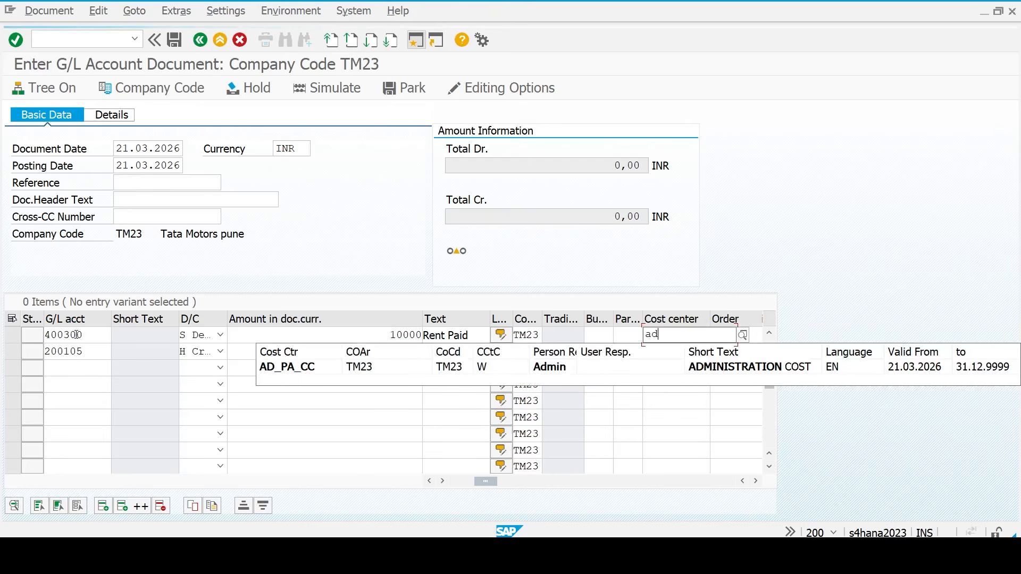
key(Down)
key(Return)
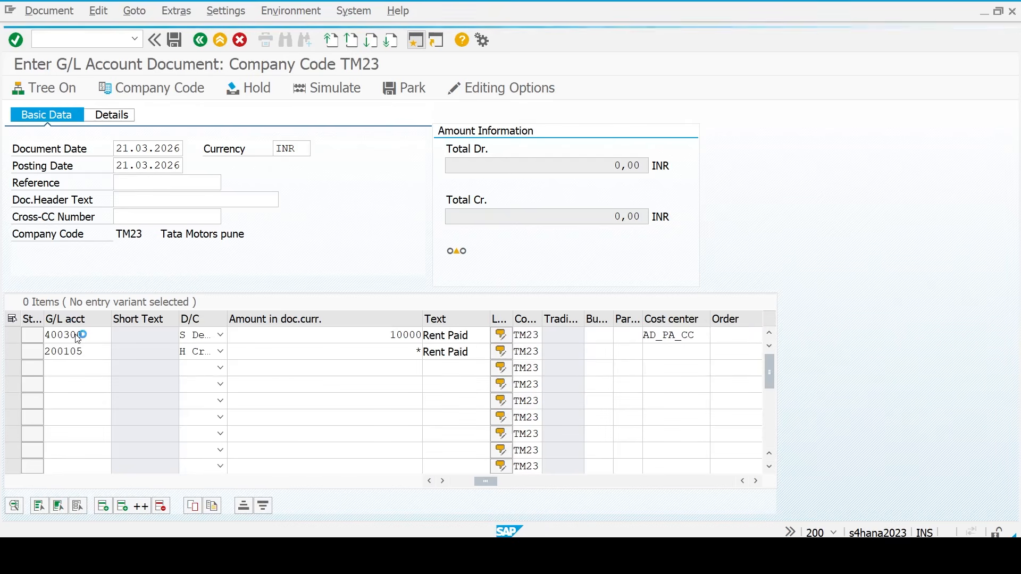
key(Return)
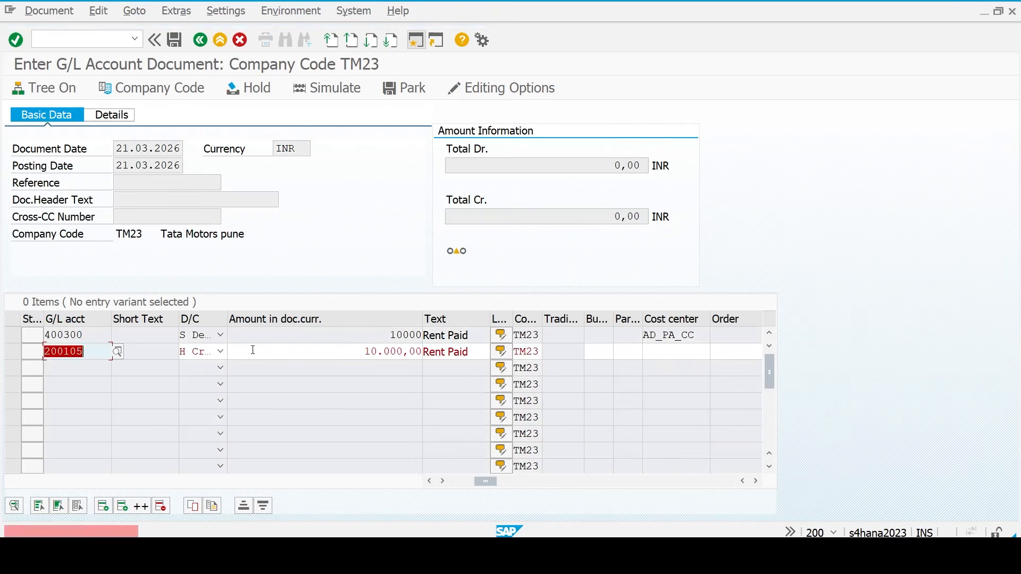
click(285, 350)
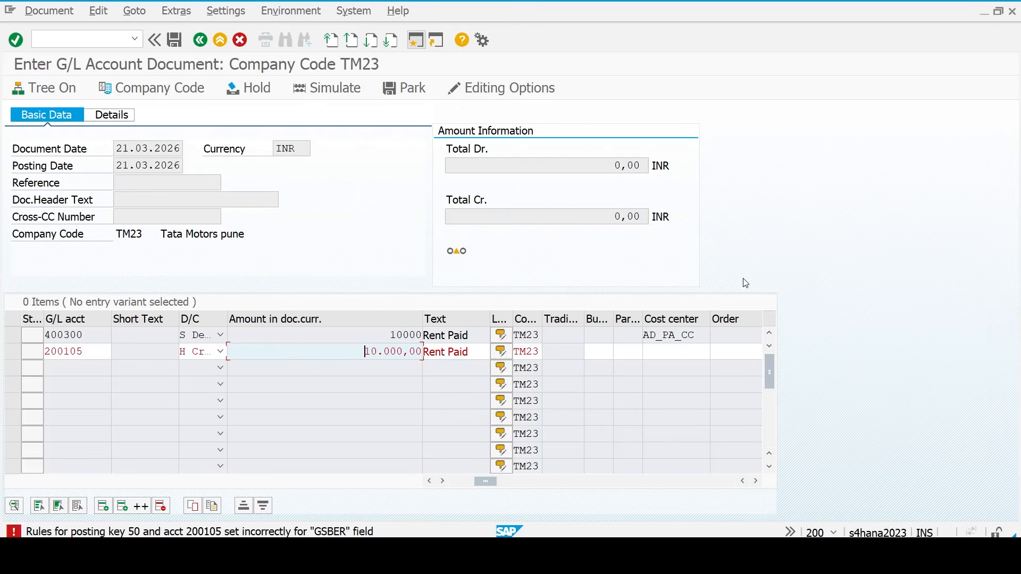
click(417, 39)
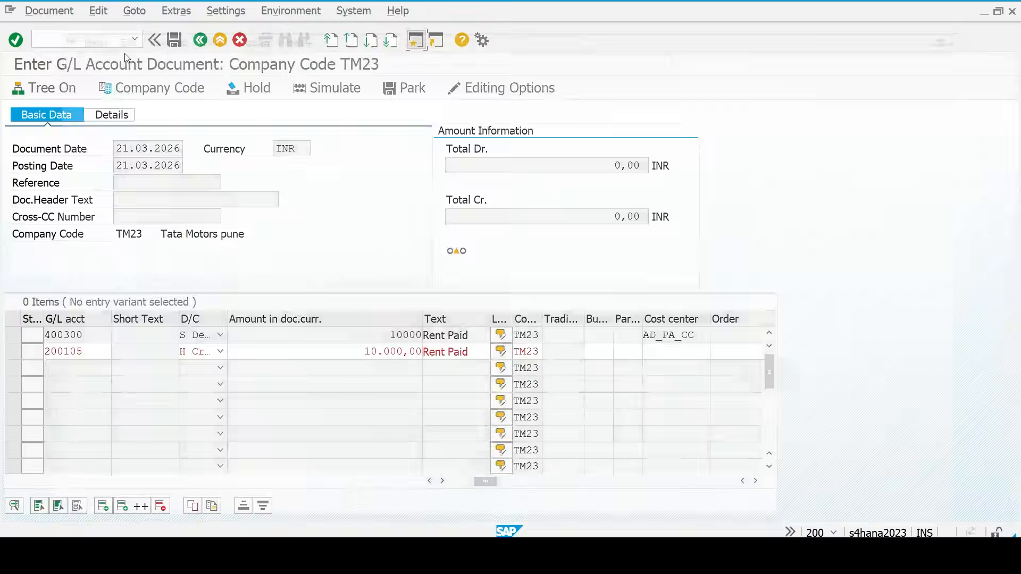
- In OB41, open posting key 50 (Credit entry) and its field status settings
text(ob)
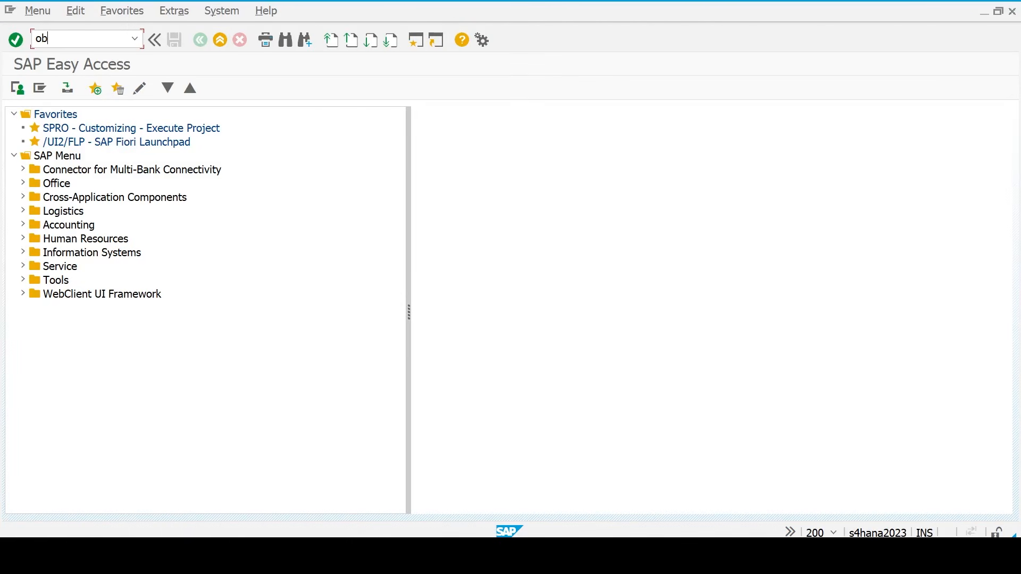
text(41)
key(Return)
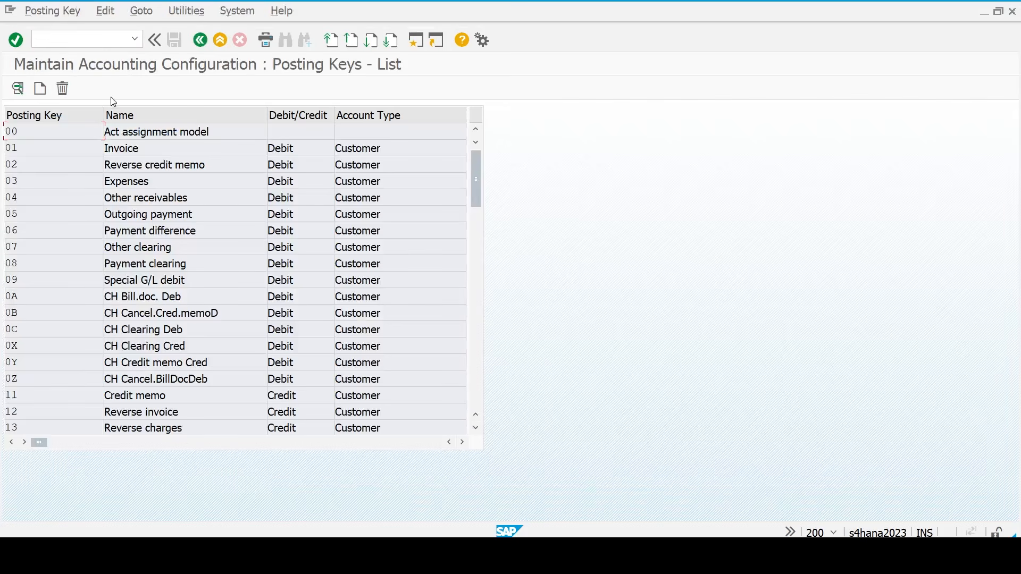
scroll(54, 282, down, 9)
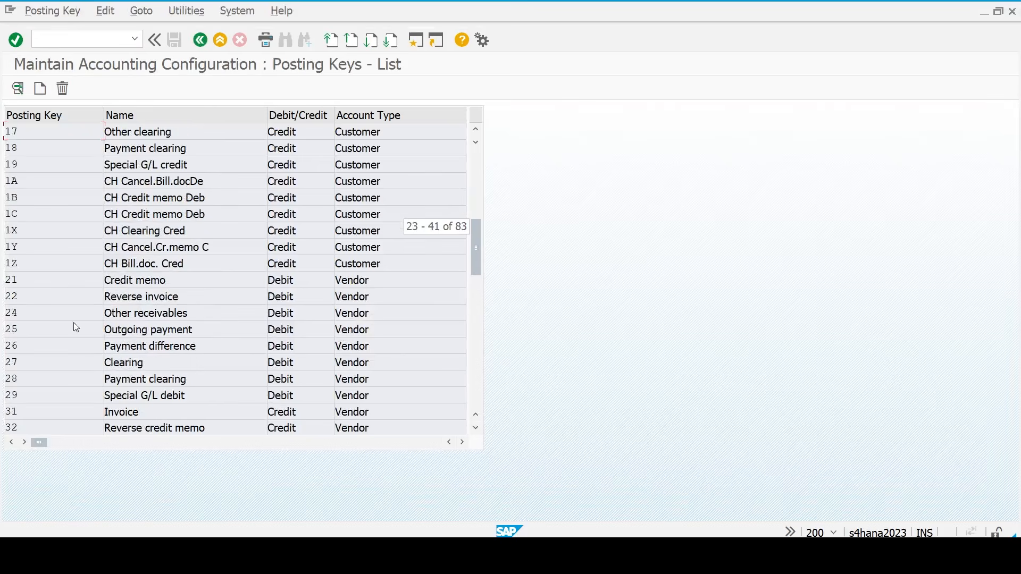
scroll(79, 337, down, 3)
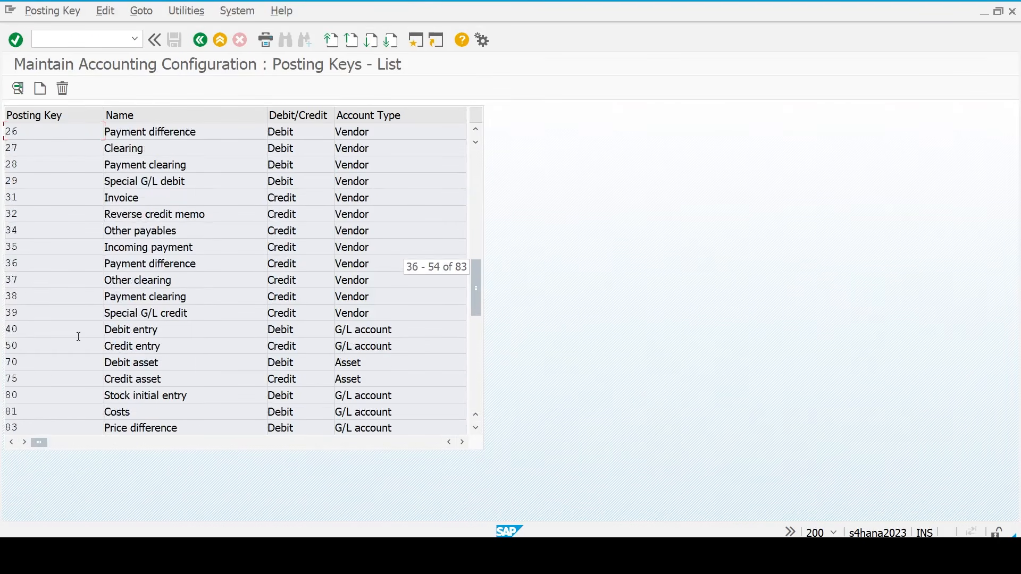
double_click(37, 345)
click(93, 88)
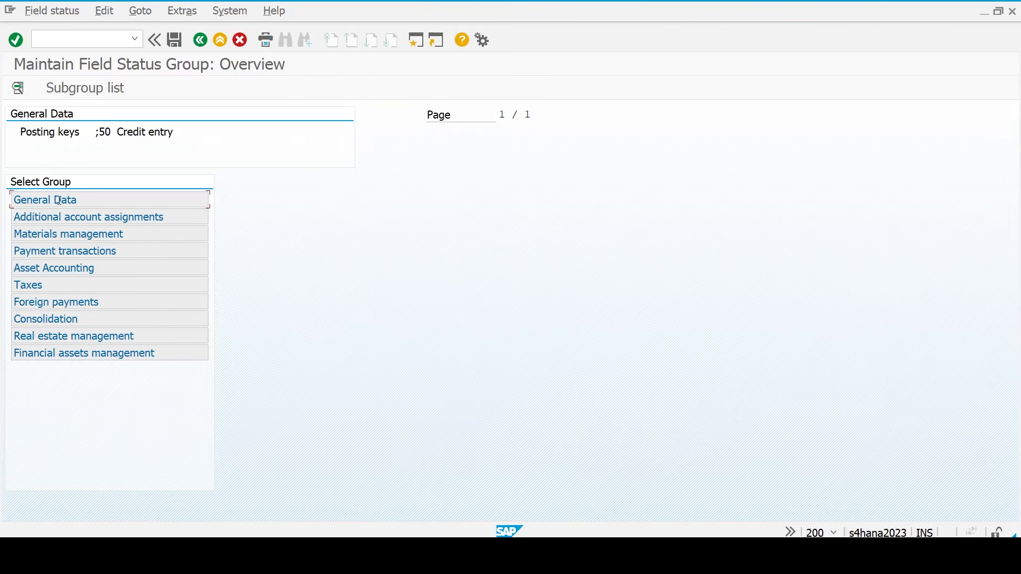
- Set Business Area to optional entry under Additional account assignments and save to the customizing request
double_click(59, 200)
key(F3)
double_click(63, 217)
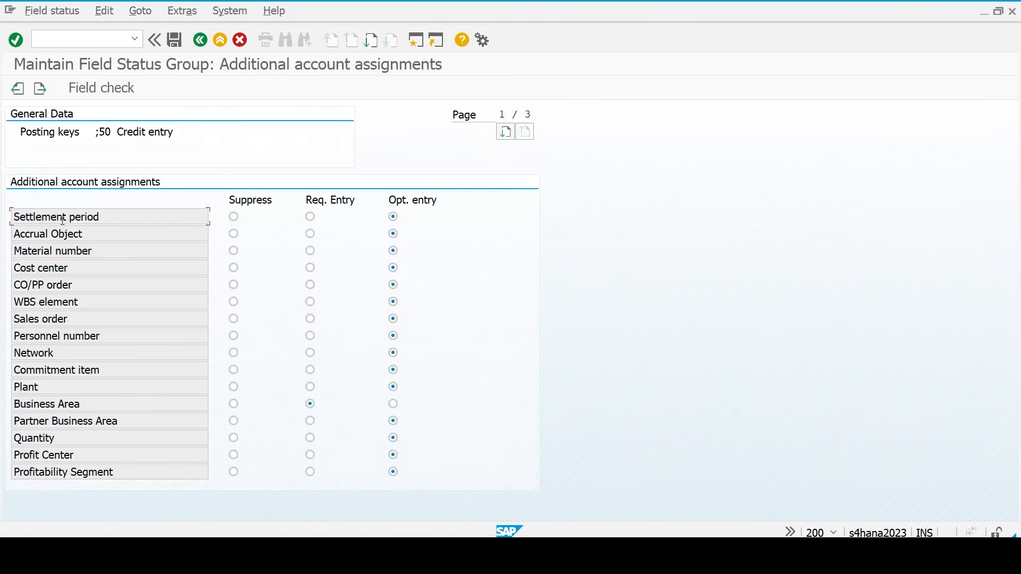
click(395, 403)
key(ctrl+s)
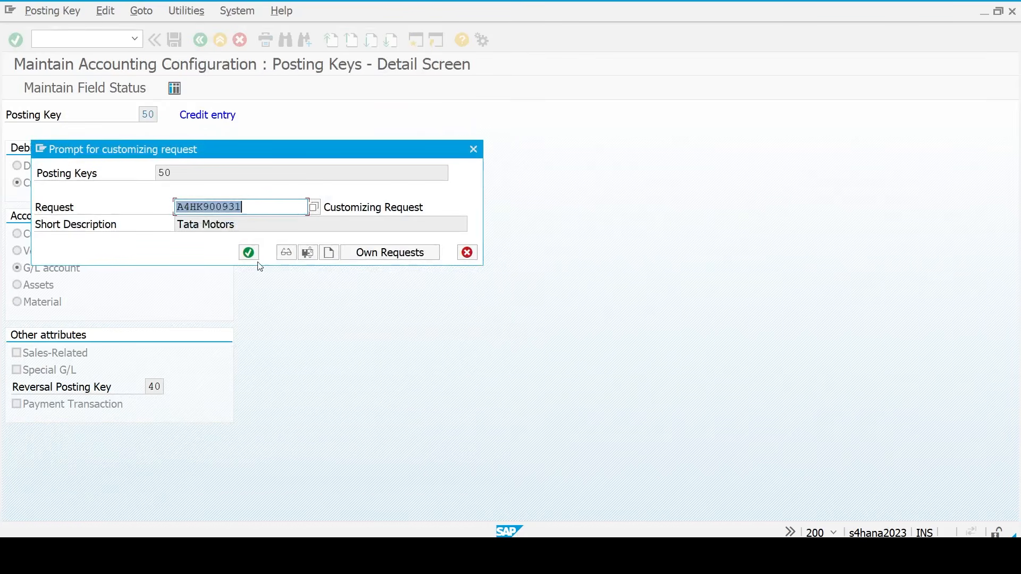
click(247, 251)
key(alt+Tab)
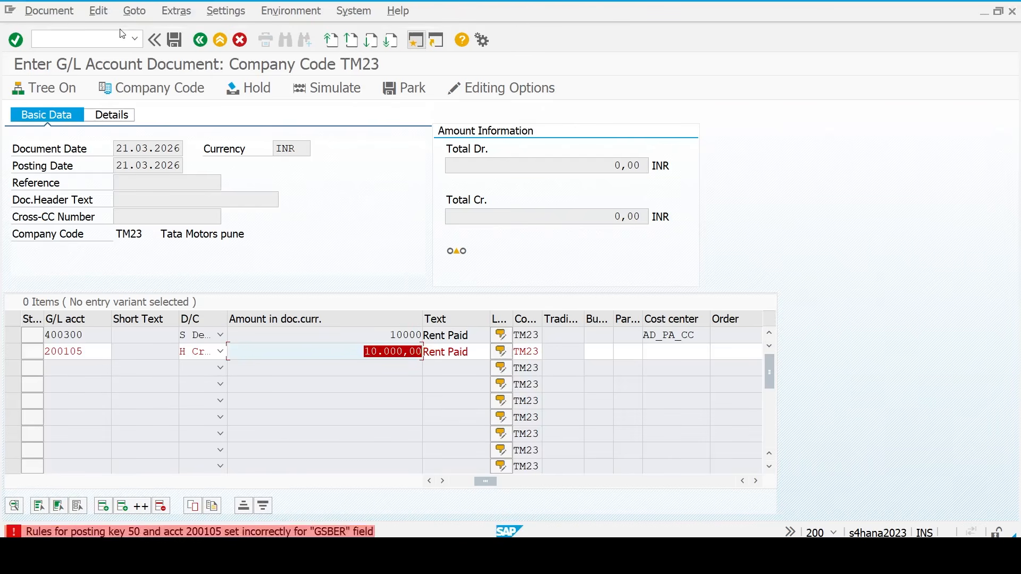
- Leave the document with /n and restart G/L document entry dated 21.03.2026
click(109, 38)
text(/n)
key(Return)
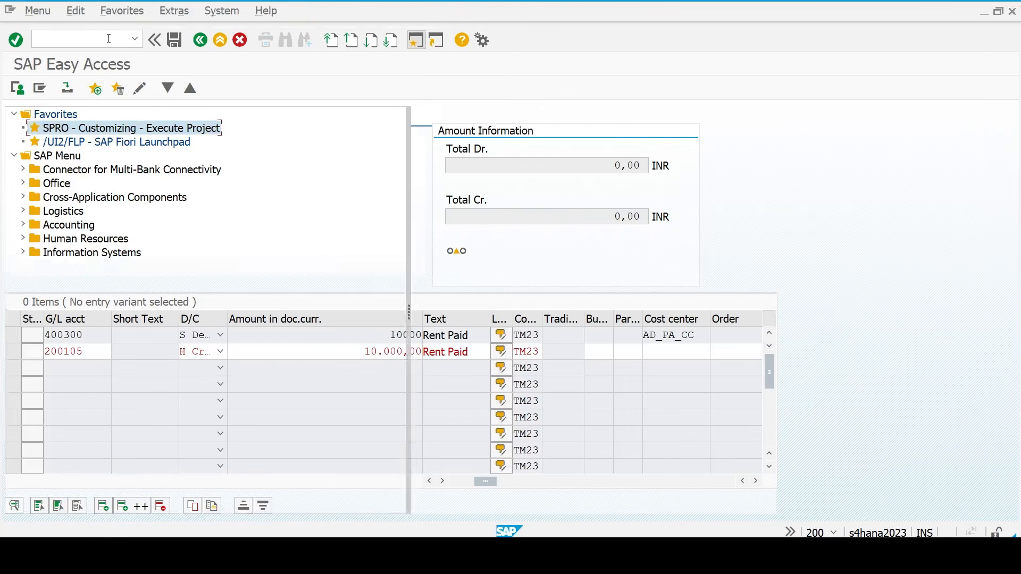
text(ob41)
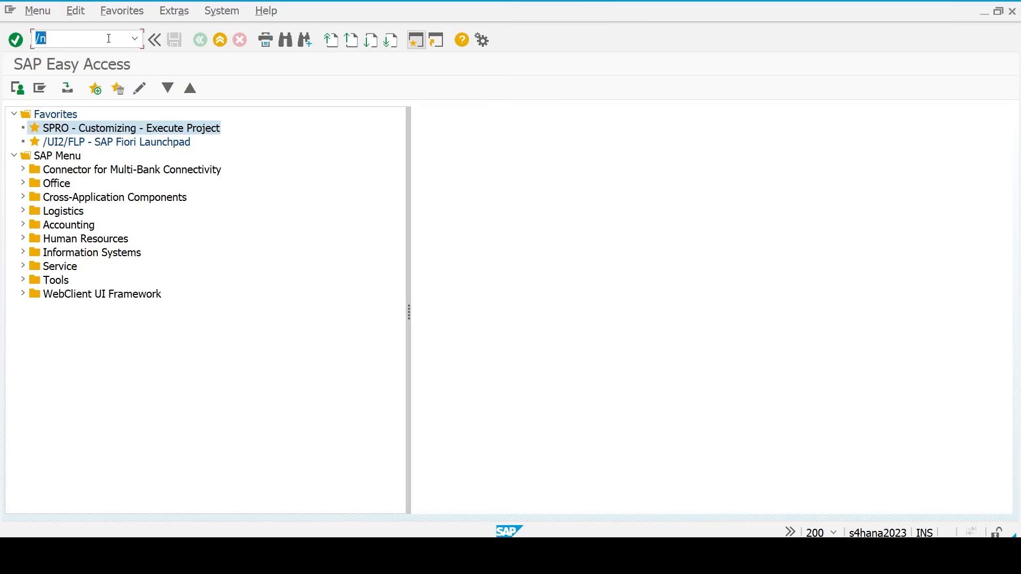
key(Return)
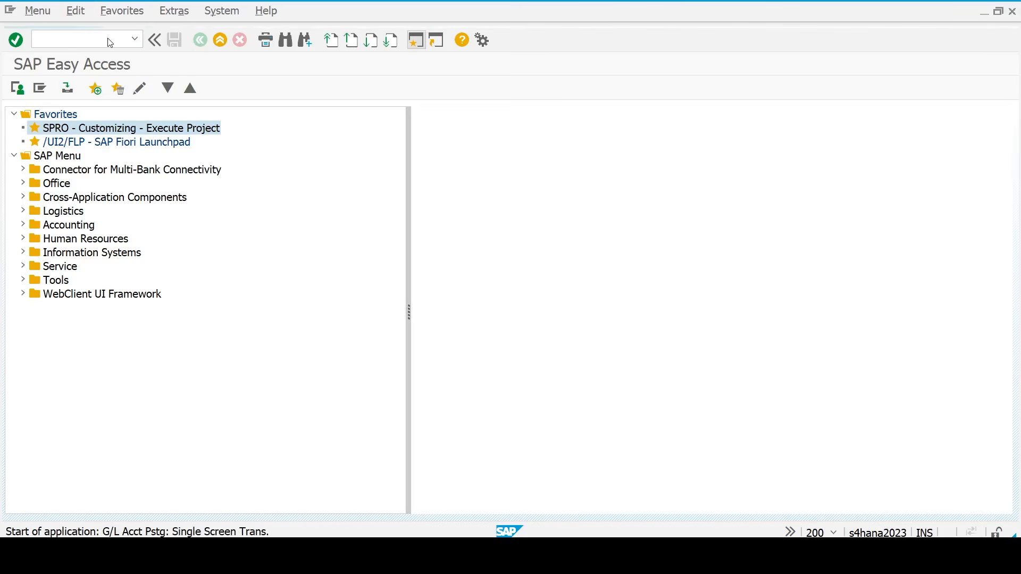
key(Down)
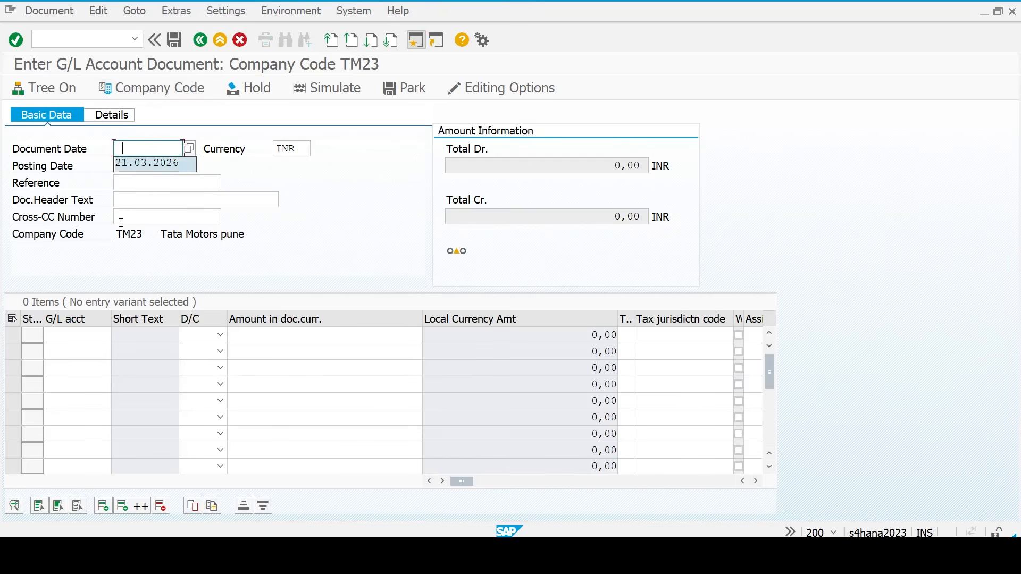
key(Return)
key(Down)
key(Down)
key(Down)
key(Down)
key(Down)
- Enter account 400300 as a debit on line 1 and 200105 on line 2
key(Left)
key(Down)
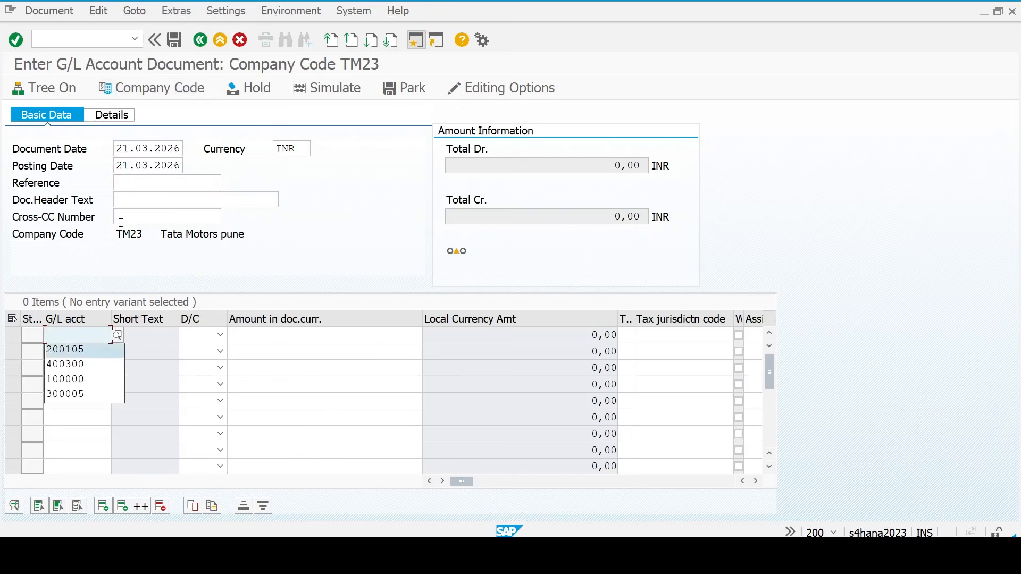
key(Return)
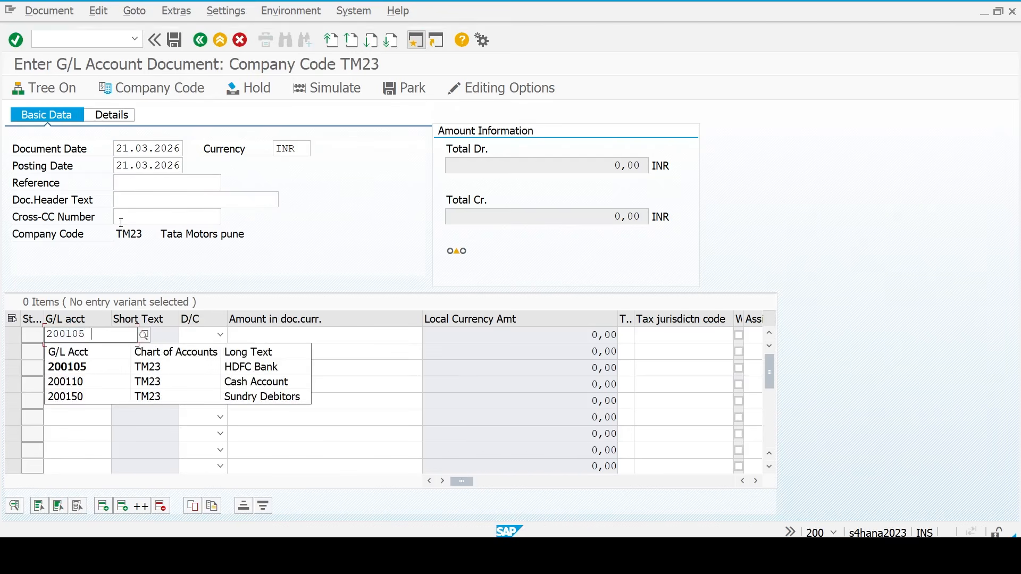
key(Return)
key(BackSpace)
key(Down)
key(Down)
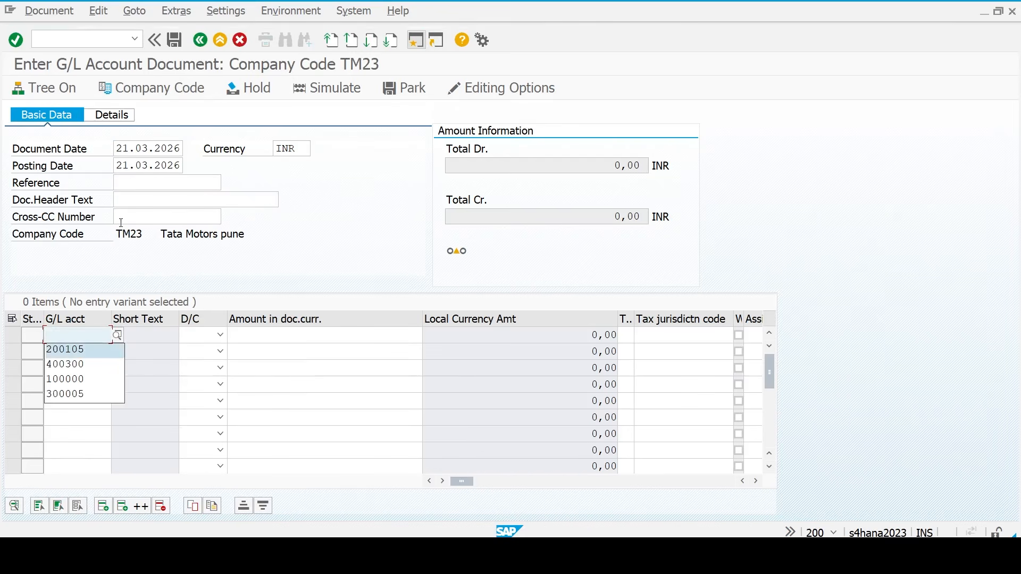
key(Return)
key(Down)
key(Down)
key(Return)
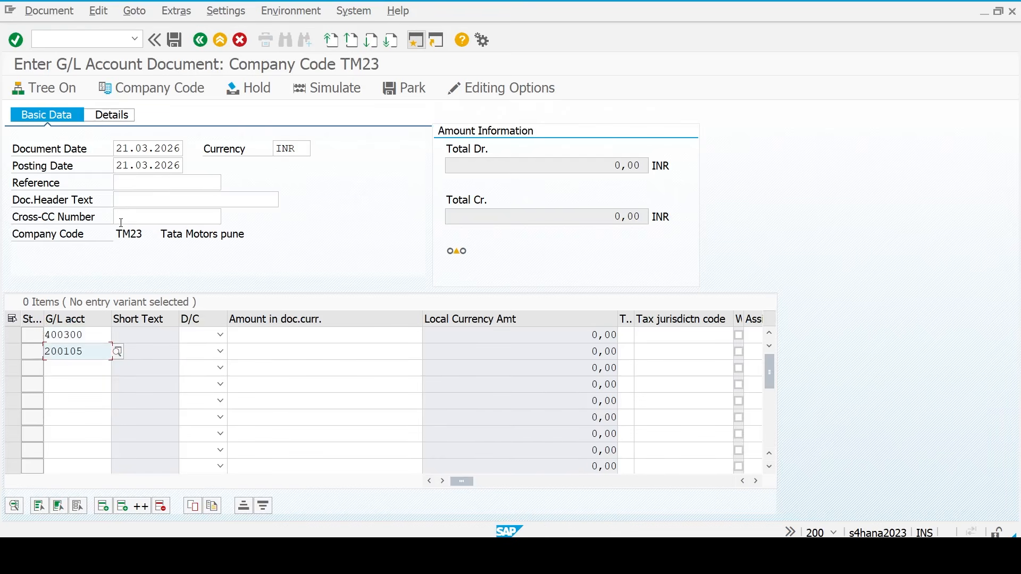
key(Up)
key(Tab)
key(s)
key(Tab)
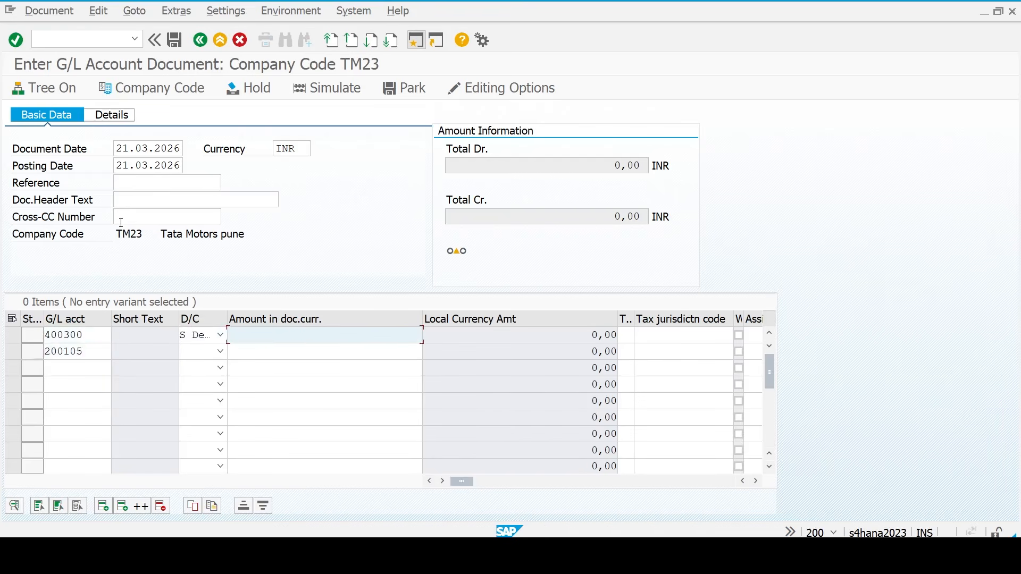
key(Return)
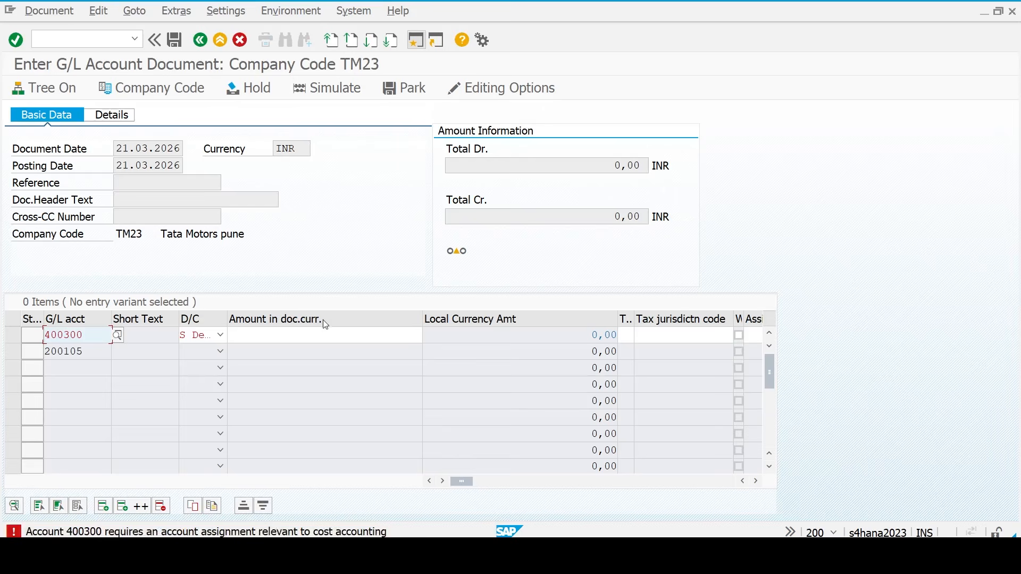
- Give the 400300 line amount 10000, text Rent Paid and cost center AD_PA_CC
click(328, 335)
key(Down)
key(Down)
key(Return)
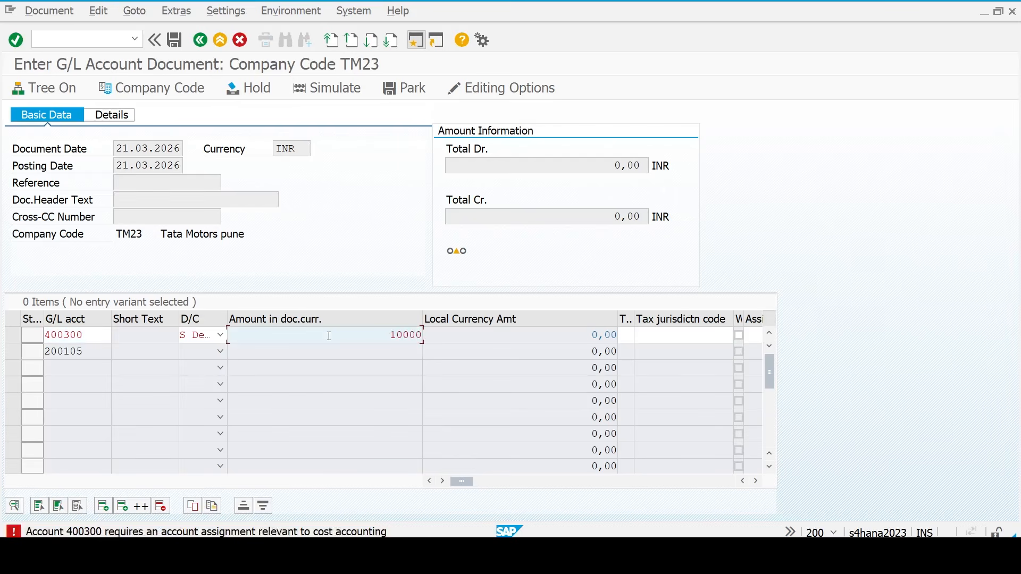
key(Tab)
key(Tab)
key(Tab)
key(Tab)
key(Tab)
key(Tab)
key(Down)
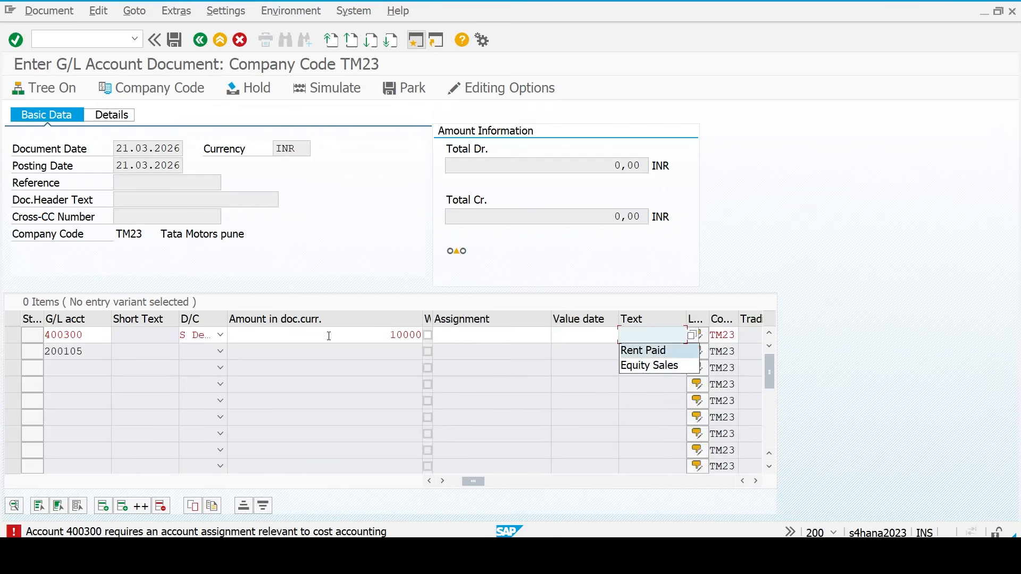
key(Return)
key(Tab)
key(Tab)
key(Tab)
key(Tab)
key(Tab)
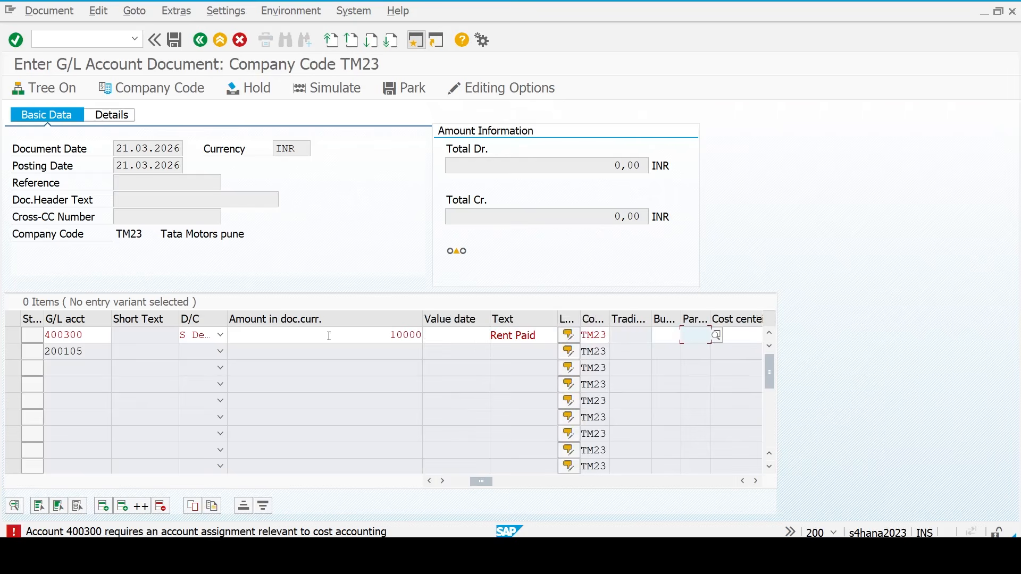
key(Down)
key(Return)
key(Return)
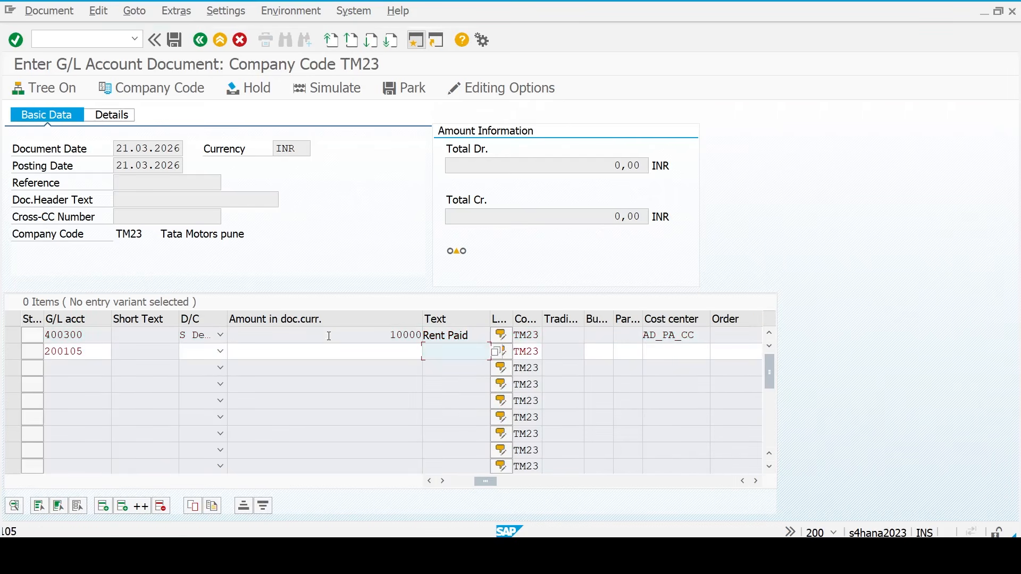
- Set the 200105 line to debit with amount * and text Rent Paid, then check
click(195, 356)
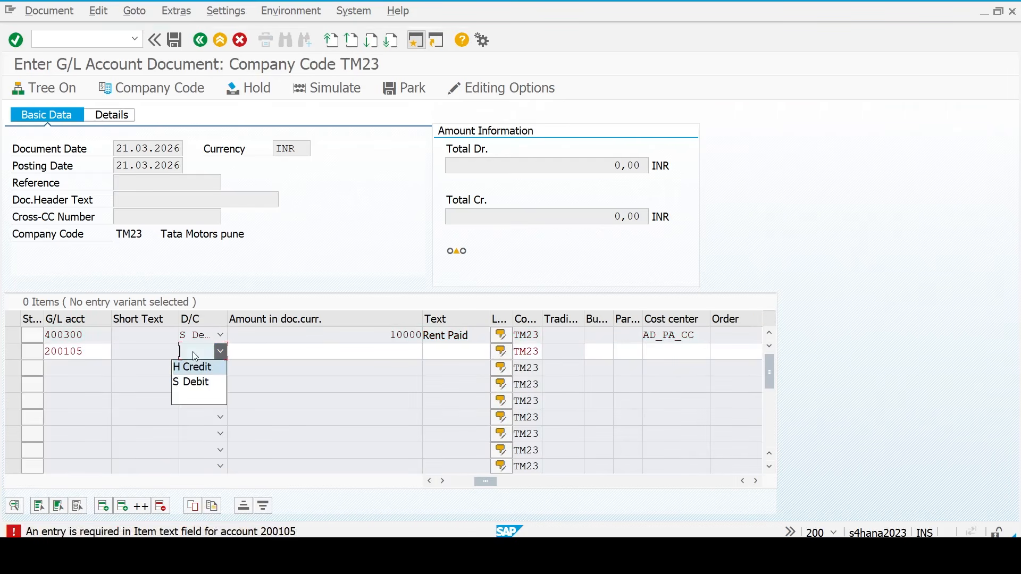
key(Down)
key(Return)
key(Tab)
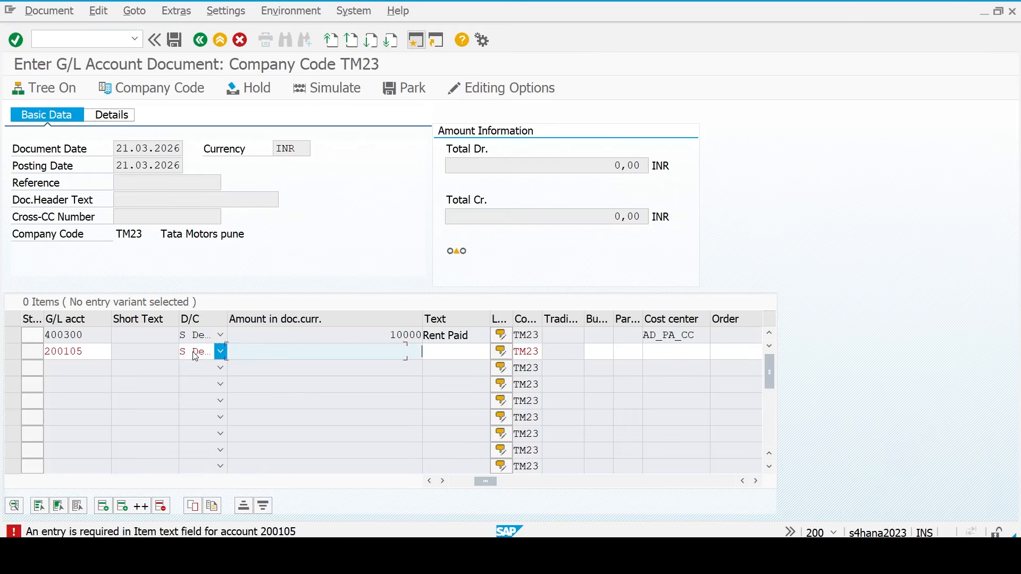
text(*)
key(Tab)
key(Tab)
key(Tab)
key(Tab)
key(Tab)
key(Tab)
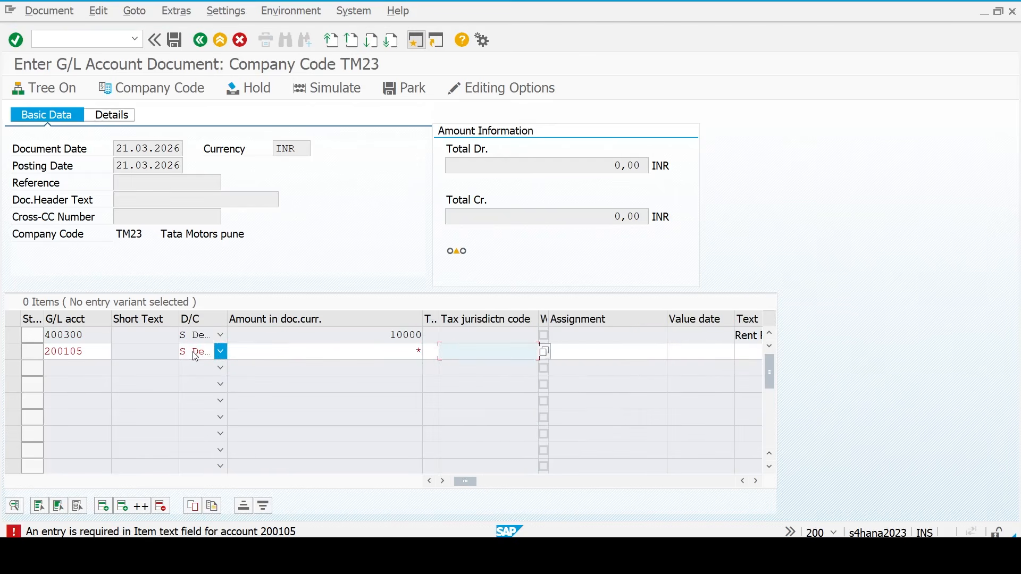
key(Return)
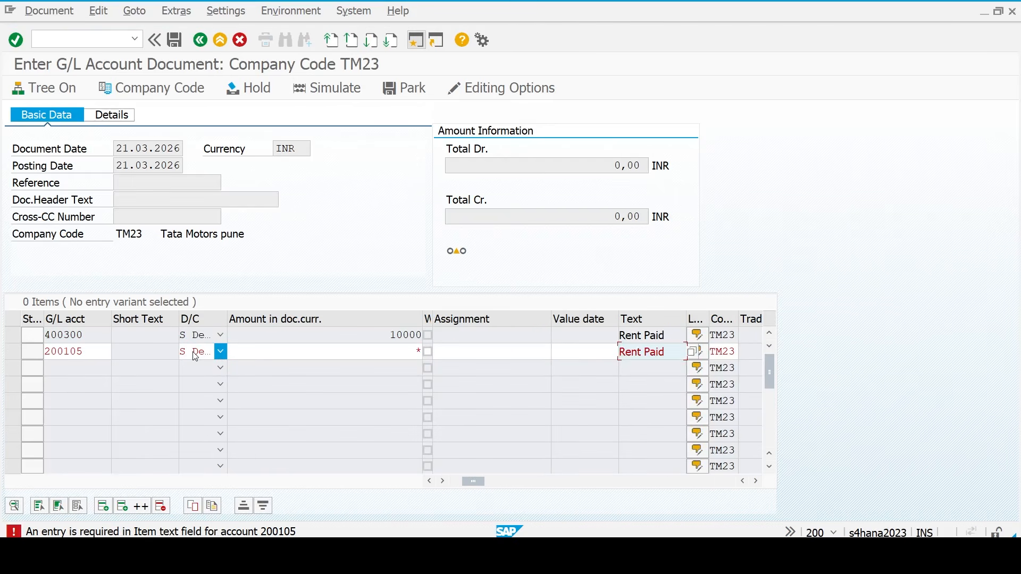
key(Return)
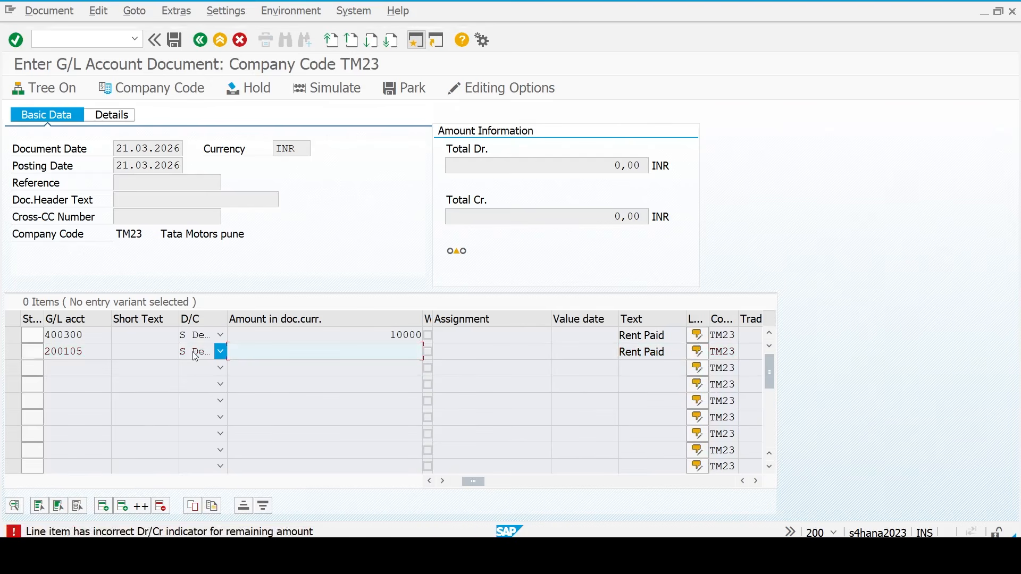
text(*)
key(Return)
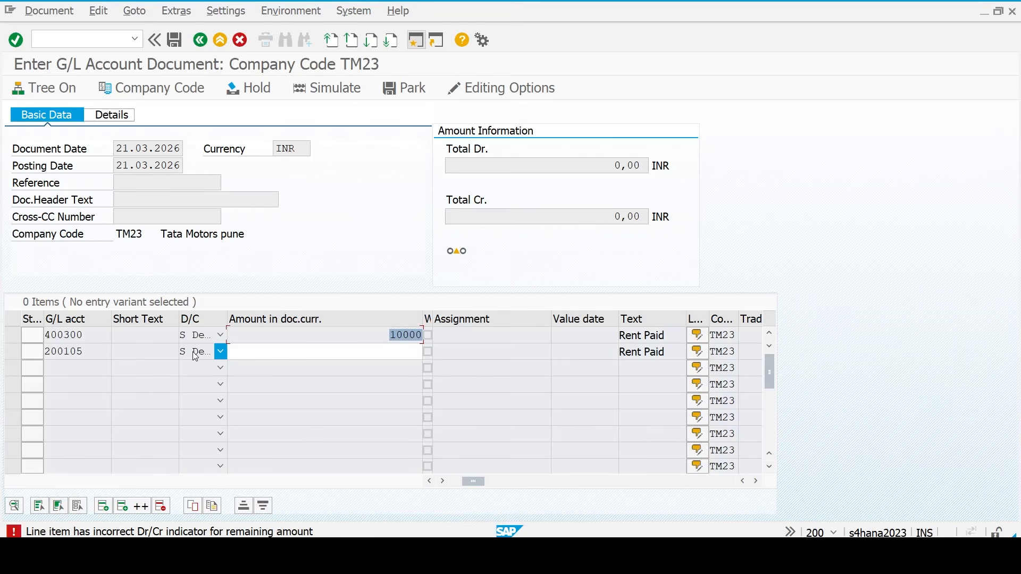
- Switch the HDFC Bank line to credit (H) and post the 10.000,00 INR rent entry as document 2
scroll(196, 356, down, 1)
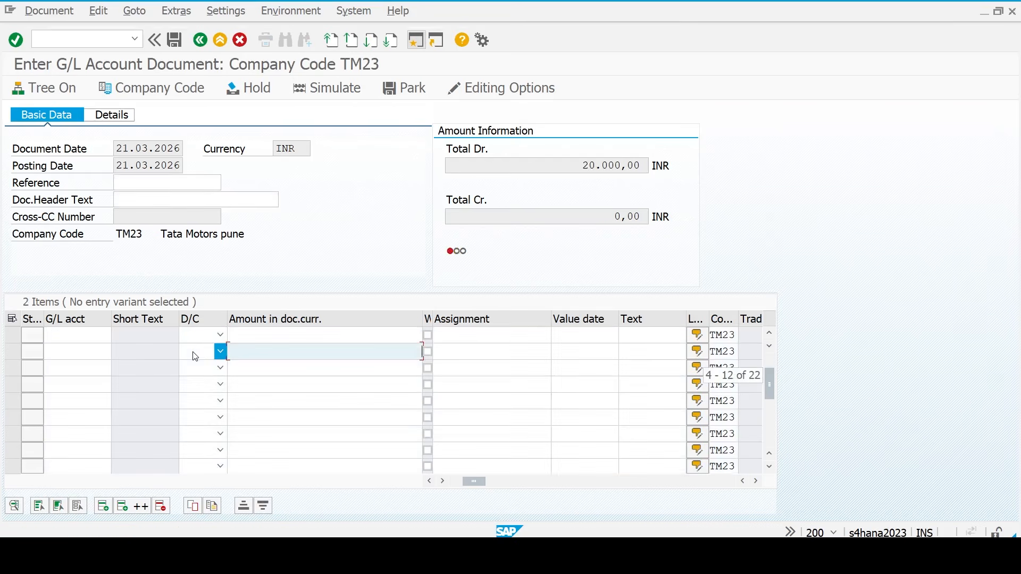
scroll(326, 435, up, 1)
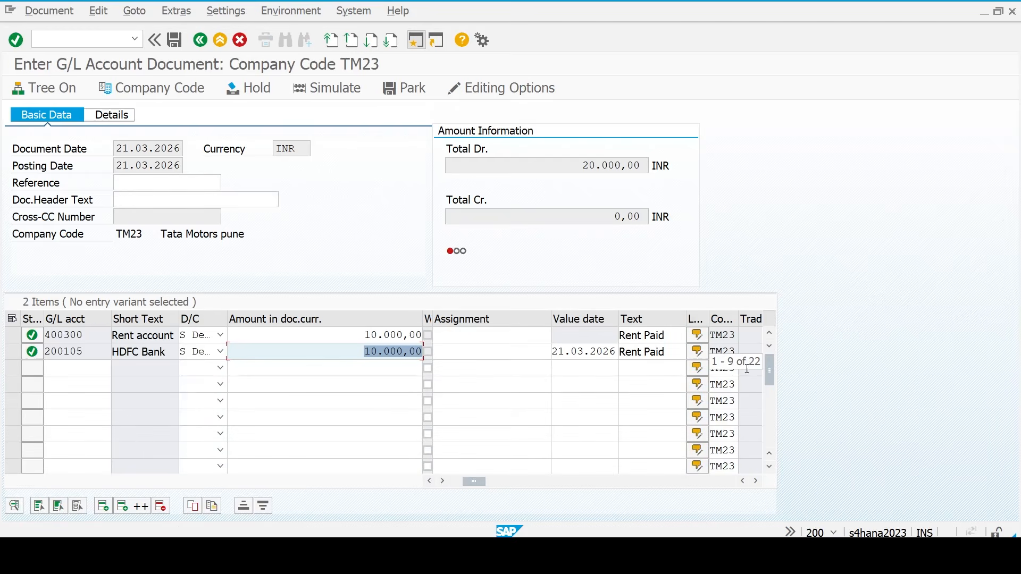
click(336, 349)
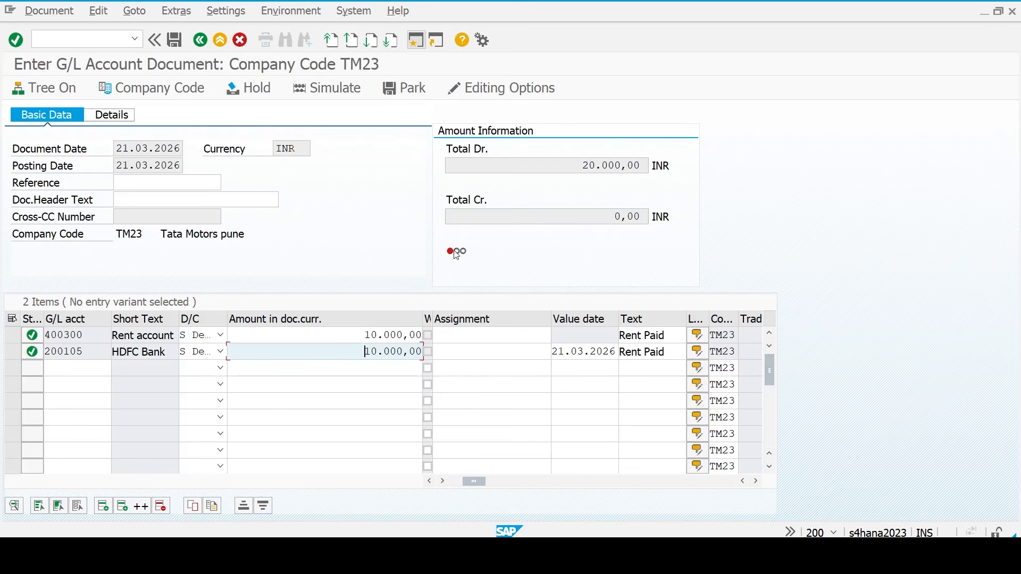
mouse_move(456, 257)
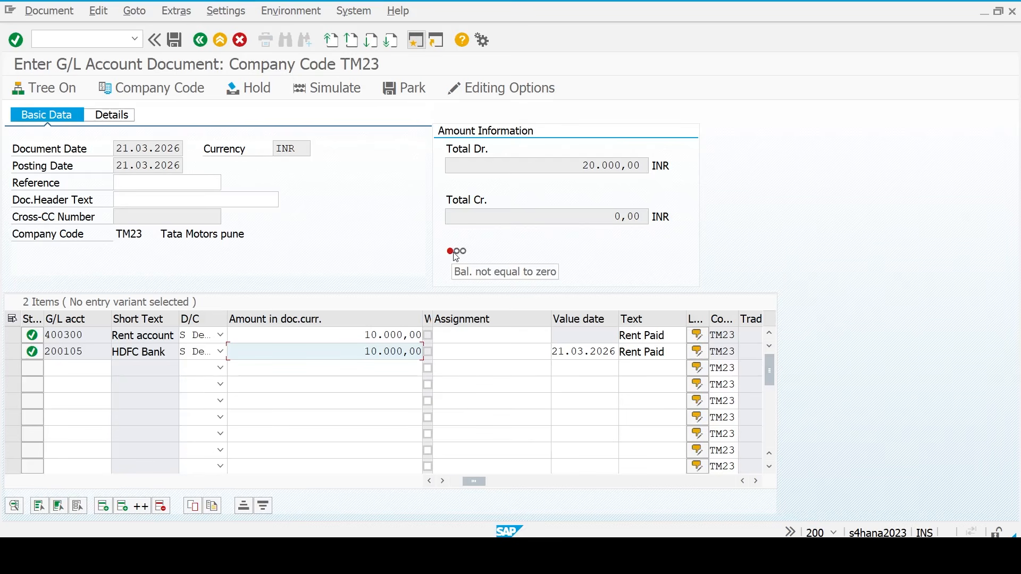
click(206, 354)
key(Up)
key(Return)
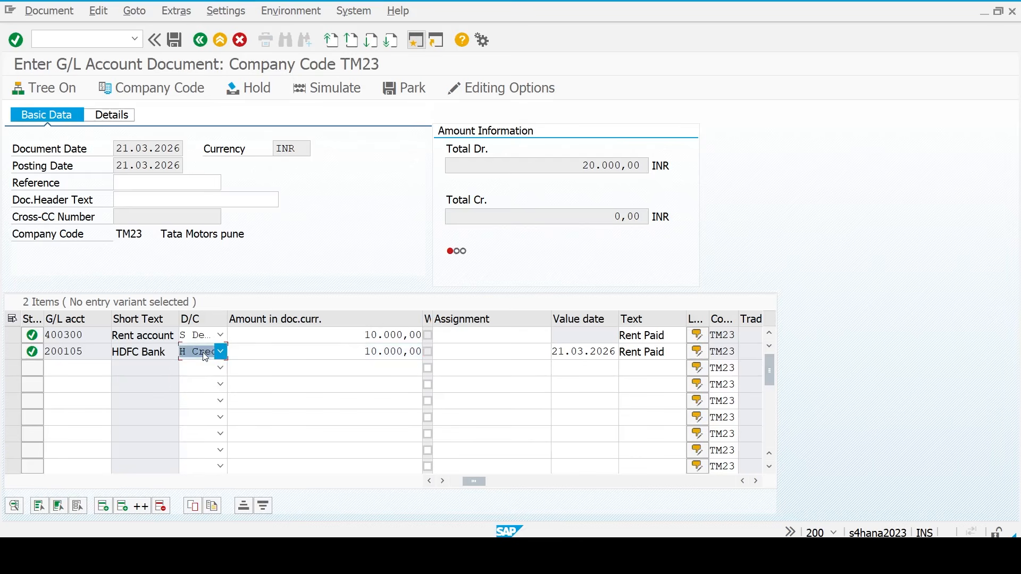
click(268, 352)
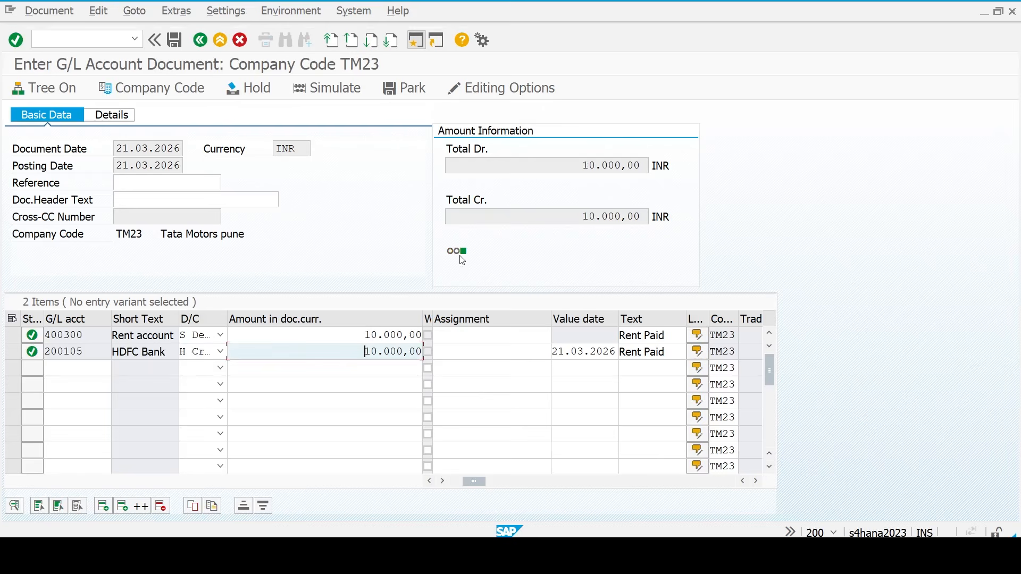
mouse_move(468, 254)
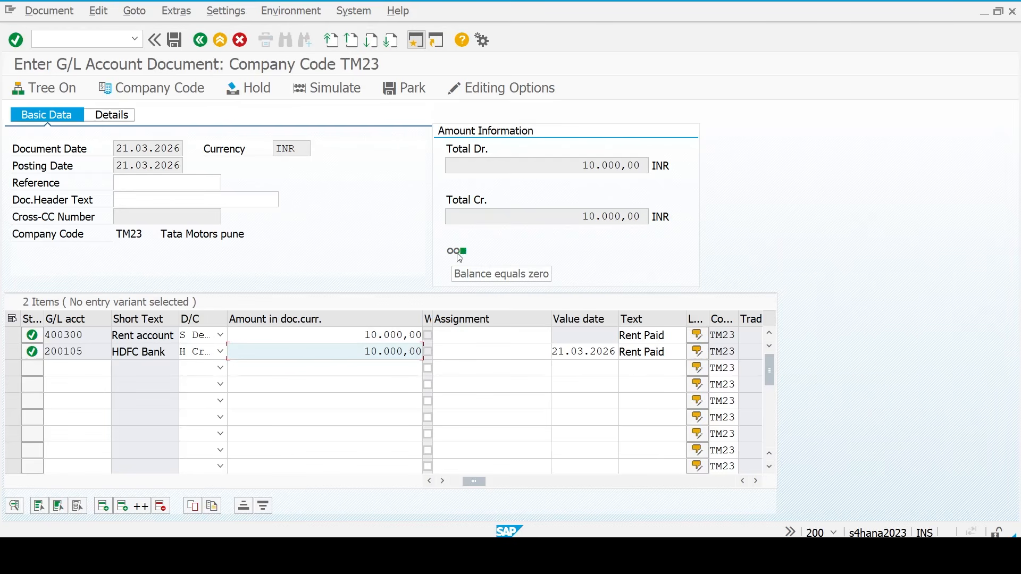
click(175, 40)
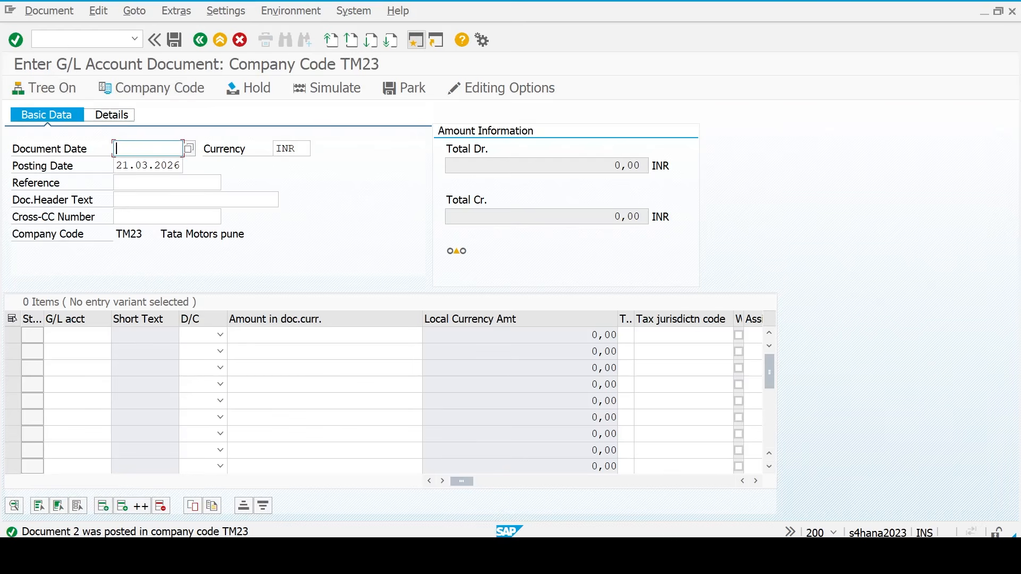
- In the FICO HANA sheet, review the general ledger, document reversal and Business partner rows
click(739, 482)
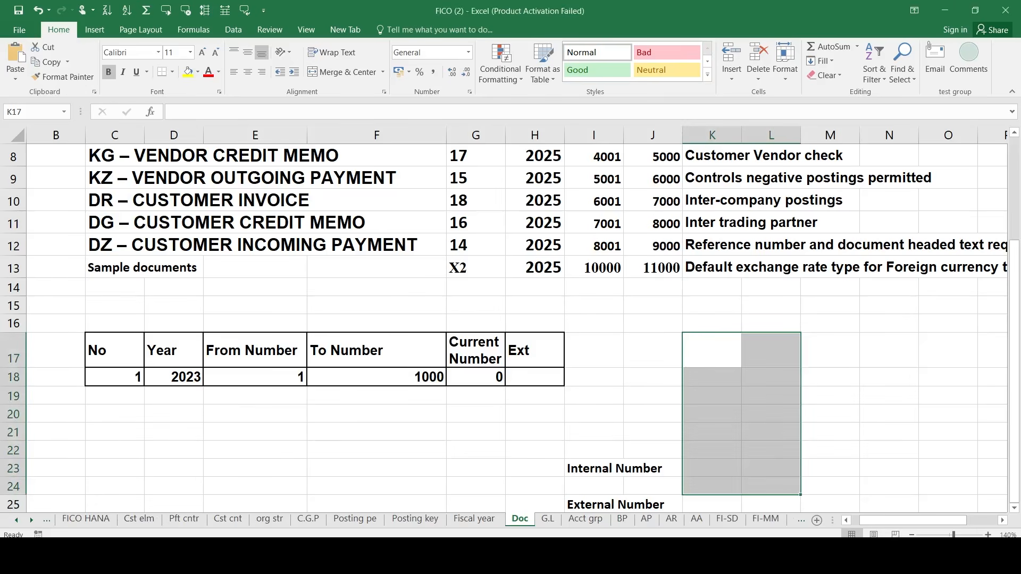
click(85, 519)
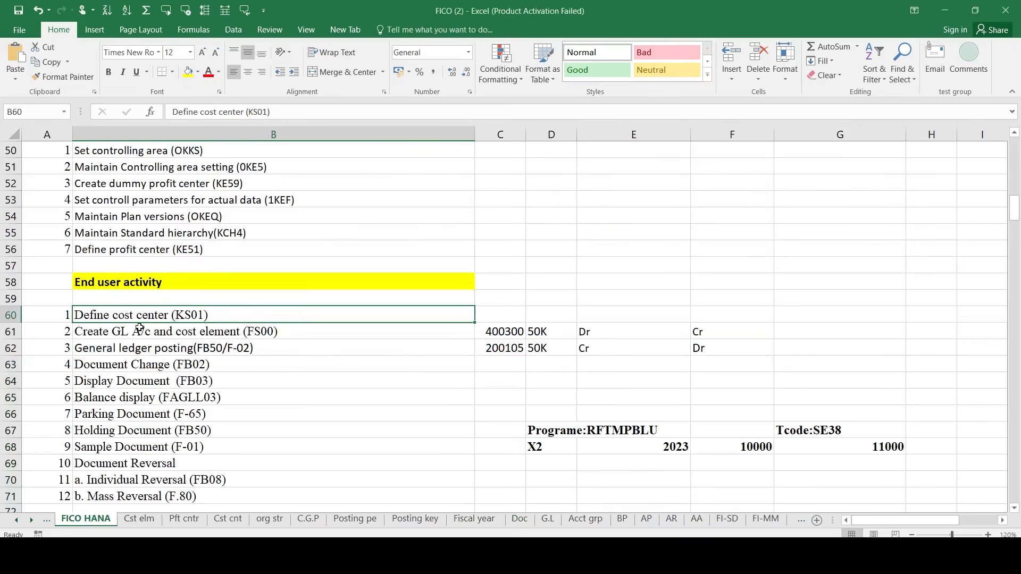
key(Down)
key(Down)
key(shift+Down)
key(shift+Down)
key(shift+Down)
key(shift+Down)
key(shift+Down)
key(shift+Down)
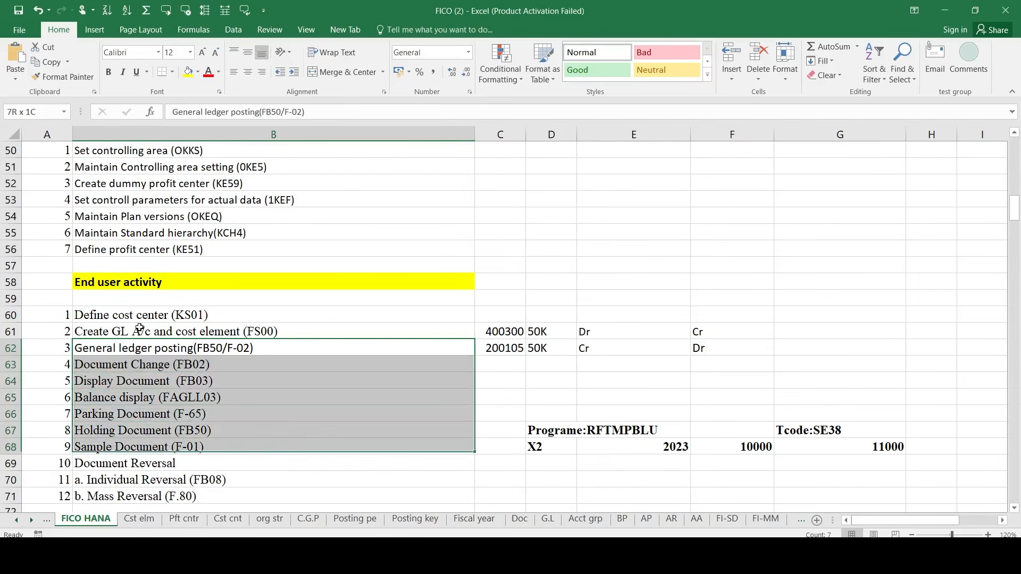
key(shift+Down)
key(shift+Down)
key(Down)
key(Down)
key(Down)
key(Down)
key(Down)
key(Down)
key(Down)
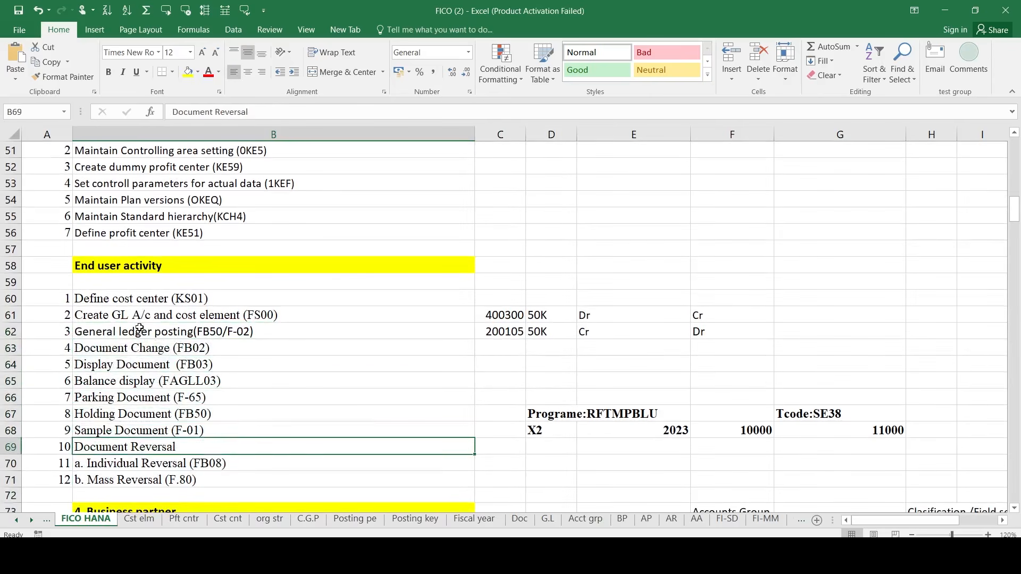
key(Down)
key(Down)
key(Down)
key(Down)
key(Down)
key(Down)
key(Down)
key(Up)
key(Up)
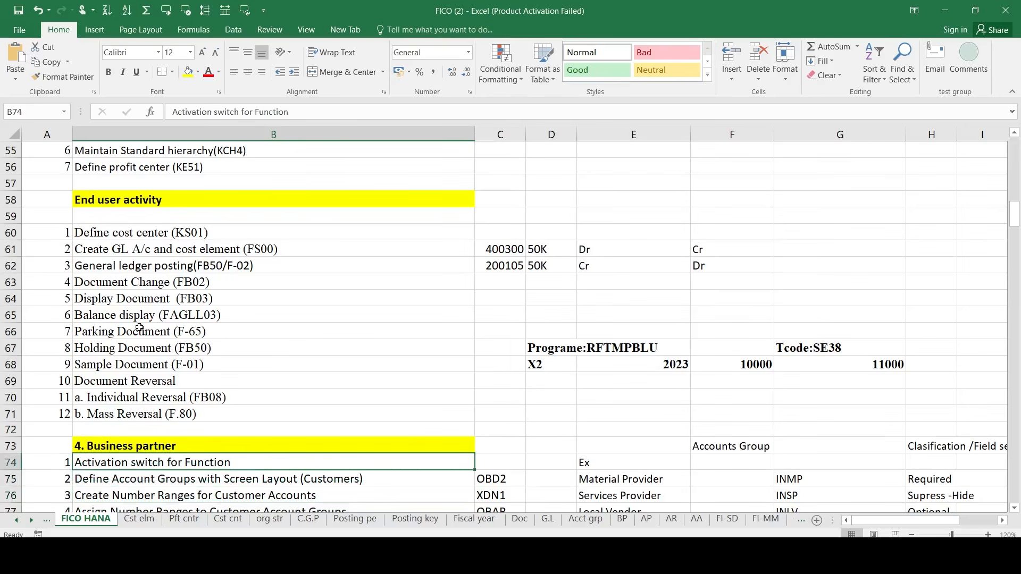
key(Up)
key(shift+Right)
key(Left)
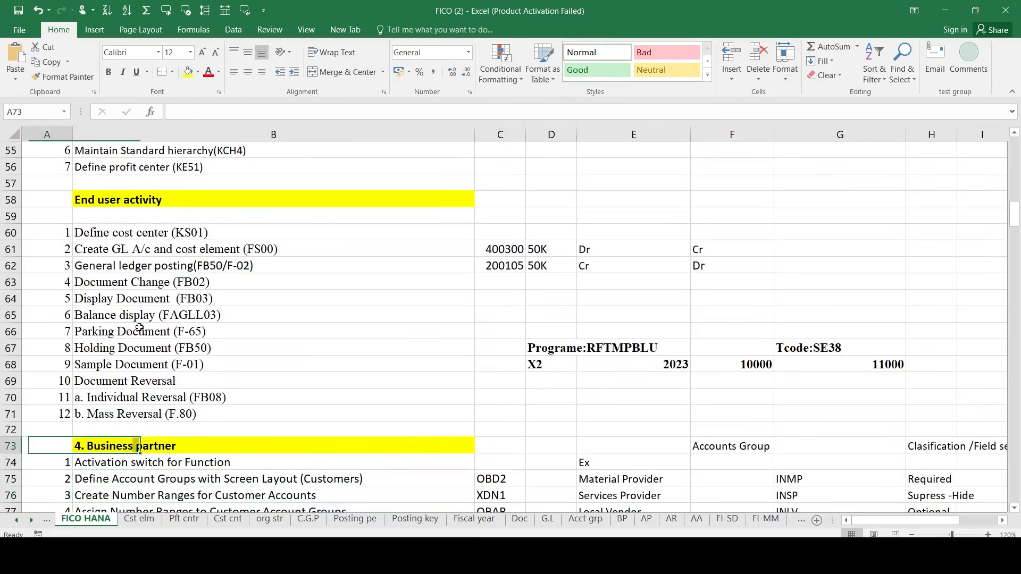
key(shift+Right)
key(shift+Right)
key(shift+Down)
key(shift+Down)
key(shift+Down)
key(shift+Down)
key(shift+Down)
key(shift+Down)
key(shift+Down)
key(shift+Down)
key(shift+Down)
key(shift+Down)
key(shift+Down)
key(shift+Down)
key(shift+Down)
key(shift+Down)
key(shift+Down)
key(shift+Down)
key(shift+Down)
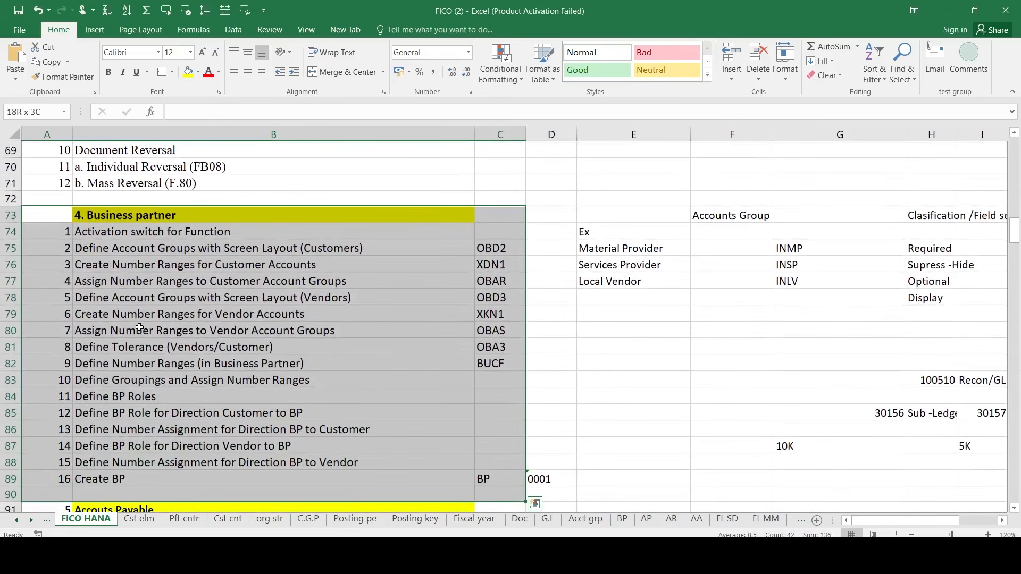
key(Right)
key(Down)
key(Down)
key(Down)
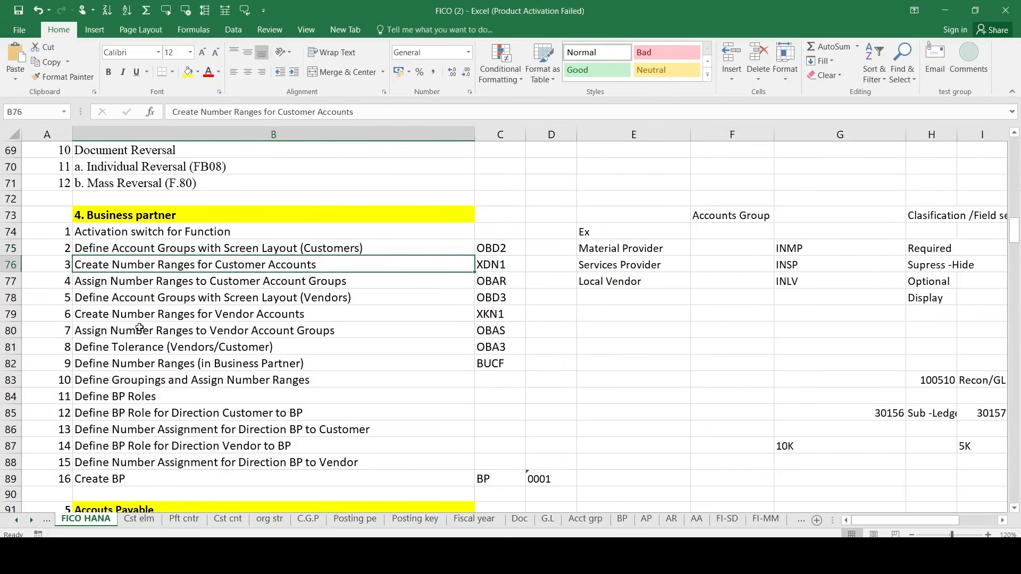
- Review the vendor number range, Create BP (grouping 0001) and accounts payable rows
click(139, 328)
key(Down)
key(Down)
key(Down)
key(Down)
key(Down)
key(Down)
key(Down)
key(Down)
key(Down)
key(Right)
key(Right)
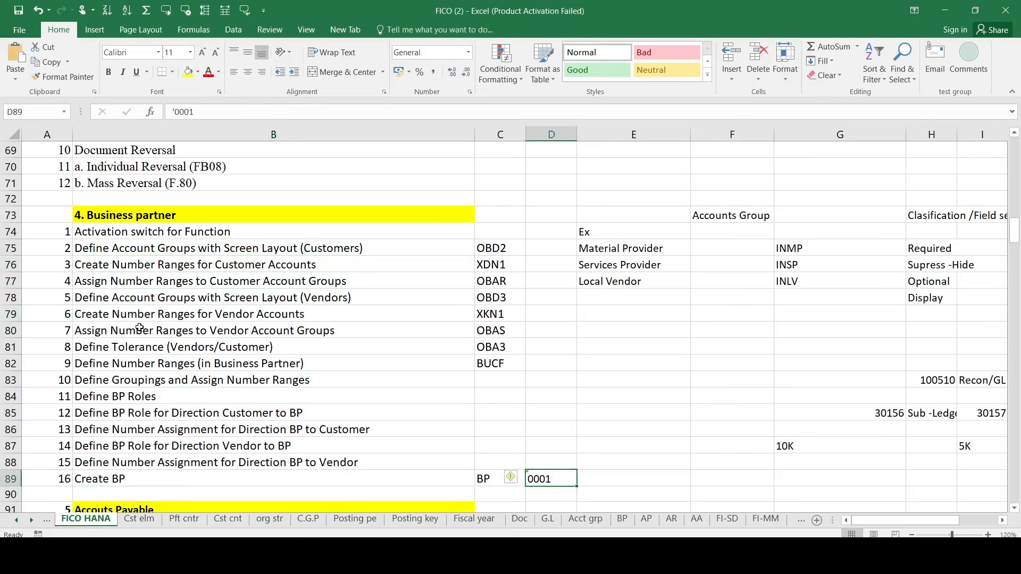
key(Down)
key(Down)
key(Down)
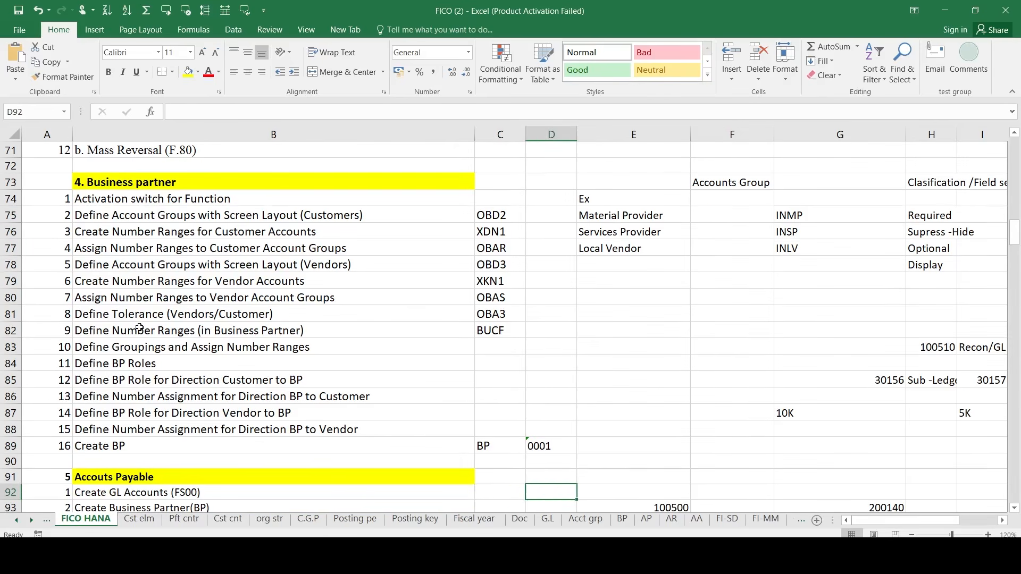
key(Left)
key(Left)
key(Left)
key(shift+Right)
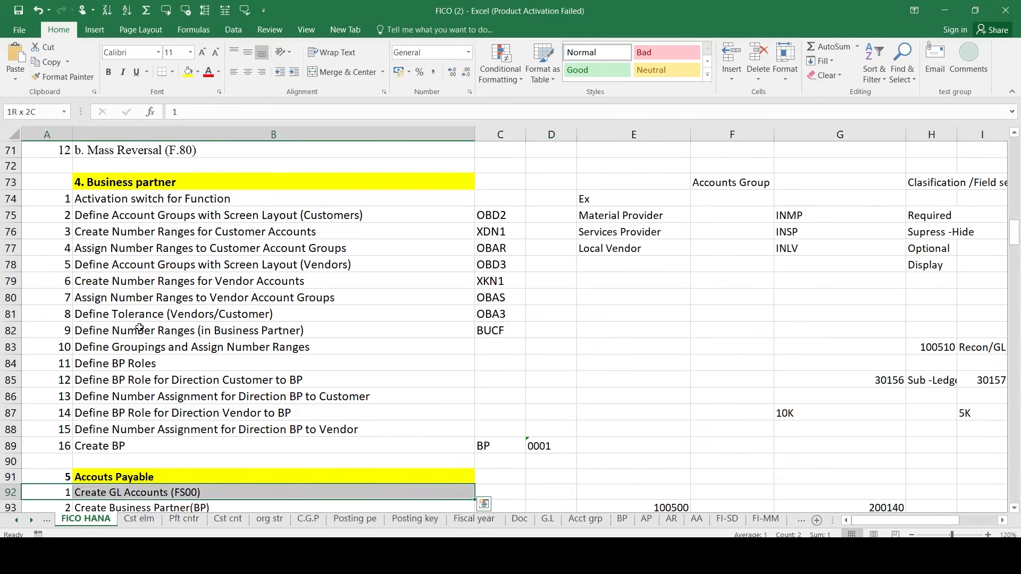
key(shift+Right)
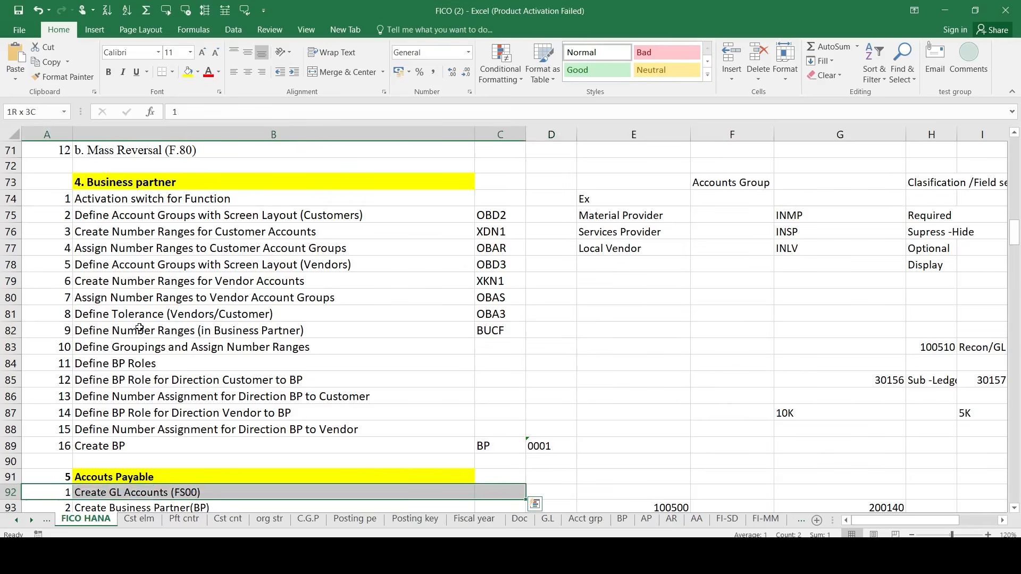
key(shift+Down)
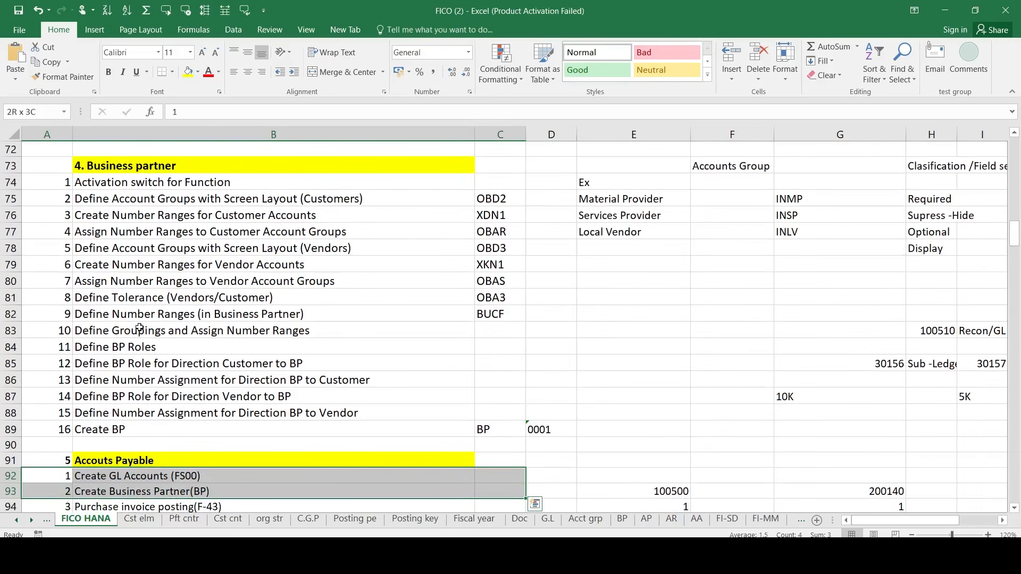
key(Down)
key(shift+Right)
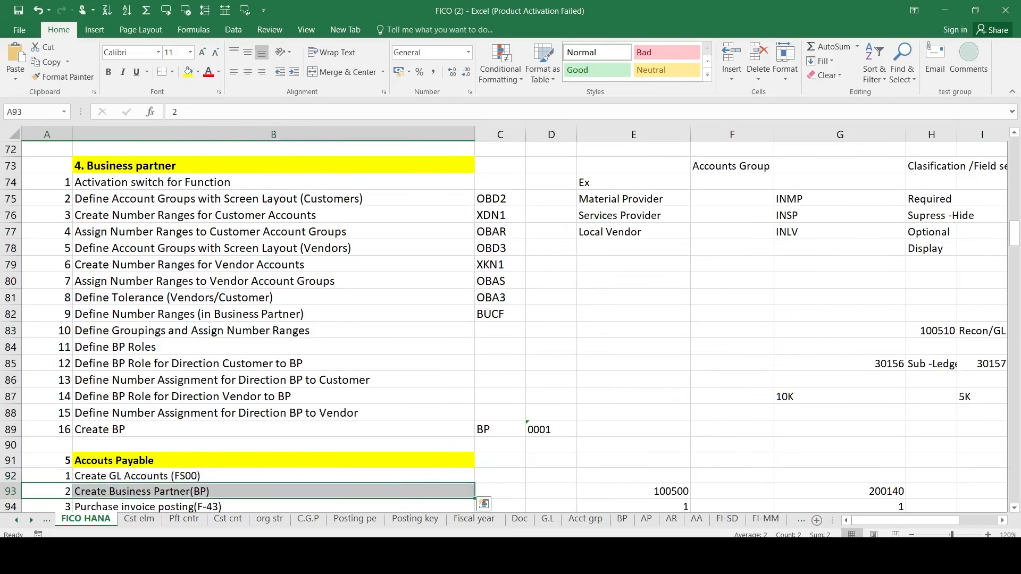
- Close the Enter G/L Account Document window and bring Document Types forward
mouse_move(758, 558)
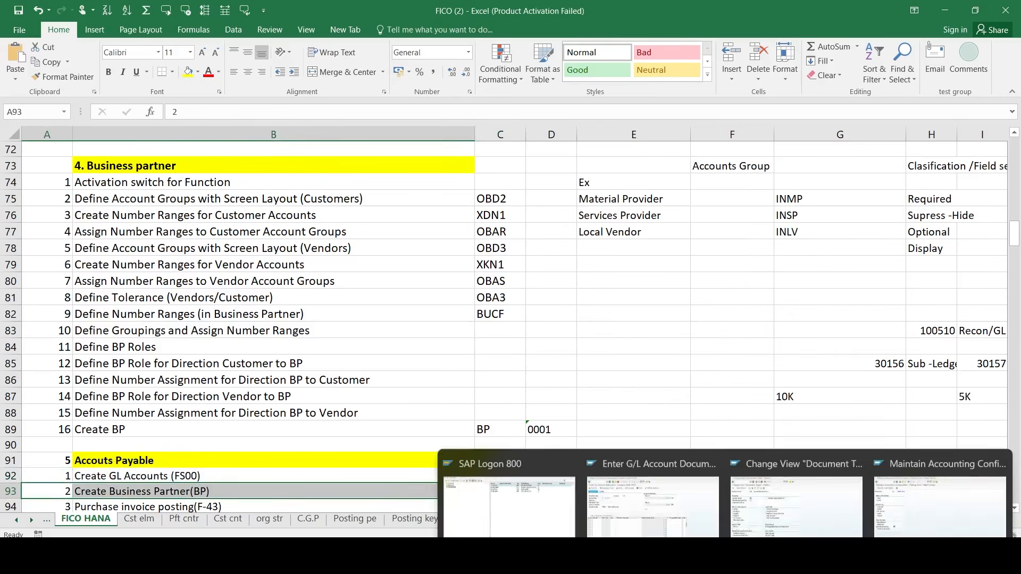
click(711, 445)
click(708, 451)
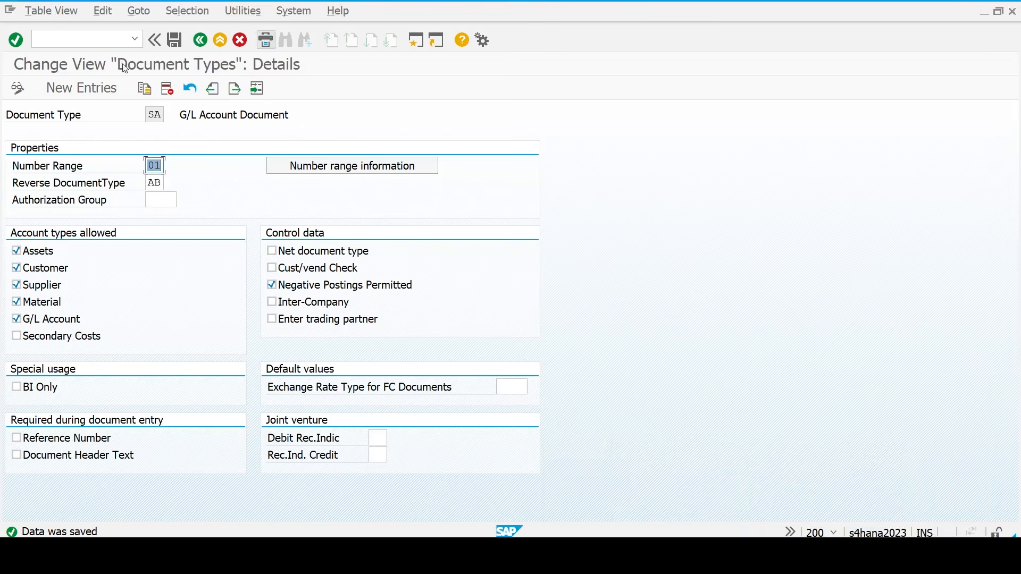
- Launch the business partner transaction with /nBP
click(90, 35)
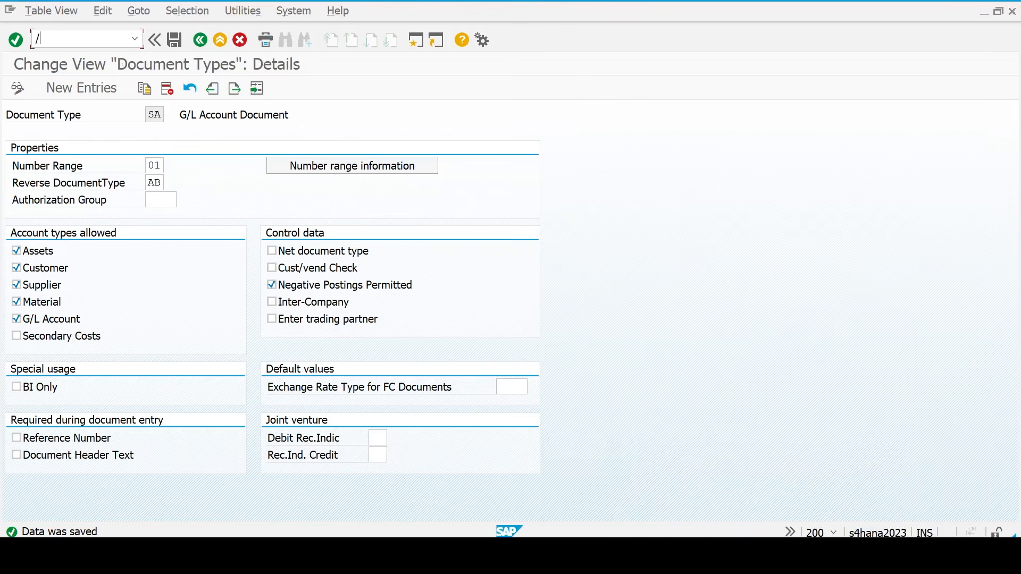
text(/nbp)
key(Return)
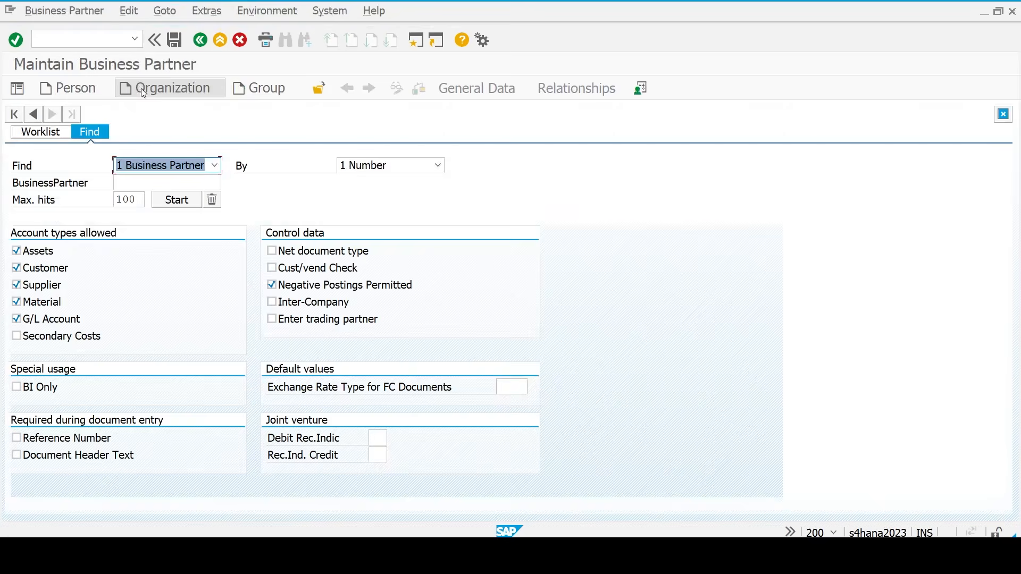
- Start a new organization with grouping 0001 Internal Number Assignment
click(163, 86)
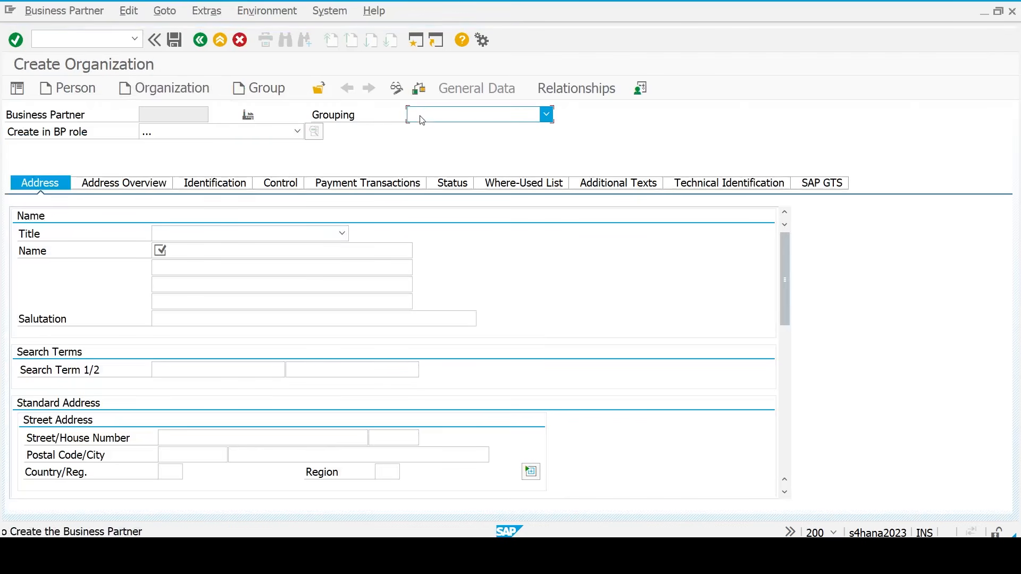
click(438, 123)
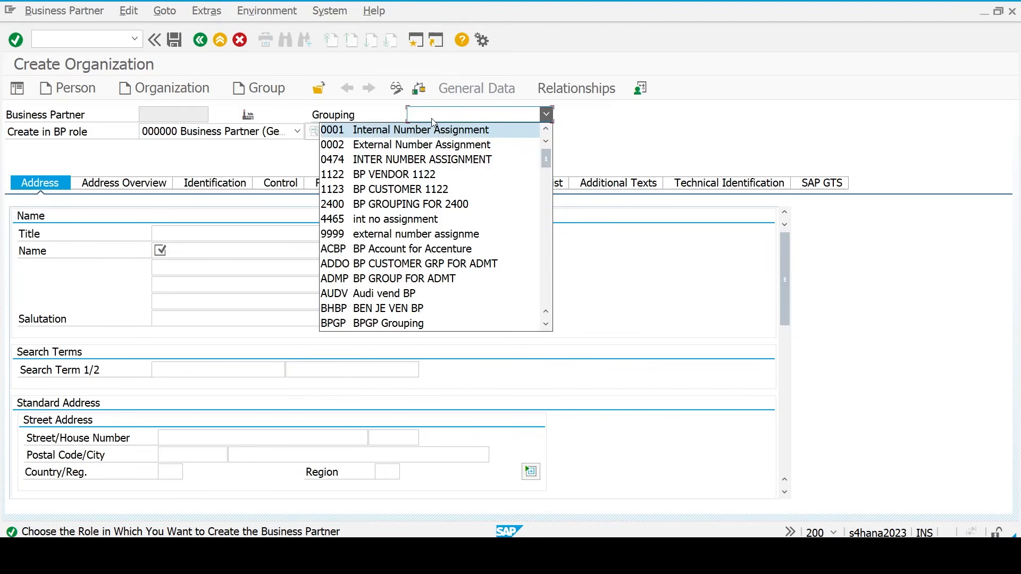
click(342, 137)
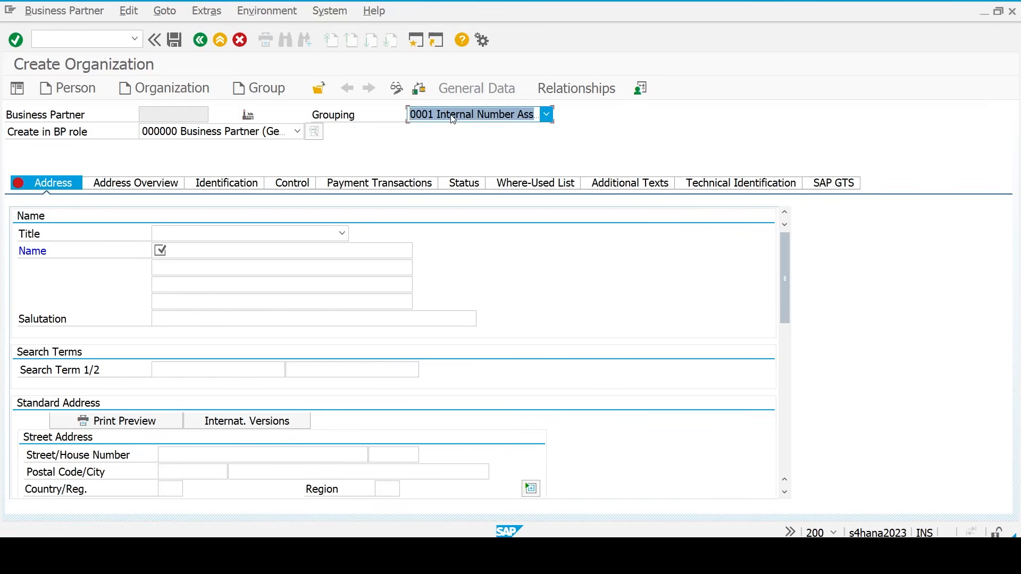
click(499, 117)
click(675, 181)
- Under Interaction Design > Visualization 1, show keys and sort dropdown entries by key, then apply
click(482, 41)
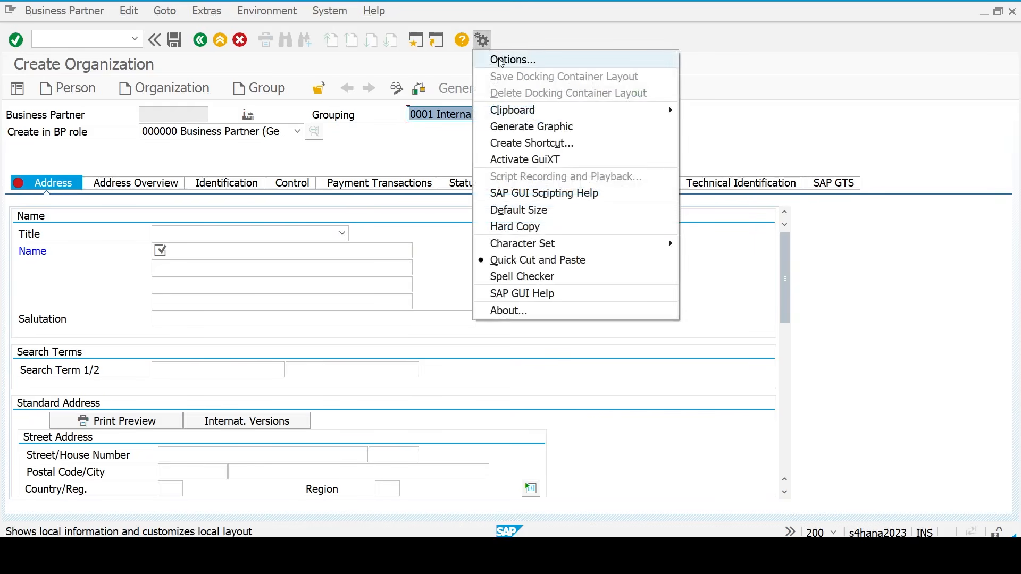
click(501, 60)
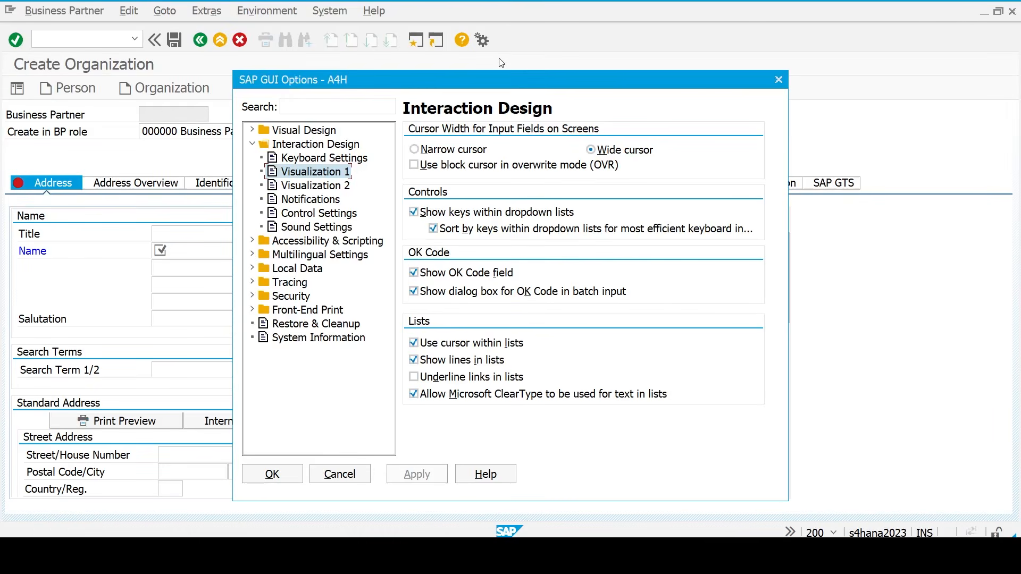
click(252, 145)
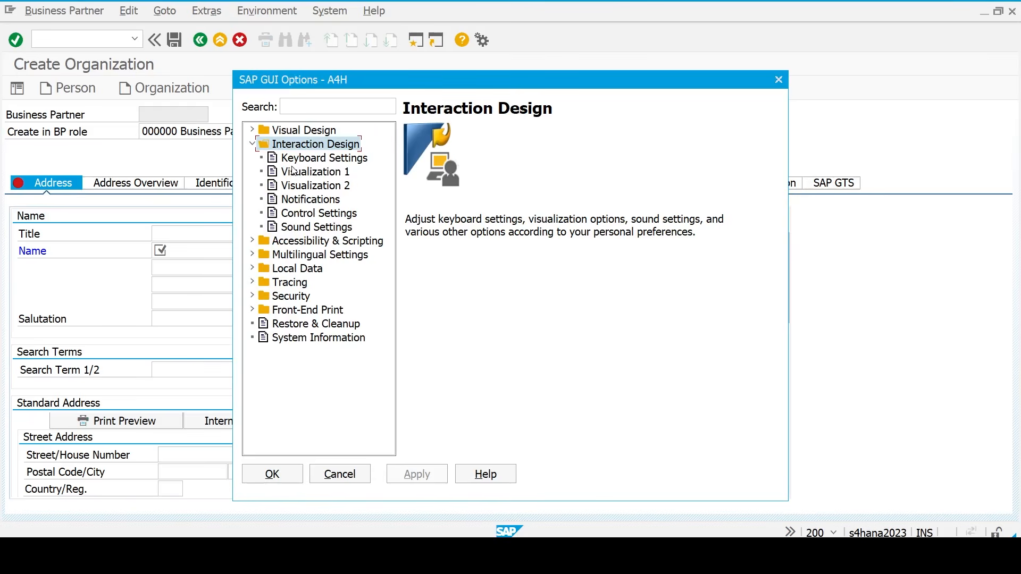
click(298, 173)
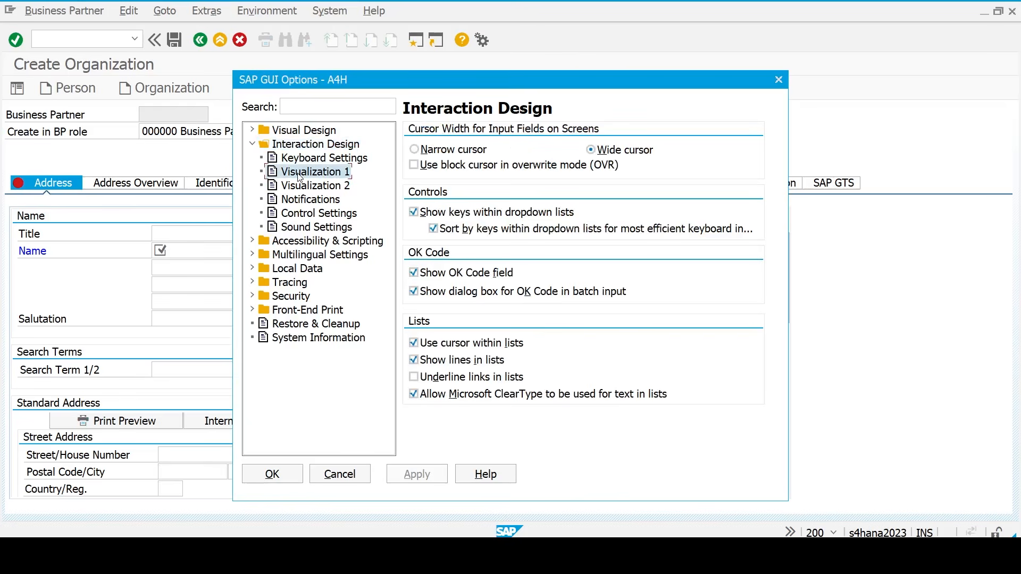
click(415, 212)
click(415, 214)
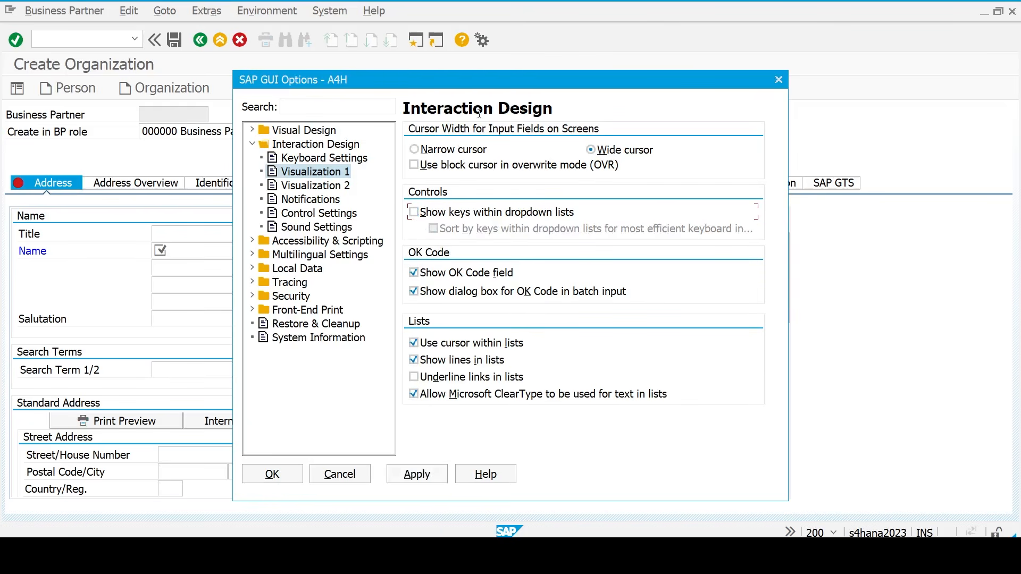
drag(486, 79, 455, 139)
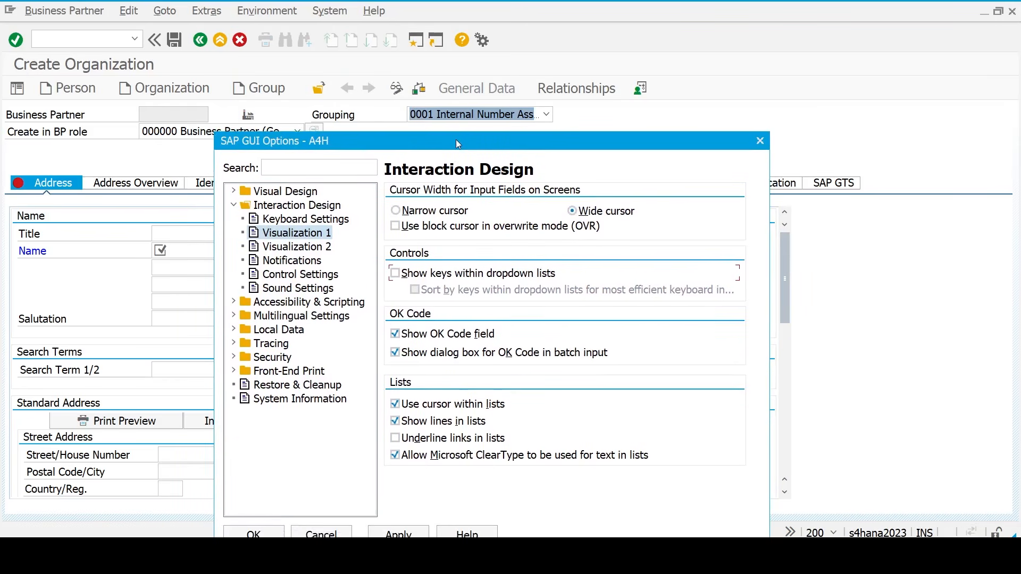
click(395, 274)
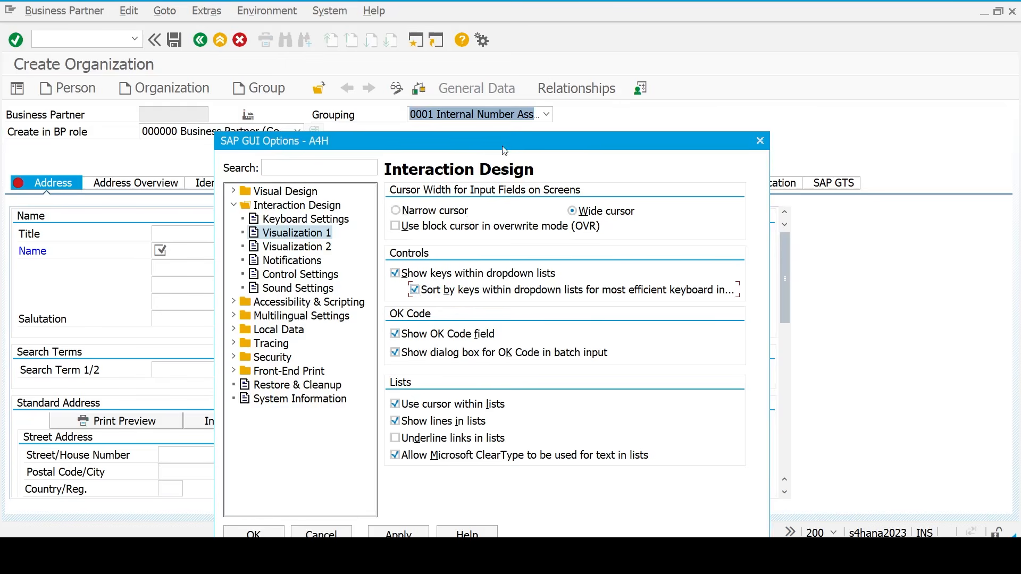
drag(499, 140, 532, 92)
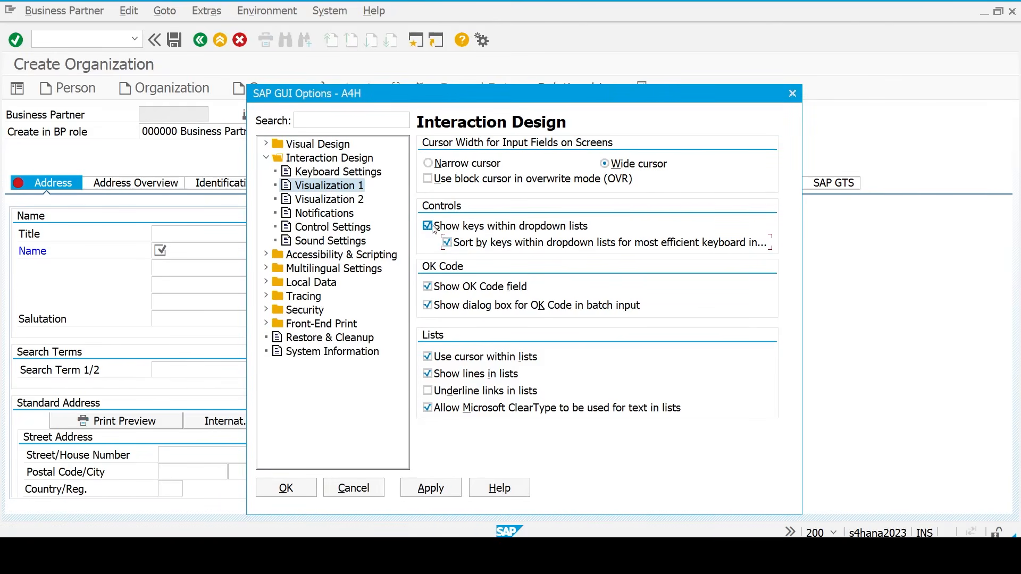
click(447, 242)
click(433, 488)
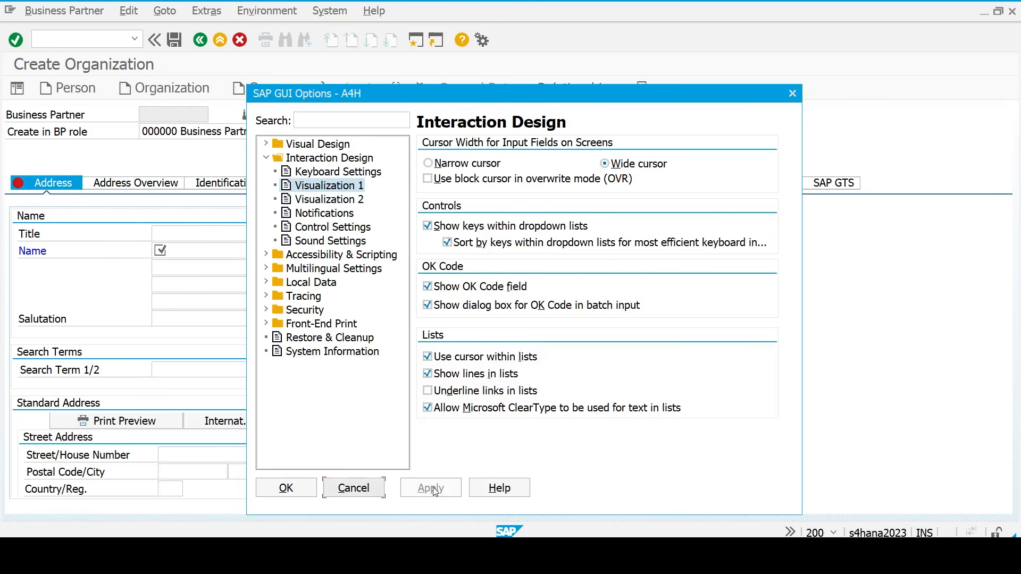
click(792, 93)
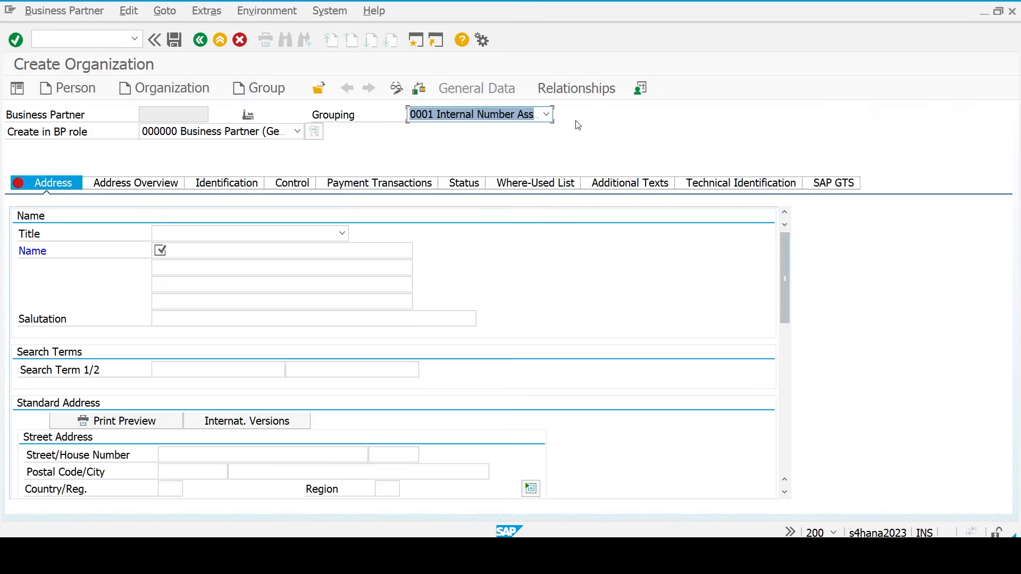
- Keep grouping 0001, set title 0003 Company and name 'Kunal Enterprises'
click(546, 114)
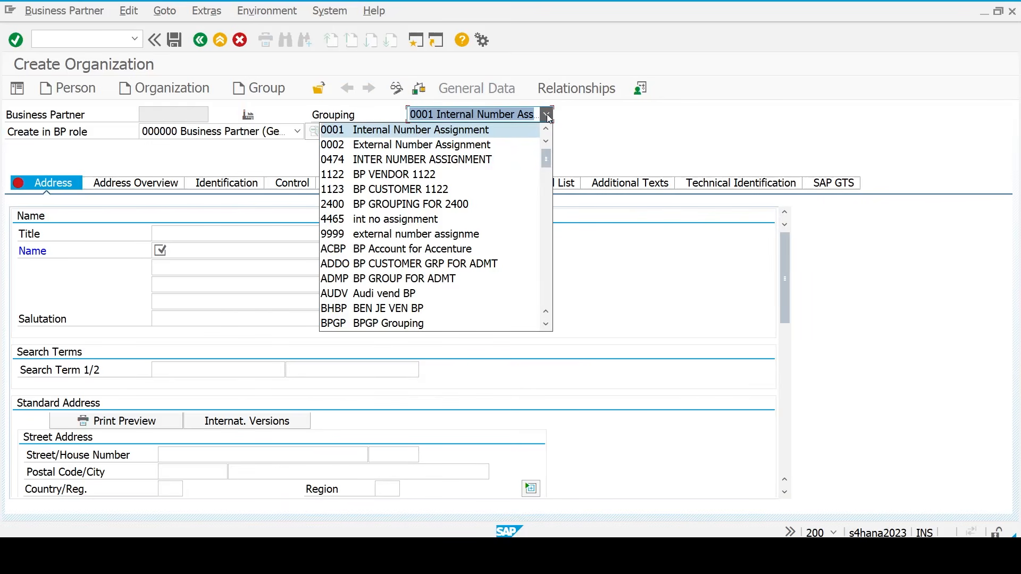
click(348, 132)
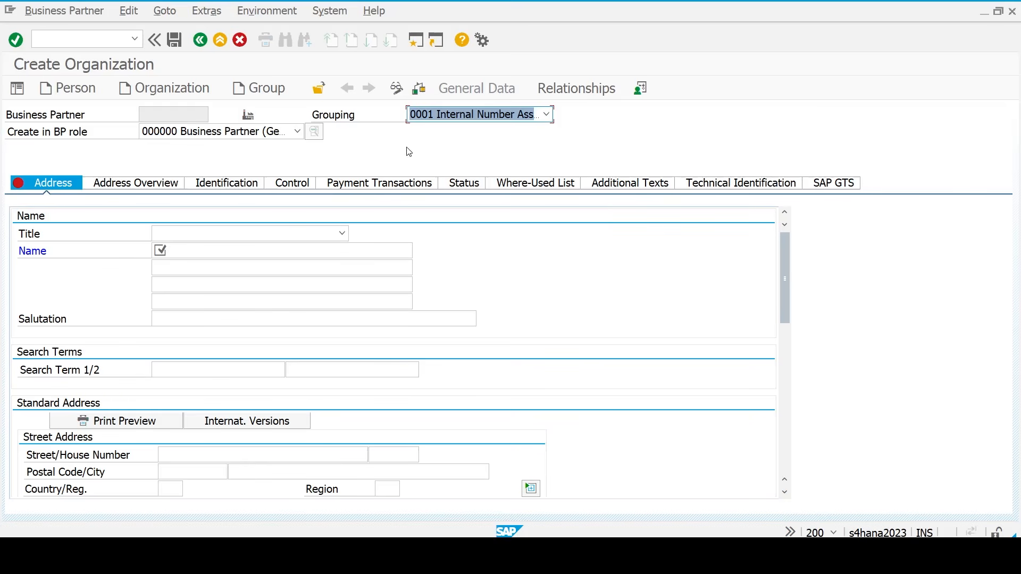
click(342, 233)
click(298, 259)
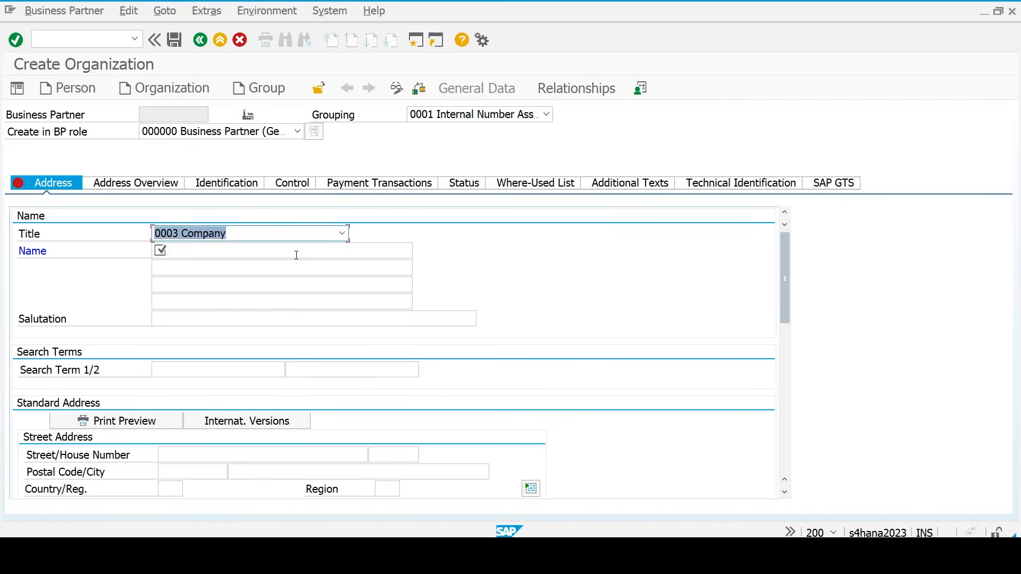
click(252, 248)
text(Kunal Ent)
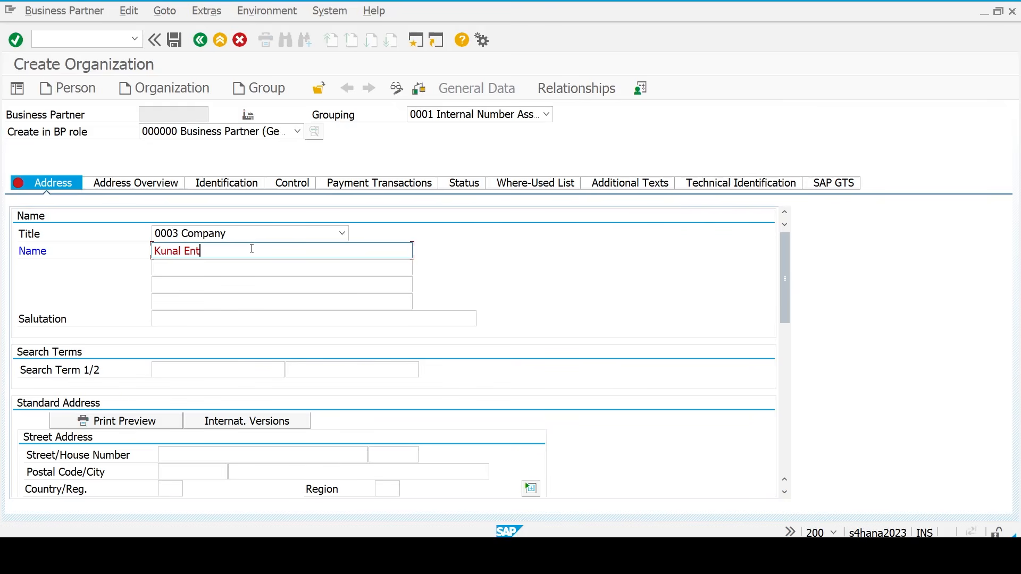
text(erprises)
key(Tab)
key(Tab)
key(Tab)
key(Tab)
key(Tab)
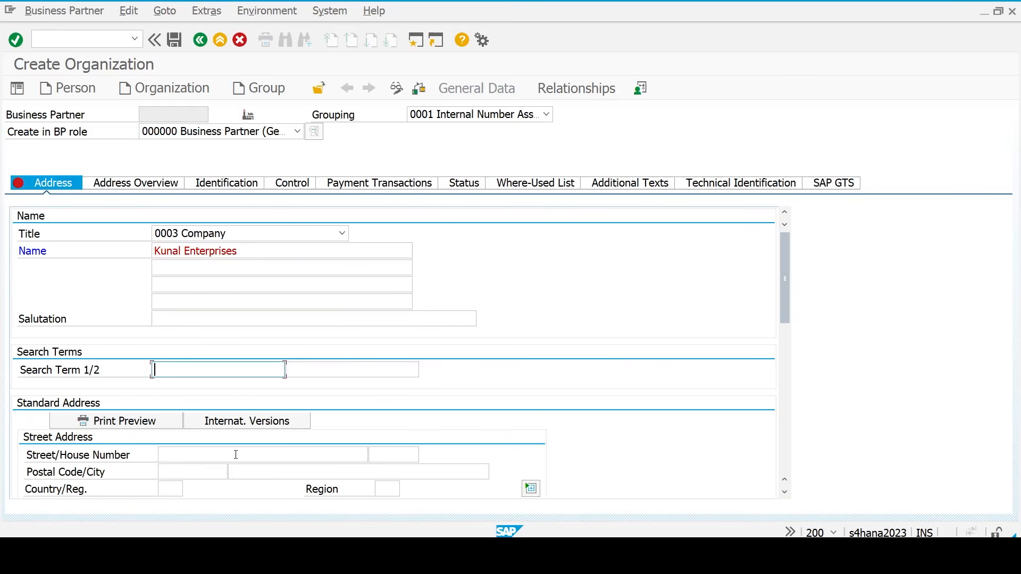
- Enter street, postal code 411053, city pune, country IN, region 13, language EN, and save
click(236, 454)
text(Pune)
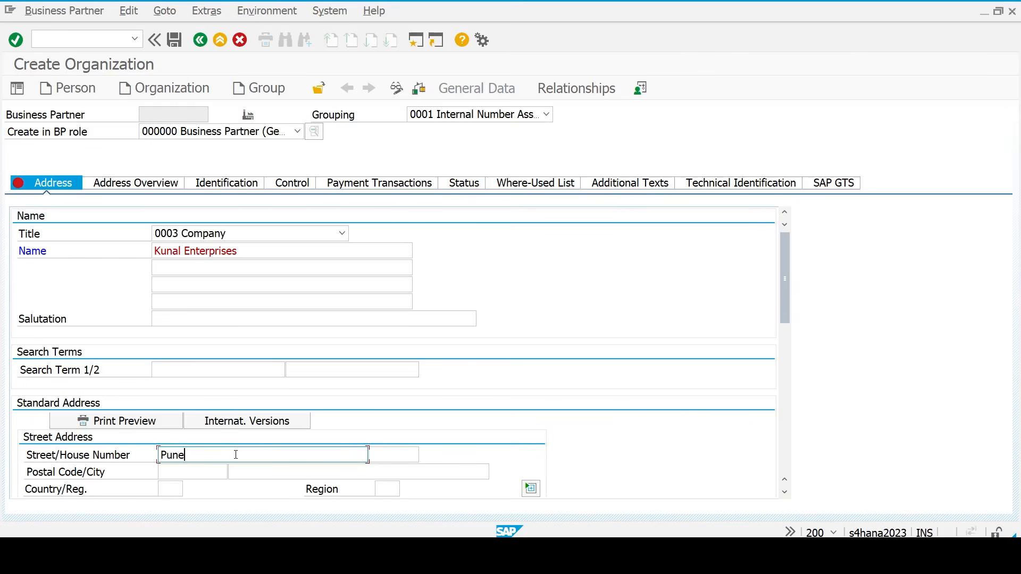
key(Tab)
text(411053)
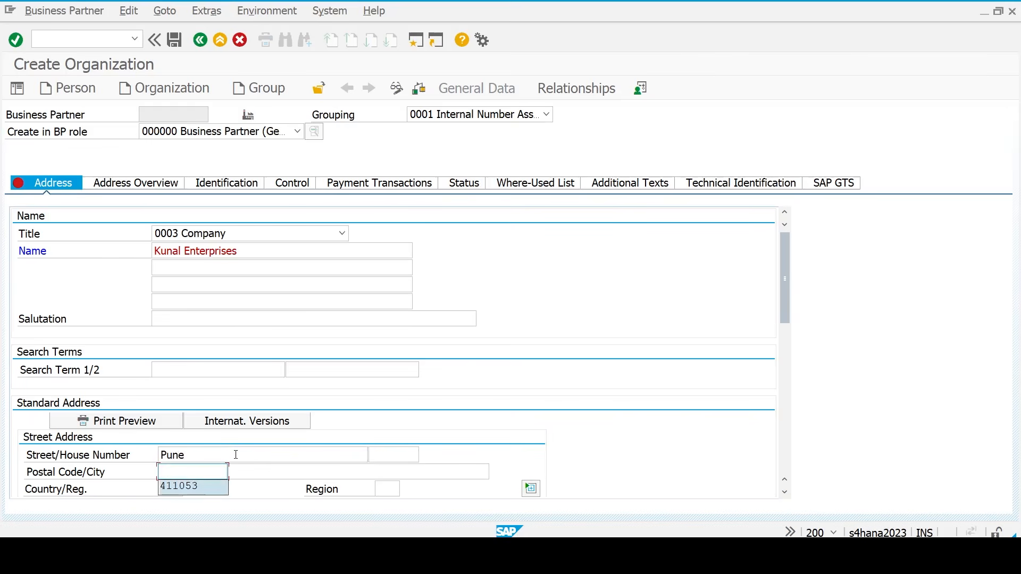
key(Tab)
text(pune)
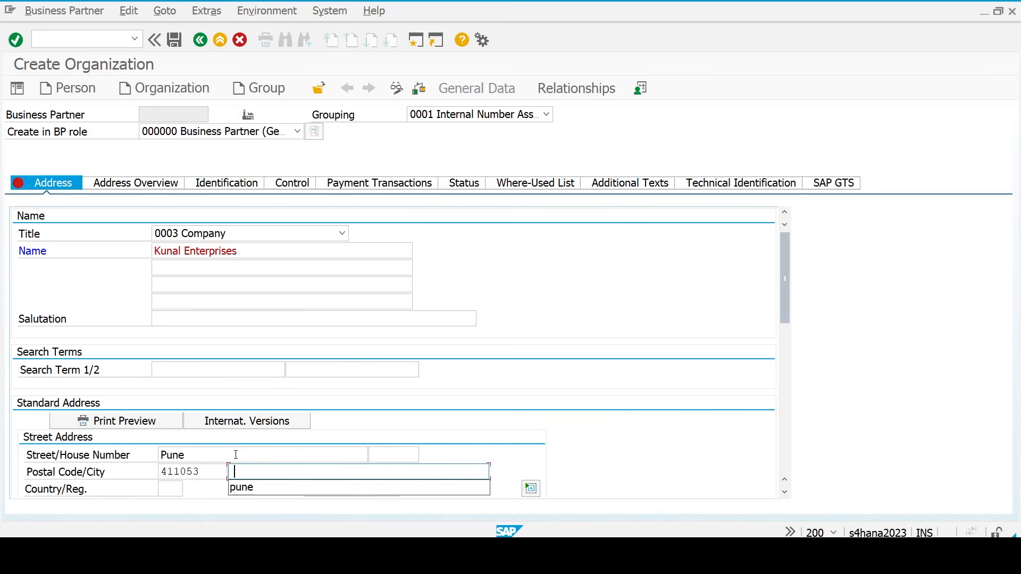
key(Tab)
text(in)
key(Tab)
text(13)
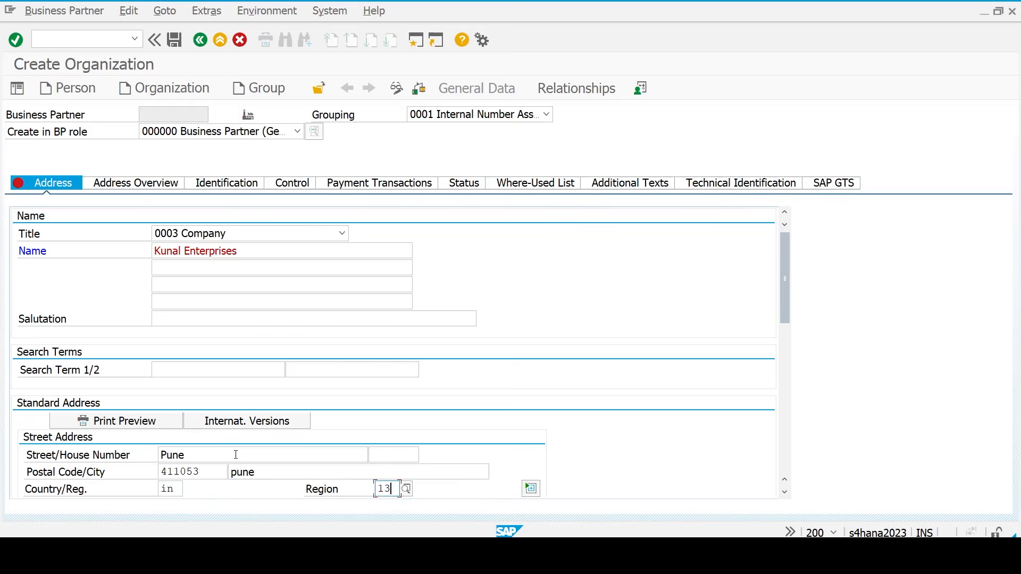
key(Tab)
key(Tab)
key(Tab)
key(Tab)
key(Tab)
key(Tab)
key(Tab)
key(shift+Tab)
key(shift+Tab)
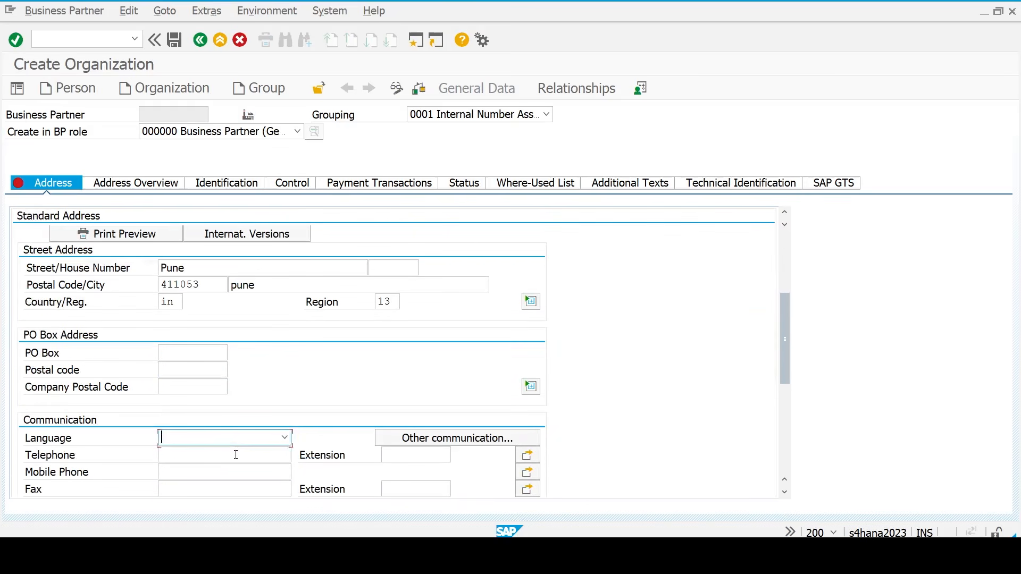
text(EN English)
key(ctrl+s)
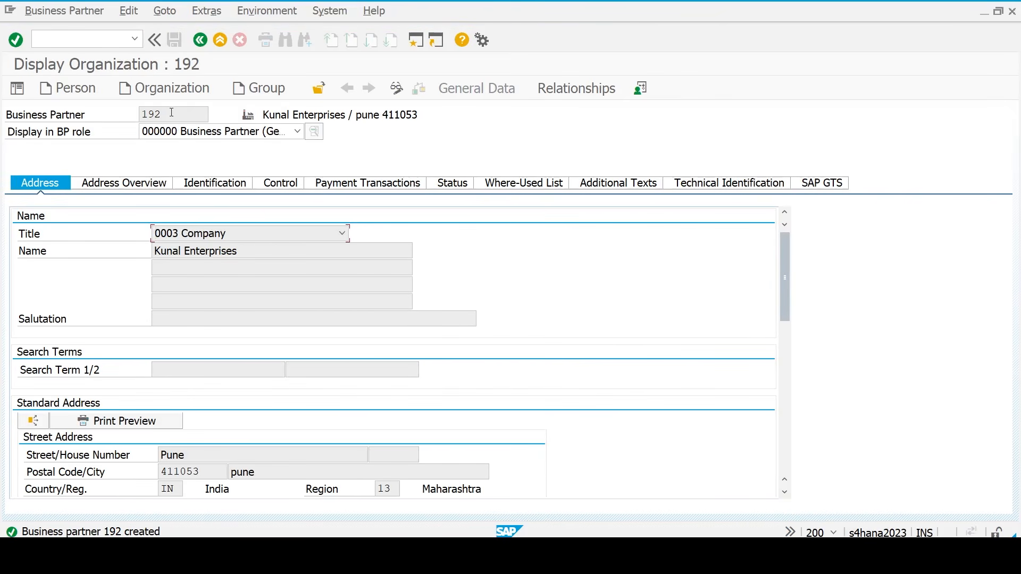
- Switch partner 192 to change mode and select role FLCU00 - FI cust
drag(171, 113, 127, 113)
click(402, 96)
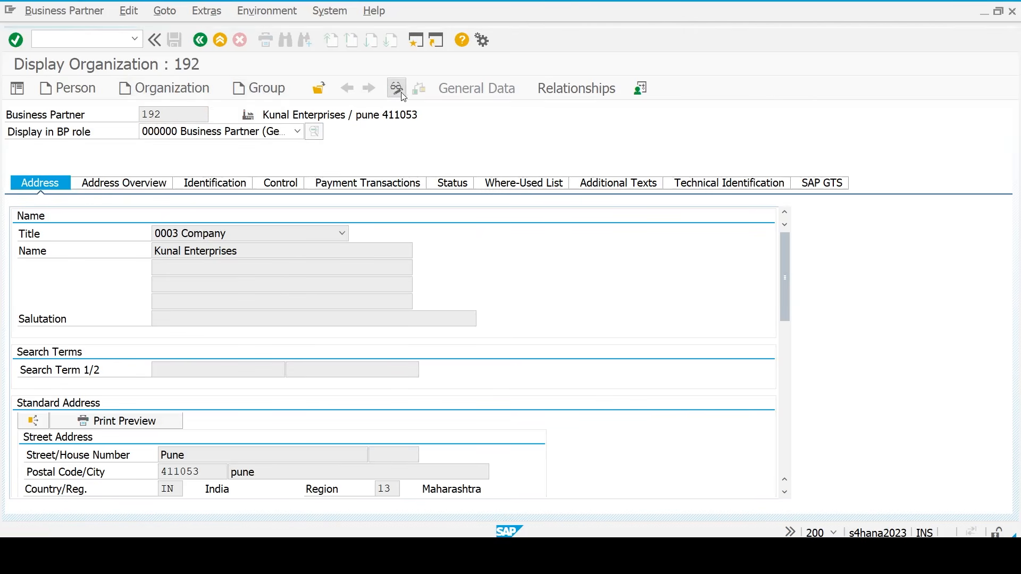
click(297, 131)
key(f)
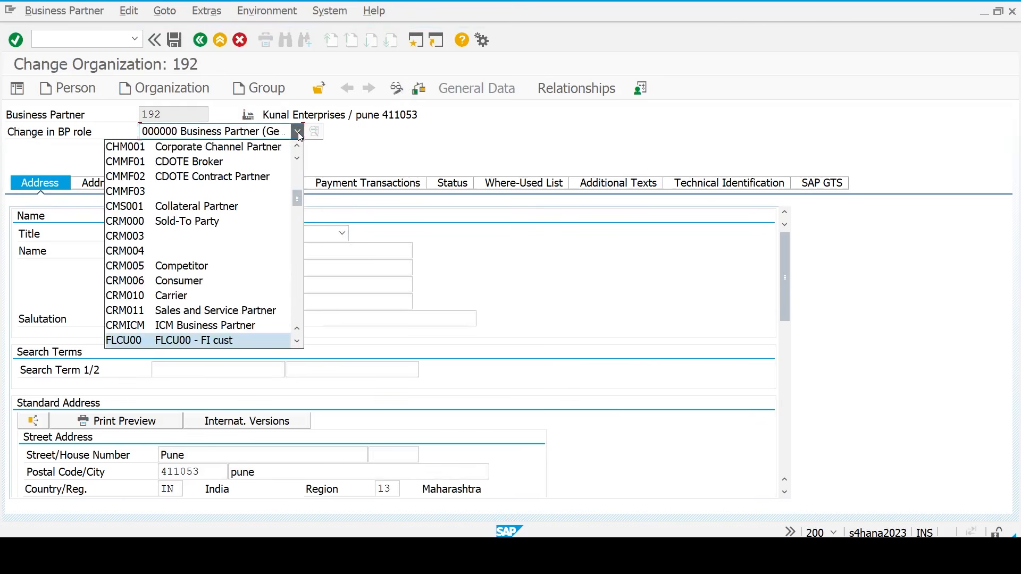
key(f)
key(f)
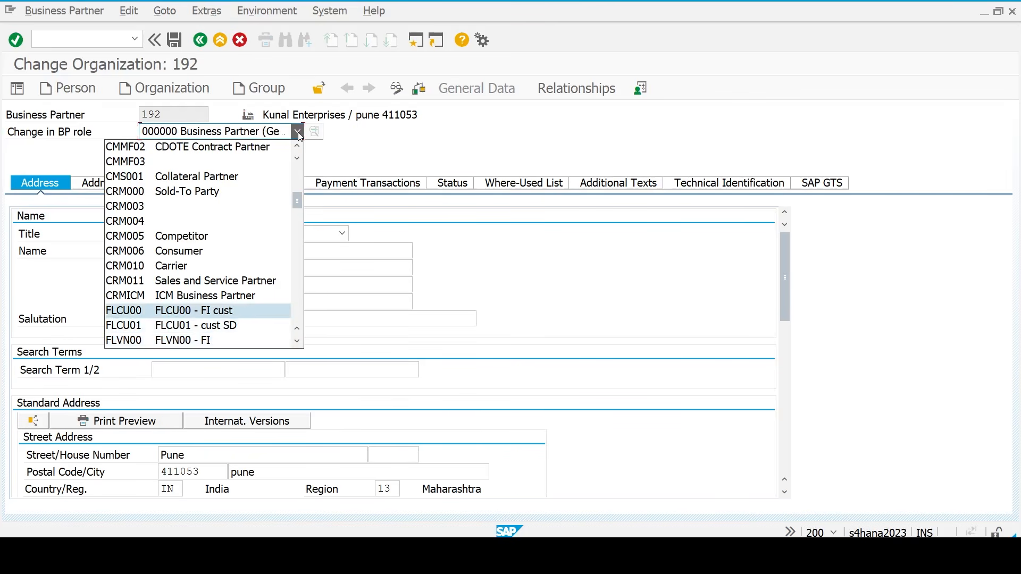
click(186, 311)
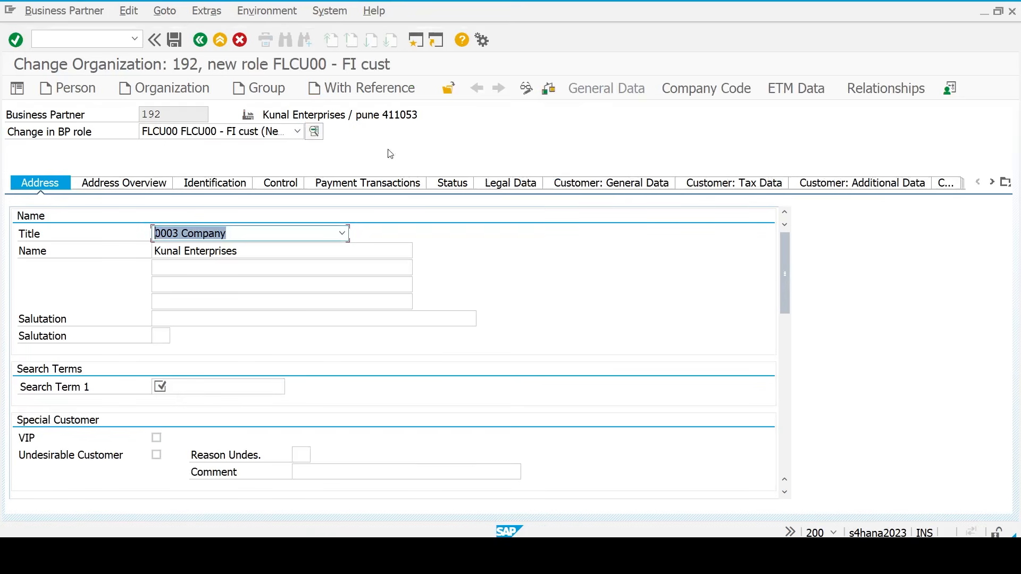
- Enter search term 'K' and company code TM23 for the customer role
click(218, 388)
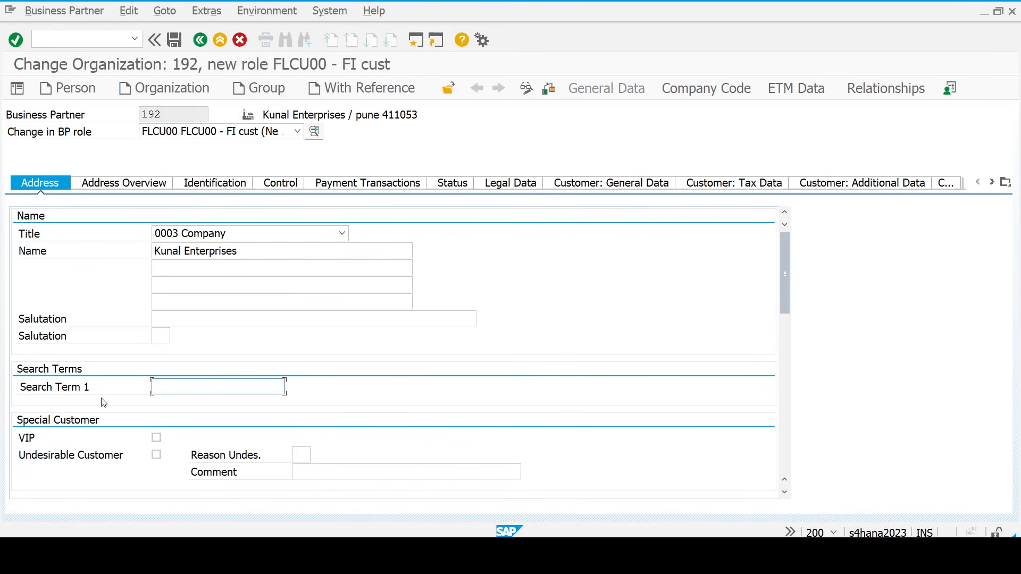
text(KE)
click(701, 90)
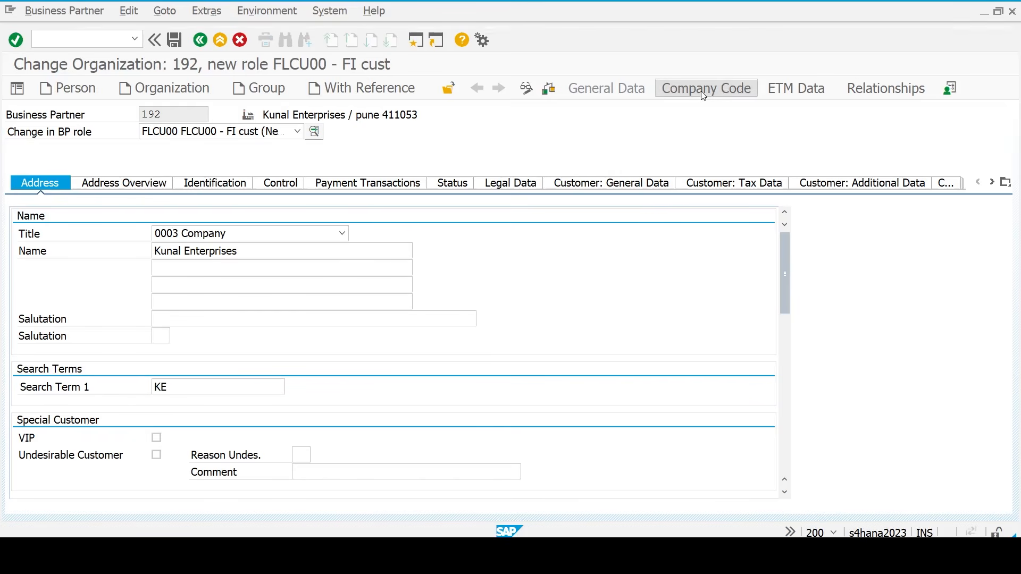
text(TM23)
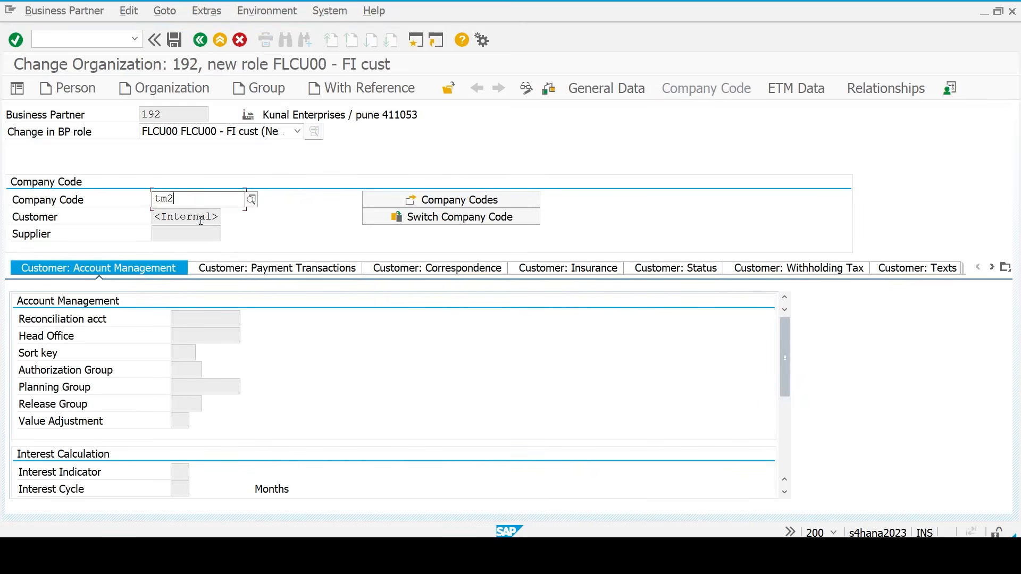
key(Return)
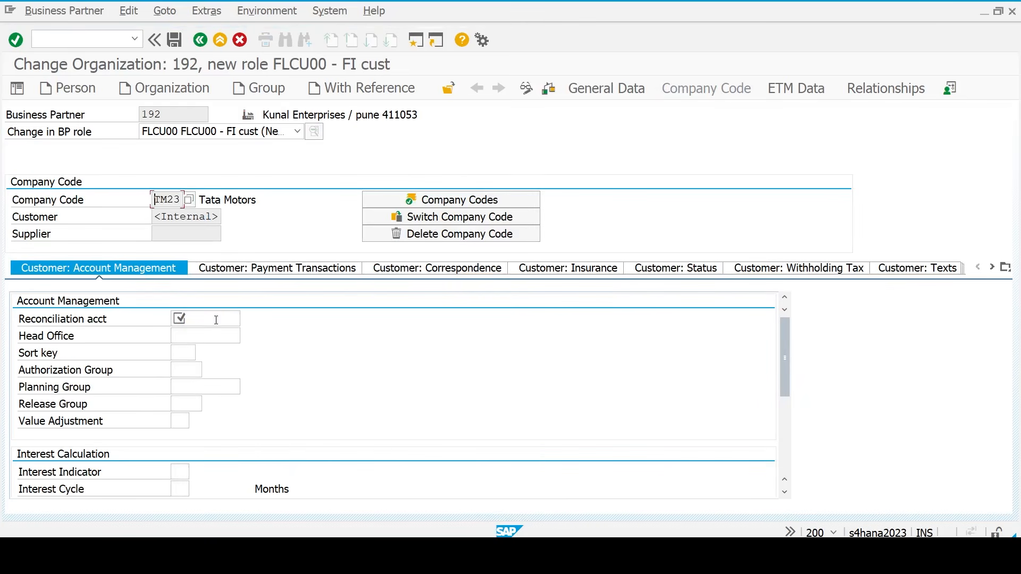
- Assign reconciliation account 200150 Sundry Debitors, save, and check the new customer number
click(216, 319)
click(246, 319)
double_click(234, 192)
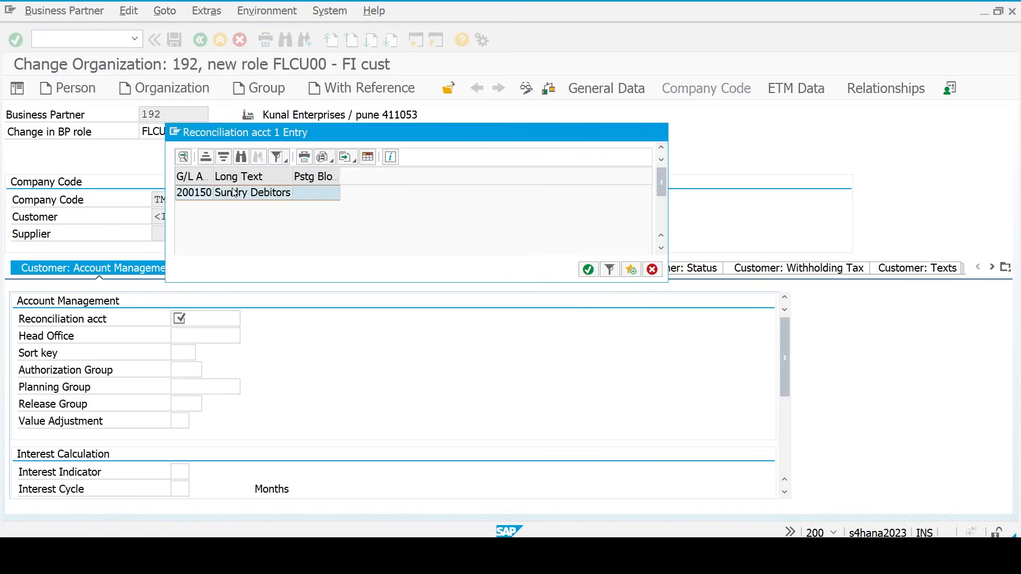
click(236, 319)
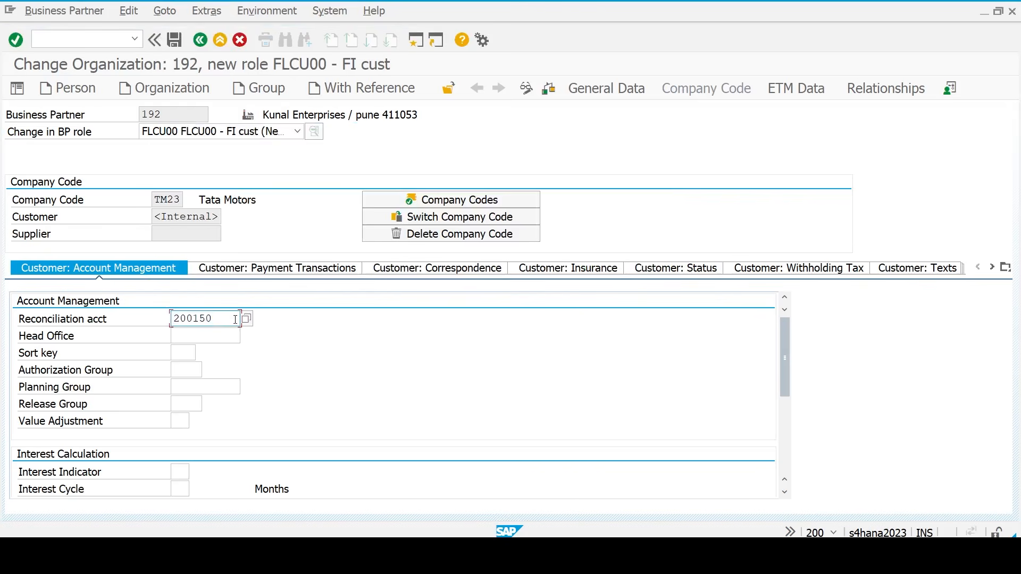
key(Return)
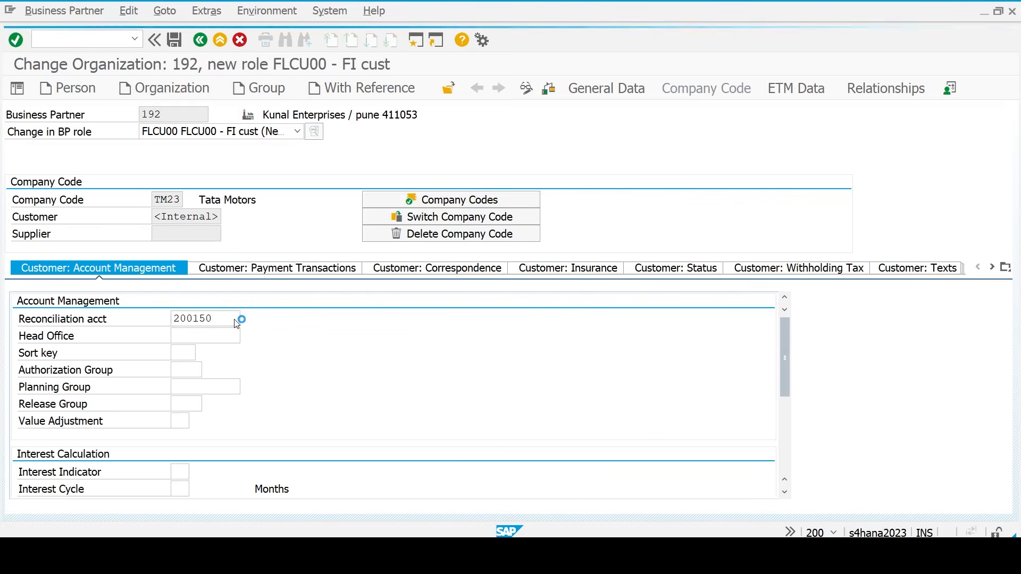
click(180, 222)
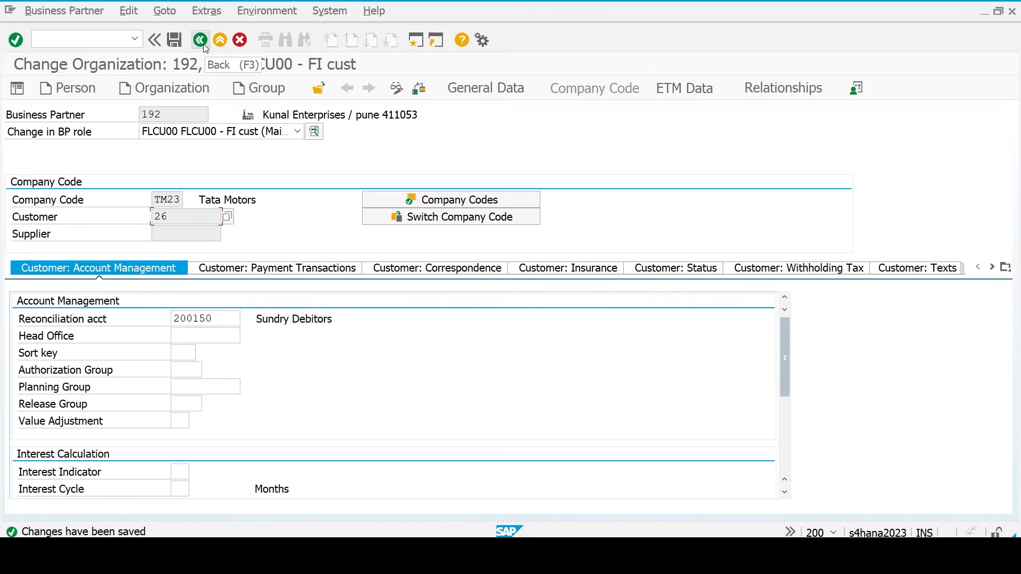
click(298, 131)
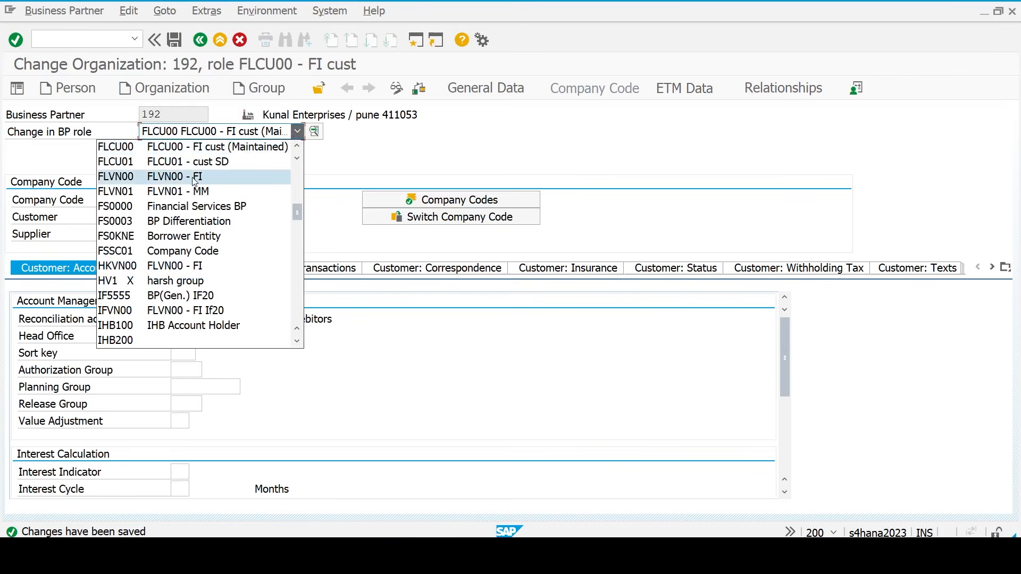
- Add role FLVN00 for TM23 with reconciliation account 100500 Sundry Creditors and save
click(151, 181)
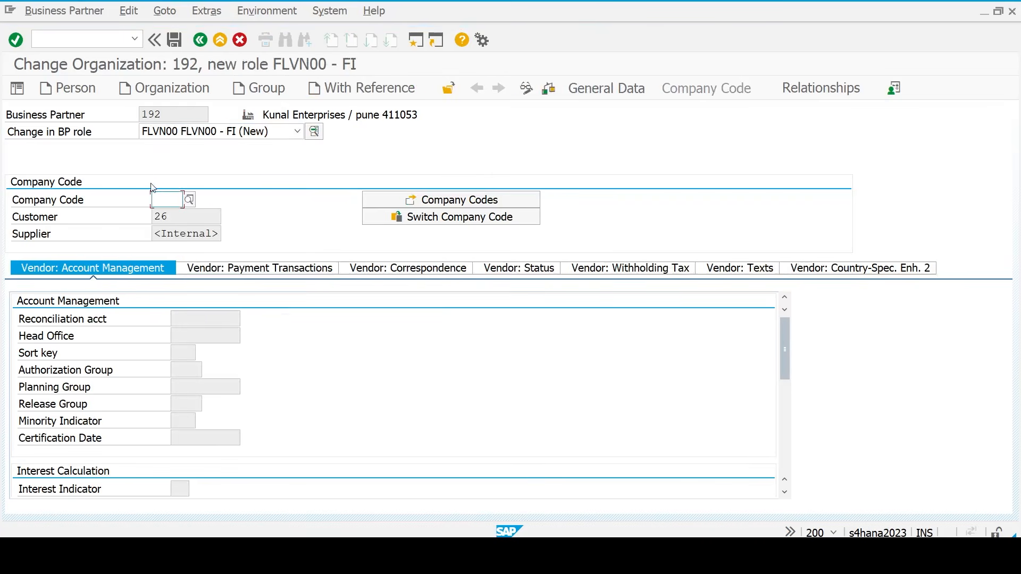
text(tm)
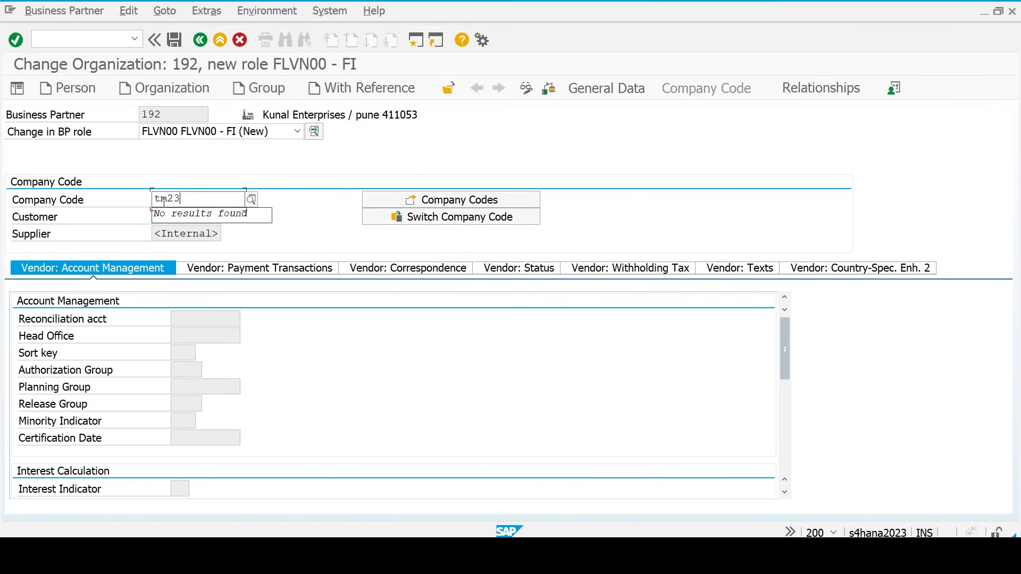
text(23)
key(Return)
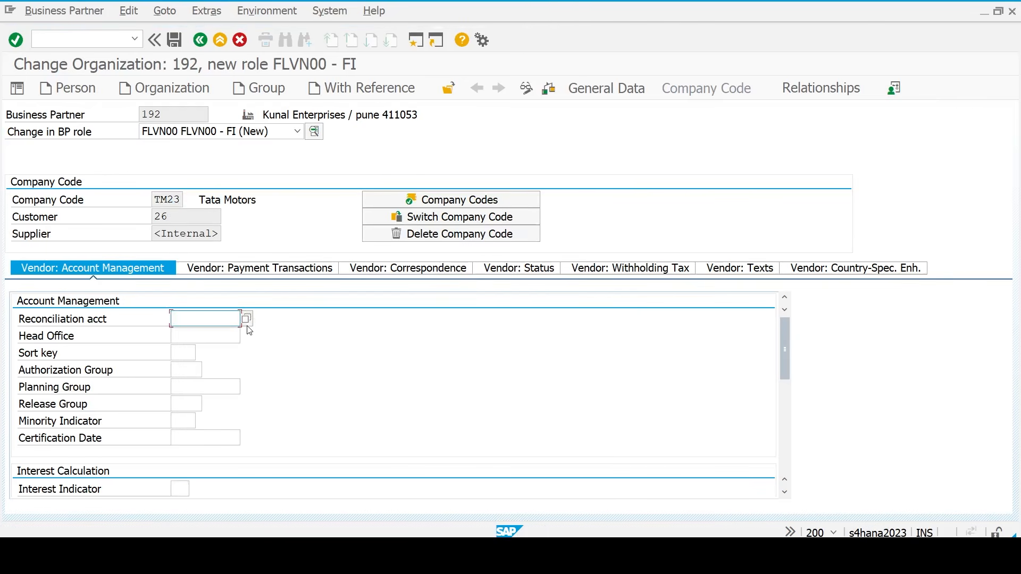
click(246, 318)
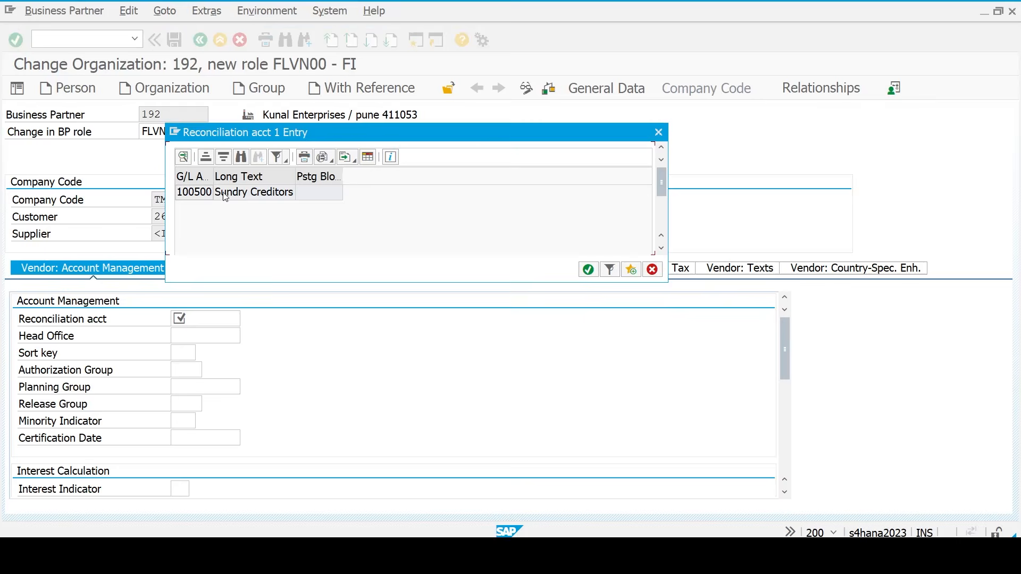
double_click(224, 196)
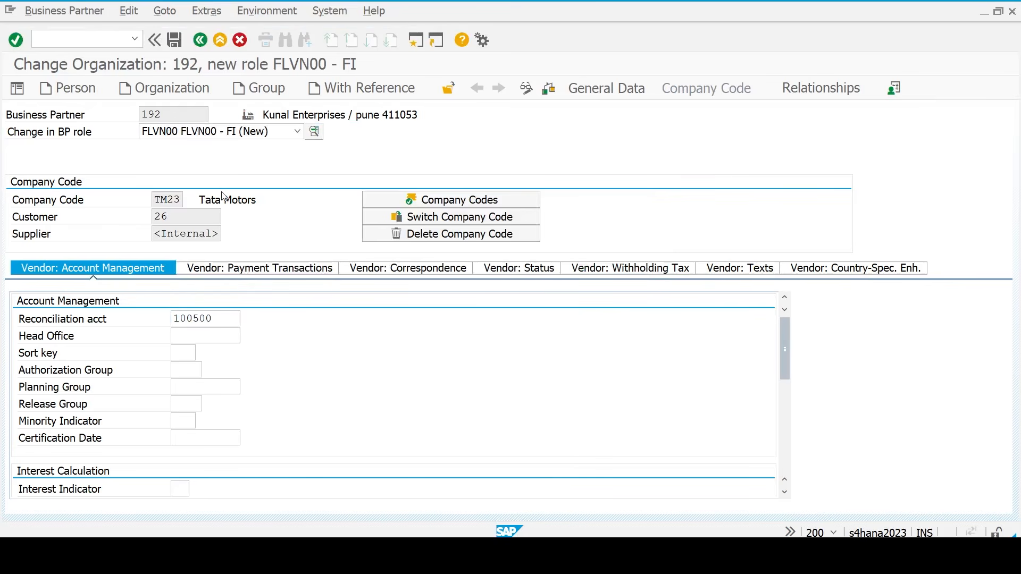
key(Return)
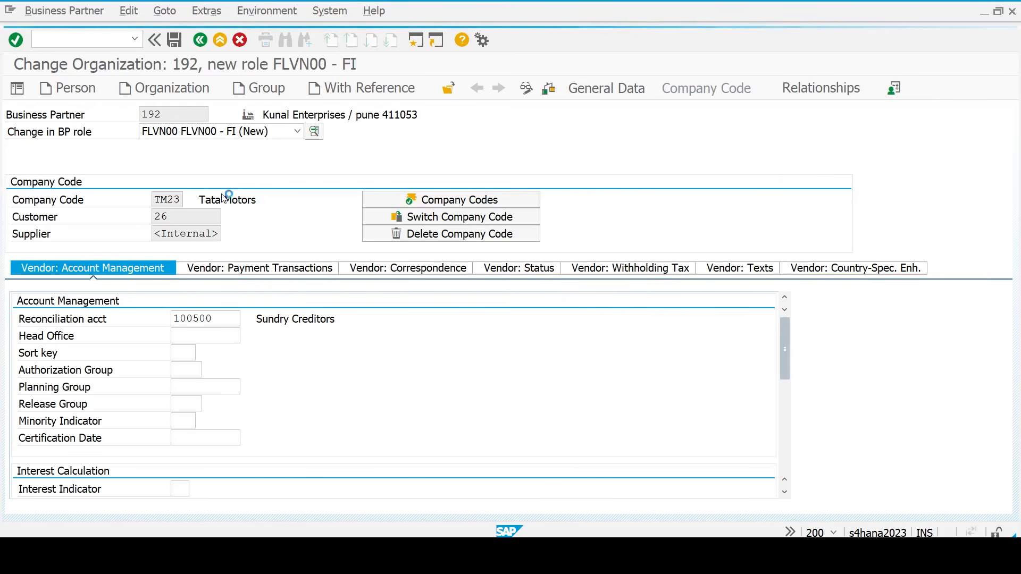
click(193, 237)
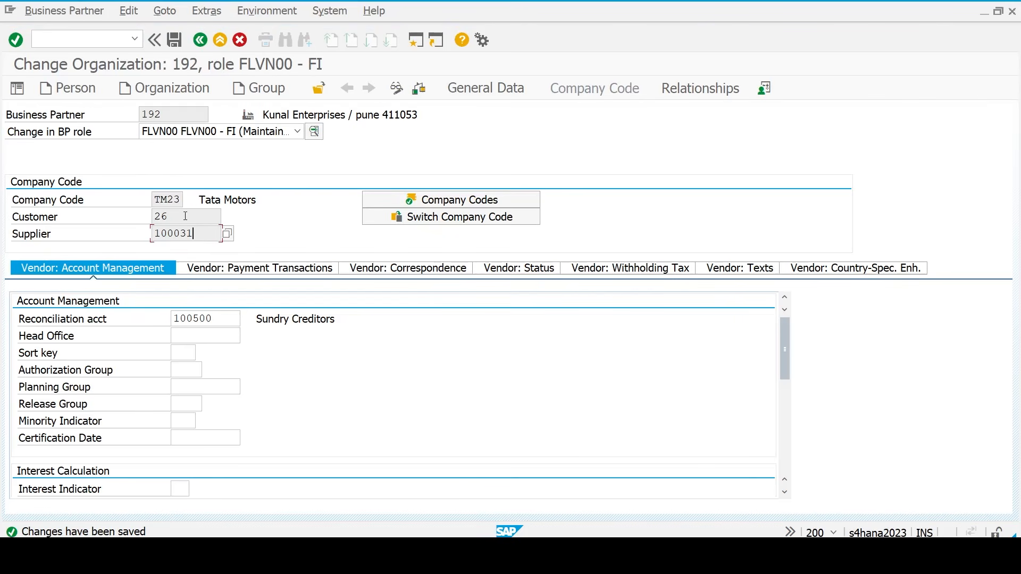
click(185, 216)
click(735, 555)
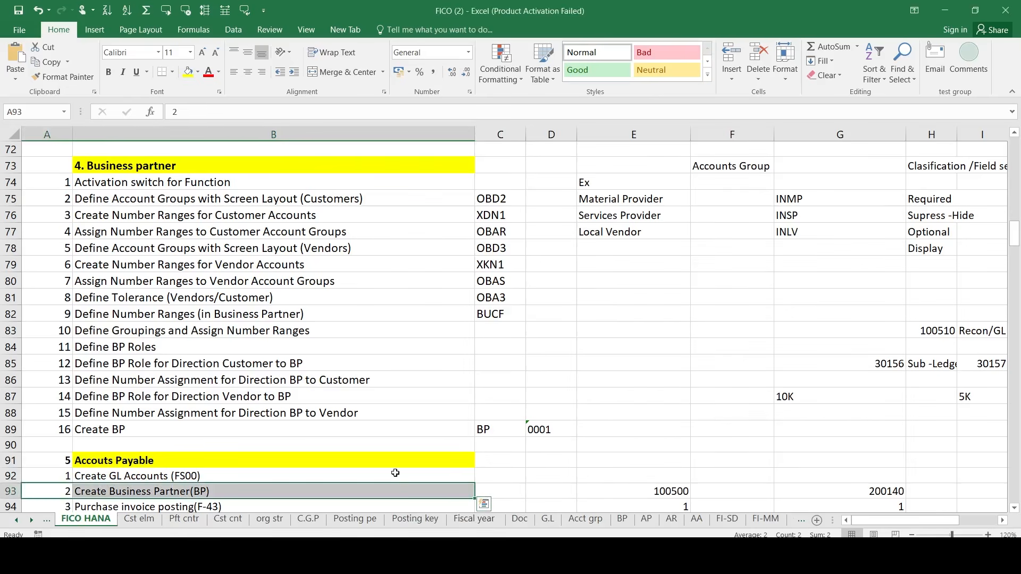
click(55, 171)
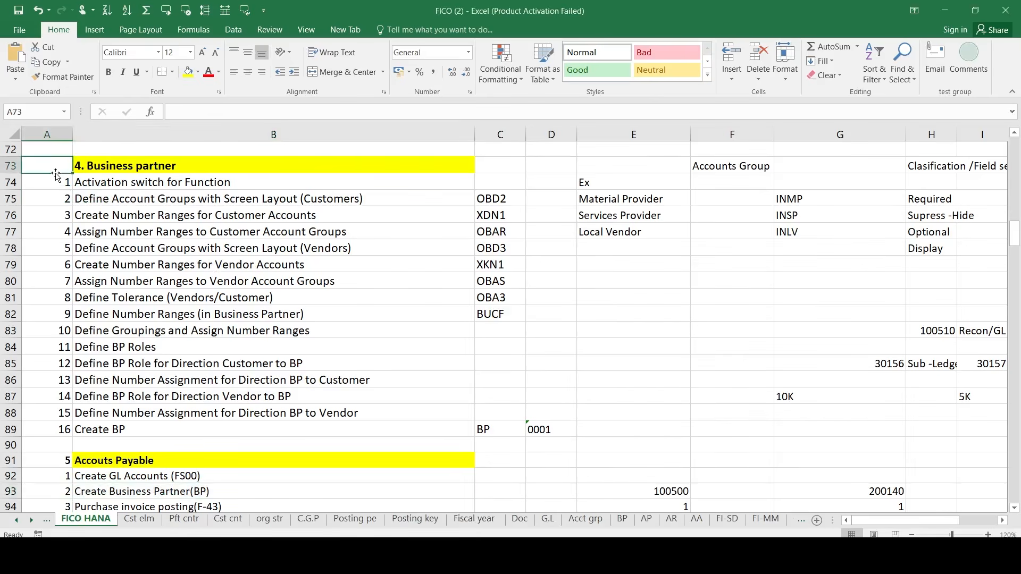
key(shift+Right)
key(shift+Right)
key(shift+Down)
key(shift+Down)
key(shift+Down)
key(shift+Down)
key(shift+Down)
key(shift+Down)
key(shift+Down)
key(shift+Down)
key(shift+Down)
key(shift+Down)
key(shift+Down)
key(shift+Down)
key(shift+Down)
key(shift+Down)
key(shift+Down)
key(shift+Down)
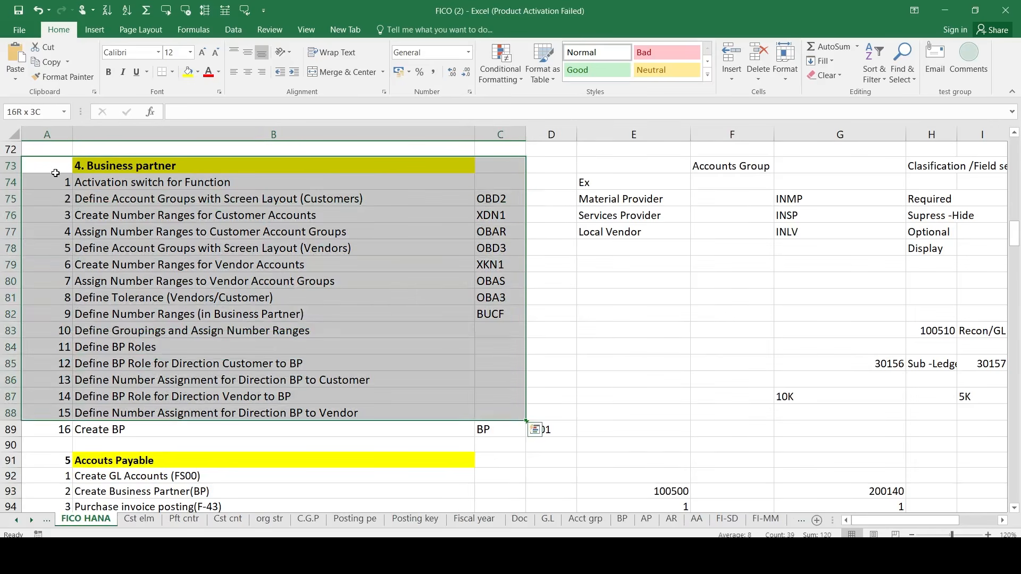
key(Down)
key(Down)
key(Down)
key(Down)
key(Down)
key(Down)
key(Down)
key(Down)
key(Down)
key(Down)
key(Down)
key(Down)
key(Down)
key(Down)
key(Down)
key(Down)
key(Down)
key(Down)
key(Down)
key(Down)
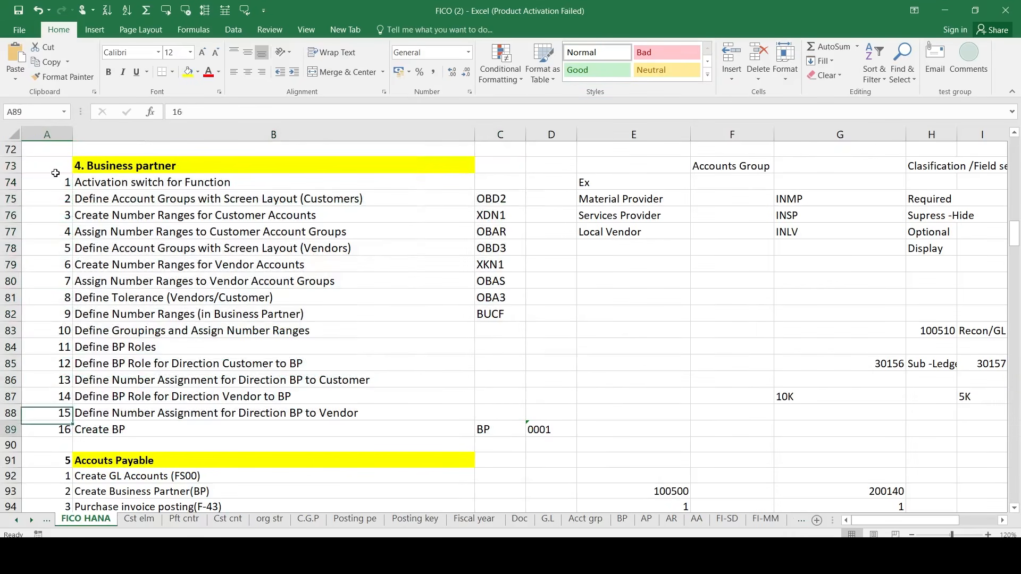
key(Up)
key(Up)
key(shift+Right)
key(shift+Right)
key(shift+Down)
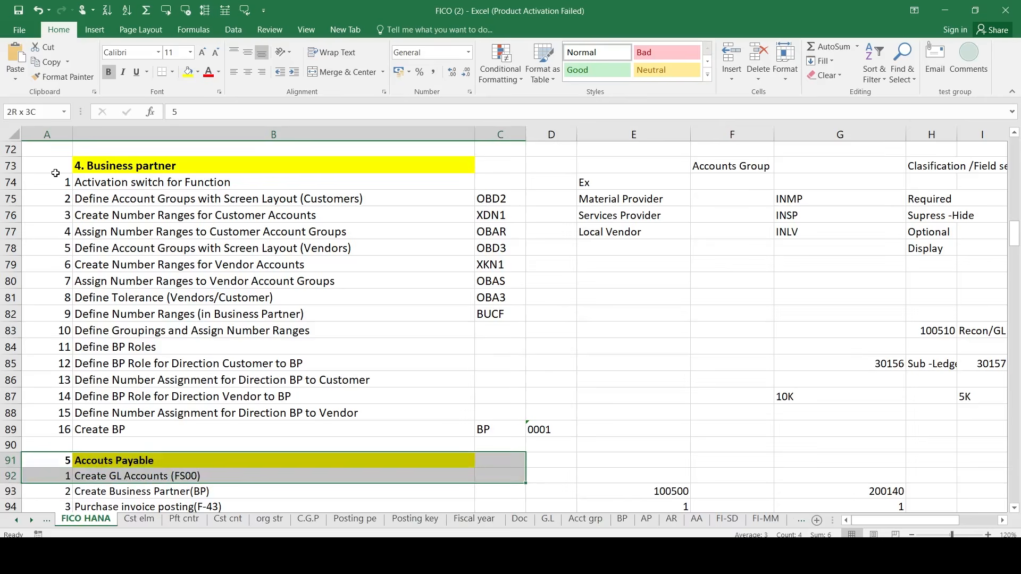
key(shift+Down)
key(shift+Down)
key(Down)
key(Down)
key(shift+Right)
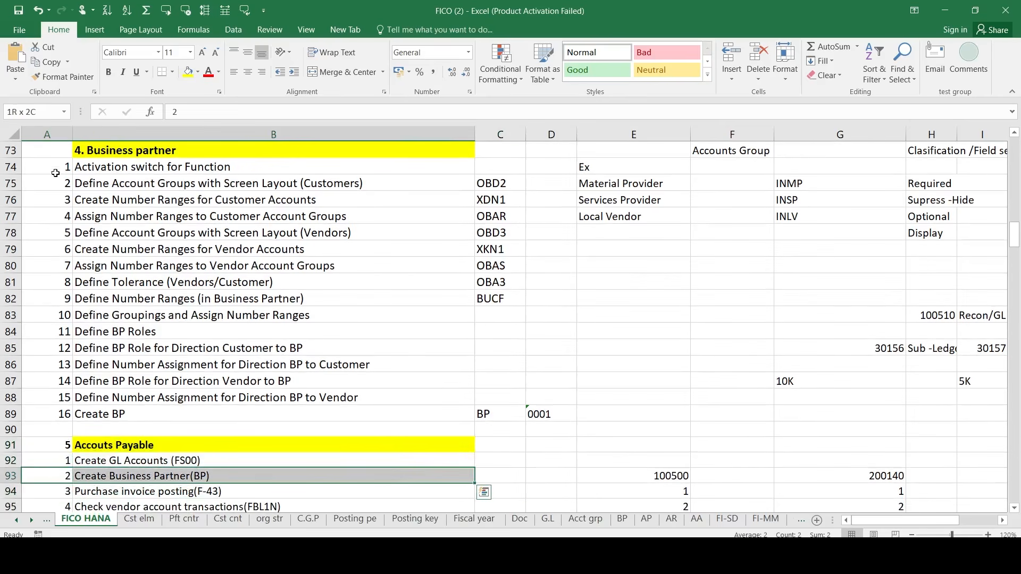
key(Down)
key(Down)
key(Down)
key(Down)
key(Up)
key(Up)
key(Up)
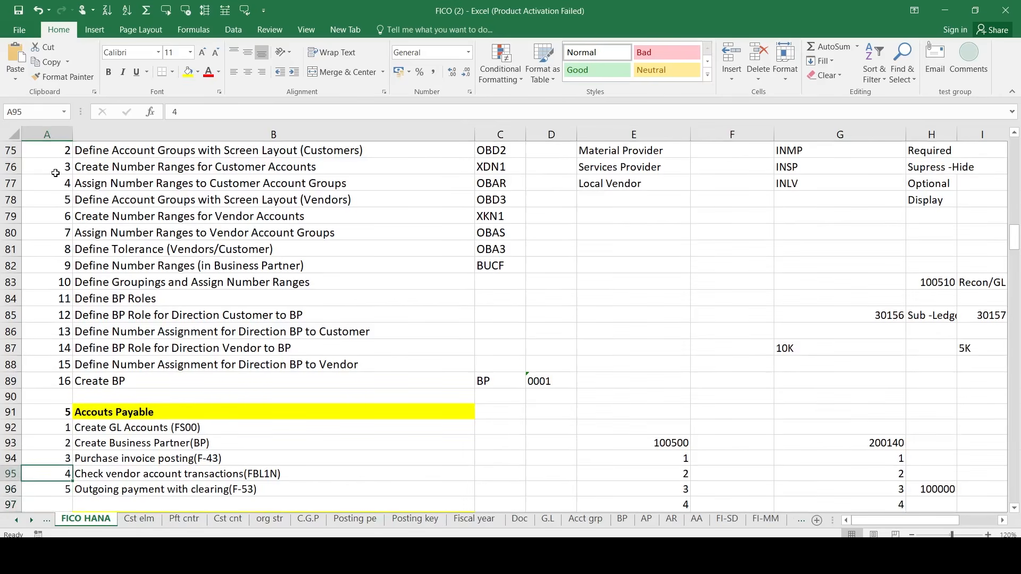
key(shift+Right)
key(Down)
key(shift+Right)
key(Down)
key(Down)
key(Down)
key(Down)
key(Down)
key(Down)
key(Down)
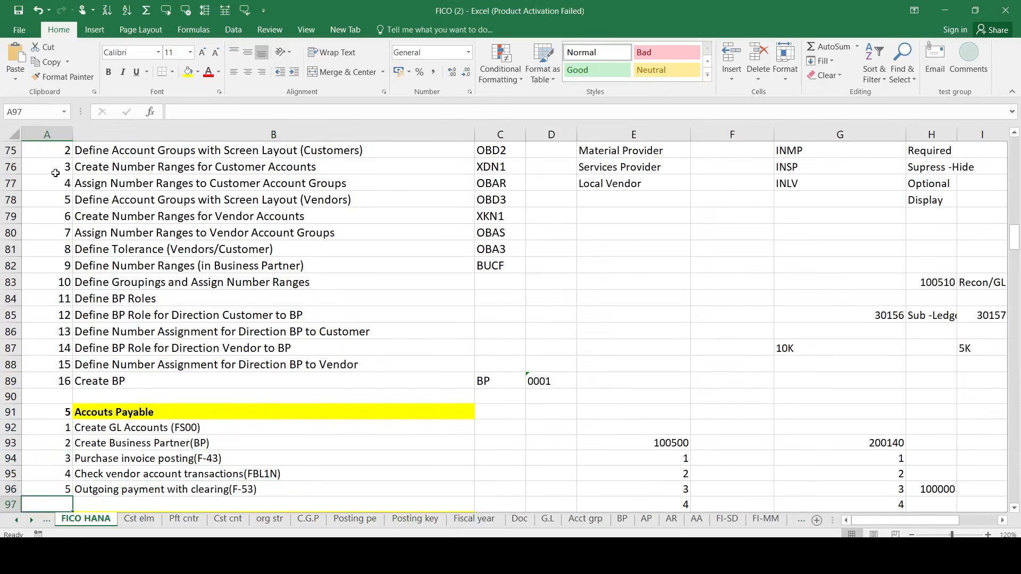
key(Down)
key(Down)
key(Up)
key(Up)
key(Up)
key(Up)
key(Up)
key(Up)
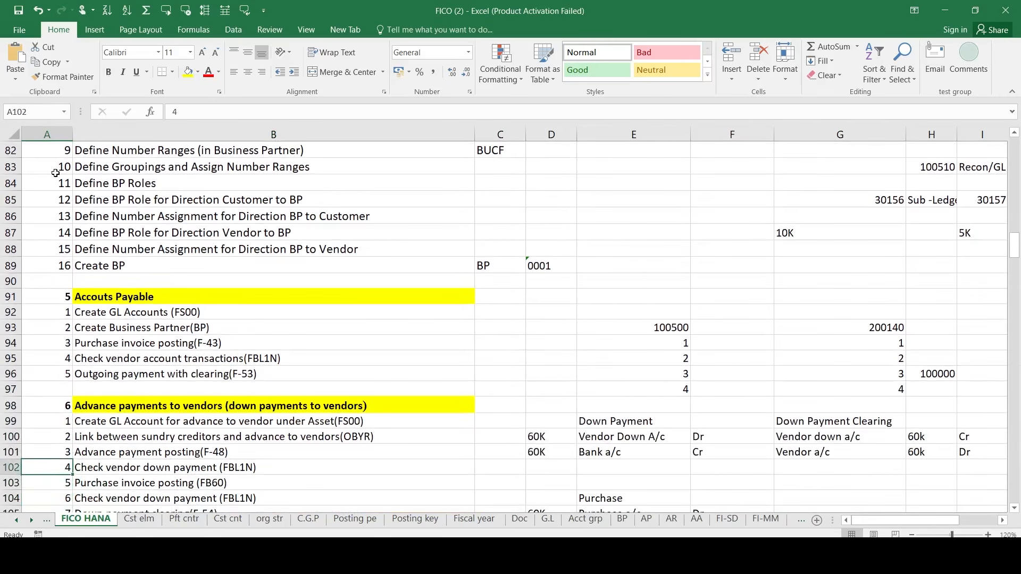
key(shift+Right)
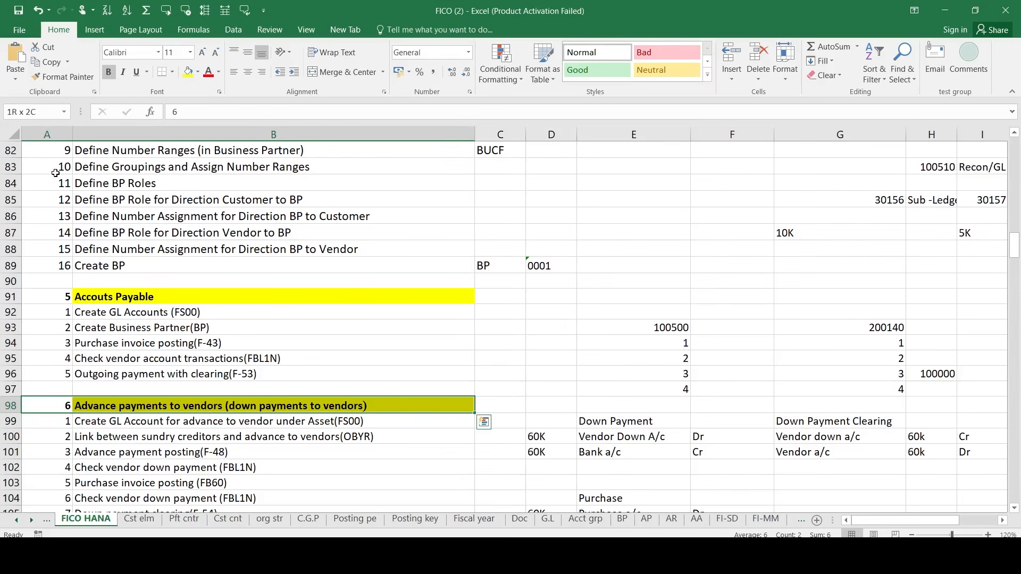
key(Down)
key(shift+Right)
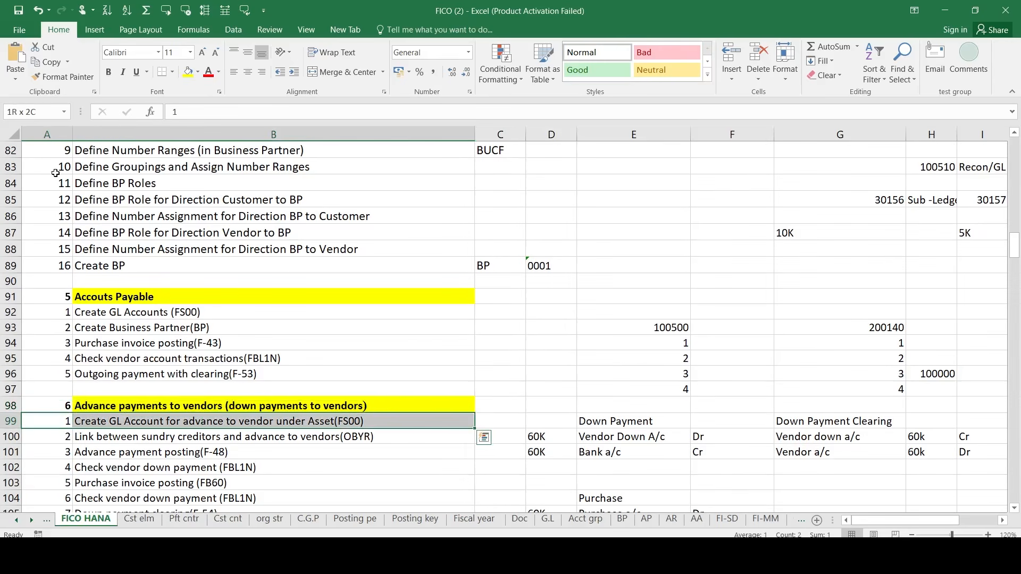
key(Down)
key(Down)
key(Down)
key(Down)
key(Down)
key(Down)
key(Down)
key(Down)
key(Down)
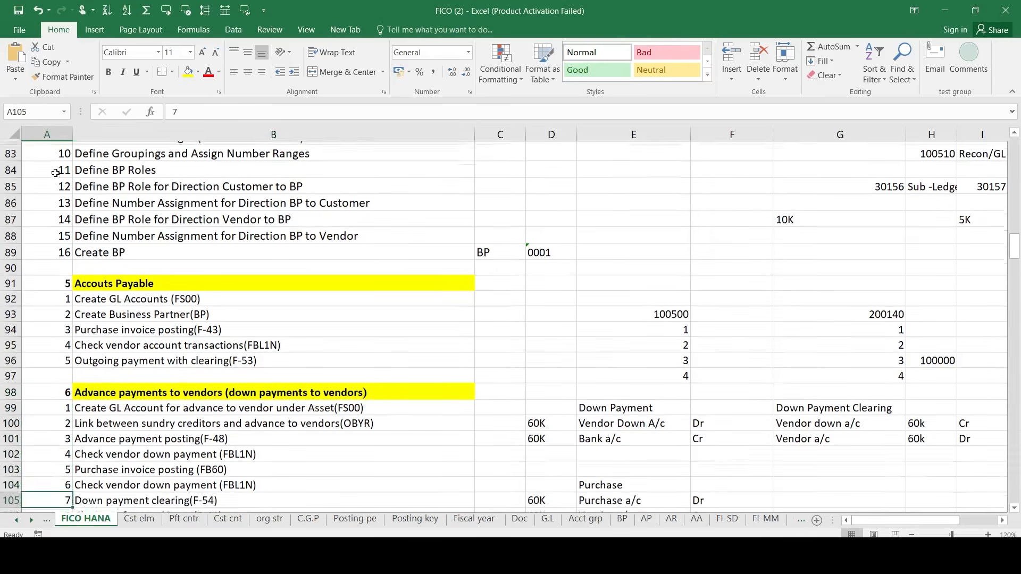
key(Down)
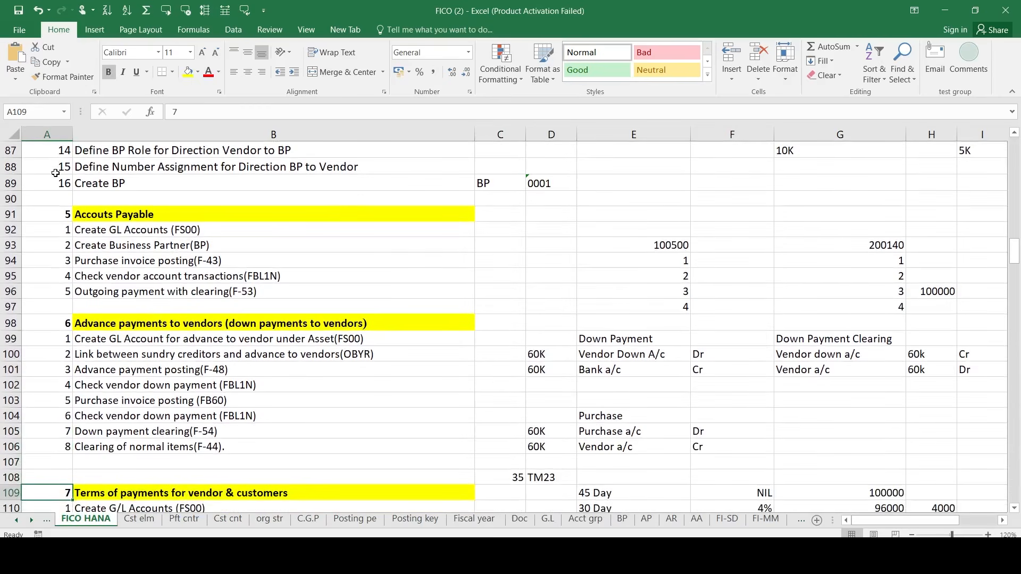
key(Up)
key(Up)
key(Up)
key(Up)
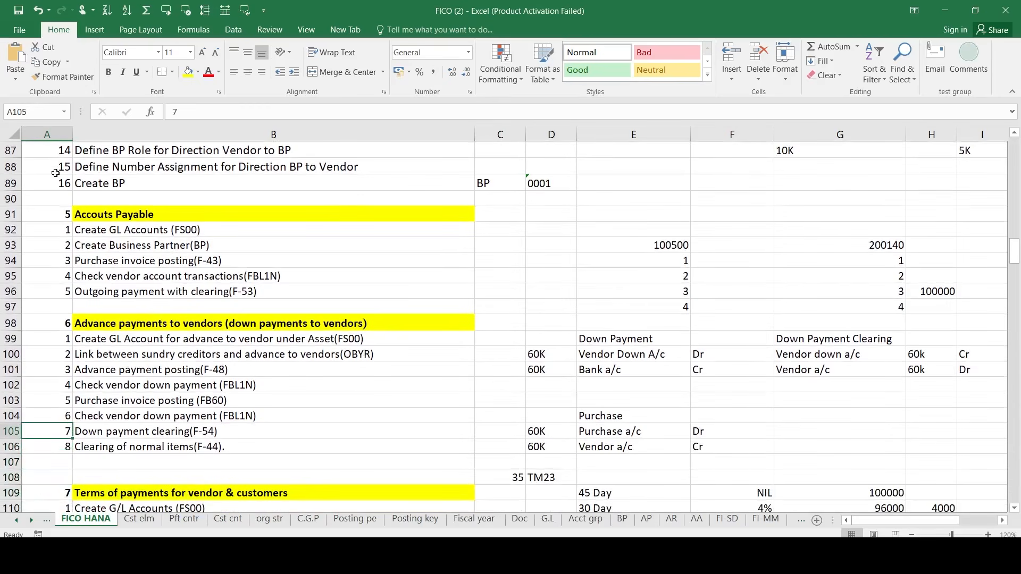
key(Down)
key(Down)
key(Down)
key(Down)
key(Down)
key(Down)
key(Down)
key(Down)
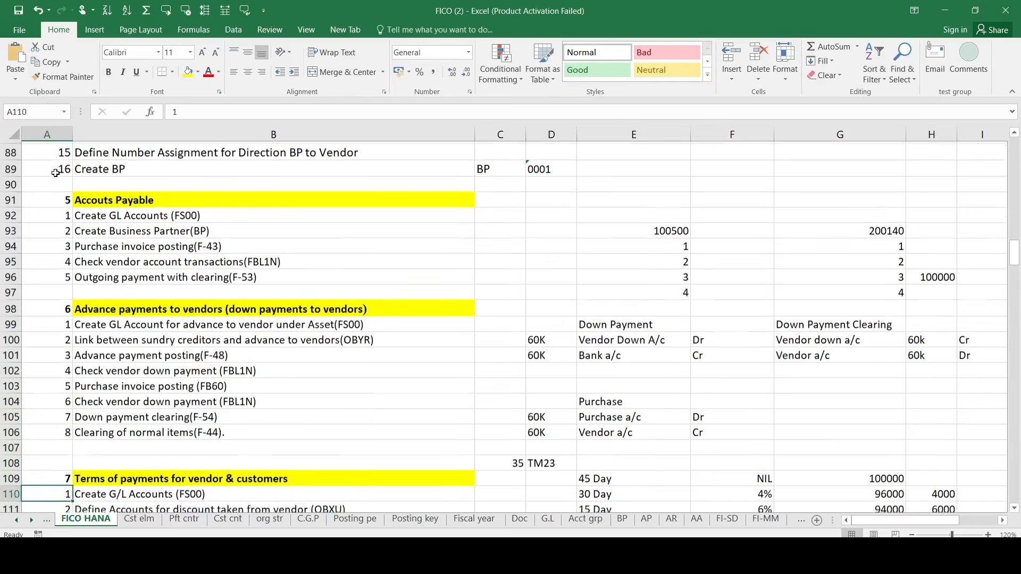
key(Up)
key(Up)
key(Up)
key(Up)
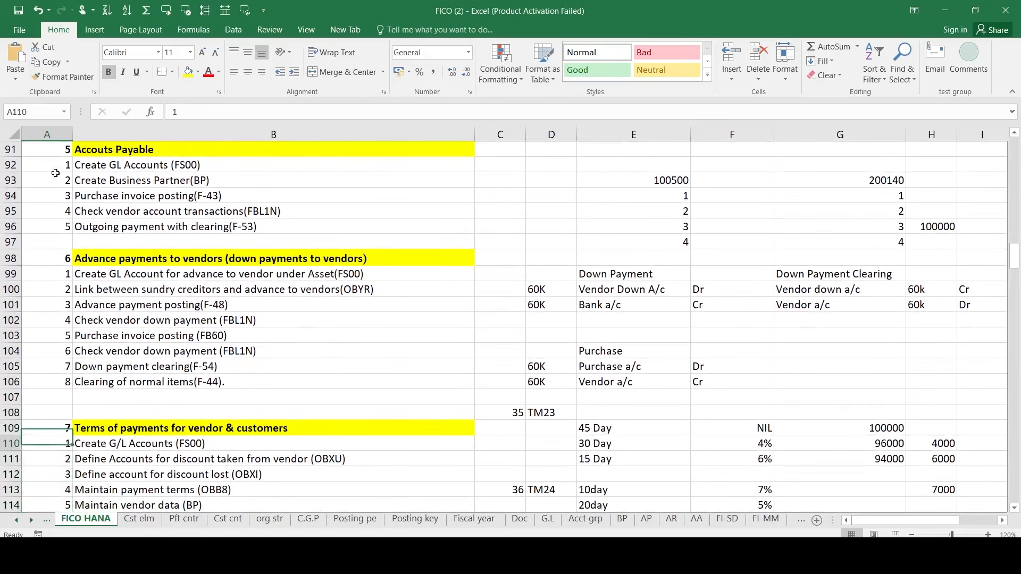
key(Down)
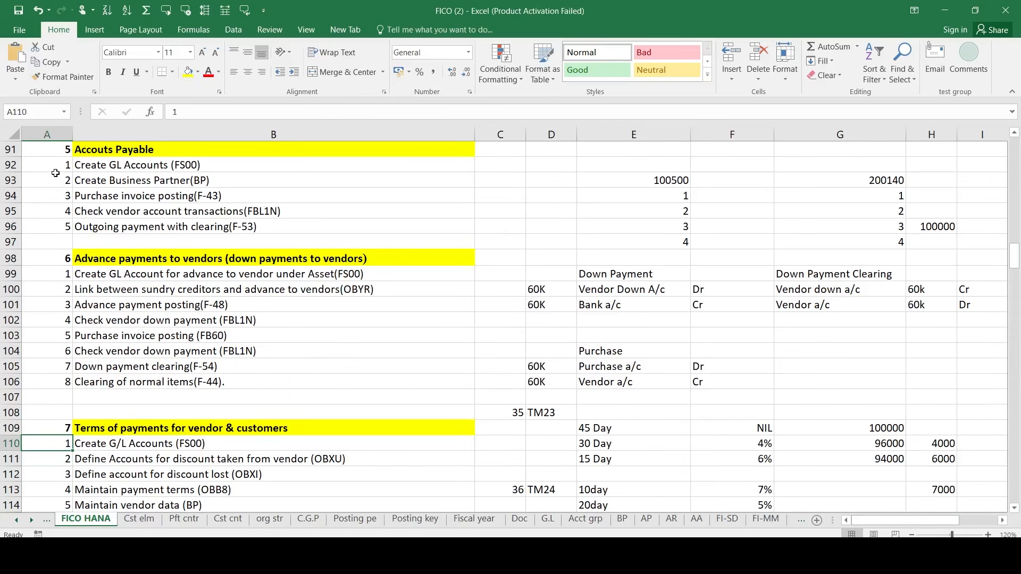
key(Down)
key(Up)
key(shift+Right)
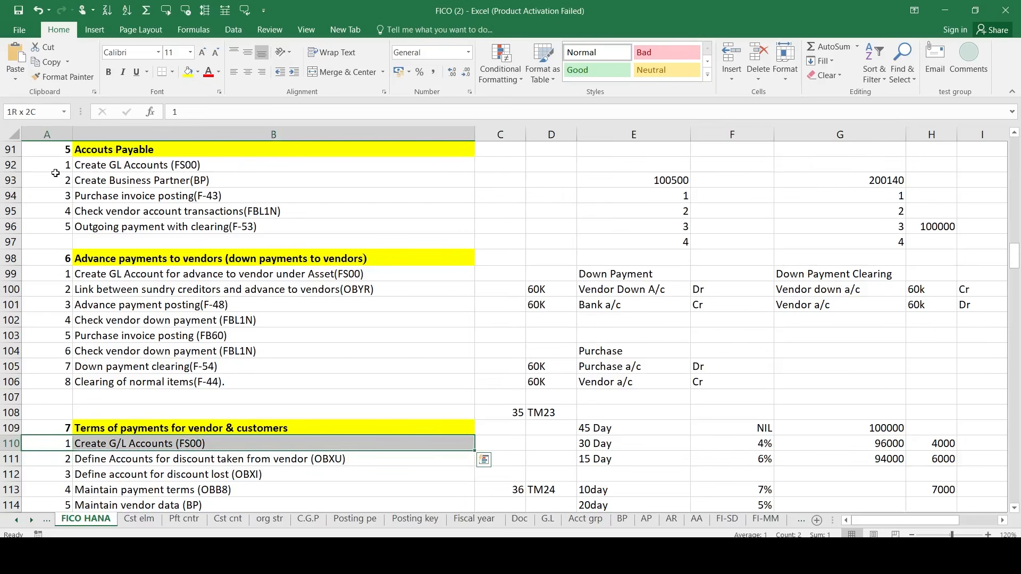
key(shift+Down)
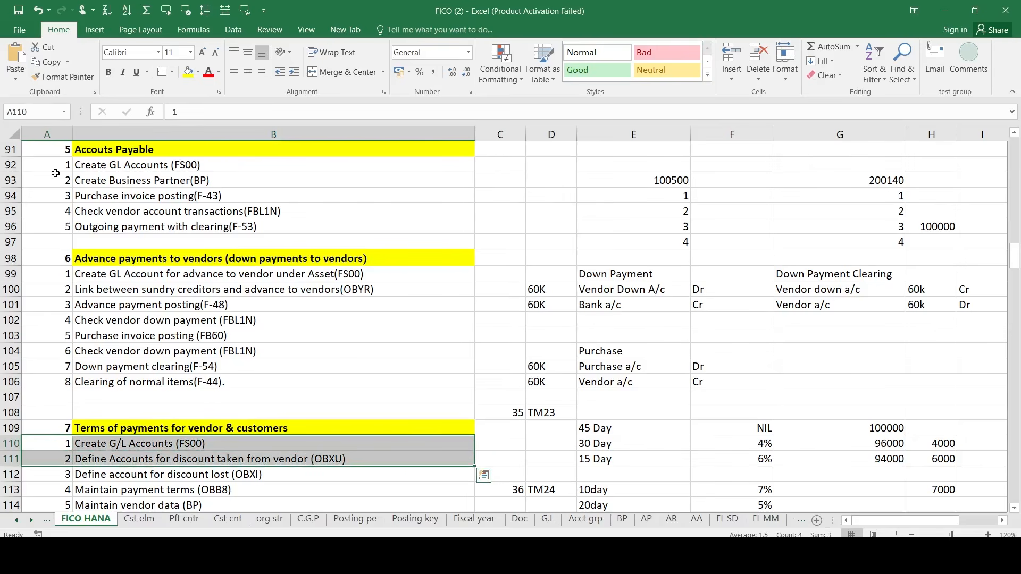
key(Up)
key(Up)
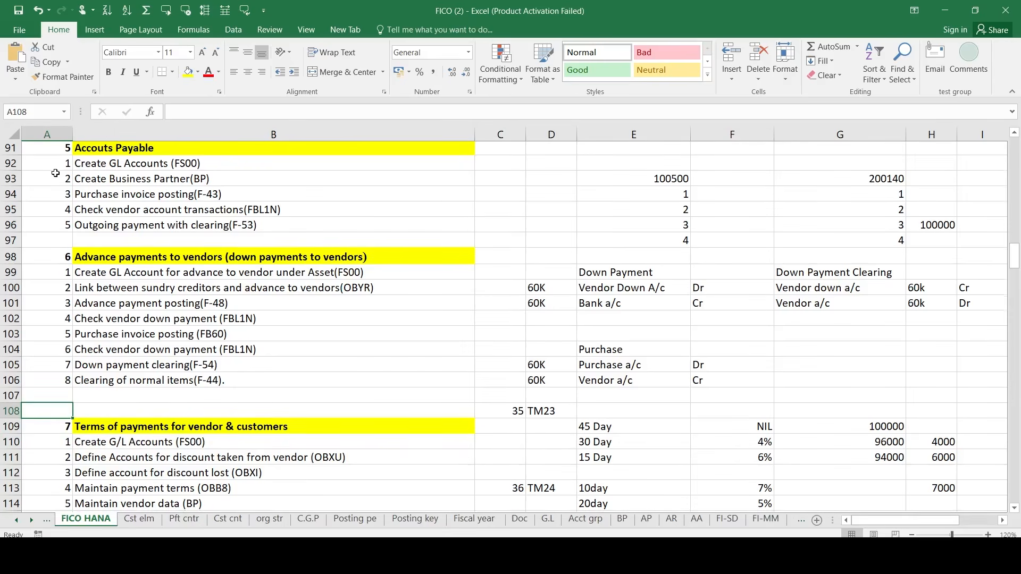
scroll(55, 173, down, 2)
scroll(55, 173, up, 5)
scroll(56, 173, up, 2)
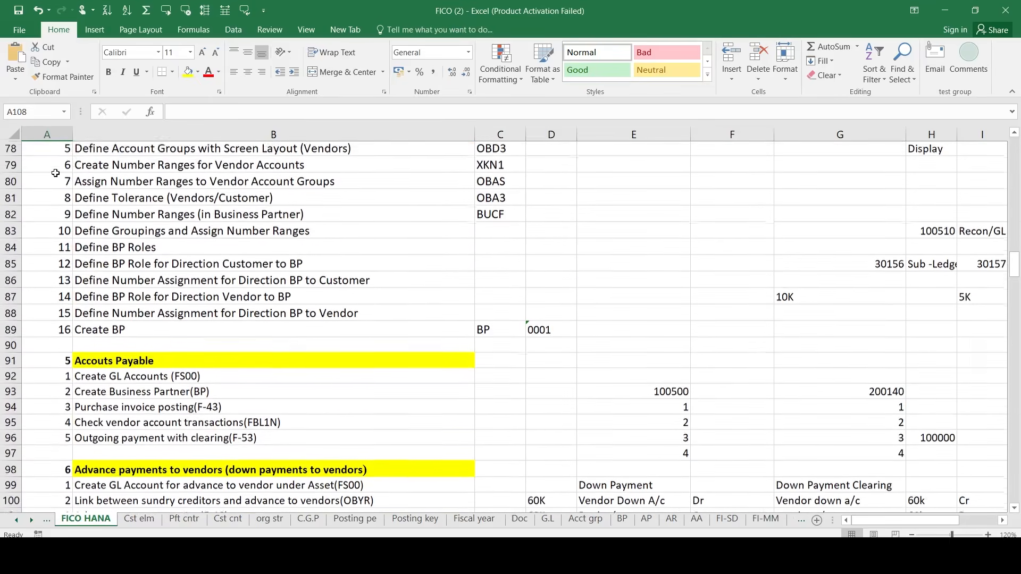
scroll(178, 248, down, 2)
scroll(178, 249, down, 7)
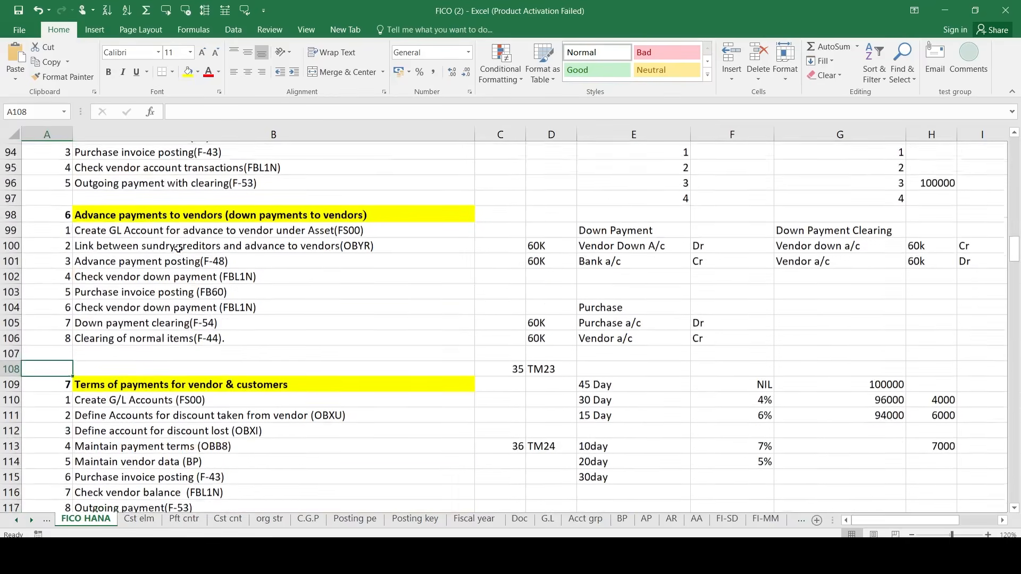
scroll(178, 248, down, 4)
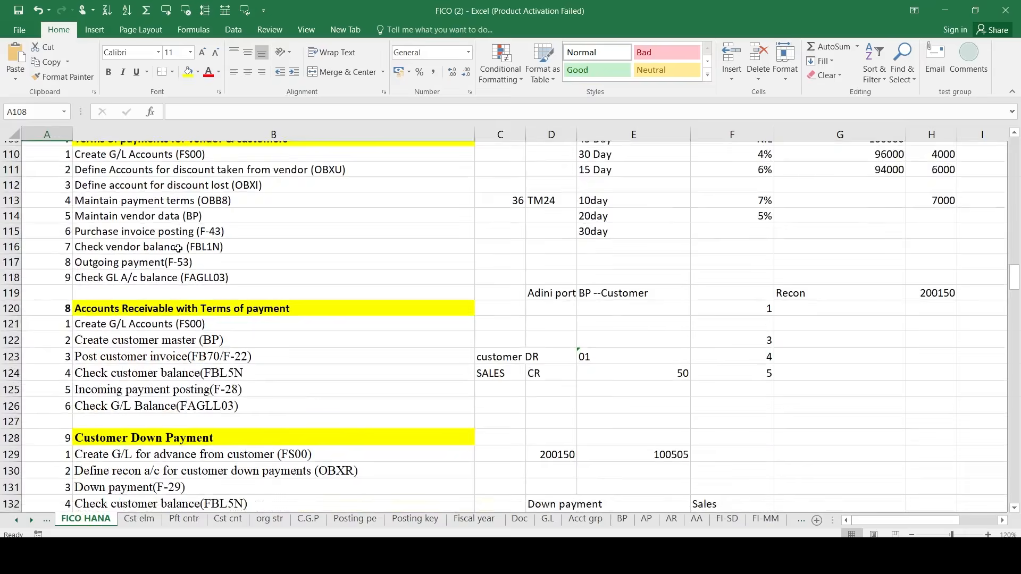
scroll(178, 248, down, 1)
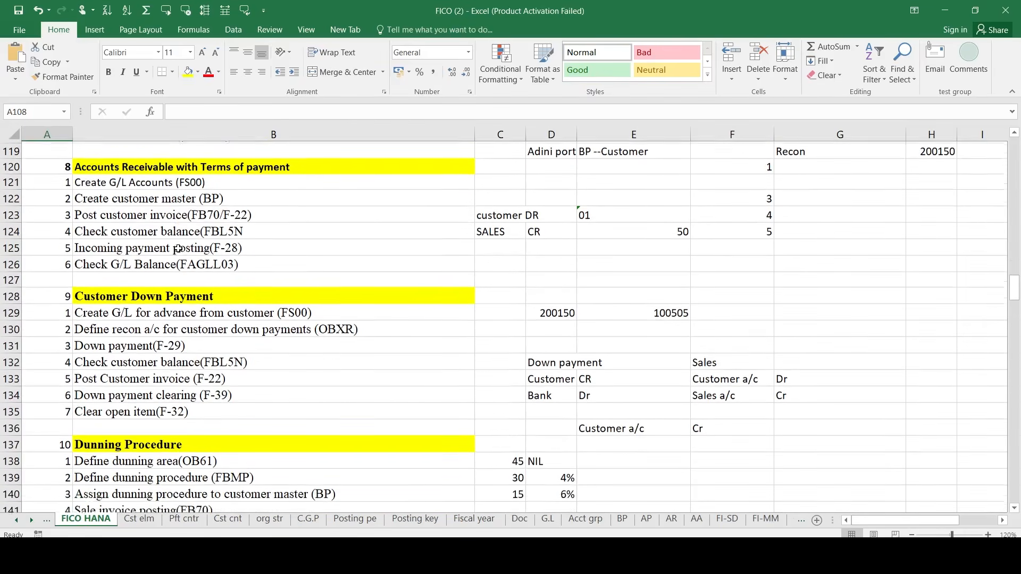
scroll(168, 407, down, 1)
scroll(169, 407, down, 1)
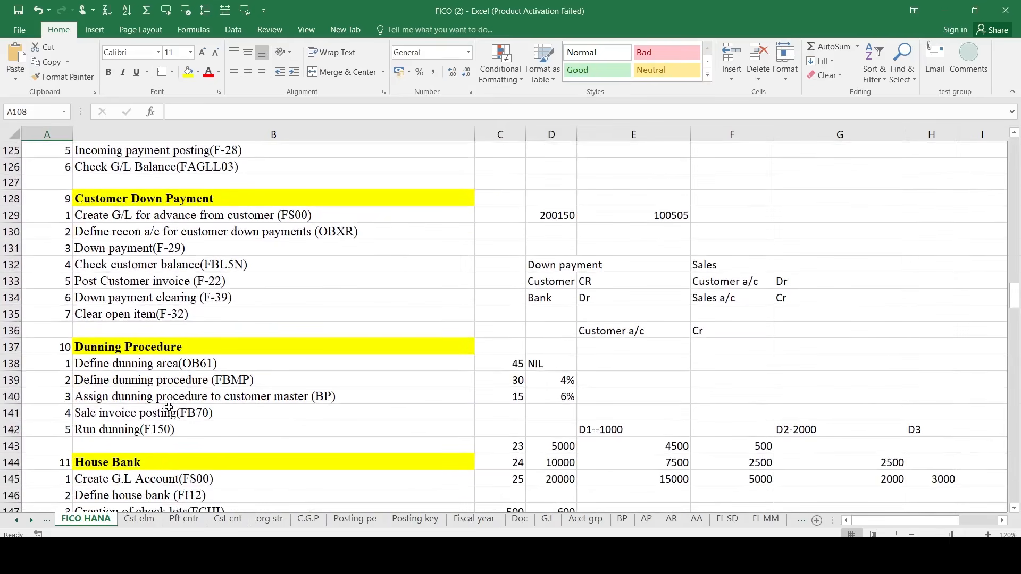
scroll(168, 407, down, 1)
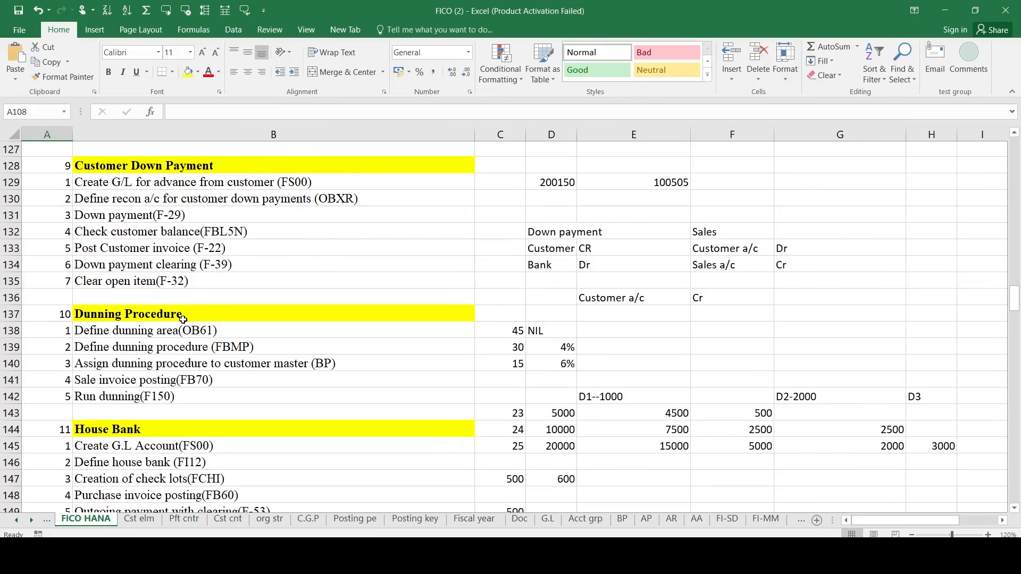
scroll(160, 396, down, 2)
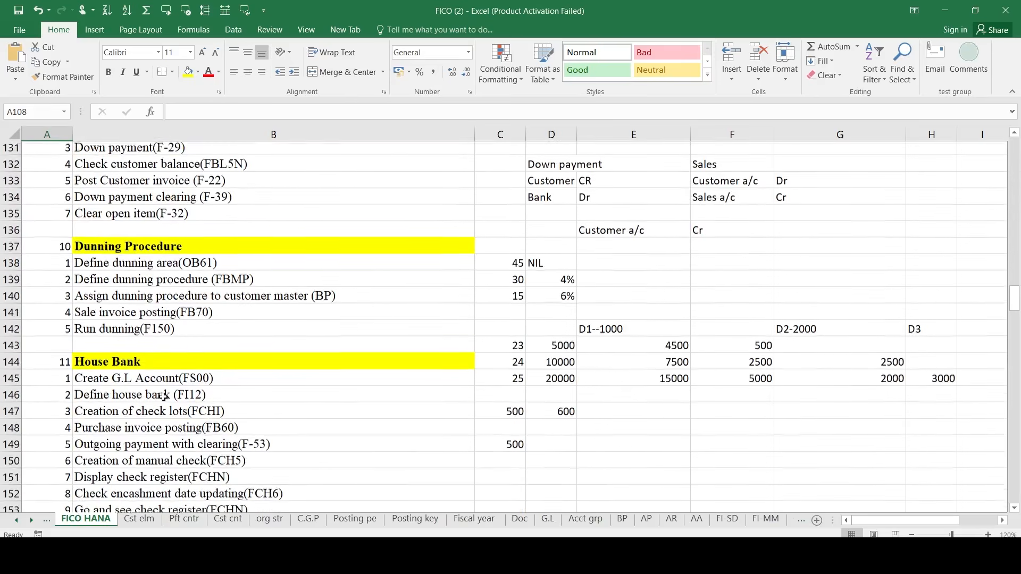
scroll(168, 370, down, 4)
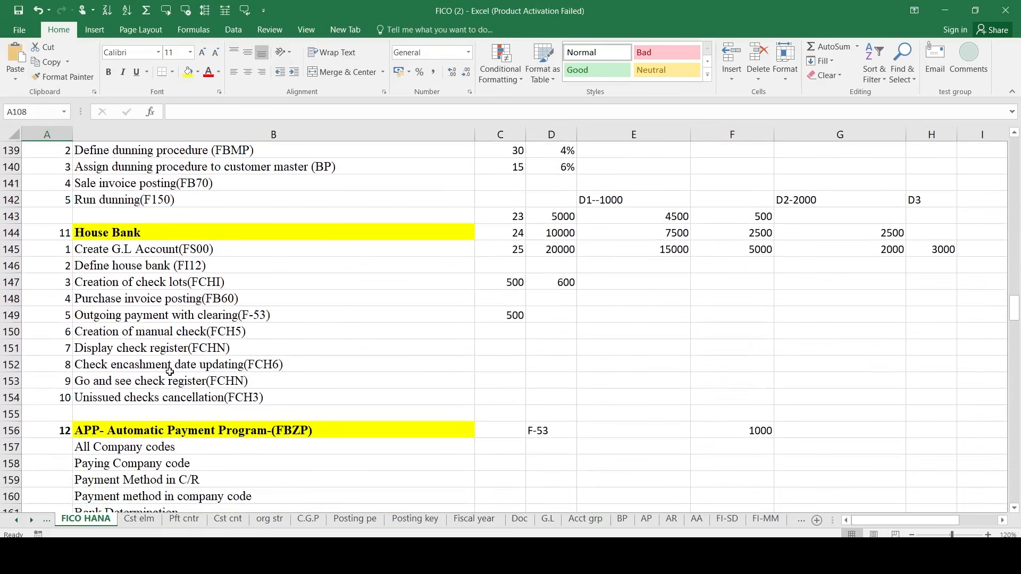
scroll(243, 387, down, 2)
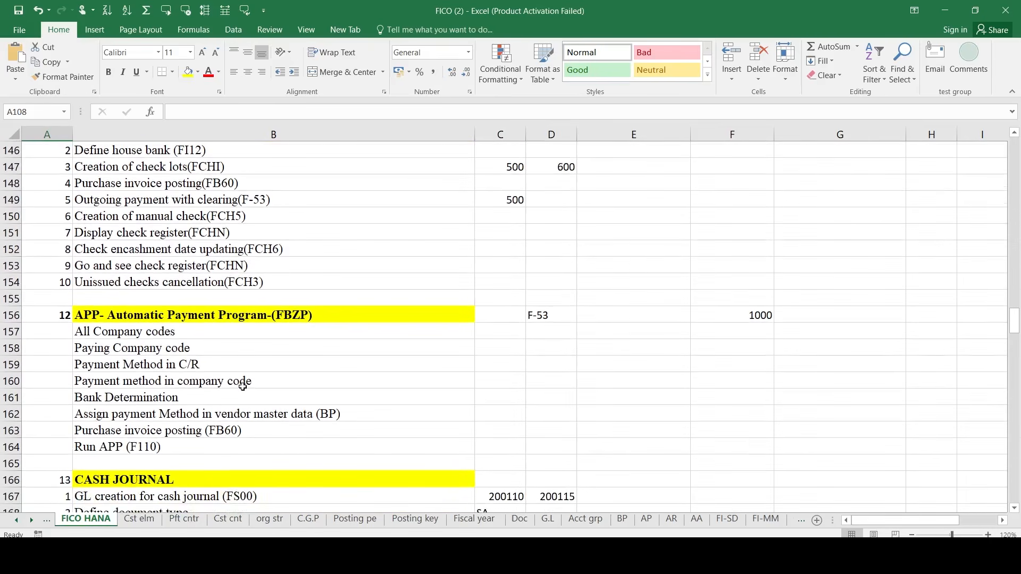
scroll(242, 386, down, 1)
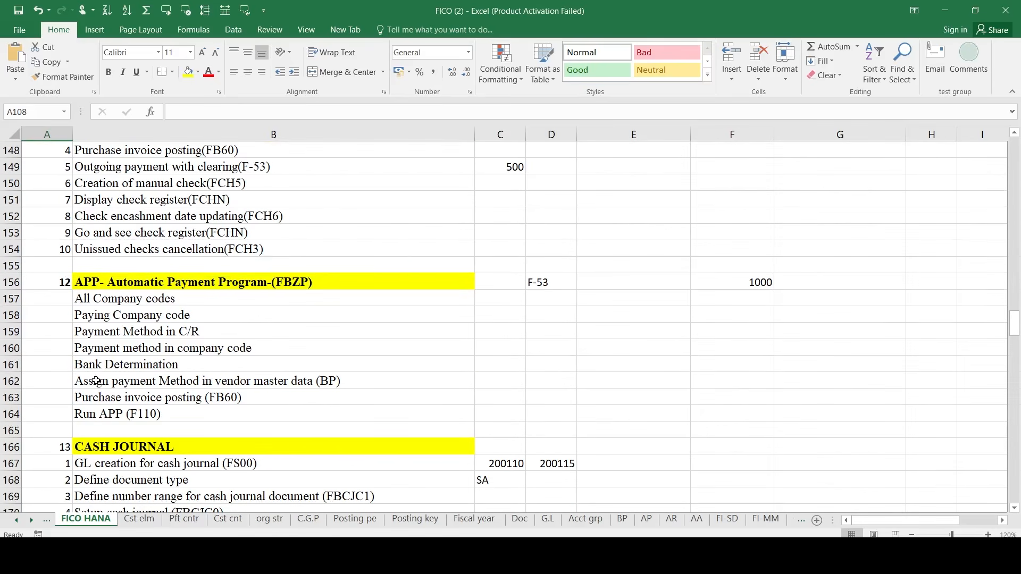
click(96, 381)
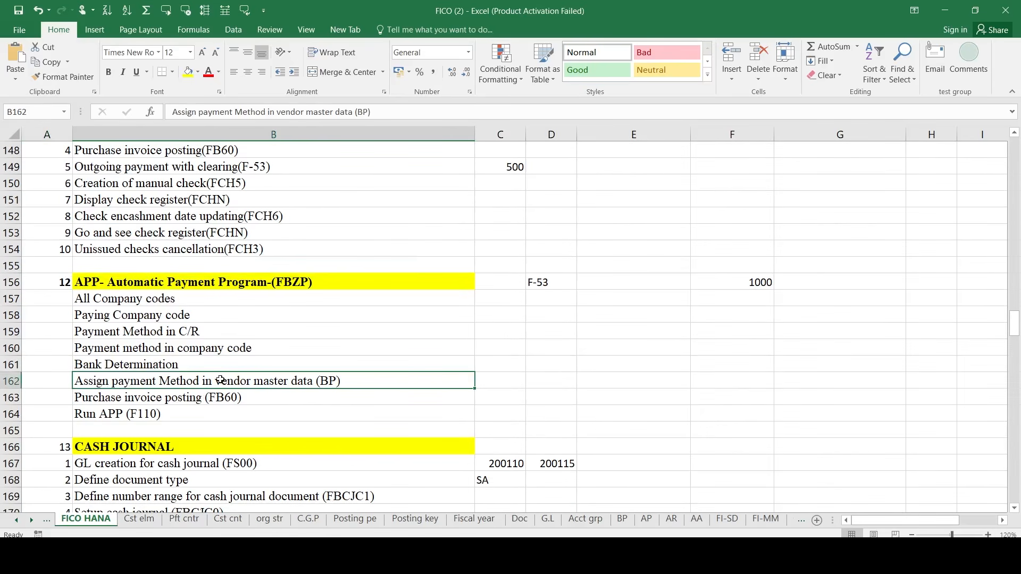
scroll(215, 415, down, 2)
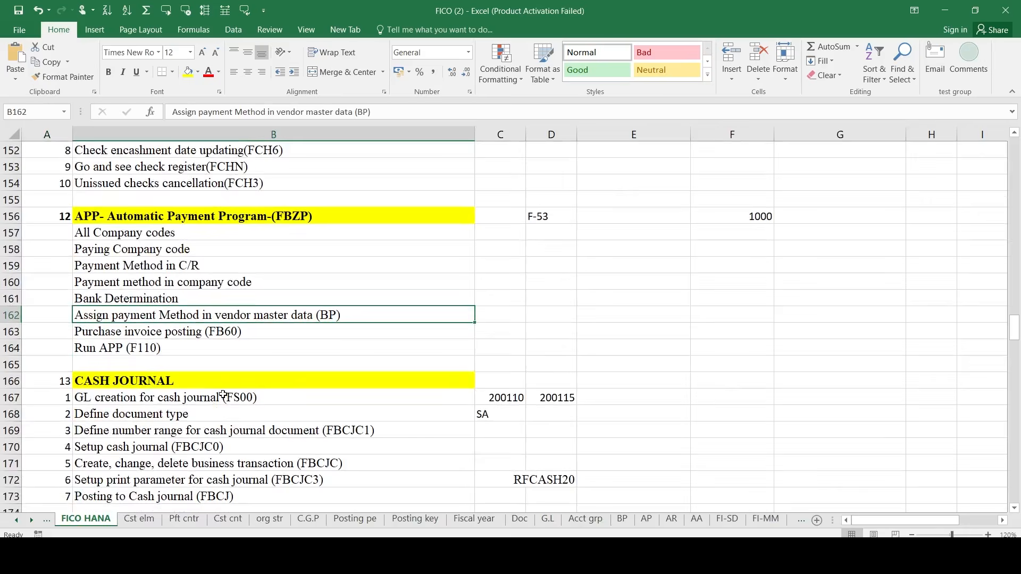
scroll(224, 395, up, 10)
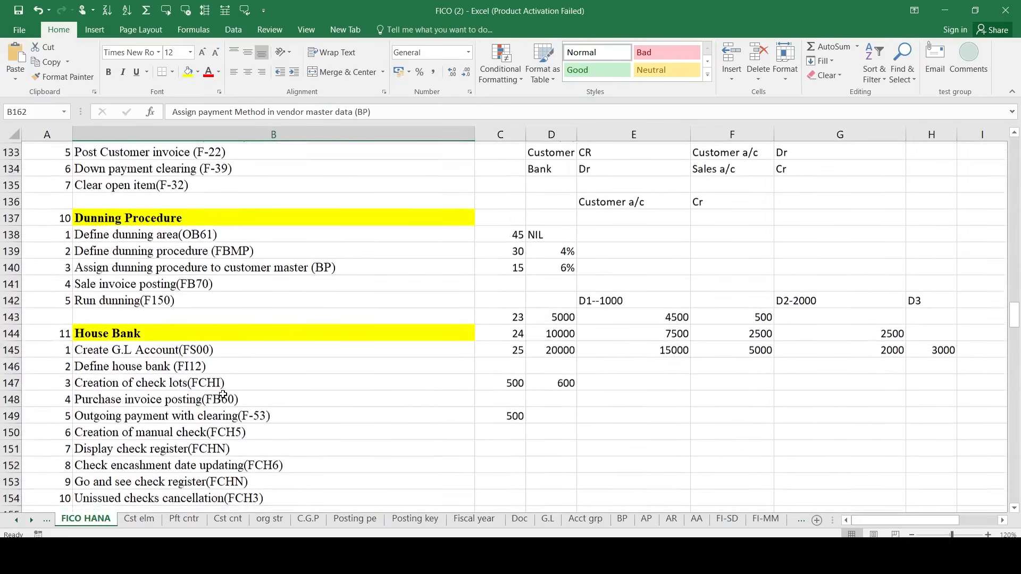
scroll(223, 395, down, 3)
scroll(202, 319, up, 7)
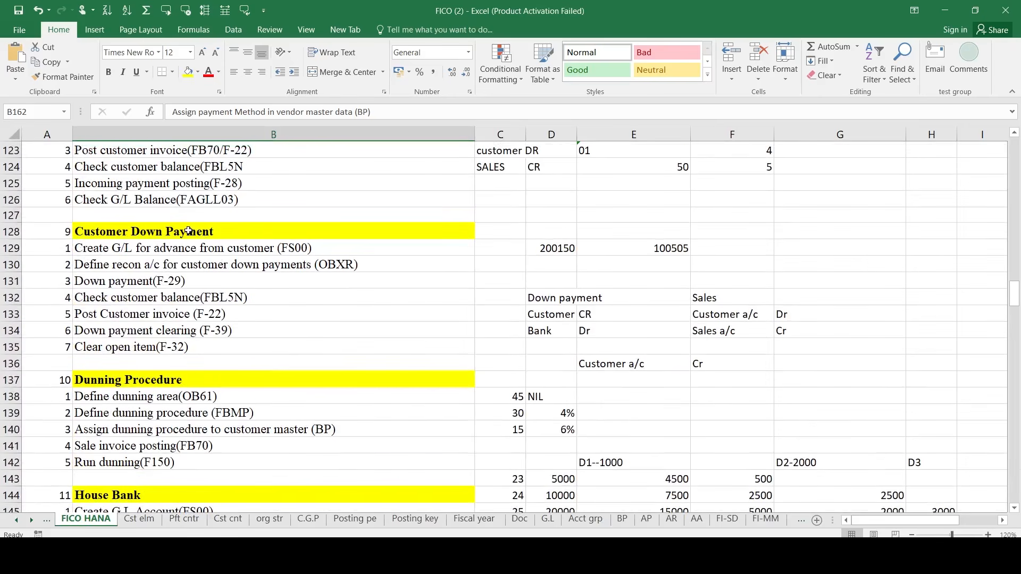
scroll(189, 230, up, 3)
scroll(188, 230, up, 5)
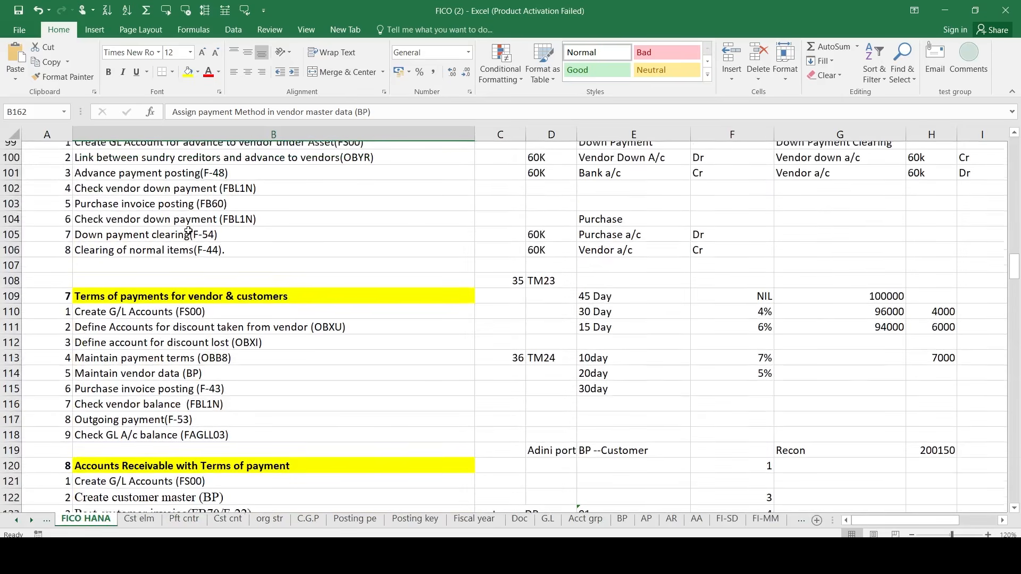
scroll(189, 230, up, 6)
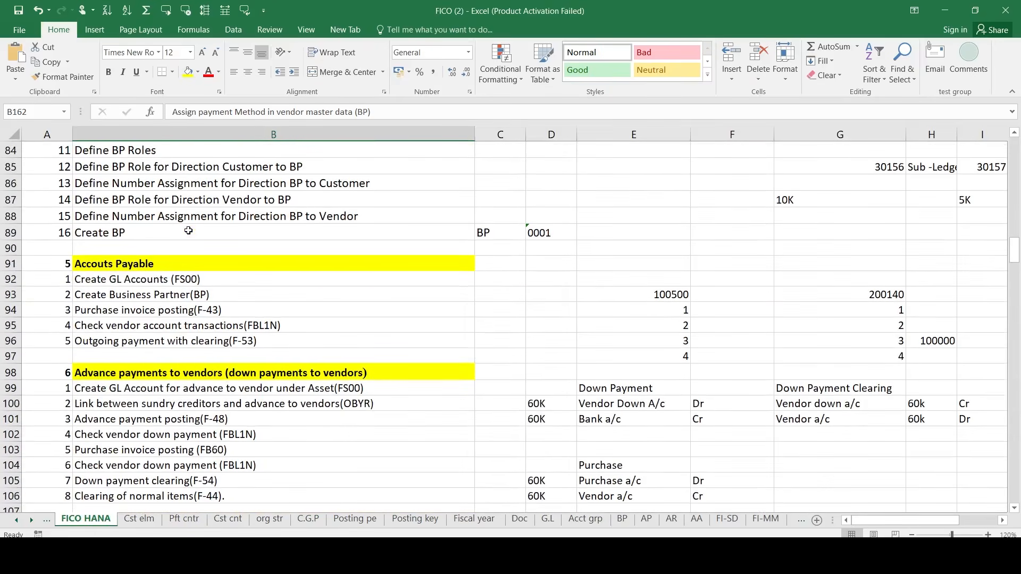
scroll(189, 229, up, 2)
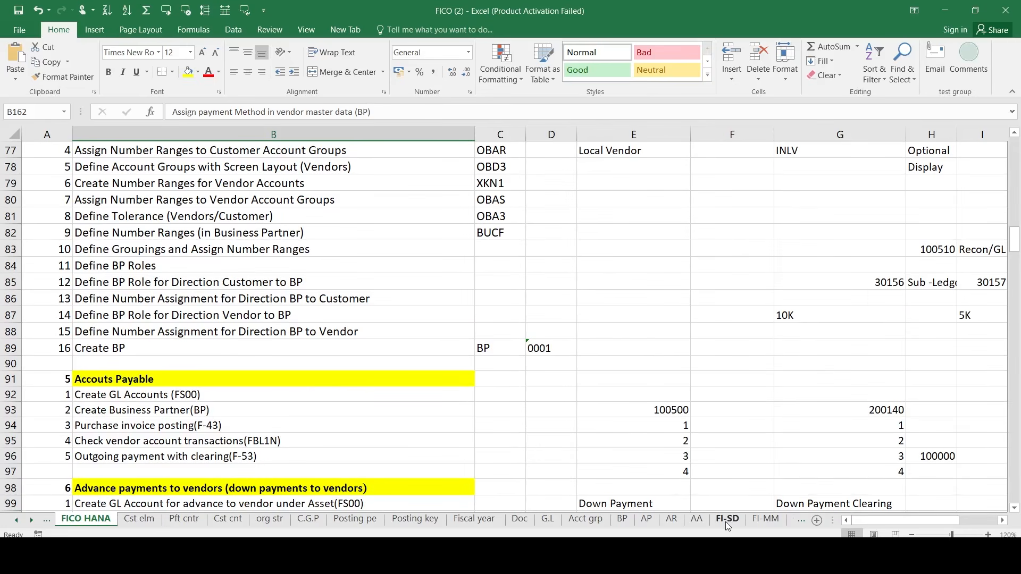
- Note supplier number 100031, then exit the business partner transaction with /n
mouse_move(764, 556)
click(764, 492)
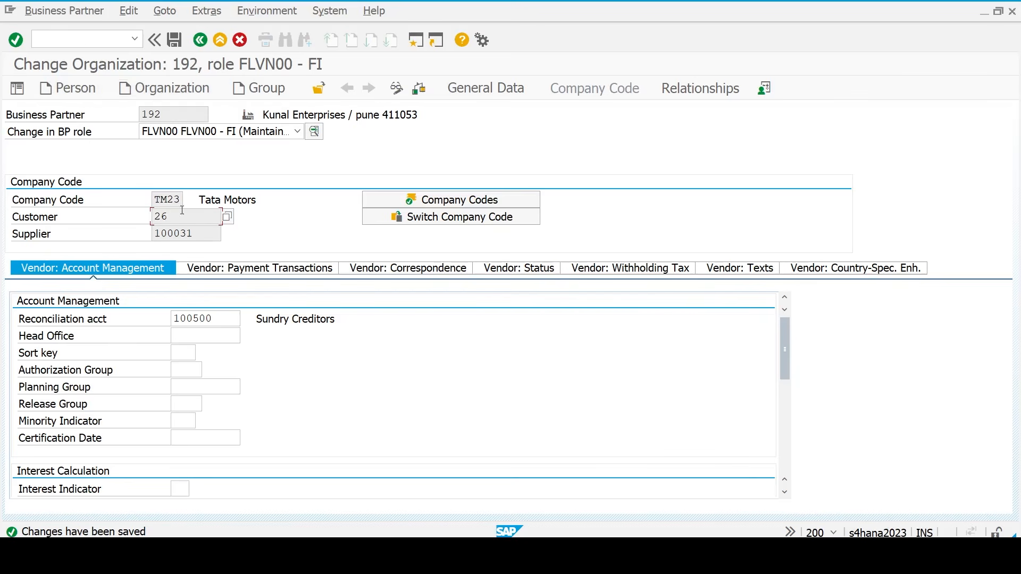
click(196, 238)
double_click(197, 237)
click(196, 238)
click(100, 37)
text(/n)
key(Return)
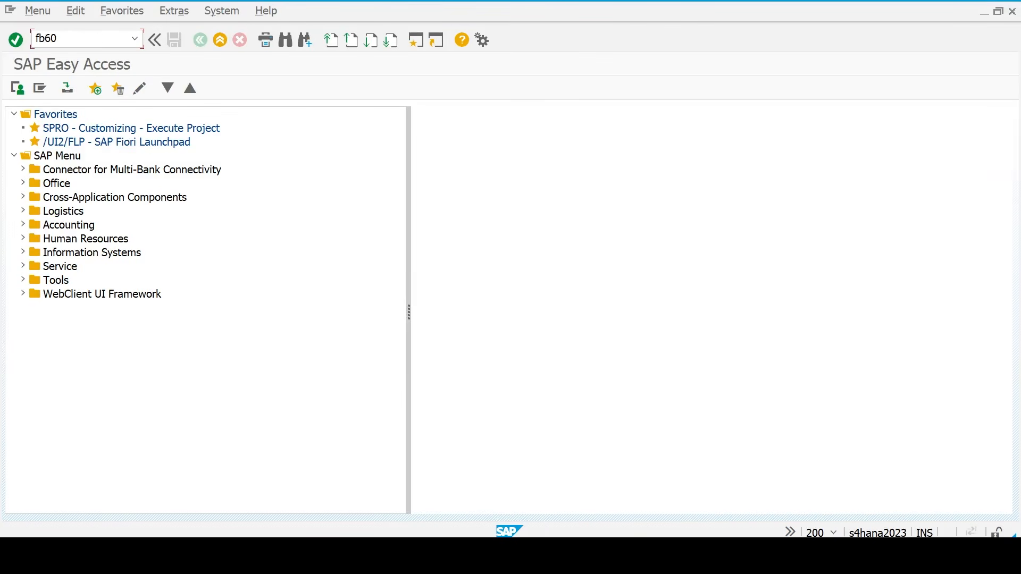
- Start FB60 for supplier 100031 with invoice date 21.03.2026
key(Return)
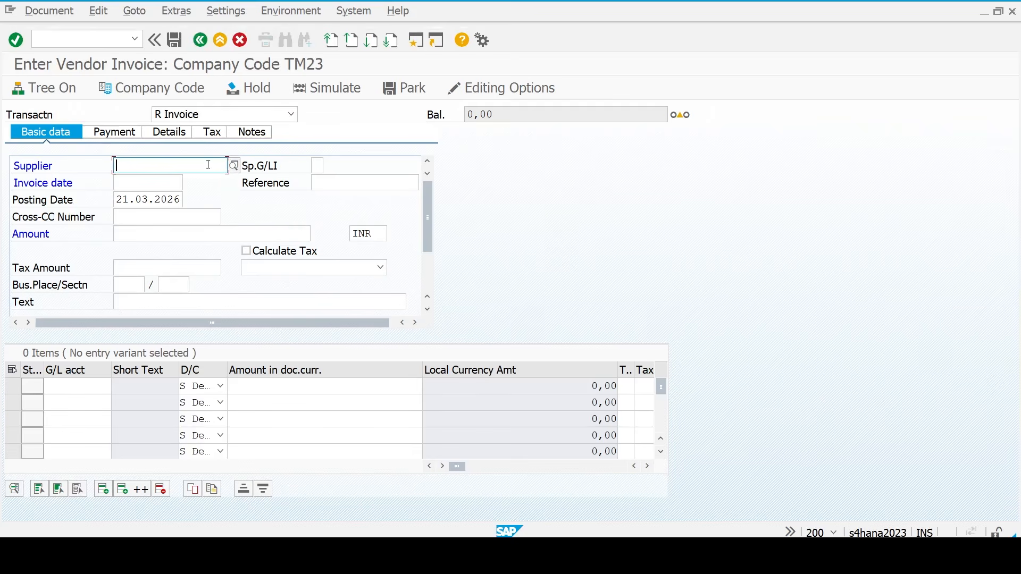
text(100031)
key(Return)
click(159, 183)
text(1)
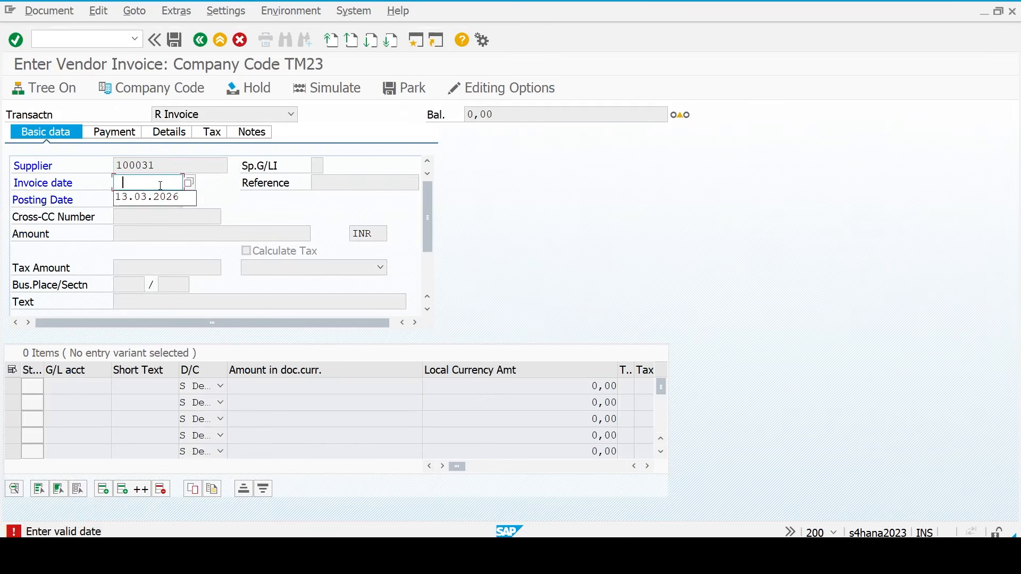
key(Down)
key(Return)
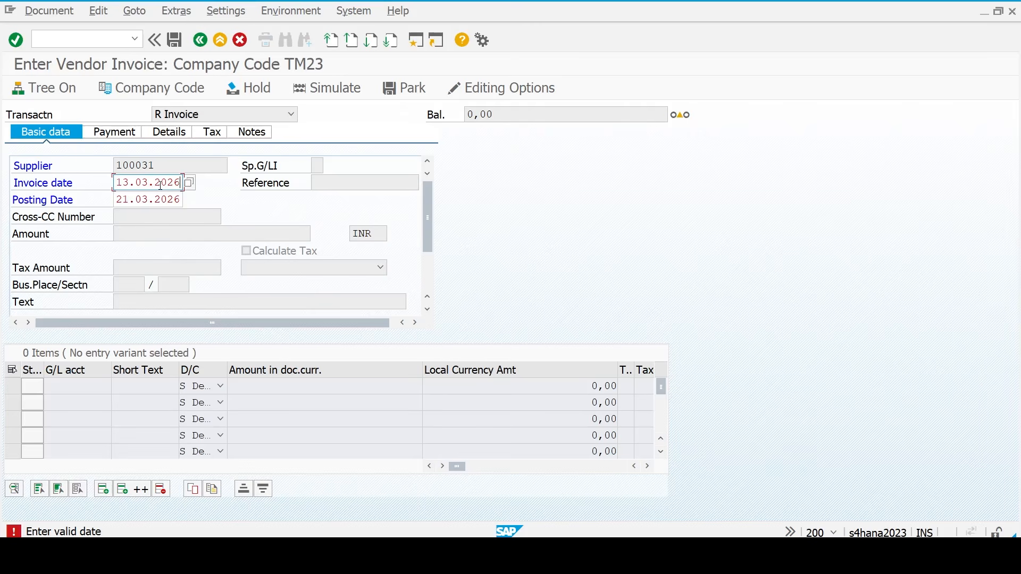
double_click(160, 185)
key(BackSpace)
click(190, 183)
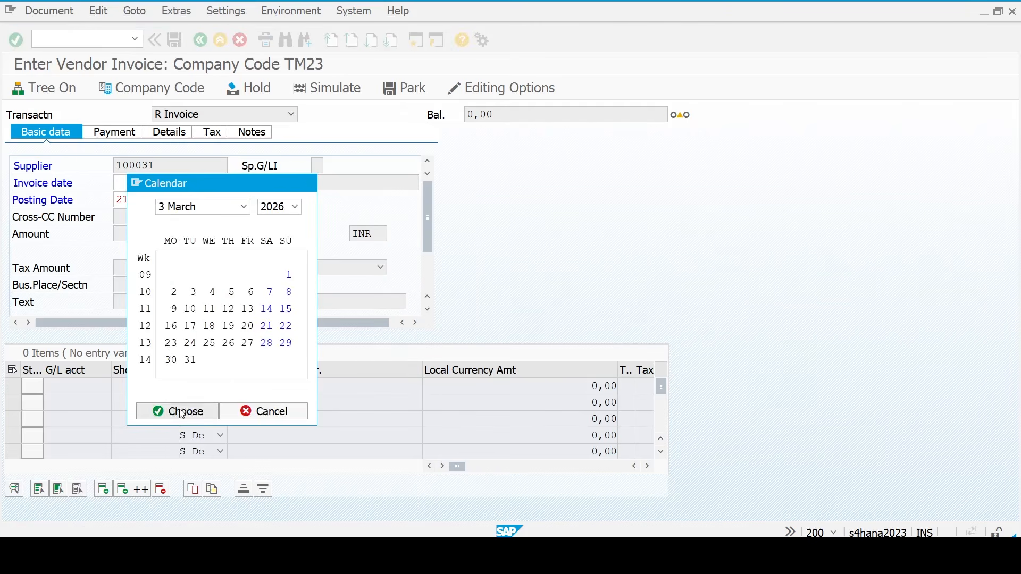
click(178, 411)
key(Return)
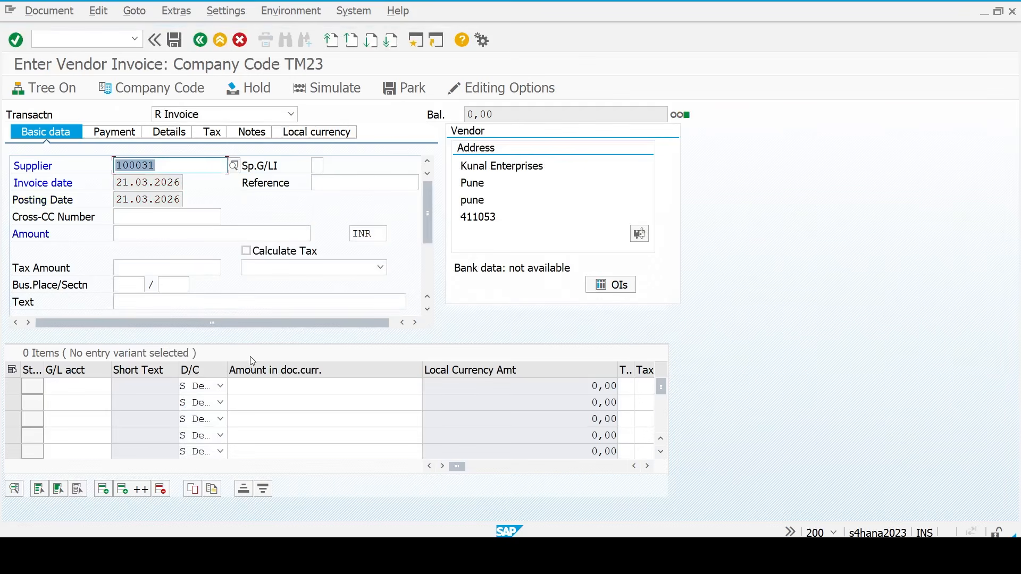
- Enter invoice amount 100000 and text 'Purchase Invoice'
click(161, 237)
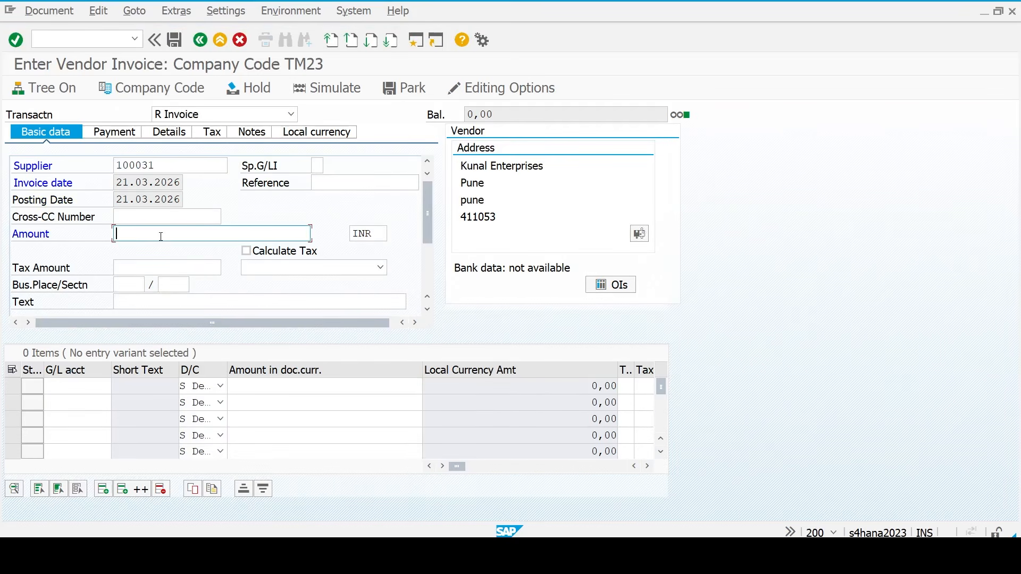
text(100000)
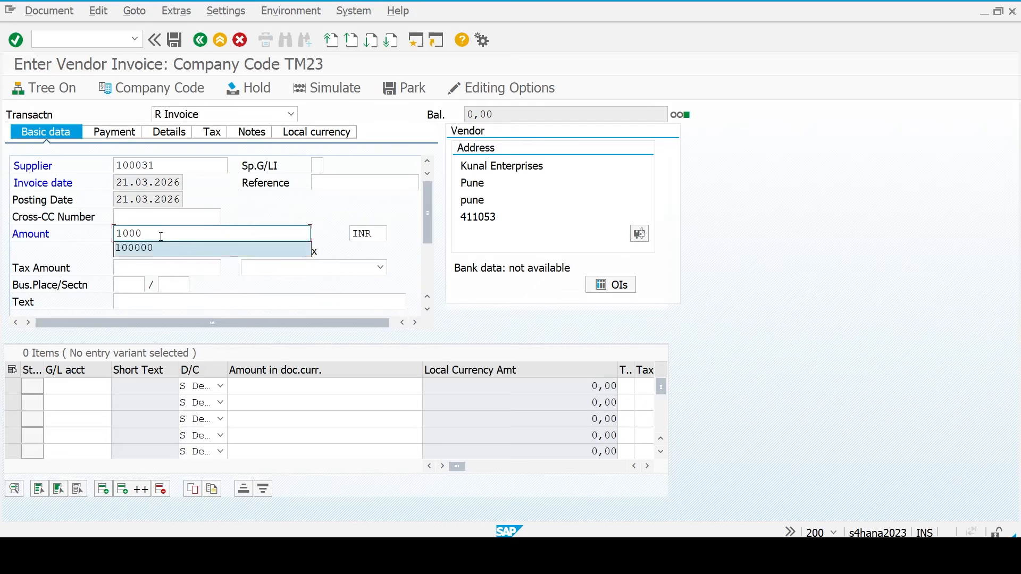
key(Tab)
key(Tab)
key(Tab)
text(sales)
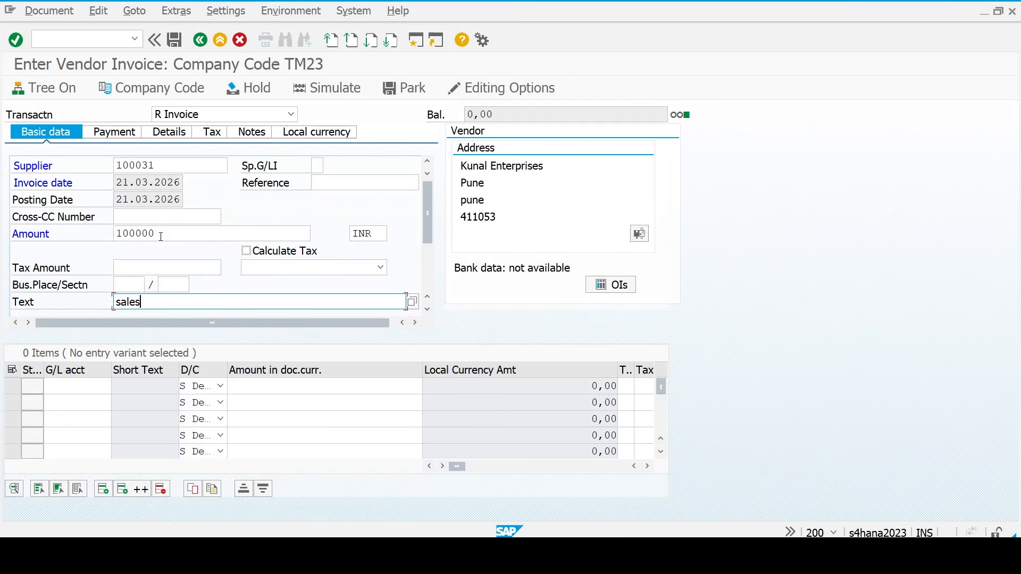
key(BackSpace)
key(BackSpace)
key(BackSpace)
key(BackSpace)
key(BackSpace)
text(Purchase Invoice)
key(Return)
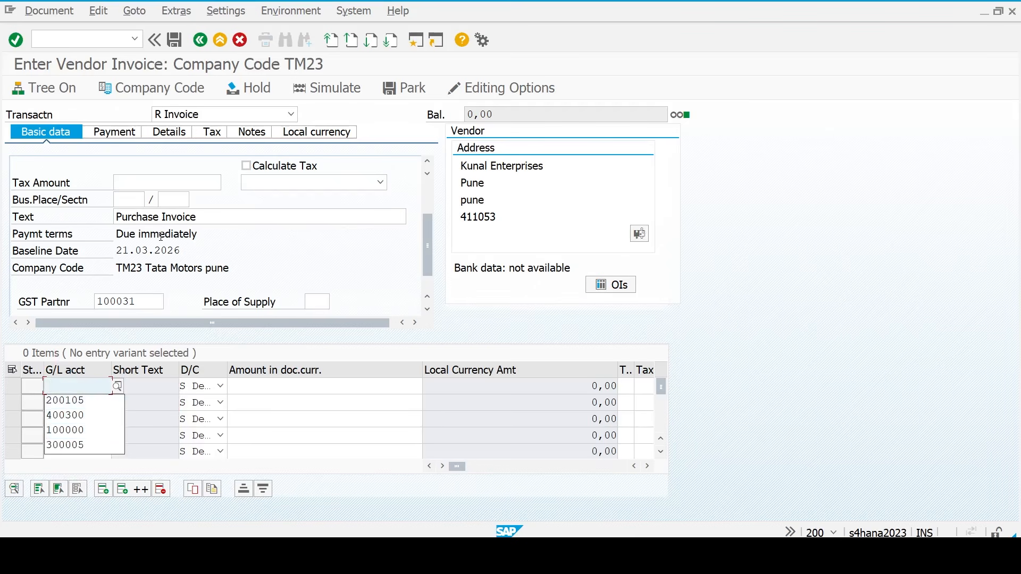
- Add an expense line for G/L account 200130 with the balancing amount
text(20010)
key(BackSpace)
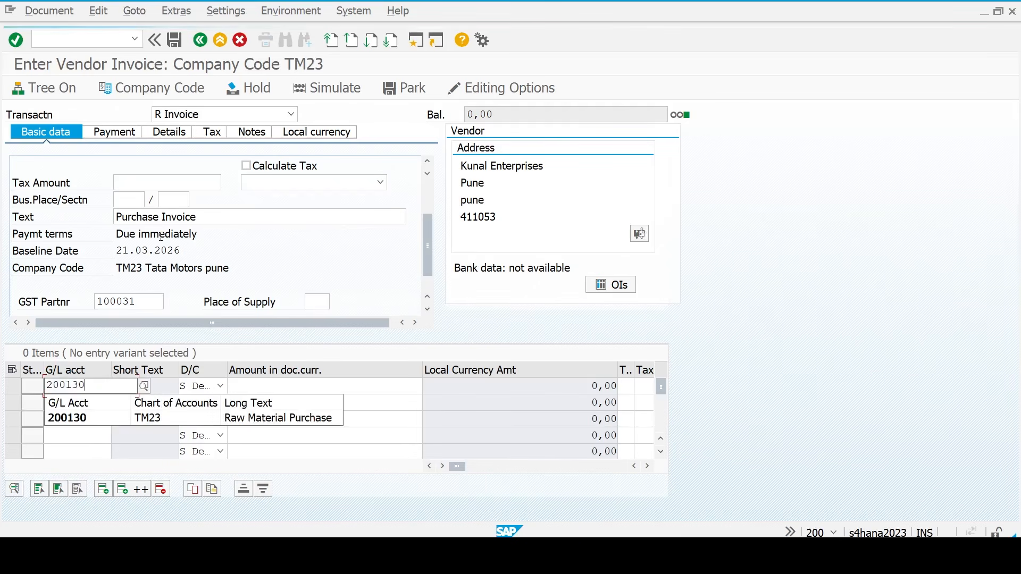
key(Tab)
key(Tab)
key(Down)
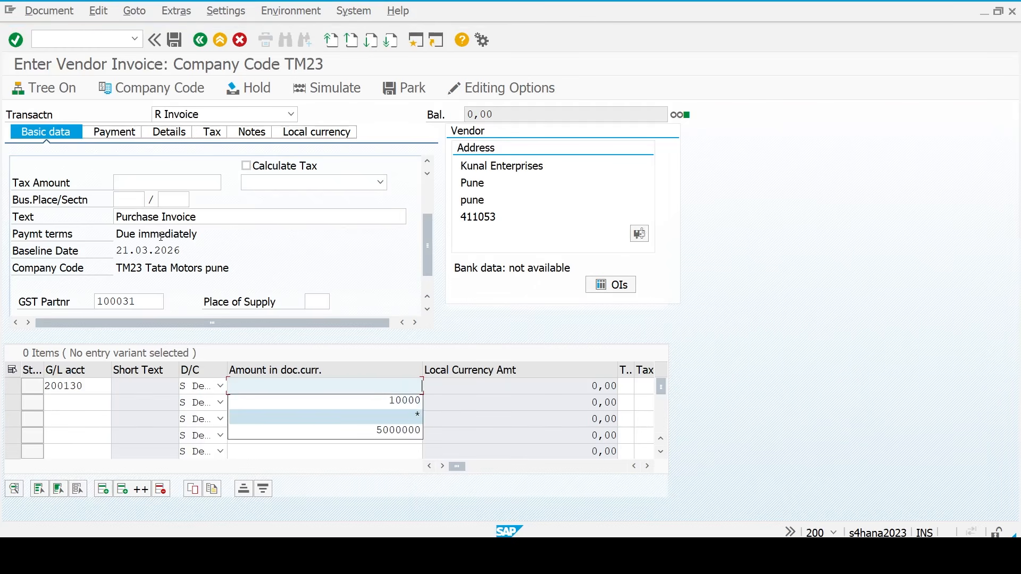
key(Return)
key(Tab)
key(Tab)
key(Tab)
key(Tab)
key(Tab)
key(Tab)
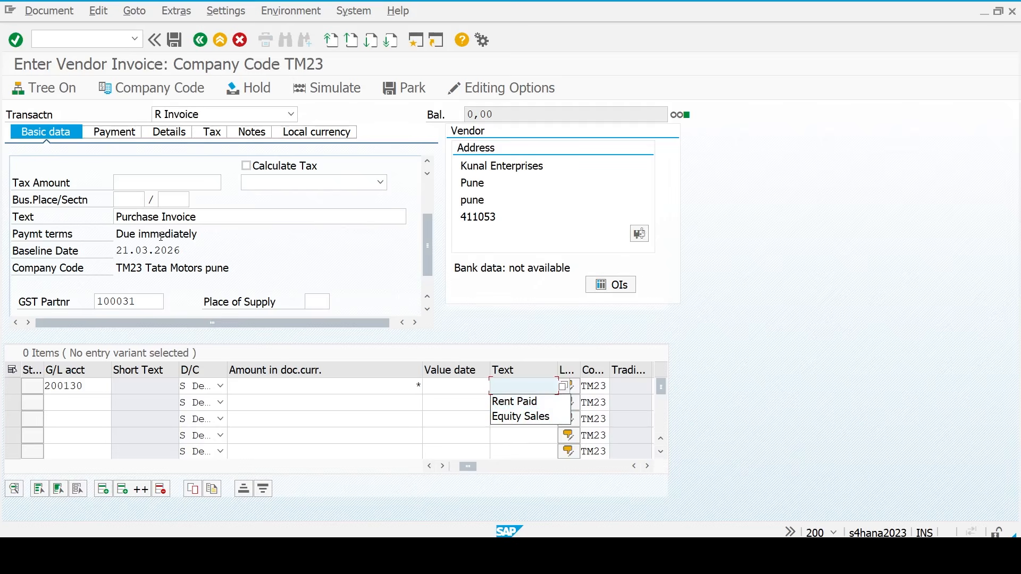
text(Purchase)
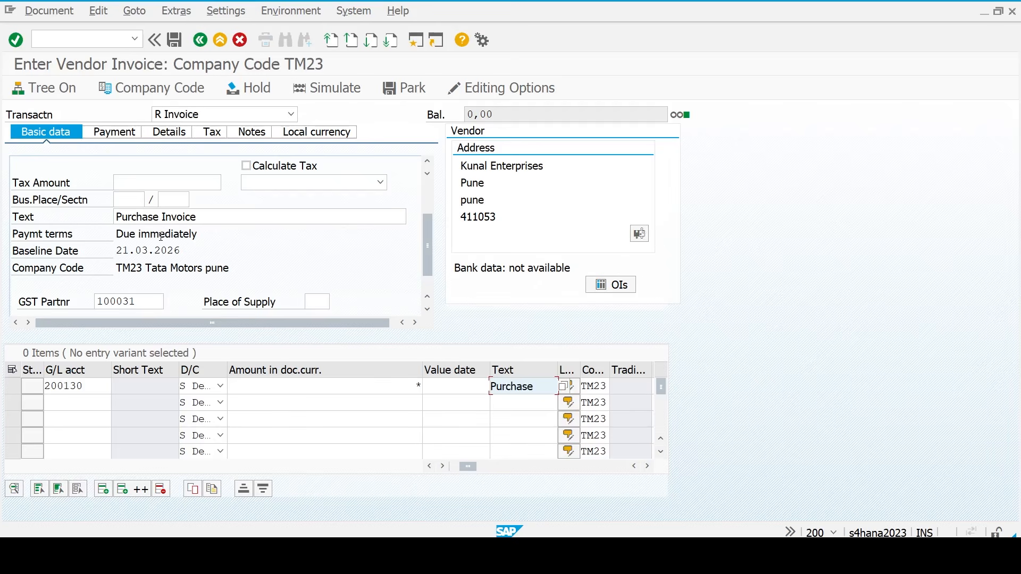
key(Tab)
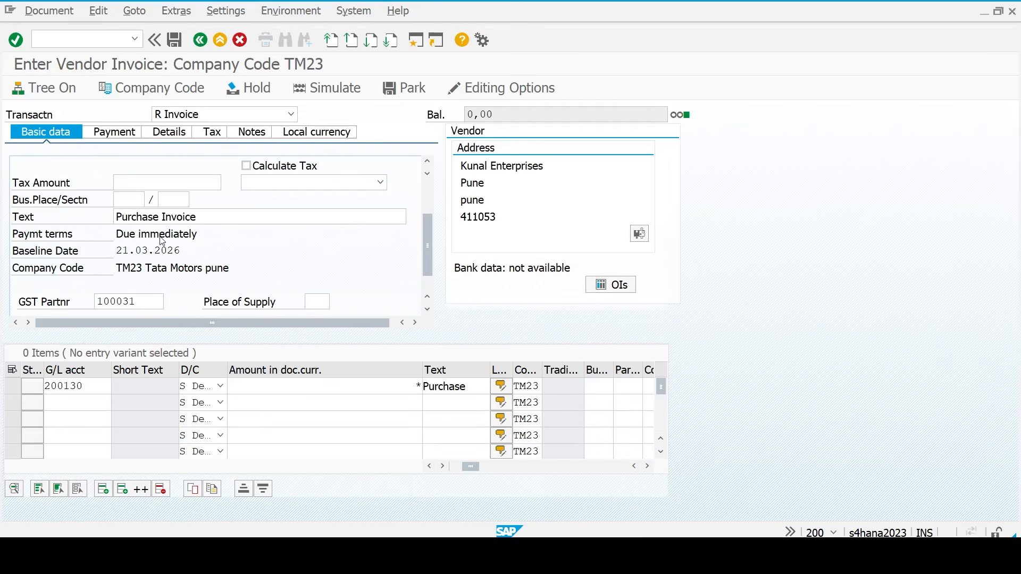
key(Return)
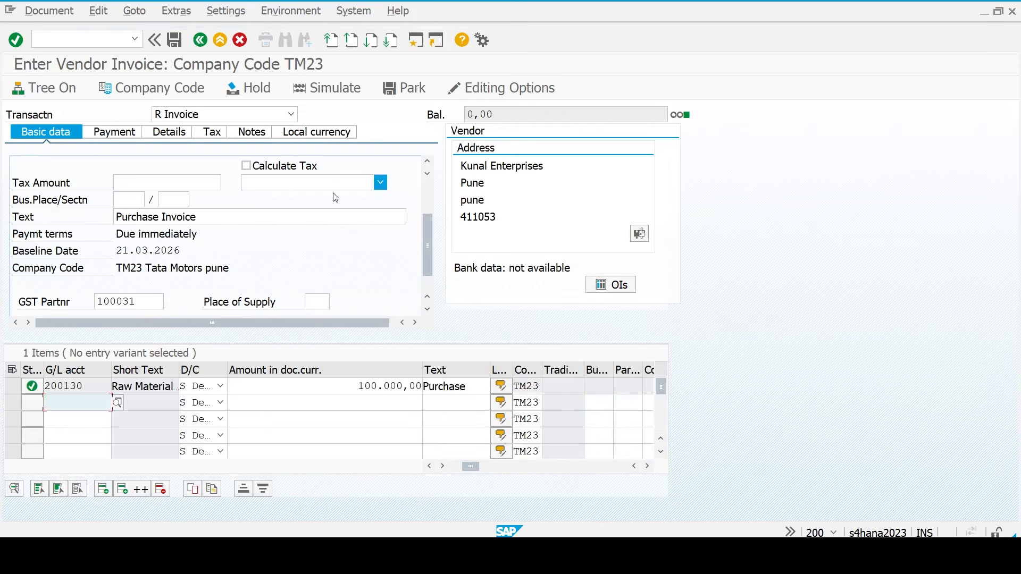
- Simulate and post the invoice, creating document 3001
click(330, 93)
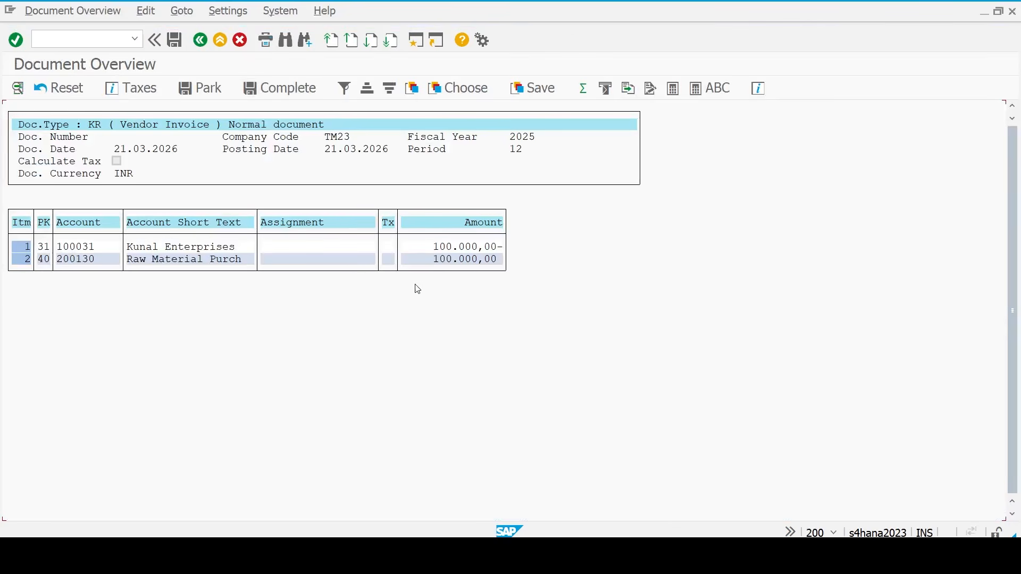
click(174, 40)
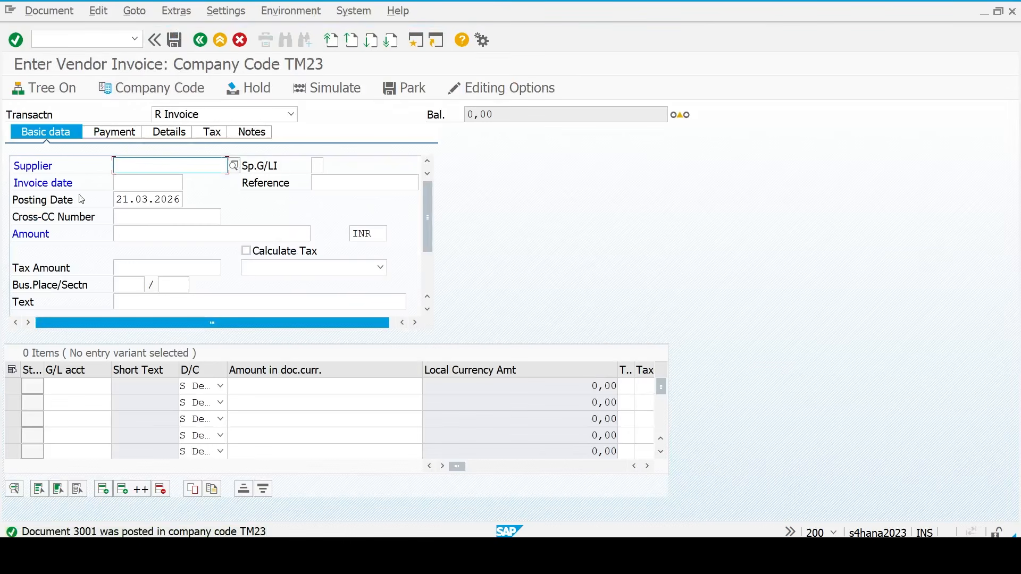
click(60, 41)
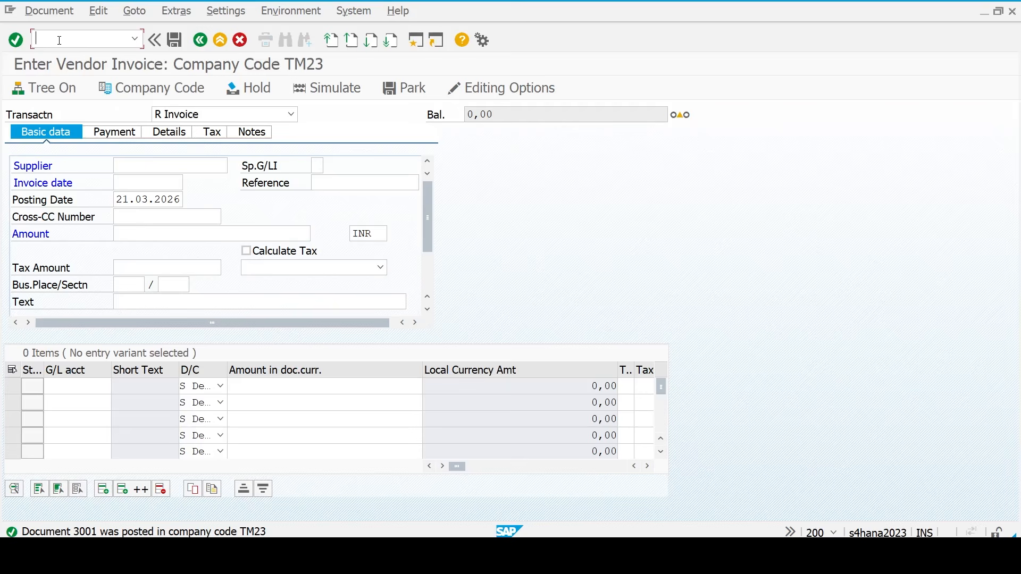
- List supplier 100031's open items in FBL1N, then return to Easy Access
text(/nfbl1n)
key(Return)
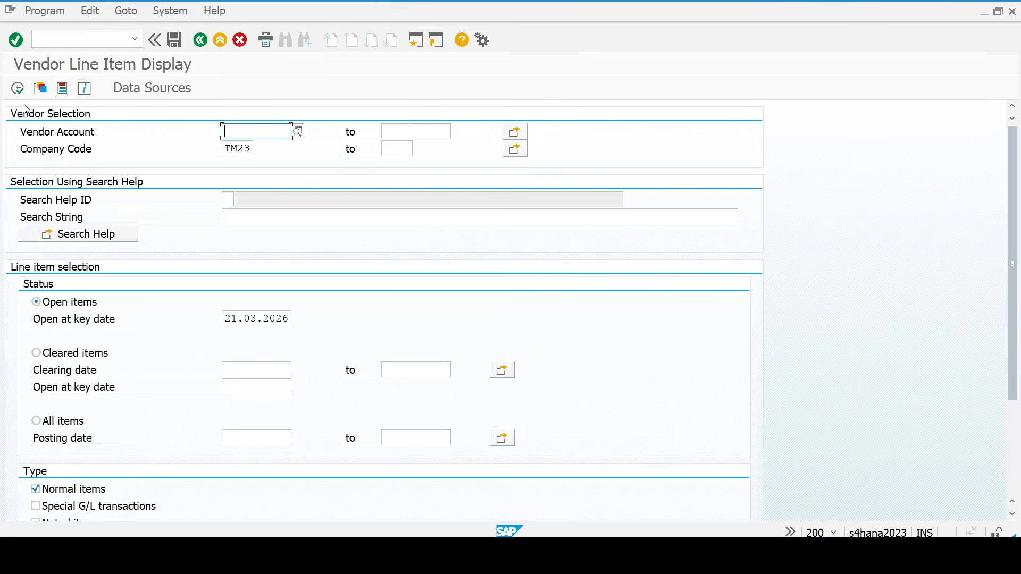
text(100031)
click(26, 89)
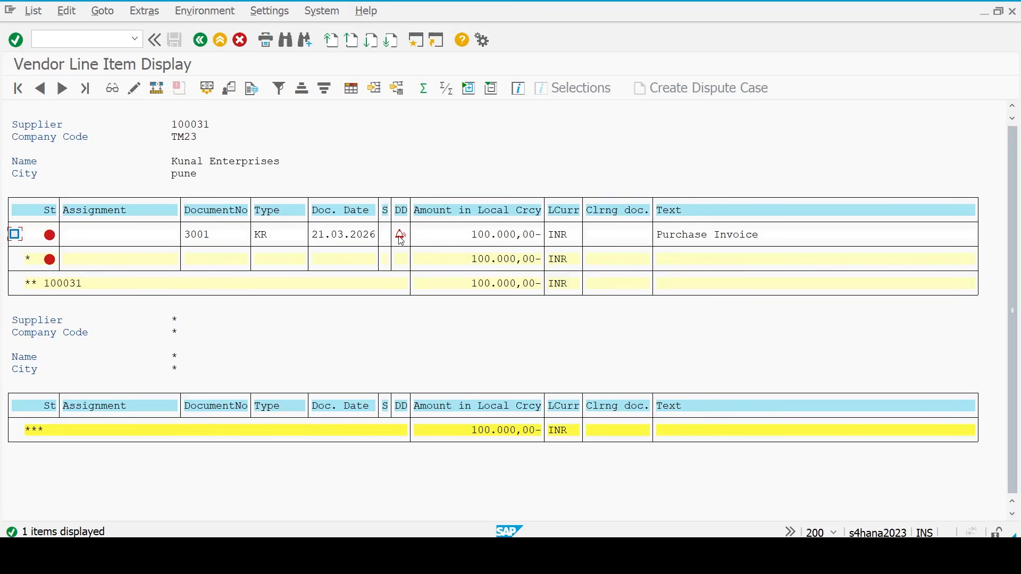
click(94, 39)
text(/n)
key(Return)
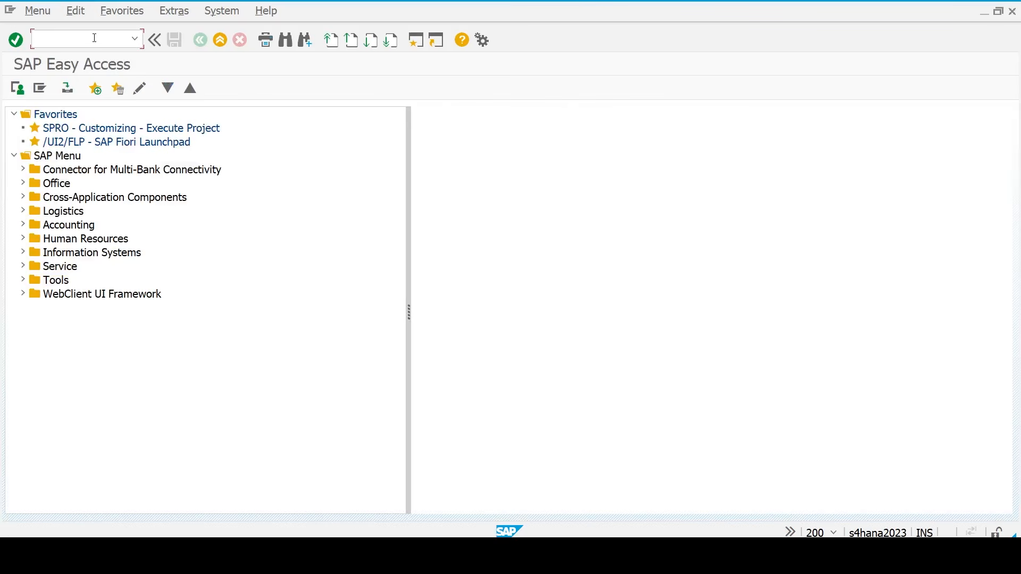
- Open F-53 with document date 21.03.2026 and clearing text 'Outgoing Payment'
text(f-53)
key(Return)
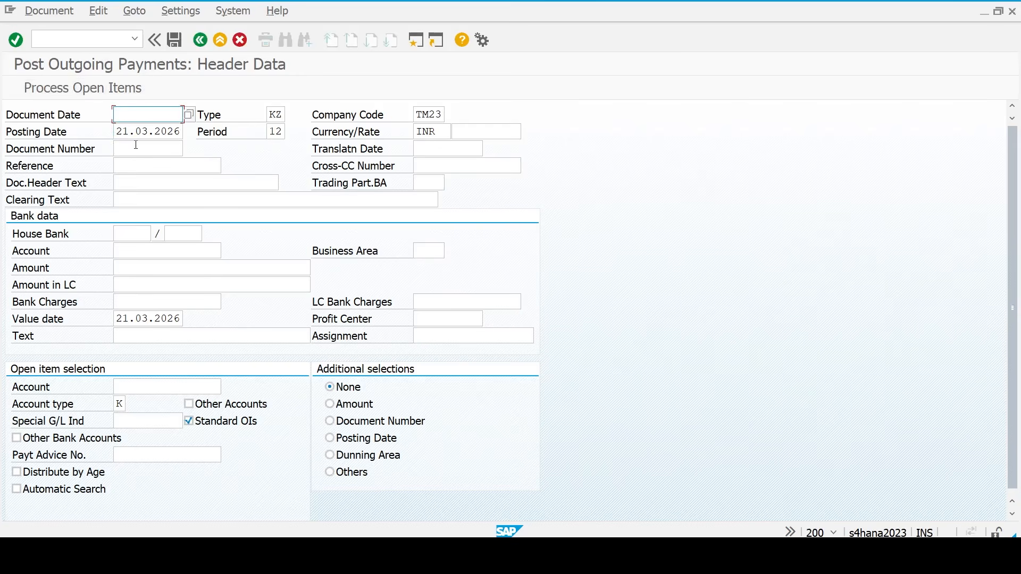
key(F4)
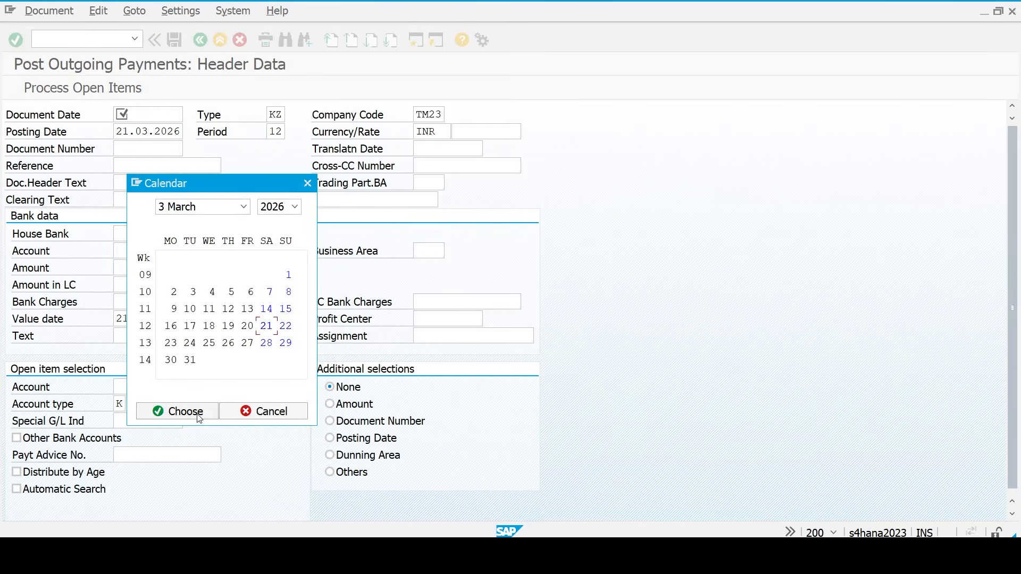
click(198, 418)
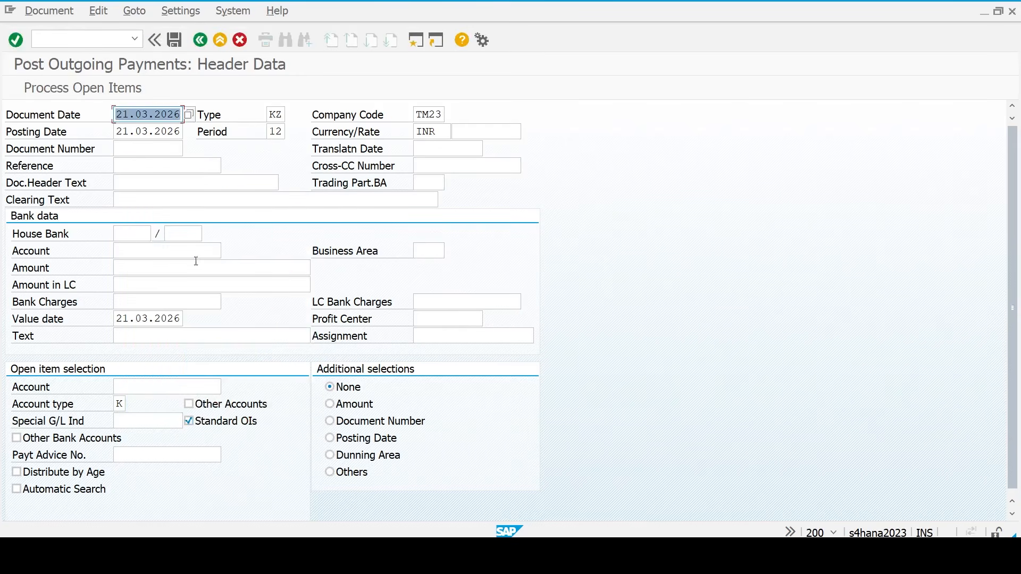
click(170, 200)
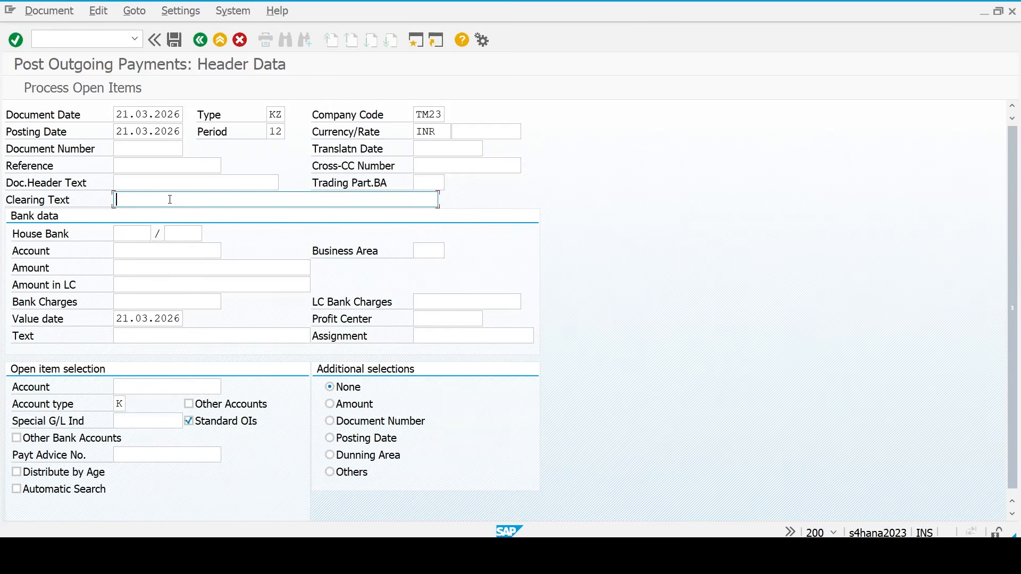
text(Outgoing Payment)
- Enter bank account 200105, amount 100000, text 'Outgoing Payment' and vendor account 100031
key(Tab)
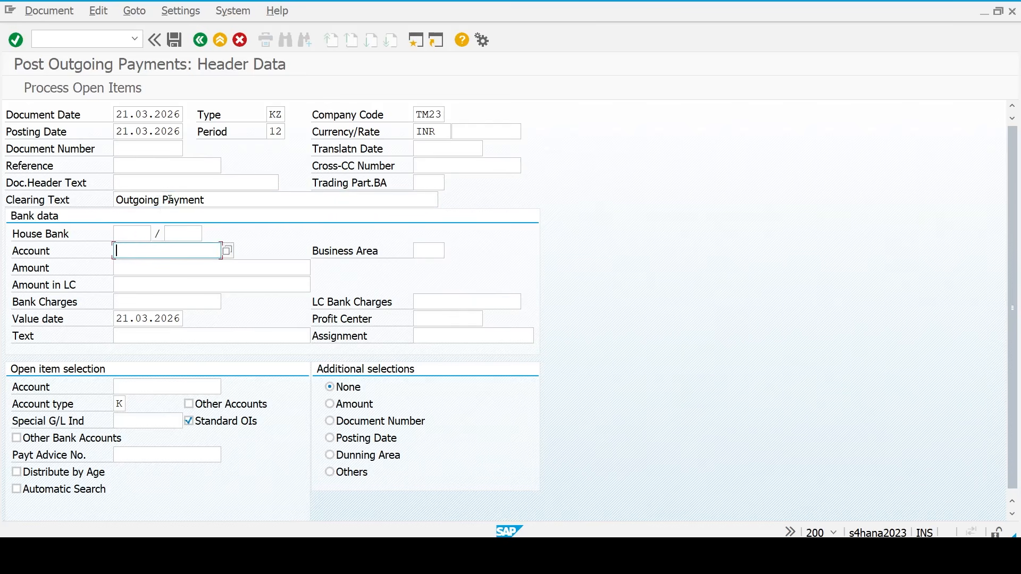
text(200105)
key(Tab)
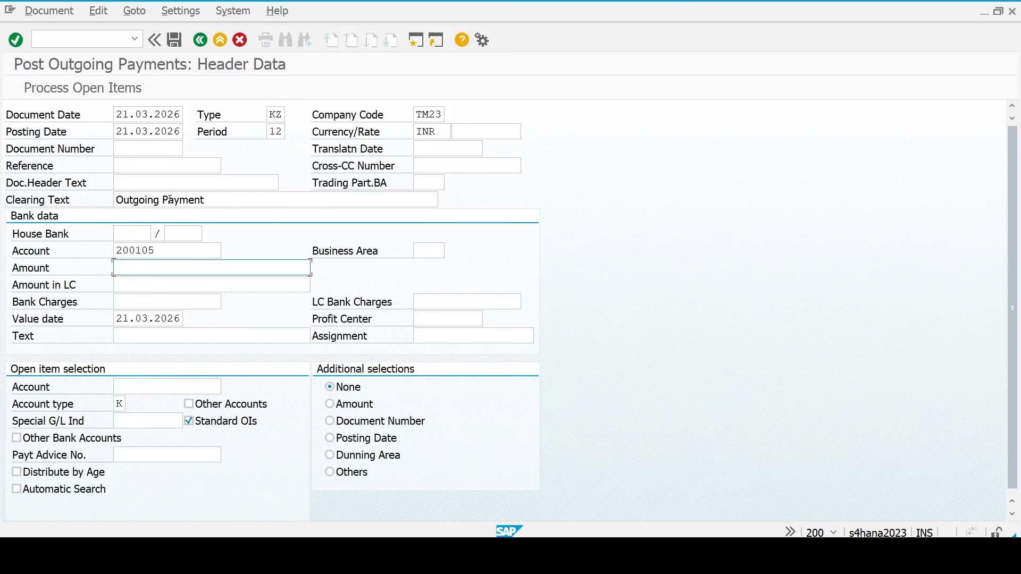
text(100000)
key(Tab)
key(Tab)
key(Tab)
key(Tab)
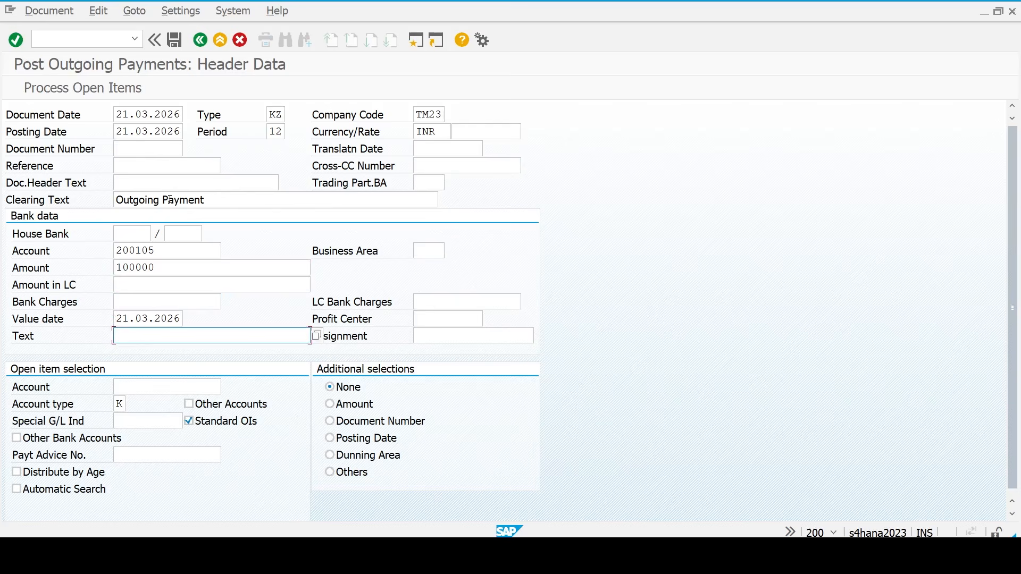
text(out)
key(BackSpace)
key(BackSpace)
key(BackSpace)
text(Outgoing Payment)
key(Return)
text(100031)
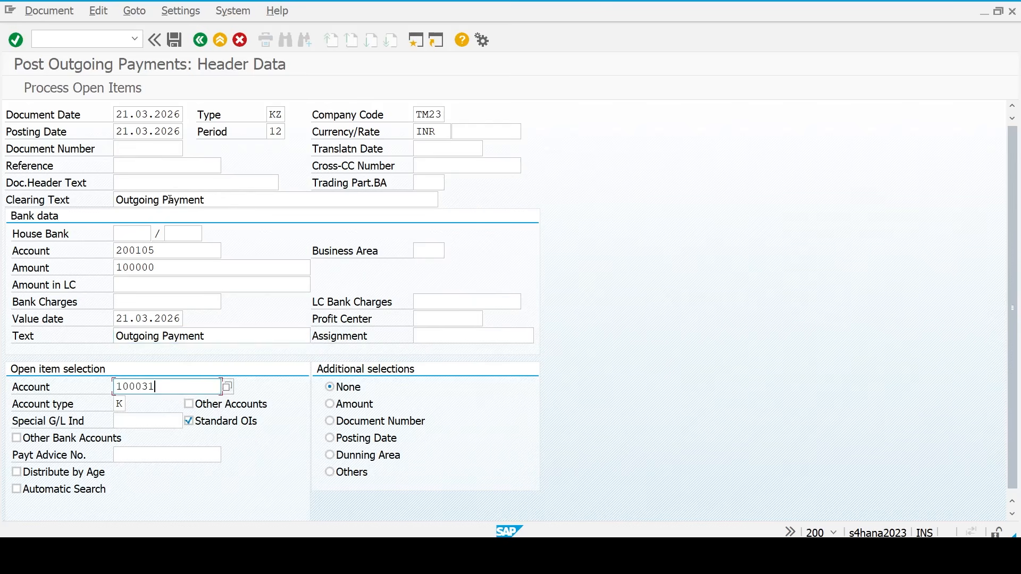
key(Return)
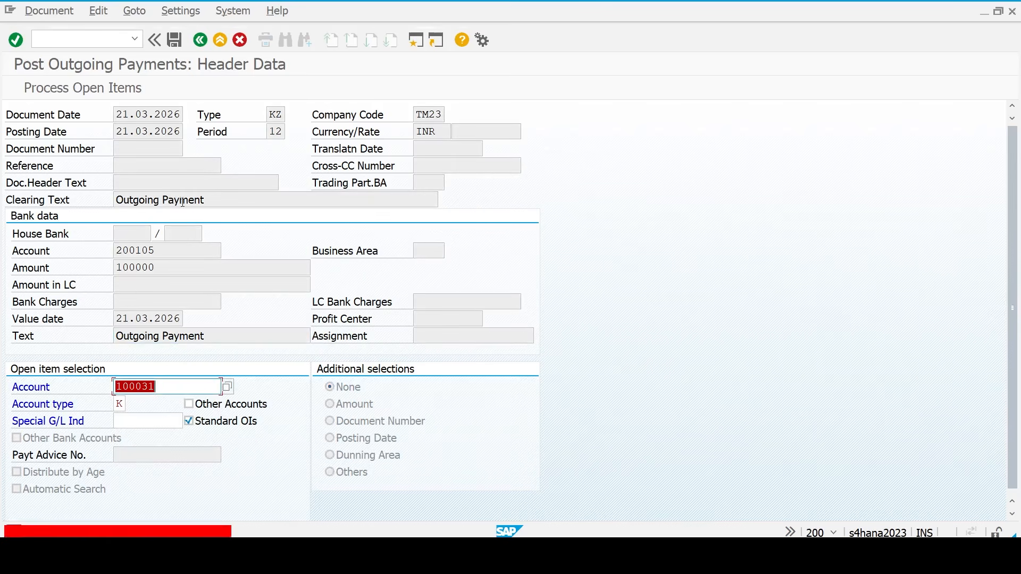
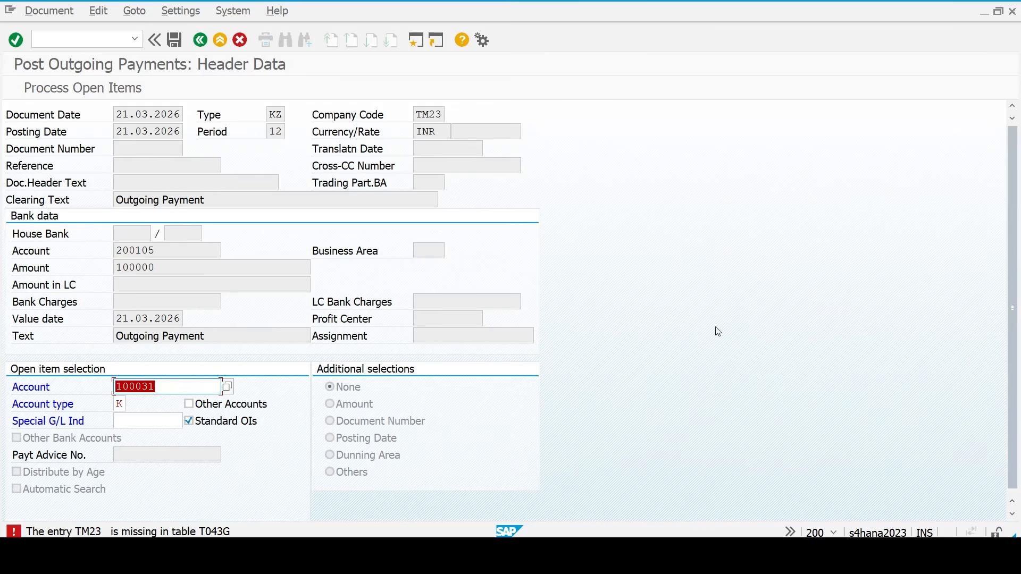
- Switch from SAP to the FICO (2) topic workbook in Excel
click(735, 556)
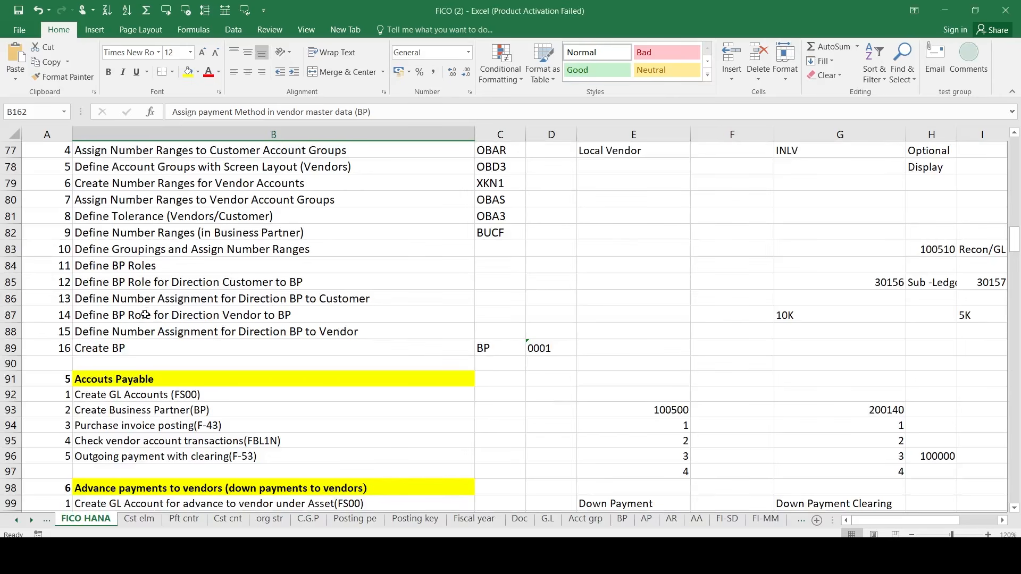
- Select row 81, the Define Tolerance (Vendors/Customer) entry, in the checklist
scroll(75, 238, up, 1)
click(53, 228)
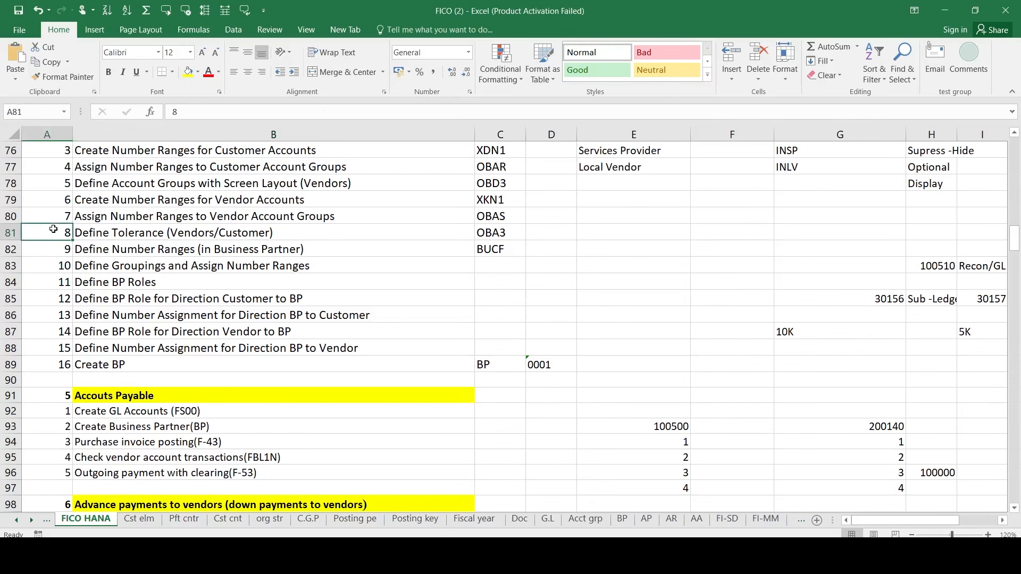
key(shift+Right)
key(shift+Right)
scroll(234, 372, up, 5)
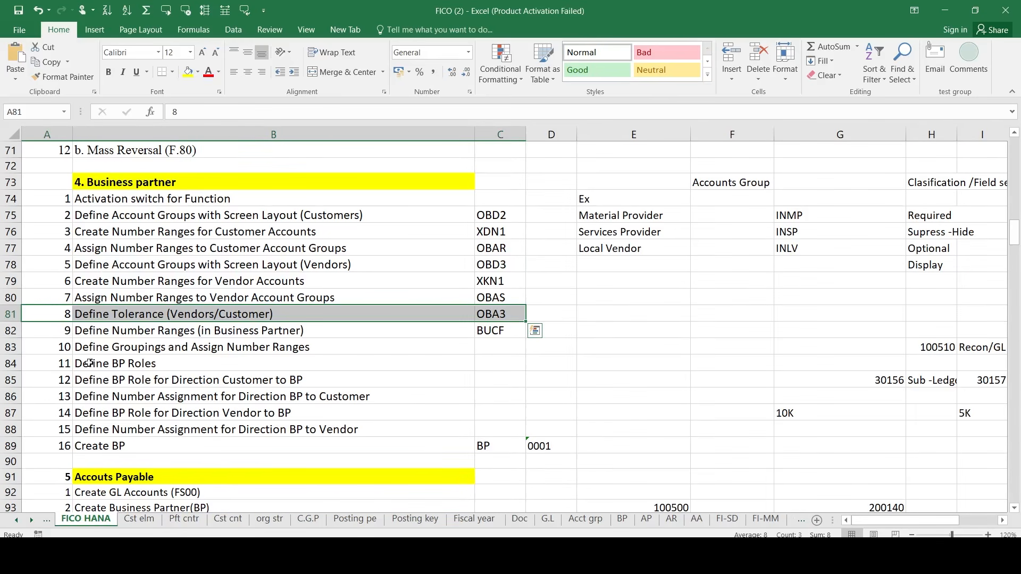
key(shift+Left)
key(shift+Right)
key(Left)
key(Right)
key(Left)
key(shift+Right)
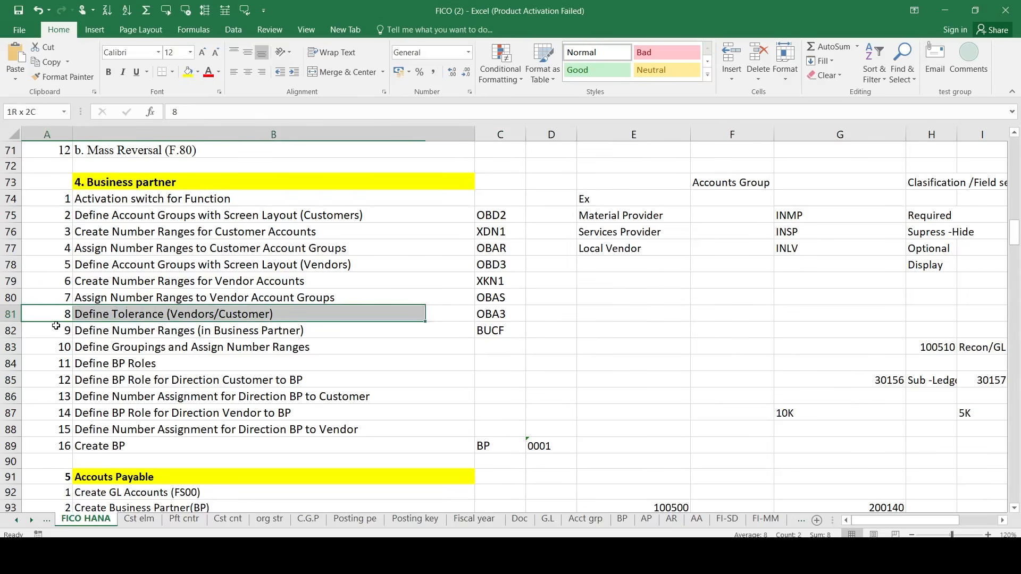
key(shift+Right)
- Copy the OBA3 code from cell C81 and return to the SAP payment screen
key(Right)
key(Right)
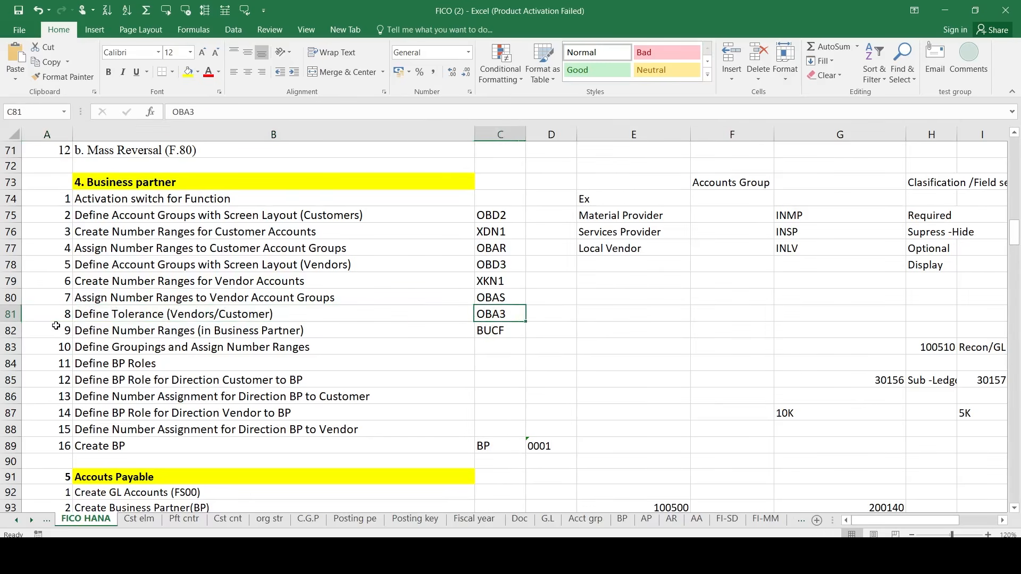
key(ctrl+c)
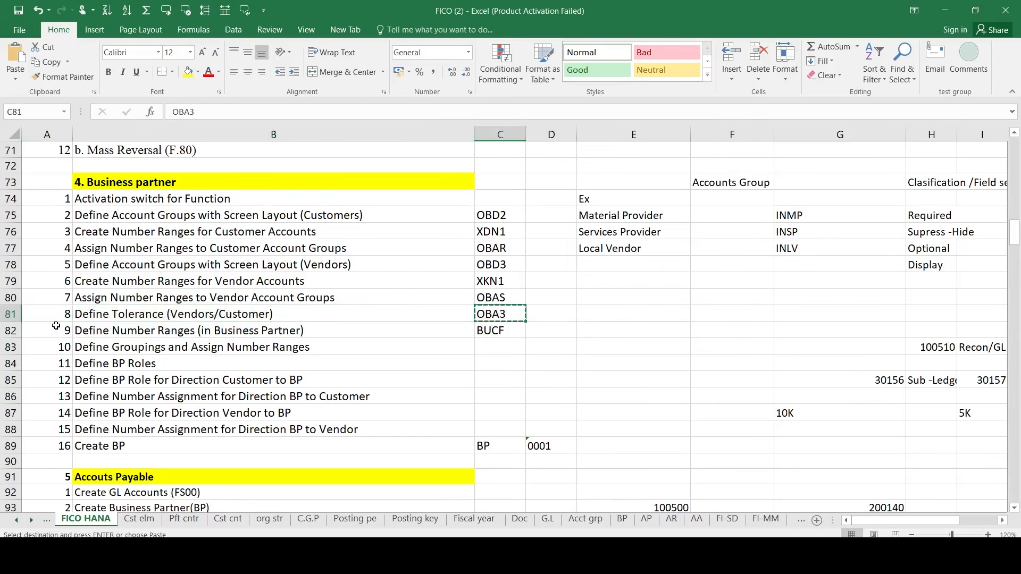
key(alt+Tab)
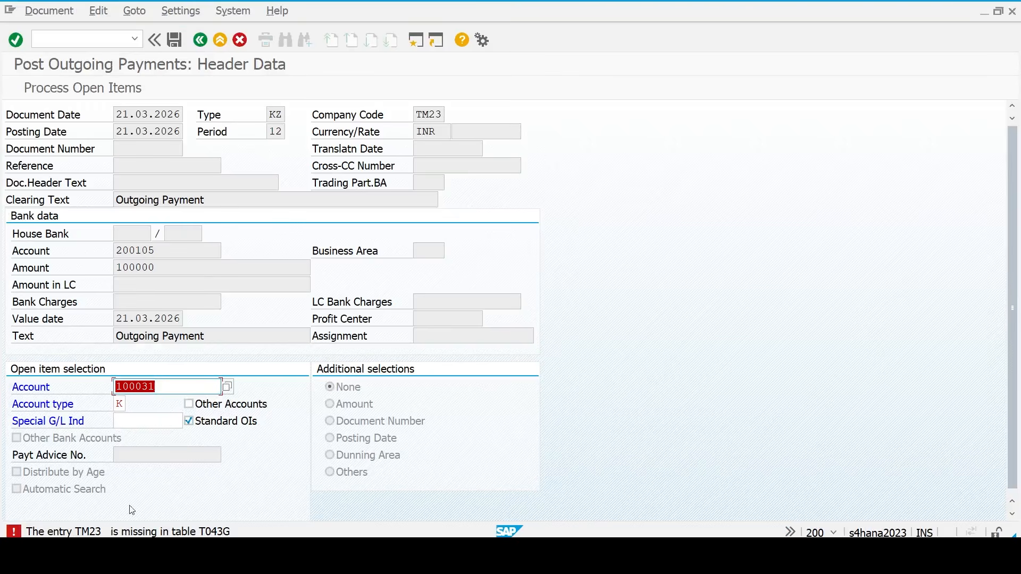
- Run OBA3 in a new session and start a new tolerance entry
click(413, 47)
key(ctrl+v)
key(Return)
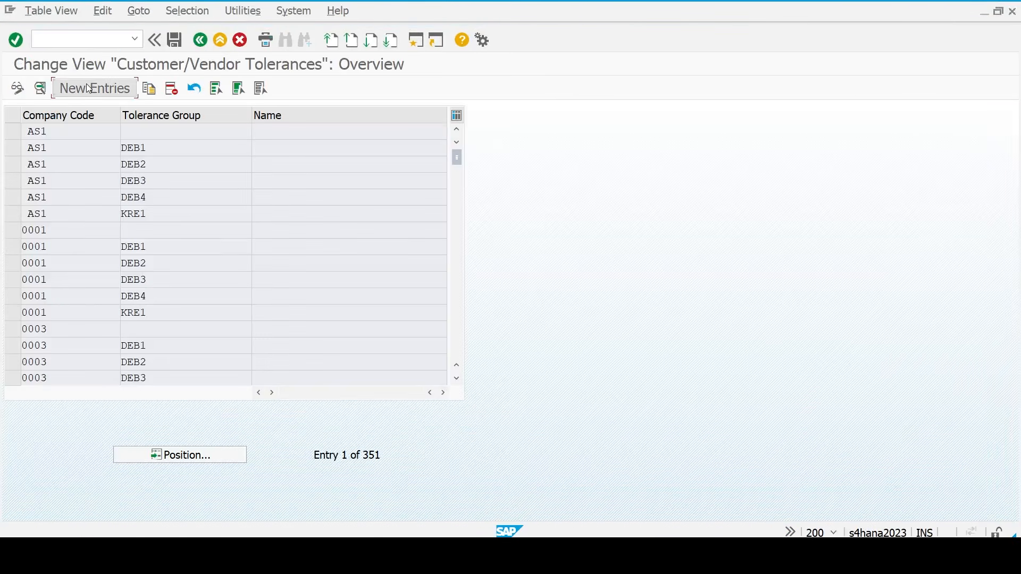
click(88, 87)
- Save a tolerance entry for company code TM23 described 'Tolerance', then list vendor 100031's open items
text(tm23)
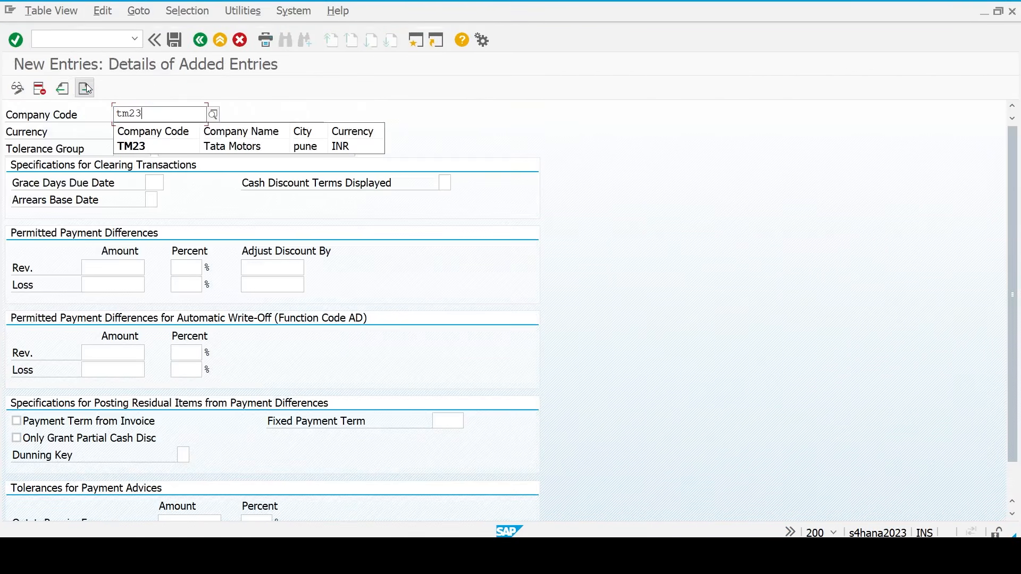
key(Return)
key(Tab)
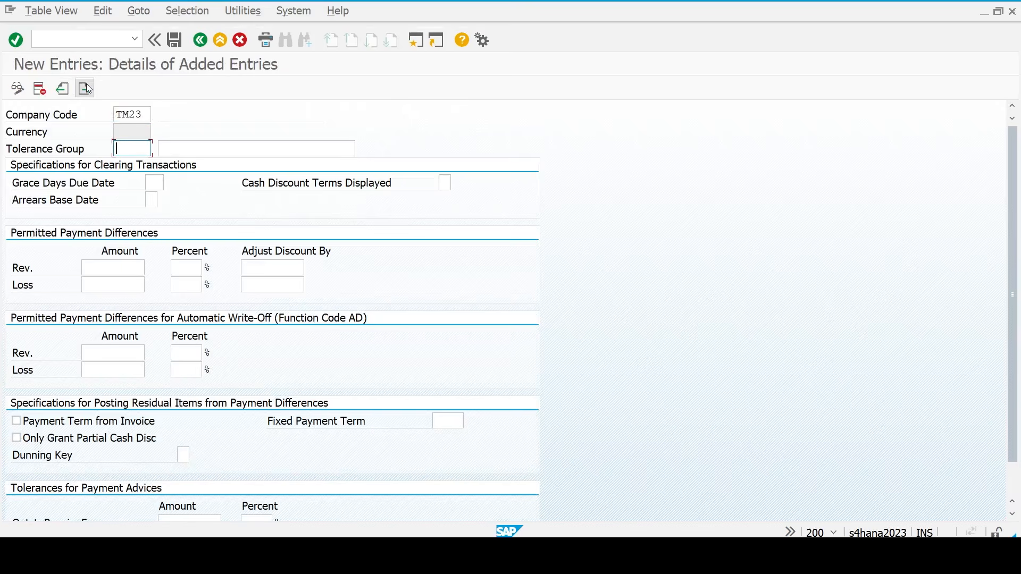
key(Tab)
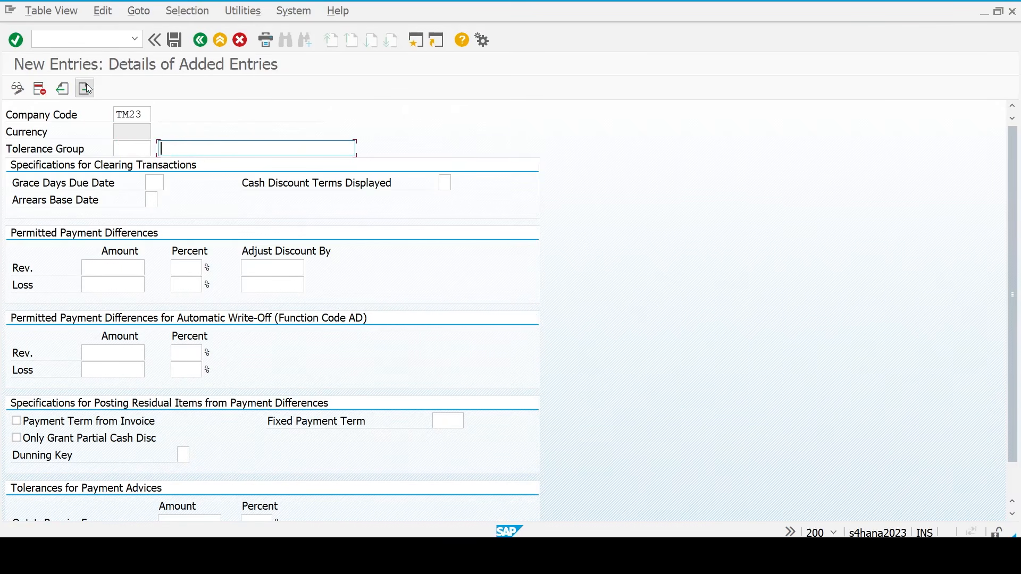
text(To.)
key(BackSpace)
key(BackSpace)
key(BackSpace)
text(erance)
key(Return)
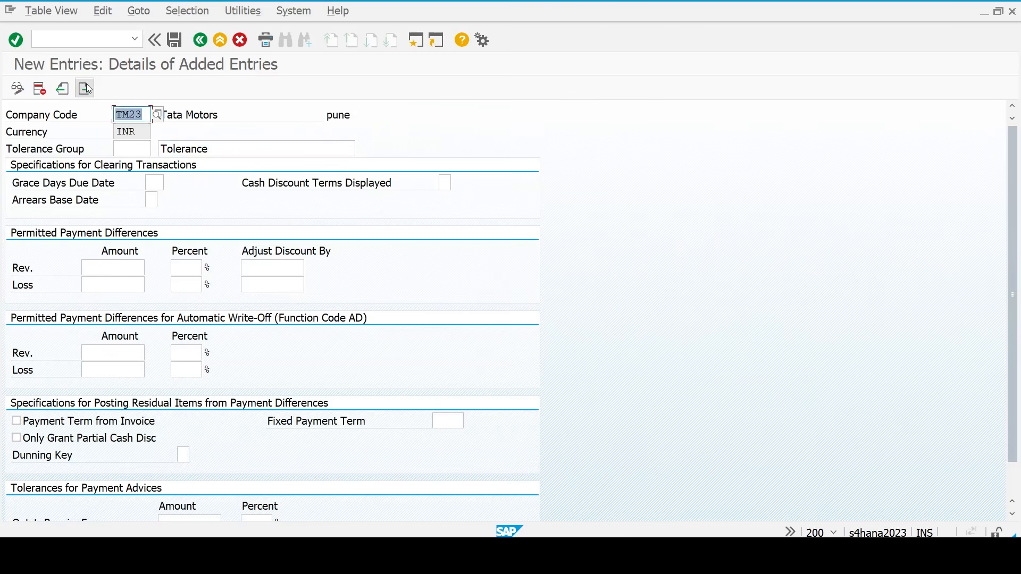
key(ctrl+s)
key(Return)
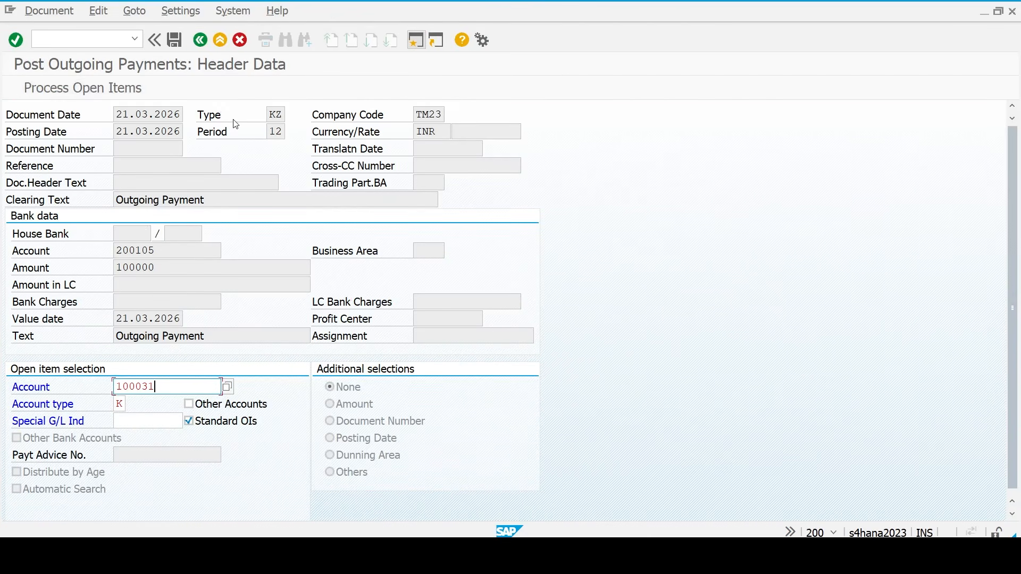
key(Return)
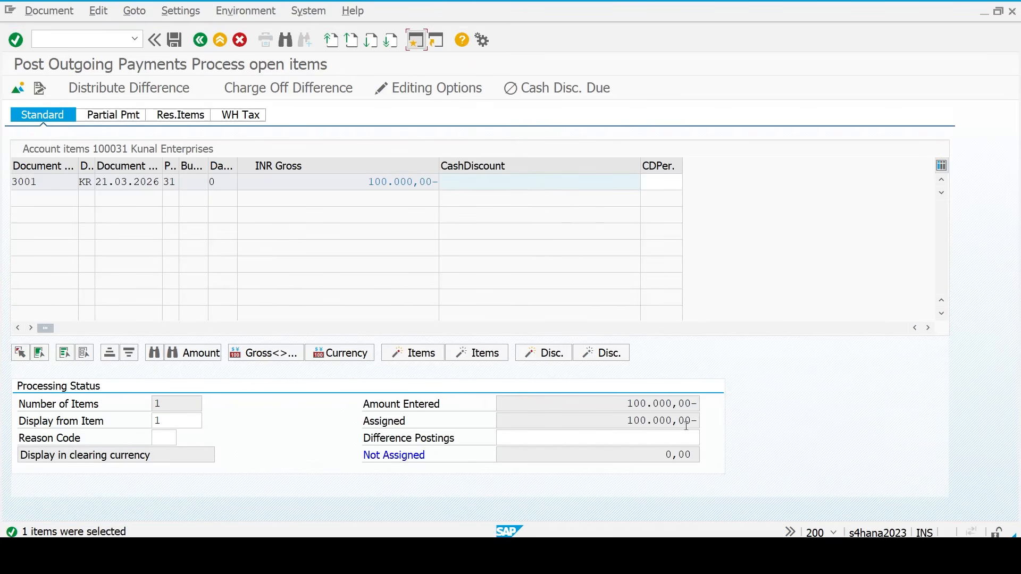
- Simulate and post the 100,000 INR outgoing payment as document 3002
click(49, 11)
click(79, 51)
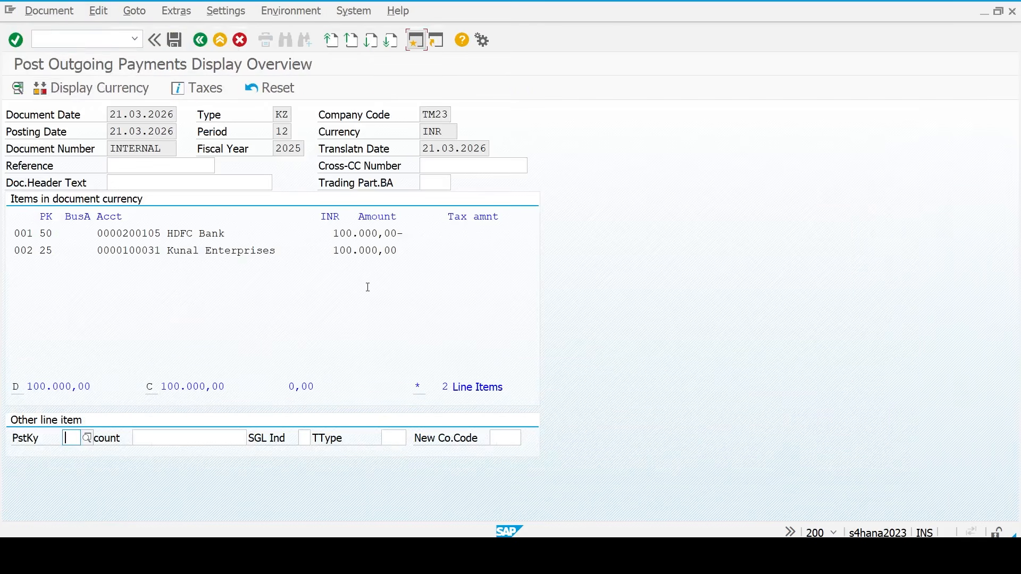
click(179, 47)
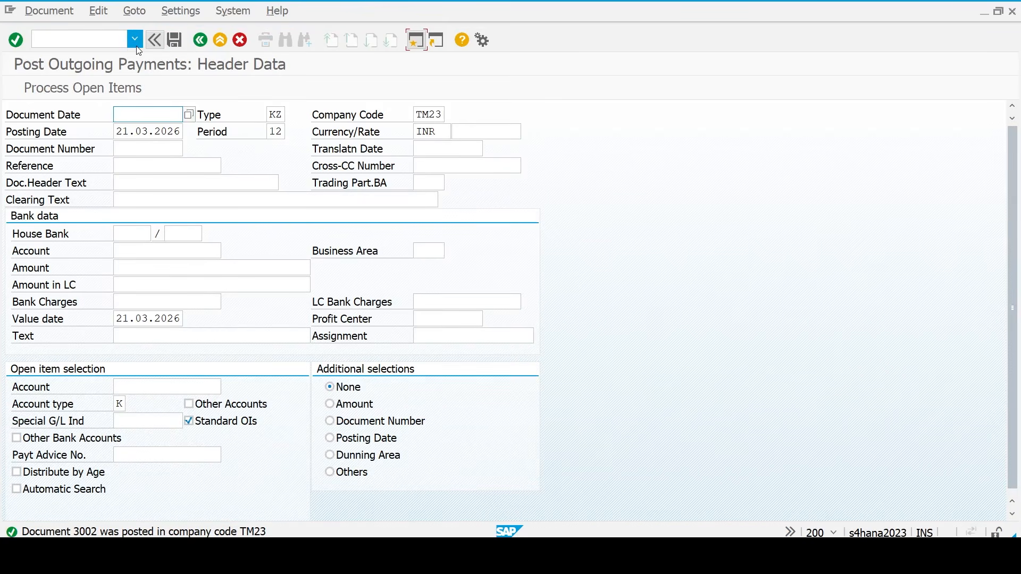
click(113, 41)
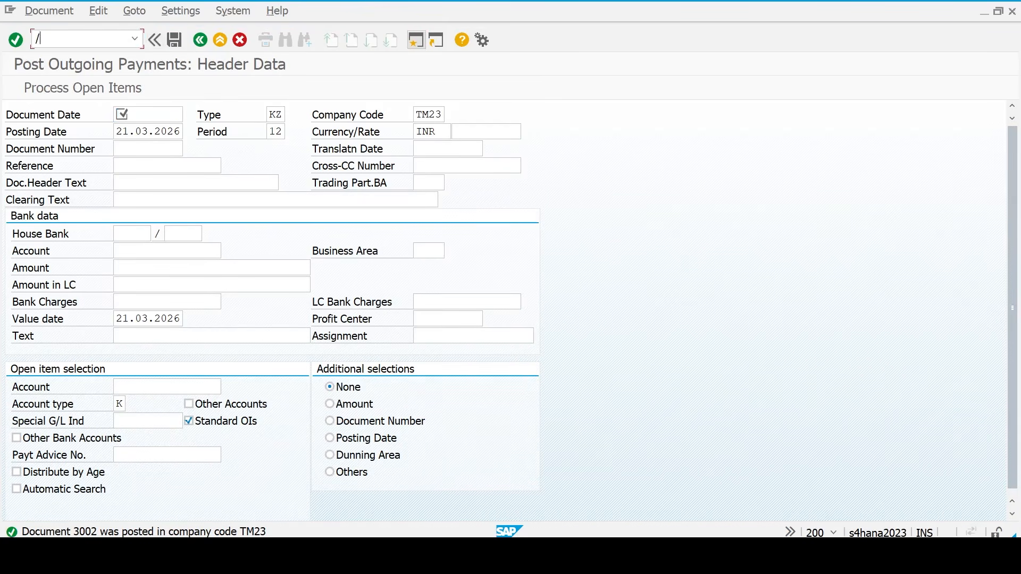
- In FB70, enter a customer 26 invoice dated 21.03.2026 with text 'sale invoice'
text(/nfb70)
key(Return)
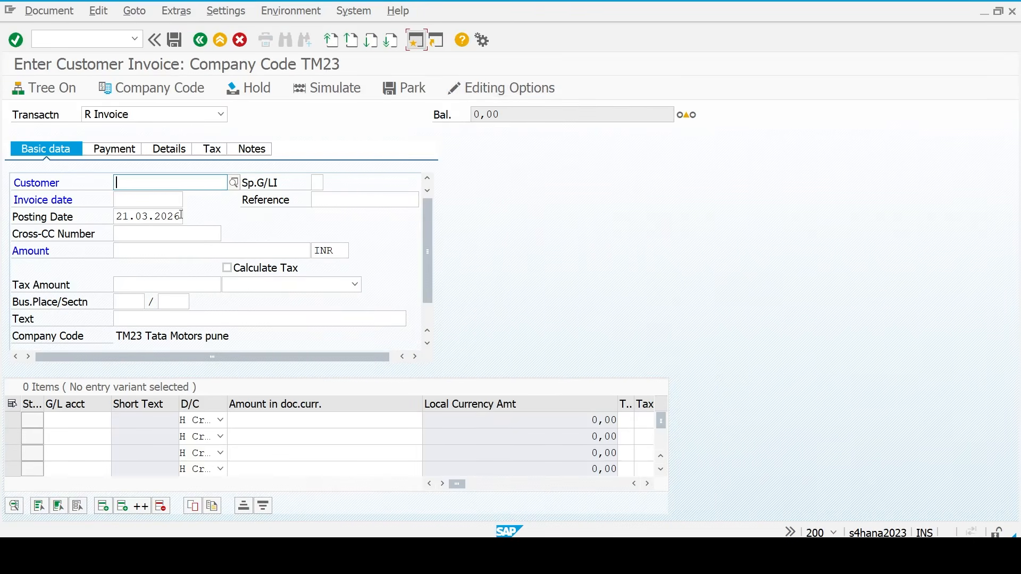
text(26)
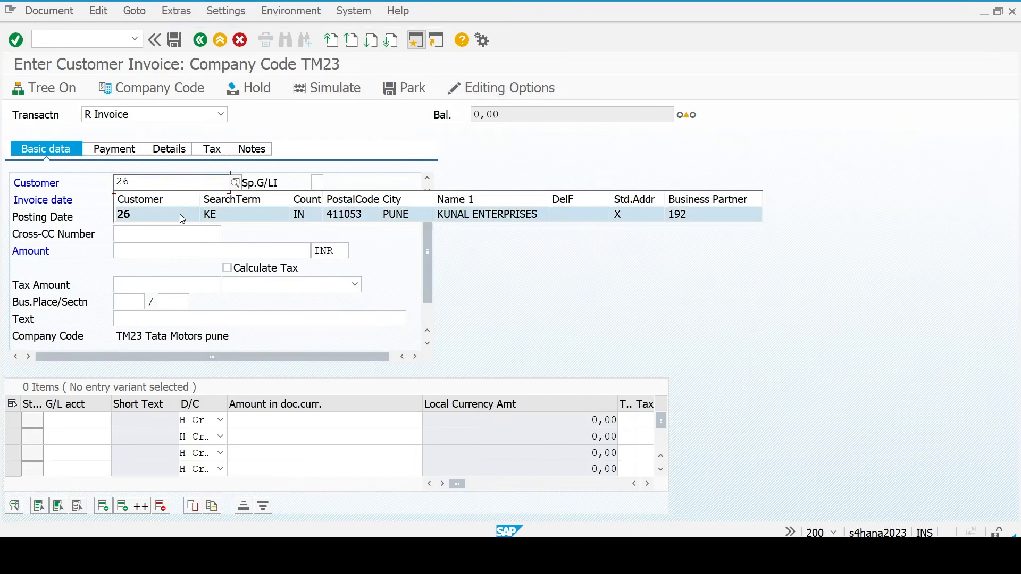
key(Tab)
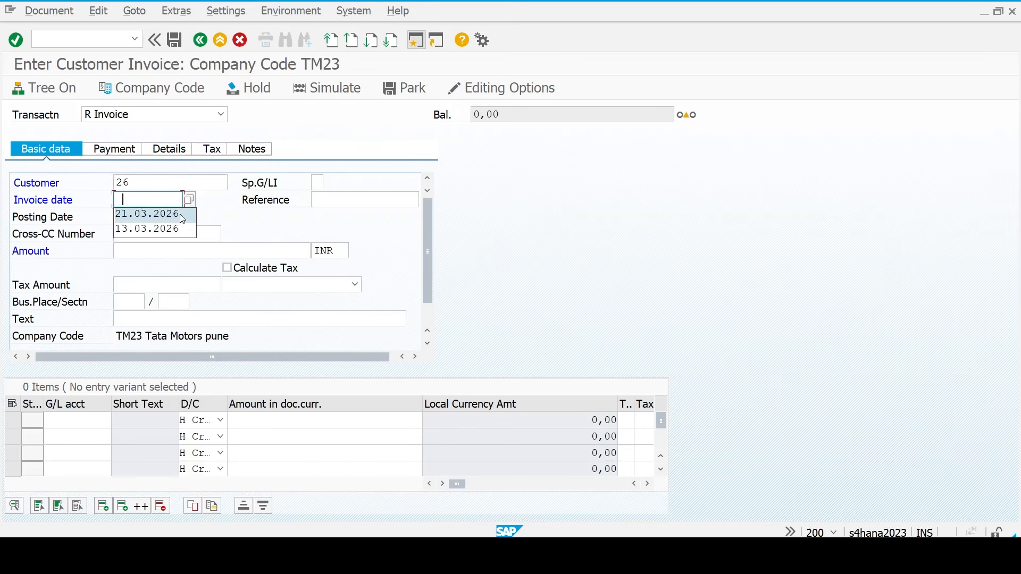
click(180, 214)
key(Tab)
key(Tab)
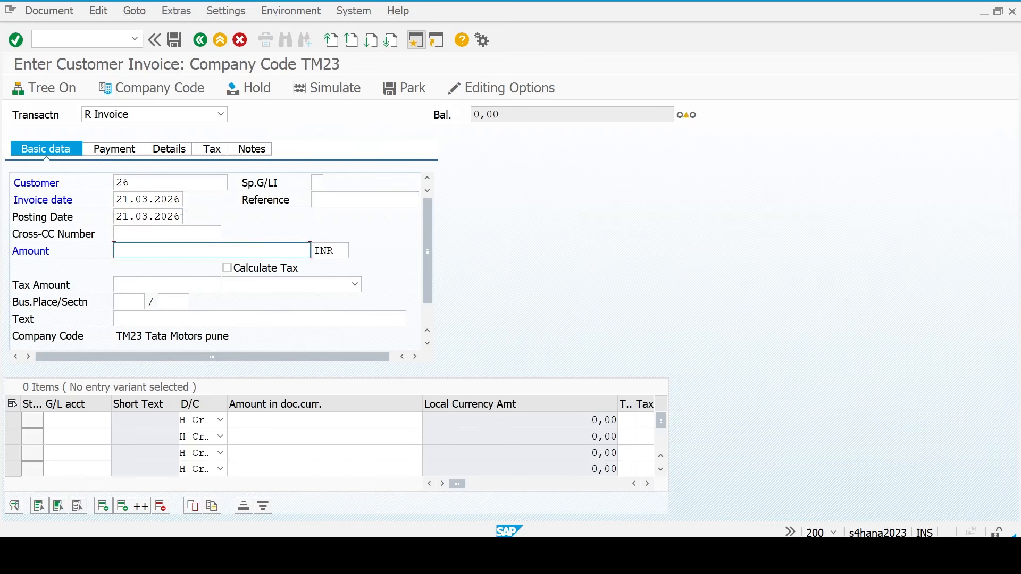
text(800)
key(Tab)
key(Tab)
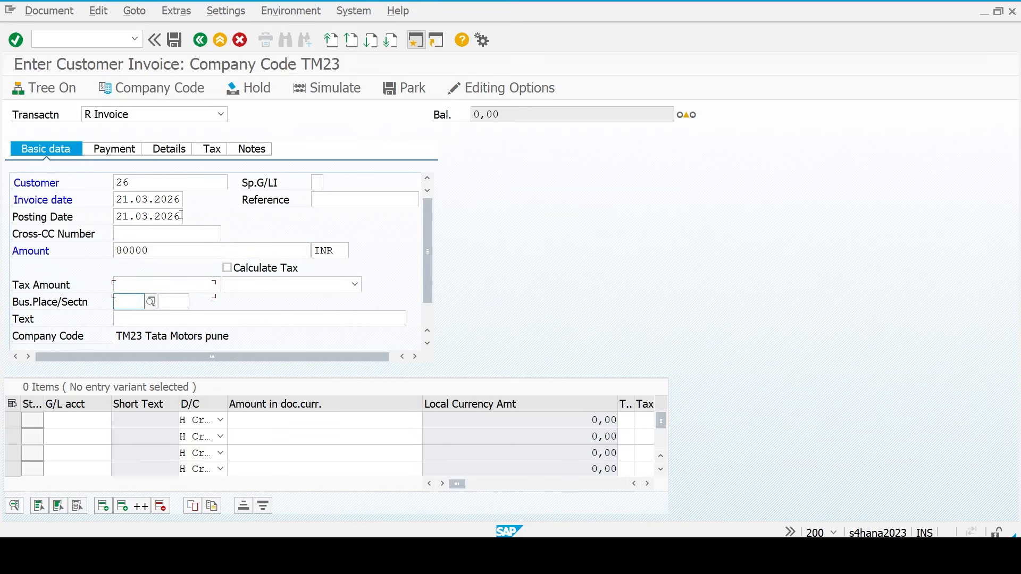
key(Tab)
key(Tab)
text(sale )
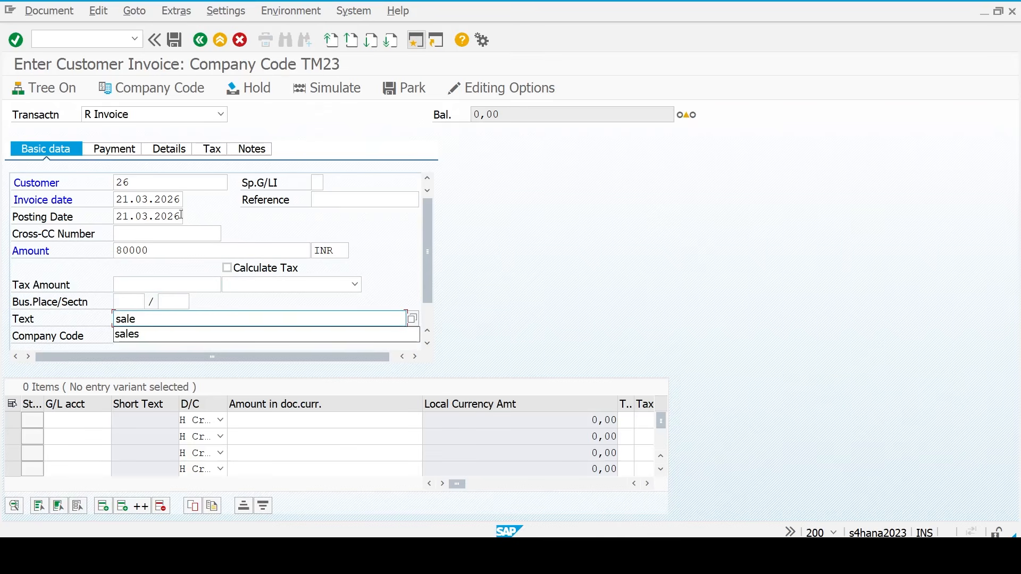
text( invoice)
scroll(181, 214, down, 1)
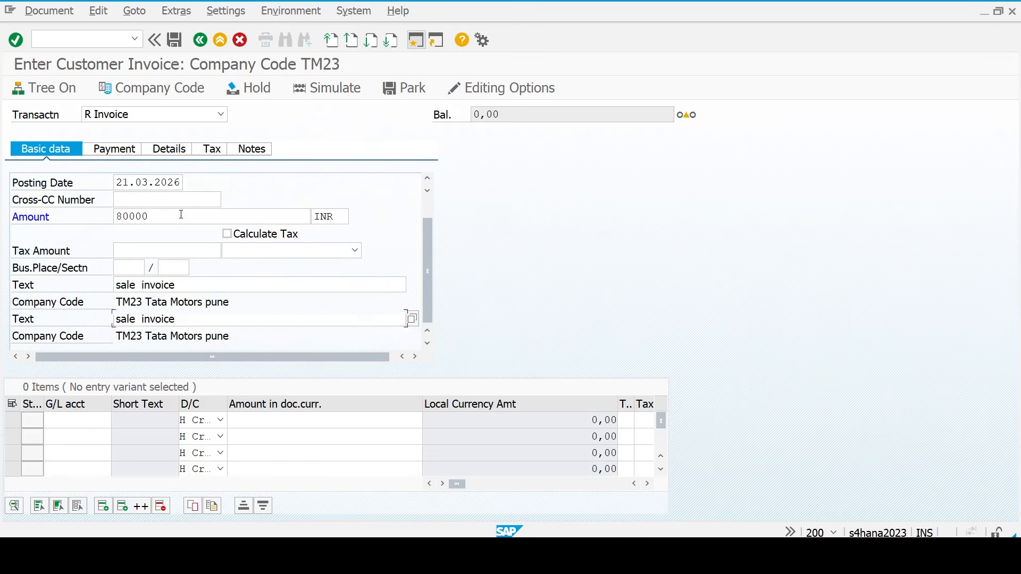
- Add revenue line G/L 300000 with text 'Sales' and profit center PUNE_PC, and validate it
key(Return)
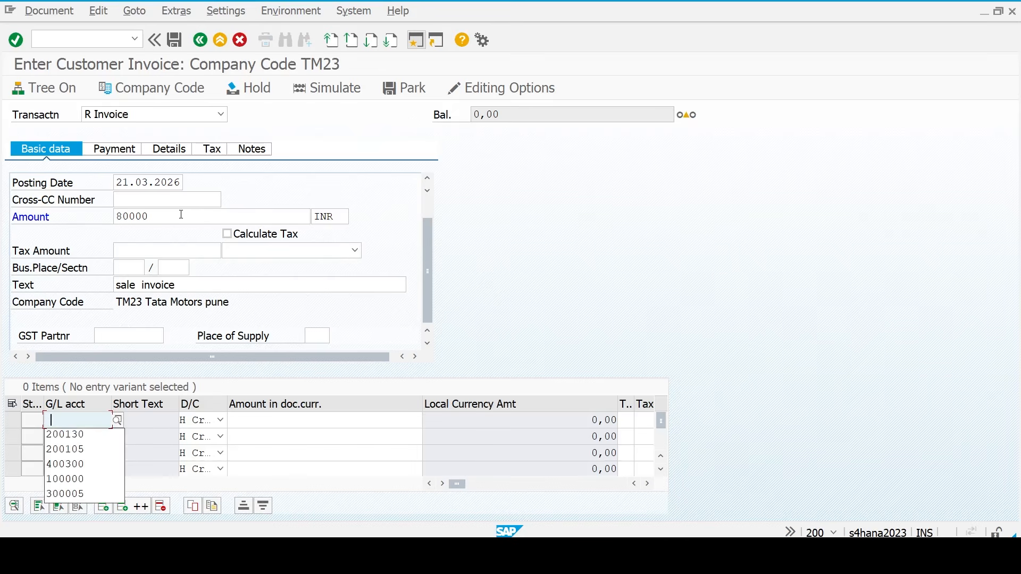
text(30000)
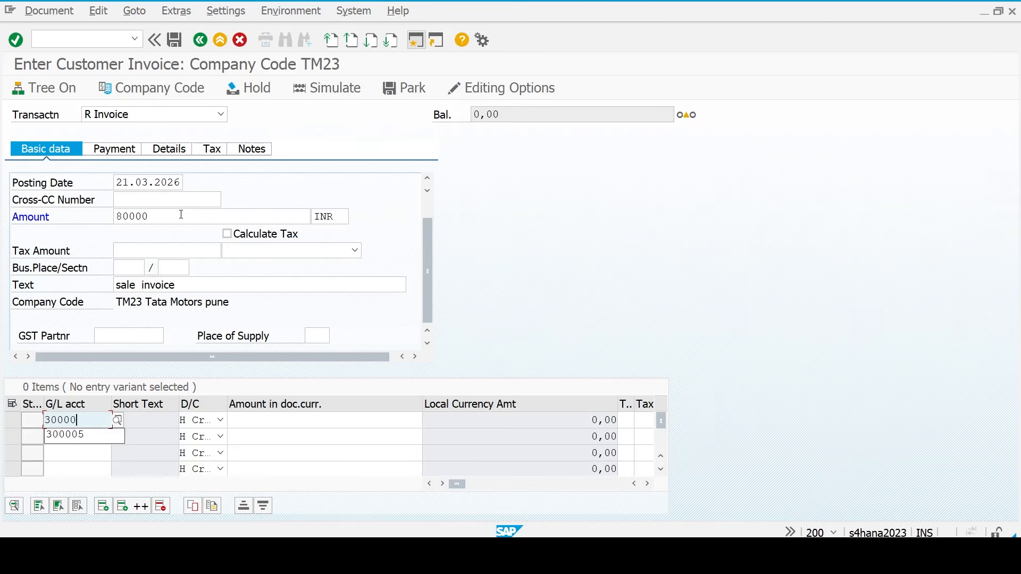
text(0)
key(Tab)
key(Tab)
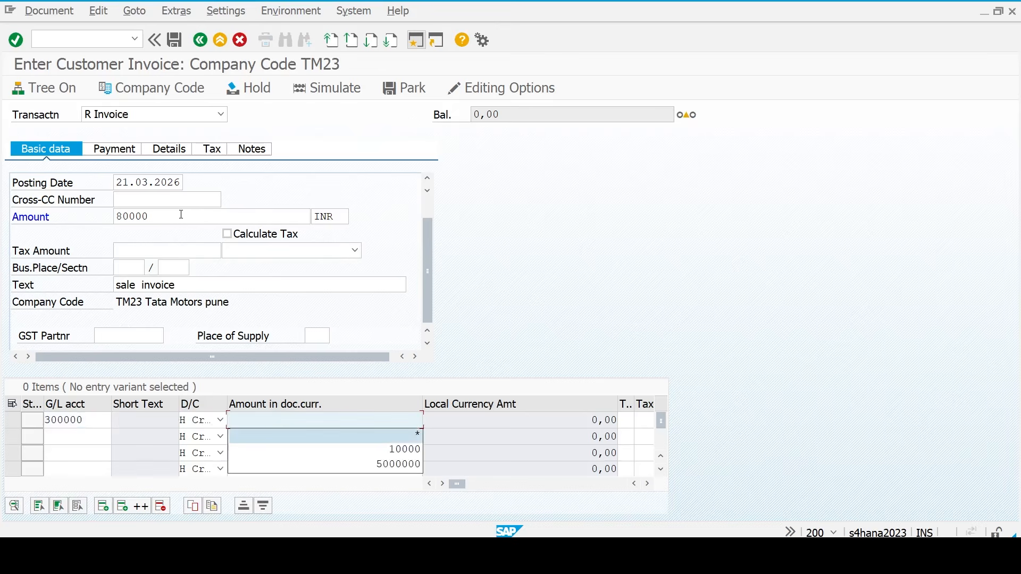
key(Tab)
key(Tab)
key(Tab)
key(Tab)
key(Tab)
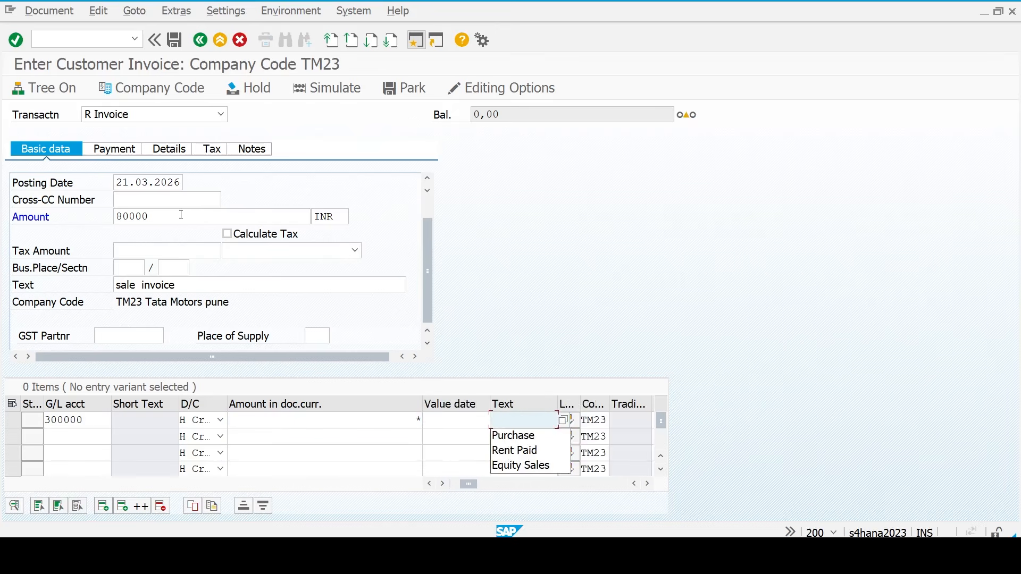
text(Sal)
key(Tab)
key(Tab)
key(Tab)
key(Tab)
key(Tab)
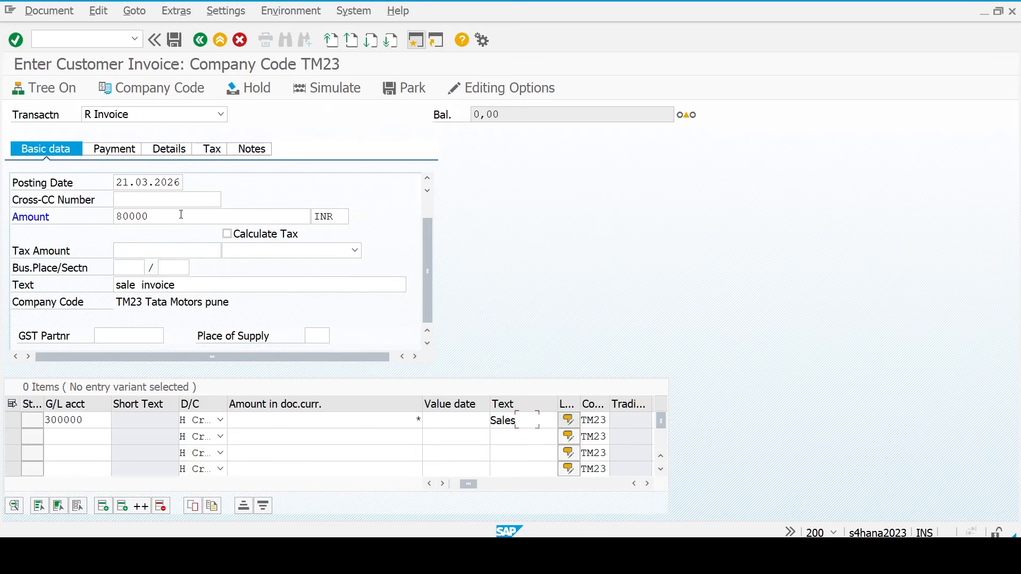
key(Tab)
key(Tab)
key(Tab)
key(Tab)
key(Tab)
key(Tab)
key(Tab)
key(Tab)
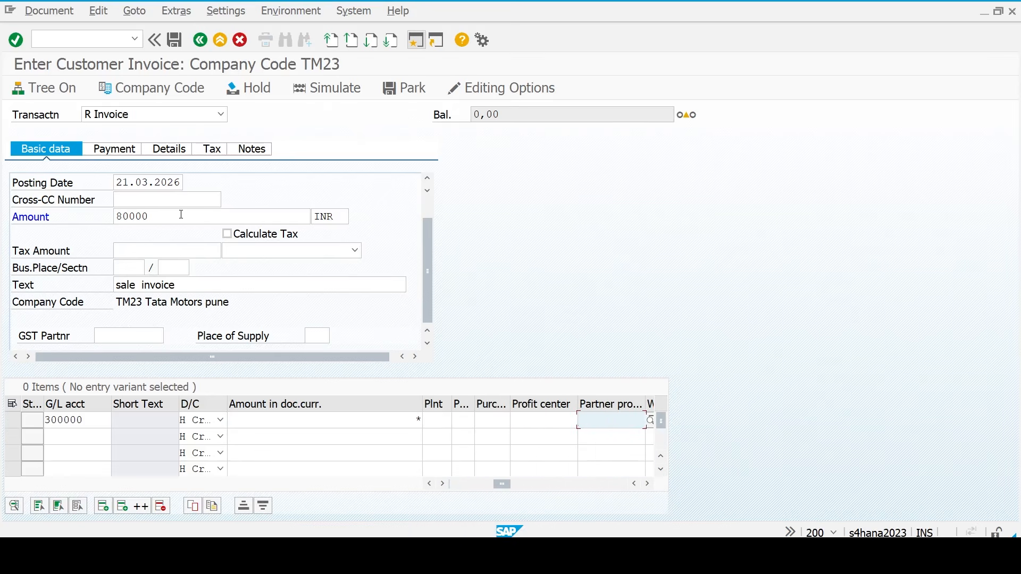
key(shift+Tab)
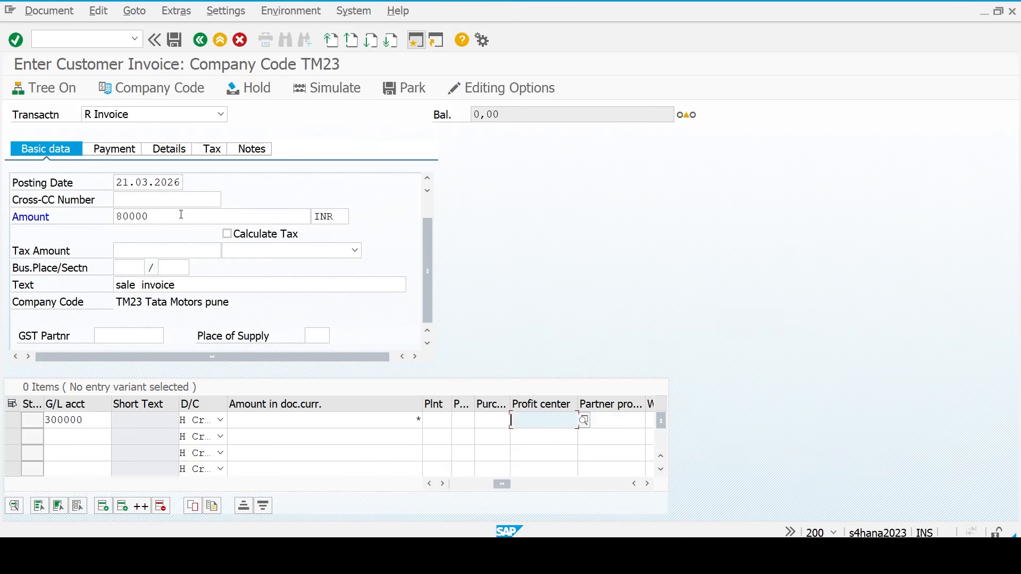
text(pune_pc)
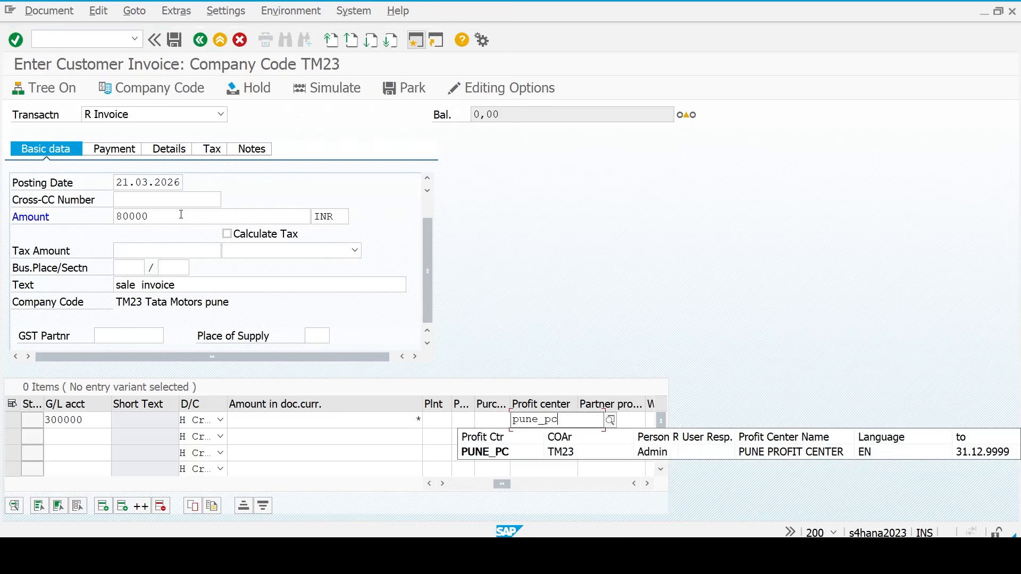
key(Return)
key(Return)
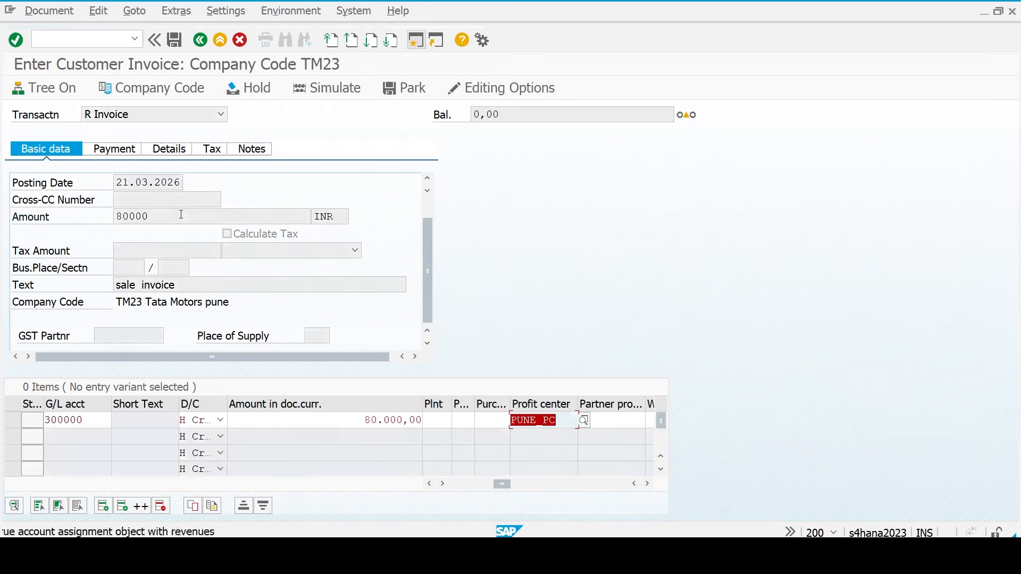
key(Return)
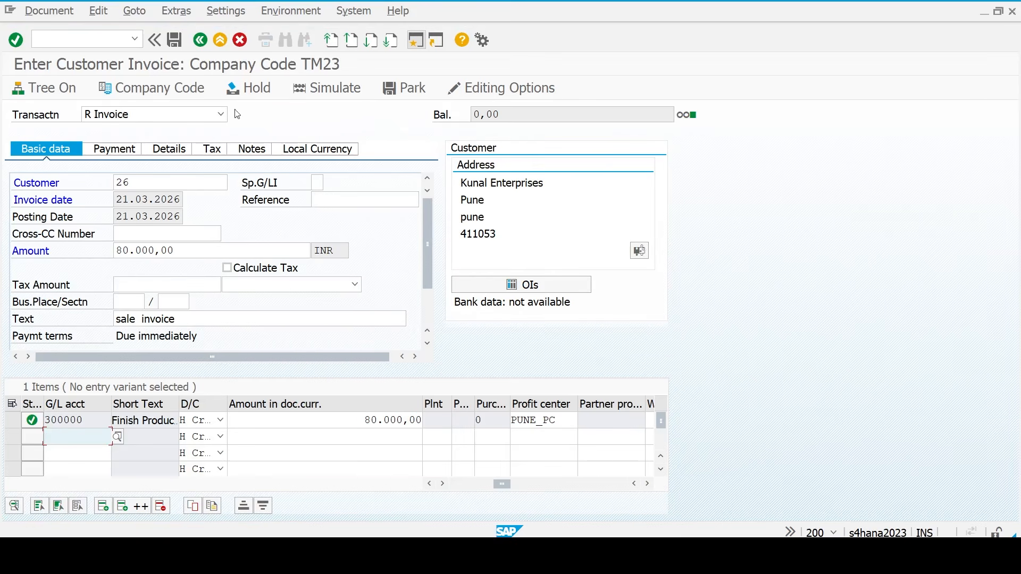
- Simulate the 80.000,00 INR invoice, check the Kunal Enterprises line, and post it as document 3
click(335, 90)
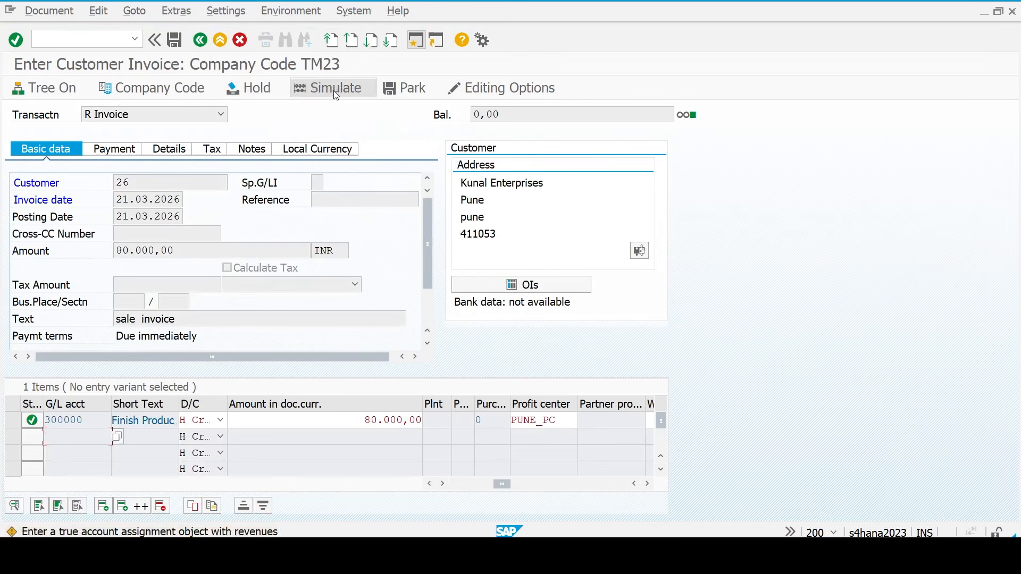
click(336, 94)
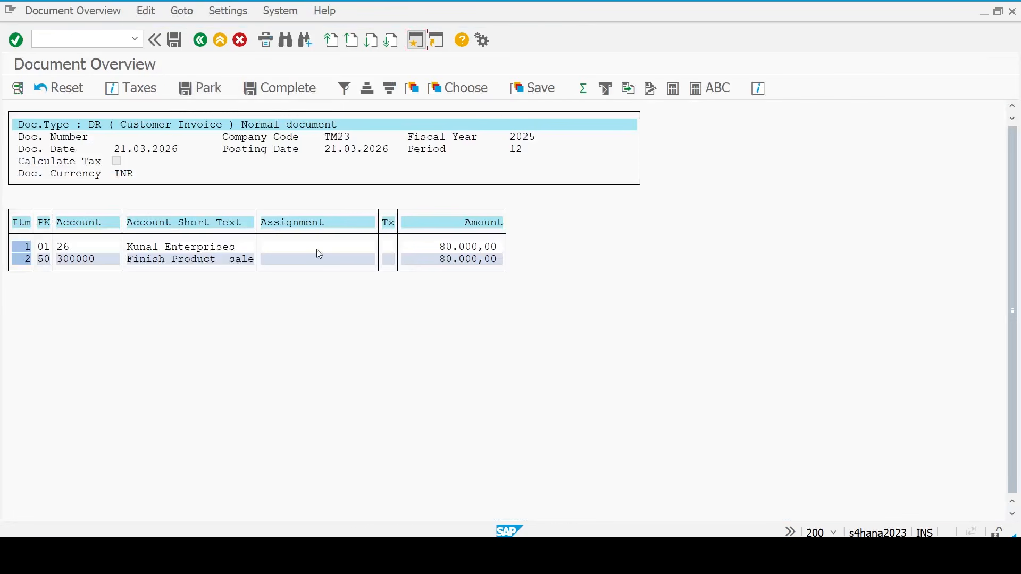
click(229, 251)
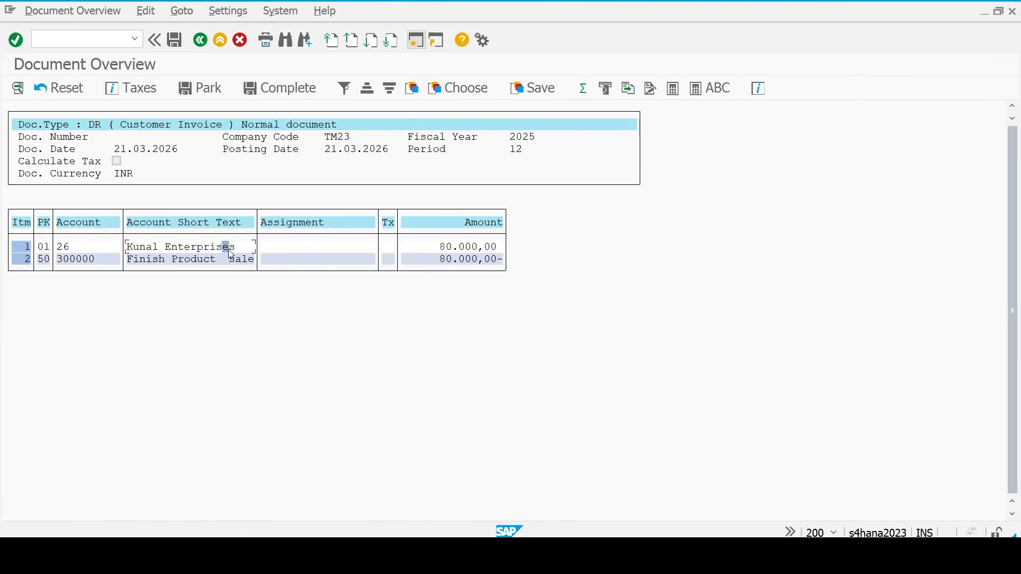
click(448, 249)
click(175, 40)
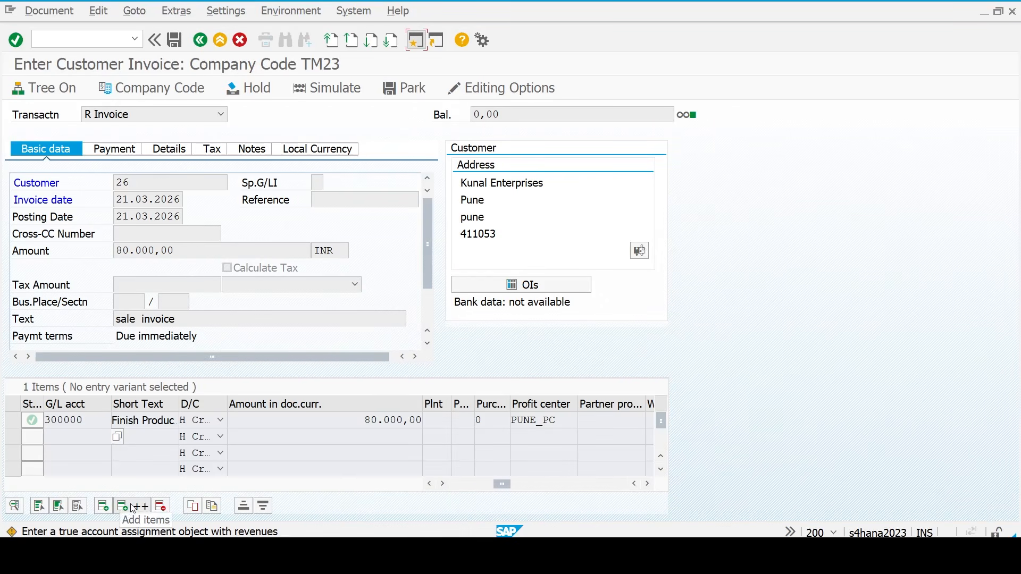
key(Return)
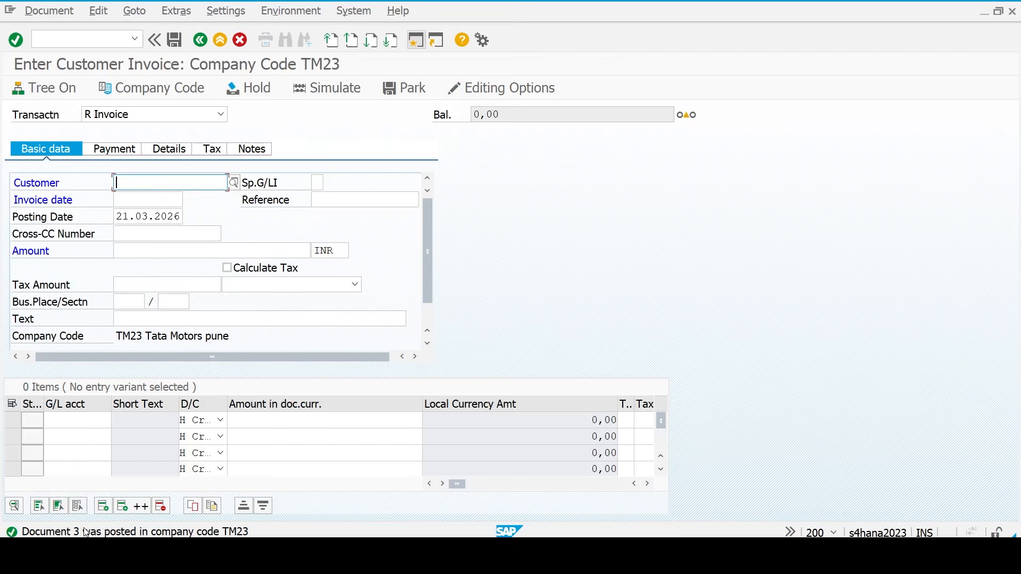
click(66, 38)
- Run FBL5N for customer 26 to see open document 3, then return to Easy Access
text(/n)
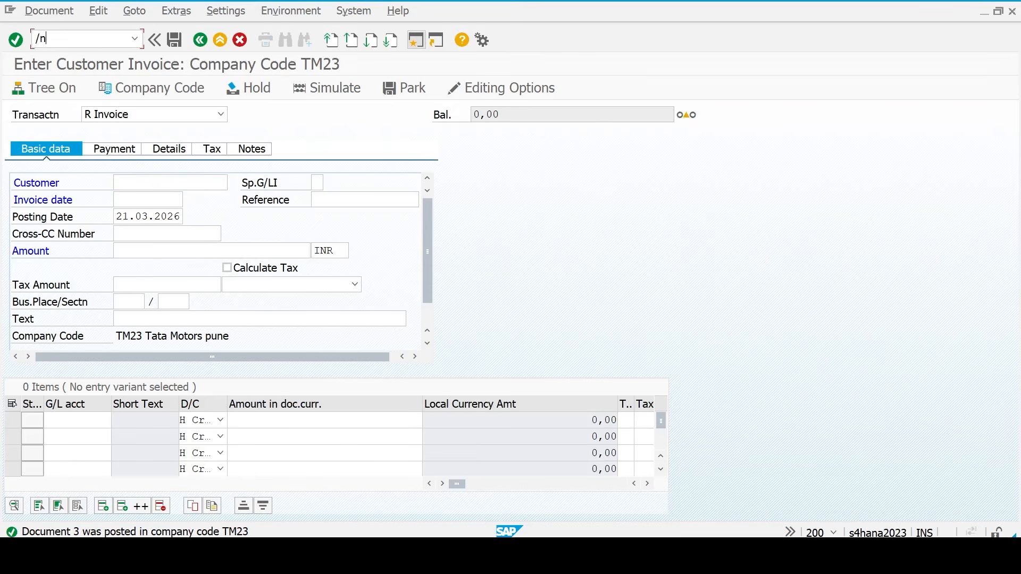
text(fbl5n)
key(Return)
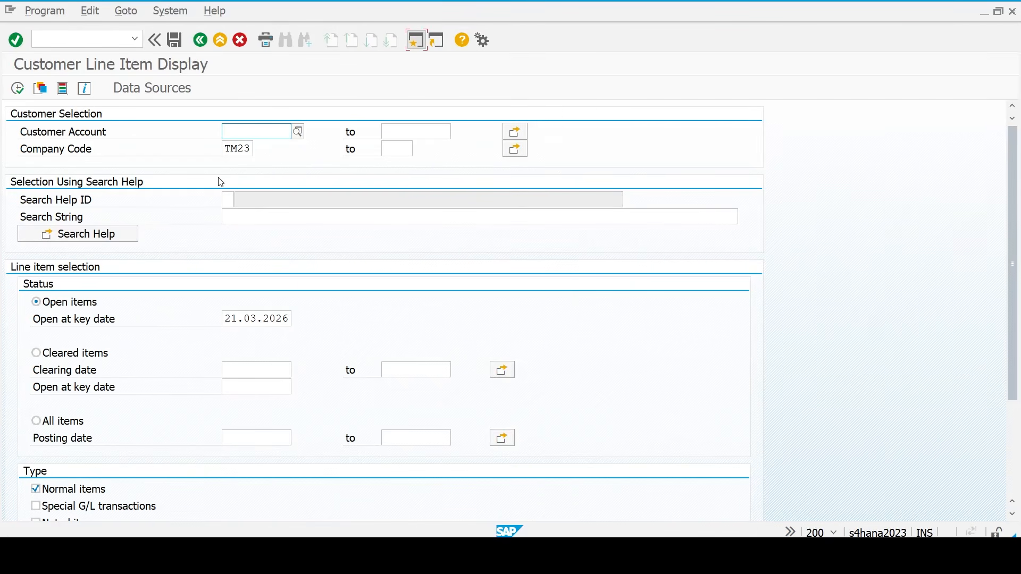
text(26)
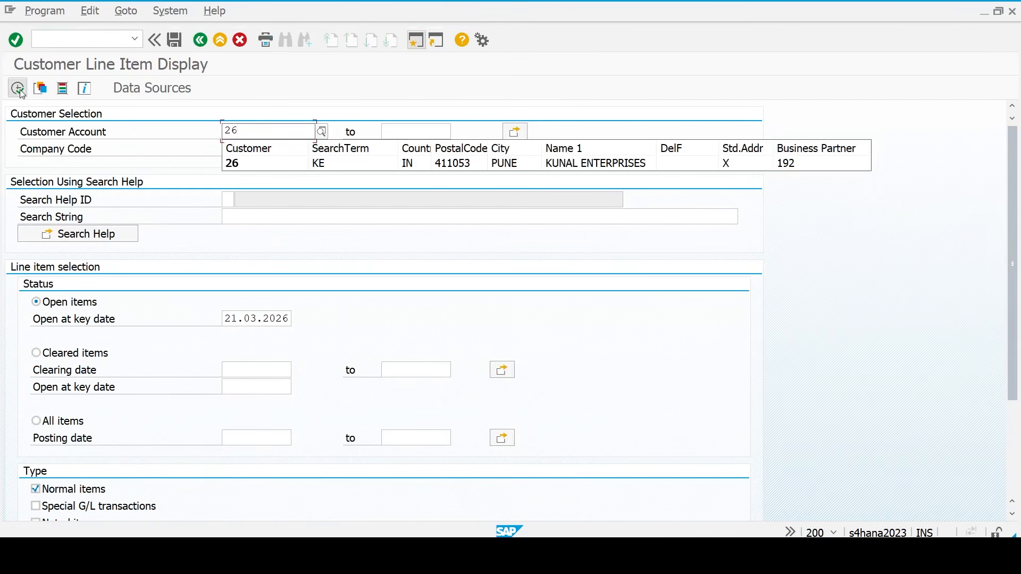
click(18, 89)
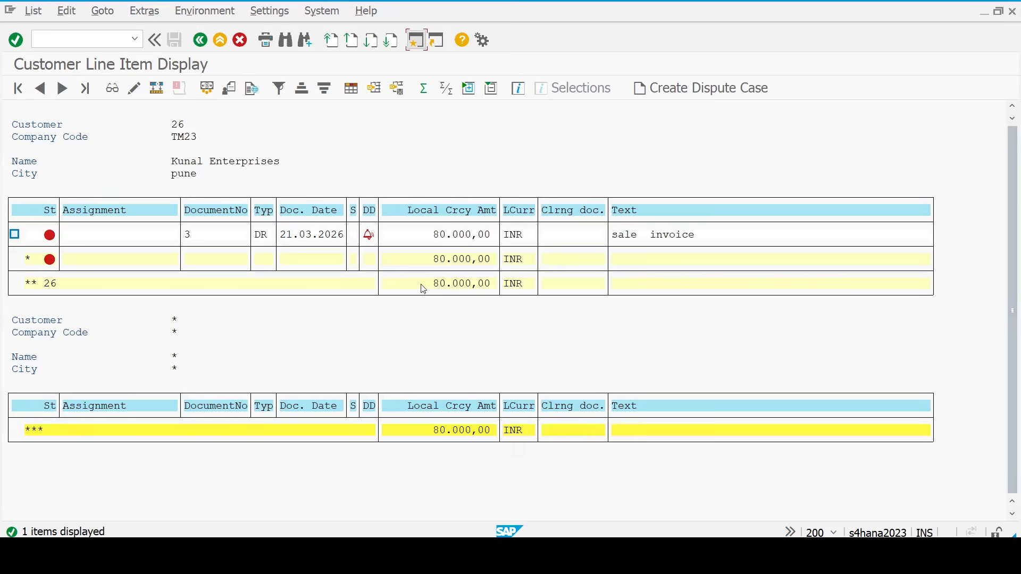
key(F3)
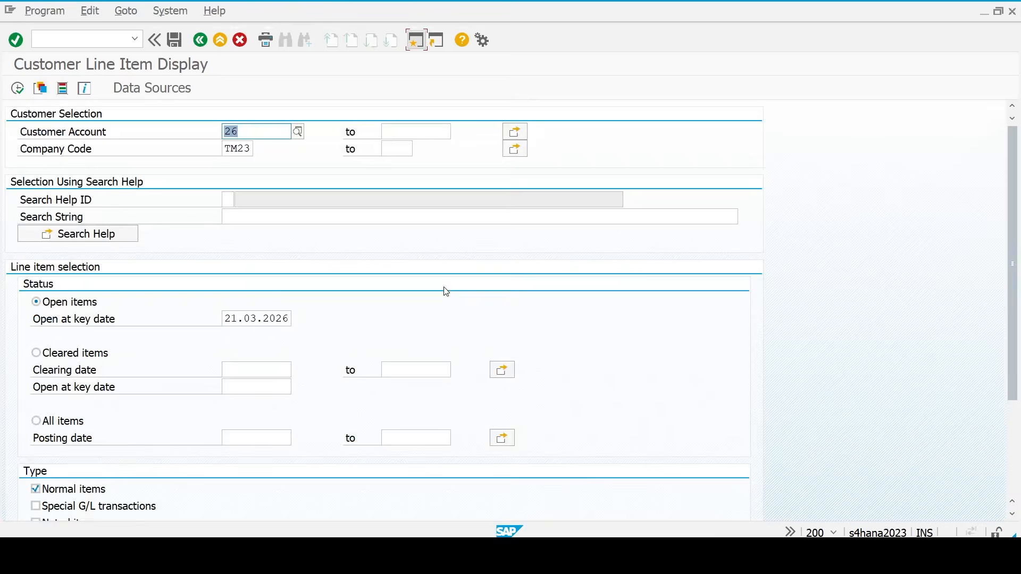
key(F3)
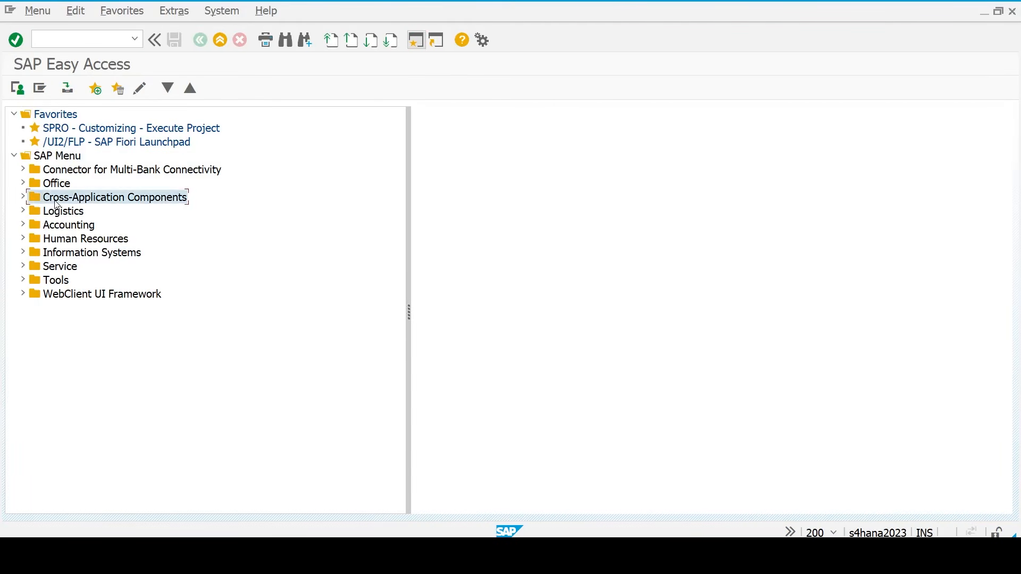
- Navigate Accounting > Financial Accounting > Accounts Receivable > Document Entry and launch F-28 - Incoming Payments
key(Right)
key(Down)
key(Down)
key(Up)
key(Right)
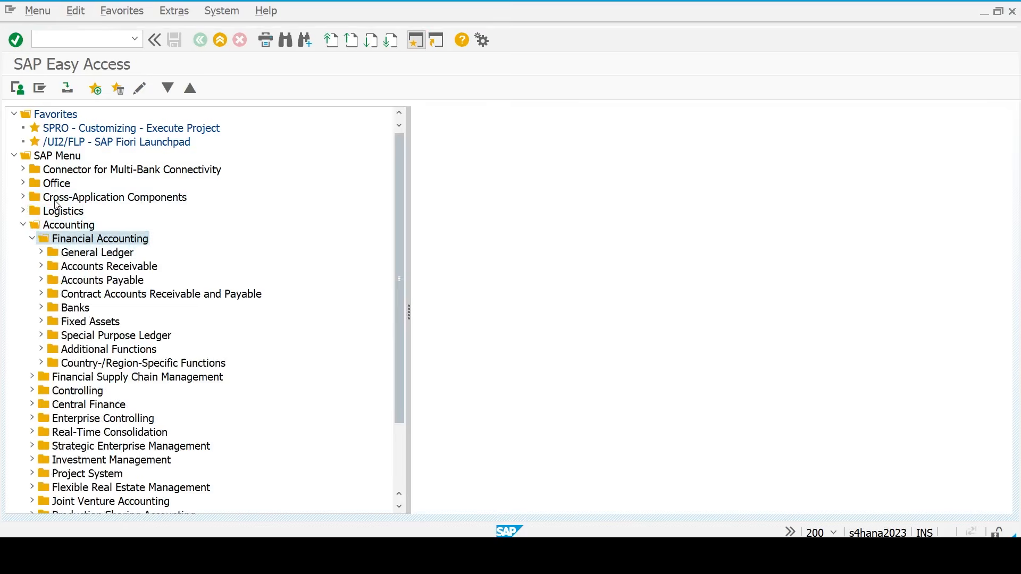
key(Down)
key(Down)
key(Right)
key(Down)
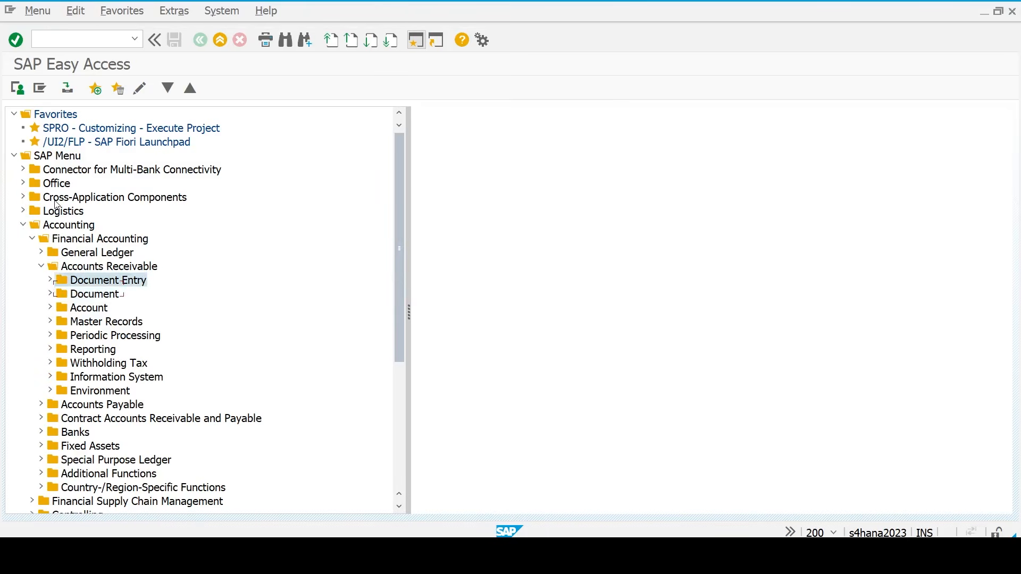
key(Right)
key(Down)
key(Down)
key(Down)
key(Down)
key(Down)
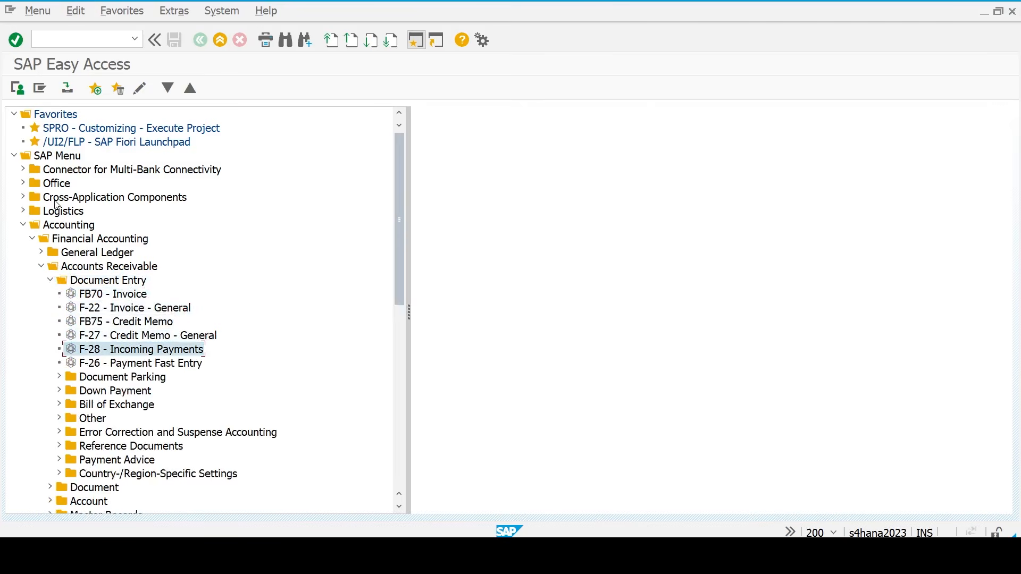
double_click(126, 351)
- Set document date 21.03.2026 and clearing text 'Incoming Payment'
key(Down)
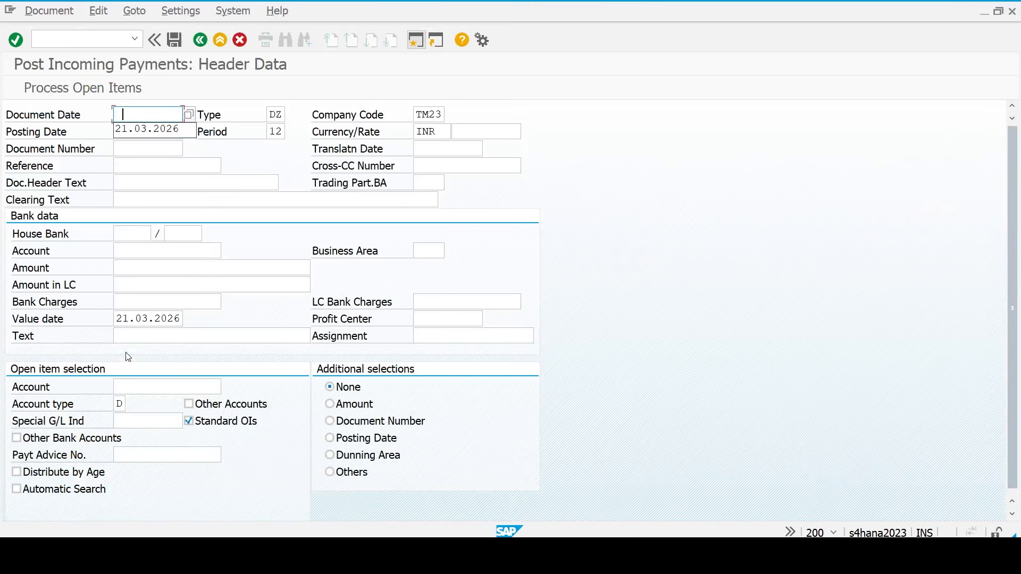
key(ctrl+a)
key(ctrl+c)
key(Up)
key(ctrl+v)
key(Down)
key(Down)
key(Down)
key(Down)
key(Down)
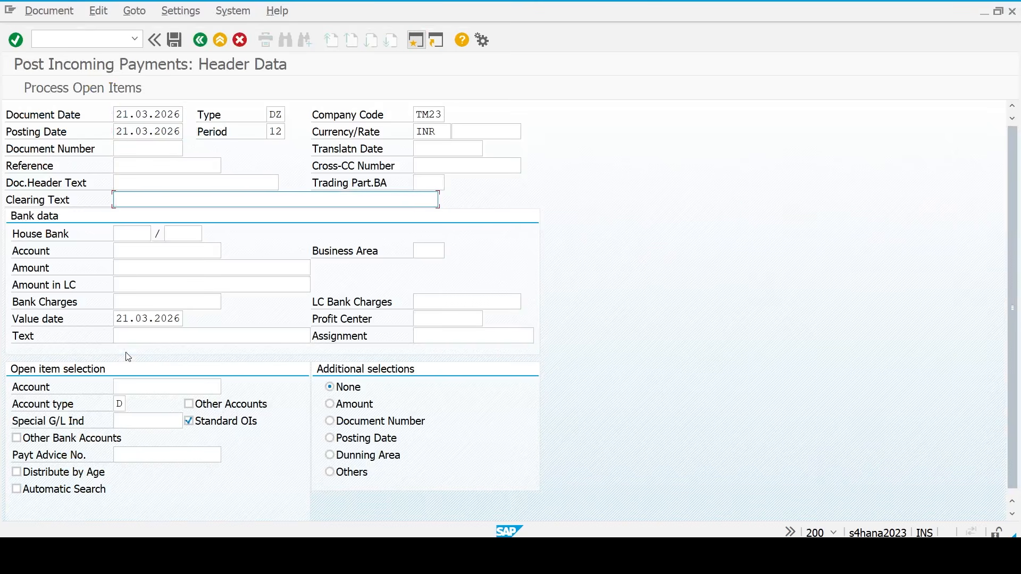
text(Incoming Payment)
- Enter bank account 200105, amount 80000, text 'Incoming Payment' and customer account 26
key(Tab)
key(Tab)
key(Tab)
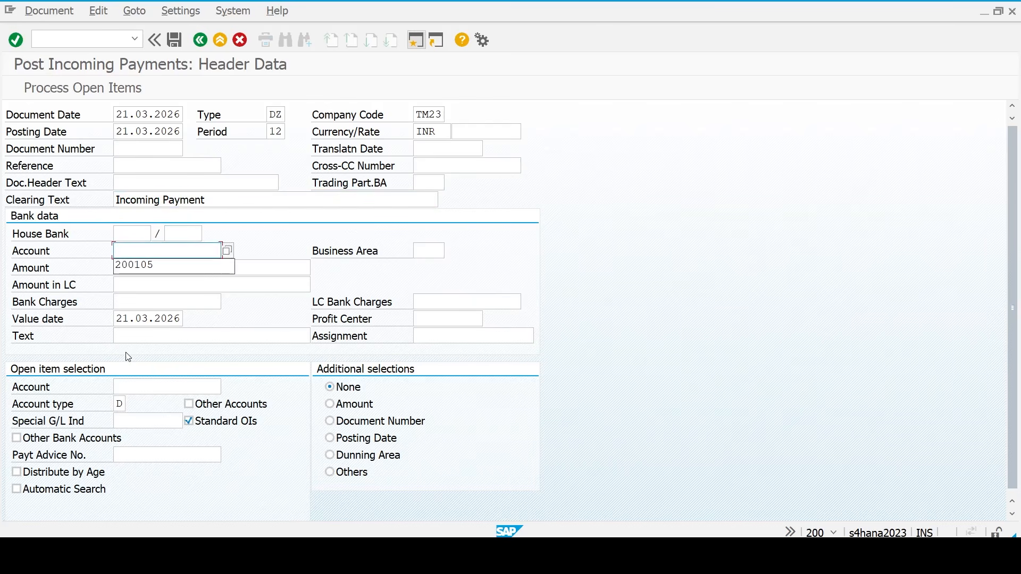
text(2)
key(Down)
key(Return)
key(Tab)
text(80000)
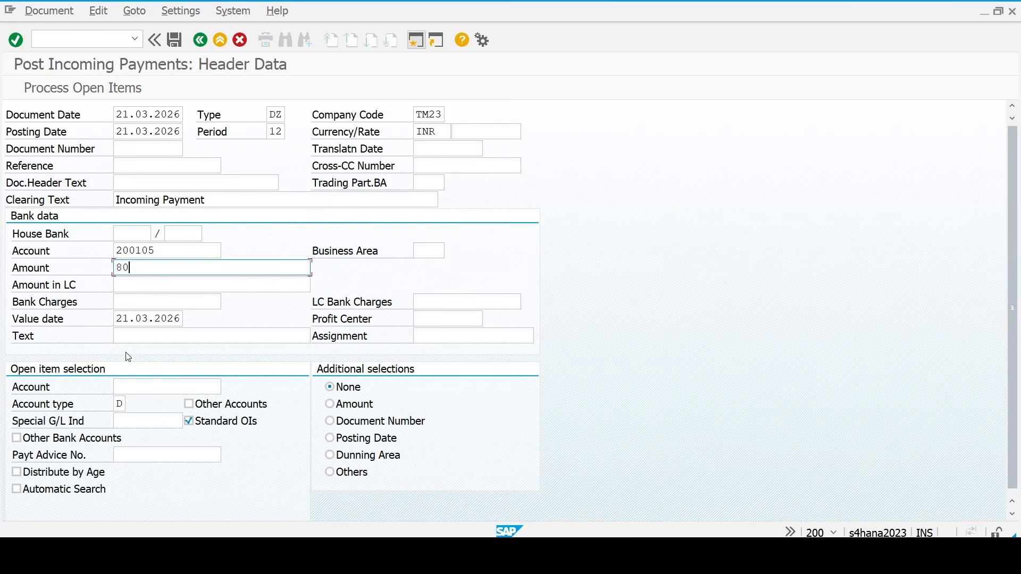
key(Tab)
key(Tab)
key(Tab)
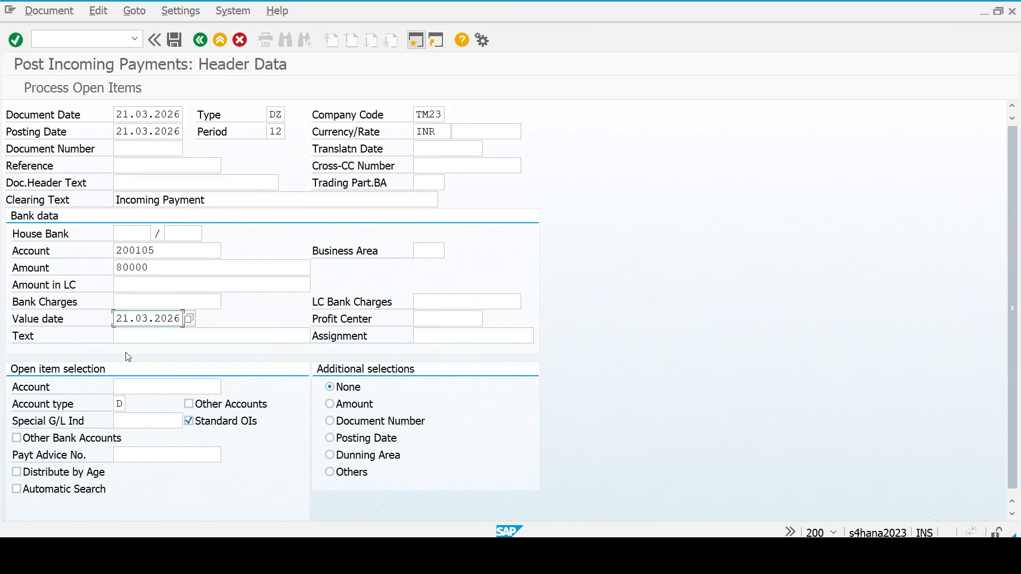
text(In)
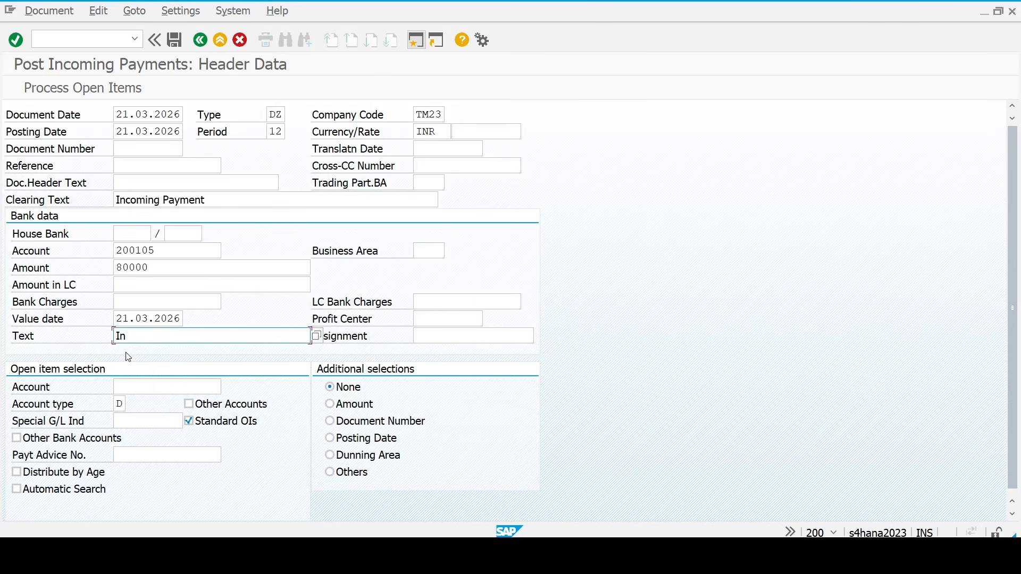
text(cp,ming)
key(BackSpace)
key(BackSpace)
key(BackSpace)
key(BackSpace)
key(BackSpace)
key(BackSpace)
text(oming Payment)
key(Tab)
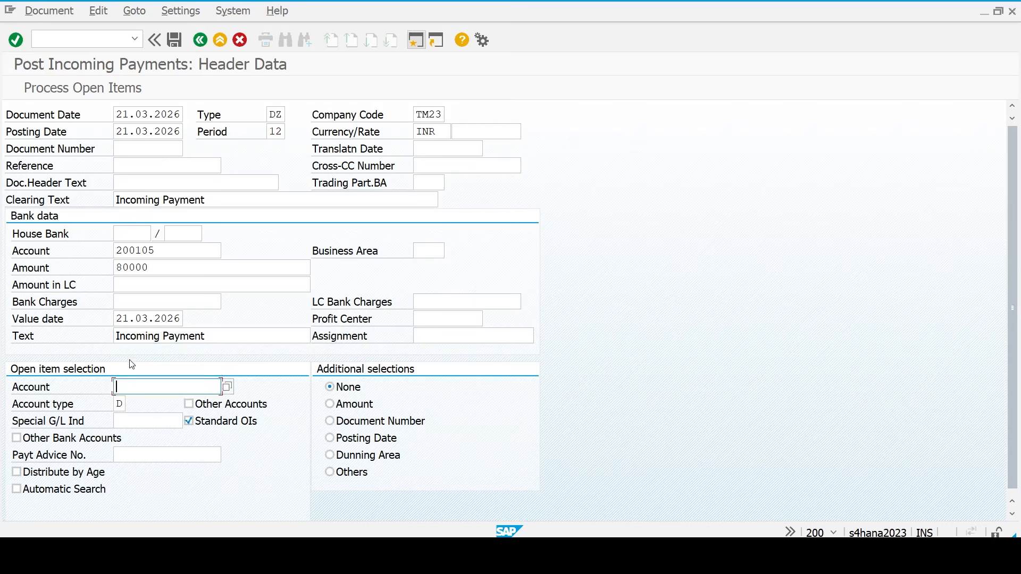
text(26)
key(Return)
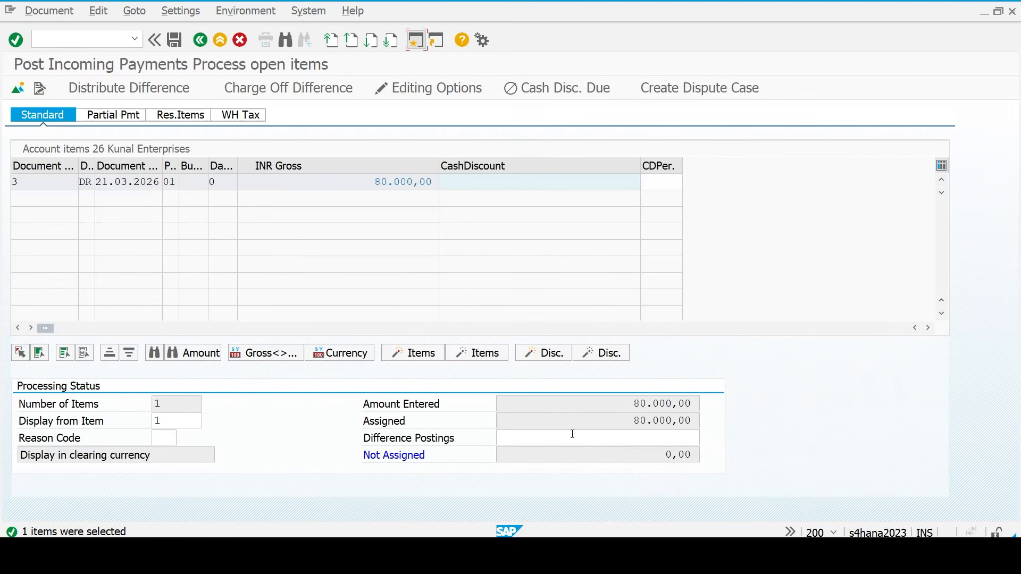
- Simulate and post the 80,000 INR incoming payment as document 4
click(42, 14)
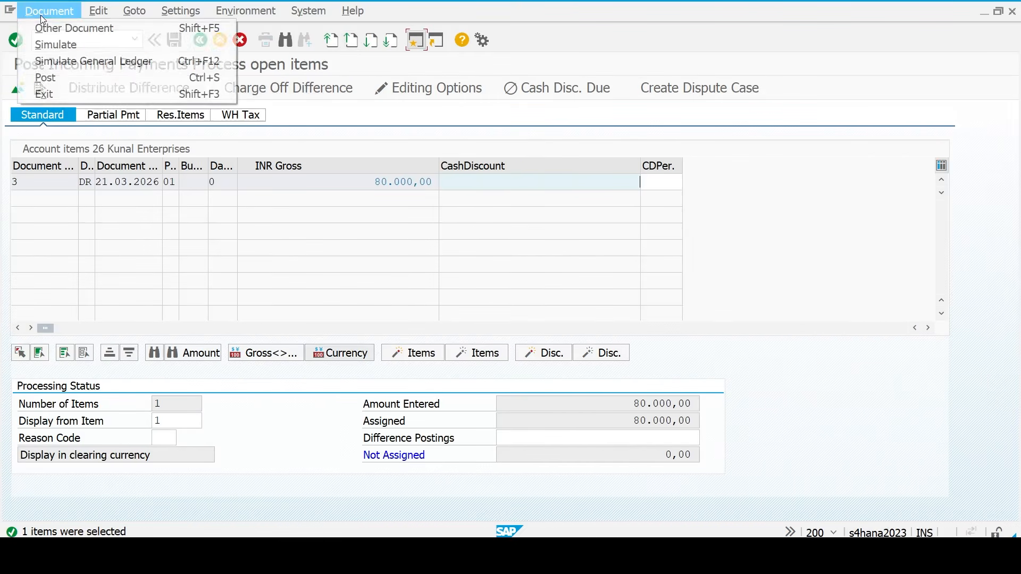
click(57, 45)
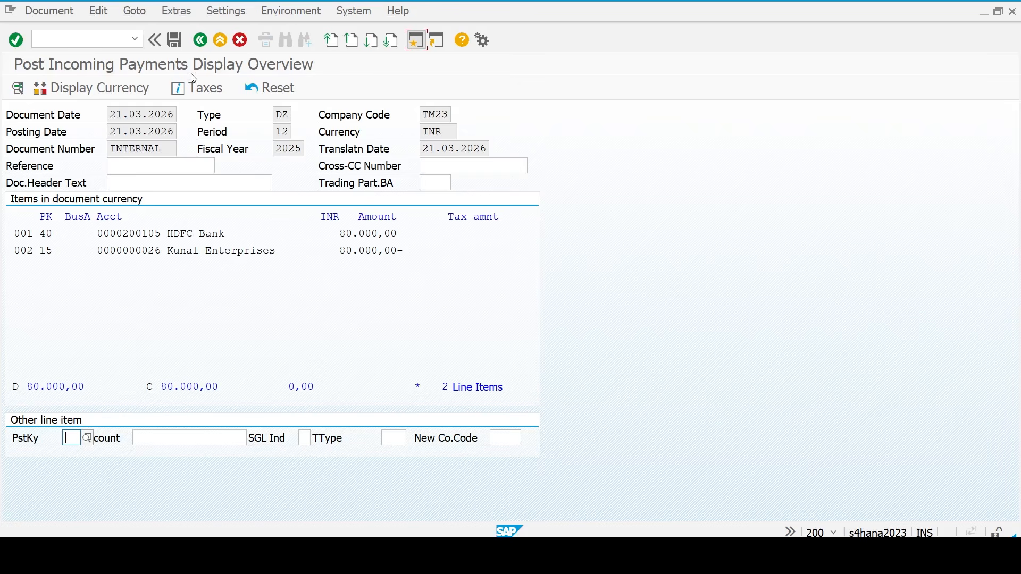
click(175, 41)
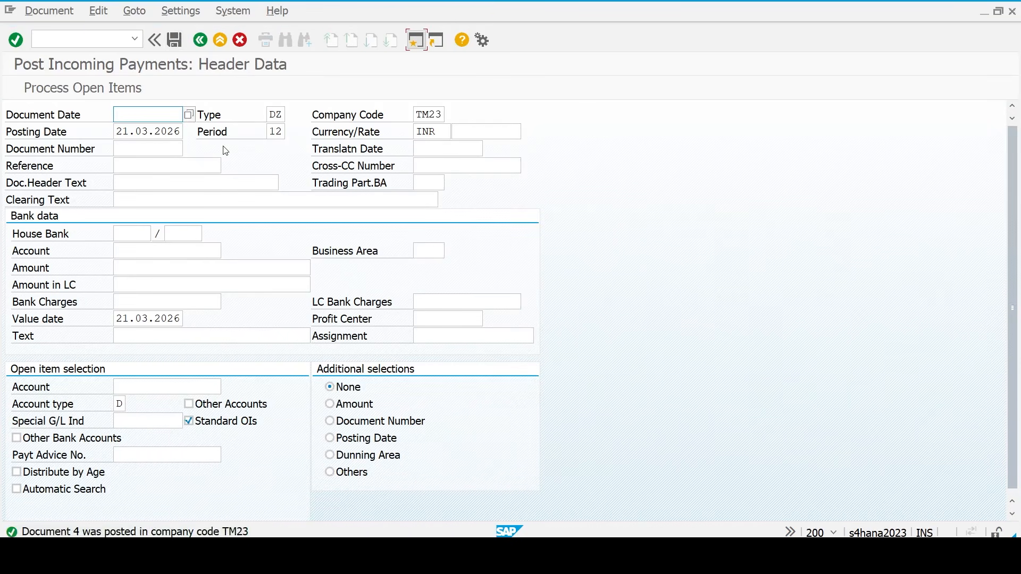
click(92, 37)
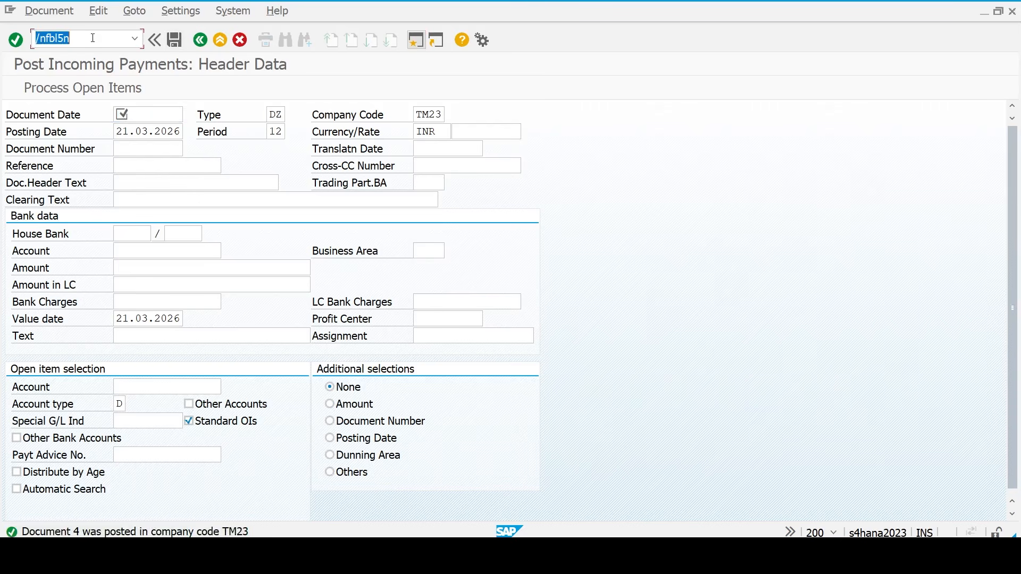
- Run FBL5N for customer 26 in TM23, confirm no open items, and bring up the FICO Excel workbook
key(Return)
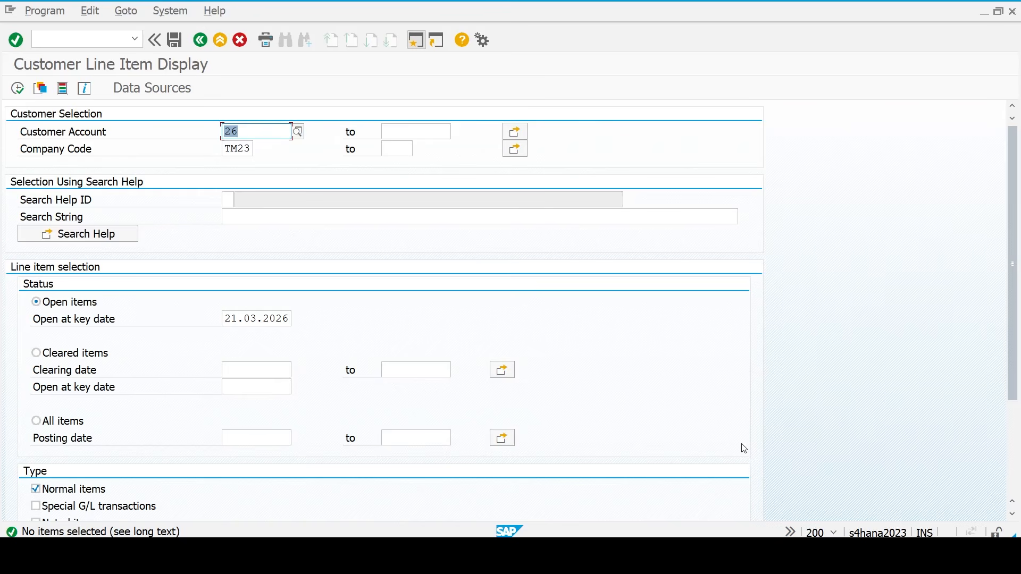
click(738, 553)
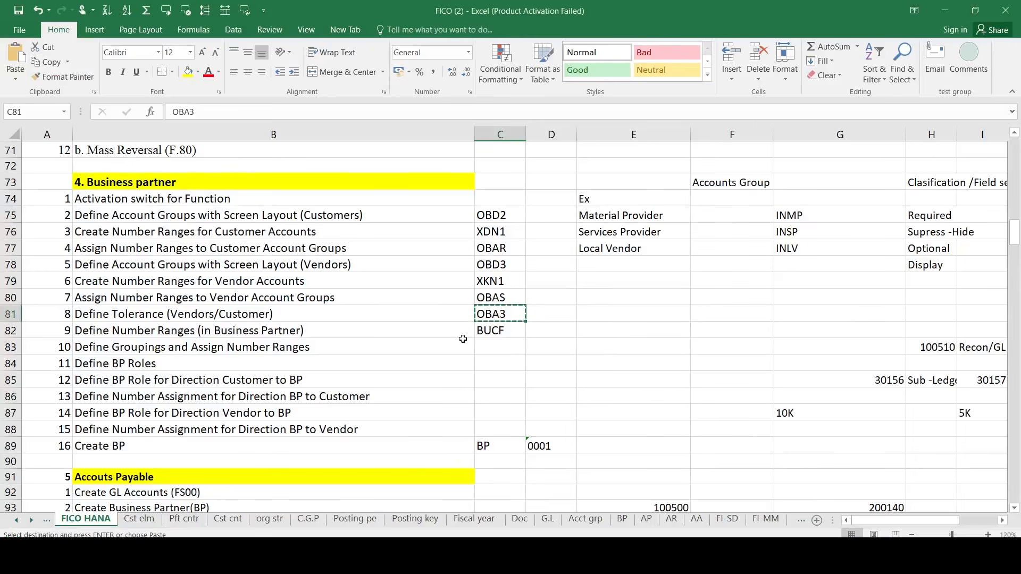
key(Escape)
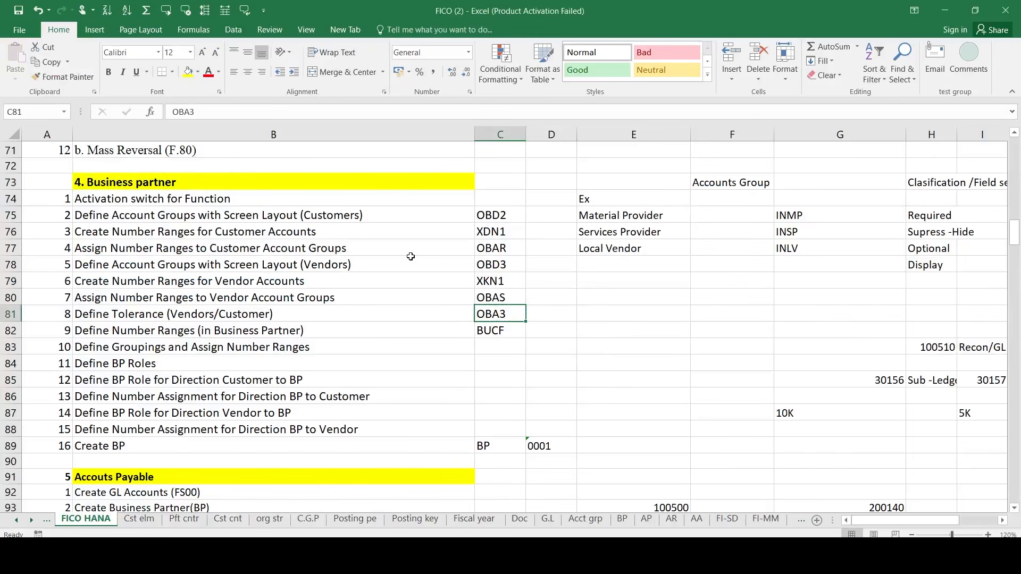
scroll(410, 256, up, 4)
click(231, 198)
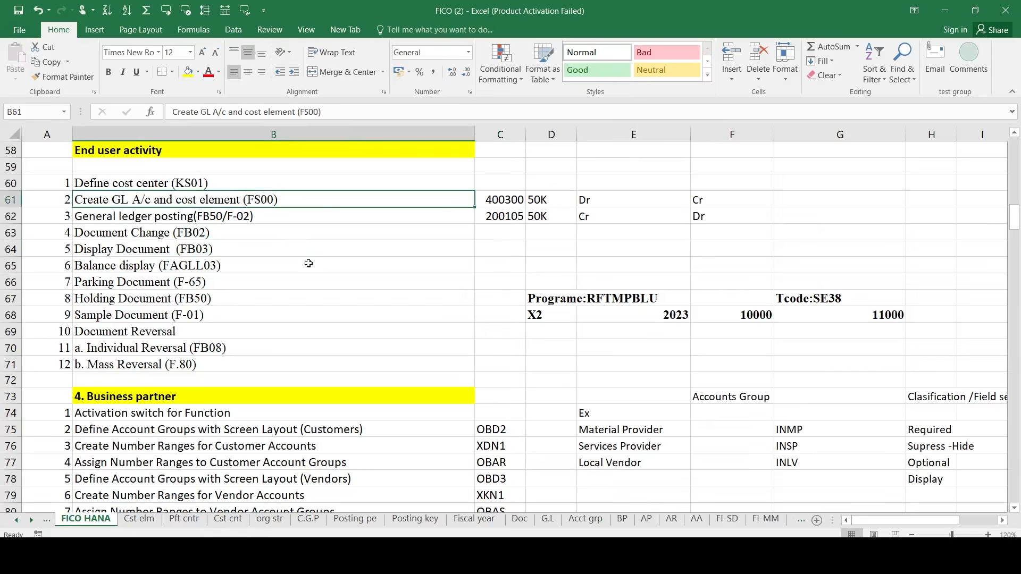
scroll(308, 264, down, 1)
scroll(454, 366, down, 1)
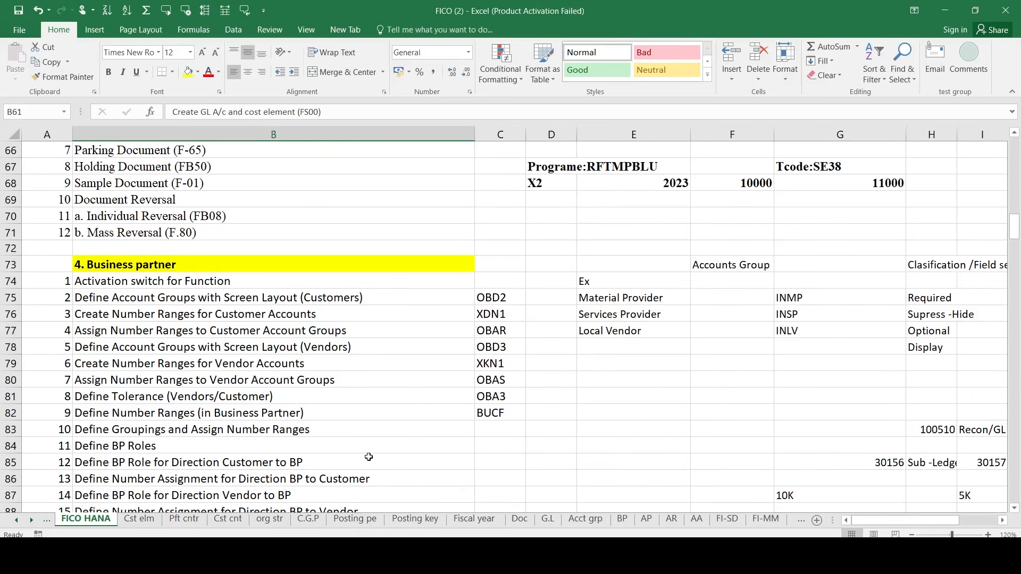
scroll(399, 424, down, 2)
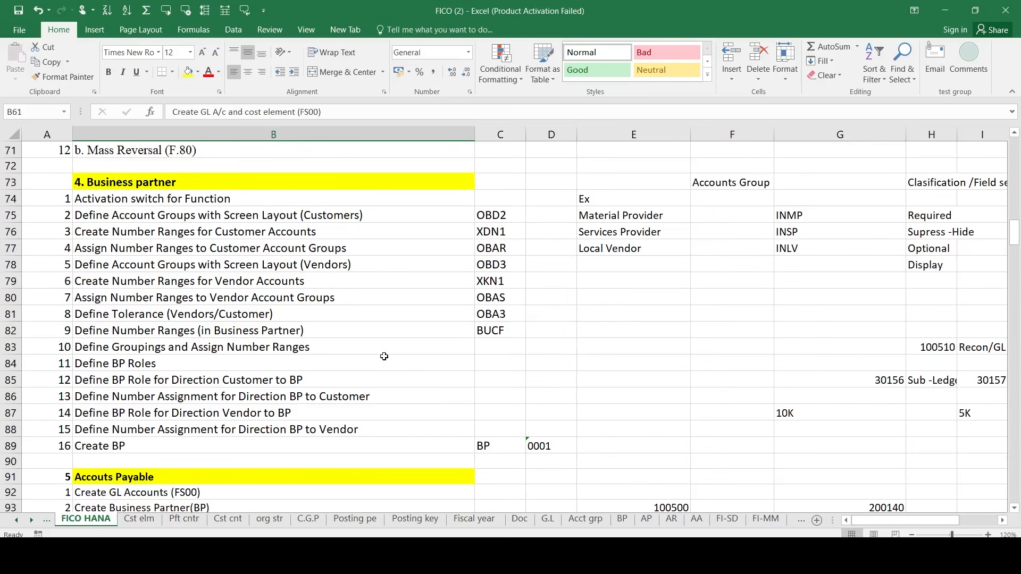
click(327, 317)
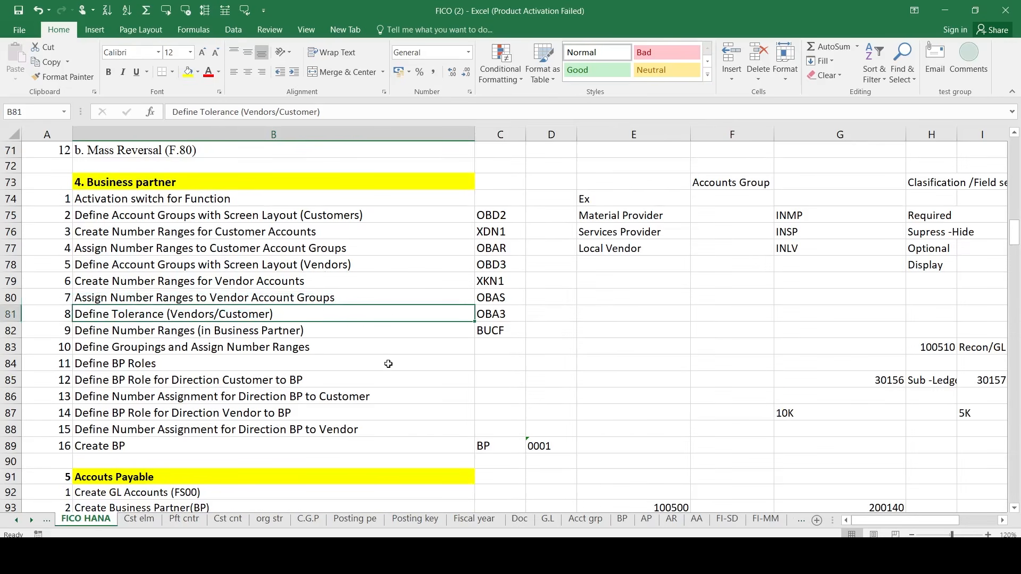
scroll(388, 364, down, 2)
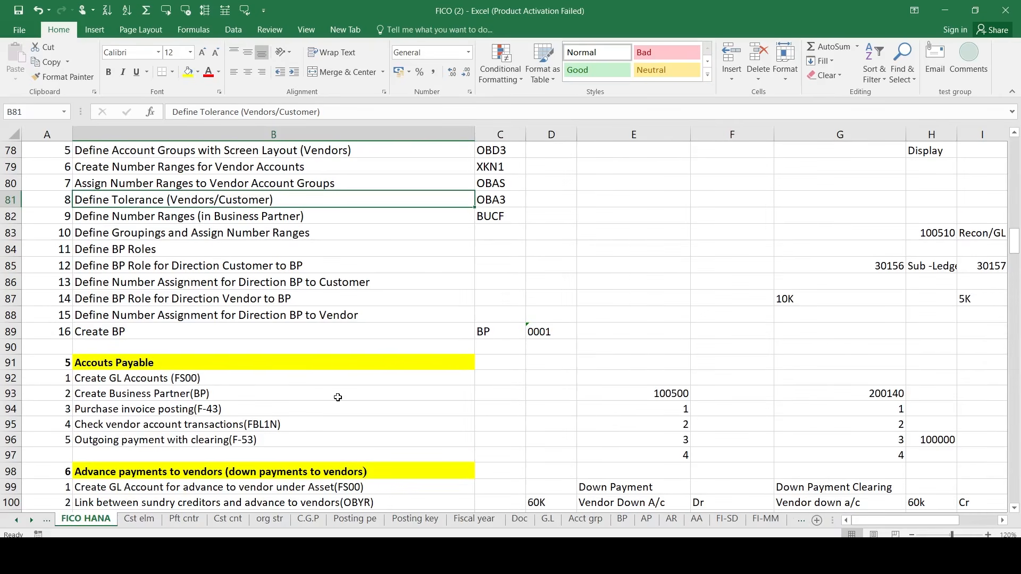
scroll(338, 398, down, 14)
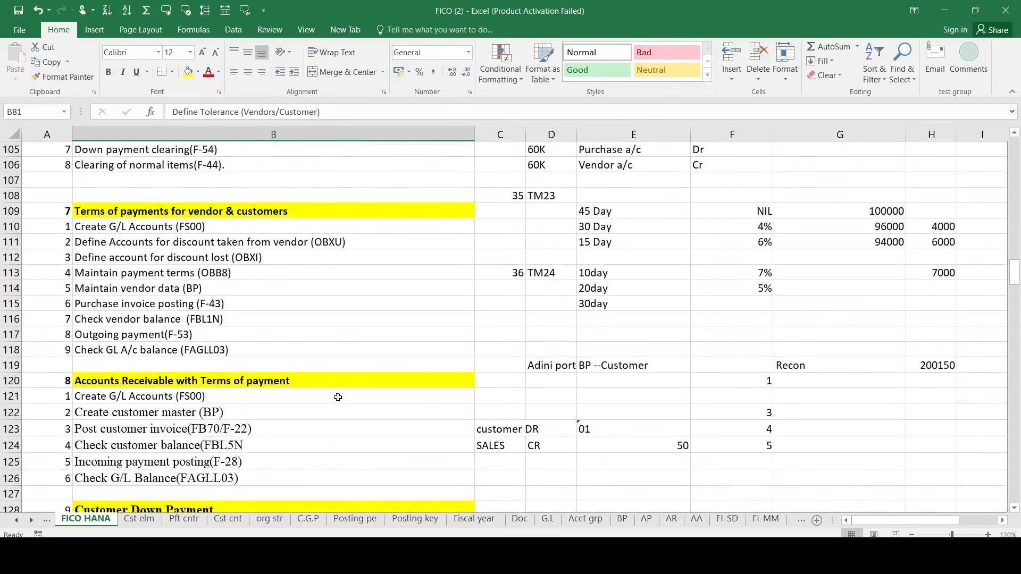
scroll(337, 397, down, 11)
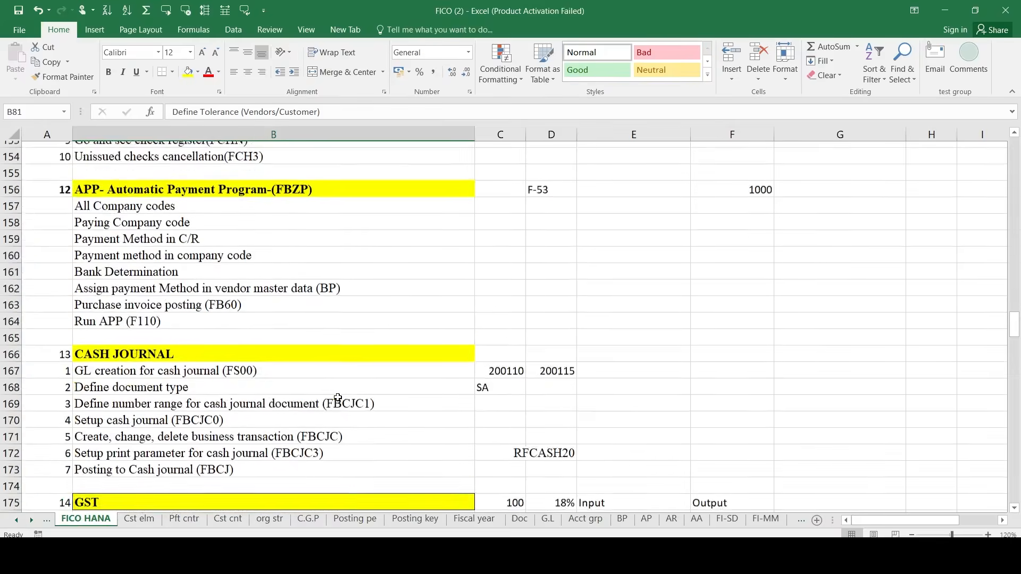
scroll(338, 397, down, 1)
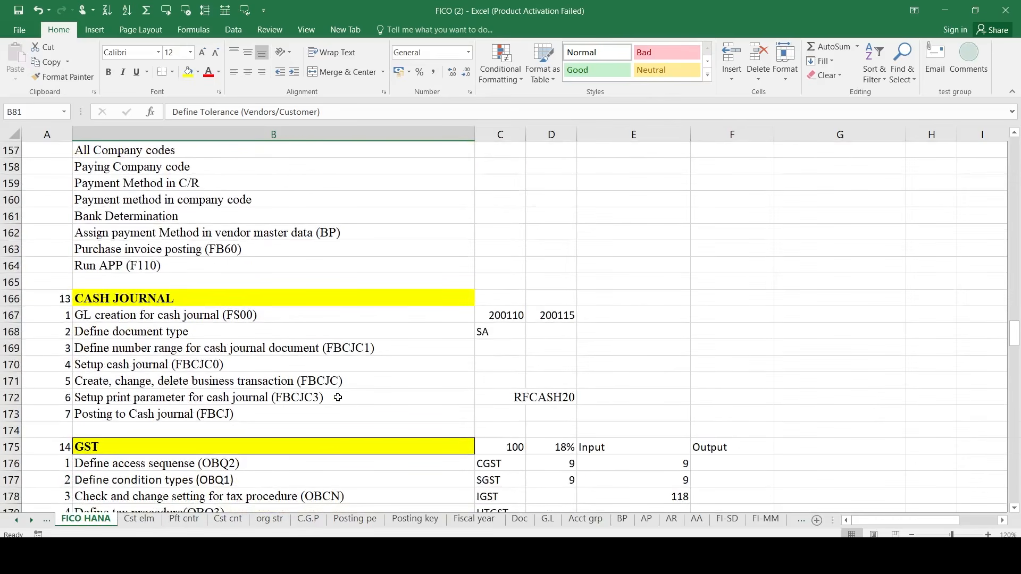
scroll(338, 398, down, 5)
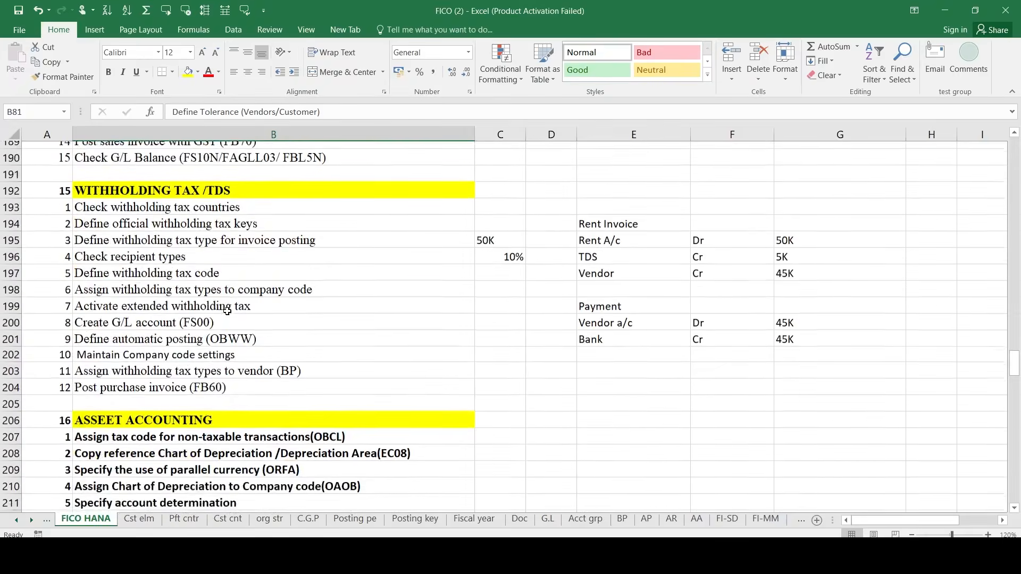
scroll(227, 311, down, 2)
scroll(227, 311, up, 20)
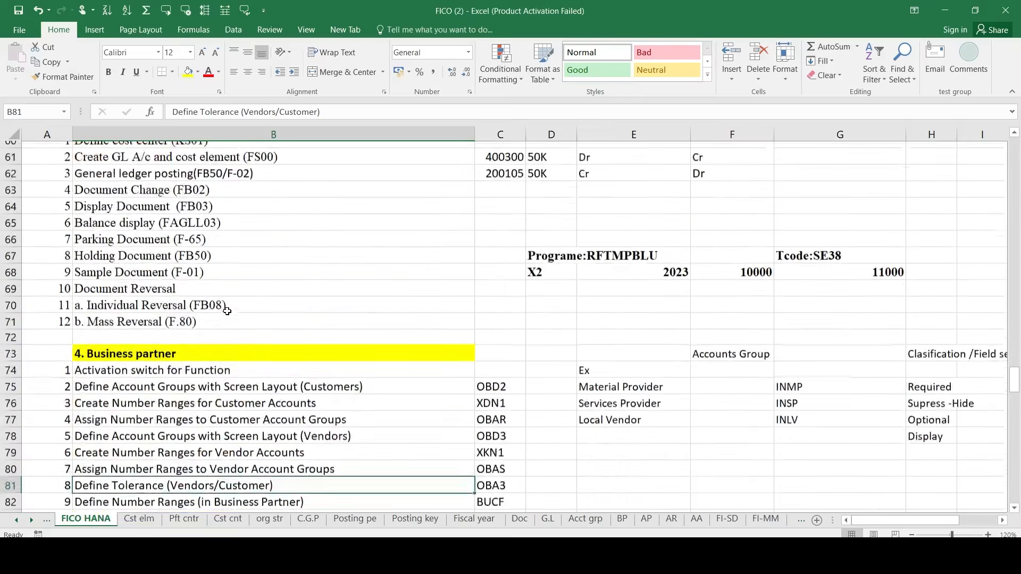
scroll(227, 311, up, 20)
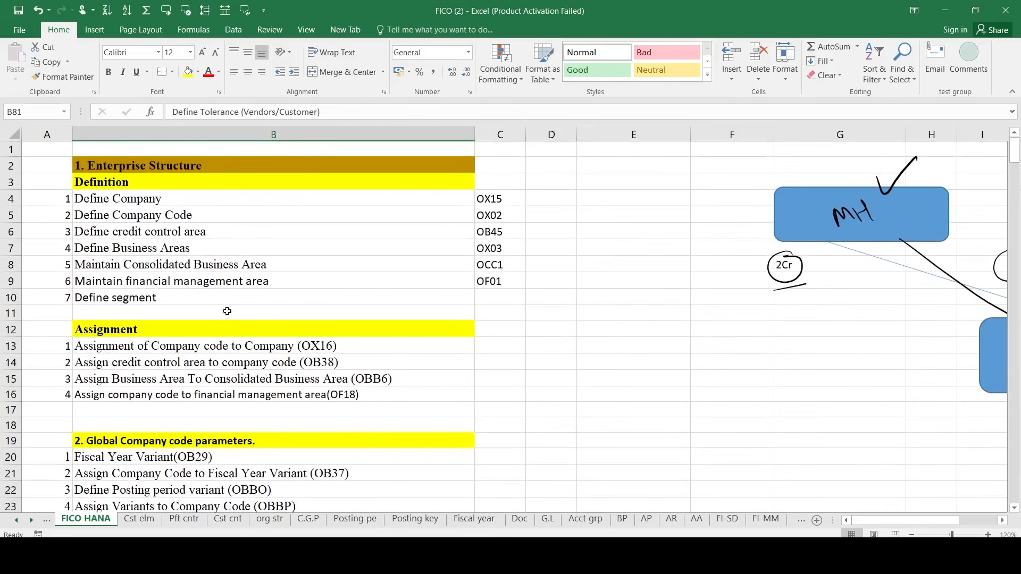
scroll(227, 311, down, 13)
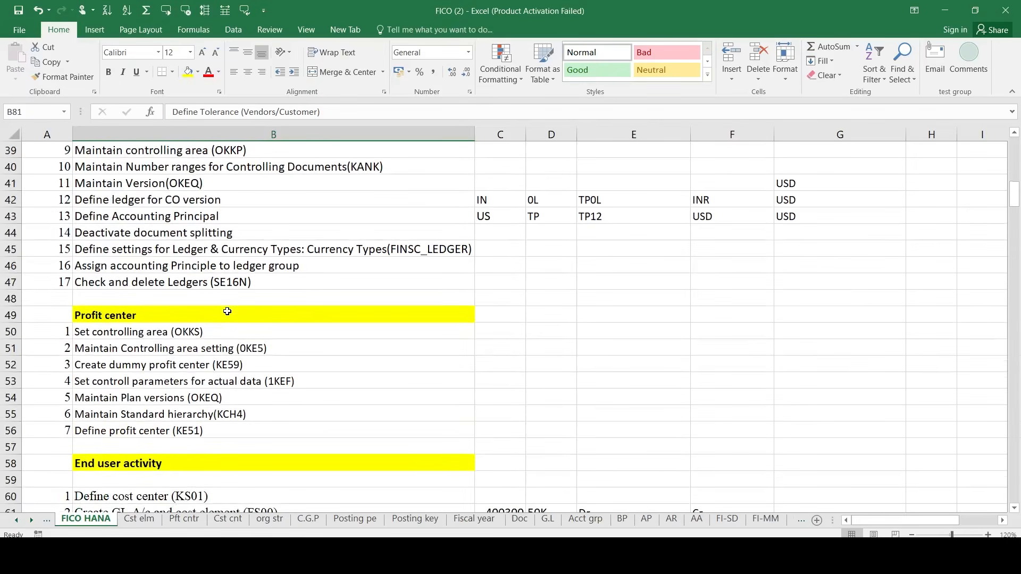
scroll(227, 311, down, 7)
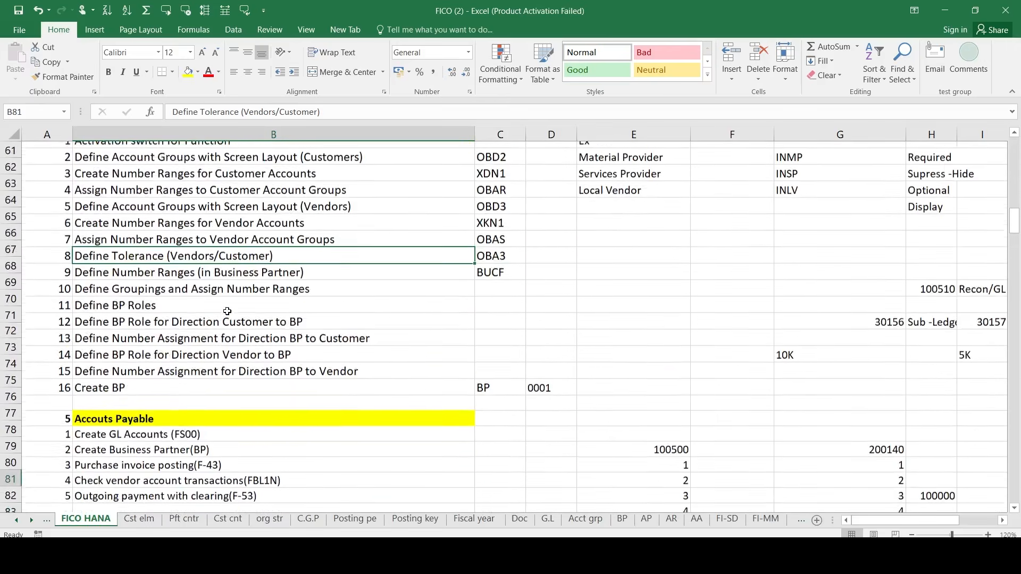
scroll(227, 311, down, 16)
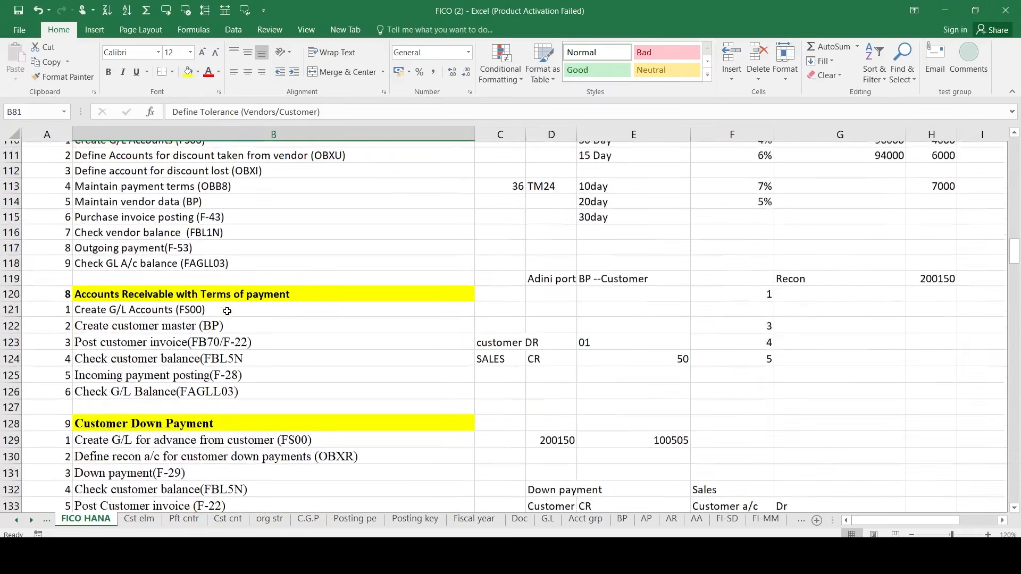
scroll(228, 311, down, 3)
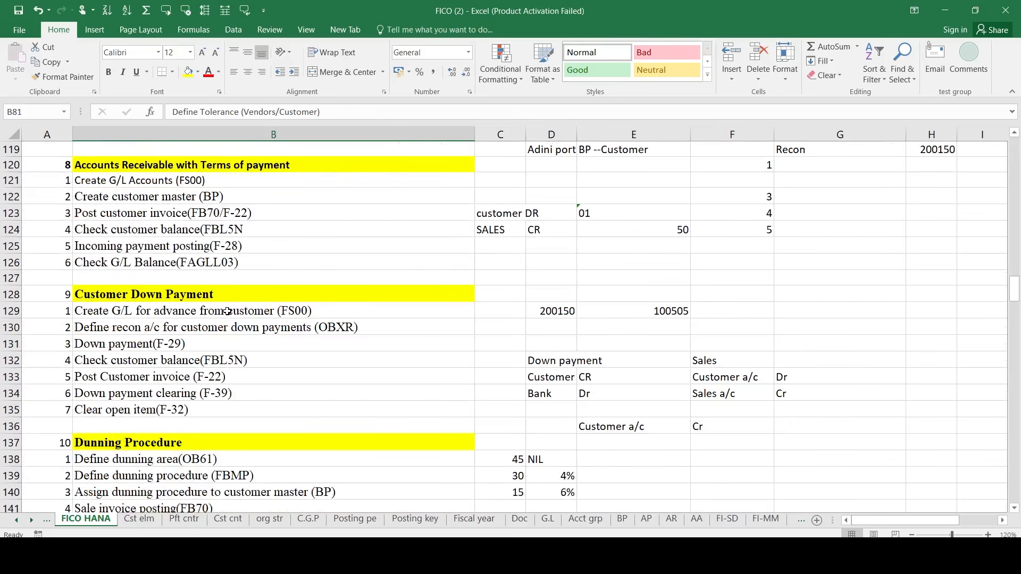
scroll(227, 311, down, 6)
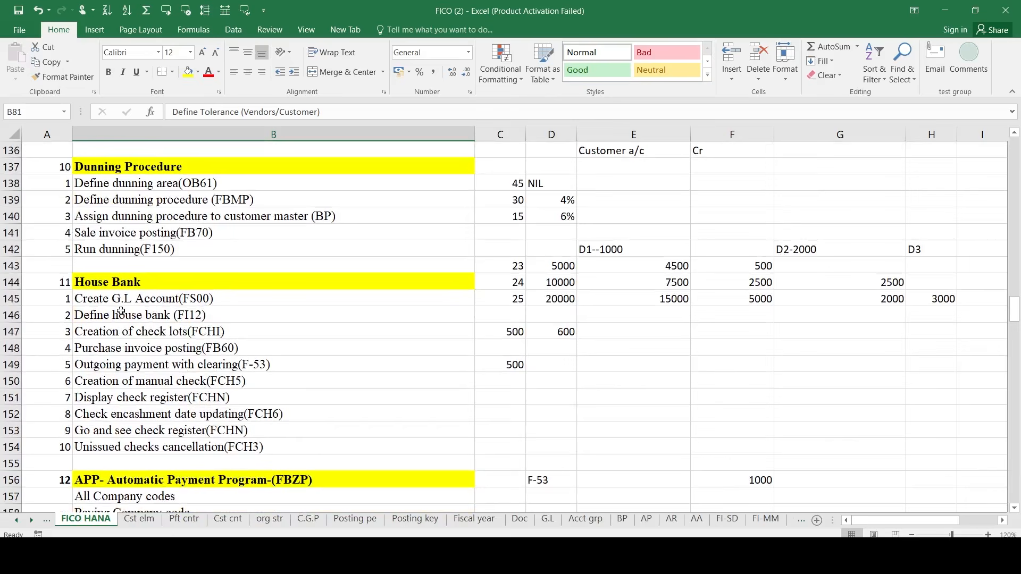
click(58, 299)
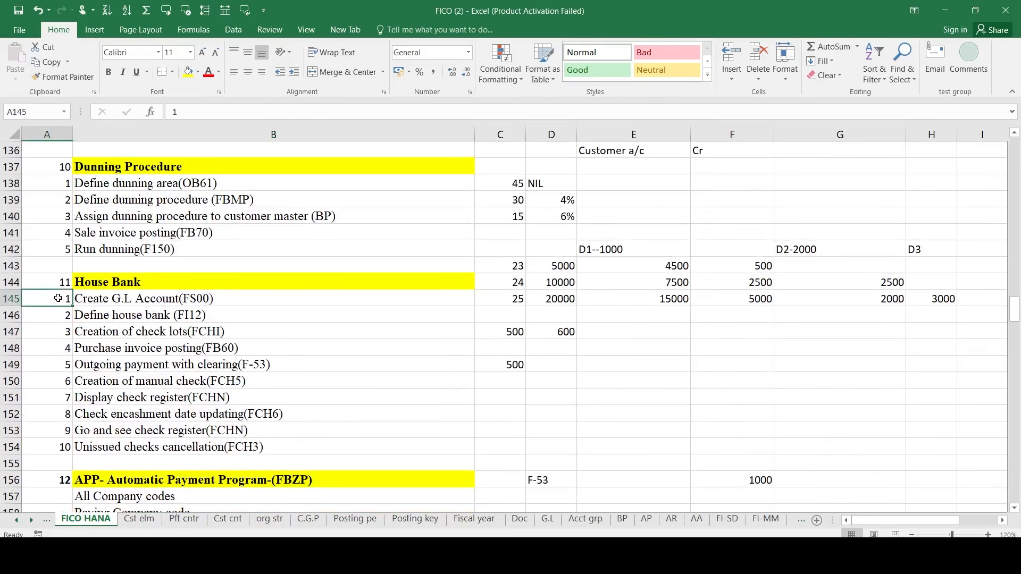
key(shift+Down)
key(shift+Right)
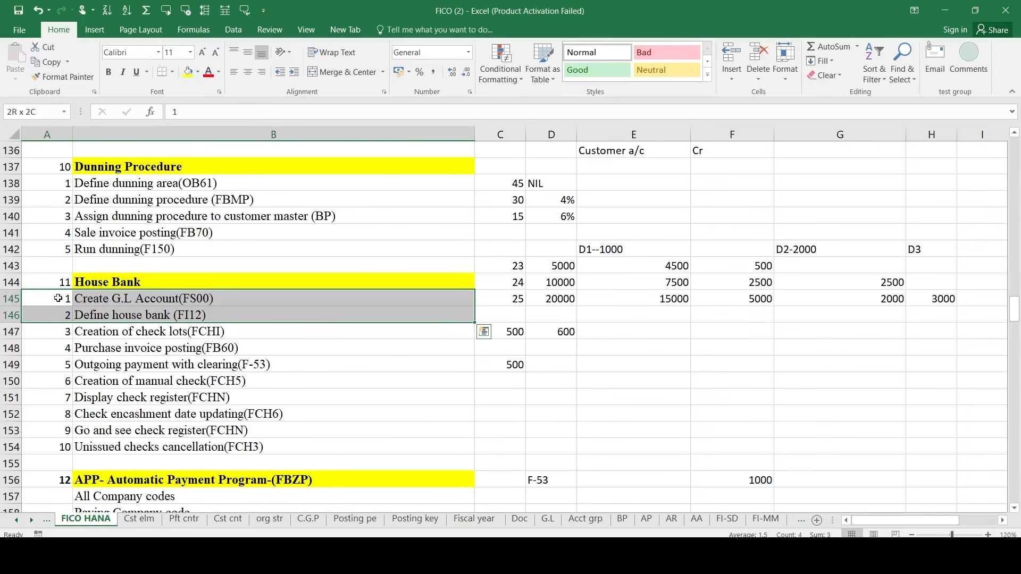
key(shift+Down)
key(shift+Down)
key(shift+Down)
key(shift+Down)
key(shift+Down)
key(shift+Down)
key(shift+Down)
key(shift+Down)
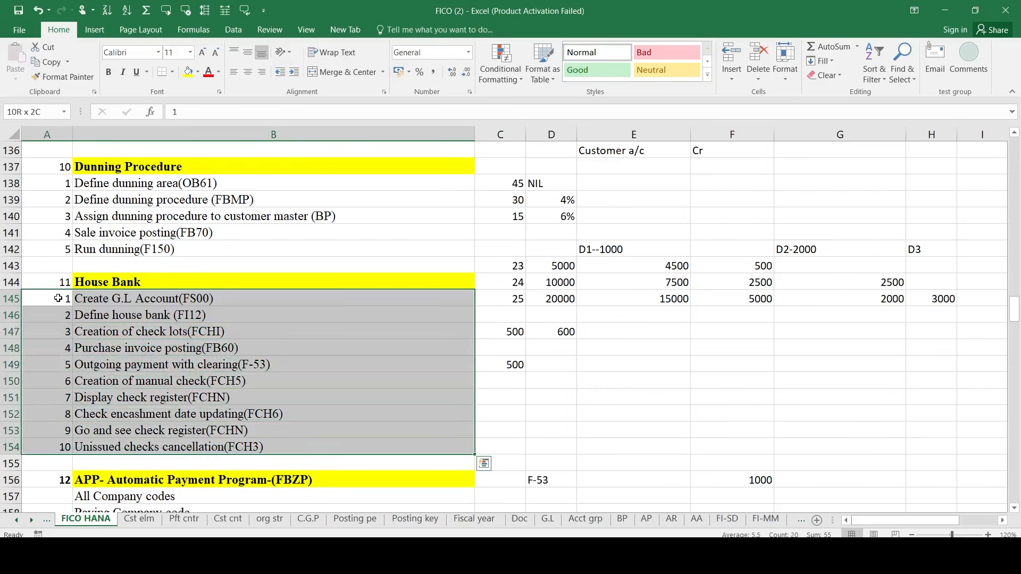
key(Up)
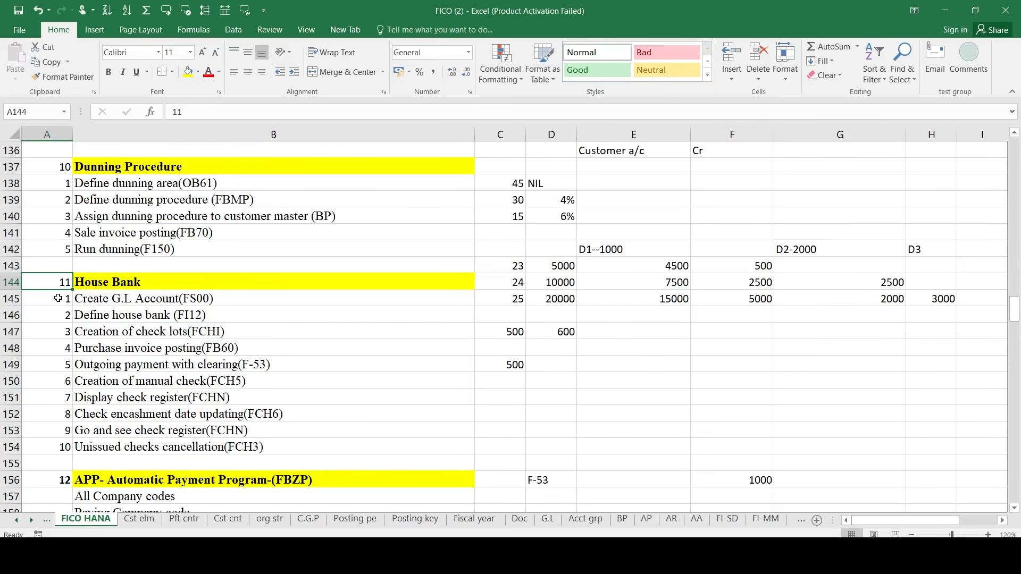
key(Down)
key(Down)
key(Down)
key(Down)
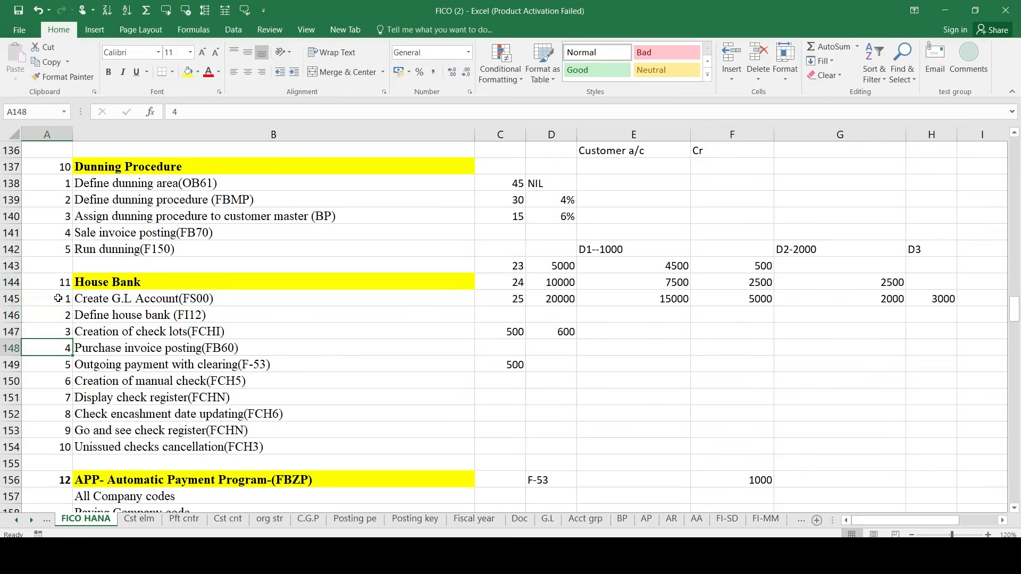
key(Down)
key(Right)
key(Up)
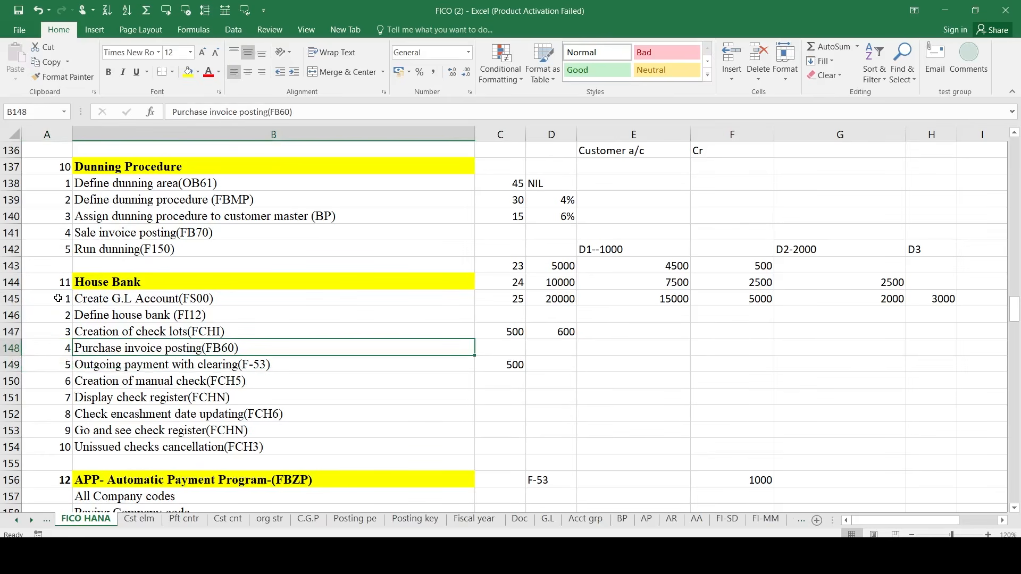
key(shift+Down)
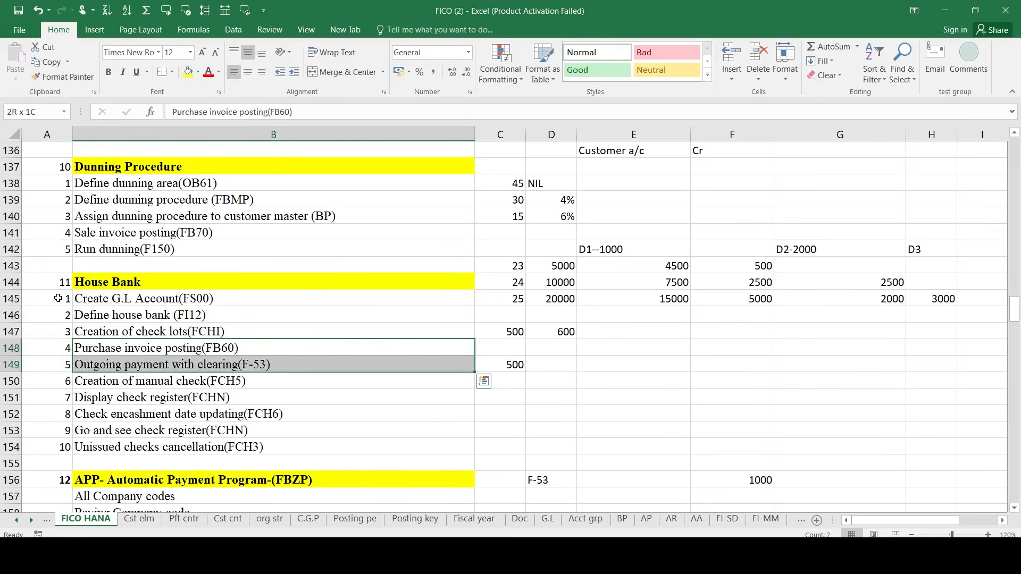
key(shift+Down)
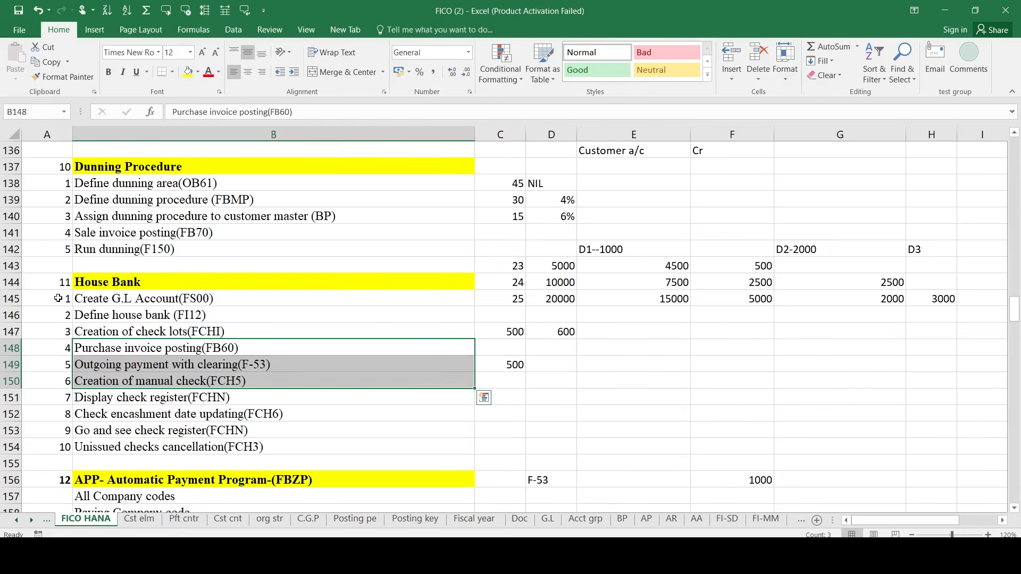
key(Up)
key(Up)
key(Up)
scroll(58, 298, up, 20)
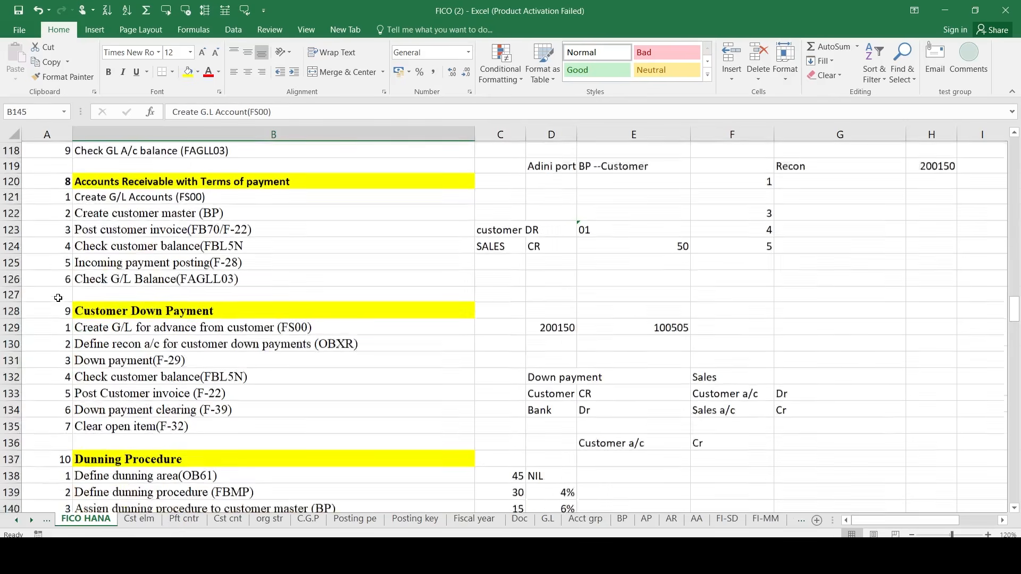
scroll(58, 298, up, 9)
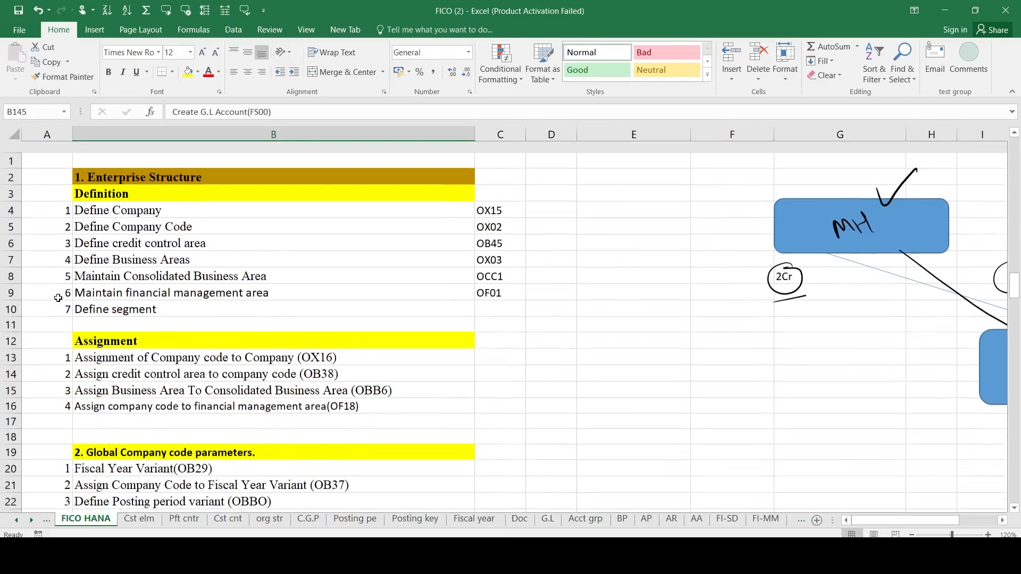